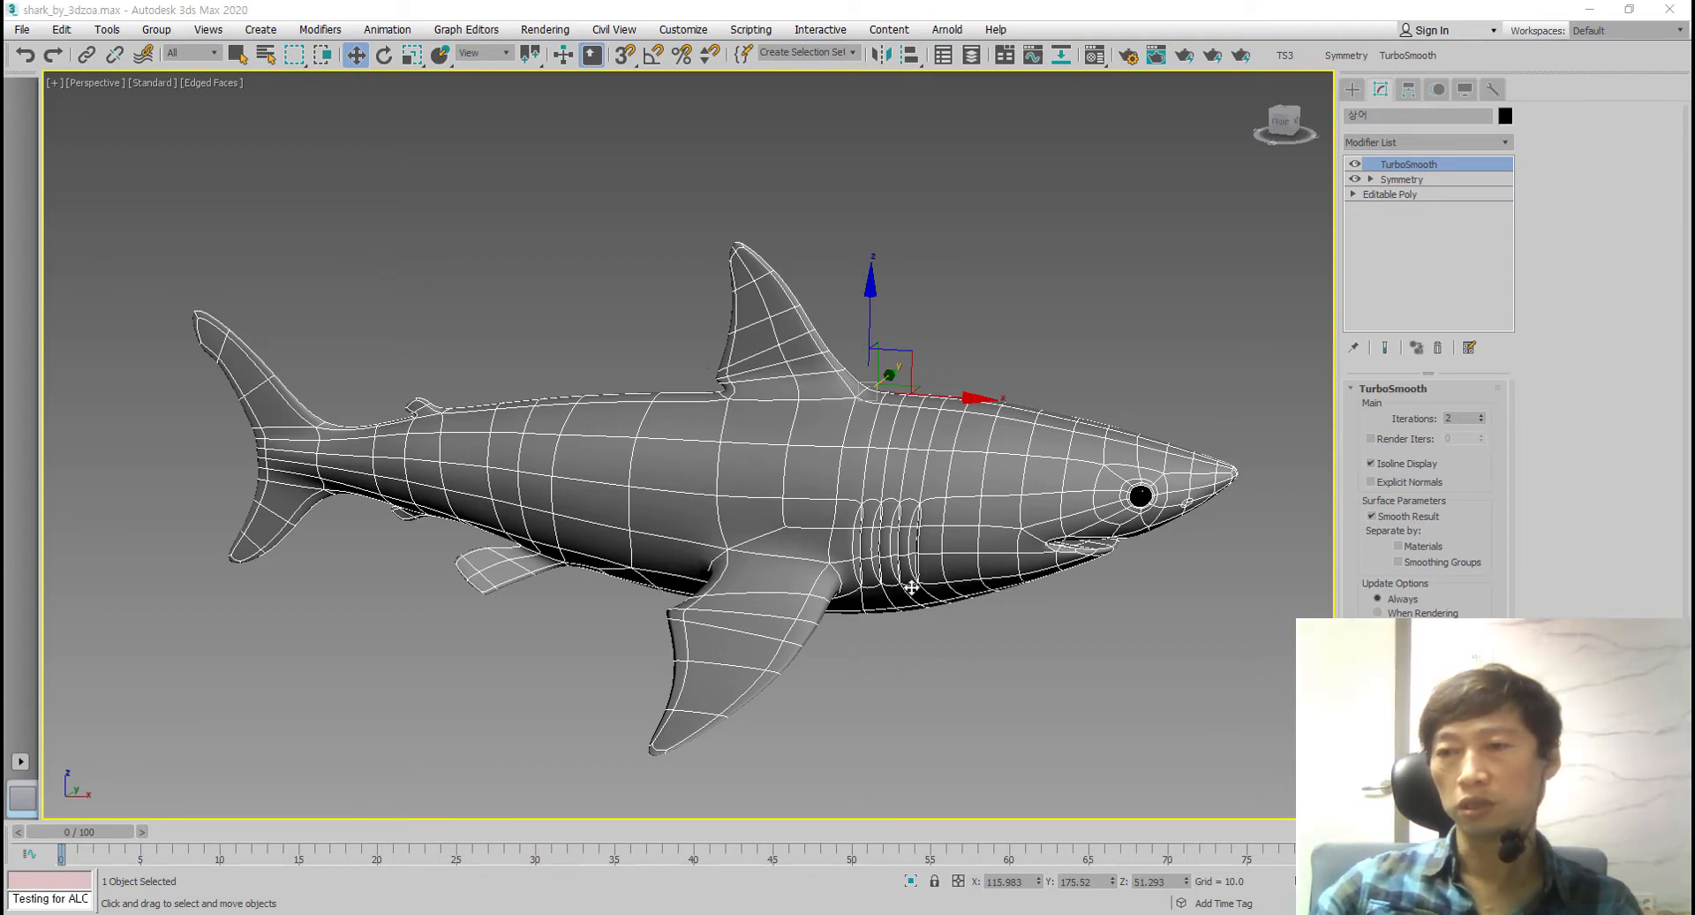
# - Examine the smoothed shark model from several angles, including its gills, mouth, fins and underside
pyautogui.keyDown('alt'); pyautogui.moveTo(915, 588); pyautogui.dragTo(858, 484, button='middle'); pyautogui.keyUp('alt')
pyautogui.scroll(2, 861, 481)
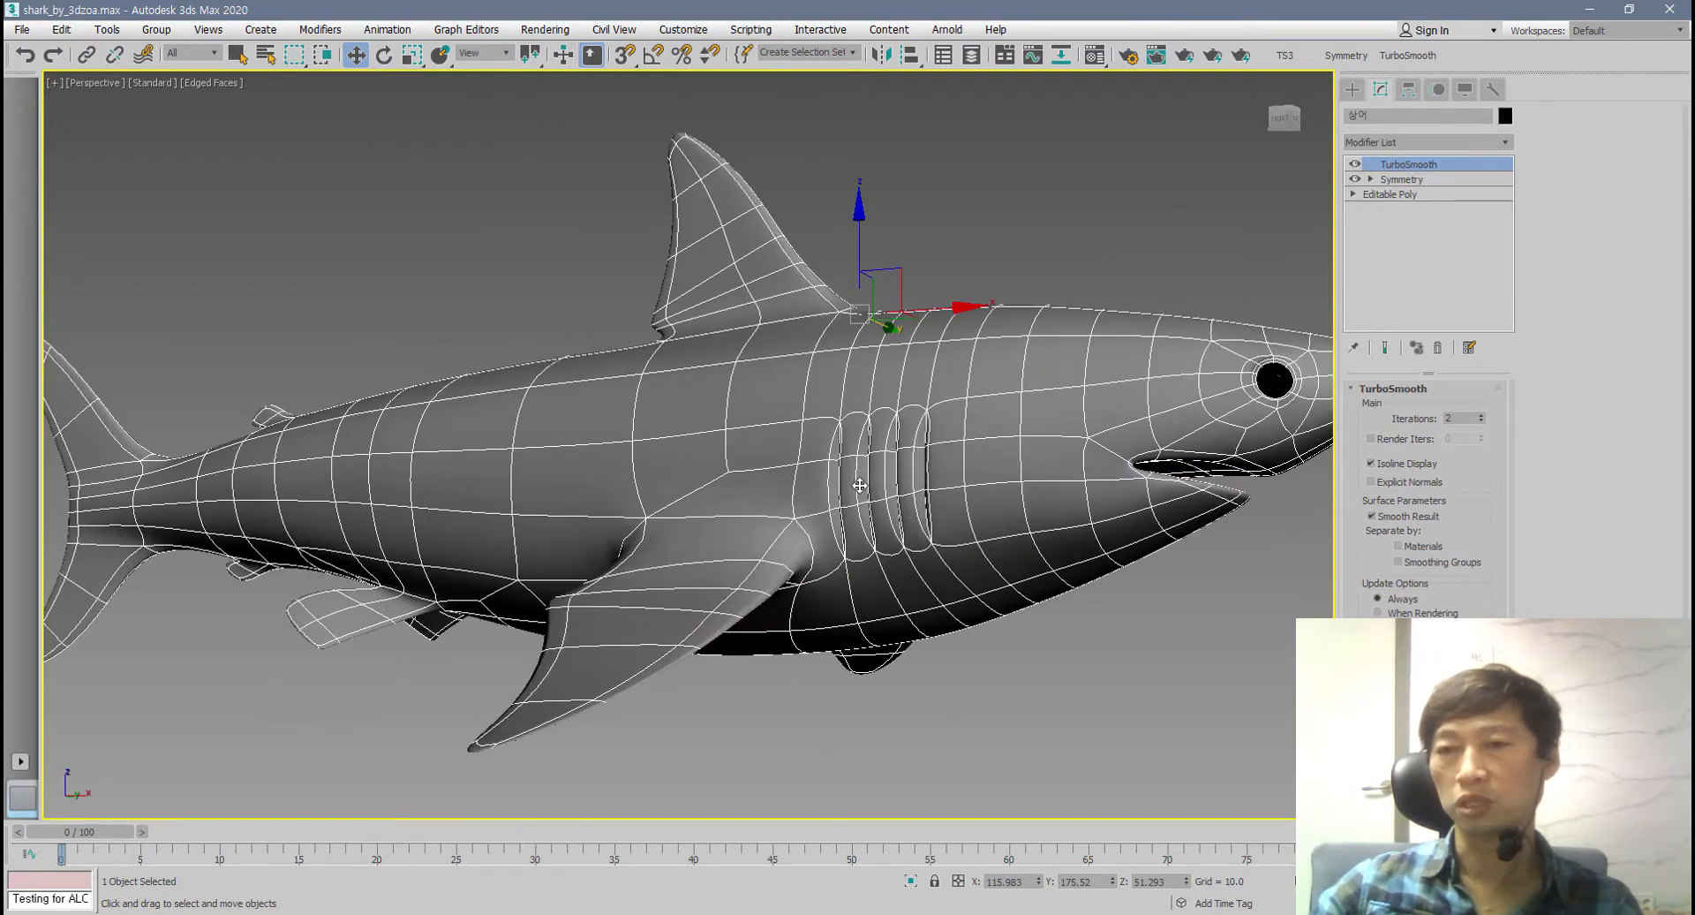
pyautogui.keyDown('alt'); pyautogui.moveTo(861, 492); pyautogui.dragTo(920, 522, button='middle'); pyautogui.keyUp('alt')
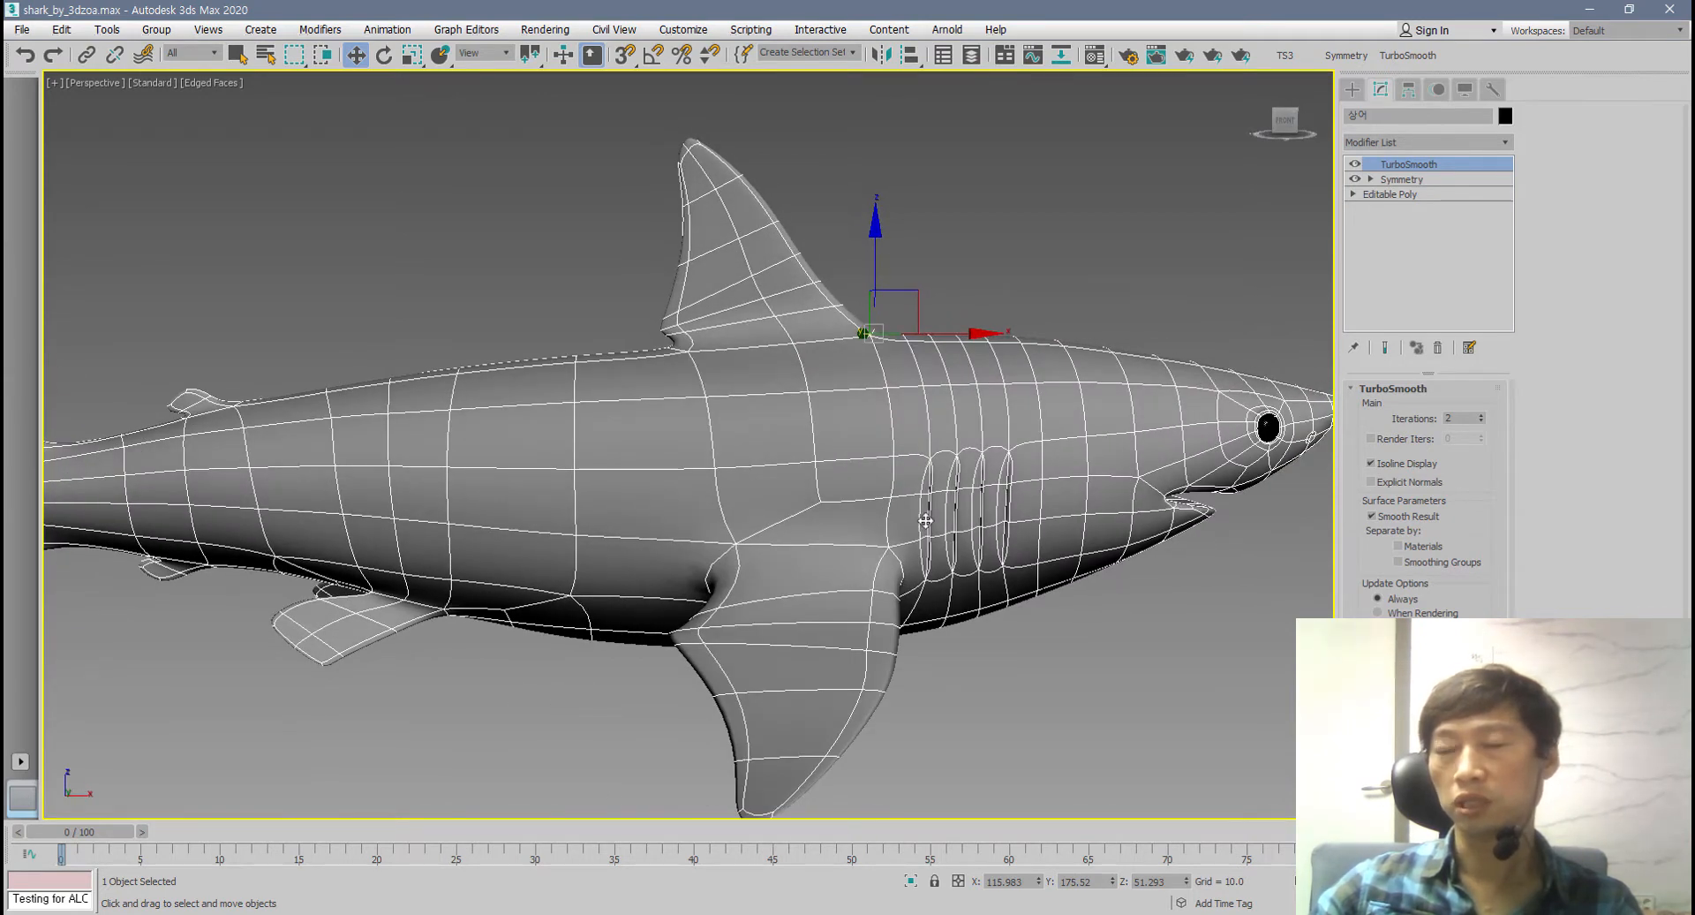
pyautogui.keyDown('alt'); pyautogui.moveTo(1177, 417); pyautogui.dragTo(1056, 423, button='middle'); pyautogui.keyUp('alt')
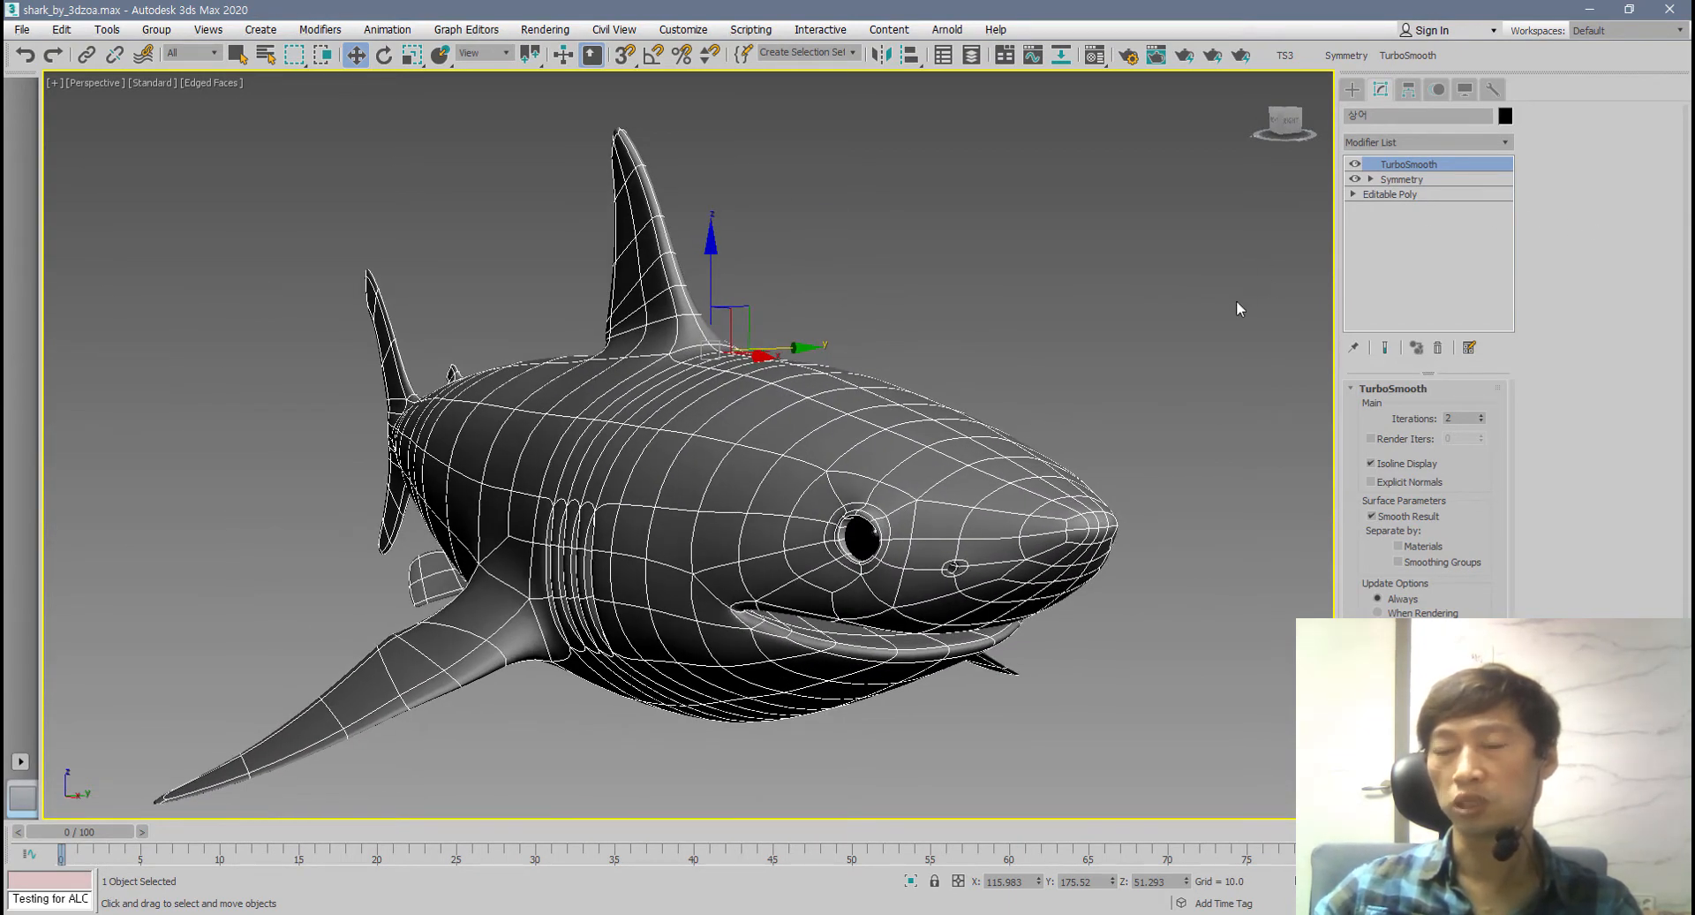
pyautogui.scroll(-4, 1056, 448)
pyautogui.keyDown('alt'); pyautogui.moveTo(1056, 448); pyautogui.dragTo(968, 459, button='middle'); pyautogui.keyUp('alt')
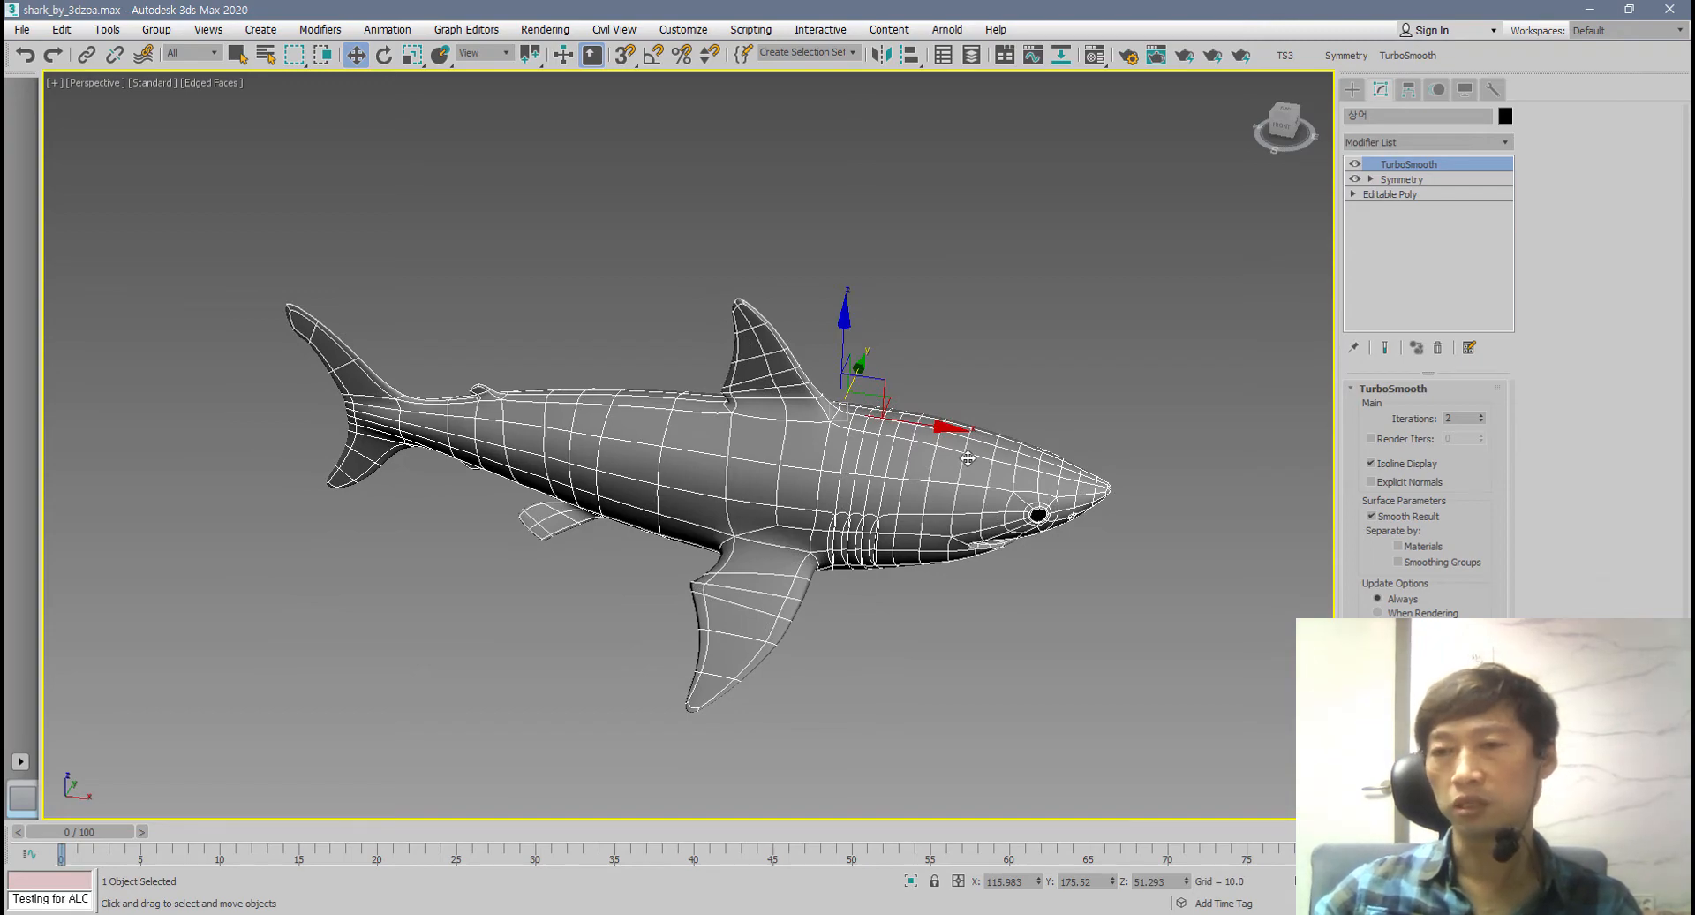
pyautogui.keyDown('alt'); pyautogui.moveTo(968, 457); pyautogui.dragTo(972, 394, button='middle'); pyautogui.keyUp('alt')
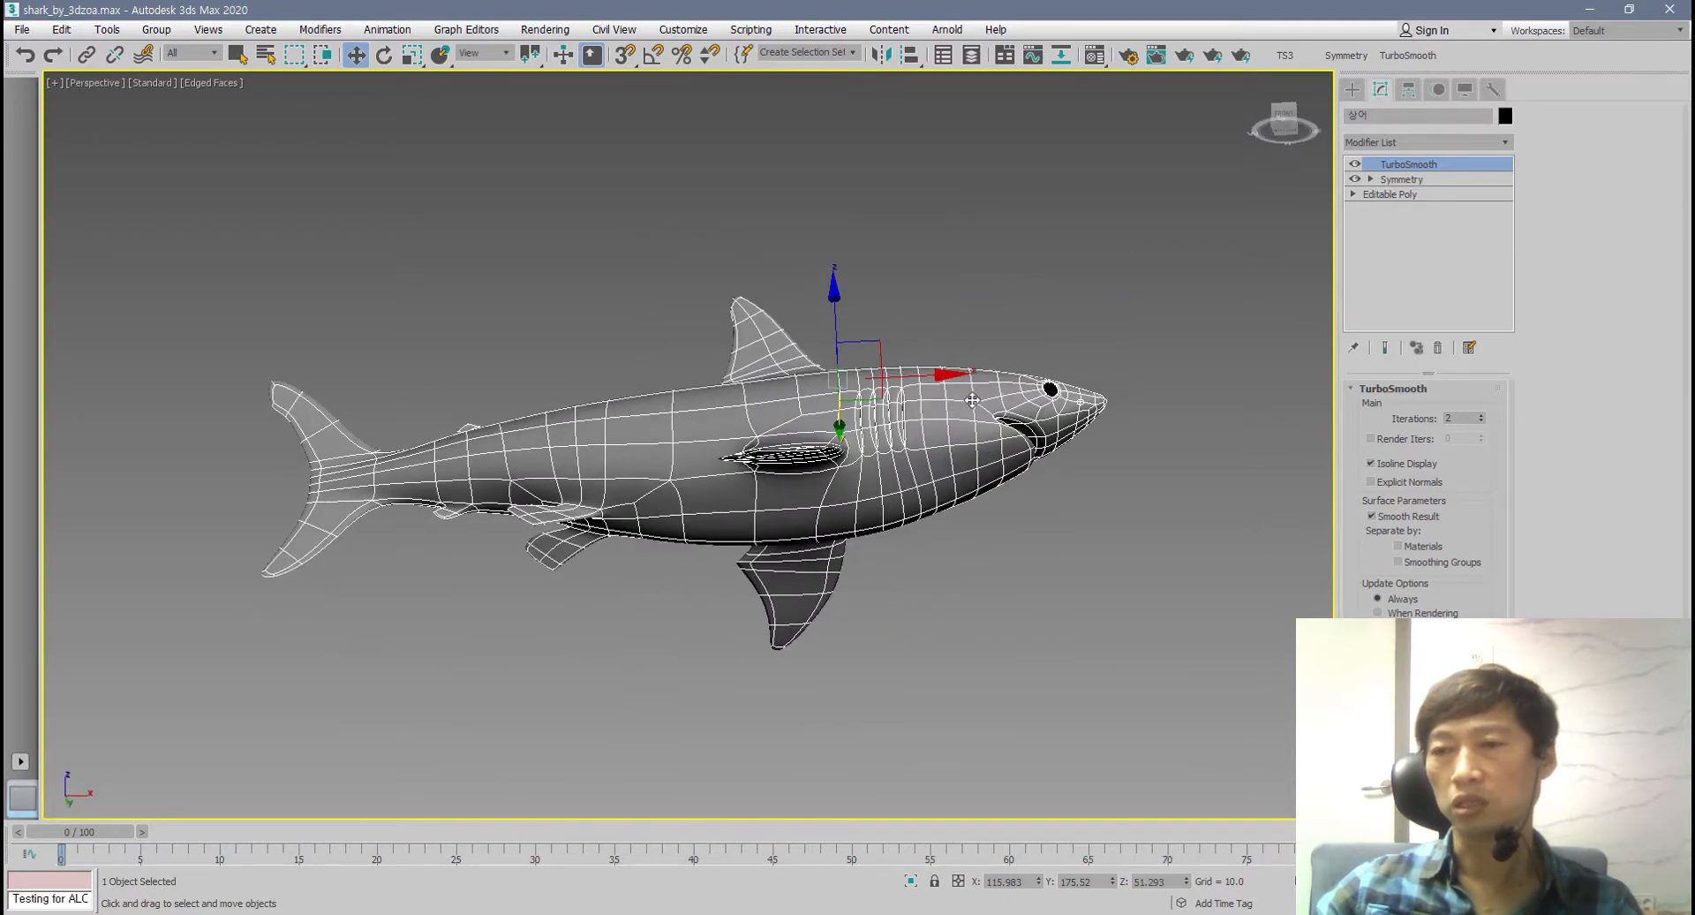
pyautogui.keyDown('alt'); pyautogui.moveTo(973, 406); pyautogui.dragTo(1184, 379, button='middle'); pyautogui.keyUp('alt')
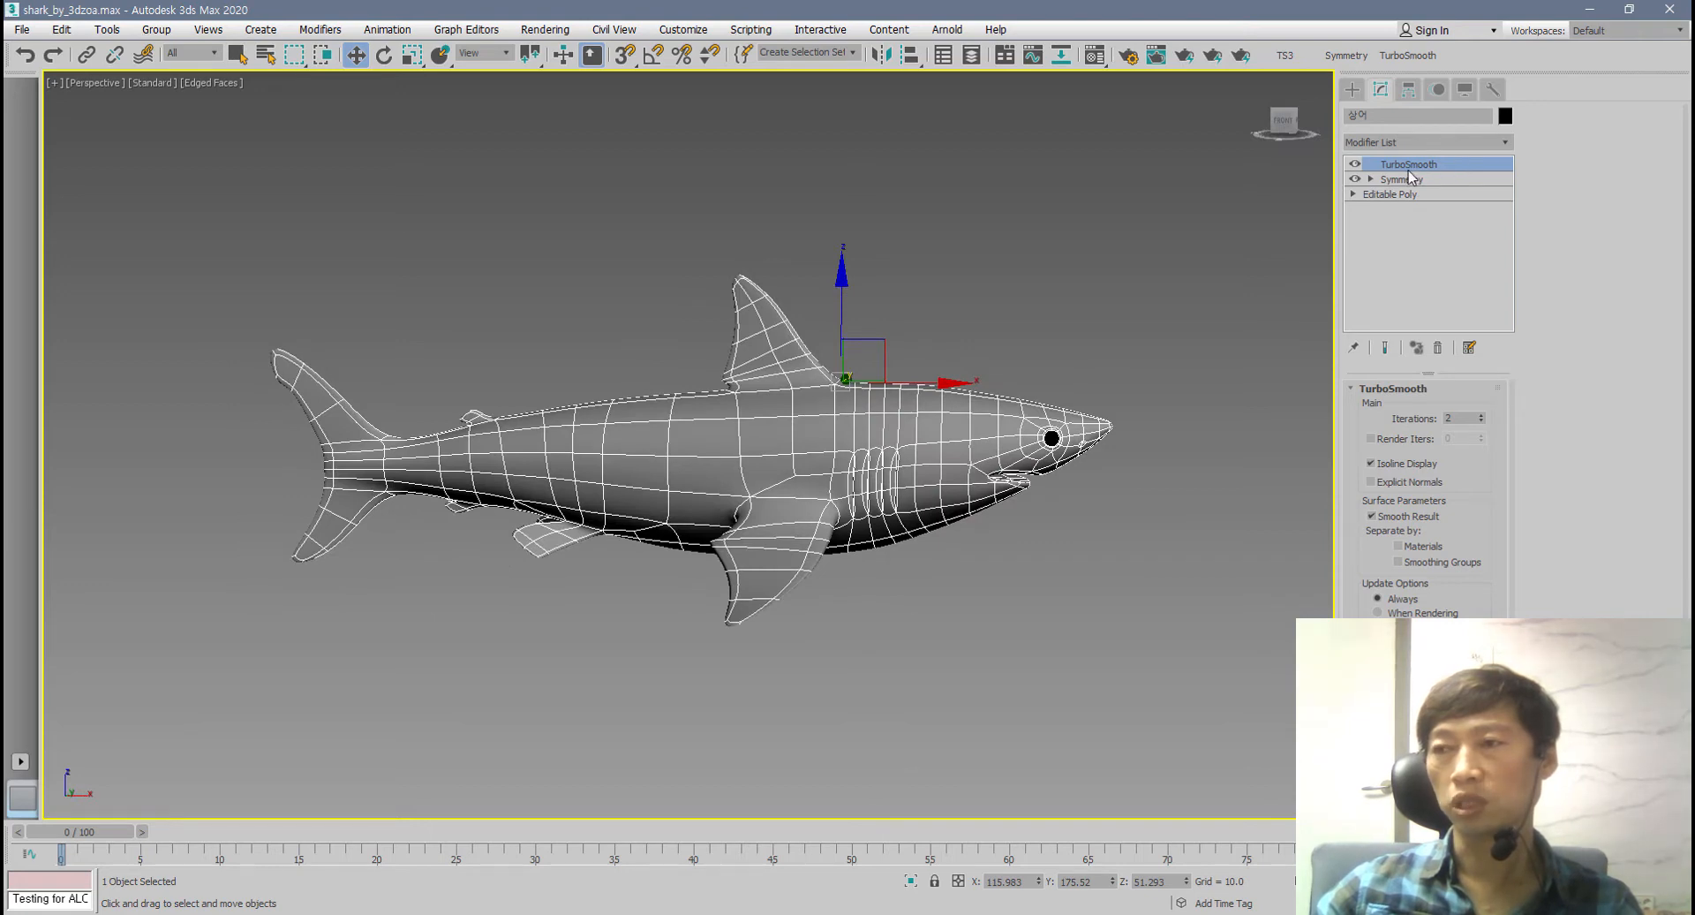
pyautogui.keyDown('alt'); pyautogui.moveTo(1085, 345); pyautogui.dragTo(833, 528, button='middle'); pyautogui.keyUp('alt')
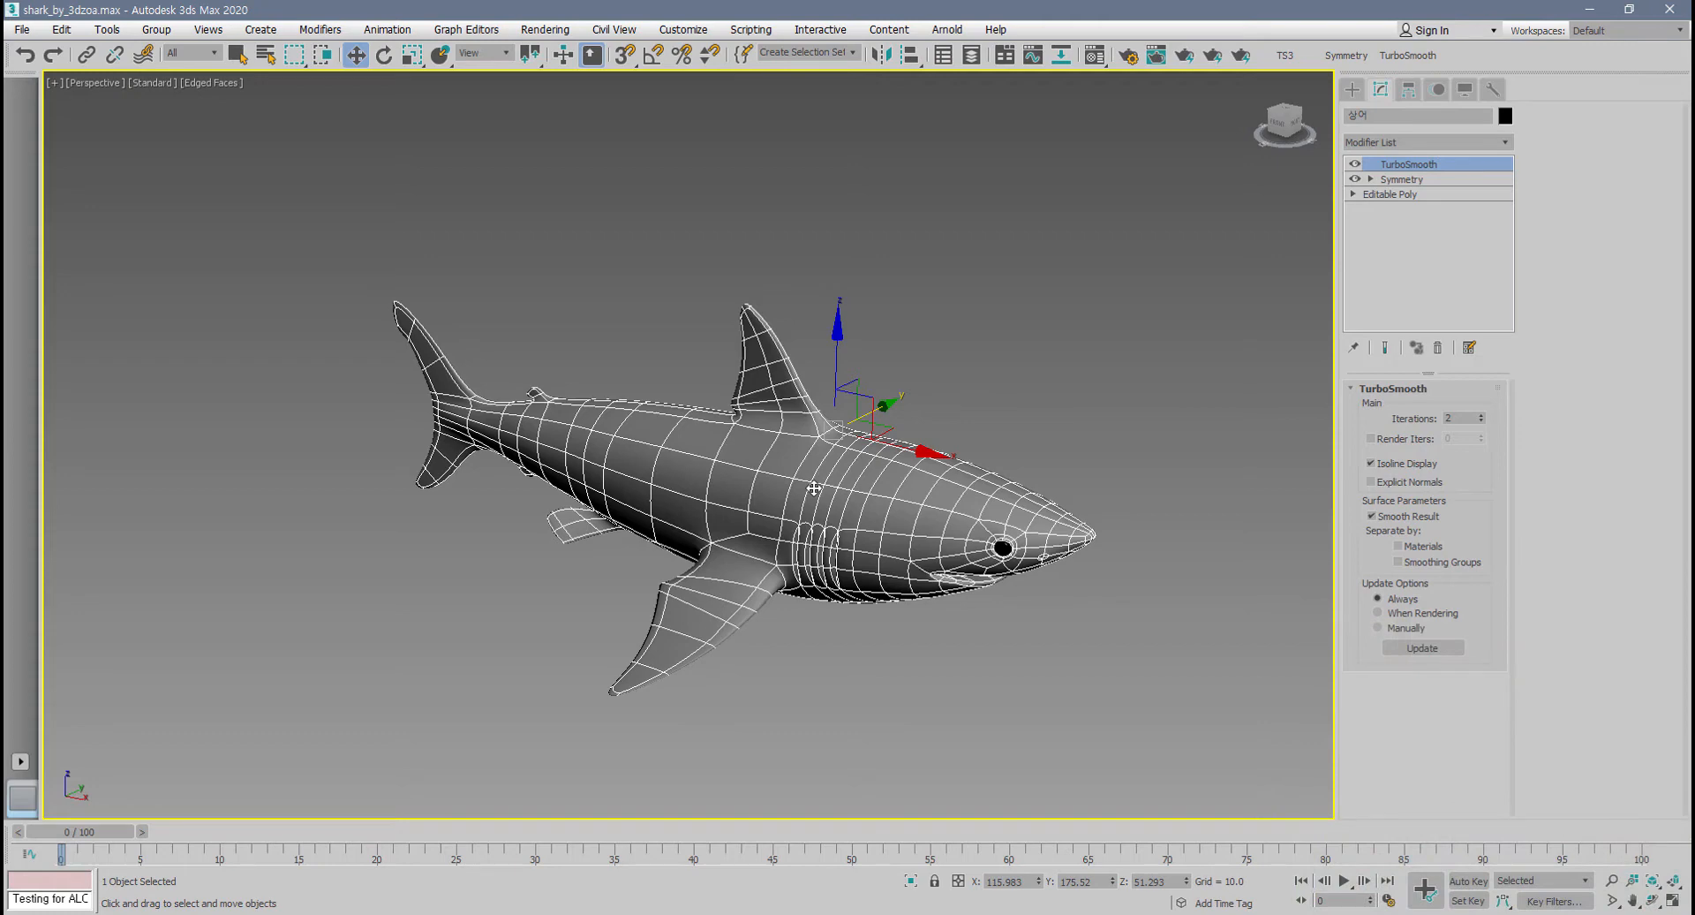
pyautogui.scroll(3, 838, 491)
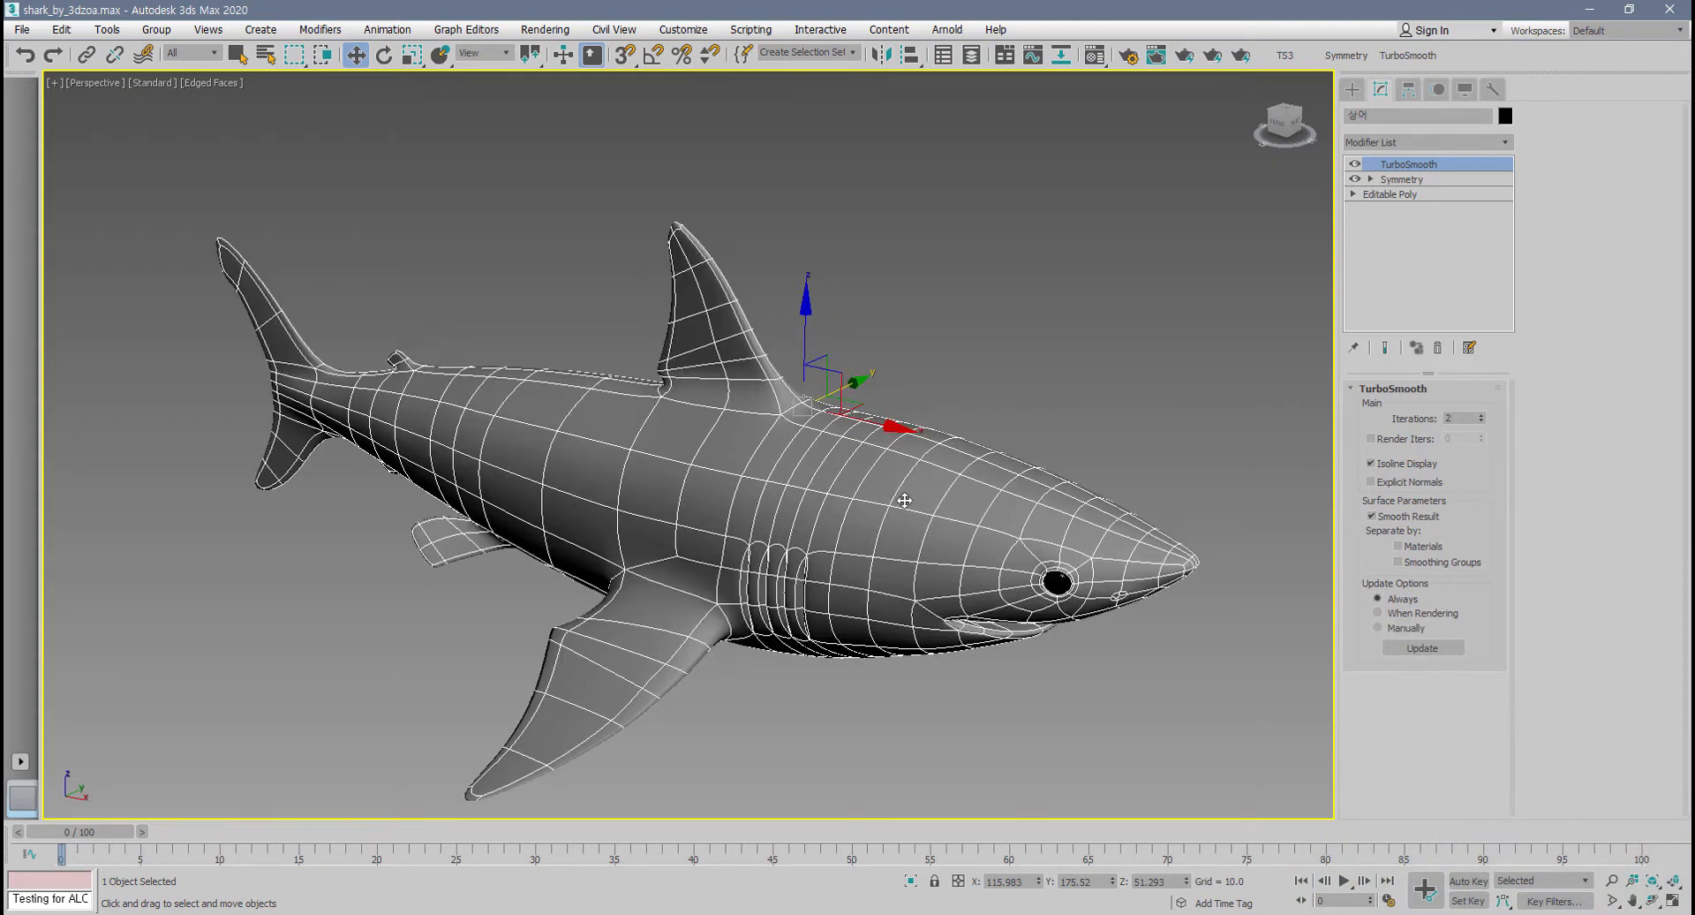
# - Remove the TurboSmooth and Symmetry modifiers from the shark, leaving only the base Editable Poly
pyautogui.click(1437, 347)
pyautogui.keyDown('alt'); pyautogui.moveTo(1056, 432); pyautogui.dragTo(1167, 391, button='middle'); pyautogui.keyUp('alt')
pyautogui.click(1438, 347)
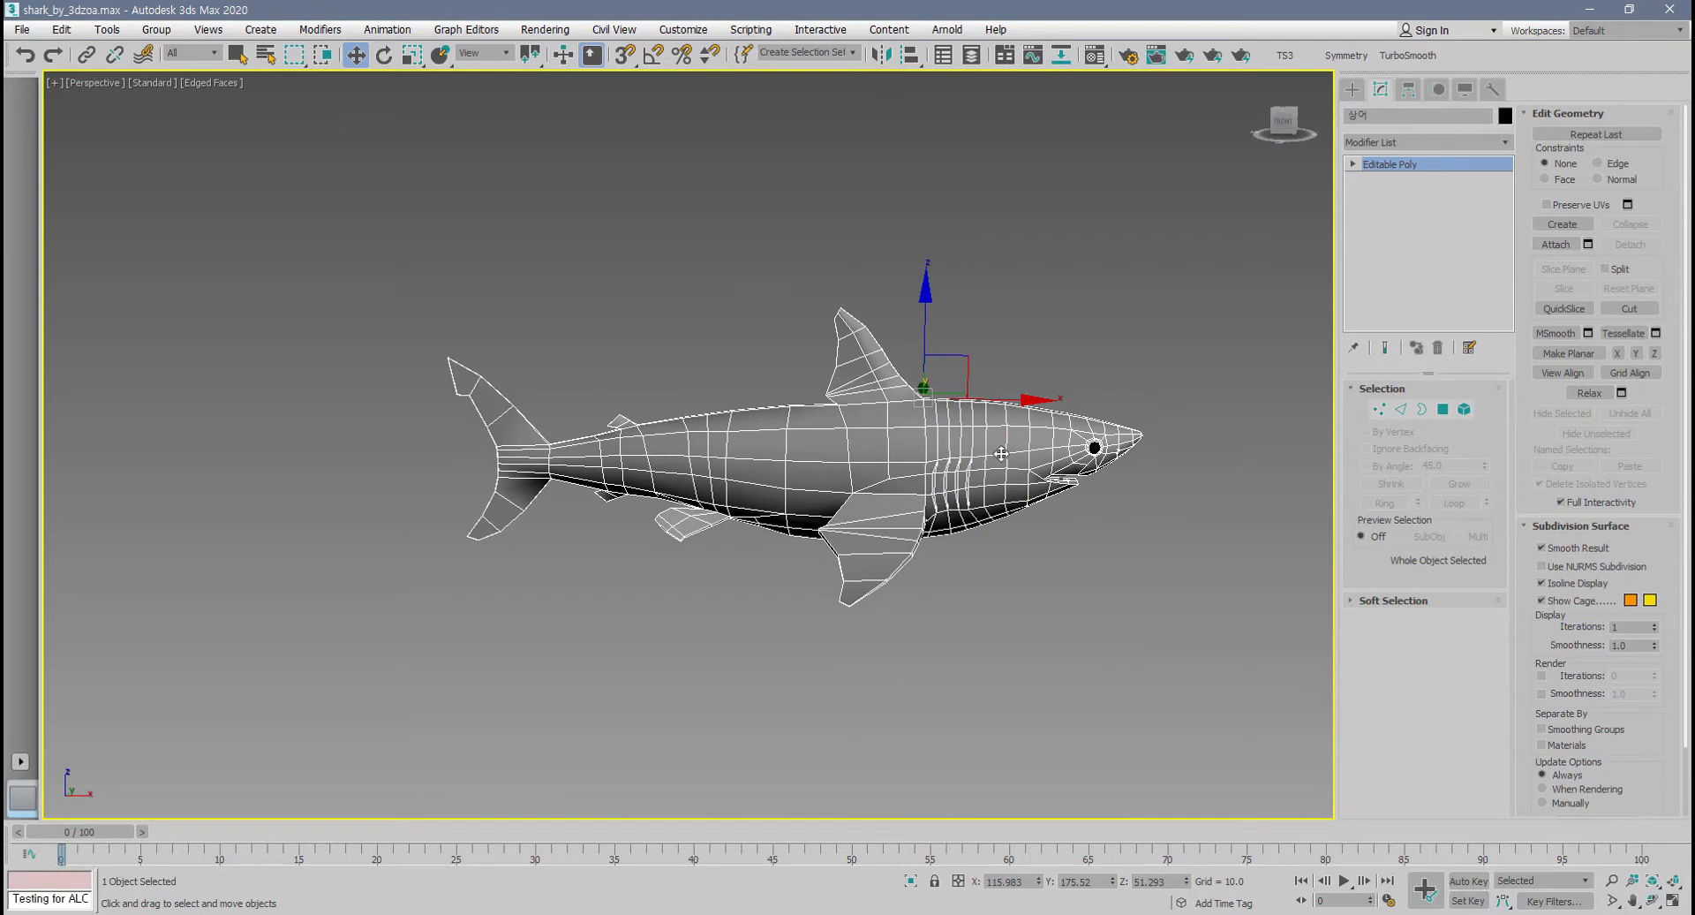
pyautogui.moveTo(985, 455); pyautogui.dragTo(941, 464, button='middle')
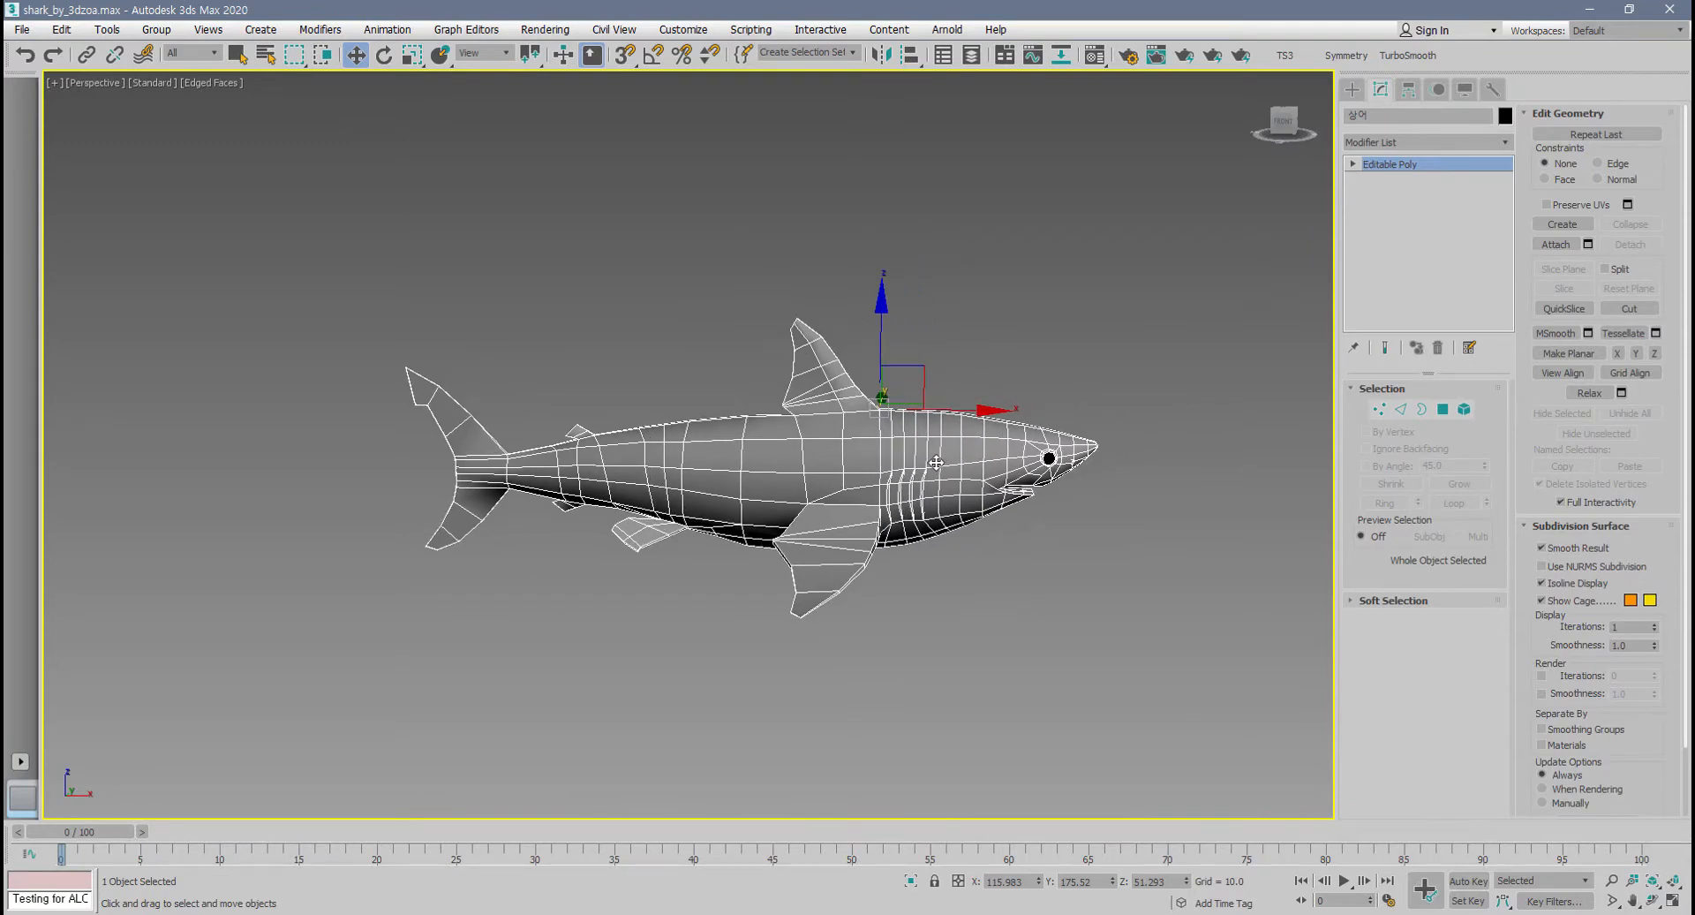
pyautogui.scroll(3, 936, 462)
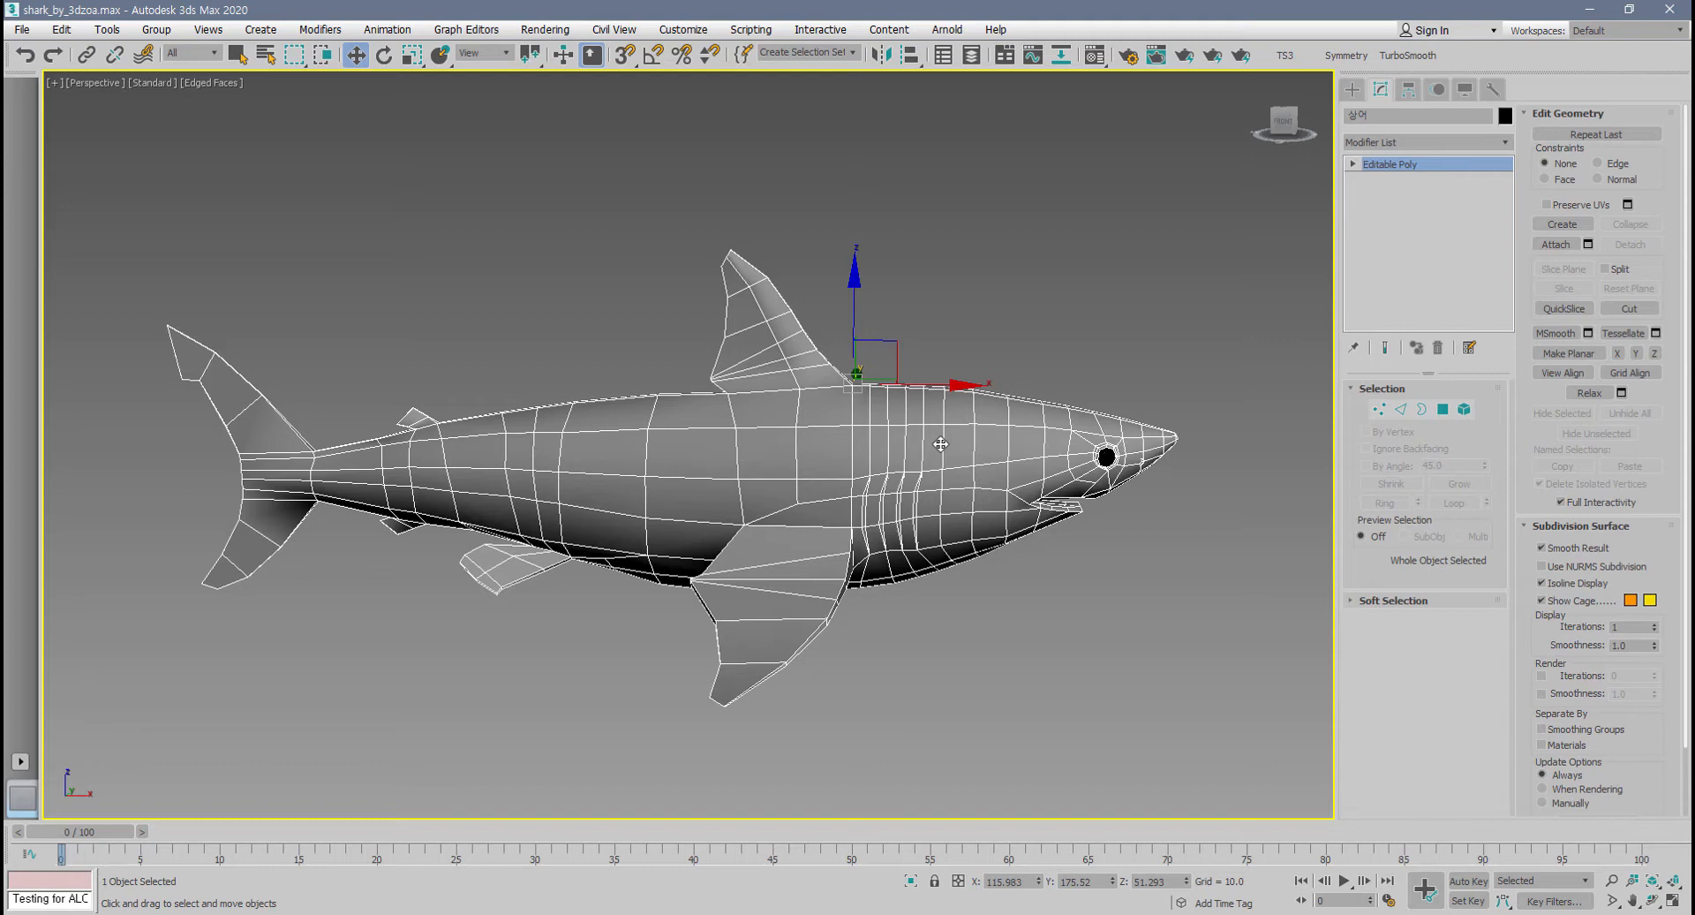
# - Apply Symmetry and TurboSmooth to the shark's base mesh, trying 2 TurboSmooth iterations before setting them back to 1
pyautogui.click(1346, 54)
pyautogui.keyDown('alt'); pyautogui.moveTo(987, 368); pyautogui.dragTo(919, 416, button='middle'); pyautogui.keyUp('alt')
pyautogui.click(1408, 55)
pyautogui.scroll(3, 887, 487)
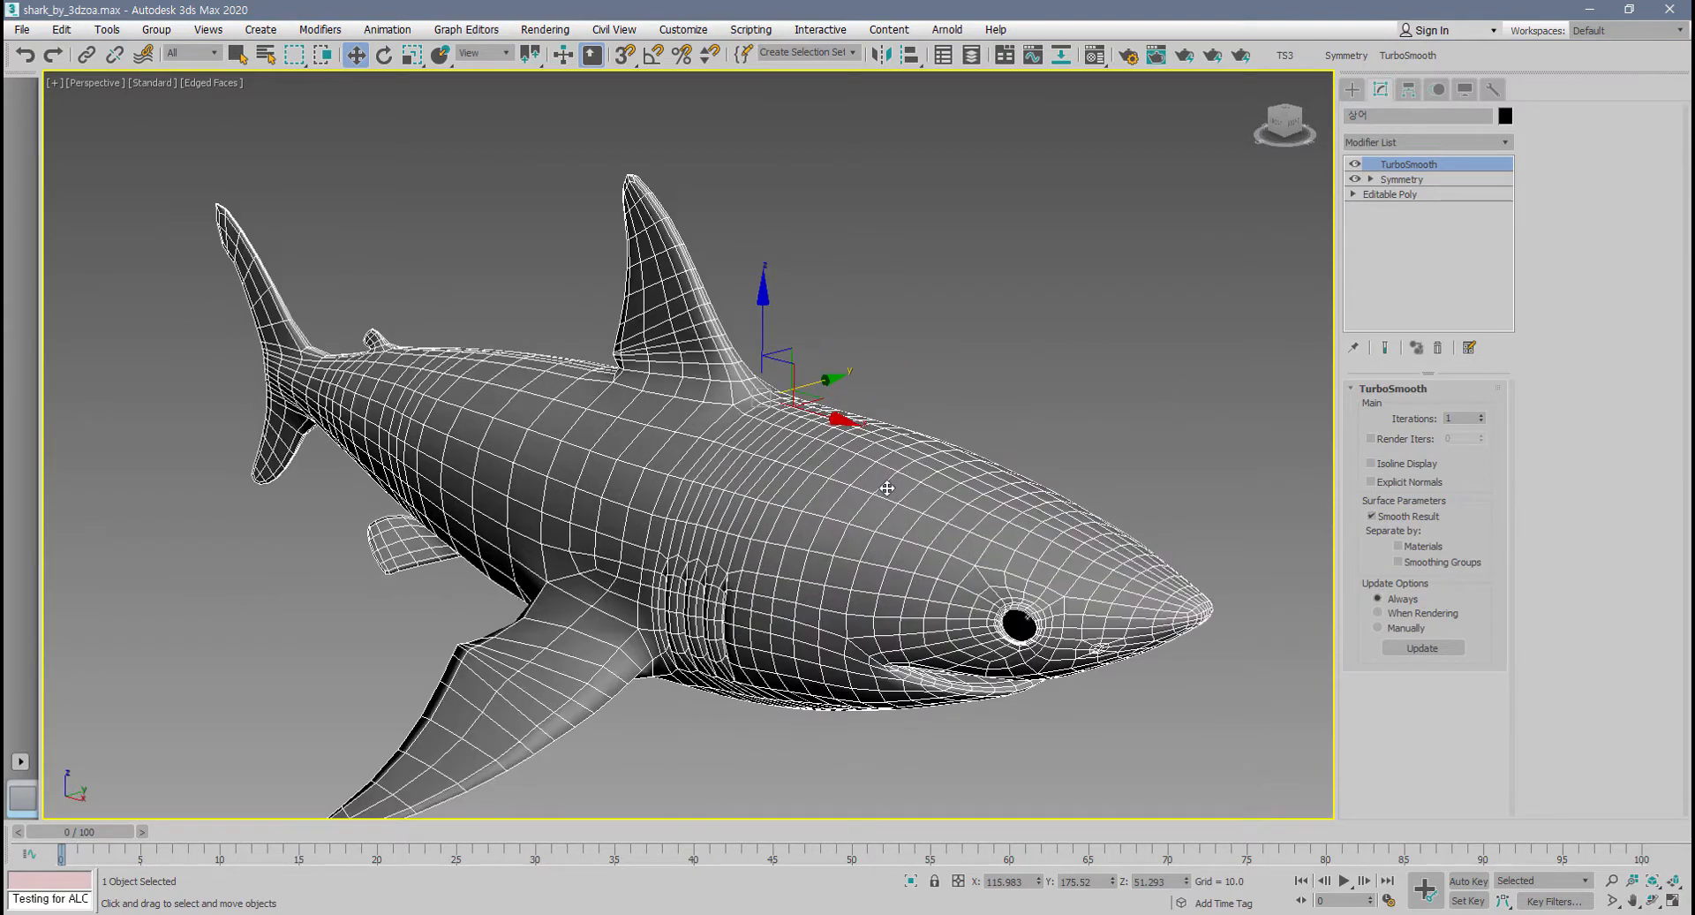
pyautogui.click(1481, 416)
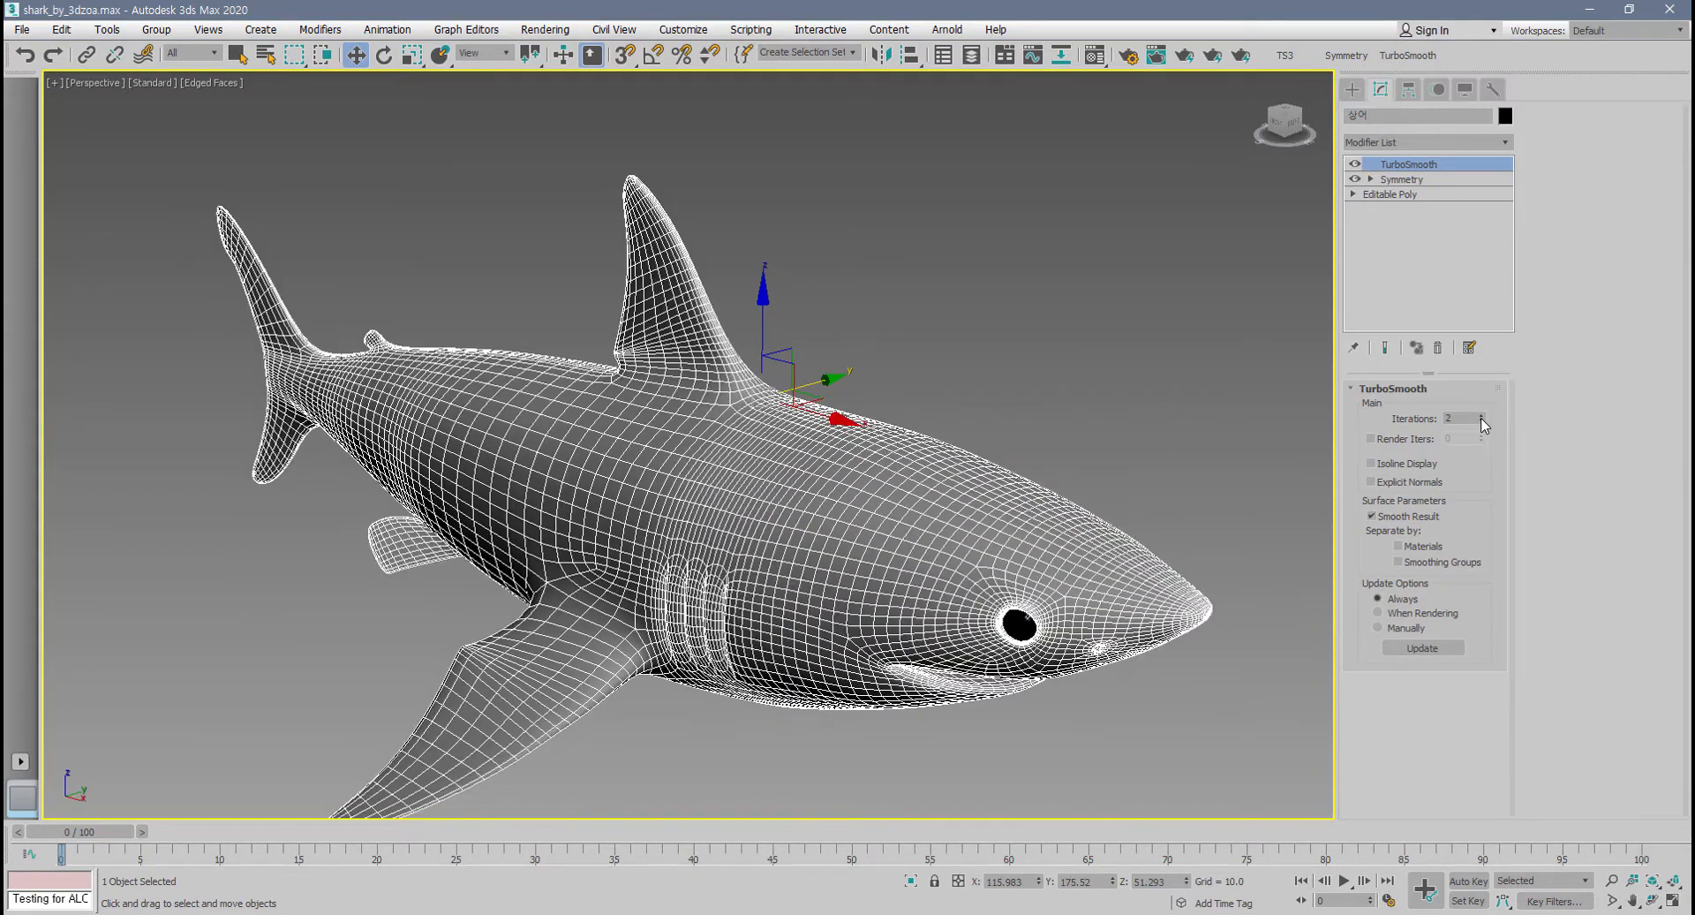
pyautogui.click(1482, 422)
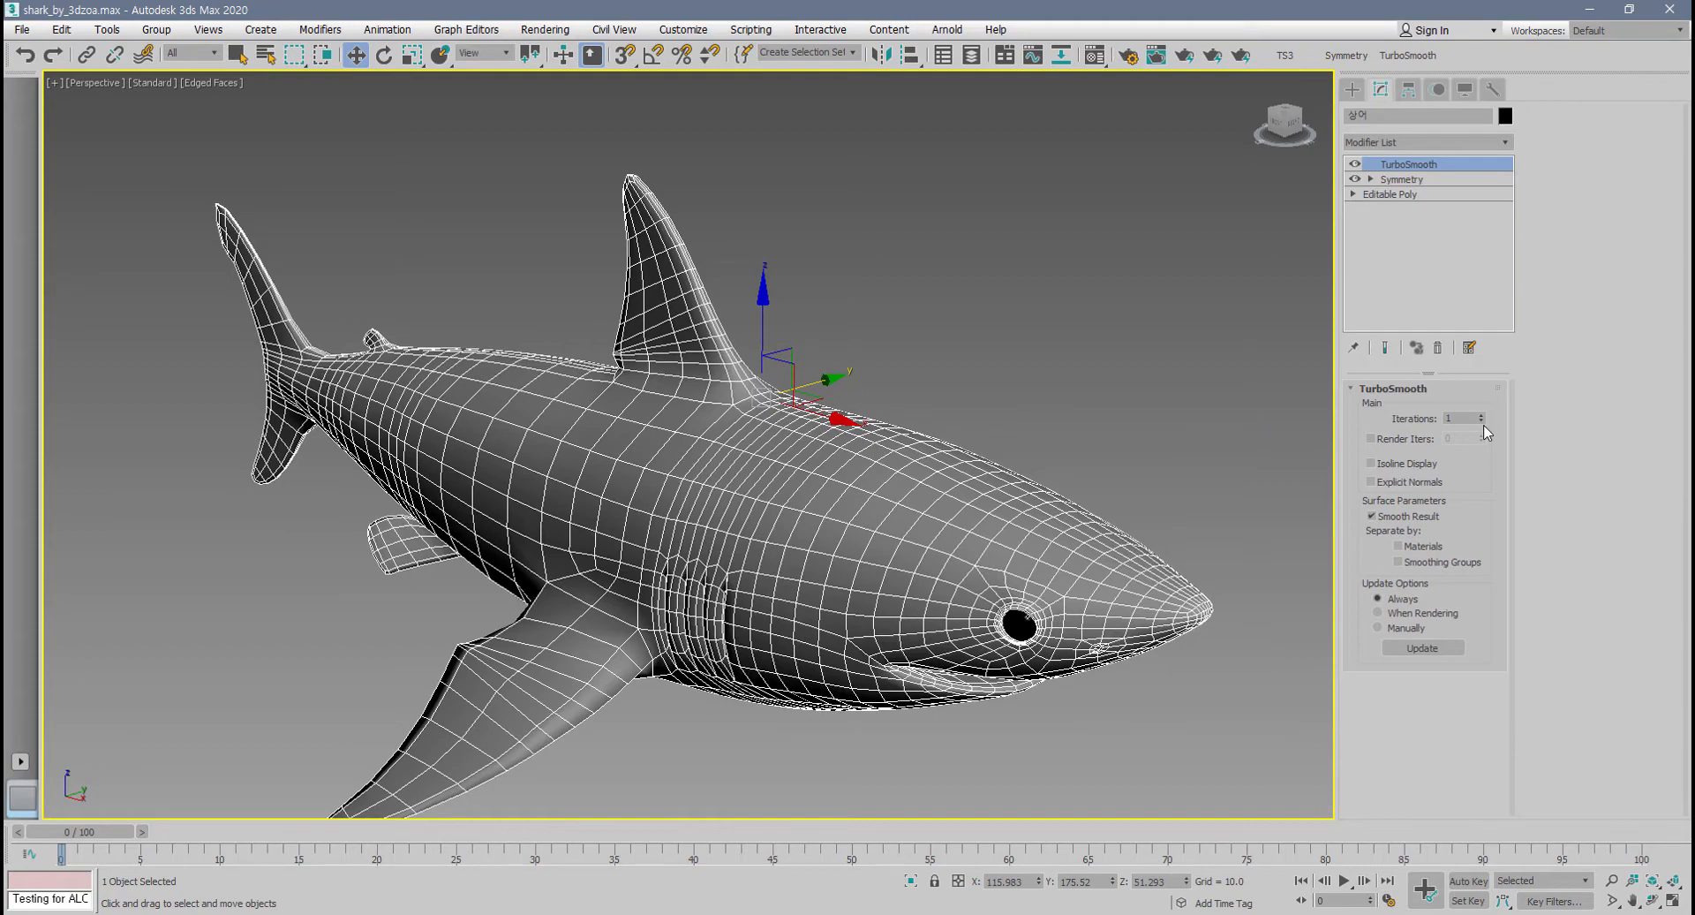
# - Convert the shark with its Symmetry and TurboSmooth modifiers to an Editable Poly
pyautogui.keyDown('alt'); pyautogui.moveTo(848, 516); pyautogui.dragTo(871, 485, button='middle'); pyautogui.keyUp('alt')
pyautogui.scroll(-3, 870, 485)
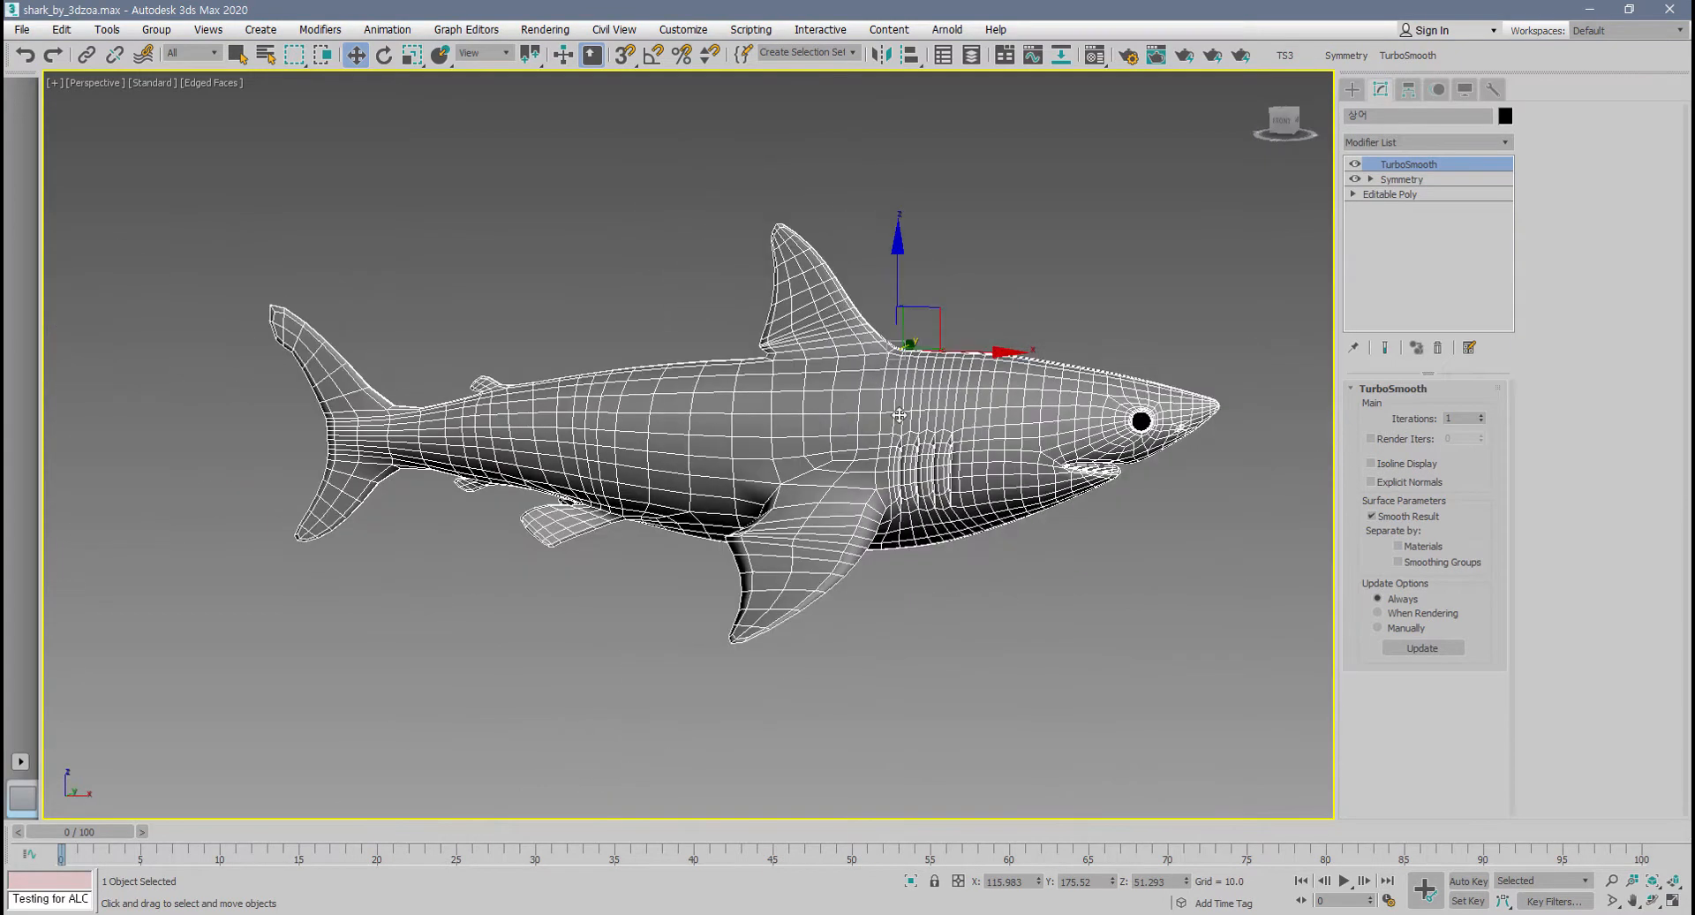
pyautogui.rightClick(884, 374)
pyautogui.moveTo(976, 580)
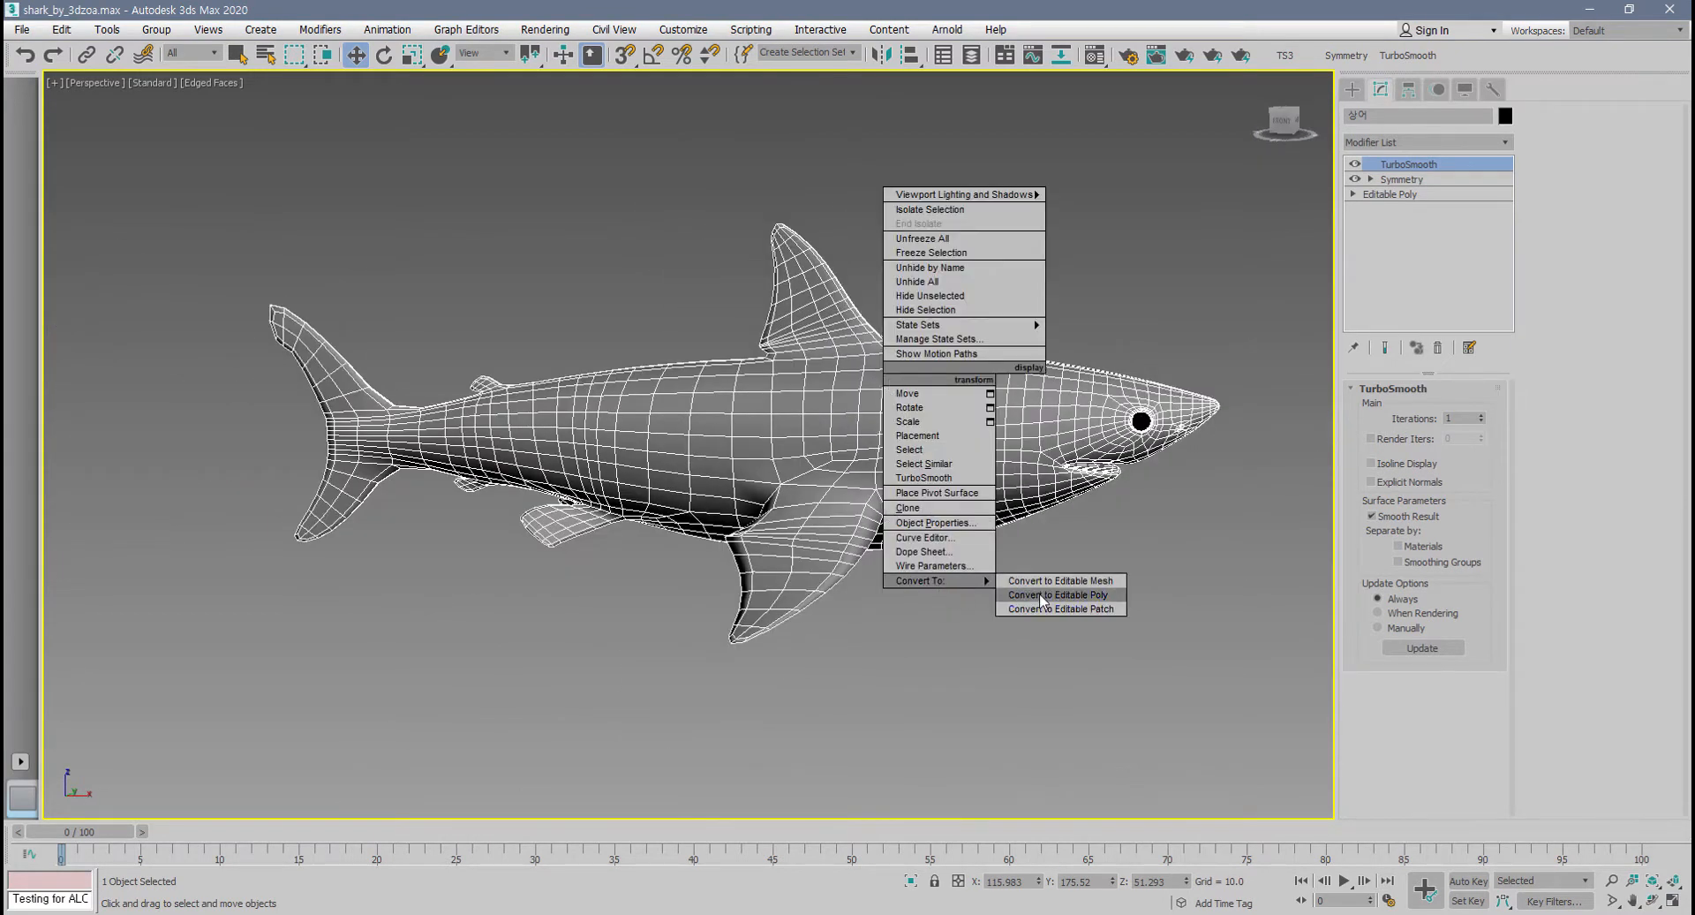
pyautogui.click(1042, 596)
# - Deselect the converted shark to examine its dense wireframe up close and from other angles, and reselect it
pyautogui.keyDown('alt'); pyautogui.moveTo(996, 584); pyautogui.dragTo(1073, 587, button='middle'); pyautogui.keyUp('alt')
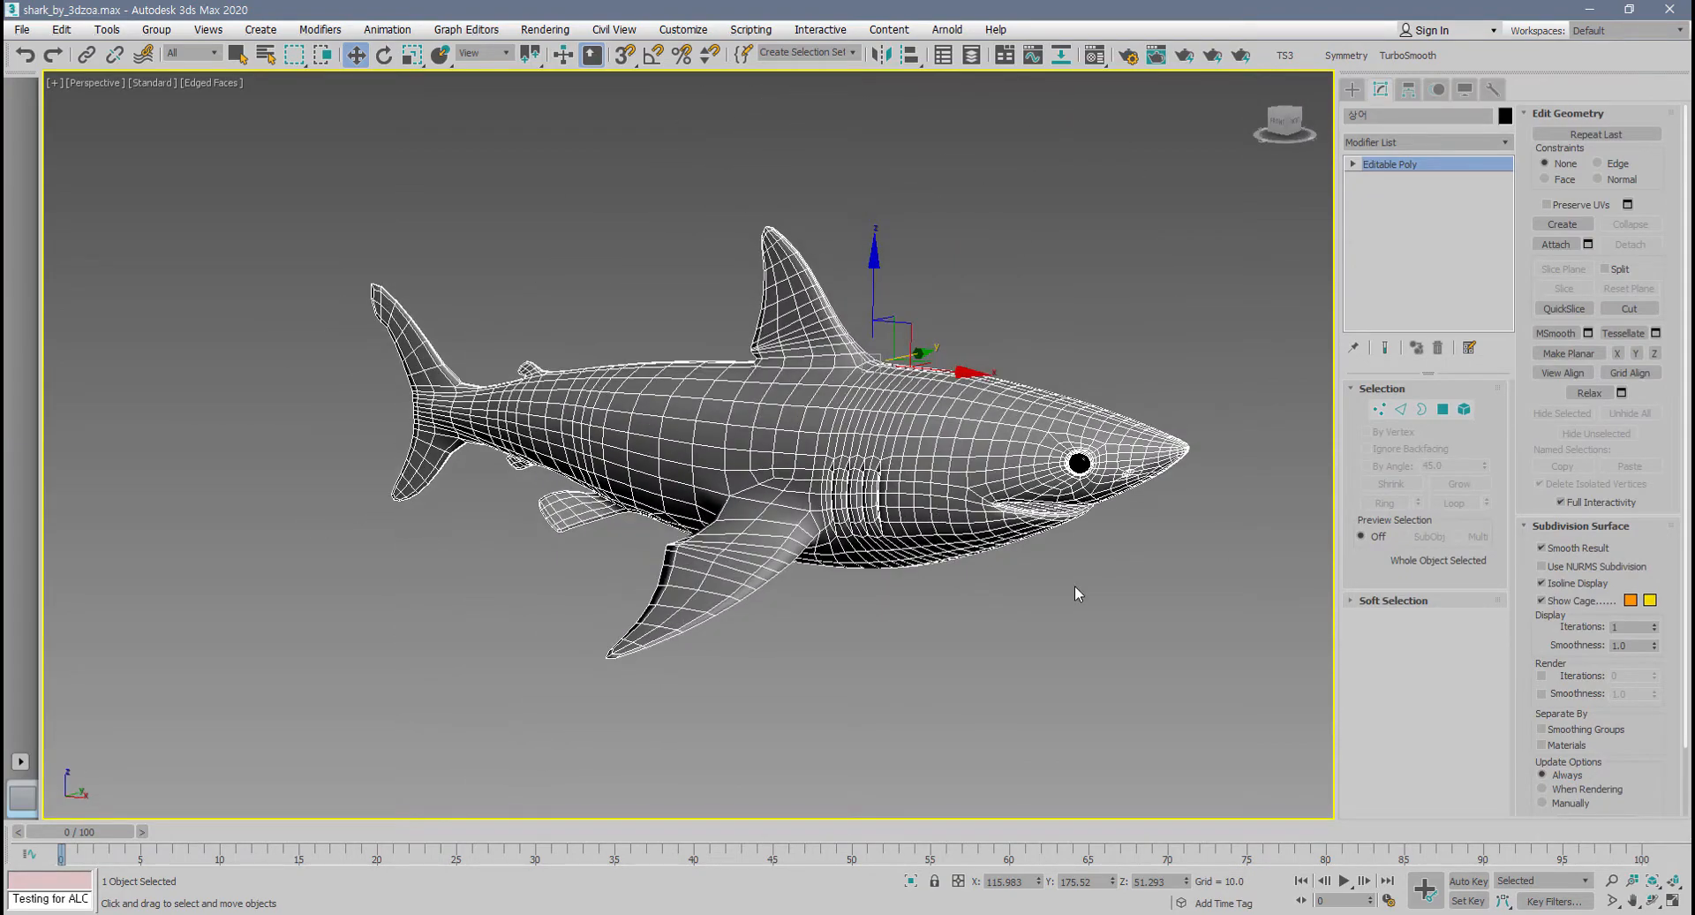
pyautogui.click(1074, 588)
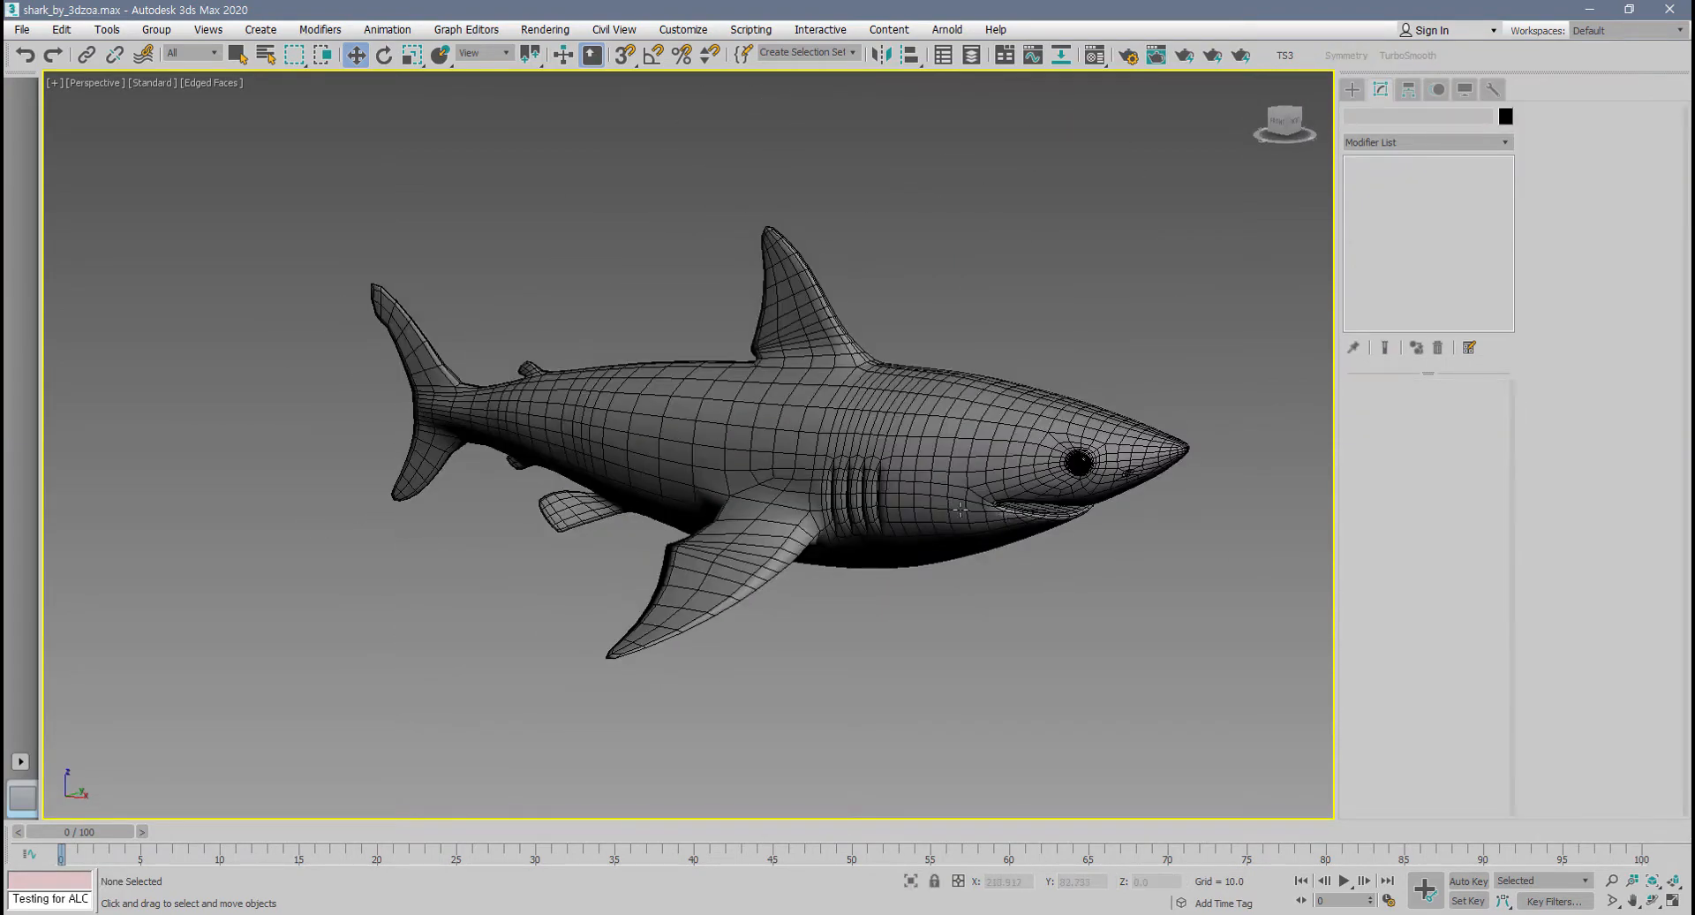
pyautogui.moveTo(998, 512)
pyautogui.keyDown('alt'); pyautogui.mouseDown(button='middle')
pyautogui.moveTo(851, 522)
pyautogui.moveTo(1042, 395)
pyautogui.moveTo(1000, 530)
pyautogui.mouseUp(button='middle'); pyautogui.keyUp('alt')
pyautogui.scroll(5, 1000, 530)
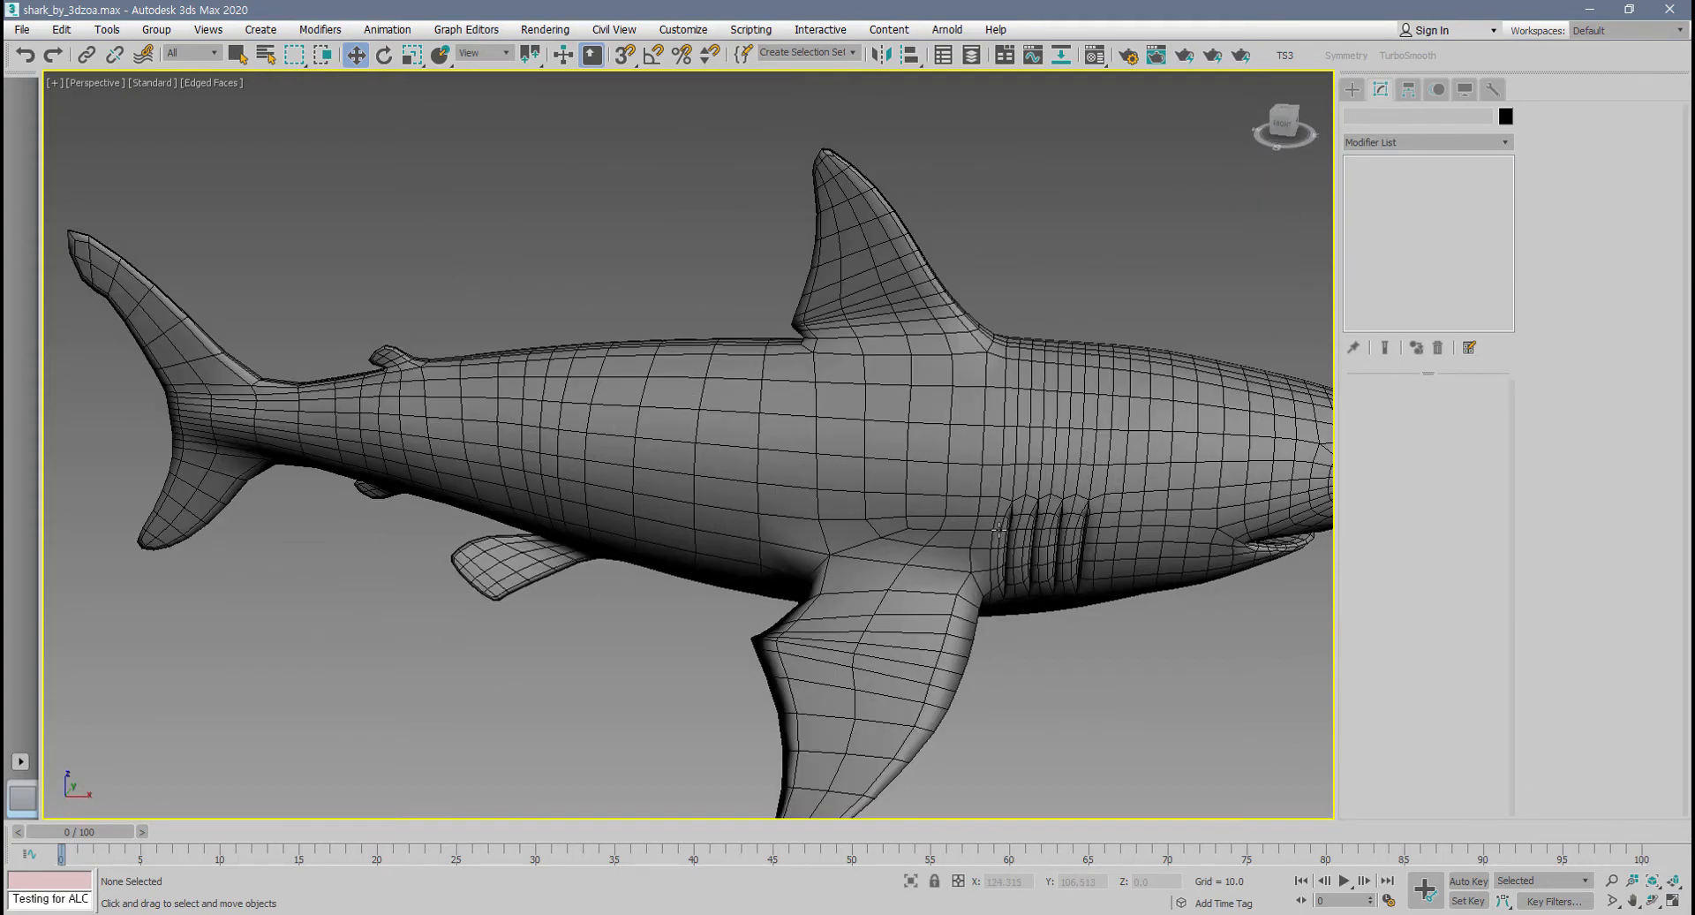
pyautogui.click(1081, 407)
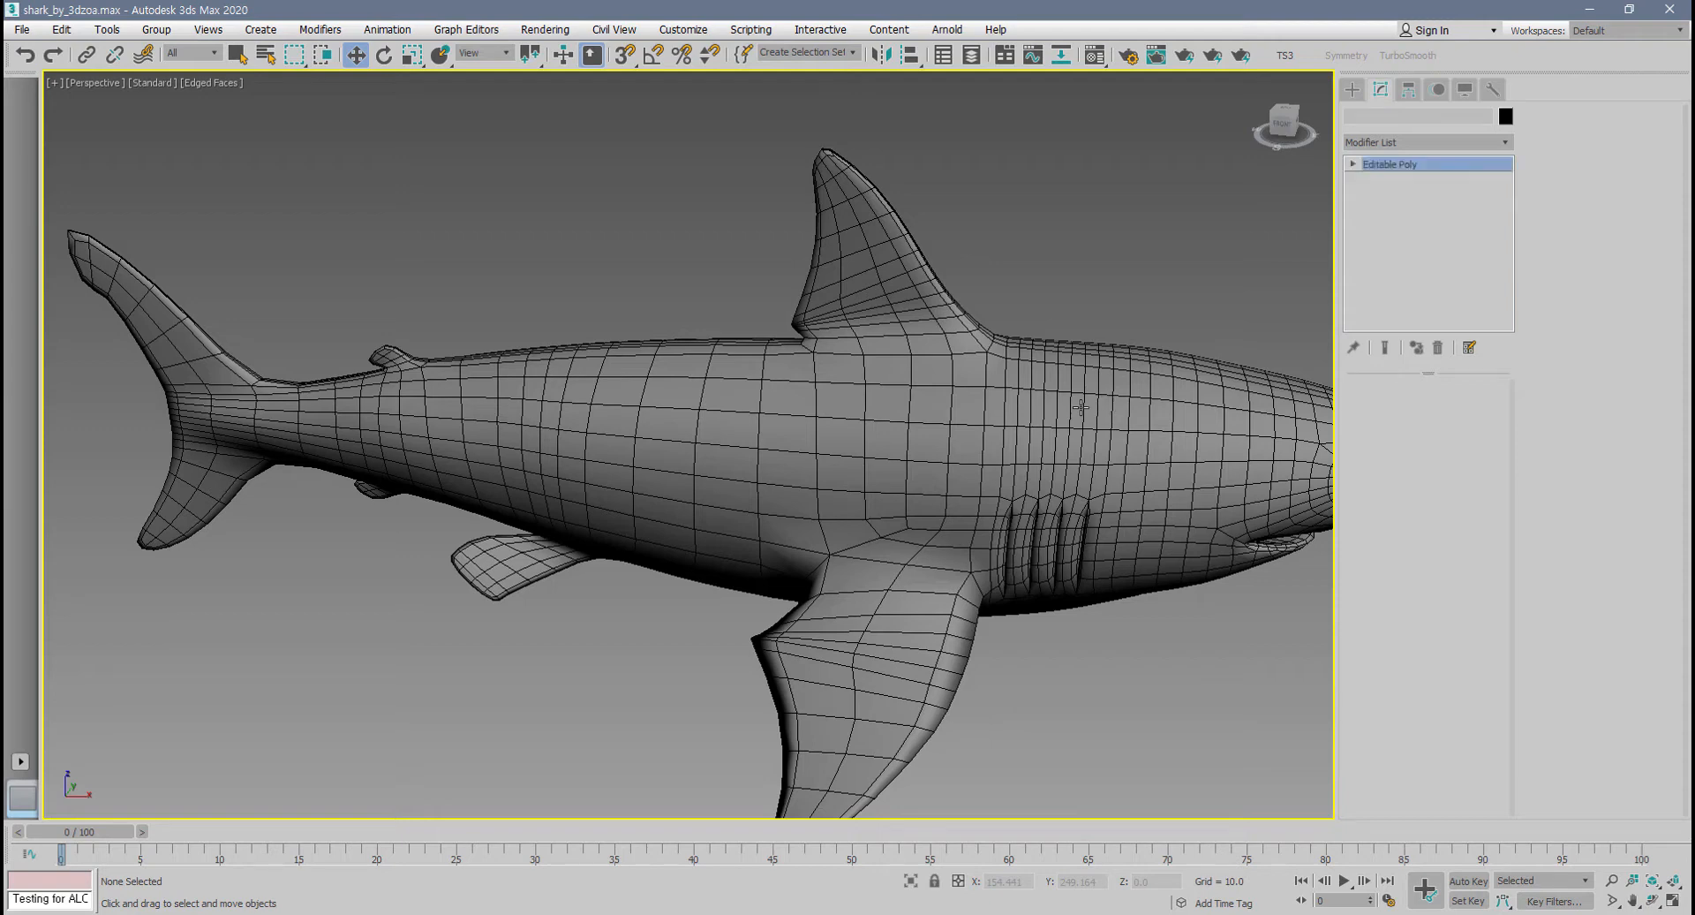
pyautogui.scroll(-5, 1081, 407)
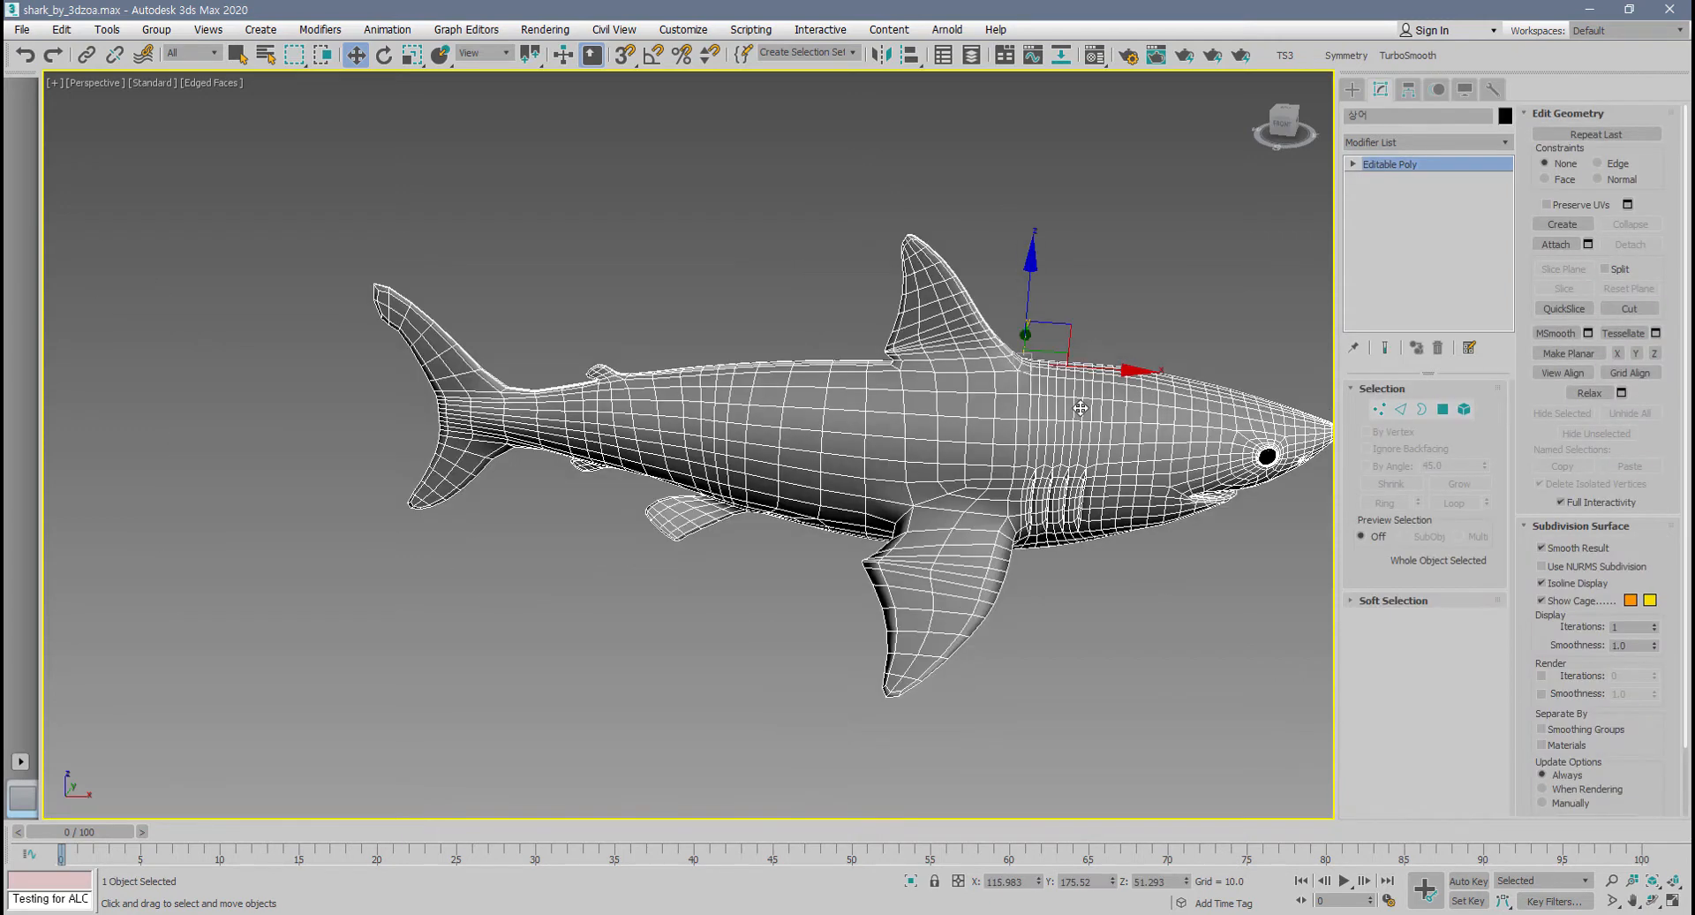
pyautogui.keyDown('alt'); pyautogui.moveTo(1081, 407); pyautogui.dragTo(850, 450, button='middle'); pyautogui.keyUp('alt')
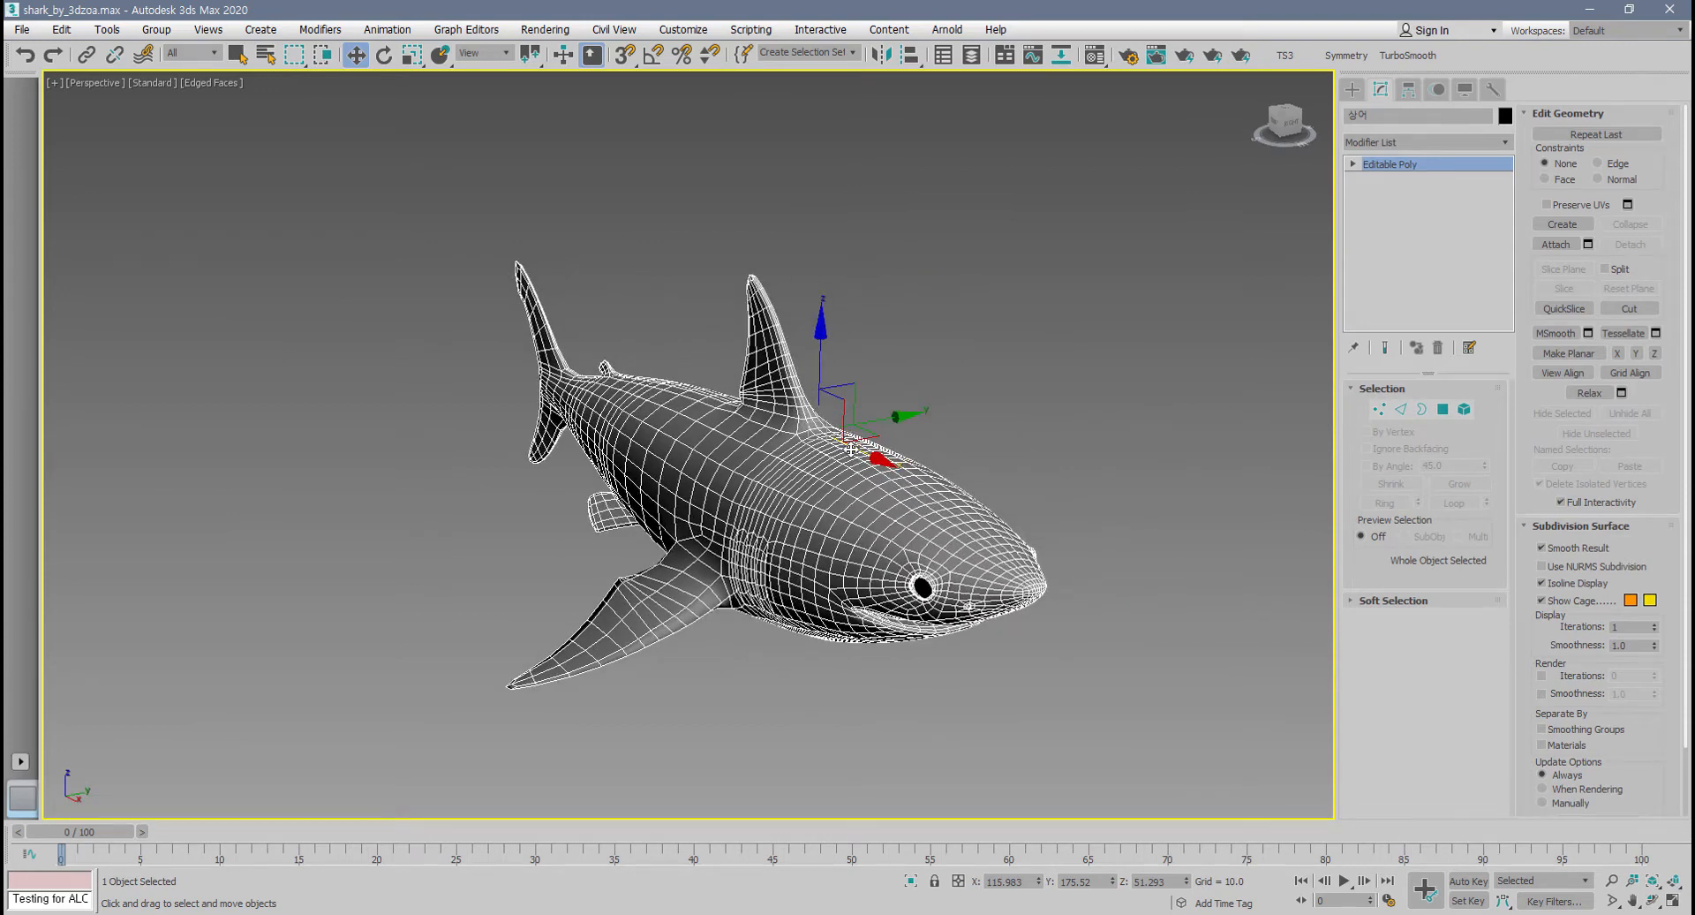
# - Undo the Editable Poly conversion and the added TurboSmooth and Symmetry modifiers, back to the base mesh
pyautogui.hotkey('ctrl', 'z')
pyautogui.hotkey('ctrl', 'z')
pyautogui.hotkey('ctrl', 'z')
pyautogui.hotkey('ctrl', 'z')
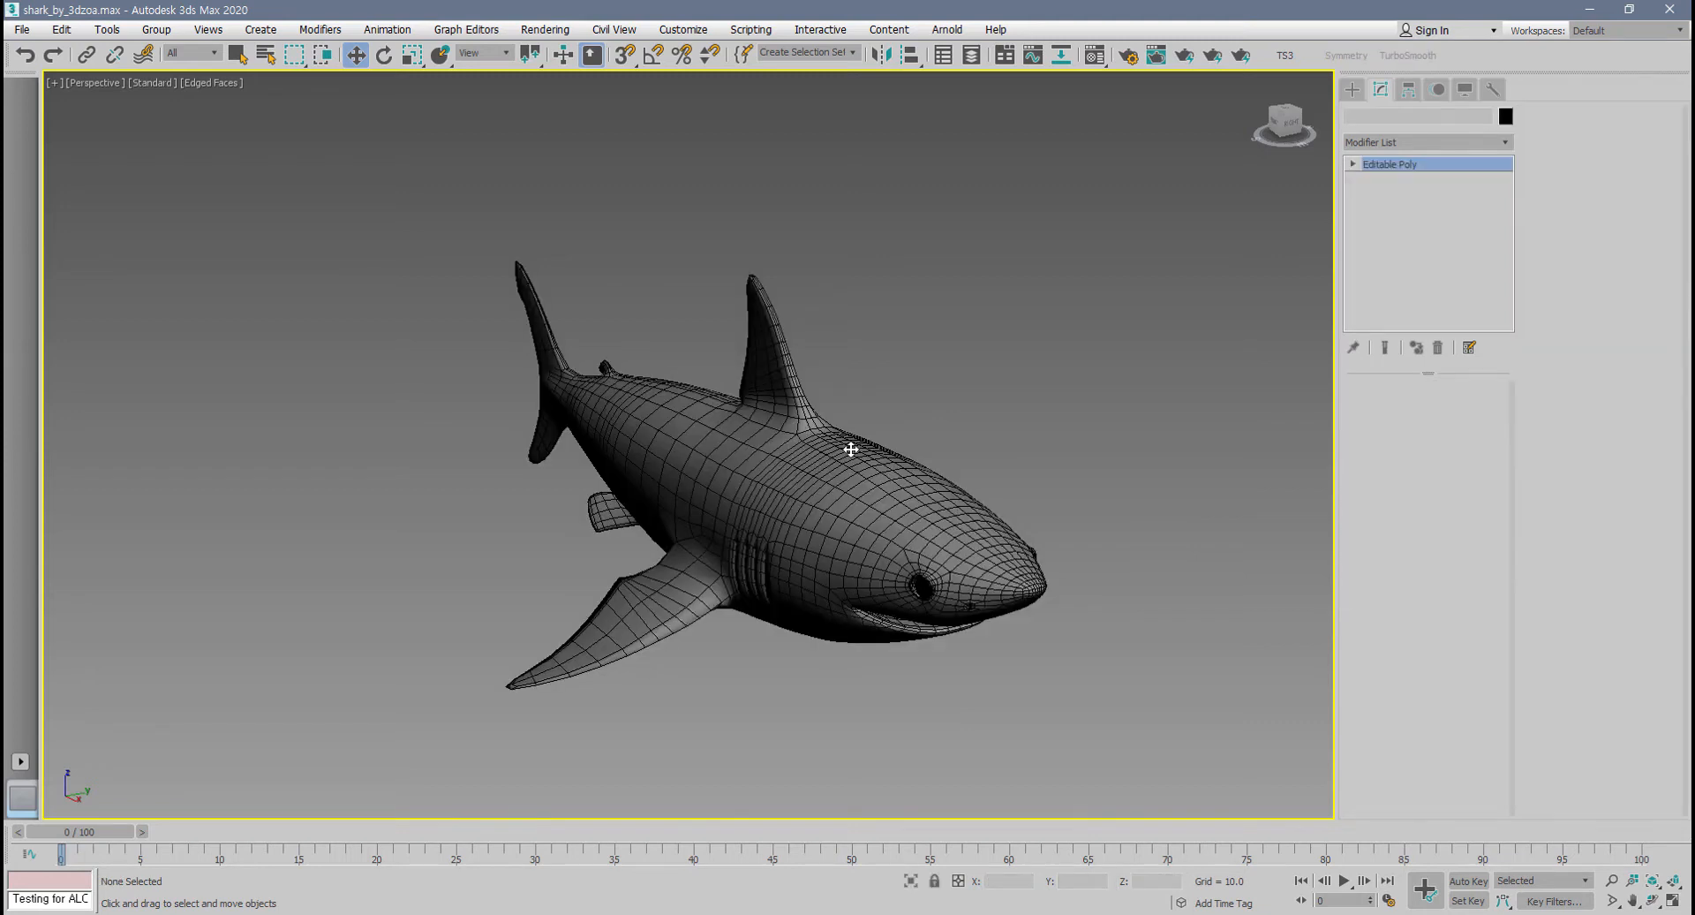
pyautogui.hotkey('ctrl', 'z')
pyautogui.hotkey('ctrl', 'z')
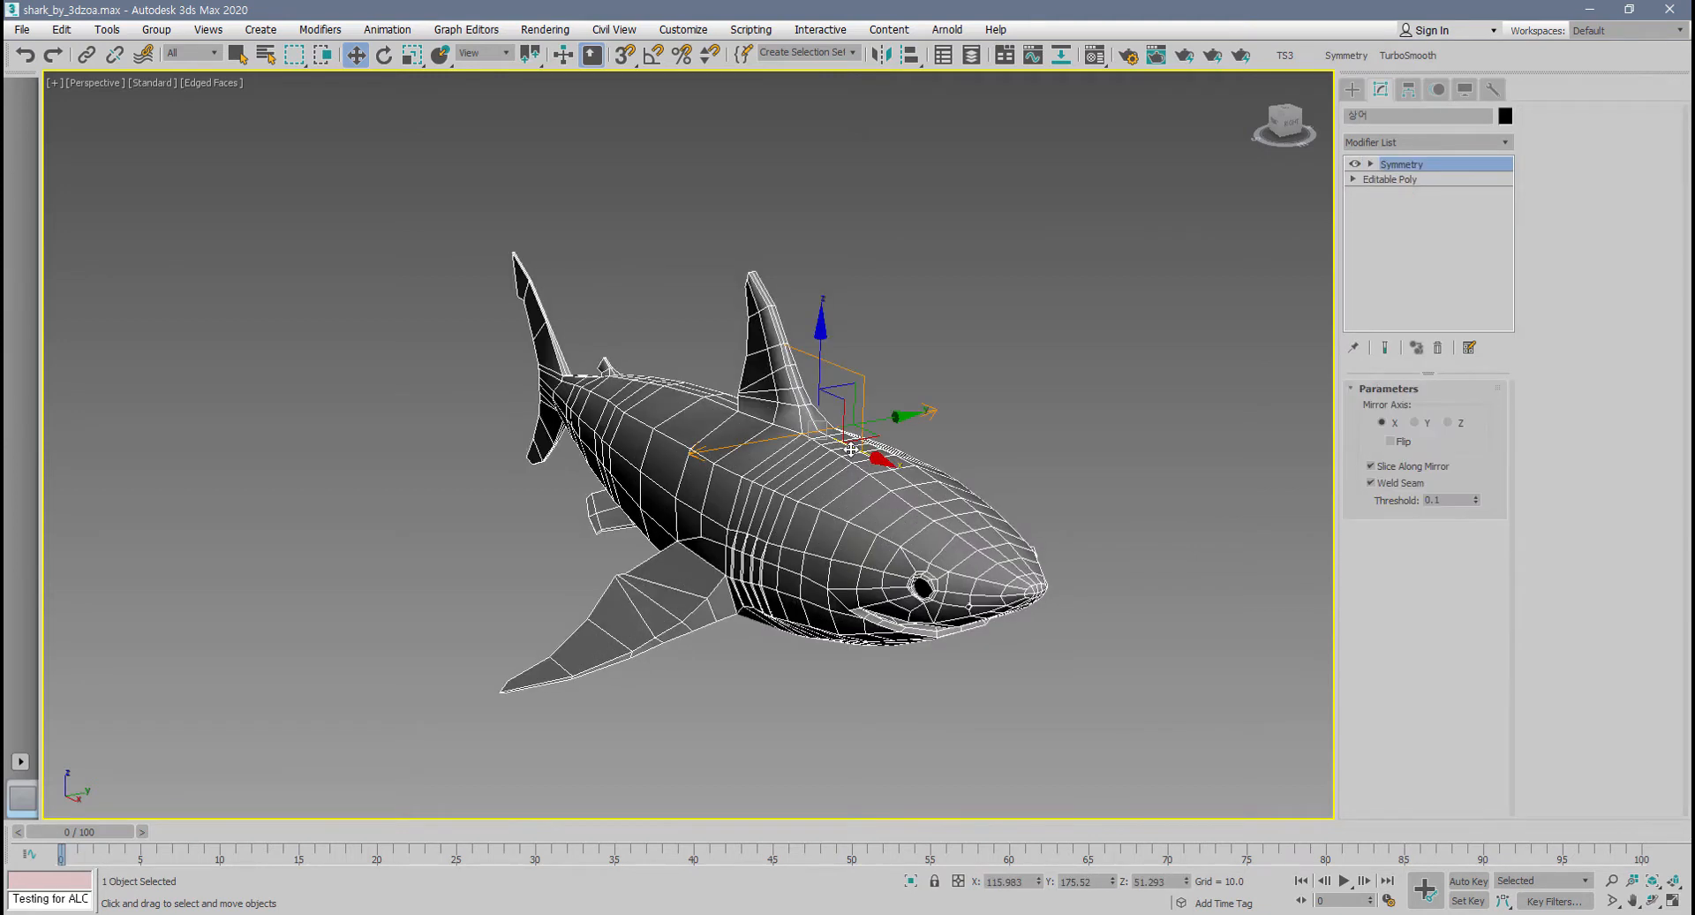
pyautogui.hotkey('ctrl', 'z')
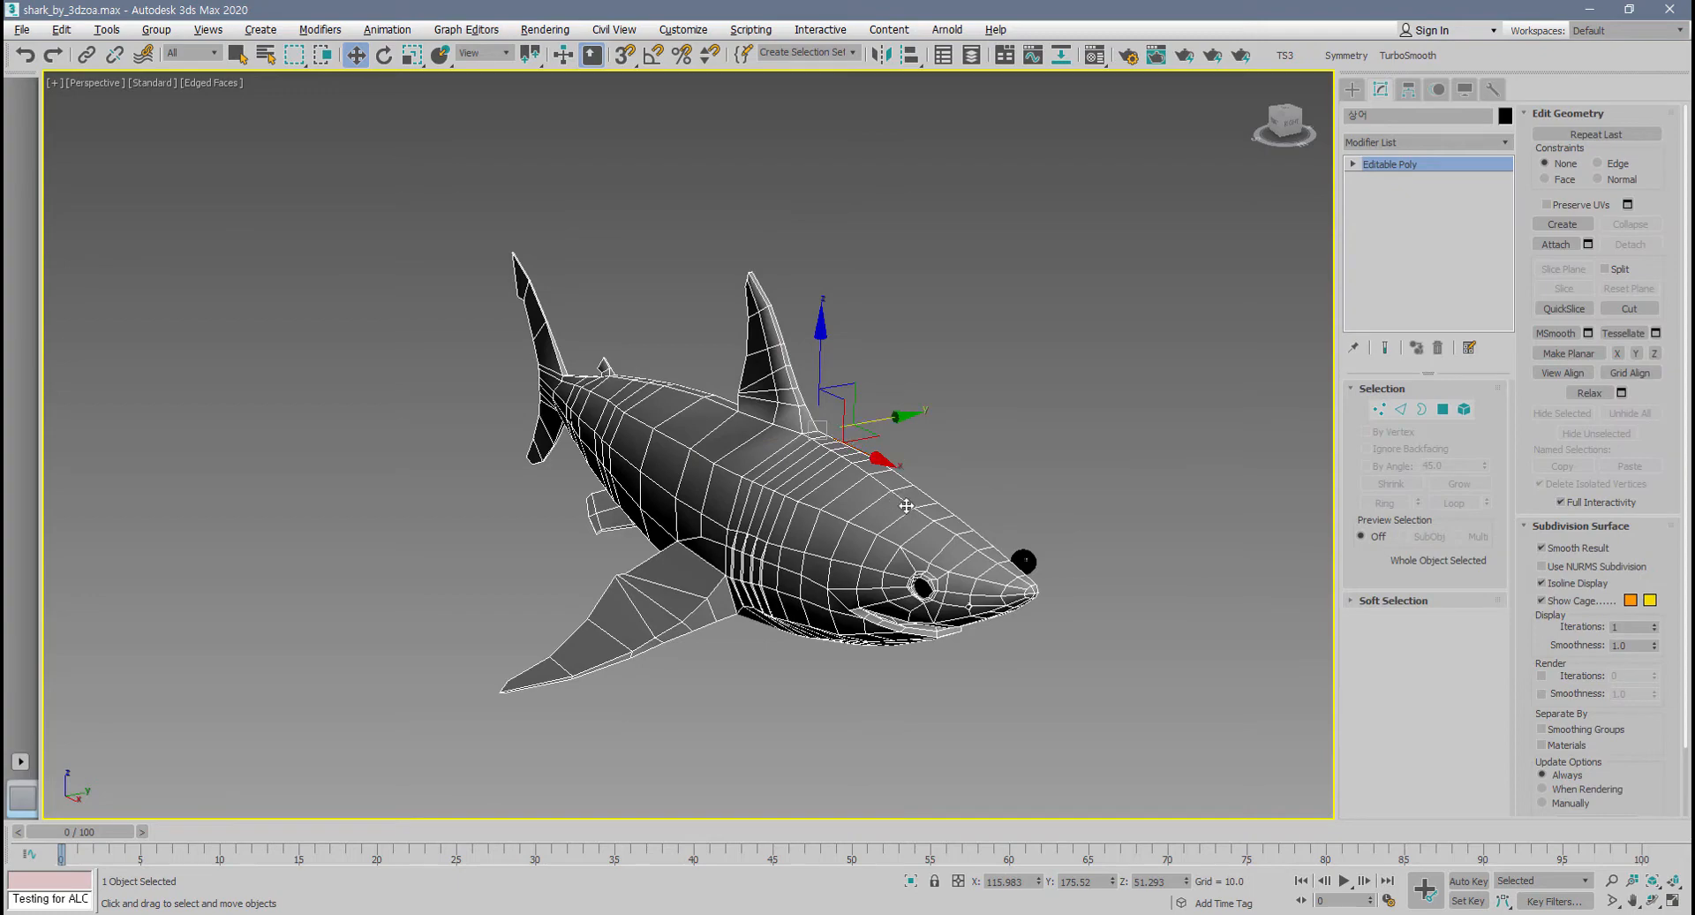
# - Try TurboSmooth directly on the shark's base mesh without Symmetry, and undo it
pyautogui.keyDown('alt'); pyautogui.moveTo(852, 448); pyautogui.dragTo(954, 492, button='middle'); pyautogui.keyUp('alt')
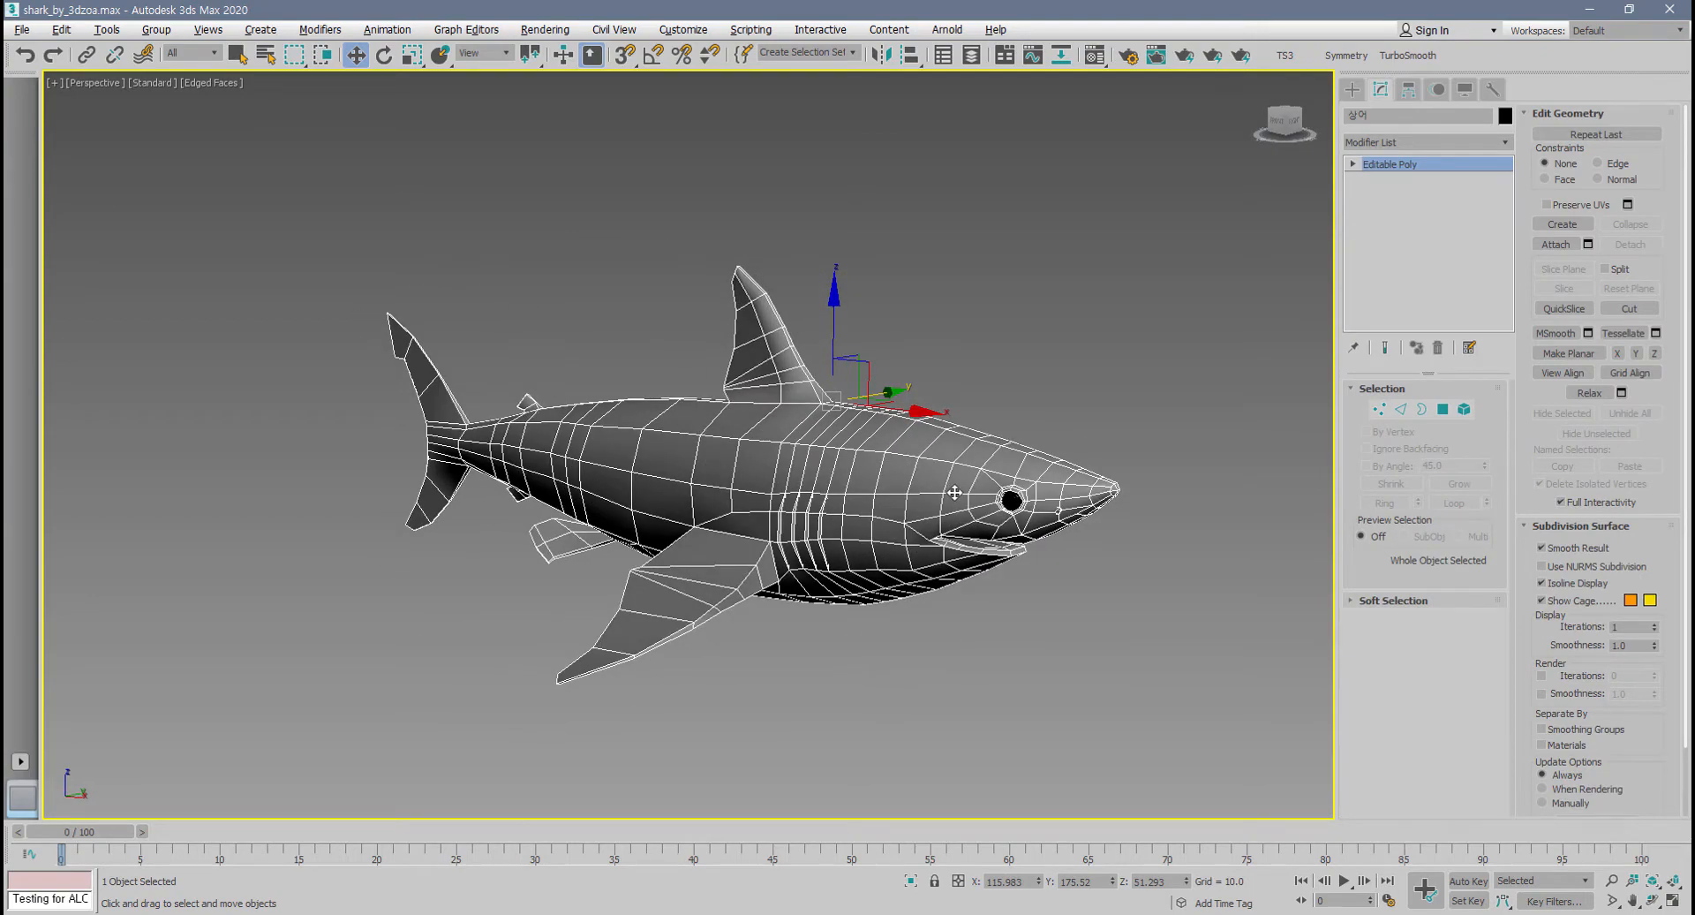
pyautogui.click(1408, 55)
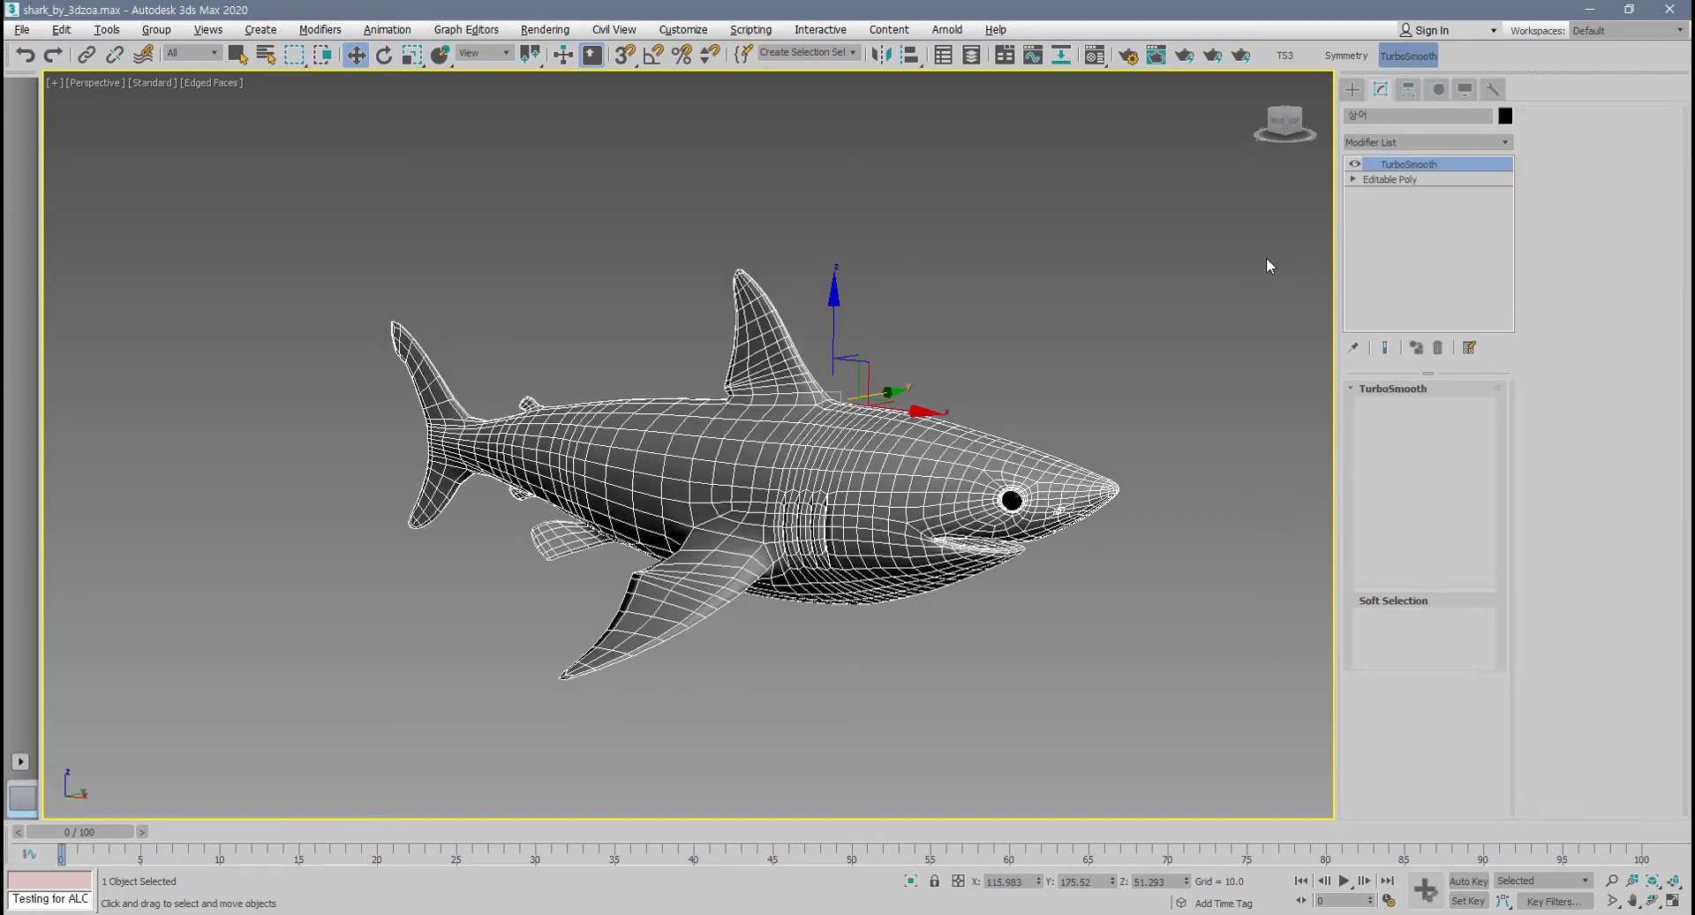
pyautogui.keyDown('alt'); pyautogui.moveTo(887, 532); pyautogui.dragTo(996, 601, button='middle'); pyautogui.keyUp('alt')
pyautogui.hotkey('ctrl', 'z')
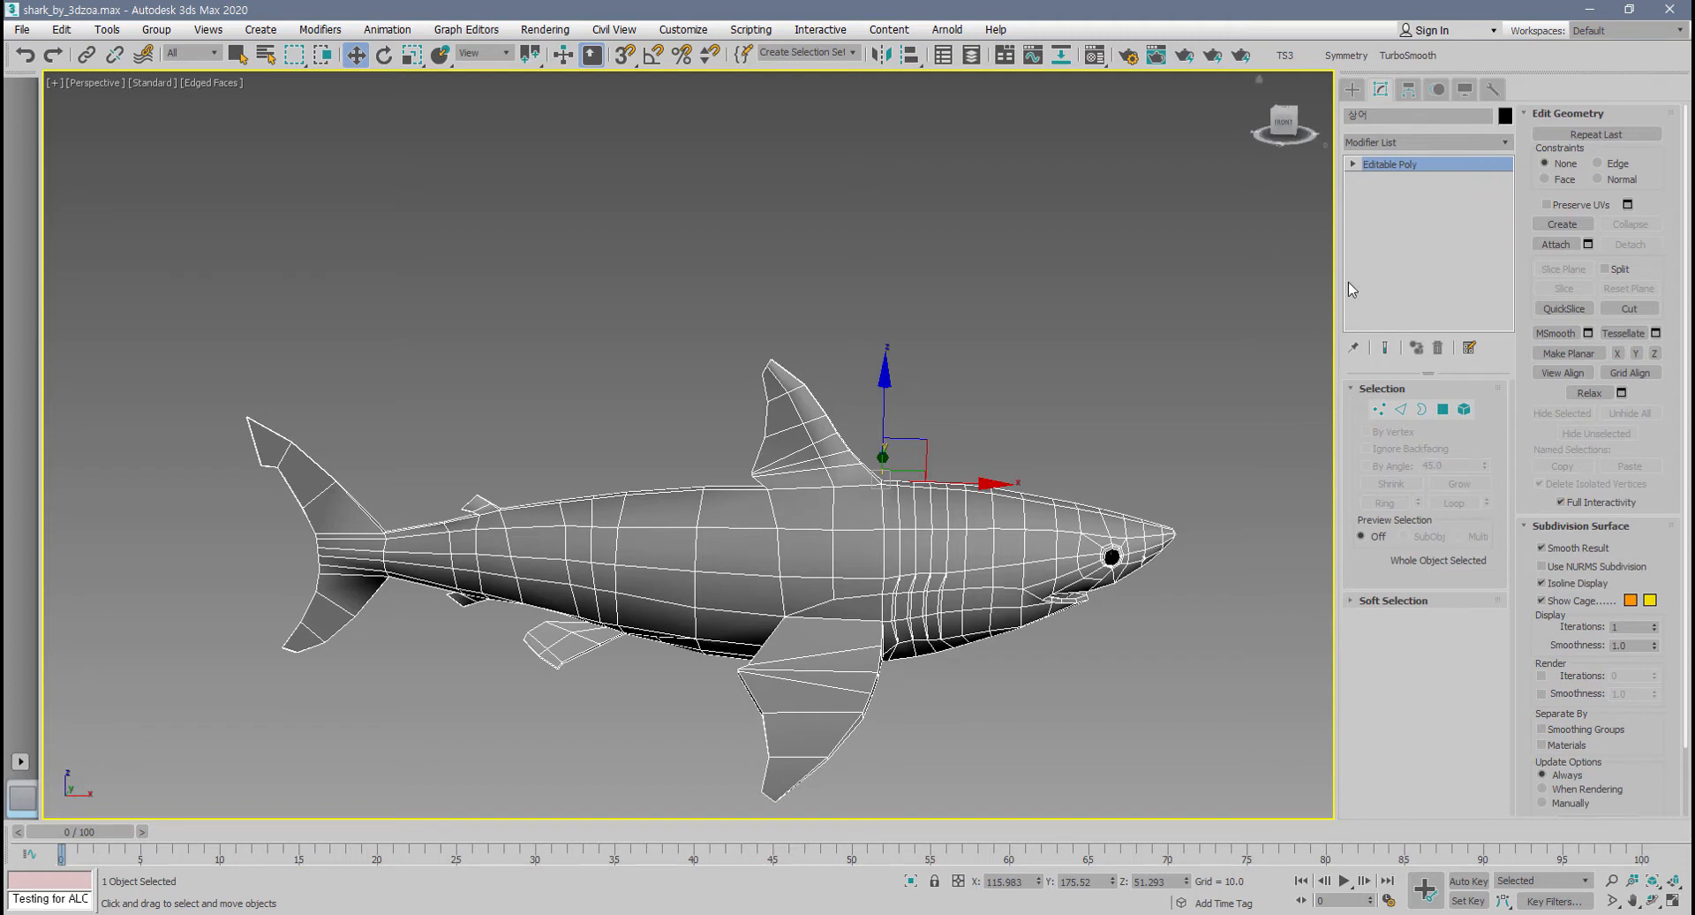
# - Apply the Symmetry modifier to the shark's base mesh and add TurboSmooth above it
pyautogui.keyDown('alt'); pyautogui.moveTo(839, 494); pyautogui.dragTo(1206, 630, button='middle'); pyautogui.keyUp('alt')
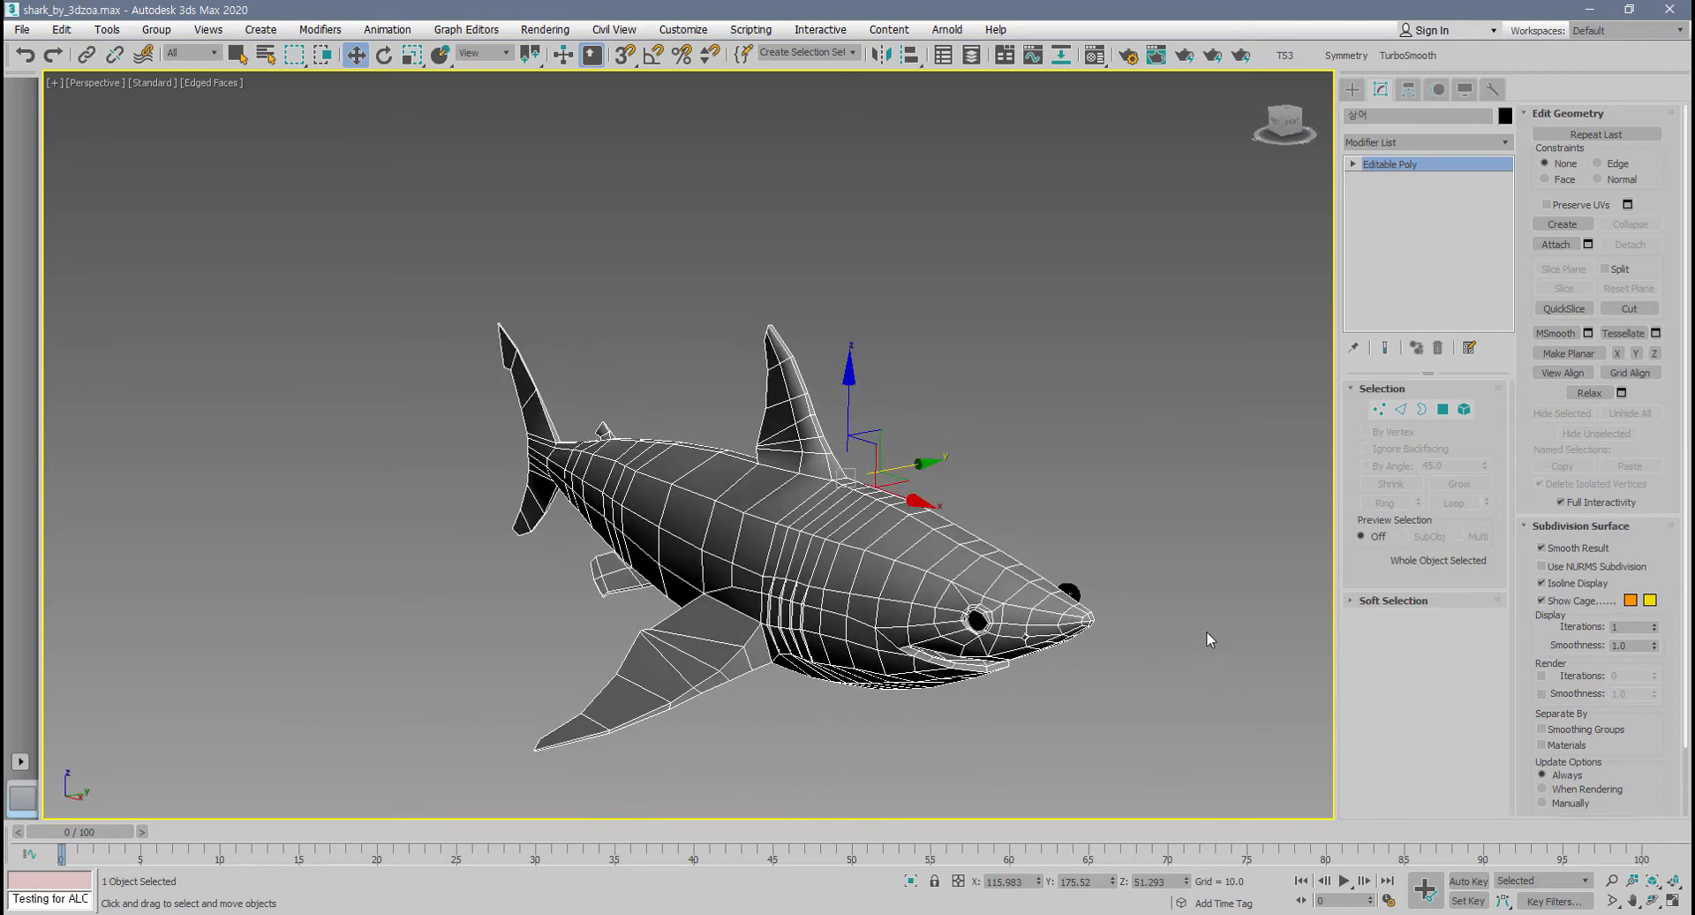
pyautogui.click(1346, 57)
pyautogui.keyDown('alt'); pyautogui.moveTo(1008, 539); pyautogui.dragTo(963, 554, button='middle'); pyautogui.keyUp('alt')
pyautogui.click(1408, 55)
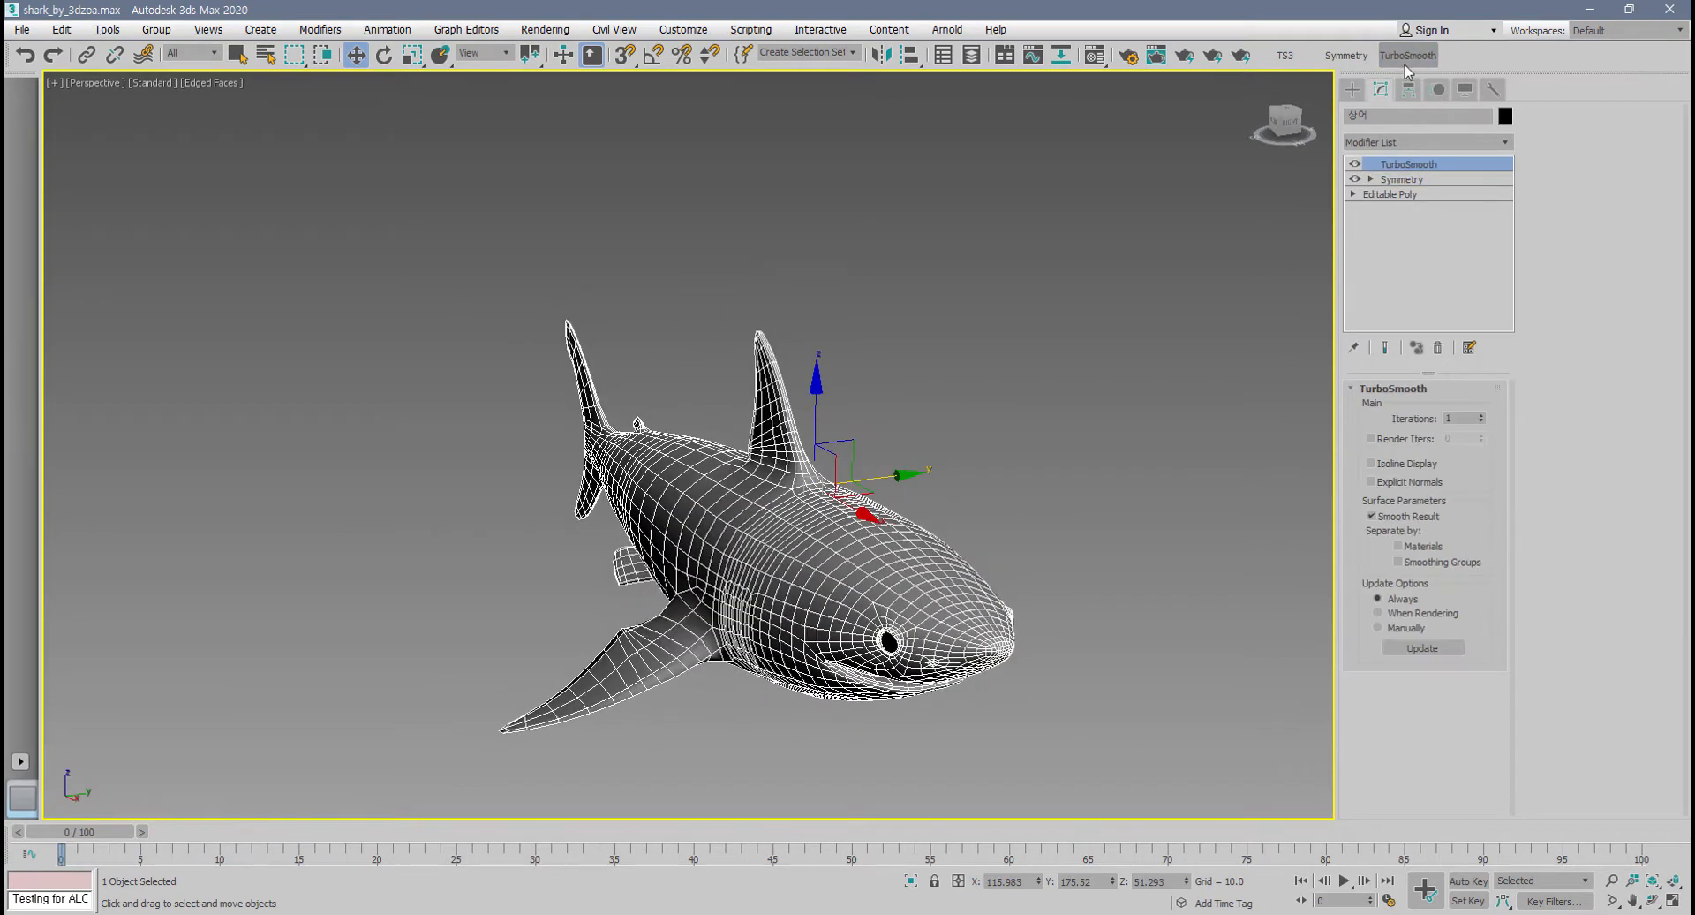
# - Set the shark's TurboSmooth iterations to 2 and enable Isoline Display
pyautogui.click(1481, 415)
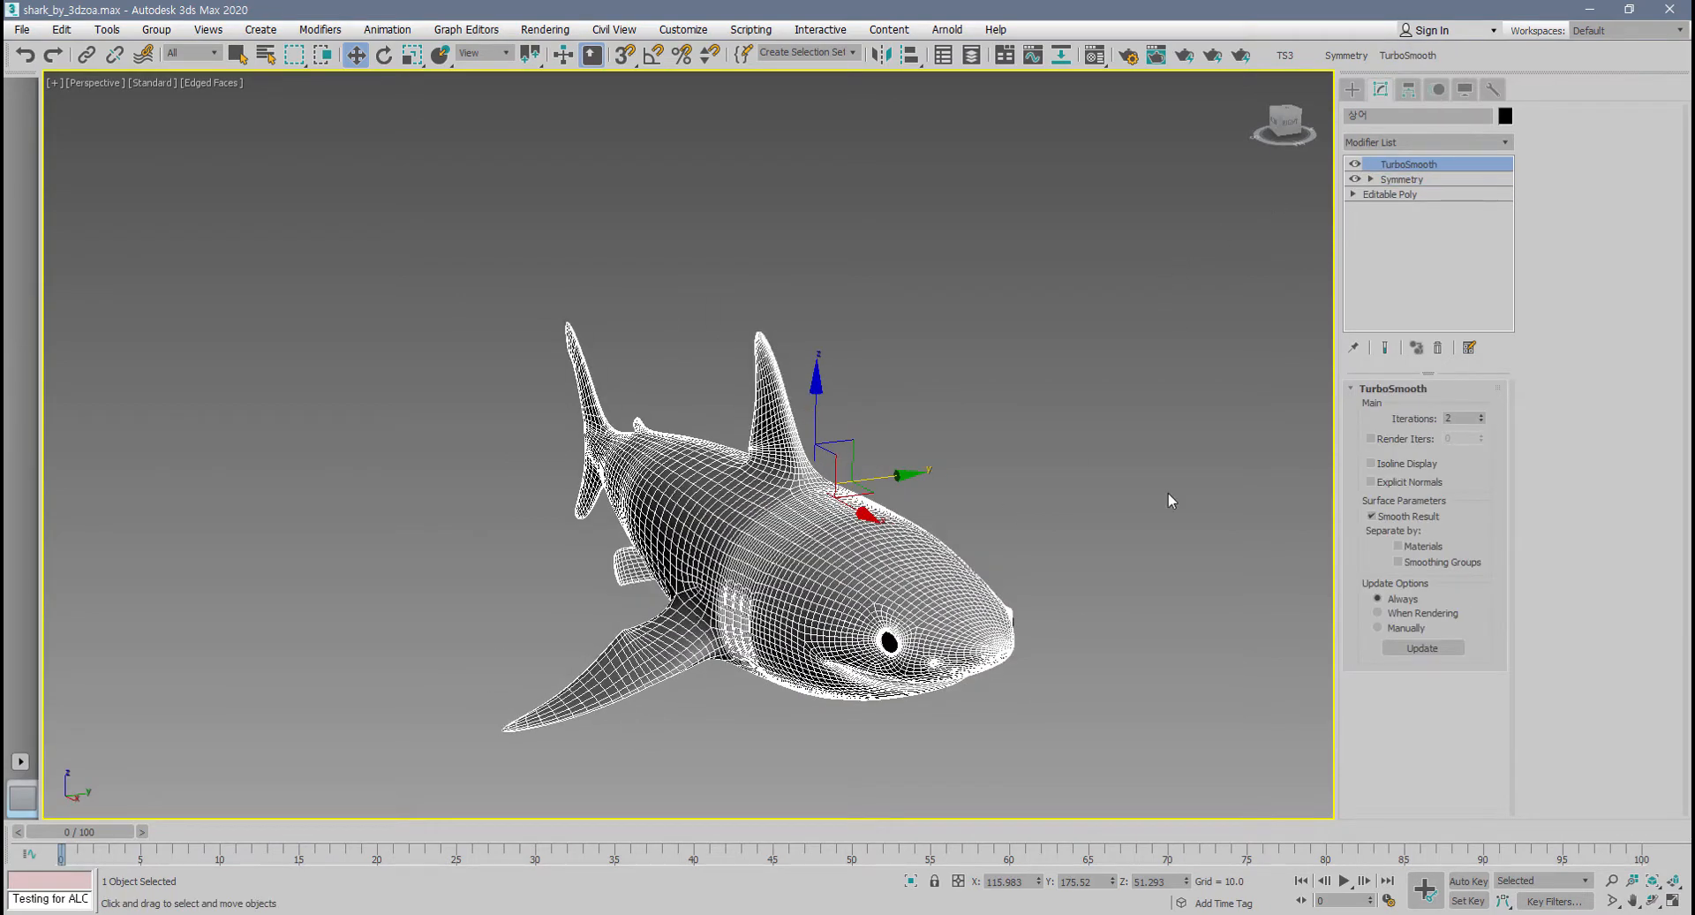
pyautogui.keyDown('alt'); pyautogui.moveTo(1168, 493); pyautogui.dragTo(1148, 530, button='middle'); pyautogui.keyUp('alt')
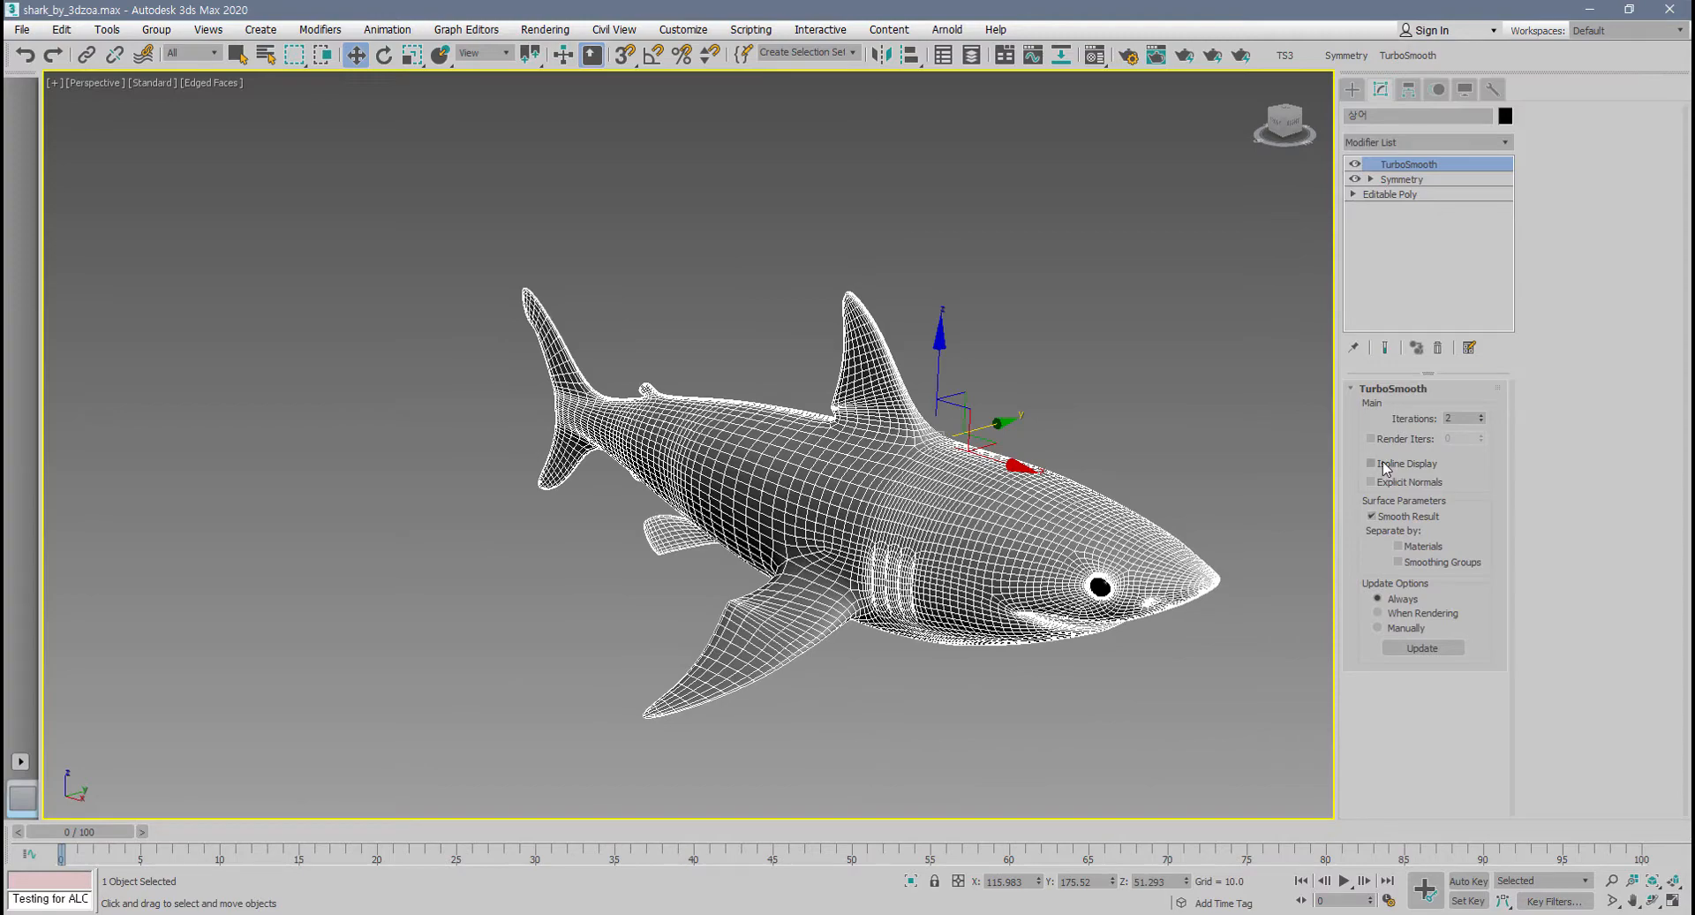
pyautogui.click(1384, 467)
# - Convert the shark to an Editable Poly with Isoline Display still enabled in TurboSmooth
pyautogui.moveTo(805, 671)
pyautogui.keyDown('alt'); pyautogui.mouseDown(button='middle')
pyautogui.moveTo(983, 607)
pyautogui.moveTo(940, 541)
pyautogui.moveTo(775, 627)
pyautogui.moveTo(952, 688)
pyautogui.moveTo(803, 656)
pyautogui.mouseUp(button='middle'); pyautogui.keyUp('alt')
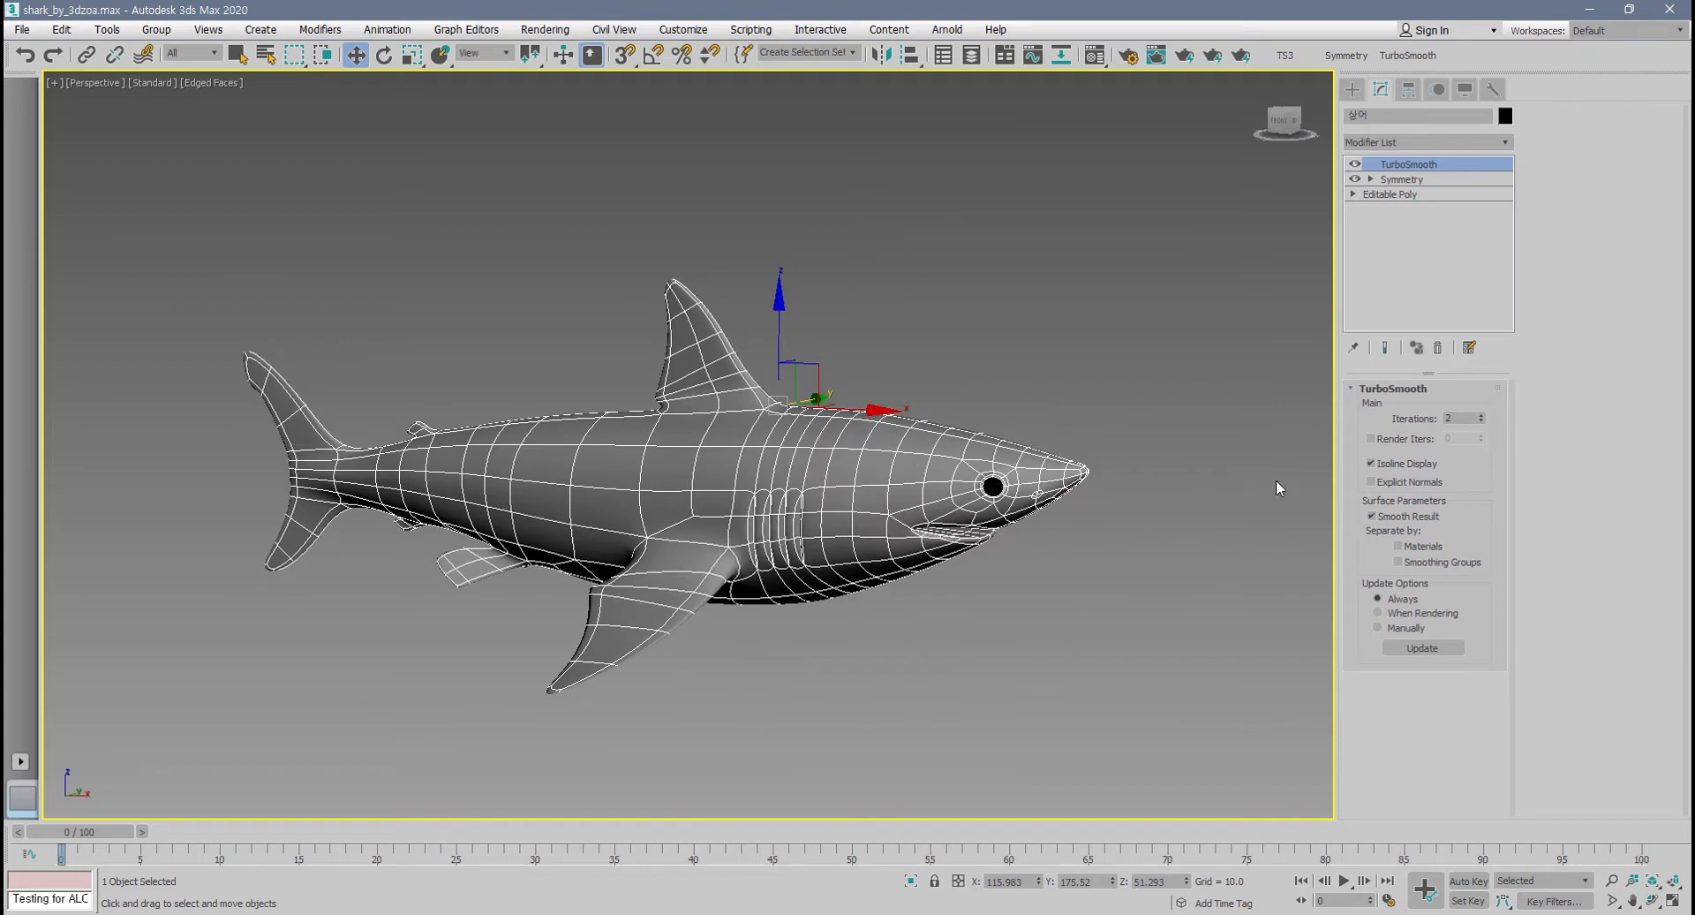
pyautogui.rightClick(705, 447)
pyautogui.moveTo(750, 649)
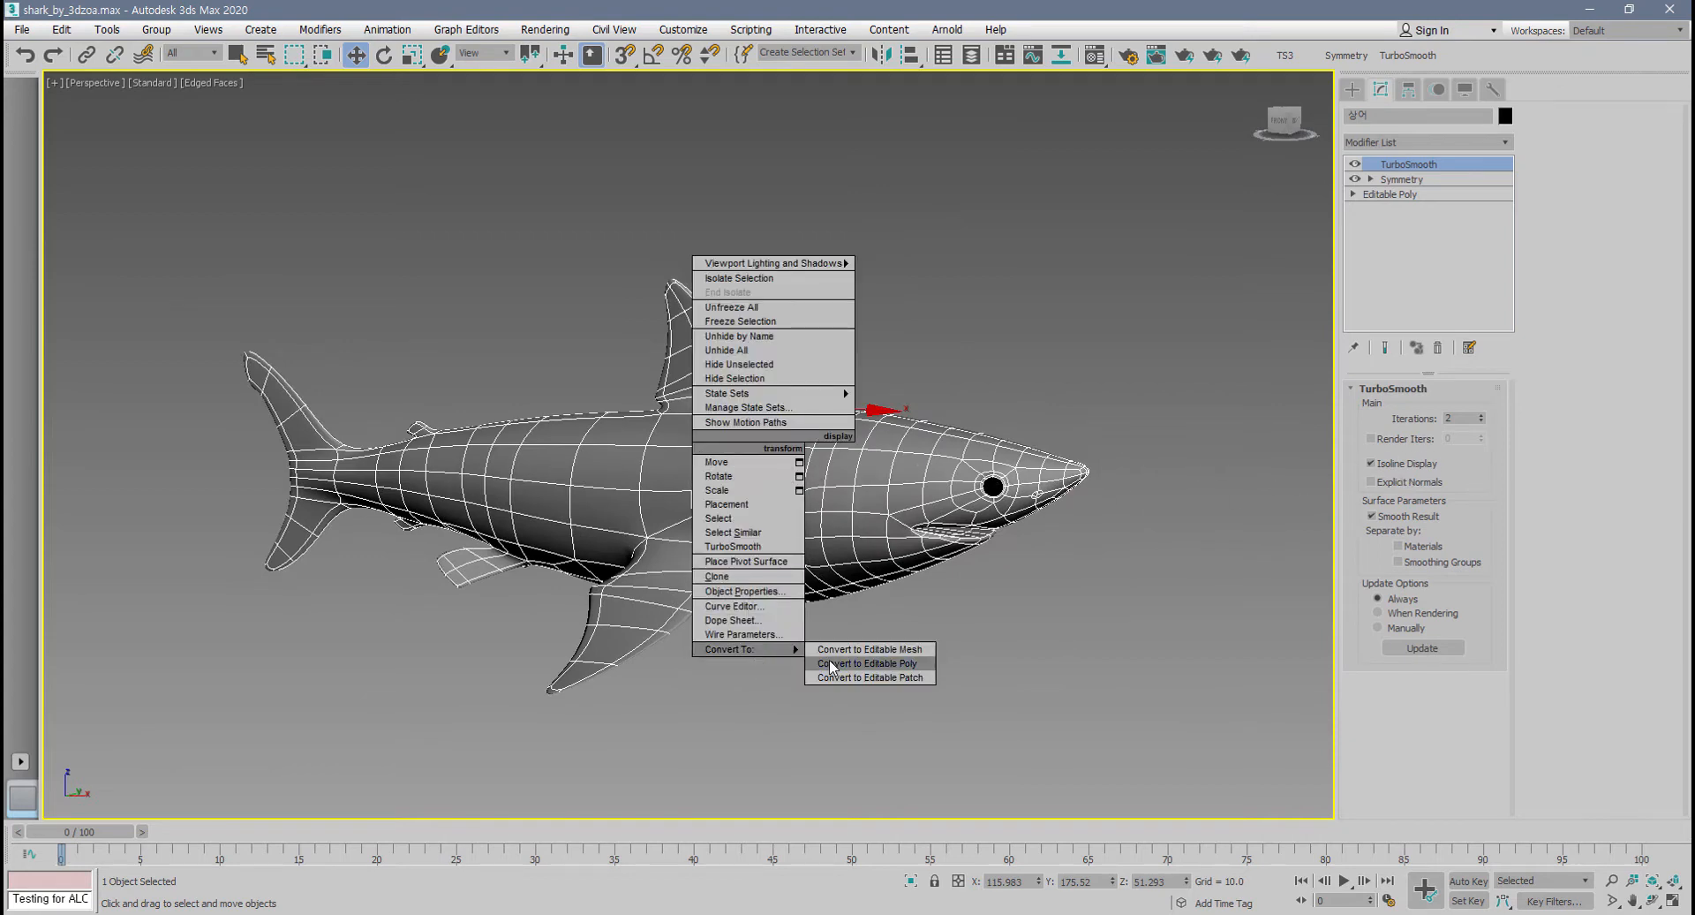
pyautogui.click(830, 664)
pyautogui.scroll(3, 866, 642)
pyautogui.scroll(-3, 866, 642)
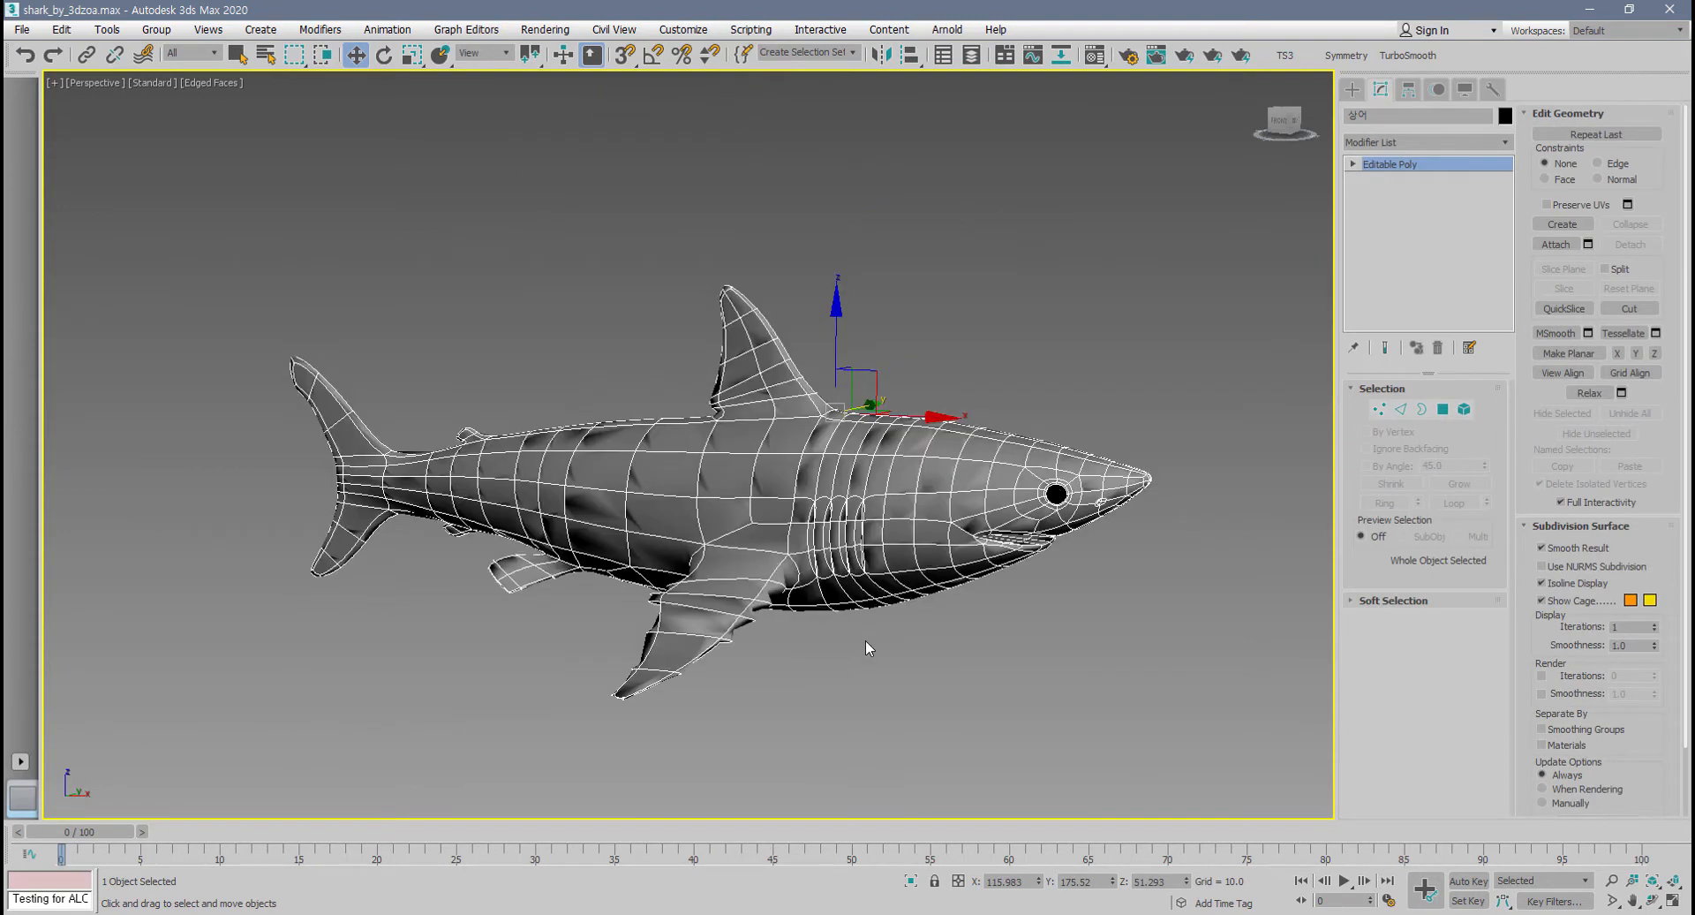
# - Examine the converted shark's surface shading, wireframe and vertices around the gills, back and dorsal fin
pyautogui.press('F4')
pyautogui.moveTo(861, 612)
pyautogui.keyDown('alt'); pyautogui.mouseDown(button='middle')
pyautogui.moveTo(734, 616)
pyautogui.moveTo(786, 496)
pyautogui.moveTo(845, 453)
pyautogui.moveTo(954, 553)
pyautogui.moveTo(865, 605)
pyautogui.moveTo(723, 607)
pyautogui.moveTo(861, 634)
pyautogui.moveTo(874, 689)
pyautogui.moveTo(851, 562)
pyautogui.moveTo(850, 603)
pyautogui.mouseUp(button='middle'); pyautogui.keyUp('alt')
pyautogui.press('F4')
pyautogui.scroll(4, 844, 510)
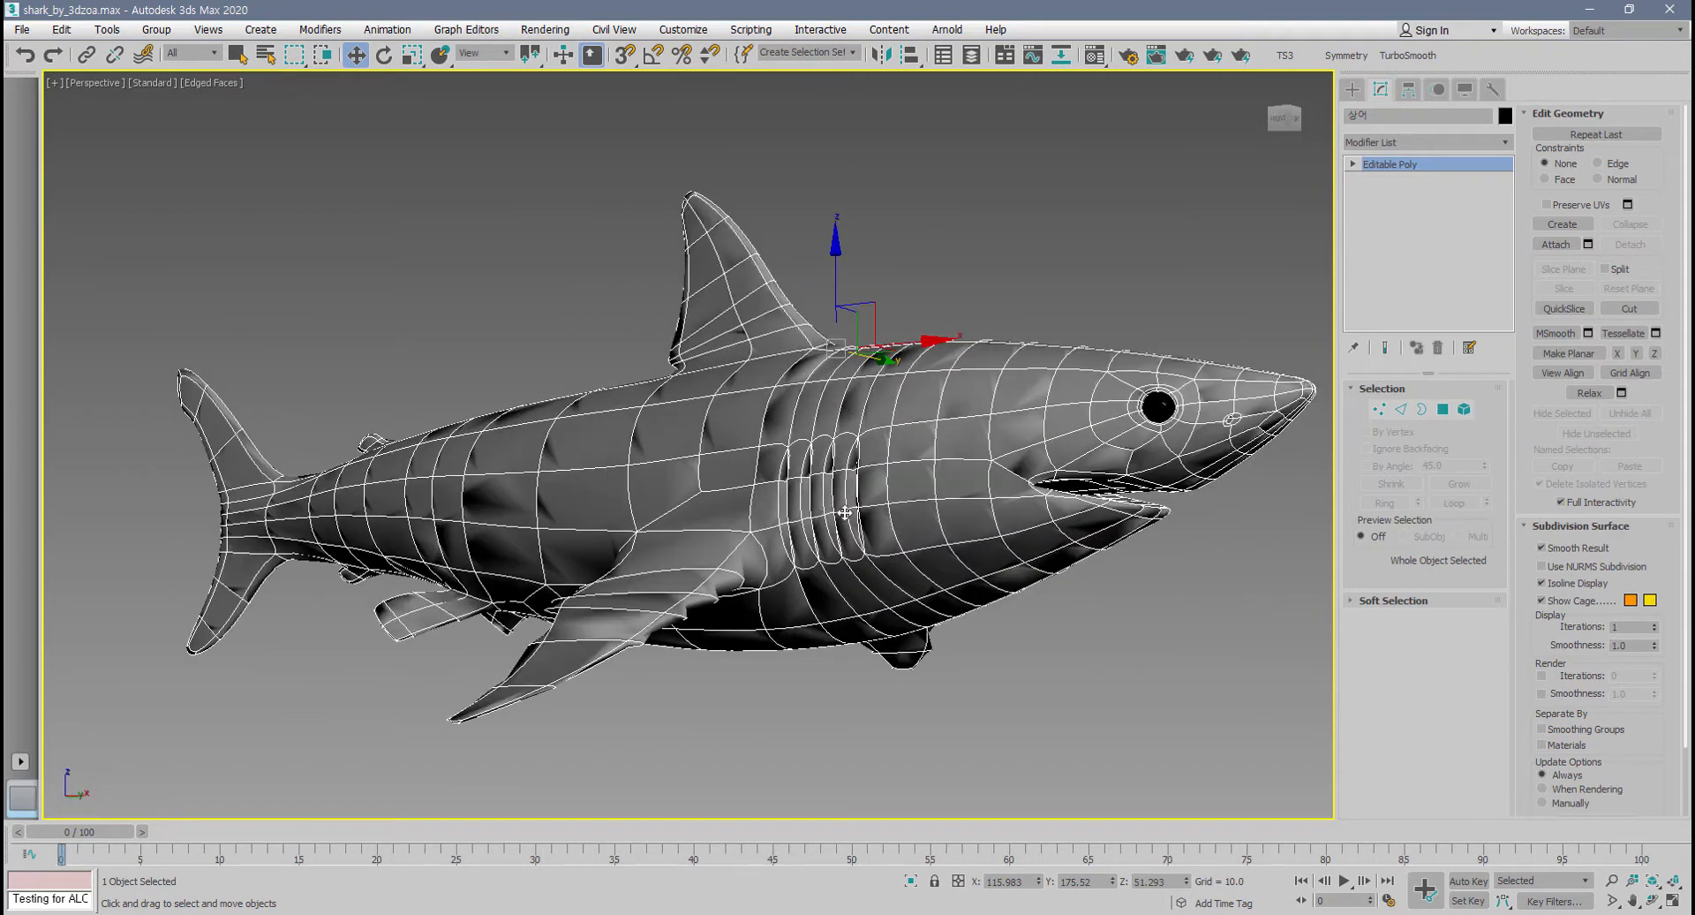
pyautogui.keyDown('alt'); pyautogui.moveTo(872, 539); pyautogui.dragTo(875, 554, button='middle'); pyautogui.keyUp('alt')
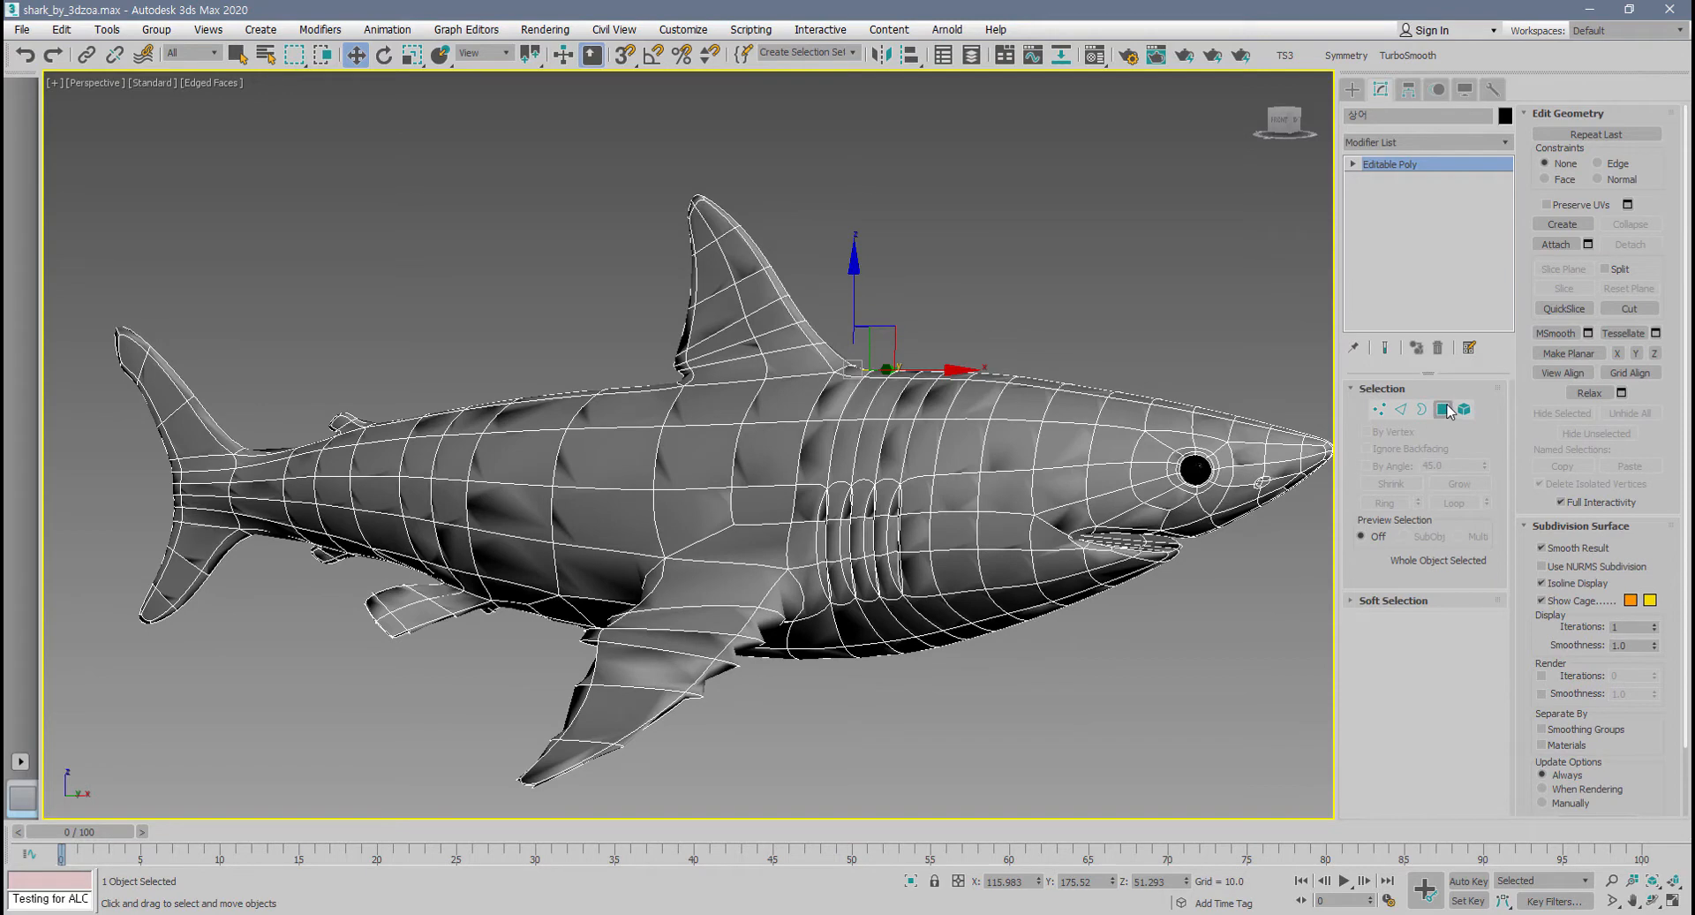
pyautogui.click(1379, 411)
pyautogui.scroll(6, 865, 500)
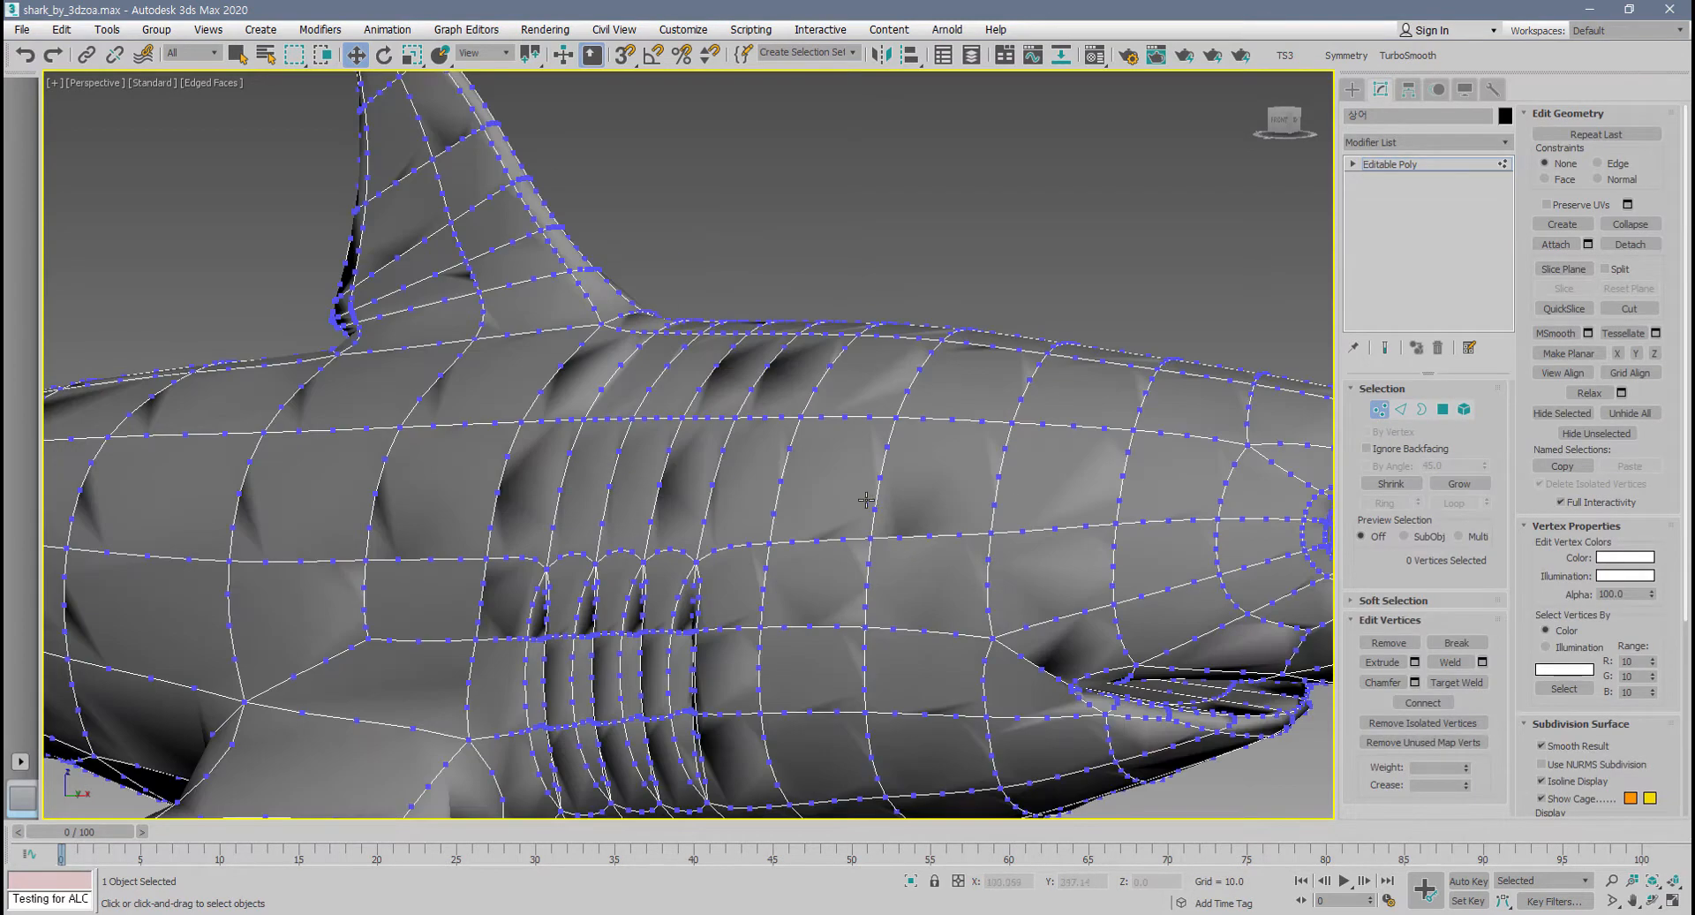
pyautogui.scroll(2, 865, 500)
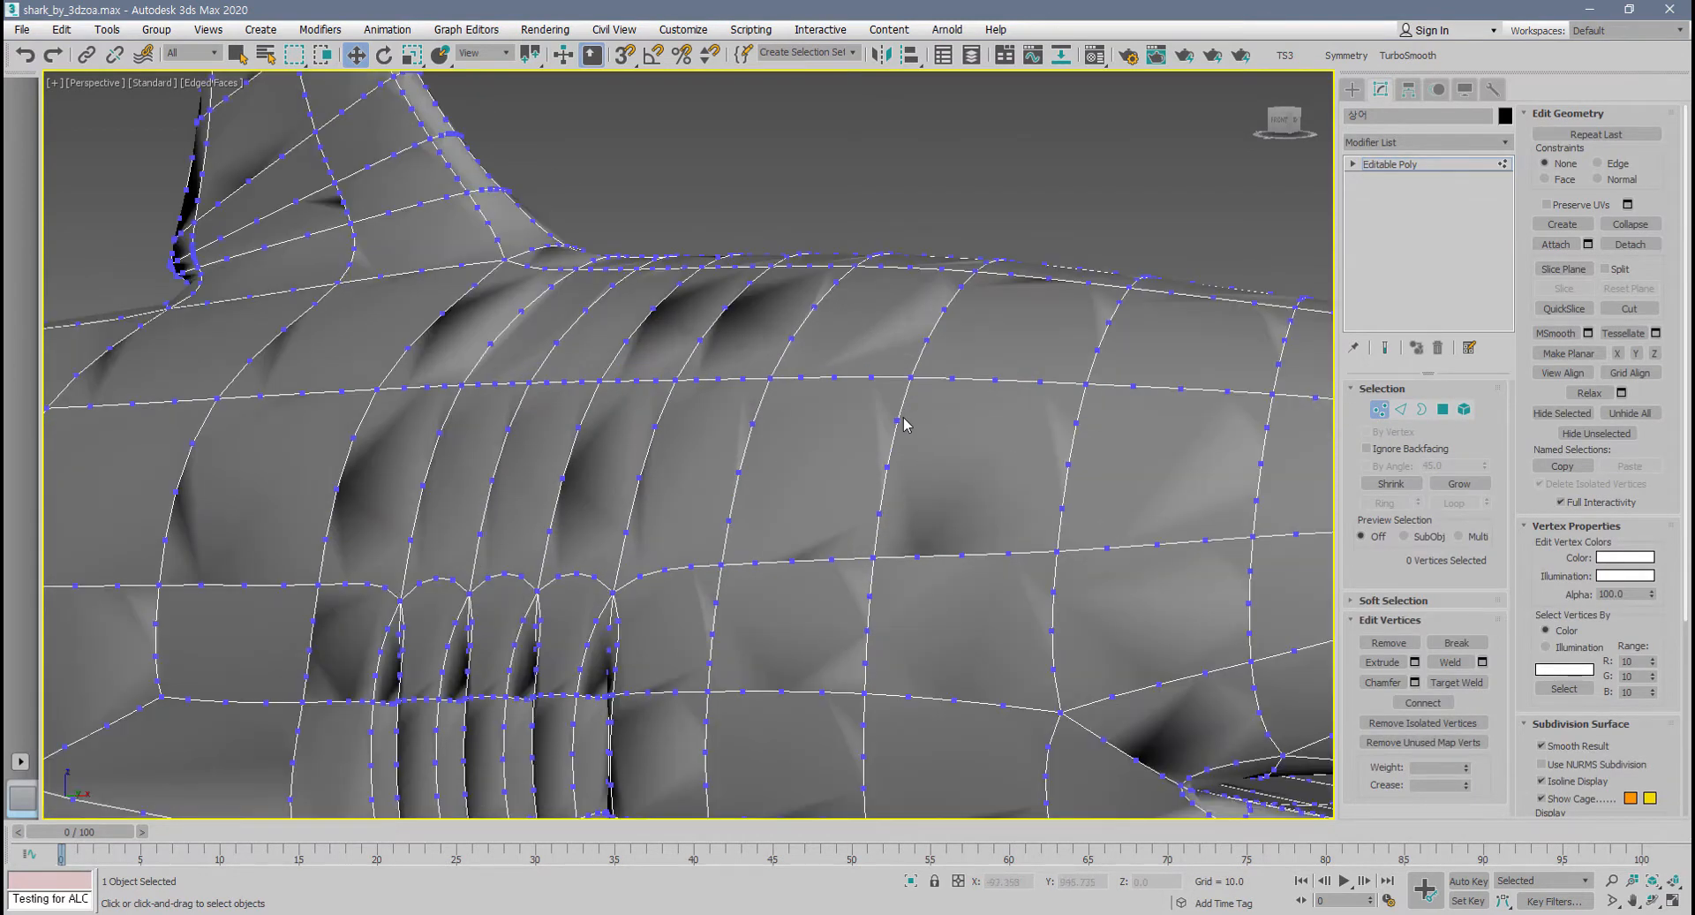
pyautogui.scroll(-5, 849, 528)
pyautogui.moveTo(911, 620); pyautogui.dragTo(894, 521, button='middle')
# - Undo the vertex selection mode, the Editable Poly conversion and the TurboSmooth modifier, keeping Symmetry on the shark
pyautogui.hotkey('ctrl', 'z')
pyautogui.hotkey('ctrl', 'z')
pyautogui.hotkey('ctrl', 'z')
pyautogui.hotkey('ctrl', 'z')
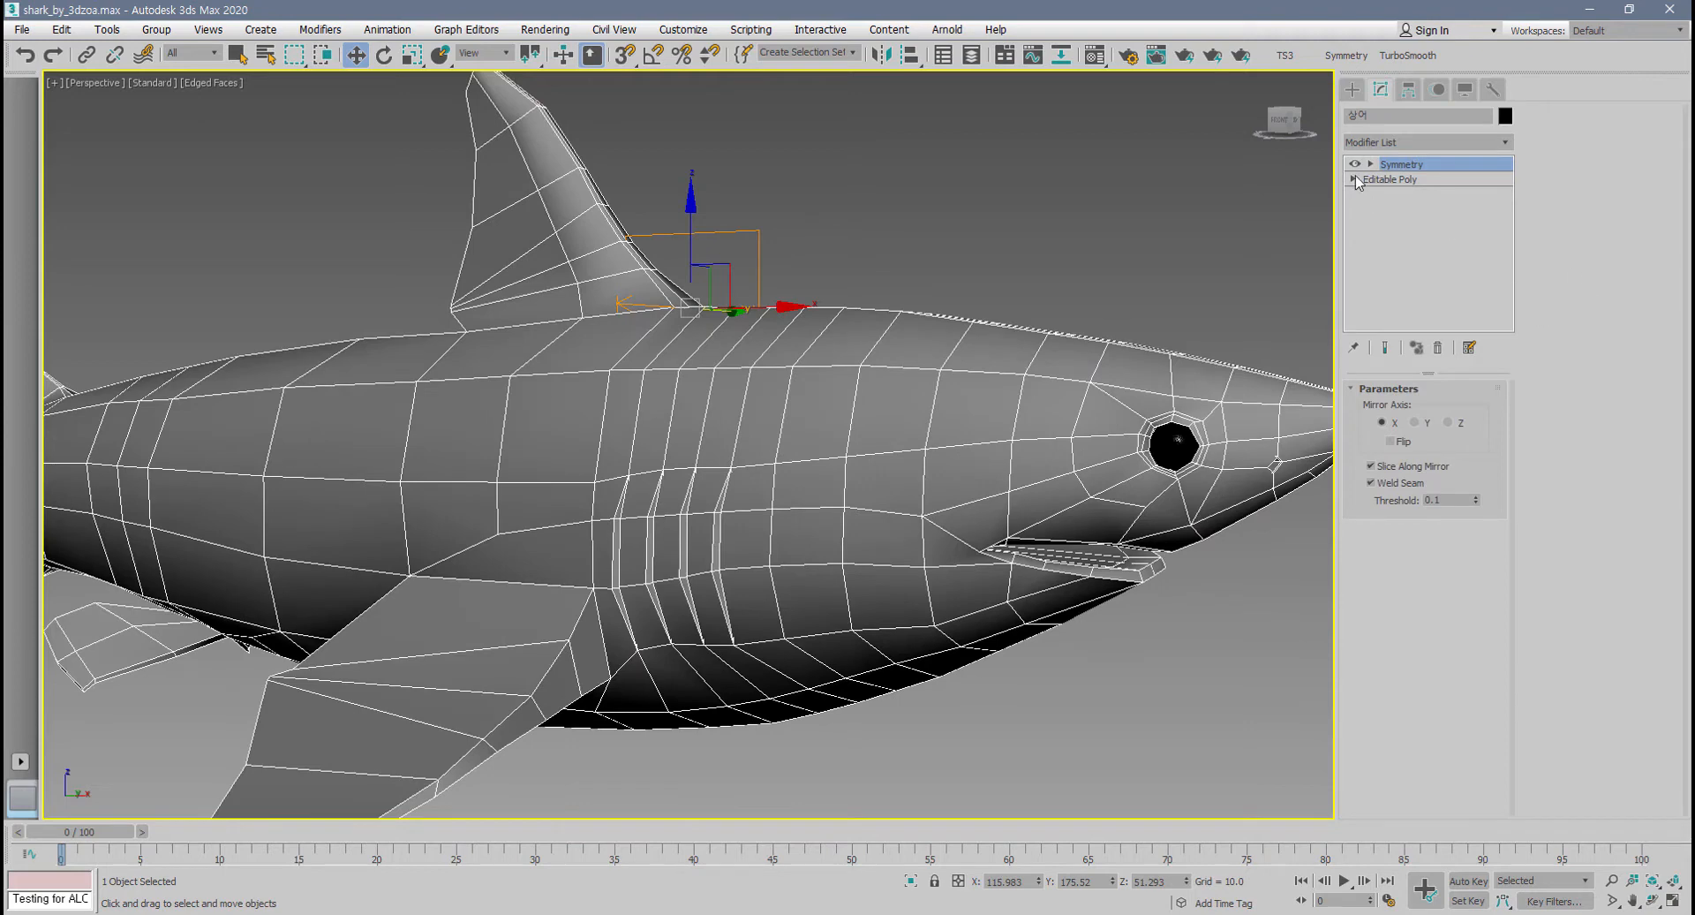
# - Try adding TurboSmooth above Symmetry with Isoline Display off and converting the shark to an Editable Poly
pyautogui.click(1408, 55)
pyautogui.scroll(-6, 1256, 479)
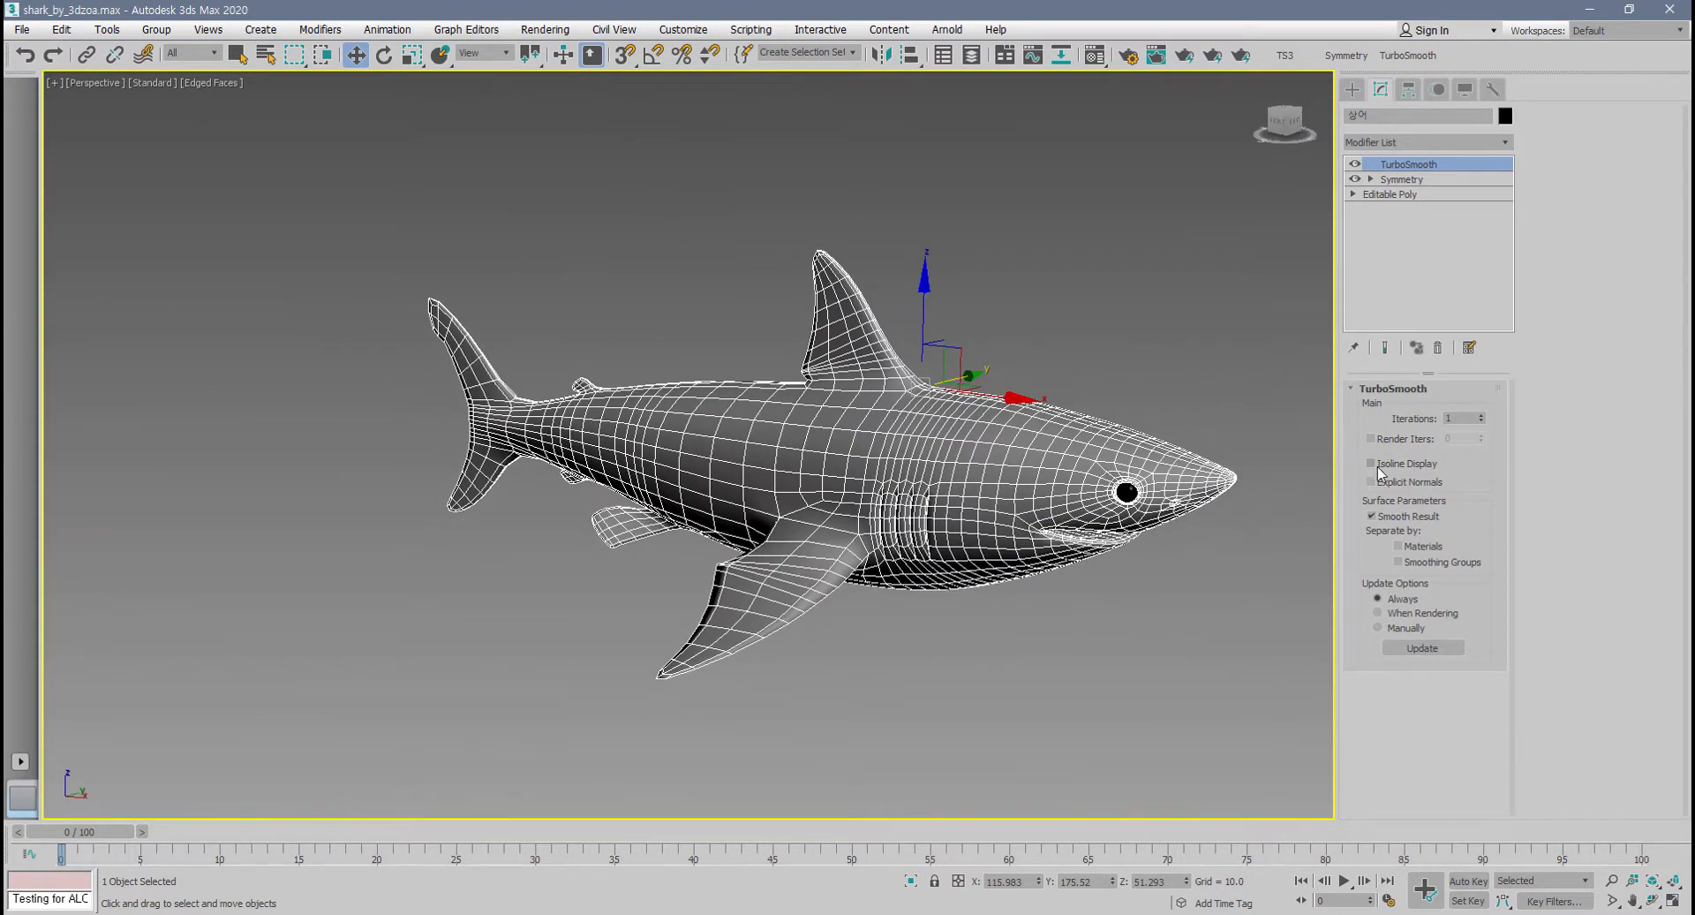
pyautogui.rightClick(924, 464)
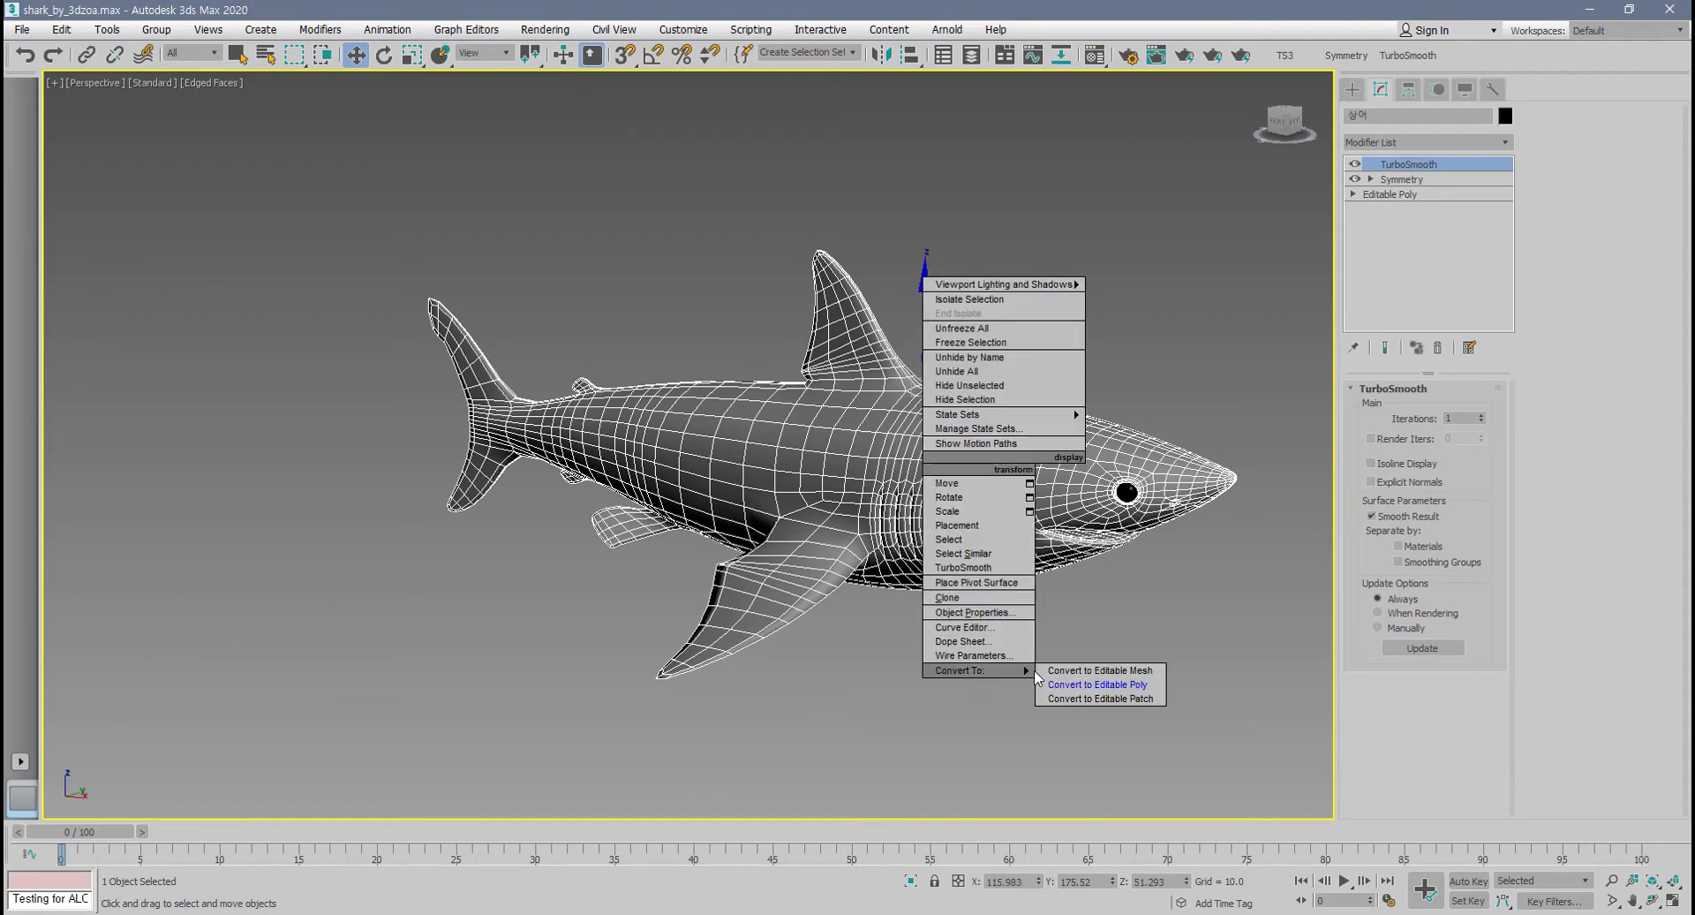
pyautogui.click(1097, 685)
pyautogui.keyDown('alt'); pyautogui.moveTo(759, 490); pyautogui.dragTo(863, 554, button='middle'); pyautogui.keyUp('alt')
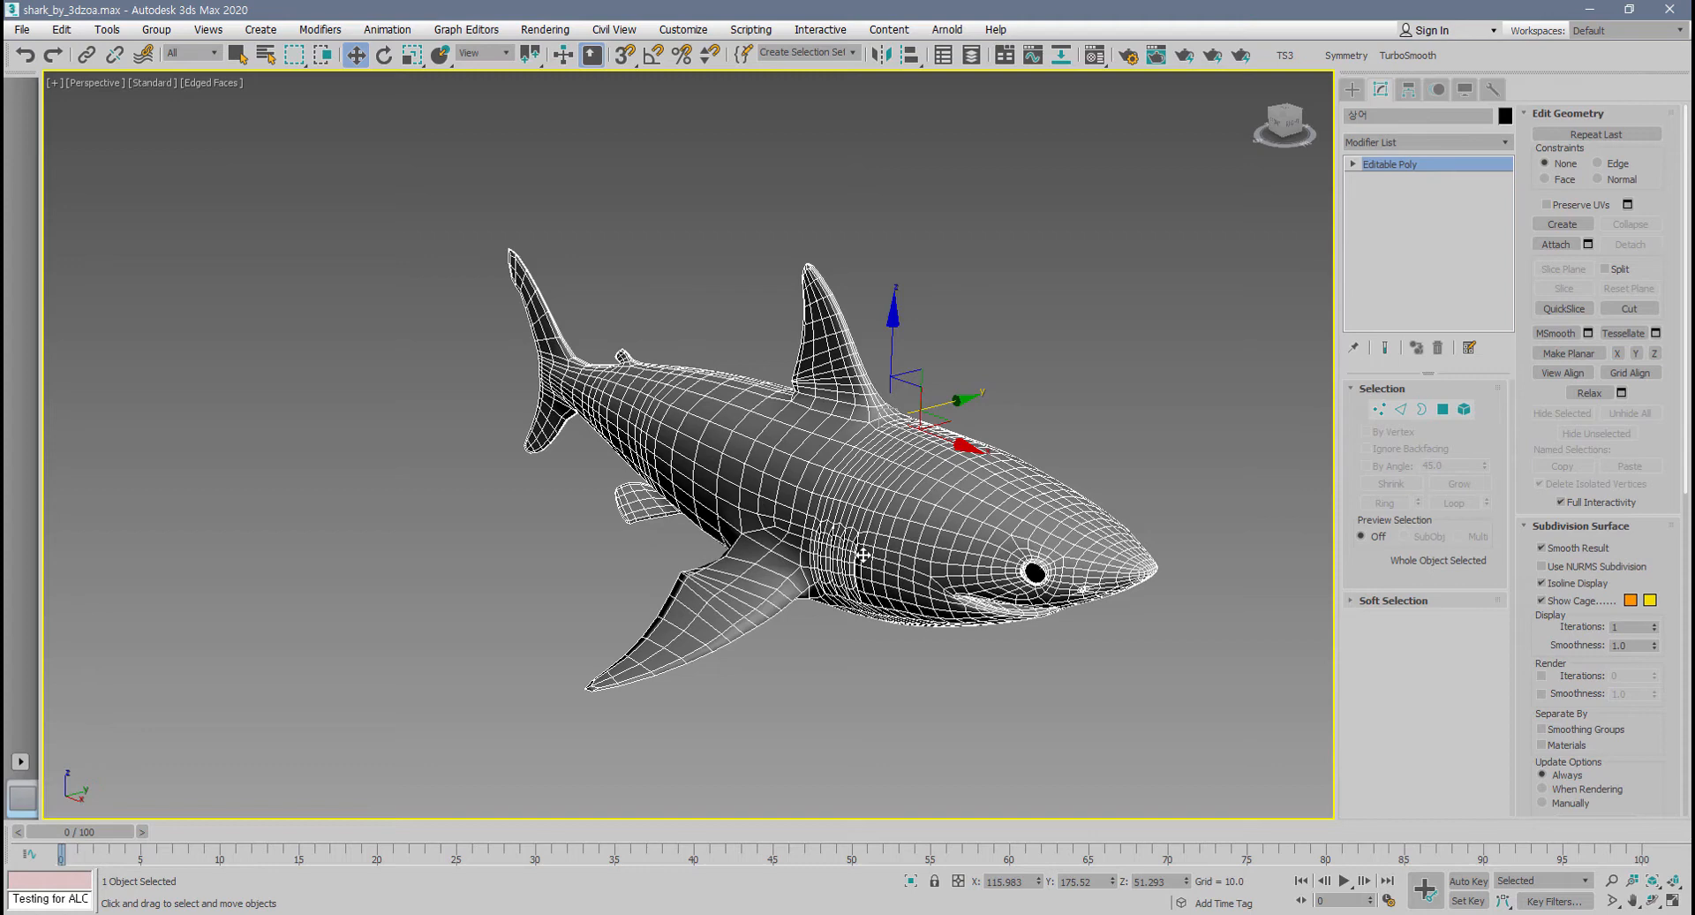
# - Undo the conversion and the TurboSmooth and Symmetry modifiers to return to the shark's base Editable Poly
pyautogui.hotkey('ctrl', 'z')
pyautogui.hotkey('ctrl', 'z')
pyautogui.hotkey('ctrl', 'z')
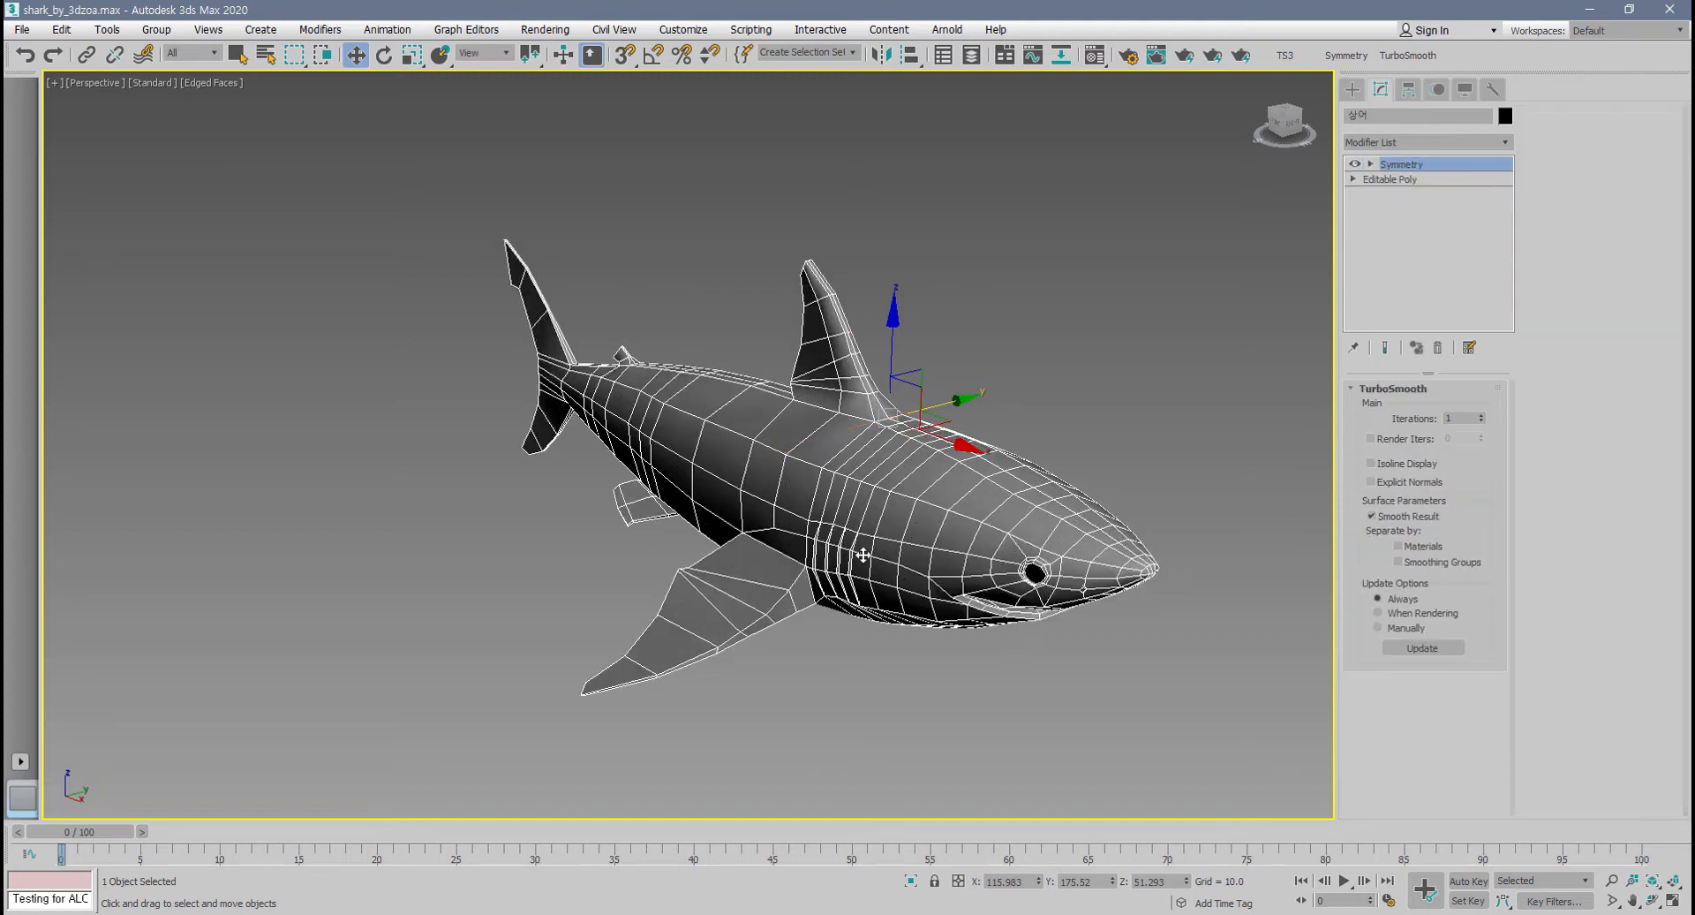
pyautogui.keyDown('alt'); pyautogui.moveTo(905, 576); pyautogui.dragTo(975, 580, button='middle'); pyautogui.keyUp('alt')
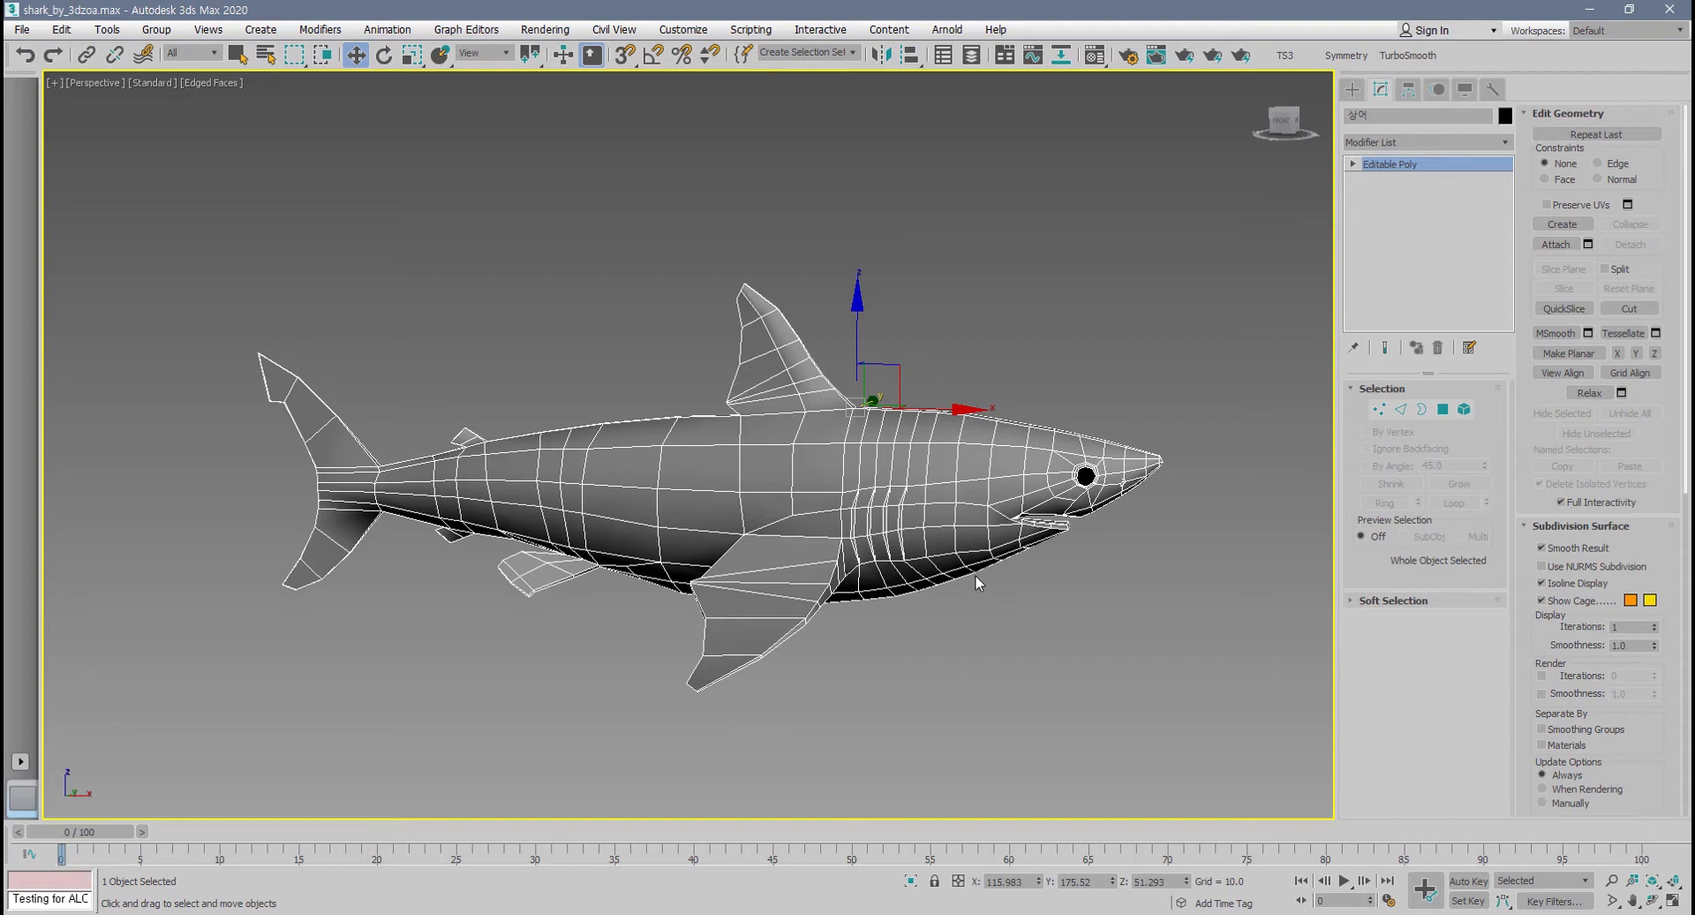
pyautogui.keyDown('alt'); pyautogui.moveTo(977, 576); pyautogui.dragTo(958, 628, button='middle'); pyautogui.keyUp('alt')
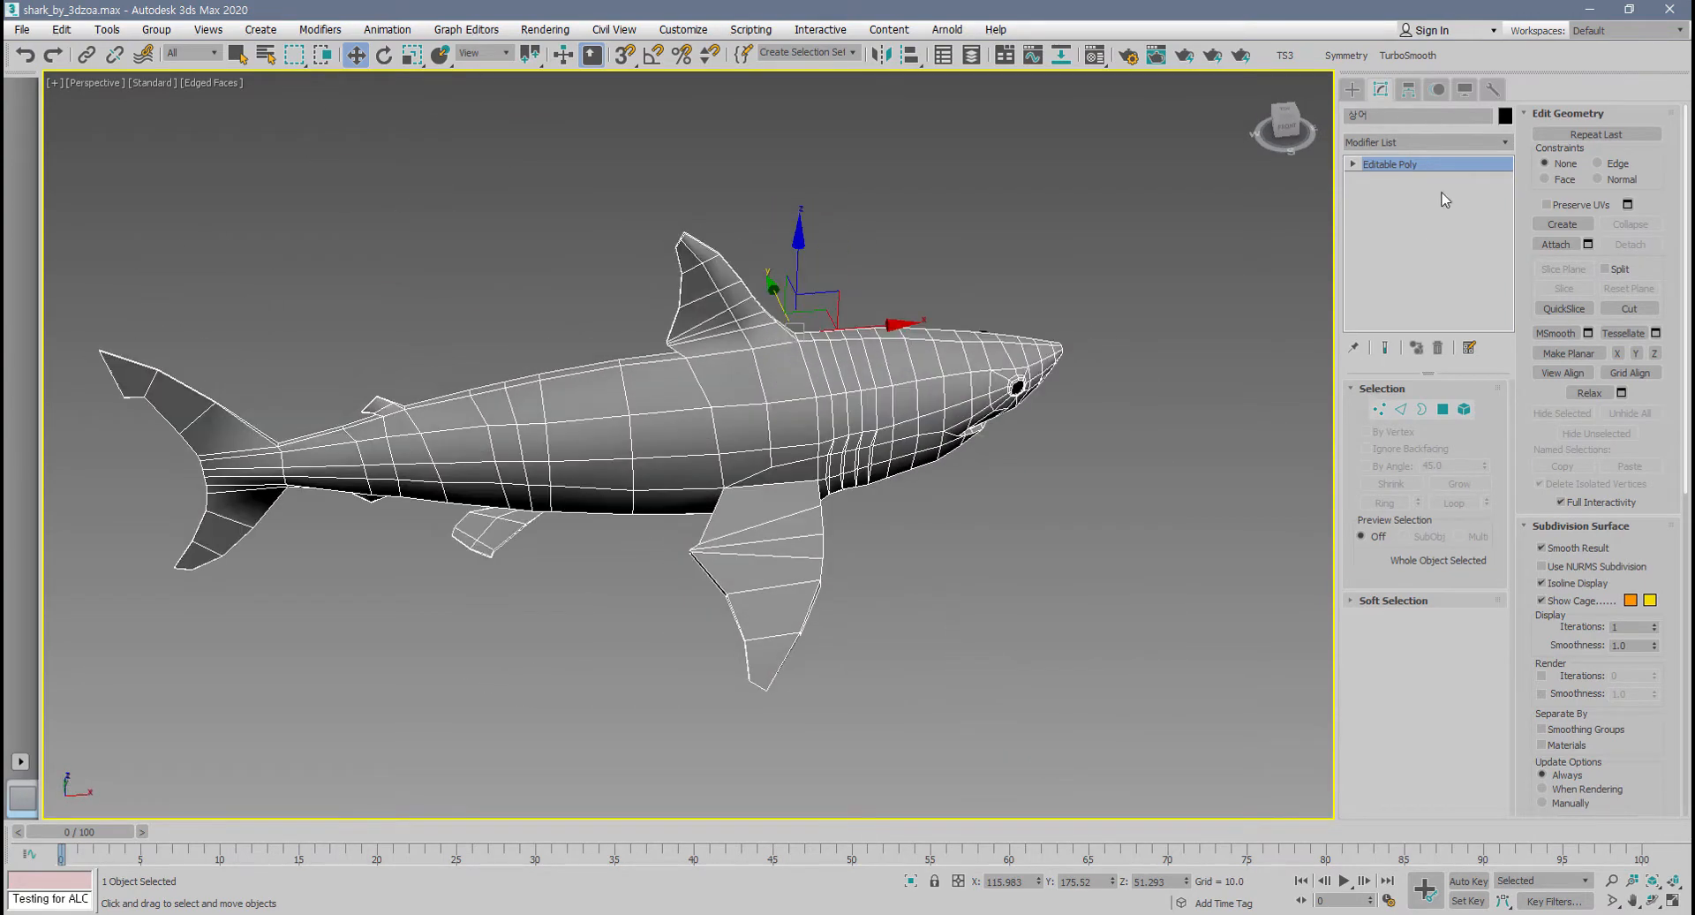
# - Apply the Symmetry modifier to the base mesh, check the centre seam from the front, and remove the modifier
pyautogui.click(1347, 55)
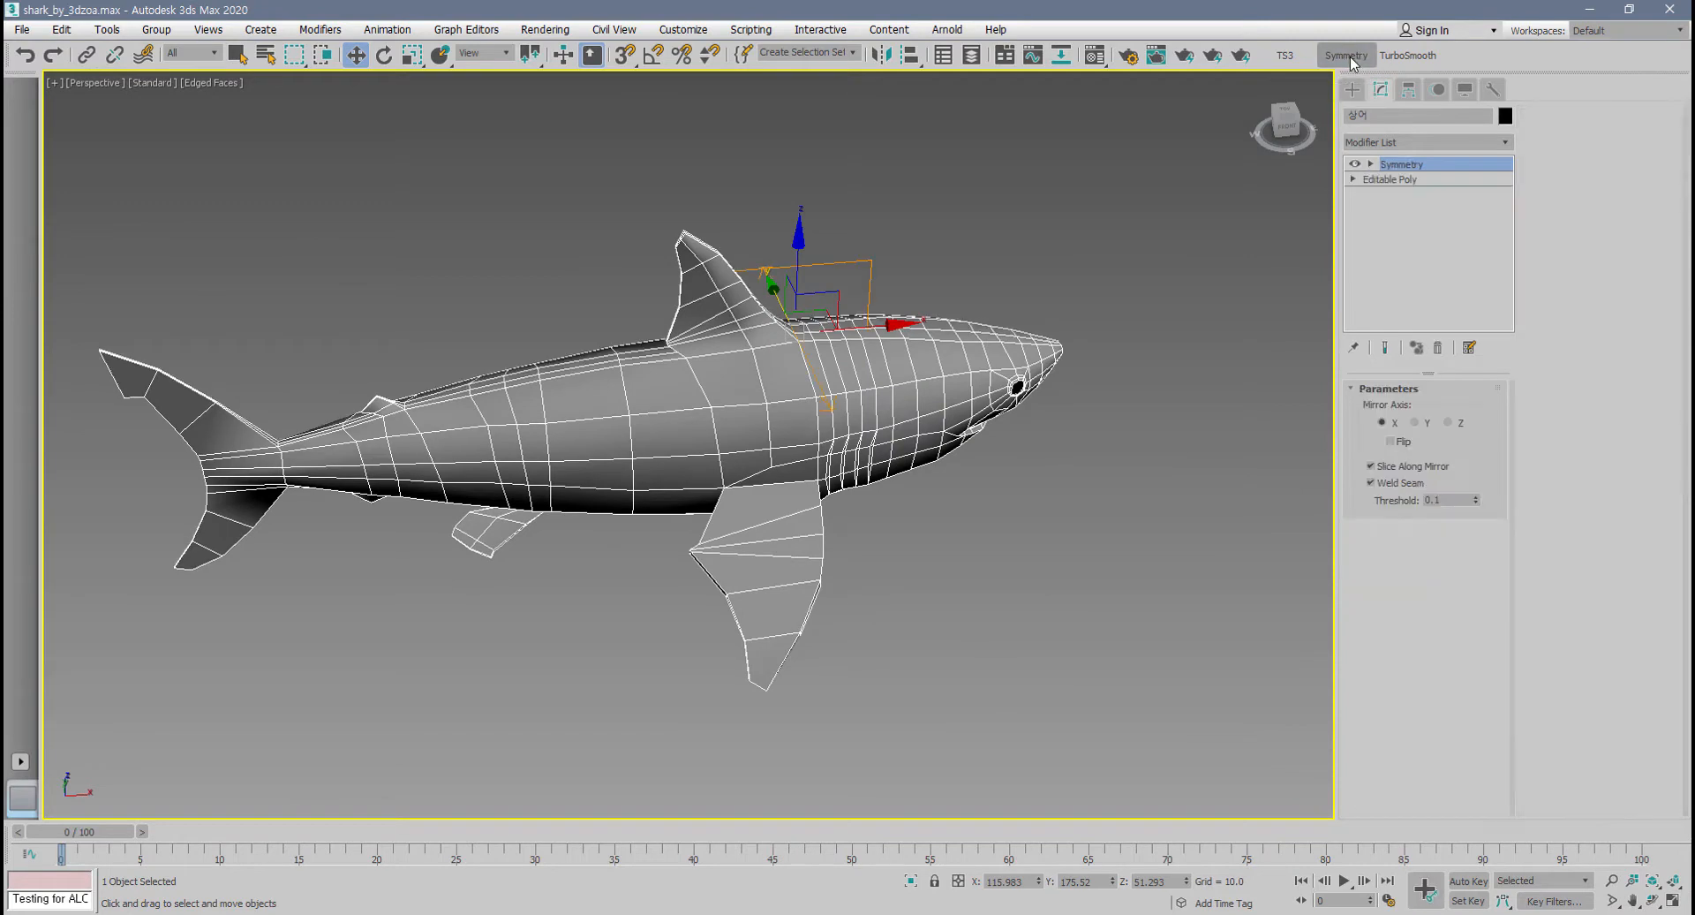
pyautogui.keyDown('alt'); pyautogui.moveTo(1121, 466); pyautogui.dragTo(674, 484, button='middle'); pyautogui.keyUp('alt')
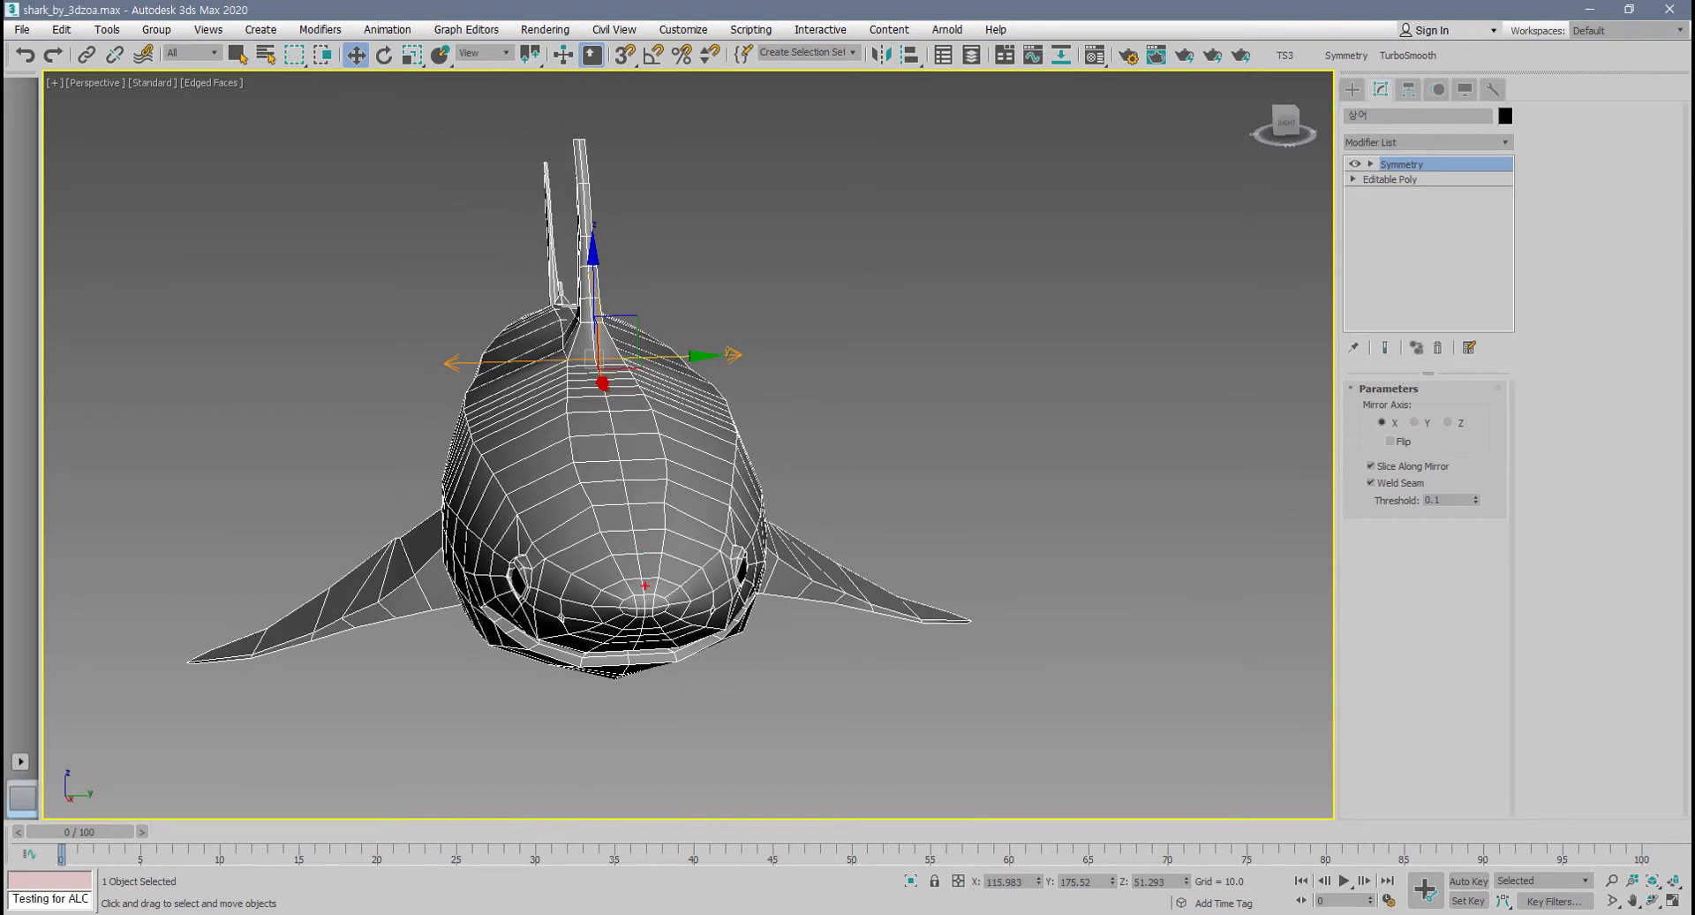
pyautogui.moveTo(644, 559); pyautogui.dragTo(622, 481)
pyautogui.moveTo(604, 347); pyautogui.dragTo(579, 154)
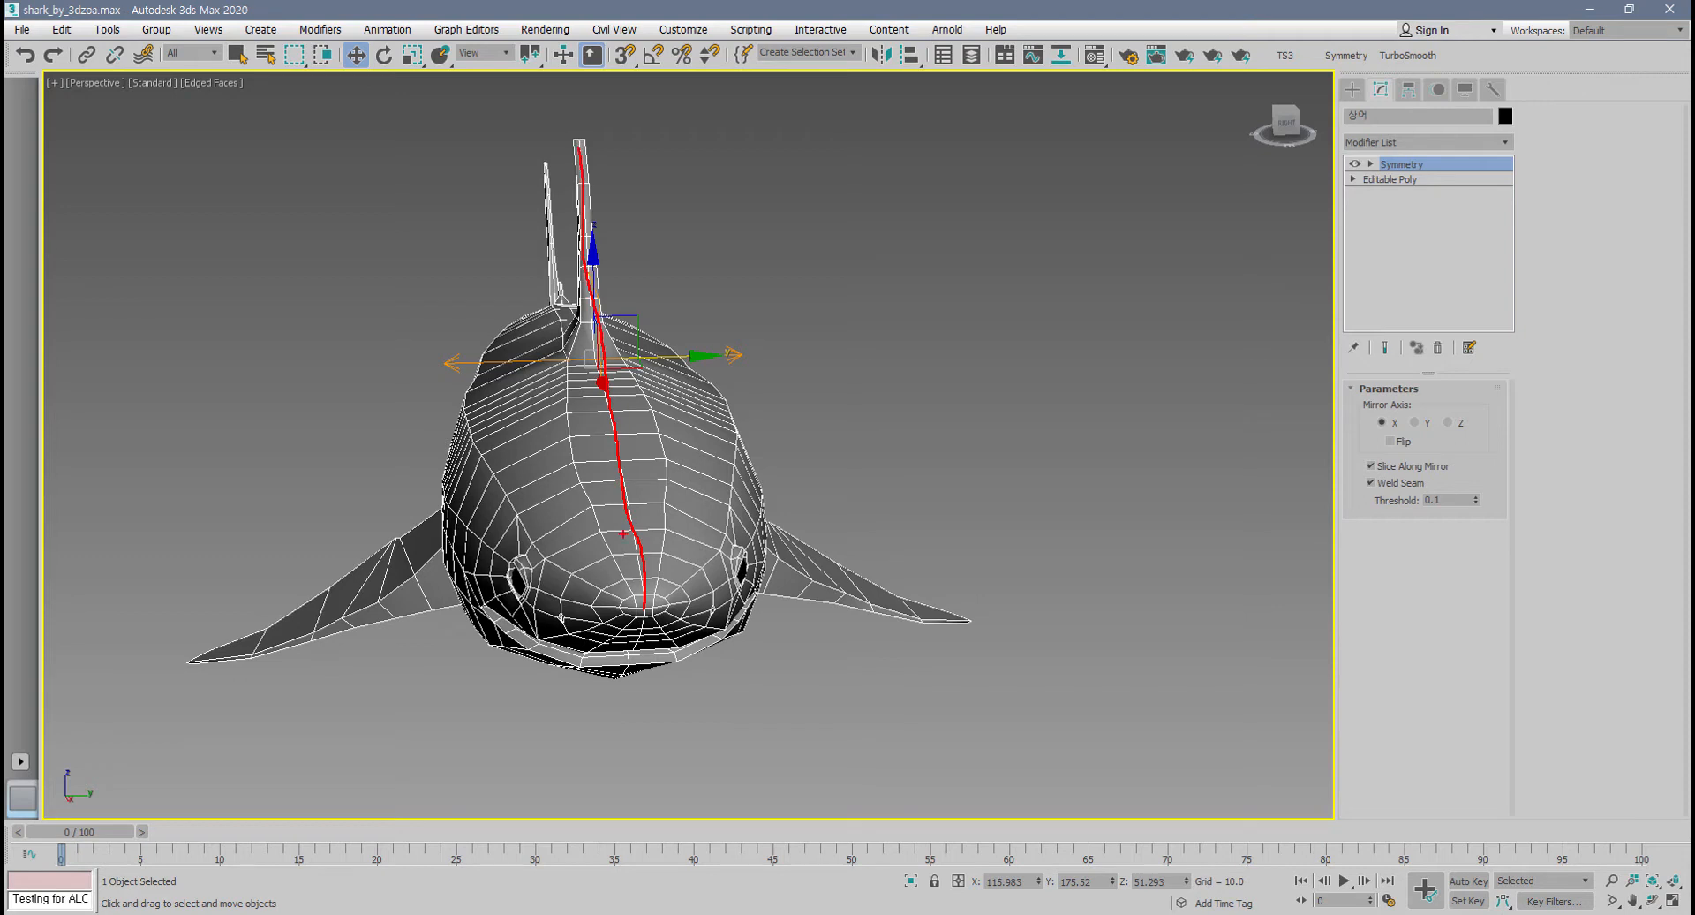
pyautogui.moveTo(645, 619); pyautogui.dragTo(618, 687)
pyautogui.press('Escape')
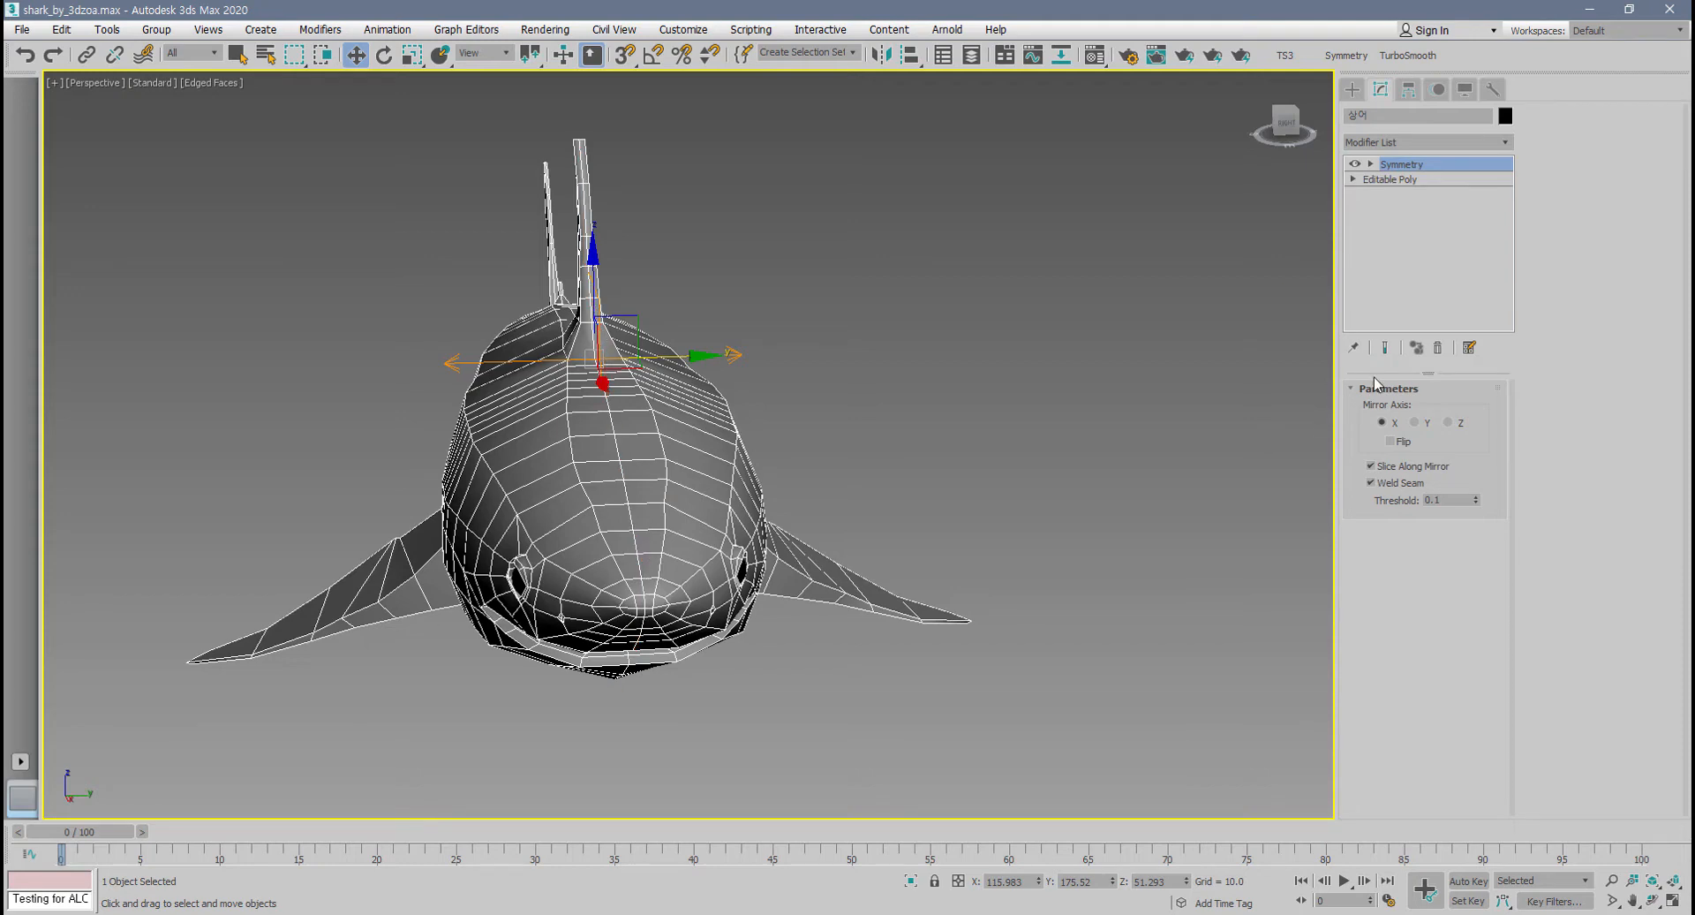
pyautogui.click(1437, 348)
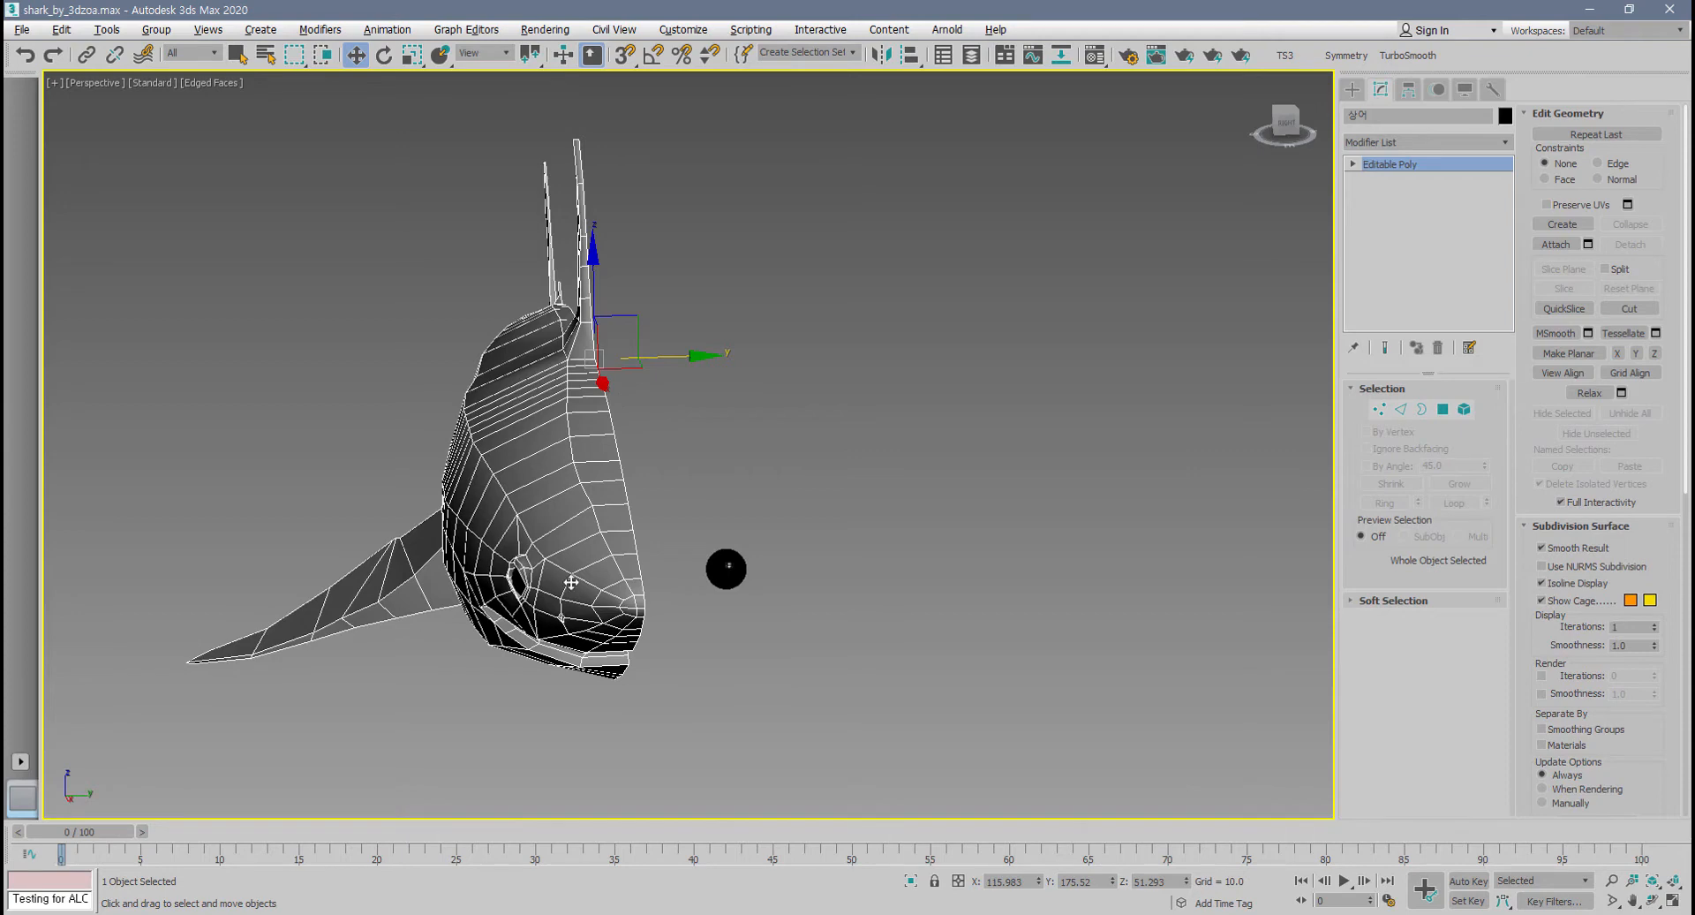
# - Inspect the half shark's open centre line and its pelvic fin from the front, side and below
pyautogui.moveTo(572, 582)
pyautogui.keyDown('alt'); pyautogui.mouseDown(button='middle')
pyautogui.moveTo(636, 578)
pyautogui.moveTo(570, 571)
pyautogui.mouseUp(button='middle'); pyautogui.keyUp('alt')
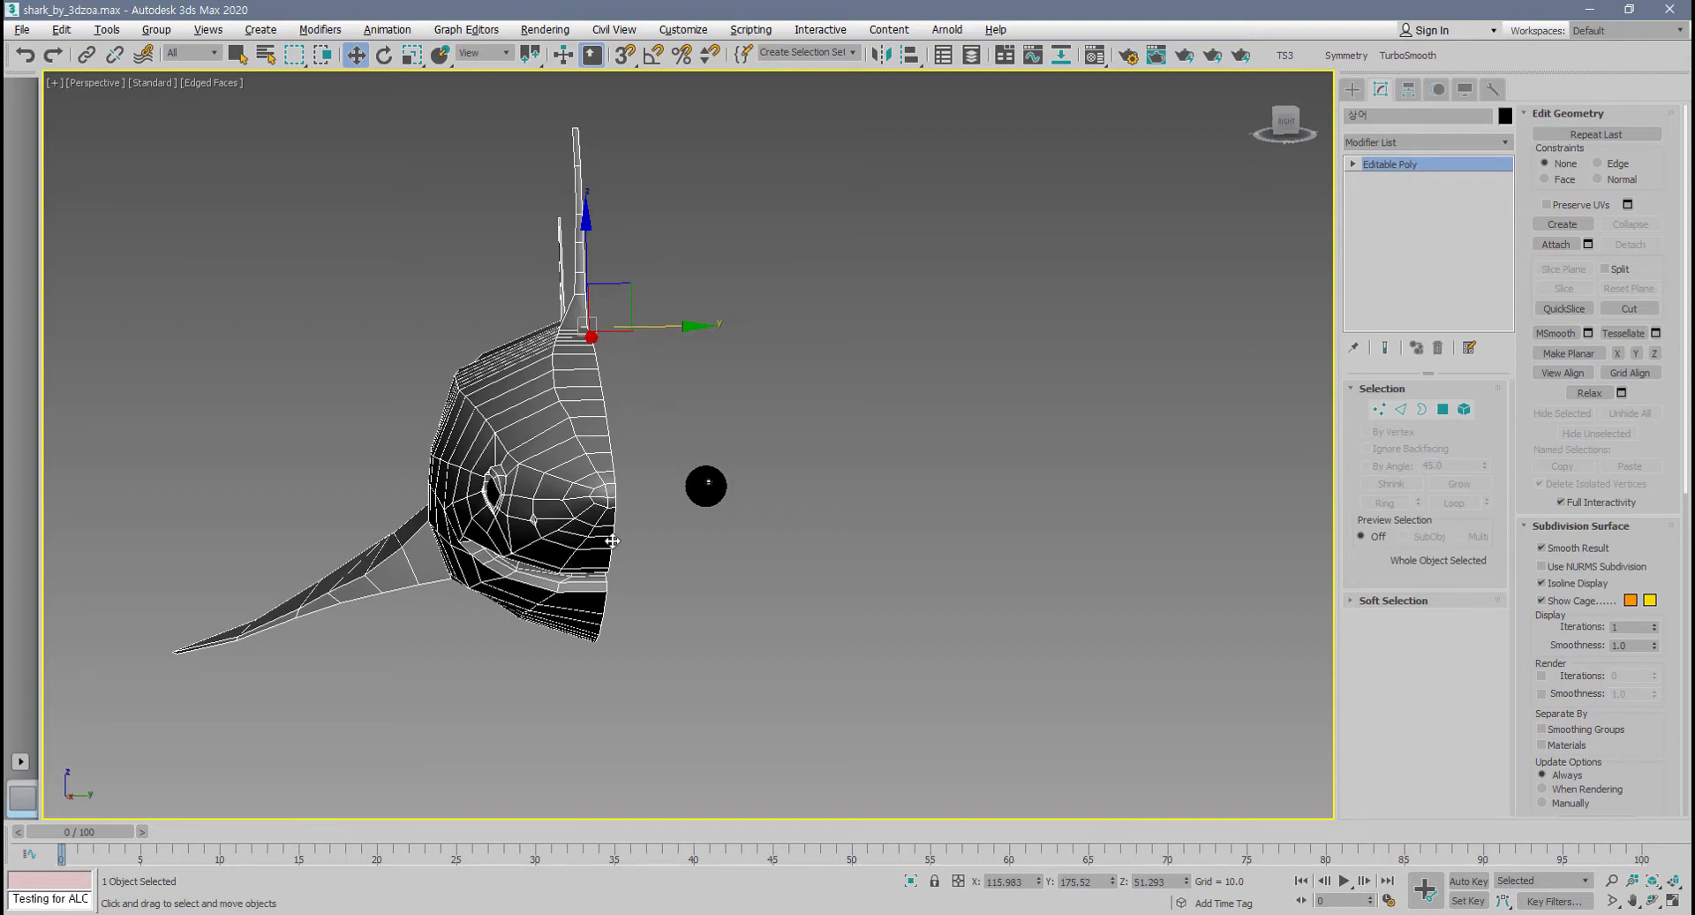
pyautogui.keyDown('alt'); pyautogui.moveTo(598, 505); pyautogui.dragTo(696, 607, button='middle'); pyautogui.keyUp('alt')
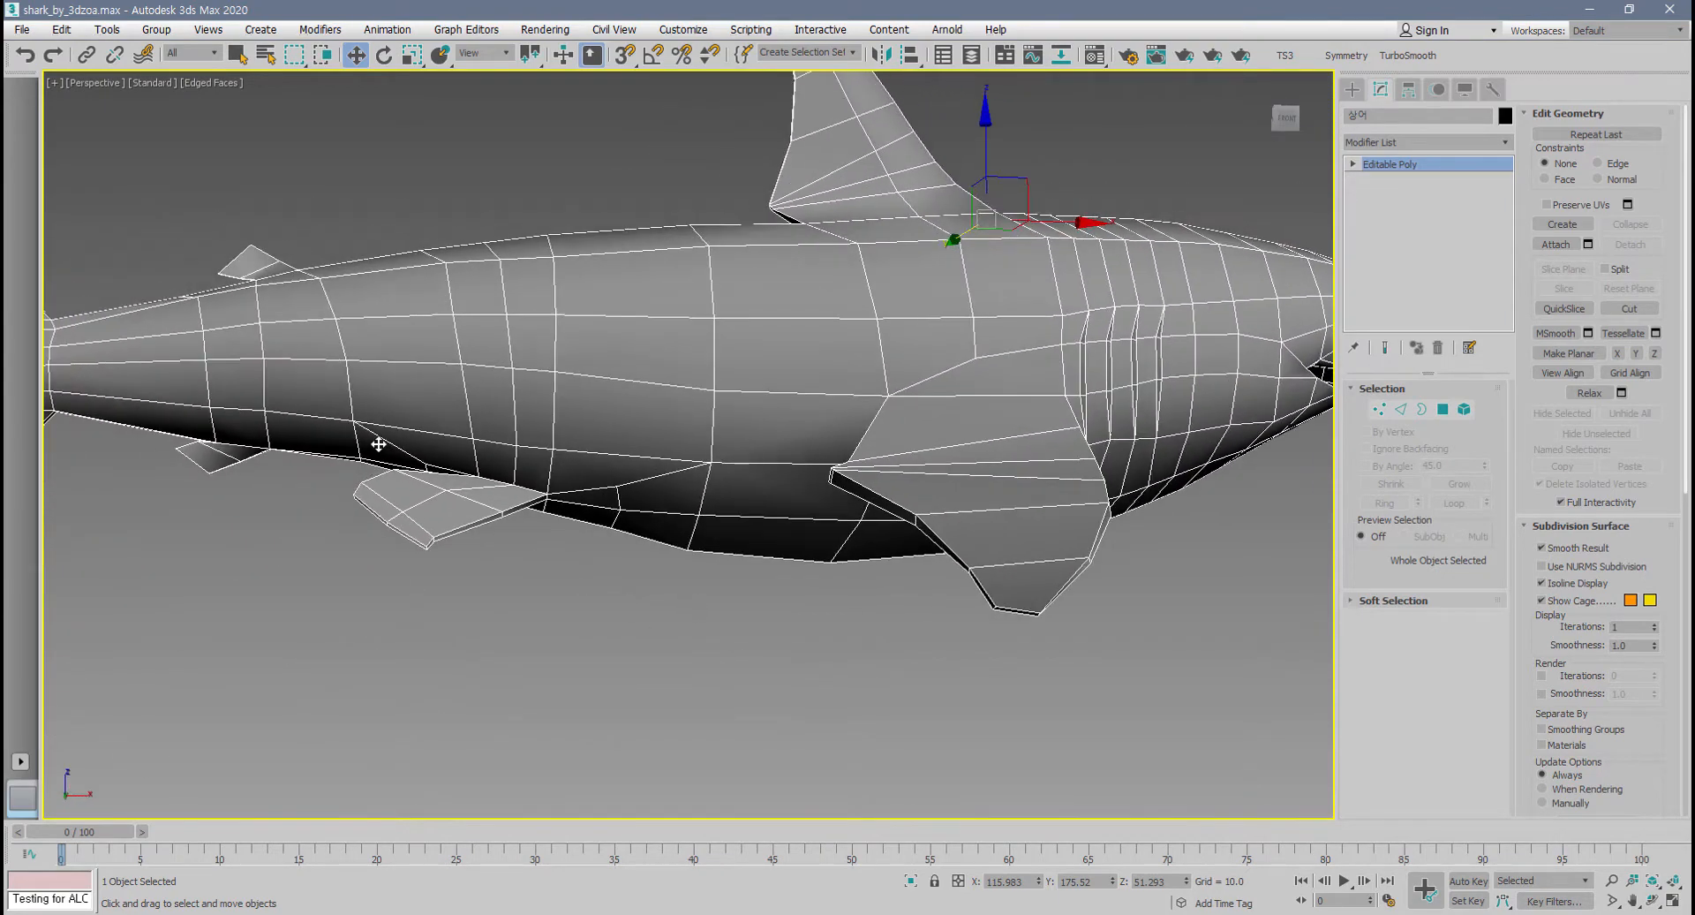
pyautogui.scroll(3, 379, 443)
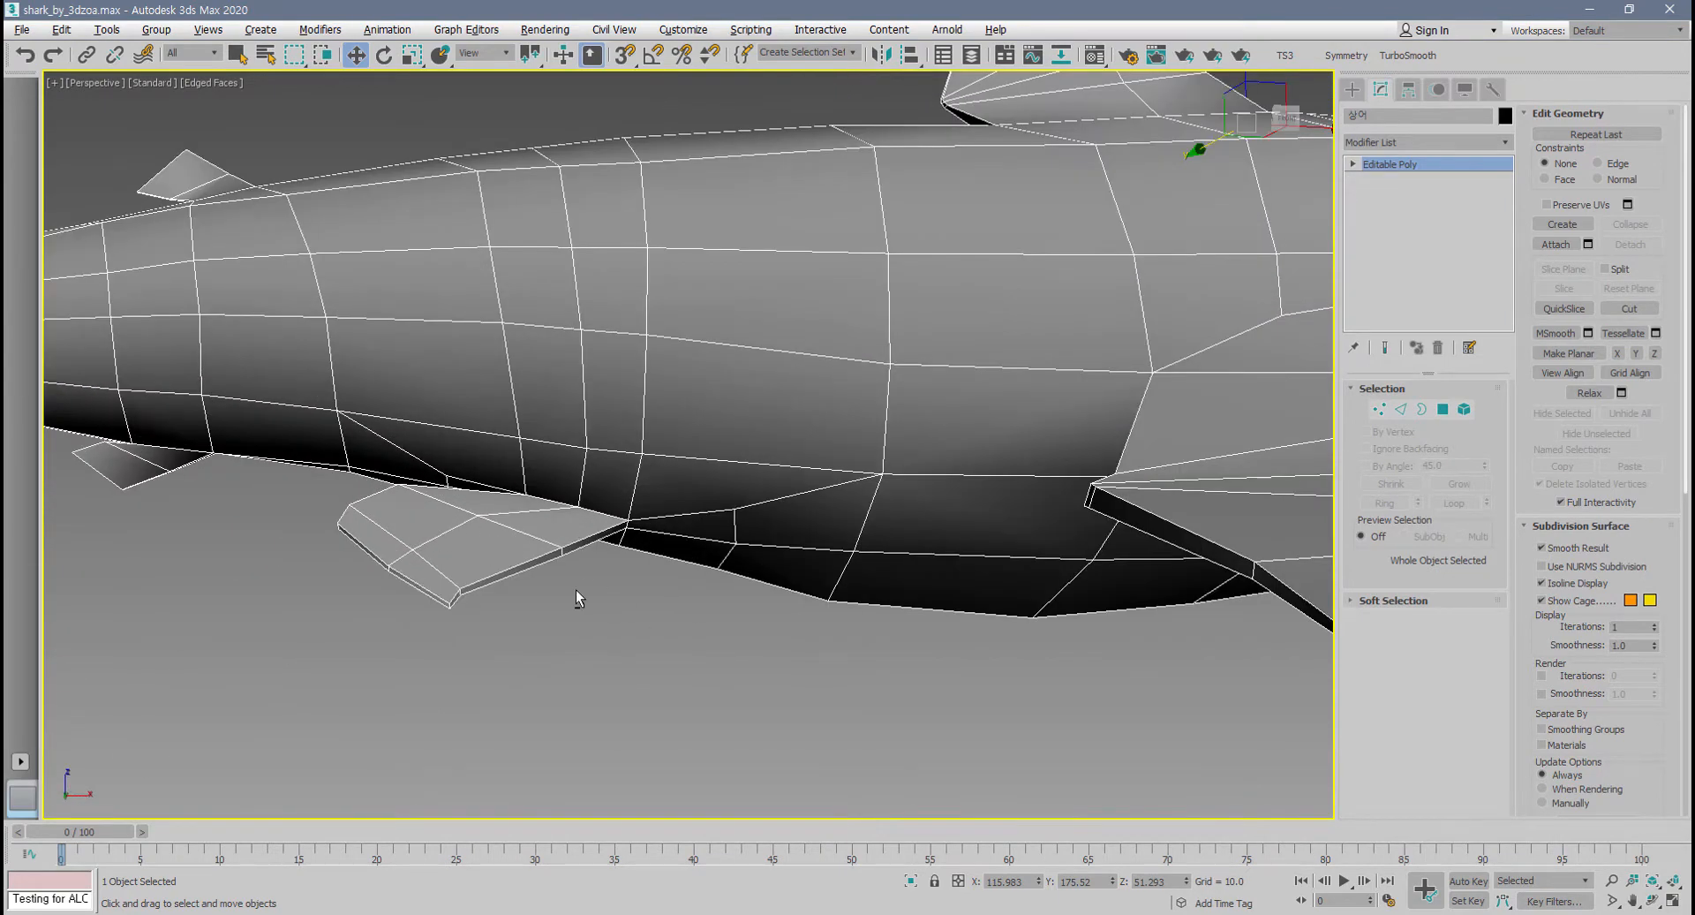
pyautogui.keyDown('alt'); pyautogui.moveTo(576, 590); pyautogui.dragTo(581, 634, button='middle'); pyautogui.keyUp('alt')
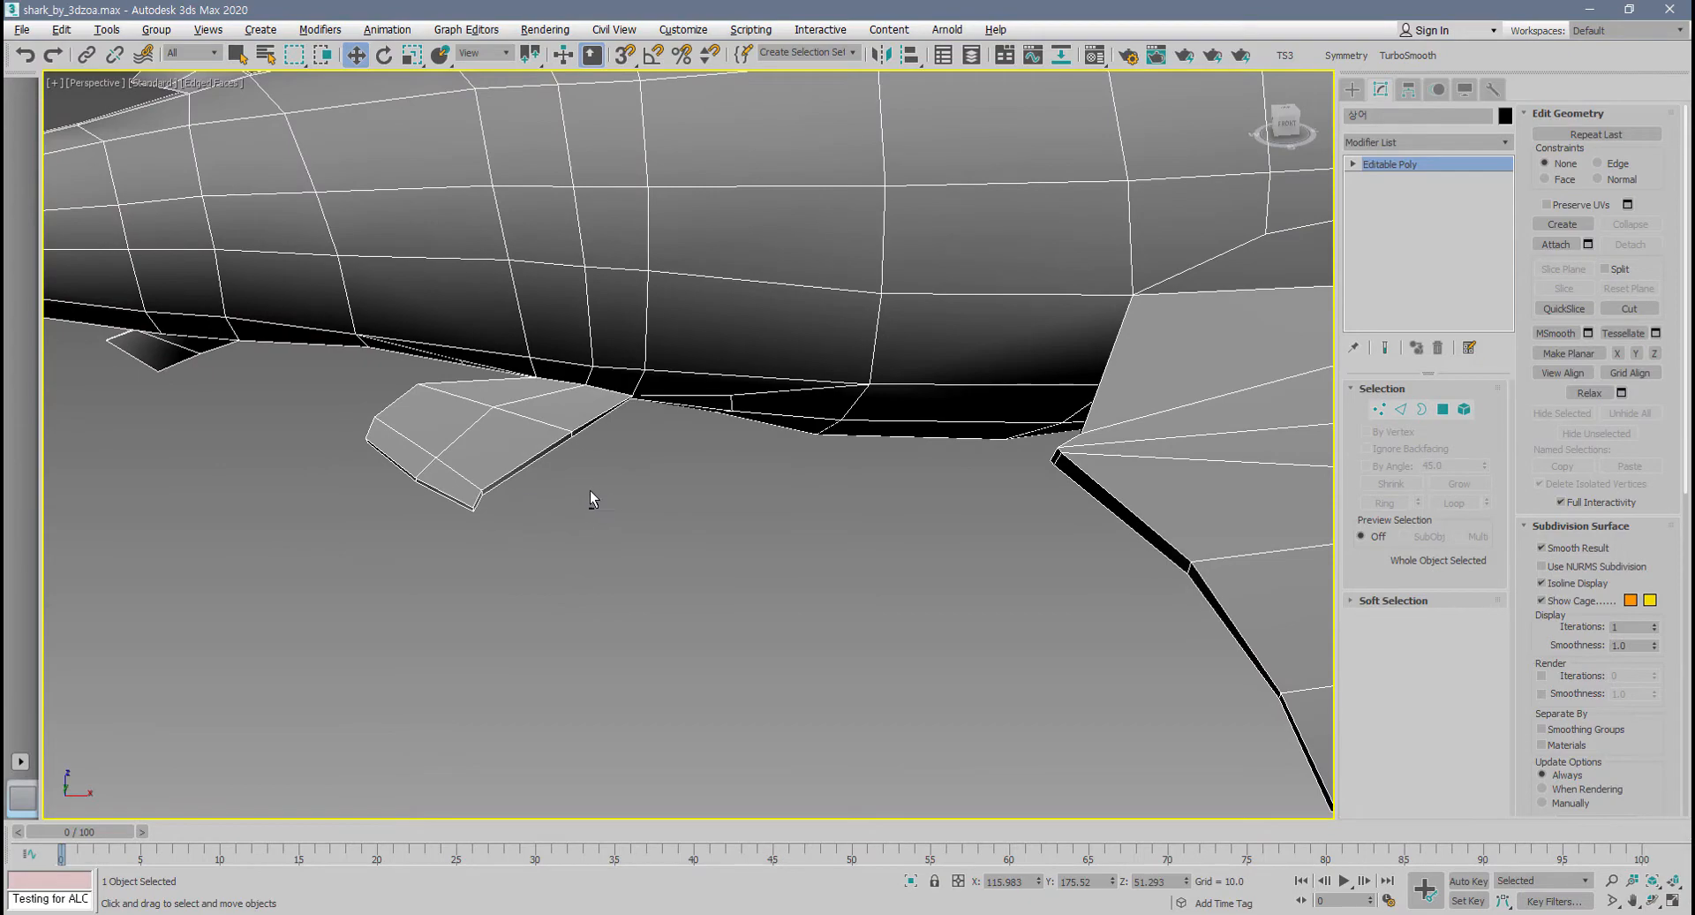
pyautogui.keyDown('alt'); pyautogui.moveTo(590, 496); pyautogui.dragTo(559, 523, button='middle'); pyautogui.keyUp('alt')
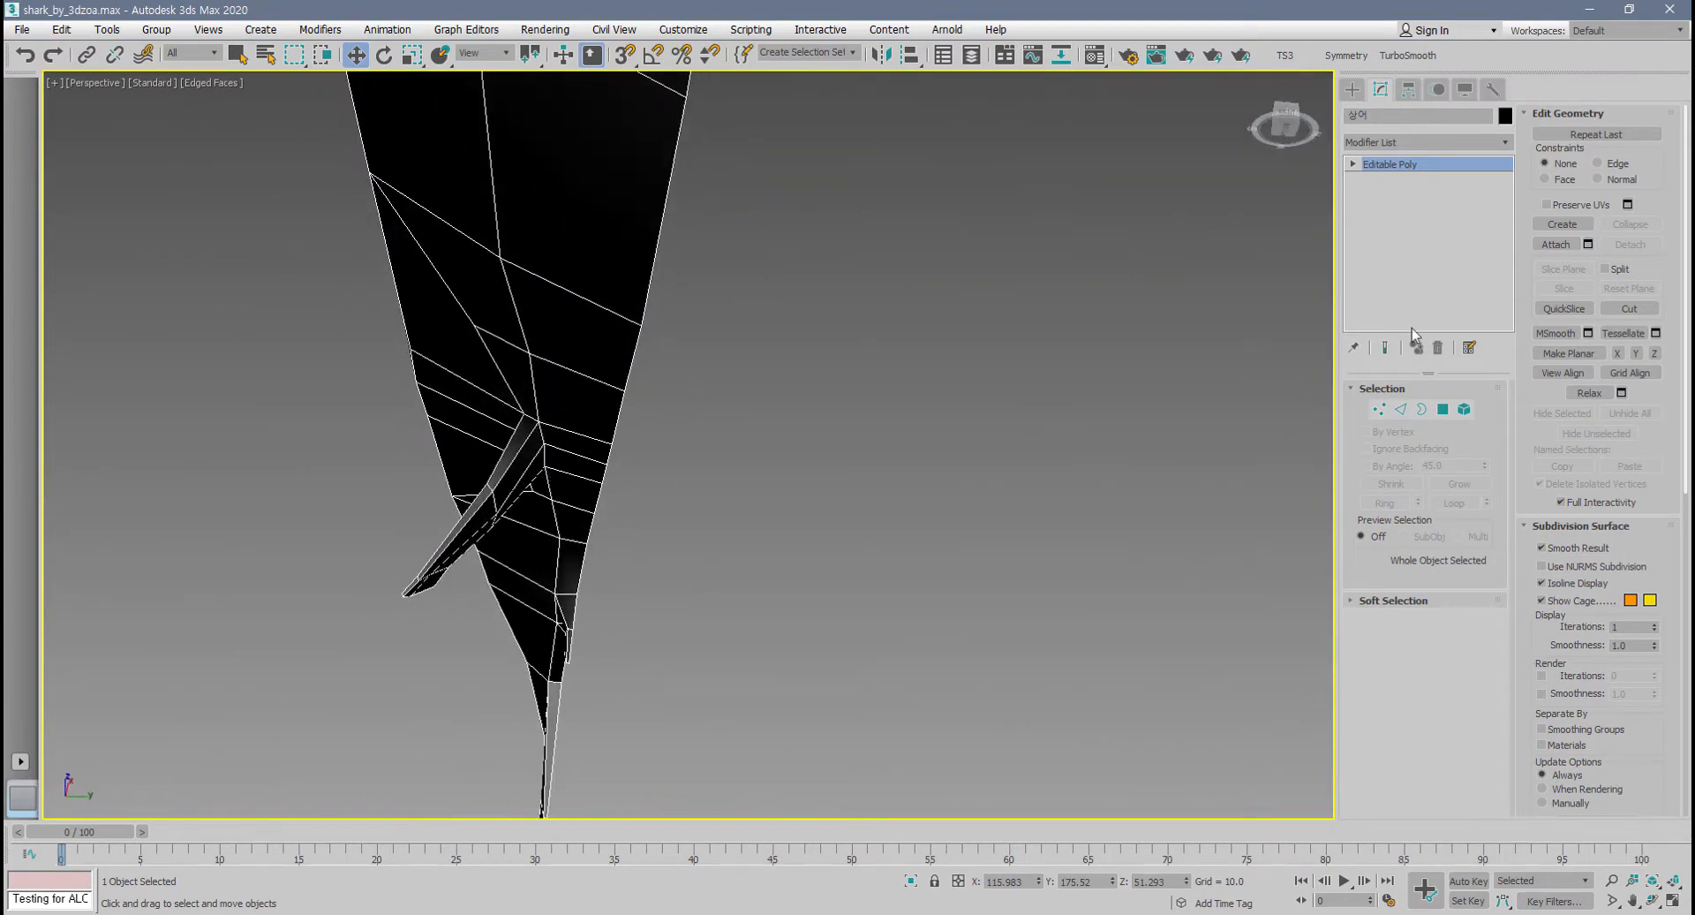
# - Reapply Symmetry, inspect the mirrored fins and body from below, behind and the side, and remove the modifier again
pyautogui.click(1346, 55)
pyautogui.scroll(2, 608, 506)
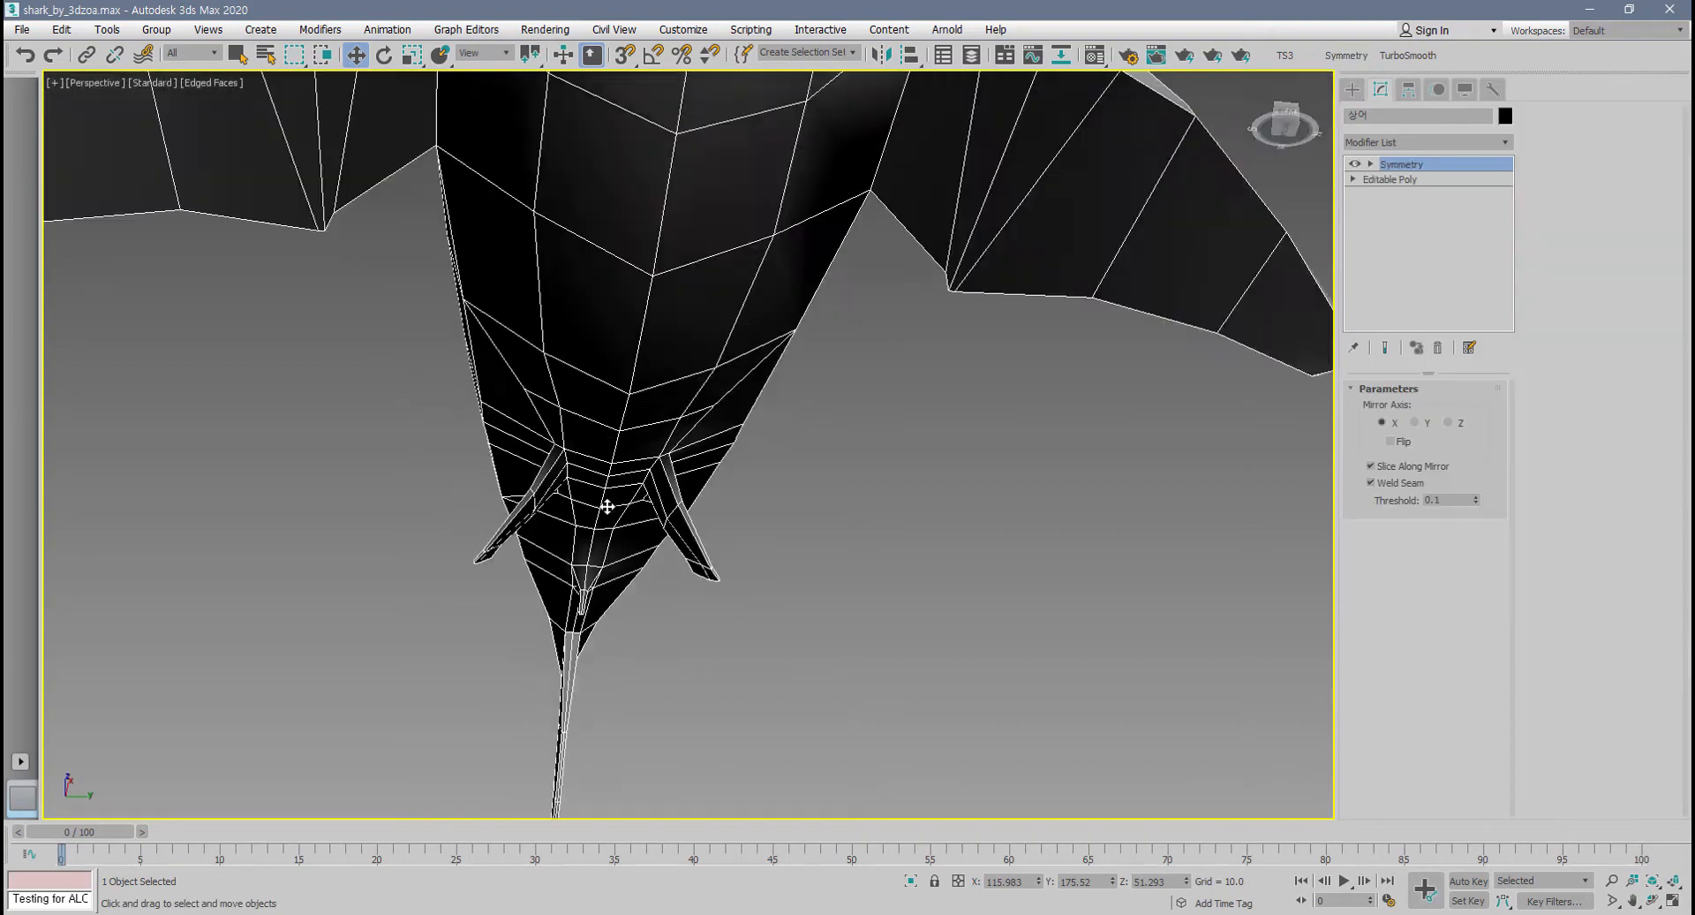
pyautogui.scroll(-4, 607, 506)
pyautogui.keyDown('alt'); pyautogui.moveTo(560, 507); pyautogui.dragTo(904, 559, button='middle'); pyautogui.keyUp('alt')
pyautogui.scroll(2, 600, 437)
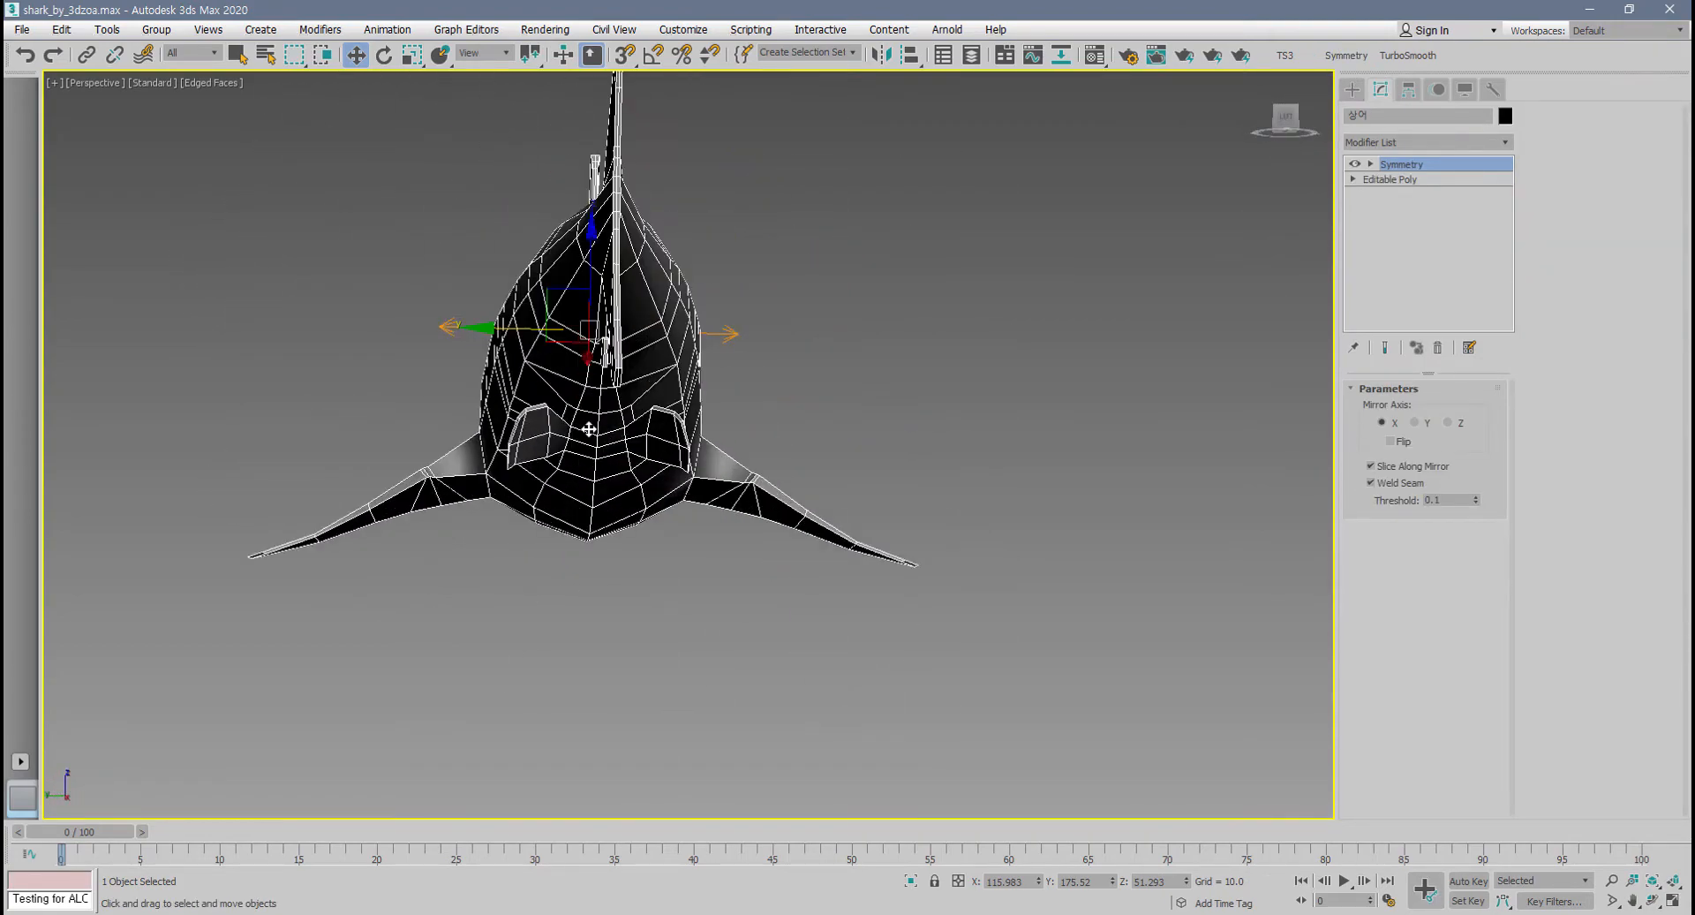
pyautogui.keyDown('alt'); pyautogui.moveTo(637, 457); pyautogui.dragTo(458, 504, button='middle'); pyautogui.keyUp('alt')
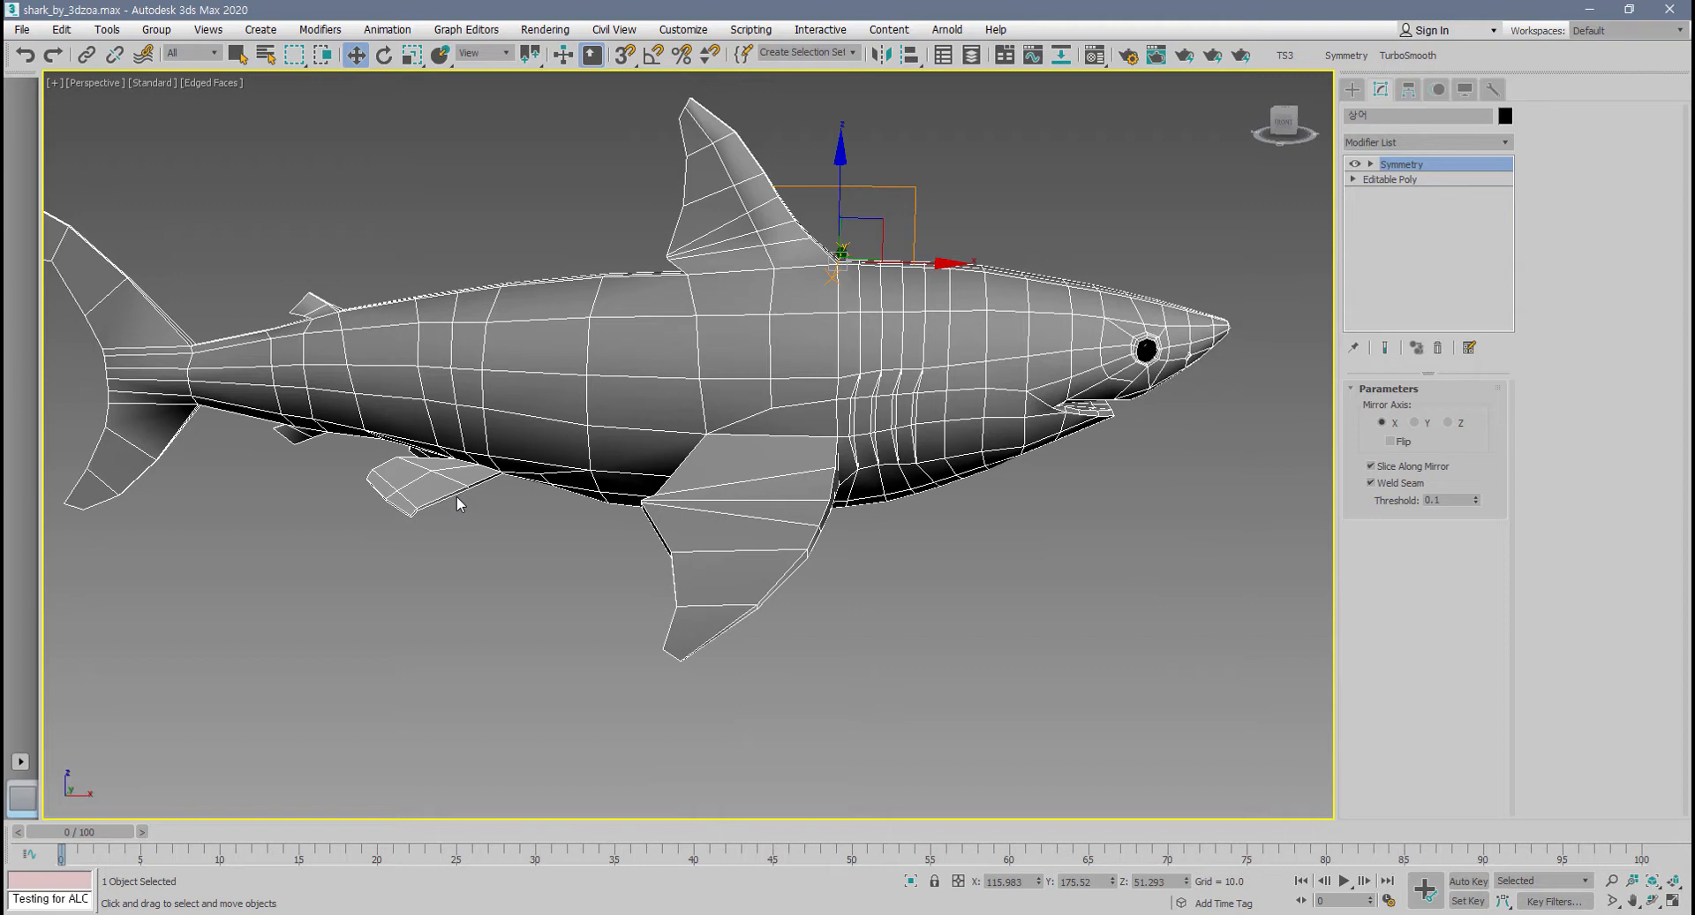
pyautogui.moveTo(530, 503); pyautogui.dragTo(550, 534, button='middle')
pyautogui.scroll(-3, 580, 540)
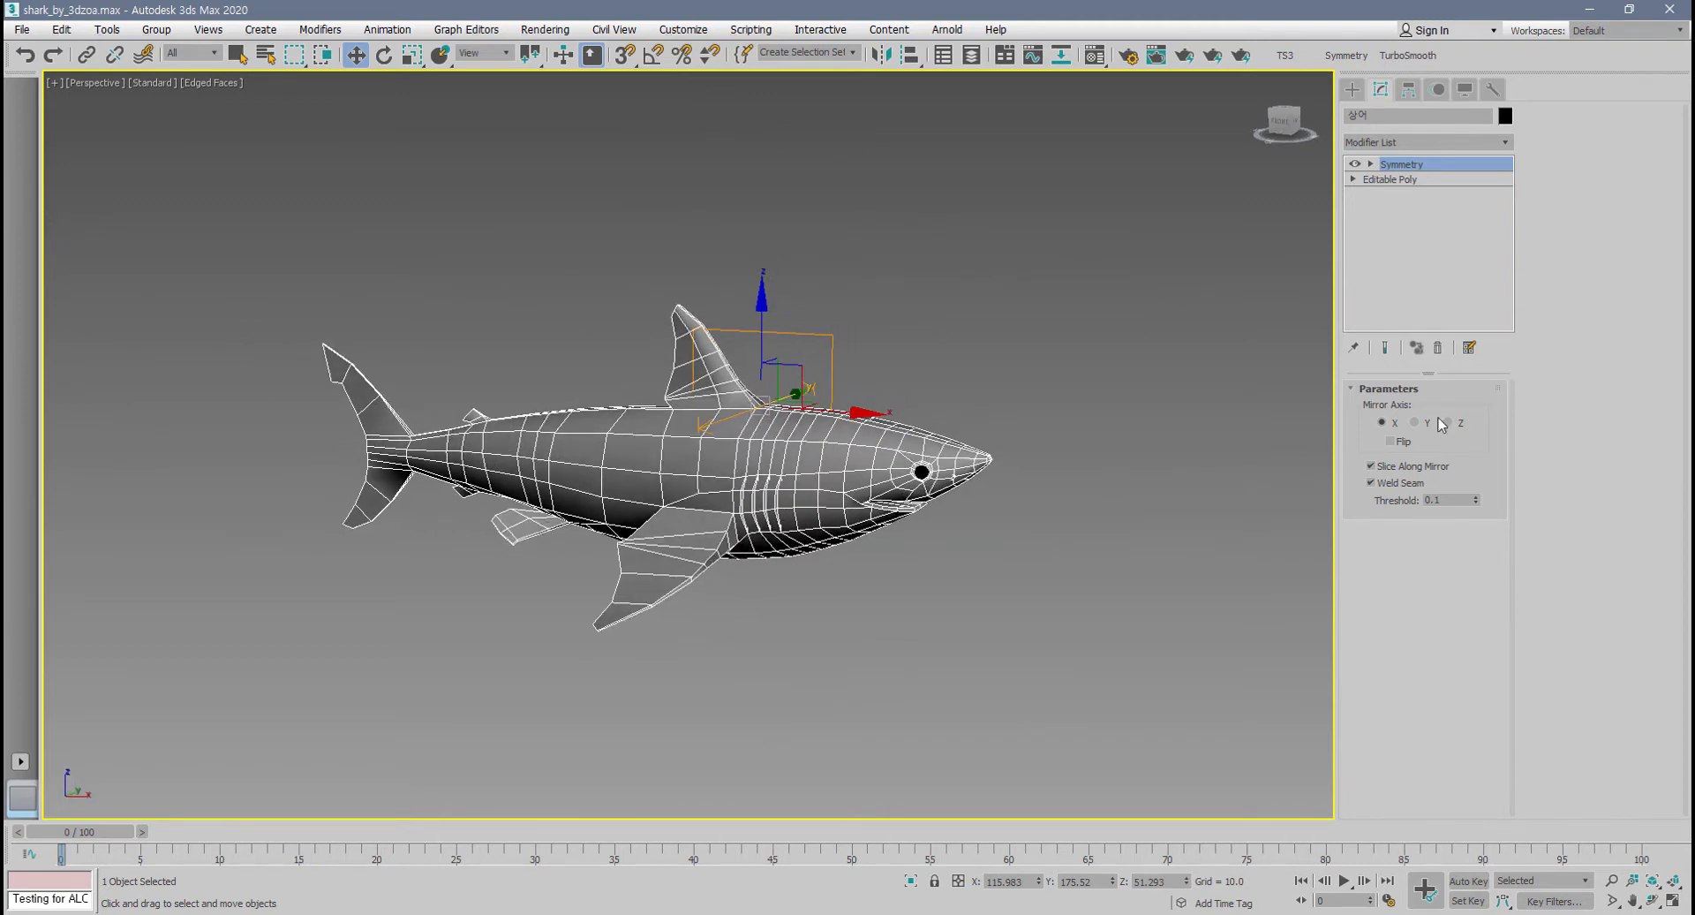
pyautogui.click(1437, 347)
pyautogui.keyDown('alt'); pyautogui.moveTo(754, 621); pyautogui.dragTo(772, 609, button='middle'); pyautogui.keyUp('alt')
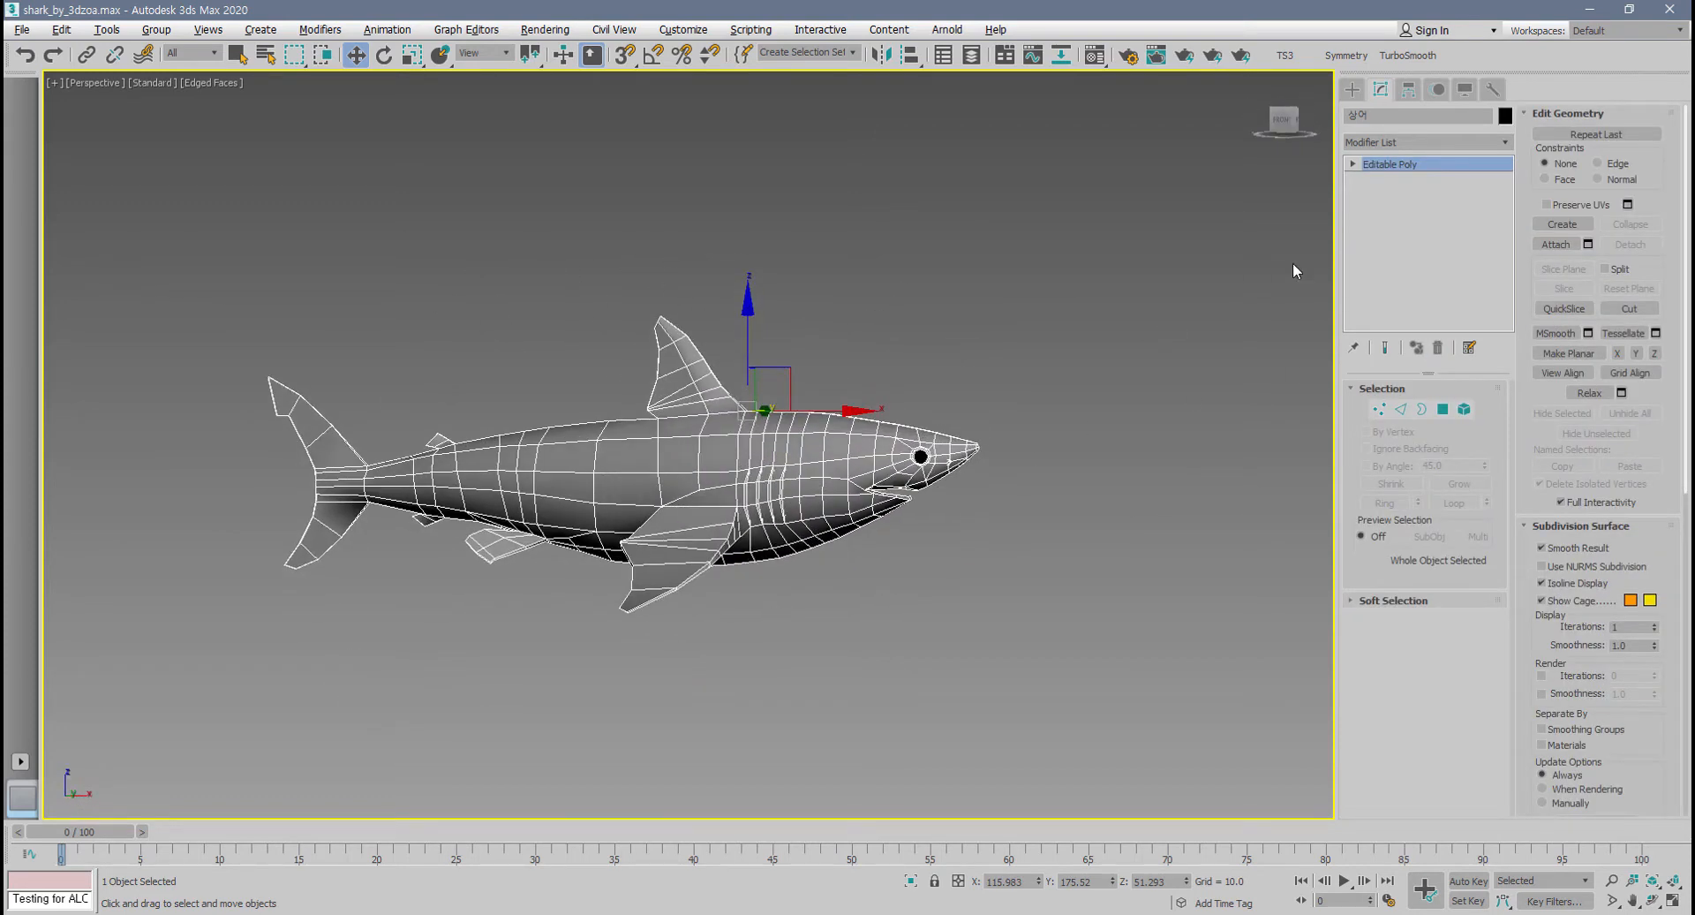
# - Add the Unwrap UVW modifier to the half shark mesh and view its map seams from the tail end
pyautogui.scroll(3, 1097, 427)
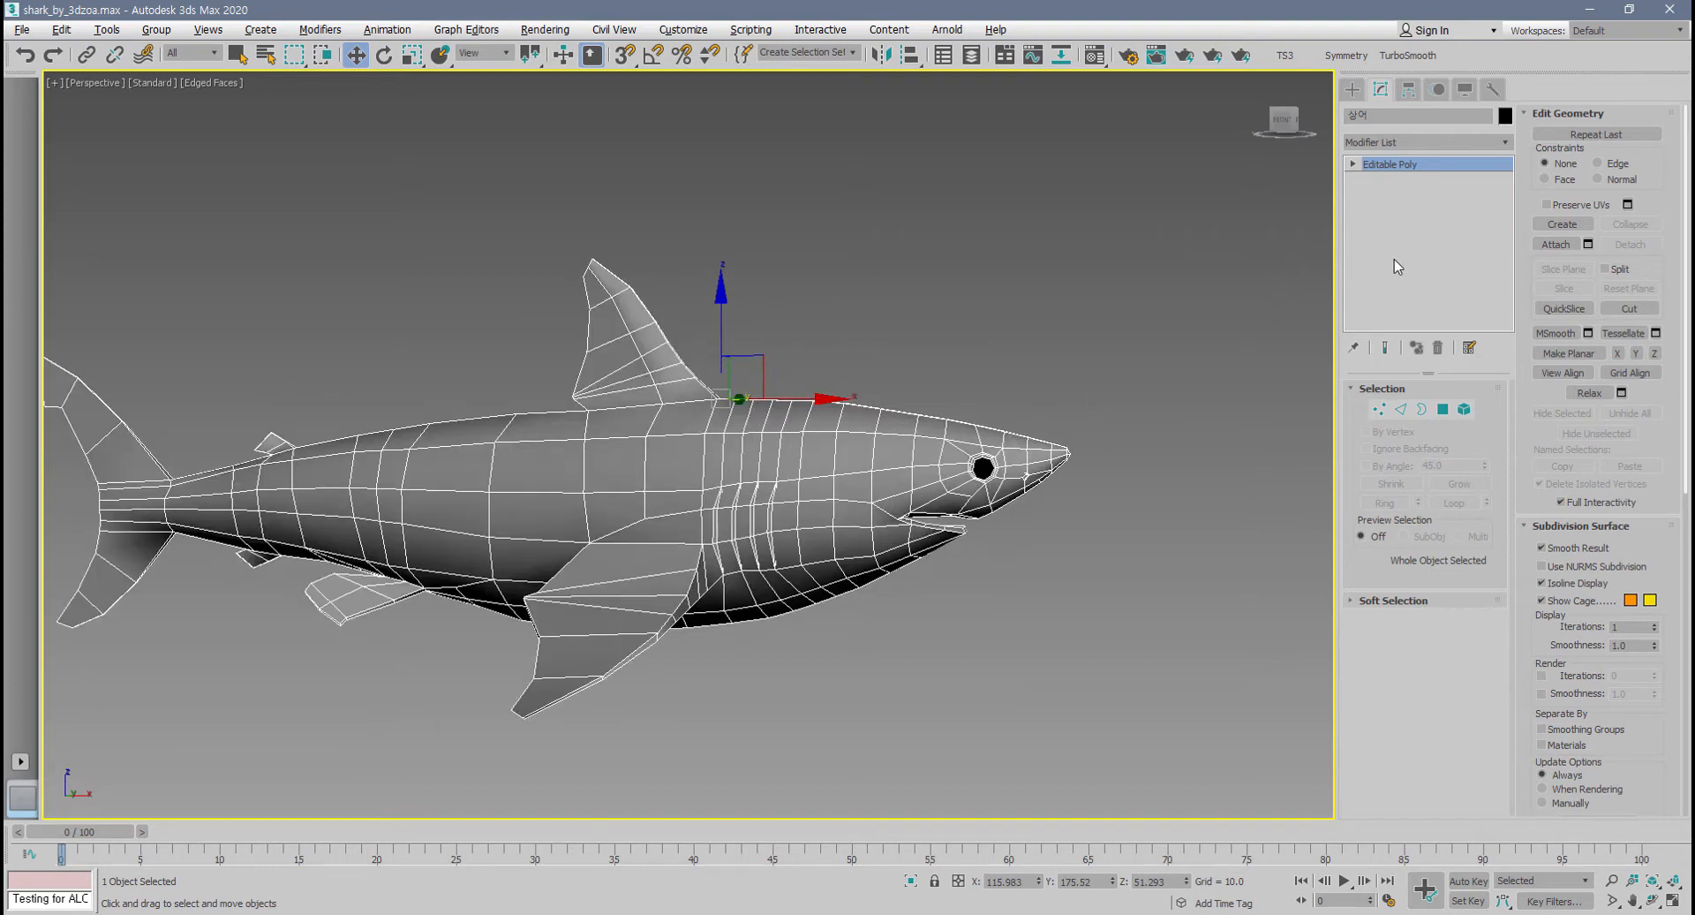
pyautogui.click(1507, 142)
pyautogui.scroll(-15, 1502, 231)
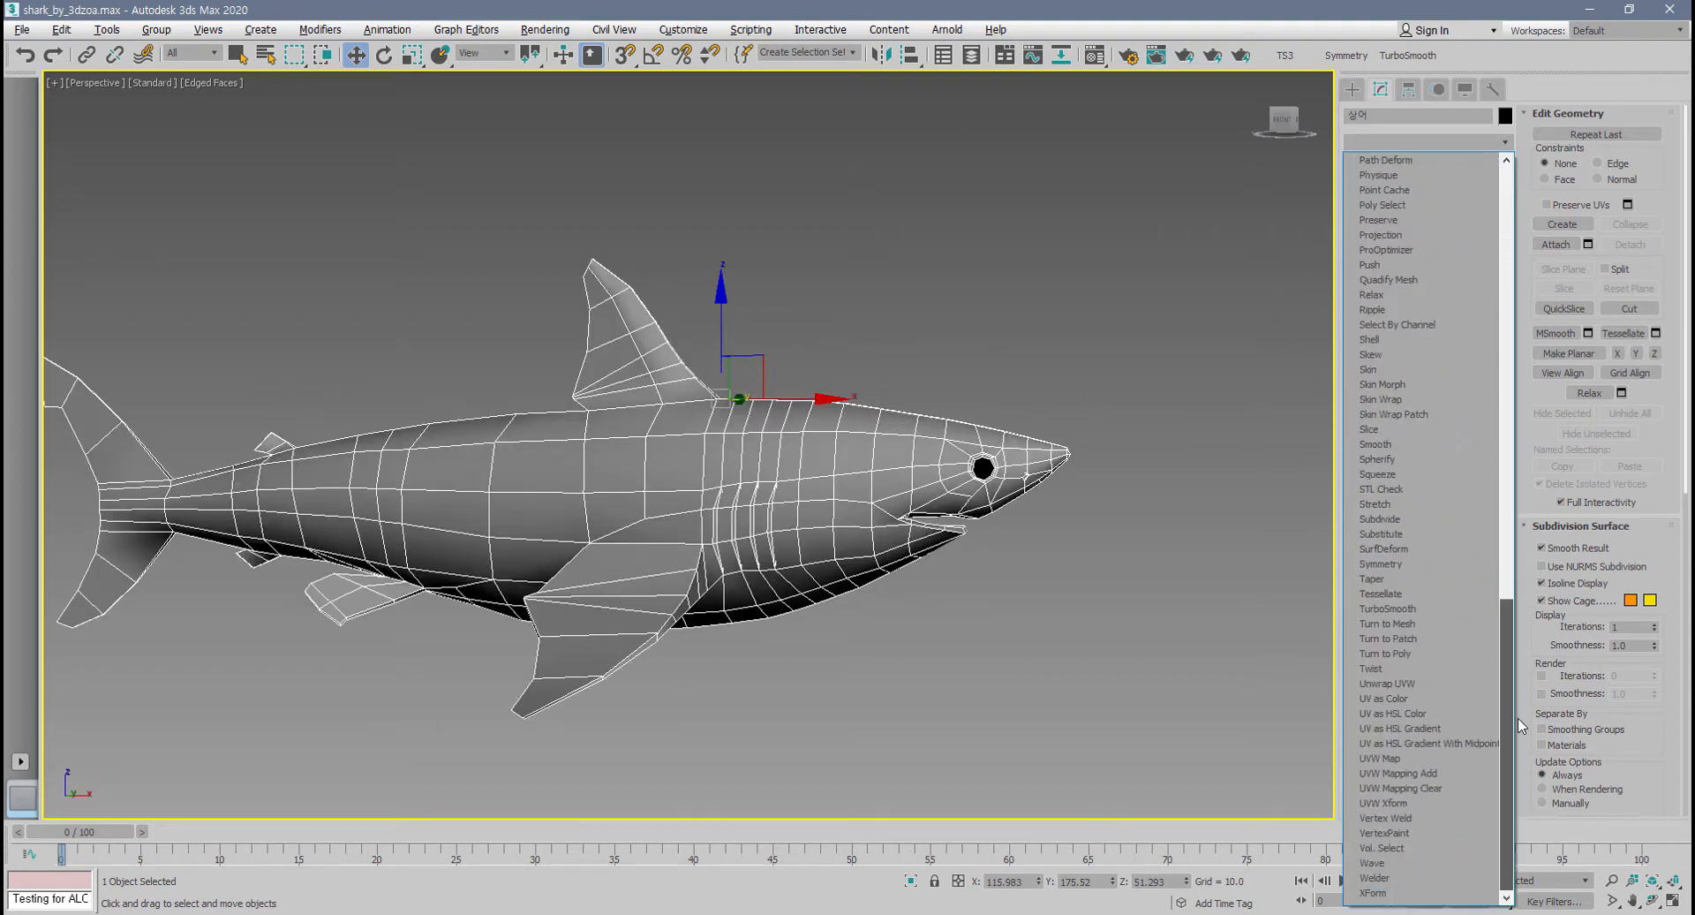
pyautogui.click(1439, 682)
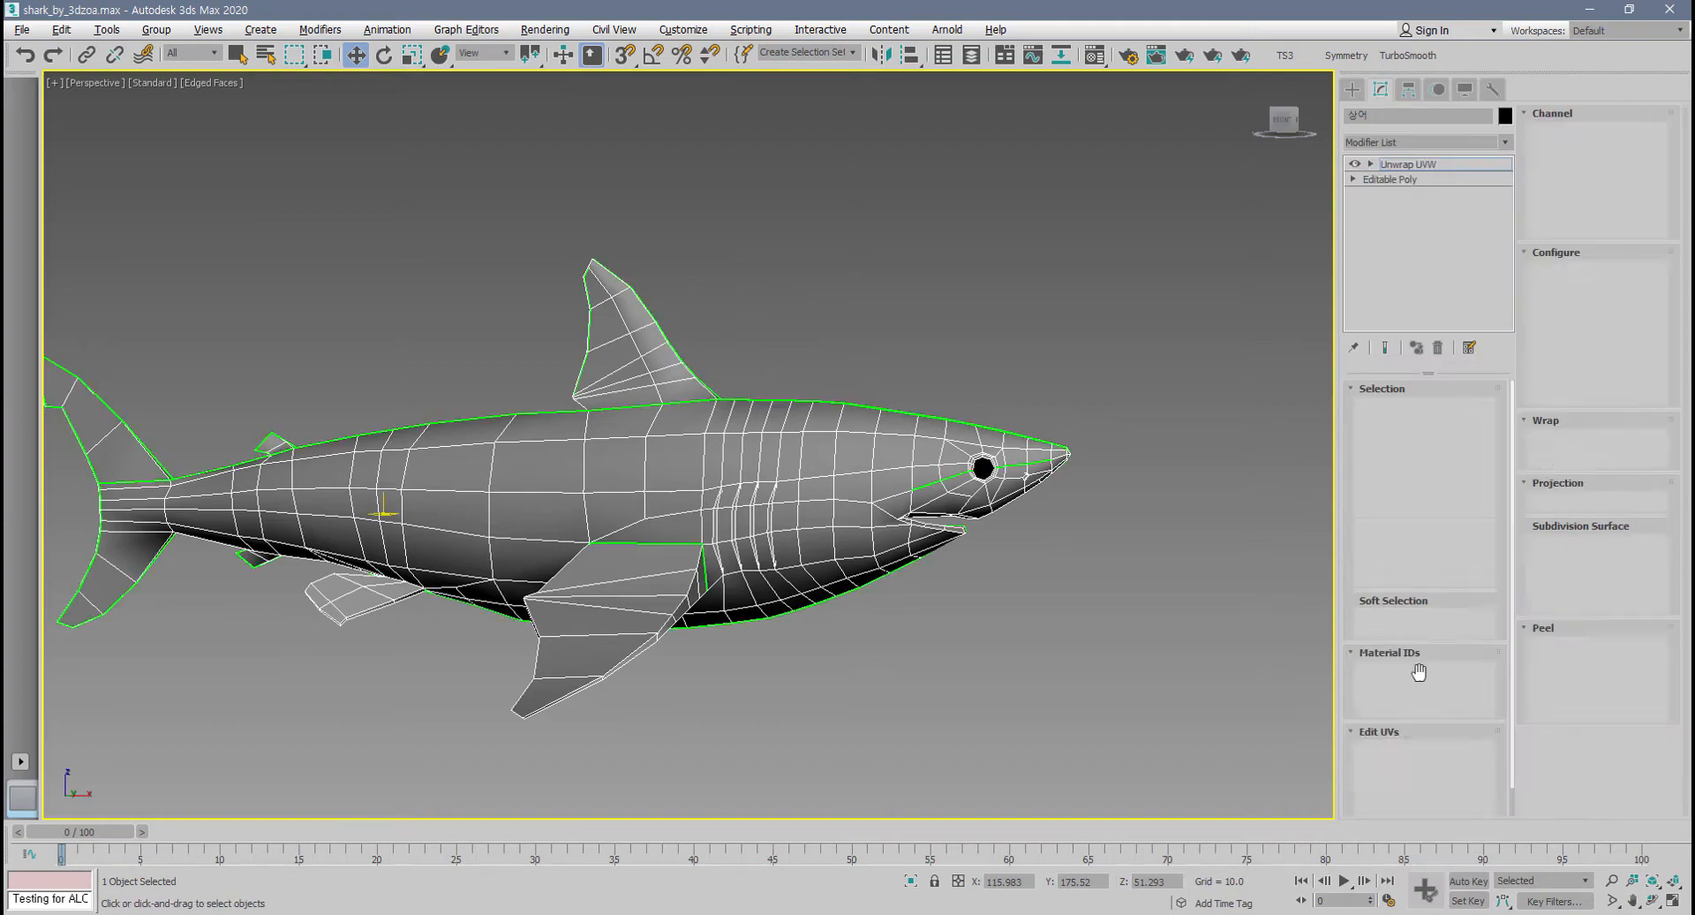
pyautogui.keyDown('alt'); pyautogui.moveTo(809, 574); pyautogui.dragTo(606, 453, button='middle'); pyautogui.keyUp('alt')
pyautogui.moveTo(442, 416); pyautogui.dragTo(647, 418, button='middle')
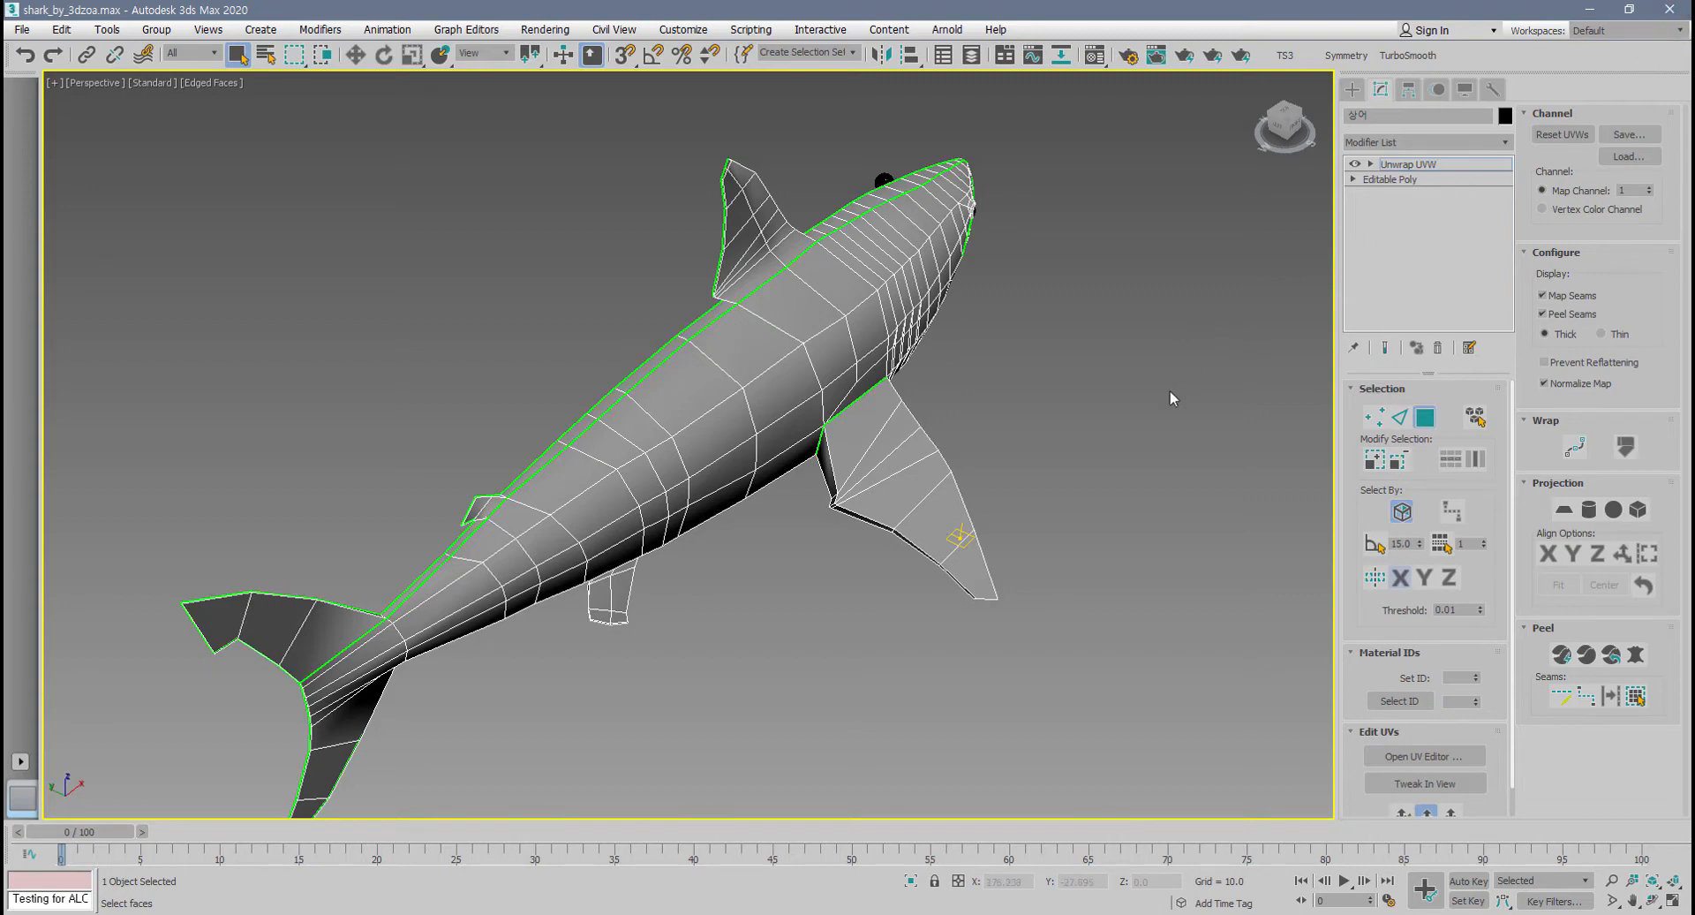
# - Toggle the Map Seams display on and off to compare the seams on the shark, leaving it off
pyautogui.click(1551, 298)
pyautogui.click(1551, 298)
pyautogui.click(1552, 298)
pyautogui.click(1551, 298)
pyautogui.keyDown('alt'); pyautogui.moveTo(1126, 437); pyautogui.dragTo(1015, 358, button='middle'); pyautogui.keyUp('alt')
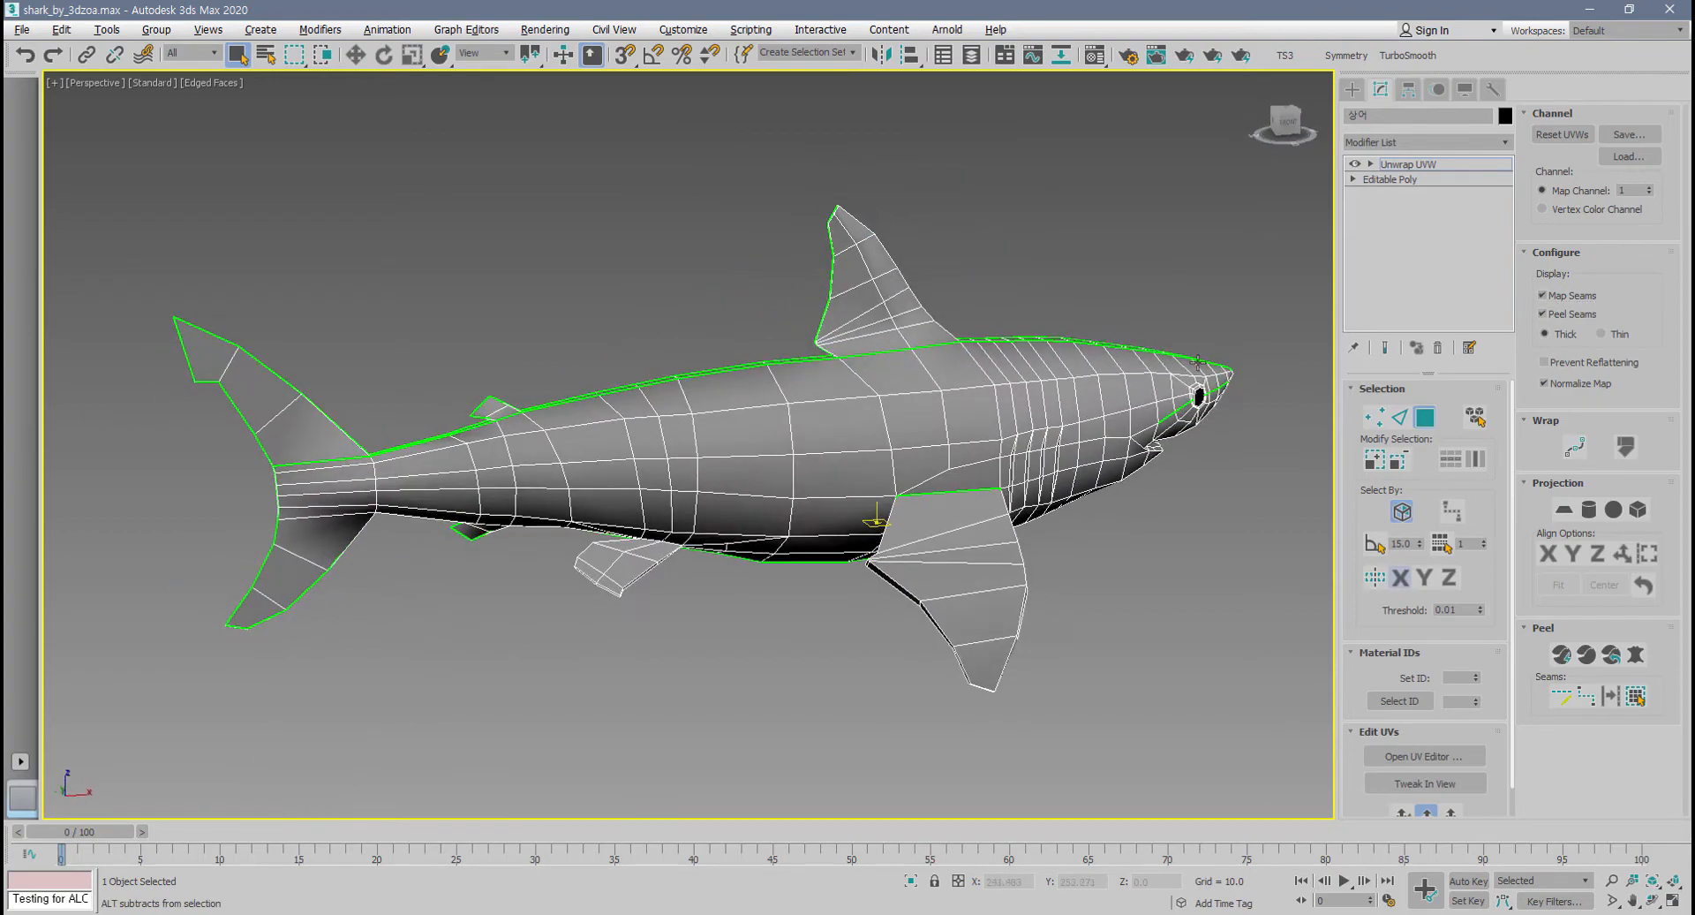
pyautogui.click(1551, 298)
pyautogui.keyDown('alt'); pyautogui.moveTo(1245, 484); pyautogui.dragTo(1198, 512, button='middle'); pyautogui.keyUp('alt')
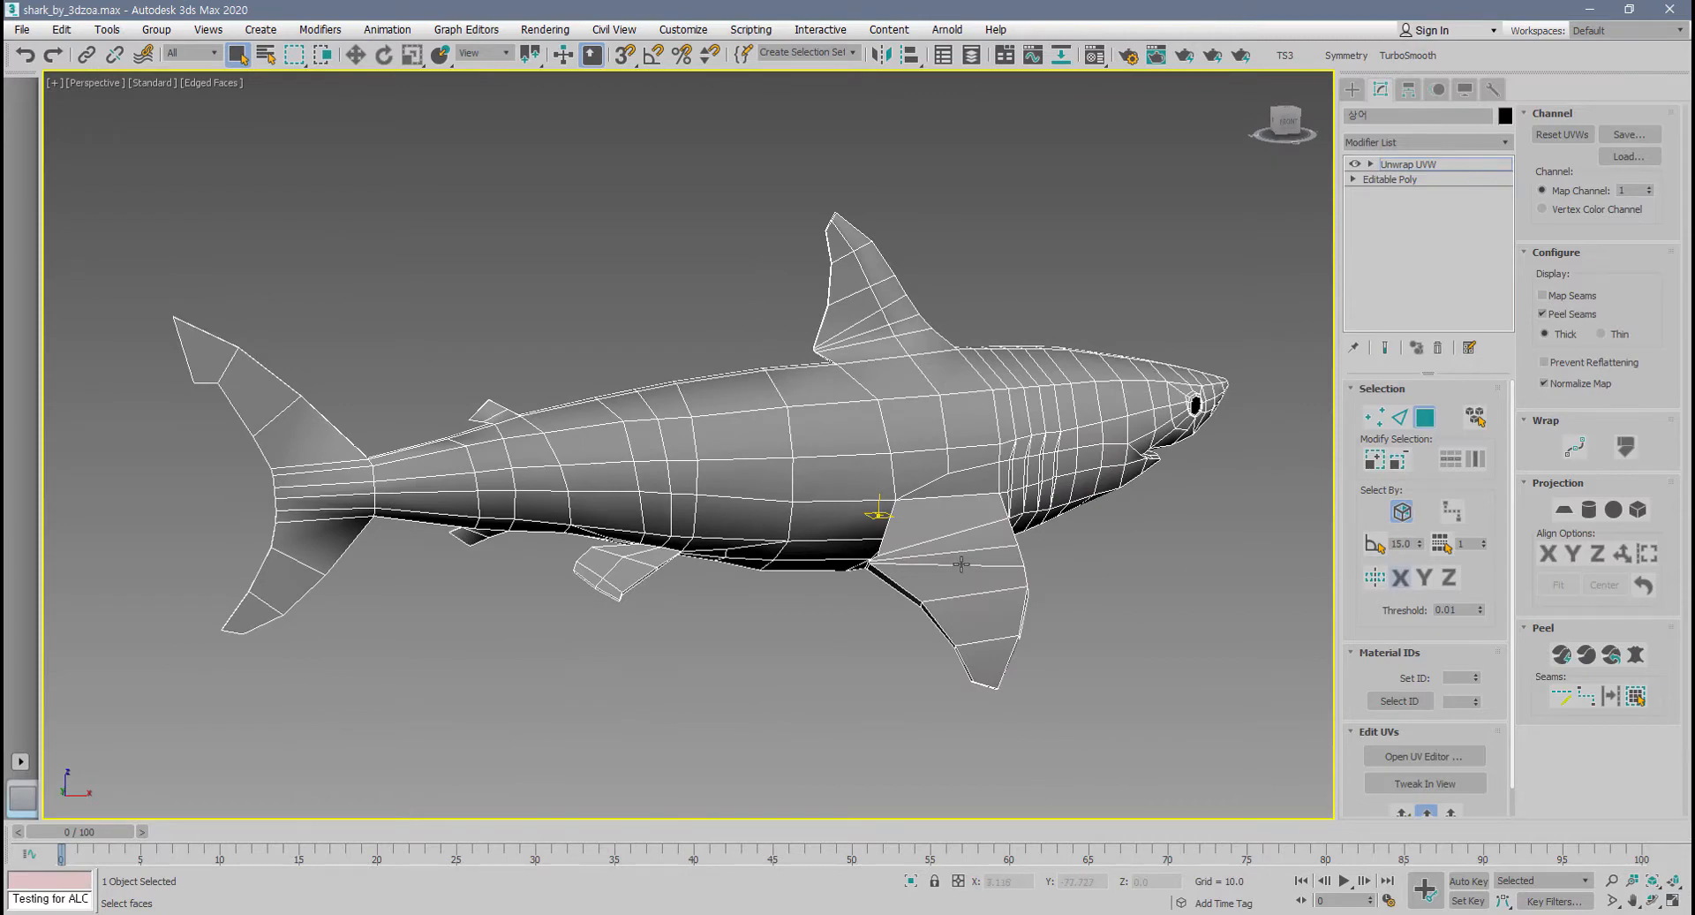
pyautogui.keyDown('alt'); pyautogui.moveTo(962, 562); pyautogui.dragTo(912, 584, button='middle'); pyautogui.keyUp('alt')
pyautogui.scroll(3, 912, 585)
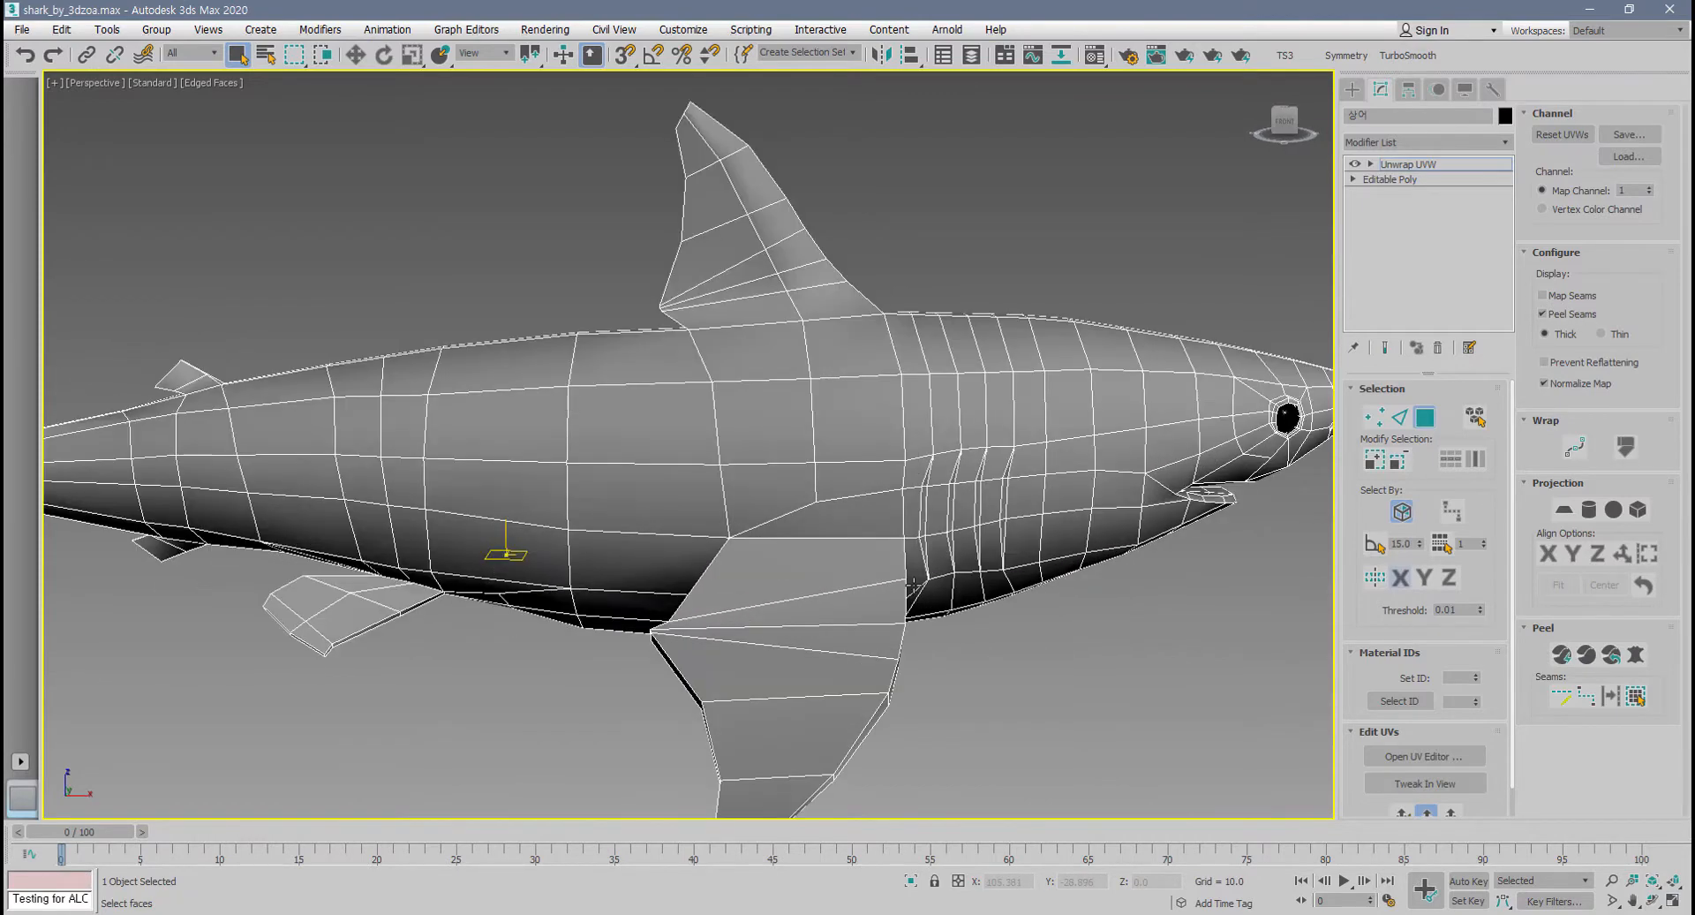
pyautogui.scroll(-6, 895, 587)
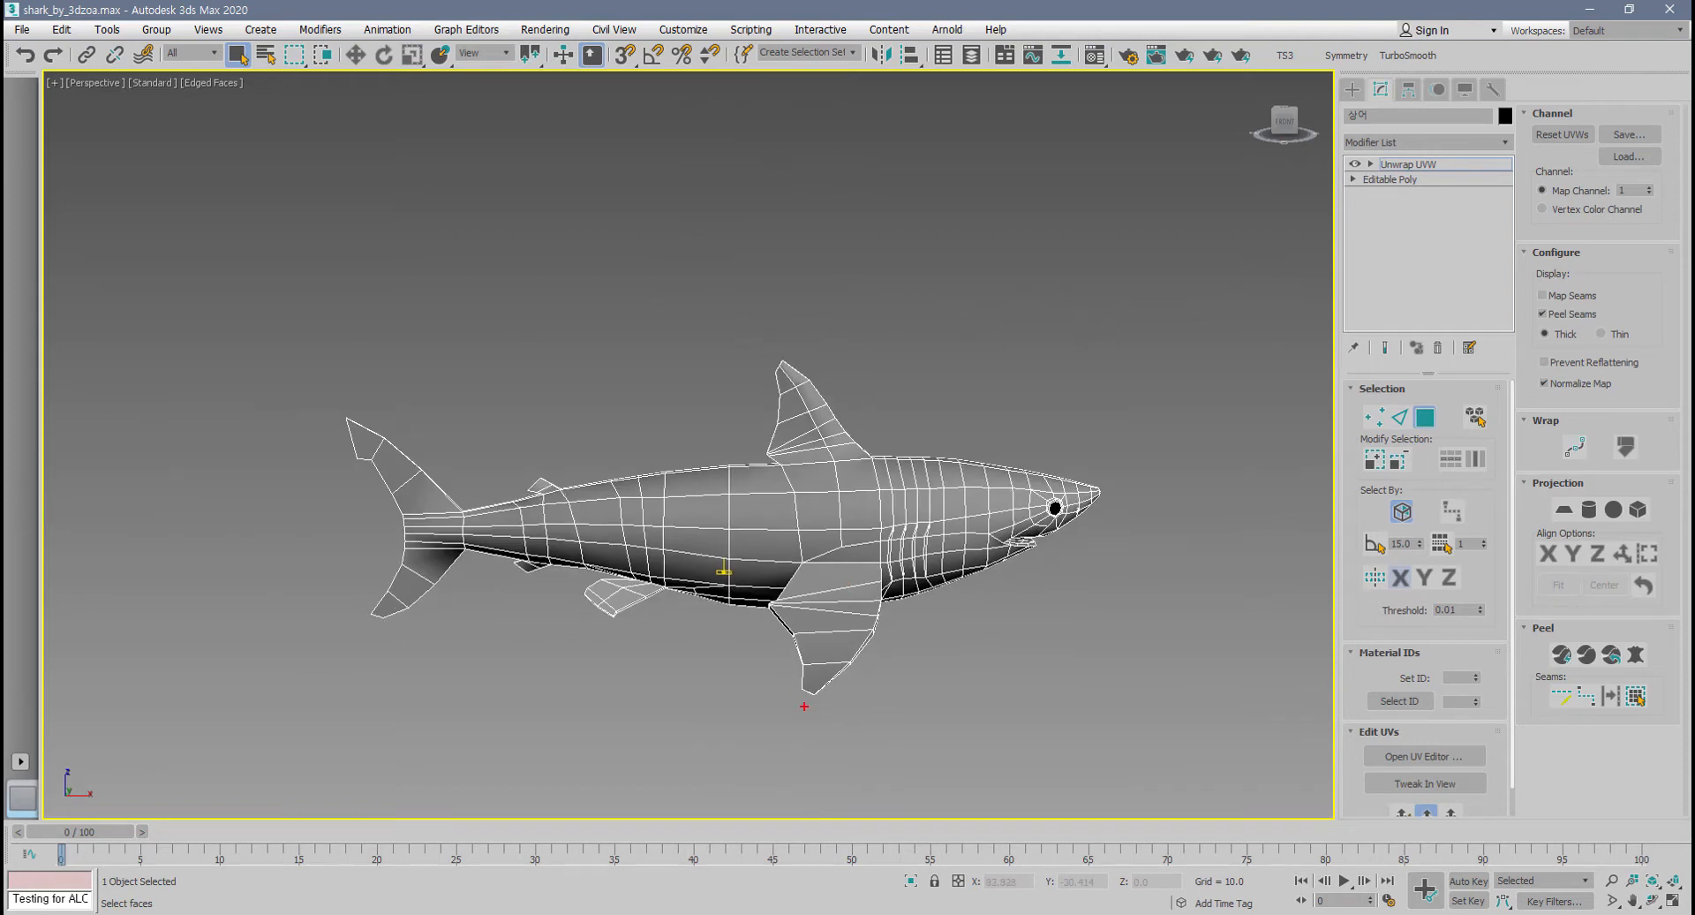
pyautogui.moveTo(781, 707)
pyautogui.mouseDown()
pyautogui.moveTo(760, 623)
pyautogui.moveTo(835, 553)
pyautogui.moveTo(905, 597)
pyautogui.moveTo(797, 688)
pyautogui.mouseUp()
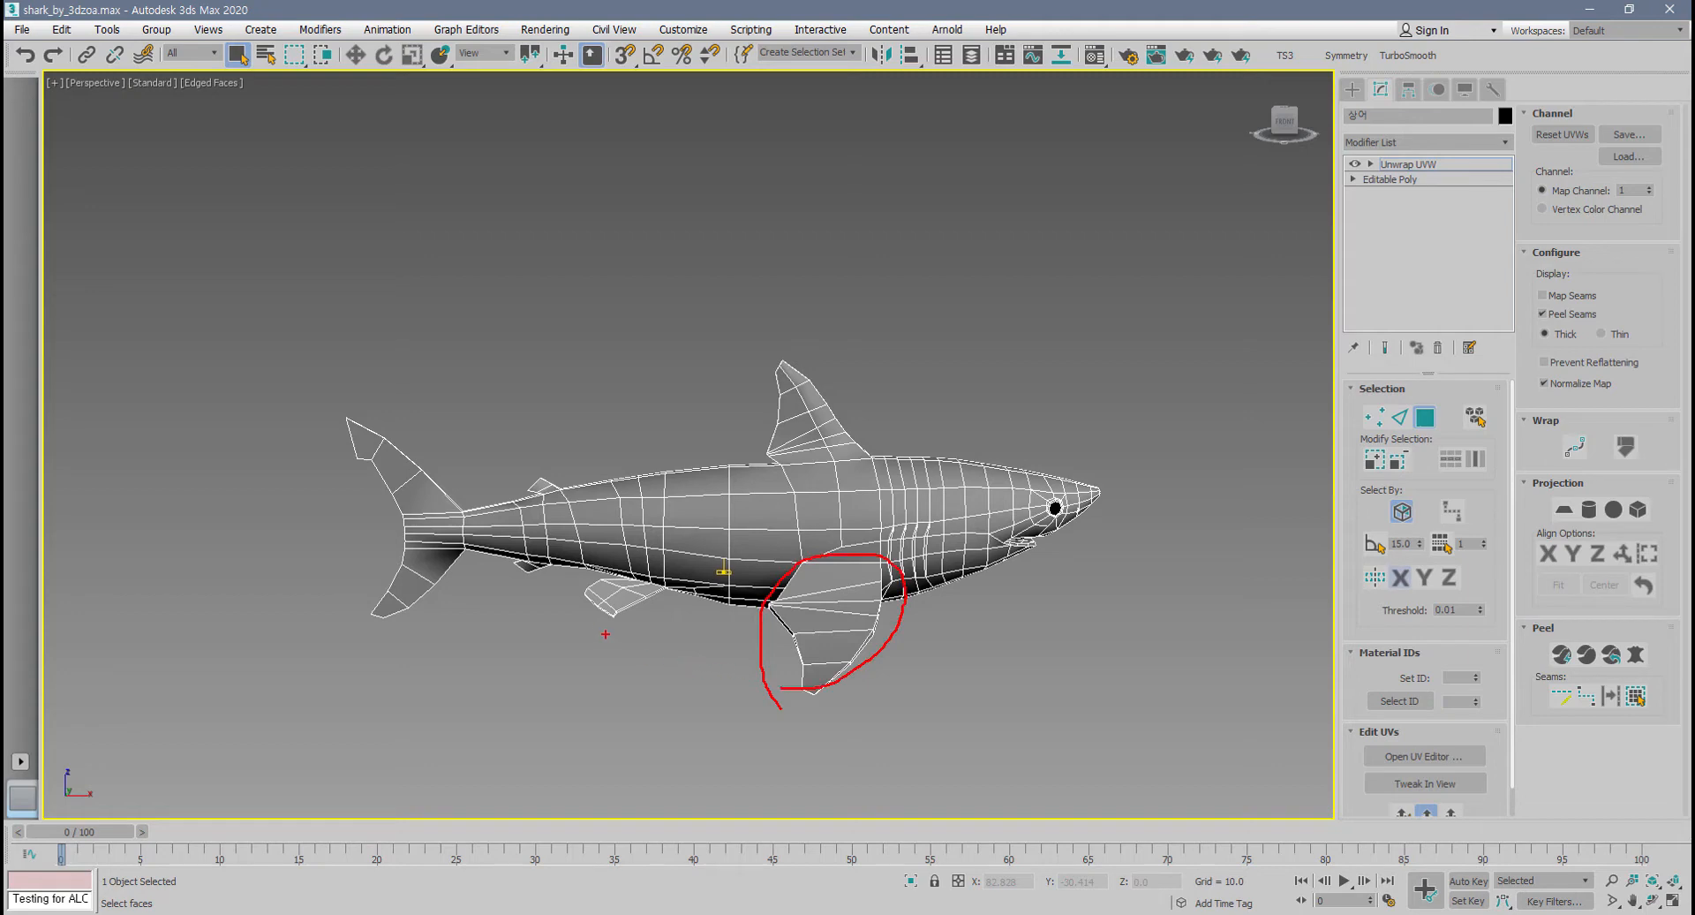
pyautogui.moveTo(583, 618)
pyautogui.mouseDown()
pyautogui.moveTo(607, 567)
pyautogui.moveTo(620, 623)
pyautogui.mouseUp()
pyautogui.moveTo(1015, 557)
pyautogui.mouseDown()
pyautogui.moveTo(1033, 529)
pyautogui.moveTo(1003, 561)
pyautogui.mouseUp()
pyautogui.moveTo(645, 623); pyautogui.dragTo(615, 711)
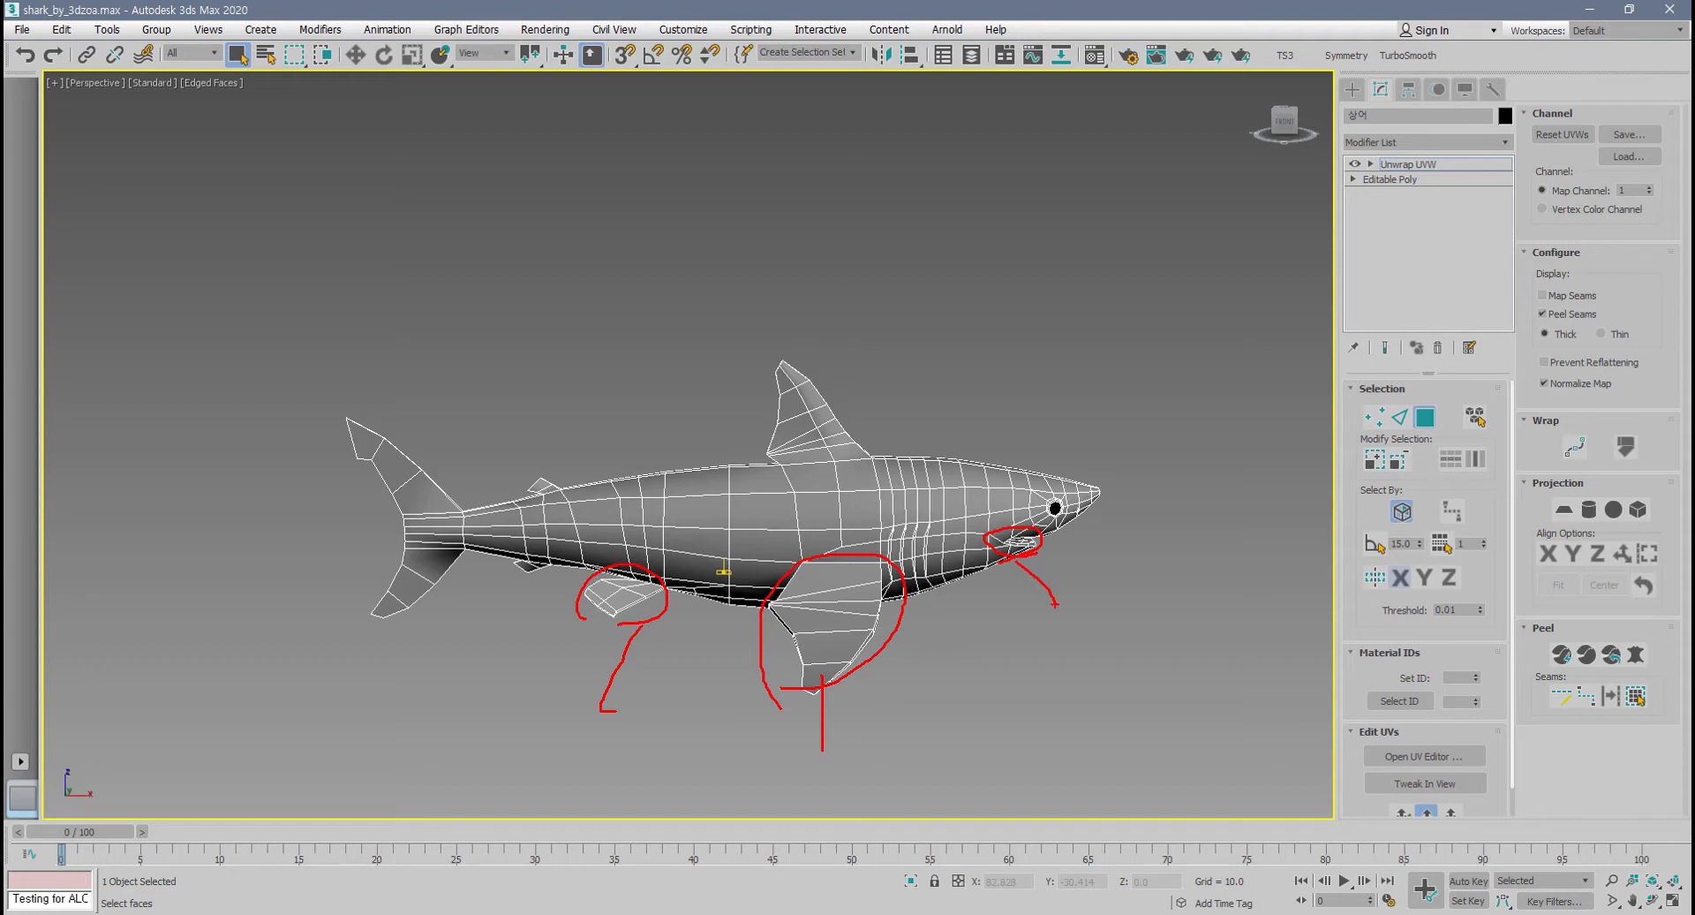
pyautogui.press('Escape')
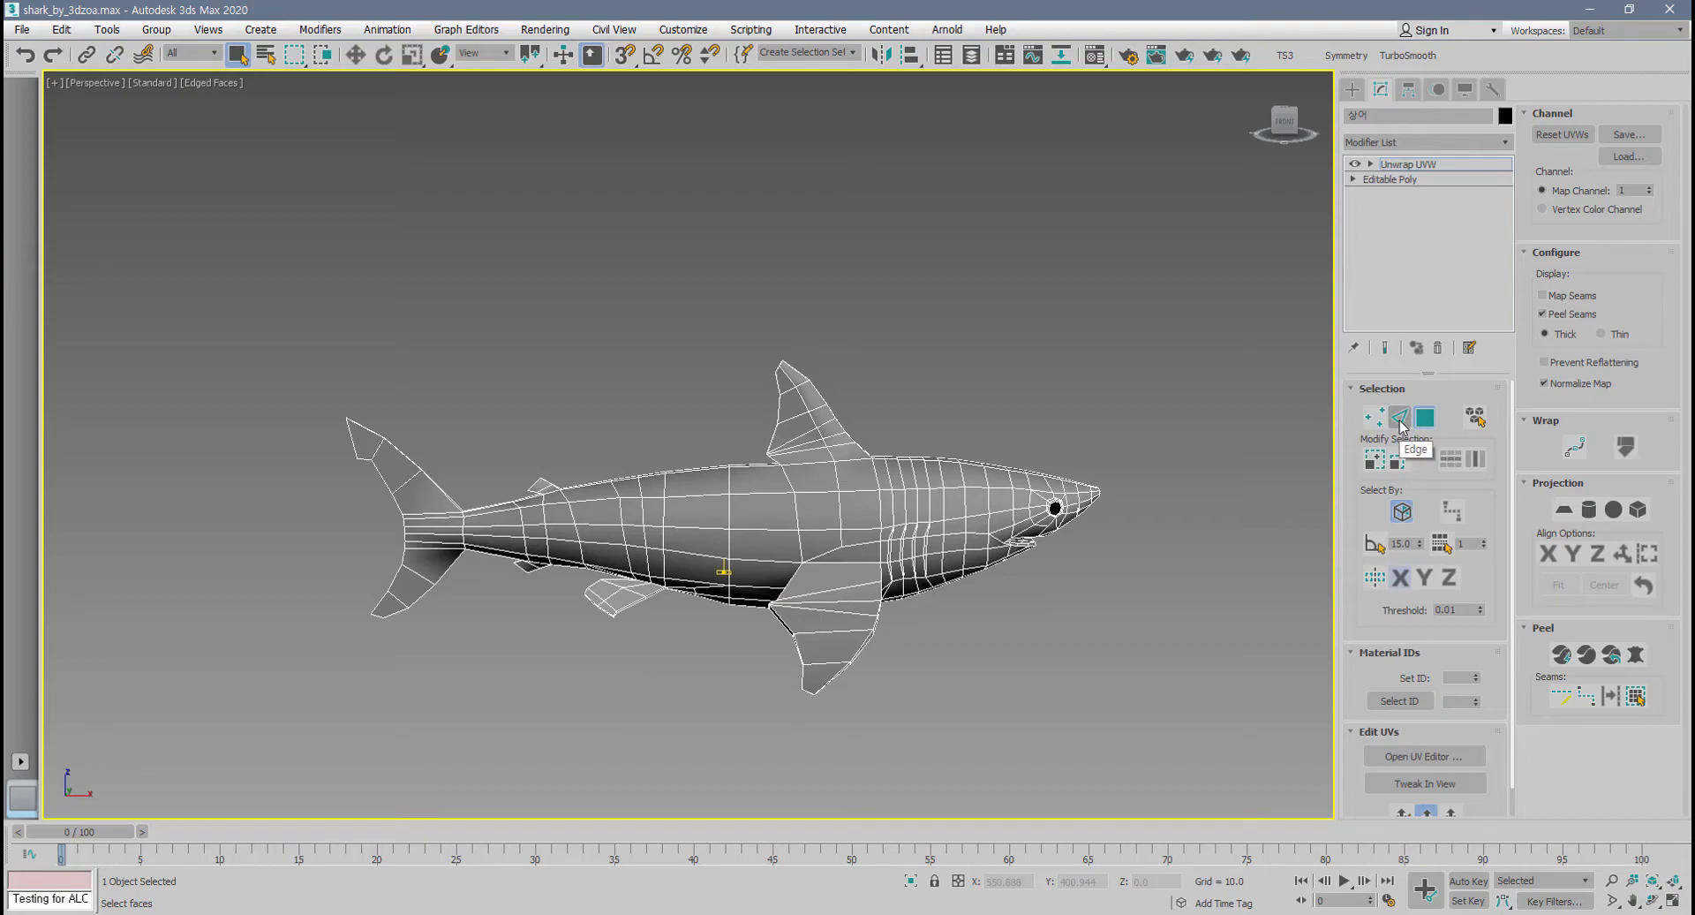
# - Select the edges where the pectoral fin joins the body and convert the edge selection to seams
pyautogui.click(1402, 423)
pyautogui.scroll(8, 865, 596)
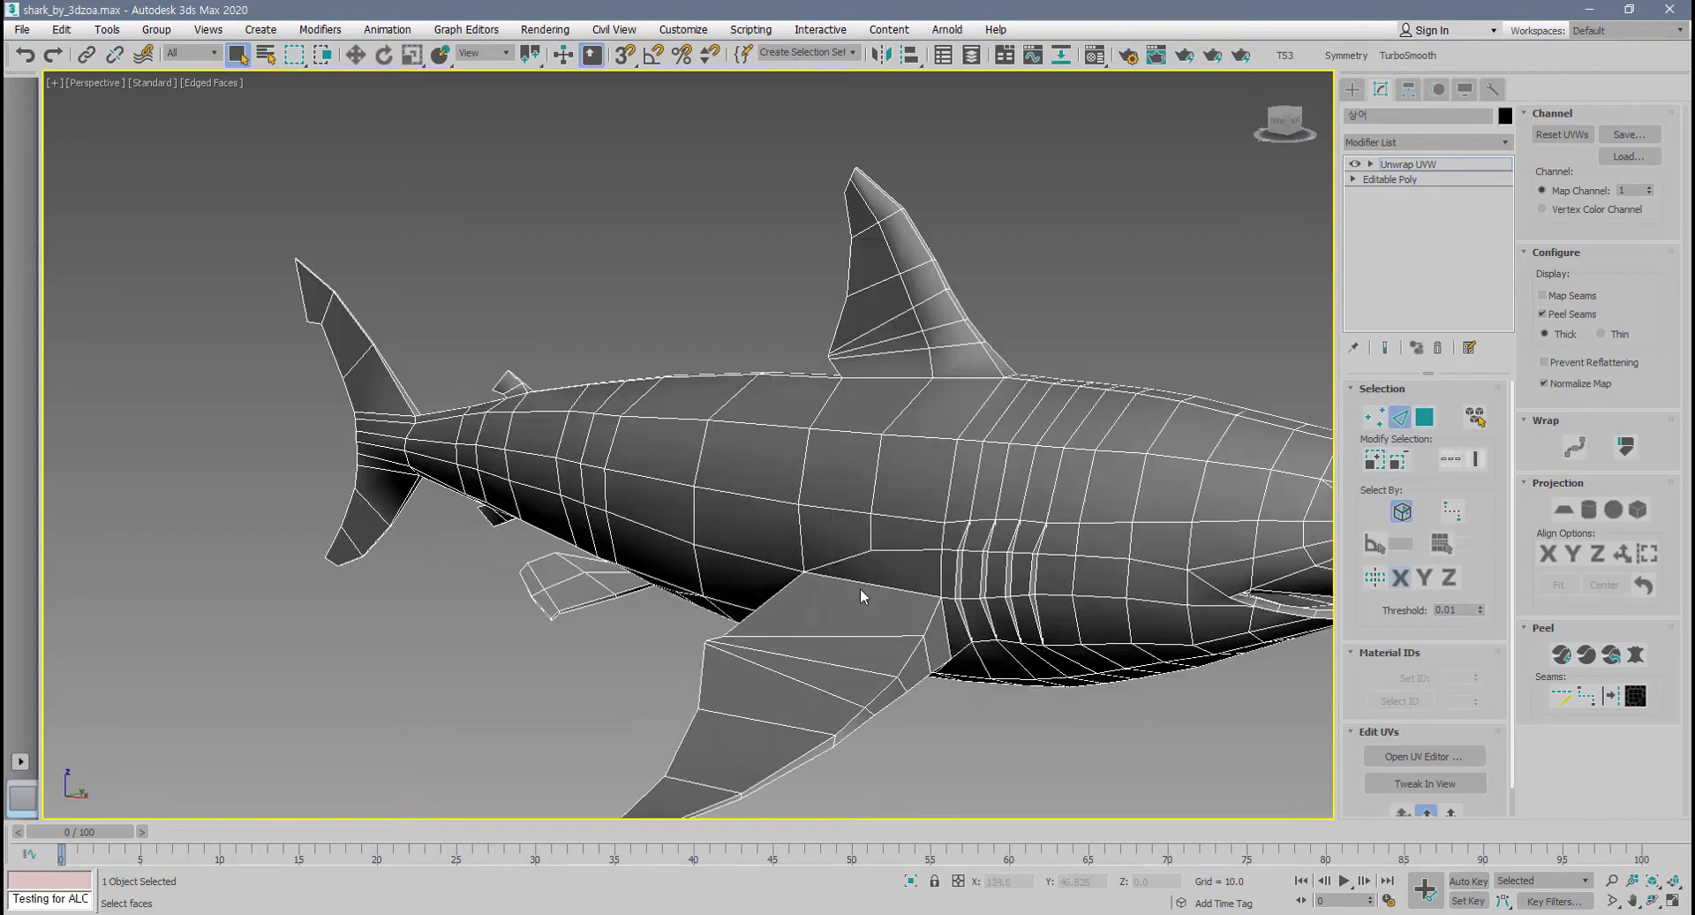
pyautogui.click(934, 593)
pyautogui.keyDown('alt'); pyautogui.moveTo(934, 592); pyautogui.dragTo(1047, 614, button='middle'); pyautogui.keyUp('alt')
pyautogui.keyDown('ctrl'); pyautogui.click(900, 569); pyautogui.keyUp('ctrl')
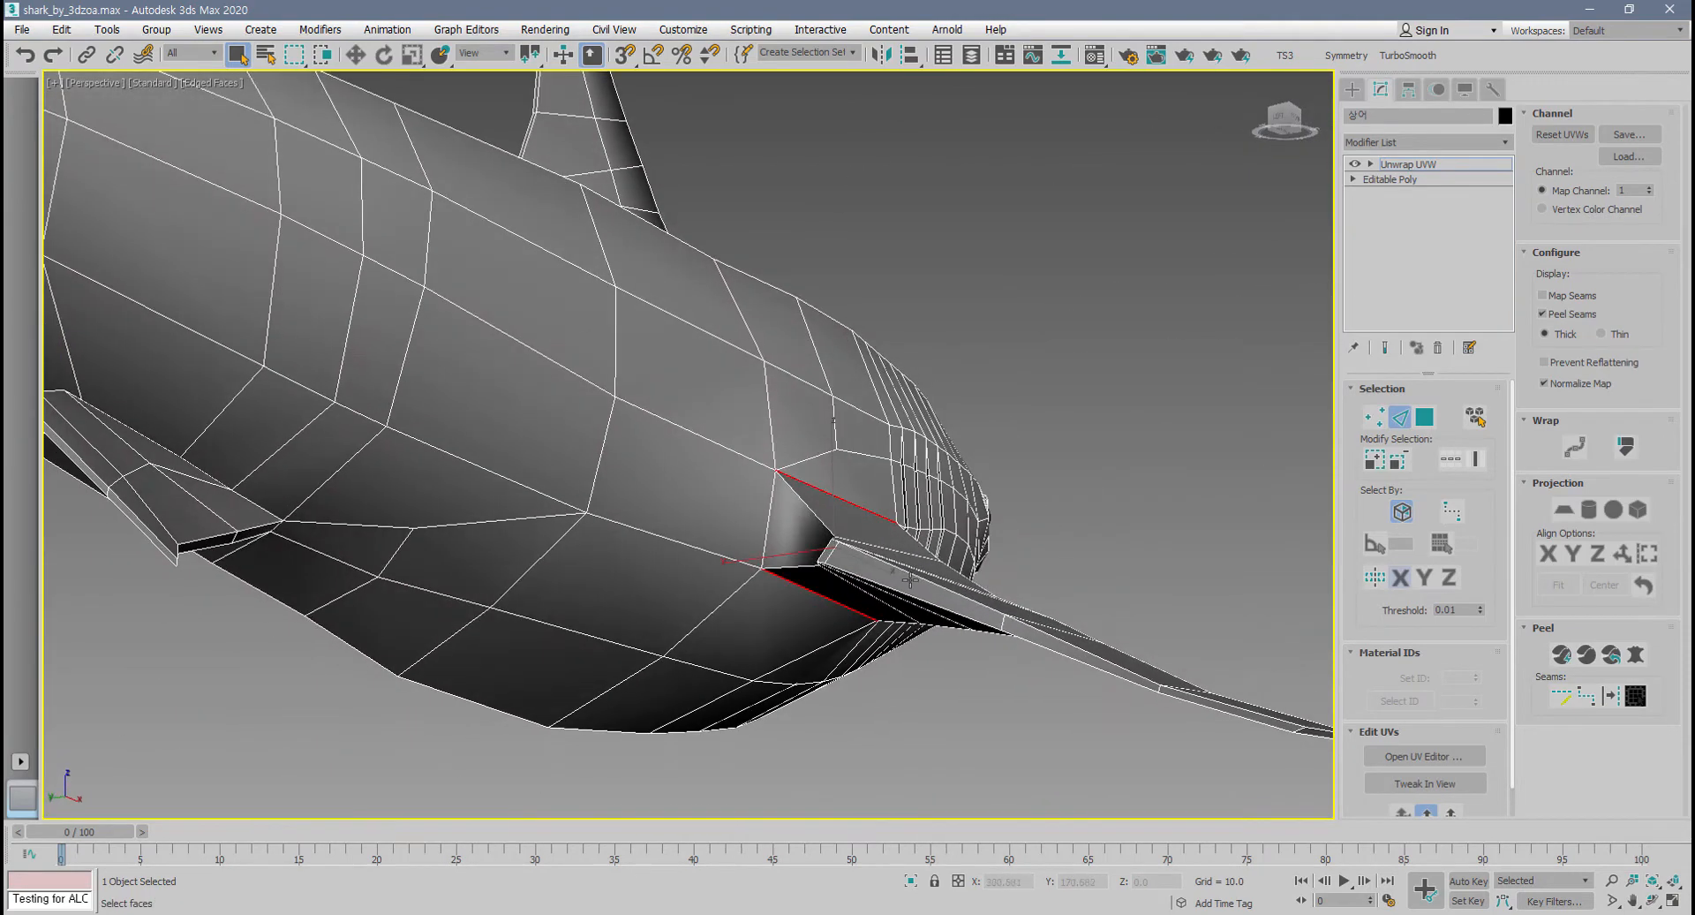
pyautogui.keyDown('ctrl'); pyautogui.click(774, 527); pyautogui.keyUp('ctrl')
pyautogui.keyDown('alt'); pyautogui.moveTo(774, 527); pyautogui.dragTo(793, 470, button='middle'); pyautogui.keyUp('alt')
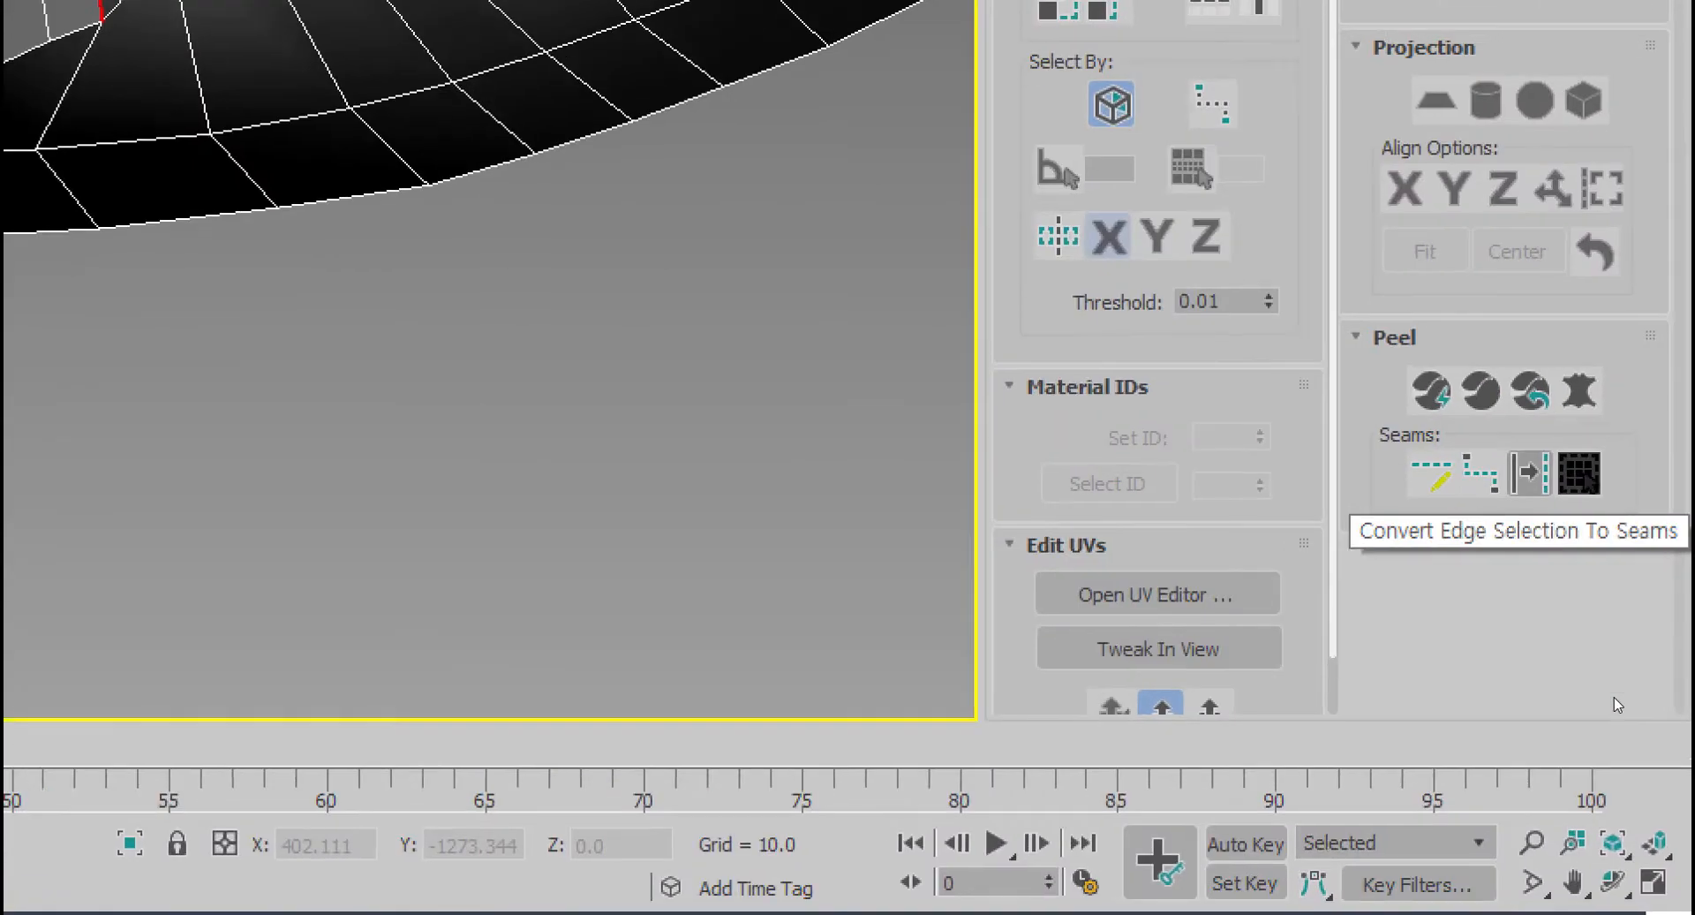
pyautogui.click(1612, 697)
pyautogui.moveTo(1348, 573); pyautogui.dragTo(1691, 566)
pyautogui.moveTo(1556, 530)
pyautogui.mouseDown()
pyautogui.moveTo(1504, 486)
pyautogui.moveTo(1564, 439)
pyautogui.moveTo(1527, 508)
pyautogui.mouseUp()
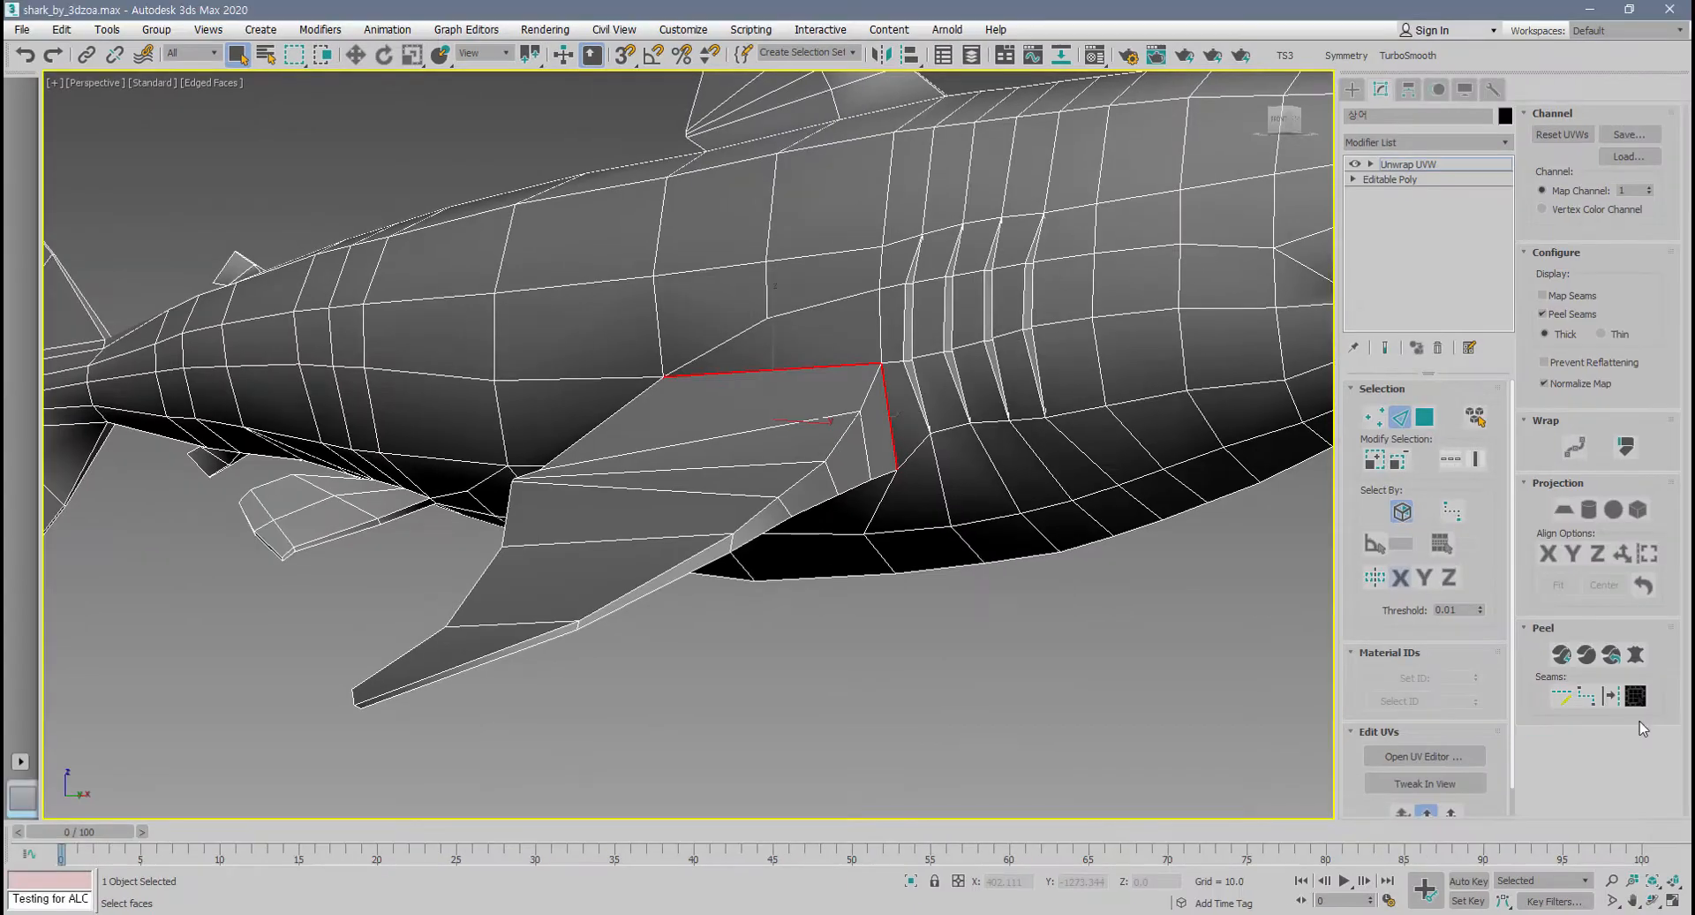
pyautogui.click(1532, 473)
pyautogui.moveTo(795, 528)
pyautogui.keyDown('alt'); pyautogui.mouseDown(button='middle')
pyautogui.moveTo(793, 495)
pyautogui.moveTo(792, 533)
pyautogui.mouseUp(button='middle'); pyautogui.keyUp('alt')
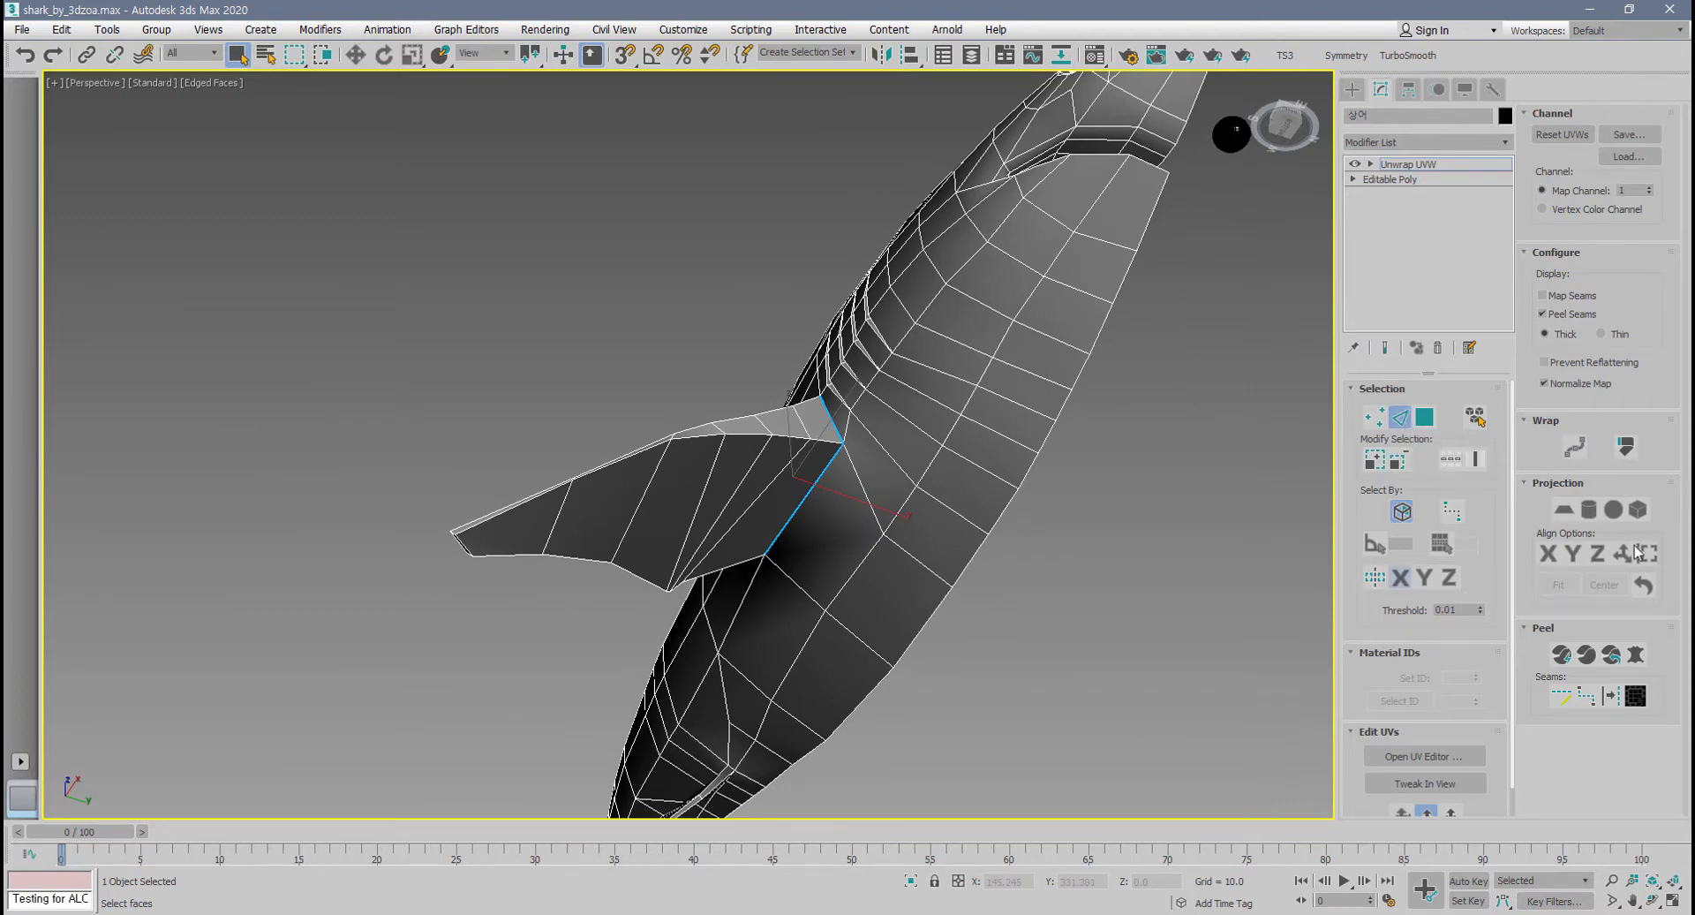
# - Trace a point-to-point seam around the pectoral fin's lower outline, from the front of its base around the tip to the rear
pyautogui.click(1587, 697)
pyautogui.scroll(3, 845, 450)
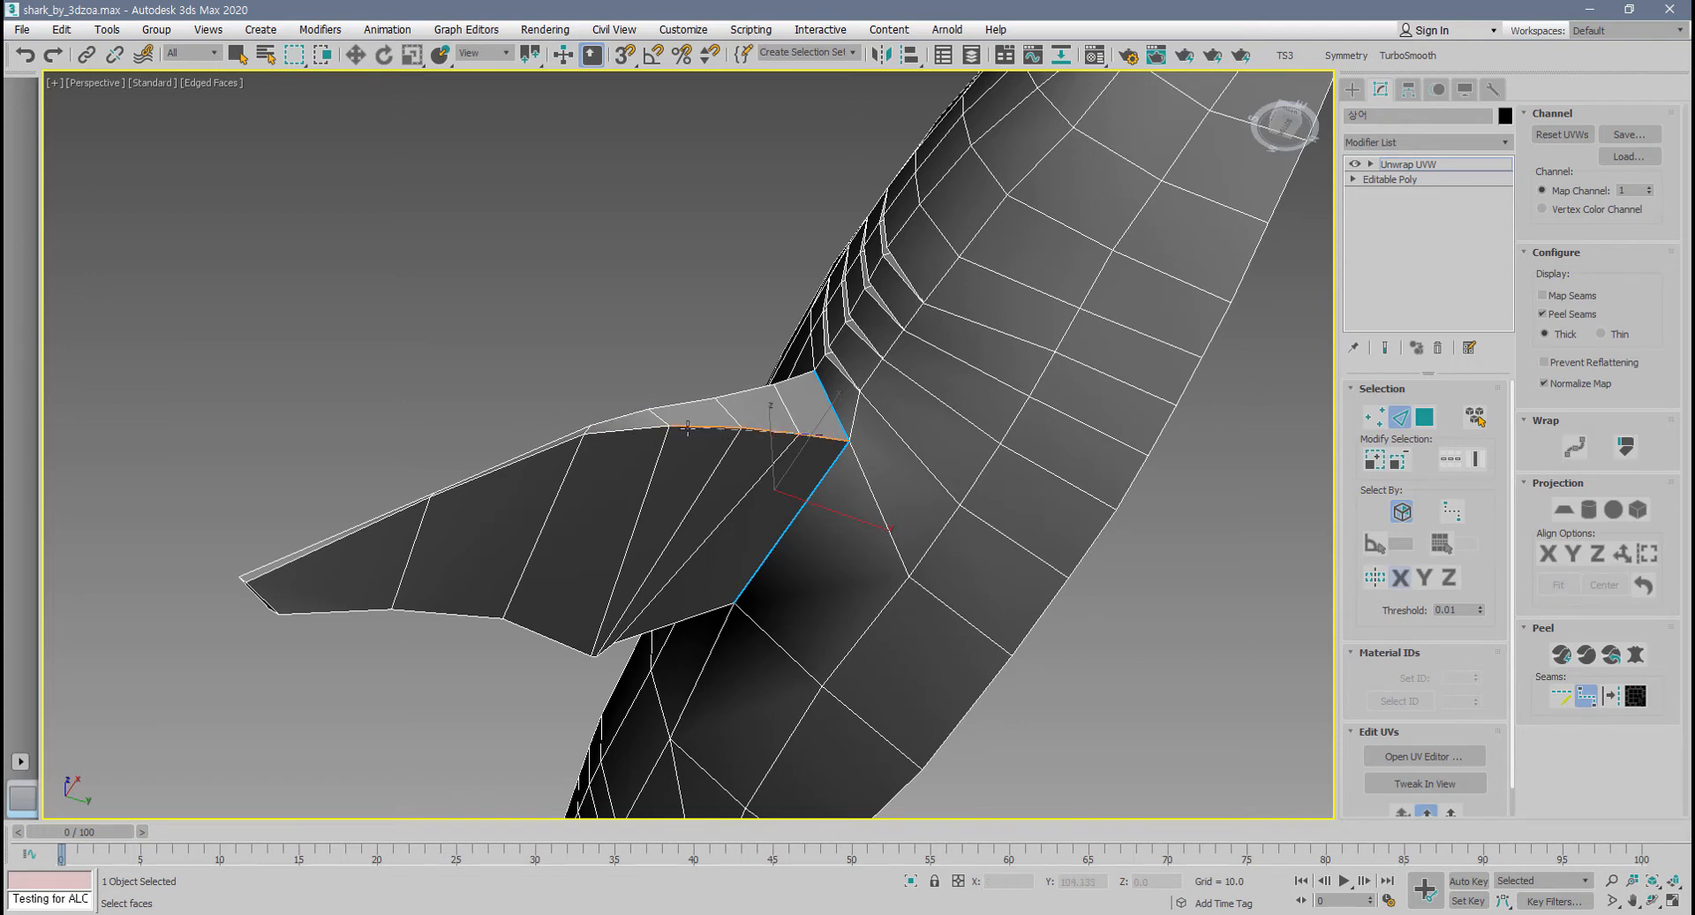
pyautogui.click(587, 431)
pyautogui.scroll(10, 294, 629)
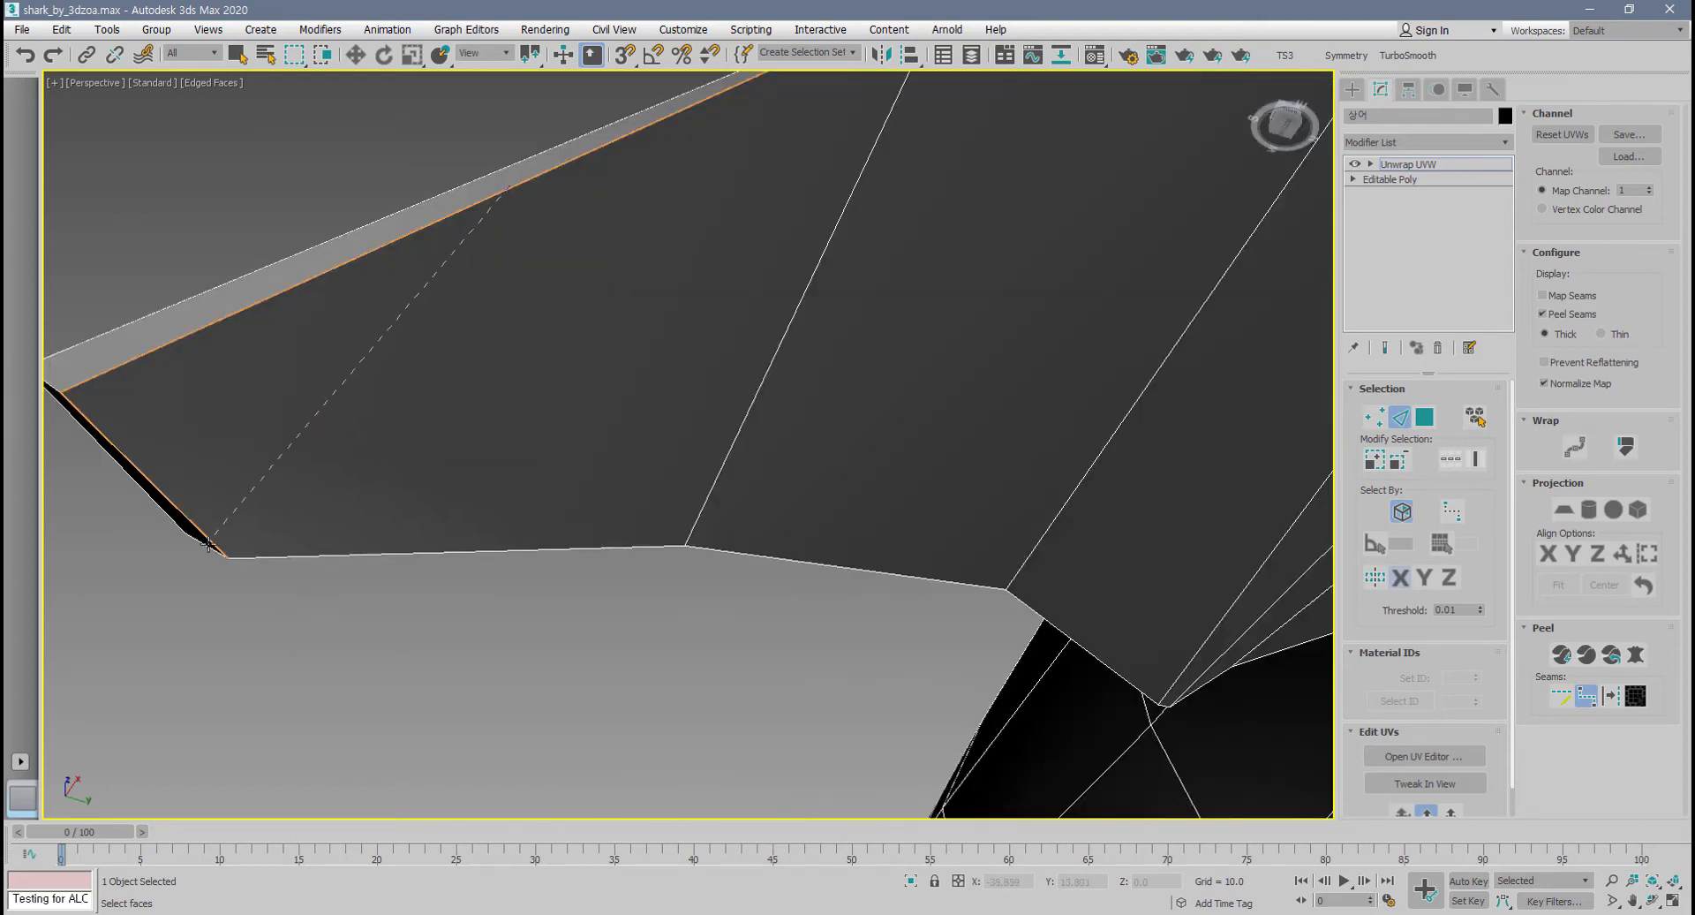
pyautogui.scroll(-8, 791, 559)
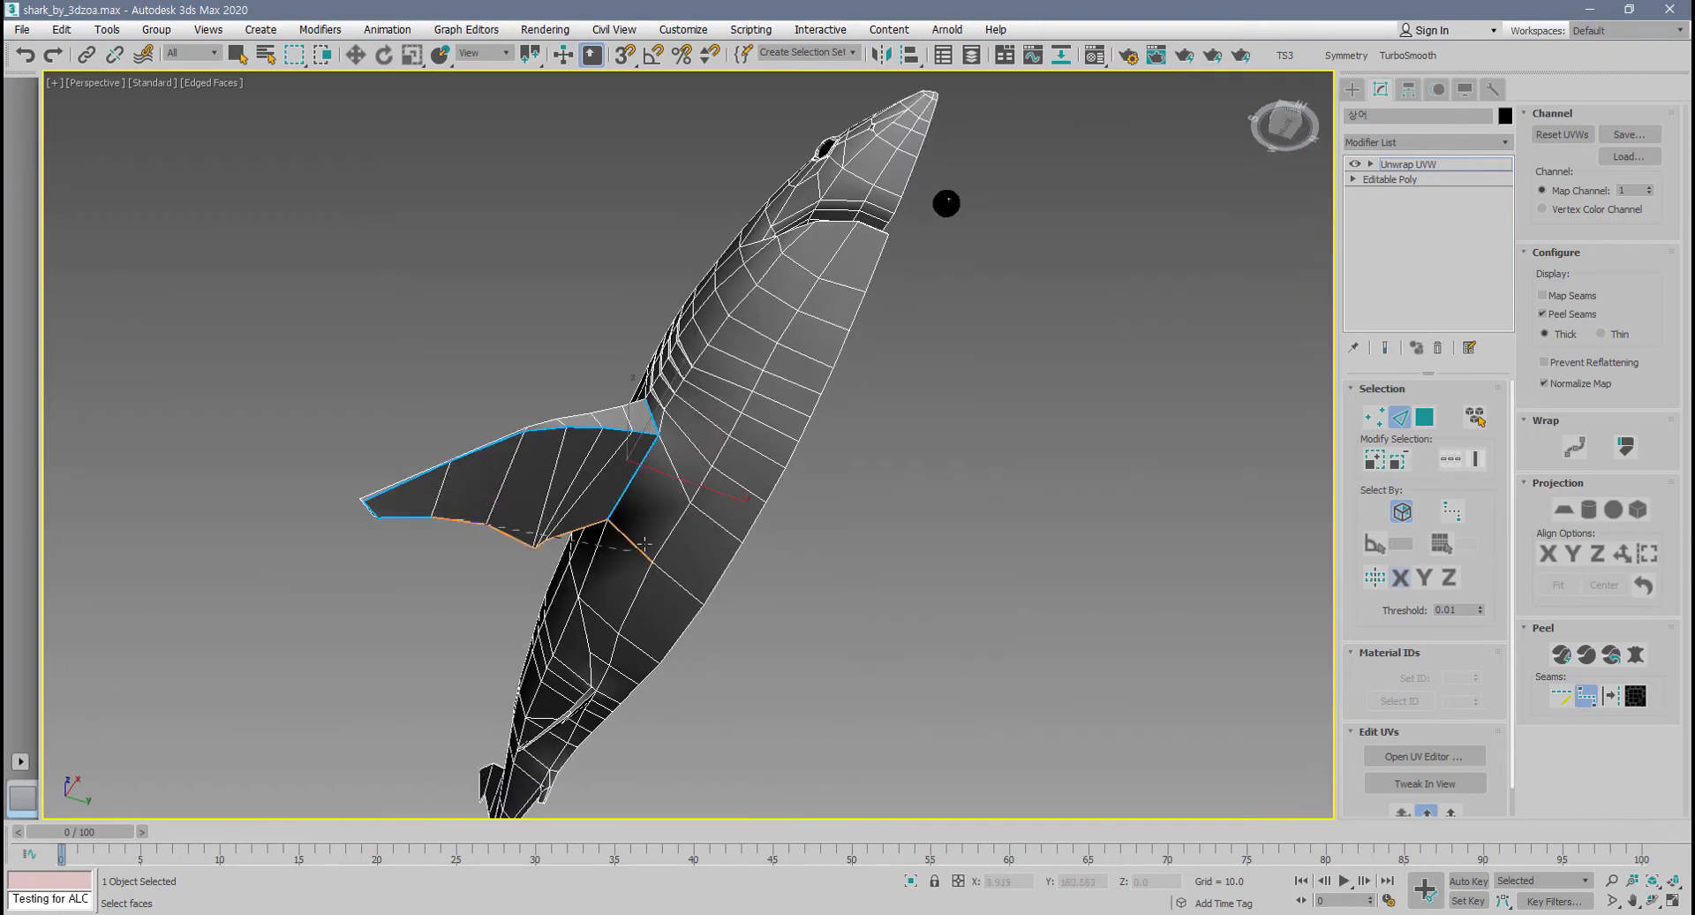
pyautogui.scroll(5, 554, 522)
pyautogui.click(554, 523)
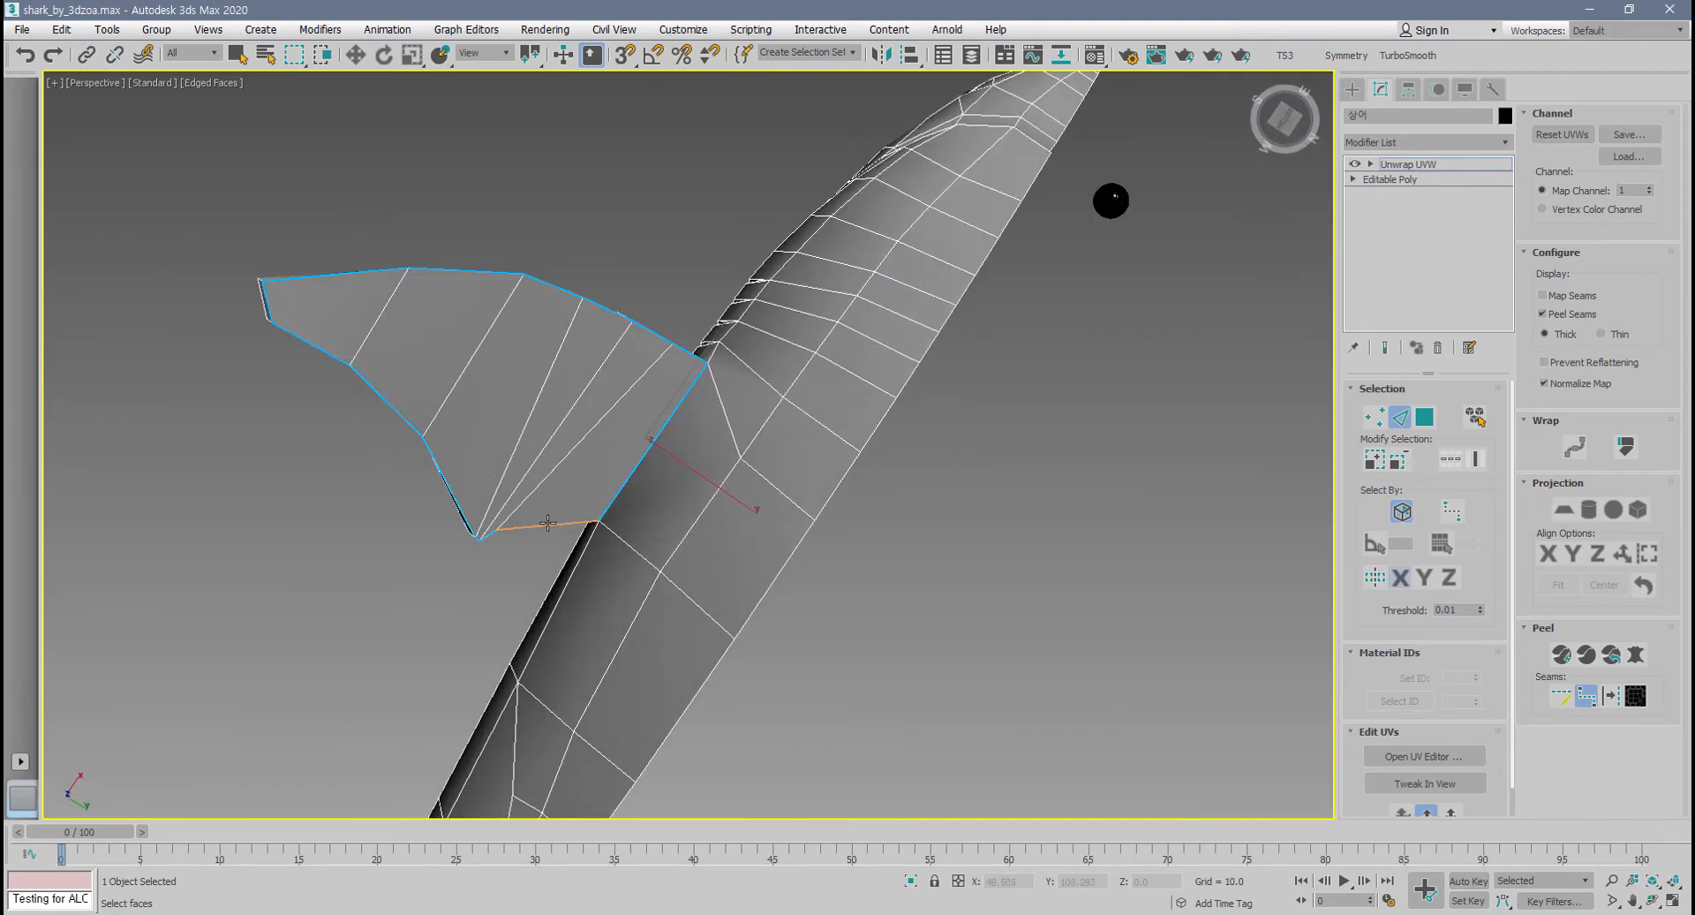
pyautogui.rightClick(535, 522)
# - Examine the closed seam around the pectoral fin's underside and rear base from below
pyautogui.keyDown('alt'); pyautogui.moveTo(533, 523); pyautogui.dragTo(611, 600, button='middle'); pyautogui.keyUp('alt')
pyautogui.scroll(4, 590, 387)
pyautogui.scroll(2, 589, 385)
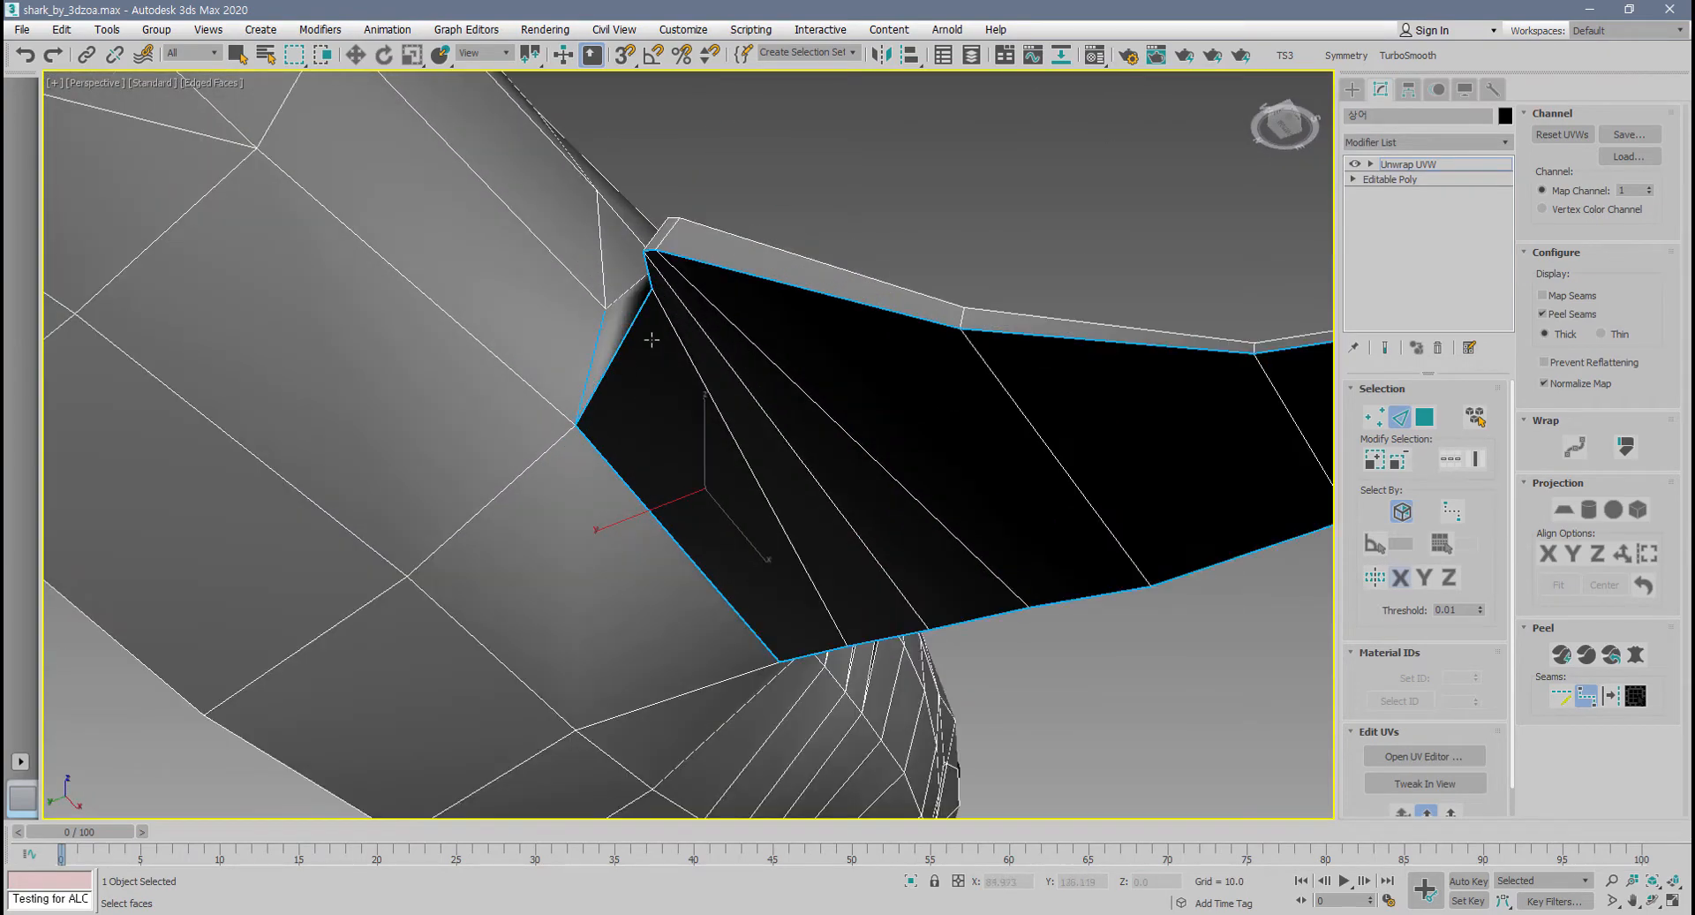
pyautogui.moveTo(765, 356); pyautogui.dragTo(722, 365, button='middle')
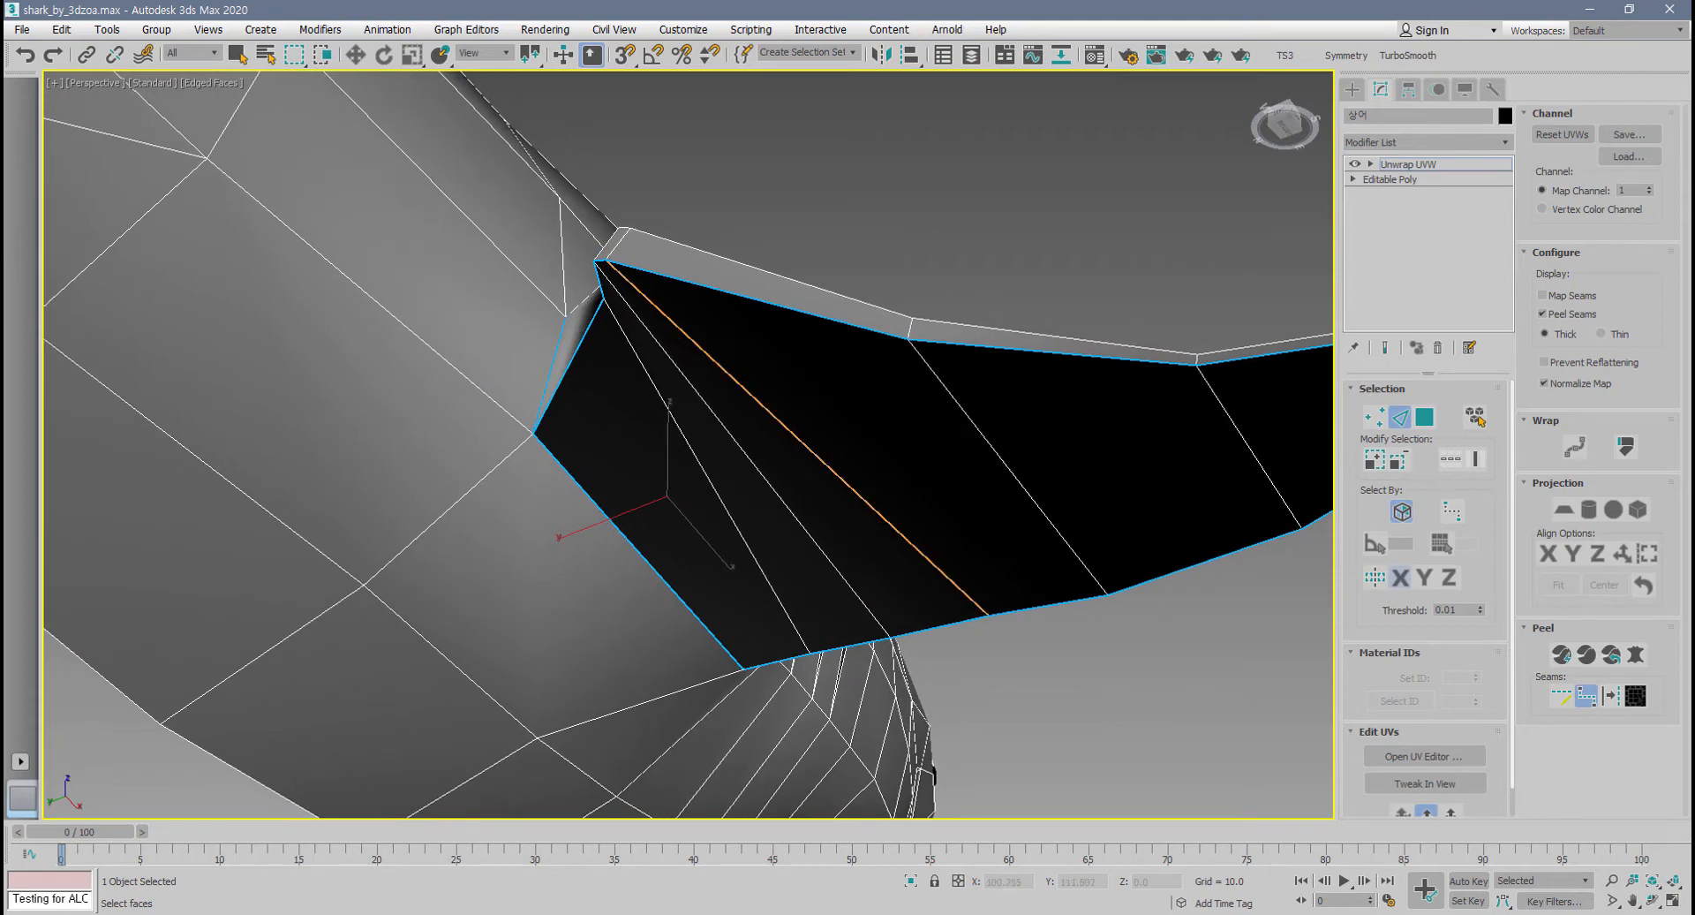
pyautogui.moveTo(830, 390); pyautogui.dragTo(828, 416)
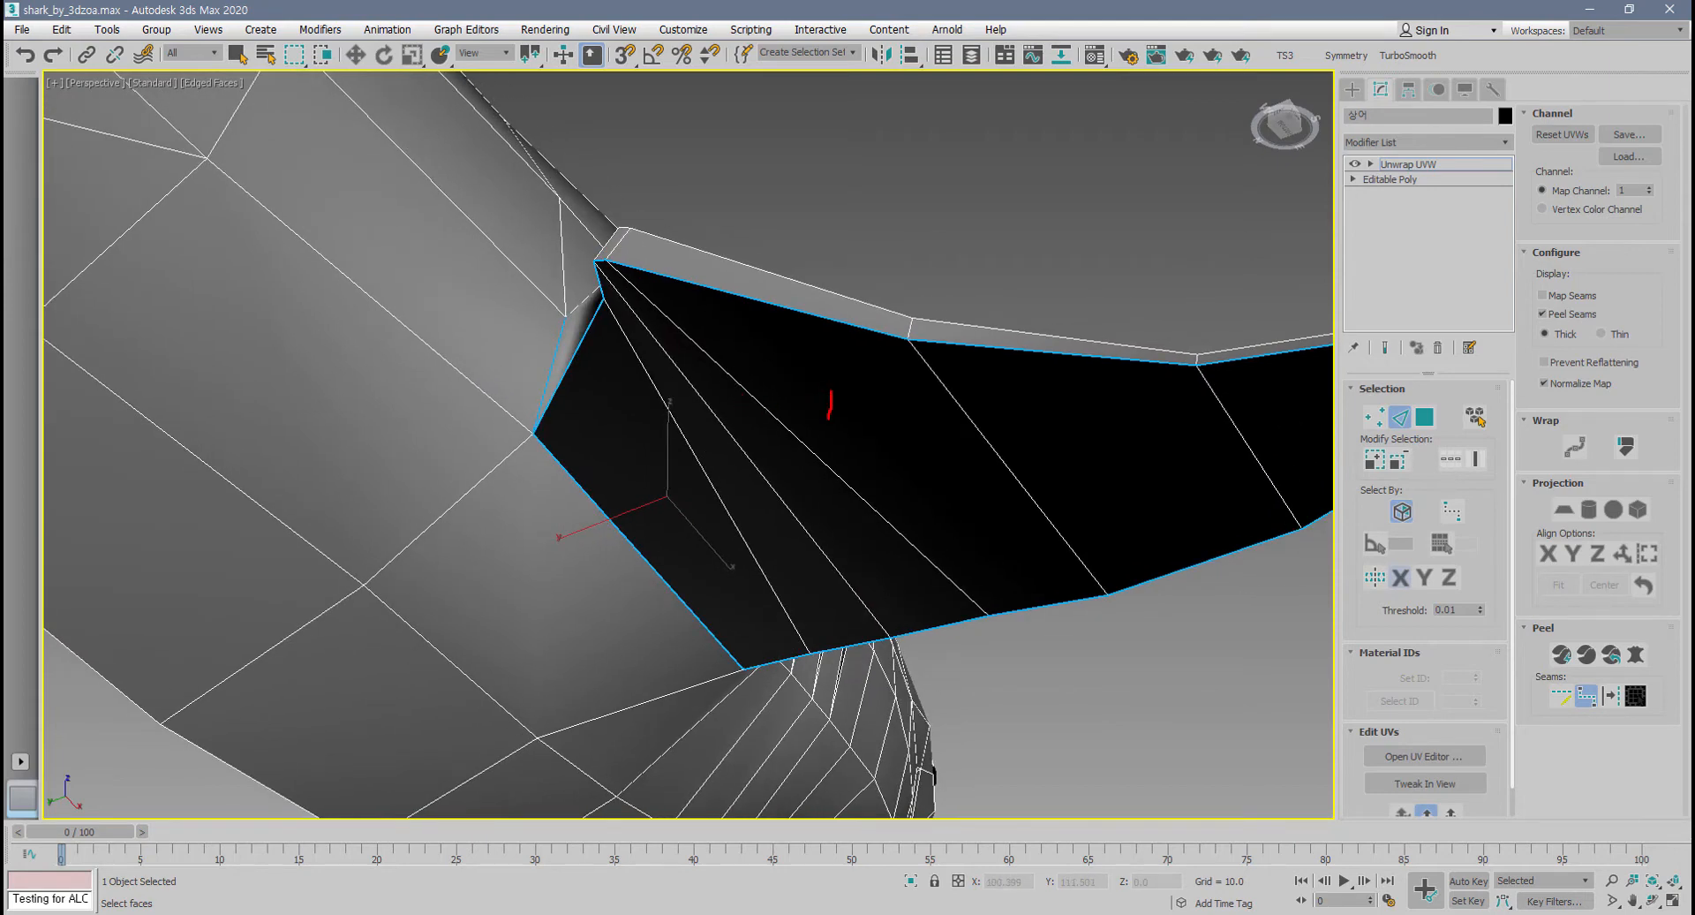
pyautogui.moveTo(858, 306); pyautogui.dragTo(880, 261)
pyautogui.press('Escape')
pyautogui.scroll(-6, 682, 486)
pyautogui.moveTo(682, 486)
pyautogui.keyDown('alt'); pyautogui.mouseDown(button='middle')
pyautogui.moveTo(565, 491)
pyautogui.moveTo(697, 478)
pyautogui.mouseUp(button='middle'); pyautogui.keyUp('alt')
pyautogui.scroll(3, 698, 480)
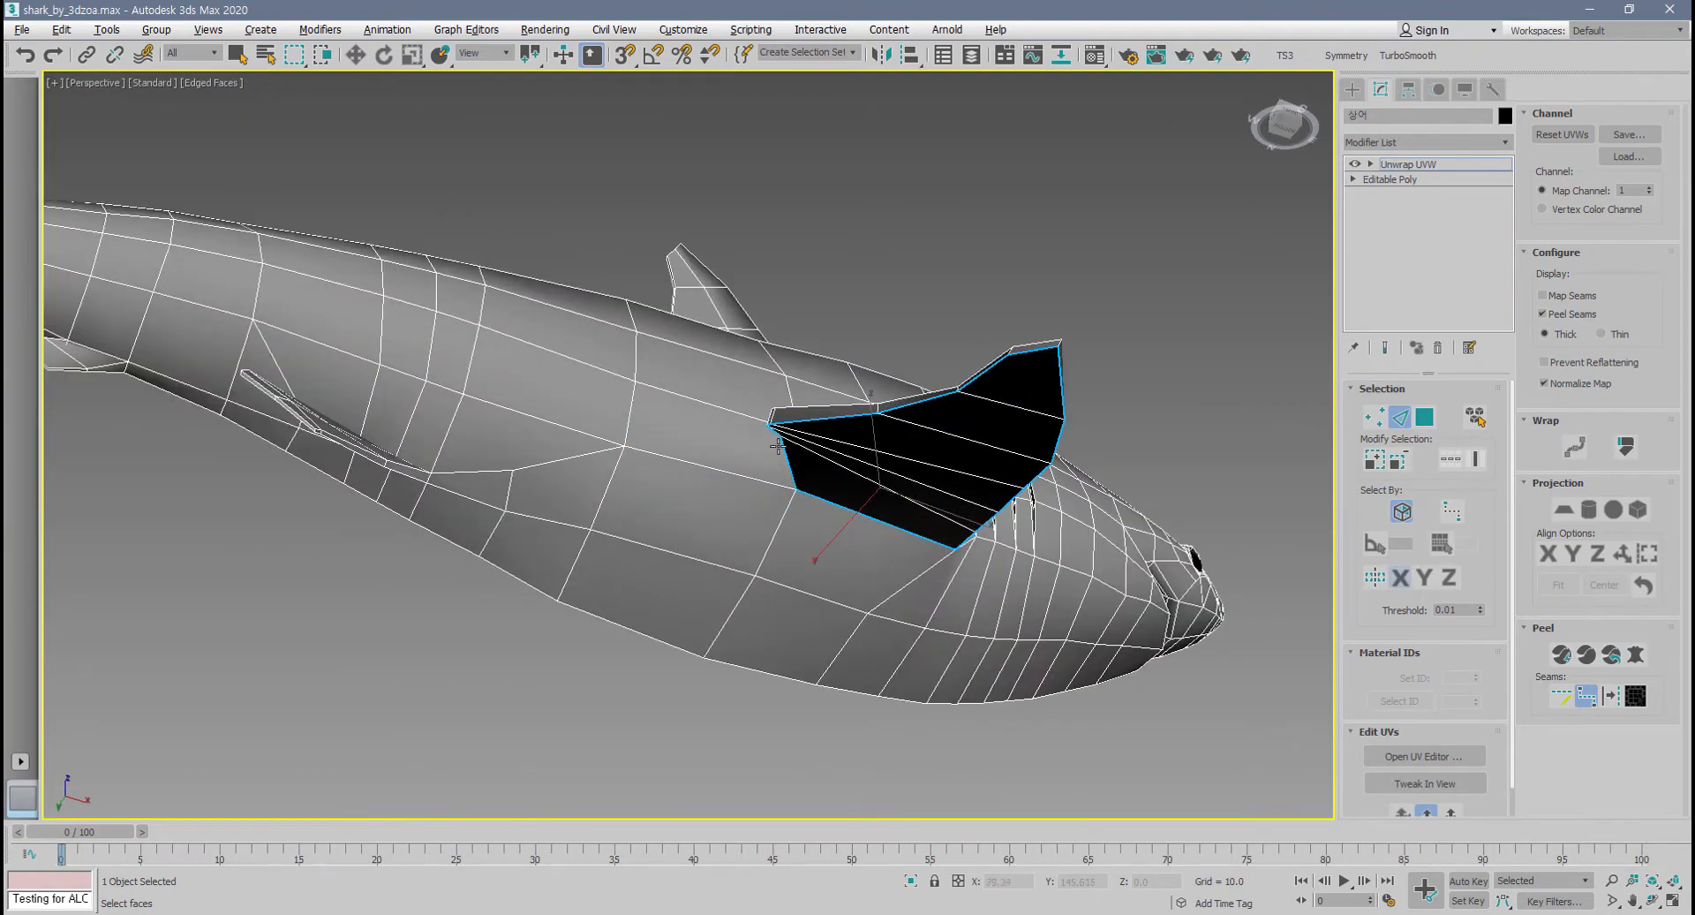
# - Mark the pelvic fin's front base edge and its lower leading edges as seams using Edit Seams
pyautogui.moveTo(1017, 374)
pyautogui.keyDown('alt'); pyautogui.mouseDown(button='middle')
pyautogui.moveTo(897, 491)
pyautogui.moveTo(836, 459)
pyautogui.moveTo(863, 389)
pyautogui.moveTo(671, 554)
pyautogui.moveTo(817, 487)
pyautogui.mouseUp(button='middle'); pyautogui.keyUp('alt')
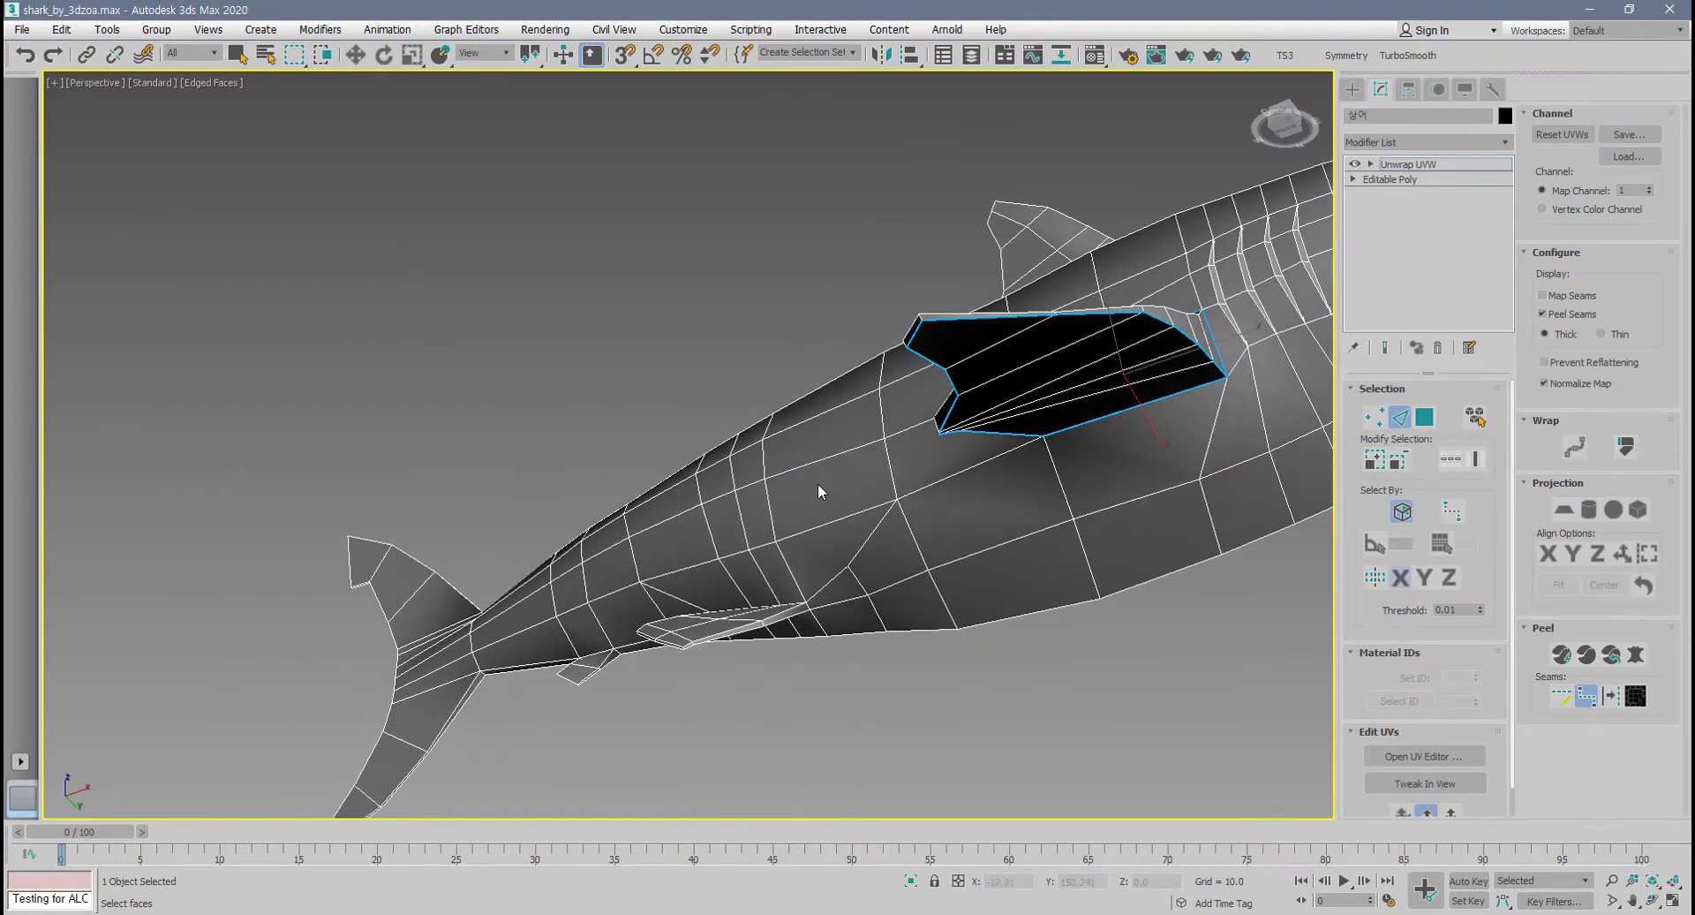
pyautogui.scroll(3, 818, 487)
pyautogui.moveTo(729, 546); pyautogui.dragTo(783, 502, button='middle')
pyautogui.scroll(3, 786, 513)
pyautogui.moveTo(805, 649); pyautogui.dragTo(820, 496, button='middle')
pyautogui.keyDown('alt'); pyautogui.moveTo(844, 556); pyautogui.dragTo(820, 483, button='middle'); pyautogui.keyUp('alt')
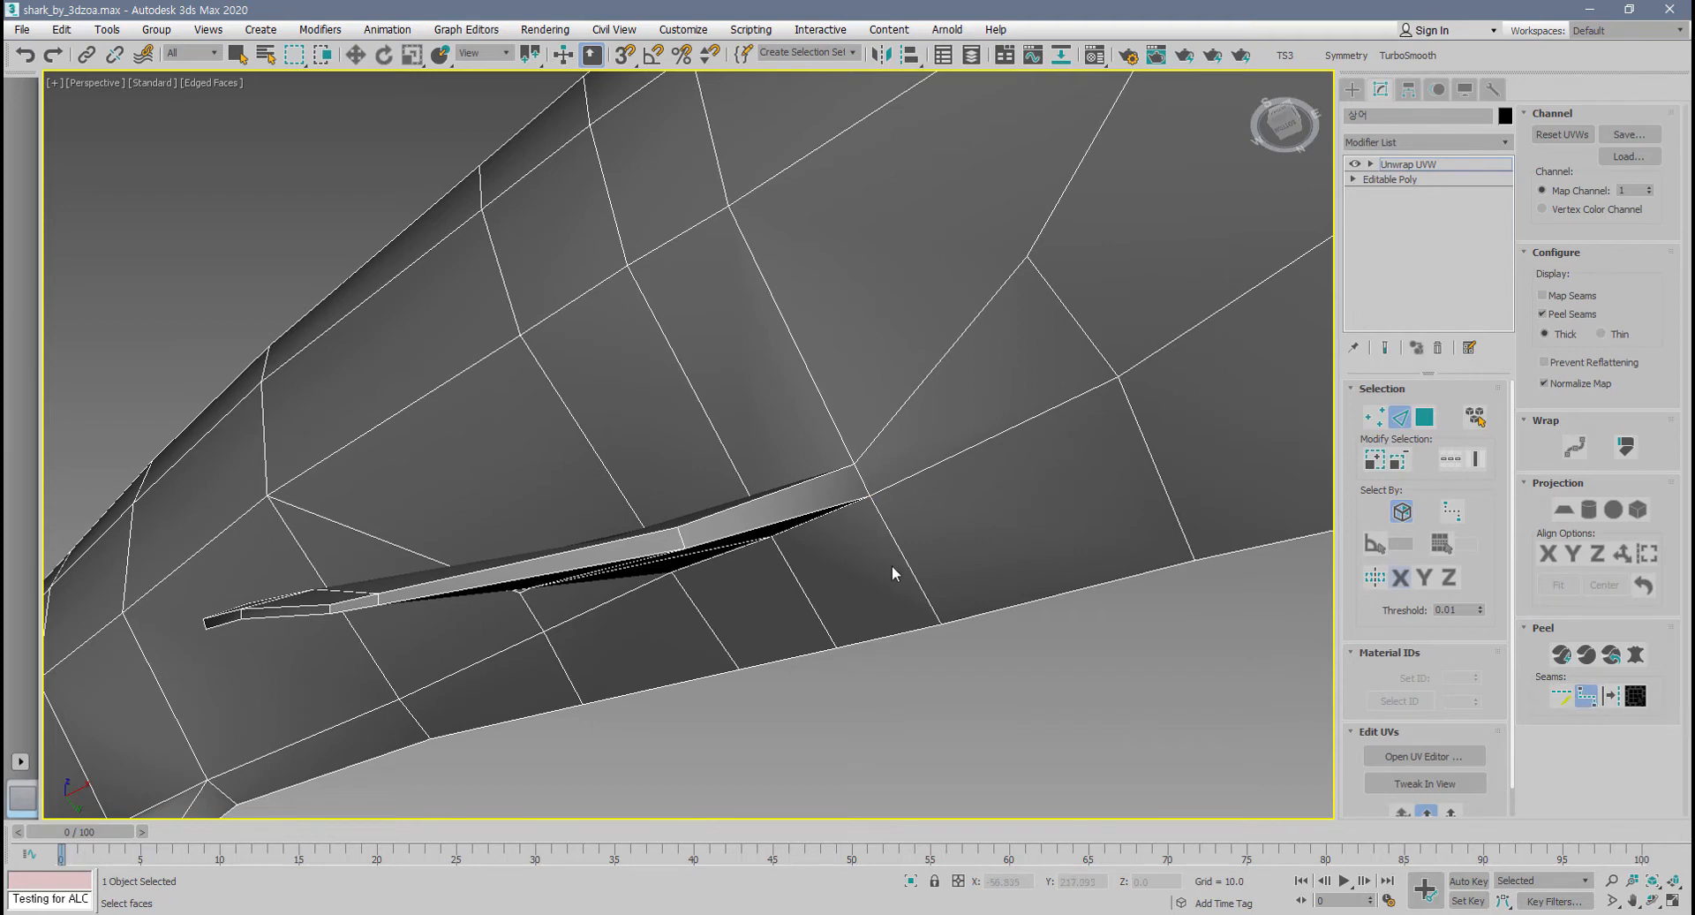
pyautogui.click(1563, 702)
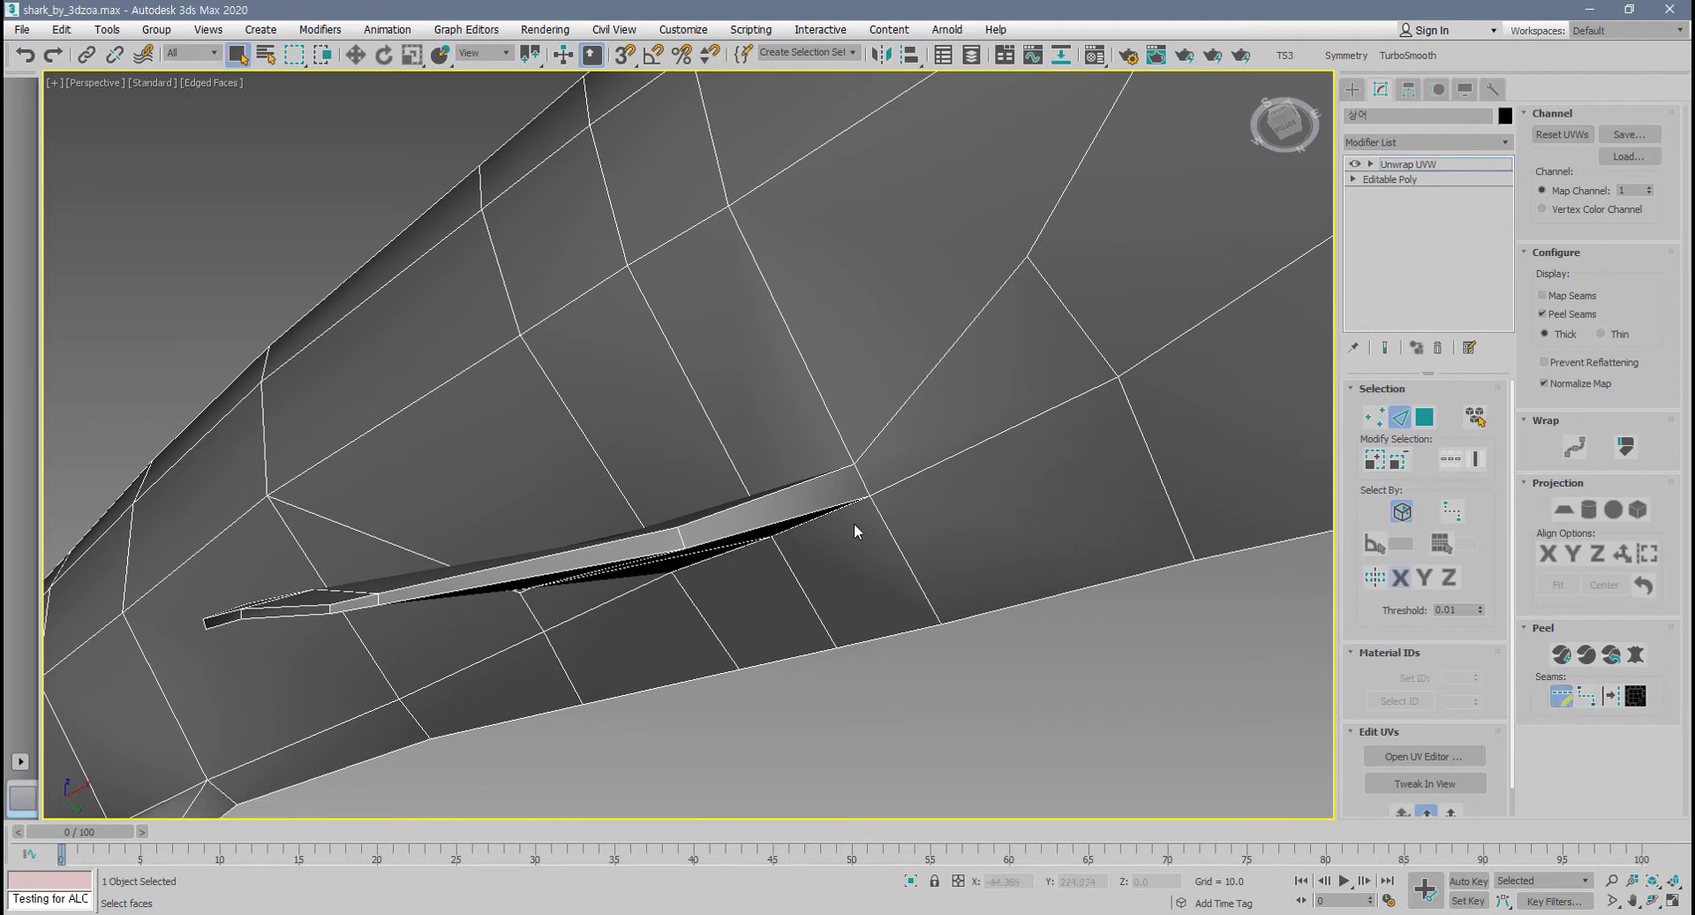
pyautogui.click(863, 480)
pyautogui.keyDown('alt'); pyautogui.moveTo(817, 491); pyautogui.dragTo(613, 391, button='middle'); pyautogui.keyUp('alt')
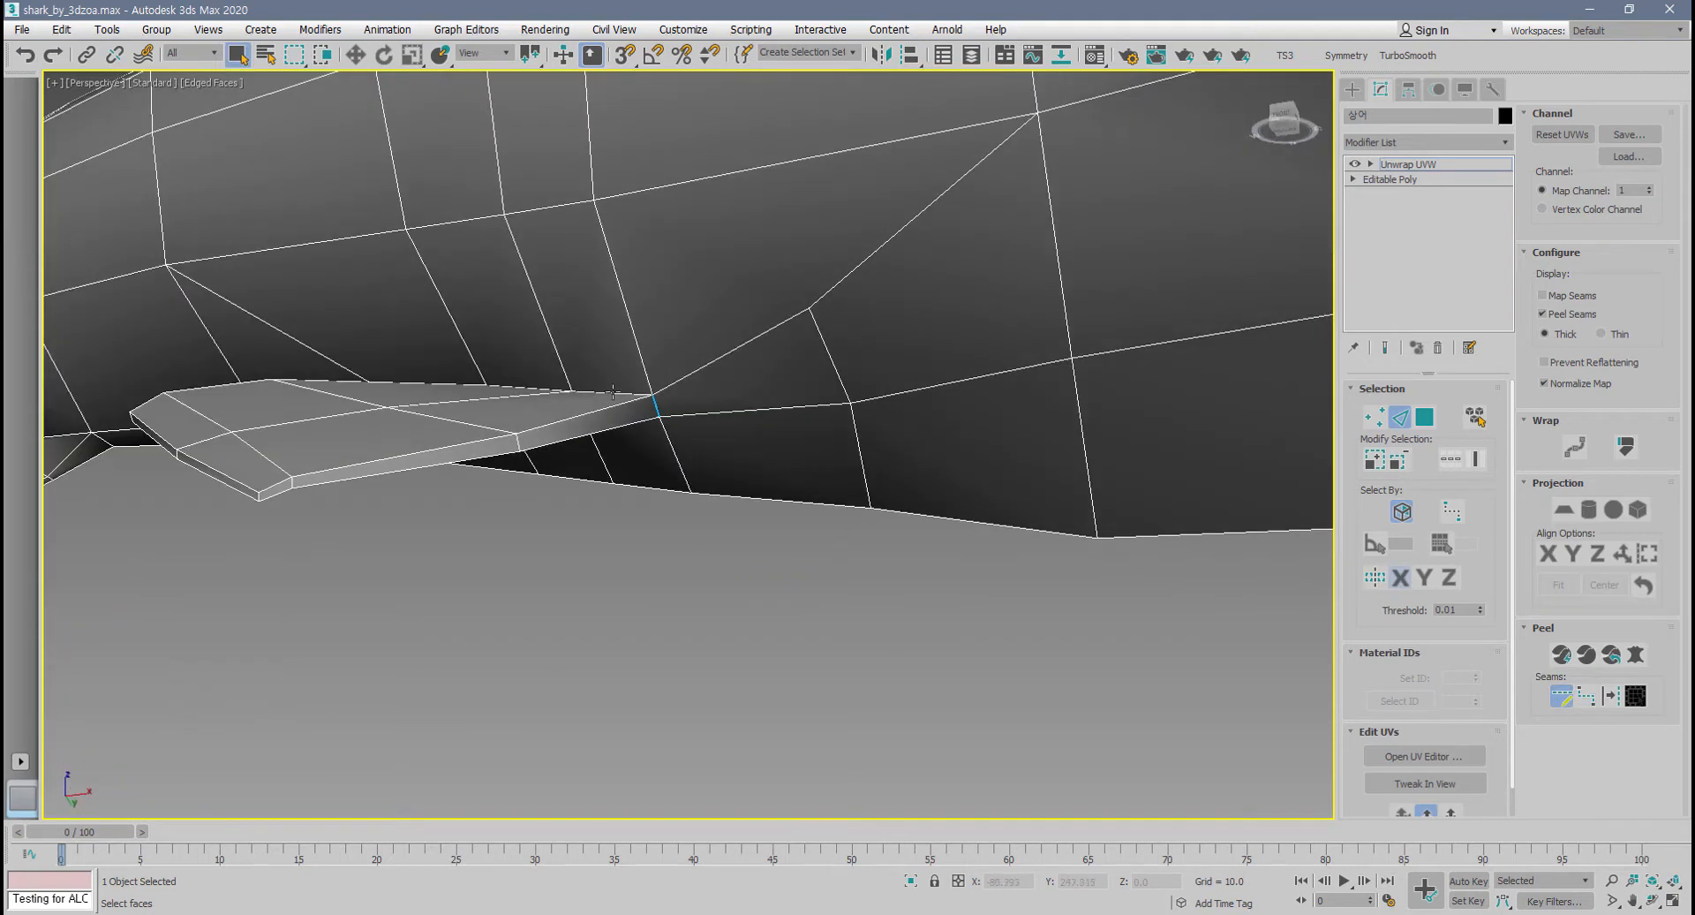
pyautogui.click(593, 391)
pyautogui.click(595, 412)
pyautogui.keyDown('alt'); pyautogui.click(595, 413); pyautogui.keyUp('alt')
pyautogui.keyDown('alt'); pyautogui.moveTo(628, 426); pyautogui.dragTo(552, 466, button='middle'); pyautogui.keyUp('alt')
pyautogui.click(568, 485)
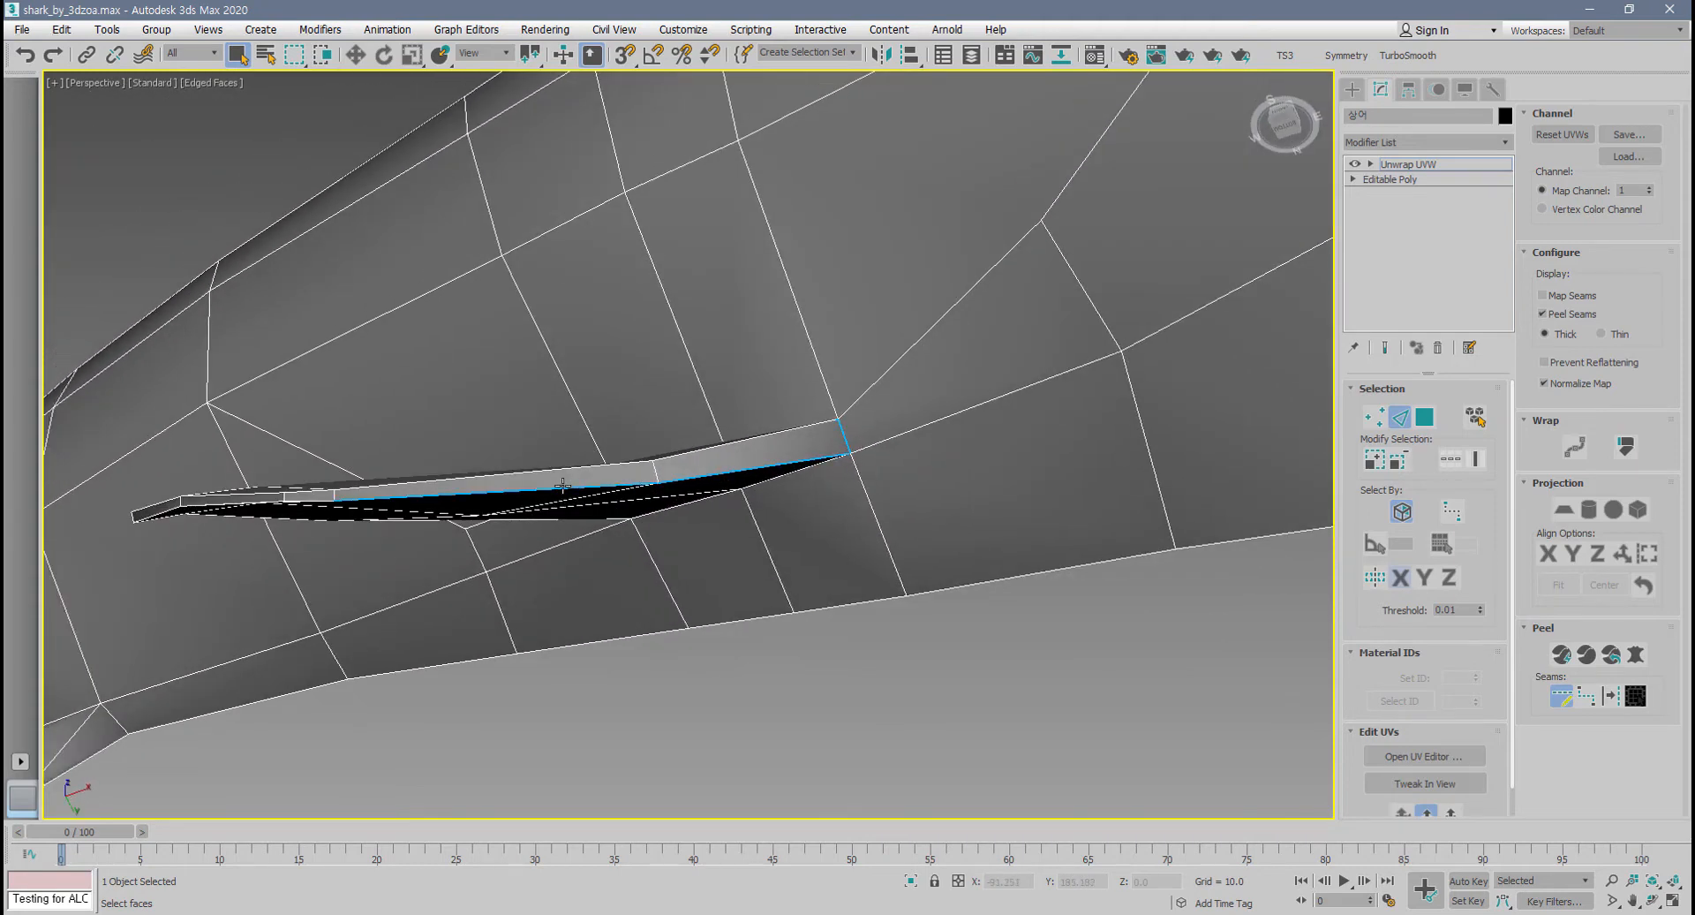
pyautogui.moveTo(436, 494); pyautogui.dragTo(612, 509, button='middle')
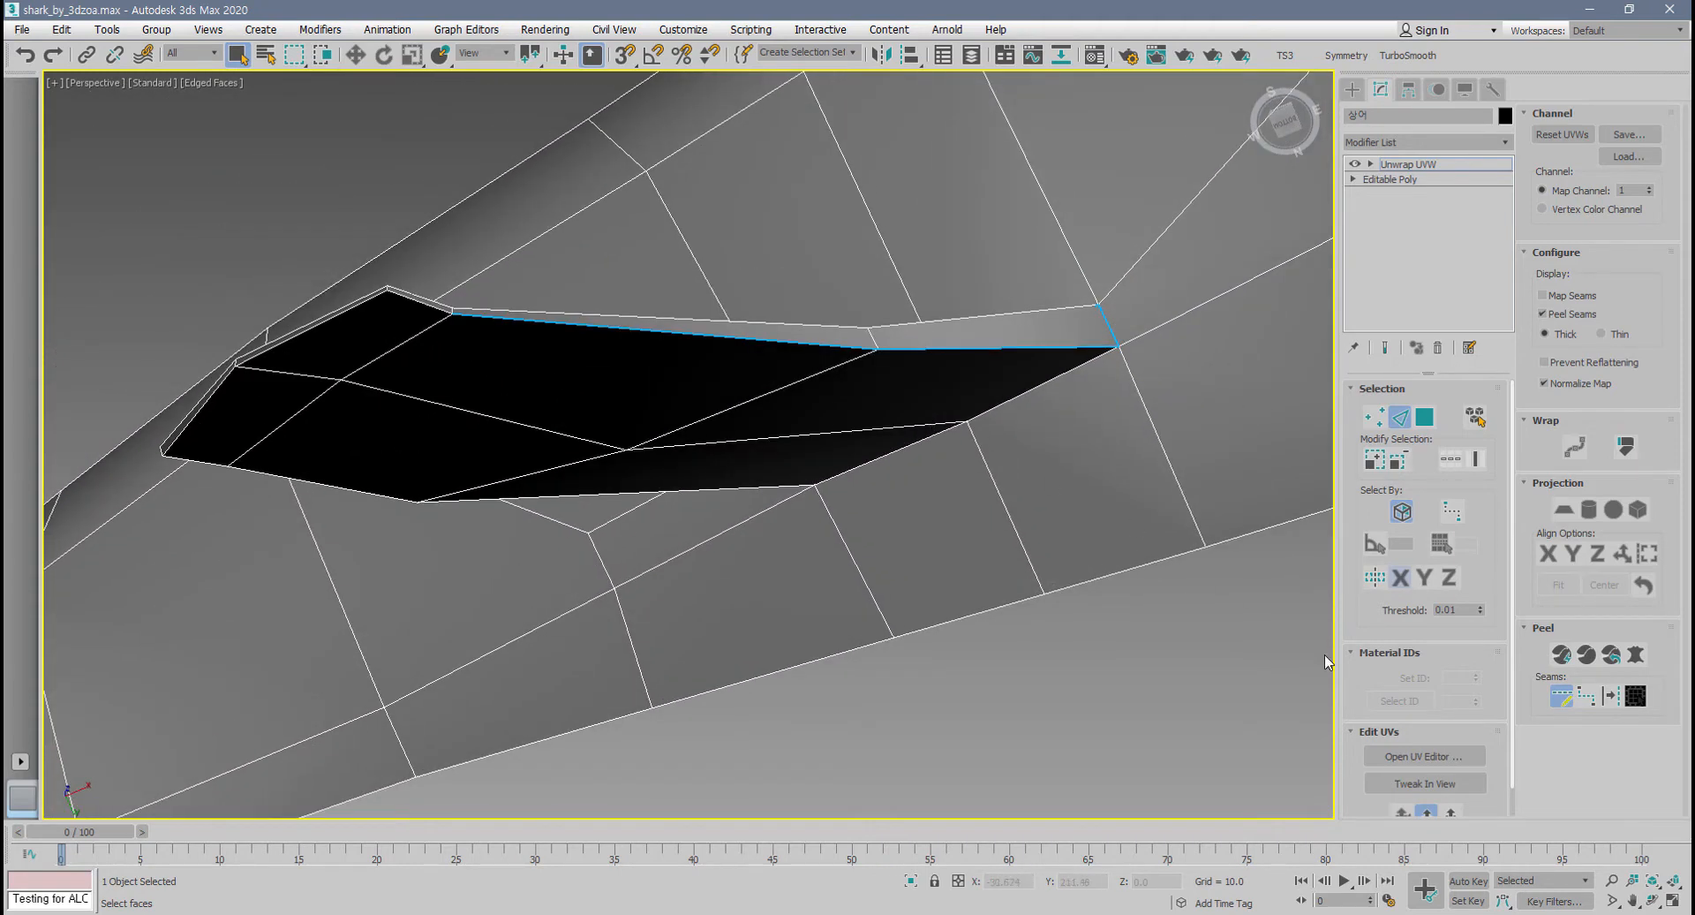
# - Remove the two leading-edge seam segments from the pelvic fin and add them back with Edit Seams
pyautogui.keyDown('alt'); pyautogui.click(711, 335); pyautogui.keyUp('alt')
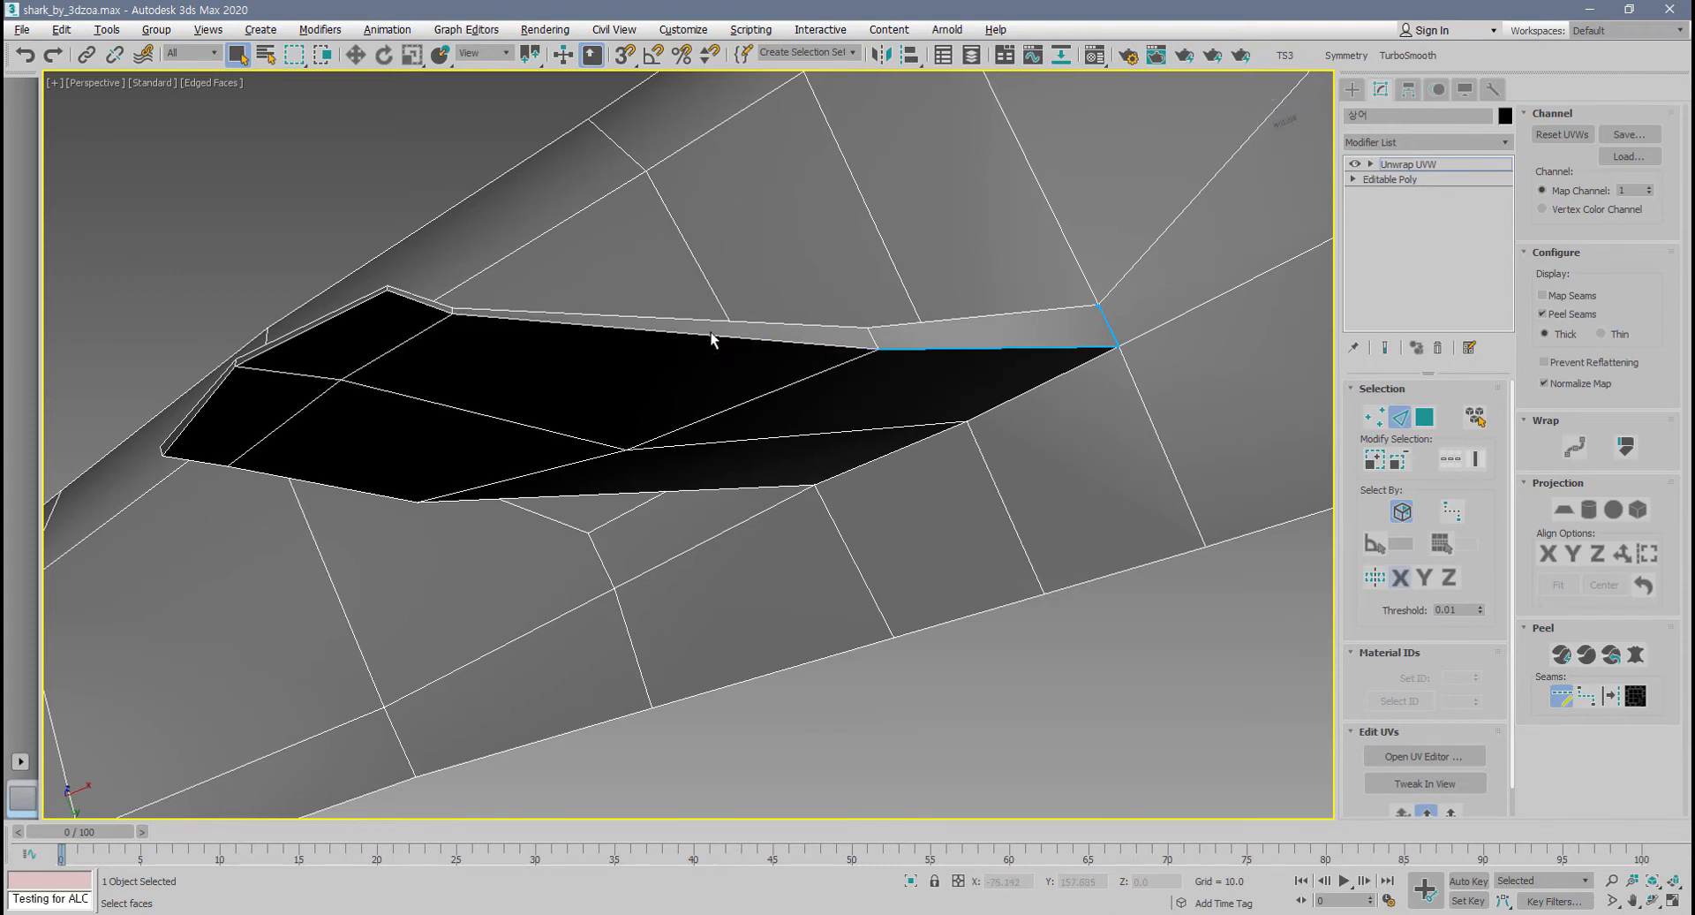
pyautogui.keyDown('alt'); pyautogui.click(945, 347); pyautogui.keyUp('alt')
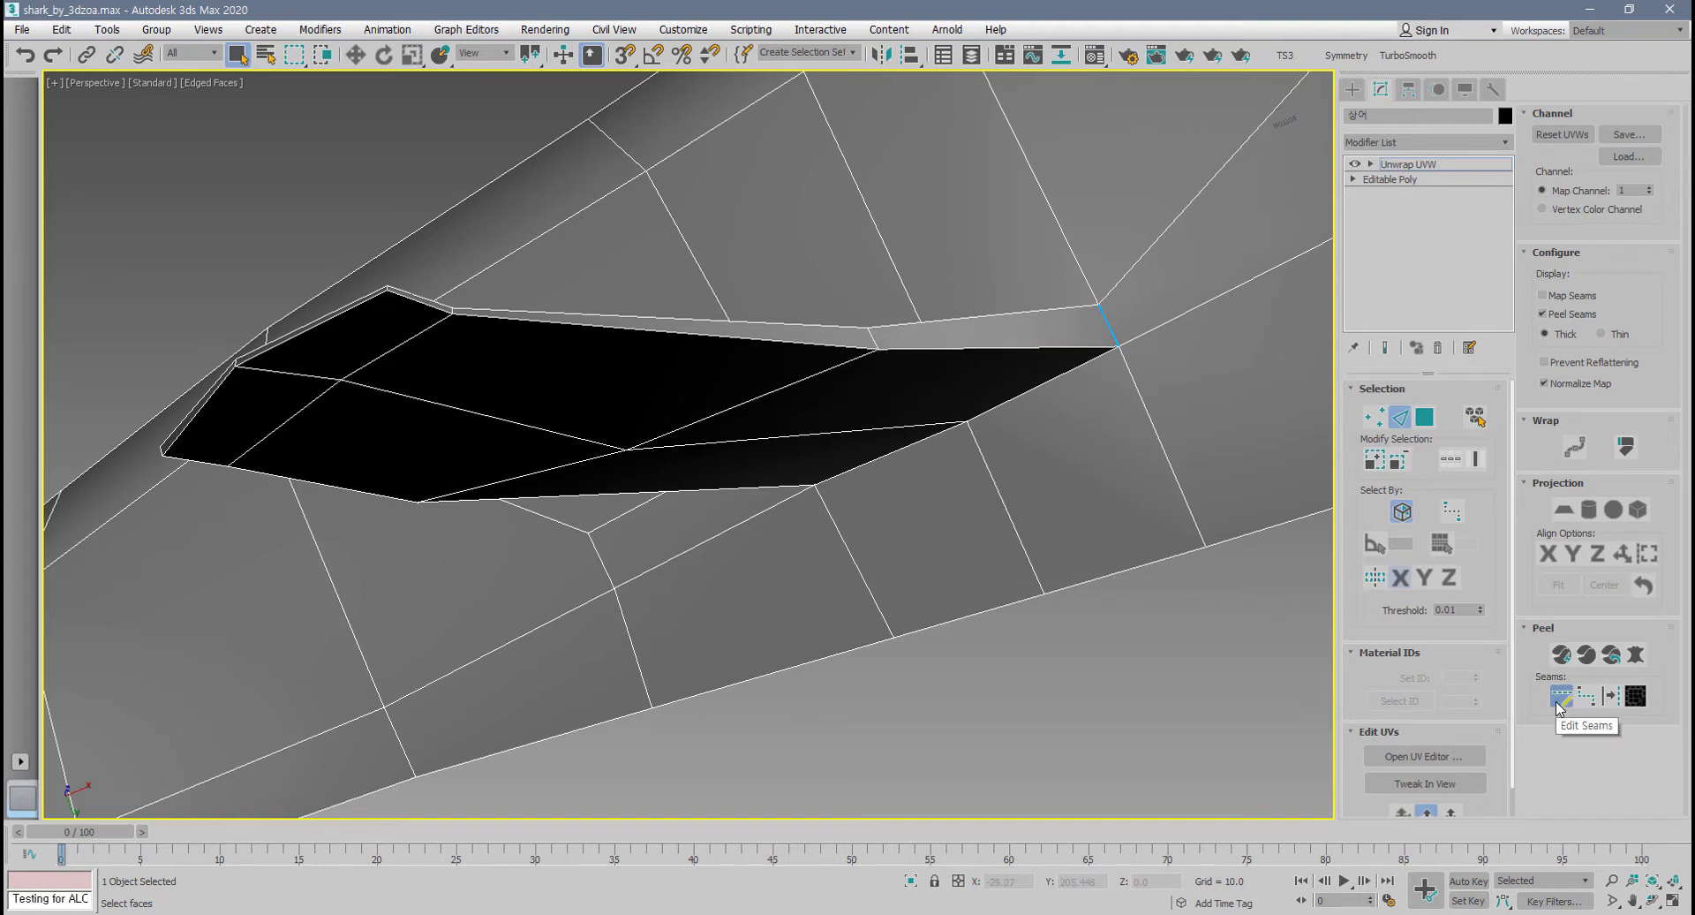
pyautogui.click(980, 347)
pyautogui.click(807, 341)
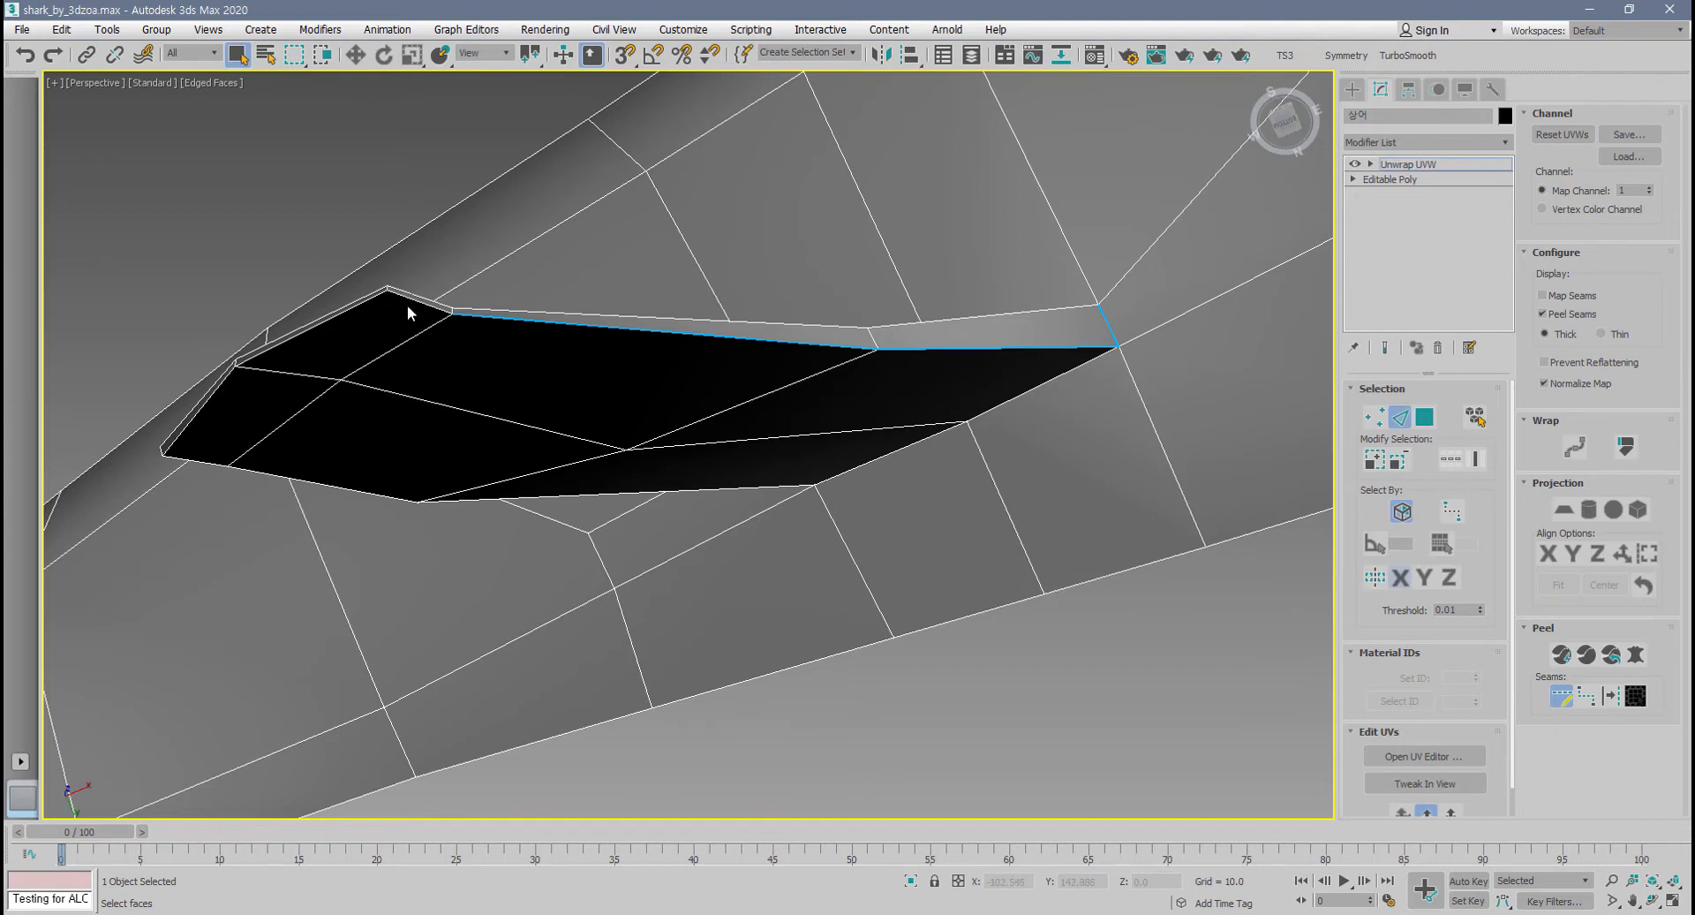
# - Continue the pelvic fin's seam point to point around its tip and trailing edge, then along its base
pyautogui.click(1587, 696)
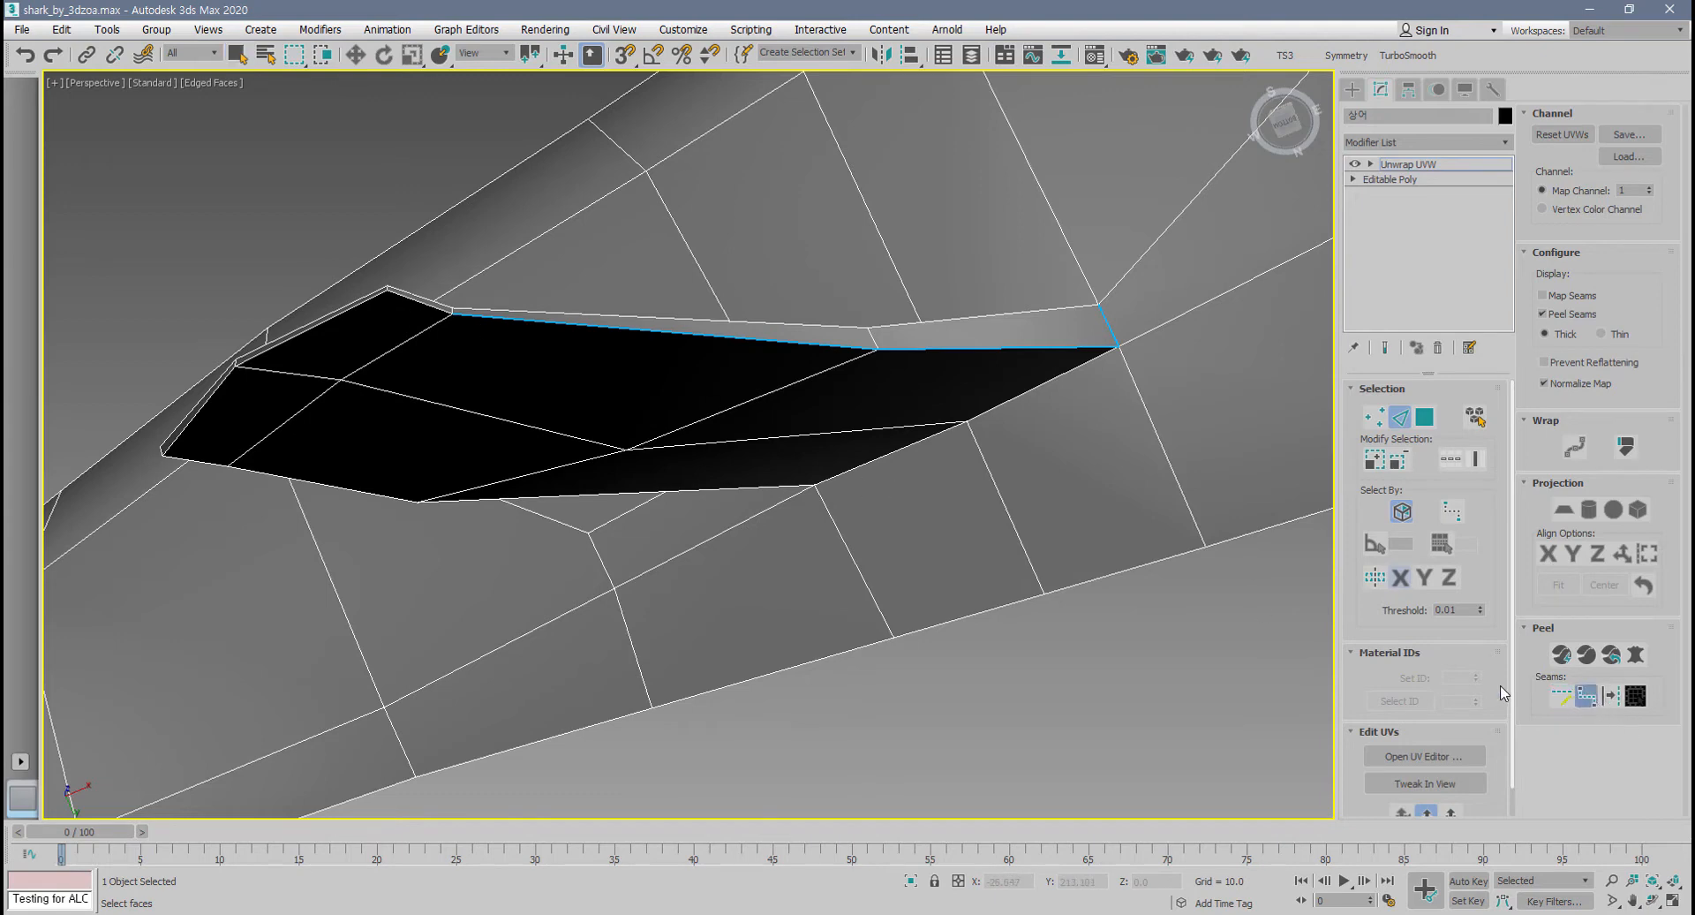
pyautogui.click(412, 306)
pyautogui.hotkey('ctrl', 'z')
pyautogui.click(239, 364)
pyautogui.click(297, 477)
pyautogui.keyDown('alt'); pyautogui.moveTo(461, 495); pyautogui.dragTo(489, 573, button='middle'); pyautogui.keyUp('alt')
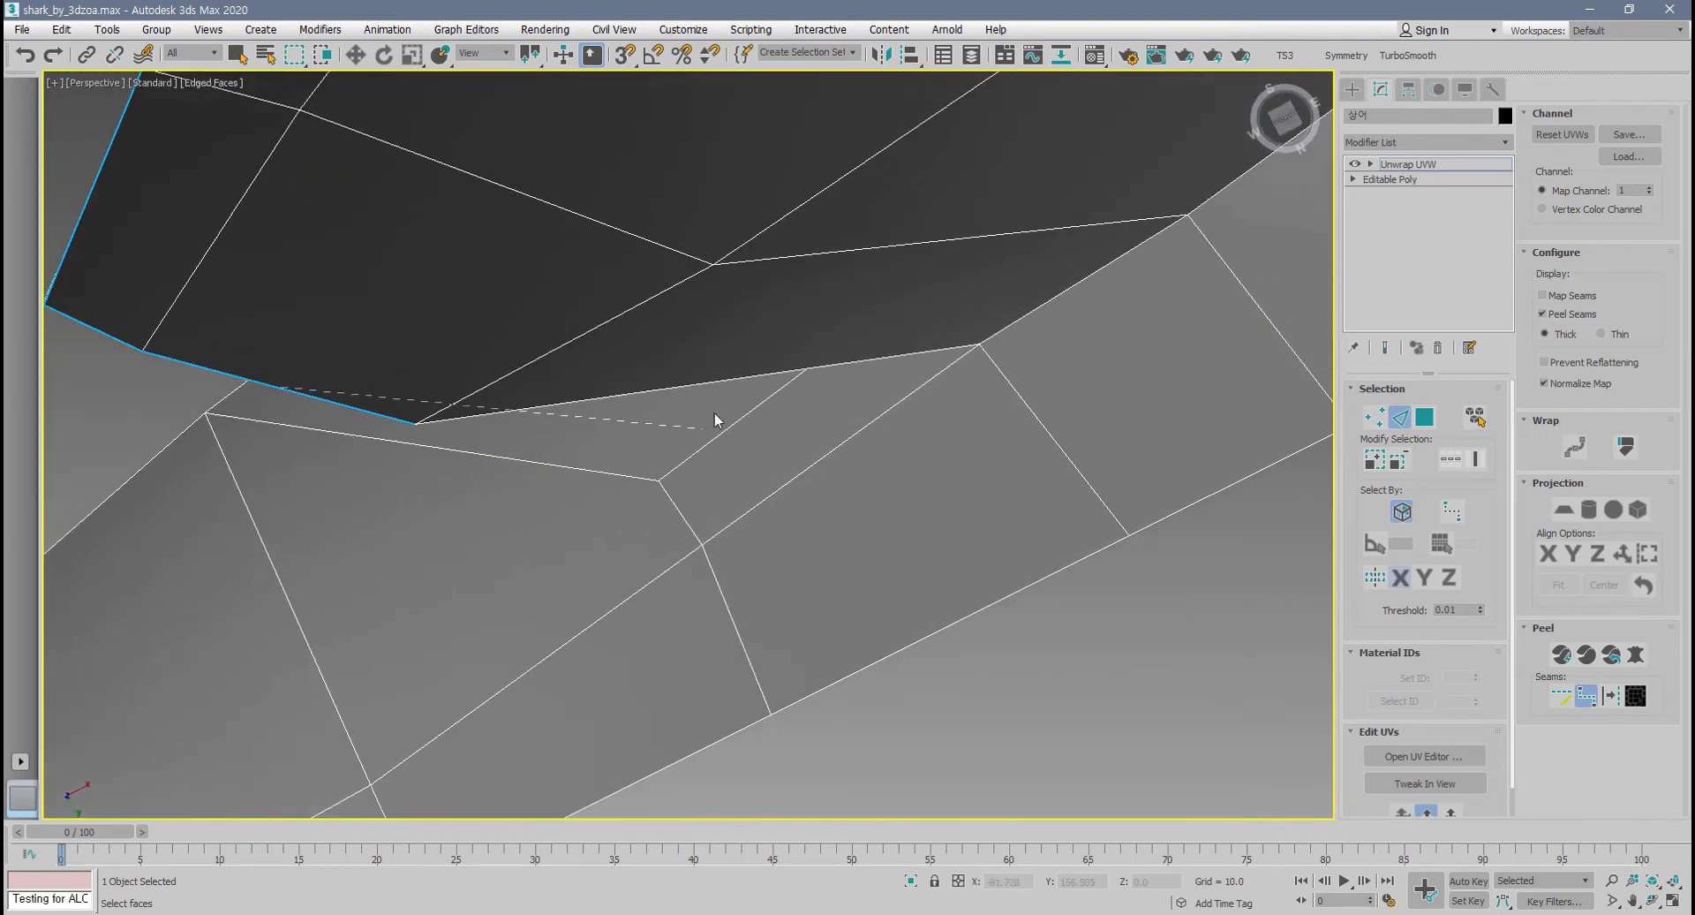
pyautogui.click(980, 340)
pyautogui.keyDown('alt'); pyautogui.moveTo(983, 319); pyautogui.dragTo(914, 484, button='middle'); pyautogui.keyUp('alt')
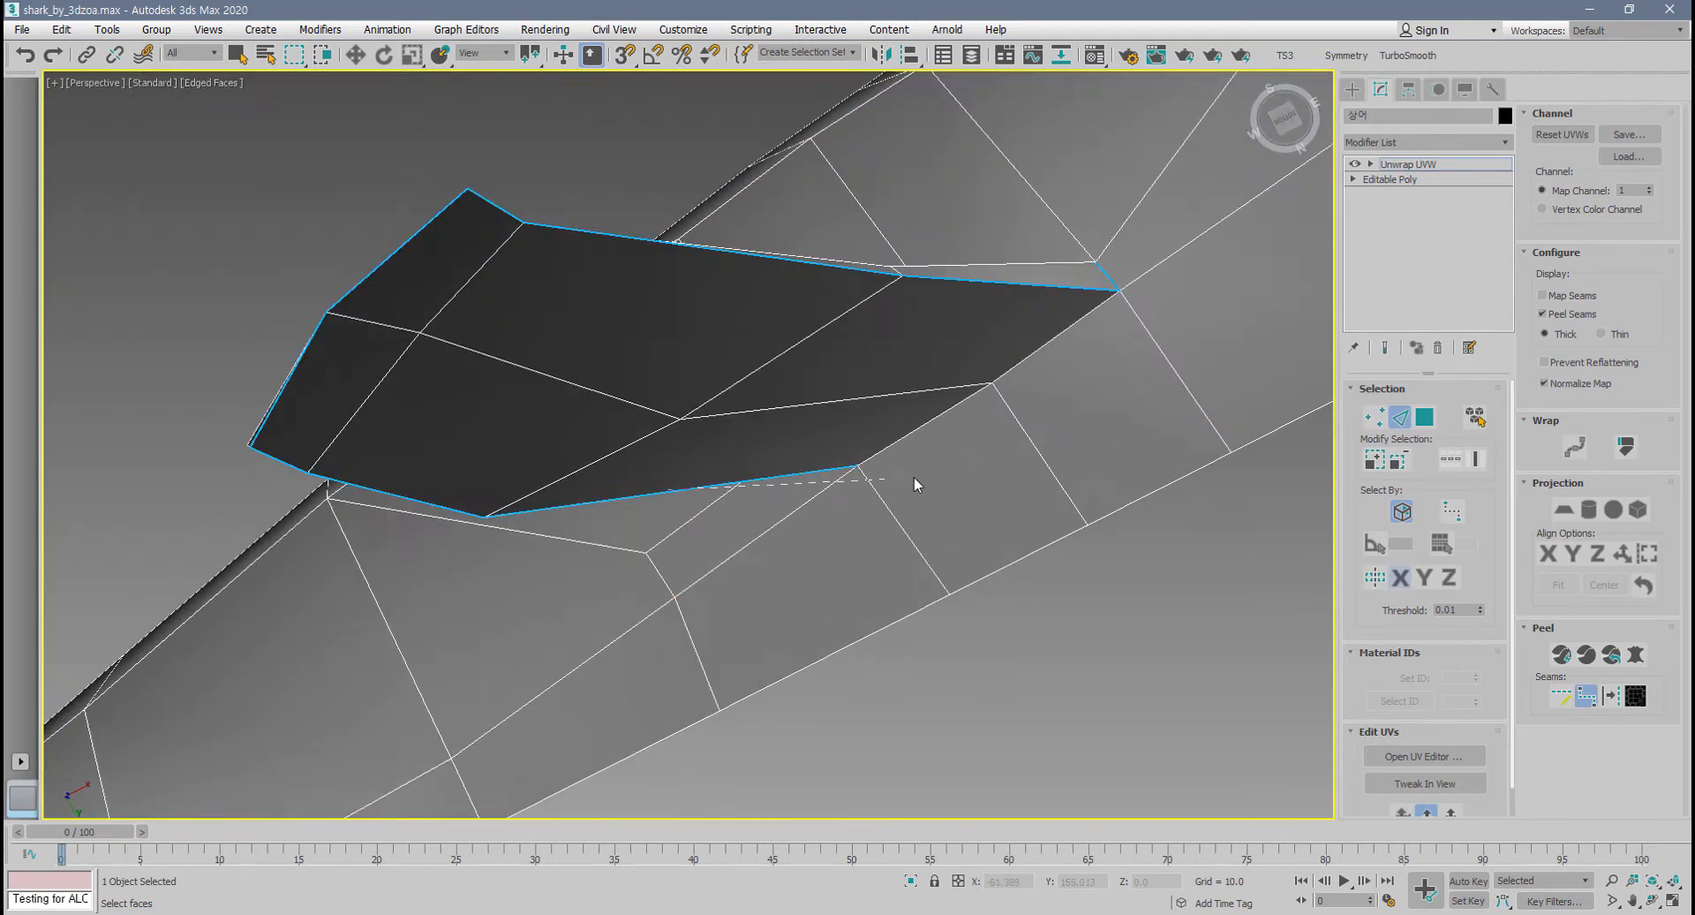
pyautogui.click(926, 426)
pyautogui.click(1044, 344)
pyautogui.rightClick(1045, 344)
# - Remove all seams from the pelvic fin and try selecting its leading-edge loop
pyautogui.click(1561, 696)
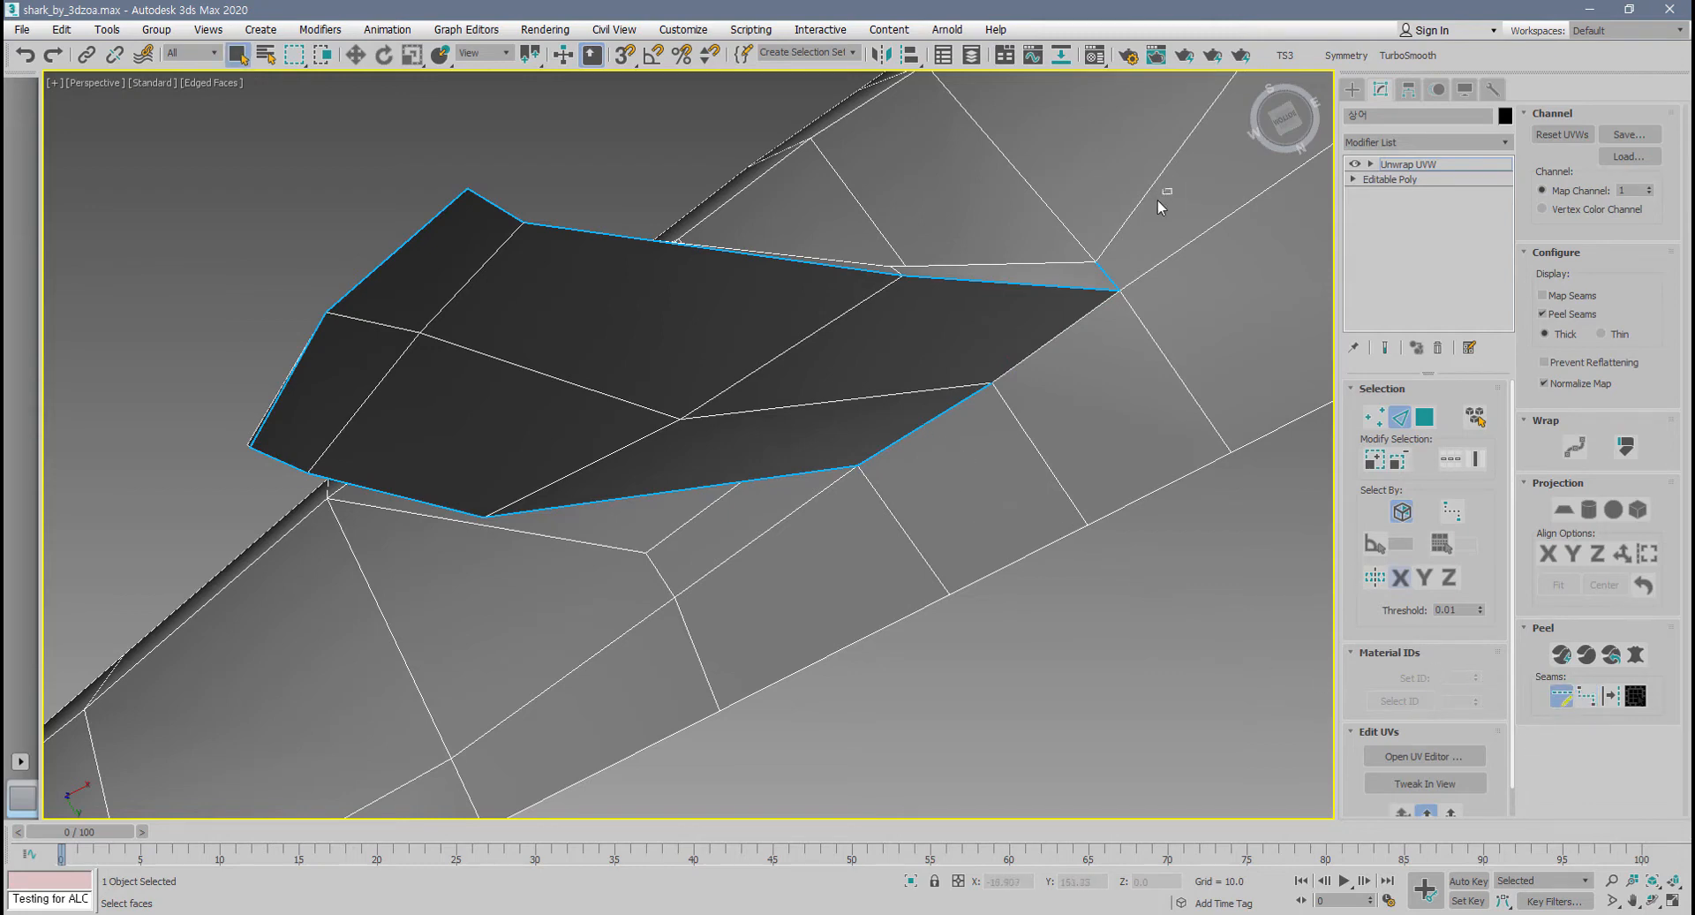
pyautogui.keyDown('alt'); pyautogui.moveTo(1157, 199); pyautogui.dragTo(196, 629); pyautogui.keyUp('alt')
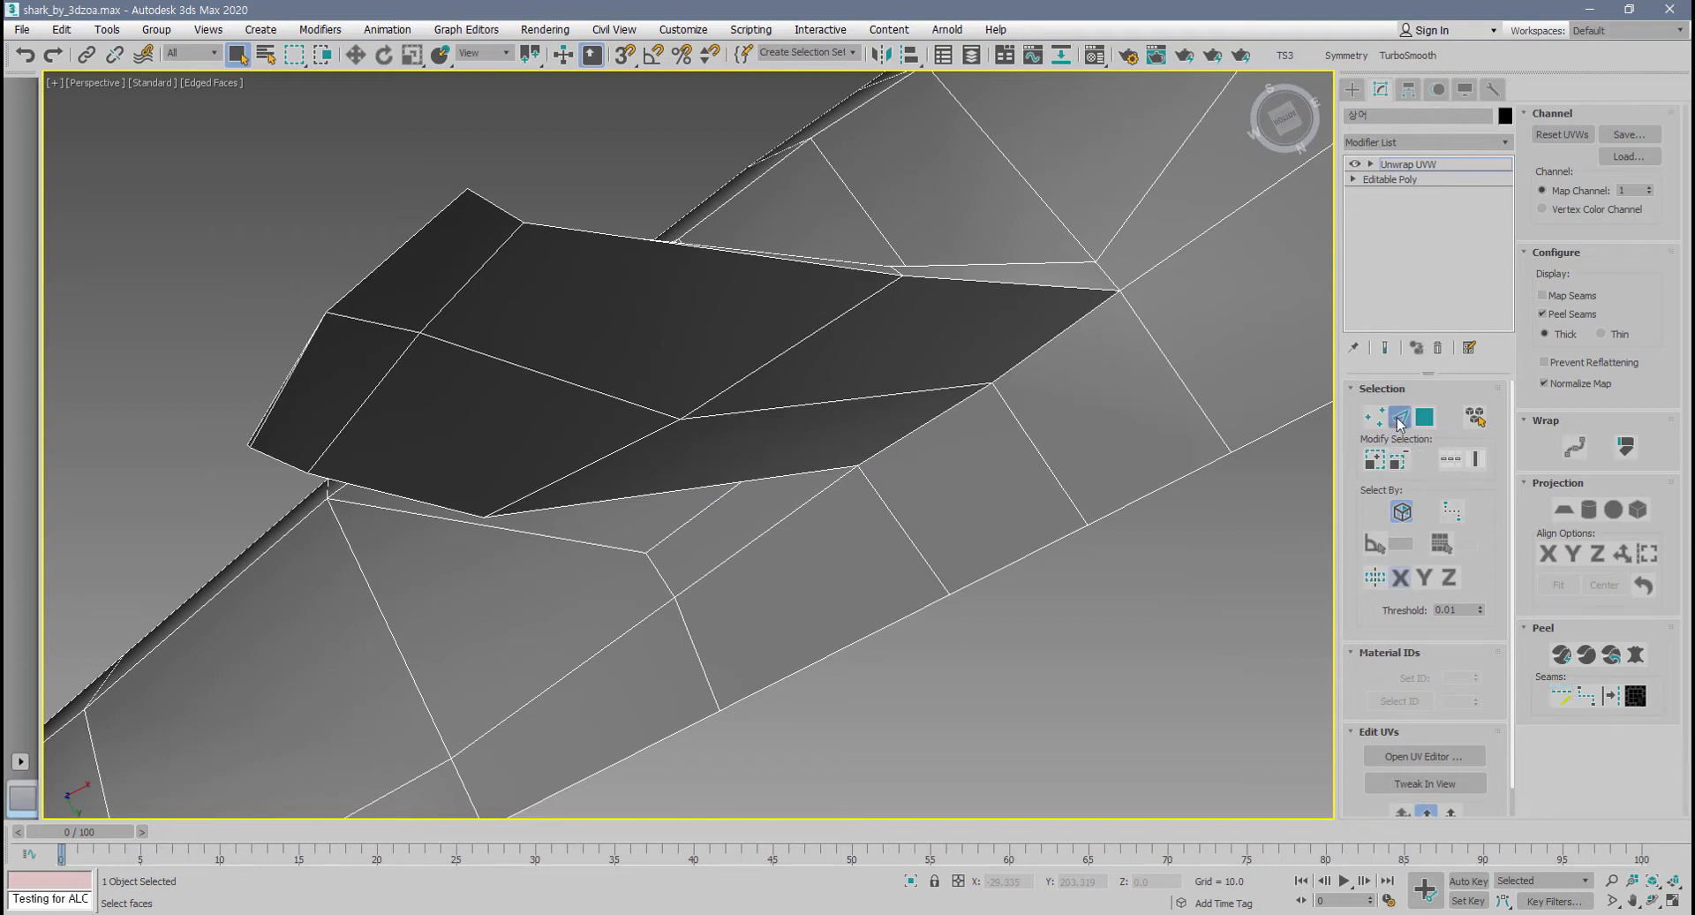
pyautogui.doubleClick(1024, 285)
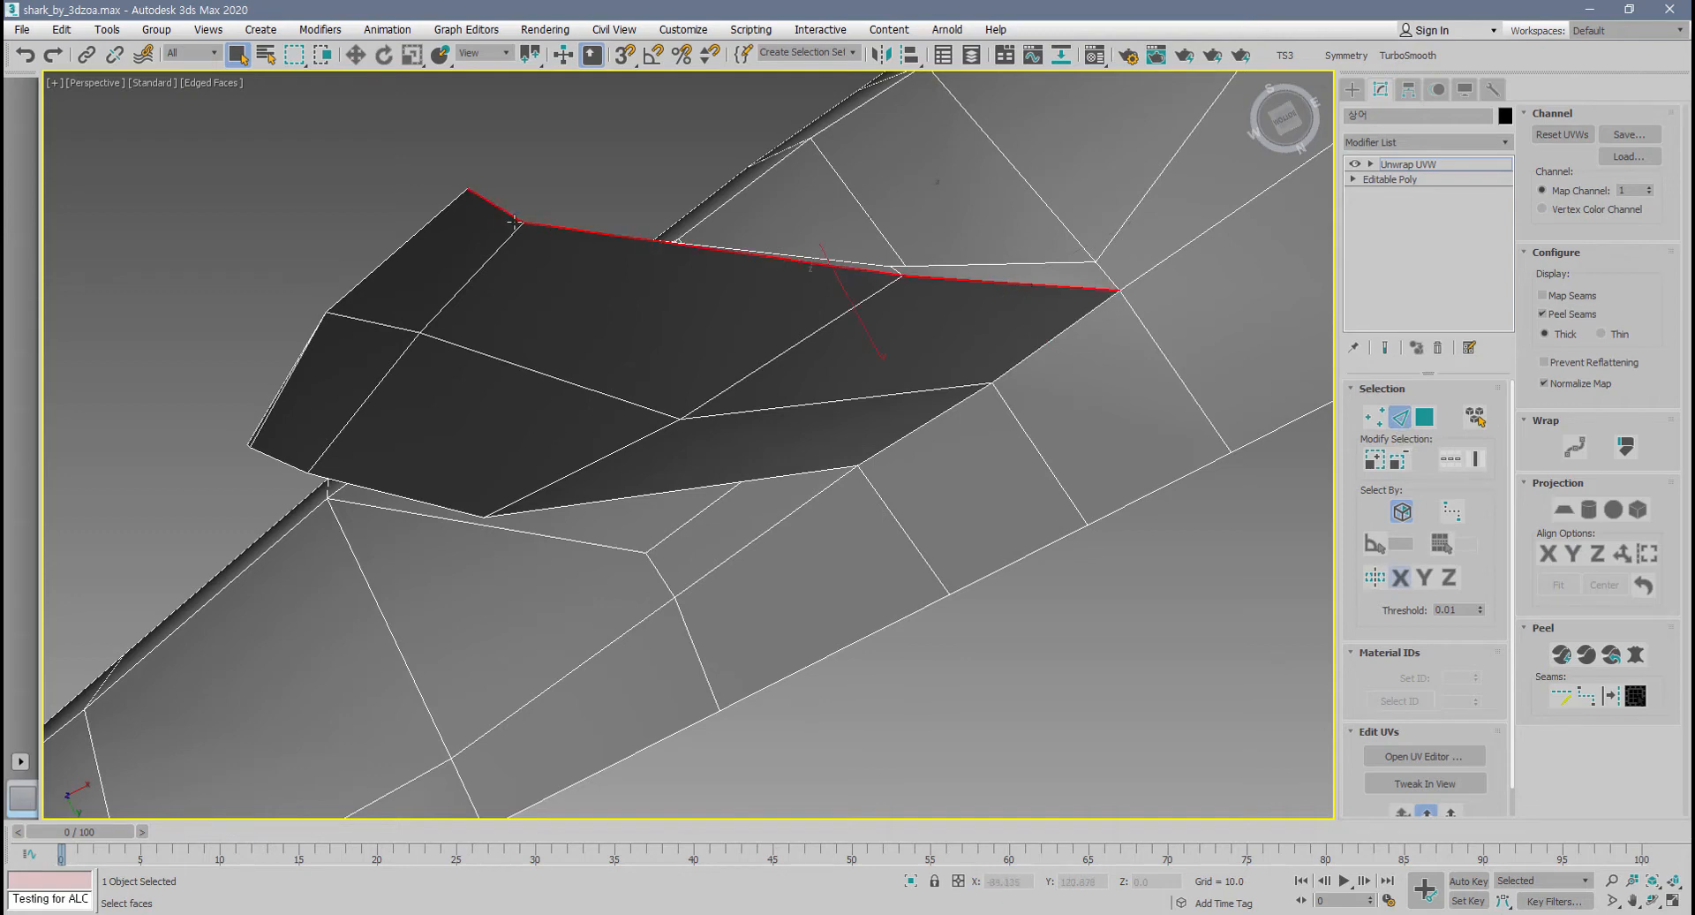
pyautogui.click(1001, 300)
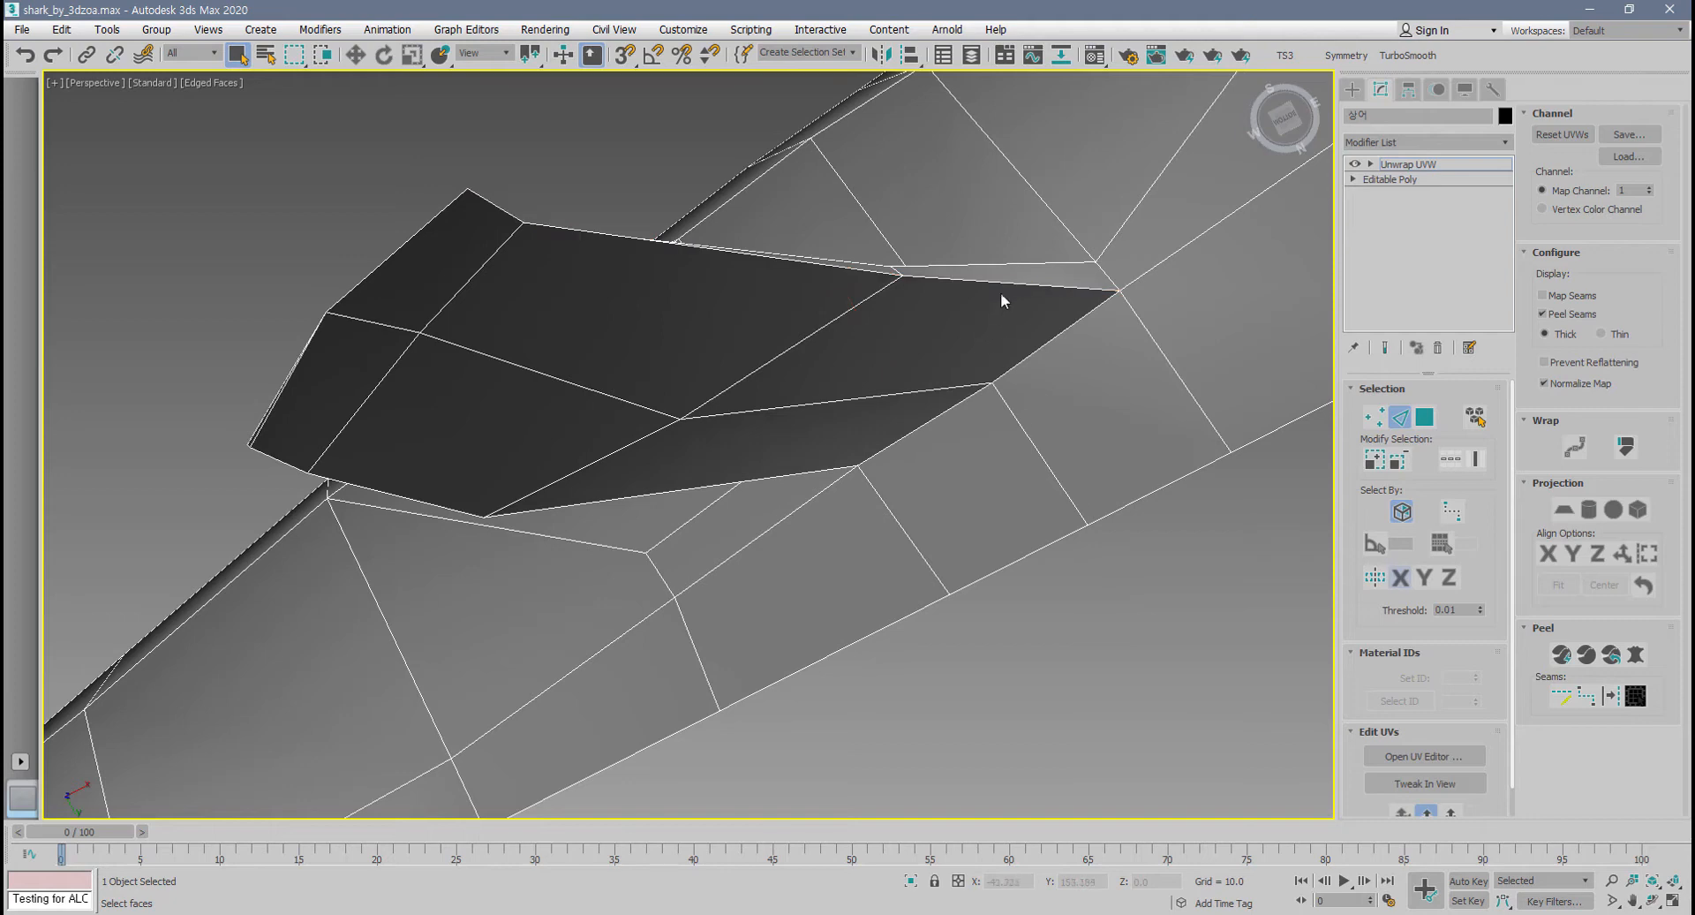
# - Select the pelvic fin's leading-edge loop and add its tip and trailing edges to the selection
pyautogui.click(1001, 280)
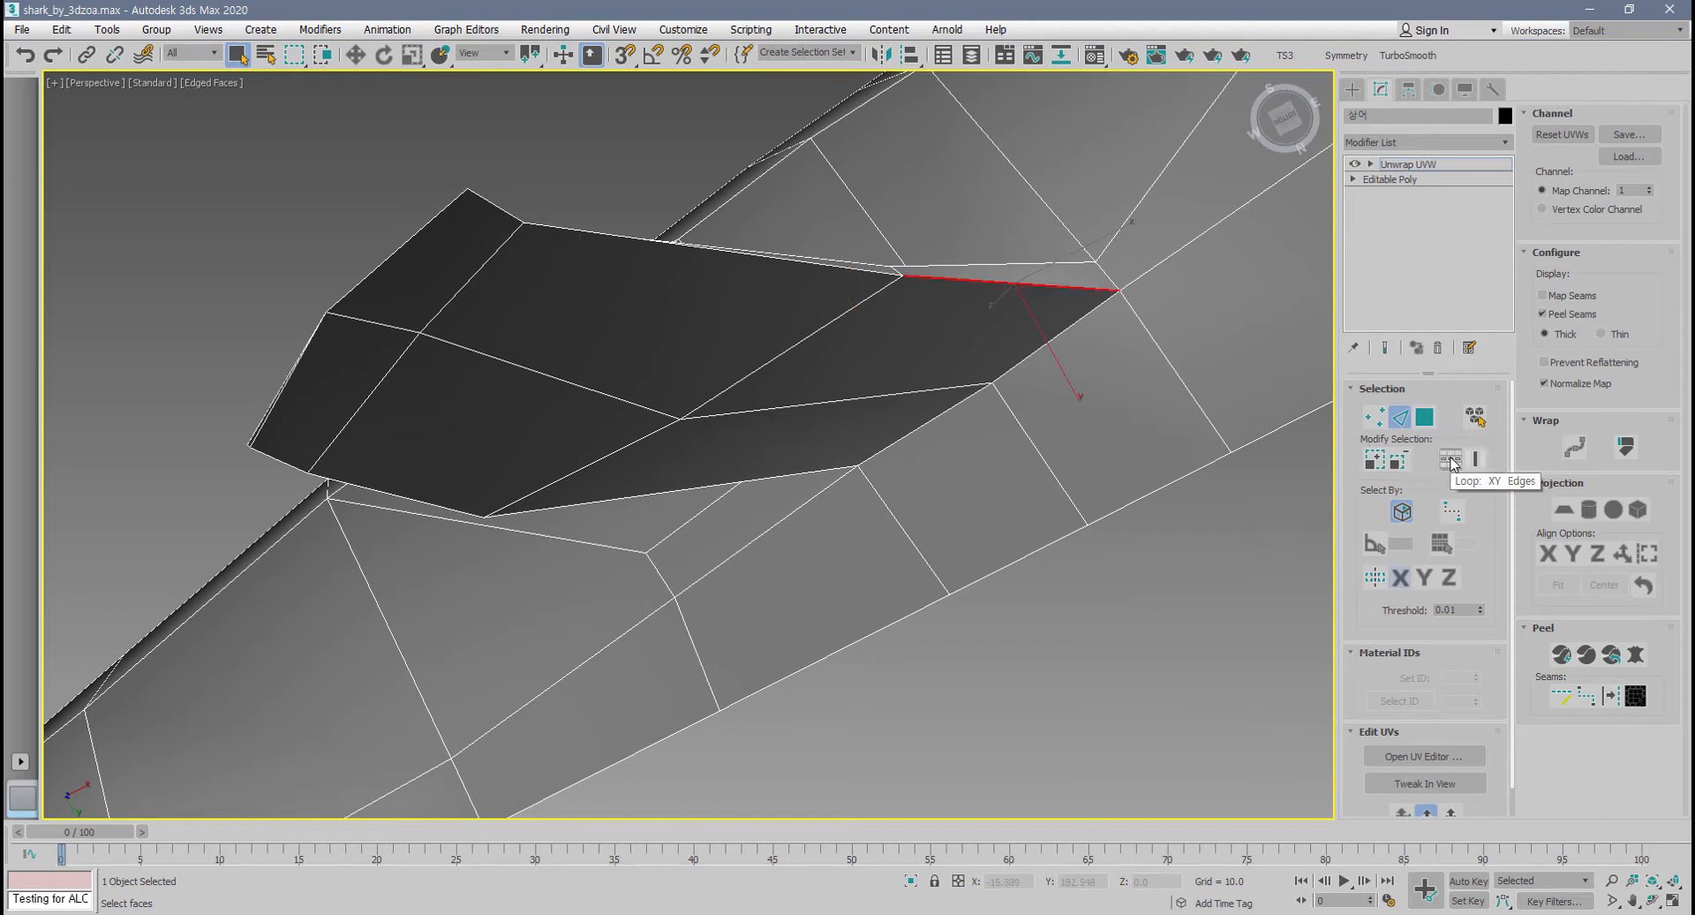
pyautogui.click(1450, 460)
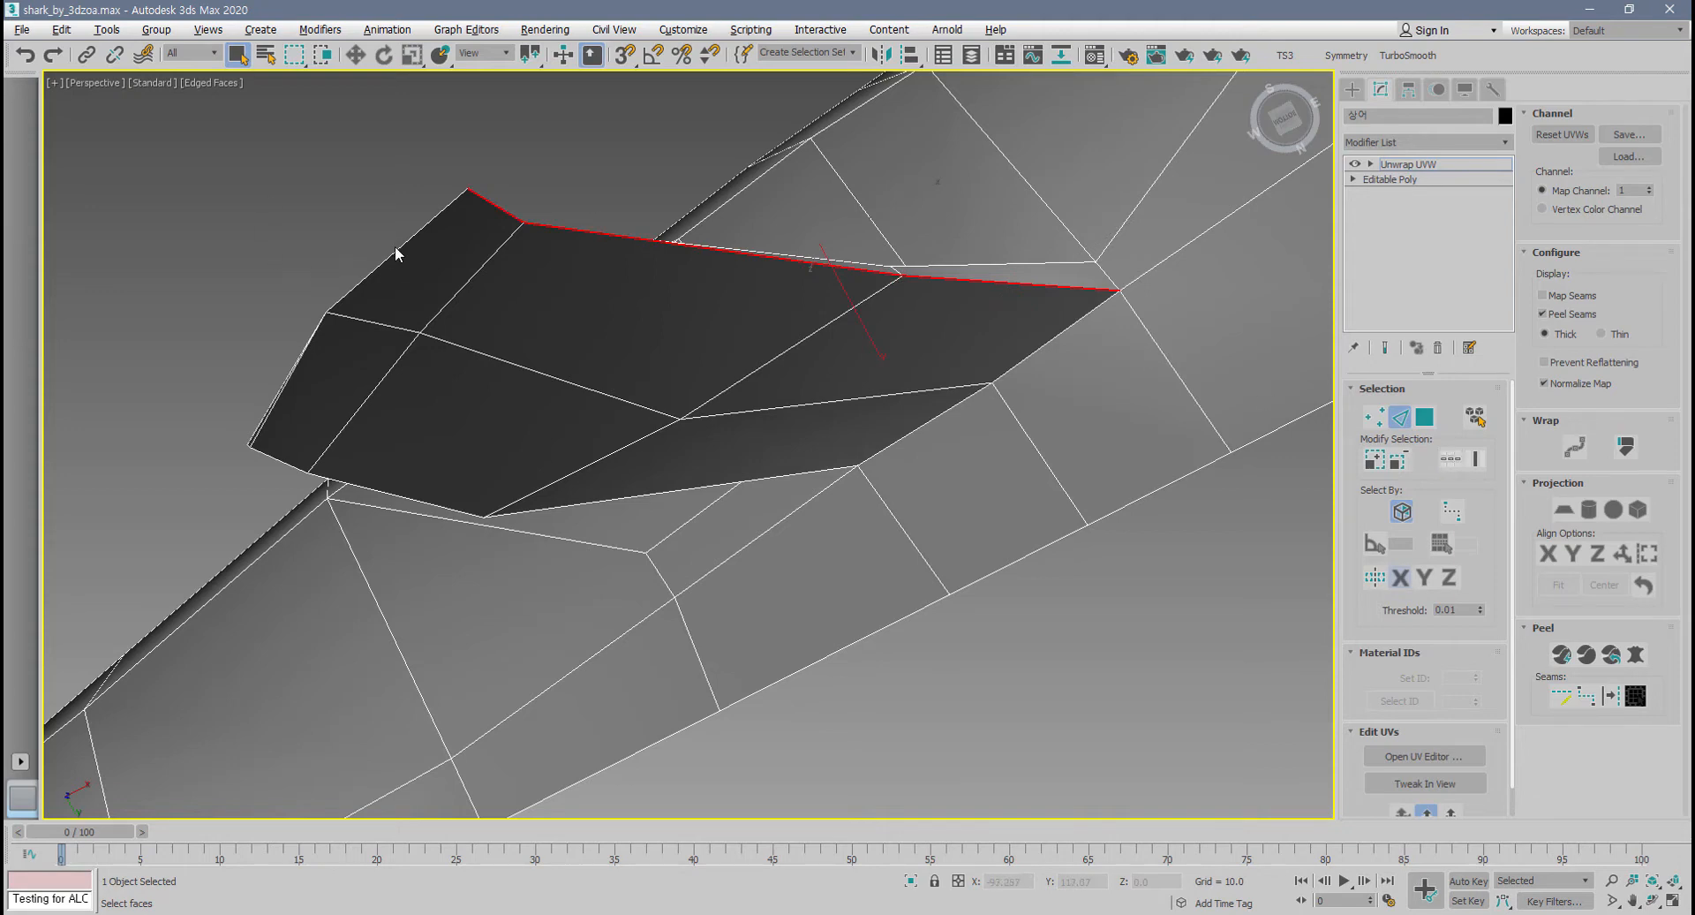
pyautogui.keyDown('alt'); pyautogui.moveTo(396, 255); pyautogui.dragTo(522, 368, button='middle'); pyautogui.keyUp('alt')
pyautogui.moveTo(523, 367); pyautogui.dragTo(742, 688, button='middle')
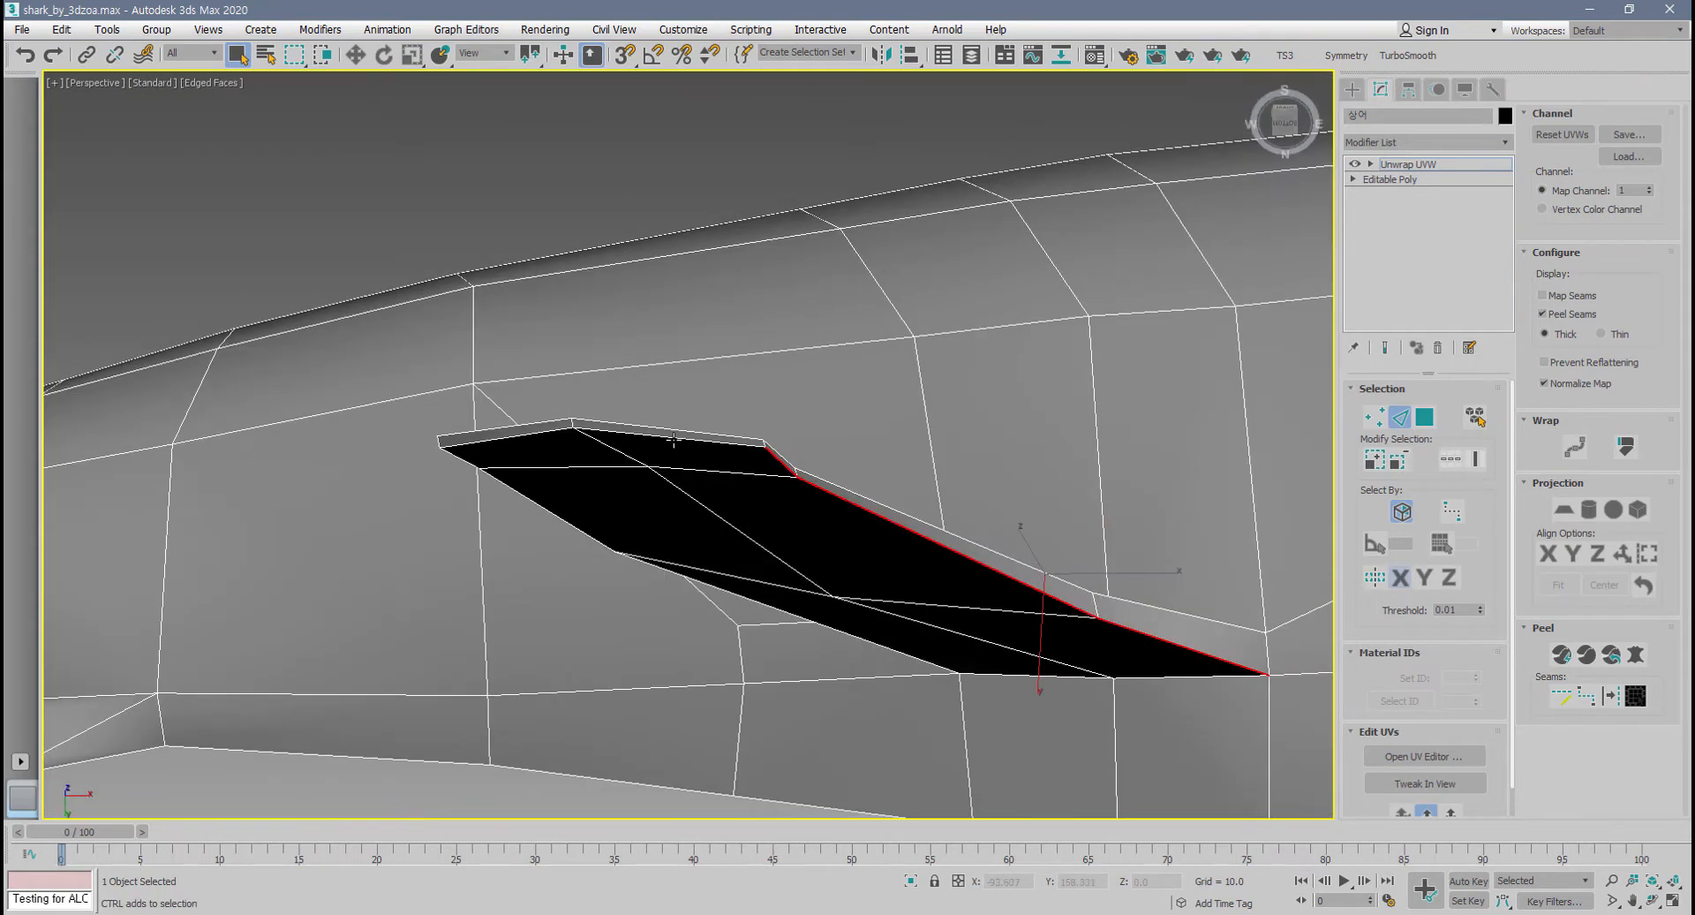
pyautogui.keyDown('ctrl'); pyautogui.click(672, 439); pyautogui.keyUp('ctrl')
pyautogui.keyDown('ctrl'); pyautogui.click(508, 437); pyautogui.keyUp('ctrl')
pyautogui.keyDown('ctrl'); pyautogui.click(524, 497); pyautogui.keyUp('ctrl')
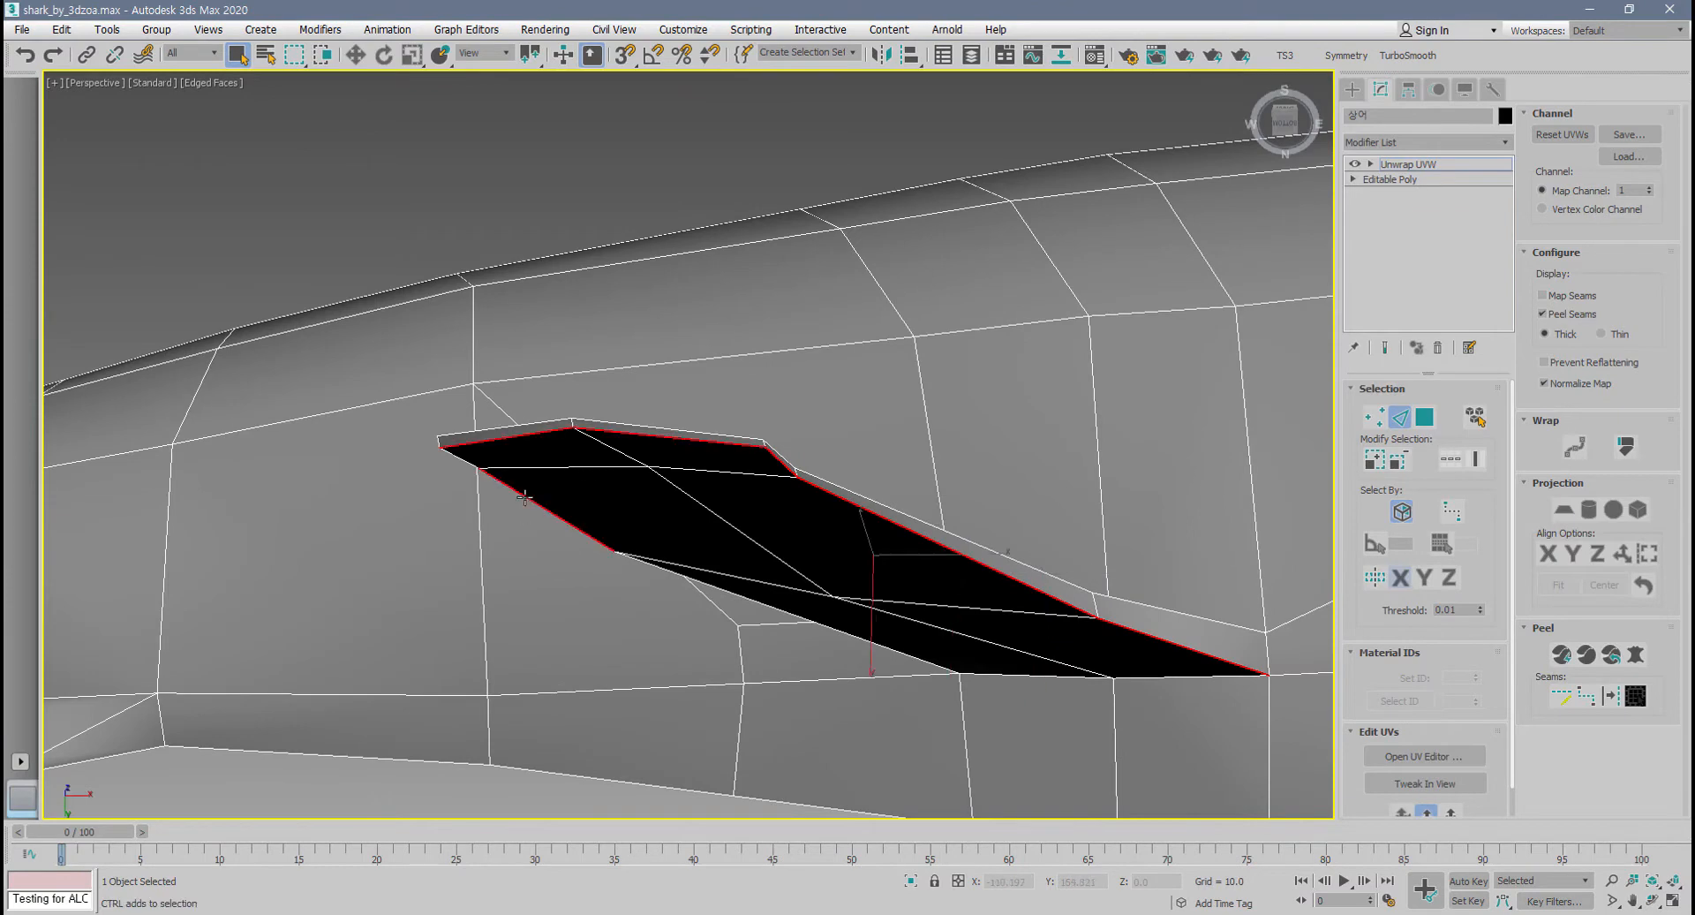
# - Add the remaining base edge to the pelvic fin's outline selection and convert the selected edges to peel seams
pyautogui.keyDown('alt'); pyautogui.moveTo(770, 574); pyautogui.dragTo(830, 612, button='middle'); pyautogui.keyUp('alt')
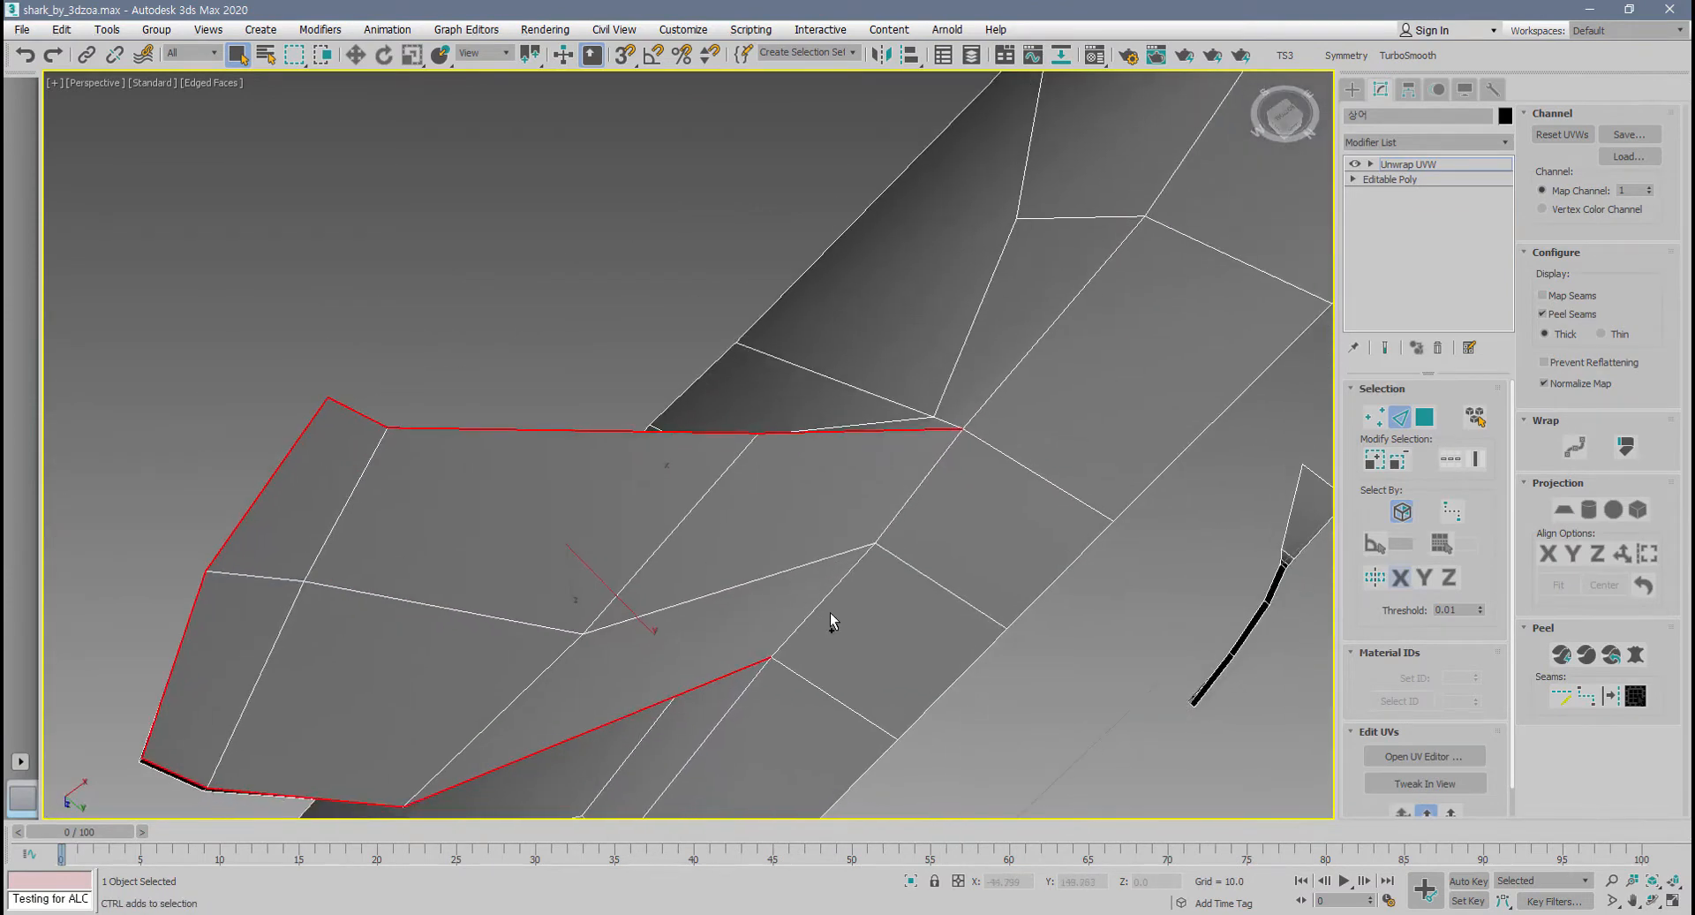
pyautogui.keyDown('ctrl'); pyautogui.click(823, 598); pyautogui.keyUp('ctrl')
pyautogui.keyDown('alt'); pyautogui.moveTo(823, 597); pyautogui.dragTo(783, 509, button='middle'); pyautogui.keyUp('alt')
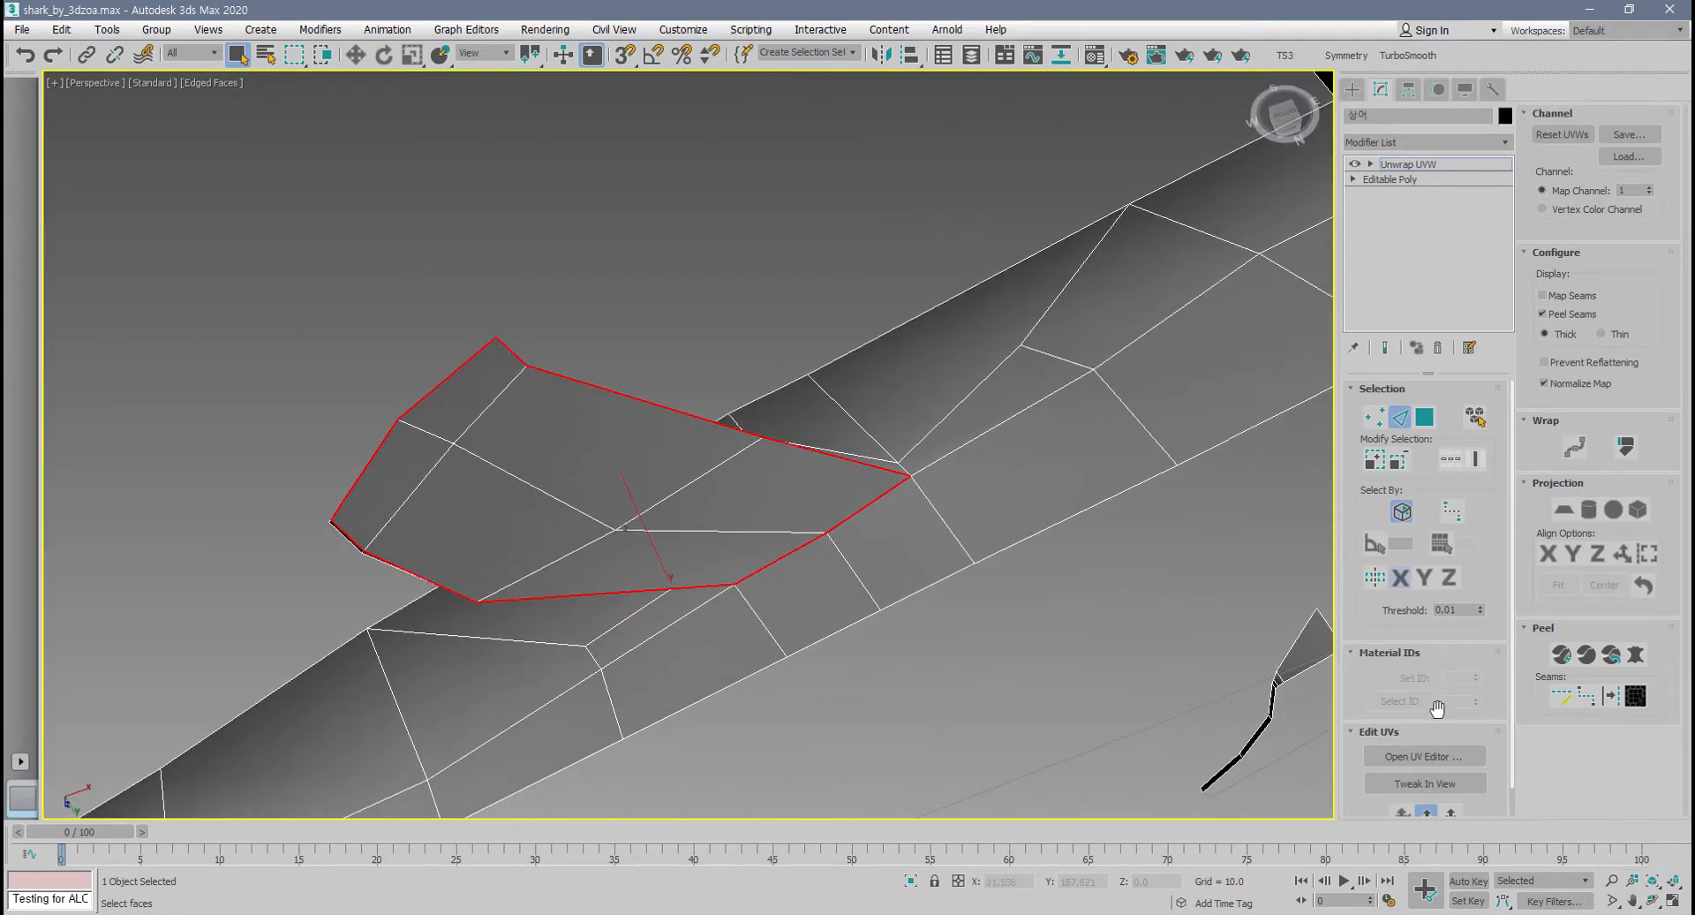
pyautogui.click(1611, 697)
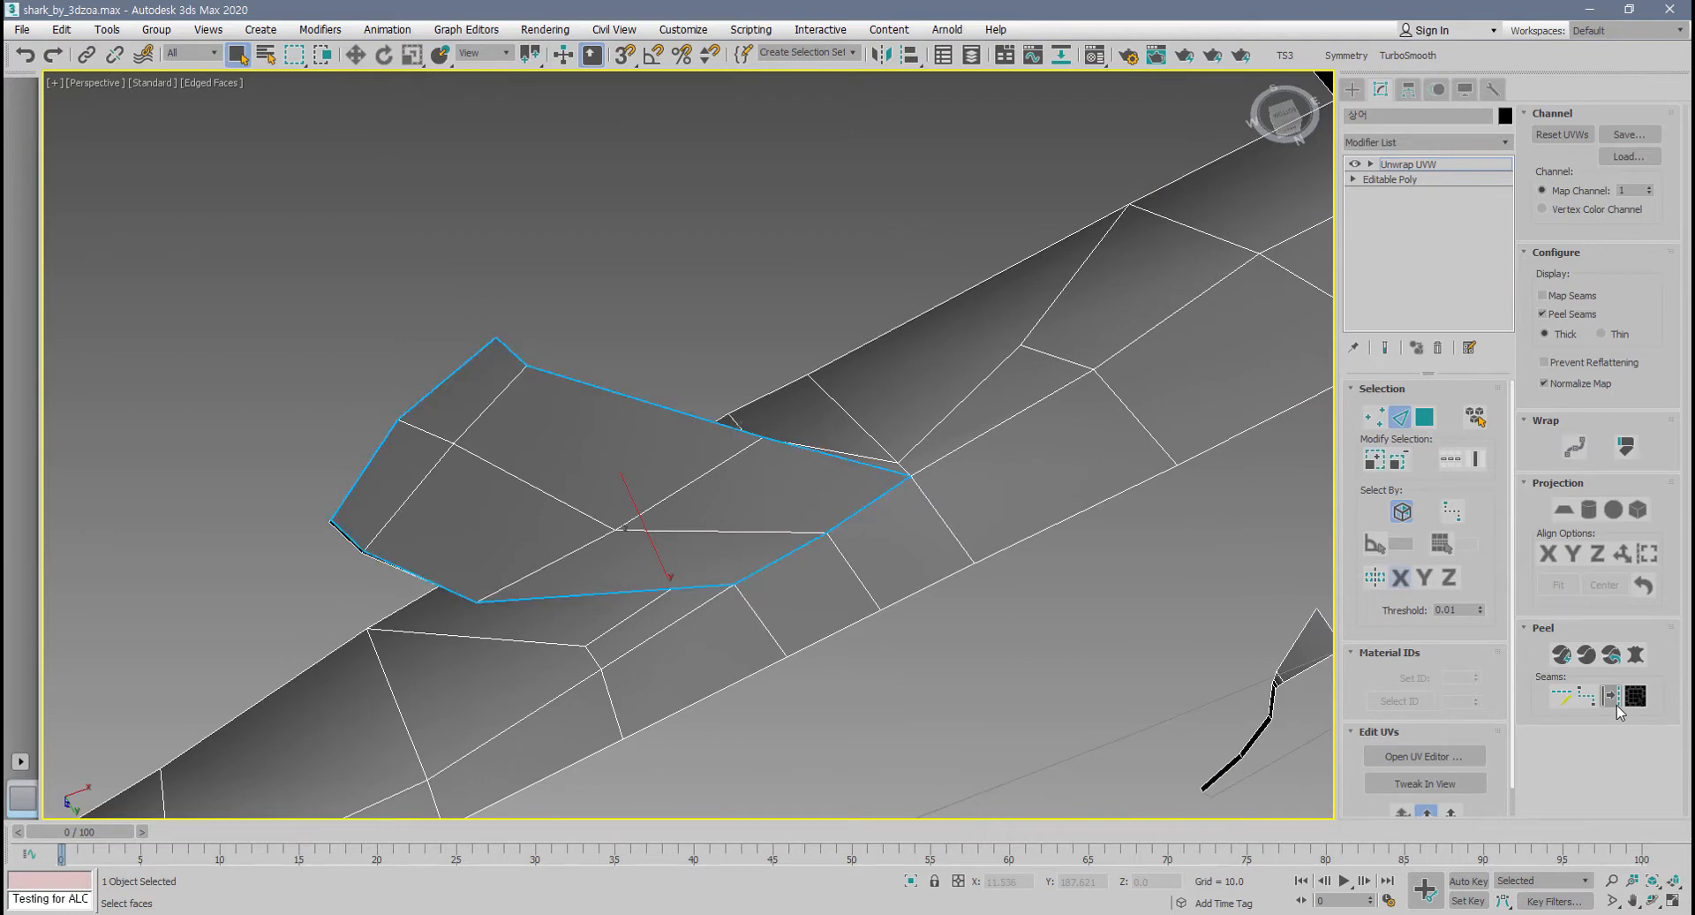
# - Complete the pelvic fin's seam across the short edges at the ends of its base using Edit Seams
pyautogui.click(1560, 700)
pyautogui.keyDown('alt'); pyautogui.moveTo(833, 535); pyautogui.dragTo(863, 484, button='middle'); pyautogui.keyUp('alt')
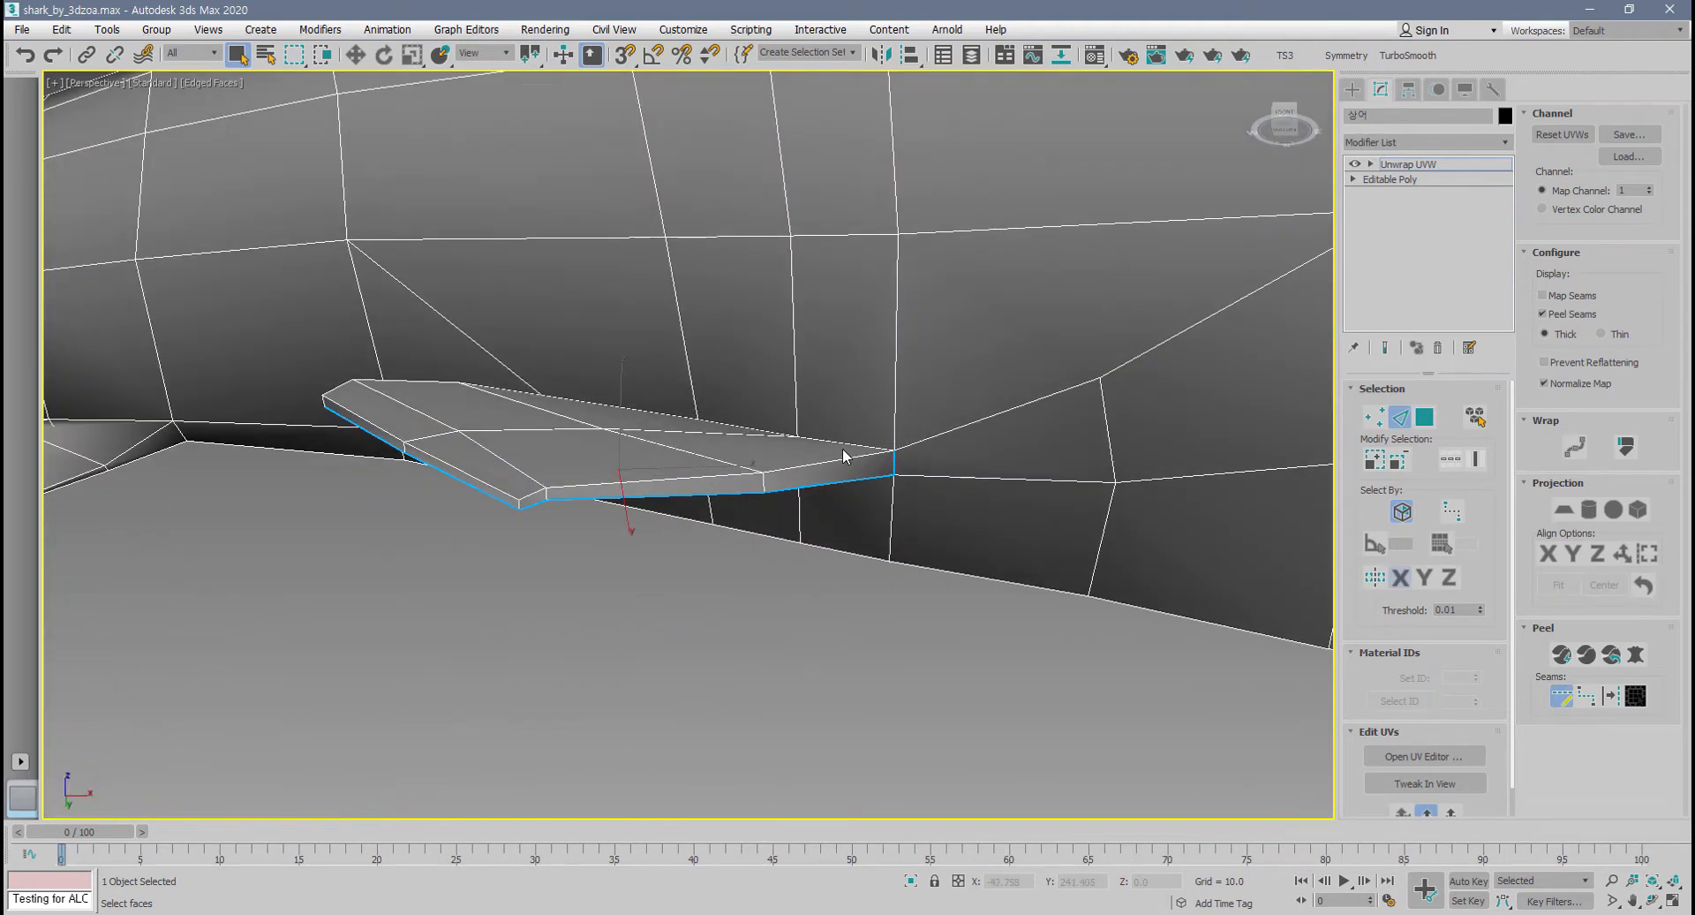
pyautogui.keyDown('alt'); pyautogui.moveTo(692, 453); pyautogui.dragTo(808, 441, button='middle'); pyautogui.keyUp('alt')
pyautogui.moveTo(808, 441); pyautogui.dragTo(884, 559, button='middle')
pyautogui.keyDown('alt'); pyautogui.moveTo(1090, 661); pyautogui.dragTo(1091, 605, button='middle'); pyautogui.keyUp('alt')
pyautogui.scroll(-6, 1091, 605)
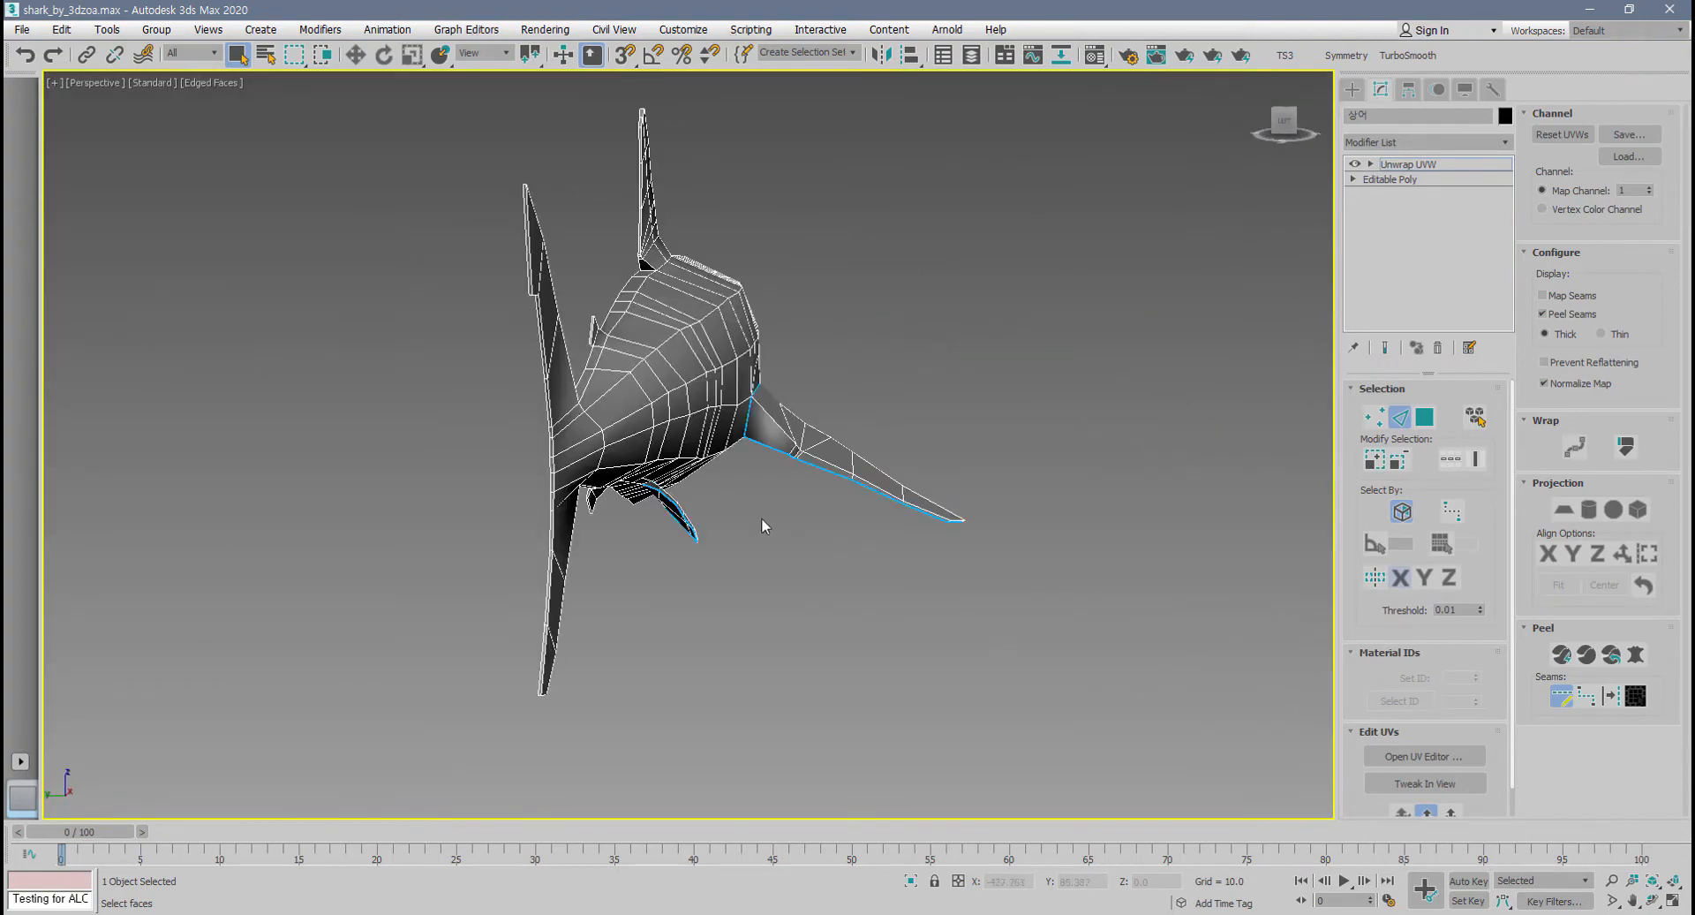
pyautogui.moveTo(761, 517); pyautogui.dragTo(909, 546, button='middle')
pyautogui.scroll(3, 909, 546)
pyautogui.scroll(4, 795, 468)
pyautogui.scroll(5, 751, 503)
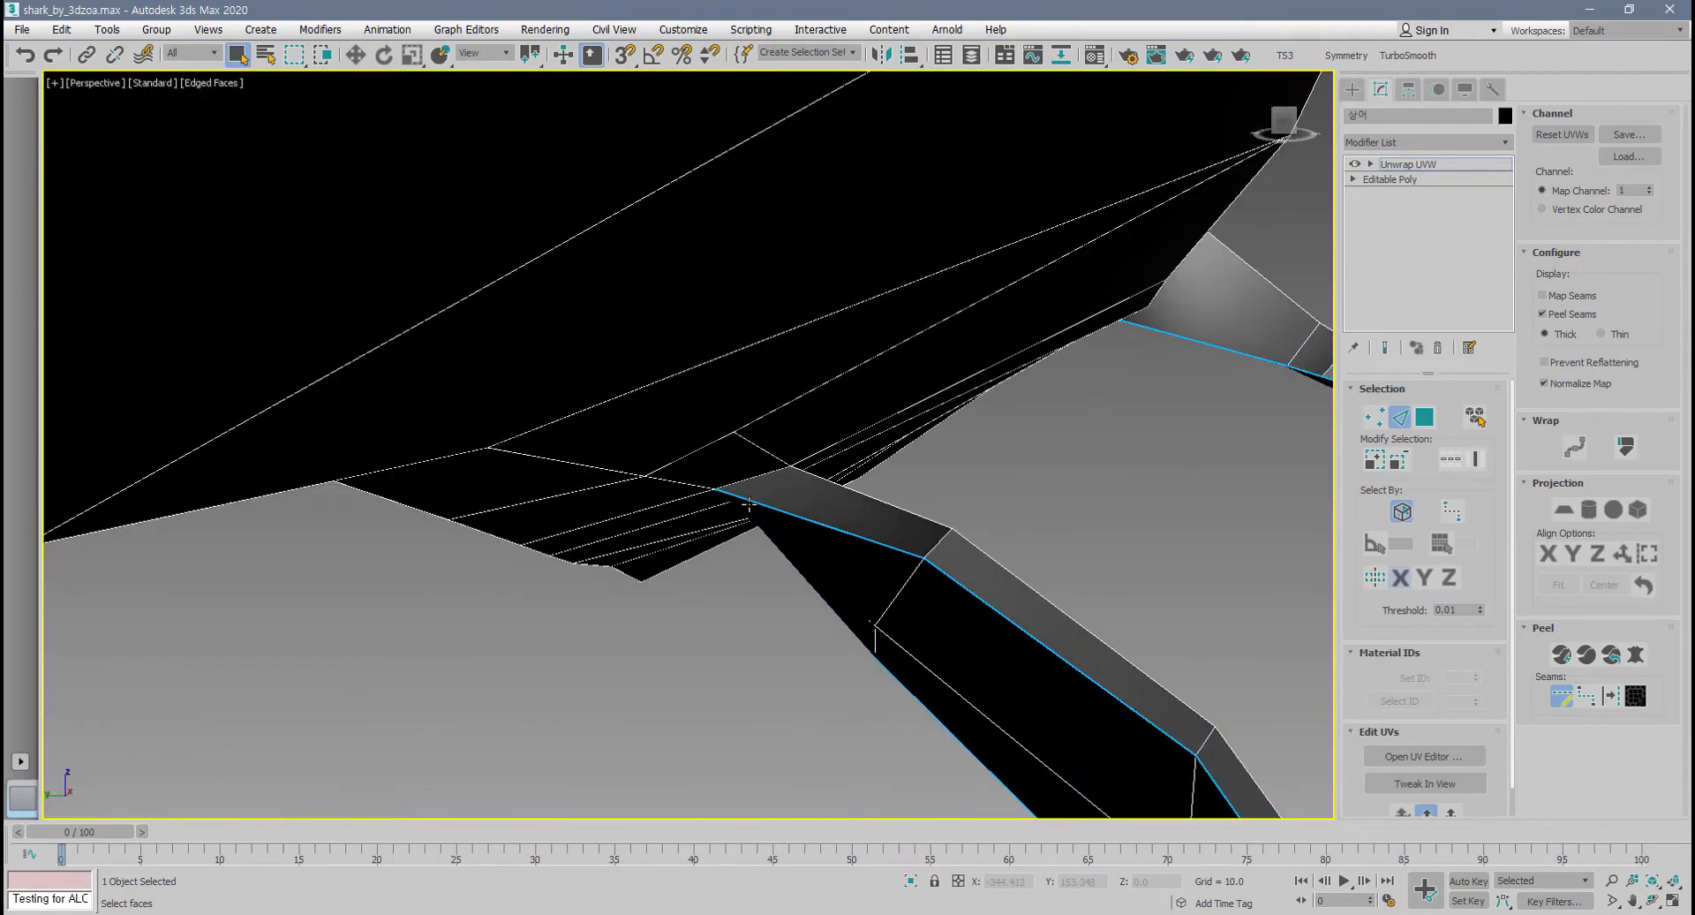
pyautogui.scroll(-1, 762, 524)
pyautogui.scroll(1, 766, 507)
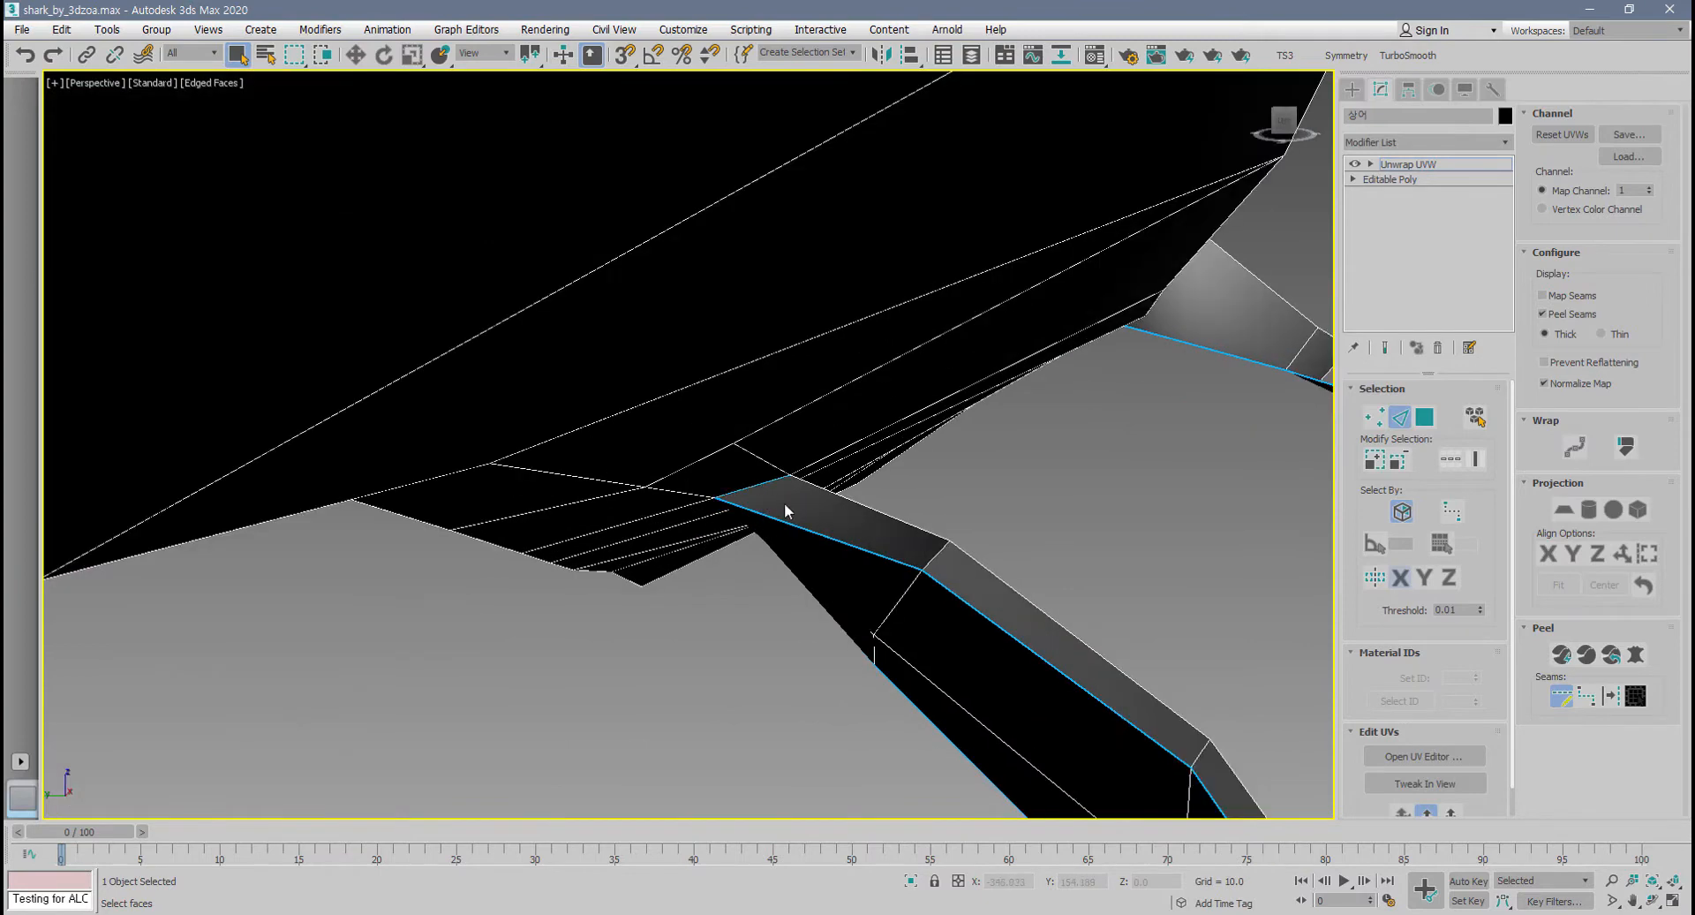
pyautogui.scroll(-1, 787, 510)
pyautogui.keyDown('alt'); pyautogui.moveTo(786, 510); pyautogui.dragTo(651, 485, button='middle'); pyautogui.keyUp('alt')
pyautogui.scroll(3, 608, 484)
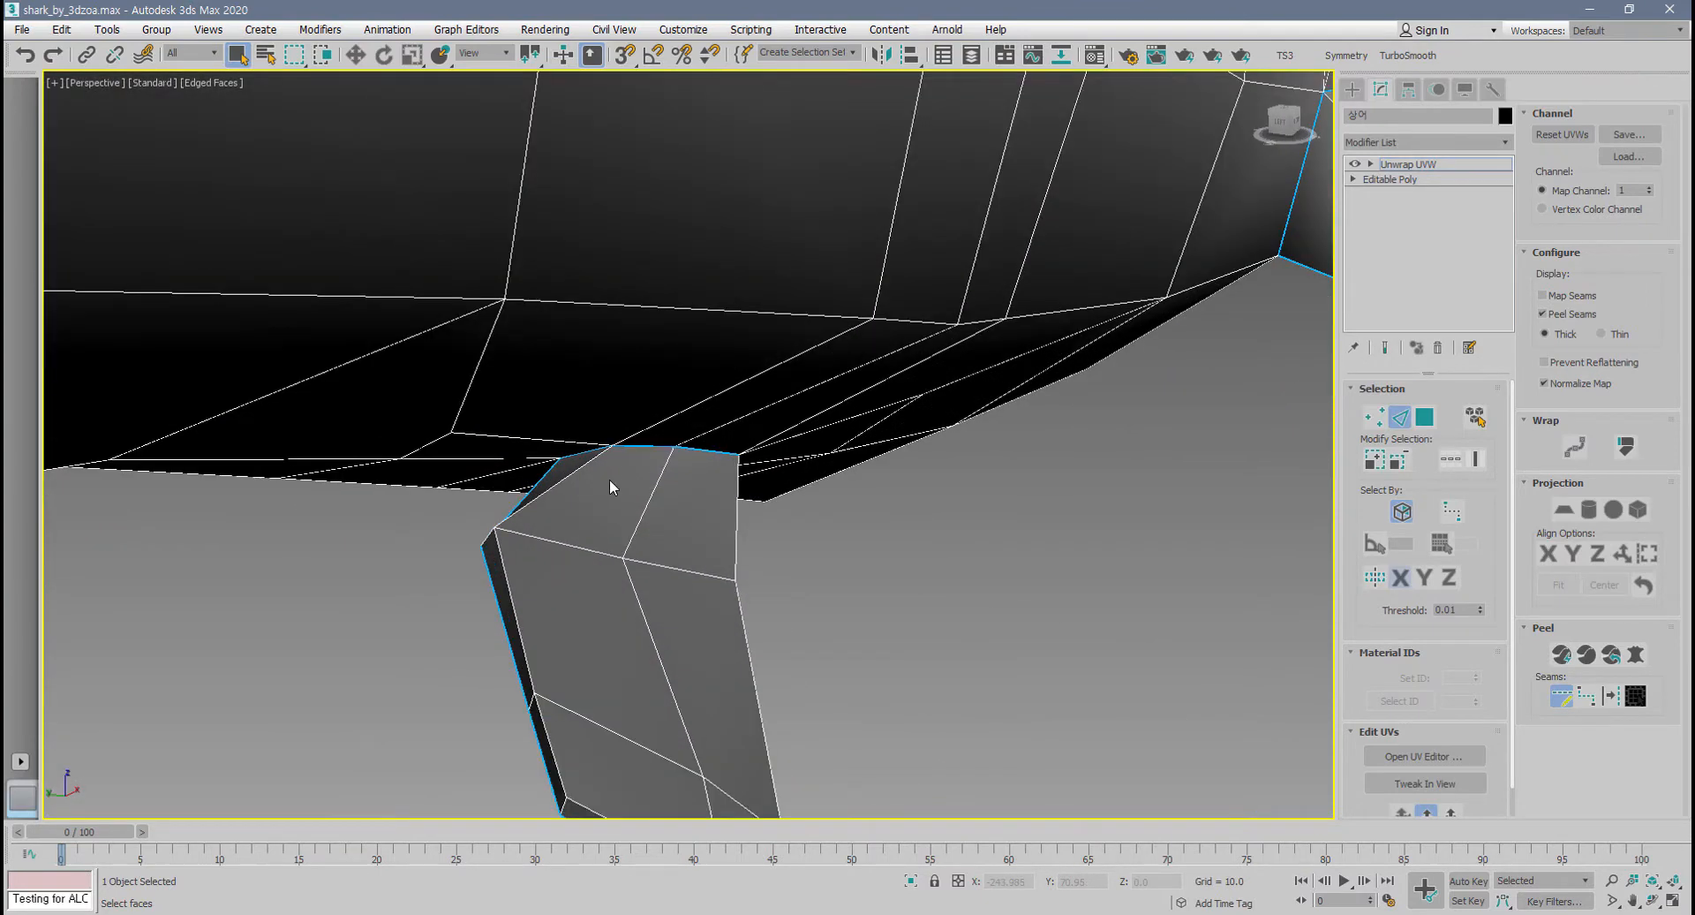
pyautogui.scroll(-4, 609, 479)
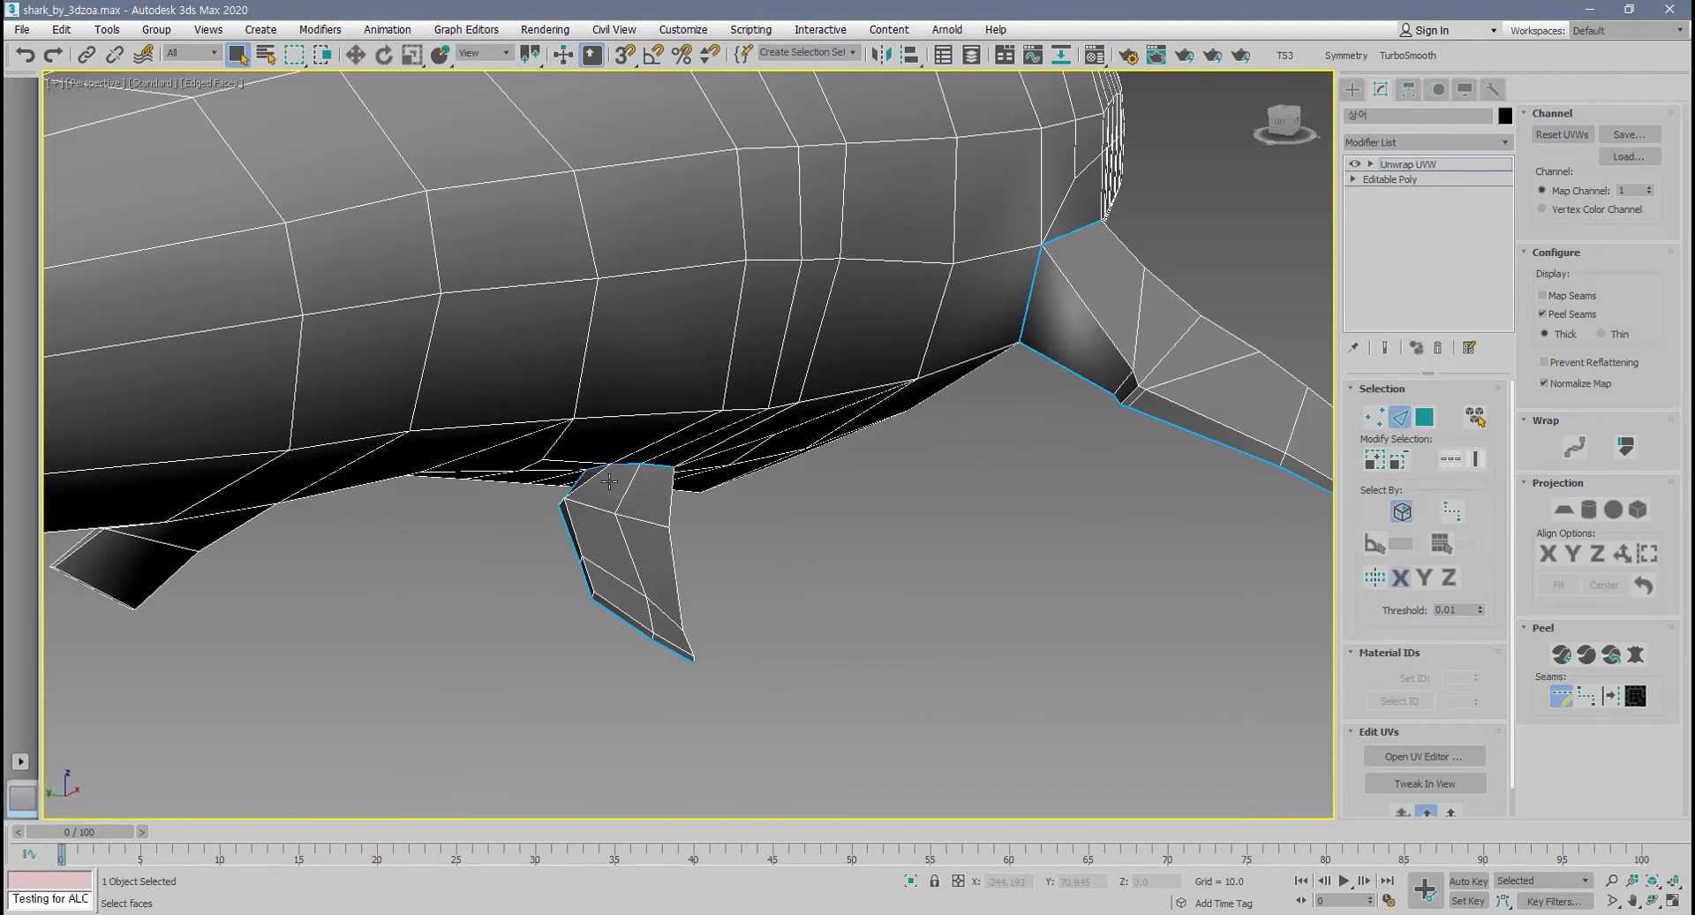
# - Mark the outer edges of the lower lip as seams from the front of the jaw back towards the mouth corner
pyautogui.rightClick(697, 556)
pyautogui.keyDown('alt'); pyautogui.moveTo(658, 551); pyautogui.dragTo(772, 511, button='middle'); pyautogui.keyUp('alt')
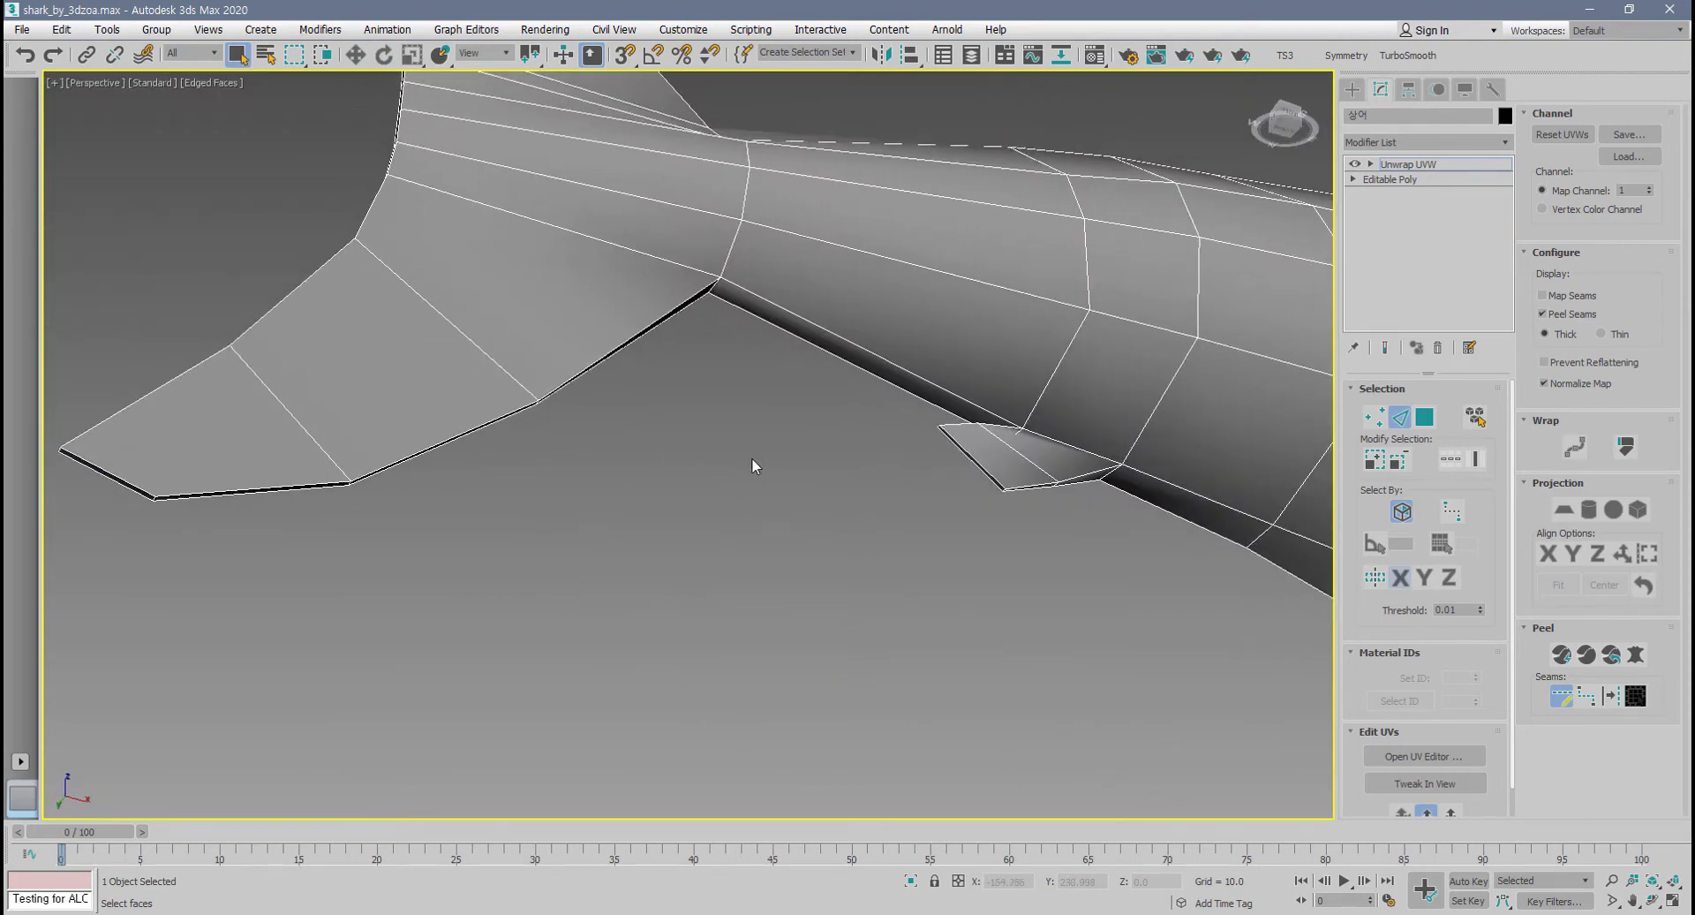
pyautogui.moveTo(1117, 454); pyautogui.dragTo(588, 441, button='middle')
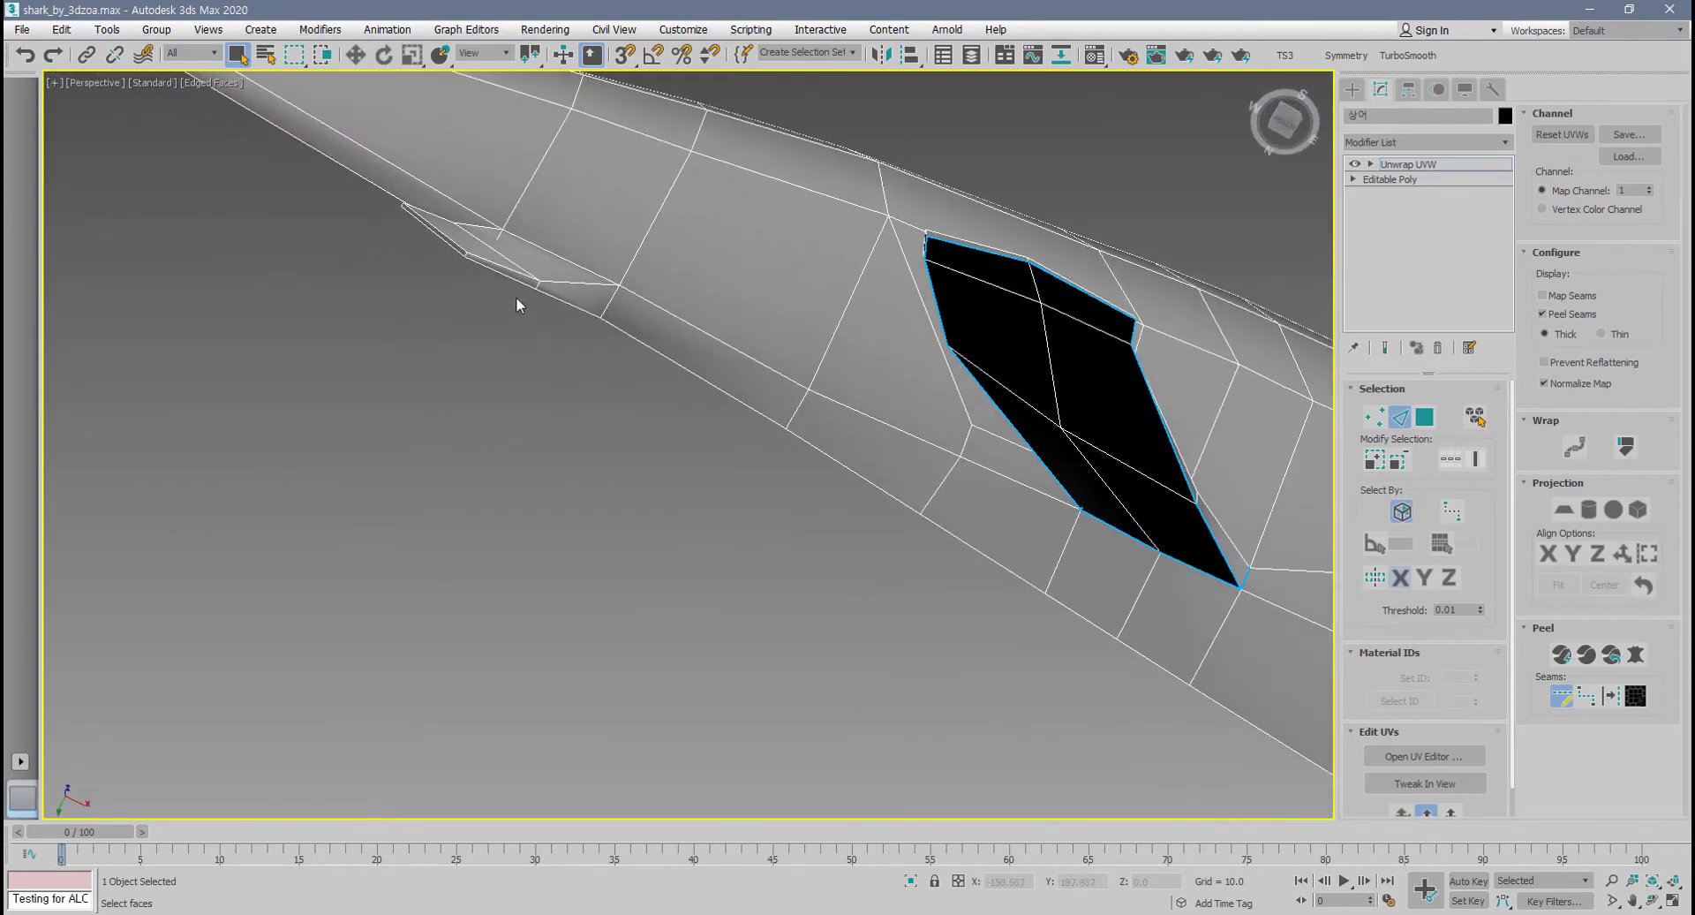
pyautogui.scroll(-5, 635, 310)
pyautogui.keyDown('alt'); pyautogui.moveTo(595, 322); pyautogui.dragTo(526, 490, button='middle'); pyautogui.keyUp('alt')
pyautogui.moveTo(996, 374); pyautogui.dragTo(609, 417, button='middle')
pyautogui.keyDown('alt'); pyautogui.moveTo(932, 445); pyautogui.dragTo(776, 452, button='middle'); pyautogui.keyUp('alt')
pyautogui.scroll(5, 680, 514)
pyautogui.moveTo(551, 487); pyautogui.dragTo(952, 579, button='middle')
pyautogui.scroll(3, 586, 512)
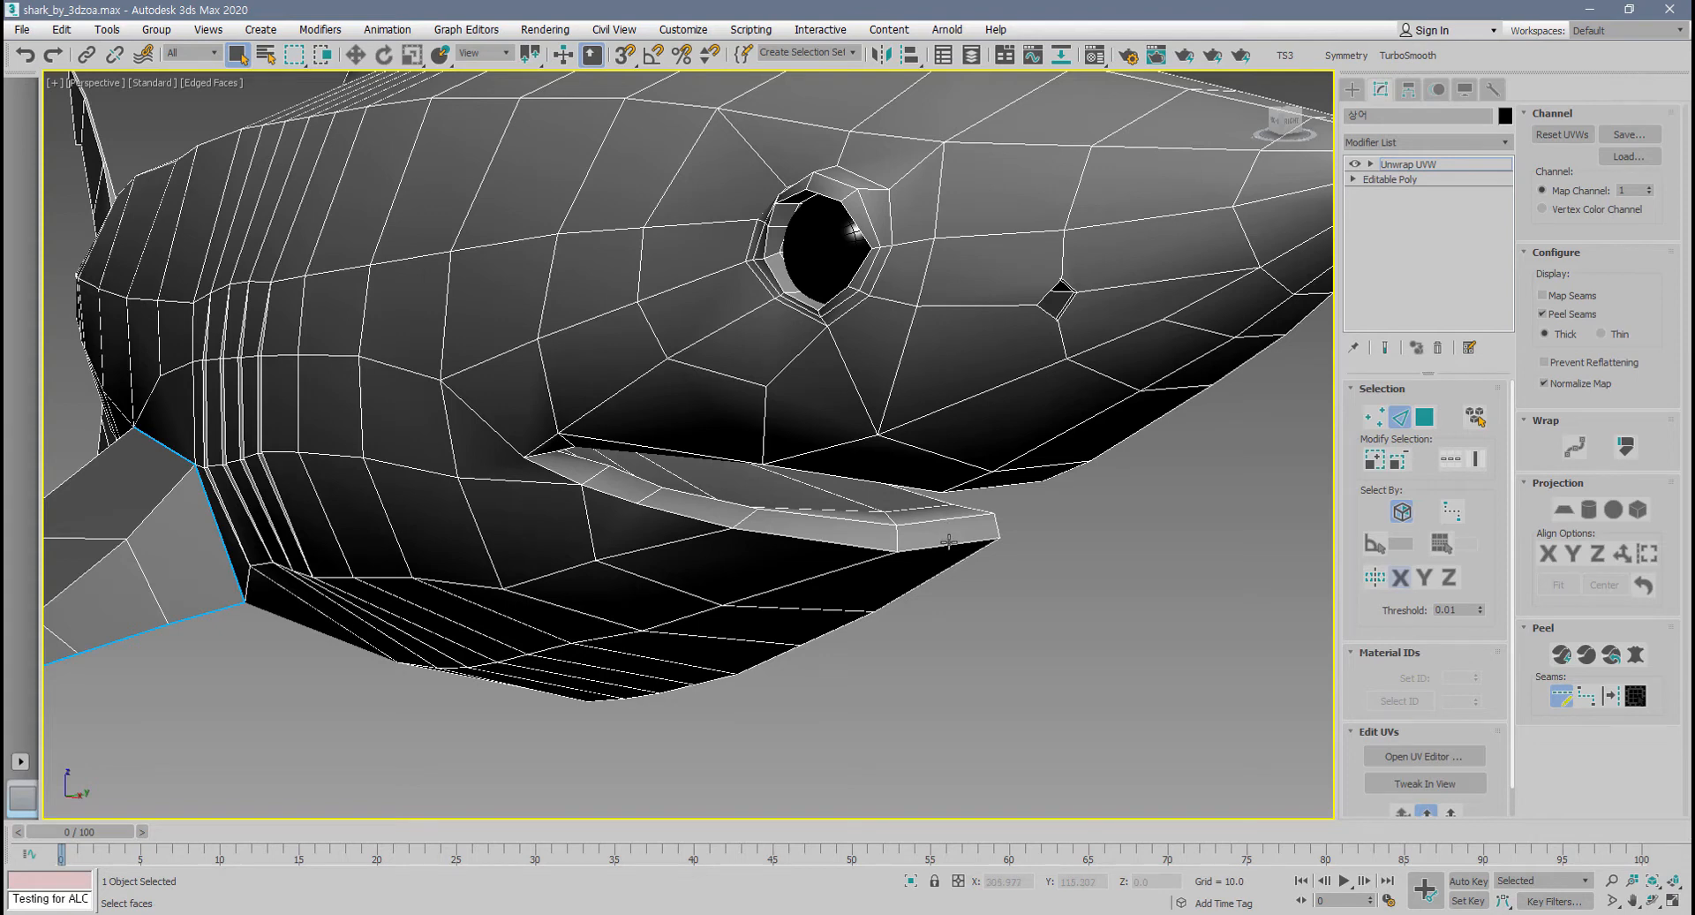
pyautogui.click(948, 543)
pyautogui.click(829, 541)
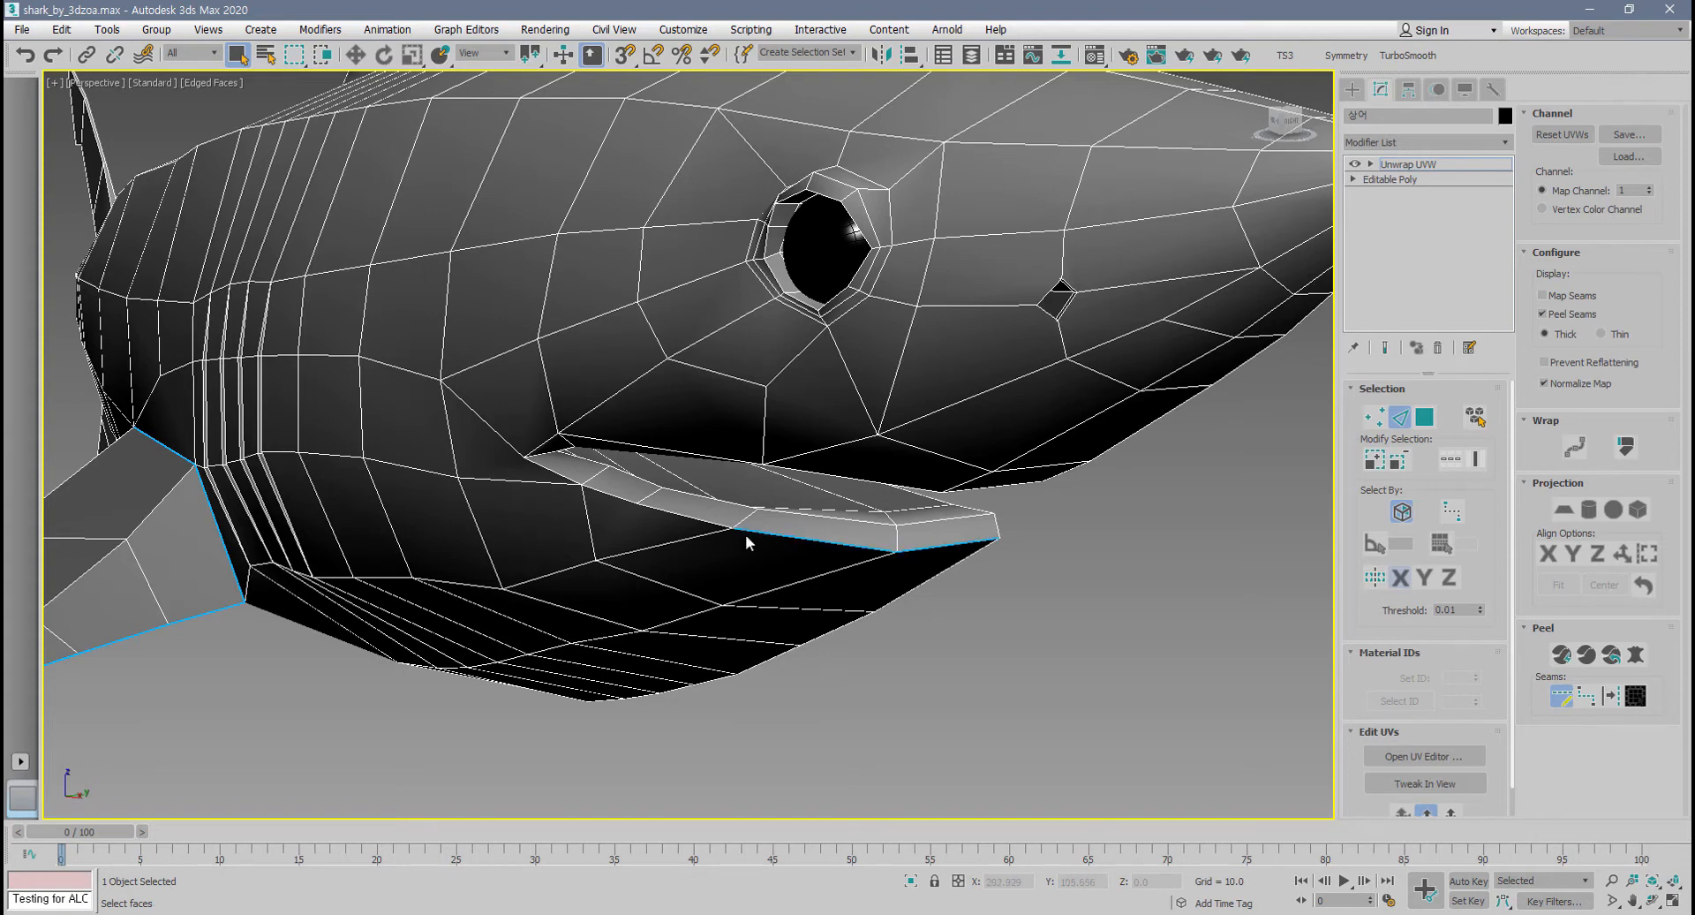
pyautogui.click(691, 519)
pyautogui.click(562, 476)
# - Continue the mouth seam around the mouth corner and along the upper lip edges to the front
pyautogui.scroll(-5, 562, 478)
pyautogui.keyDown('alt'); pyautogui.moveTo(558, 519); pyautogui.dragTo(552, 442, button='middle'); pyautogui.keyUp('alt')
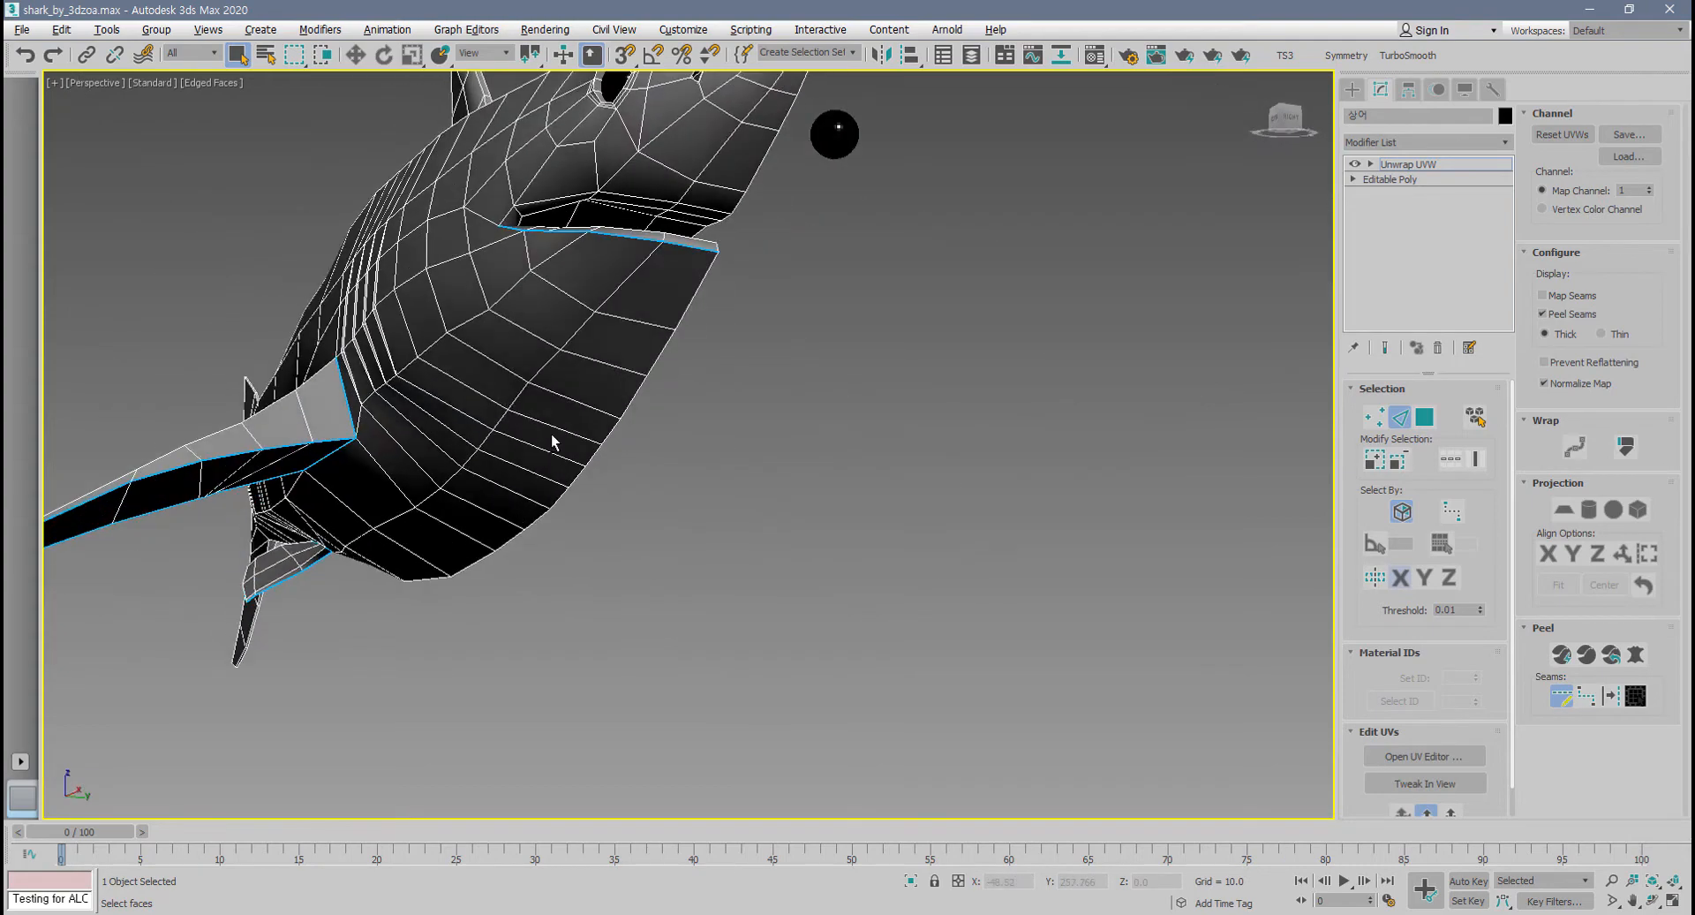
pyautogui.moveTo(499, 263); pyautogui.dragTo(506, 459, button='middle')
pyautogui.scroll(5, 522, 450)
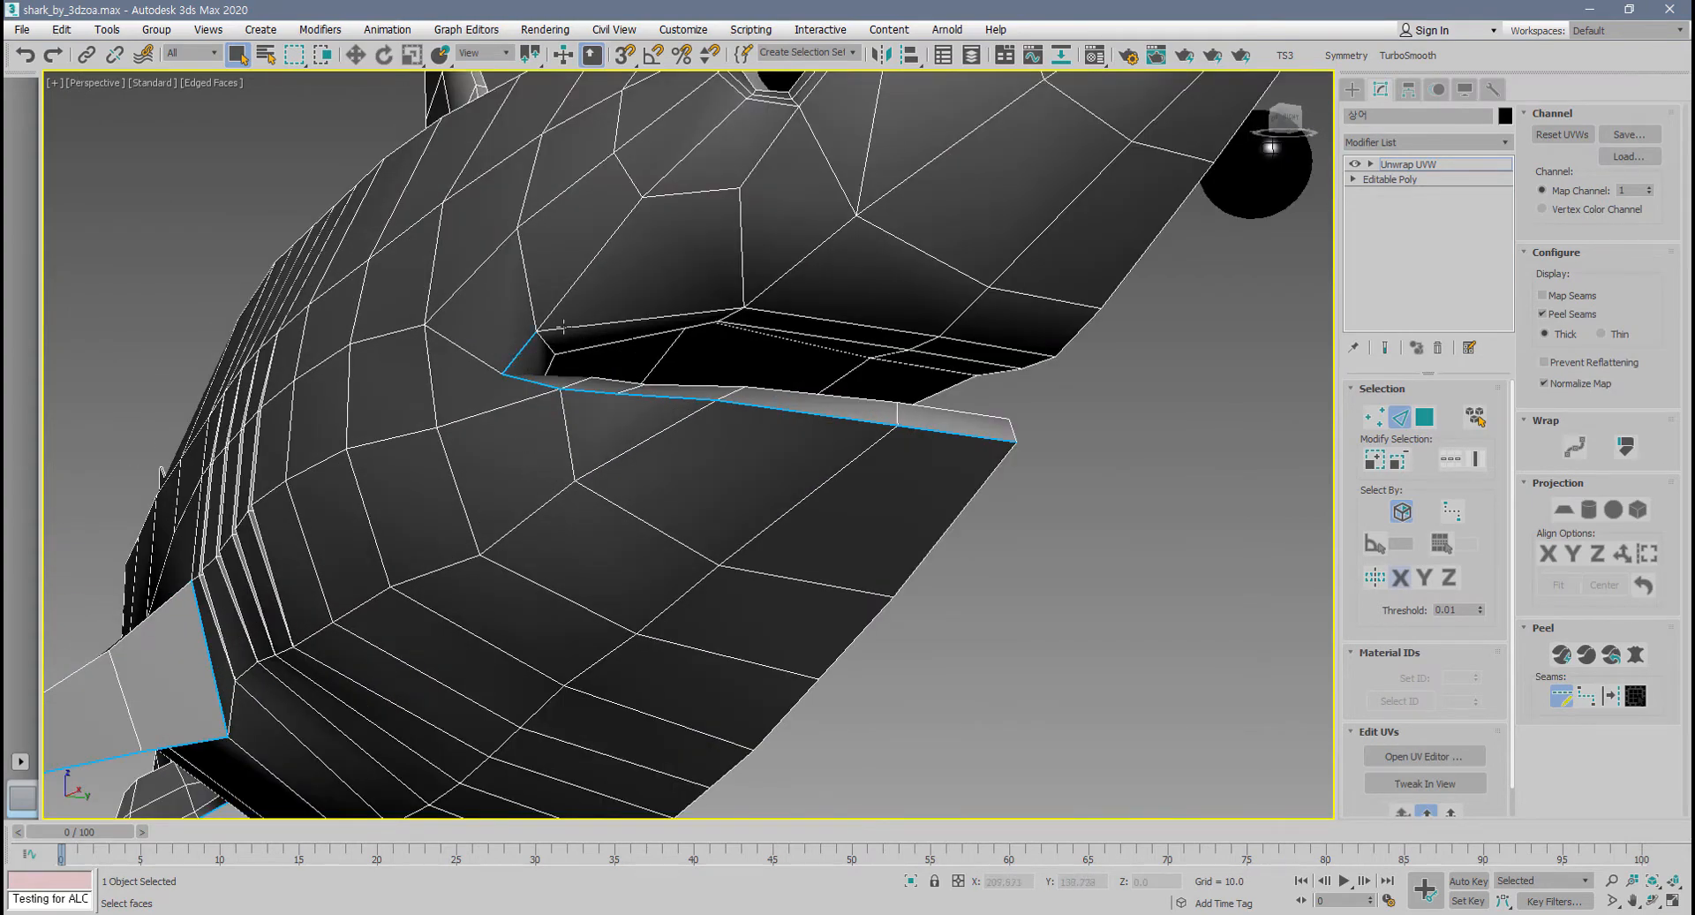
pyautogui.click(707, 315)
pyautogui.click(788, 314)
# - Switch the view to orthographic and examine the seams around the mouth opening from several sides
pyautogui.scroll(-5, 970, 415)
pyautogui.keyDown('alt'); pyautogui.moveTo(969, 415); pyautogui.dragTo(935, 430, button='middle'); pyautogui.keyUp('alt')
pyautogui.scroll(-3, 588, 541)
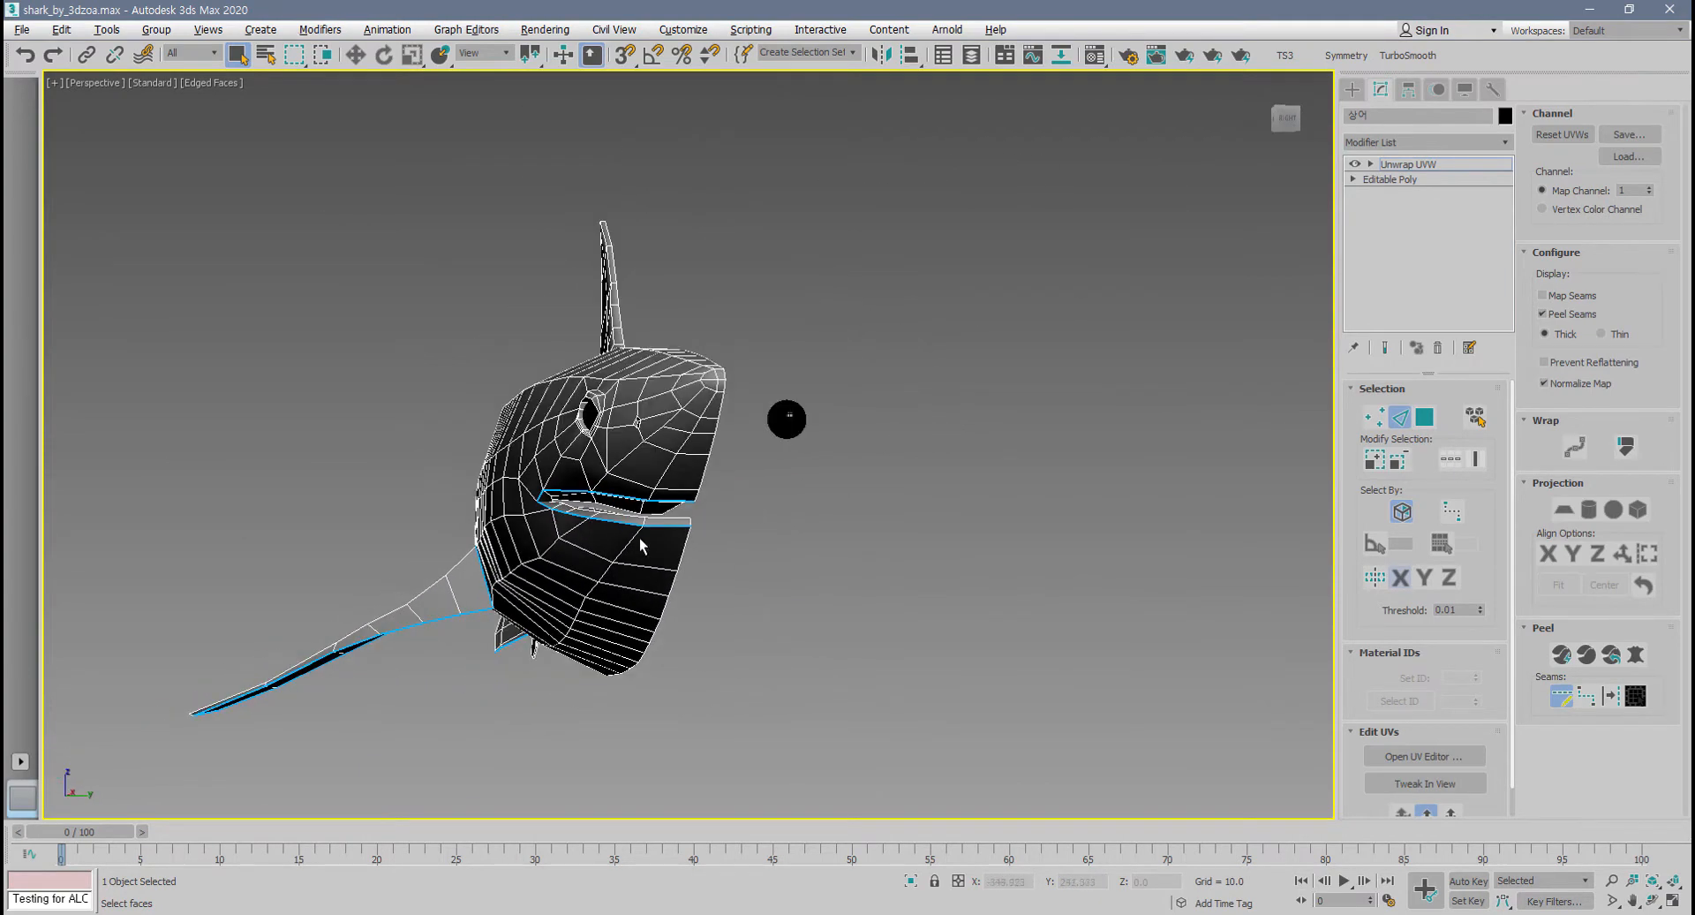
pyautogui.keyDown('alt'); pyautogui.moveTo(643, 540); pyautogui.dragTo(853, 578, button='middle'); pyautogui.keyUp('alt')
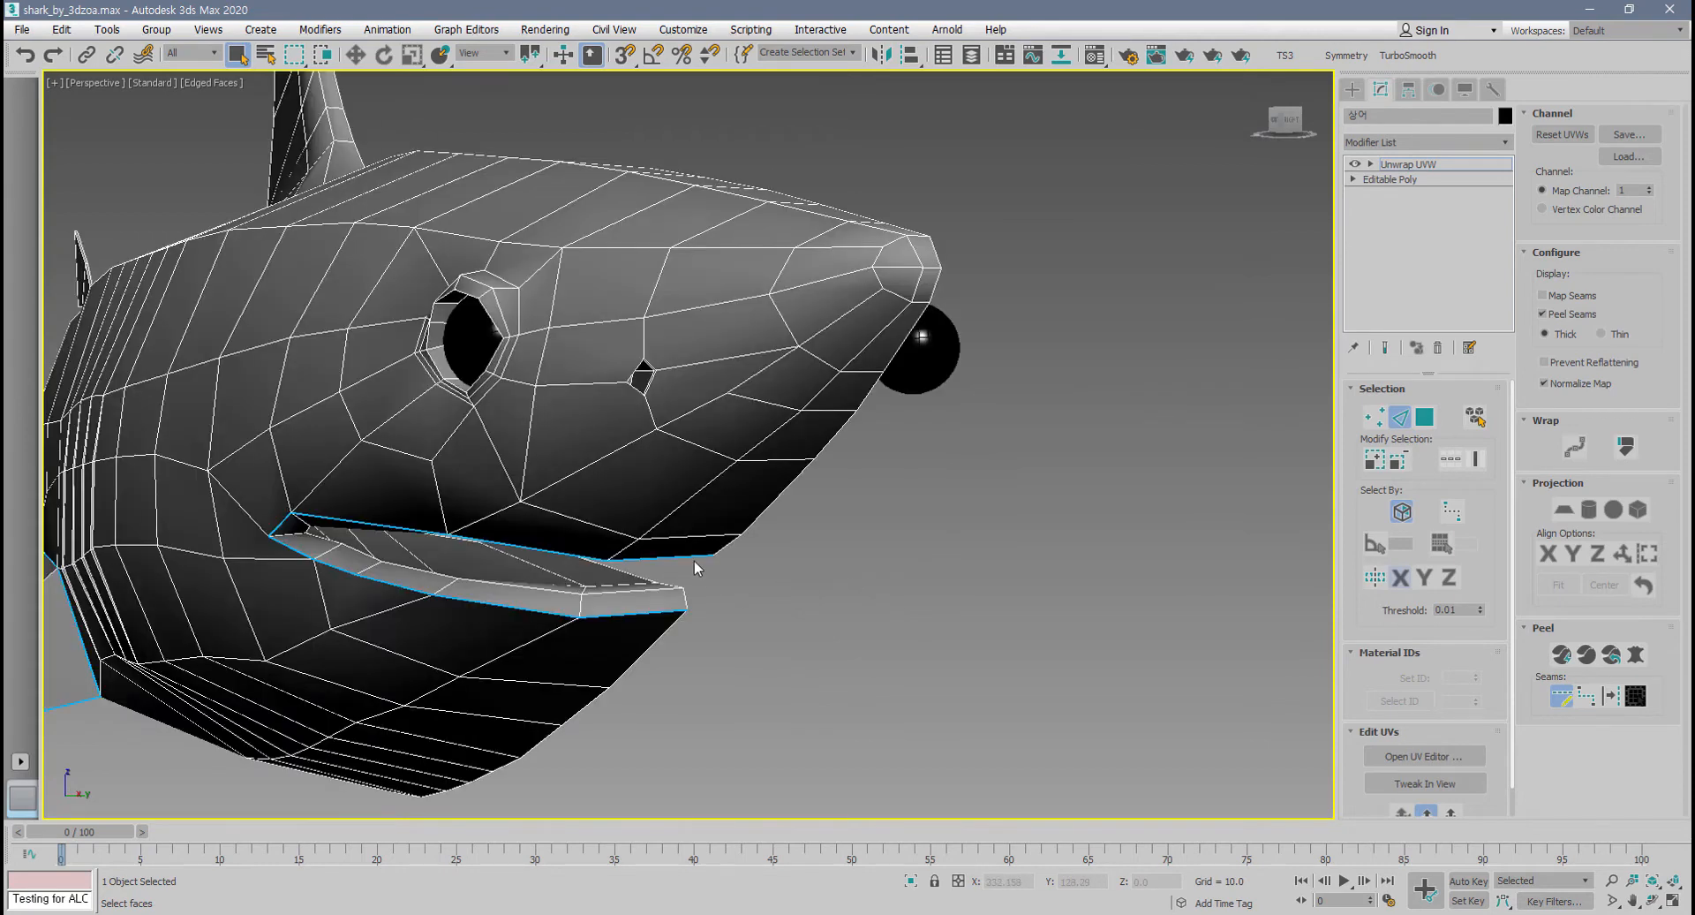
pyautogui.press('u')
pyautogui.moveTo(932, 440); pyautogui.dragTo(799, 455, button='middle')
pyautogui.scroll(3, 799, 456)
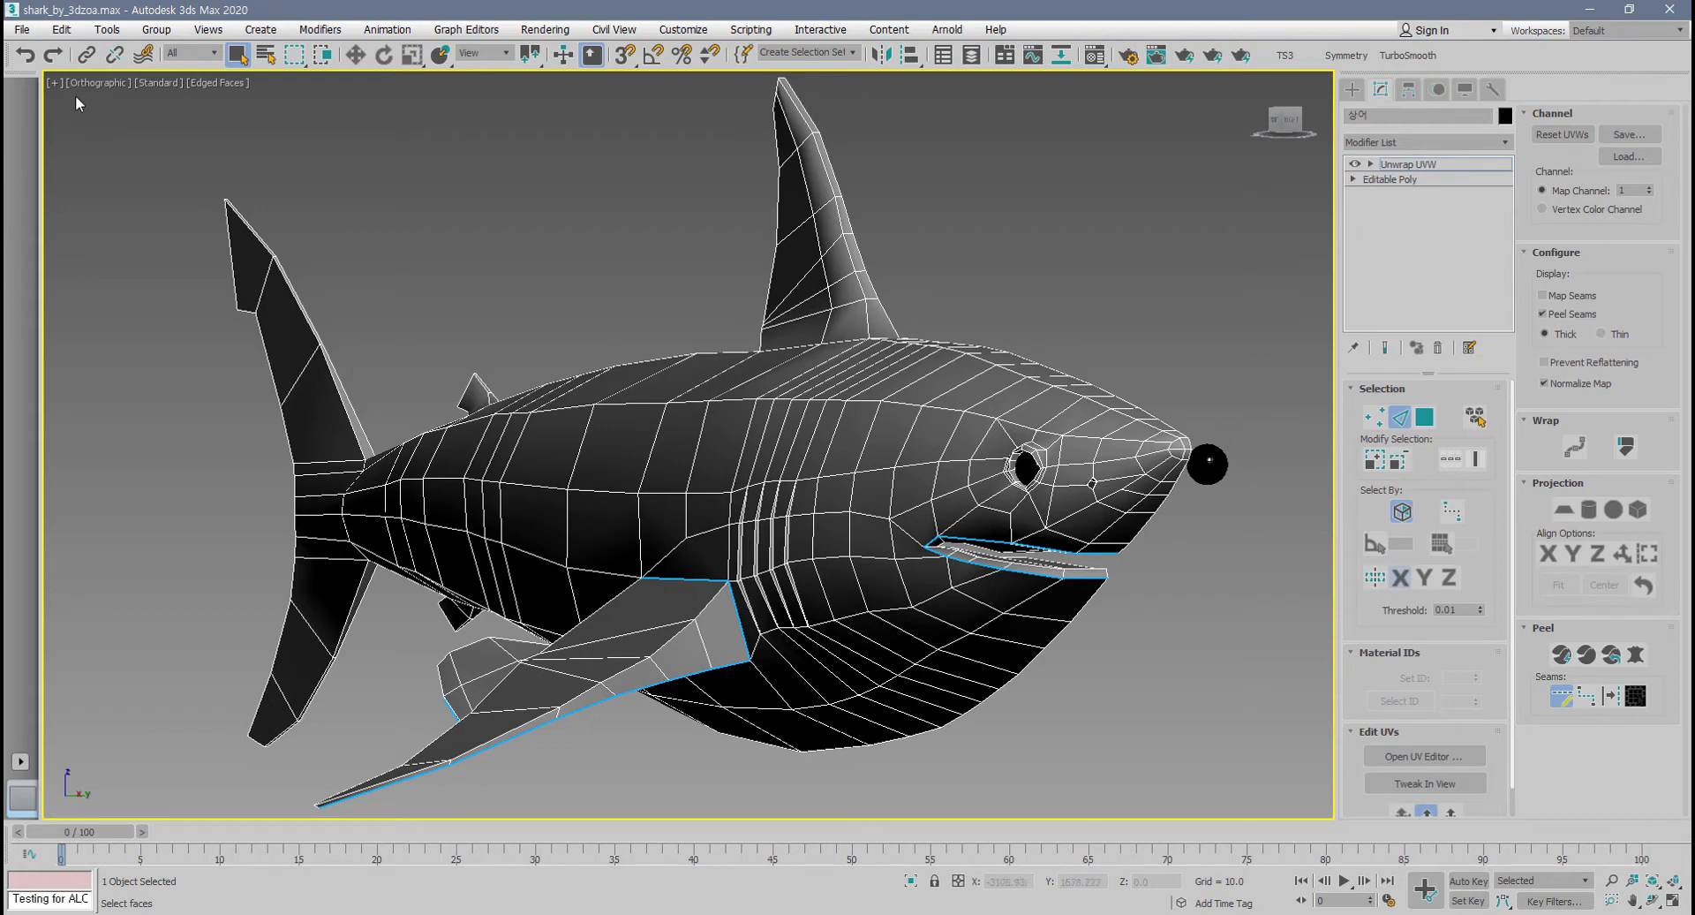
pyautogui.scroll(6, 887, 494)
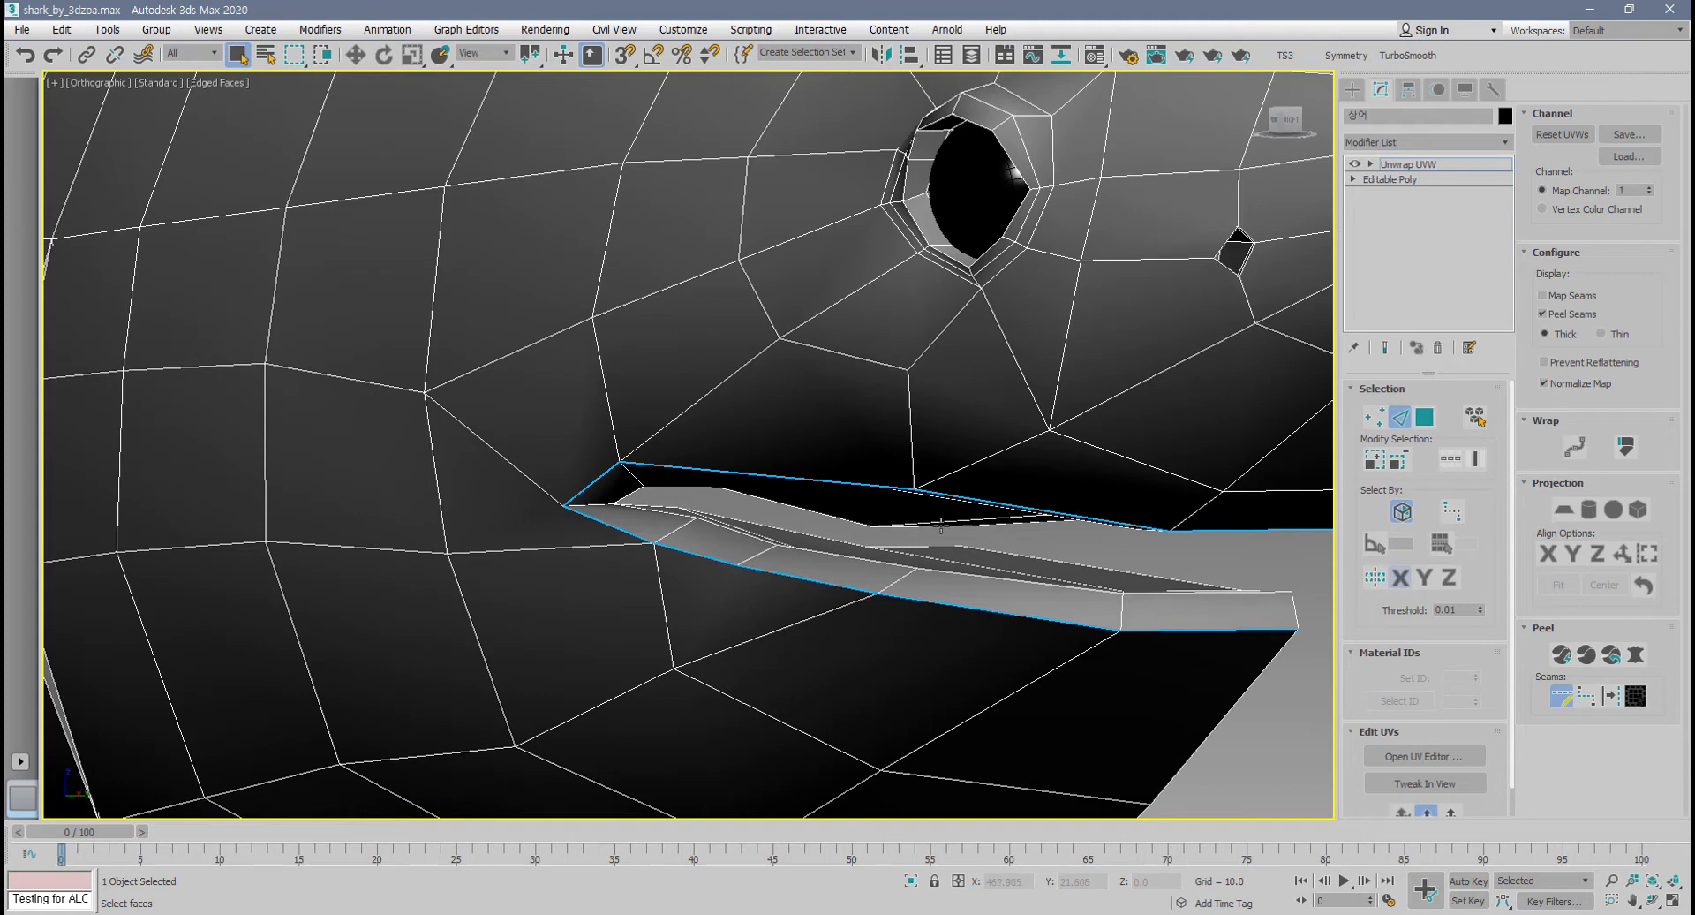
pyautogui.moveTo(828, 515); pyautogui.dragTo(800, 510, button='middle')
pyautogui.scroll(2, 949, 528)
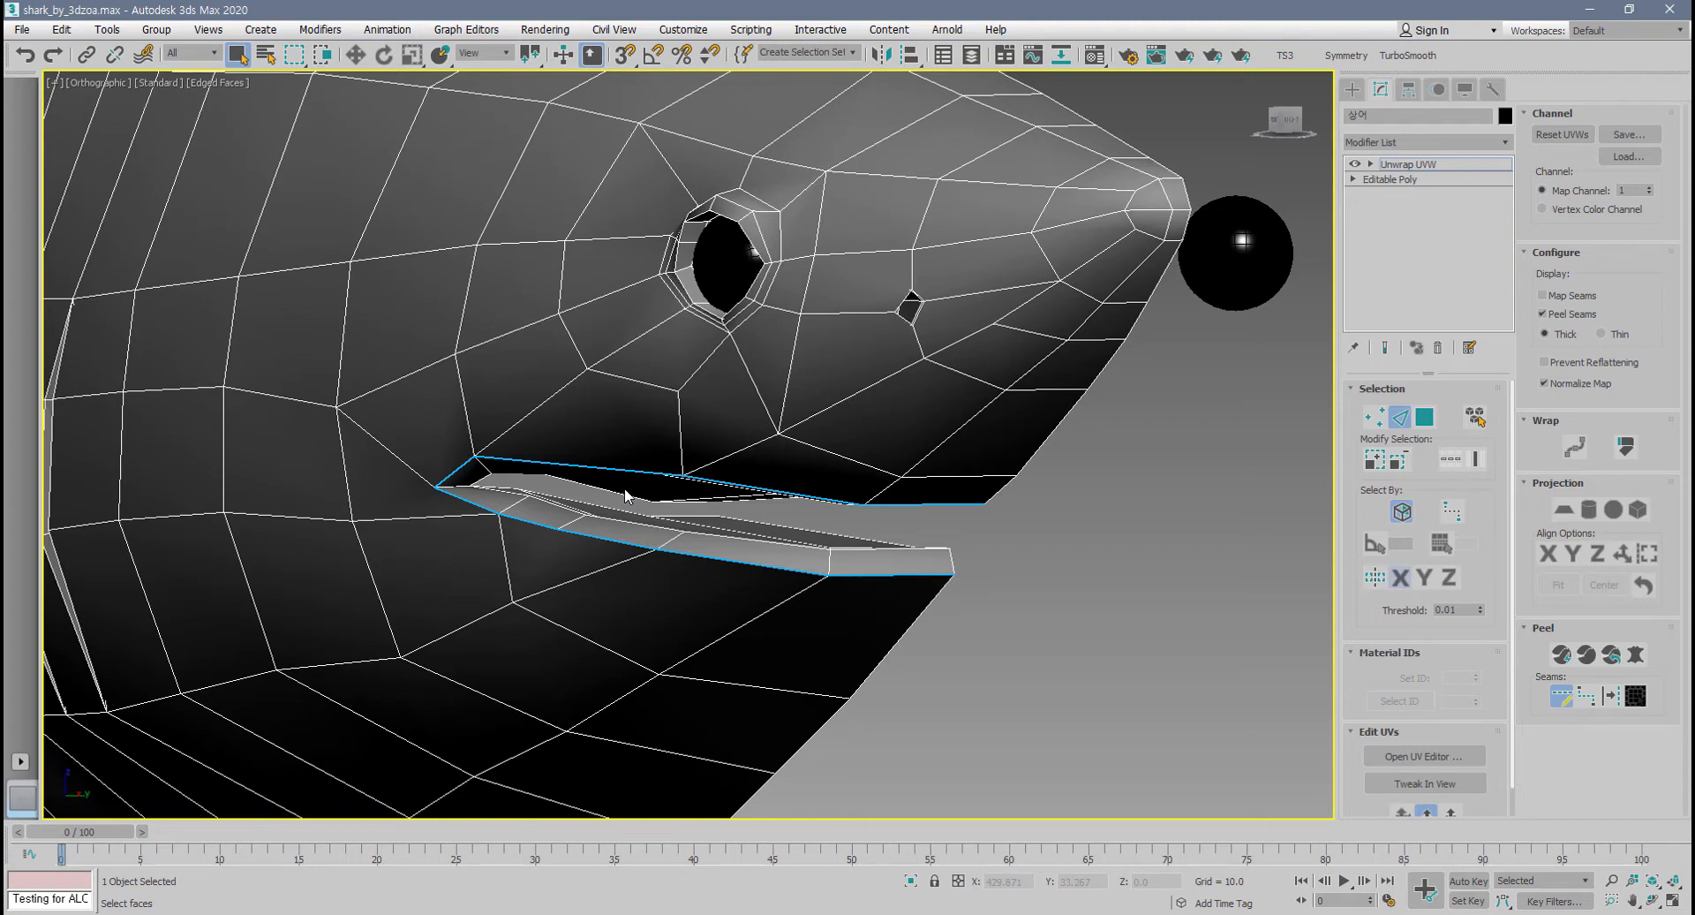
pyautogui.scroll(-2, 947, 479)
pyautogui.keyDown('alt'); pyautogui.moveTo(882, 516); pyautogui.dragTo(752, 529, button='middle'); pyautogui.keyUp('alt')
pyautogui.scroll(-2, 752, 529)
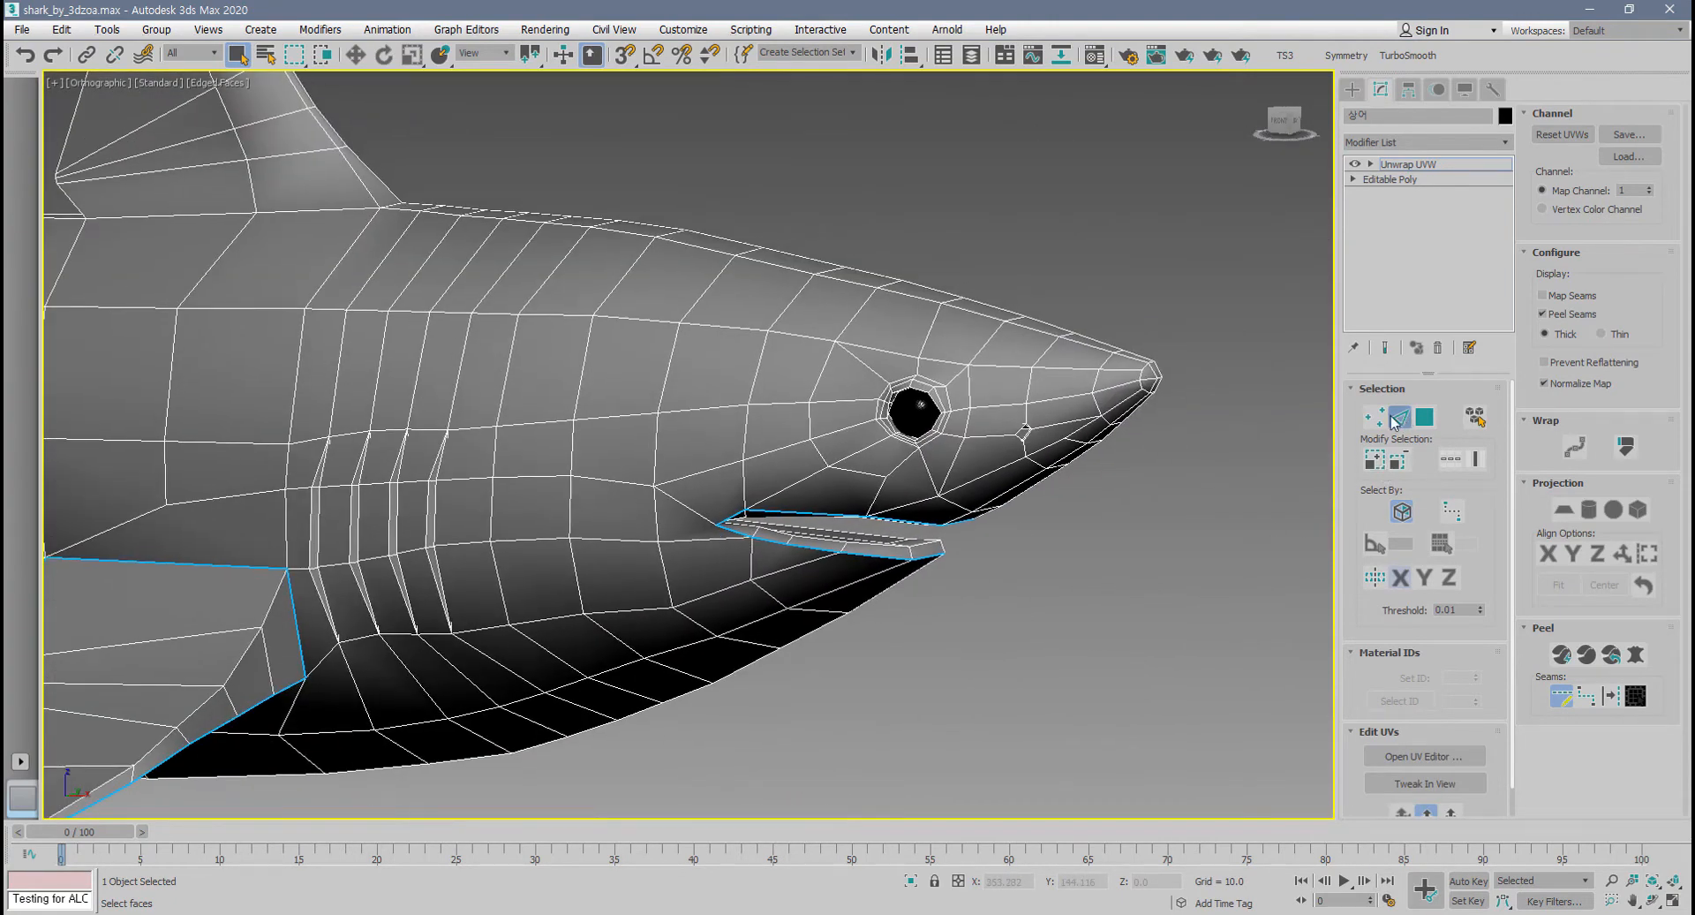
# - Leave edge selection, select the eye sphere to inspect it, and reselect the shark body
pyautogui.click(1399, 416)
pyautogui.click(923, 409)
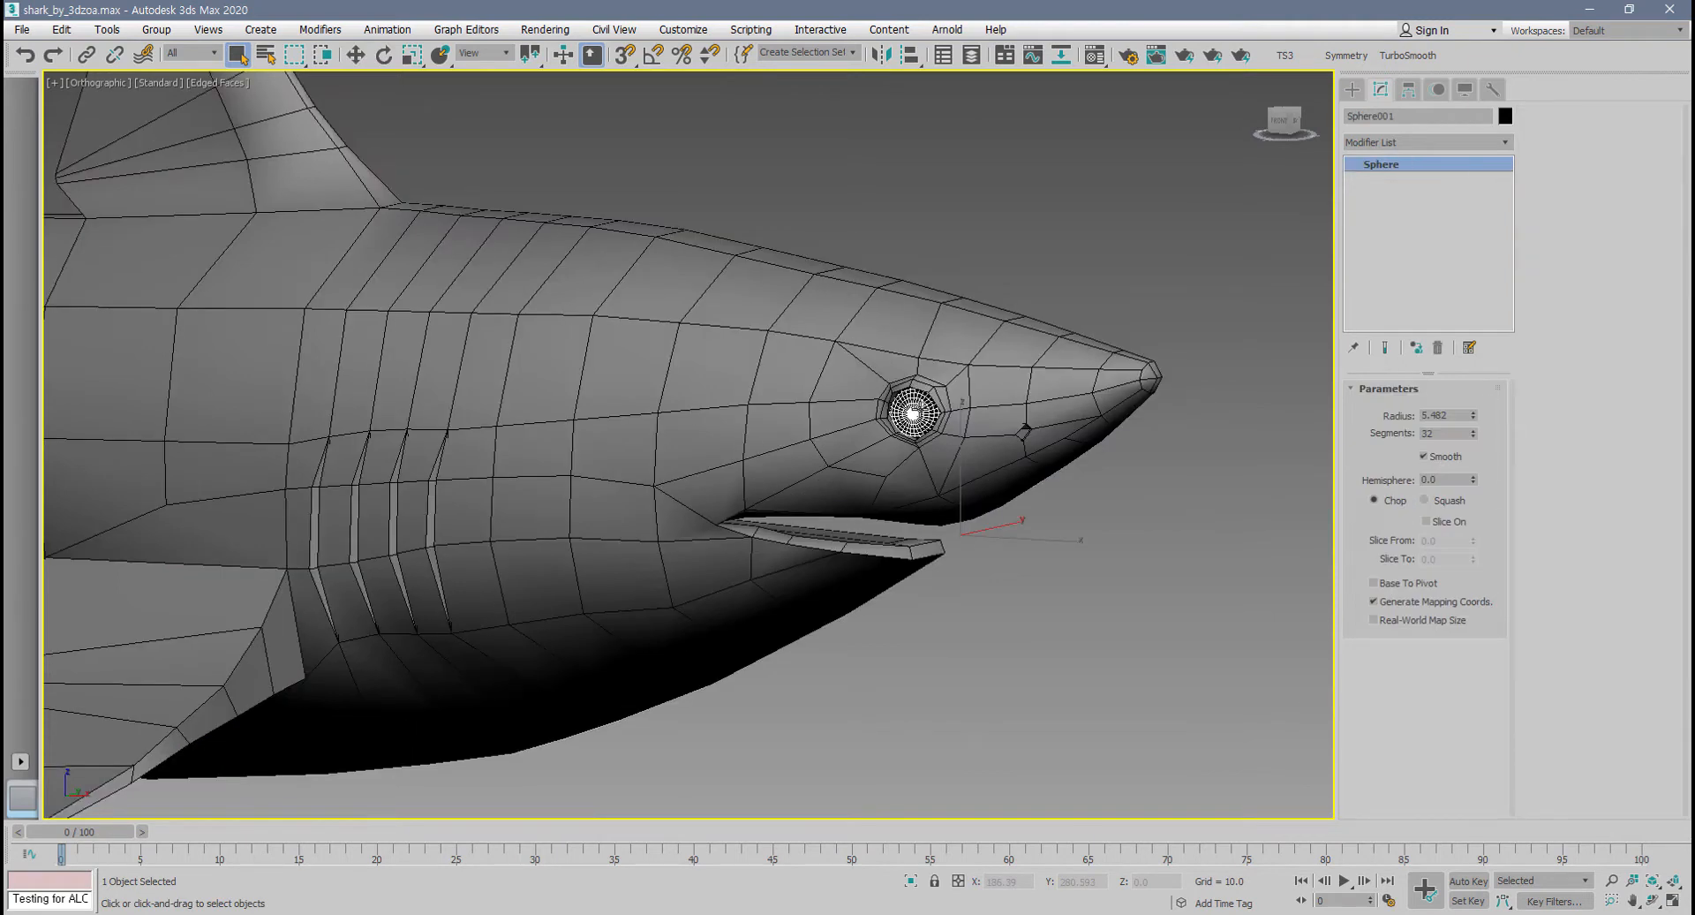
pyautogui.click(792, 443)
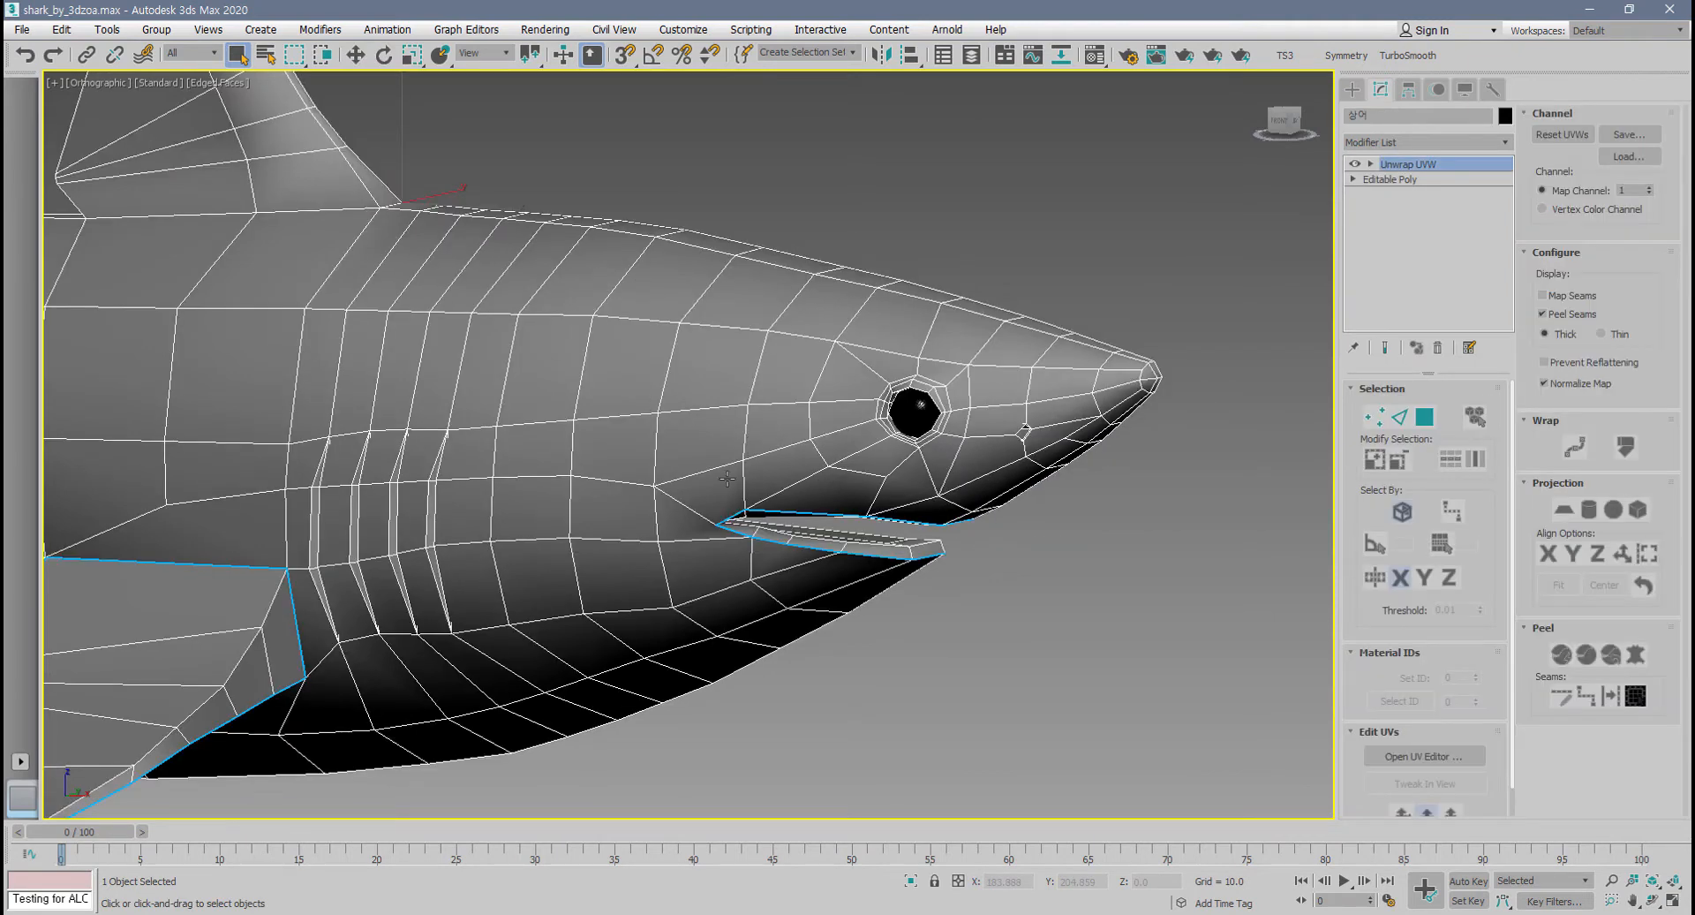
# - Mark the four outer edges of the nostril opening as seams with Edit Seams in edge mode
pyautogui.scroll(-3, 824, 543)
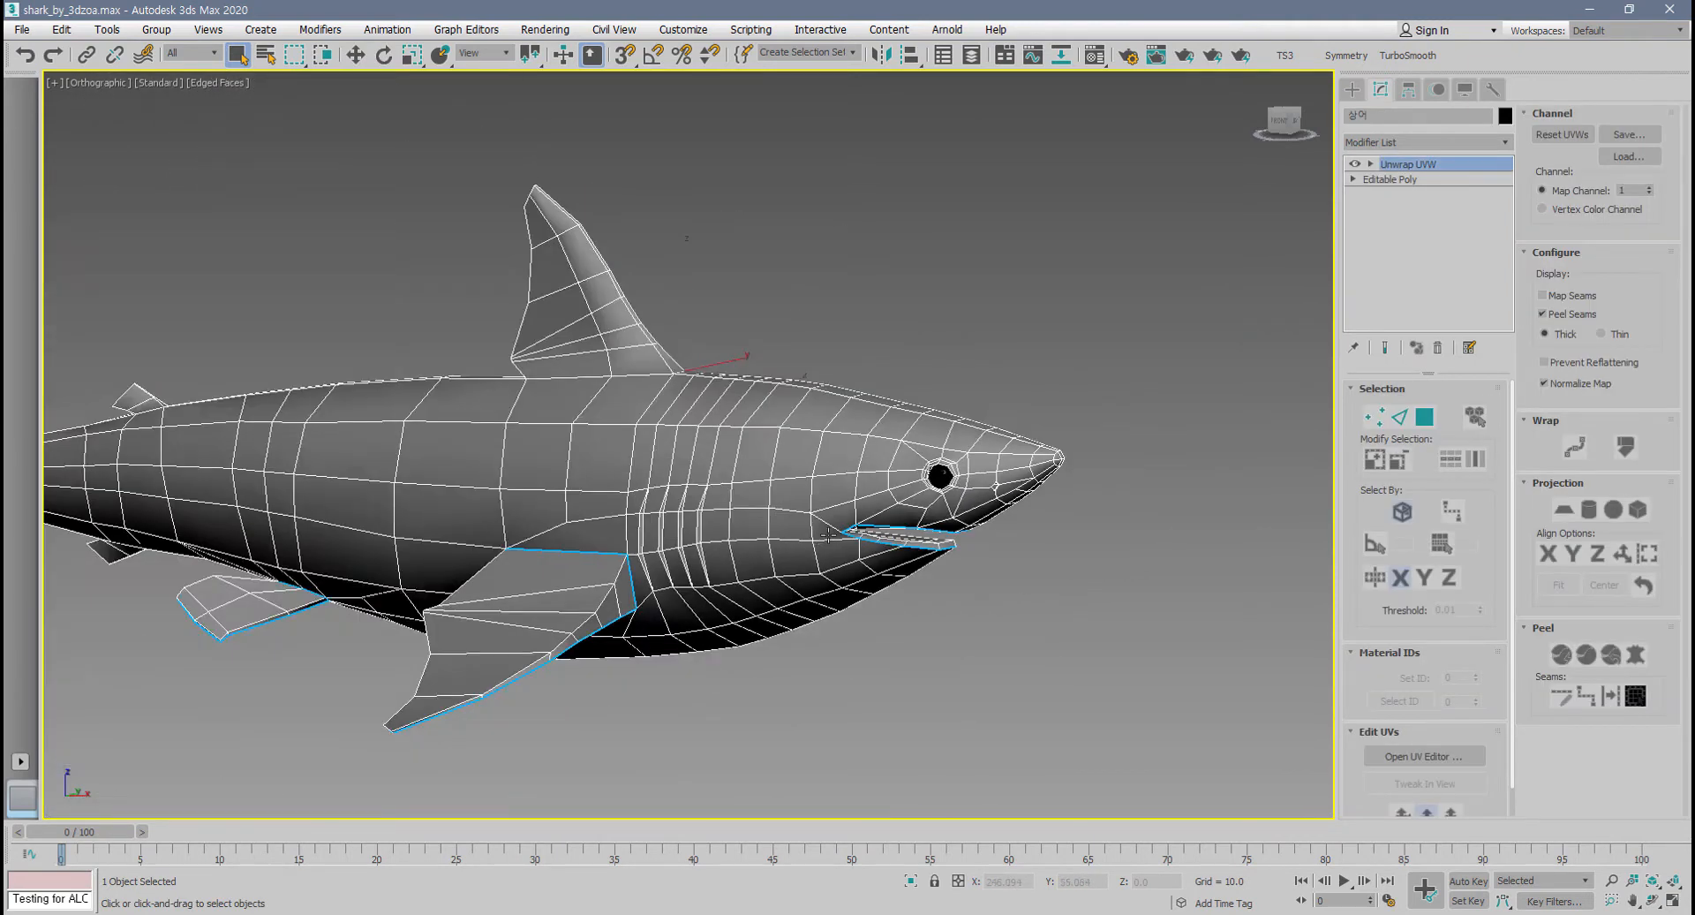
pyautogui.moveTo(979, 488); pyautogui.dragTo(927, 485, button='middle')
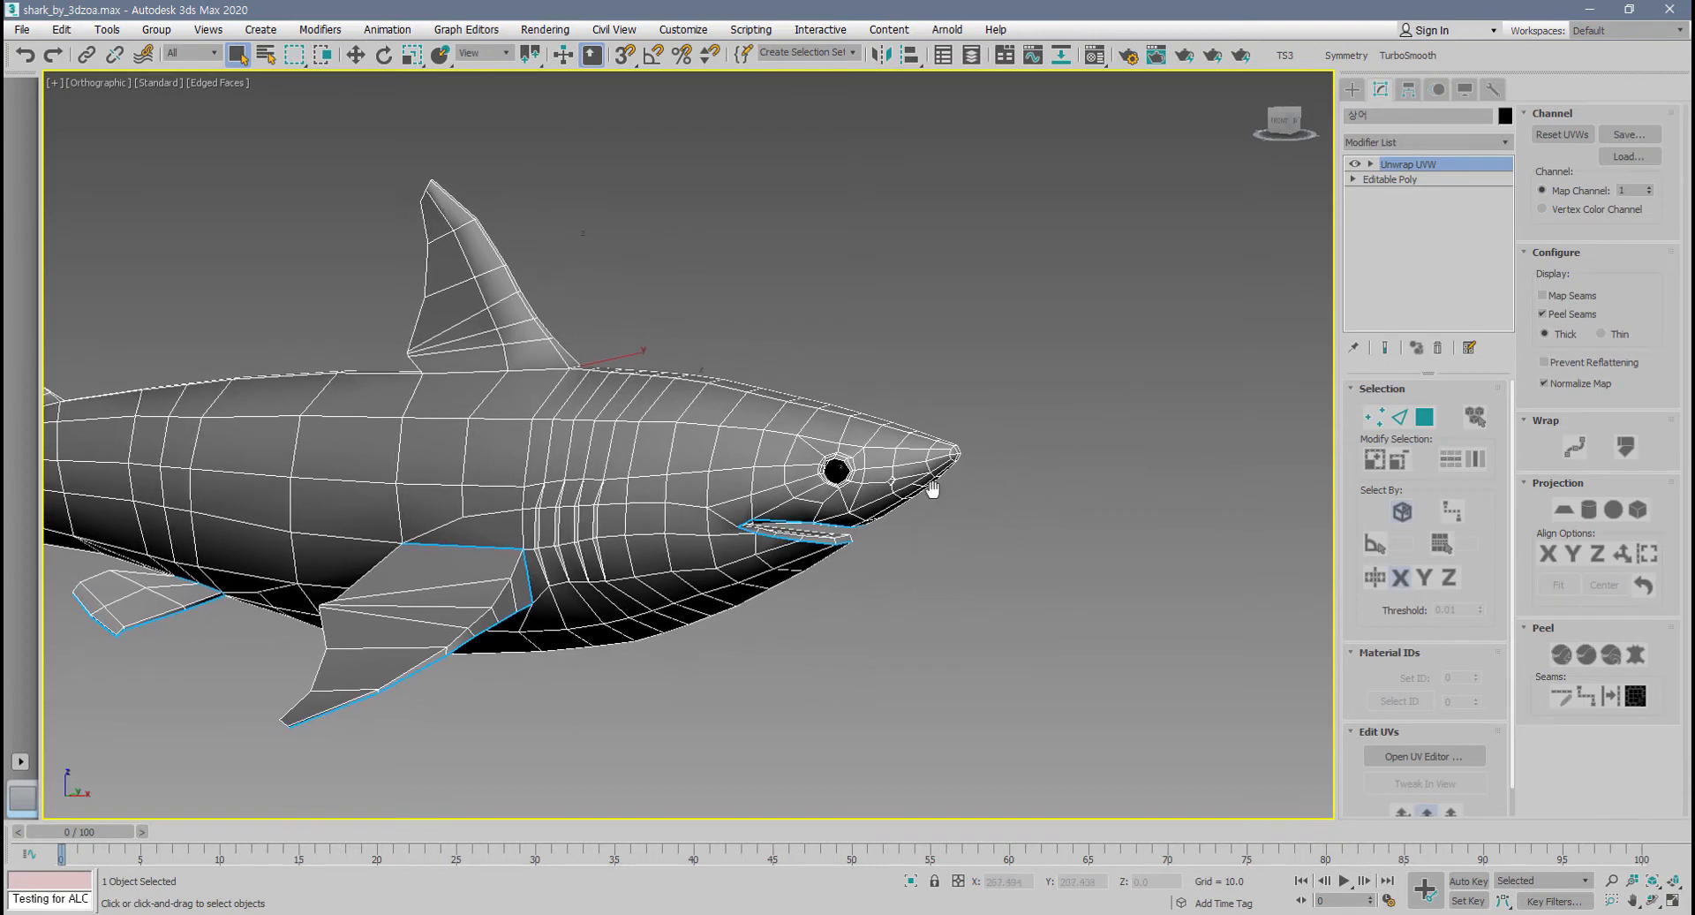
pyautogui.scroll(6, 927, 485)
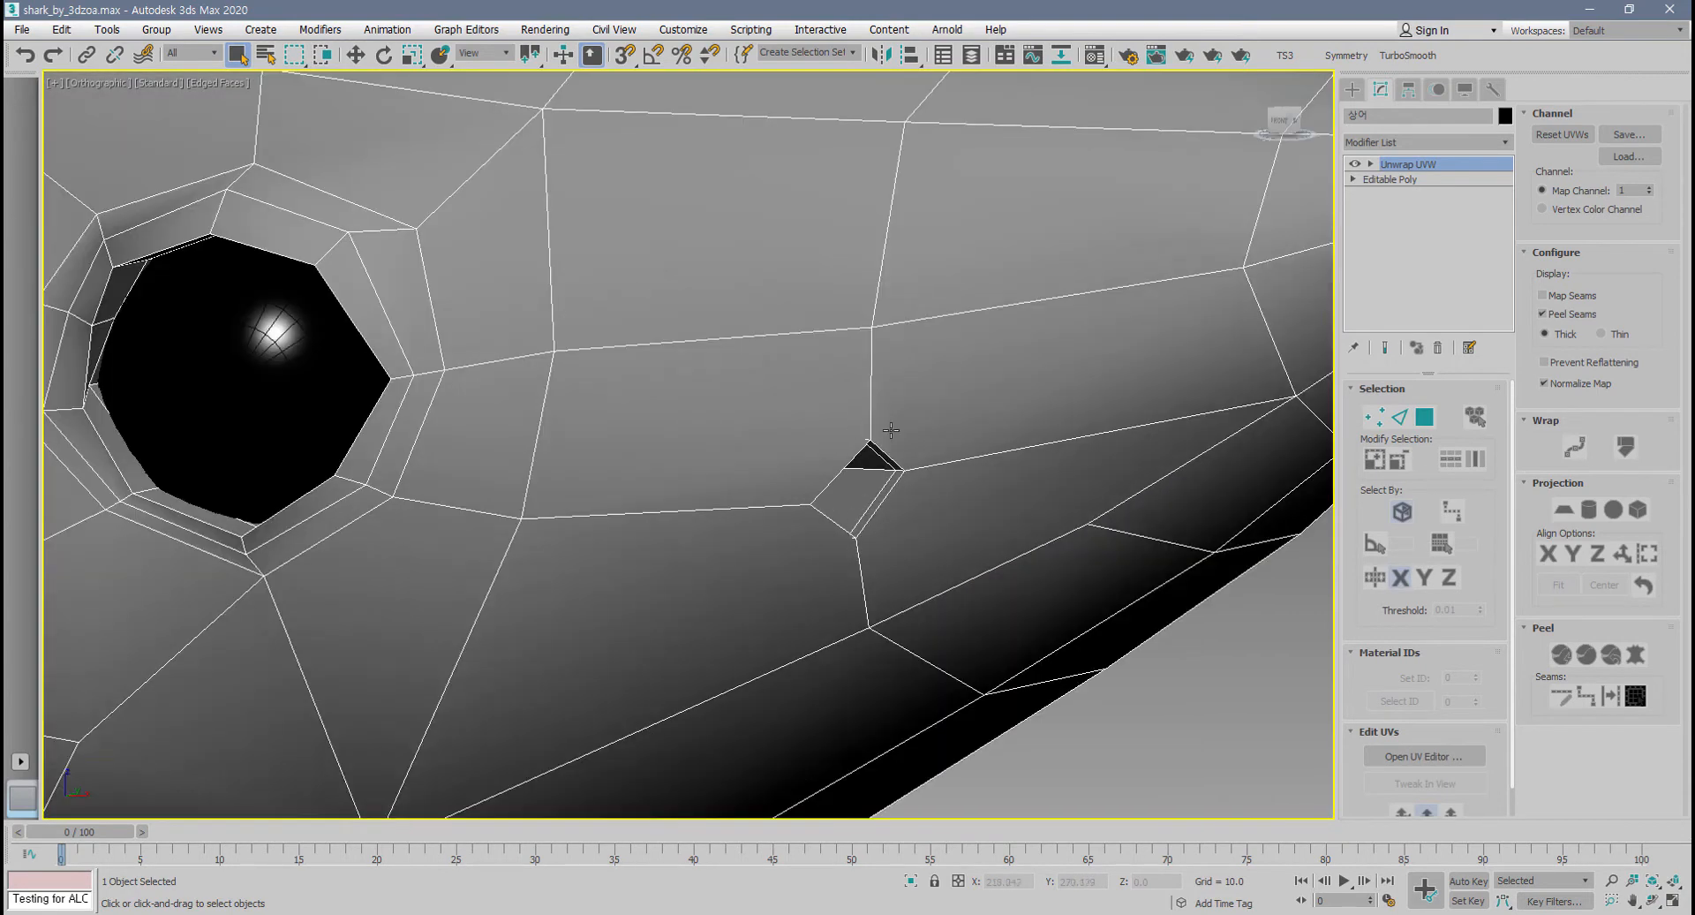
pyautogui.scroll(2, 889, 497)
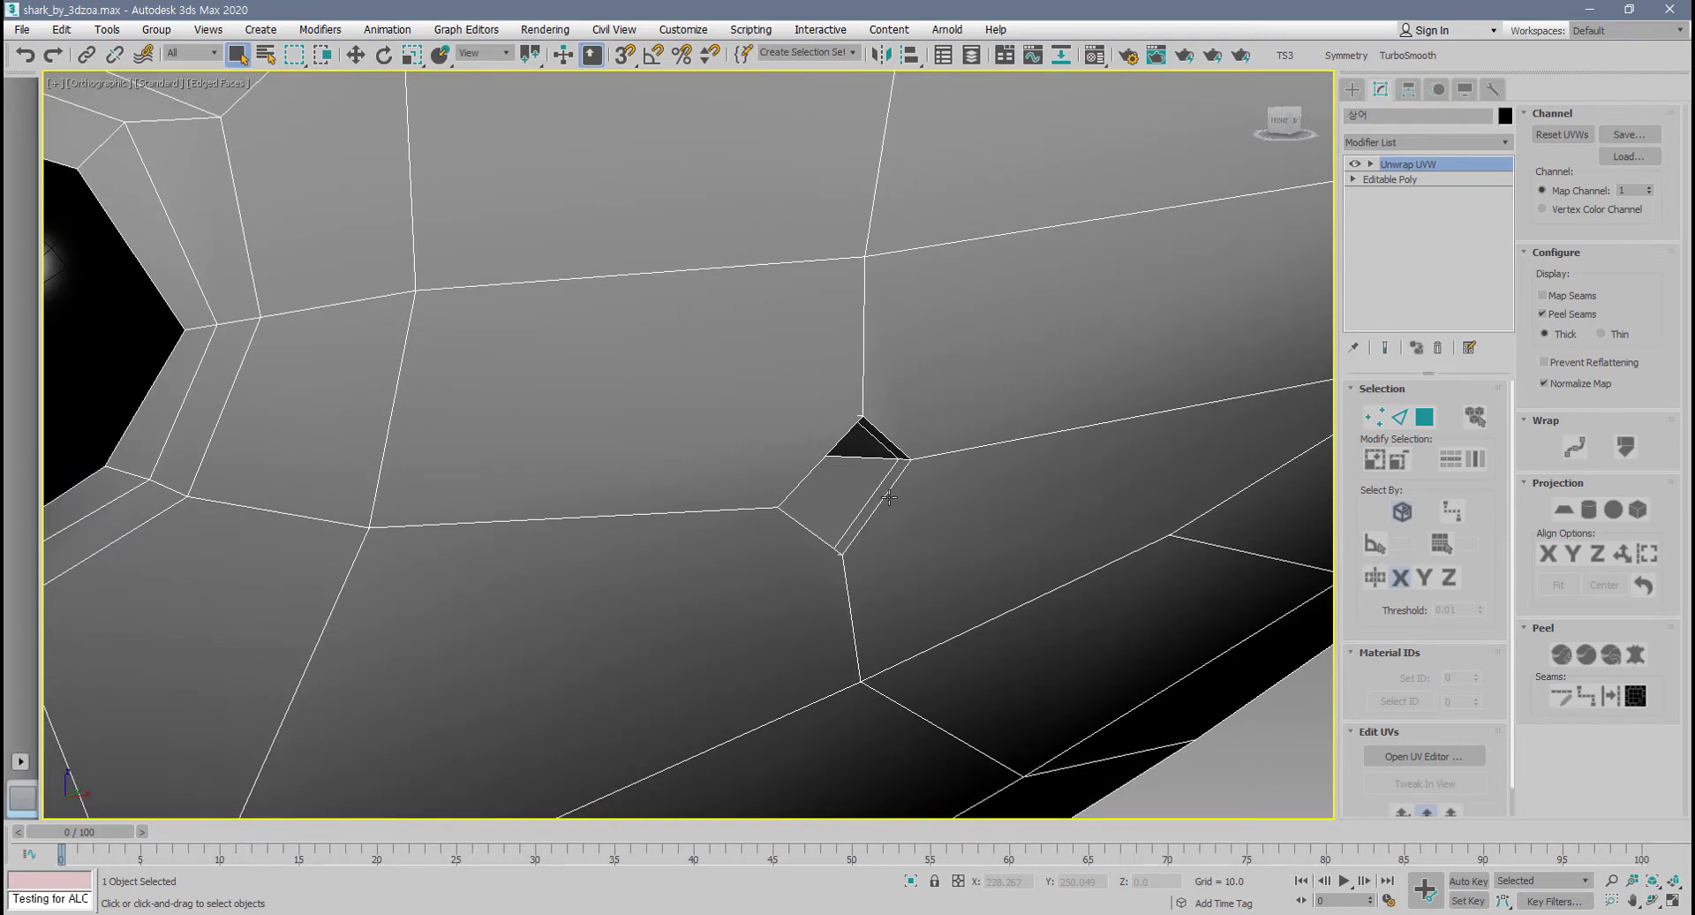
pyautogui.click(1400, 417)
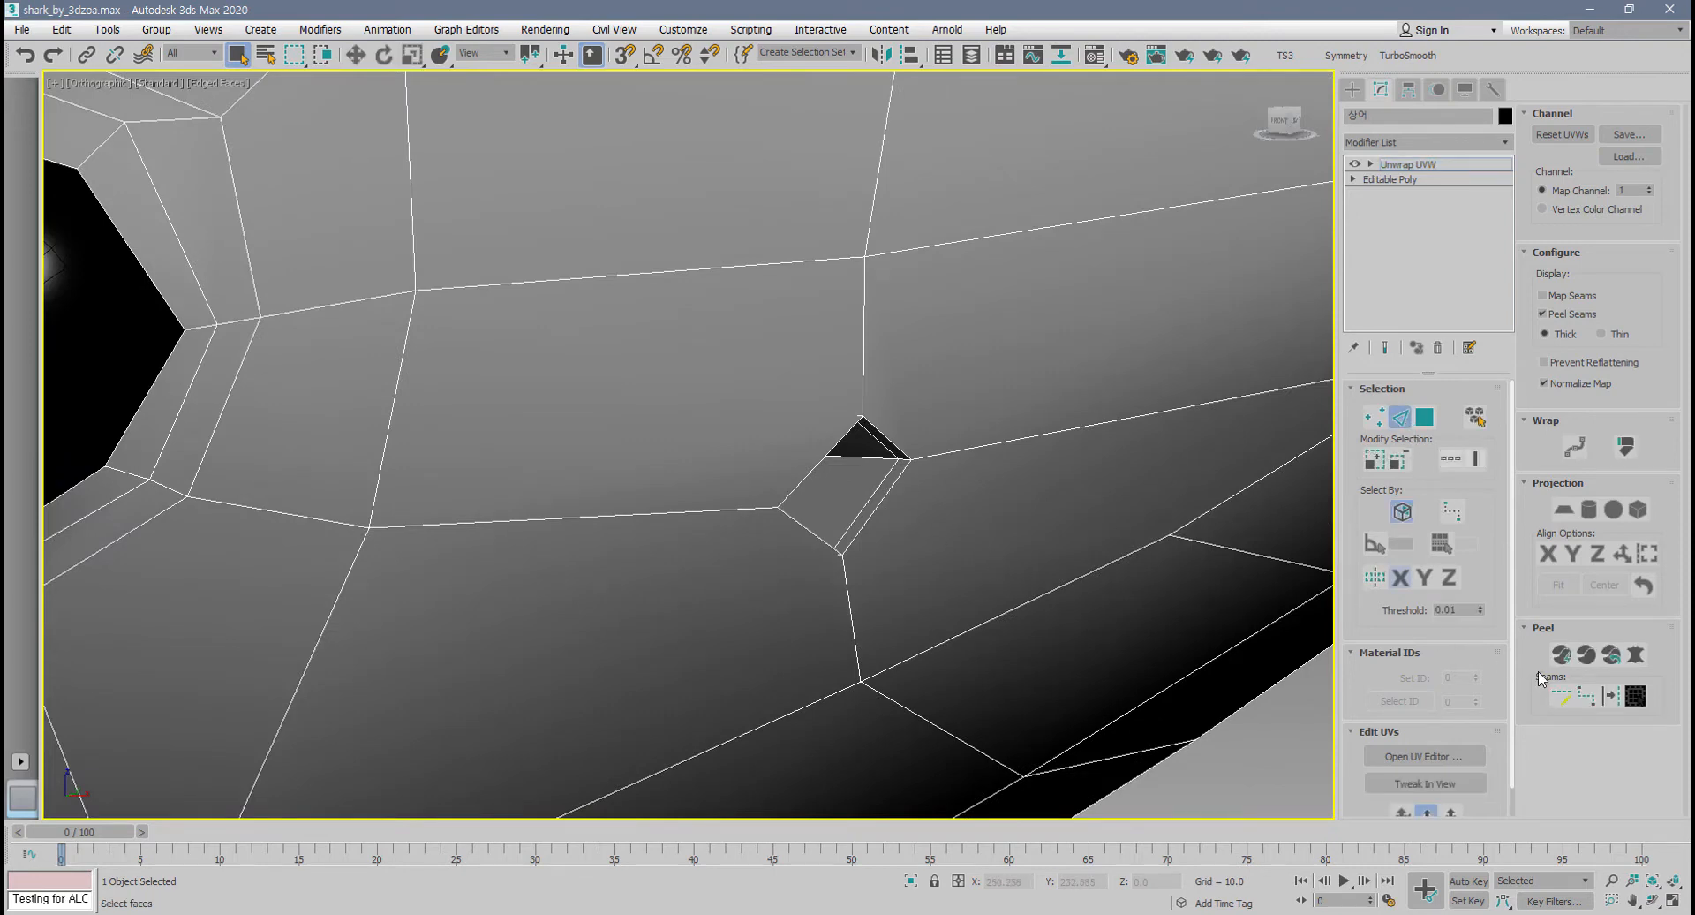
pyautogui.click(1562, 696)
pyautogui.click(855, 523)
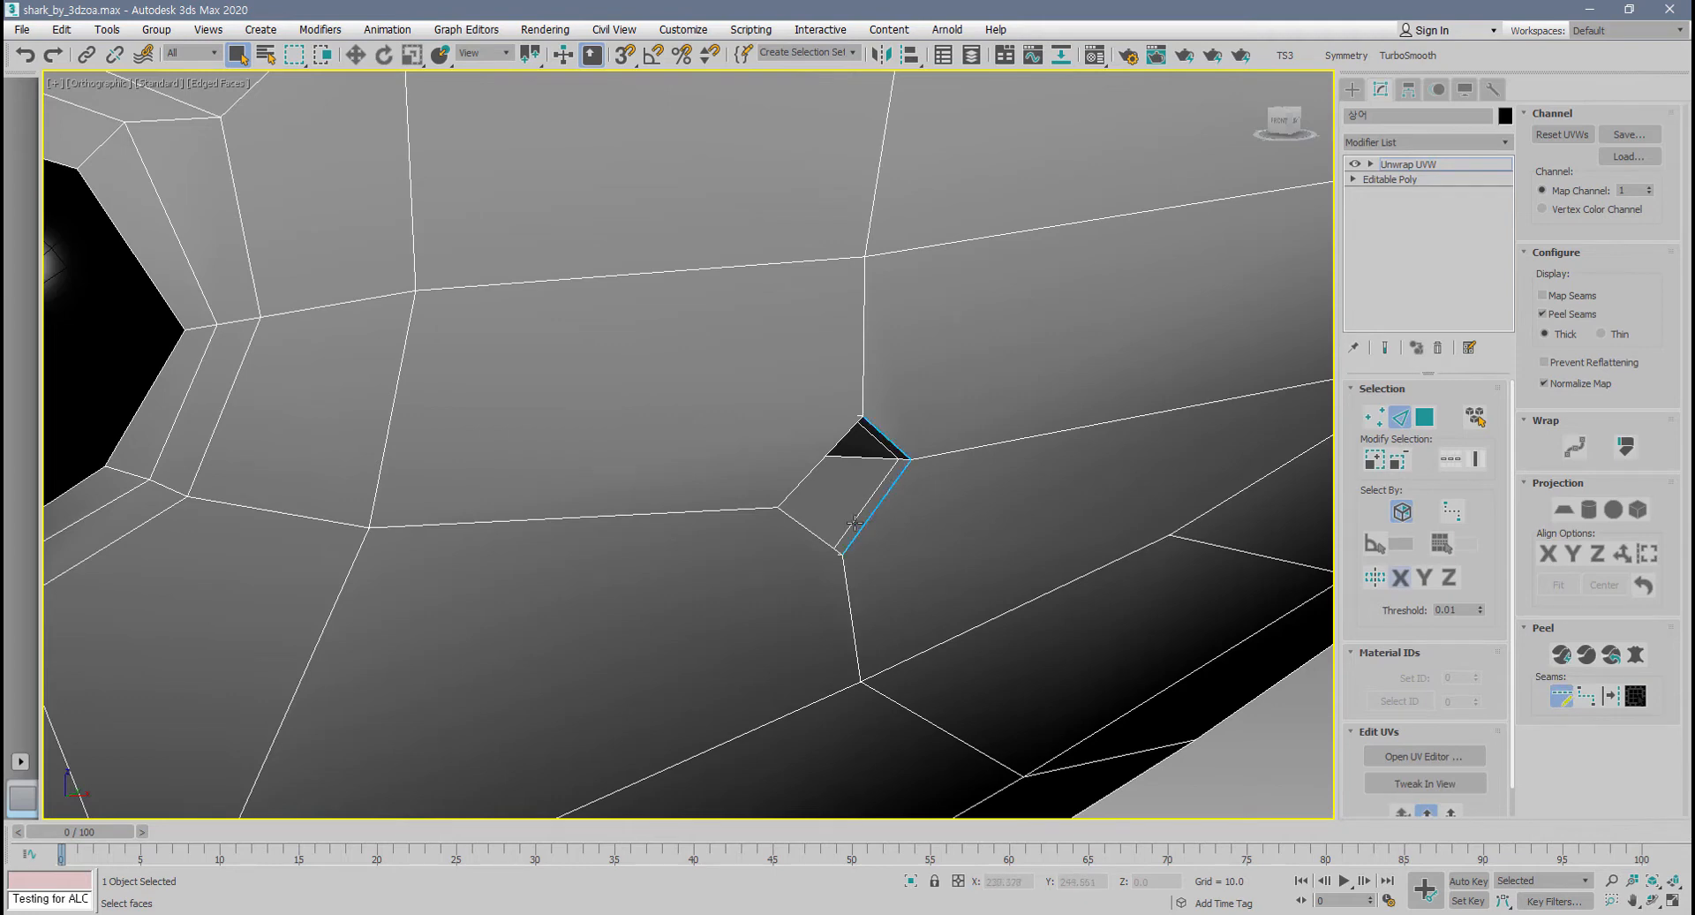
pyautogui.rightClick(793, 474)
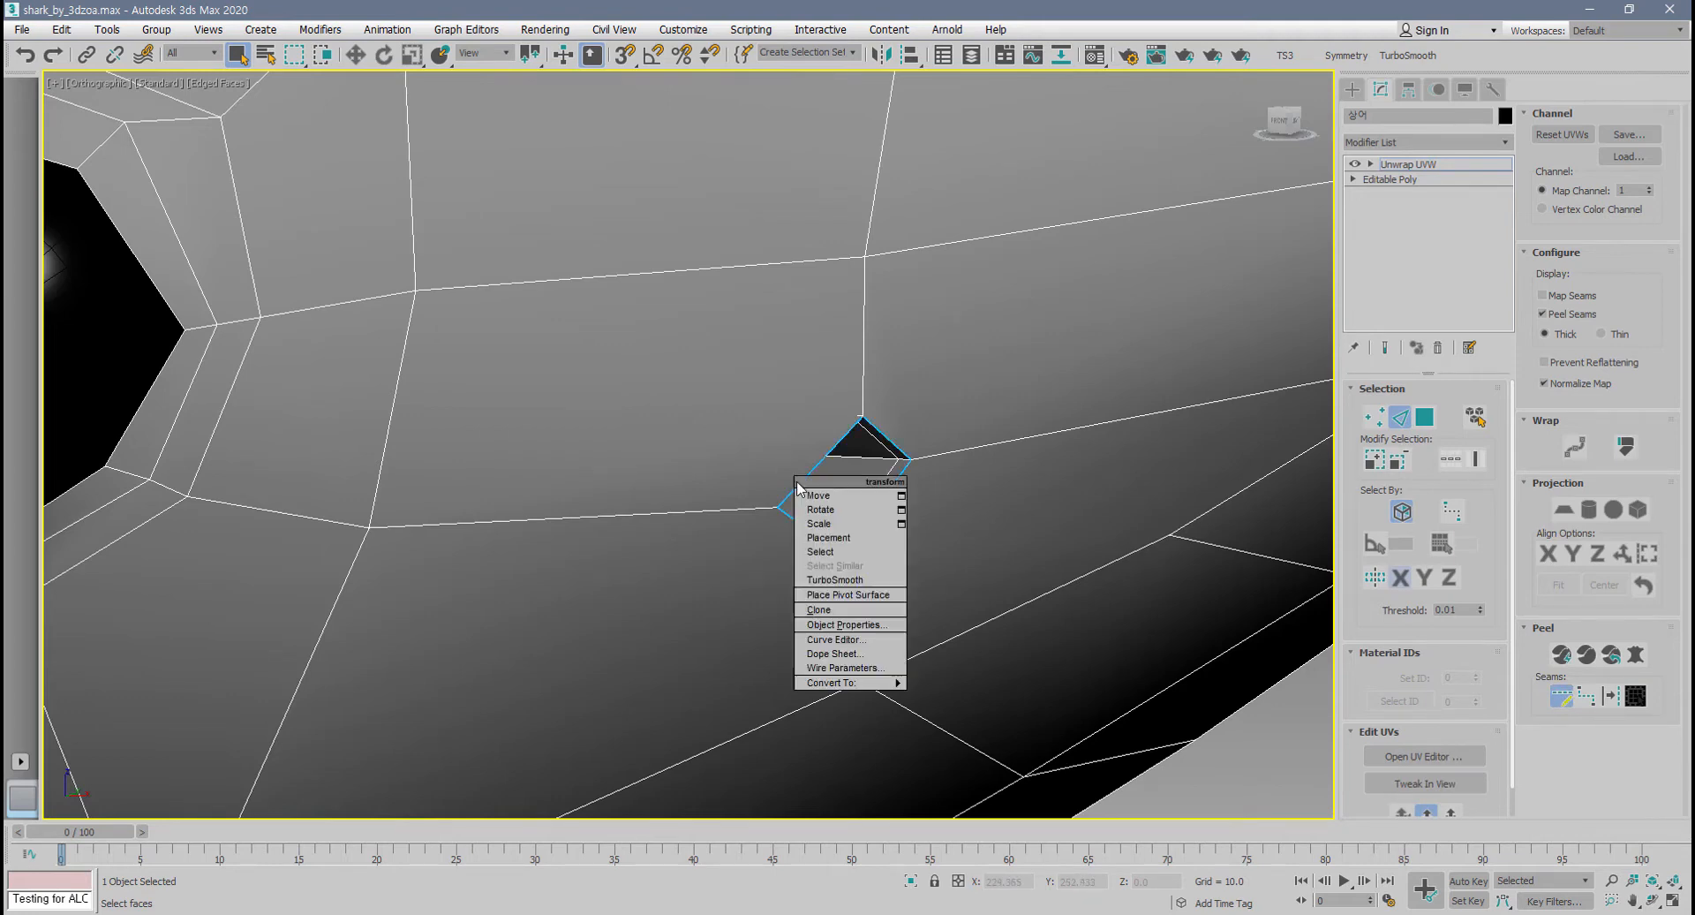
pyautogui.click(669, 541)
pyautogui.scroll(-3, 669, 546)
pyautogui.moveTo(668, 554); pyautogui.dragTo(909, 512, button='middle')
pyautogui.scroll(-4, 776, 540)
pyautogui.scroll(-4, 788, 534)
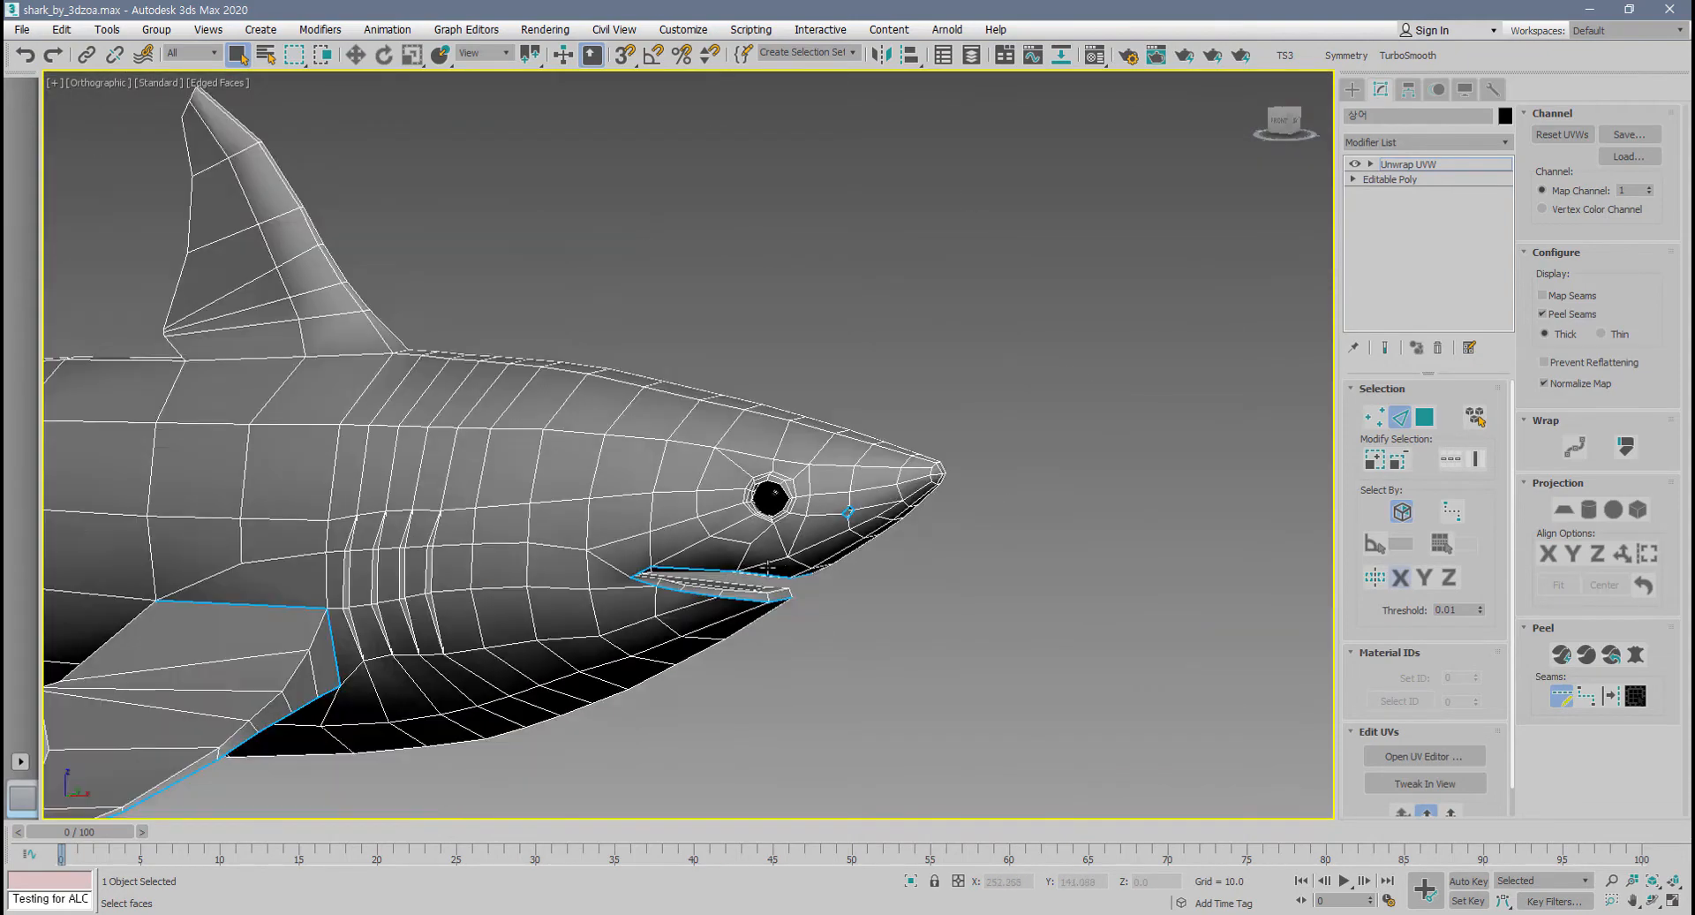
# - Select a polygon on the shark's side and expand the face selection to the surrounding peel seams
pyautogui.moveTo(720, 581); pyautogui.dragTo(761, 568, button='middle')
pyautogui.scroll(-3, 760, 568)
pyautogui.moveTo(587, 609); pyautogui.dragTo(892, 600, button='middle')
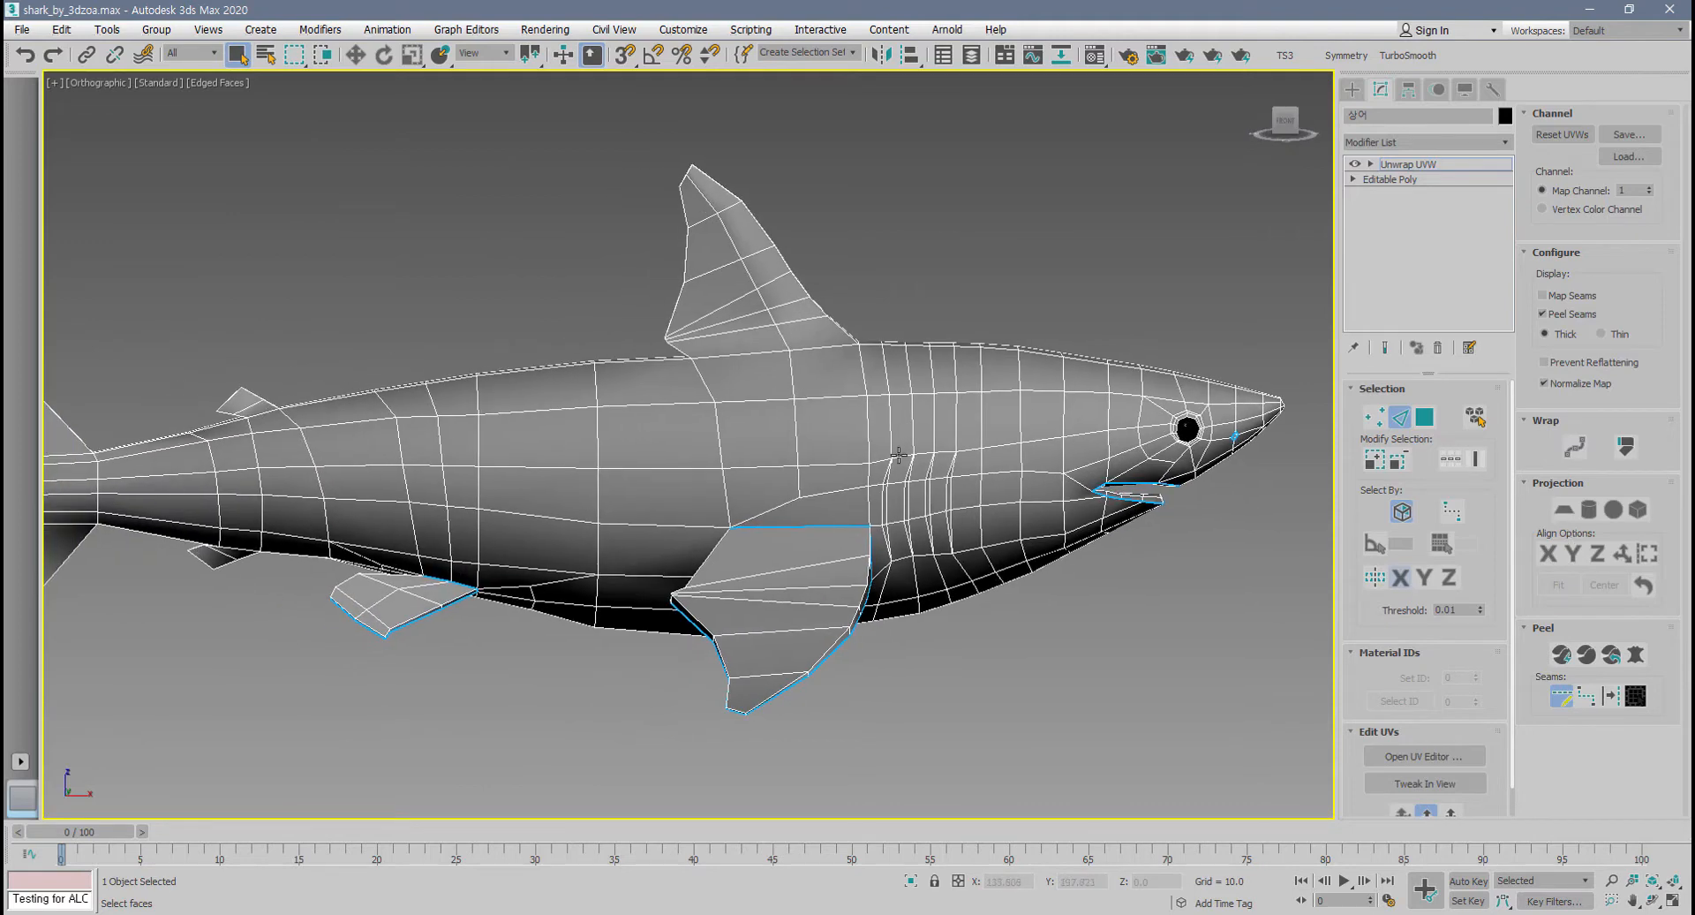
pyautogui.scroll(-3, 895, 454)
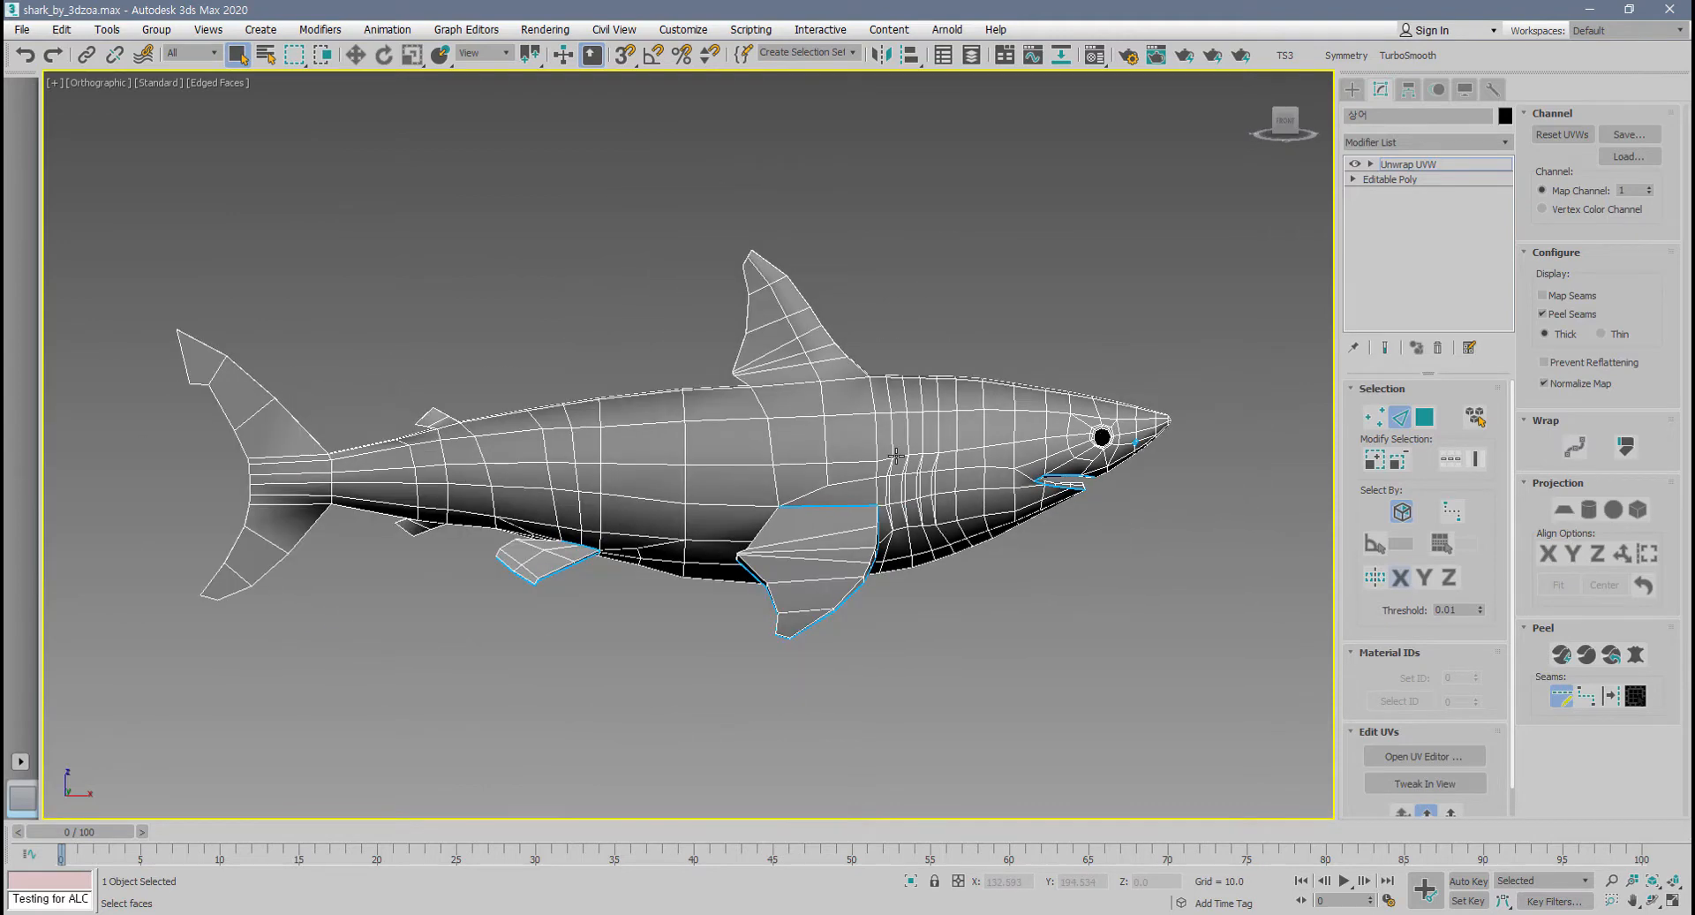
pyautogui.click(1544, 382)
pyautogui.click(1424, 417)
pyautogui.click(866, 439)
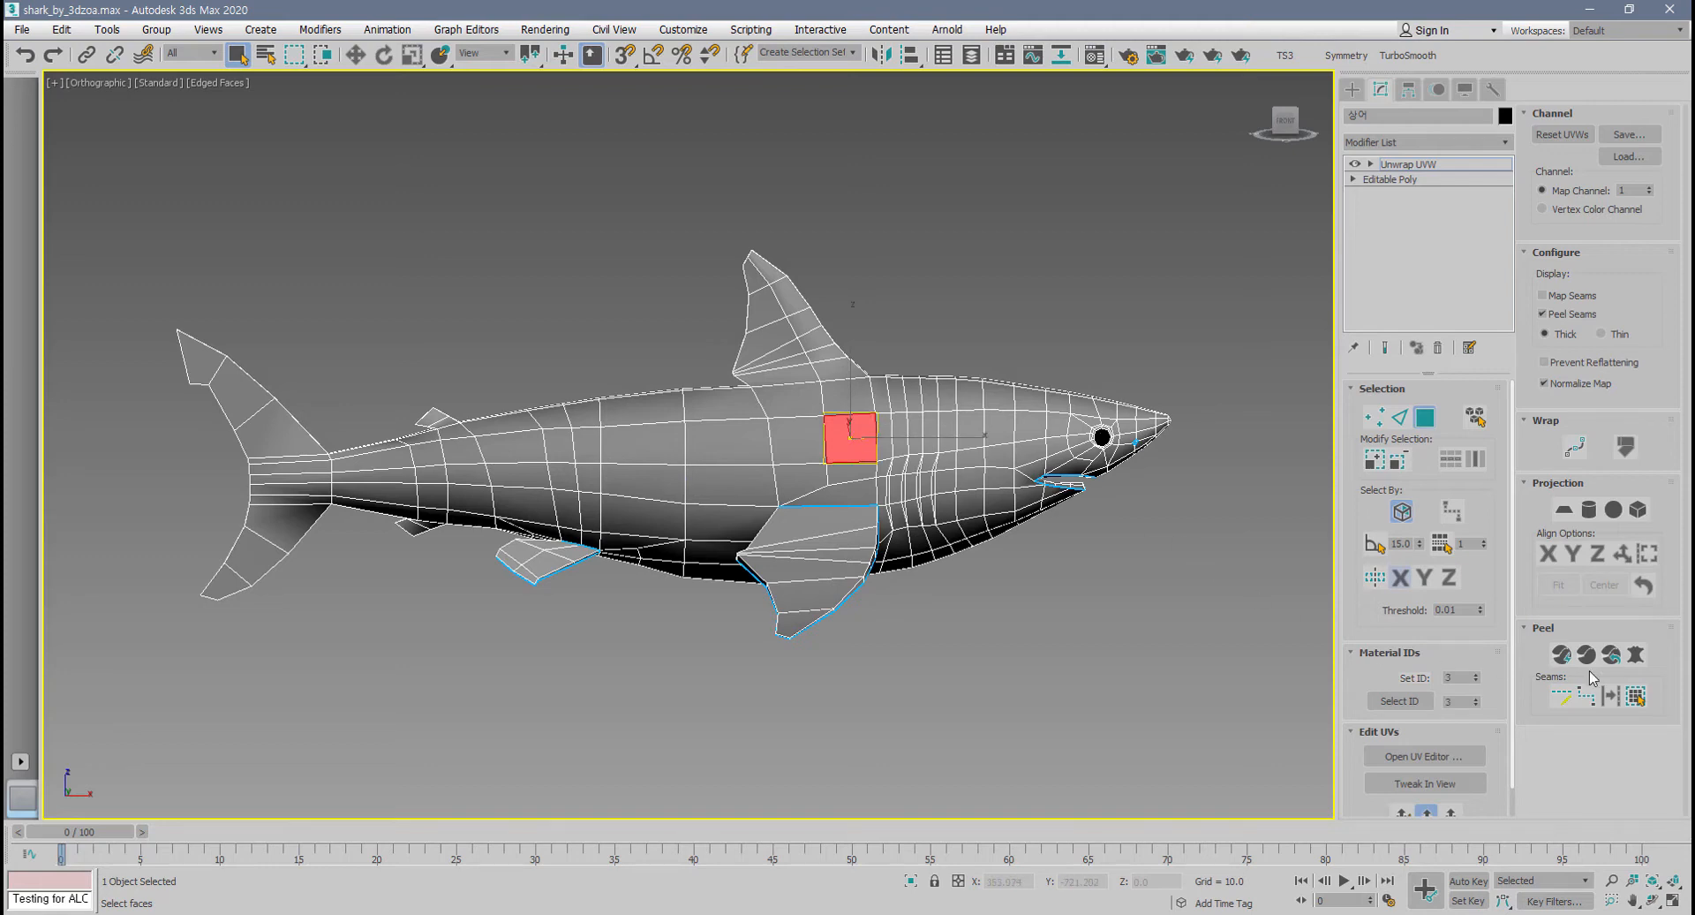
pyautogui.click(1636, 698)
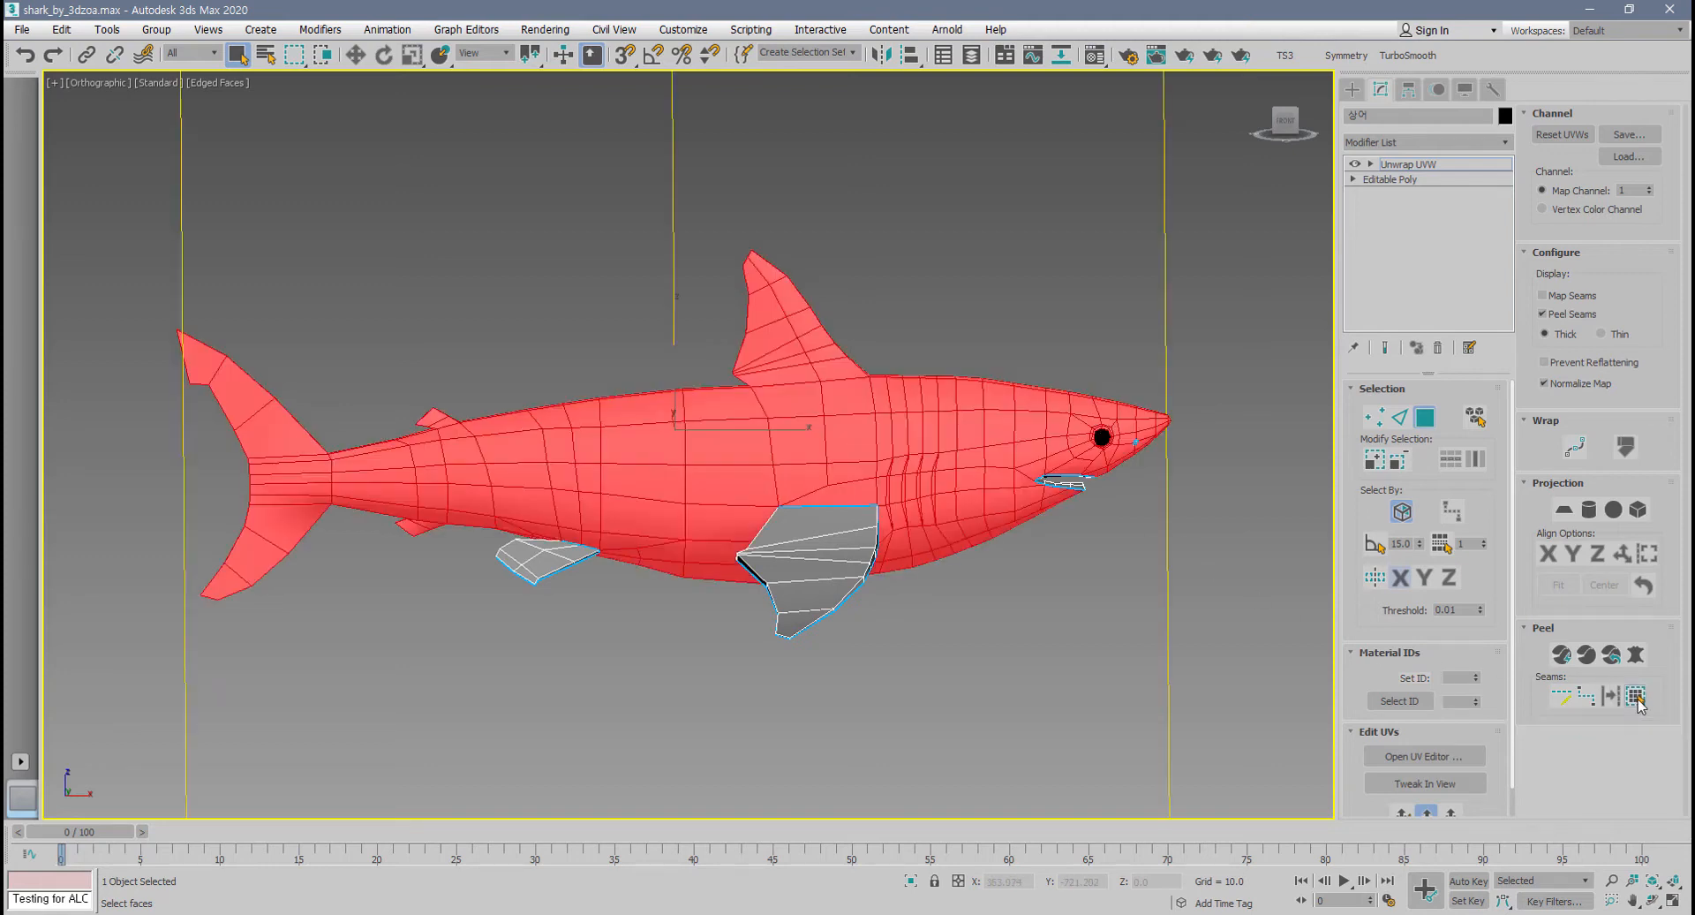
# - Apply Quick Planar Map to the selected body faces and open the UV Editor
pyautogui.keyDown('alt'); pyautogui.moveTo(874, 573); pyautogui.dragTo(931, 554, button='middle'); pyautogui.keyUp('alt')
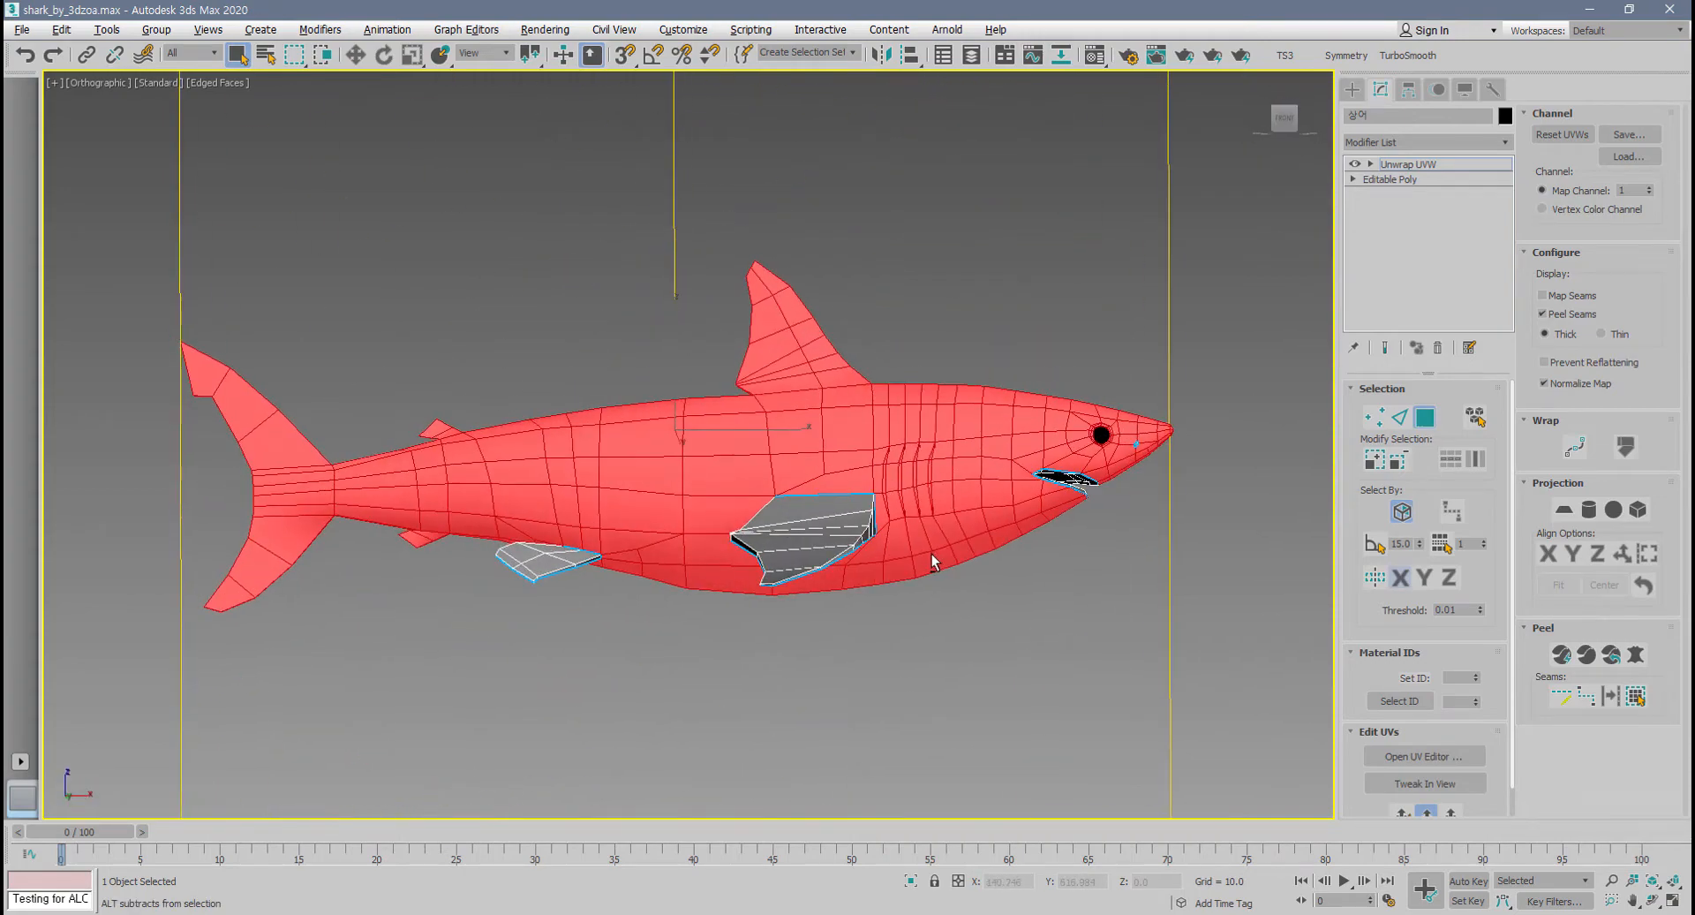
pyautogui.scroll(-1, 1432, 707)
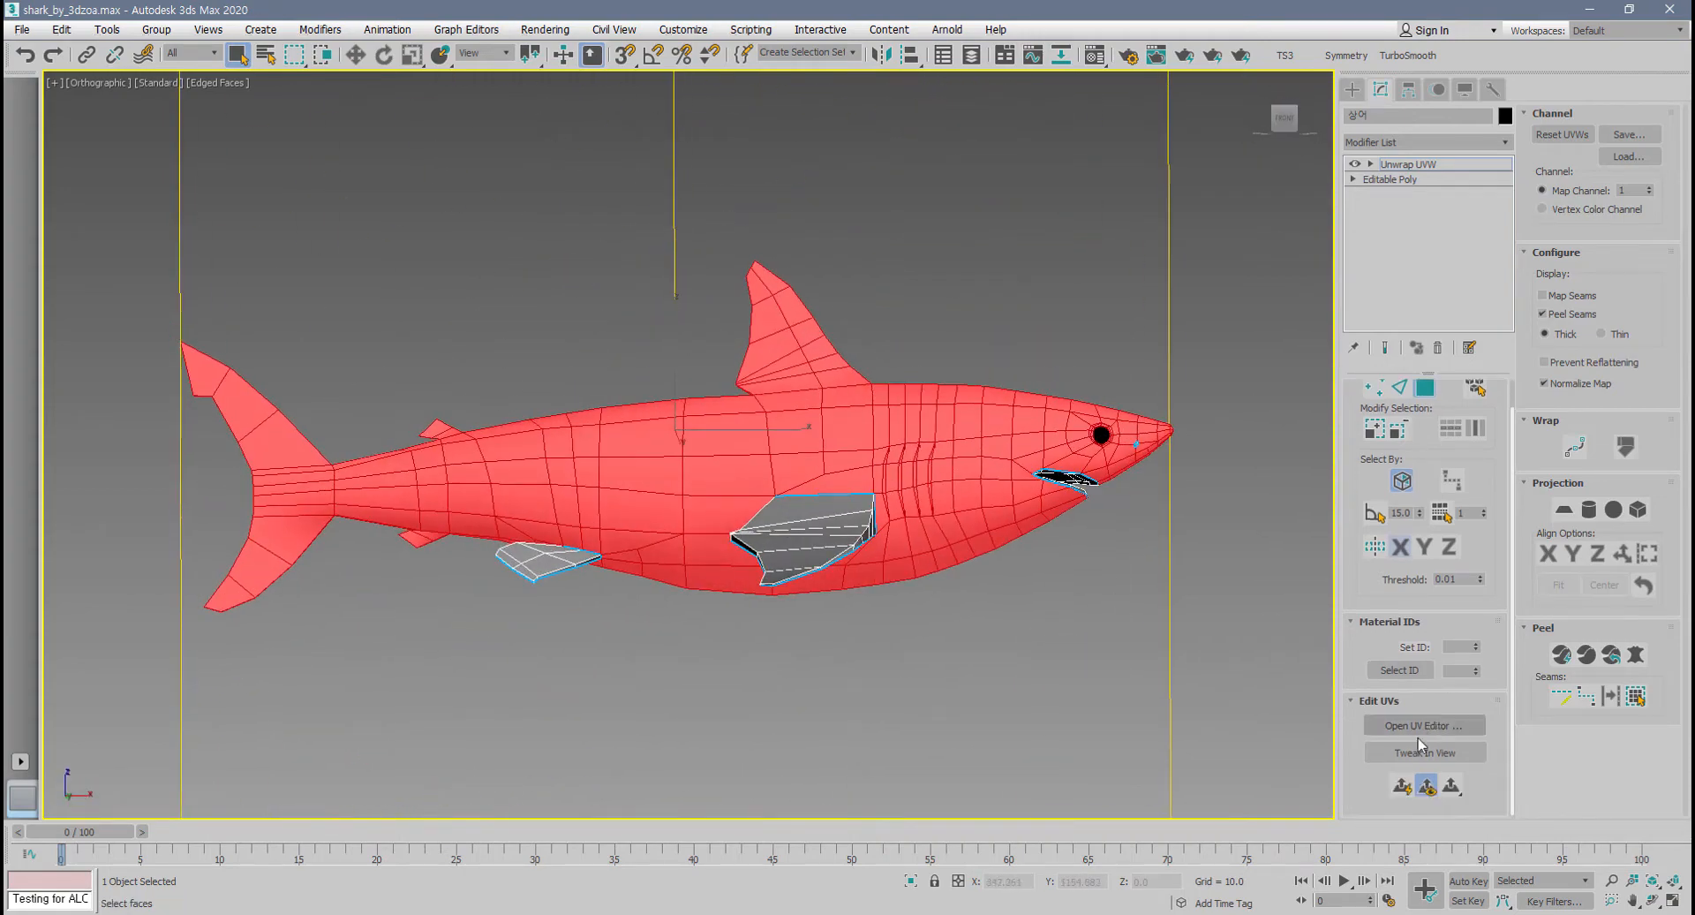
pyautogui.click(1403, 786)
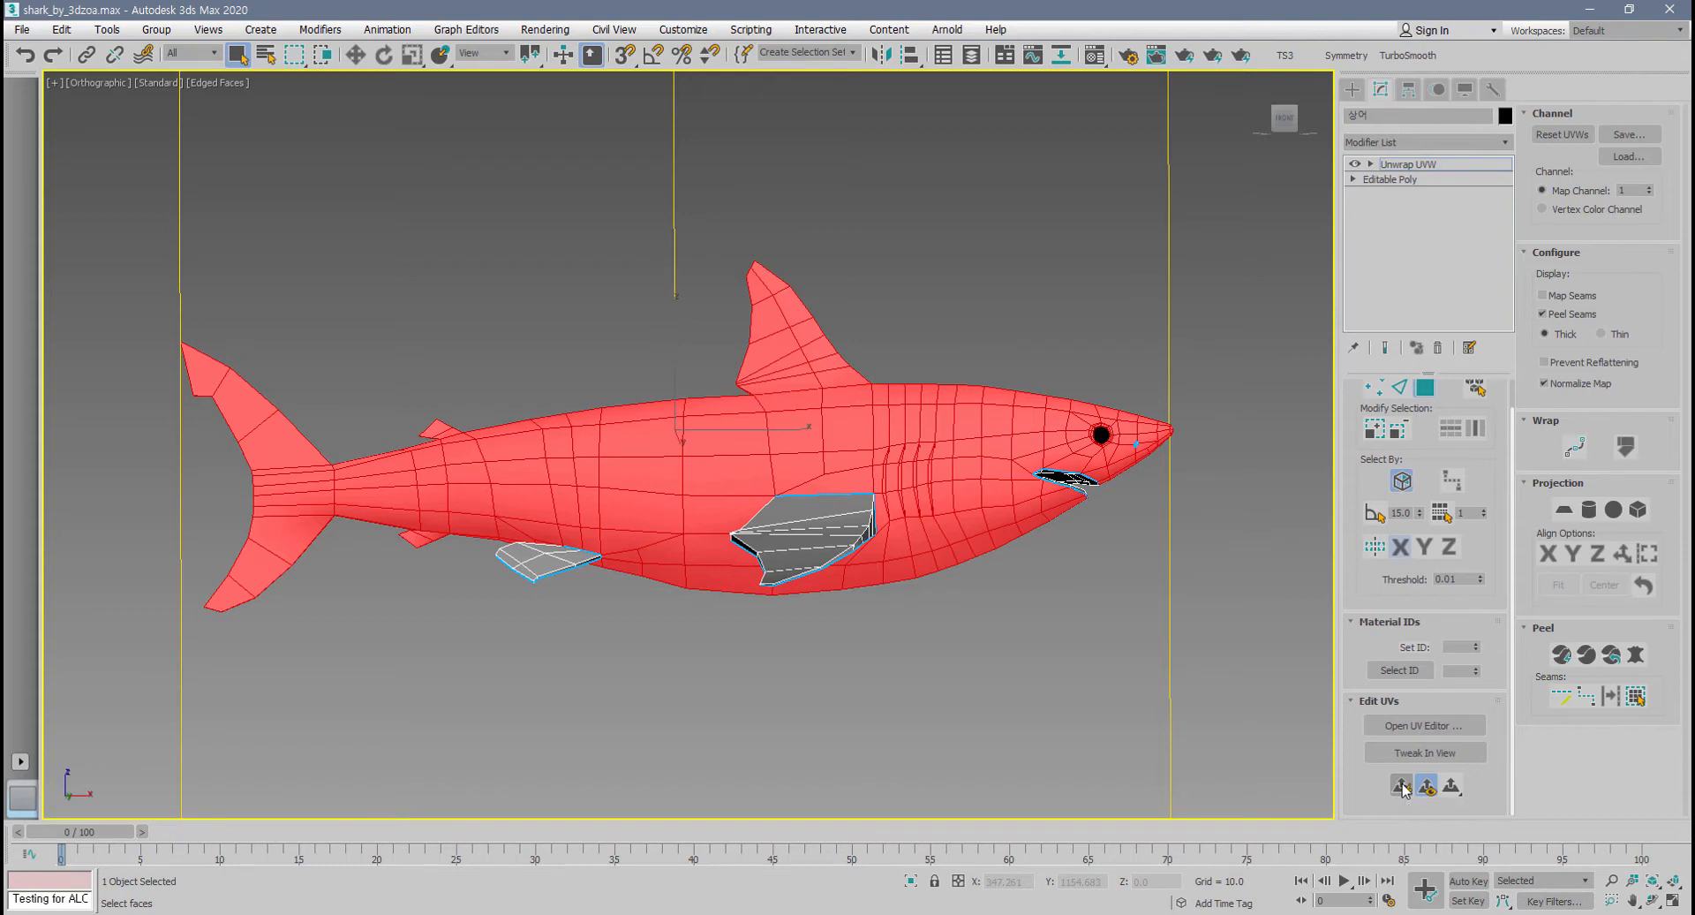
pyautogui.click(1417, 731)
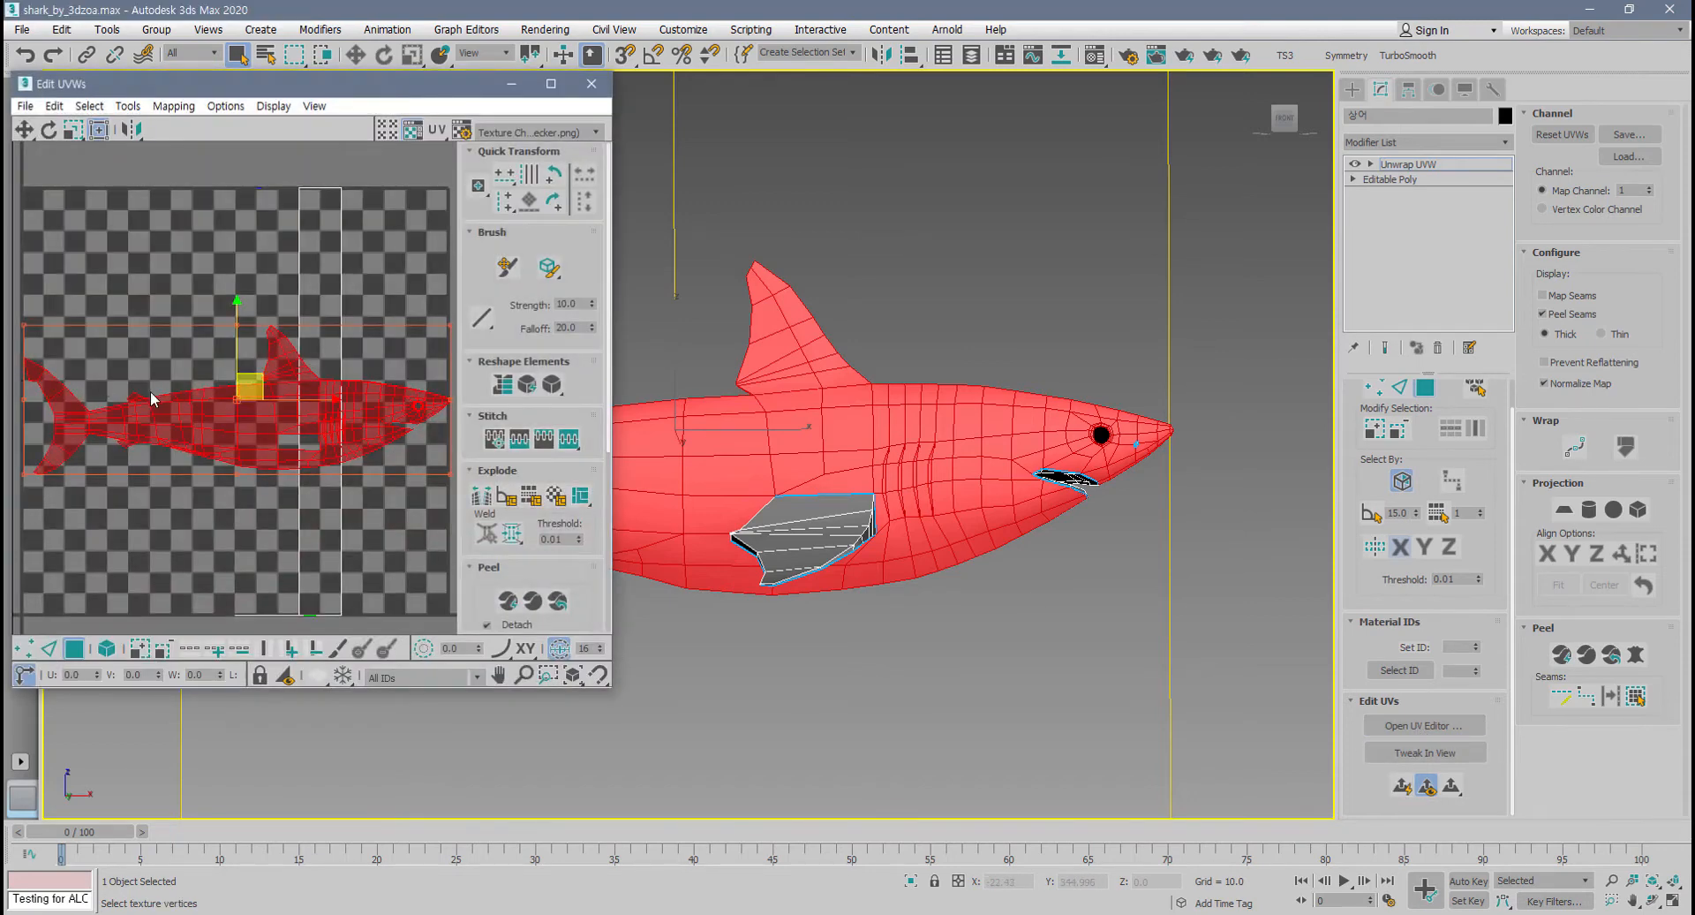
# - Move the body's UV shell above the checker tile and relax it in the maximized Edit UVWs window
pyautogui.scroll(-3, 152, 399)
pyautogui.moveTo(280, 400); pyautogui.dragTo(235, 200)
pyautogui.moveTo(314, 268); pyautogui.dragTo(370, 372, button='middle')
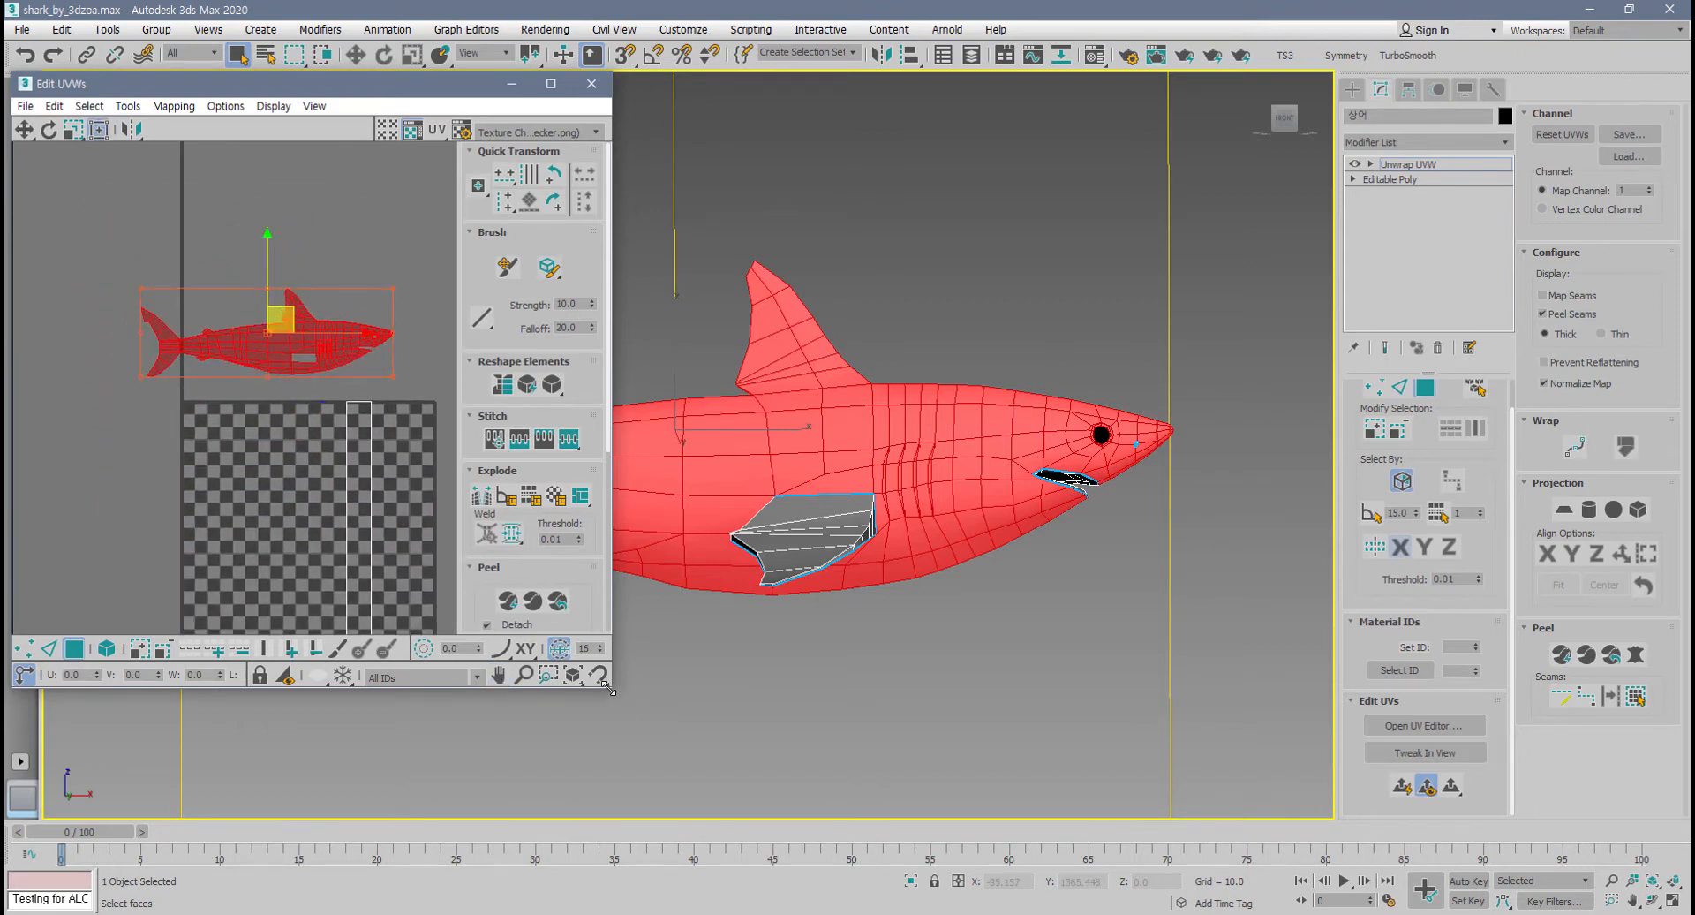
pyautogui.moveTo(608, 689); pyautogui.dragTo(802, 761)
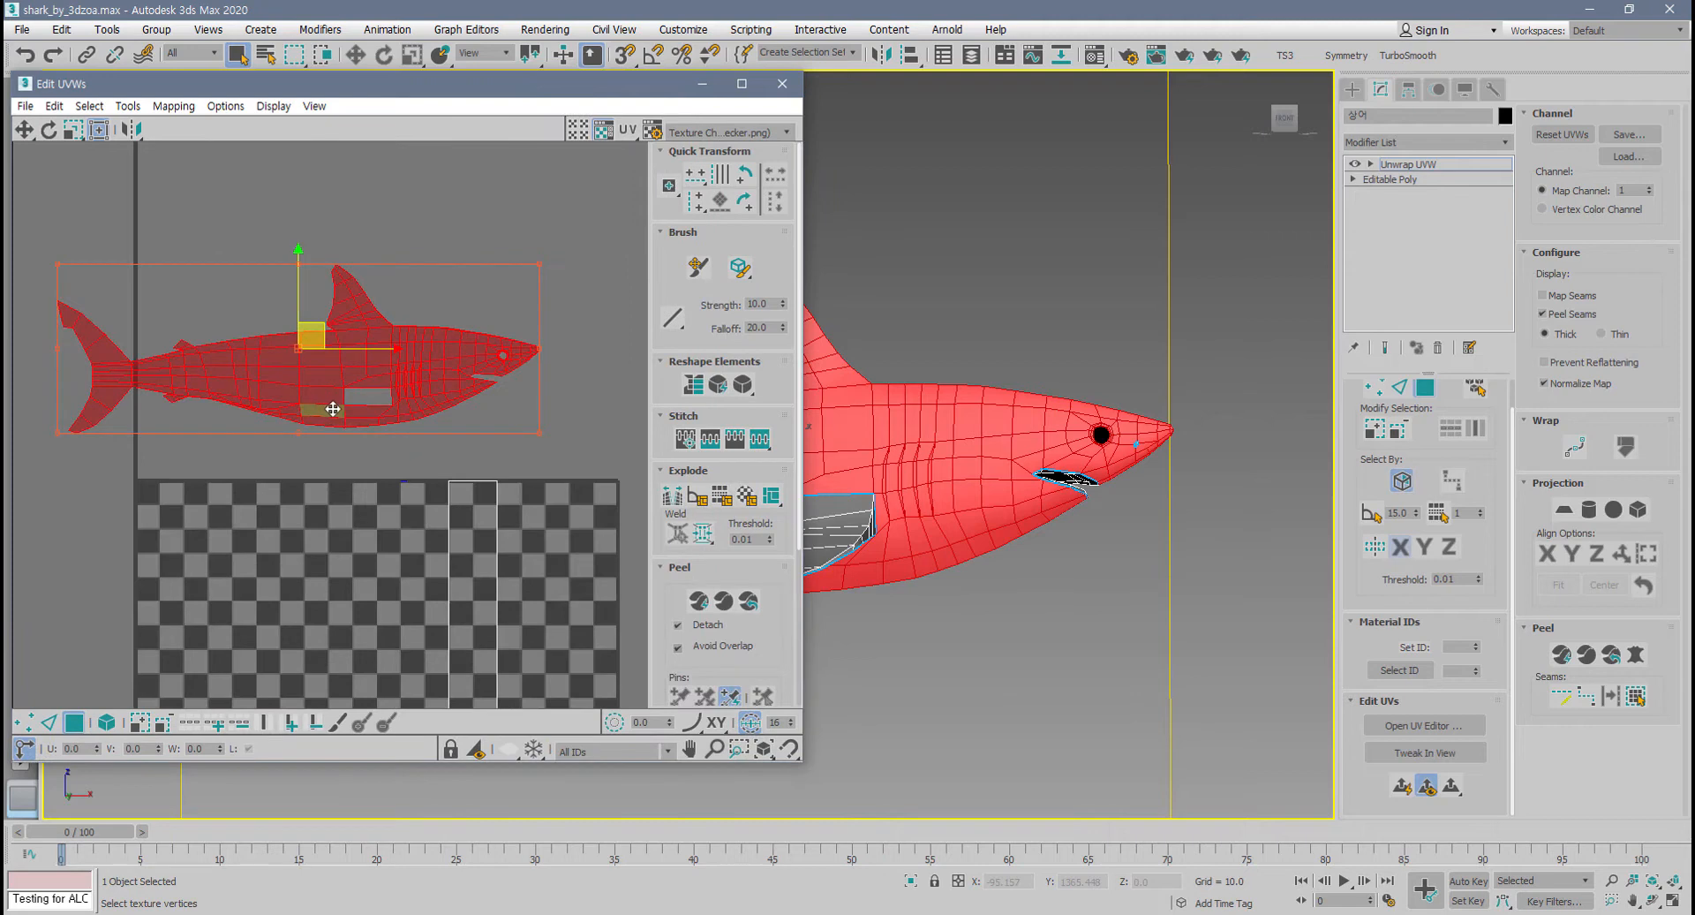
pyautogui.click(740, 84)
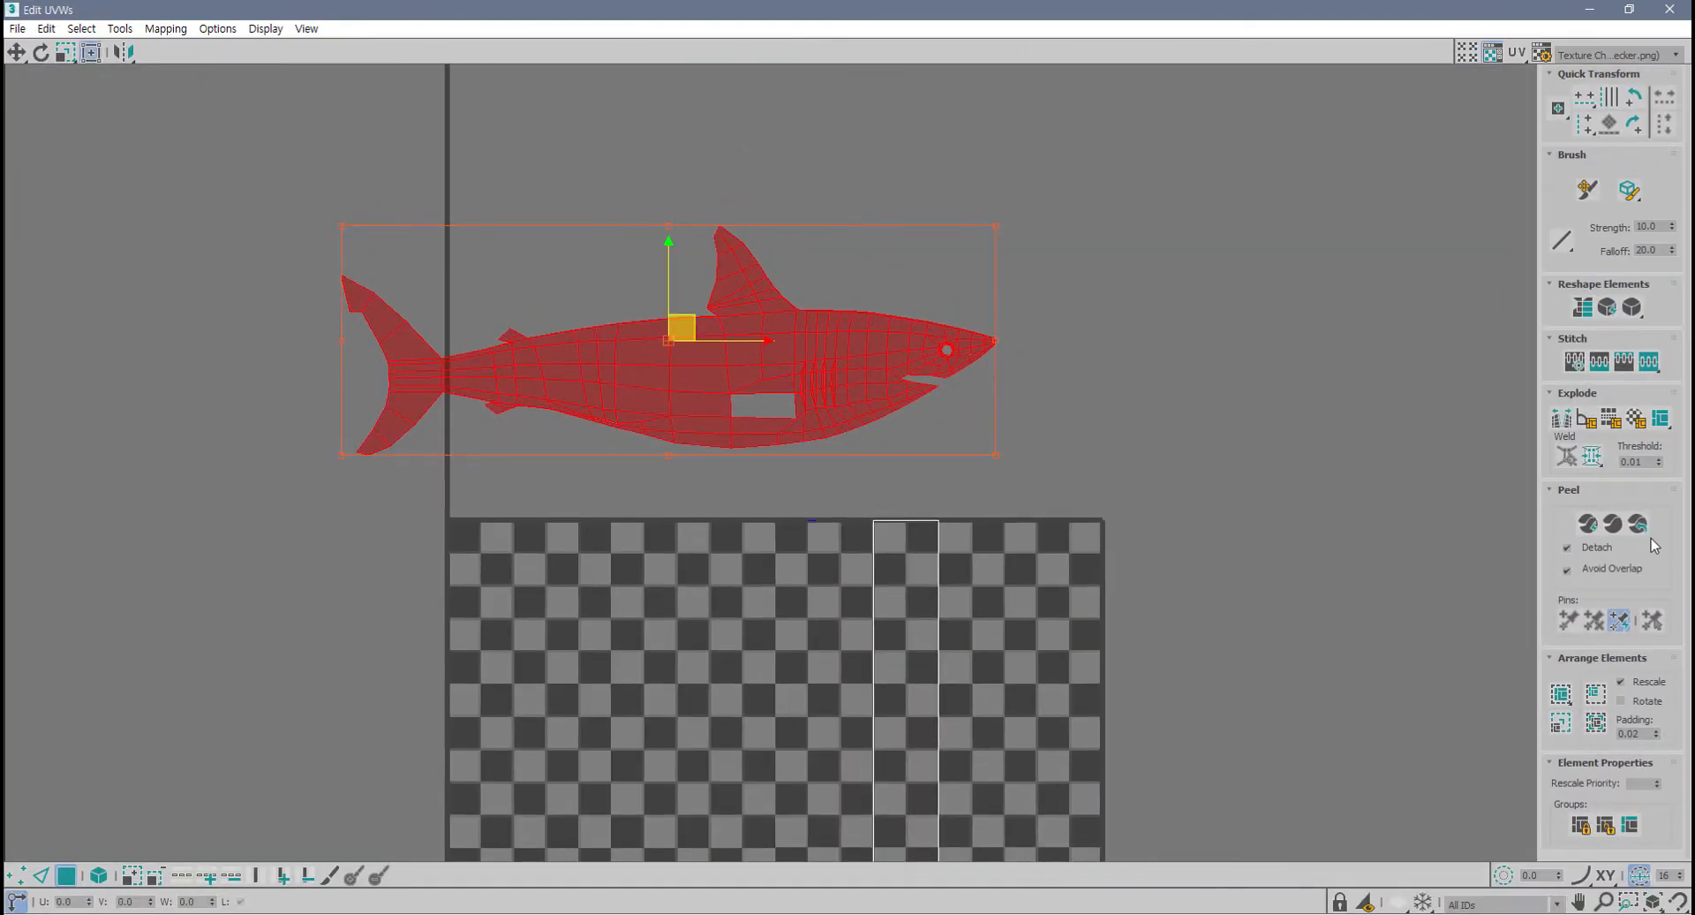
pyautogui.click(1633, 307)
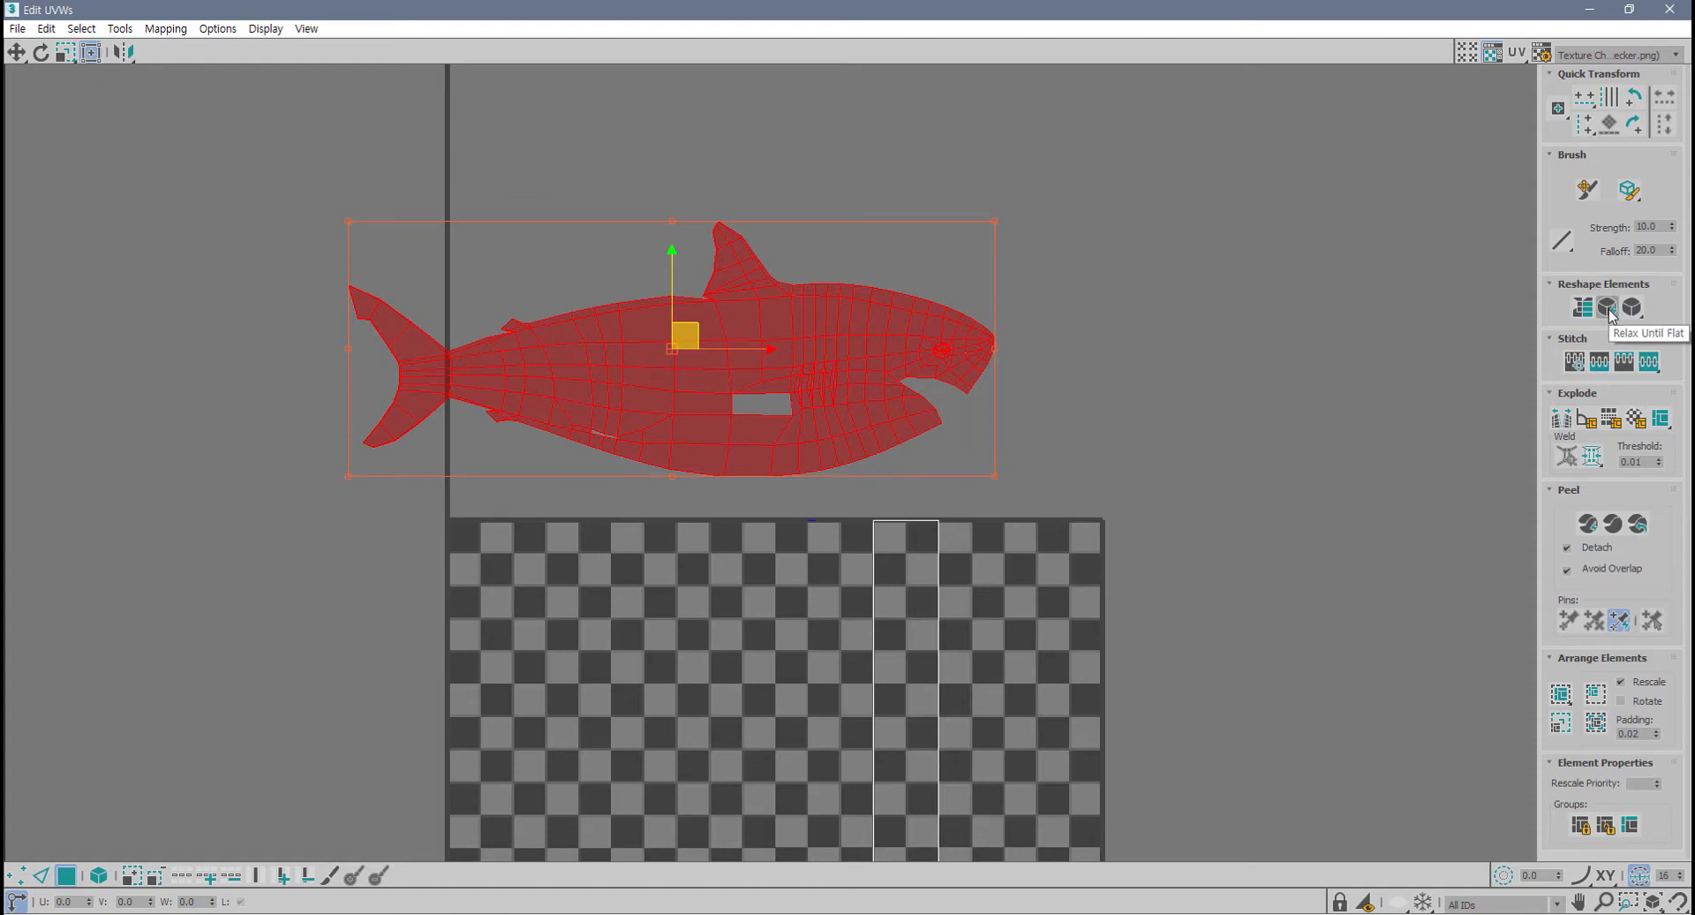
# - Try Relax Until Flat on the body's UV shell and undo the result
pyautogui.click(1609, 311)
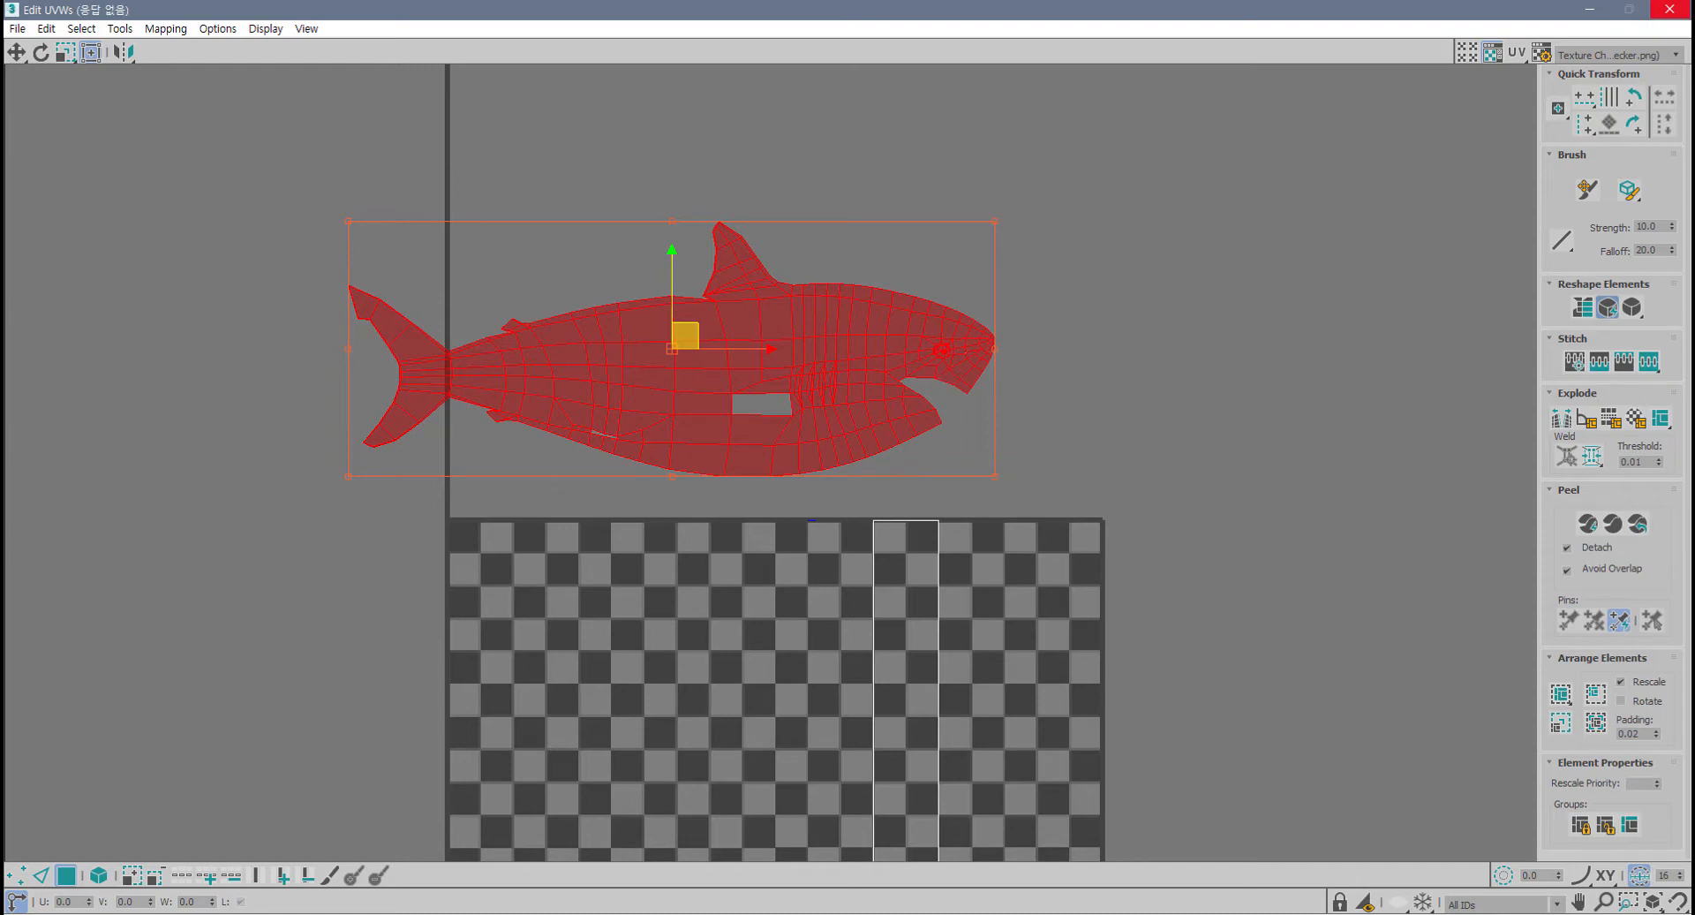
pyautogui.scroll(8, 763, 448)
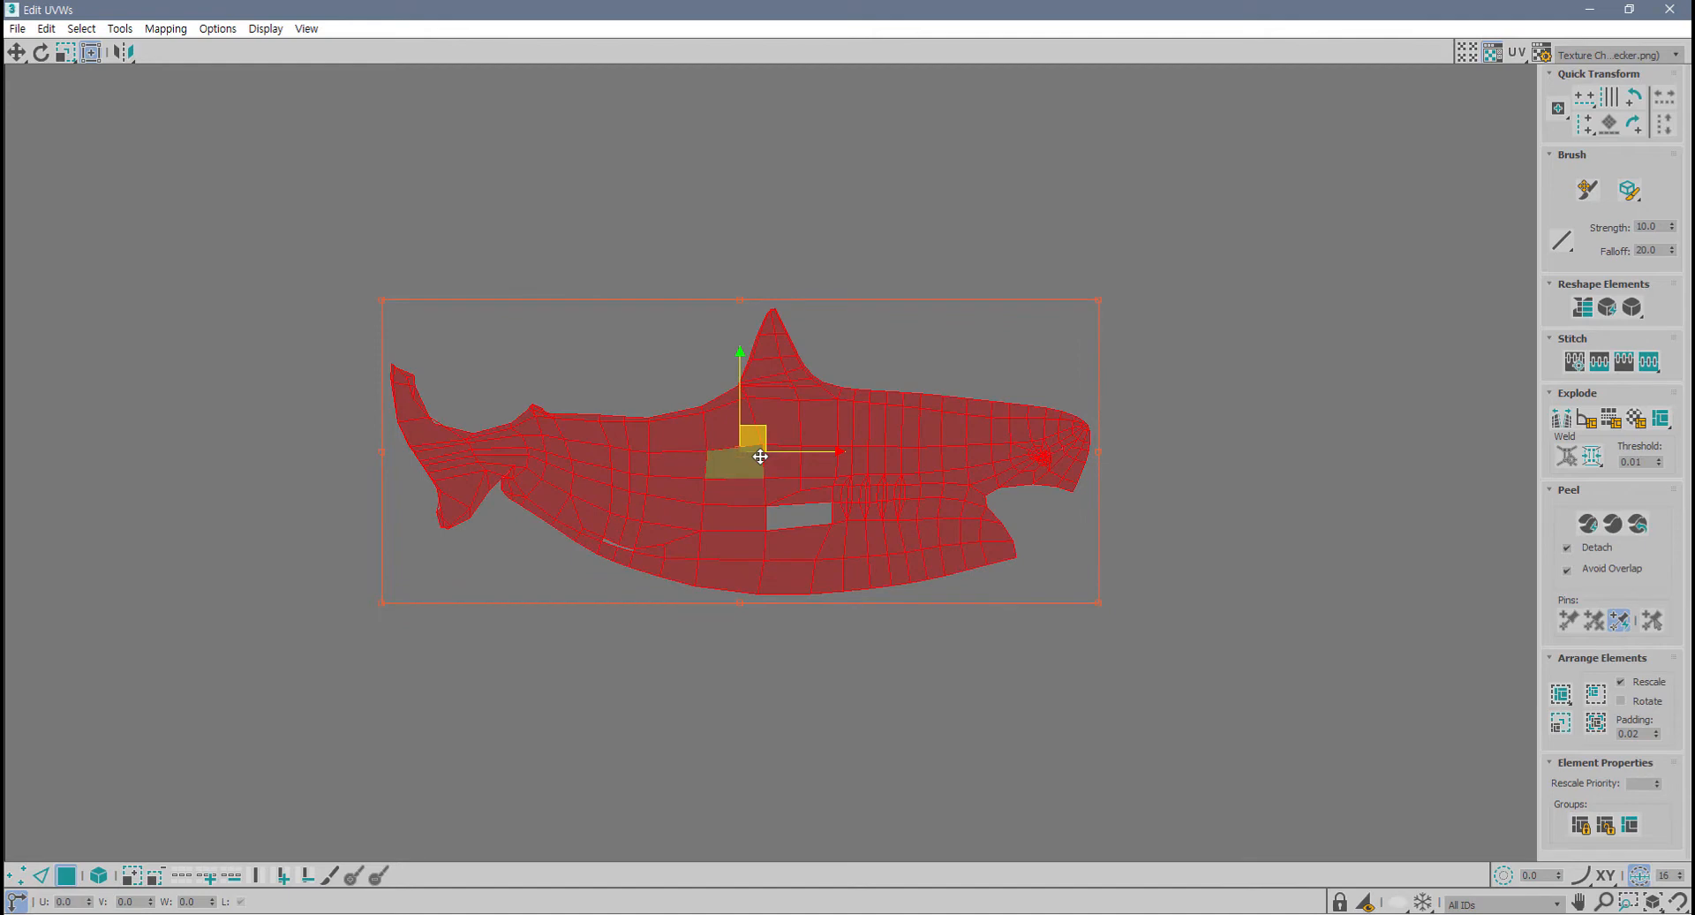
pyautogui.scroll(5, 760, 451)
pyautogui.scroll(-6, 769, 457)
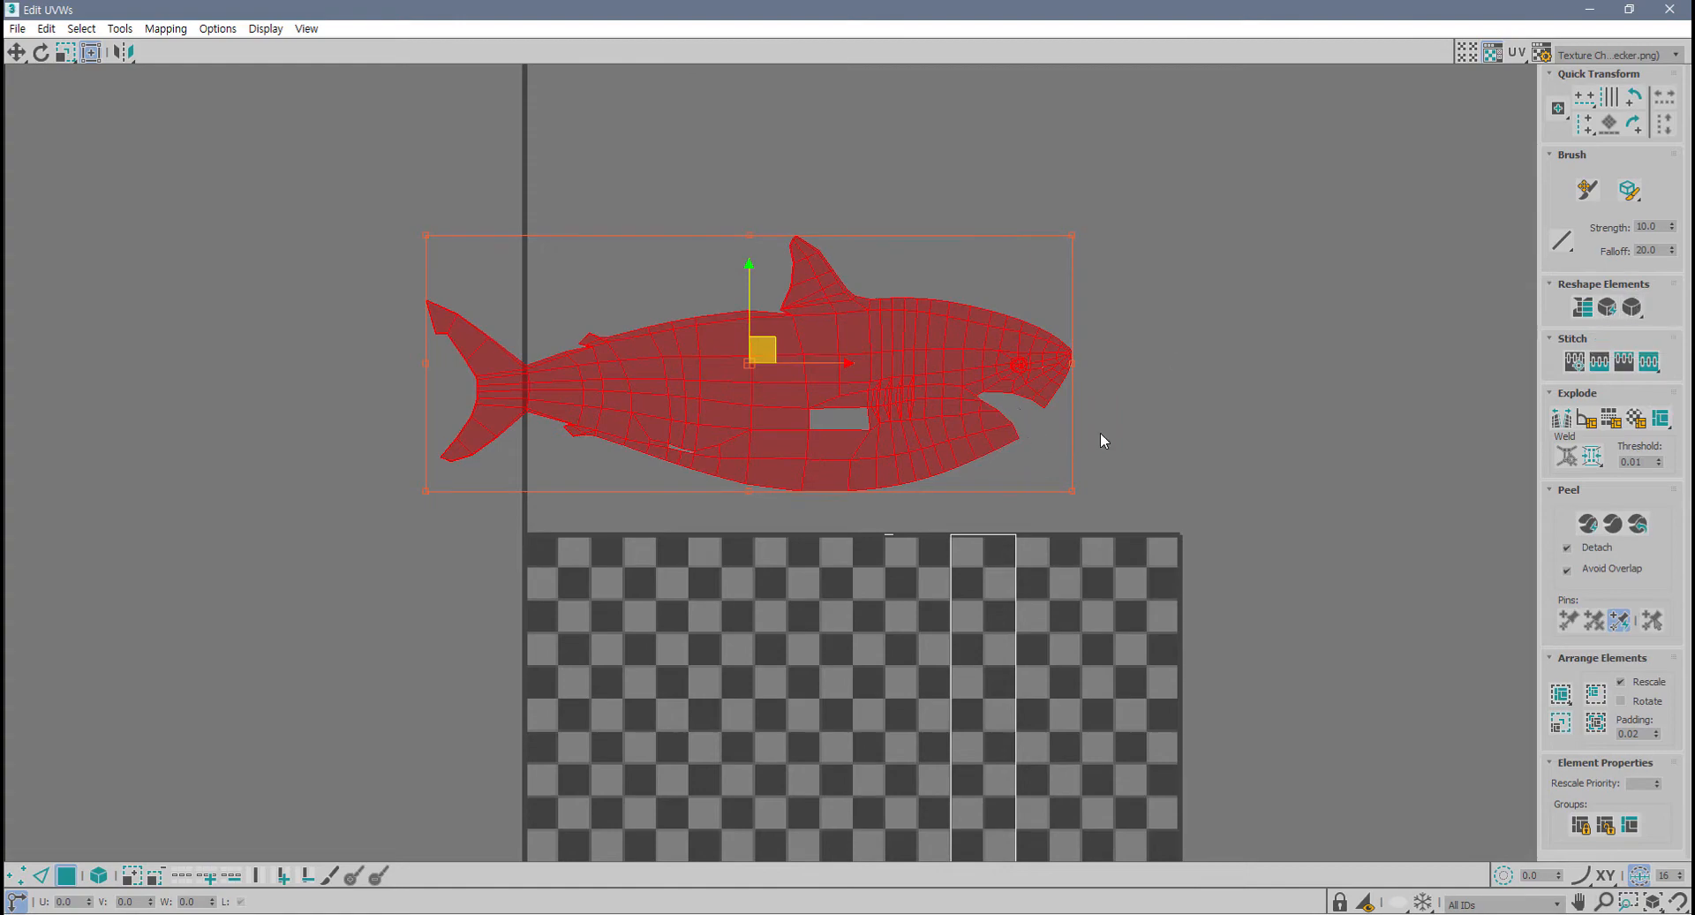
# - In vertex mode, select the tangled border vertices at the centre of the eye socket and relax them
pyautogui.click(1027, 430)
pyautogui.scroll(10, 1015, 354)
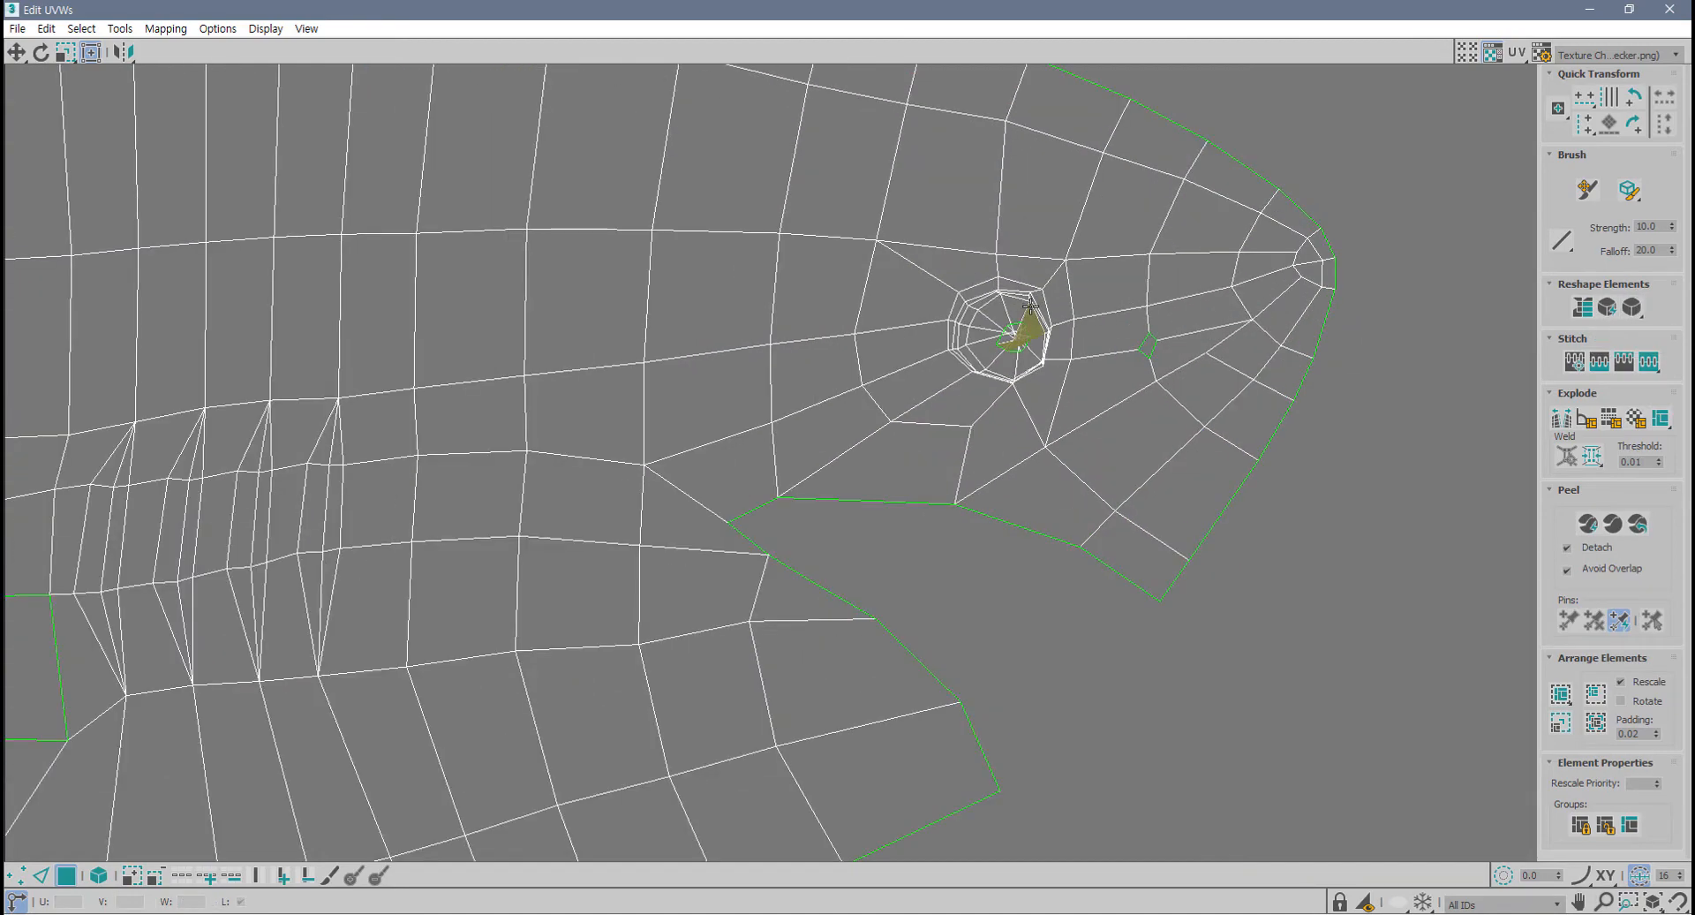
pyautogui.moveTo(957, 346); pyautogui.dragTo(812, 508, button='middle')
pyautogui.scroll(2, 834, 496)
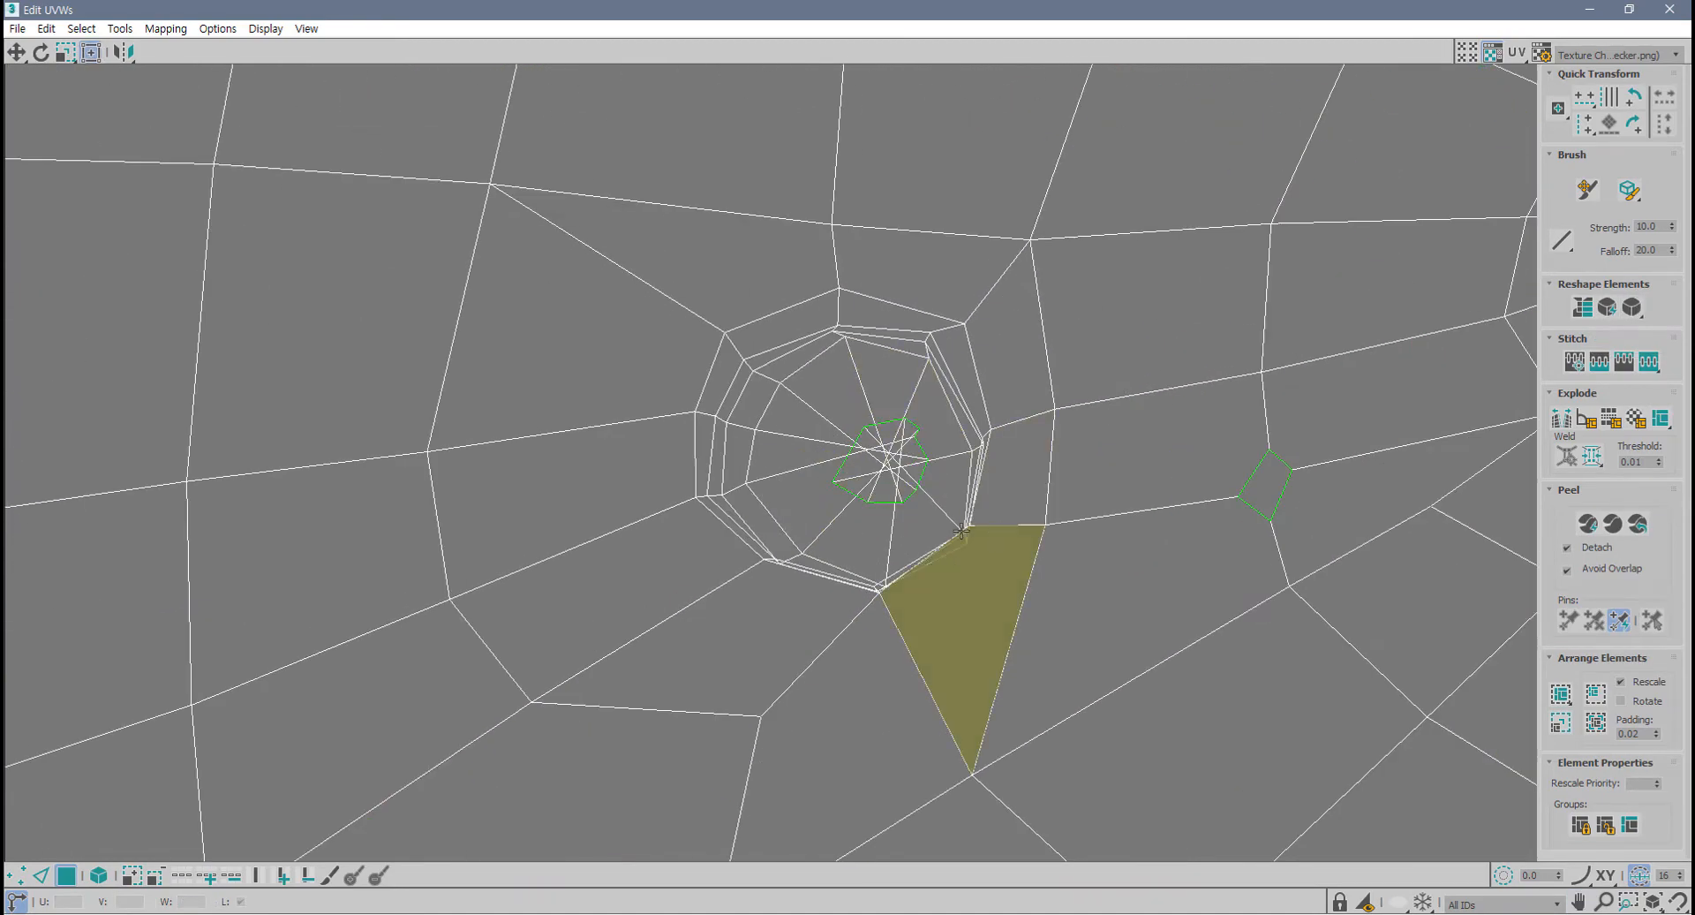
pyautogui.scroll(2, 976, 537)
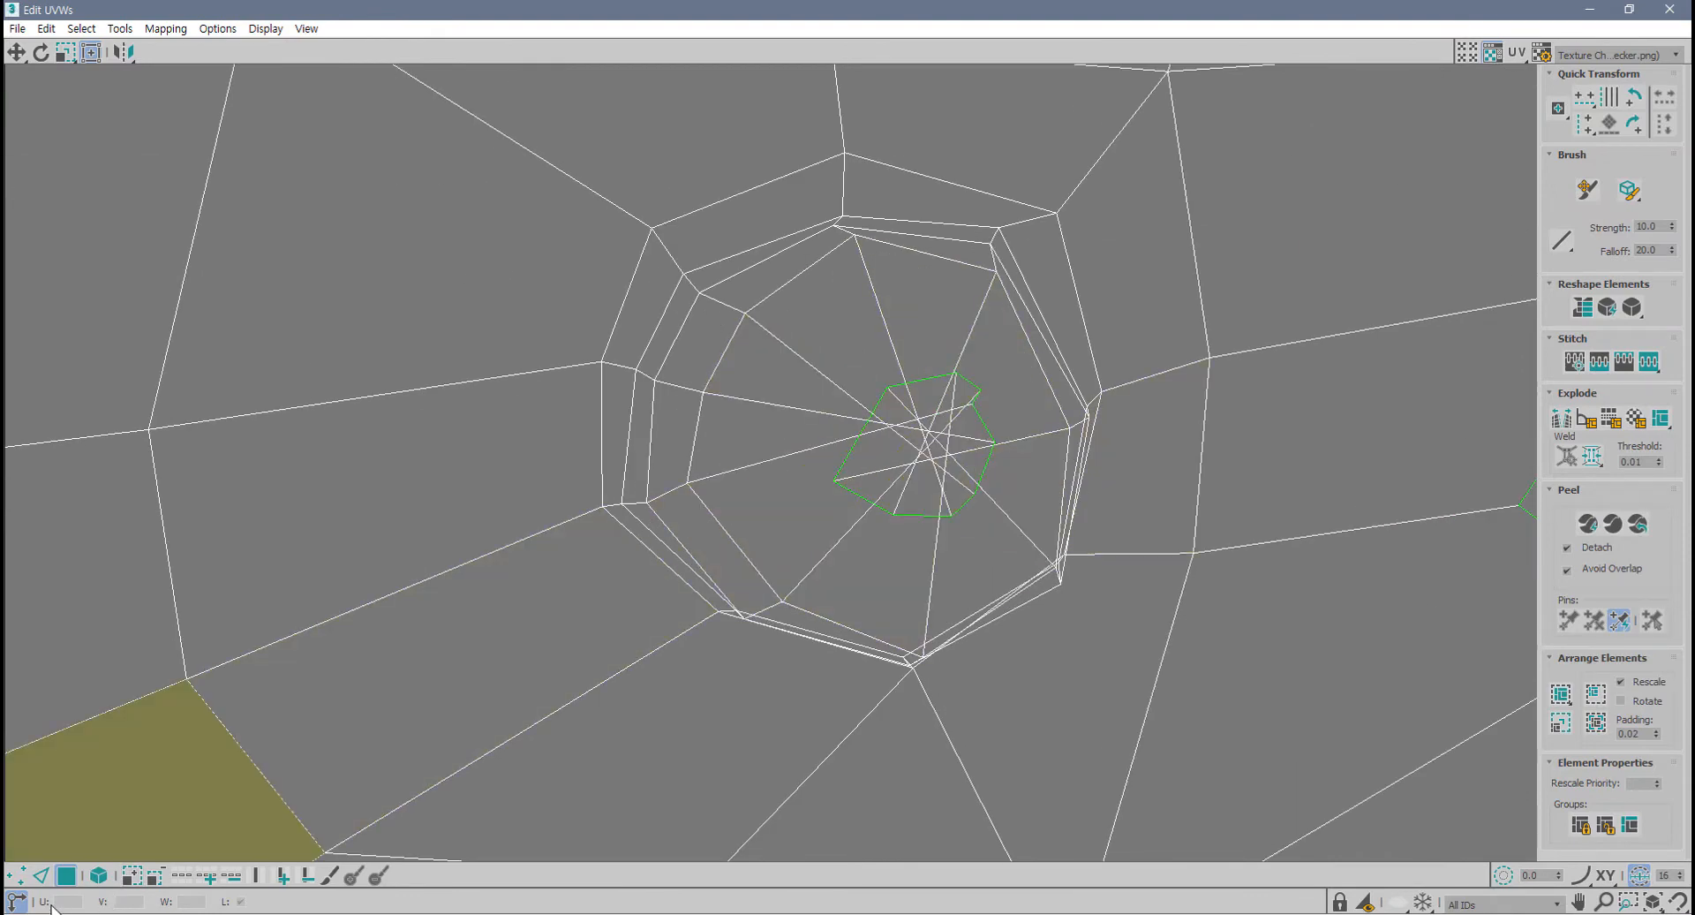
pyautogui.click(17, 875)
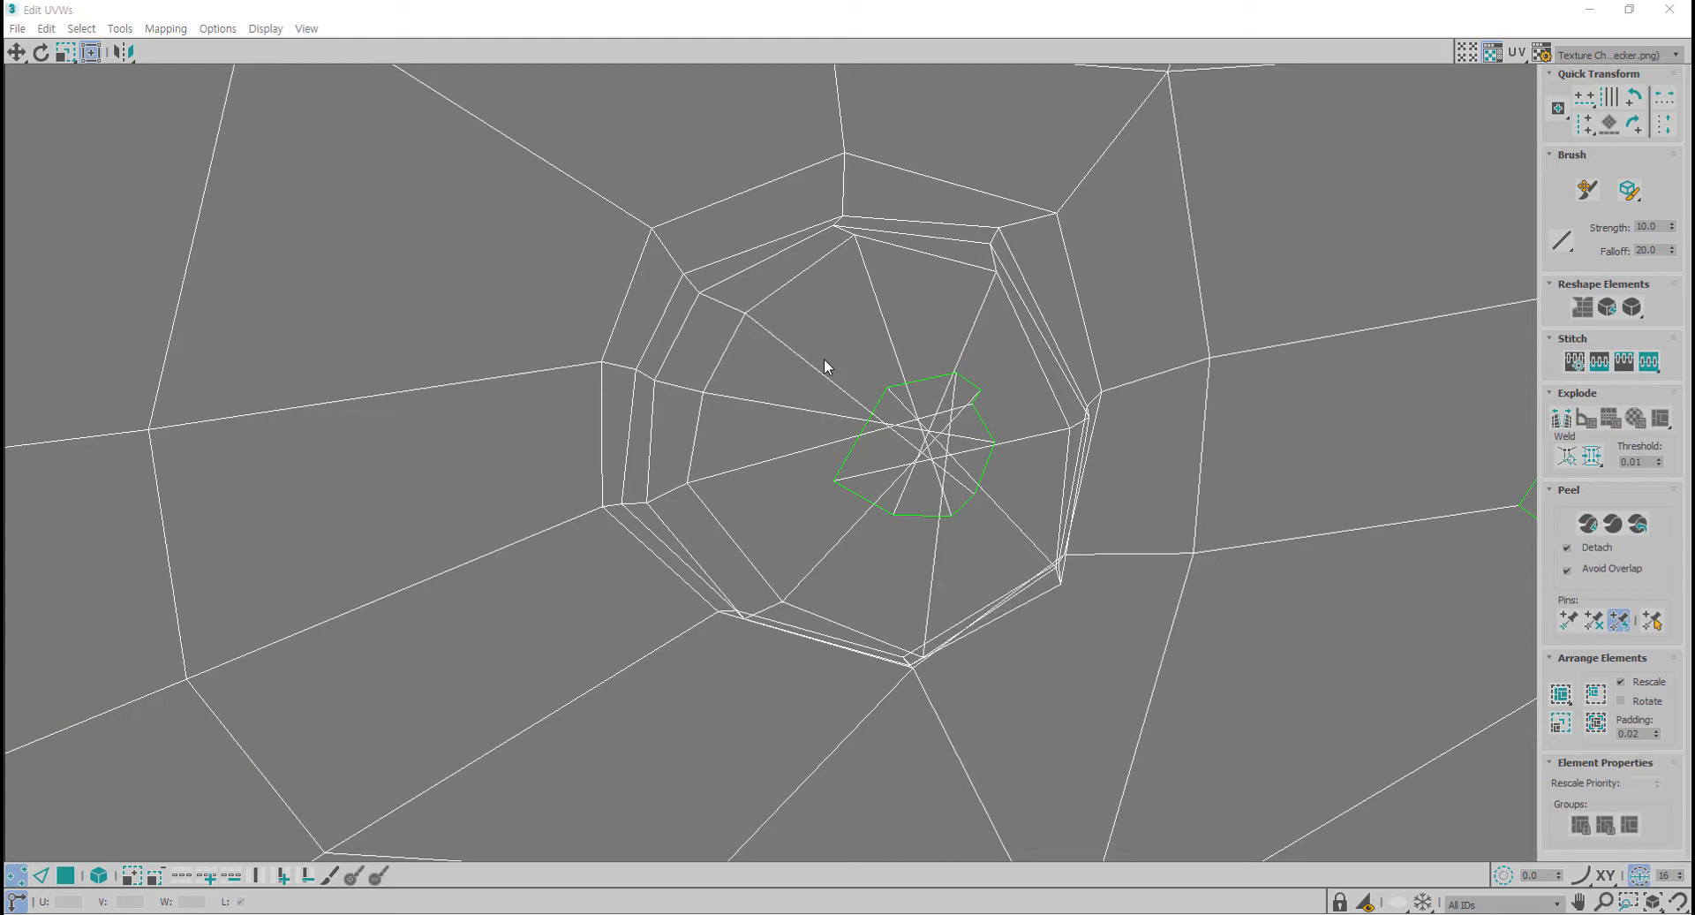
pyautogui.moveTo(824, 313); pyautogui.dragTo(1008, 537)
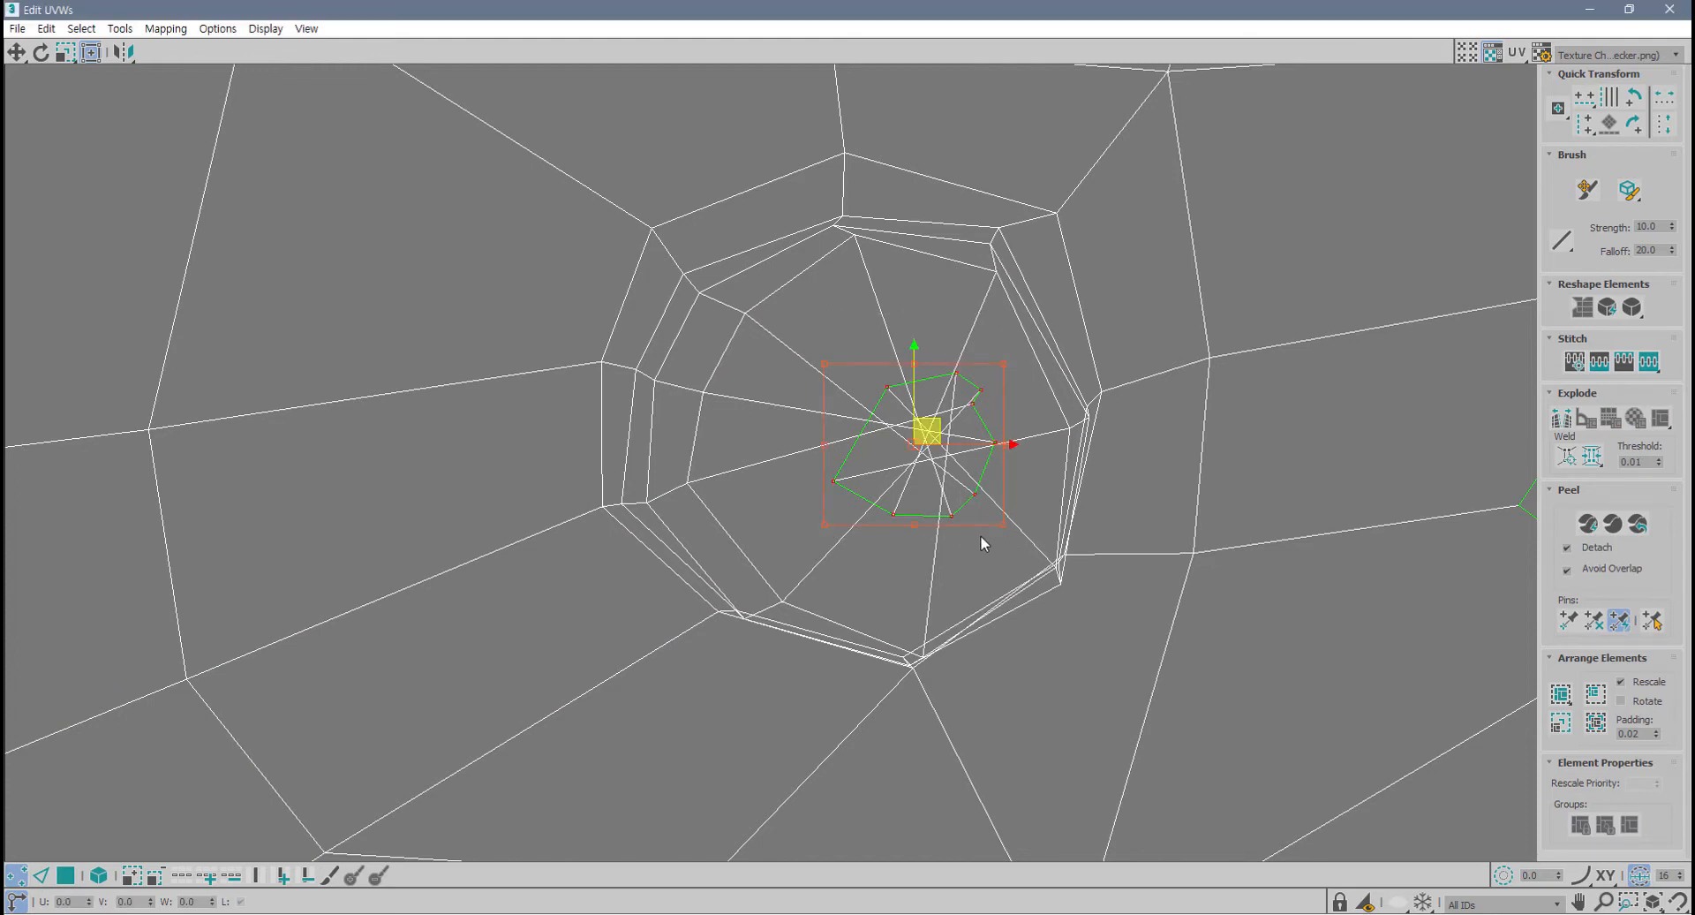
pyautogui.click(1632, 307)
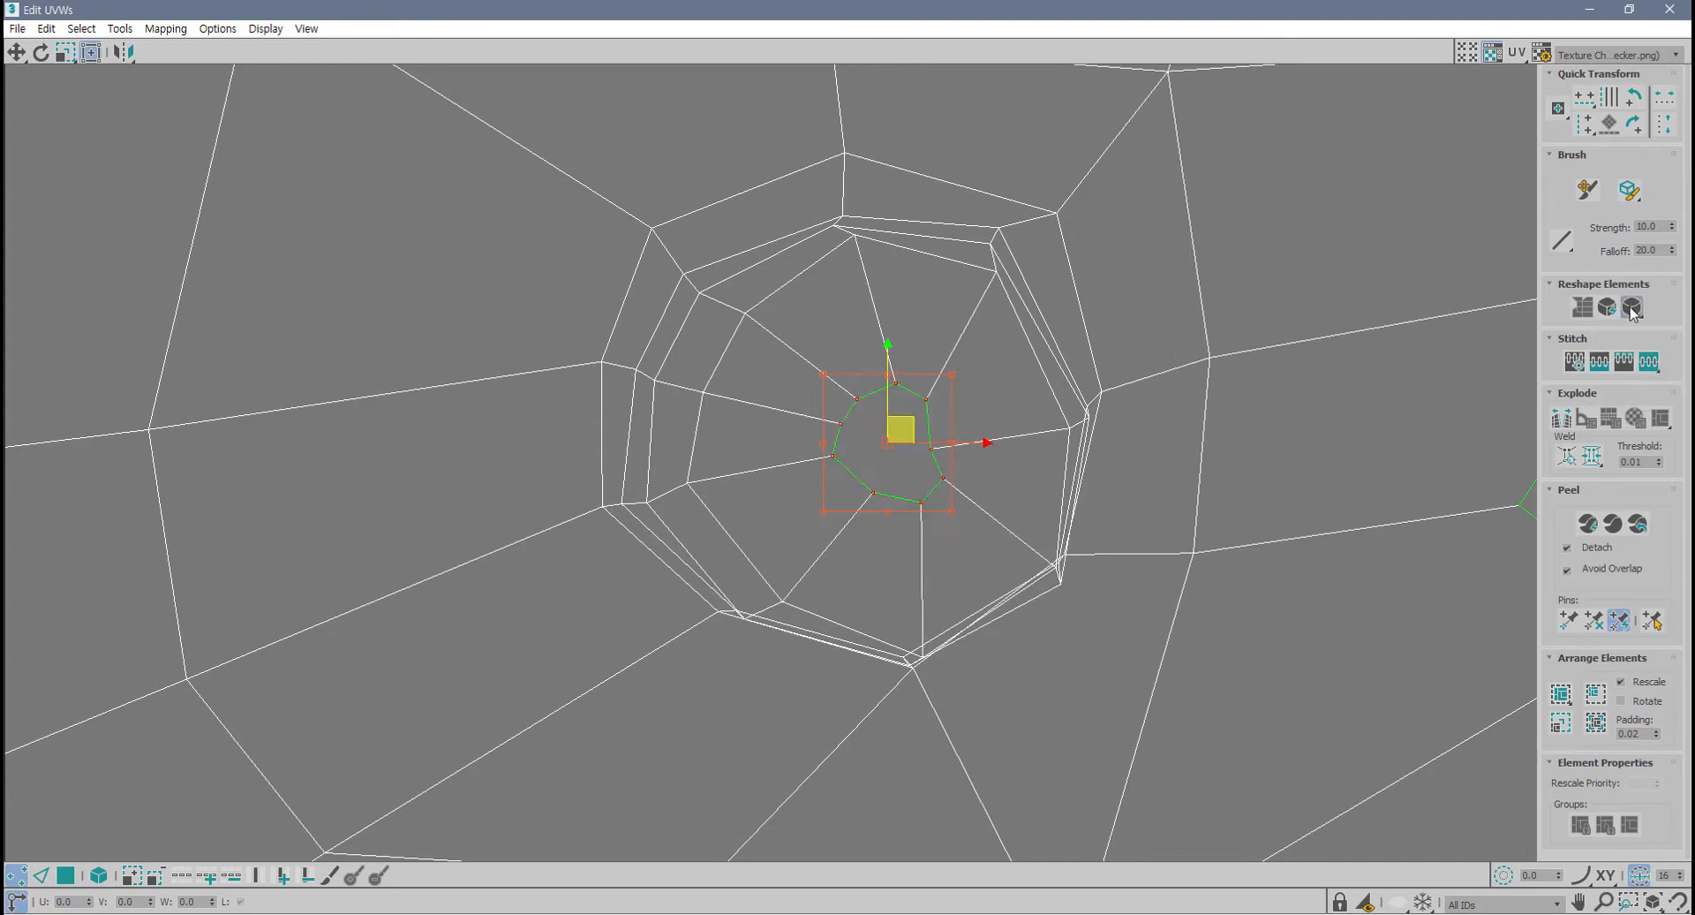
pyautogui.hotkey('ctrl', 'z')
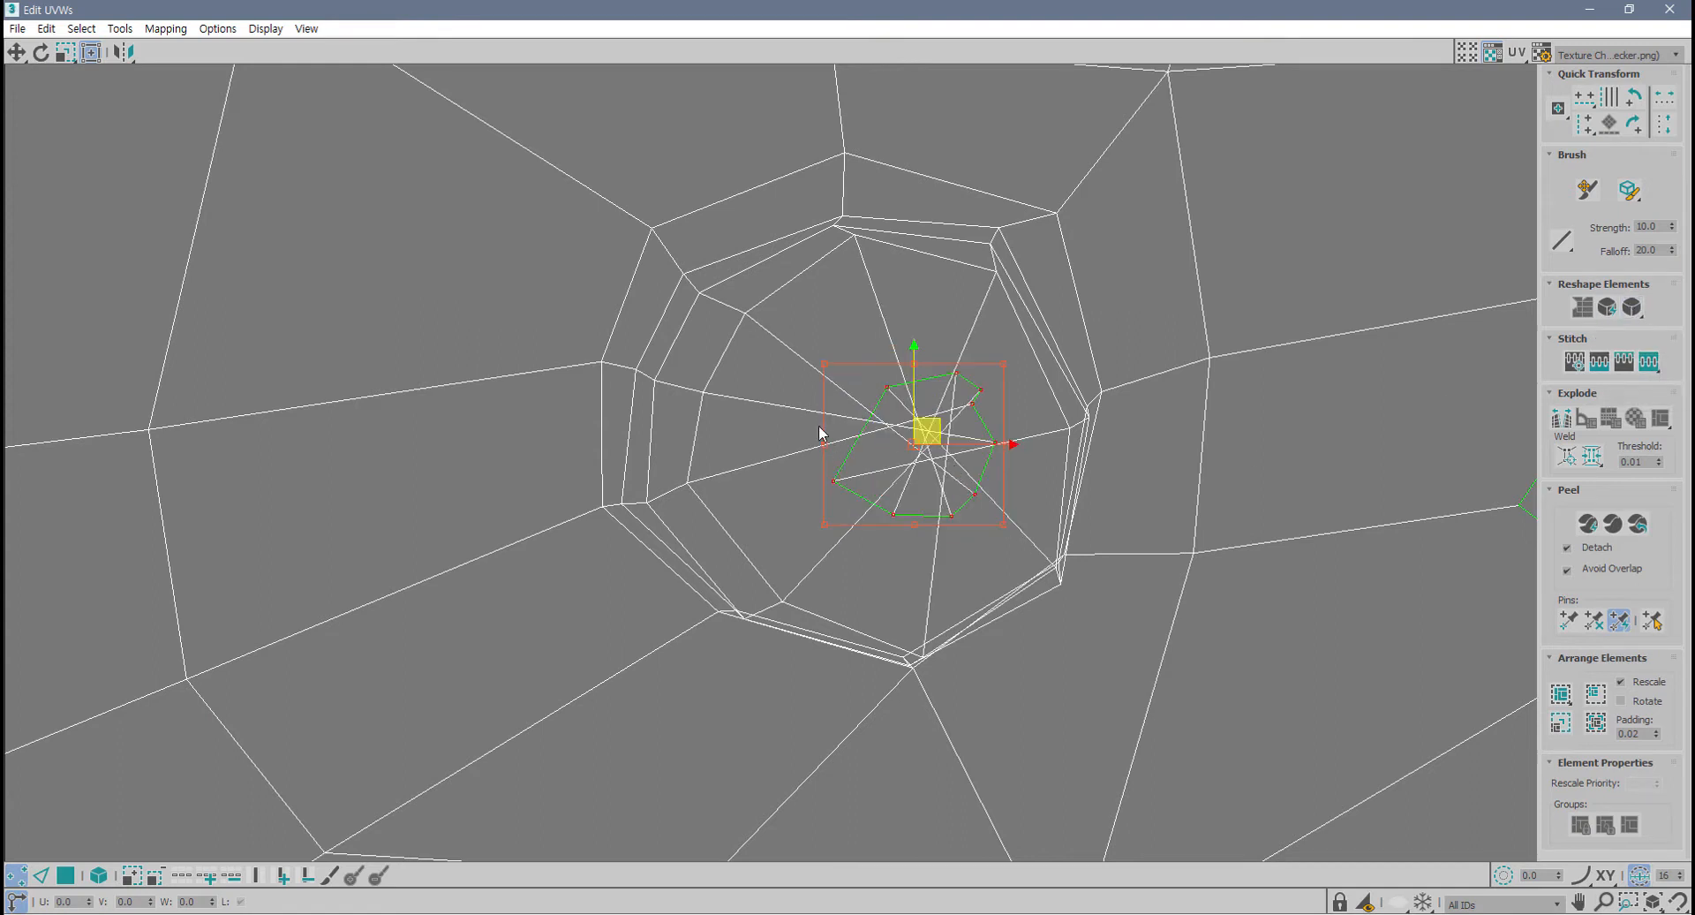
pyautogui.click(827, 354)
pyautogui.moveTo(988, 505); pyautogui.dragTo(1006, 544)
pyautogui.click(1631, 308)
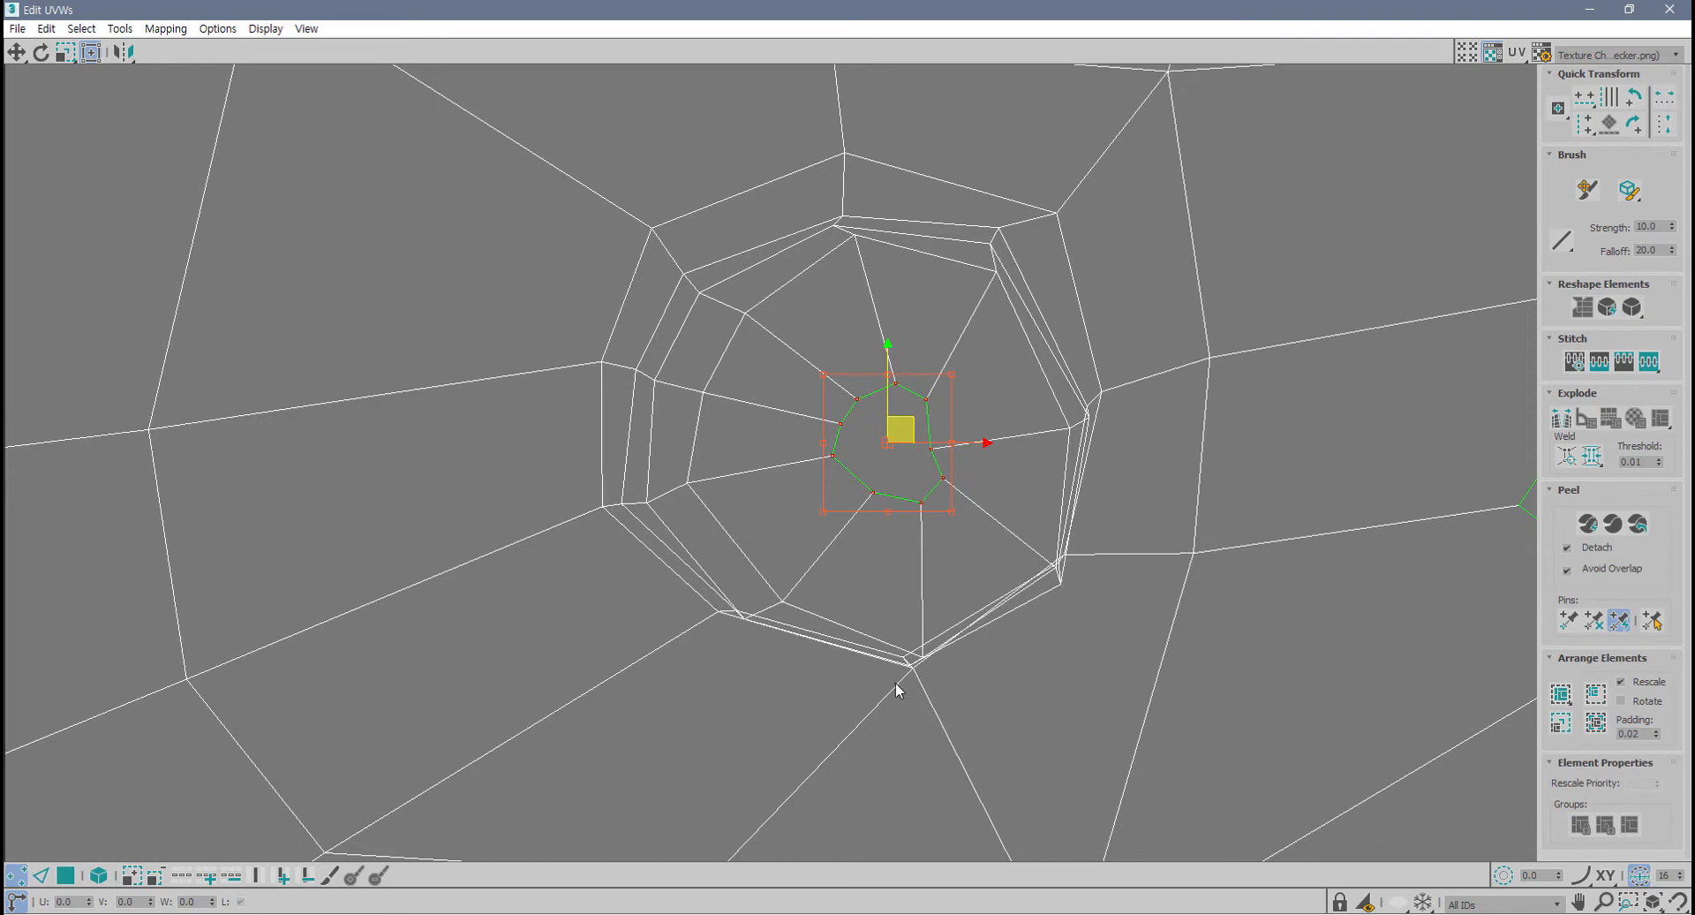
# - Reposition the vertices along the eye socket's lower rim to separate its overlapping concentric edges
pyautogui.scroll(3, 757, 624)
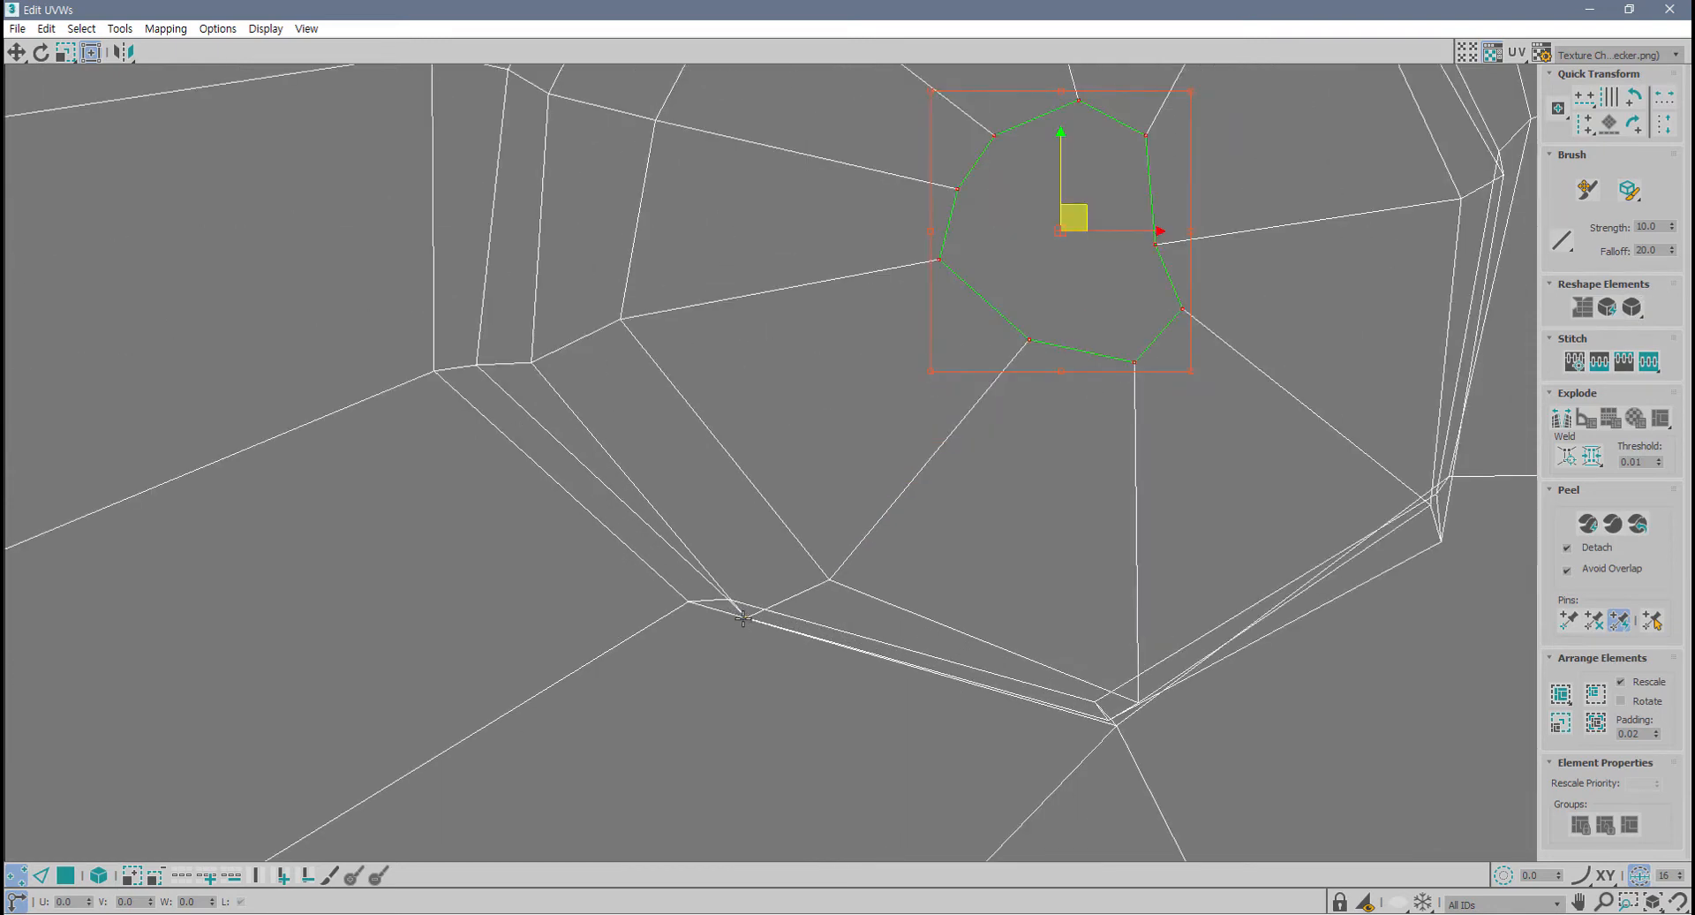
pyautogui.click(746, 618)
pyautogui.moveTo(761, 603); pyautogui.dragTo(757, 575)
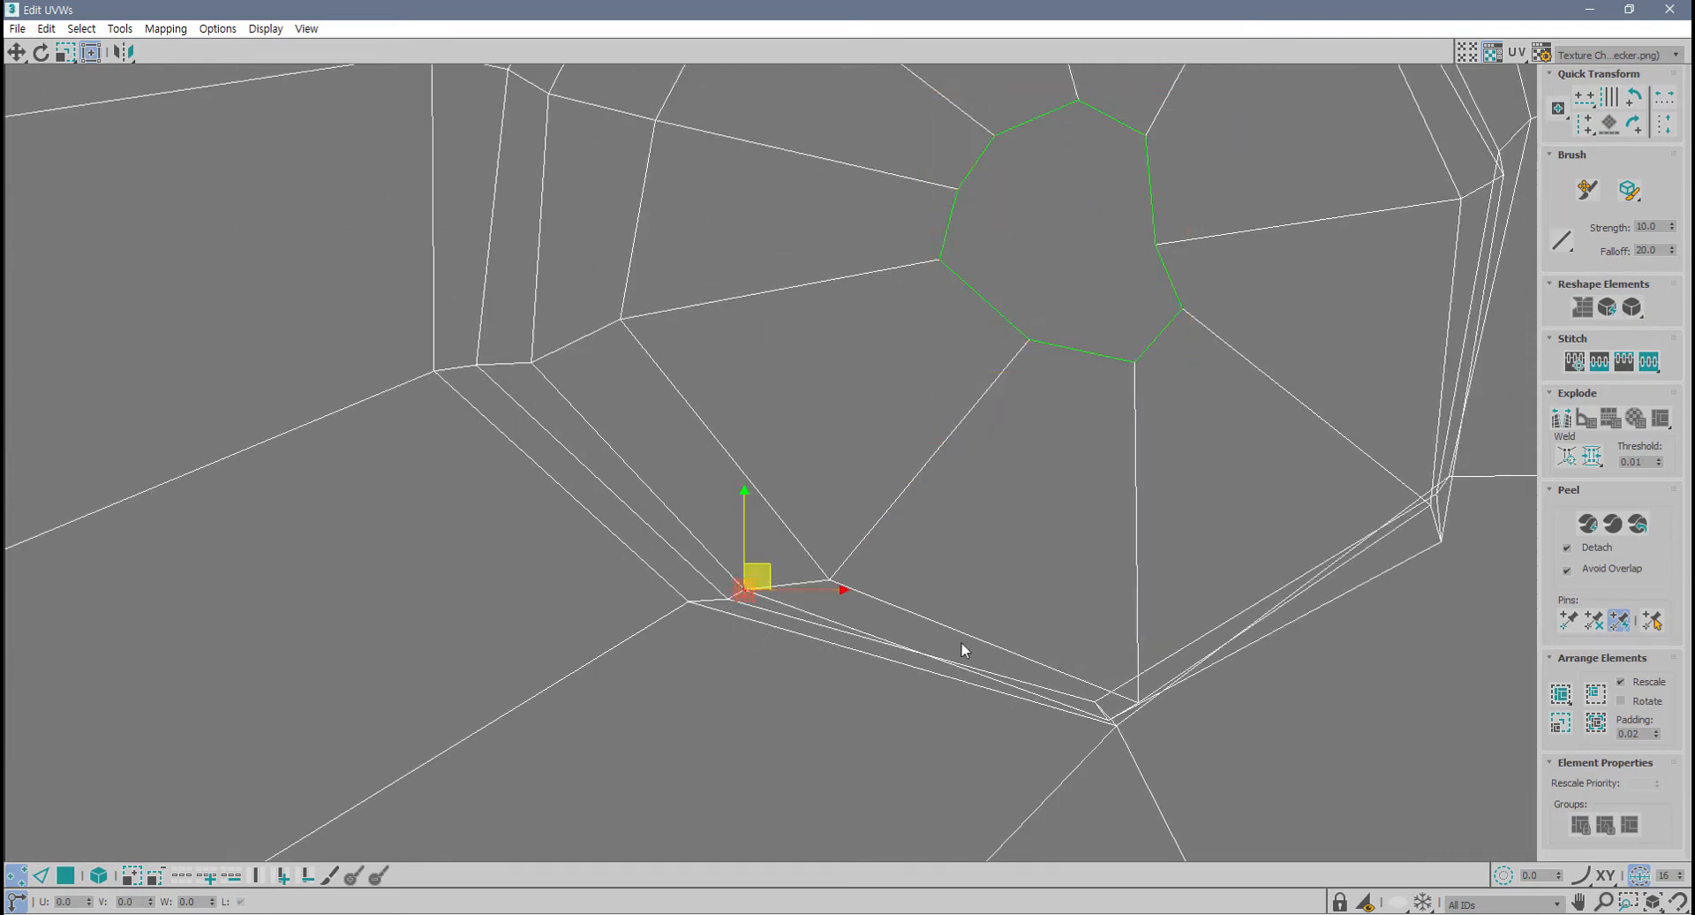
pyautogui.click(1105, 717)
pyautogui.moveTo(1106, 717); pyautogui.dragTo(1149, 637)
pyautogui.scroll(1, 1104, 731)
pyautogui.click(1151, 685)
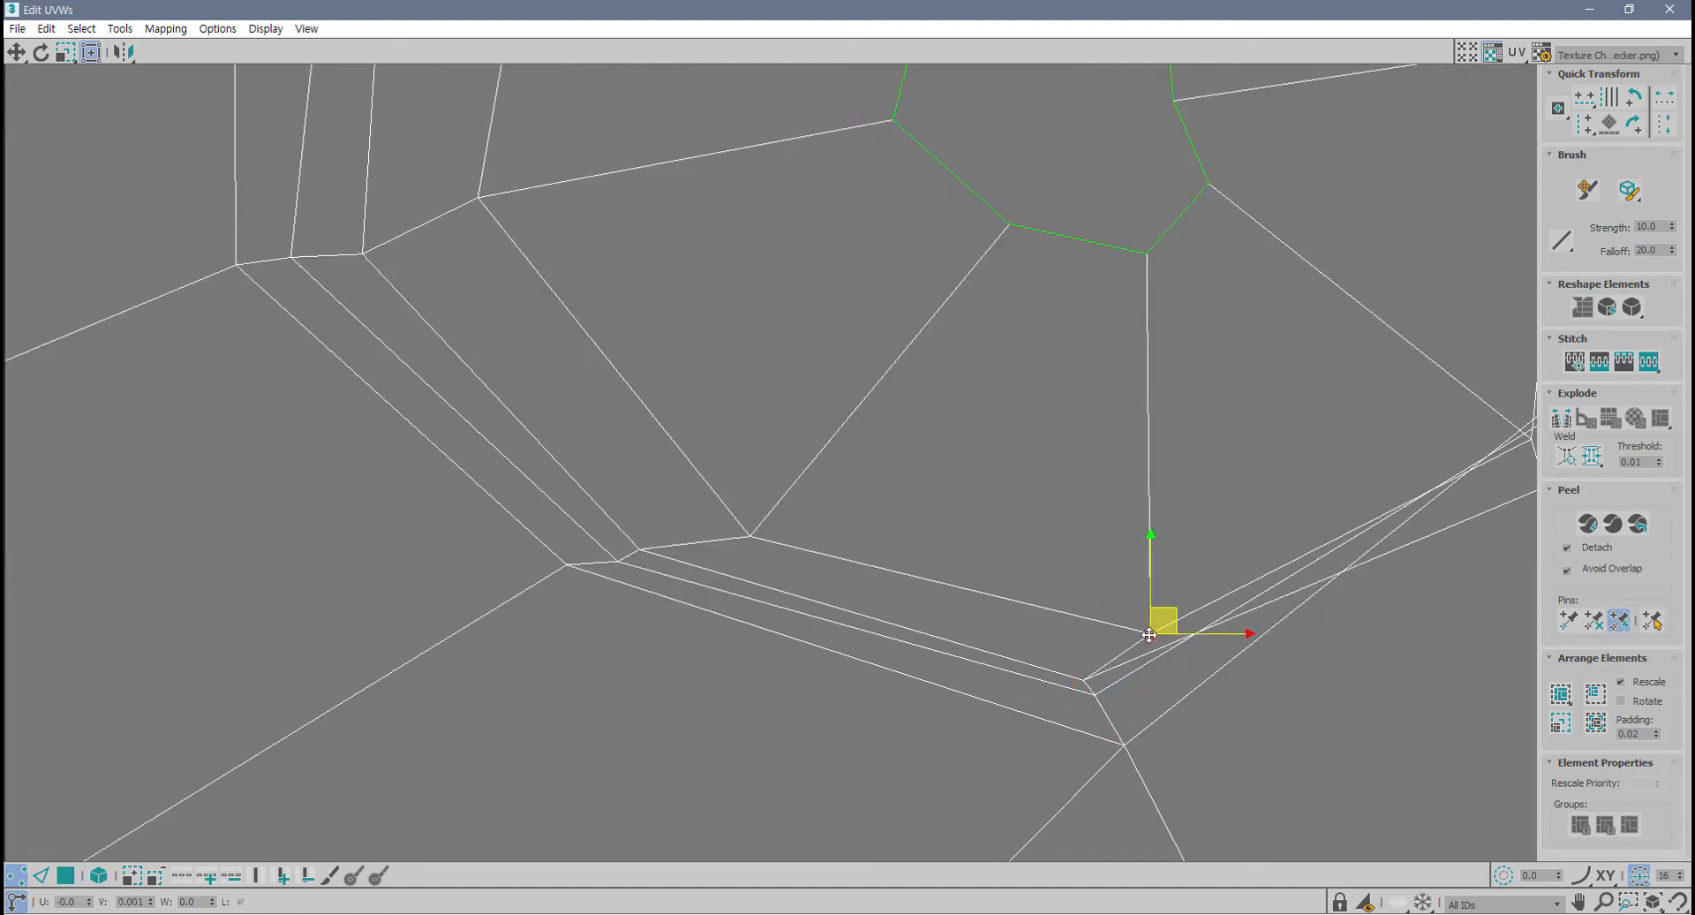
pyautogui.moveTo(1097, 696)
pyautogui.mouseDown()
pyautogui.moveTo(1104, 711)
pyautogui.moveTo(1097, 686)
pyautogui.mouseUp()
pyautogui.click(1088, 695)
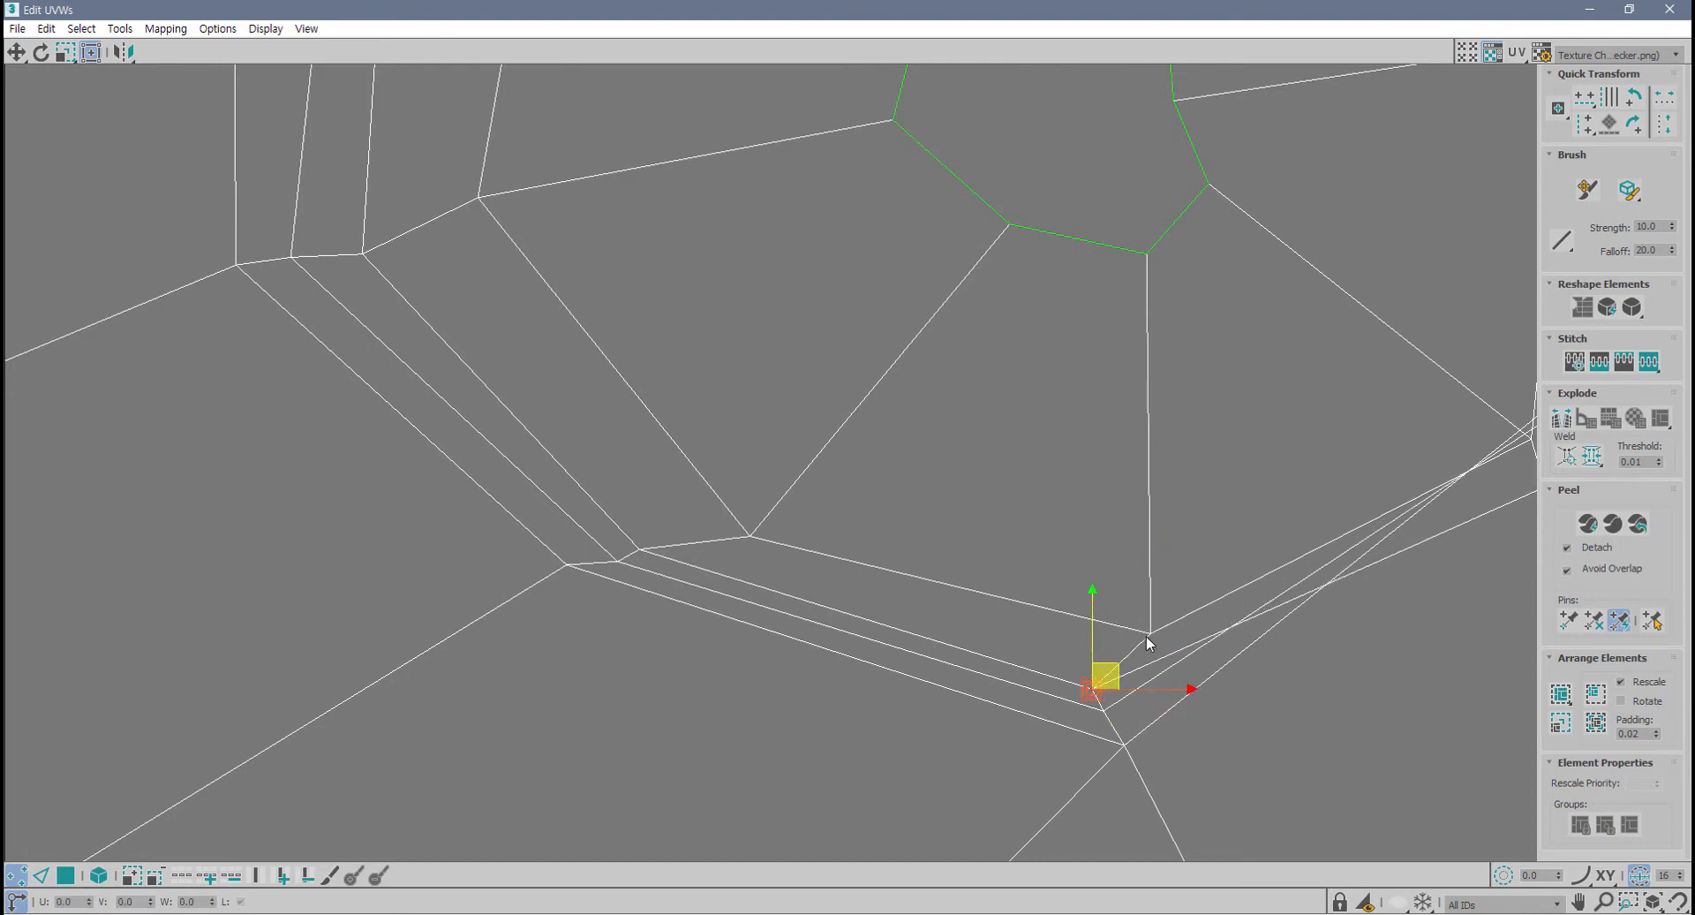
pyautogui.moveTo(1150, 636); pyautogui.dragTo(1119, 648)
# - Spread out the crossed vertices along the eye socket's front rim, on the side facing the snout
pyautogui.moveTo(1450, 529); pyautogui.dragTo(898, 586, button='middle')
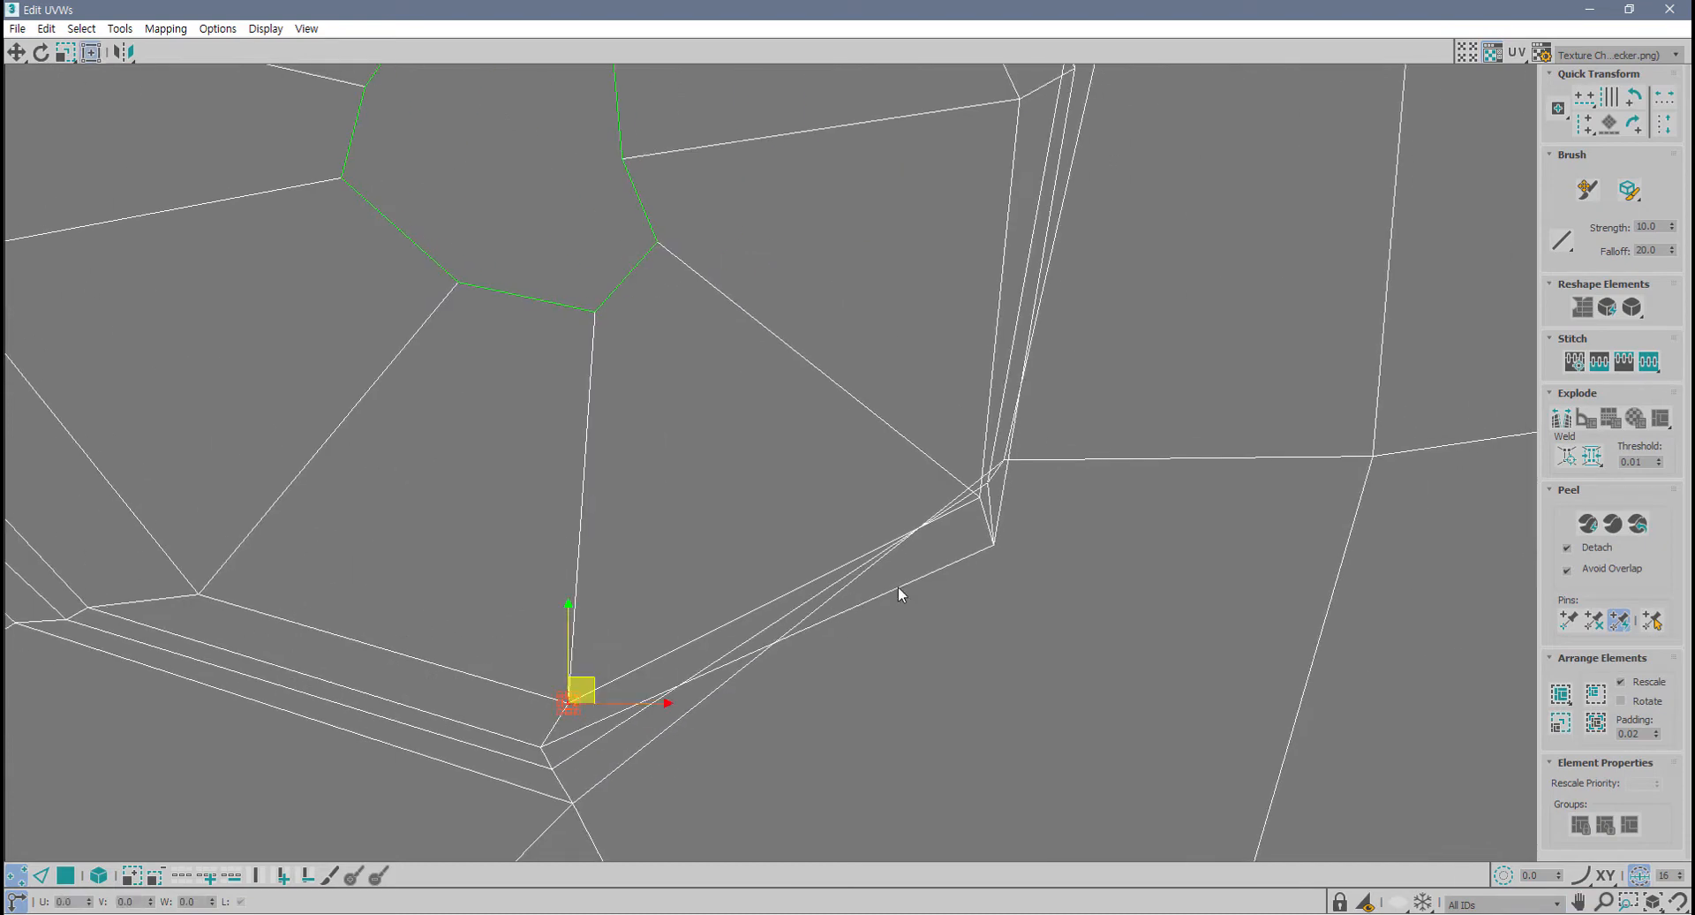
pyautogui.moveTo(995, 555); pyautogui.dragTo(955, 470)
pyautogui.click(1009, 455)
pyautogui.click(968, 408)
pyautogui.scroll(-2, 968, 410)
pyautogui.moveTo(967, 413); pyautogui.dragTo(938, 530, button='middle')
pyautogui.moveTo(1031, 346); pyautogui.dragTo(981, 525, button='middle')
pyautogui.moveTo(967, 442); pyautogui.dragTo(946, 446)
pyautogui.scroll(-2, 865, 404)
pyautogui.moveTo(801, 313); pyautogui.dragTo(942, 434, button='middle')
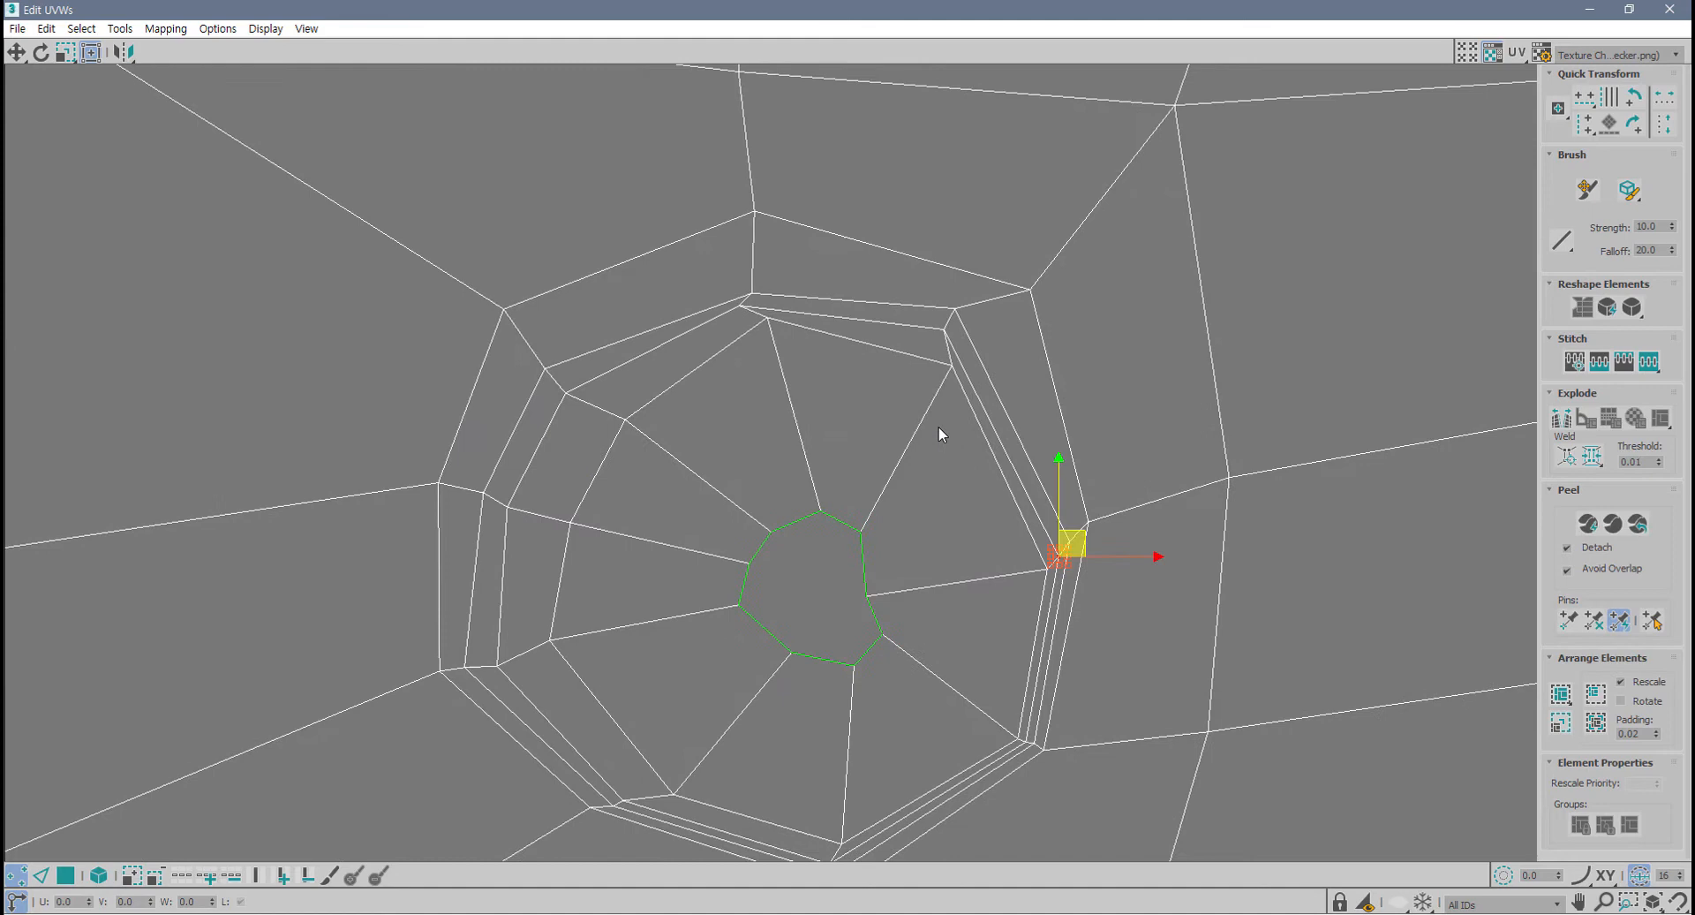
# - Adjust the vertices on the eye socket's upper rim so its concentric edges are evenly spaced
pyautogui.click(737, 305)
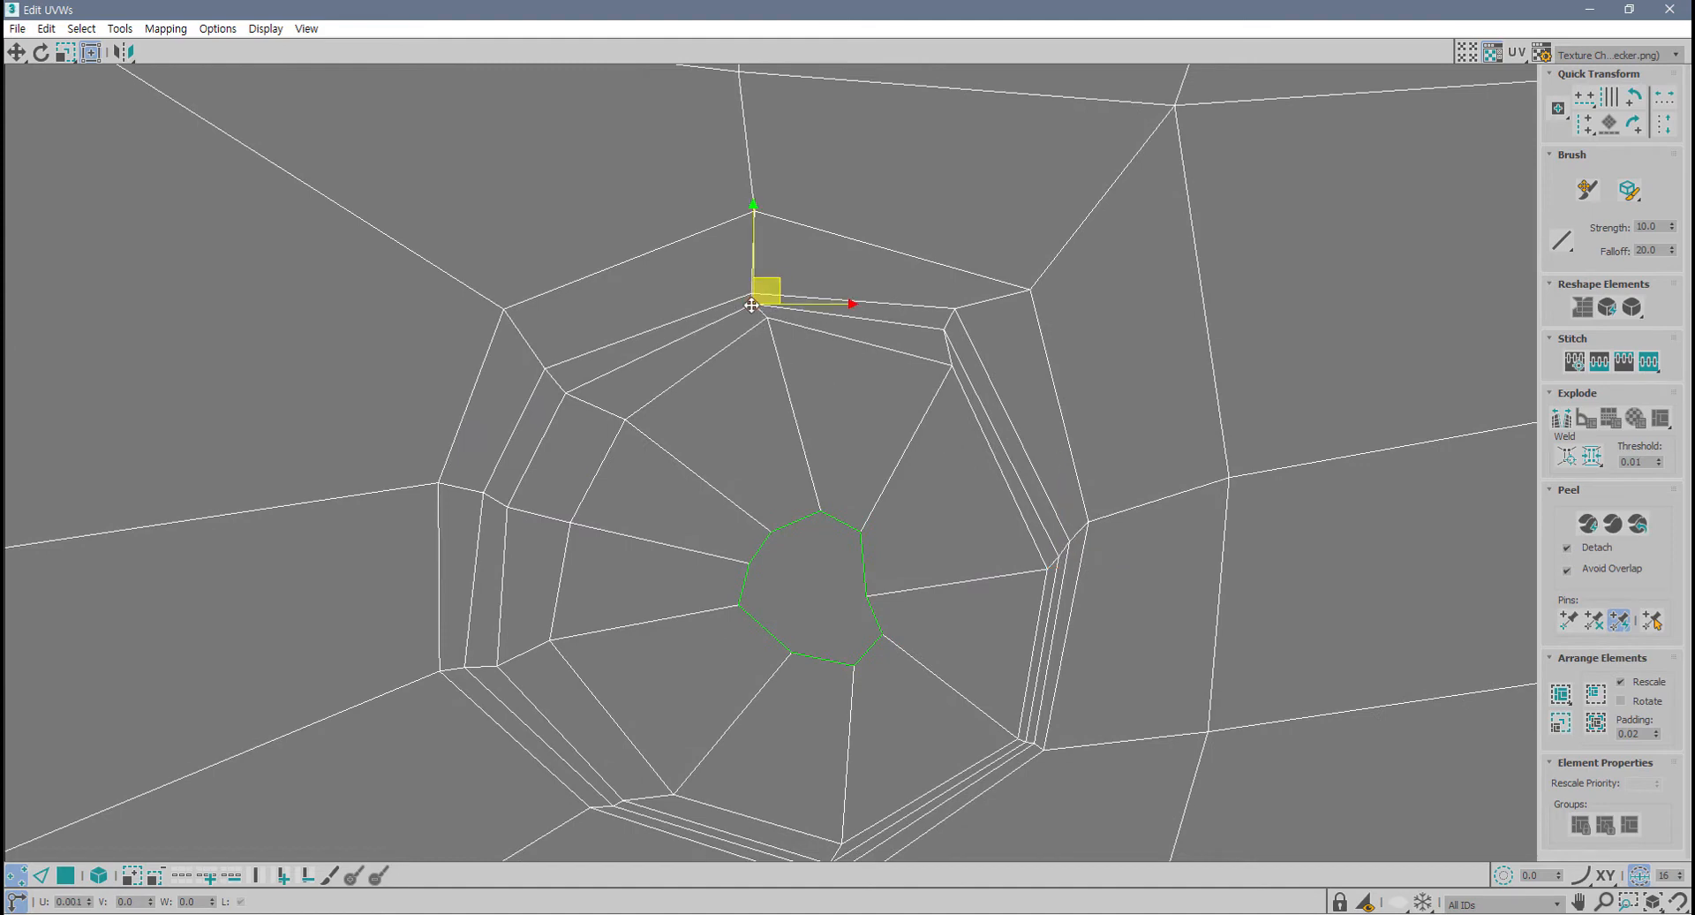
pyautogui.click(944, 365)
pyautogui.scroll(-1, 697, 538)
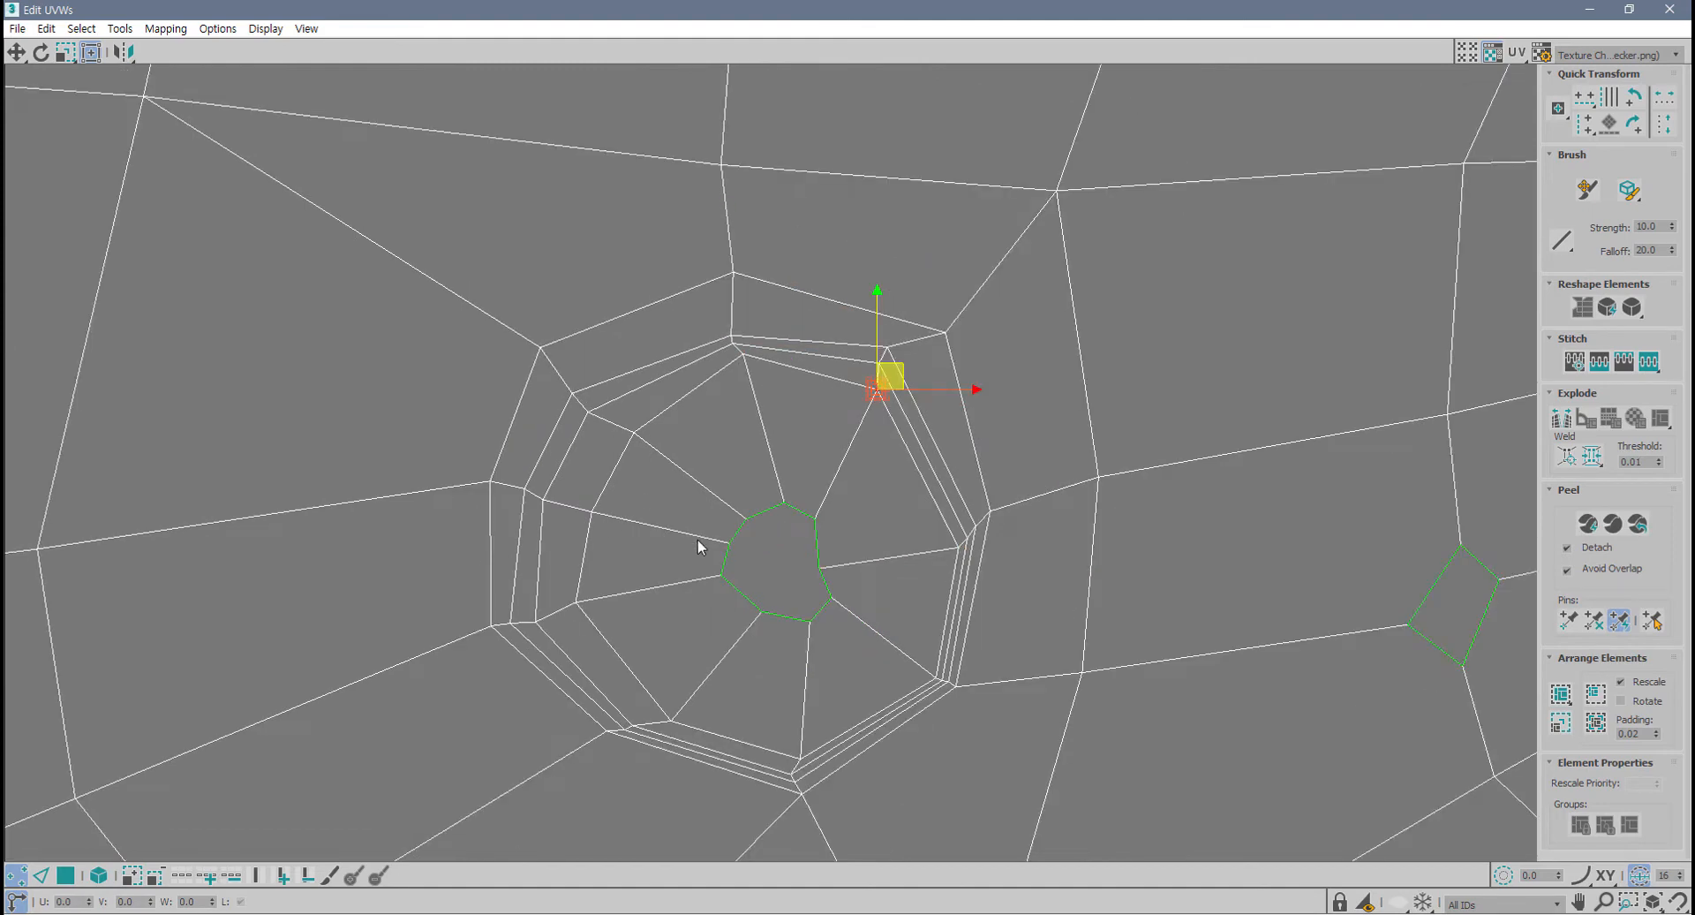
# - Select the vertices bordering the eye socket's central hole and activate the Scale tool
pyautogui.click(672, 597)
pyautogui.scroll(-2, 673, 597)
pyautogui.click(791, 521)
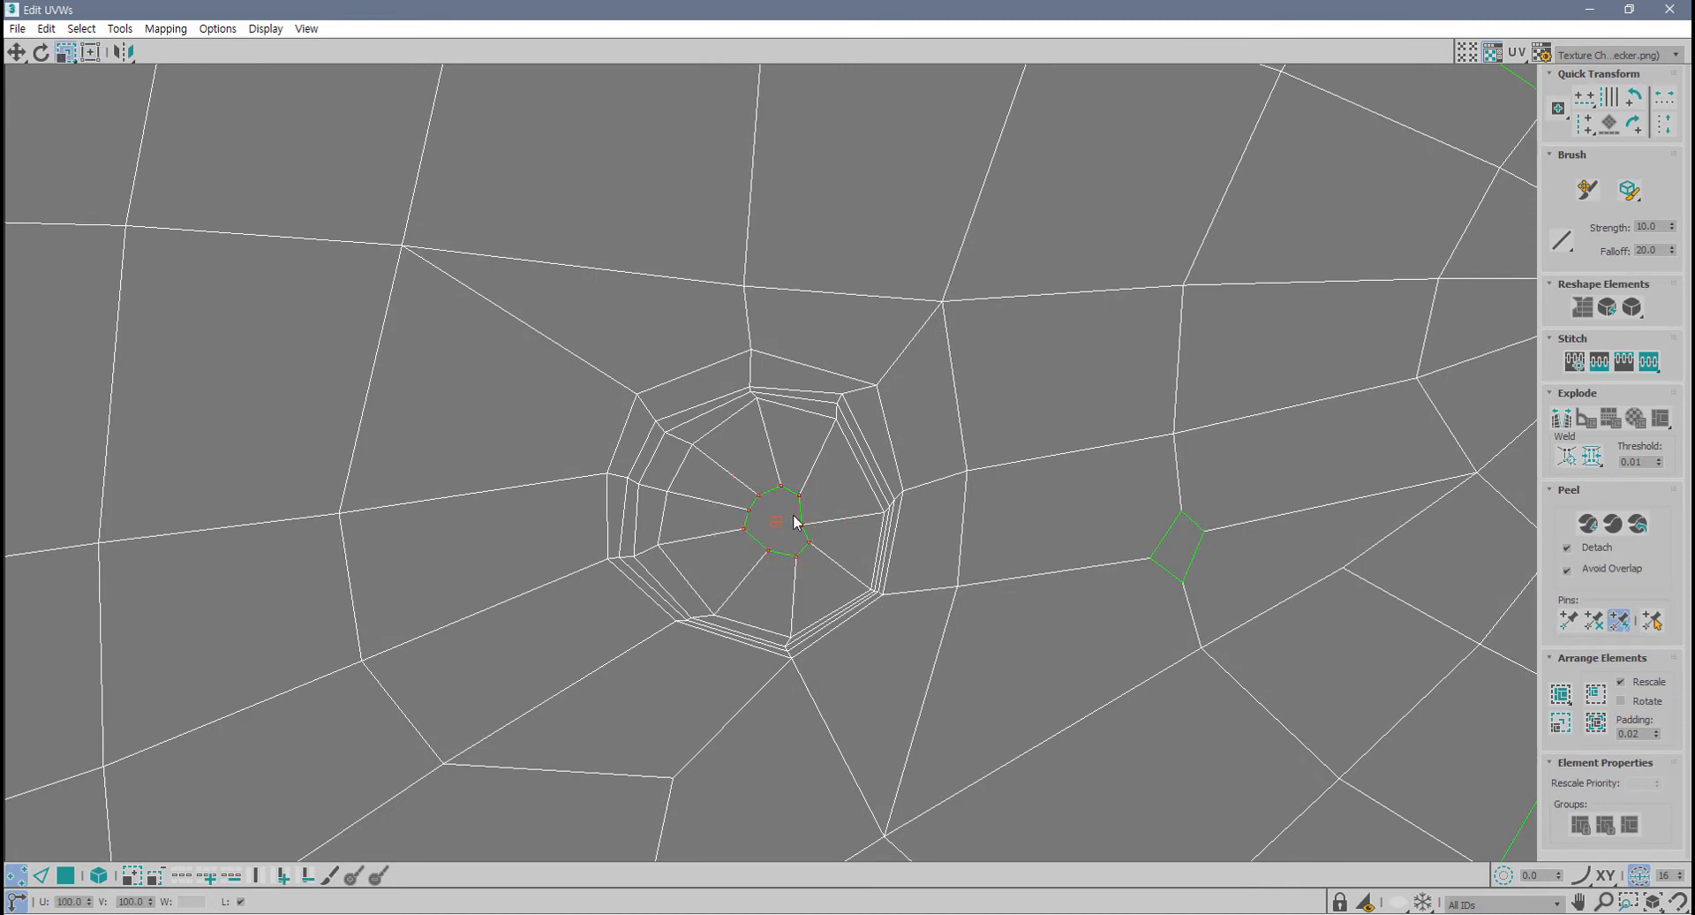
# - Examine the body's UV shell from the eye and mouth back past the gills and fin openings toward the tail
pyautogui.scroll(-1, 834, 576)
pyautogui.moveTo(959, 603); pyautogui.dragTo(875, 535, button='middle')
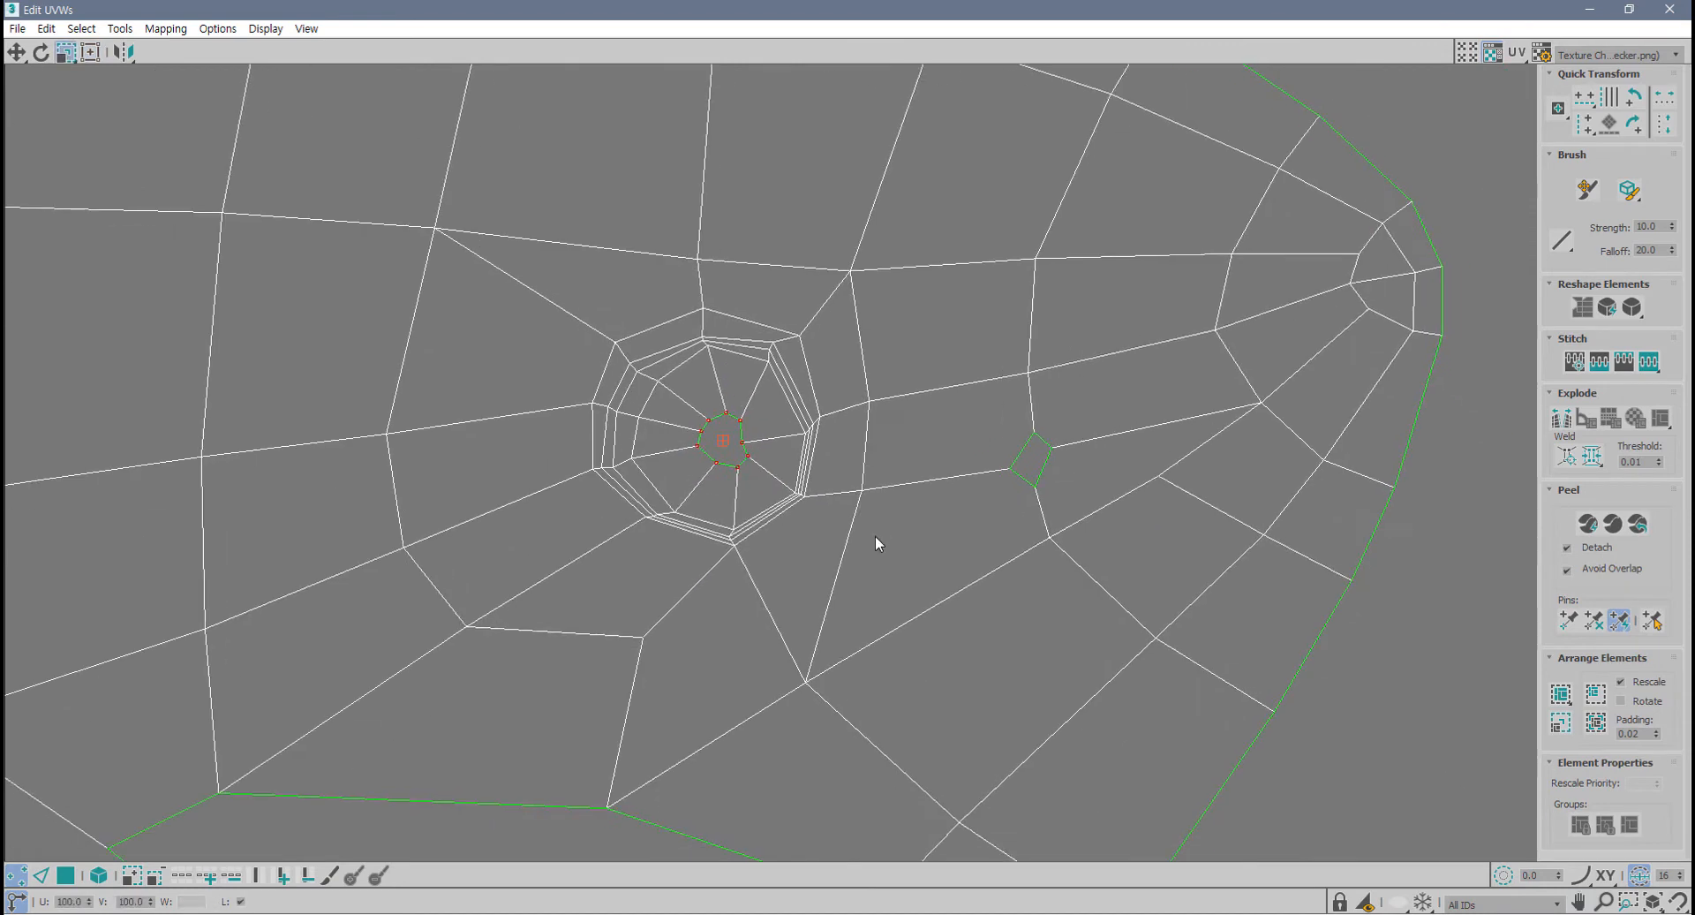
pyautogui.scroll(-2, 876, 536)
pyautogui.scroll(-1, 838, 587)
pyautogui.moveTo(753, 654); pyautogui.dragTo(988, 513, button='middle')
pyautogui.moveTo(602, 634); pyautogui.dragTo(780, 541, button='middle')
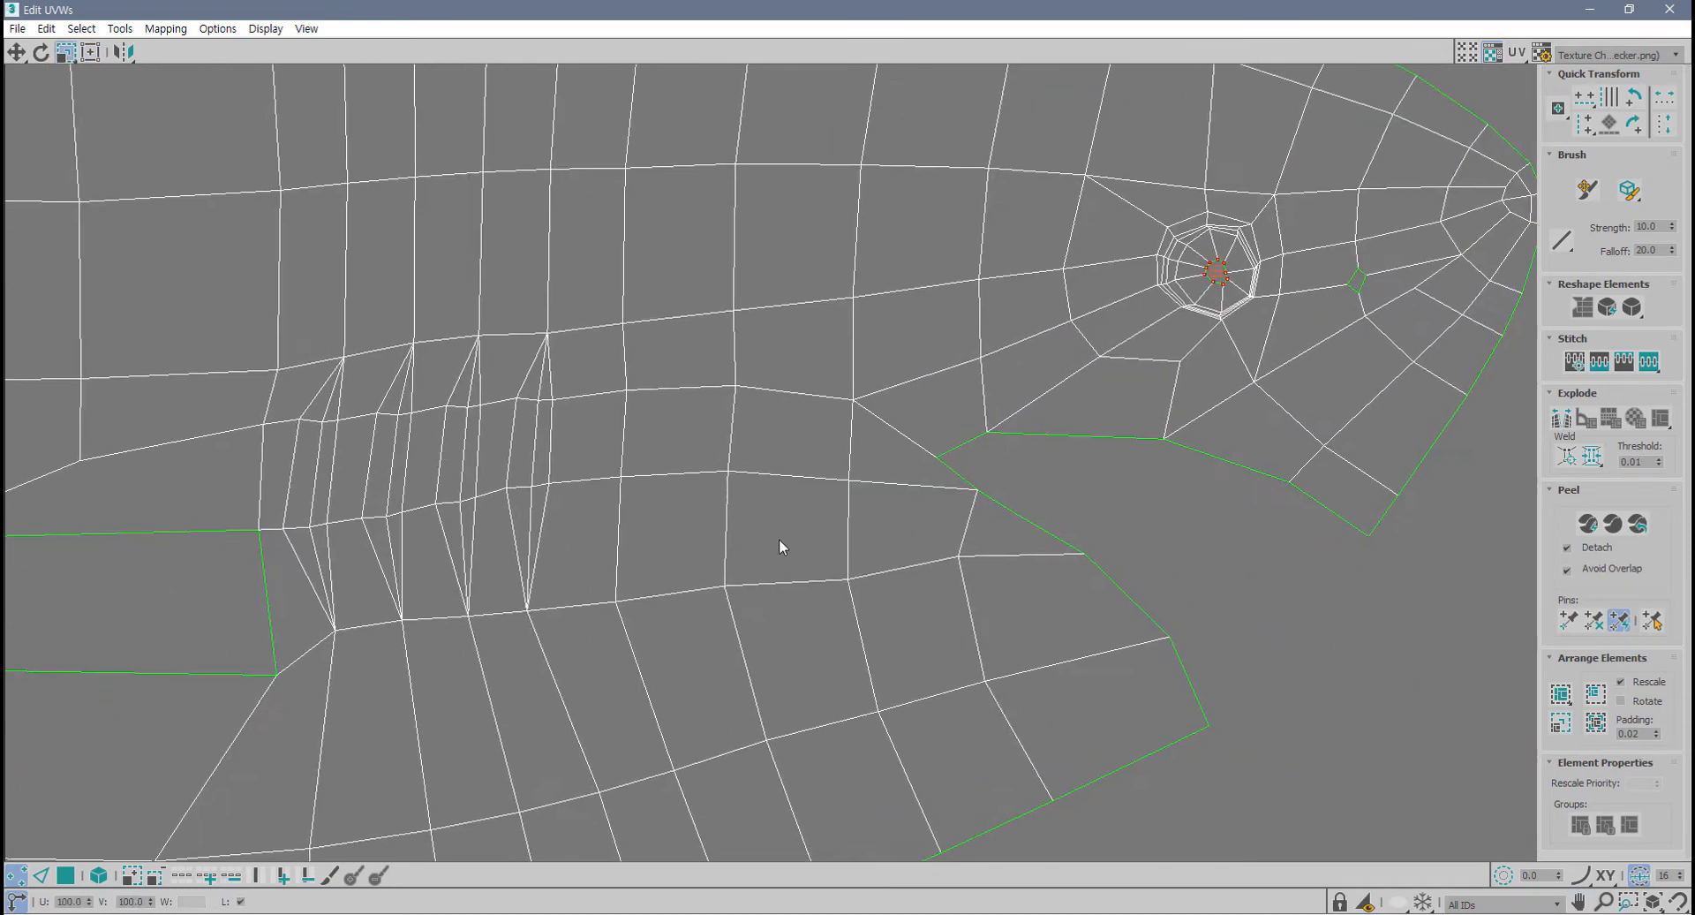
pyautogui.moveTo(492, 601); pyautogui.dragTo(883, 508, button='middle')
pyautogui.moveTo(750, 579); pyautogui.dragTo(963, 499, button='middle')
pyautogui.scroll(-2, 689, 571)
pyautogui.moveTo(689, 569); pyautogui.dragTo(1103, 511, button='middle')
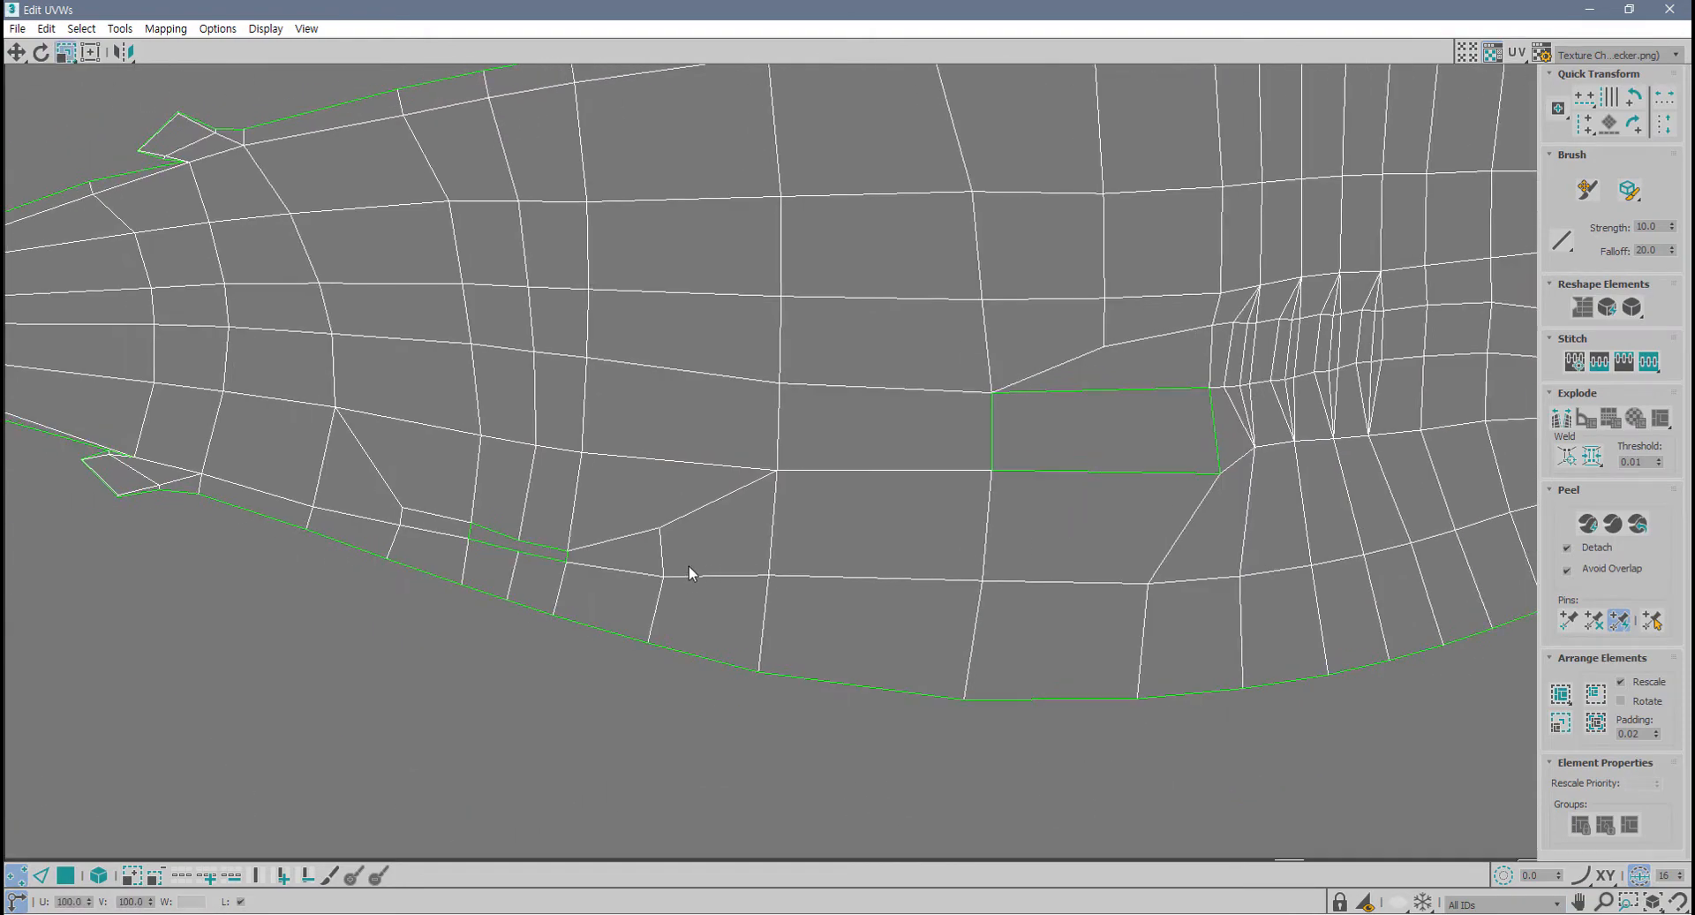
# - Move the vertex at the dorsal fin's rear base with the Move tool so the converging edges there separate
pyautogui.moveTo(746, 395); pyautogui.dragTo(902, 725, button='middle')
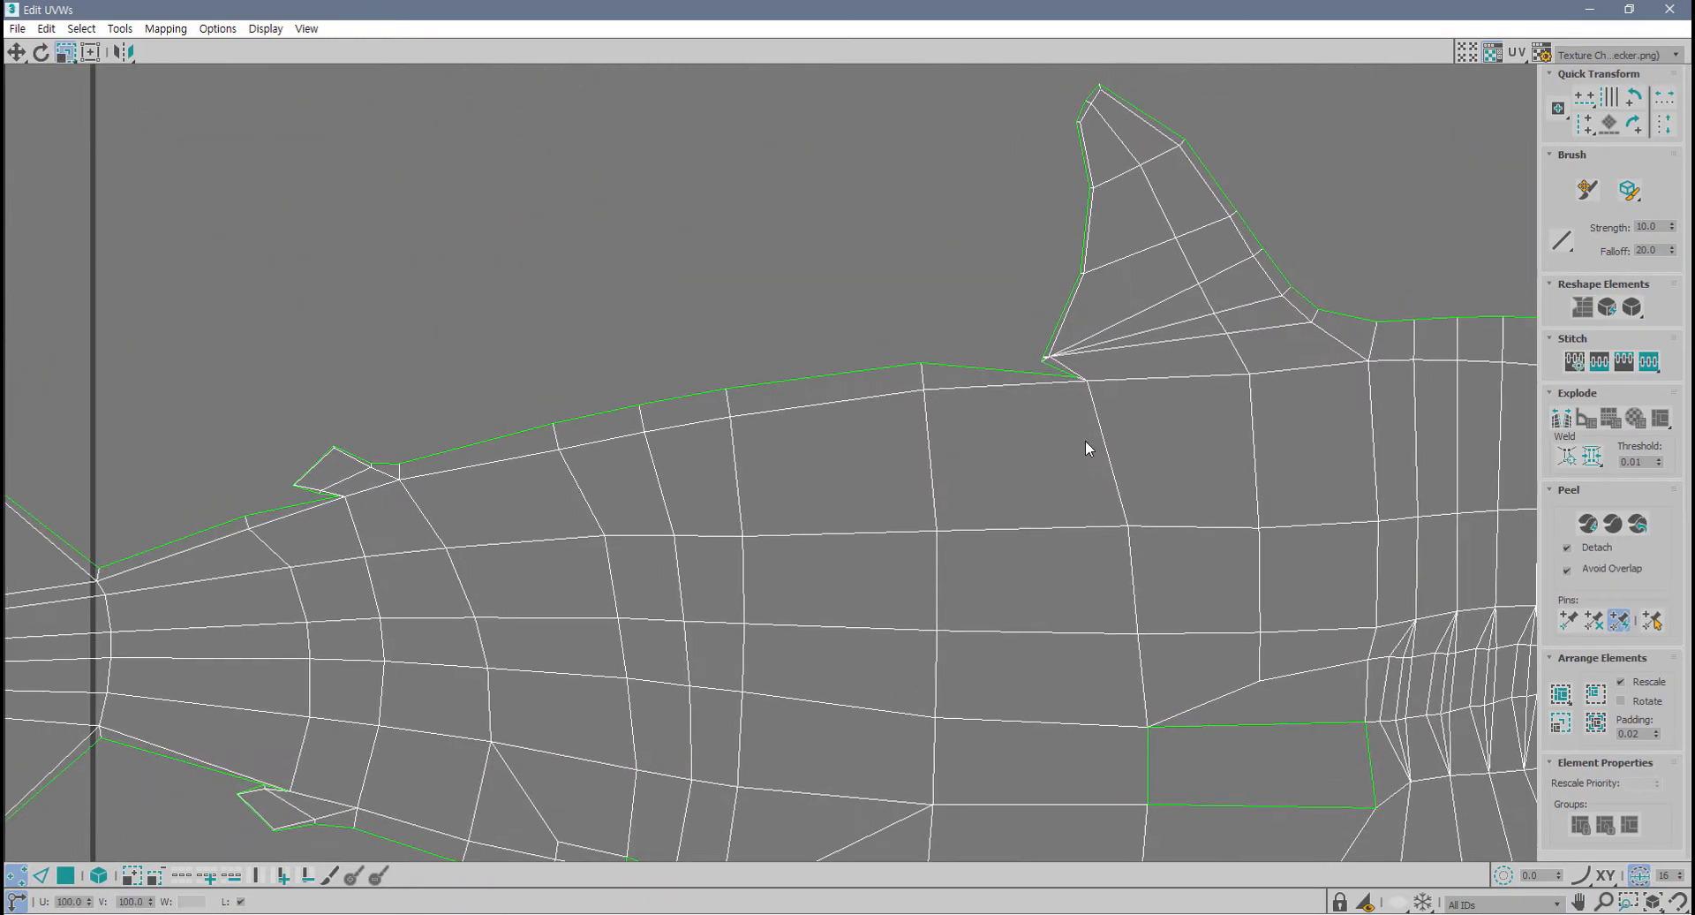
pyautogui.scroll(4, 1084, 440)
pyautogui.moveTo(1085, 371); pyautogui.dragTo(934, 491, button='middle')
pyautogui.scroll(2, 929, 419)
pyautogui.moveTo(929, 419); pyautogui.dragTo(692, 542, button='middle')
pyautogui.scroll(-2, 761, 500)
pyautogui.moveTo(764, 501); pyautogui.dragTo(717, 530, button='middle')
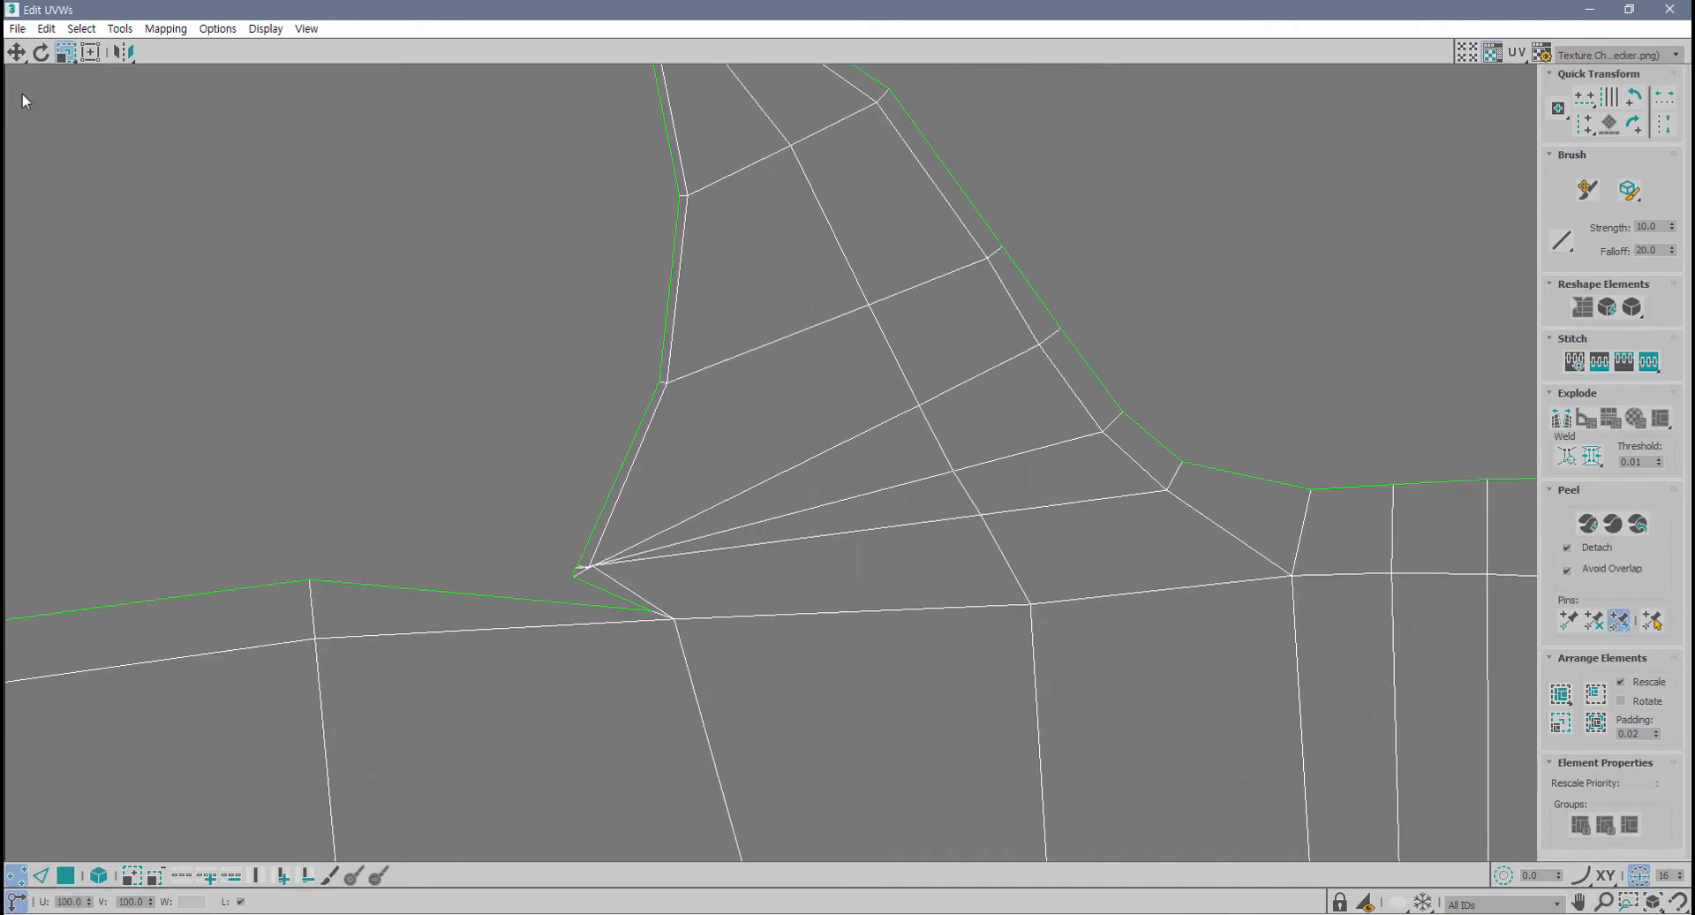
pyautogui.click(16, 52)
pyautogui.scroll(3, 596, 573)
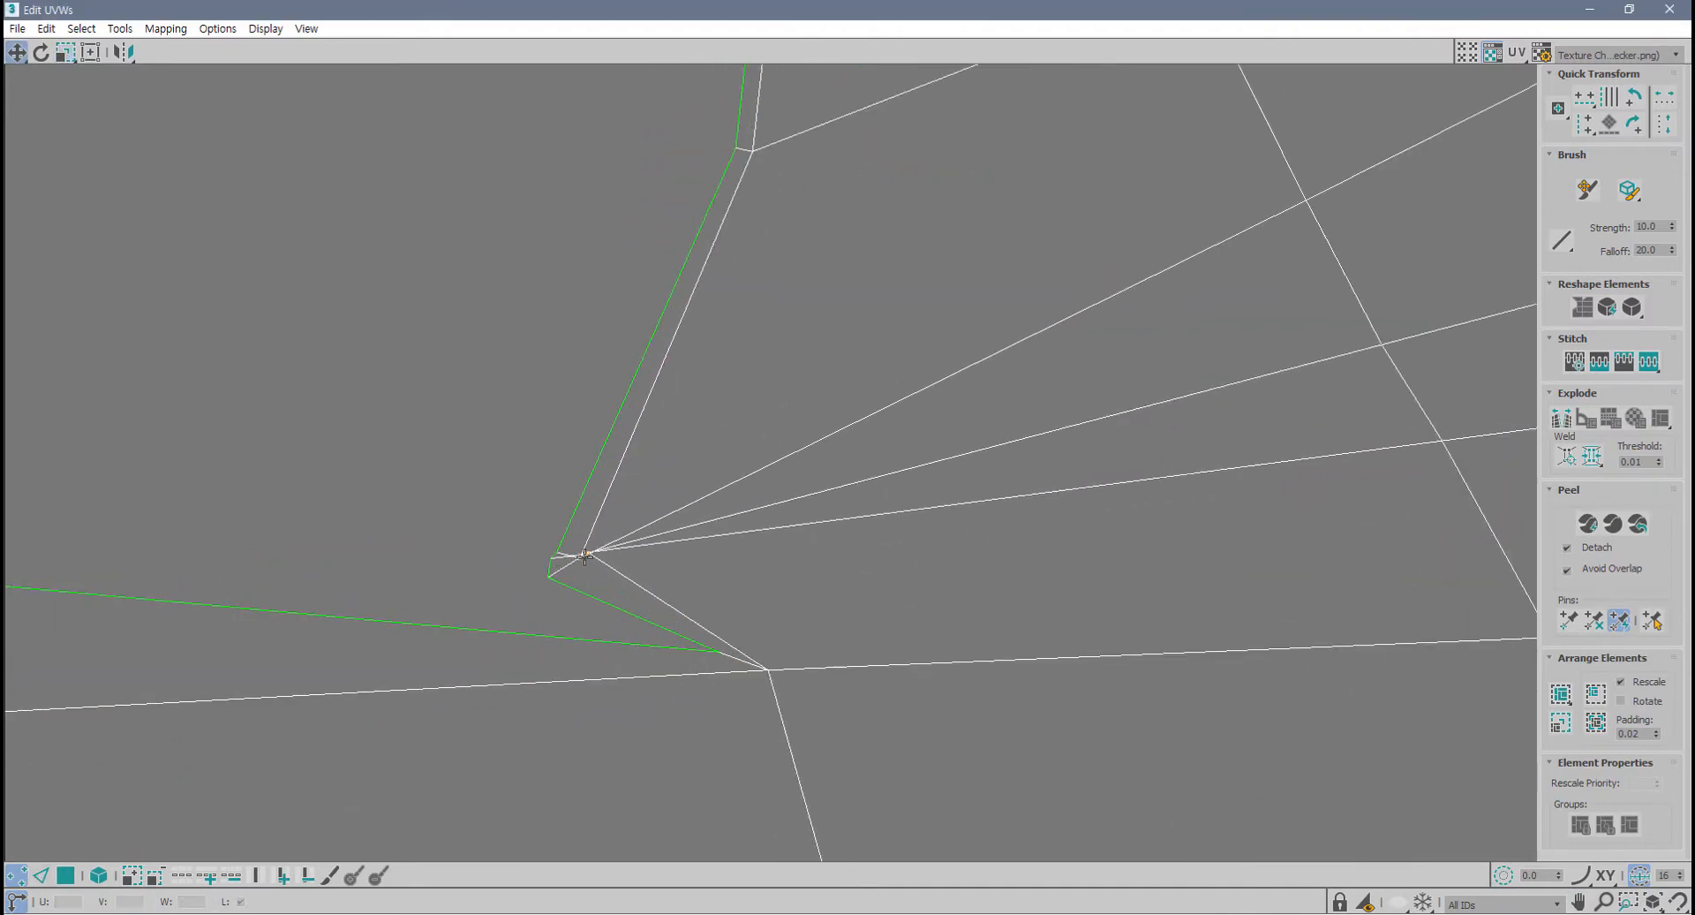
pyautogui.moveTo(587, 555)
pyautogui.mouseDown()
pyautogui.moveTo(590, 569)
pyautogui.moveTo(582, 542)
pyautogui.mouseUp()
pyautogui.scroll(-3, 477, 628)
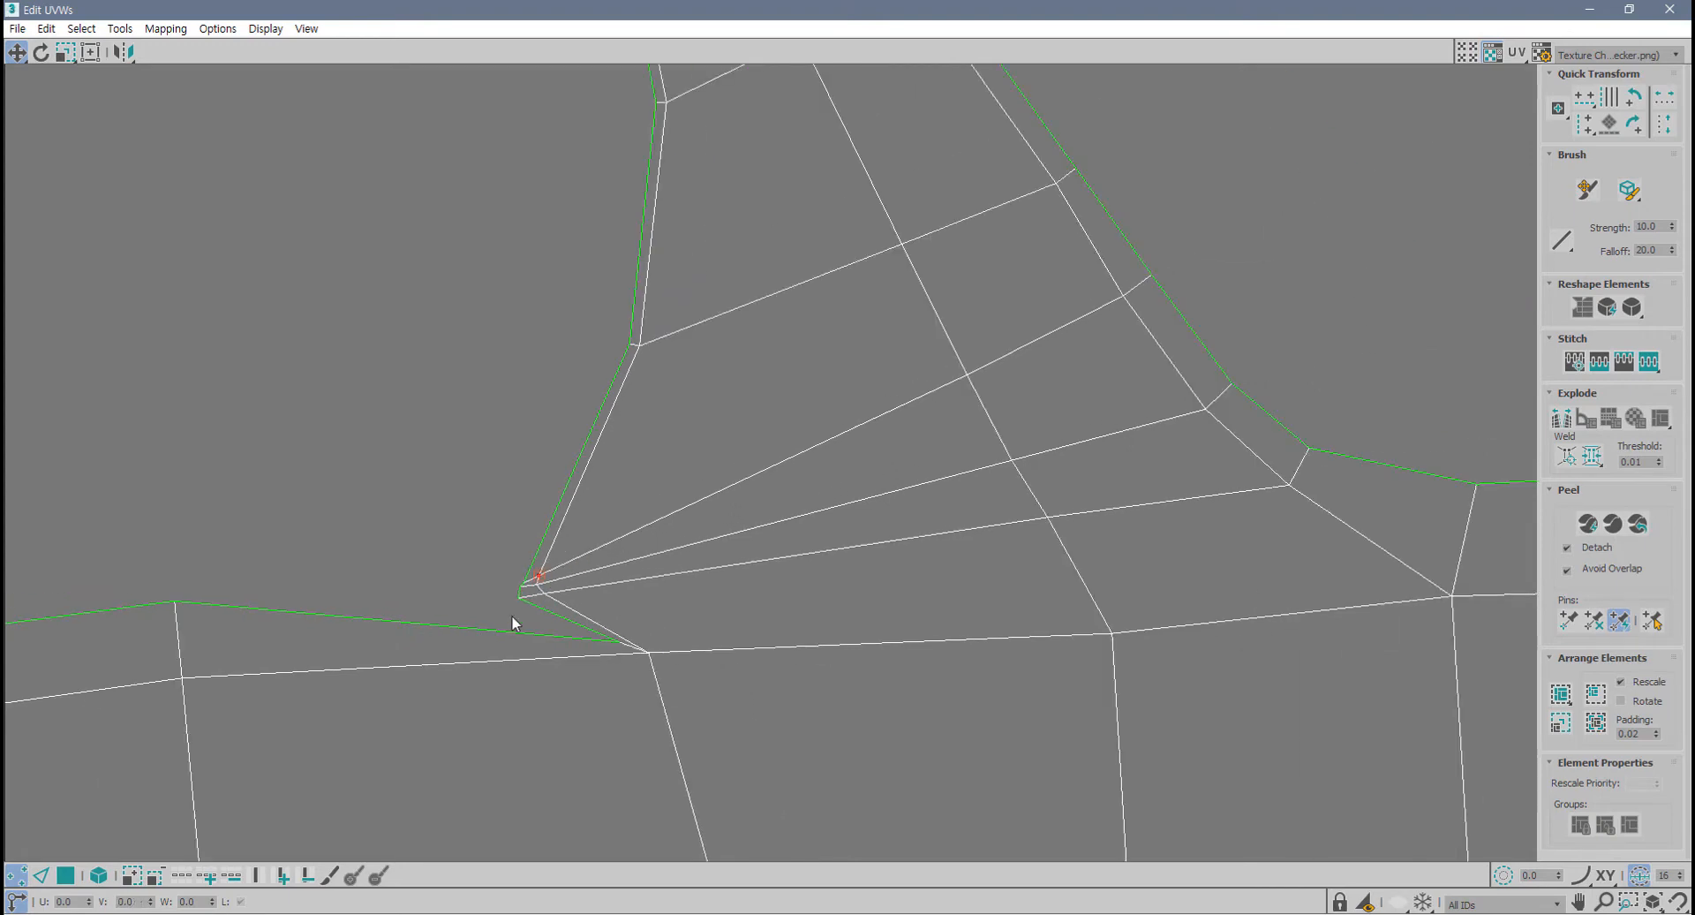
pyautogui.scroll(1, 725, 647)
pyautogui.click(535, 604)
# - Pull the border vertex at the second dorsal fin's rear base away from the neighbouring inner vertex
pyautogui.scroll(-5, 380, 641)
pyautogui.moveTo(252, 729); pyautogui.dragTo(547, 594, button='middle')
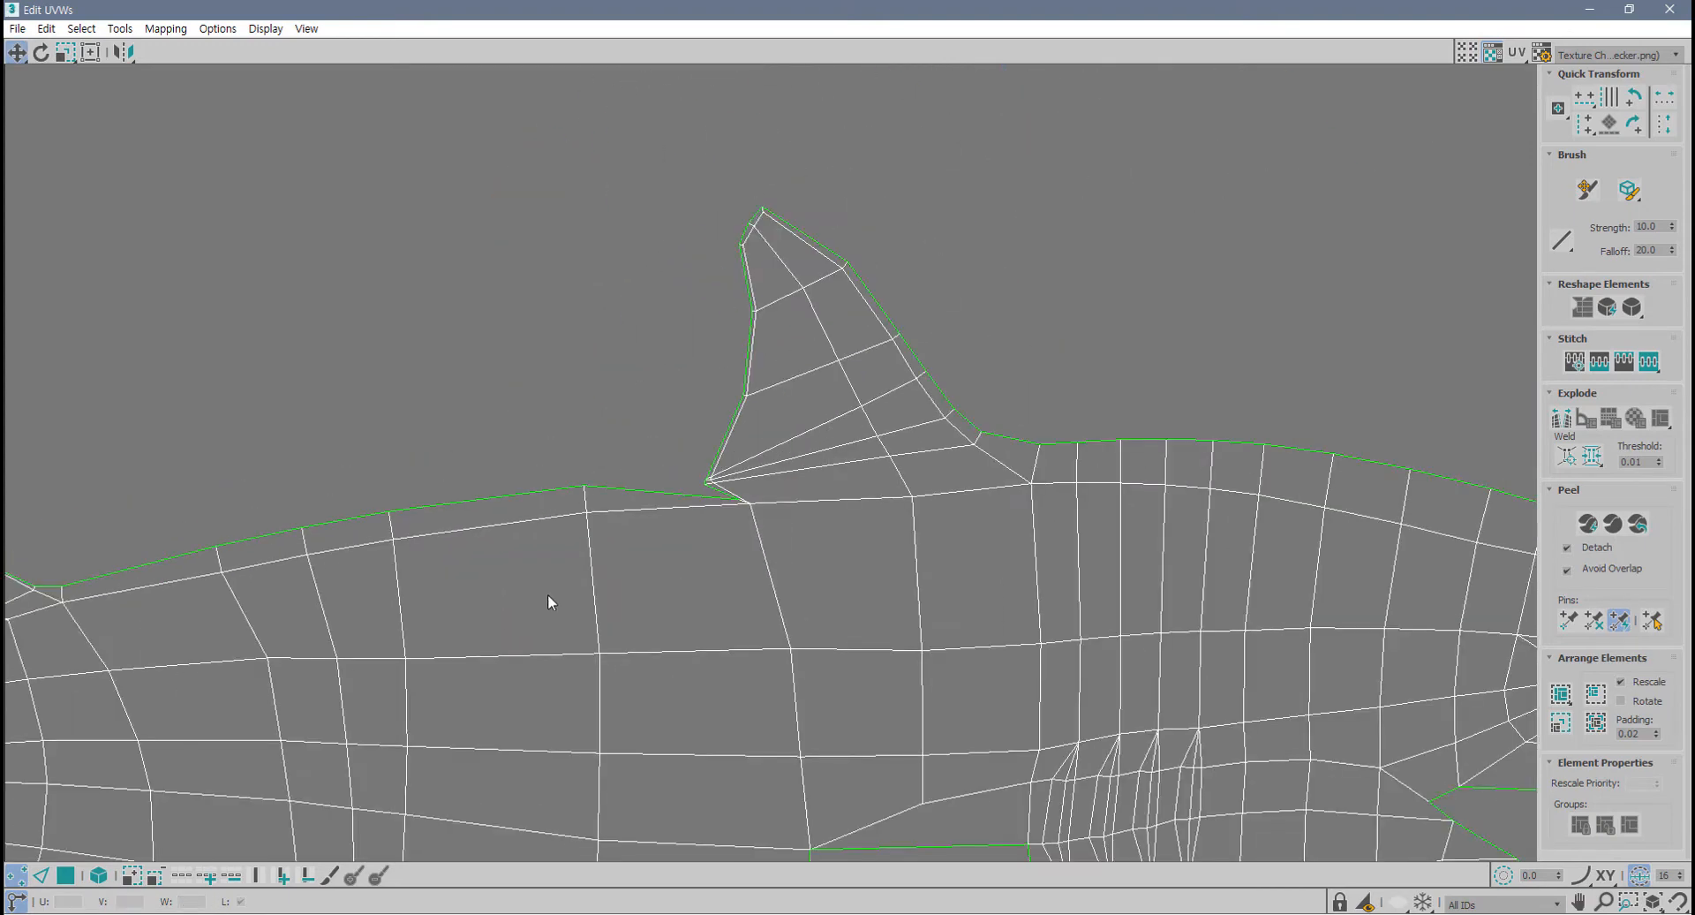
pyautogui.moveTo(329, 731); pyautogui.dragTo(511, 594, button='middle')
pyautogui.moveTo(292, 609); pyautogui.dragTo(548, 488, button='middle')
pyautogui.scroll(5, 472, 323)
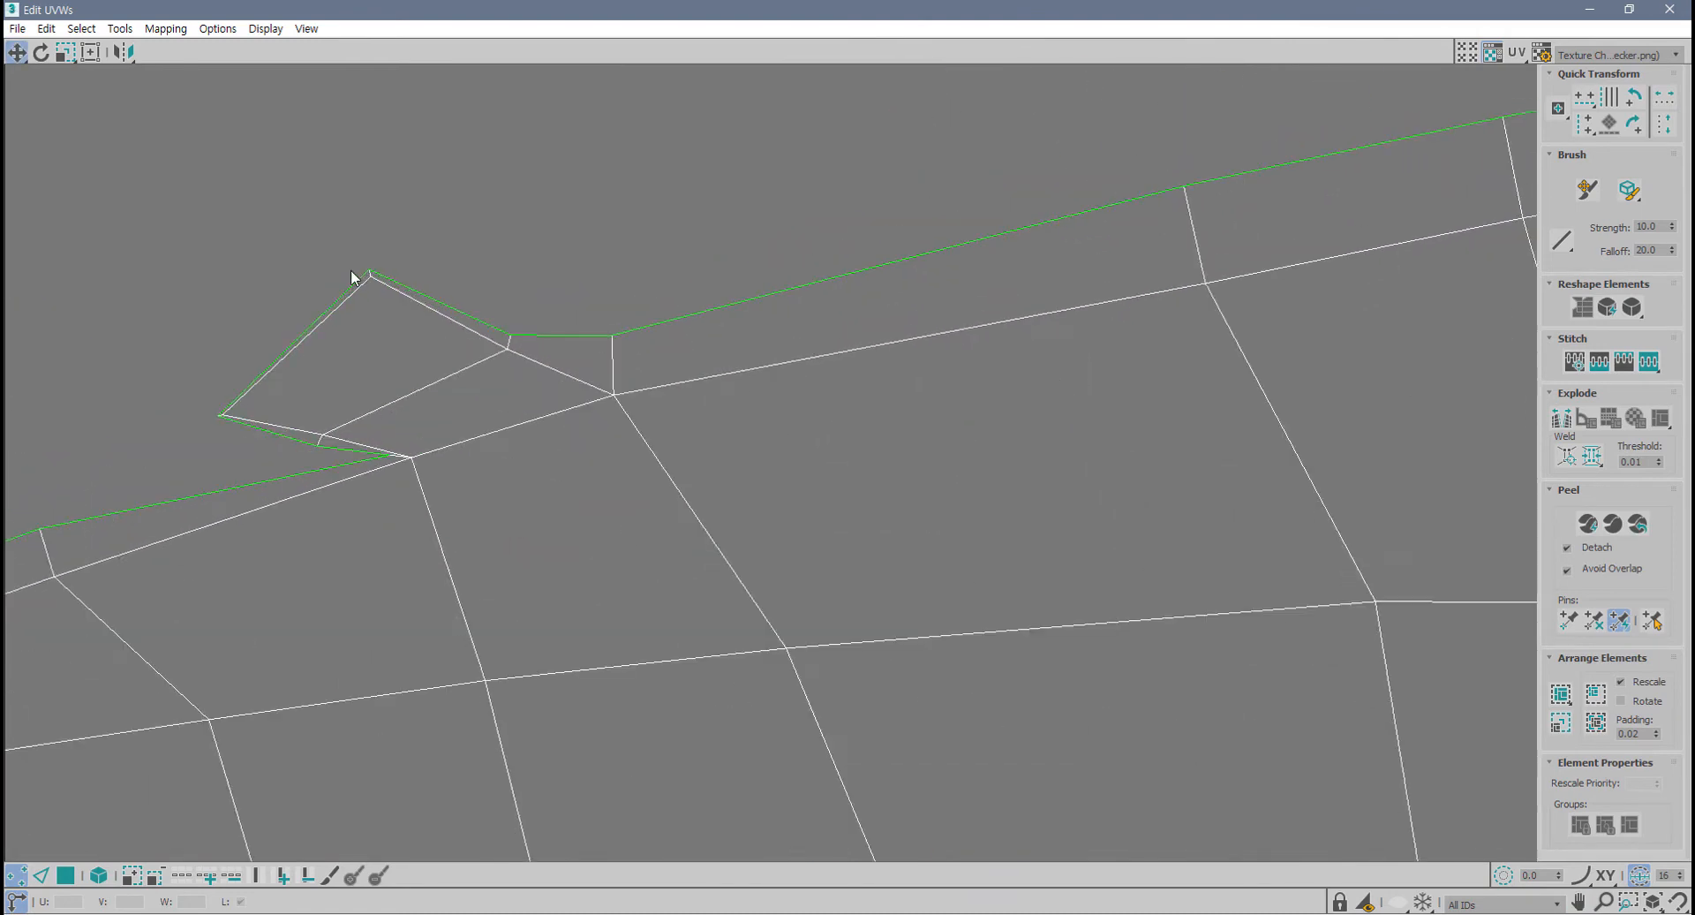
pyautogui.scroll(4, 380, 457)
pyautogui.click(370, 452)
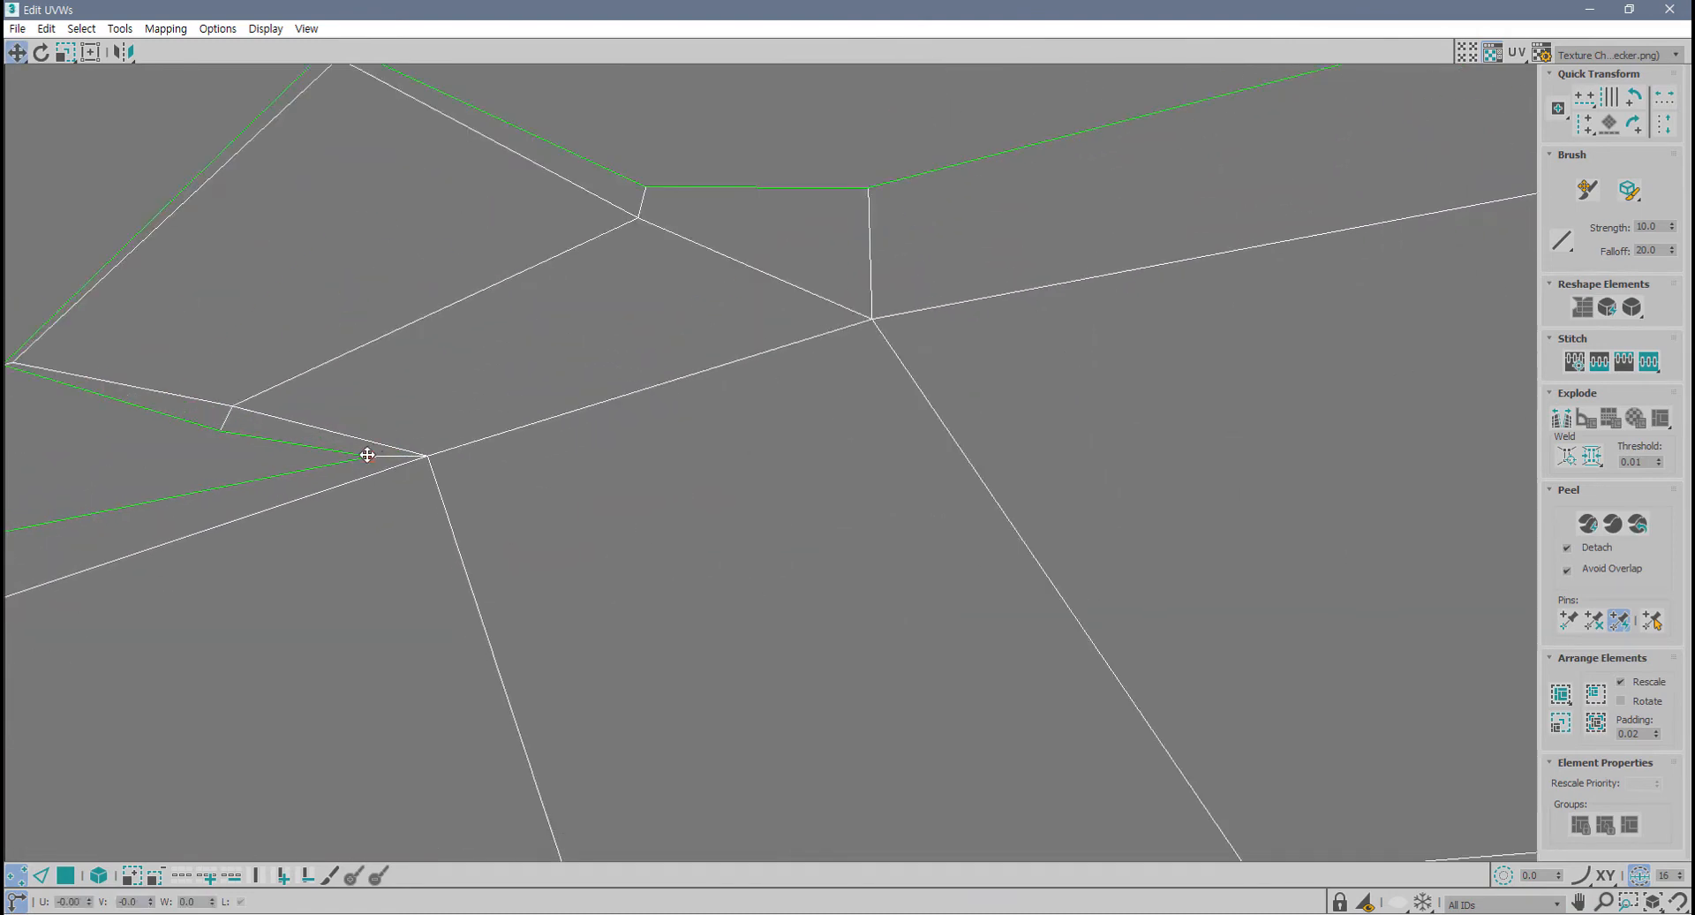
pyautogui.click(468, 494)
pyautogui.scroll(-5, 430, 488)
# - Examine the UV edges of the anal fin, the tail base and both tail fin lobes for overlapping vertices
pyautogui.scroll(-6, 369, 490)
pyautogui.moveTo(328, 689); pyautogui.dragTo(662, 323, button='middle')
pyautogui.scroll(-2, 499, 505)
pyautogui.scroll(7, 618, 521)
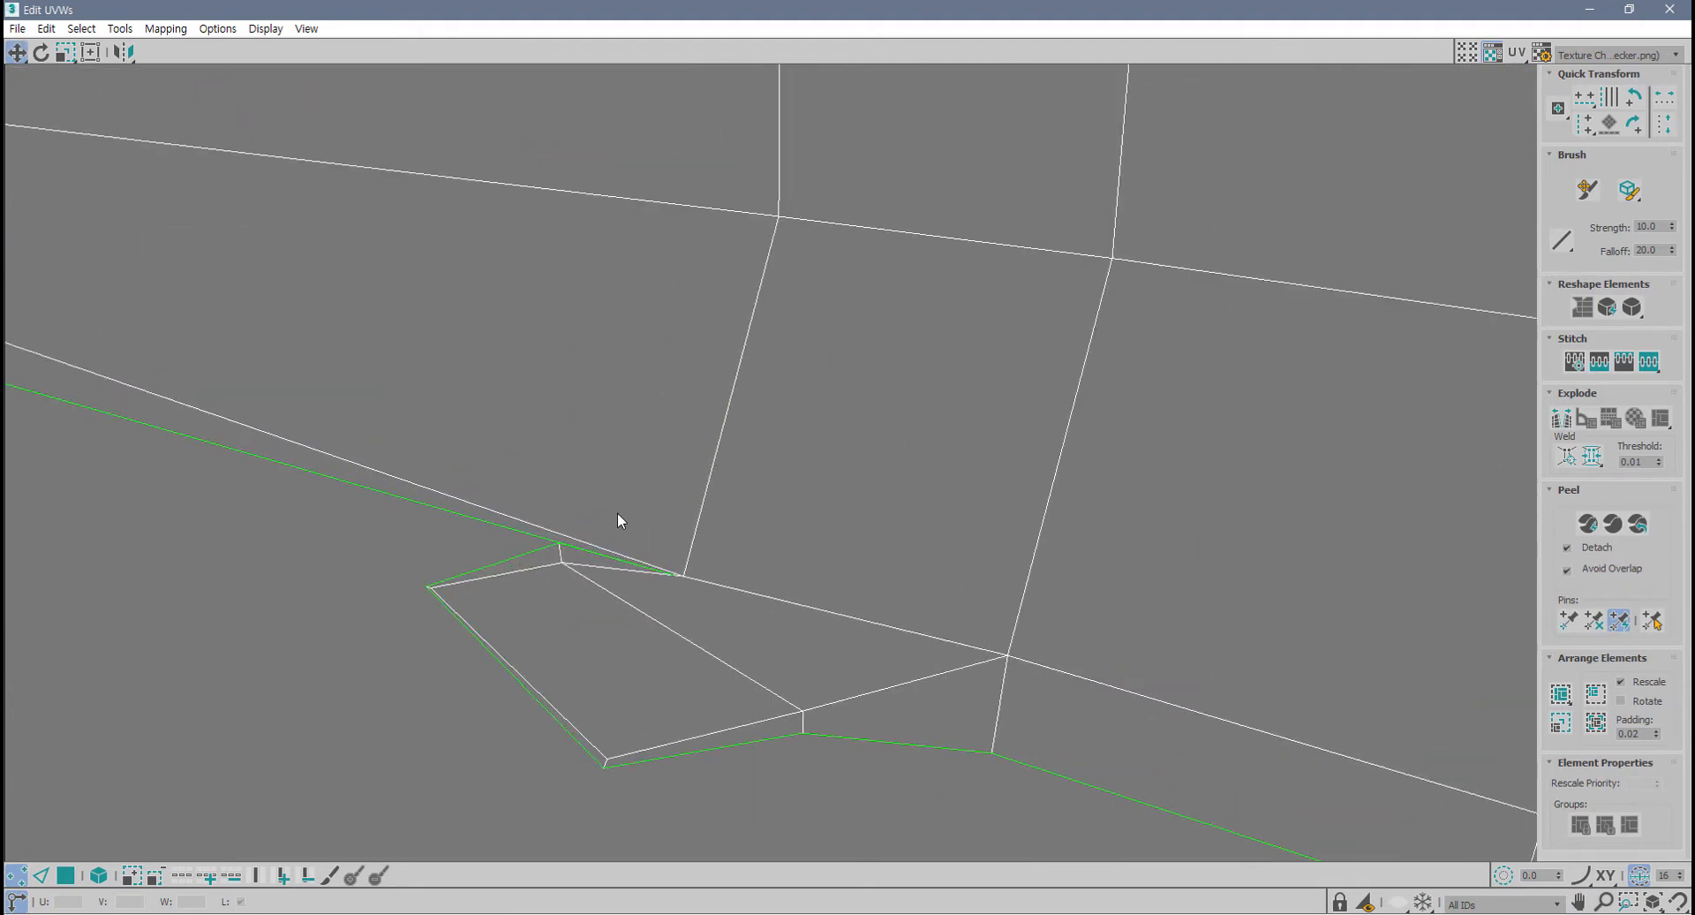
pyautogui.scroll(-3, 617, 512)
pyautogui.moveTo(390, 492); pyautogui.dragTo(598, 516, button='middle')
pyautogui.scroll(-2, 599, 515)
pyautogui.moveTo(493, 507); pyautogui.dragTo(636, 491, button='middle')
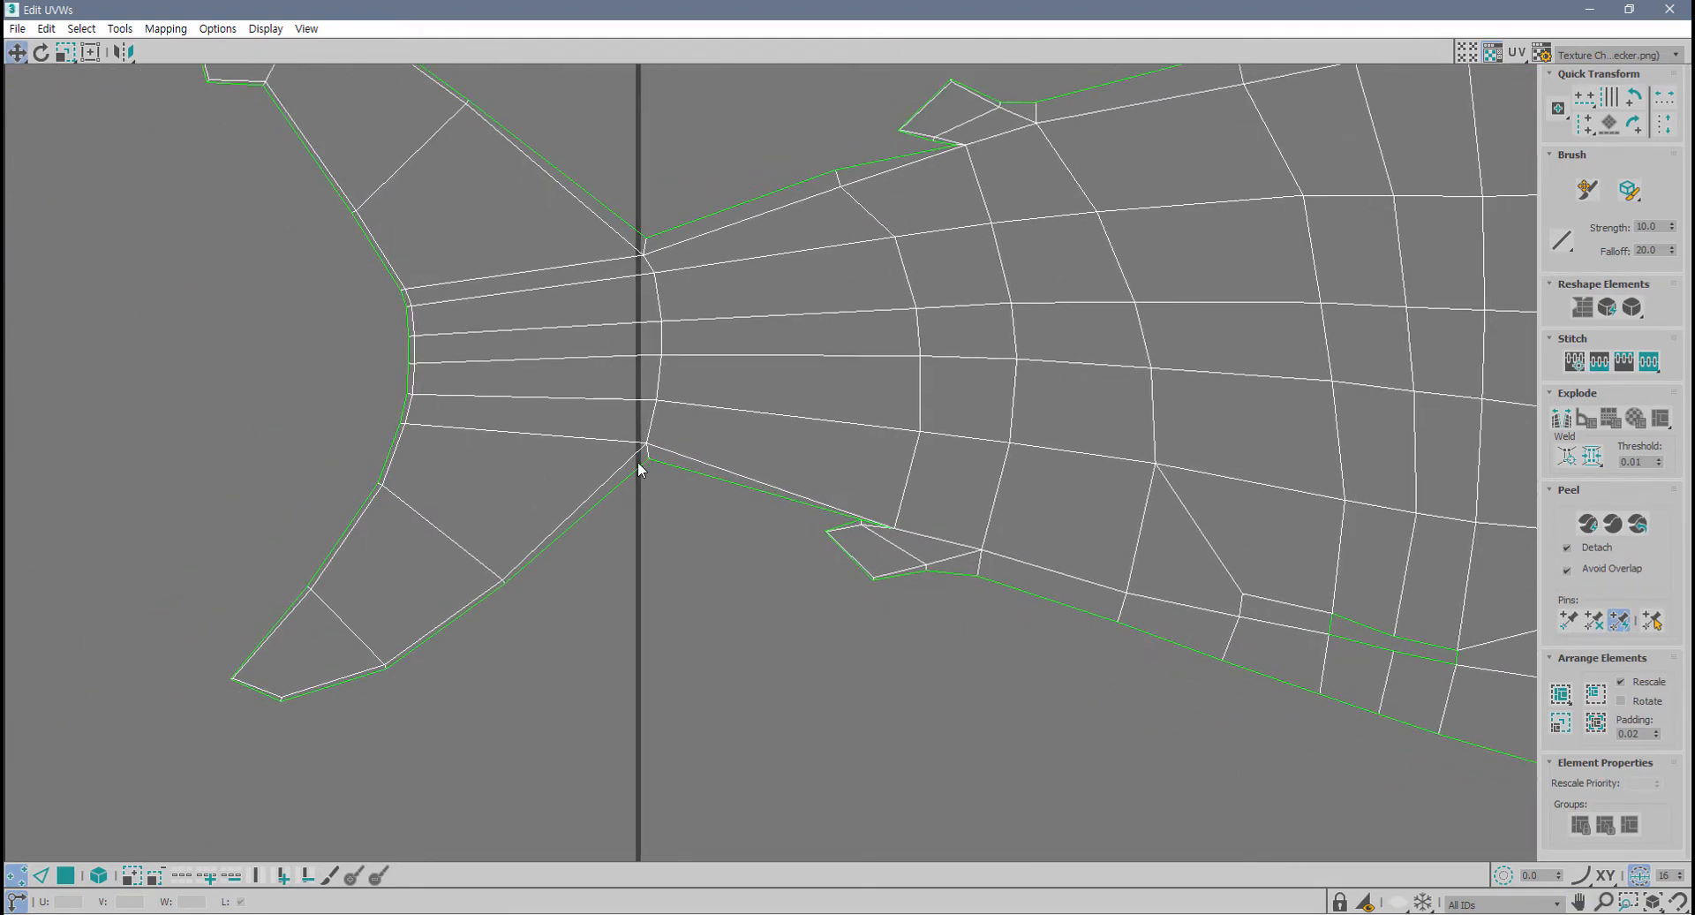
pyautogui.scroll(-2, 458, 627)
pyautogui.moveTo(522, 410); pyautogui.dragTo(554, 442, button='middle')
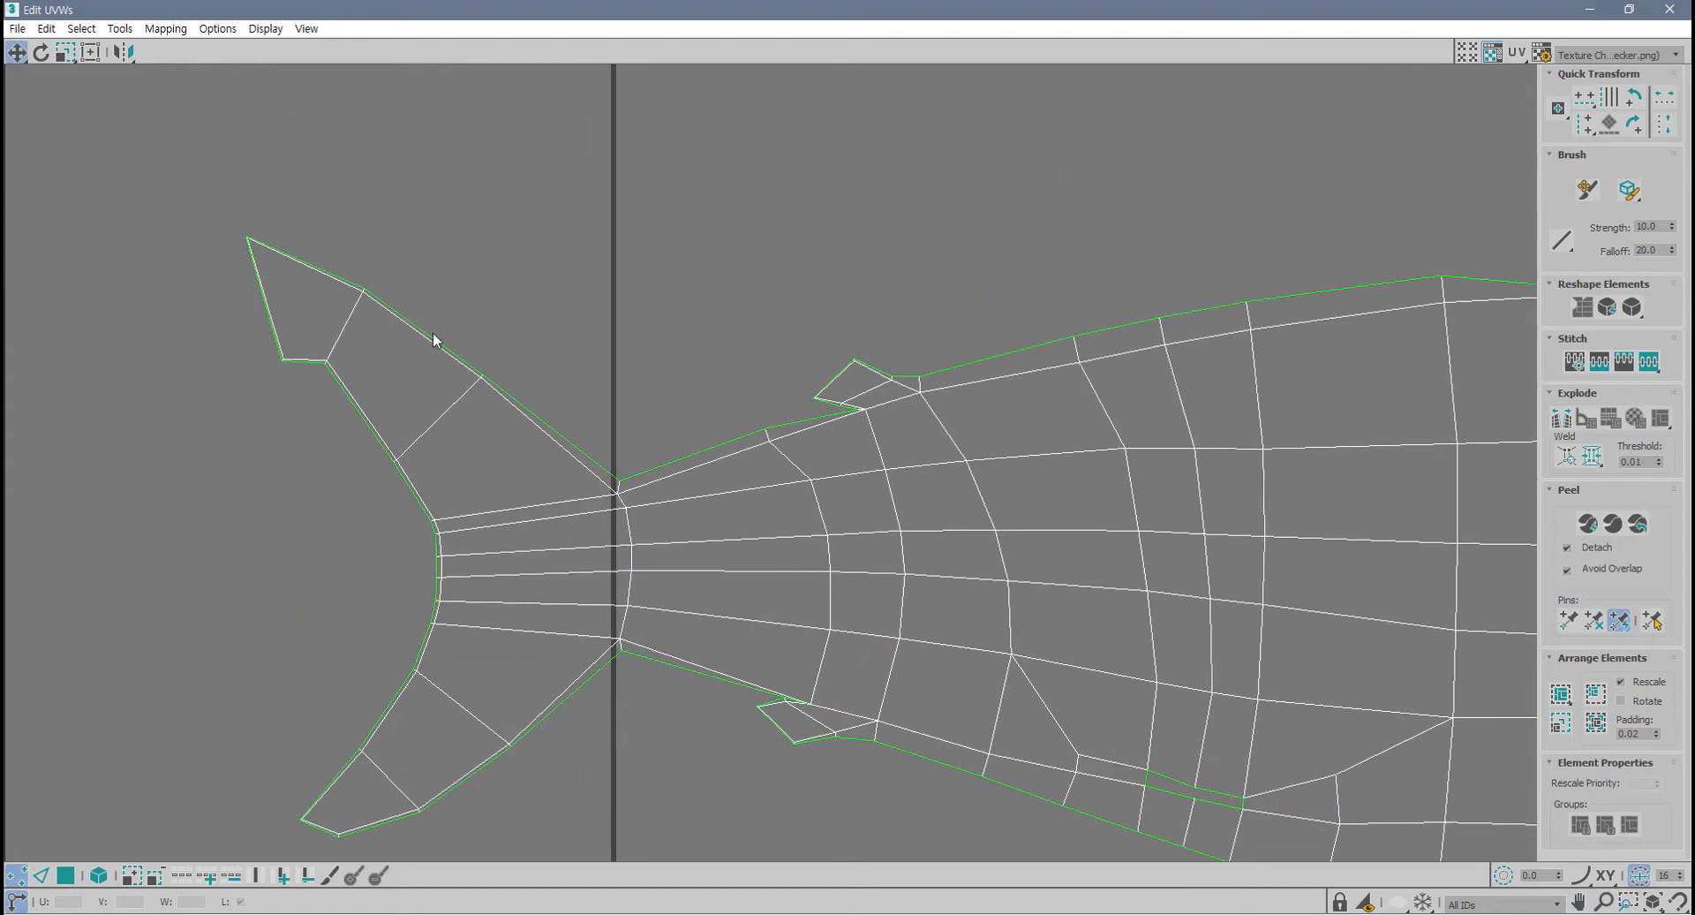
pyautogui.scroll(2, 273, 237)
pyautogui.scroll(3, 274, 232)
pyautogui.scroll(3, 220, 238)
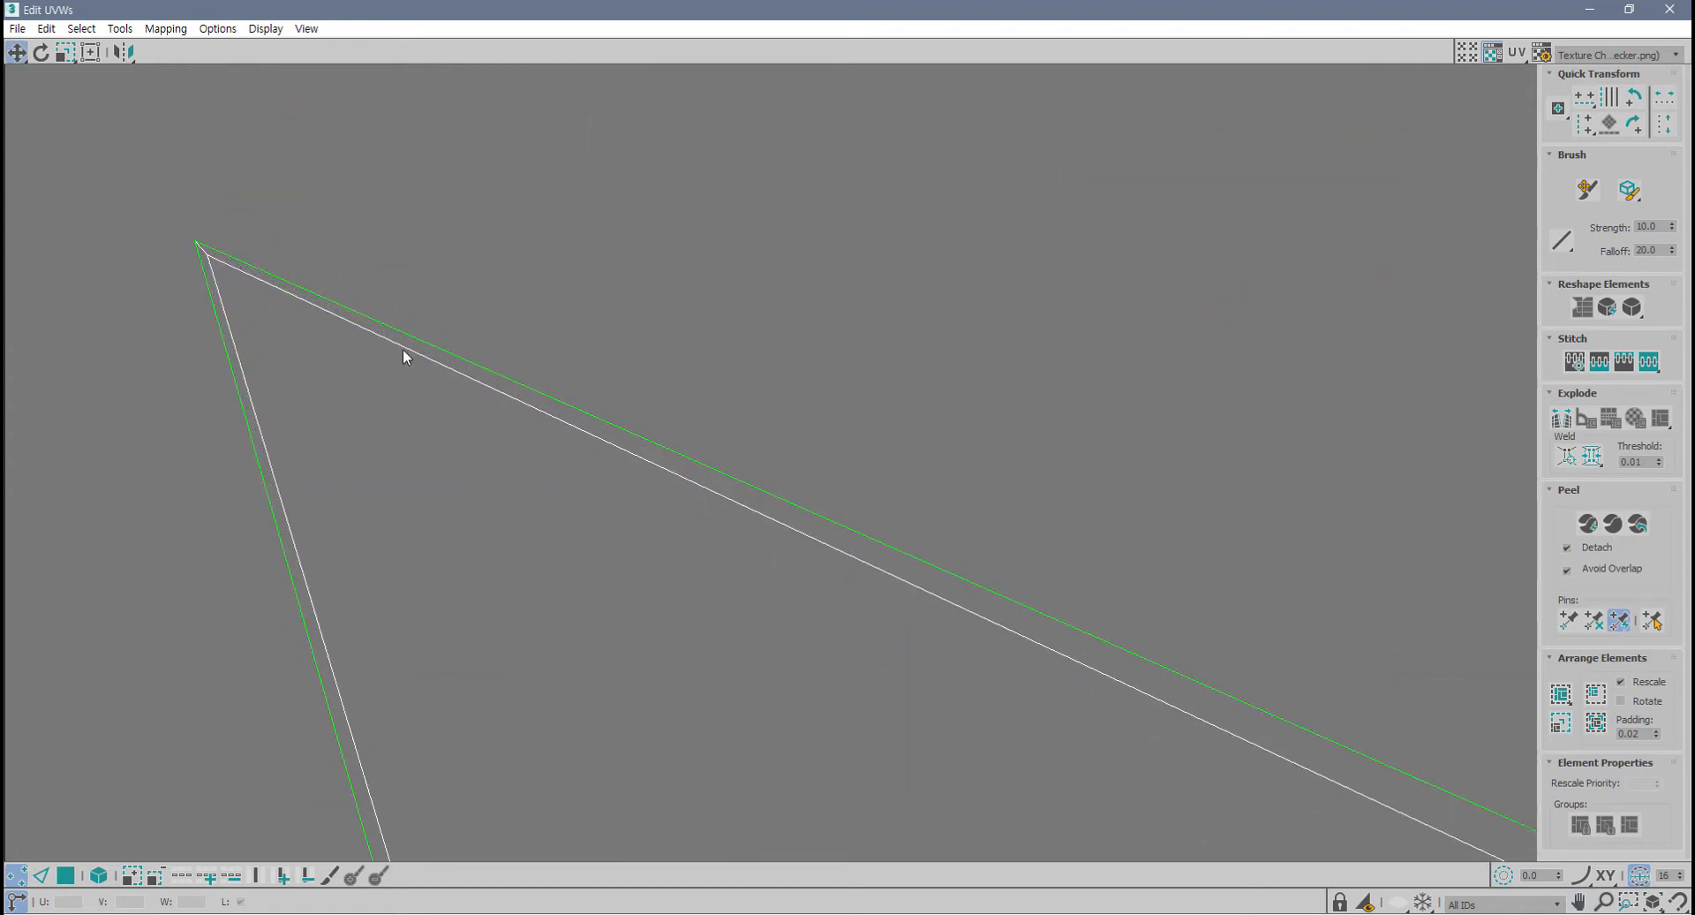
pyautogui.scroll(-4, 670, 439)
pyautogui.moveTo(670, 439); pyautogui.dragTo(447, 362, button='middle')
pyautogui.scroll(-3, 624, 420)
pyautogui.moveTo(691, 438); pyautogui.dragTo(599, 431, button='middle')
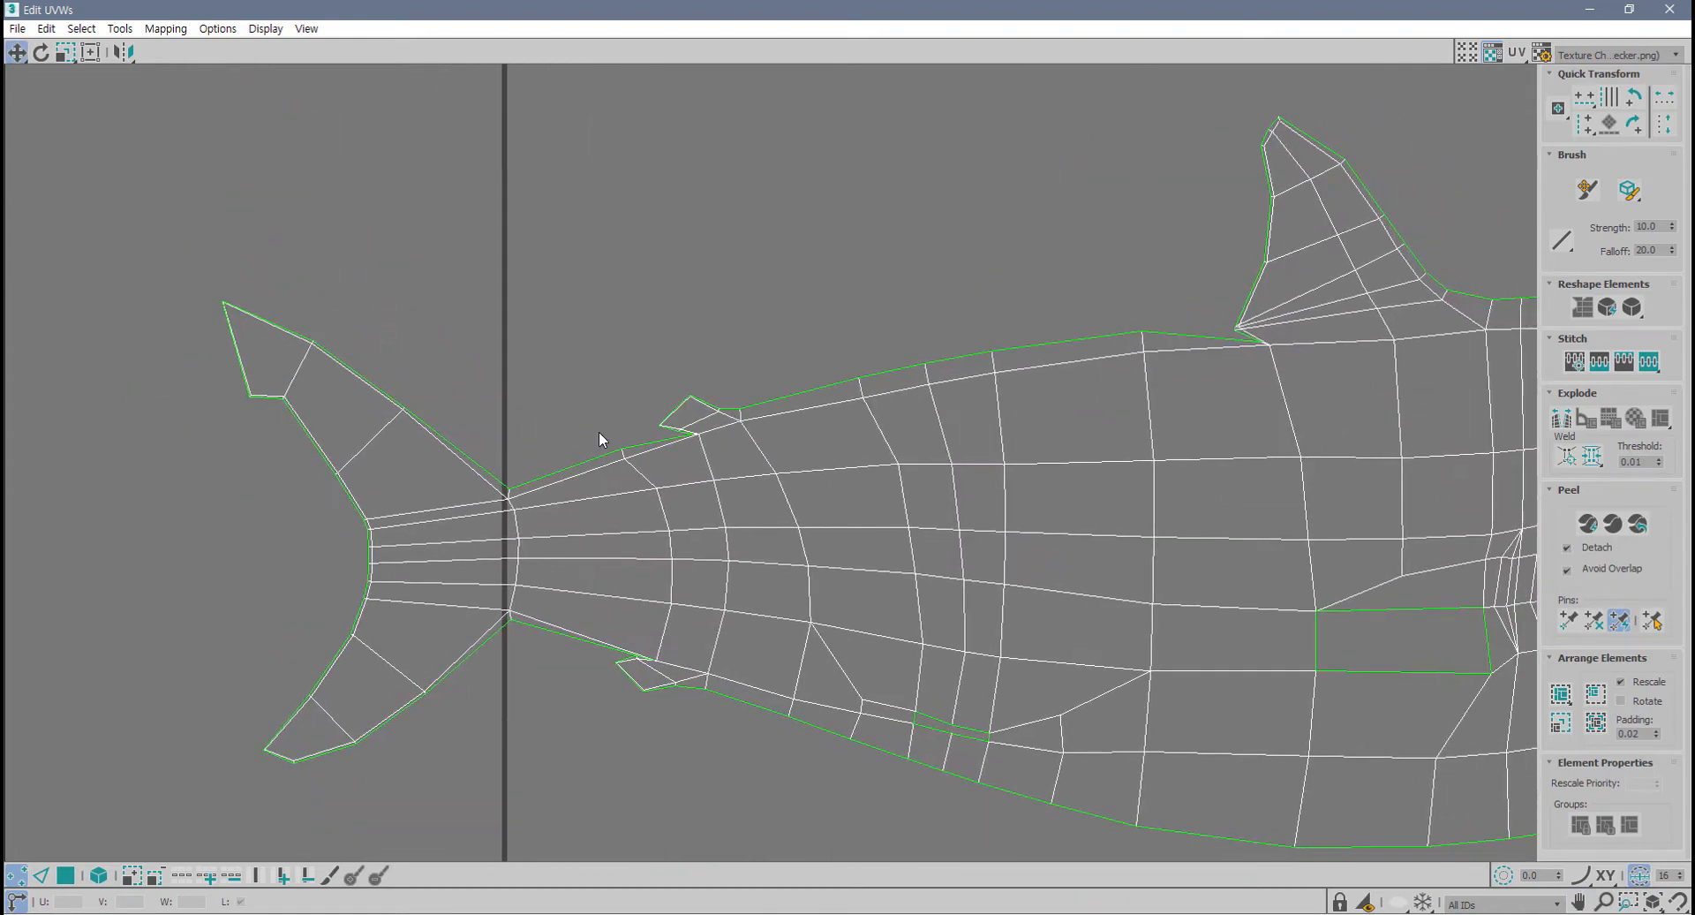
# - Move the border vertex at the second dorsal fin's rear base slightly further toward the tail
pyautogui.scroll(1, 599, 430)
pyautogui.scroll(4, 706, 453)
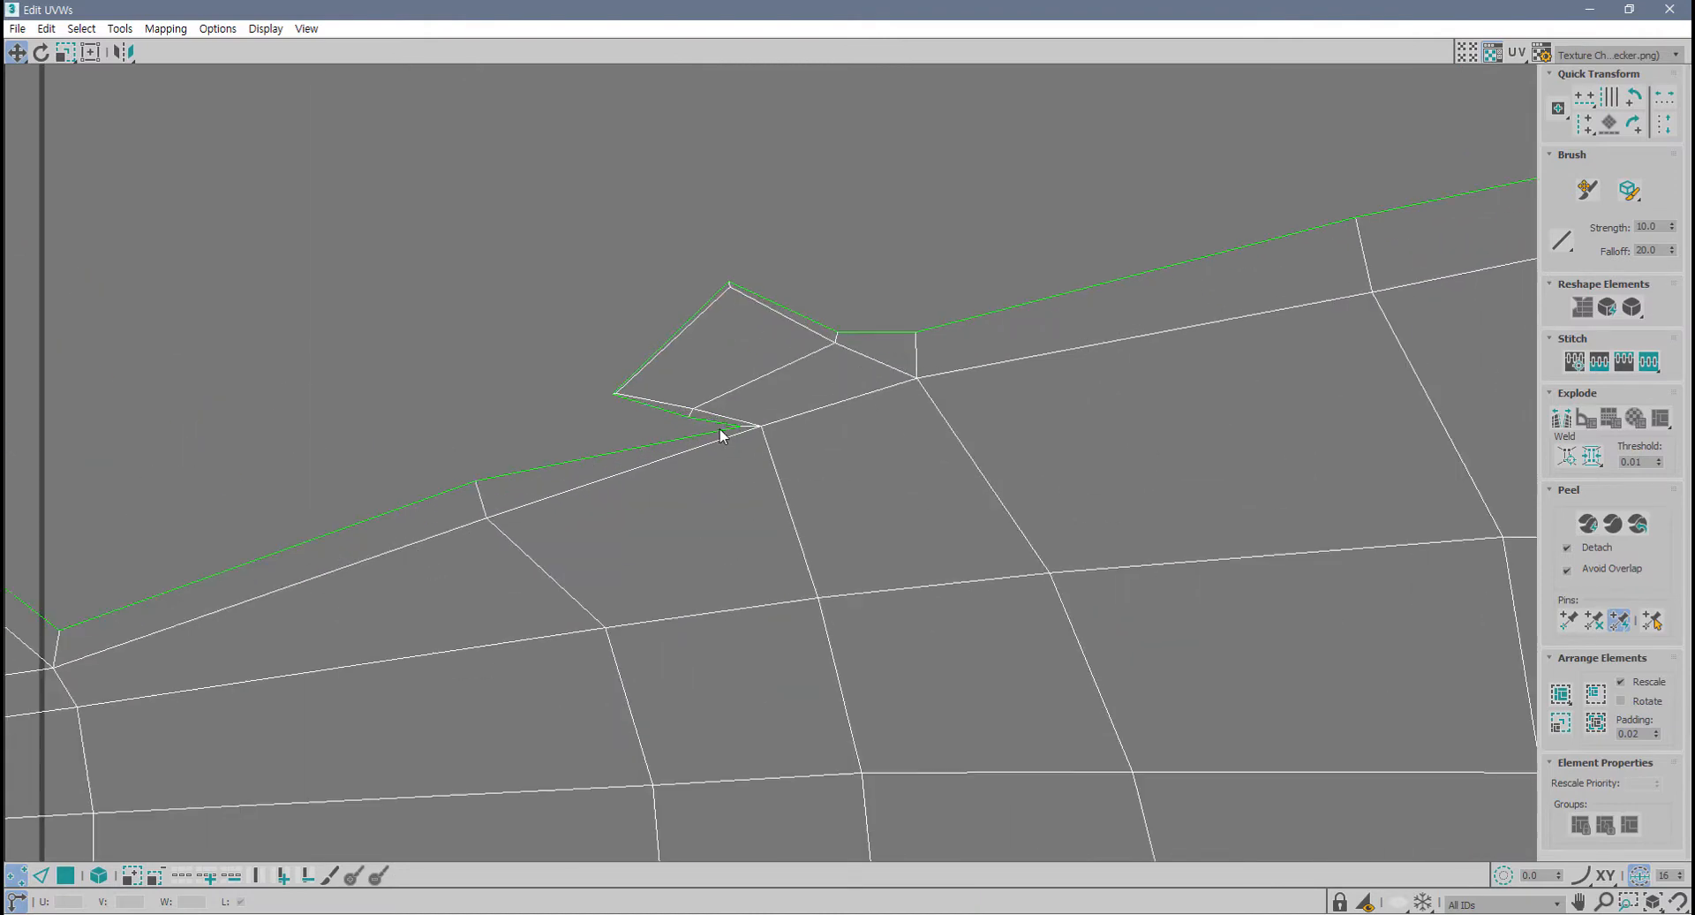
pyautogui.moveTo(740, 425); pyautogui.dragTo(719, 425)
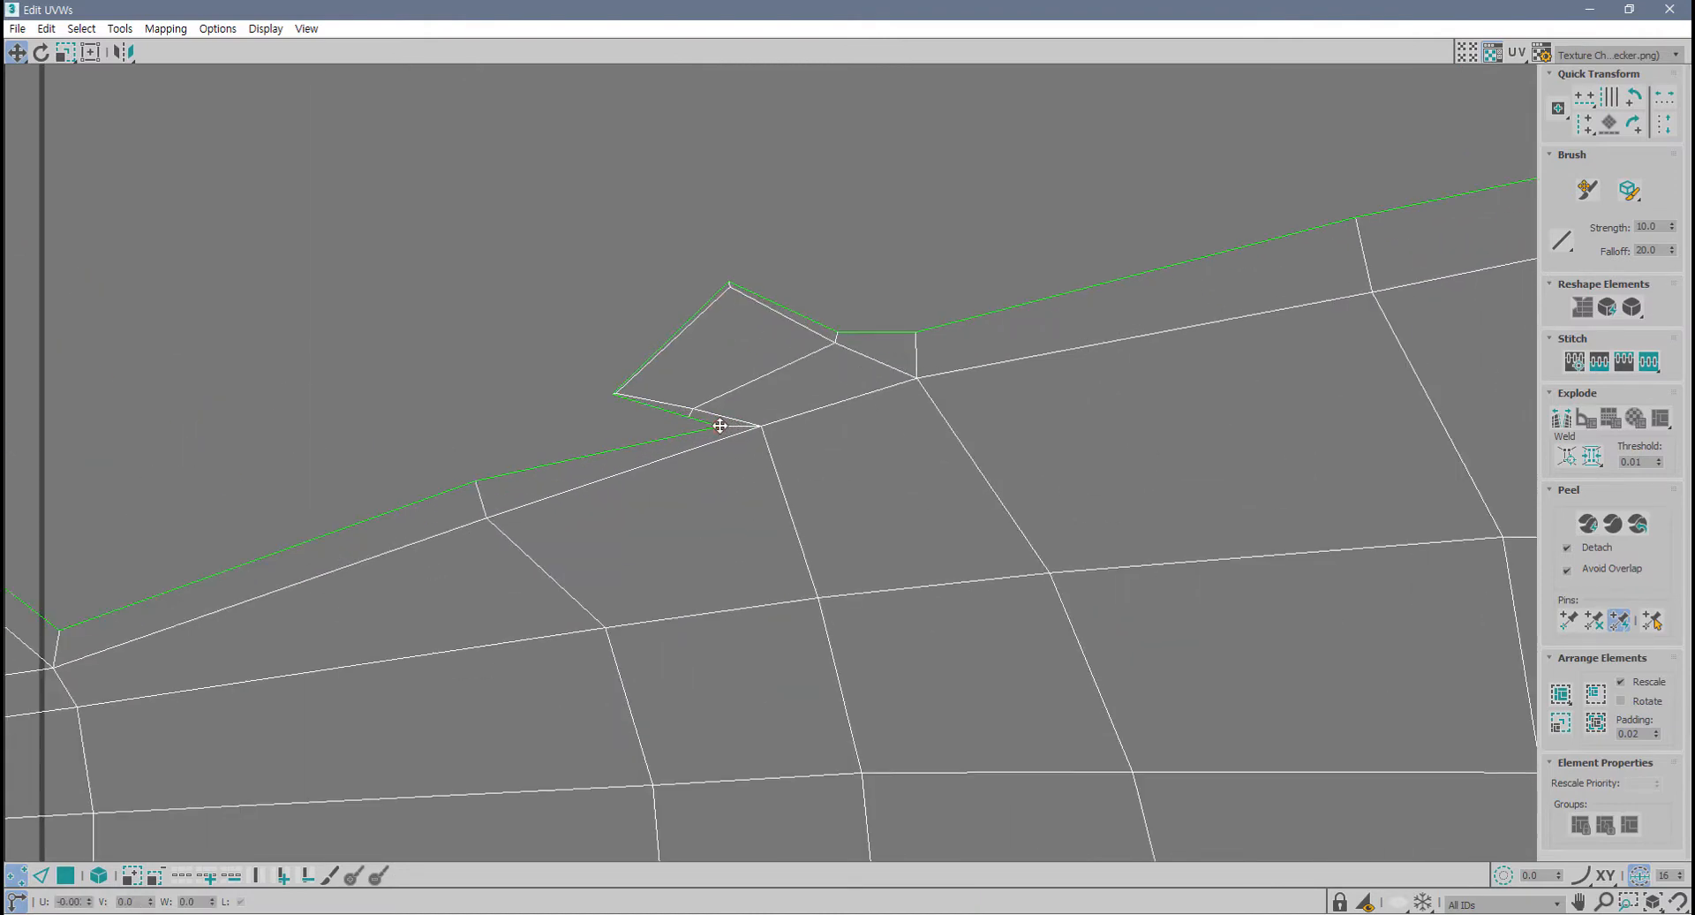
pyautogui.scroll(-6, 946, 477)
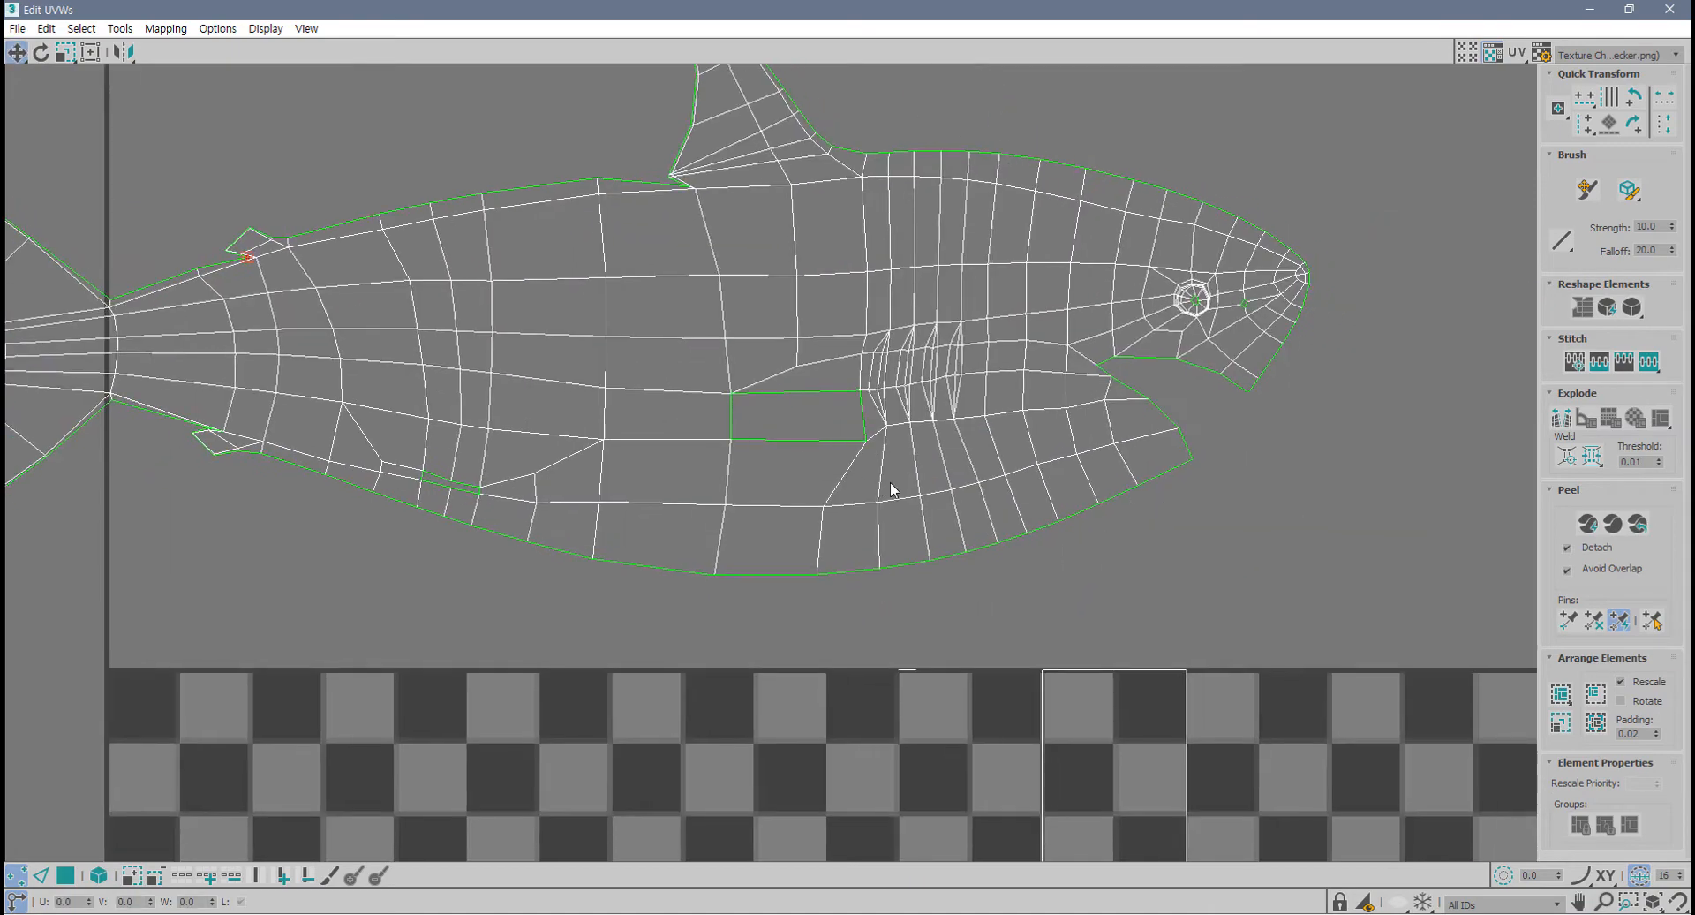
# - Examine the head's UVs around the eye socket, nostril opening and mouth
pyautogui.moveTo(899, 485); pyautogui.dragTo(738, 415, button='middle')
pyautogui.moveTo(824, 354); pyautogui.dragTo(710, 476, button='middle')
pyautogui.scroll(3, 841, 393)
pyautogui.scroll(5, 841, 393)
pyautogui.scroll(2, 913, 416)
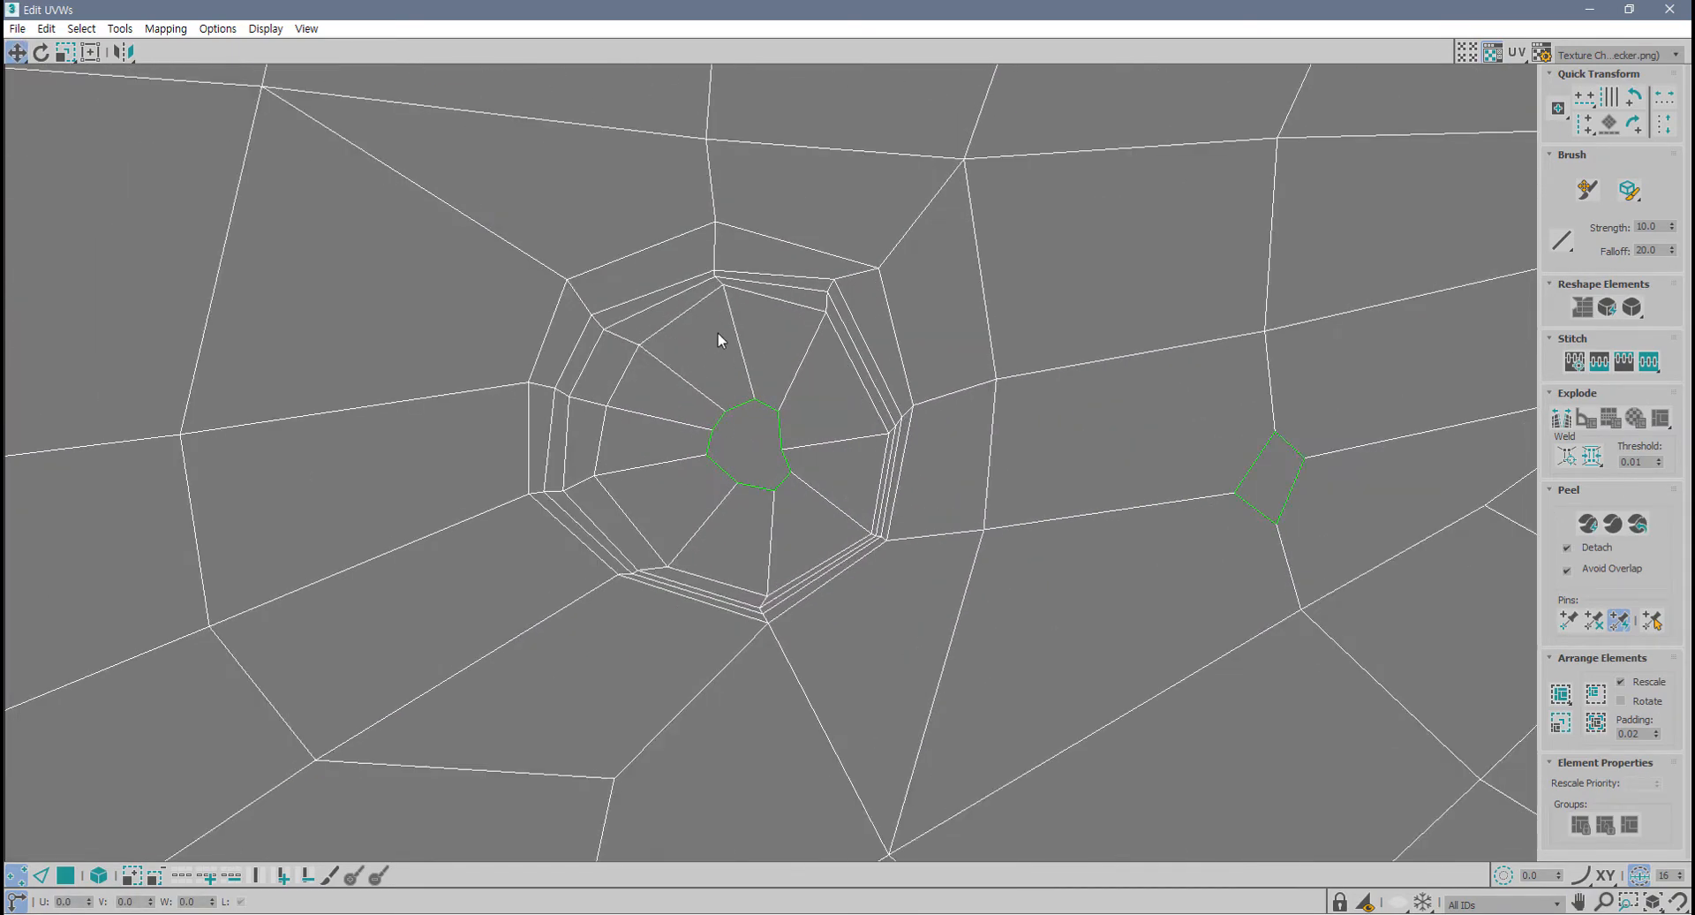
pyautogui.scroll(-3, 718, 332)
pyautogui.scroll(-6, 829, 362)
pyautogui.moveTo(920, 328); pyautogui.dragTo(908, 279, button='middle')
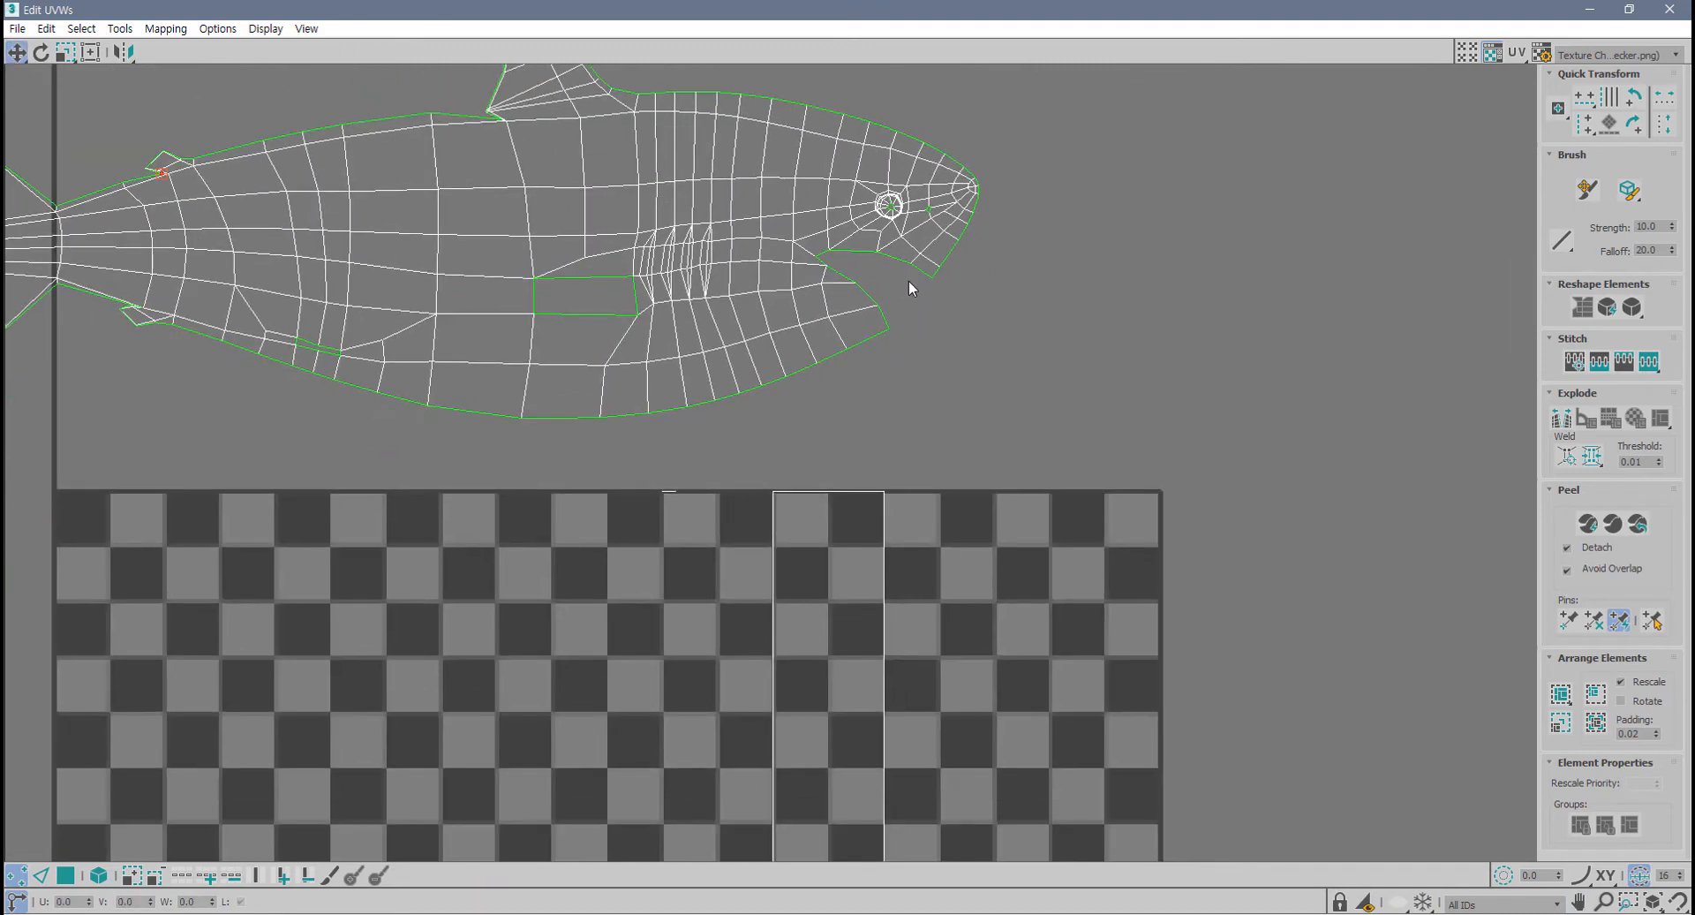
# - Restore the UV editor to a smaller window and maximize the shaded viewport around the shark's nostril
pyautogui.click(1629, 9)
pyautogui.scroll(2, 1095, 622)
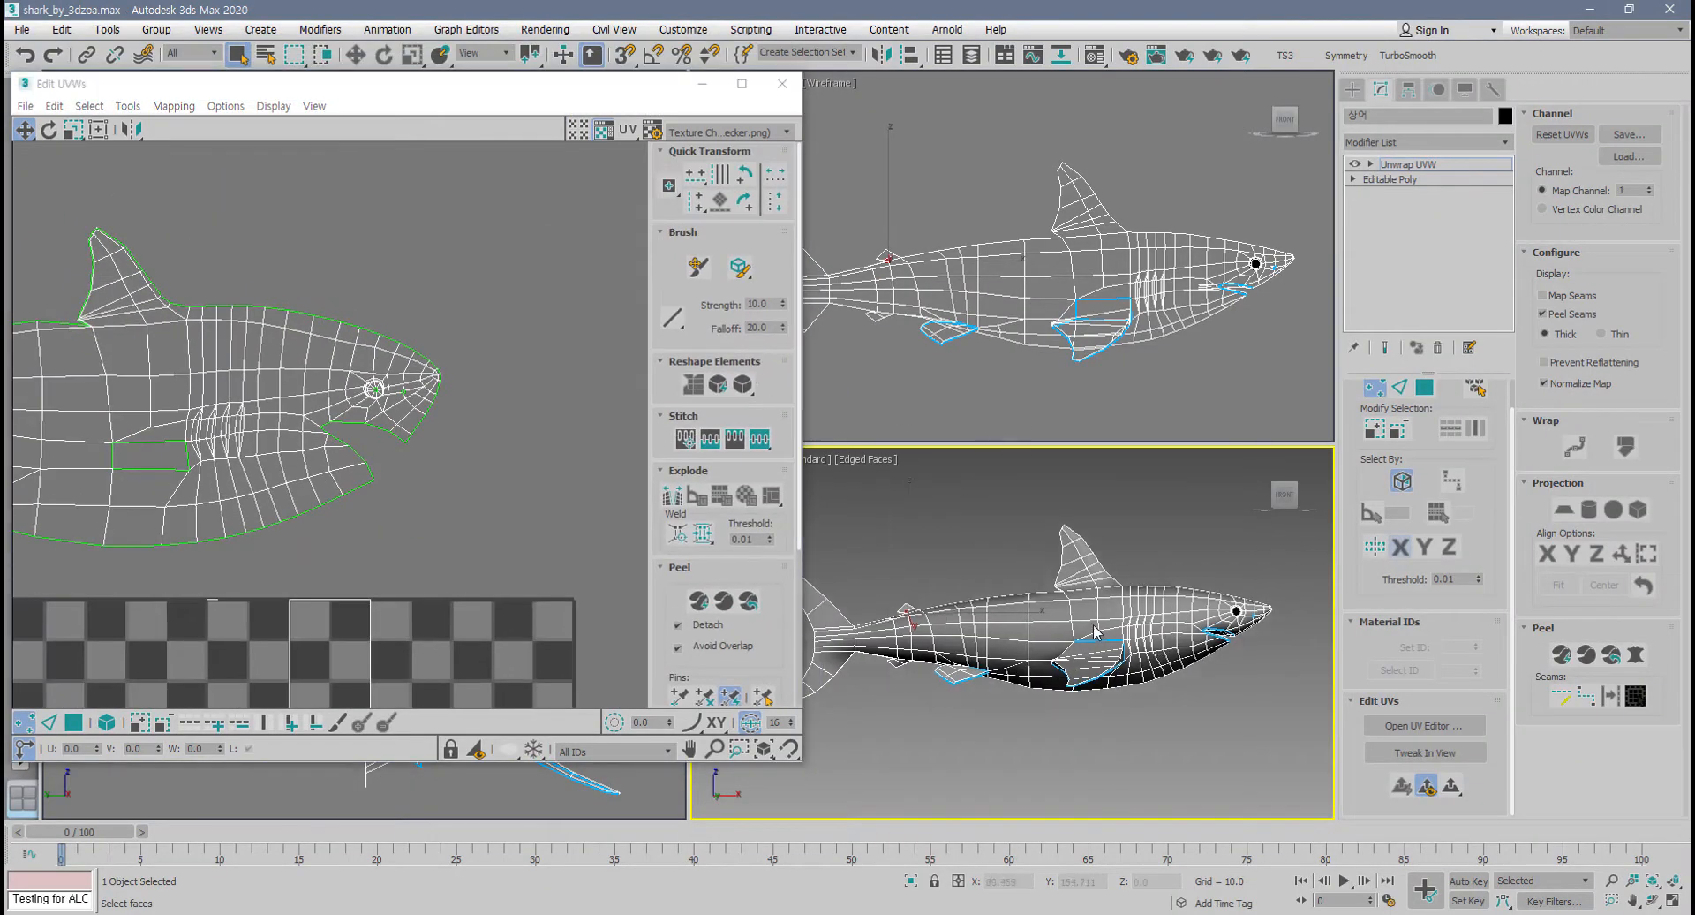
pyautogui.hotkey('alt', 'w')
pyautogui.keyDown('alt'); pyautogui.moveTo(935, 562); pyautogui.dragTo(994, 529, button='middle'); pyautogui.keyUp('alt')
pyautogui.keyDown('alt'); pyautogui.moveTo(994, 530); pyautogui.dragTo(936, 531, button='middle'); pyautogui.keyUp('alt')
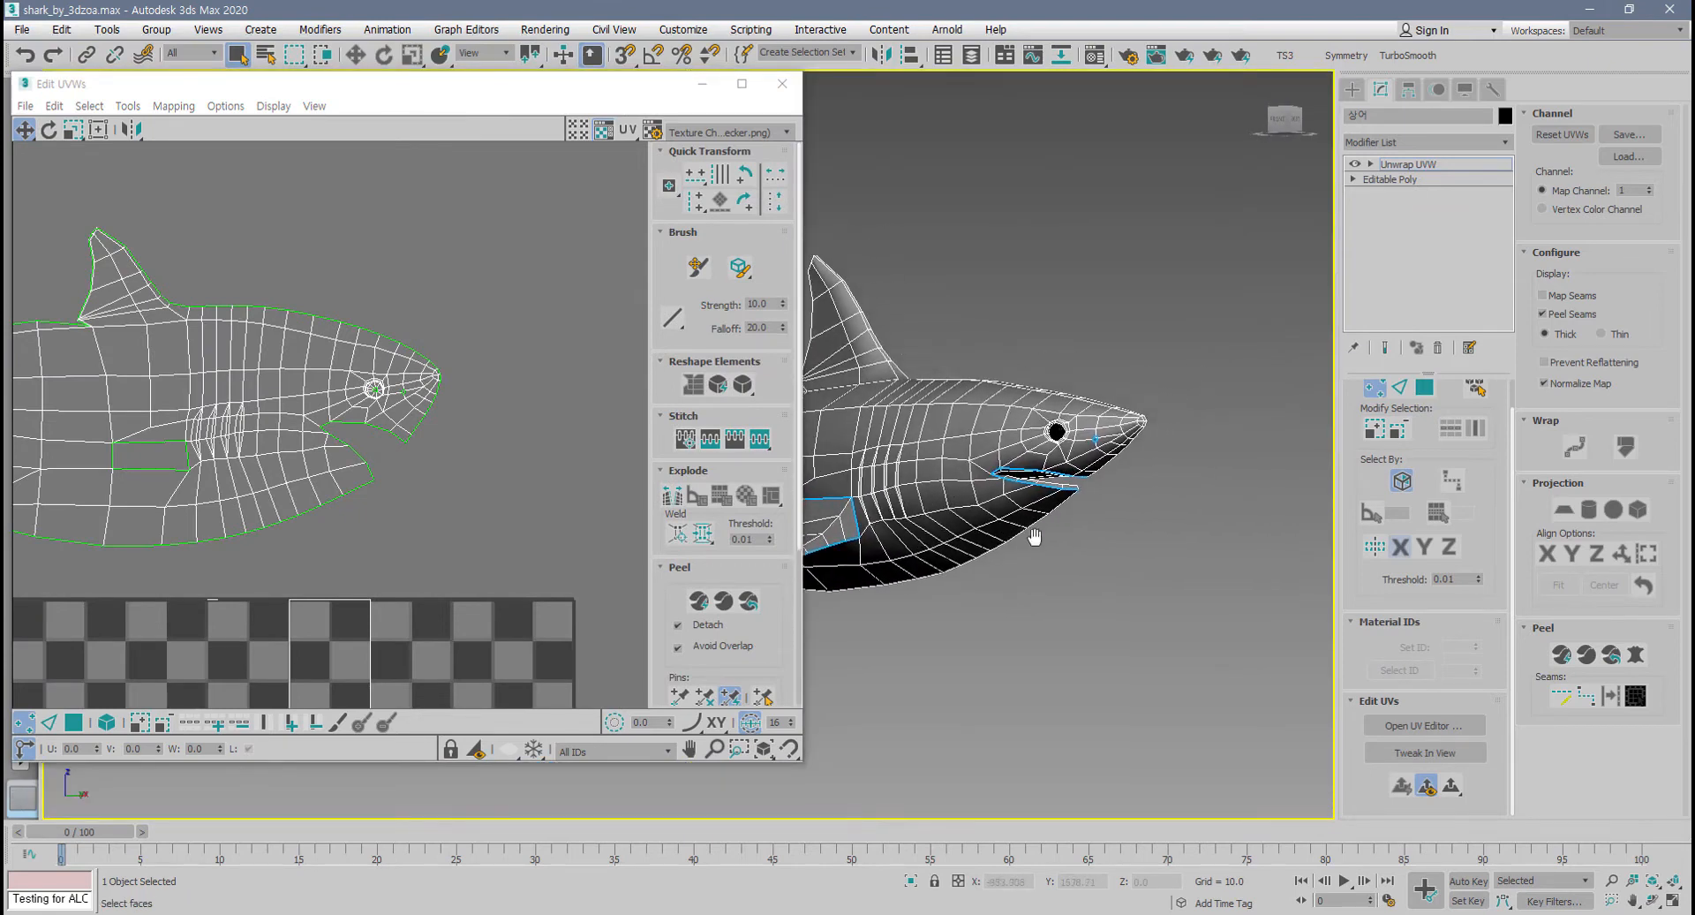
pyautogui.scroll(2, 1085, 444)
pyautogui.scroll(4, 1084, 444)
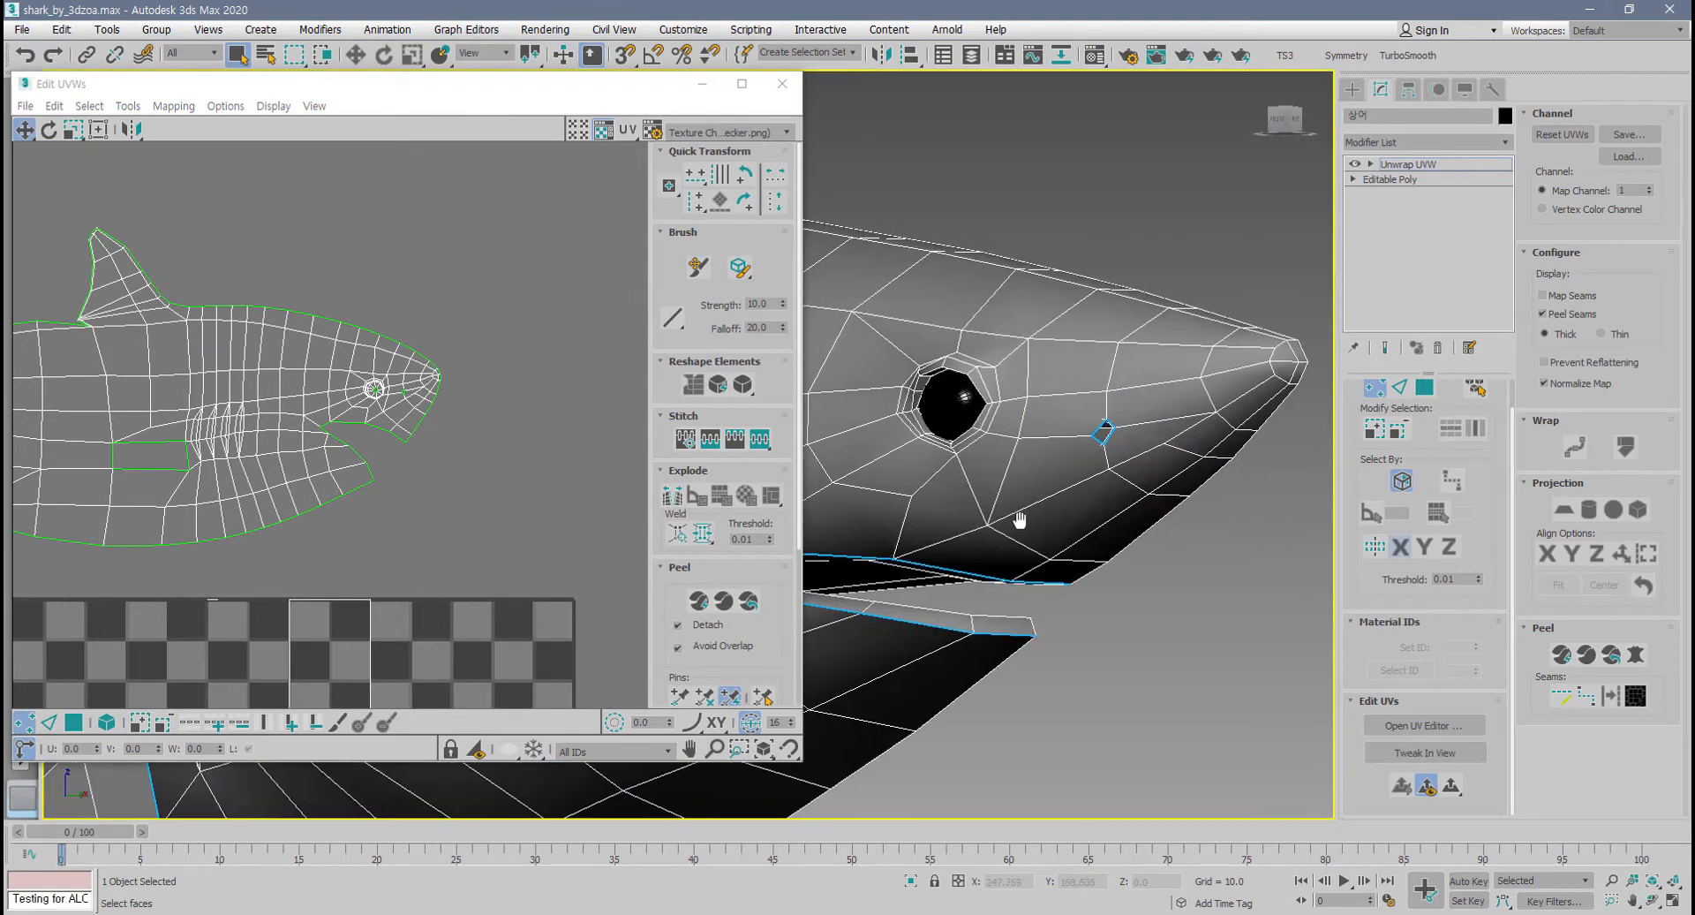
pyautogui.scroll(3, 1079, 446)
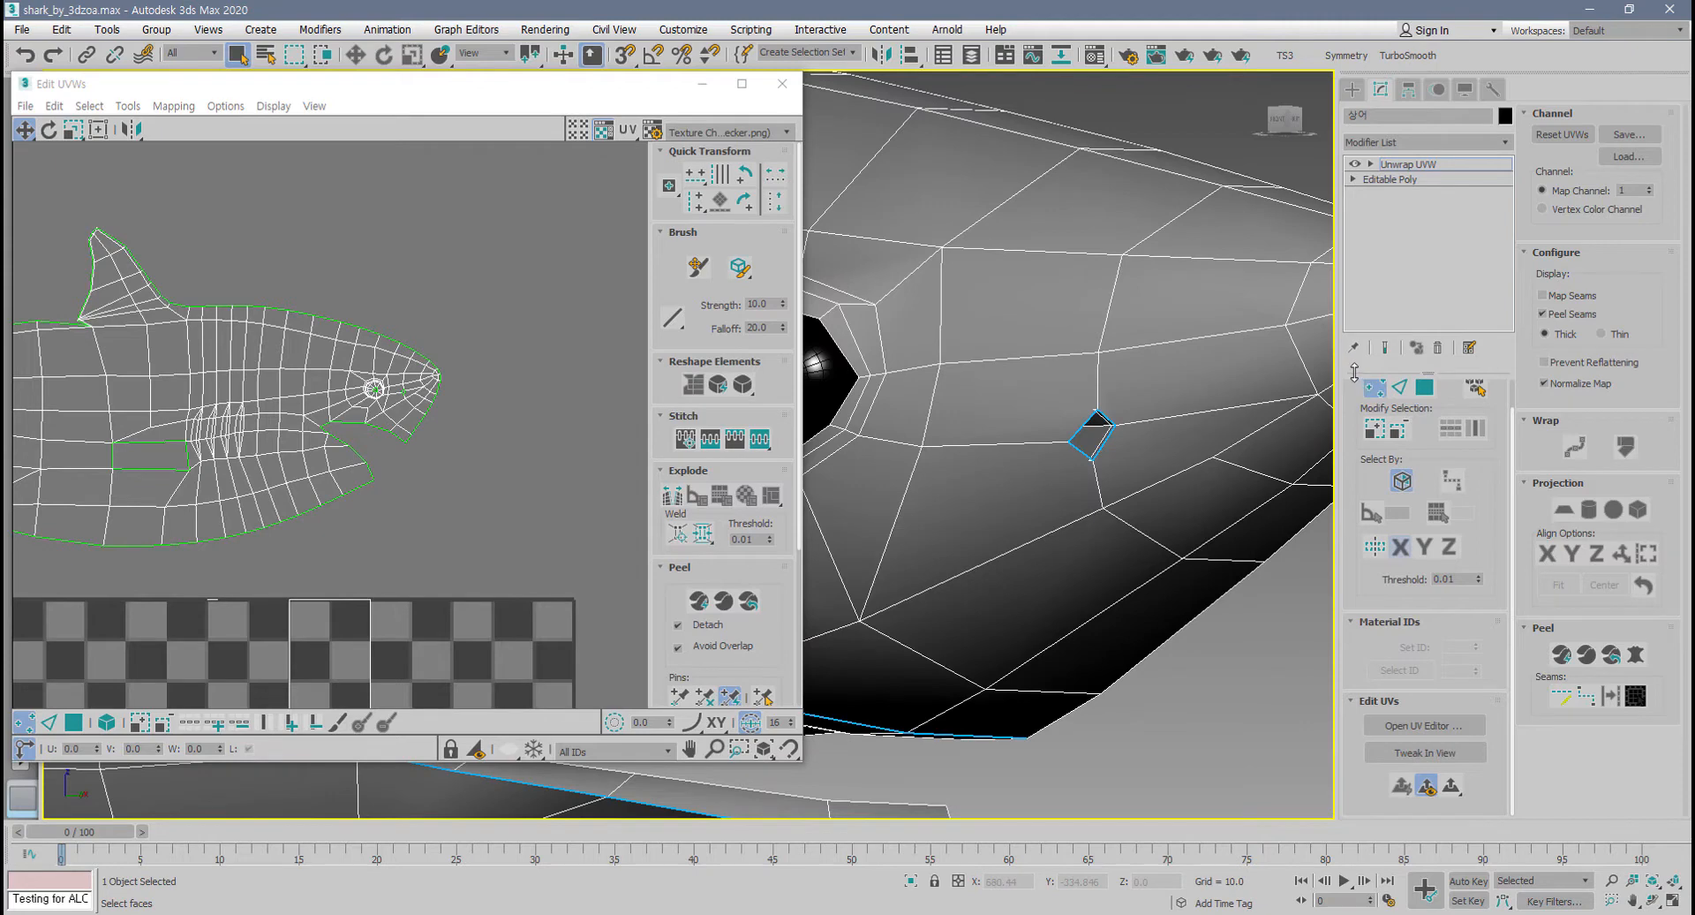
# - Select a polygon inside the nostril and expand the selection to the surrounding peel seams
pyautogui.click(1424, 387)
pyautogui.scroll(2, 1116, 438)
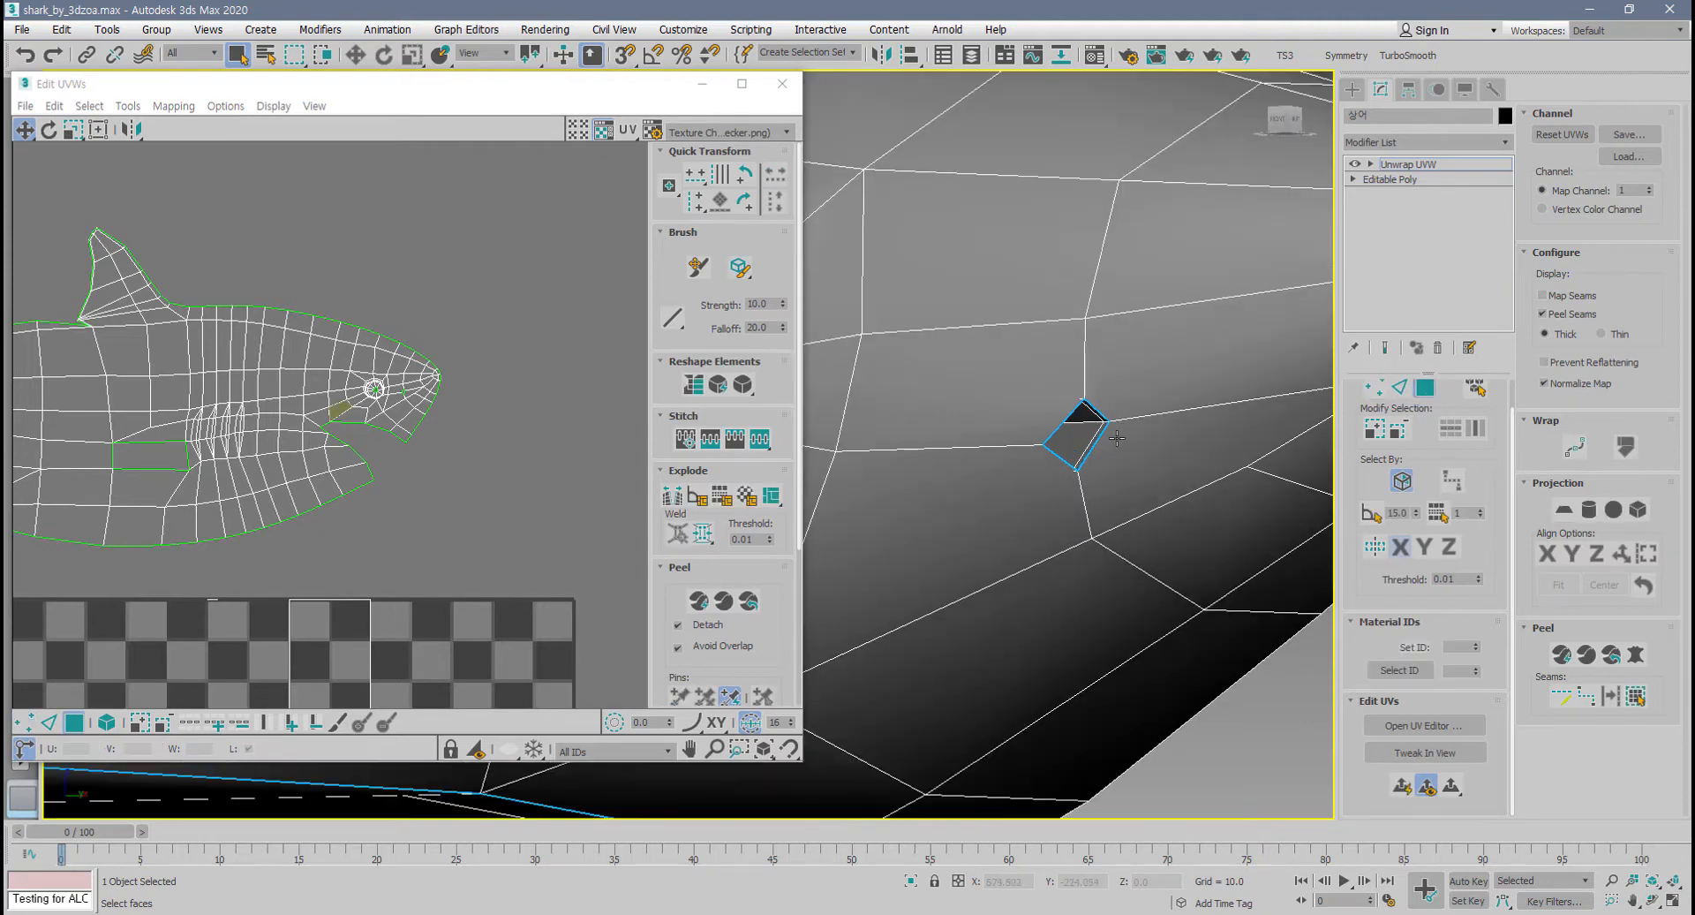
pyautogui.click(1072, 435)
pyautogui.keyDown('alt'); pyautogui.moveTo(1073, 435); pyautogui.dragTo(1046, 447, button='middle'); pyautogui.keyUp('alt')
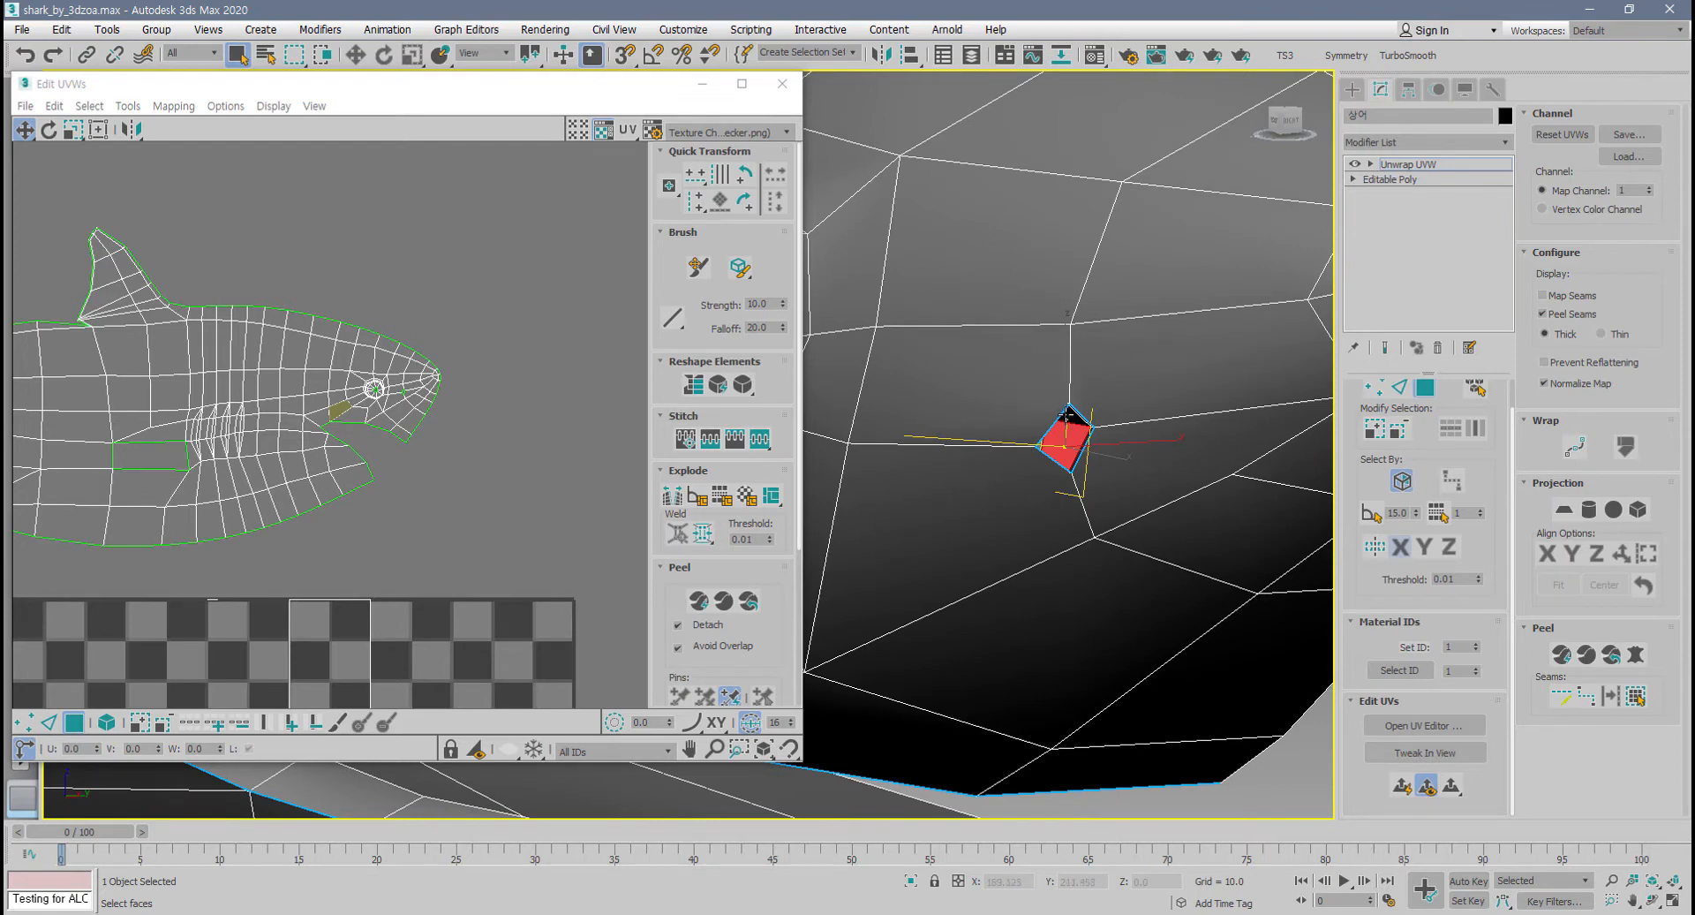
pyautogui.click(1638, 701)
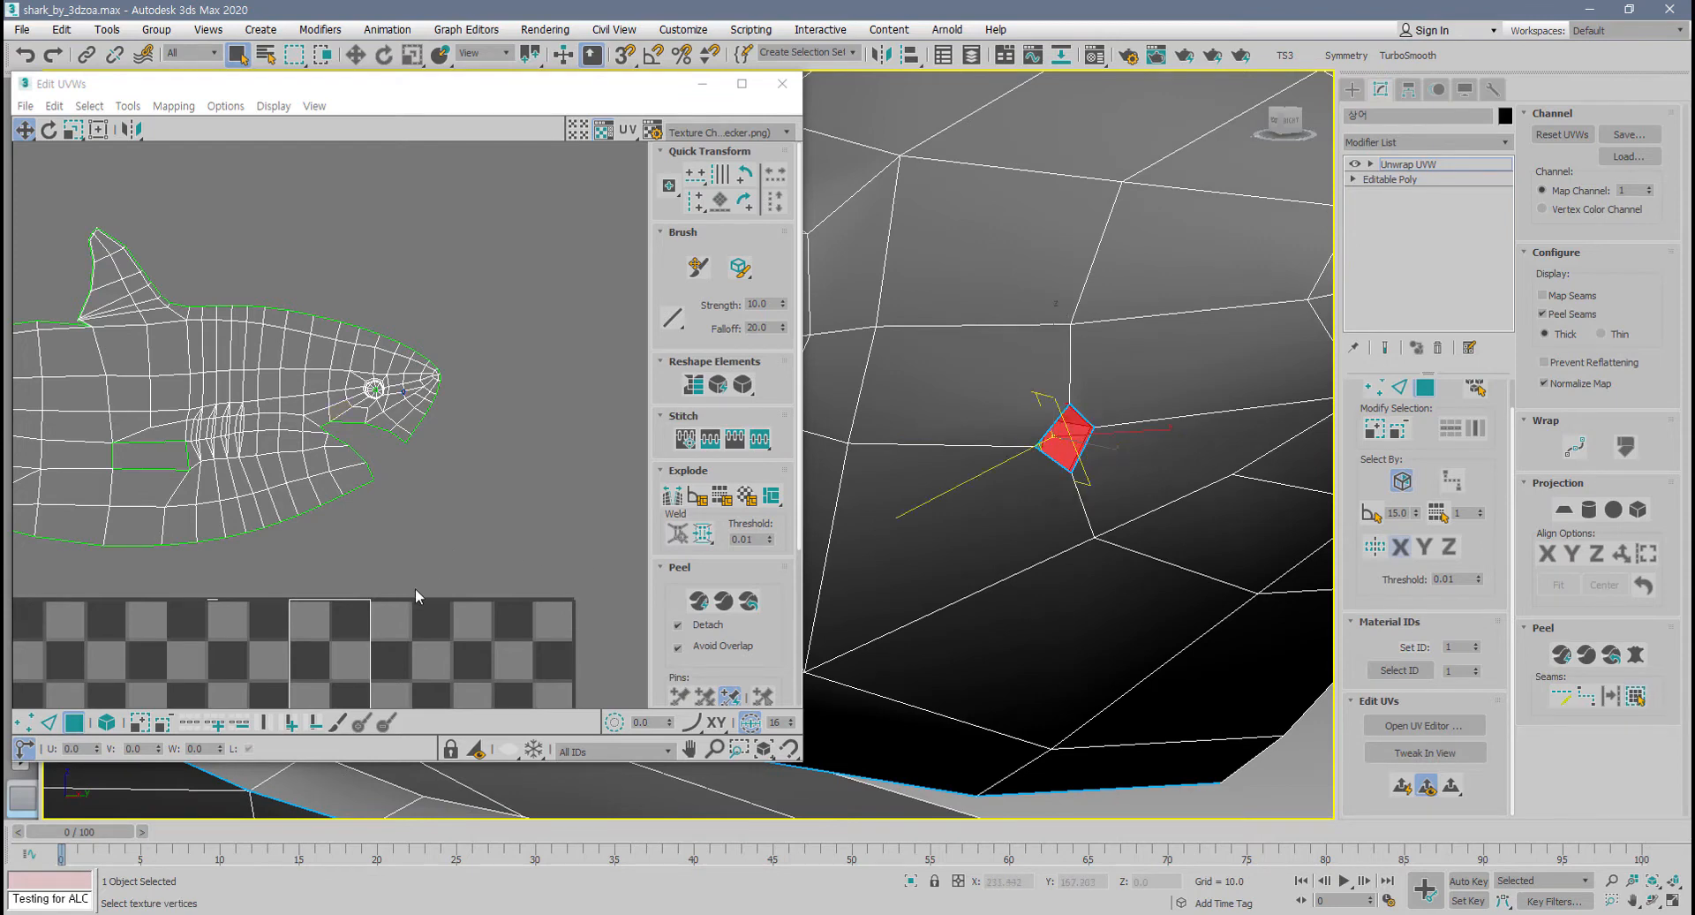
# - Apply a planar projection to the nostril's inner polygons, aligned to their averaged normals
pyautogui.moveTo(311, 642); pyautogui.dragTo(519, 363, button='middle')
pyautogui.scroll(-4, 530, 370)
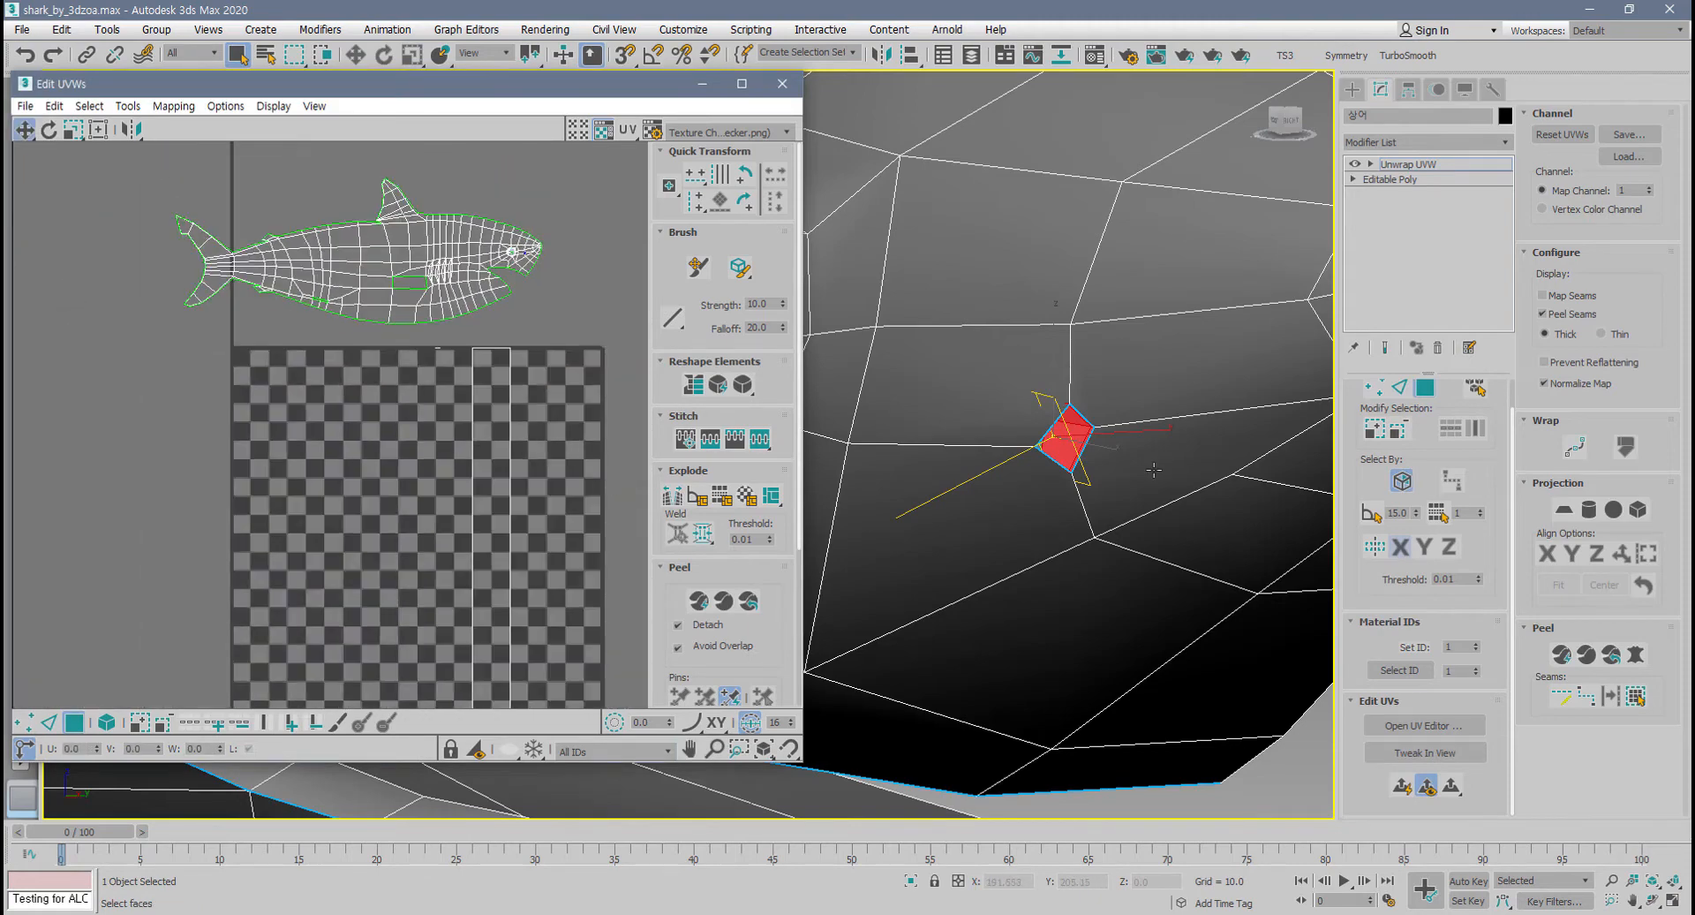
pyautogui.keyDown('alt'); pyautogui.moveTo(1154, 469); pyautogui.dragTo(1095, 493, button='middle'); pyautogui.keyUp('alt')
pyautogui.scroll(3, 1086, 439)
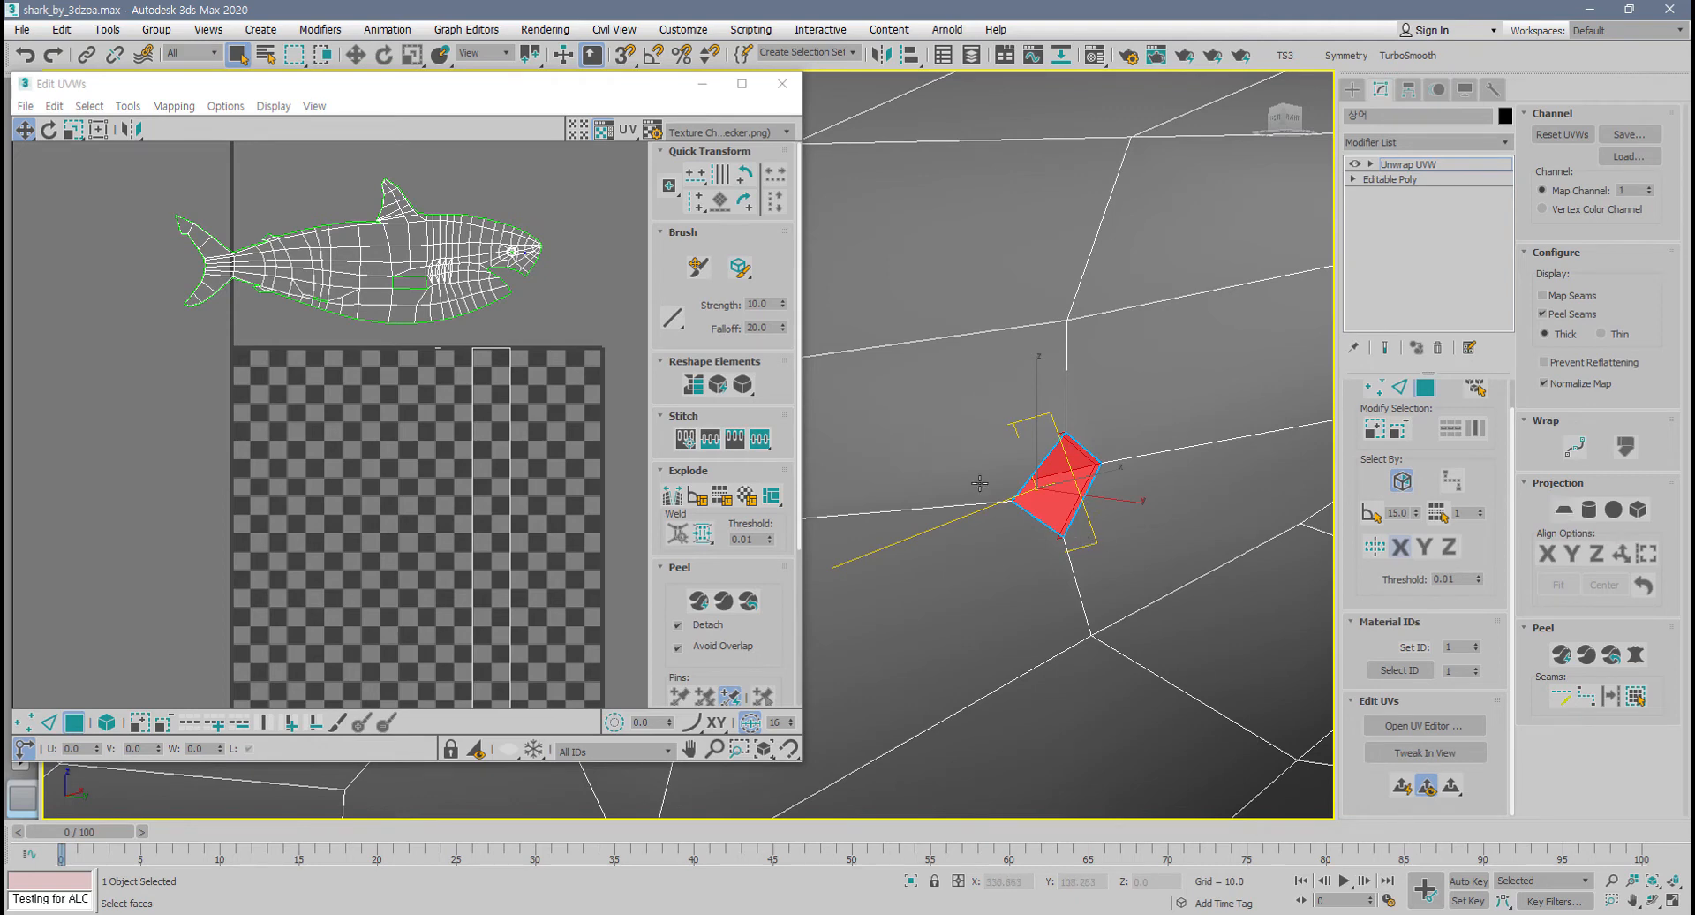
pyautogui.click(1564, 511)
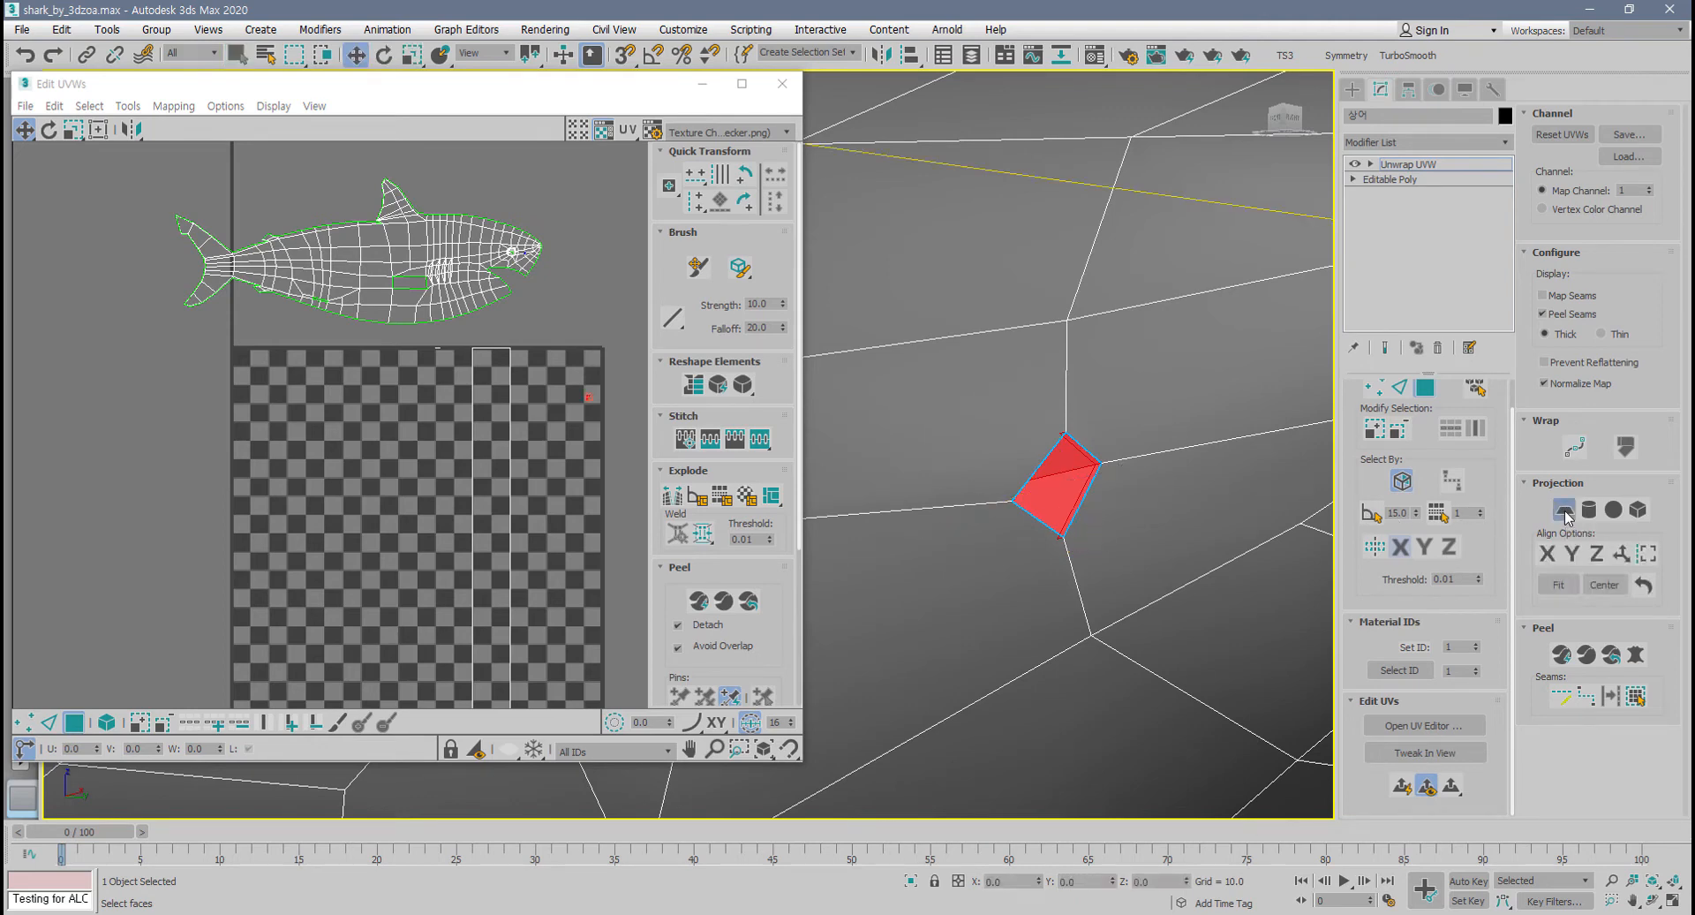
pyautogui.click(1621, 557)
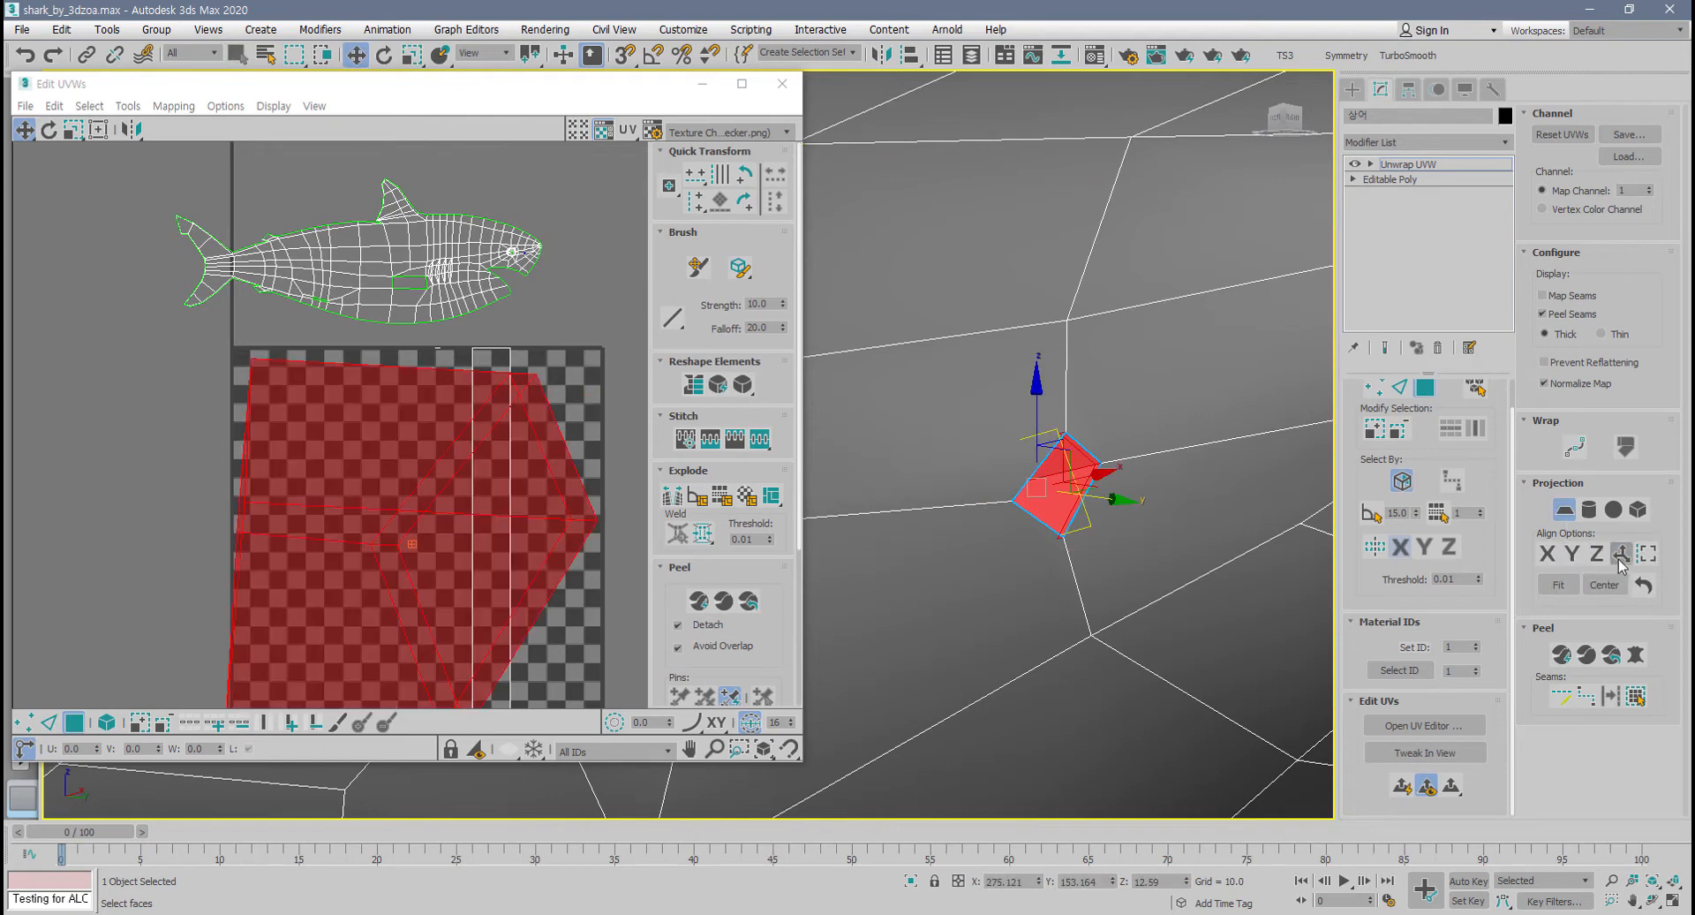
pyautogui.click(1564, 511)
# - Move the nostril's UV shell outside the checker tile, beside the shark body shell, and deselect it
pyautogui.scroll(-3, 978, 521)
pyautogui.scroll(-5, 458, 478)
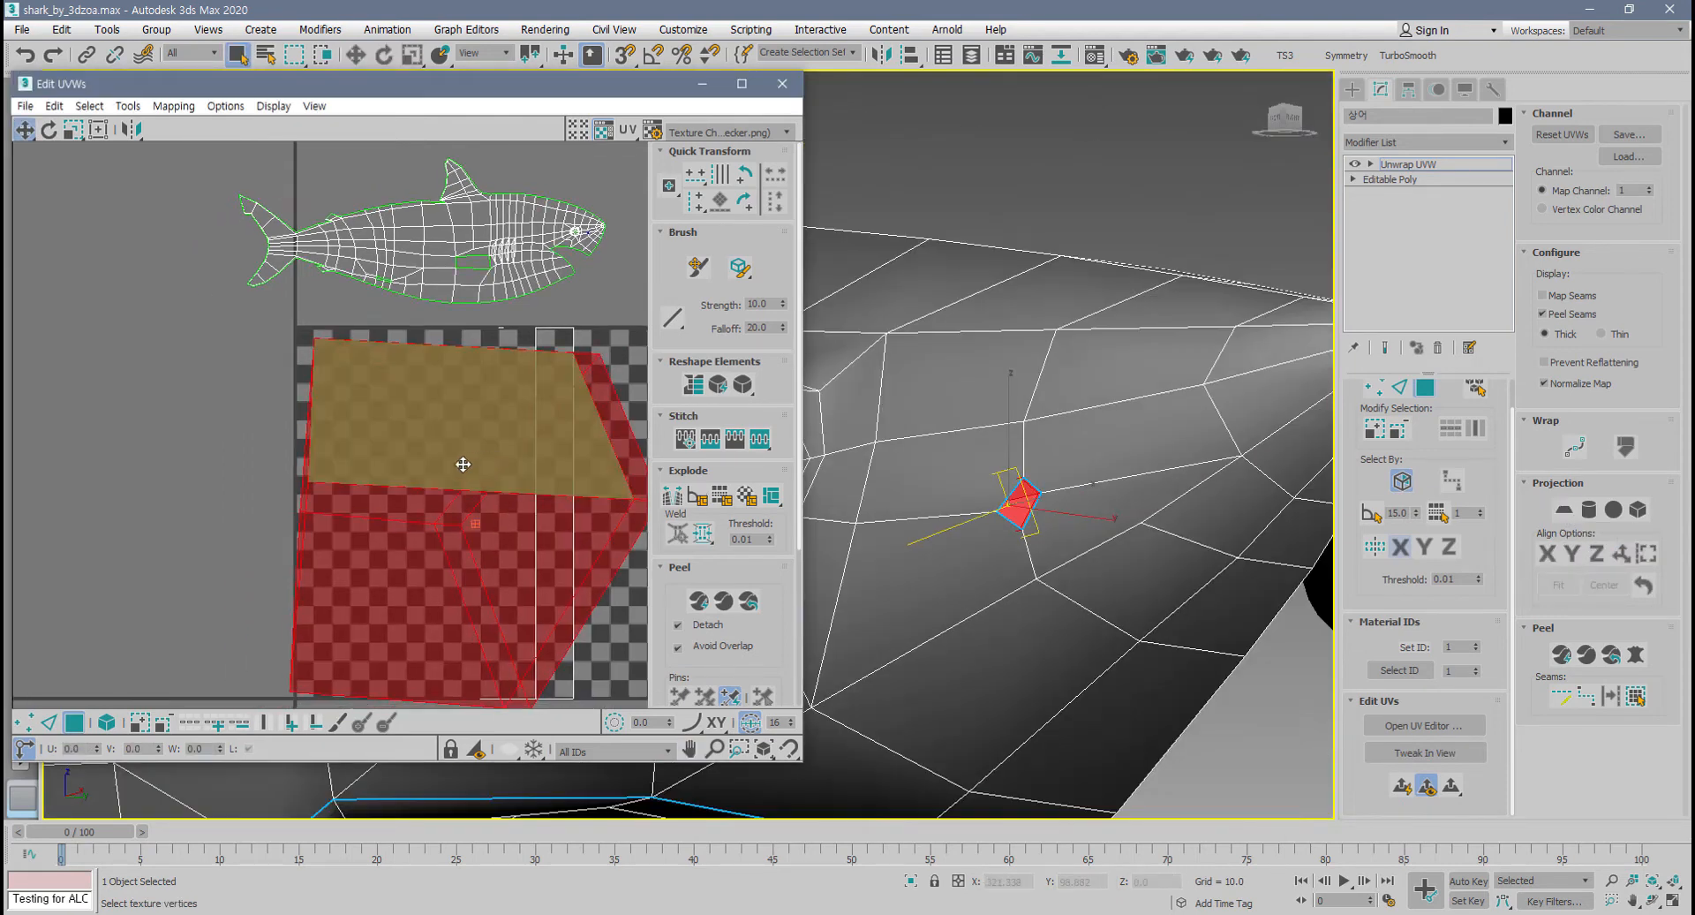
pyautogui.moveTo(461, 464); pyautogui.dragTo(311, 521)
pyautogui.click(311, 513)
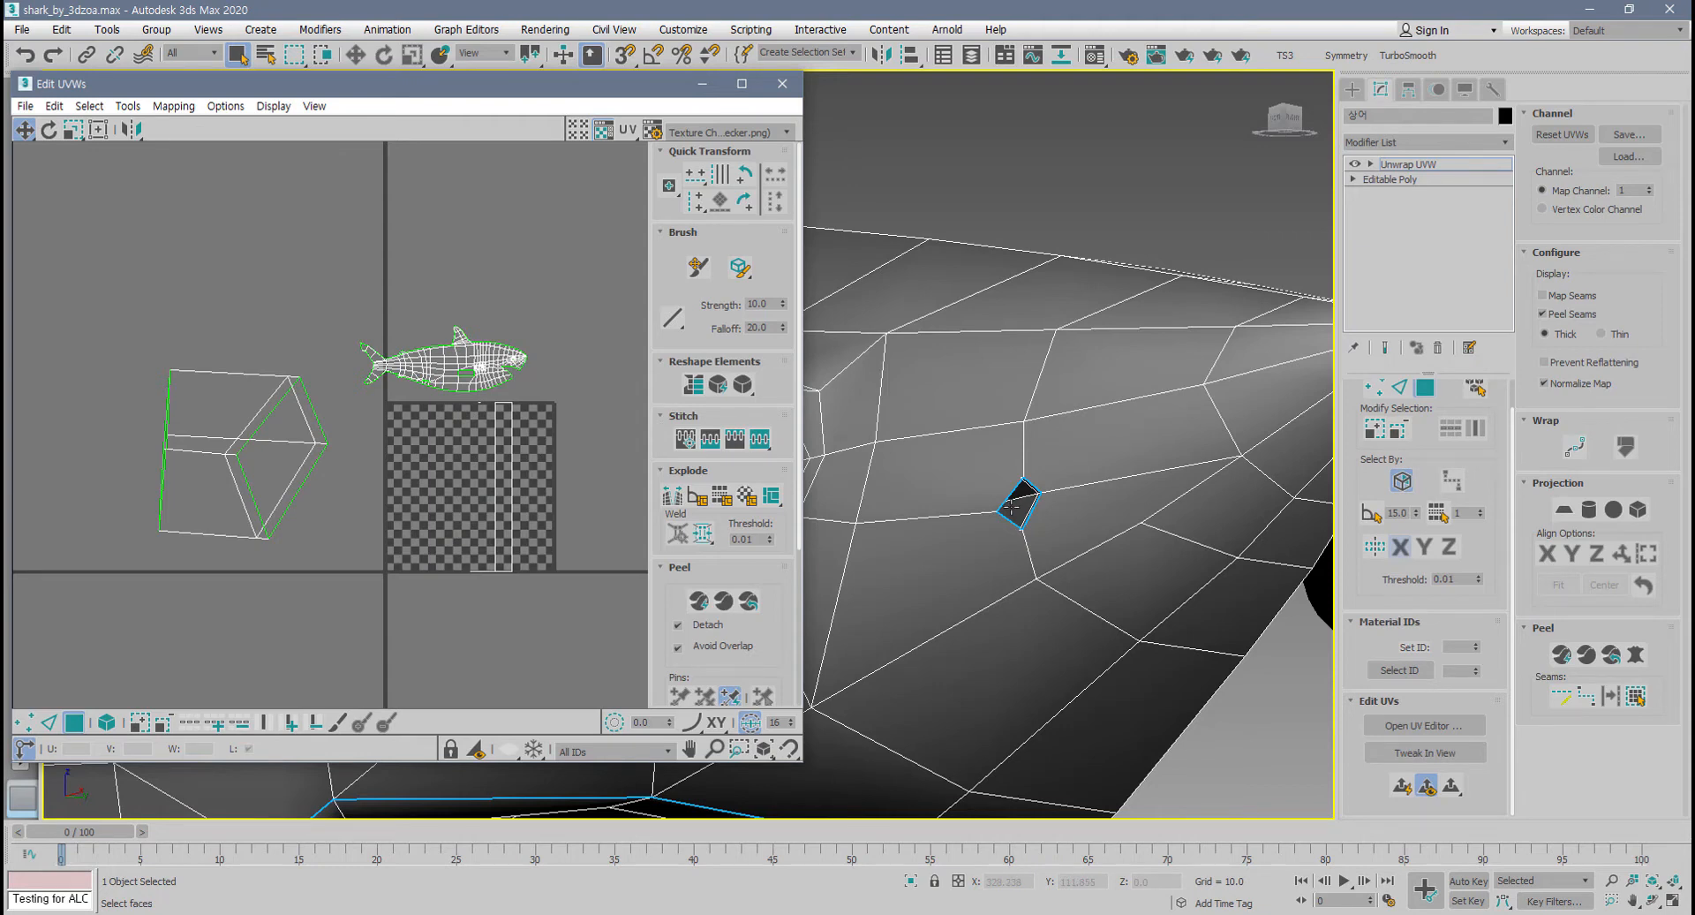
# - Switch to edge sub-object mode and turn on peel seam editing at the shark's nostril
pyautogui.moveTo(658, 92); pyautogui.dragTo(506, 125)
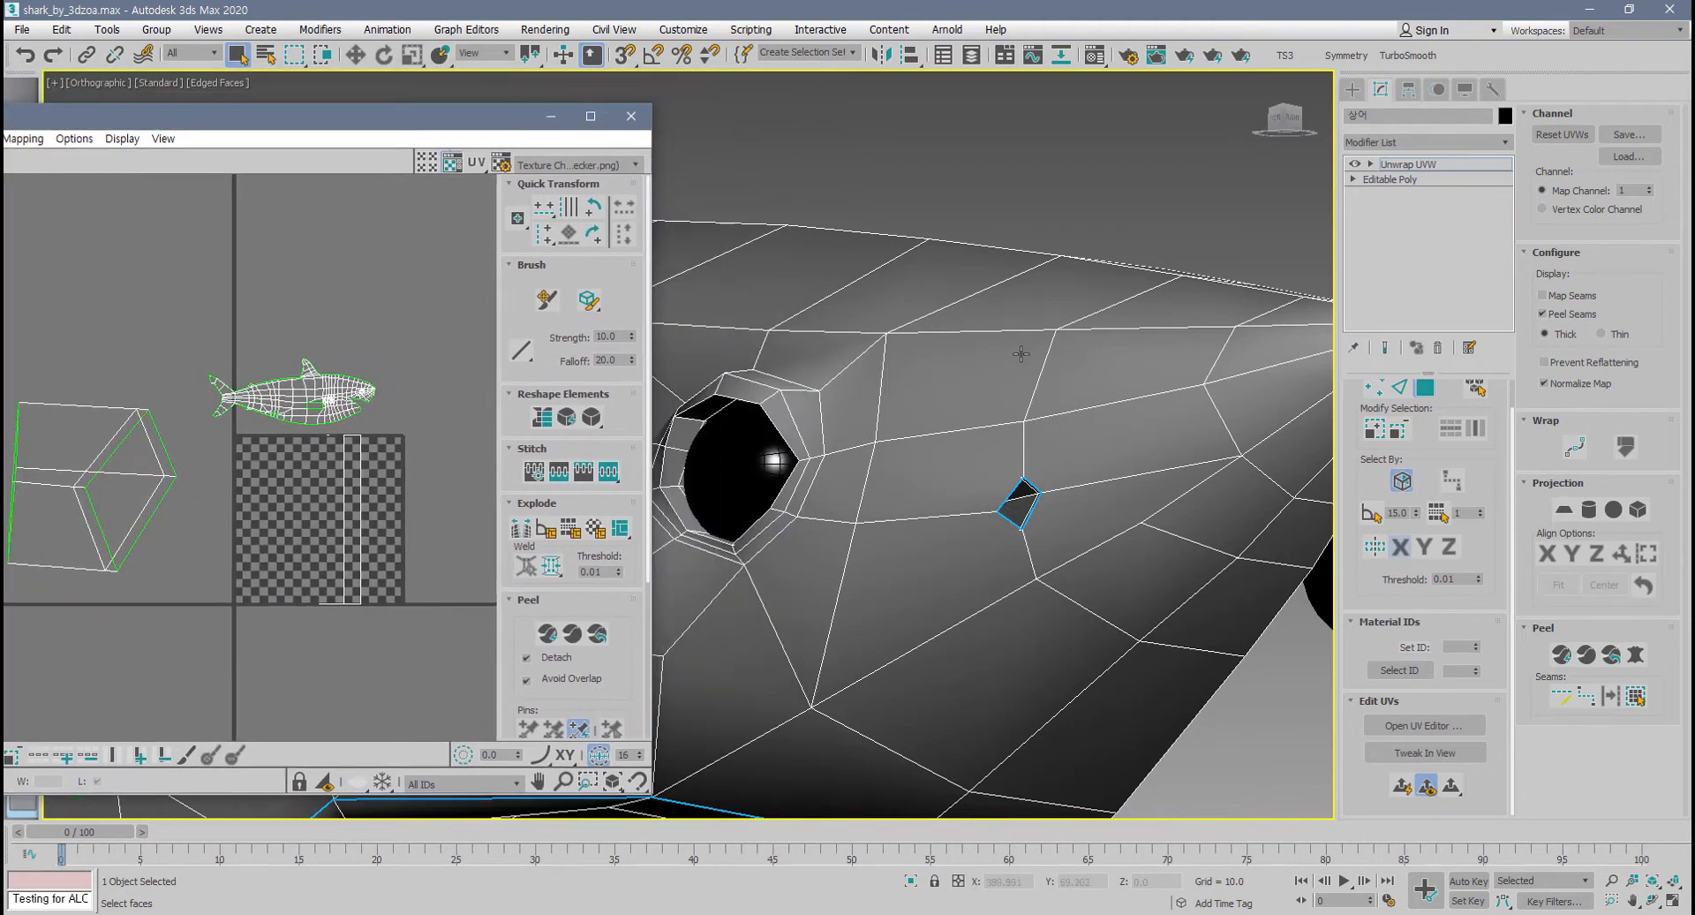
pyautogui.click(1400, 389)
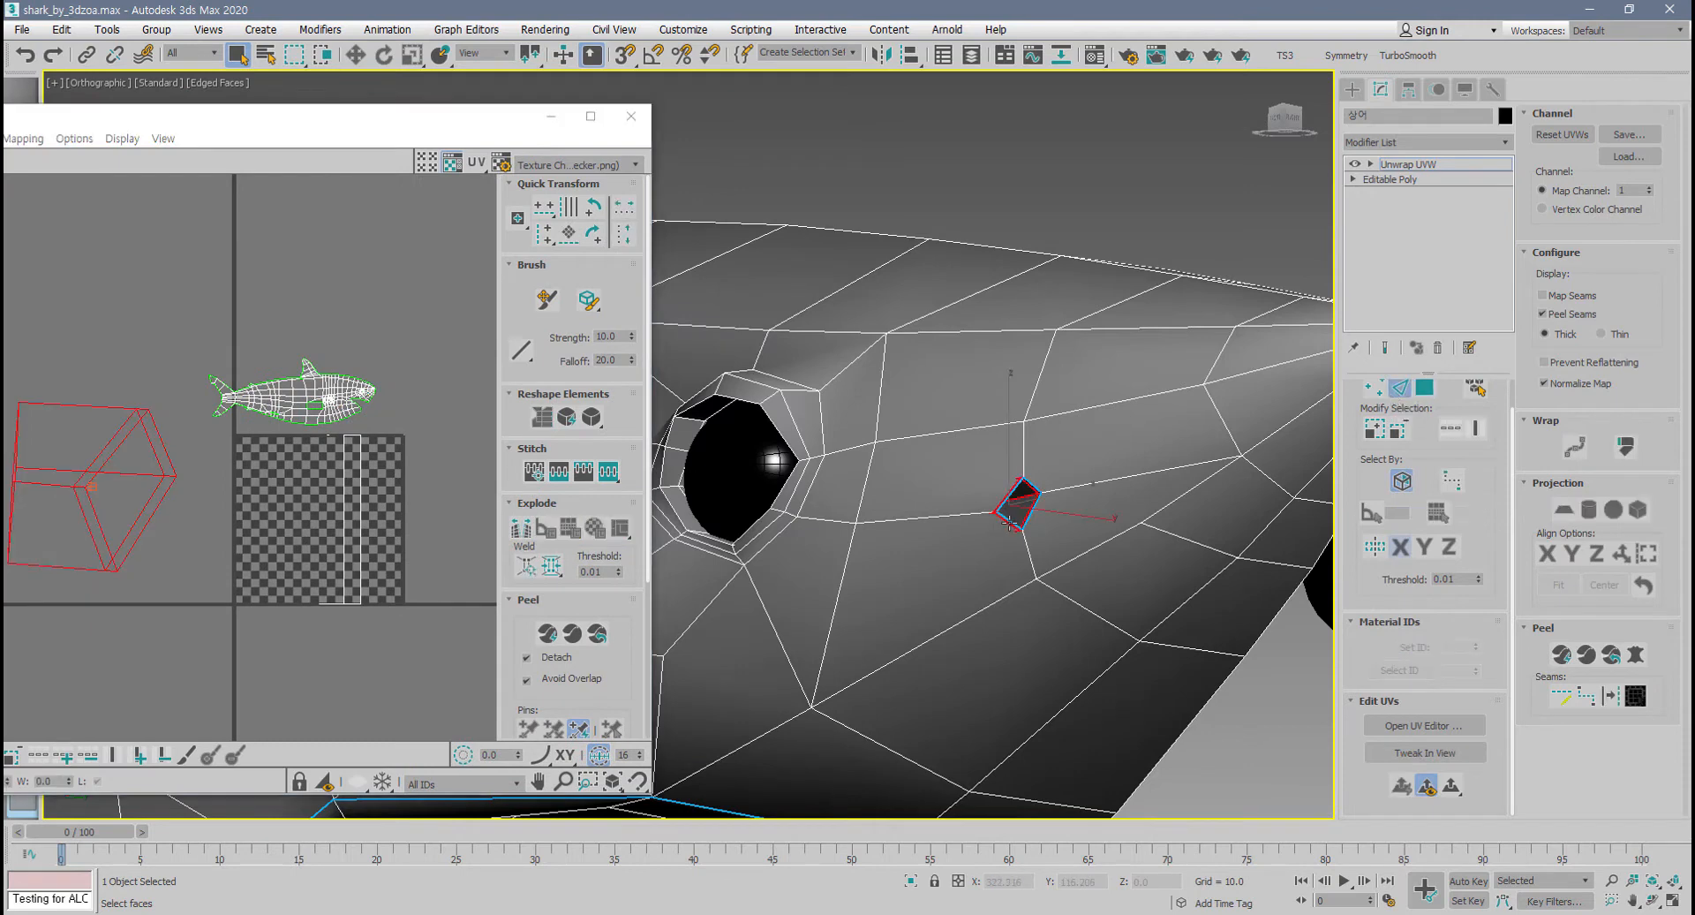
pyautogui.keyDown('alt'); pyautogui.moveTo(1031, 491); pyautogui.dragTo(1000, 503, button='middle'); pyautogui.keyUp('alt')
pyautogui.scroll(8, 1093, 424)
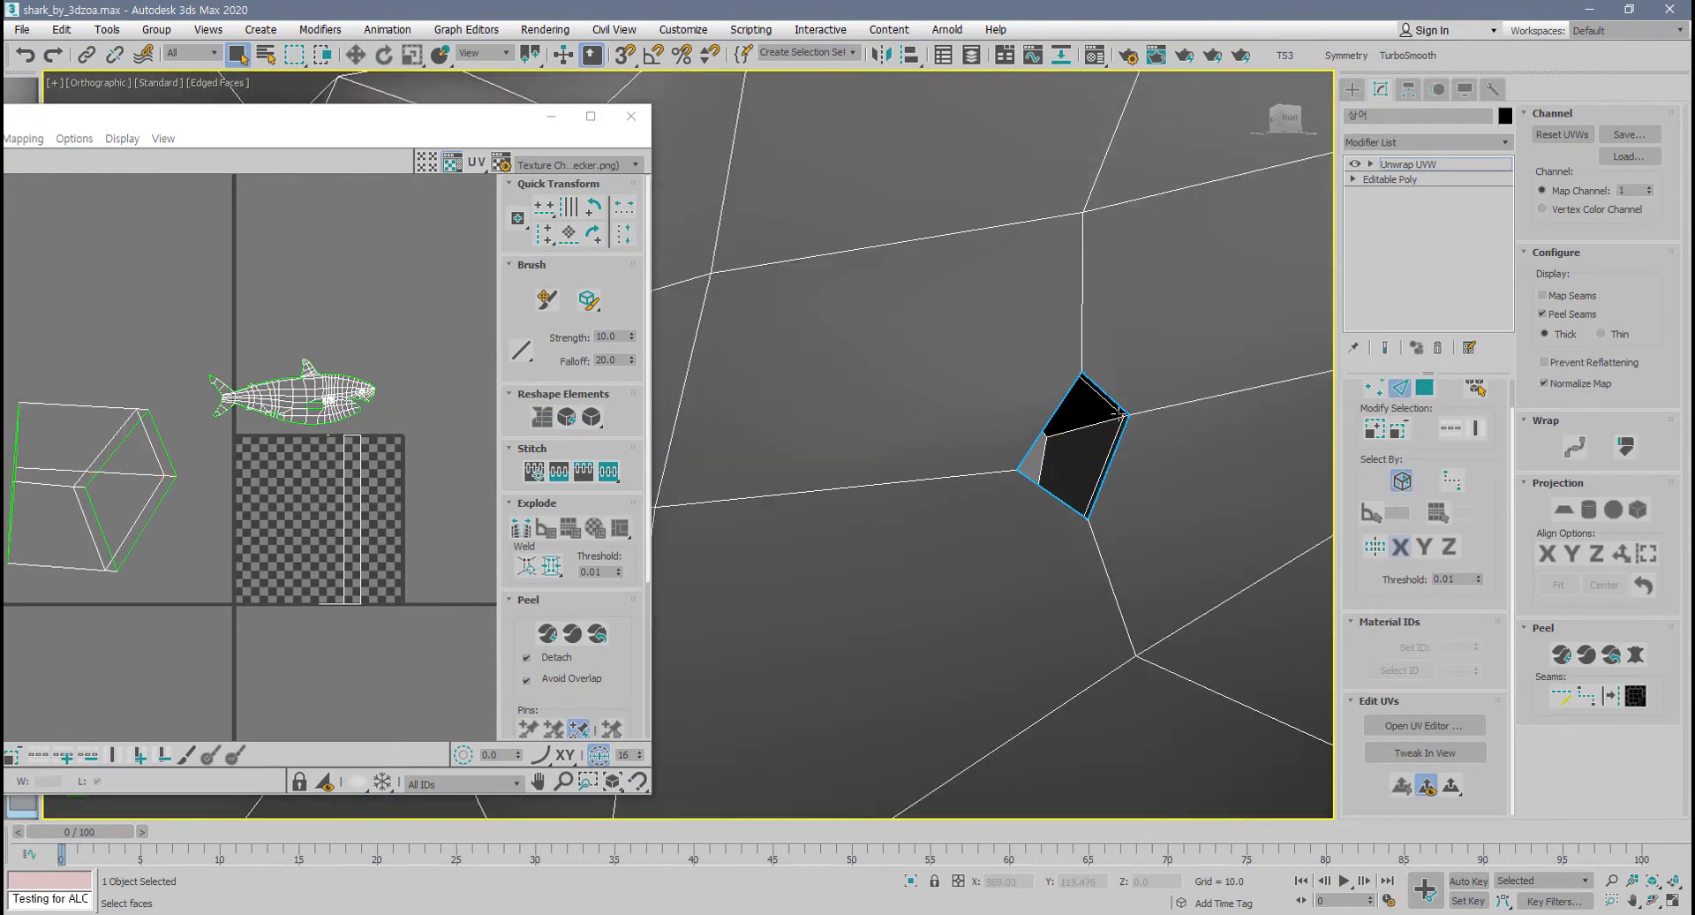
pyautogui.scroll(1, 1104, 406)
pyautogui.click(1562, 696)
pyautogui.scroll(2, 1092, 395)
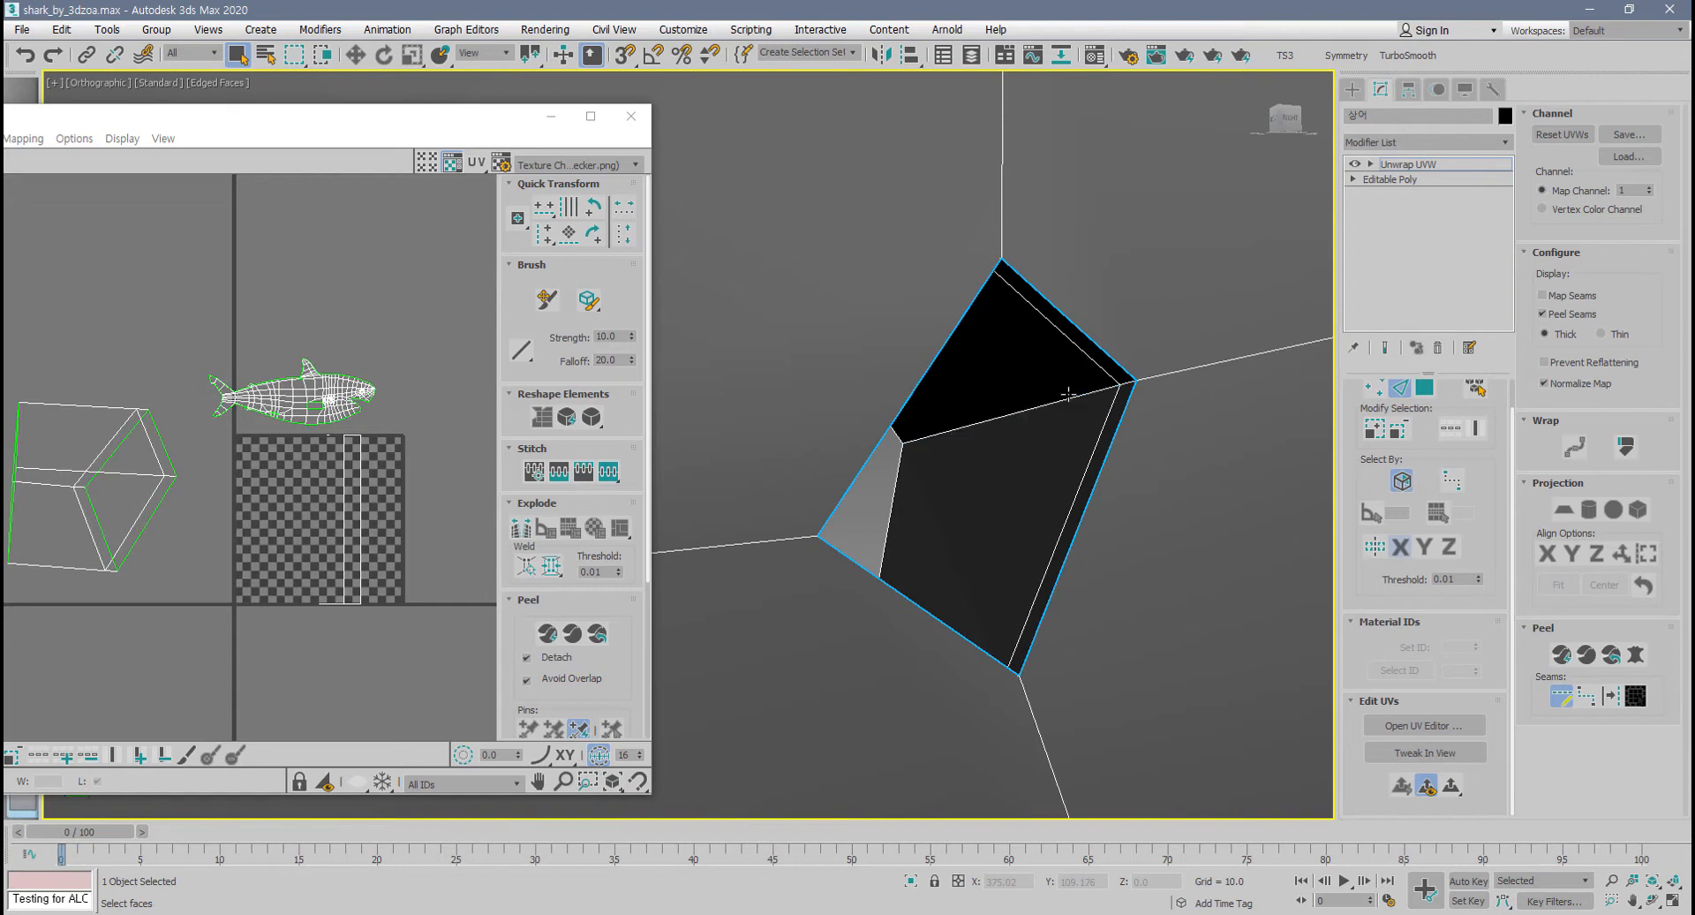
# - Examine the nostril's inner edges from several angles in shaded and wireframe display to find where a seam can run
pyautogui.scroll(-3, 1013, 491)
pyautogui.keyDown('alt'); pyautogui.moveTo(1013, 491); pyautogui.dragTo(962, 506, button='middle'); pyautogui.keyUp('alt')
pyautogui.moveTo(777, 548)
pyautogui.mouseDown(button='middle')
pyautogui.moveTo(1086, 533)
pyautogui.moveTo(1064, 522)
pyautogui.mouseUp(button='middle')
pyautogui.moveTo(693, 540); pyautogui.dragTo(1053, 519, button='middle')
pyautogui.scroll(3, 783, 664)
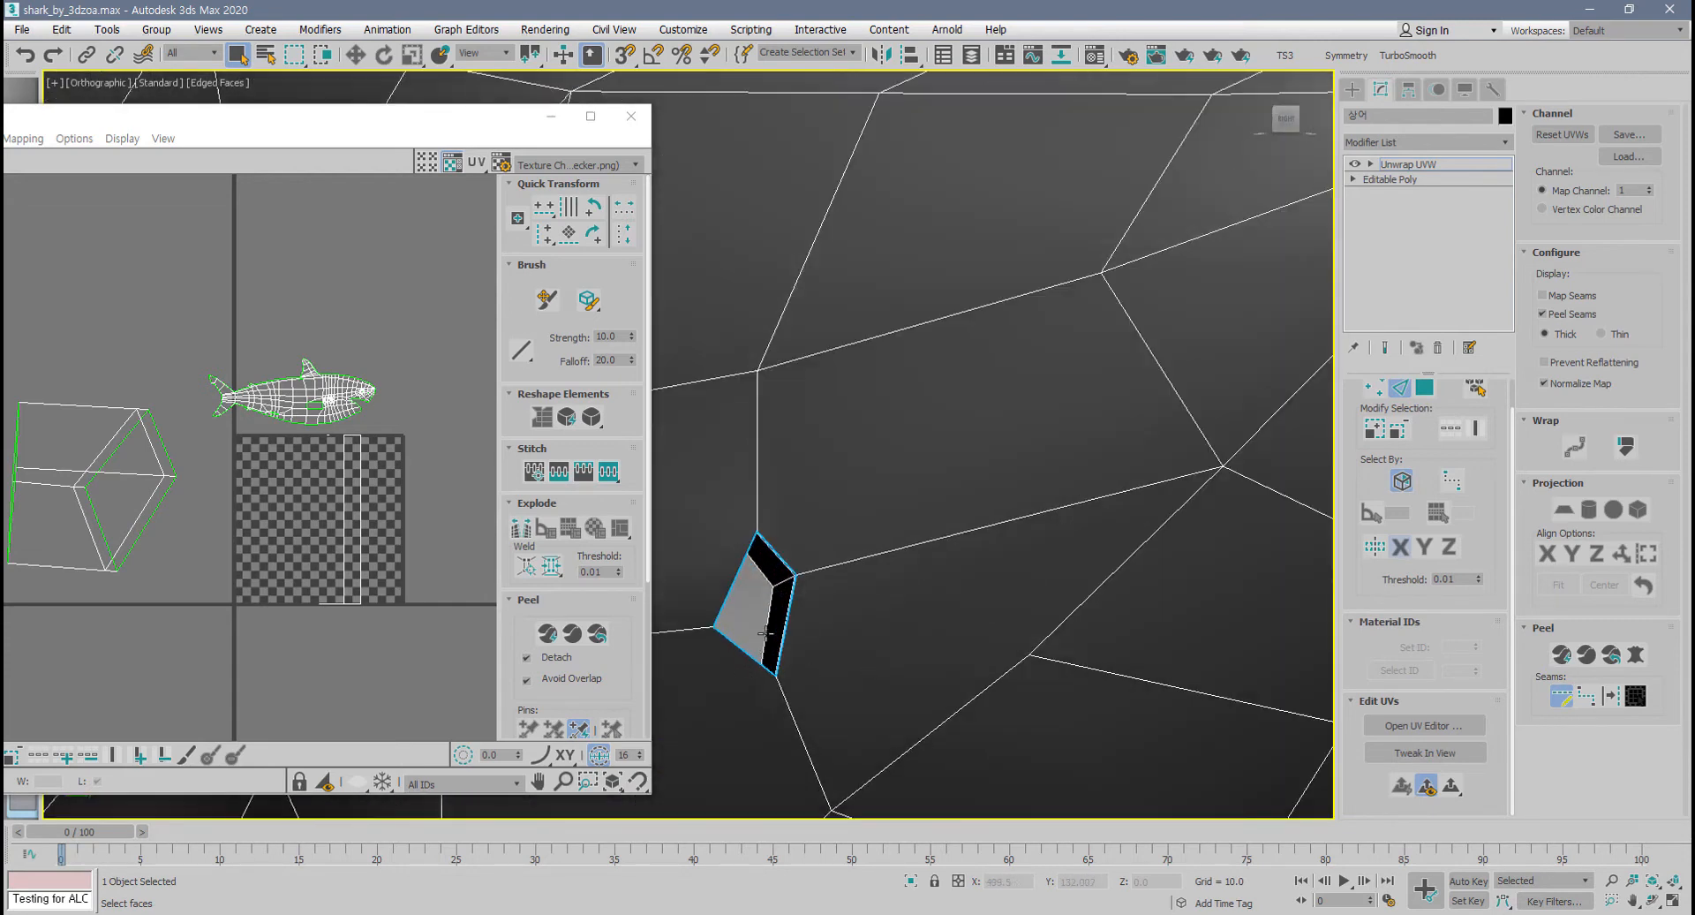
pyautogui.moveTo(768, 631); pyautogui.dragTo(1227, 512, button='middle')
pyautogui.press('F3')
pyautogui.scroll(-2, 896, 582)
pyautogui.scroll(-4, 824, 594)
pyautogui.moveTo(821, 574); pyautogui.dragTo(1217, 476, button='middle')
pyautogui.scroll(10, 897, 530)
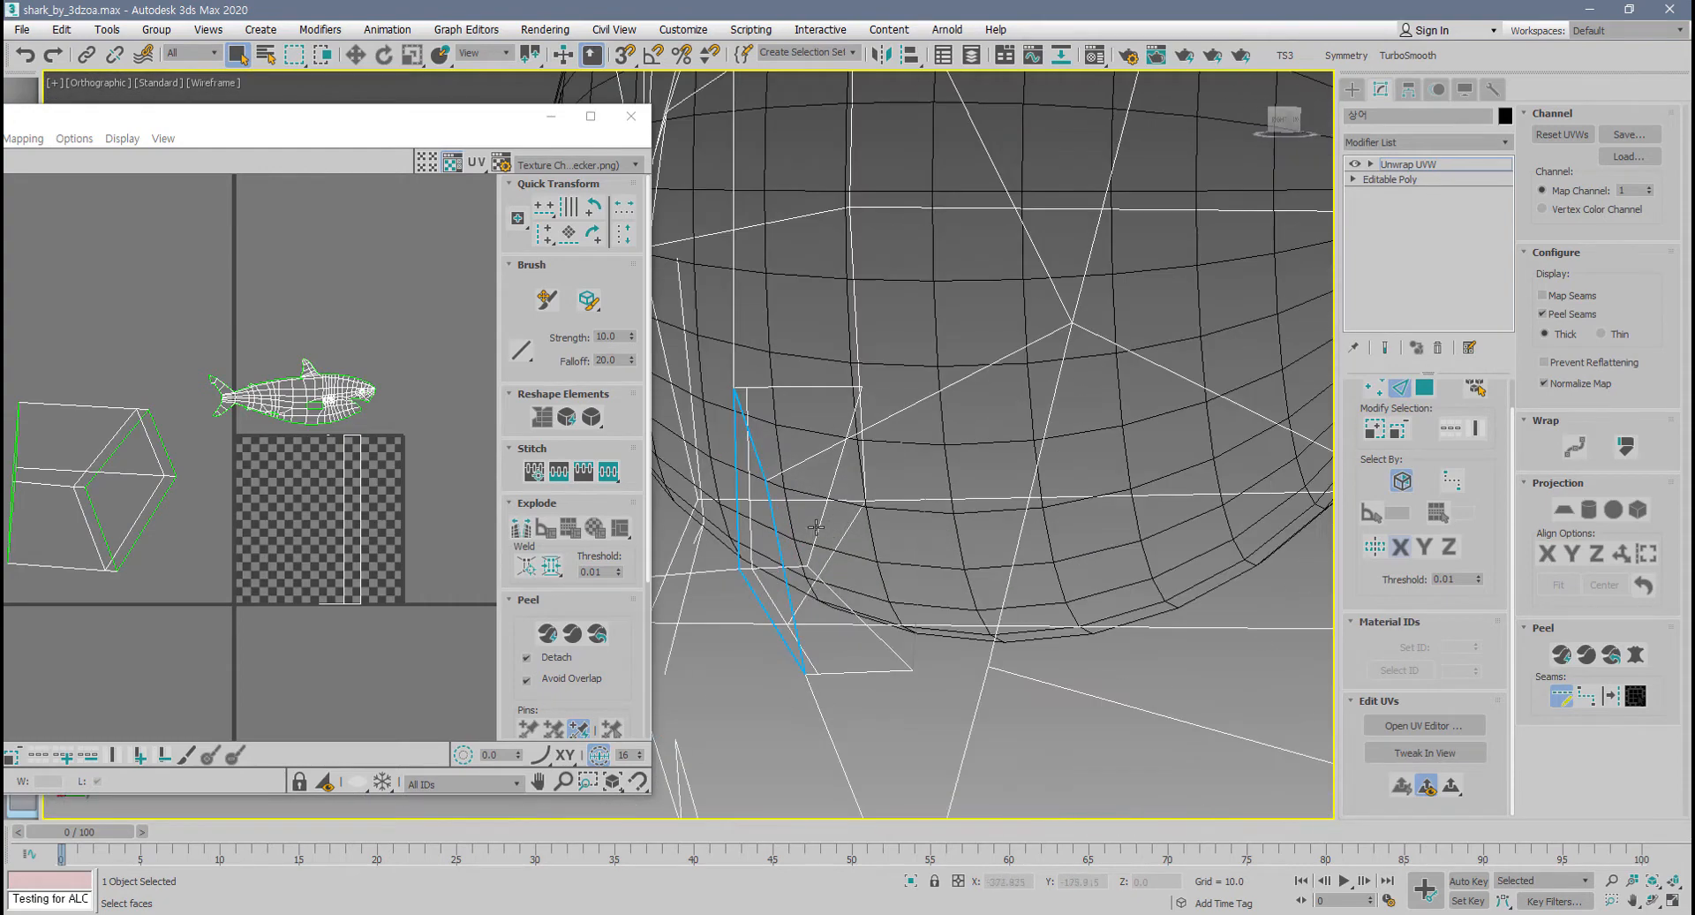
pyautogui.scroll(-4, 805, 532)
pyautogui.moveTo(805, 531)
pyautogui.keyDown('alt'); pyautogui.mouseDown(button='middle')
pyautogui.moveTo(878, 576)
pyautogui.moveTo(890, 609)
pyautogui.moveTo(859, 521)
pyautogui.moveTo(1002, 481)
pyautogui.mouseUp(button='middle'); pyautogui.keyUp('alt')
pyautogui.press('F4')
pyautogui.scroll(10, 1002, 481)
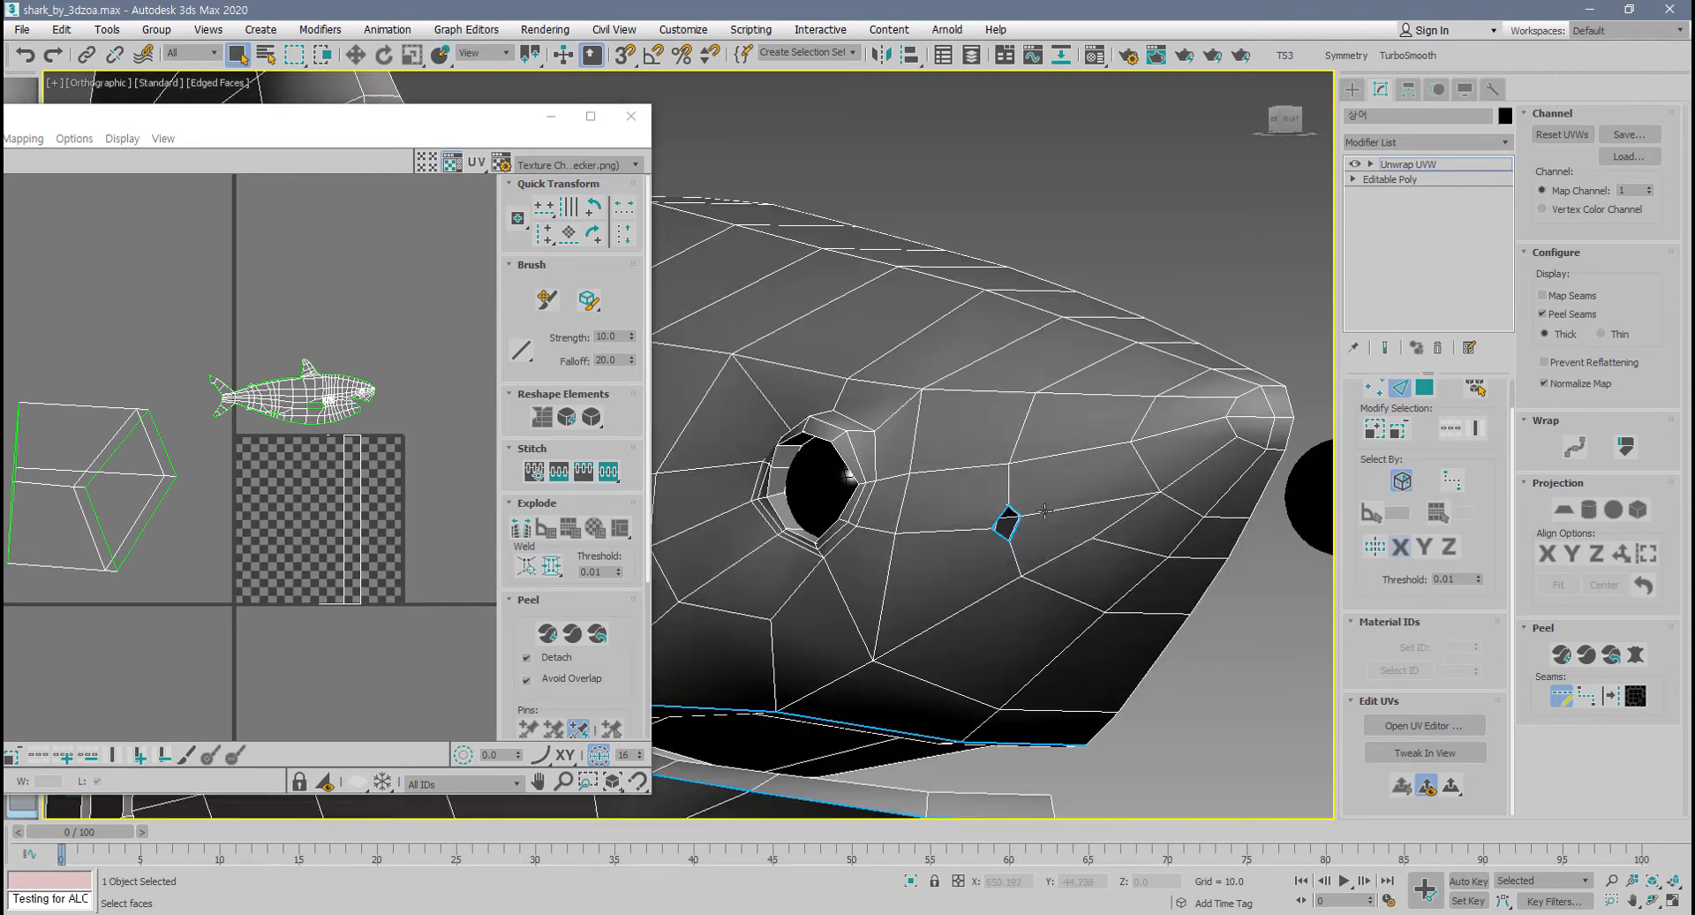
# - Mark the nostril's inner corner edge as a peel seam and turn off seam editing
pyautogui.press('F3')
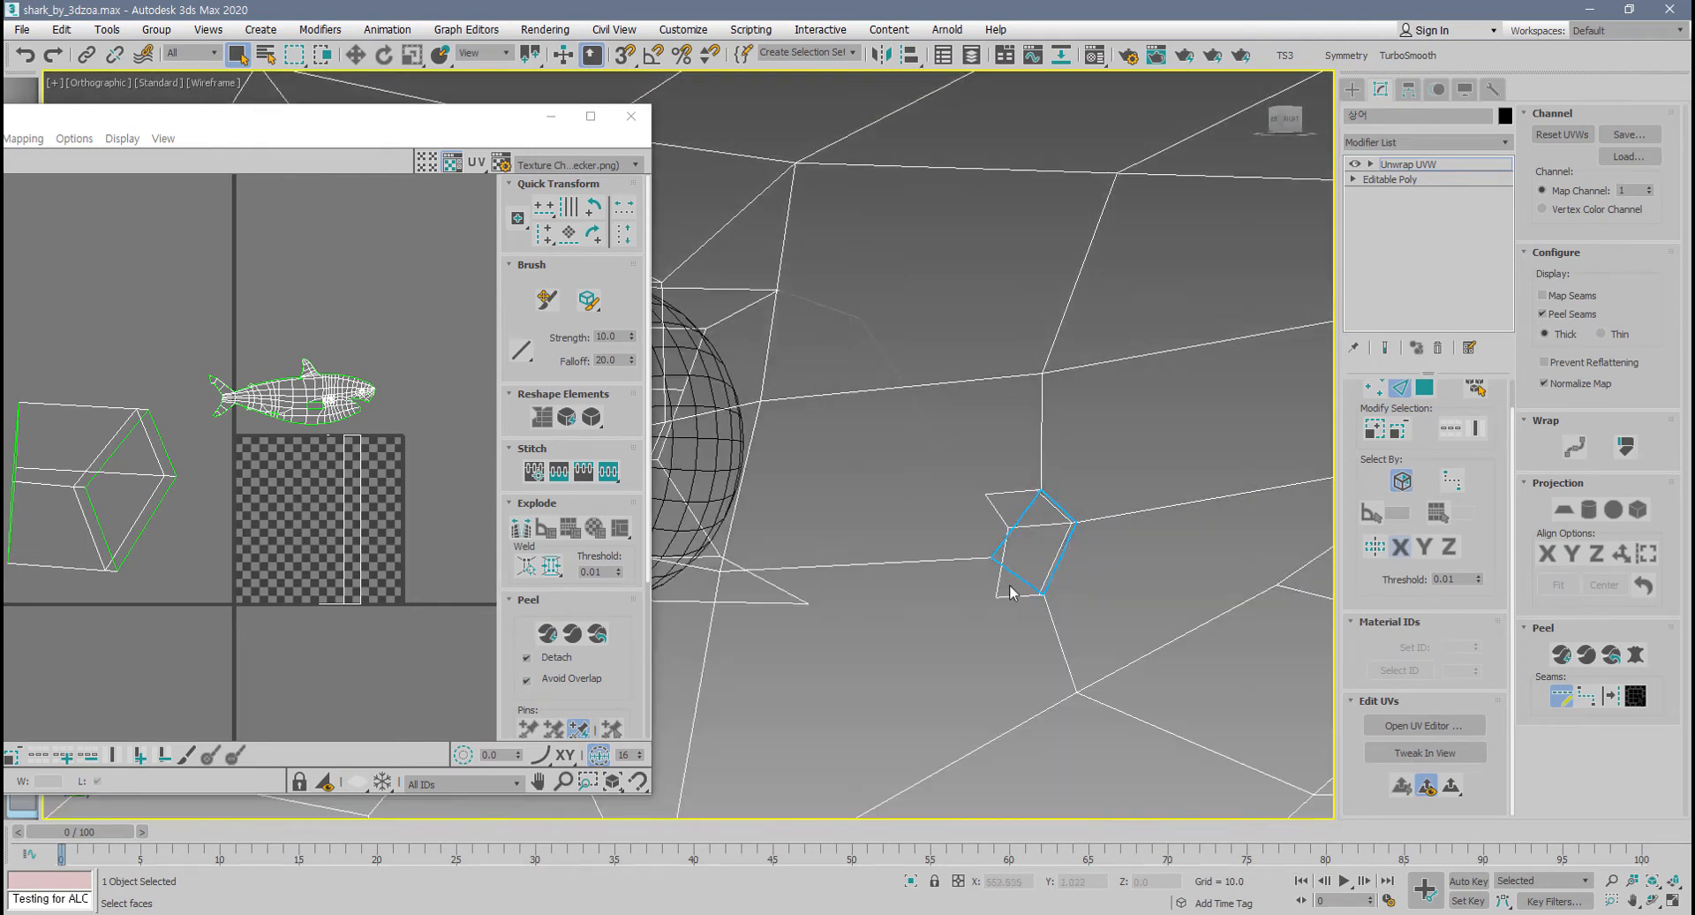
pyautogui.press('F3')
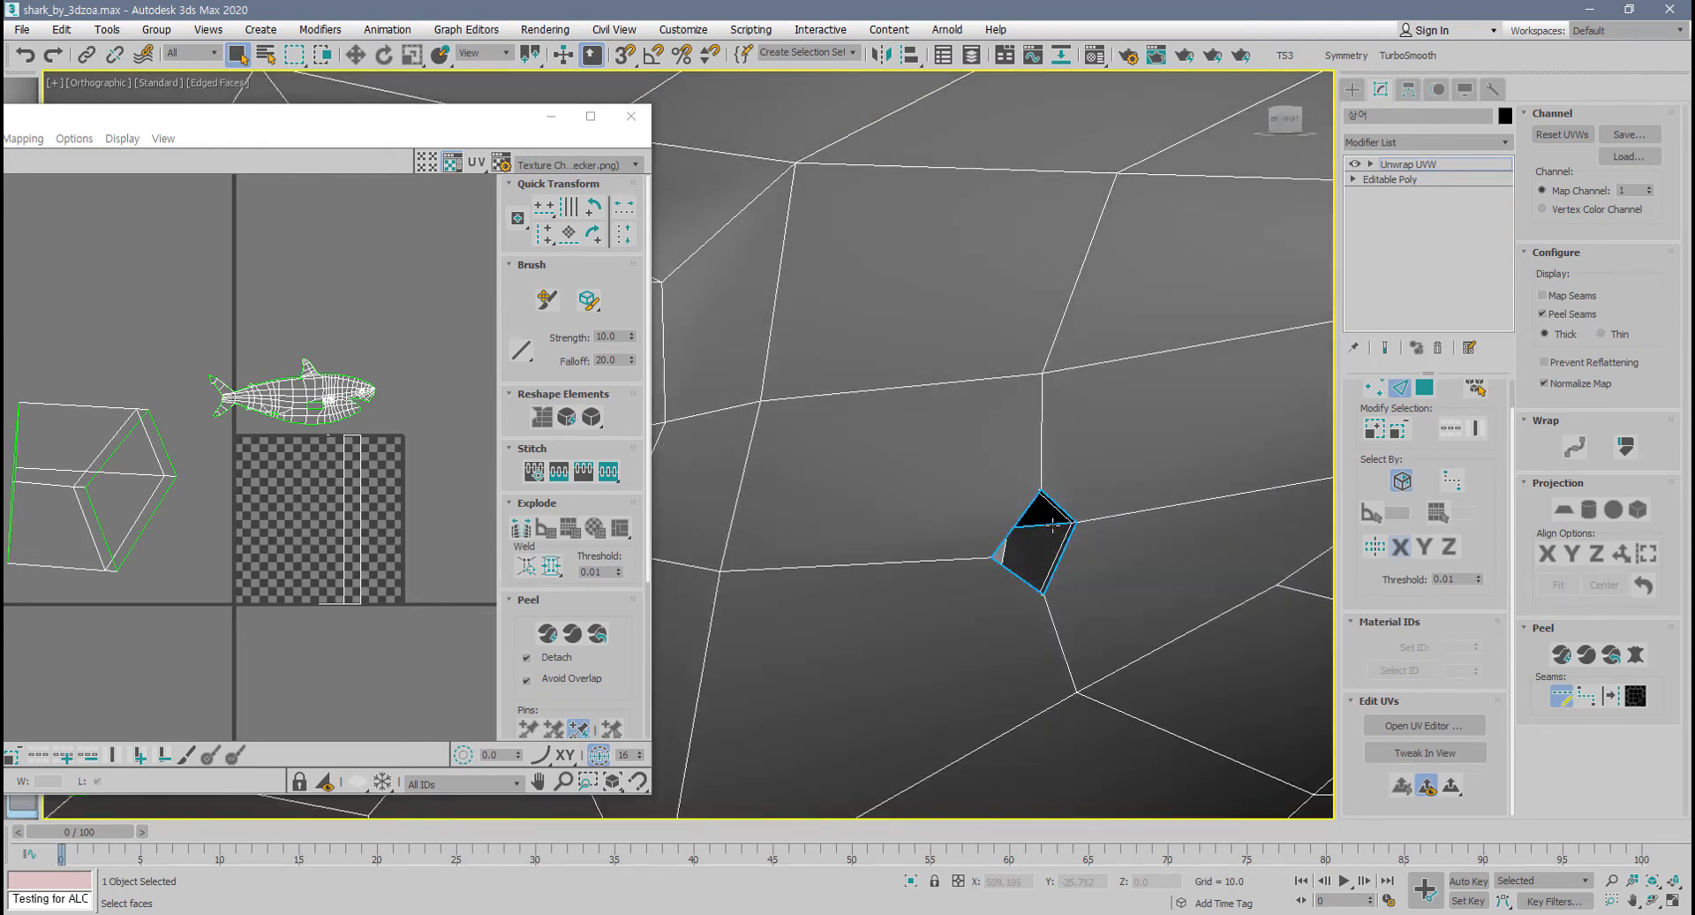
pyautogui.scroll(6, 1072, 521)
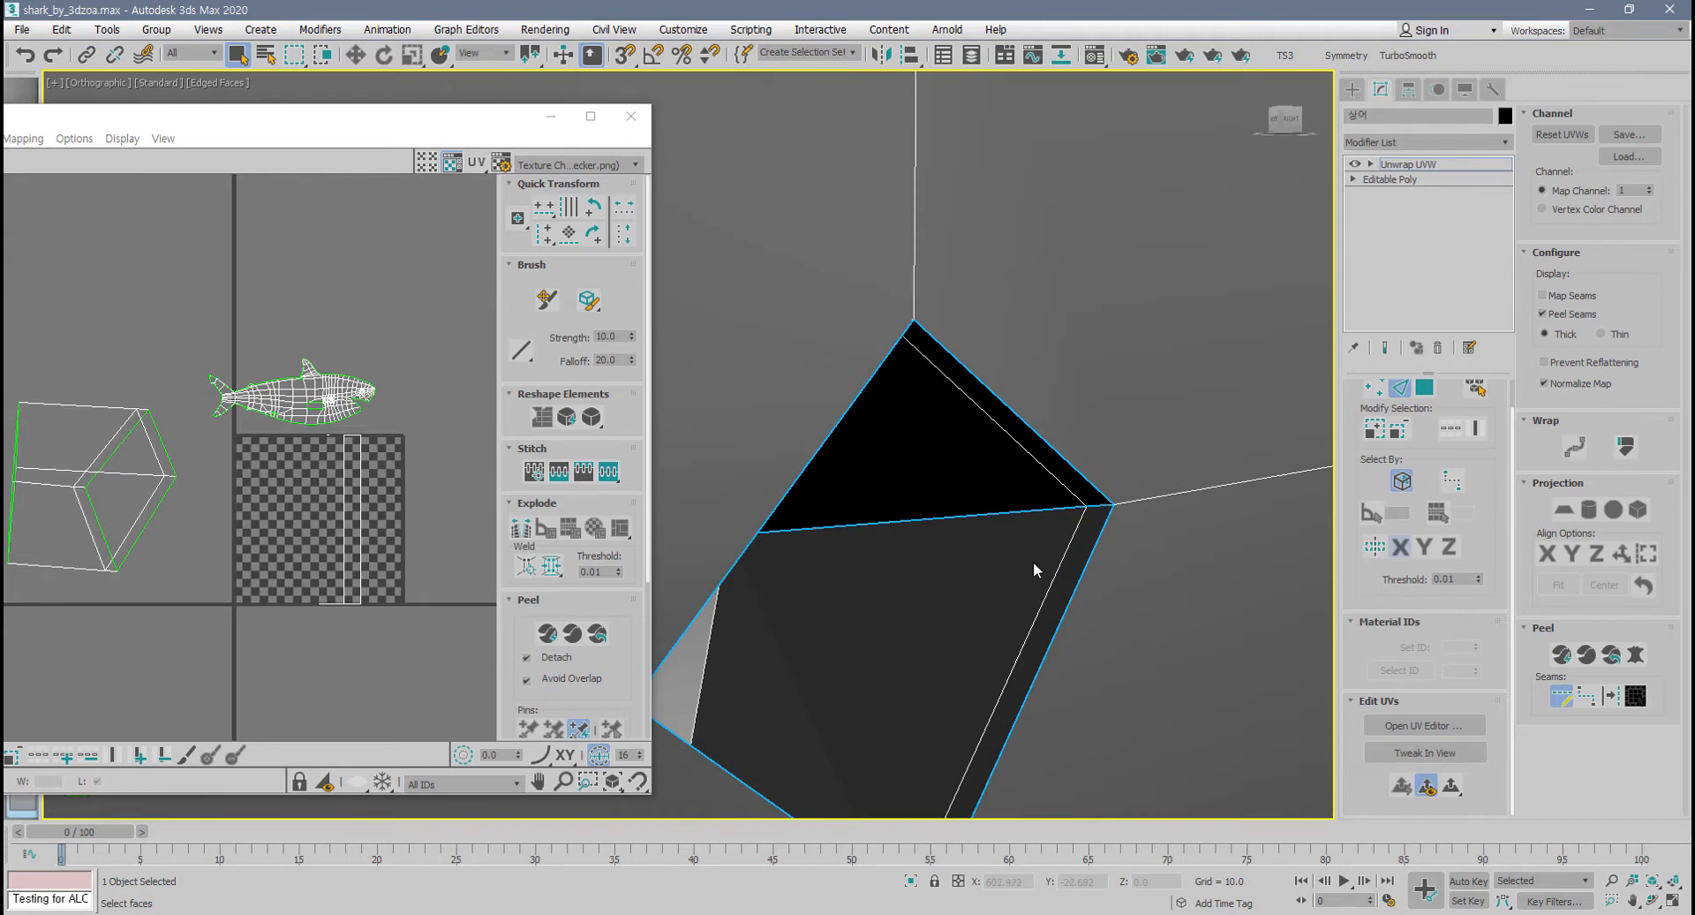
pyautogui.scroll(-5, 1035, 569)
pyautogui.moveTo(430, 125); pyautogui.dragTo(681, 148)
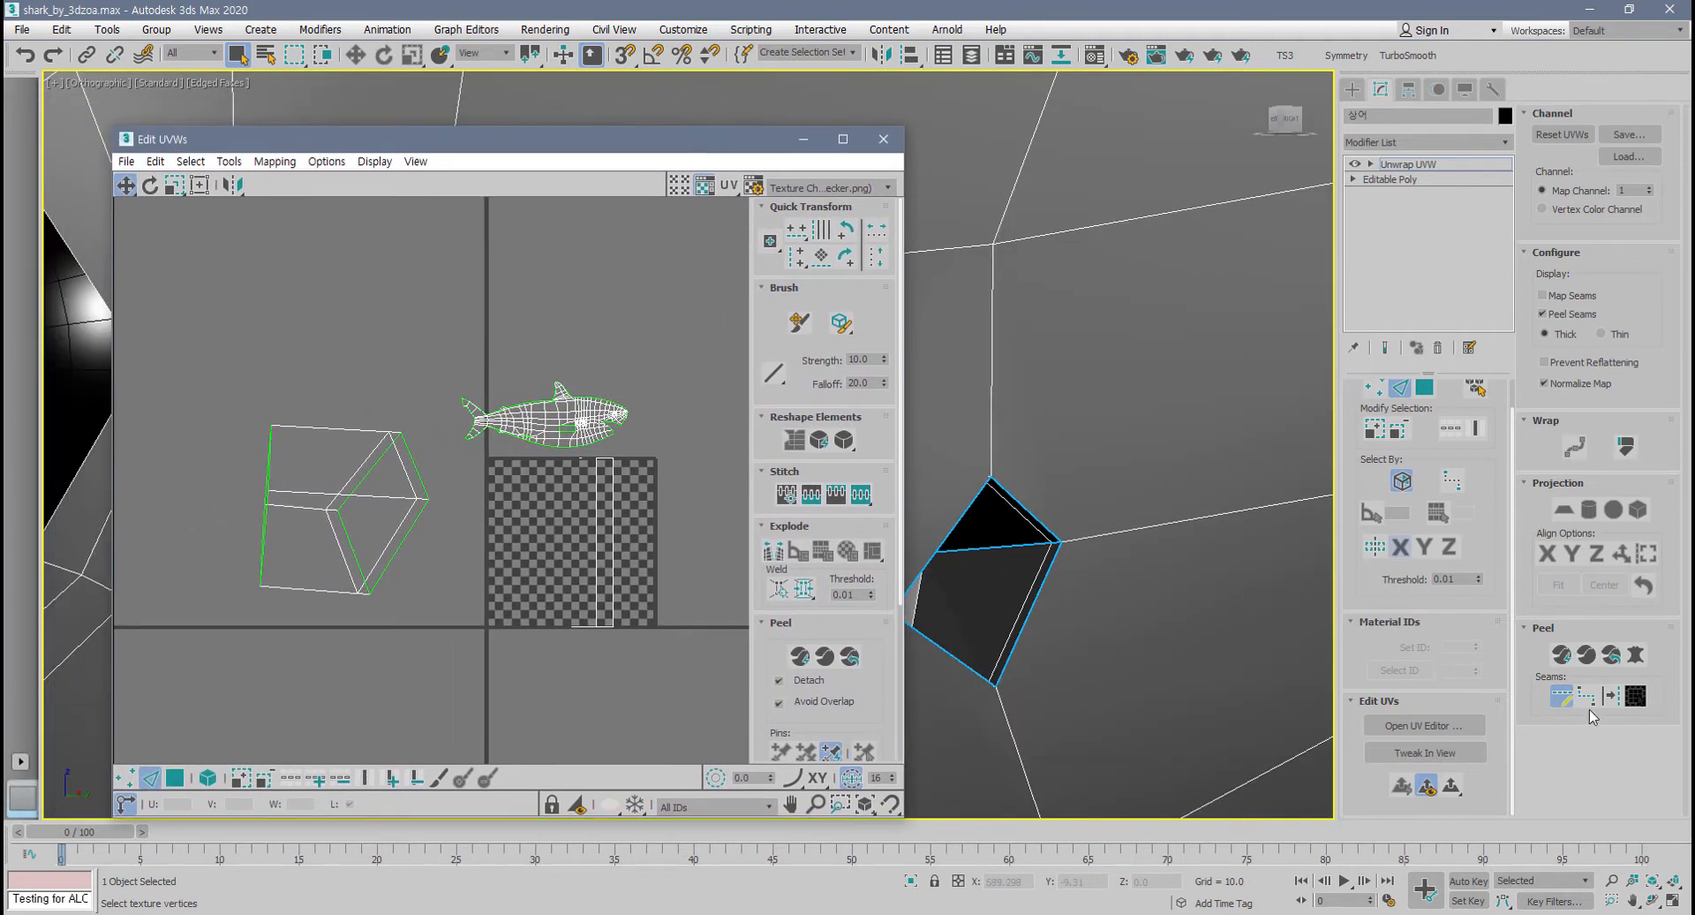
pyautogui.click(945, 579)
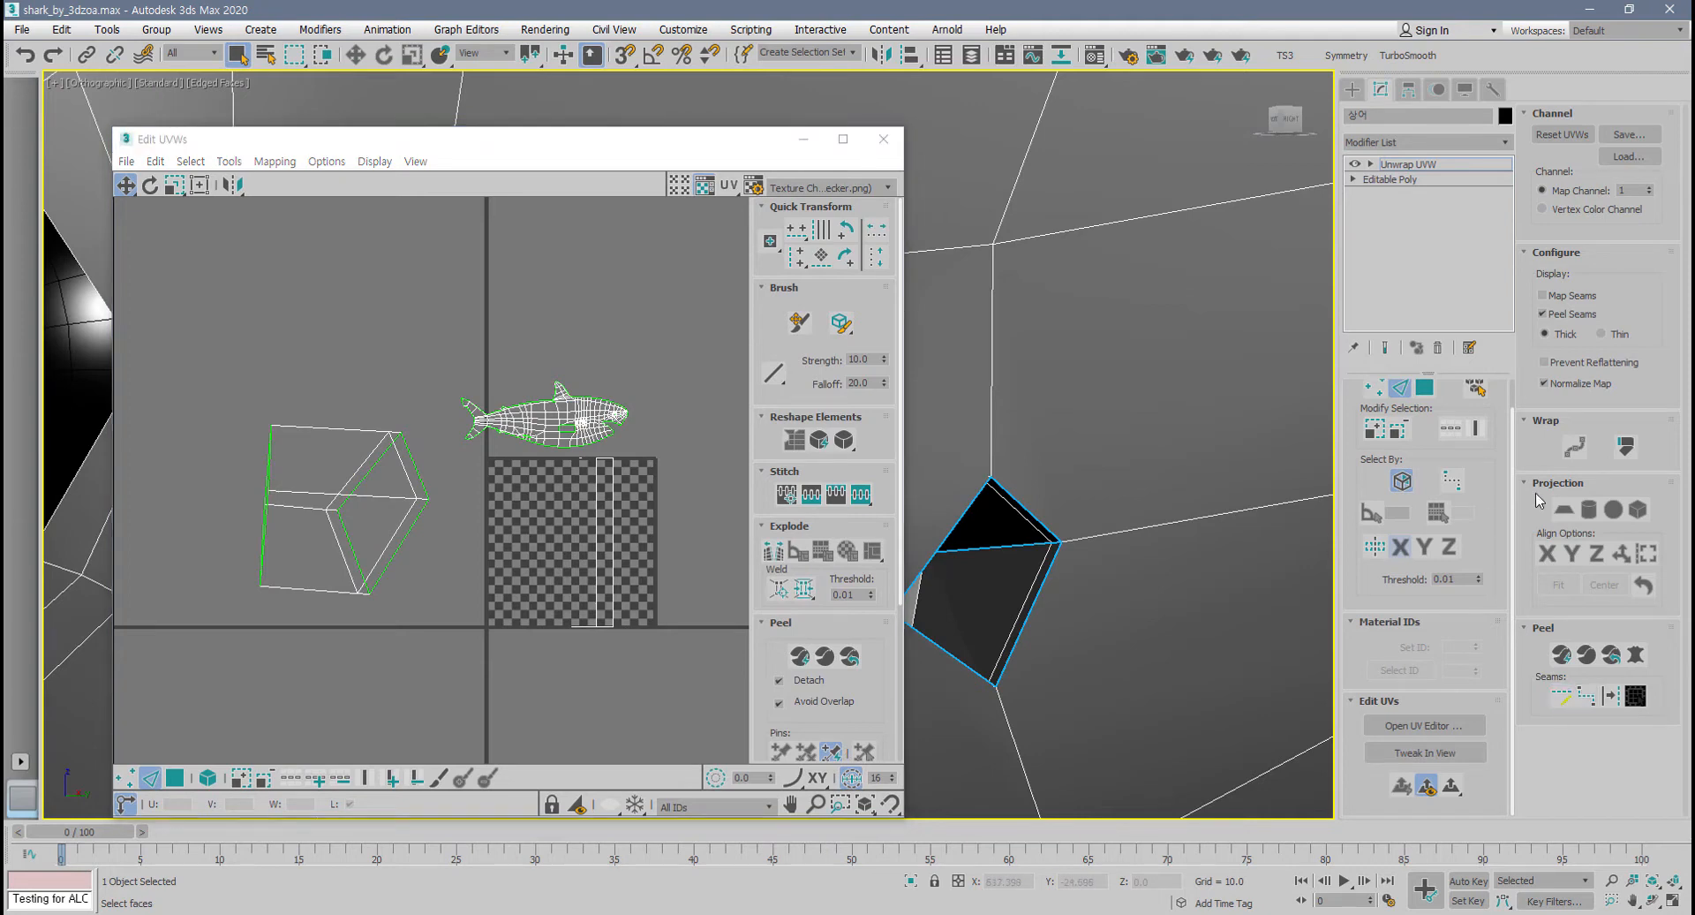
# - Select a polygon inside the nostril and expand the selection to its peel seams
pyautogui.click(1013, 564)
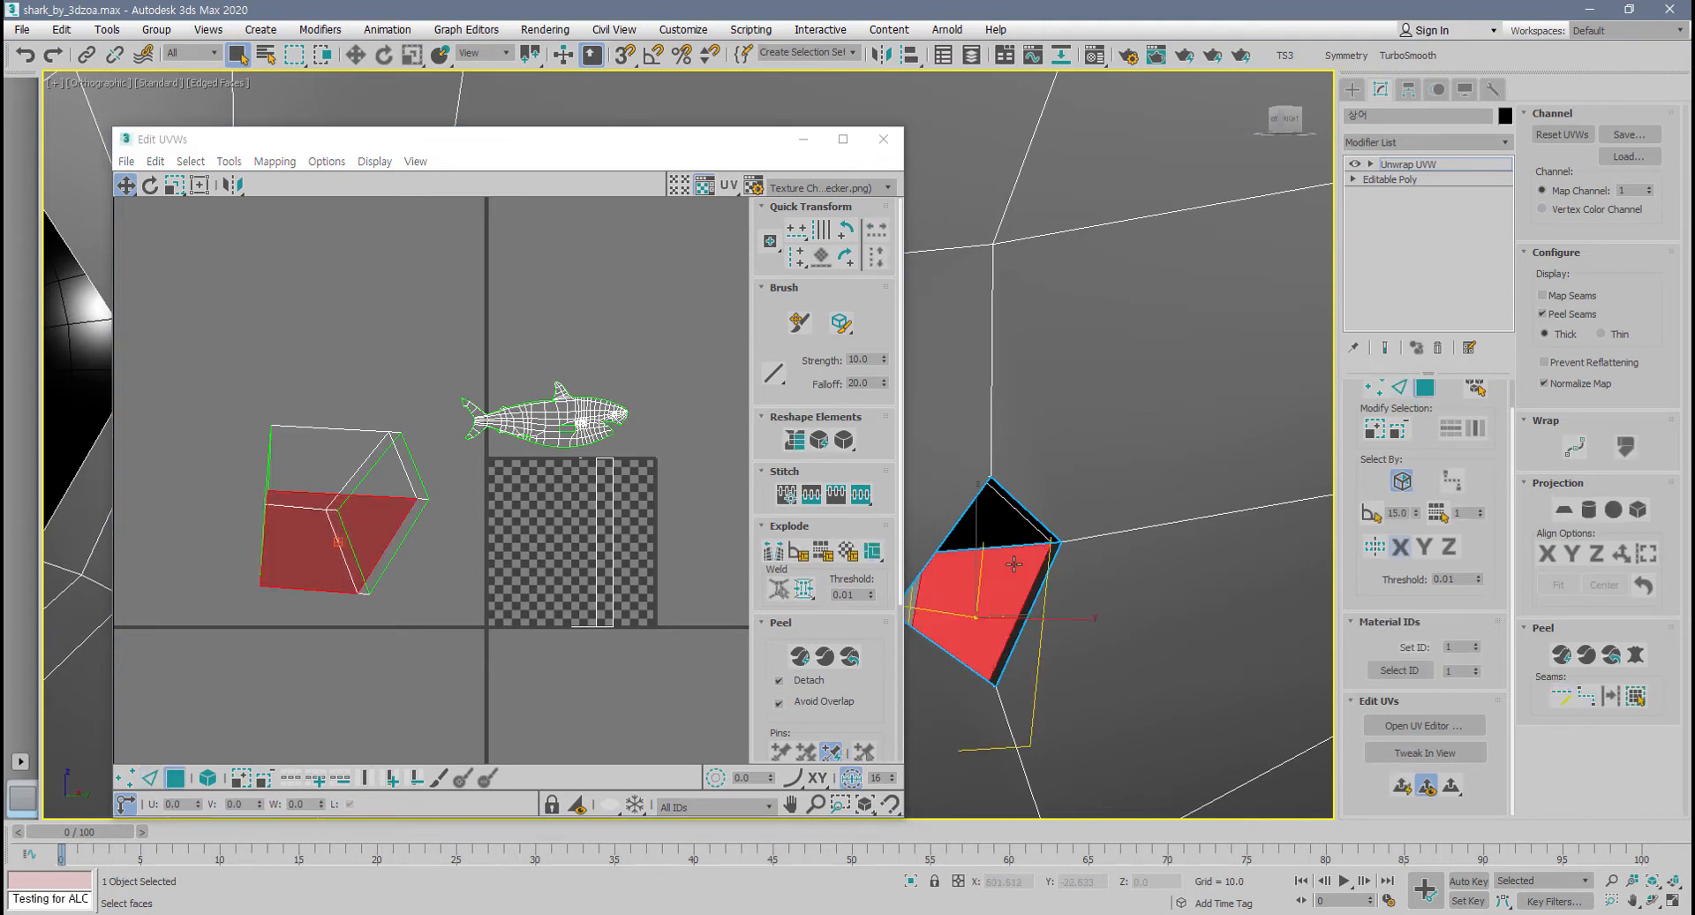
pyautogui.click(1635, 699)
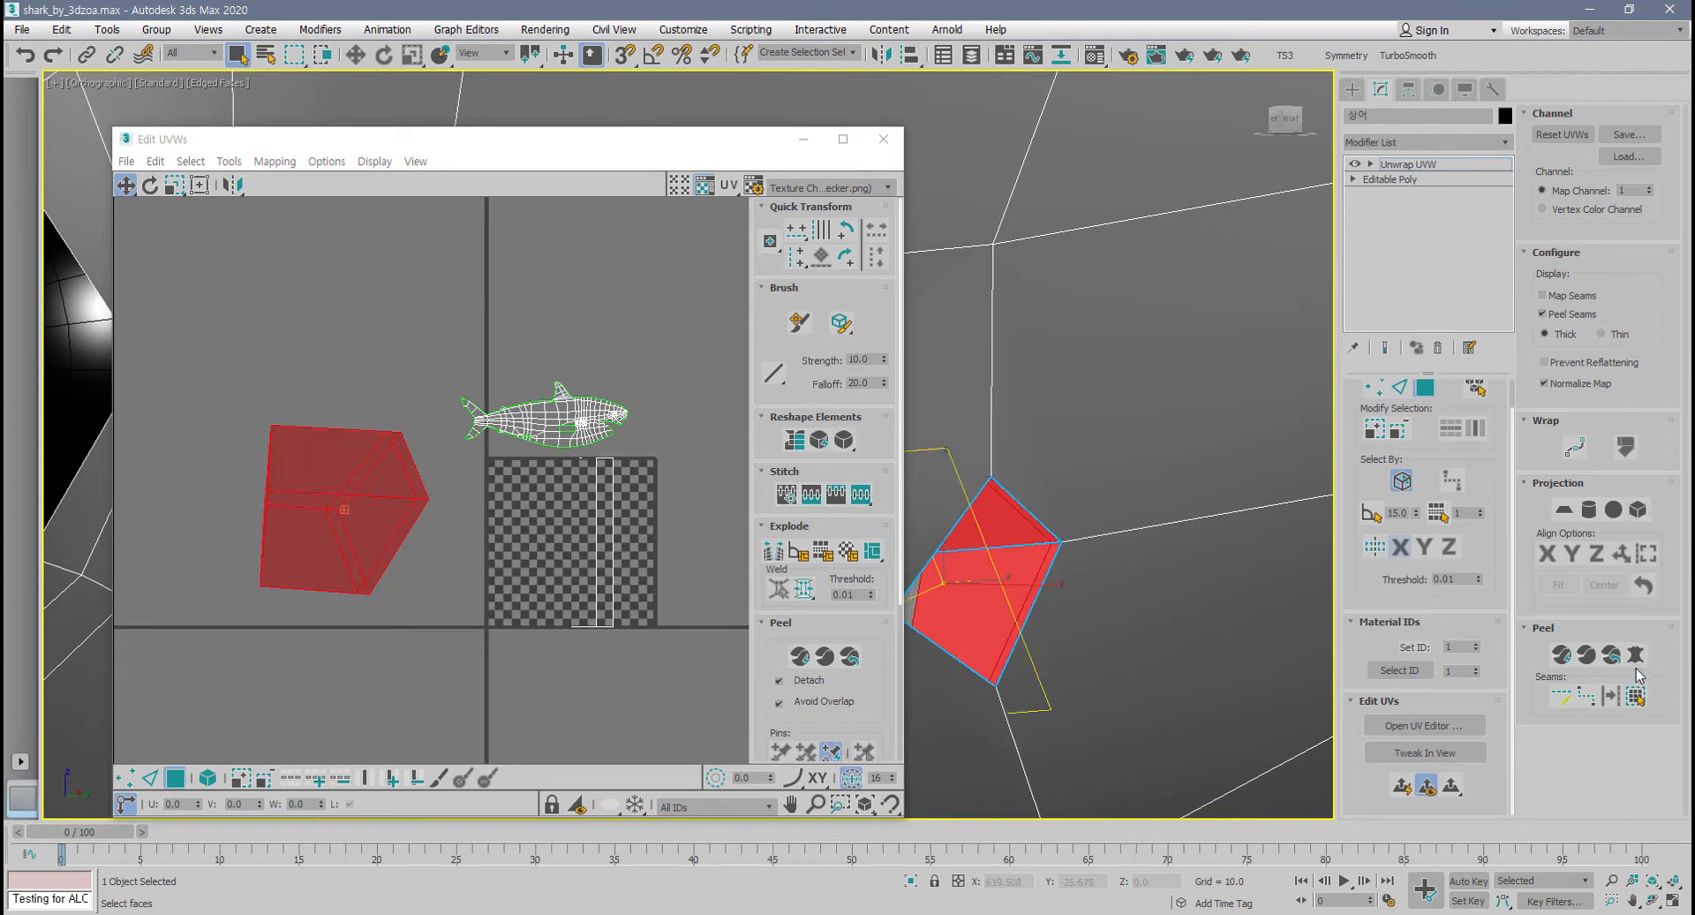
# - Try to flatten the nostril's inner polygons with a planar projection followed by a relax
pyautogui.click(1564, 510)
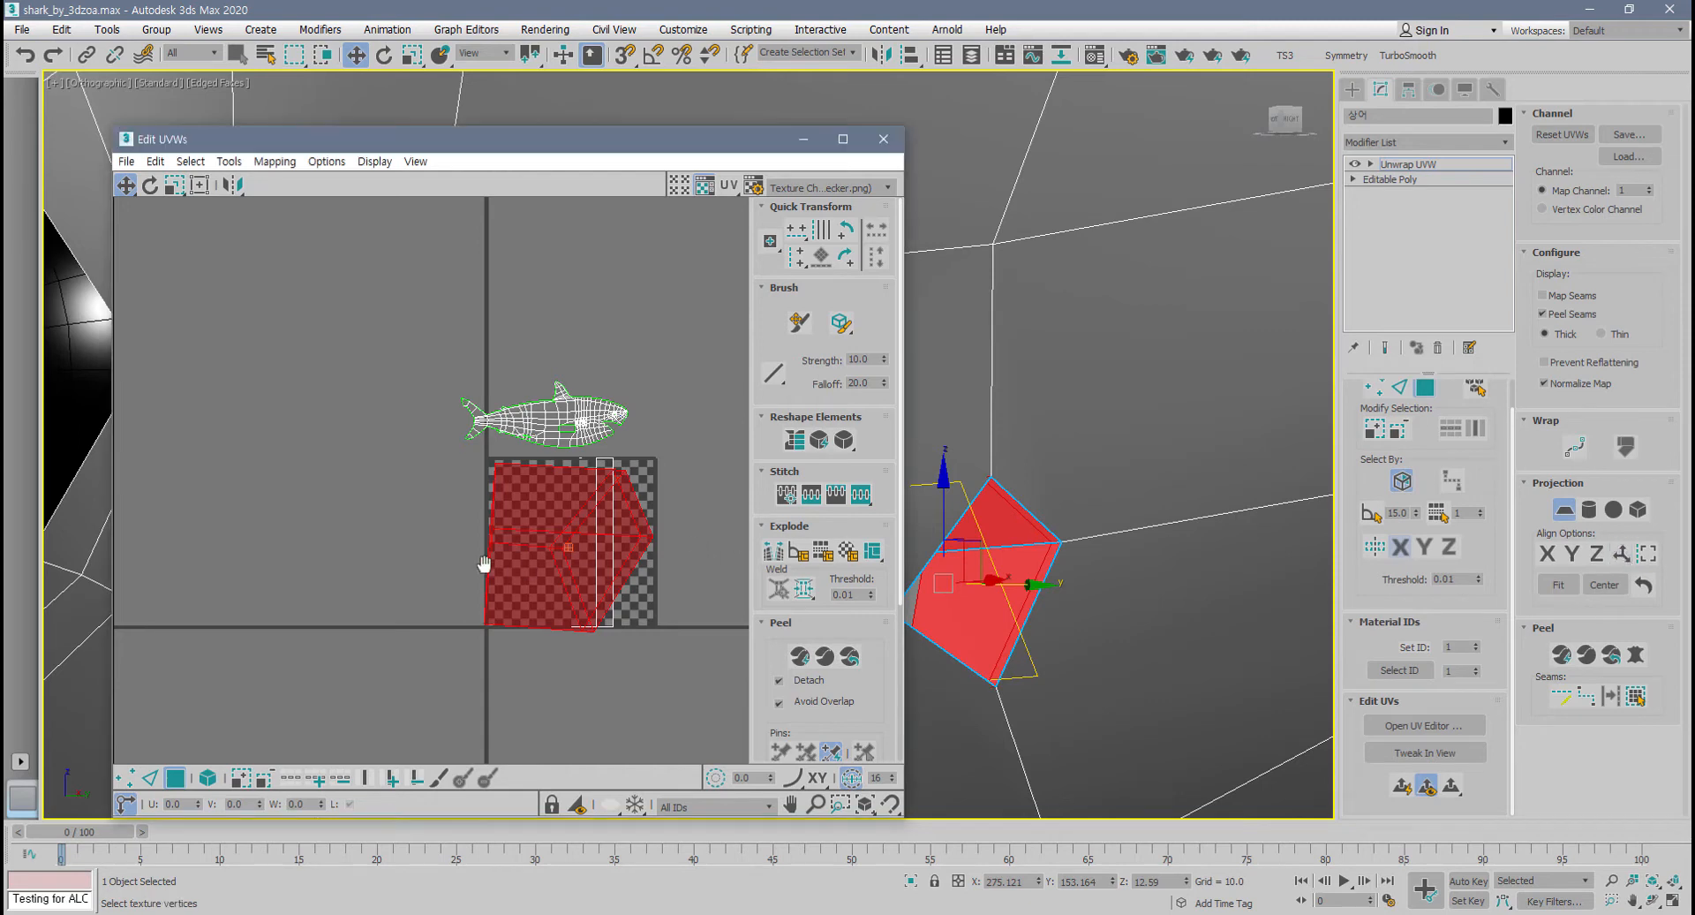
pyautogui.moveTo(485, 567); pyautogui.dragTo(440, 573, button='middle')
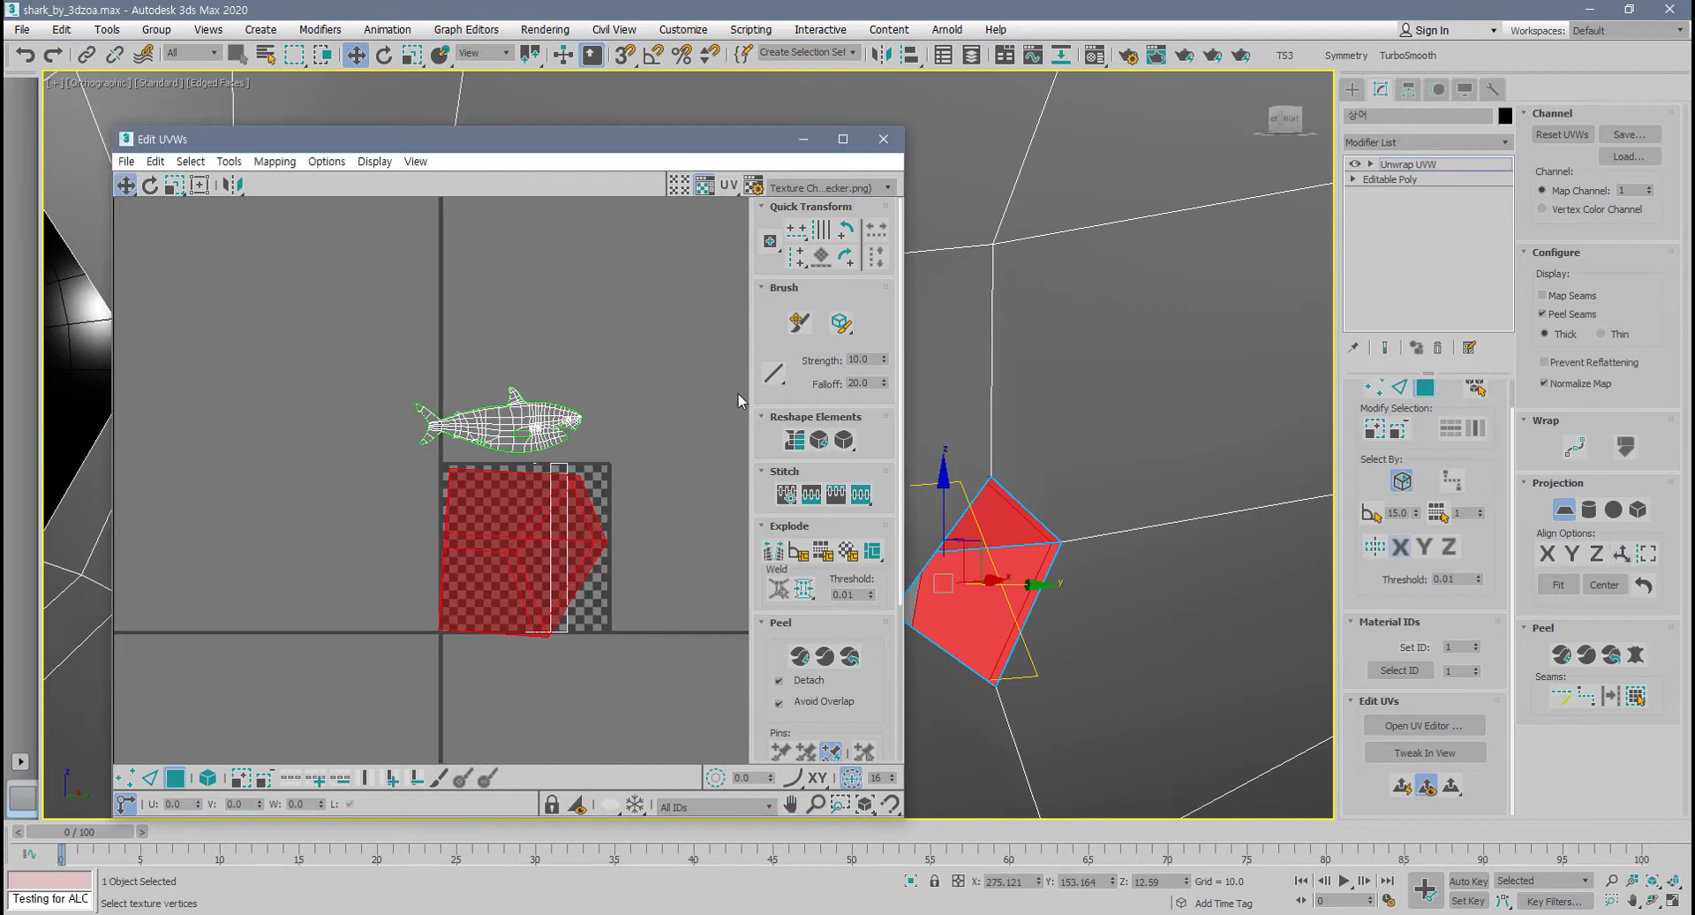
pyautogui.click(844, 440)
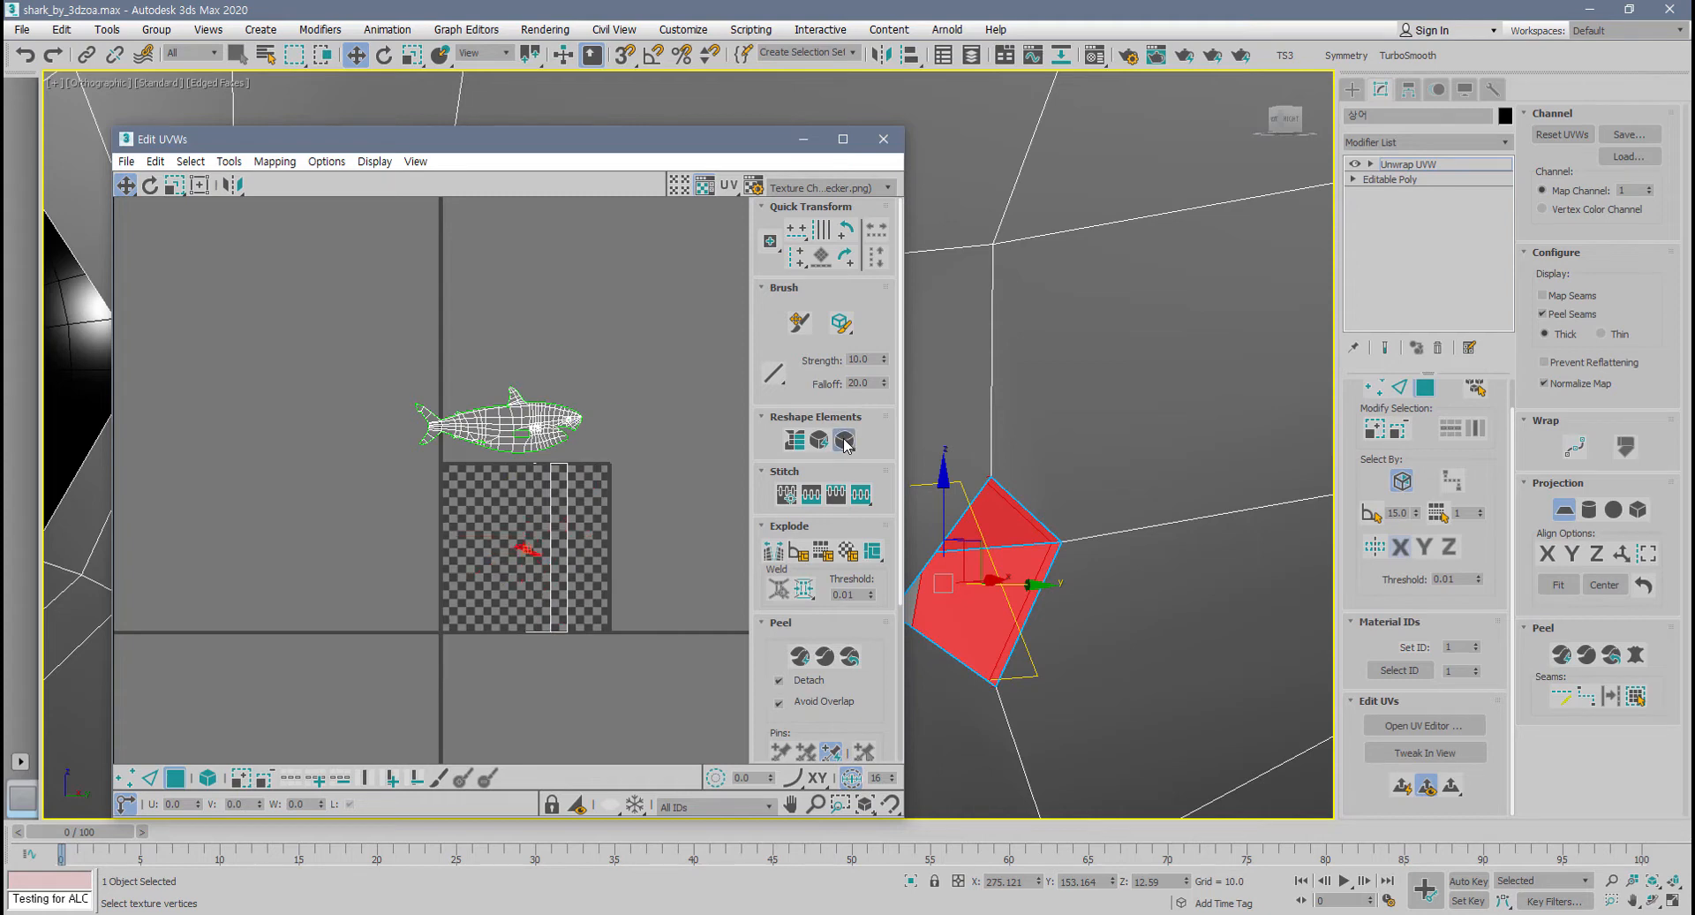
pyautogui.moveTo(999, 653); pyautogui.dragTo(1109, 631, button='middle')
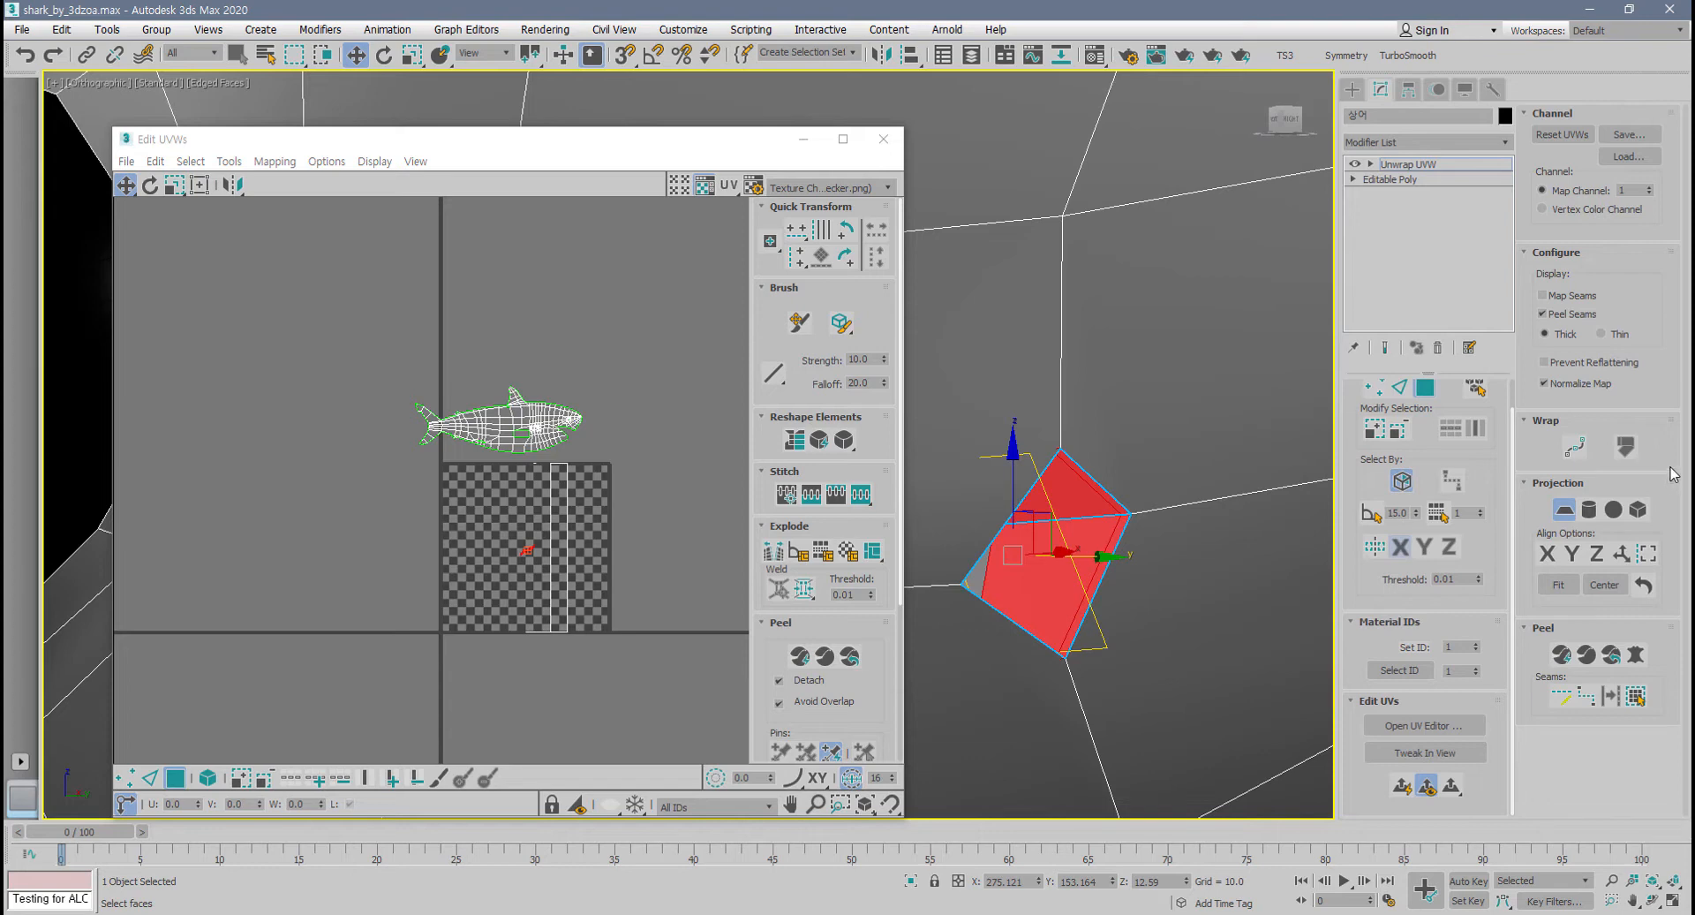
# - Pelt map the nostril's inner polygons, run the pelt simulation and relax, and commit the result
pyautogui.click(1636, 654)
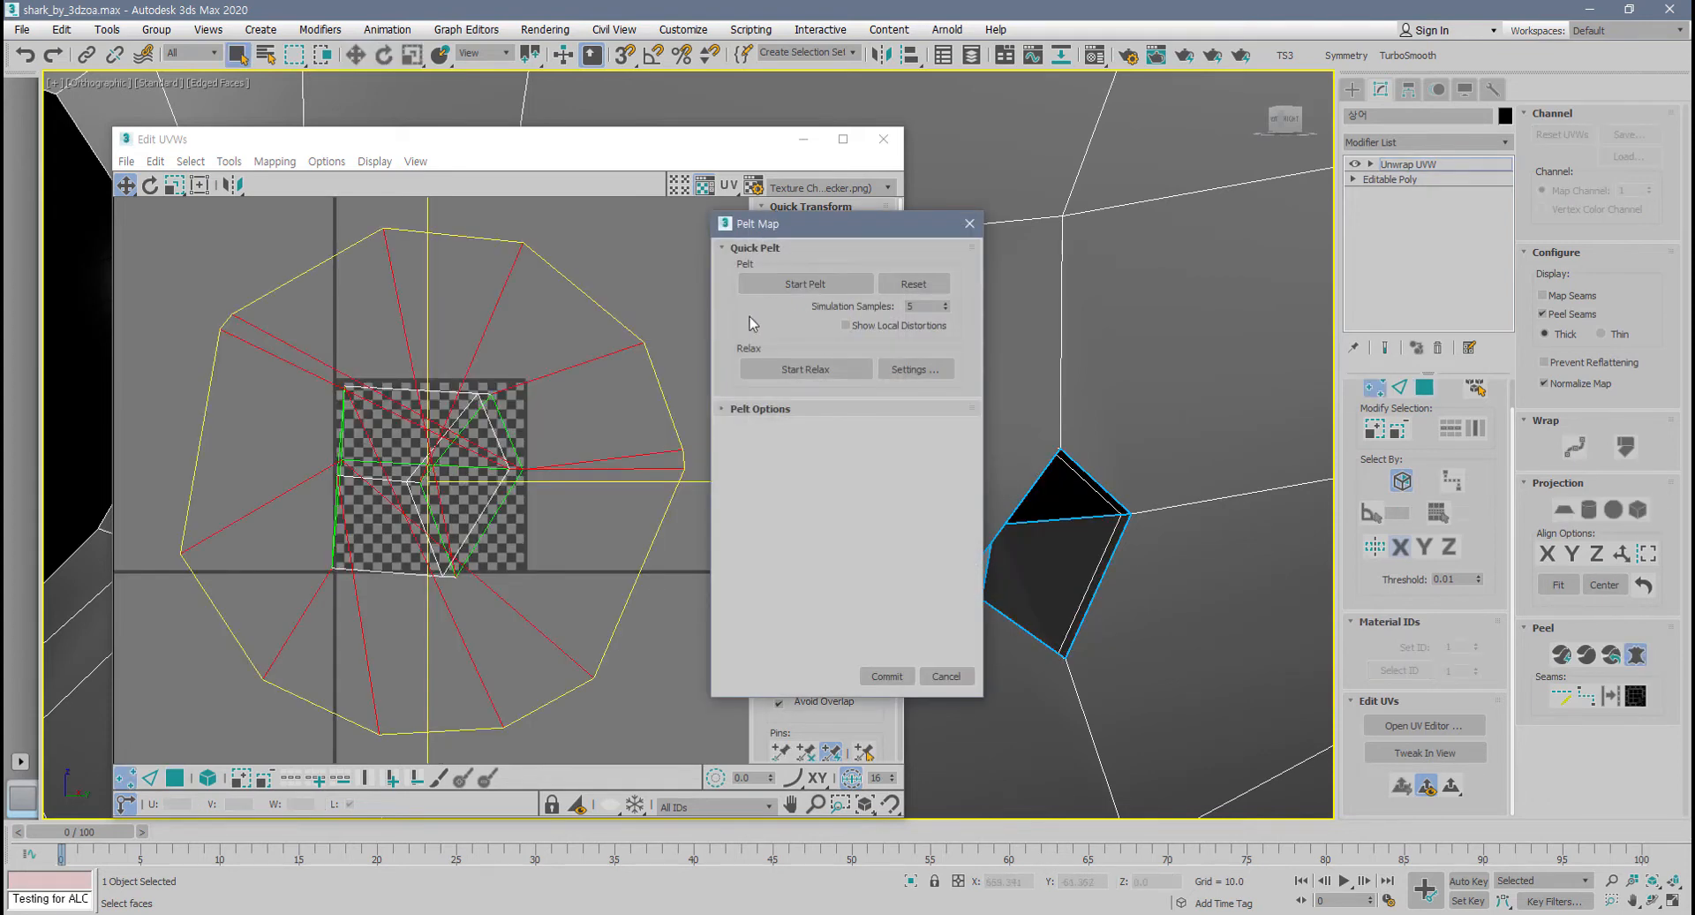
pyautogui.click(821, 284)
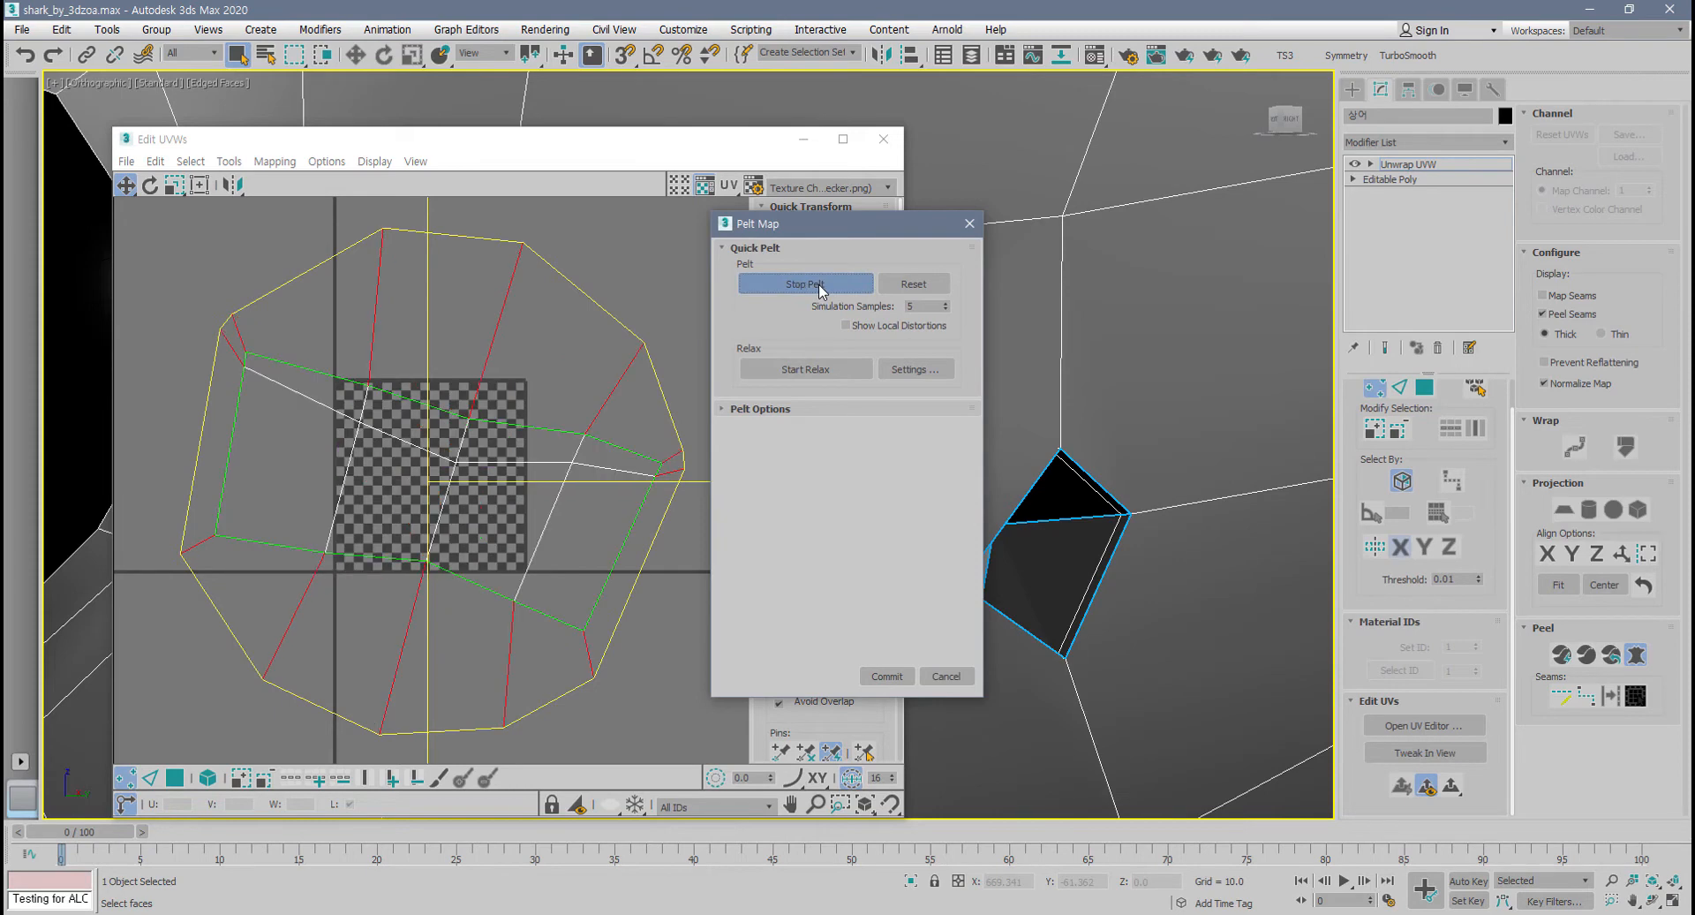
pyautogui.click(830, 372)
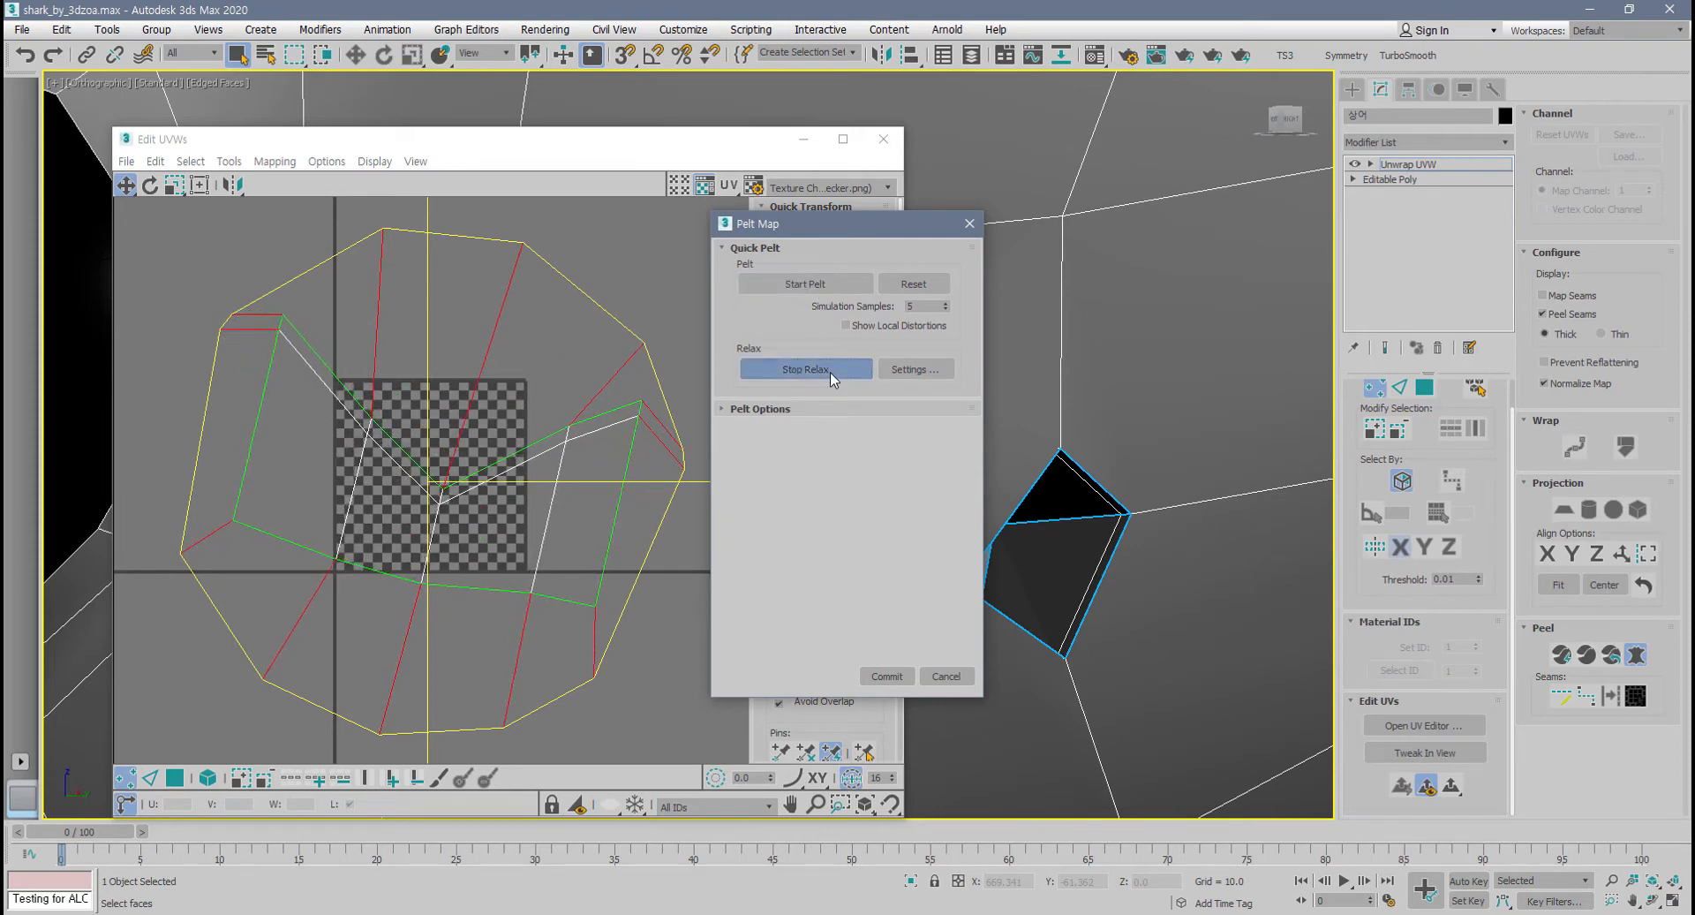
pyautogui.click(886, 675)
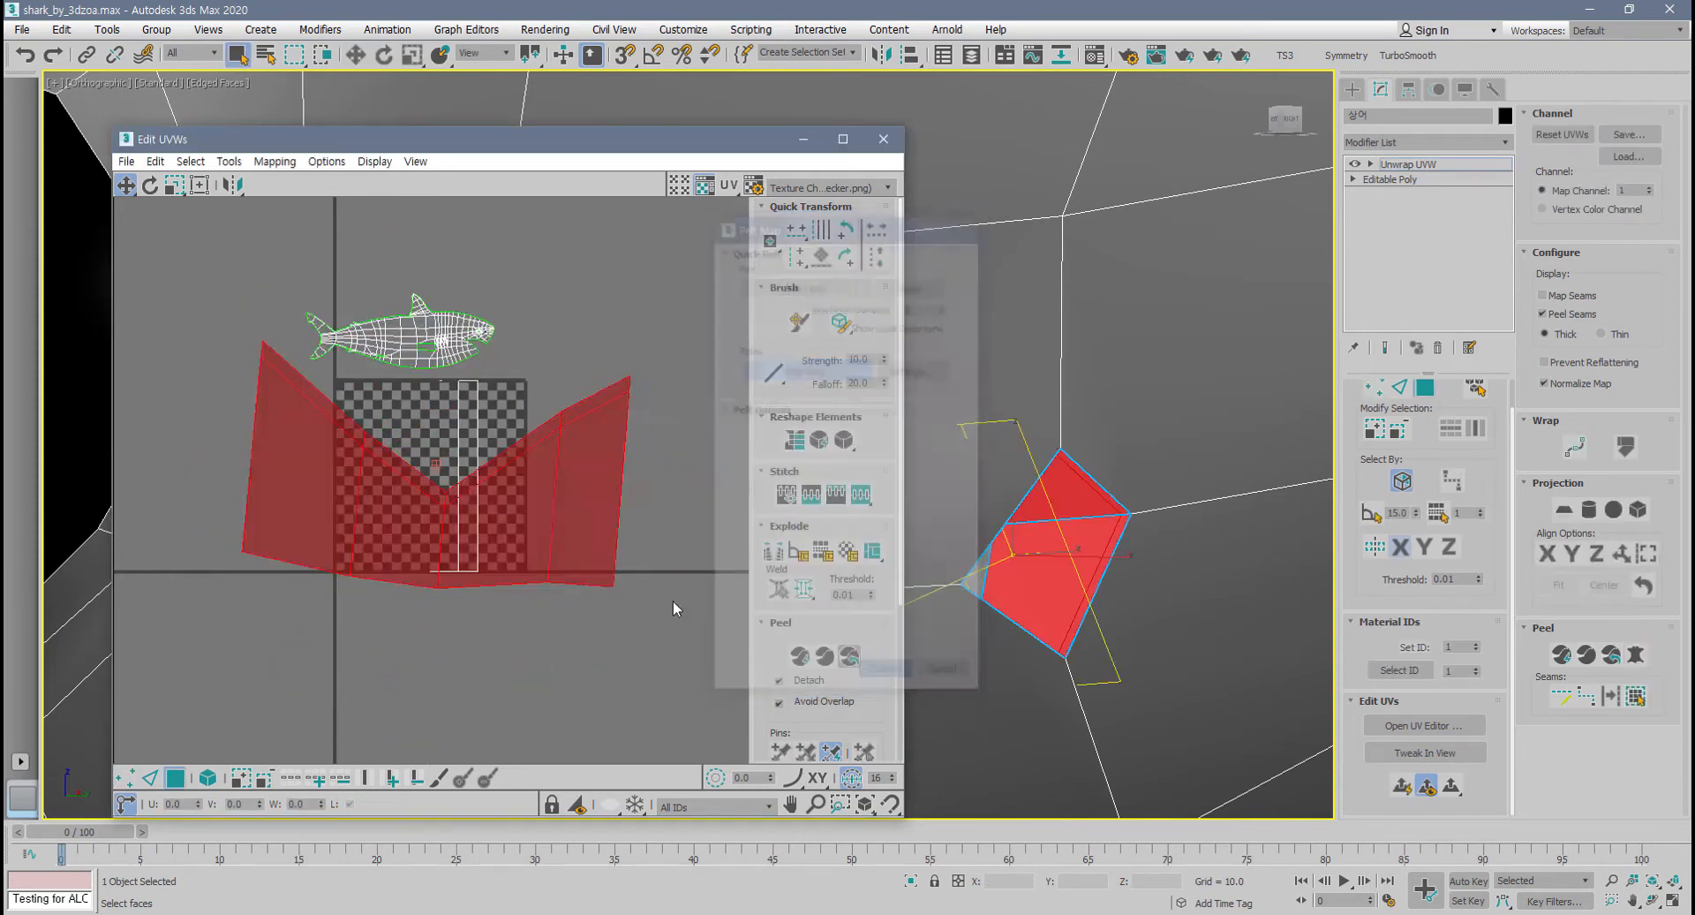
# - Move the unfolded nostril shell above the shark body shell, outside the checker tile, and deselect it
pyautogui.moveTo(580, 552); pyautogui.dragTo(579, 446)
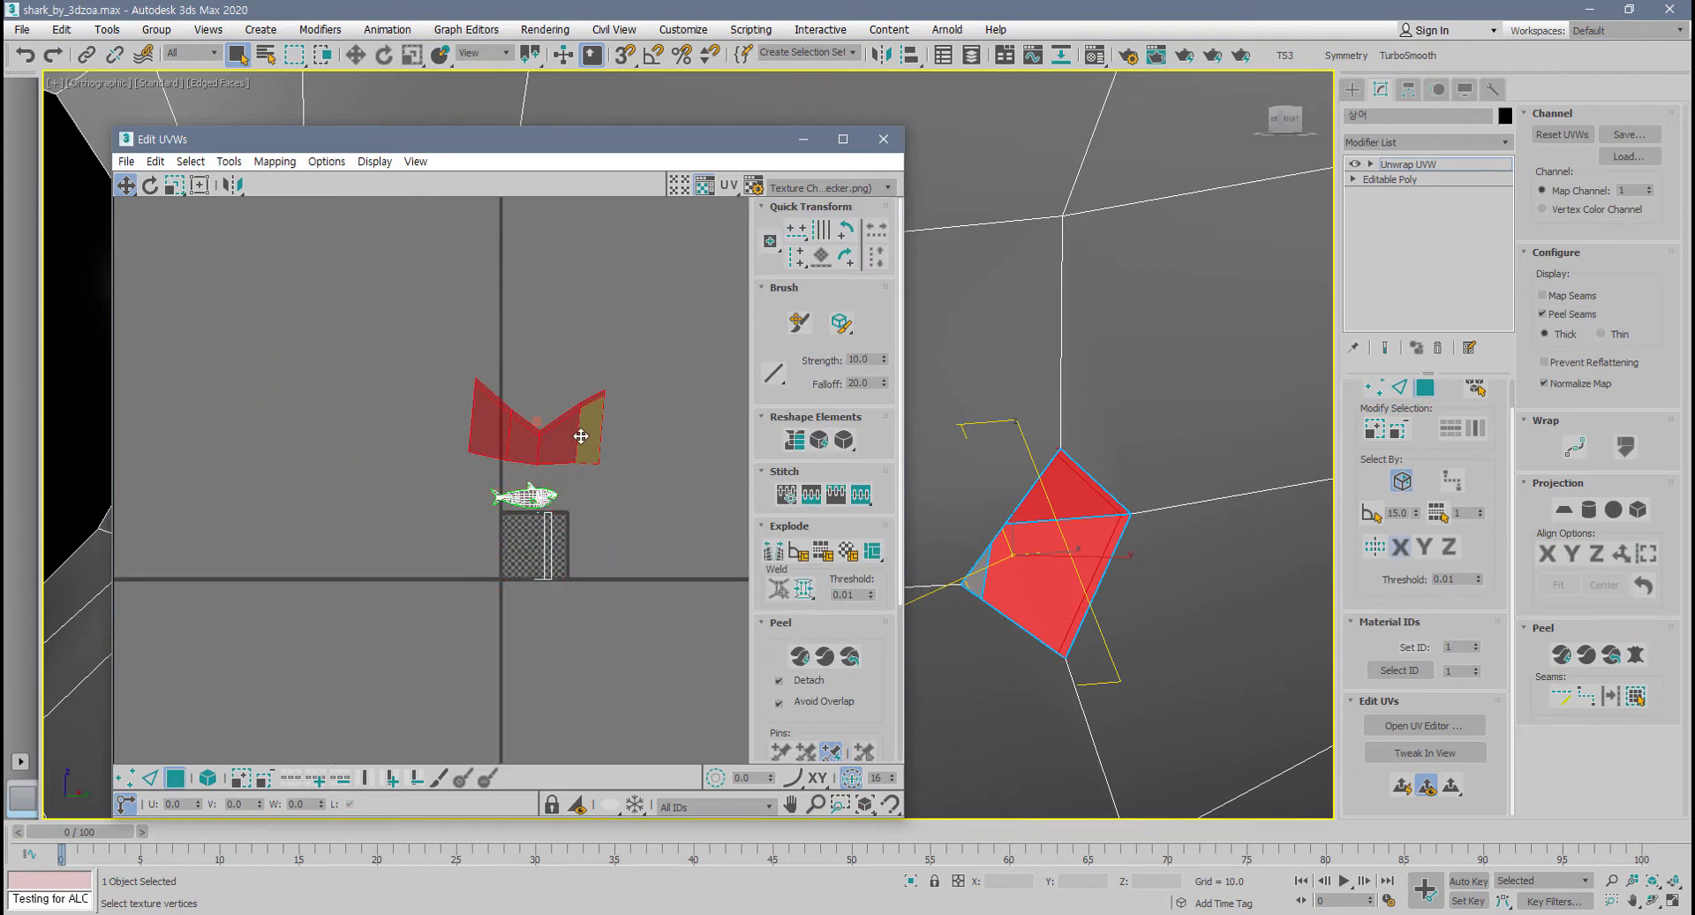
pyautogui.scroll(2, 576, 452)
pyautogui.click(600, 517)
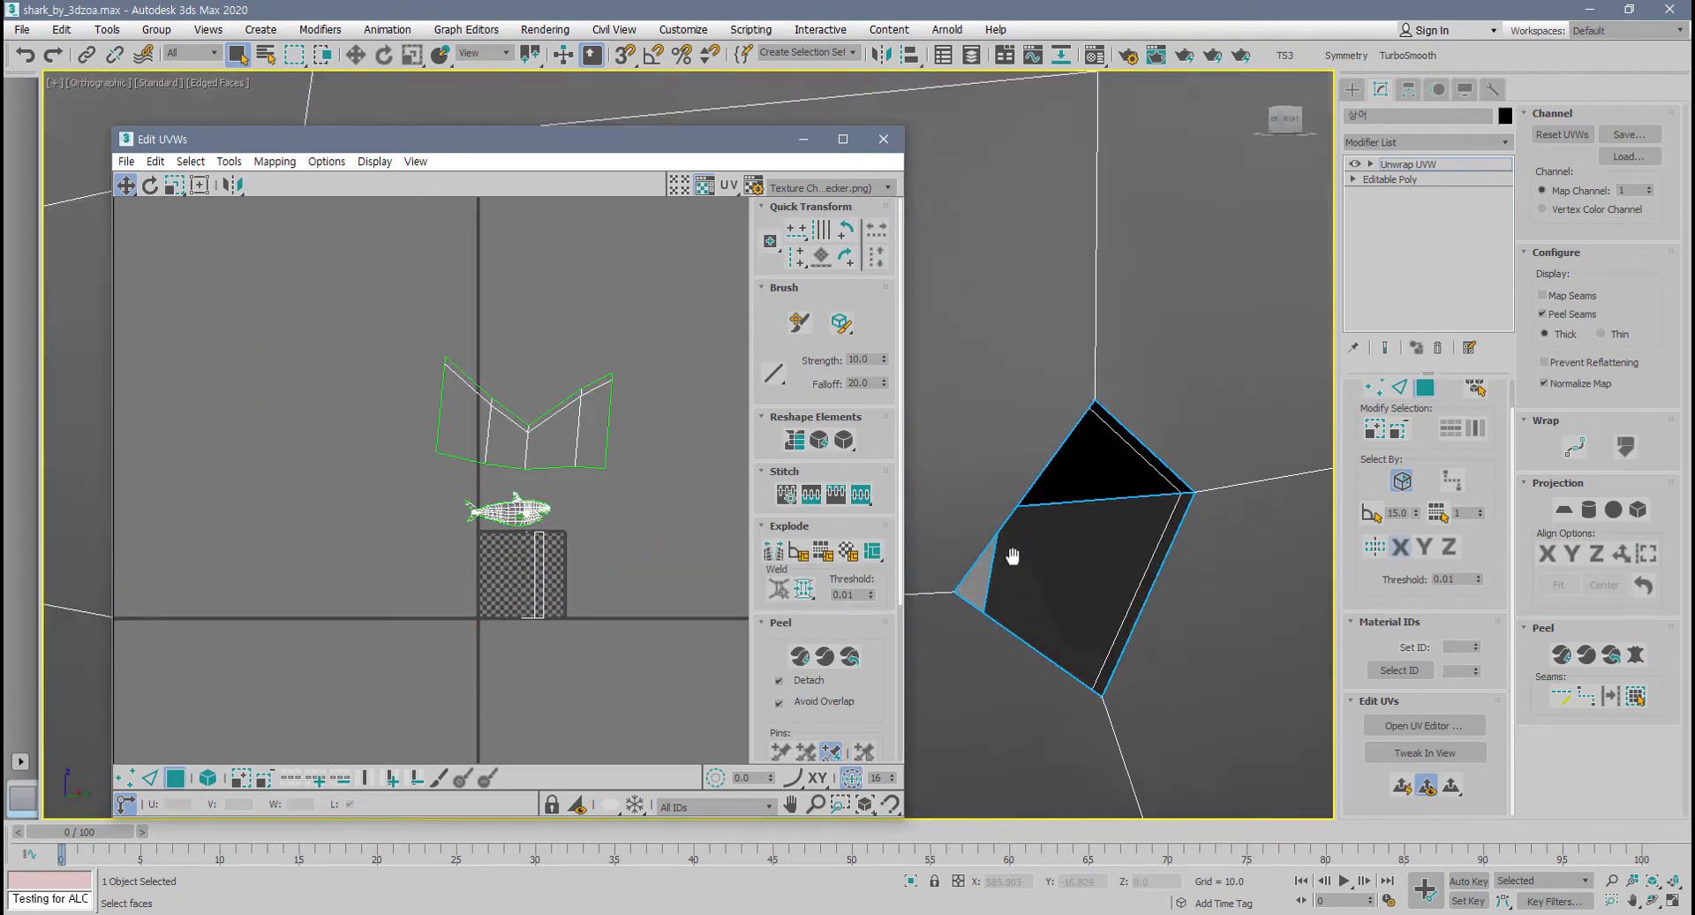
# - Select a polygon inside the shark's mouth and expand the selection to the surrounding peel seams
pyautogui.scroll(-5, 1217, 526)
pyautogui.scroll(-3, 1217, 526)
pyautogui.moveTo(1050, 537); pyautogui.dragTo(1157, 274, button='middle')
pyautogui.scroll(2, 1090, 529)
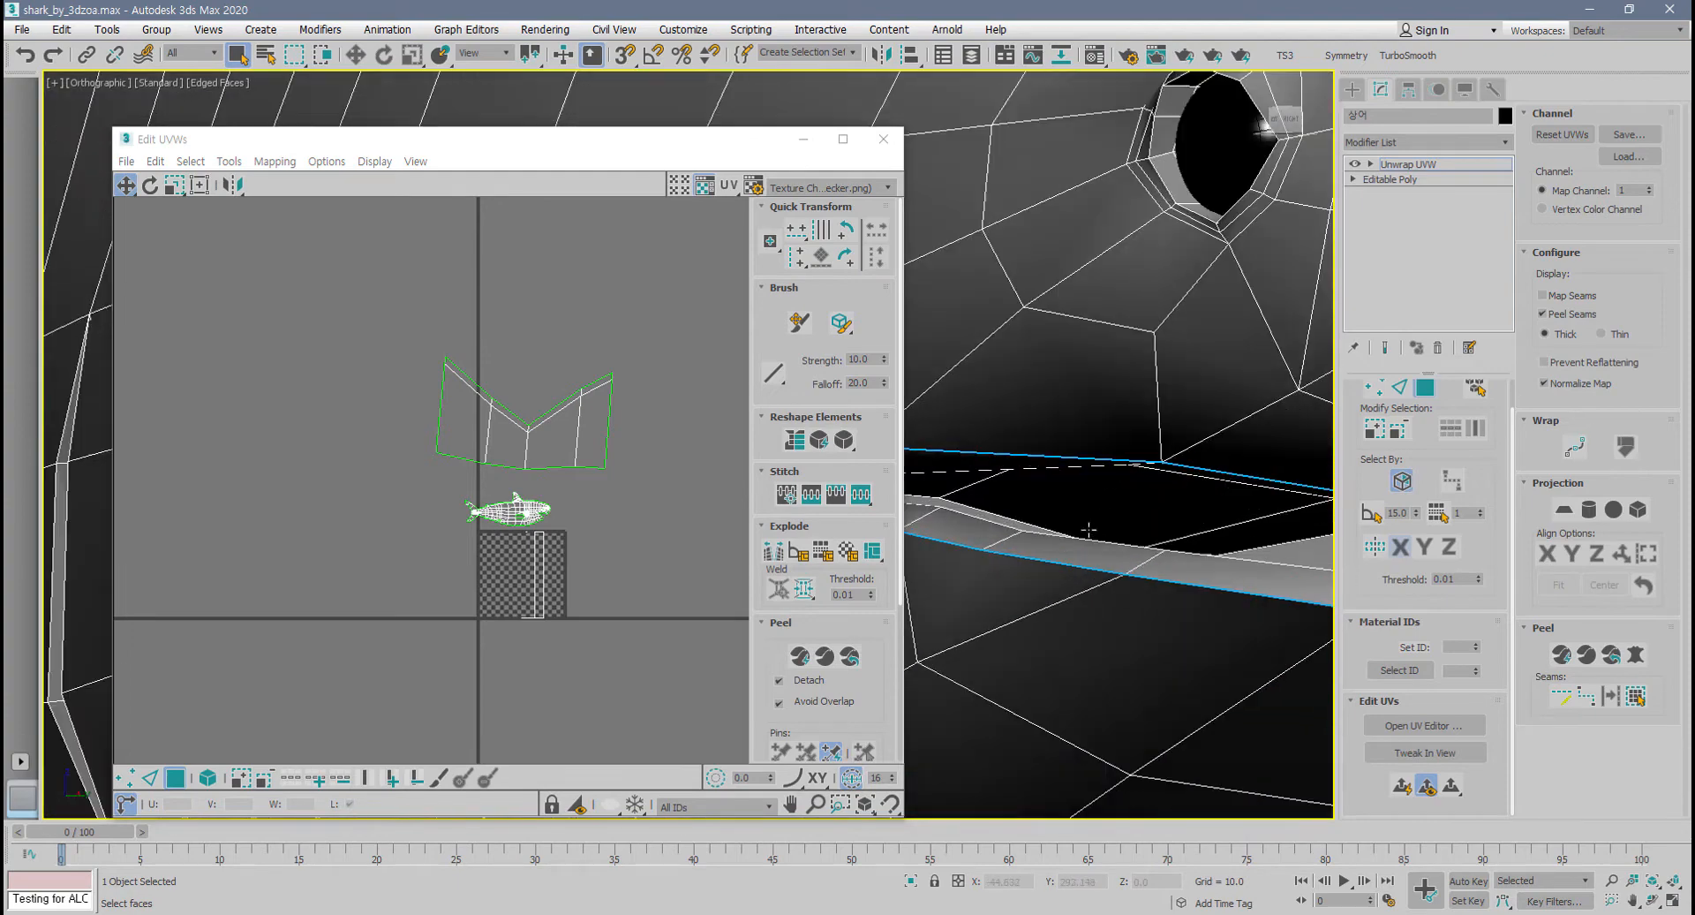
pyautogui.click(1093, 527)
pyautogui.scroll(-3, 1103, 523)
pyautogui.keyDown('alt'); pyautogui.moveTo(1105, 522); pyautogui.dragTo(1052, 536, button='middle'); pyautogui.keyUp('alt')
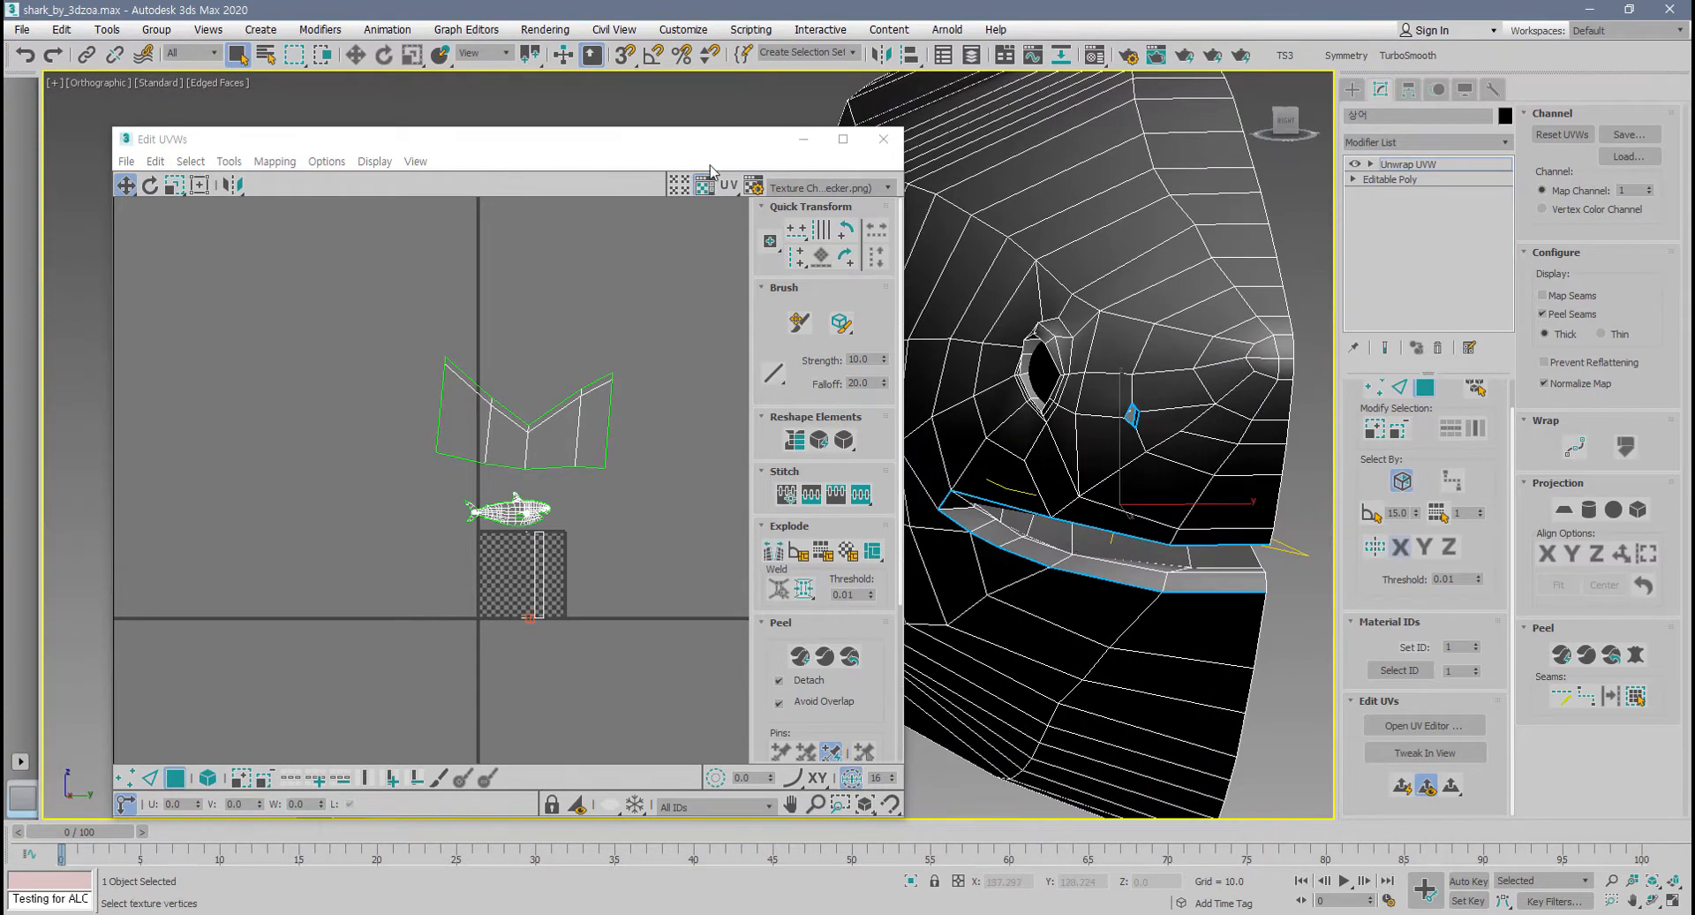
pyautogui.moveTo(696, 144); pyautogui.dragTo(448, 244)
pyautogui.moveTo(993, 408)
pyautogui.keyDown('alt'); pyautogui.mouseDown(button='middle')
pyautogui.moveTo(947, 372)
pyautogui.moveTo(976, 381)
pyautogui.mouseUp(button='middle'); pyautogui.keyUp('alt')
pyautogui.scroll(2, 1051, 448)
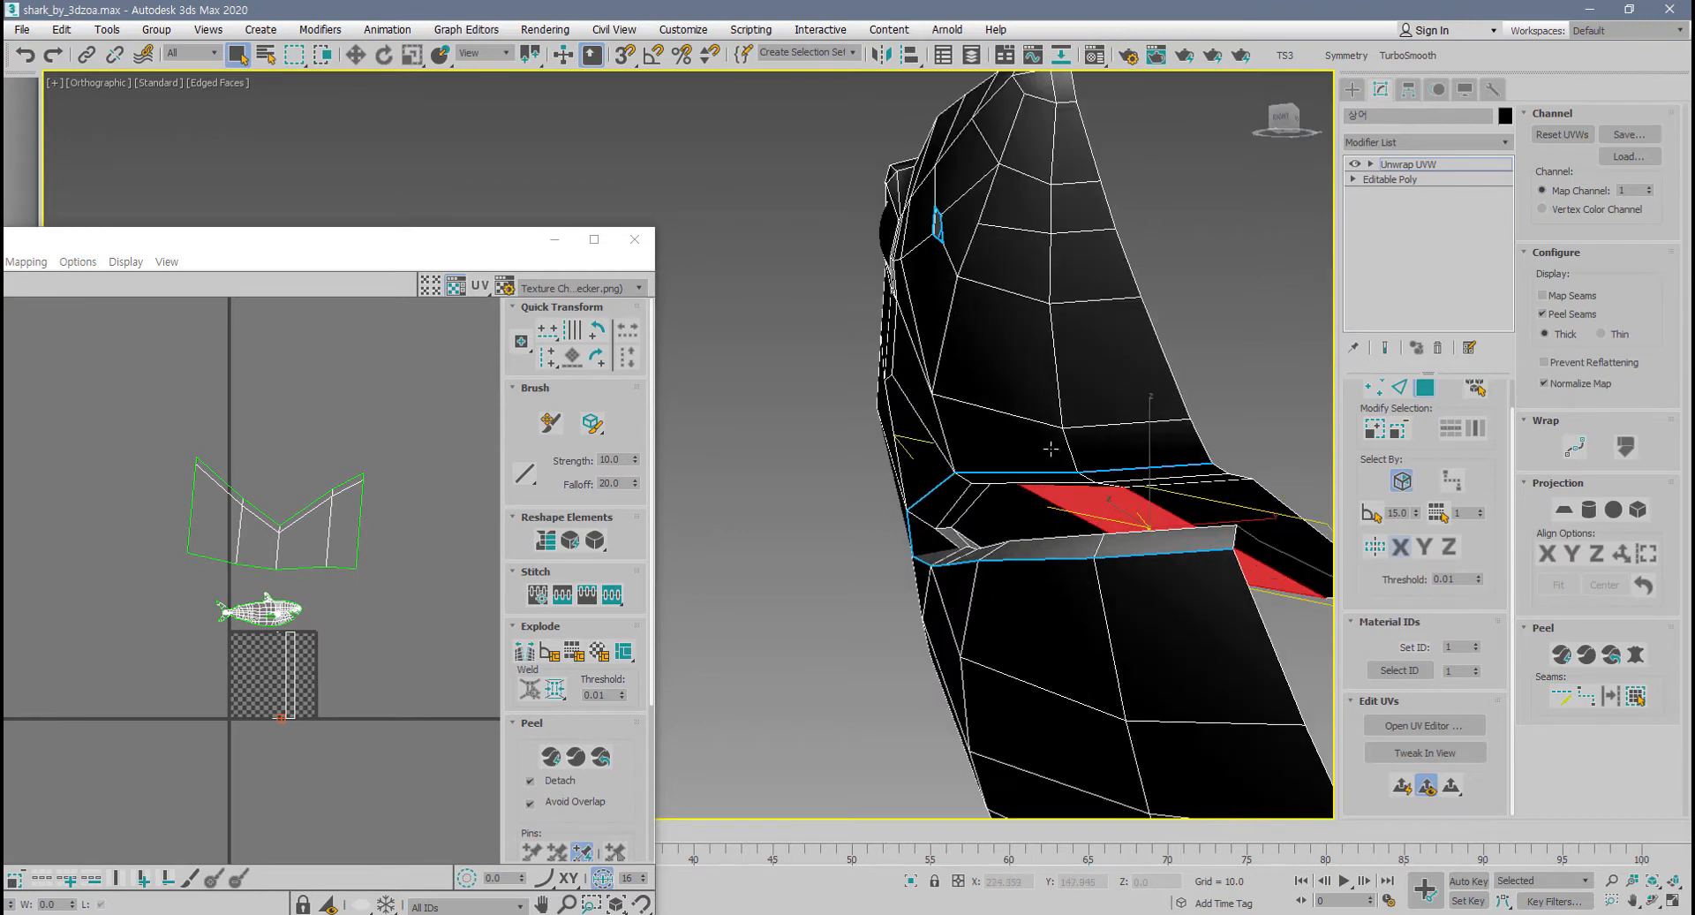
pyautogui.moveTo(1098, 499); pyautogui.dragTo(1009, 446, button='middle')
pyautogui.click(915, 462)
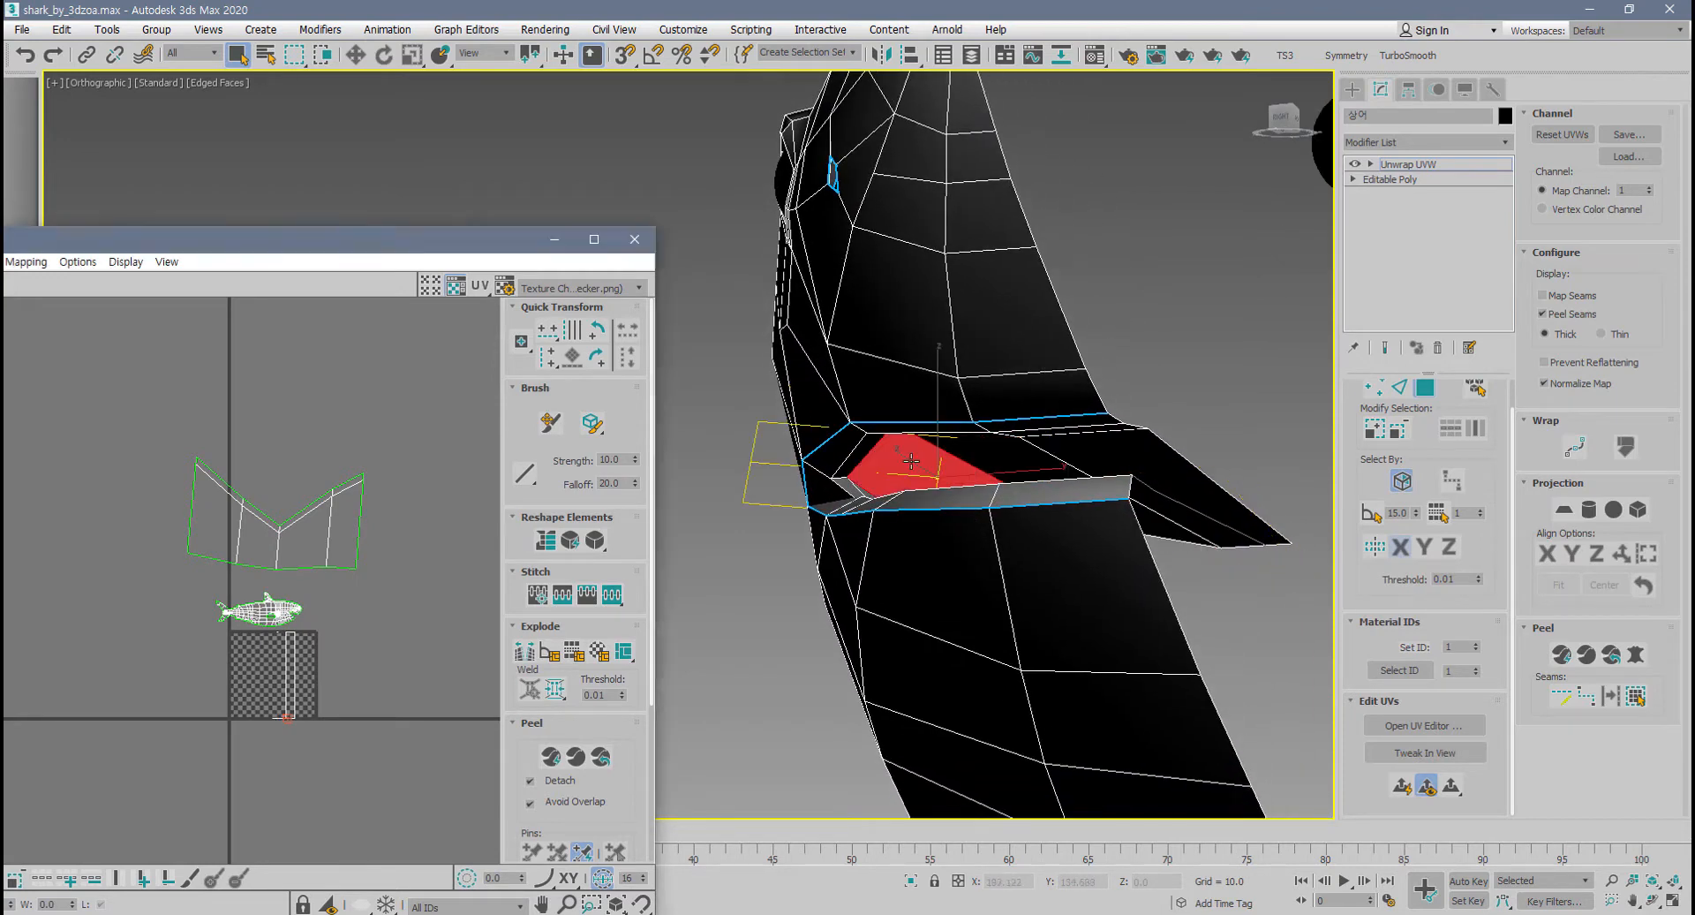
pyautogui.click(1635, 697)
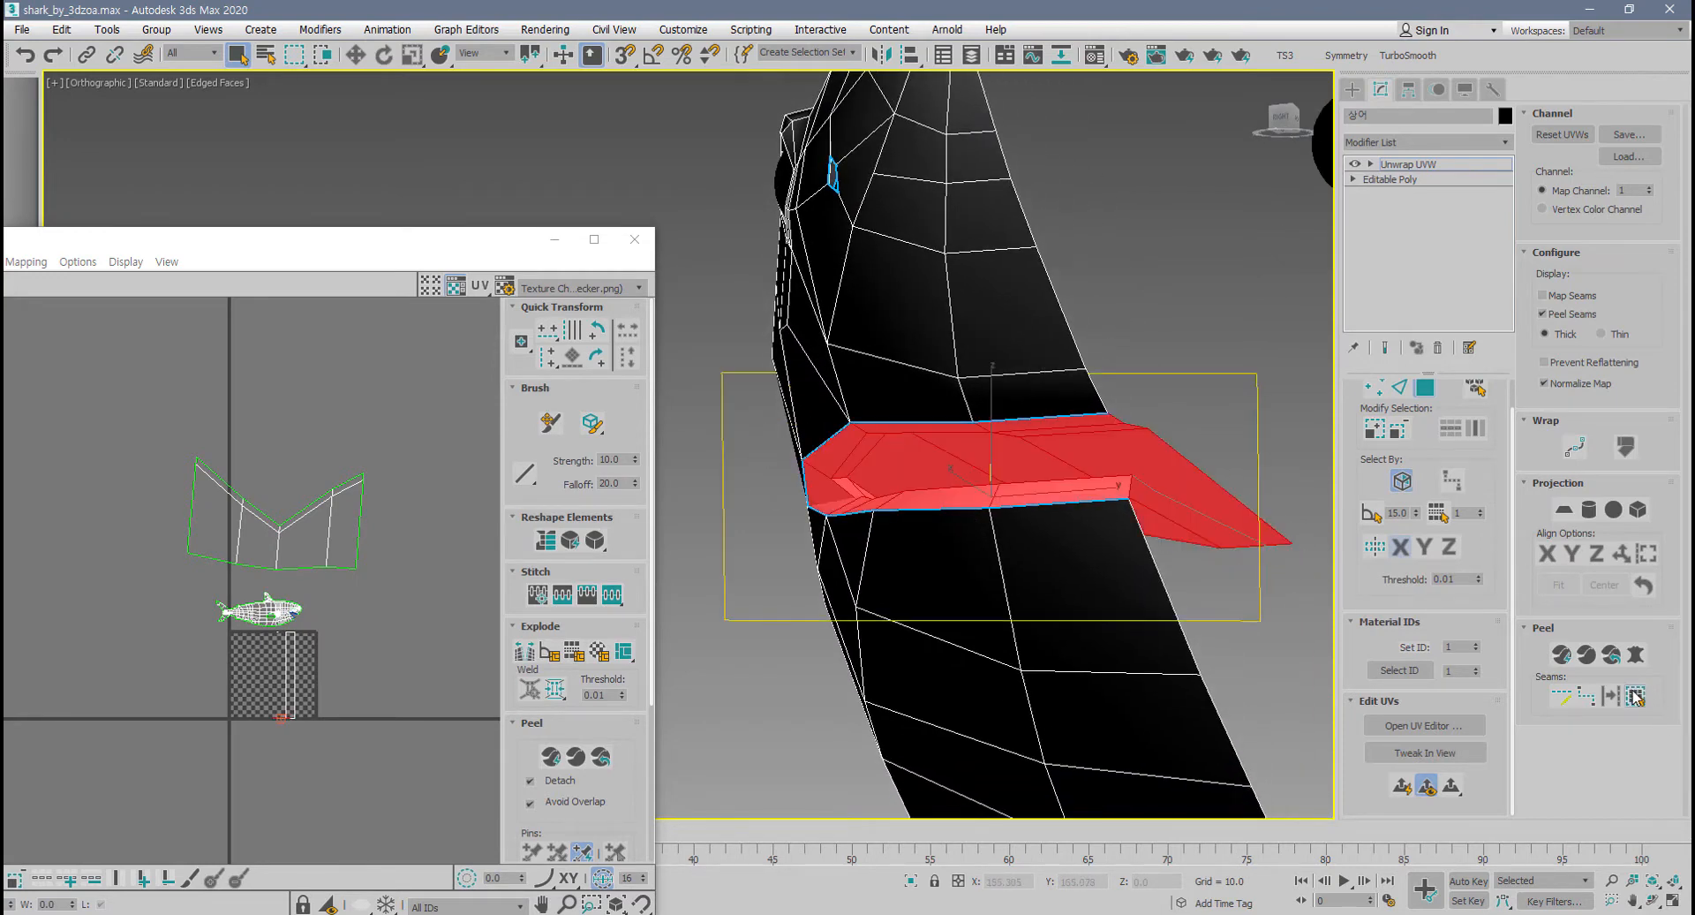
# - Pelt map the mouth interior with the pelt simulation and relax, commit it, and relax the resulting UV shell further
pyautogui.click(1632, 655)
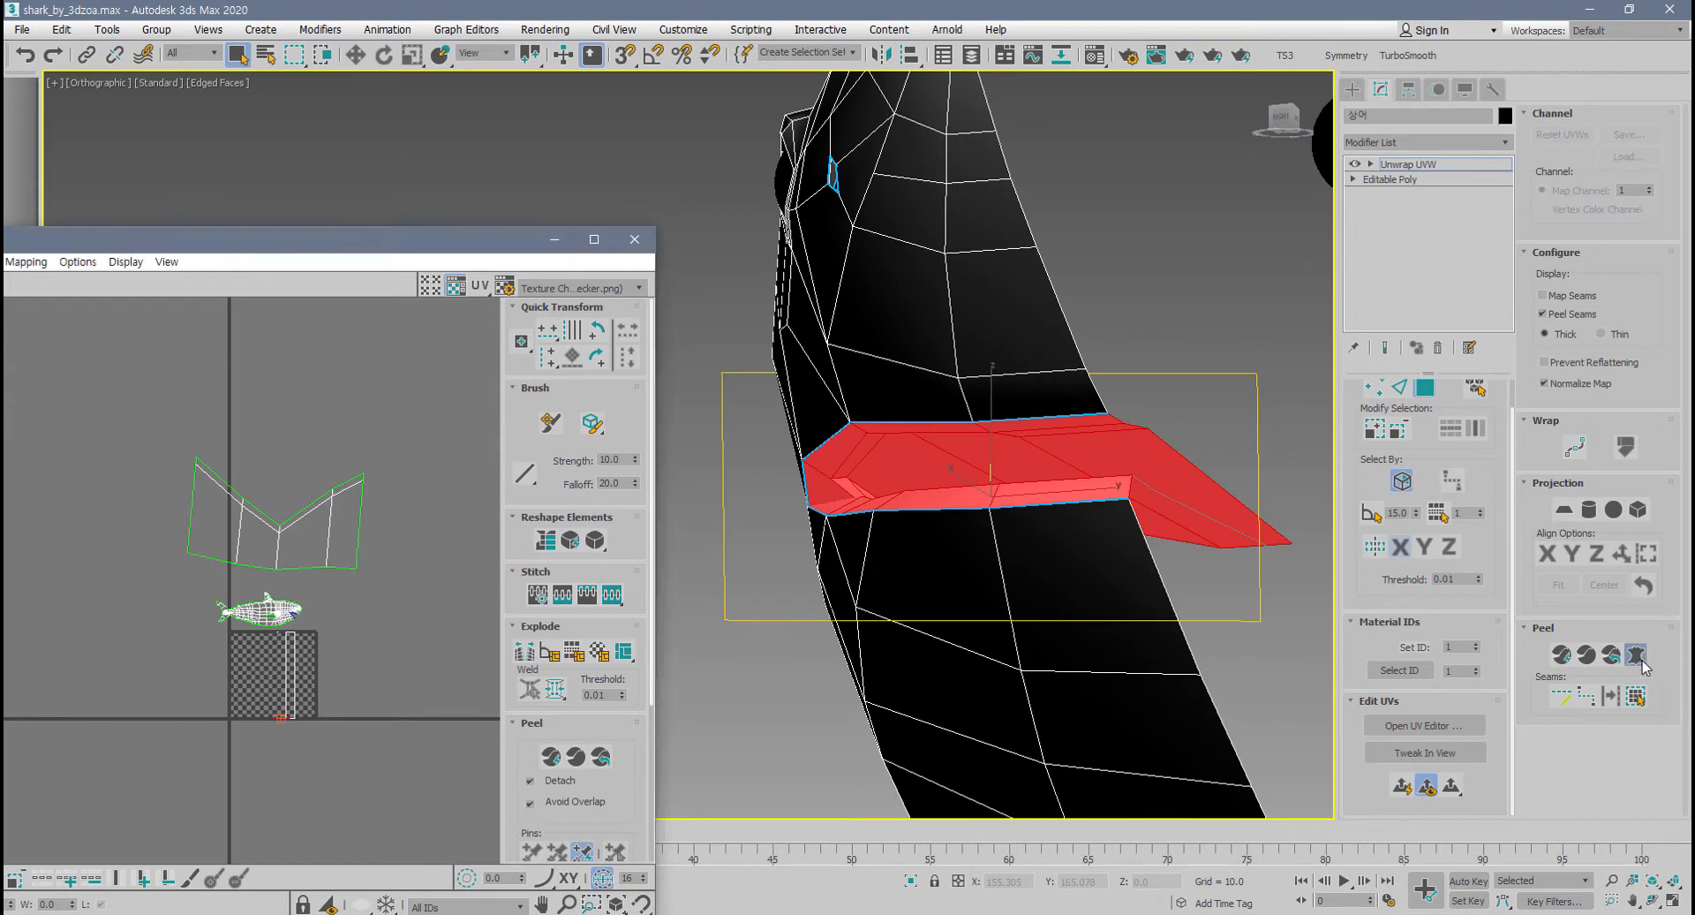
pyautogui.click(805, 284)
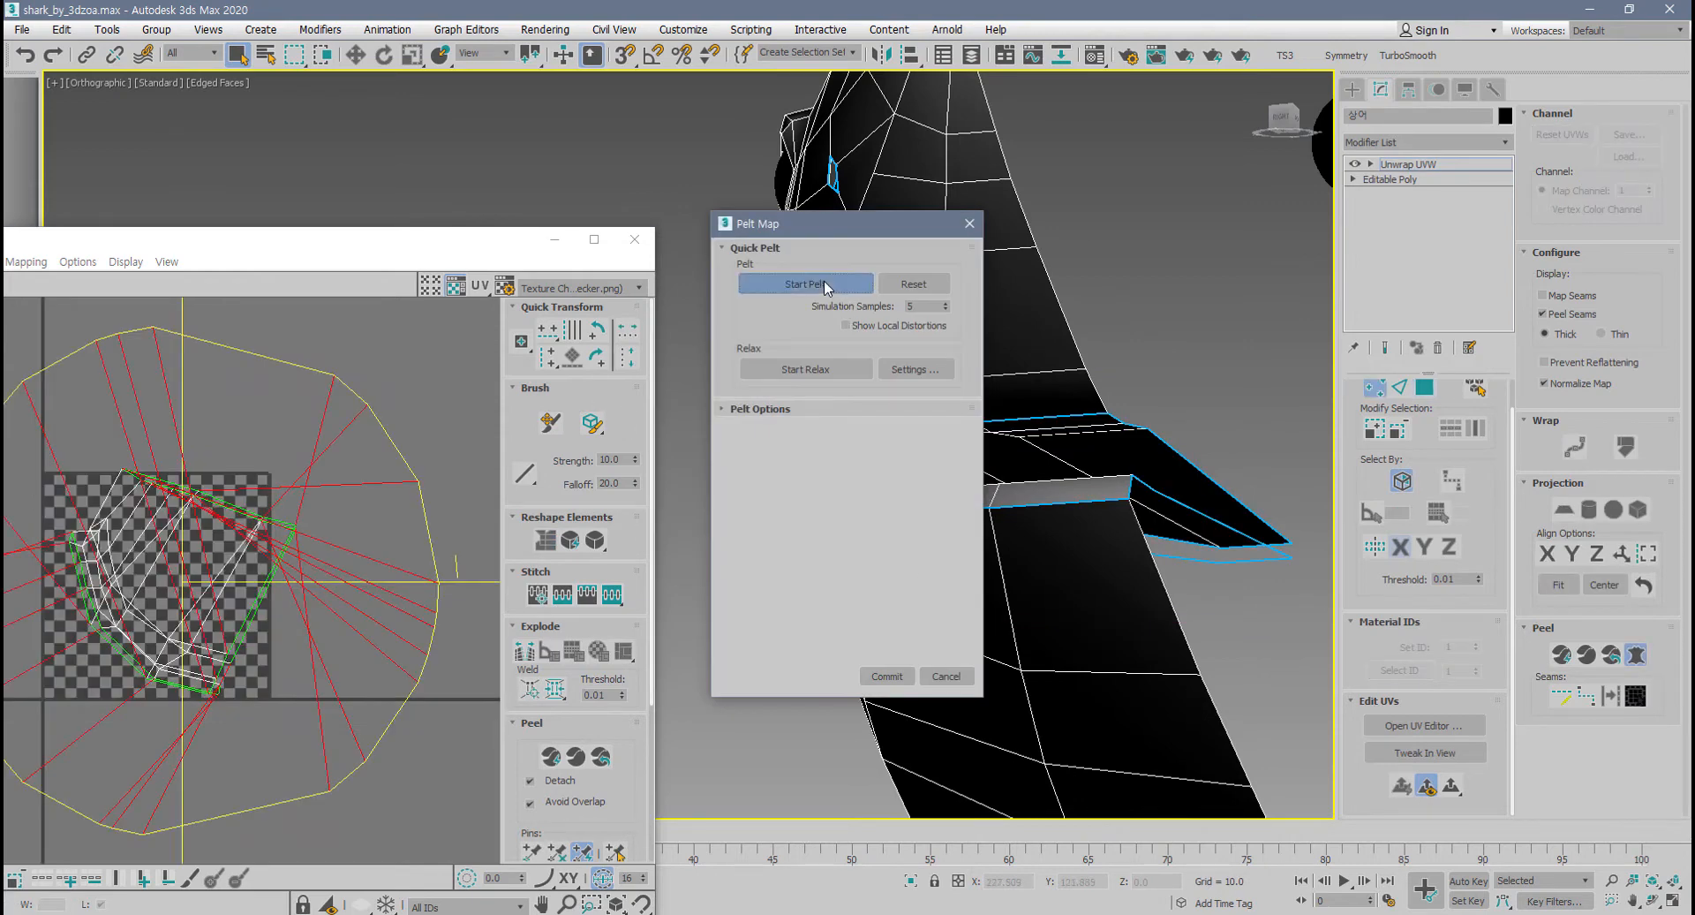
pyautogui.moveTo(409, 244); pyautogui.dragTo(598, 140)
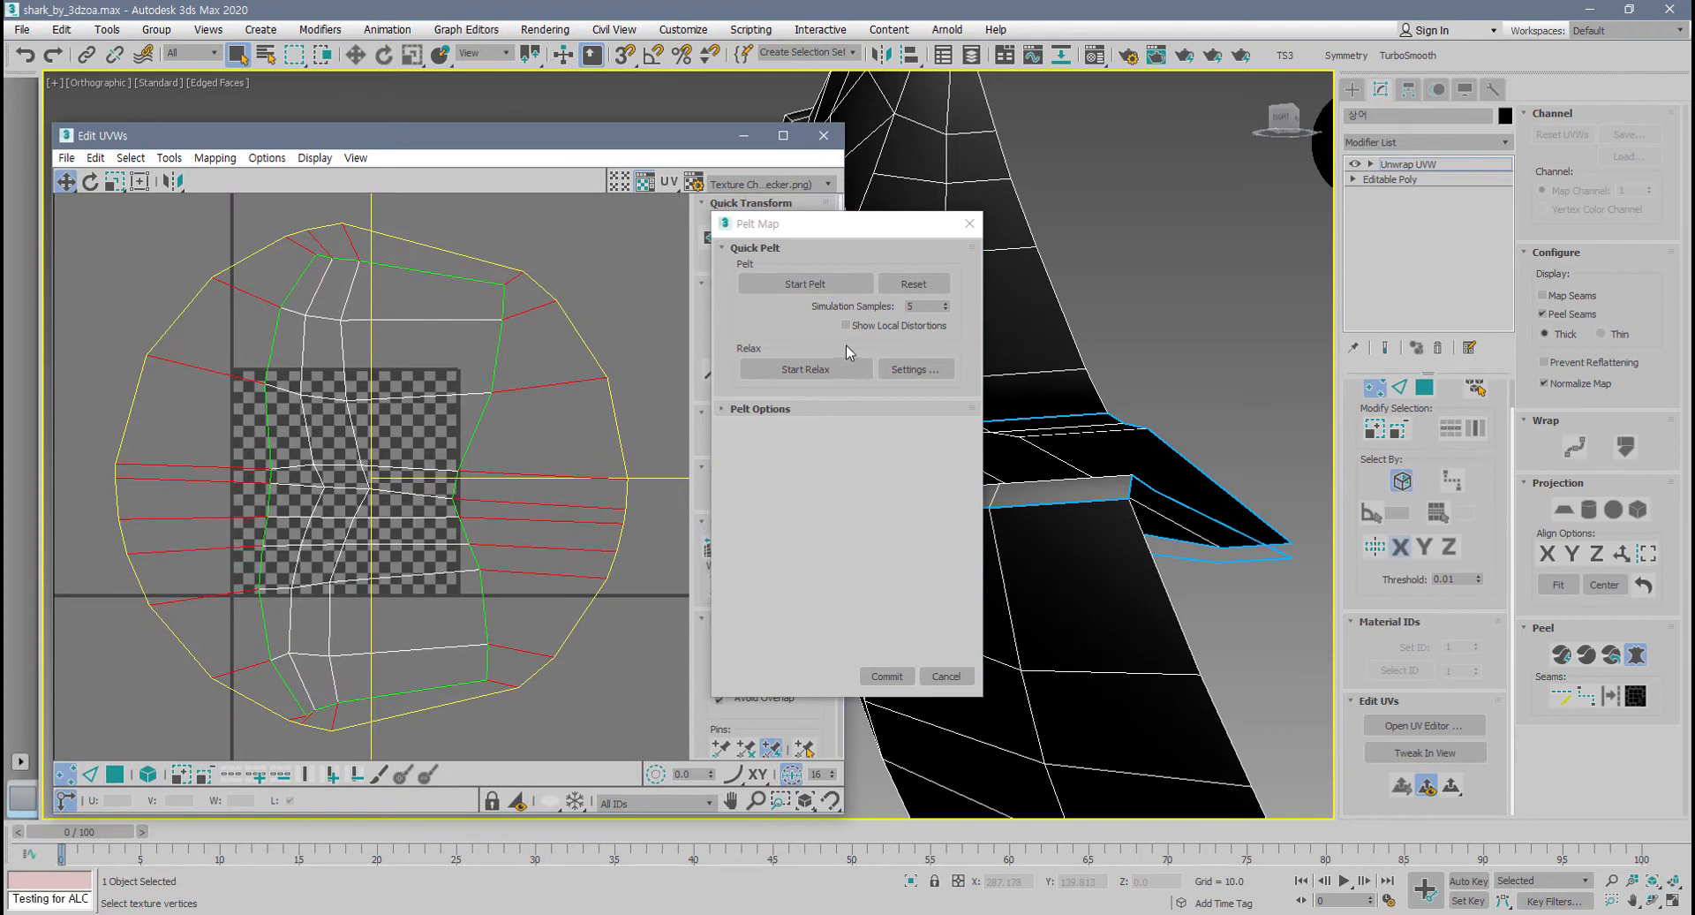
pyautogui.click(806, 369)
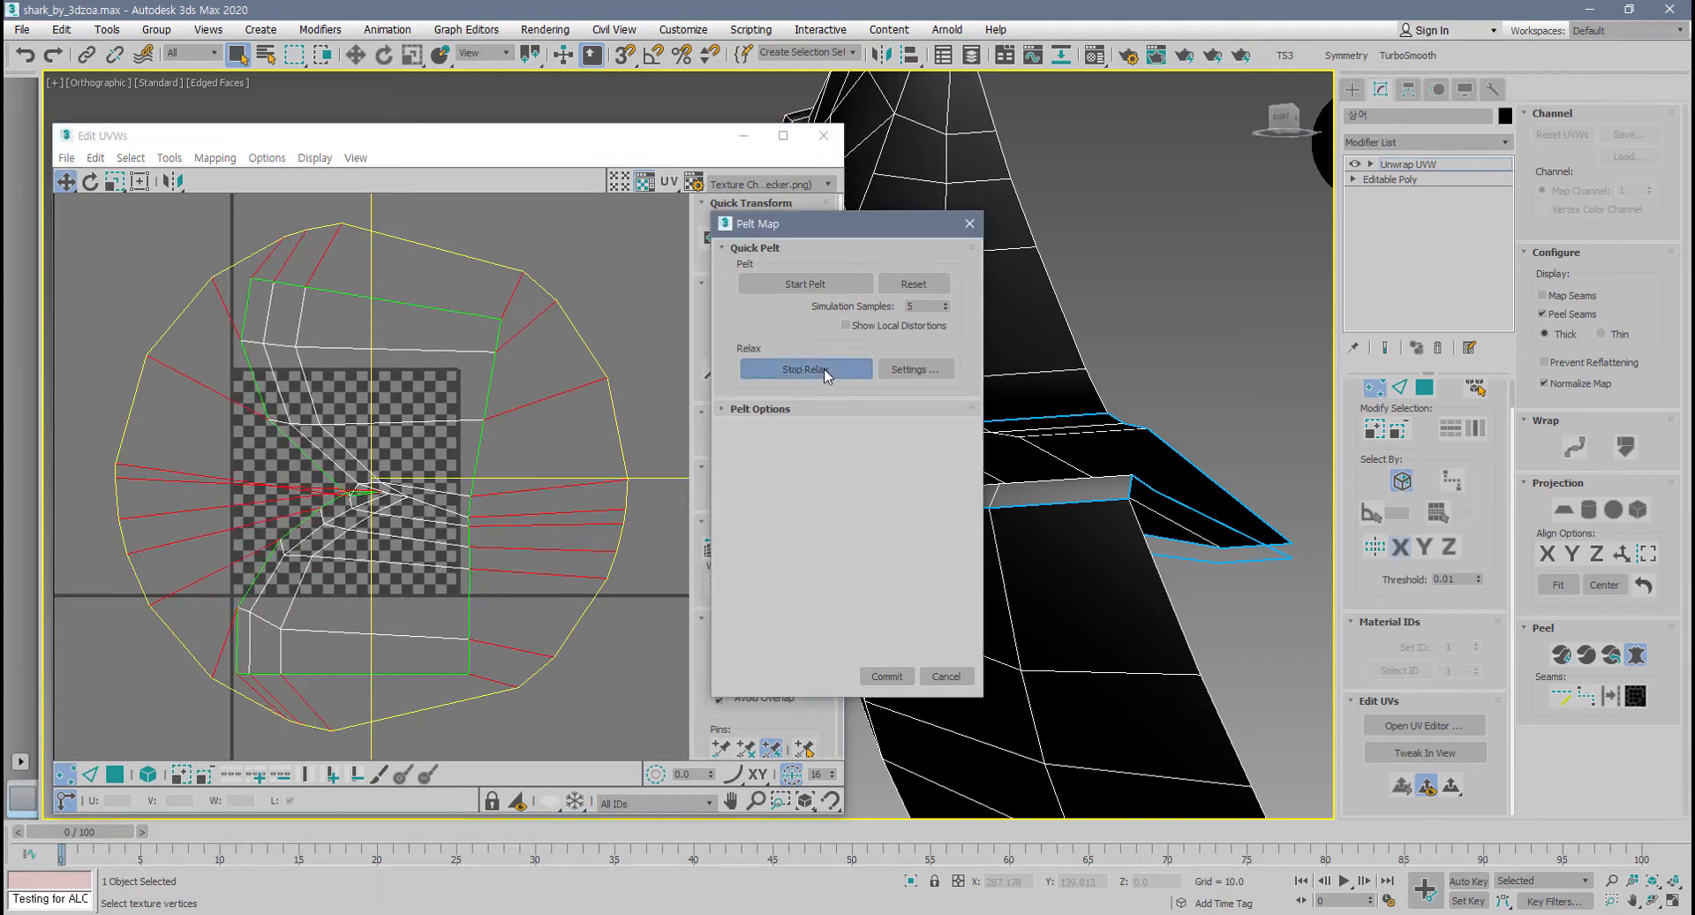
pyautogui.click(894, 677)
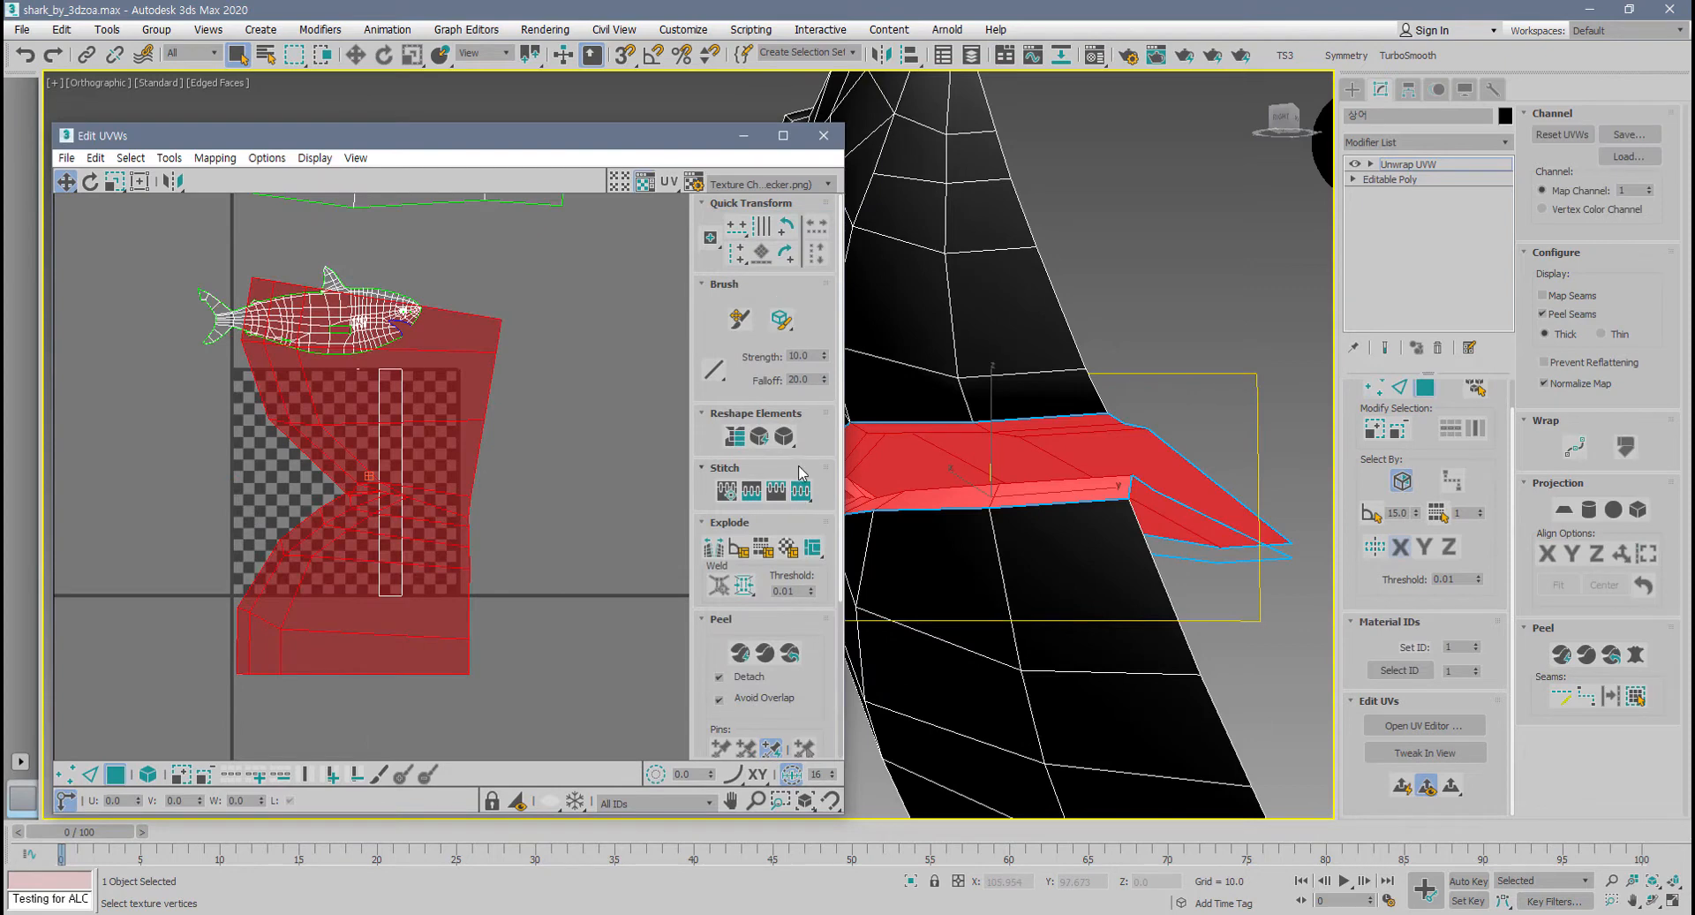
pyautogui.click(784, 438)
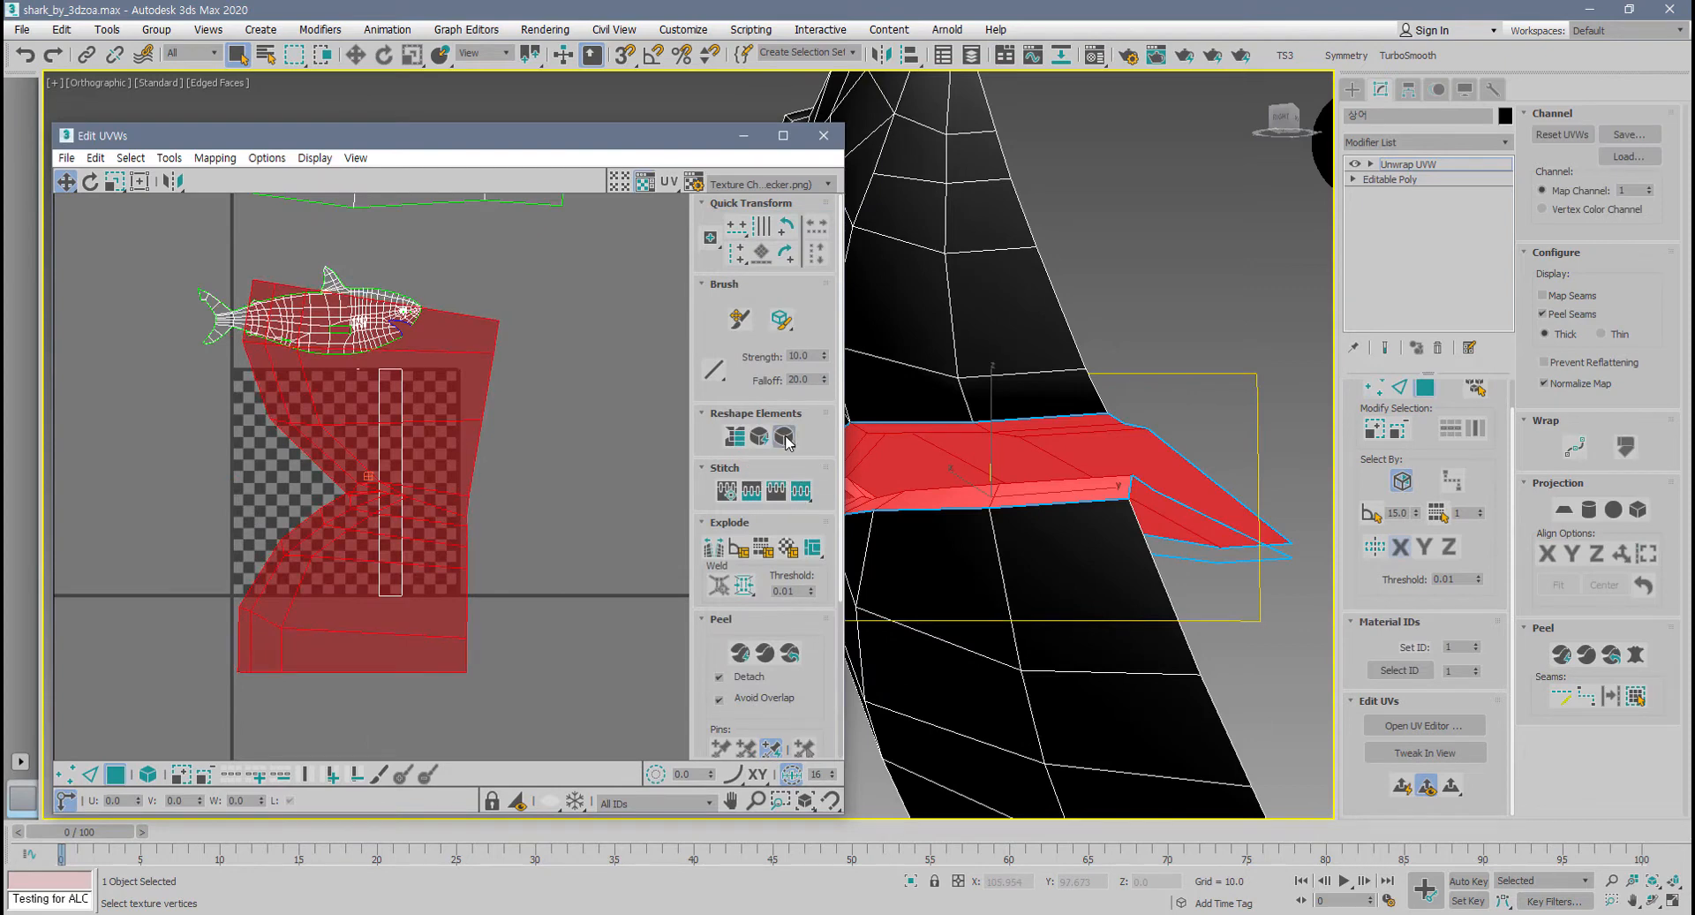
# - Move the unfolded mouth shell beside the checker tile, clear of the body shell, and deselect it
pyautogui.scroll(-3, 479, 506)
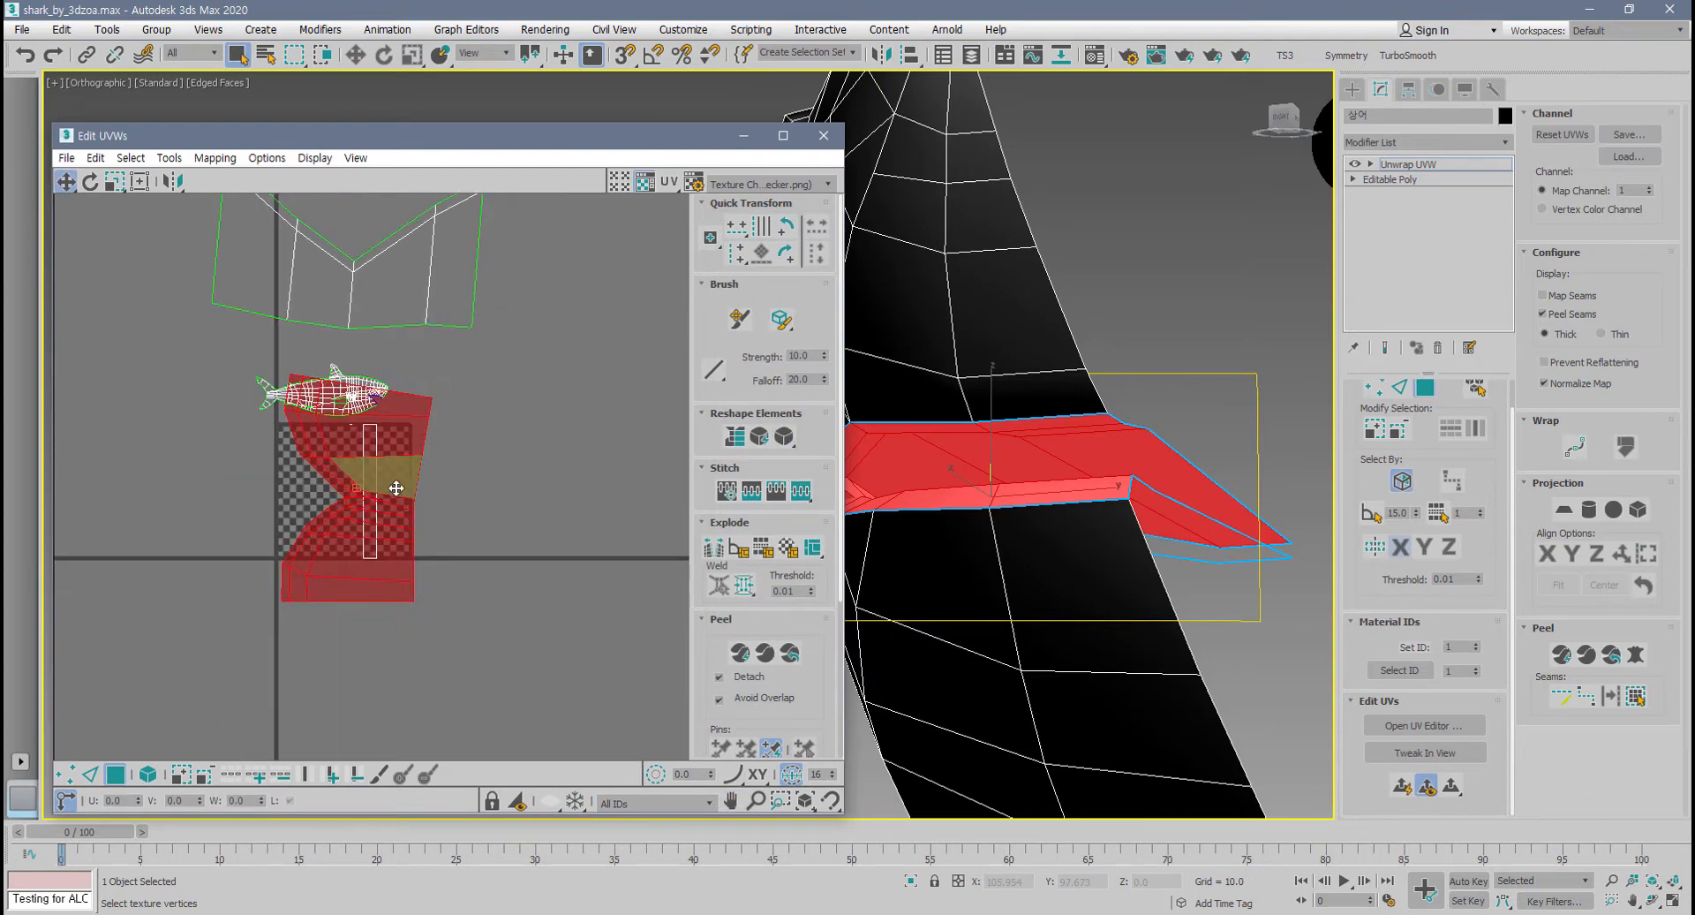
pyautogui.moveTo(397, 488); pyautogui.dragTo(568, 486)
pyautogui.click(610, 560)
pyautogui.scroll(6, 532, 512)
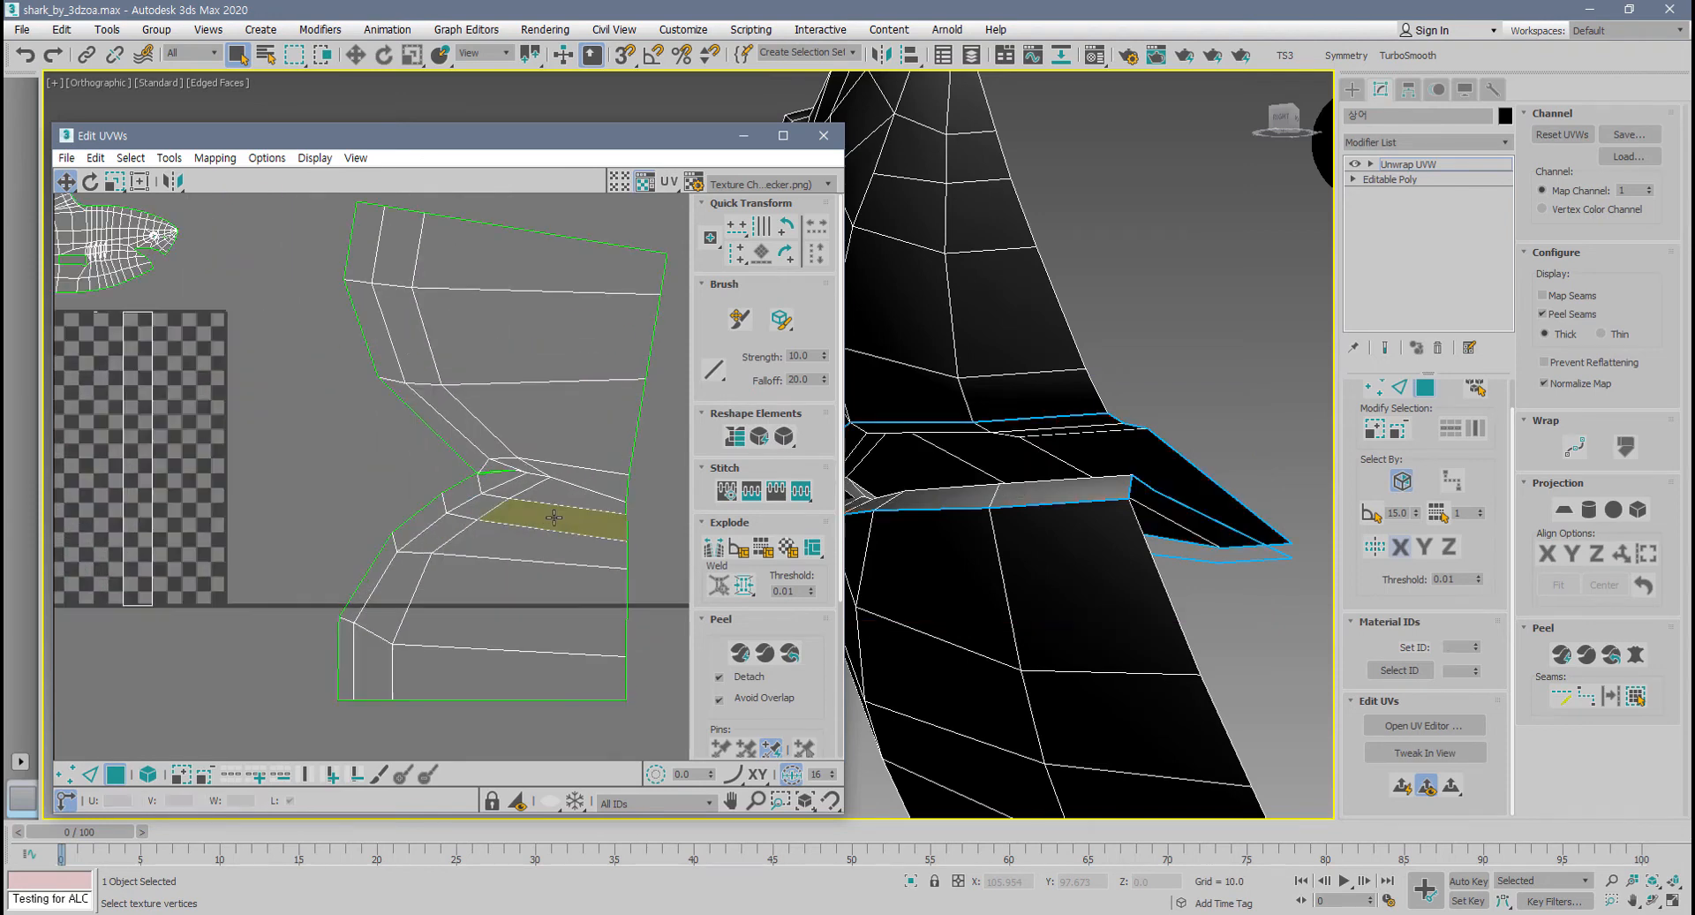
# - Move individual vertices at the mouth shell's pinched inner notch apart to open up its overlapping border edges
pyautogui.click(65, 774)
pyautogui.moveTo(471, 443); pyautogui.dragTo(462, 465, button='middle')
pyautogui.scroll(3, 461, 468)
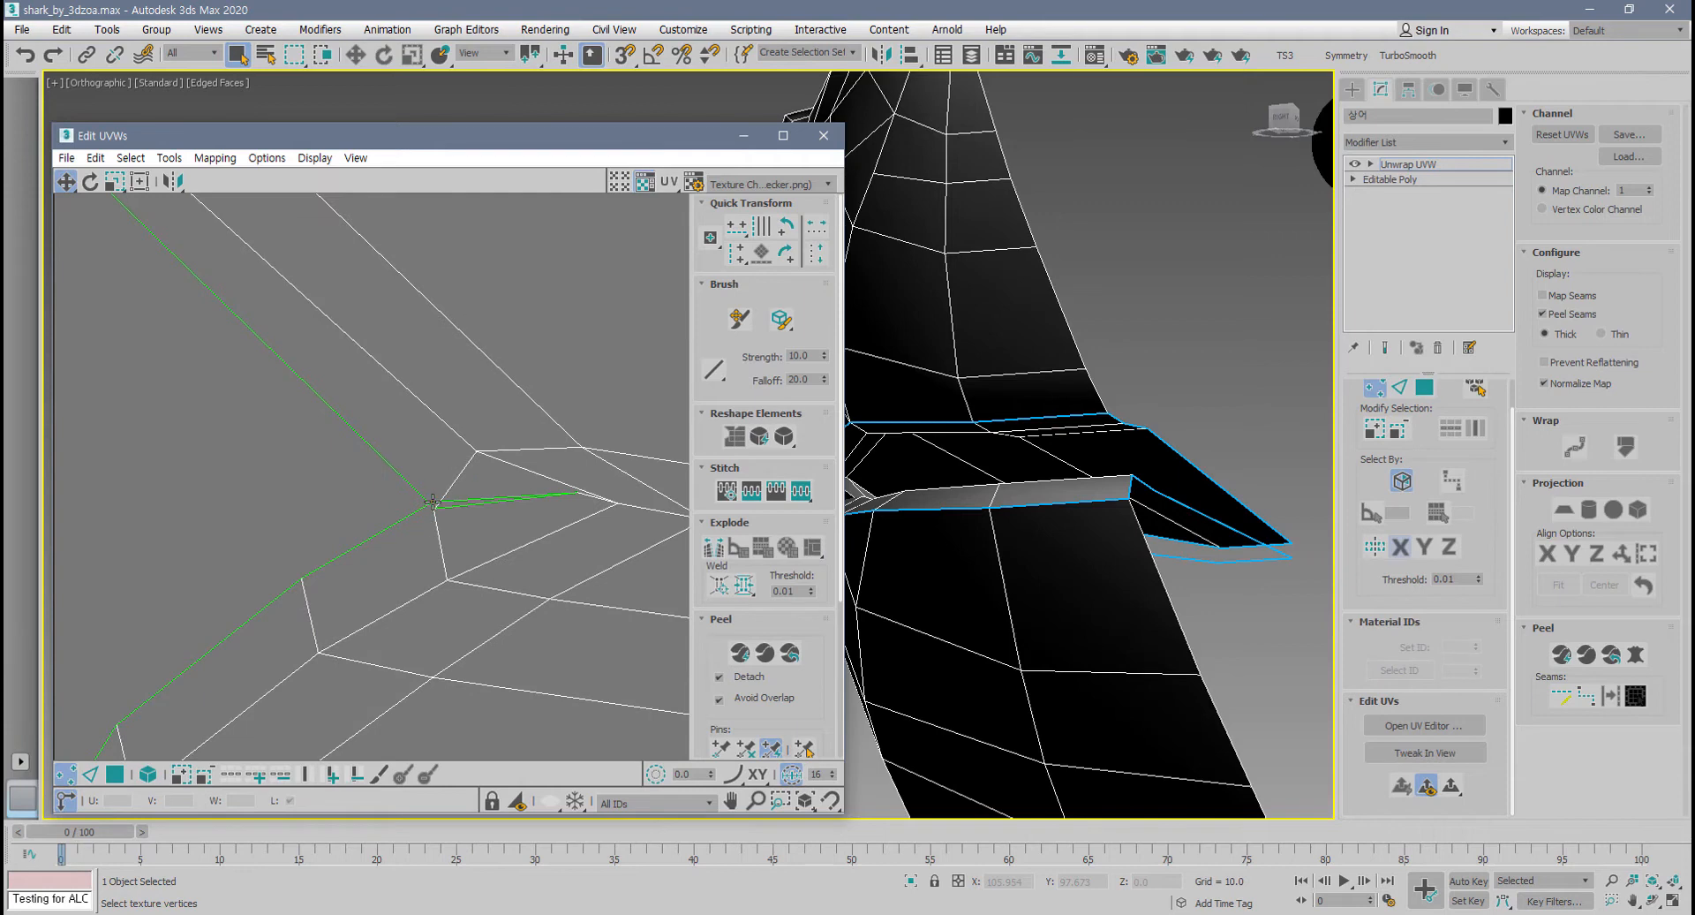
pyautogui.moveTo(433, 502); pyautogui.dragTo(435, 519)
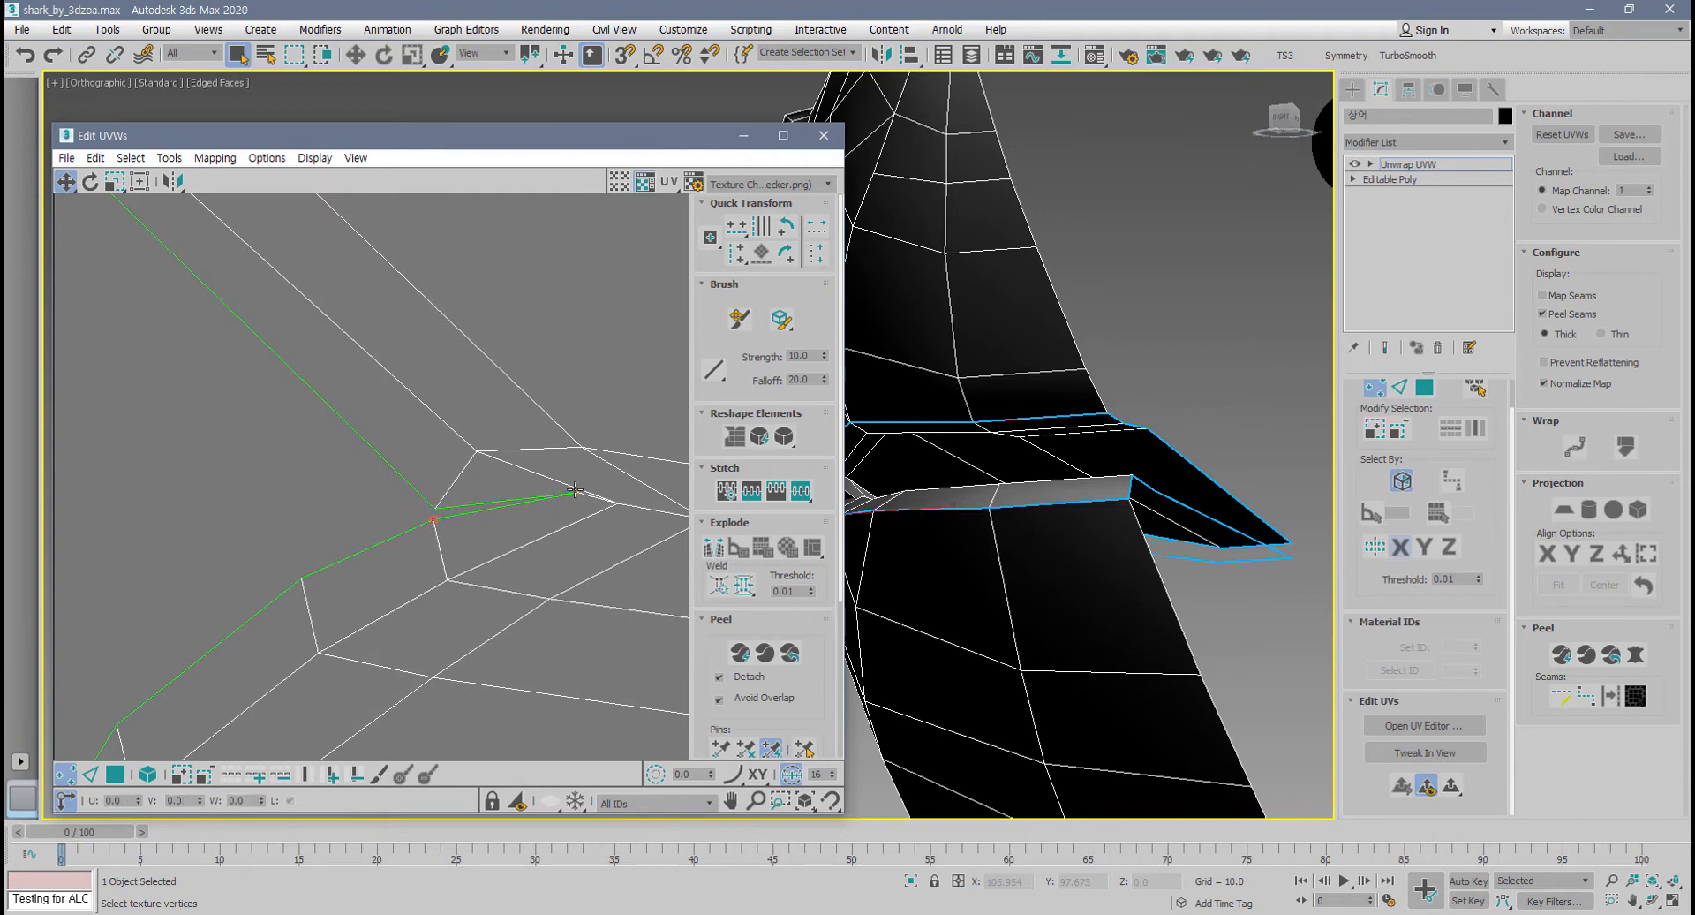
pyautogui.moveTo(575, 490); pyautogui.dragTo(575, 501)
pyautogui.moveTo(439, 508); pyautogui.dragTo(435, 495)
pyautogui.scroll(-3, 423, 503)
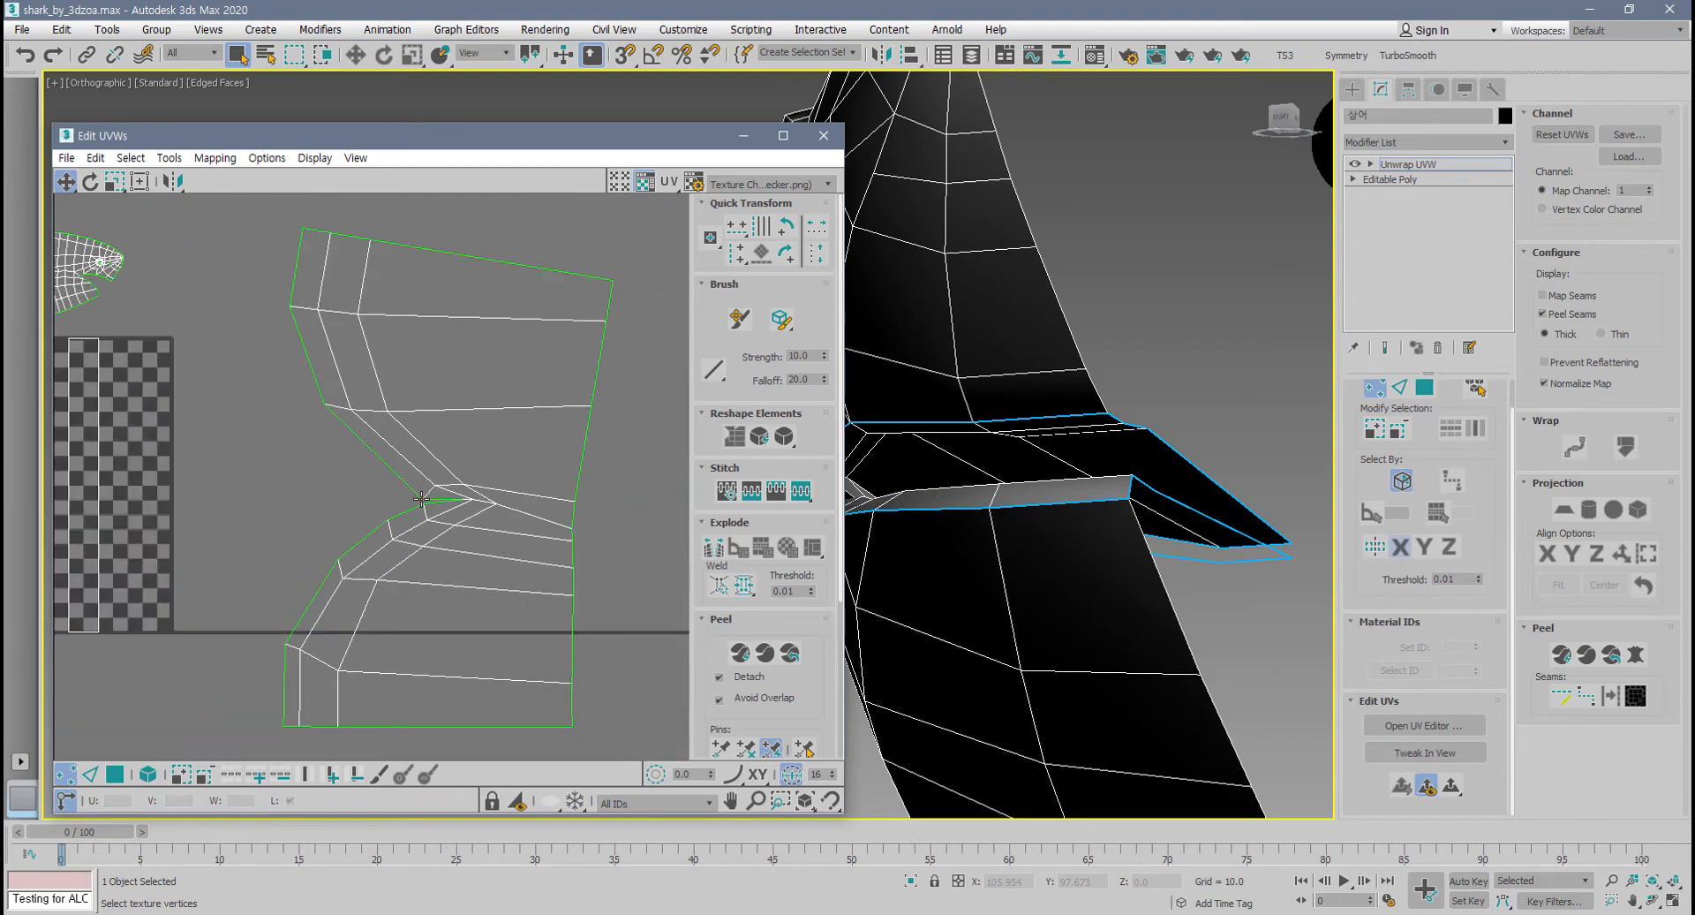
# - Select whole elements and place the mouth shell beside the nostril shell, moving the nostril shell slightly higher above the body shell
pyautogui.scroll(-6, 492, 536)
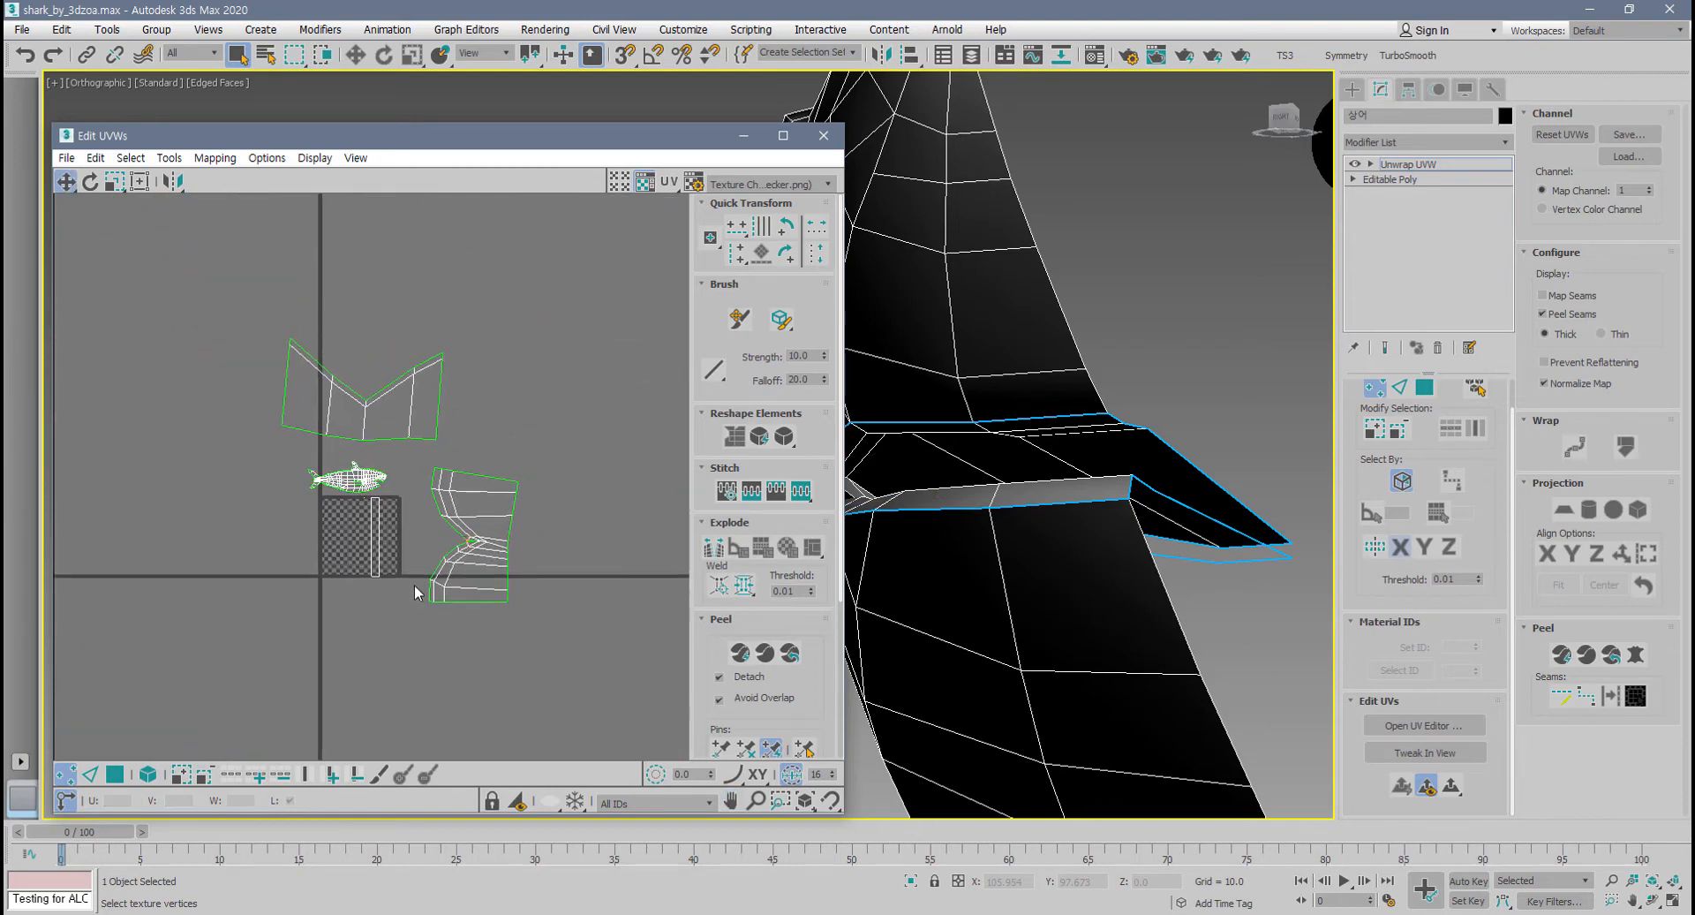
pyautogui.click(149, 774)
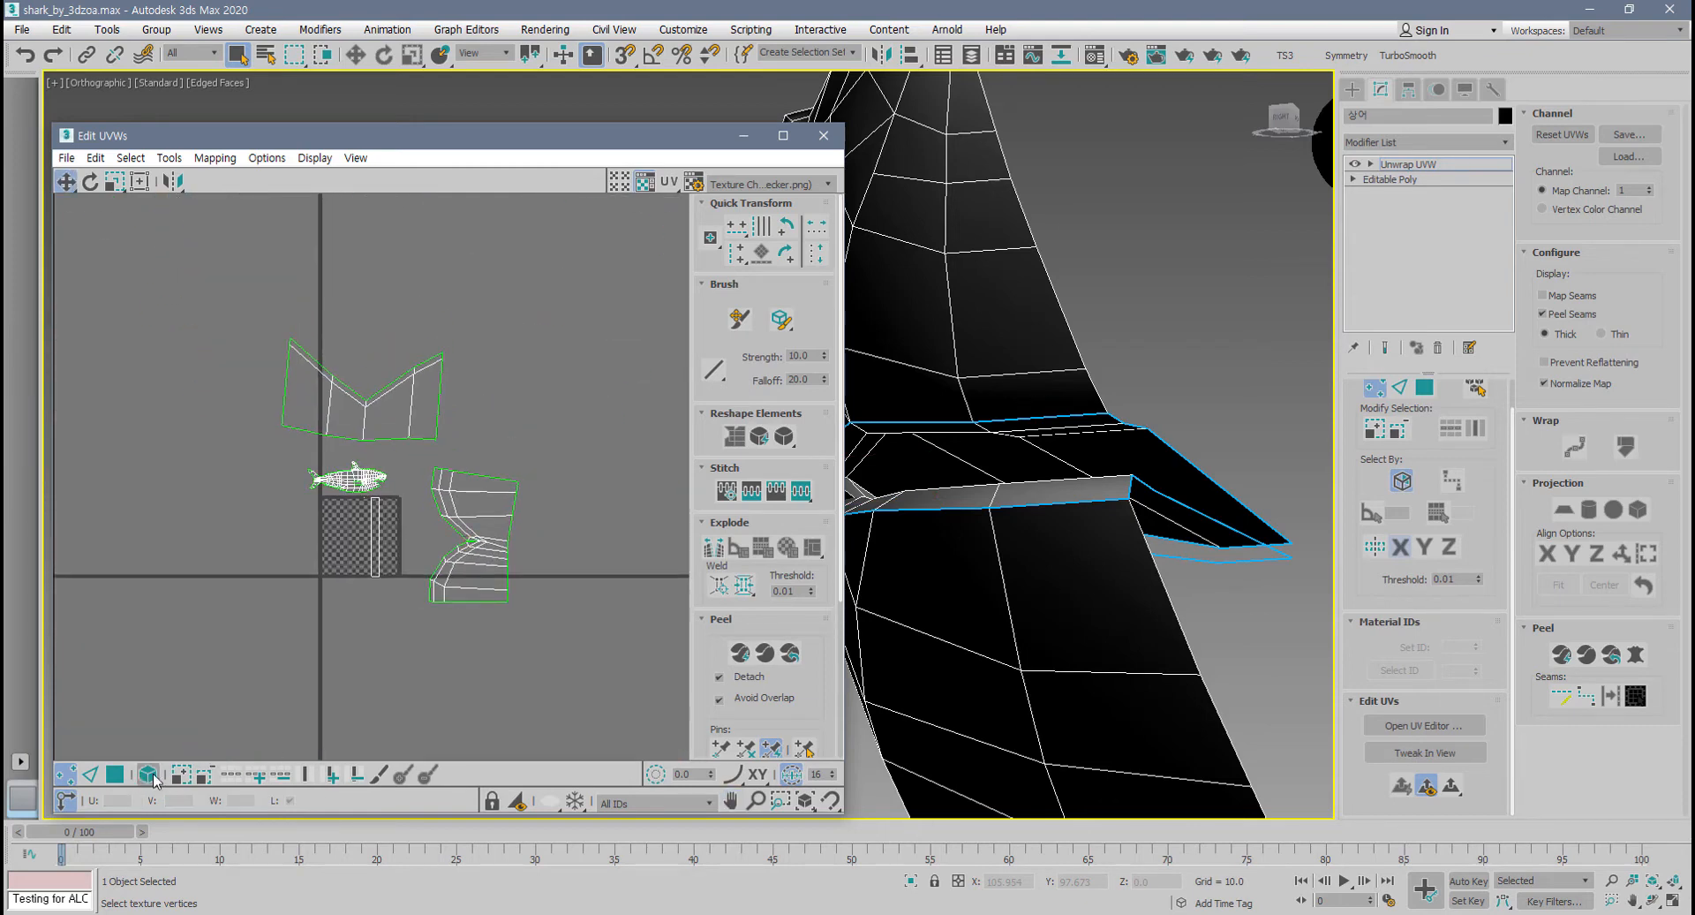
pyautogui.click(487, 548)
pyautogui.moveTo(487, 548); pyautogui.dragTo(535, 383)
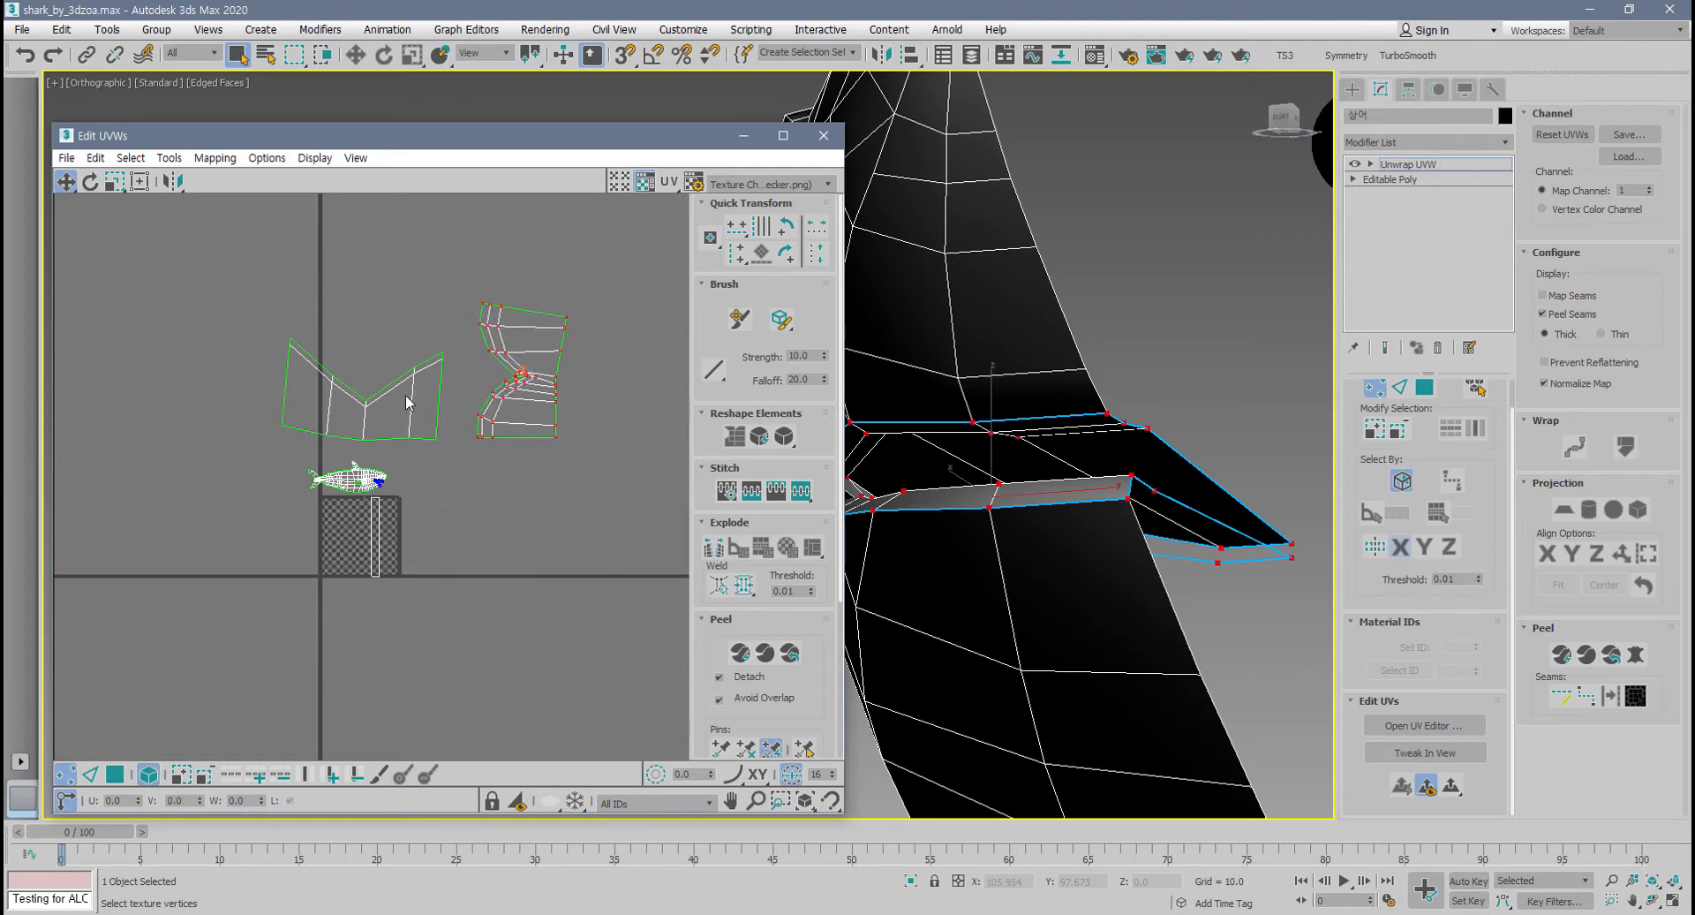
pyautogui.moveTo(411, 374); pyautogui.dragTo(405, 331)
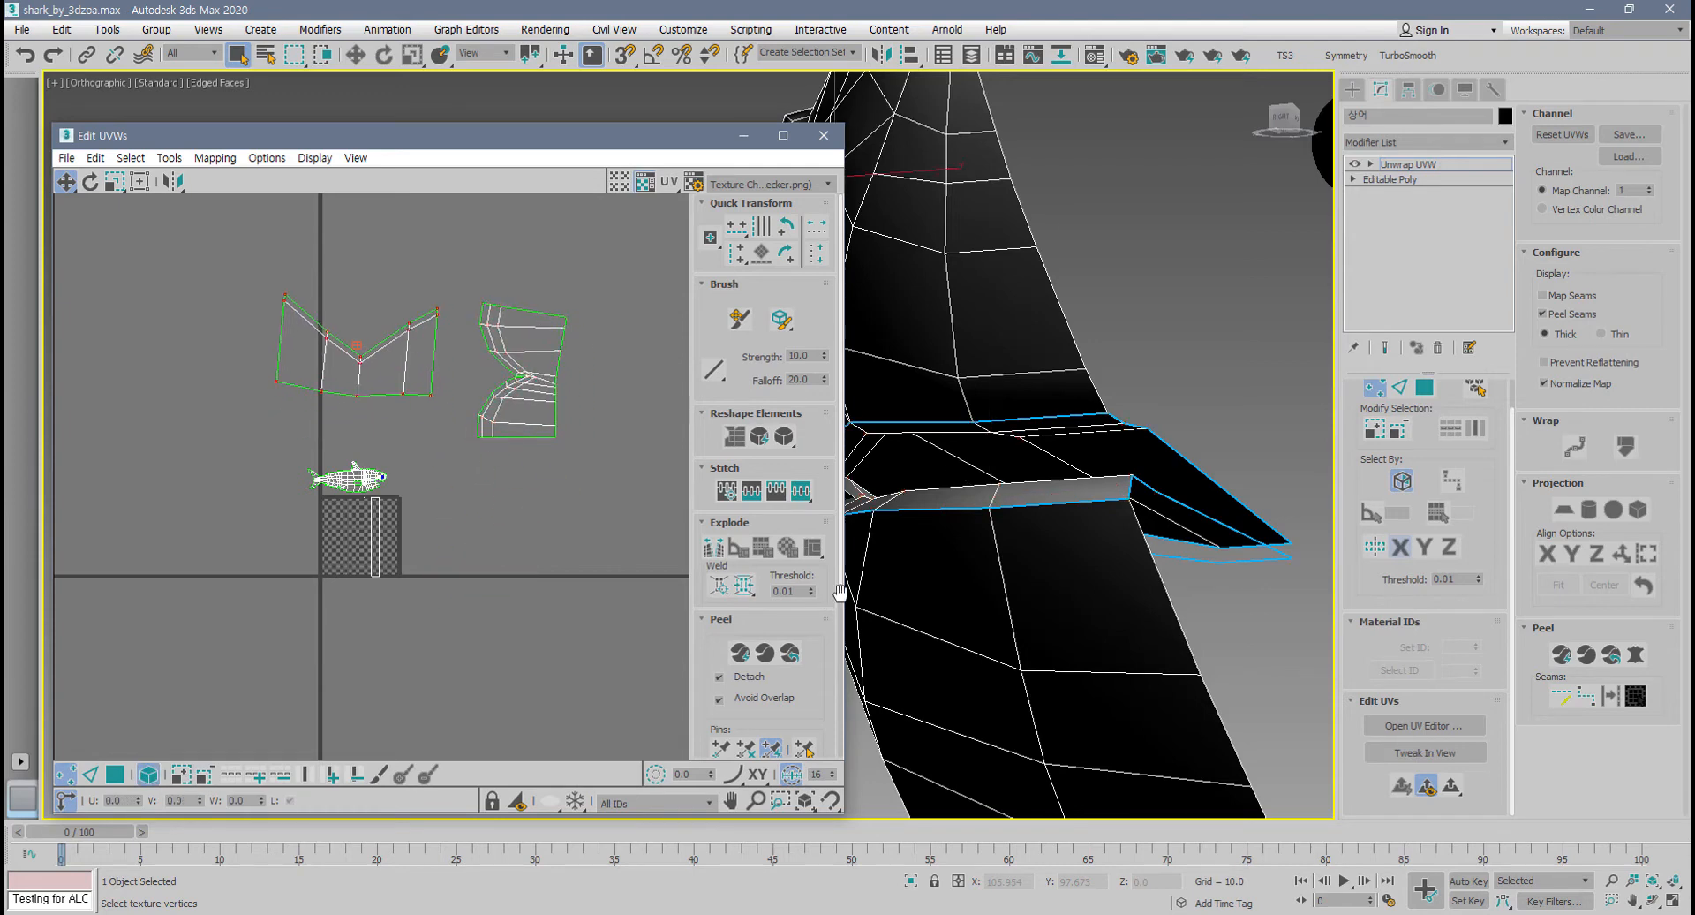
# - Select a polygon on the outer side of the shark's pectoral fin and expand the selection to the peel seams
pyautogui.scroll(-5, 986, 590)
pyautogui.moveTo(996, 594); pyautogui.dragTo(1094, 518, button='middle')
pyautogui.scroll(-2, 1065, 568)
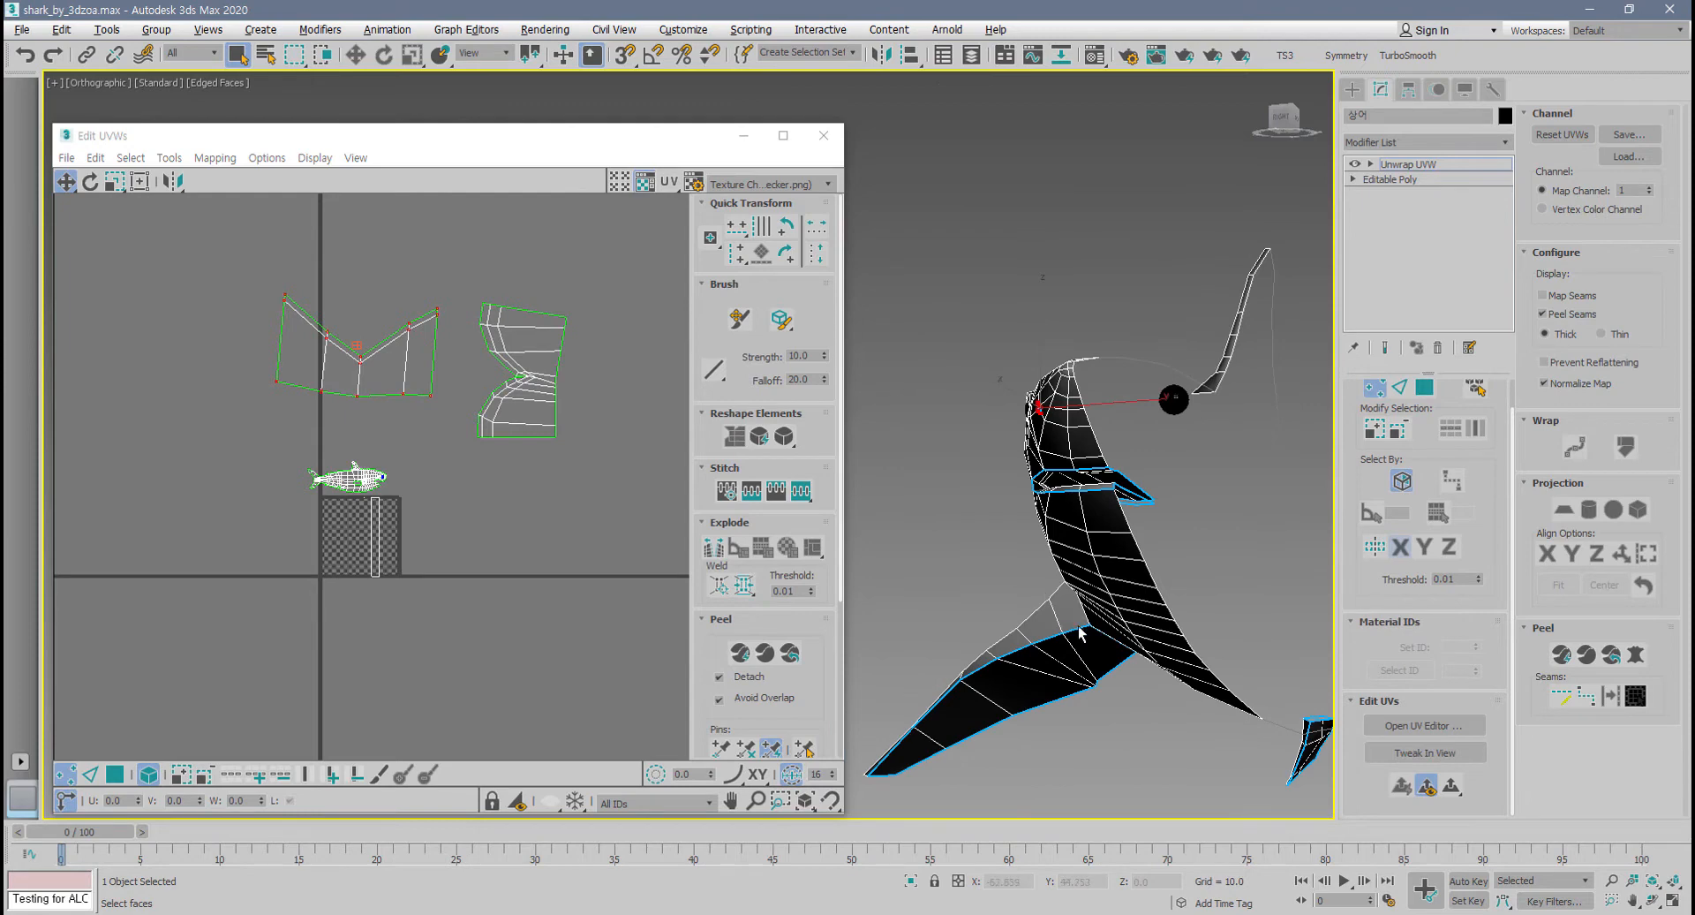
pyautogui.keyDown('alt'); pyautogui.moveTo(1078, 631); pyautogui.dragTo(1262, 614, button='middle'); pyautogui.keyUp('alt')
pyautogui.keyDown('alt'); pyautogui.moveTo(1263, 613); pyautogui.dragTo(1073, 548, button='middle'); pyautogui.keyUp('alt')
pyautogui.scroll(2, 1247, 483)
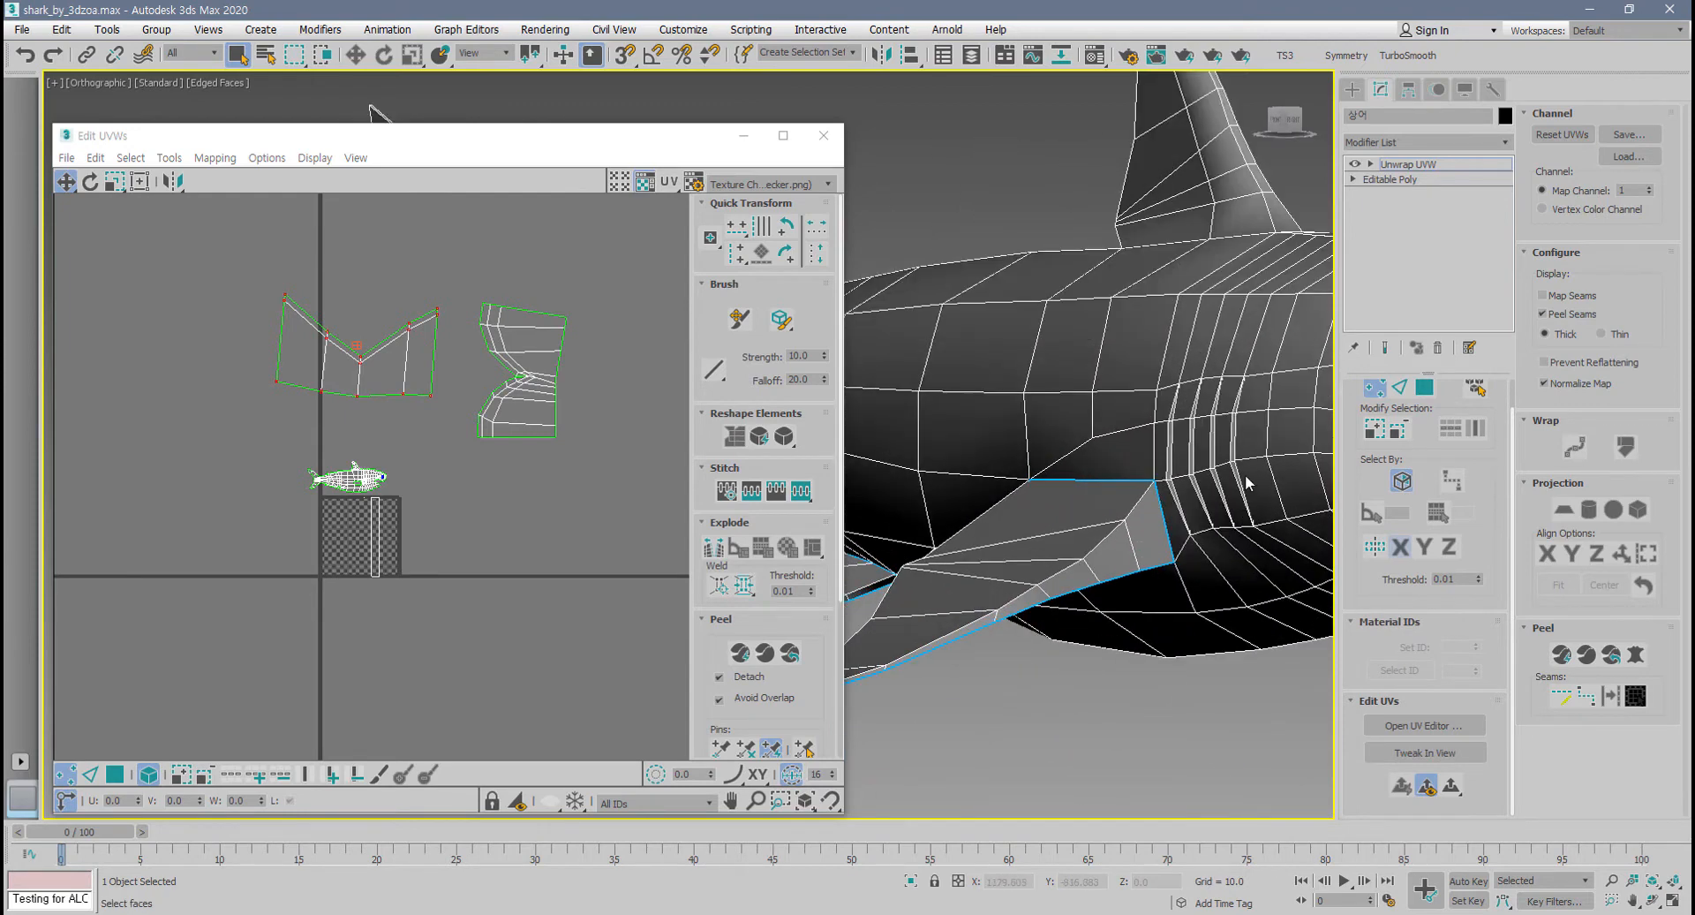
pyautogui.click(1423, 394)
pyautogui.moveTo(717, 137); pyautogui.dragTo(595, 143)
pyautogui.click(1061, 518)
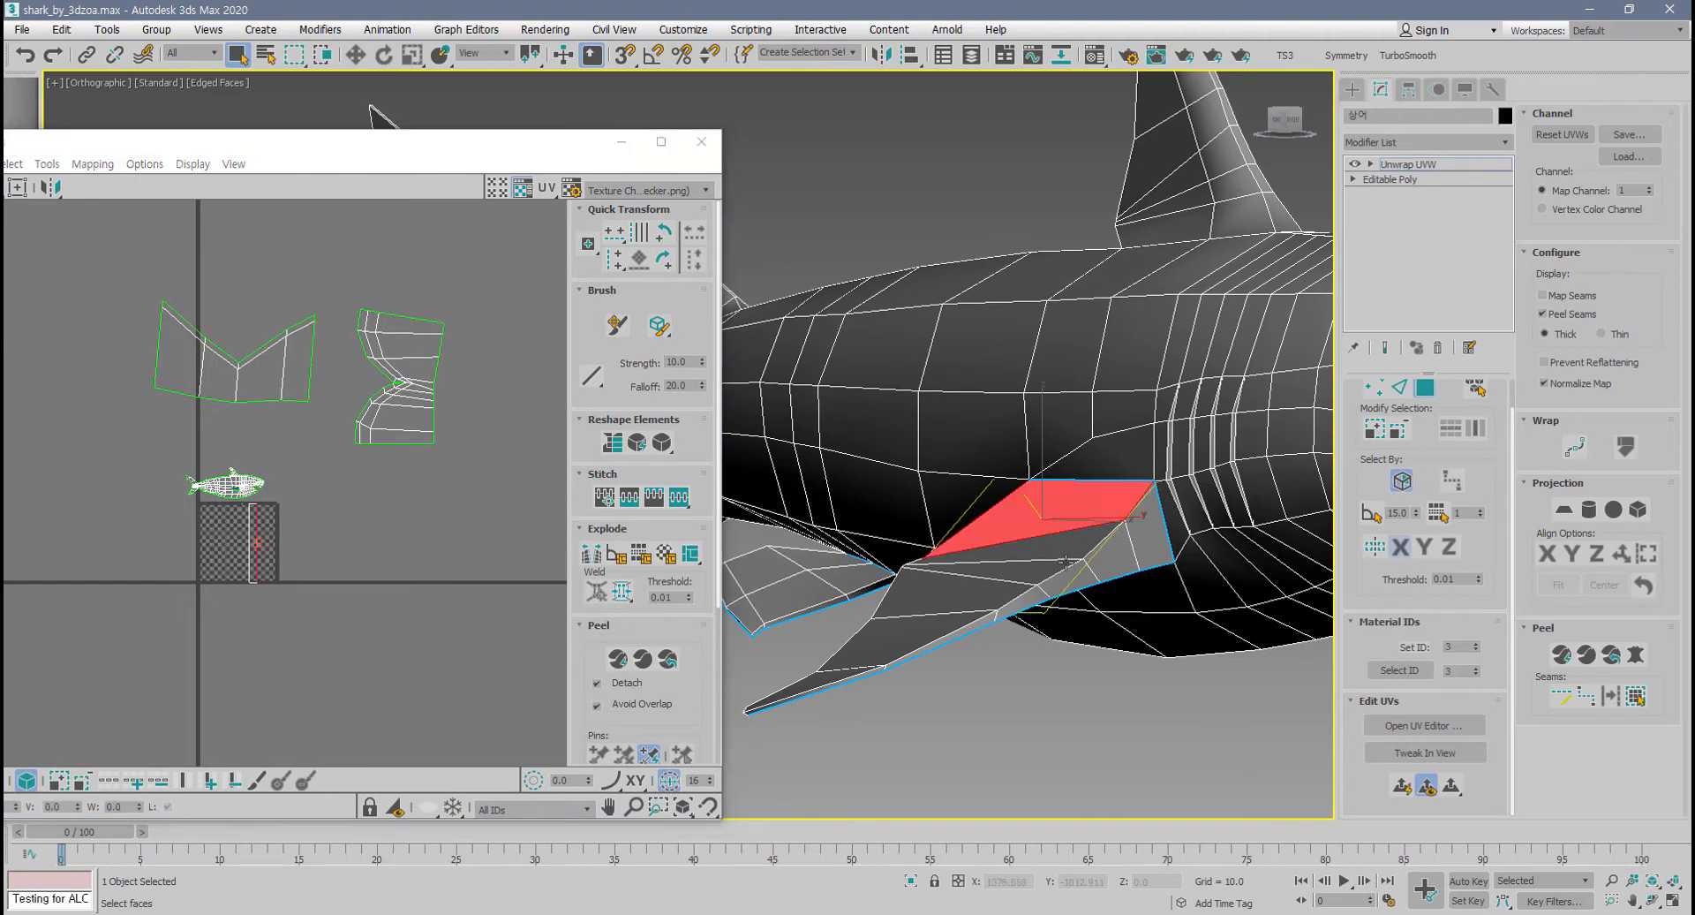
pyautogui.keyDown('alt'); pyautogui.moveTo(1069, 499); pyautogui.dragTo(1052, 601, button='middle'); pyautogui.keyUp('alt')
pyautogui.keyDown('alt'); pyautogui.moveTo(1143, 646); pyautogui.dragTo(1162, 591, button='middle'); pyautogui.keyUp('alt')
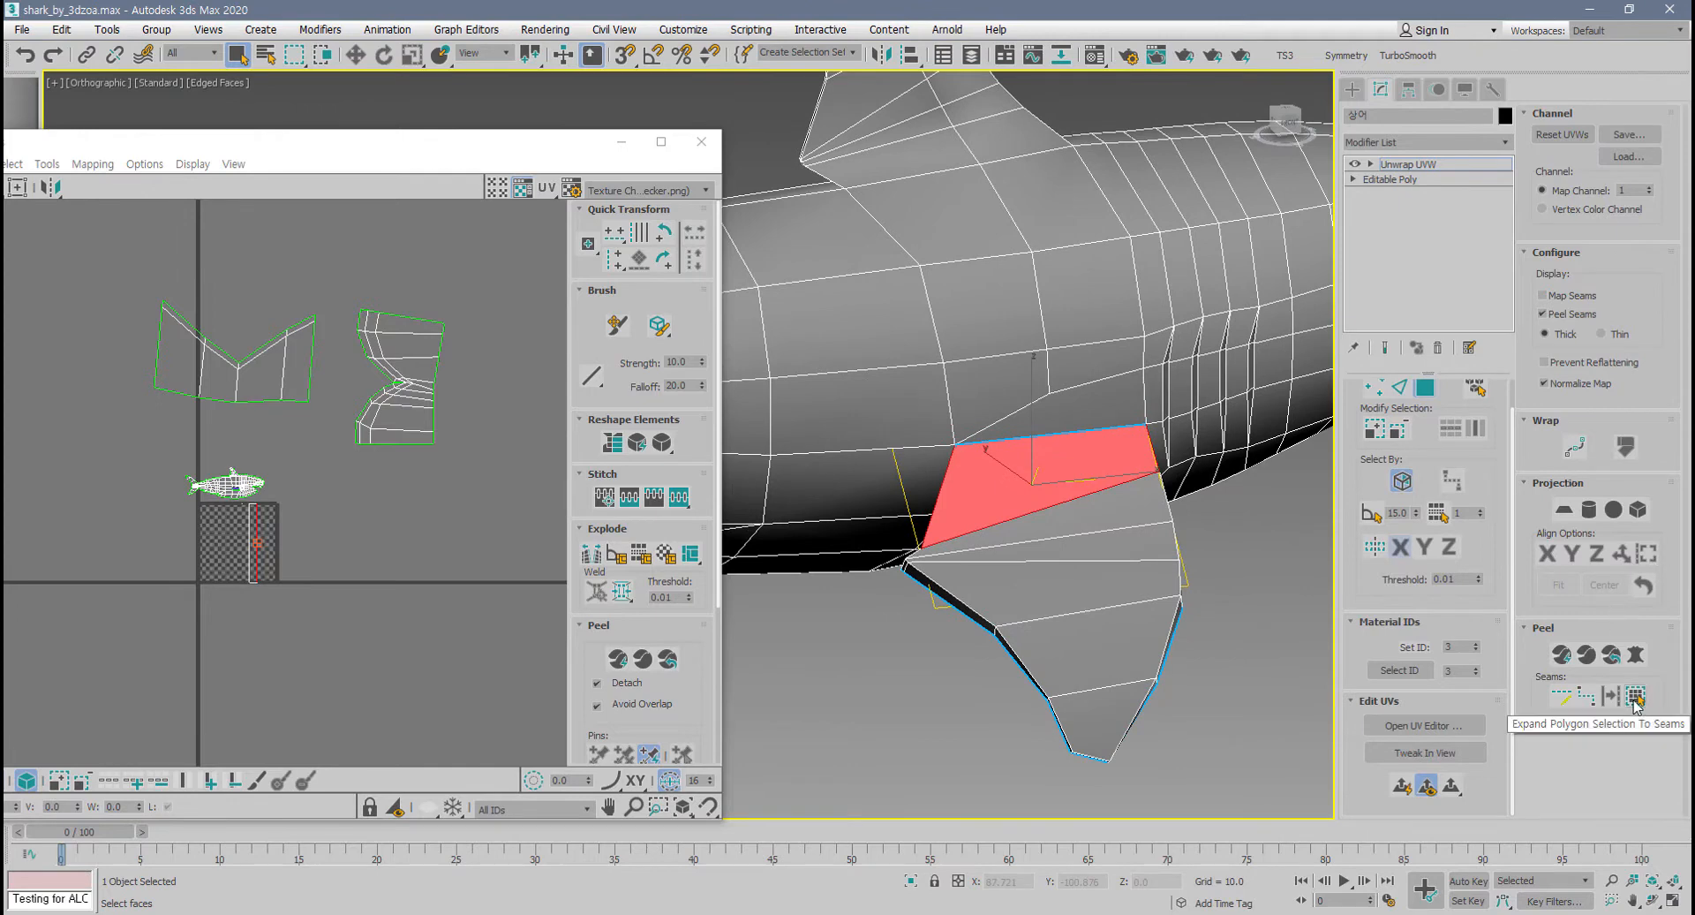
pyautogui.click(1635, 697)
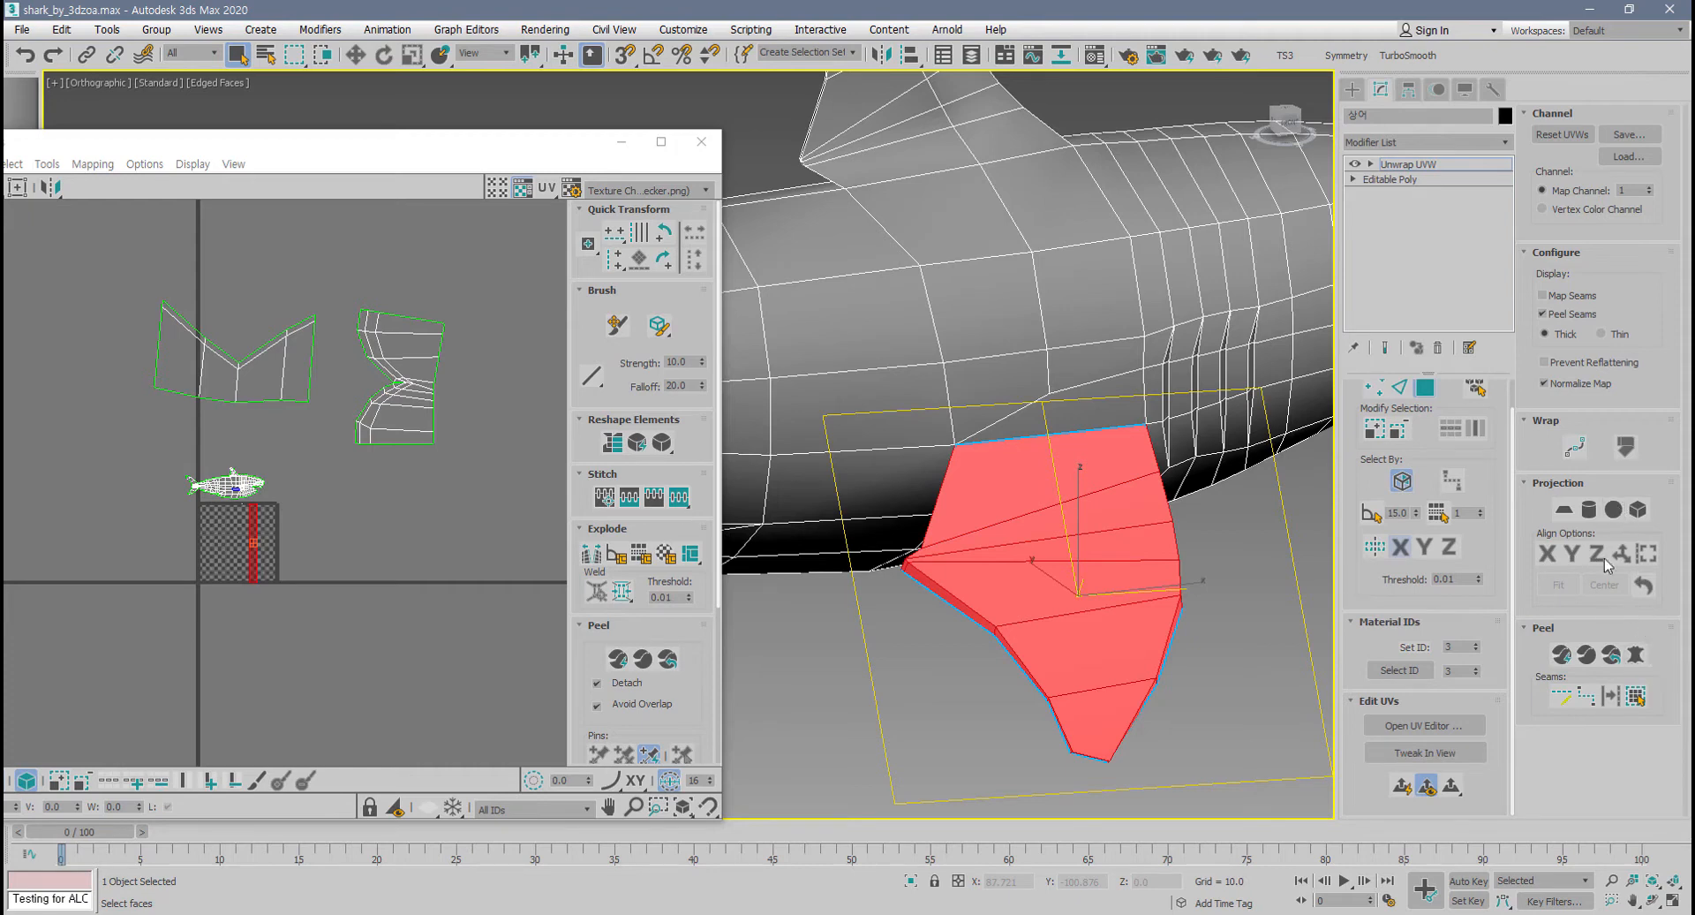
# - Try a planar projection on the pectoral fin's outer side and relax the resulting shell twice
pyautogui.click(1563, 509)
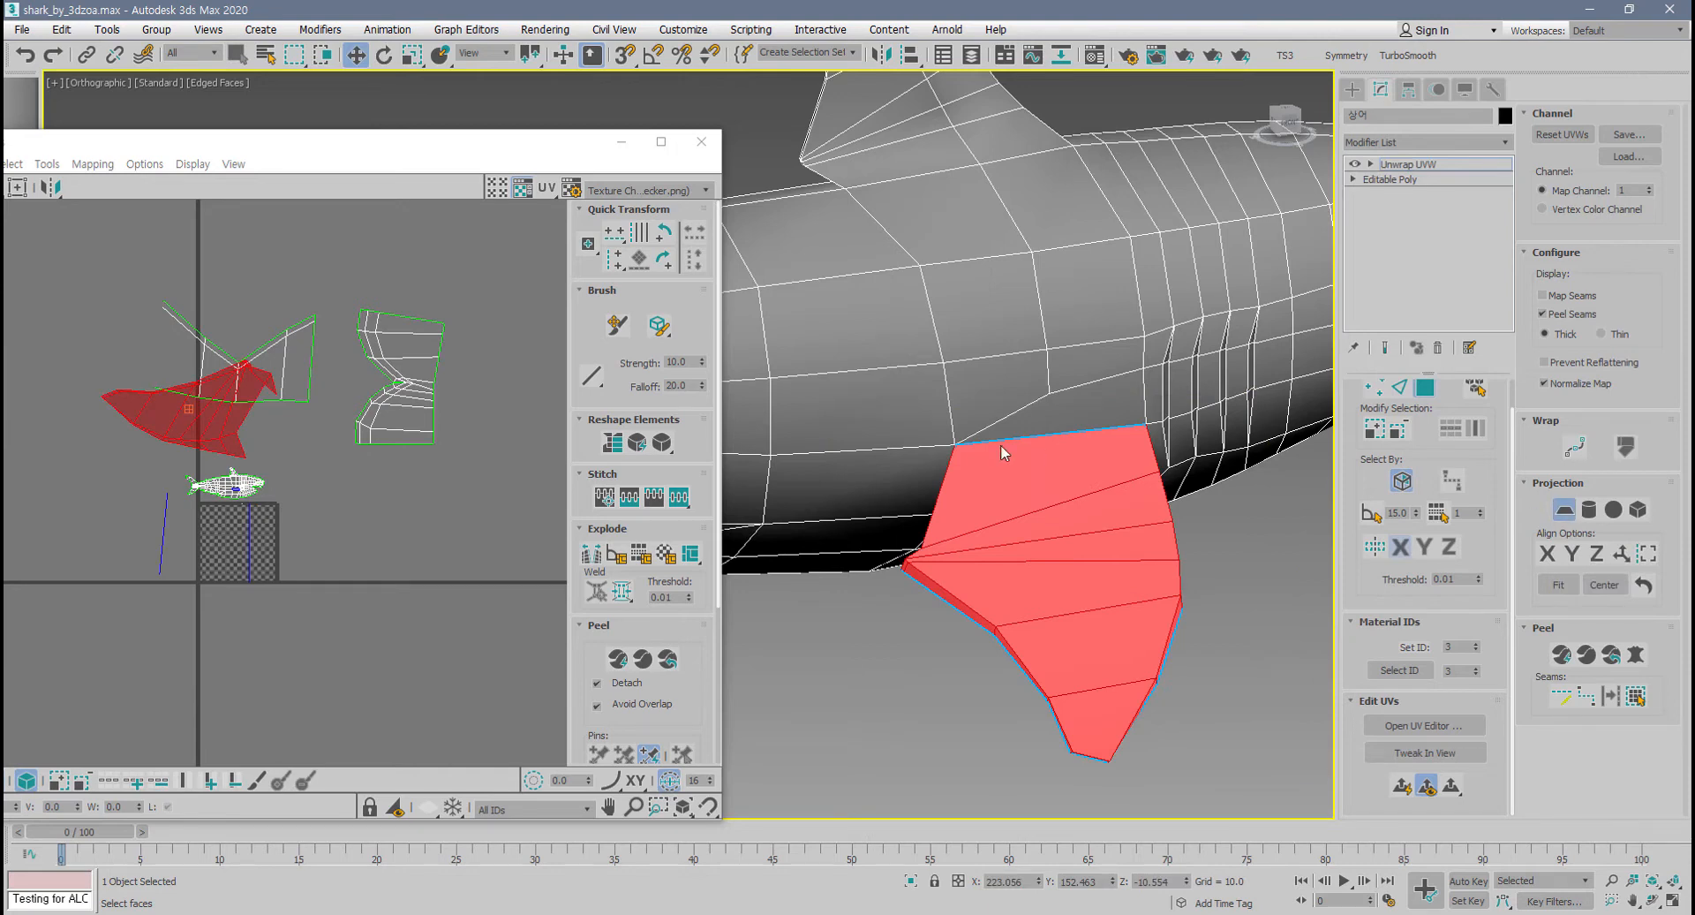
pyautogui.click(662, 444)
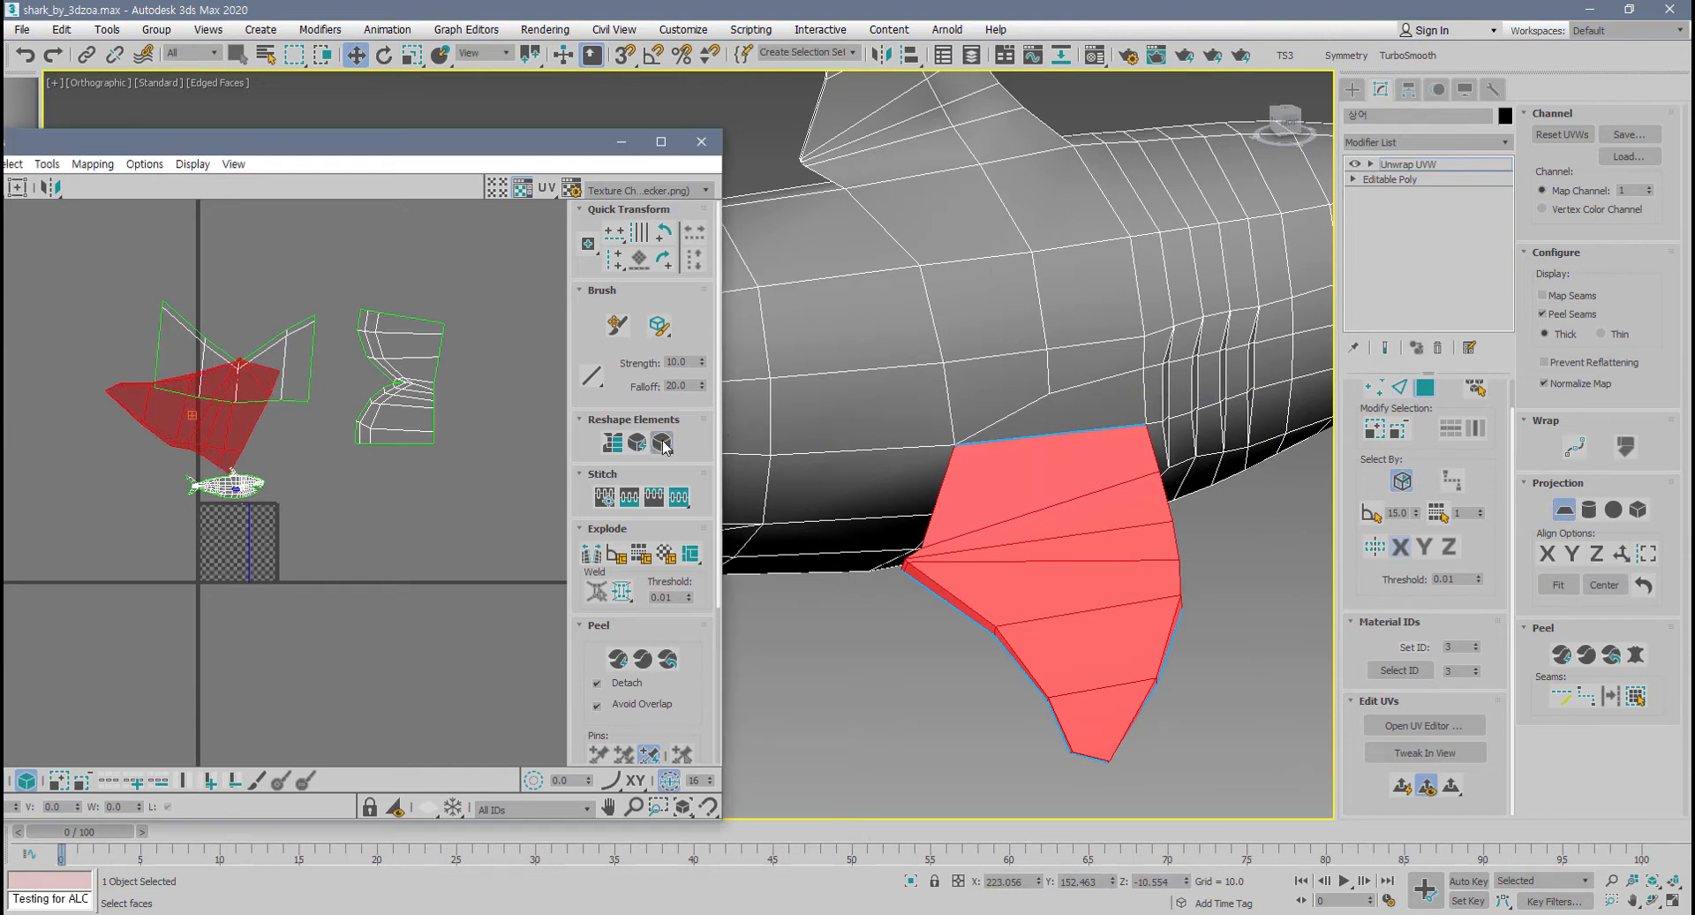
pyautogui.scroll(3, 282, 494)
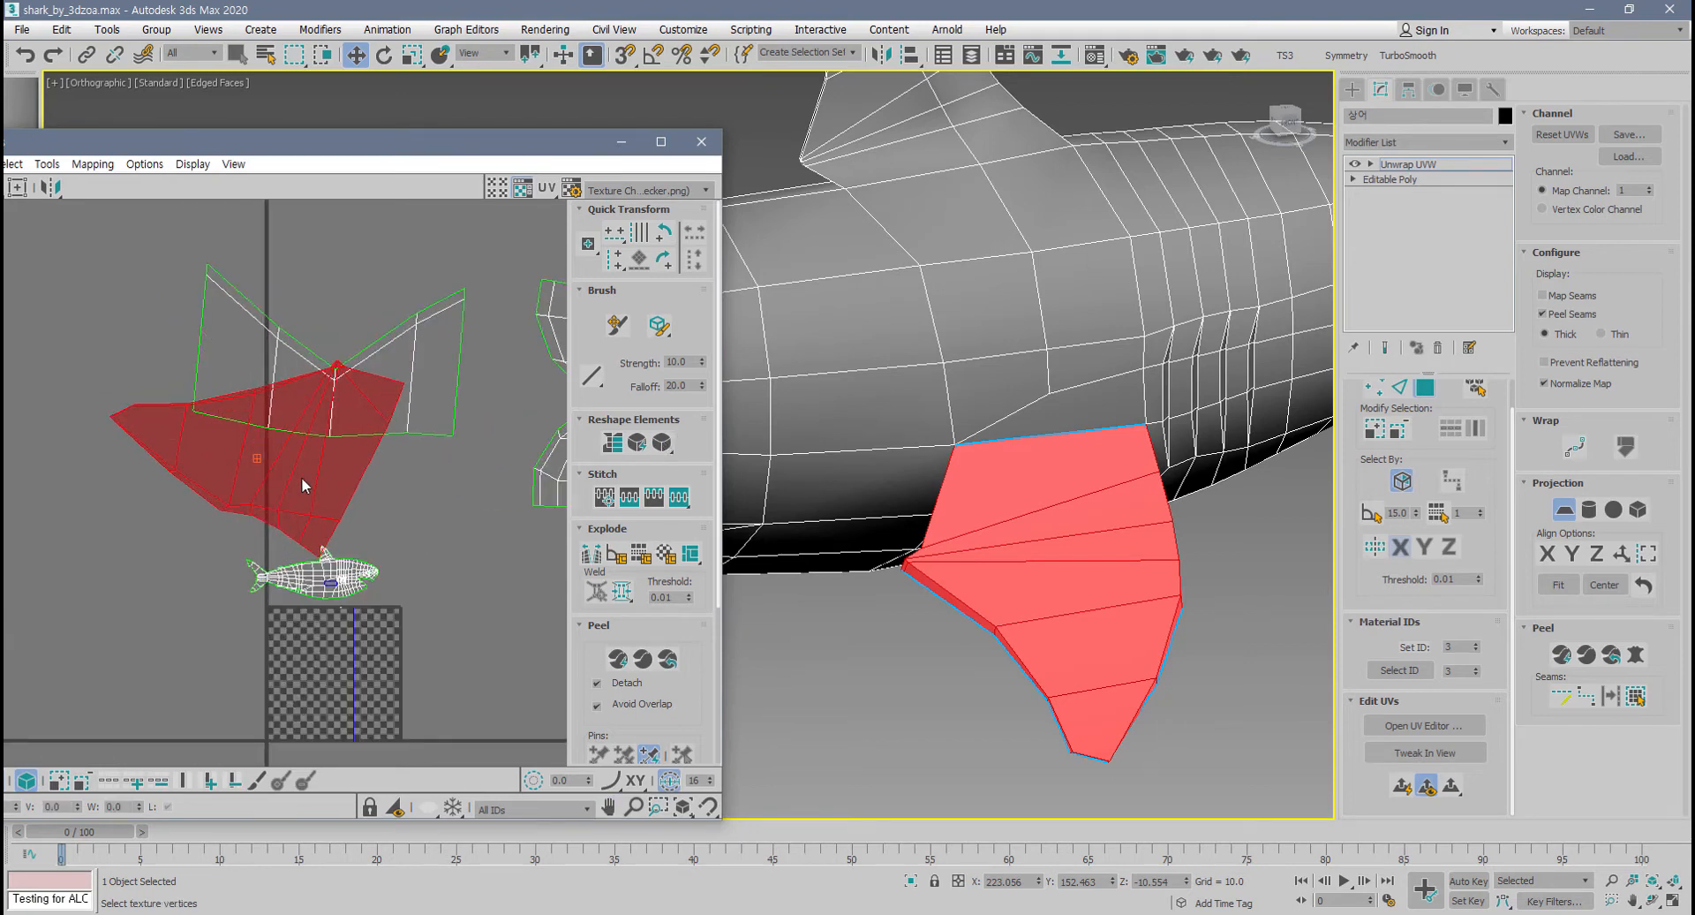
pyautogui.click(664, 444)
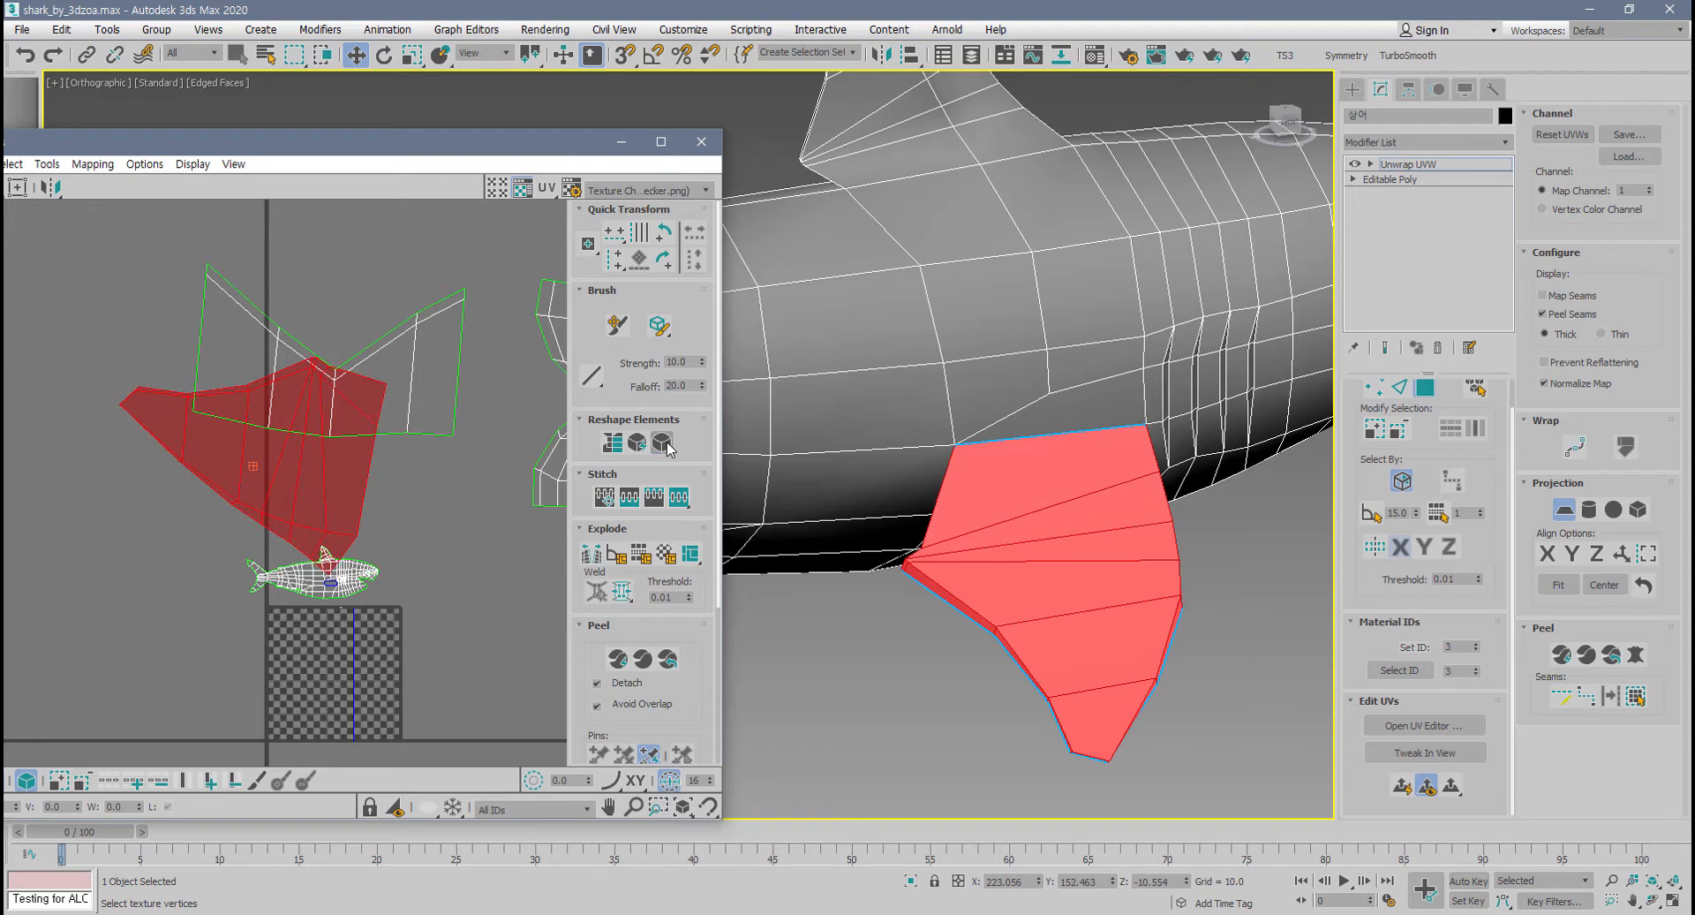
# - Quick planar map the pectoral fin's outer side, relax the shell, and exit the planar projection mode
pyautogui.click(1402, 786)
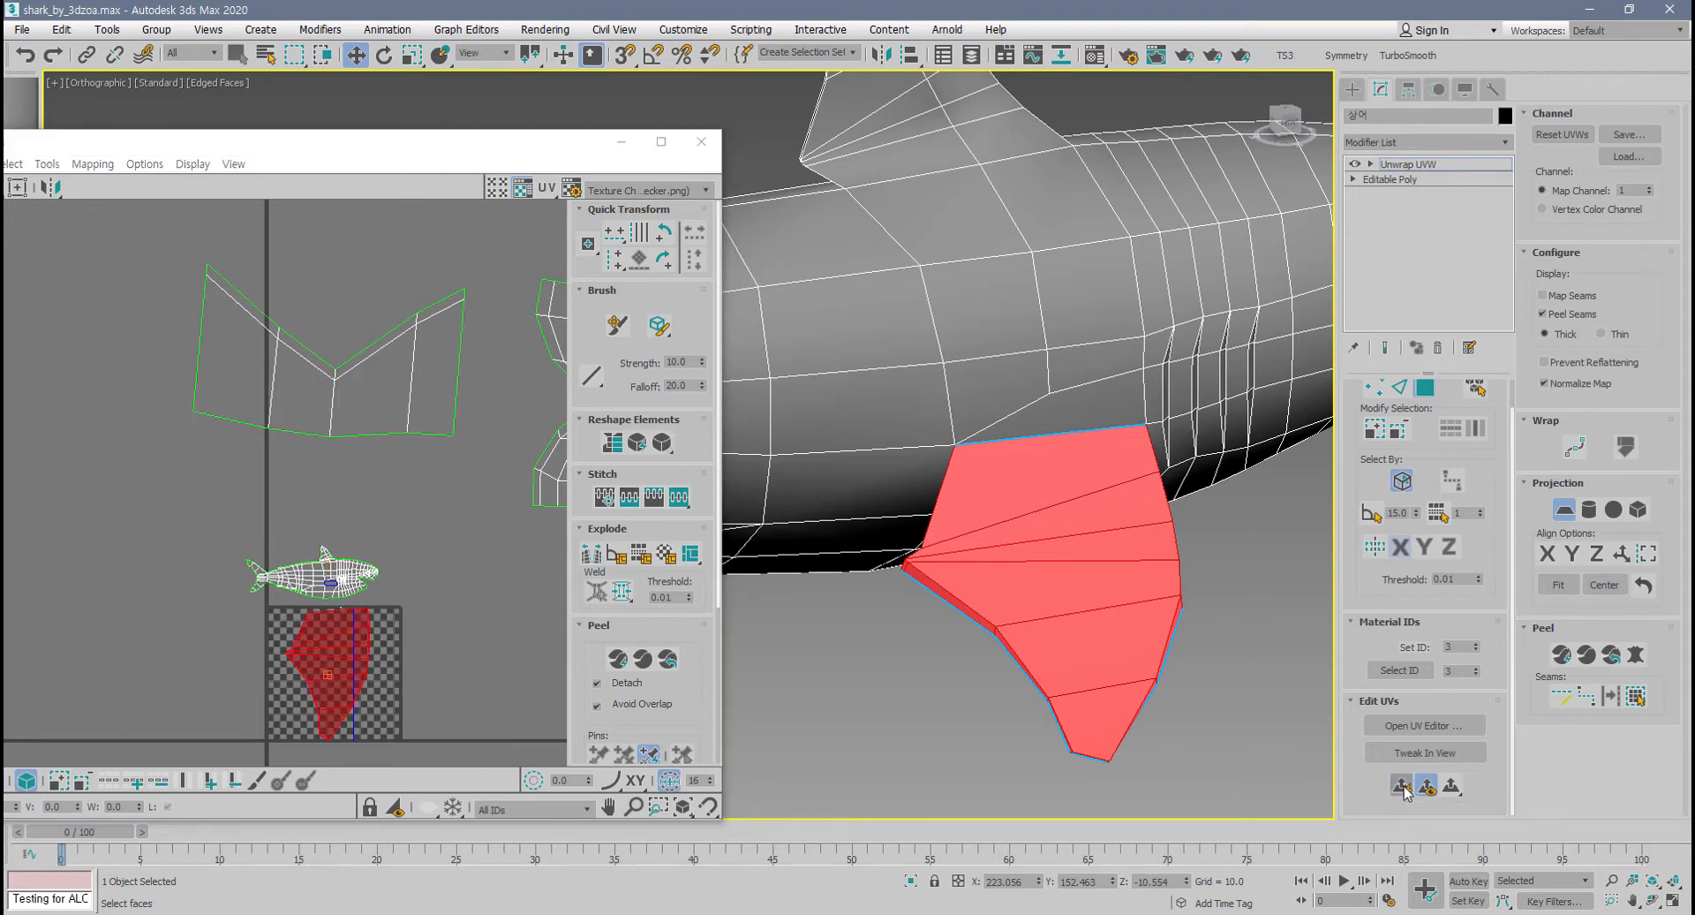
pyautogui.moveTo(375, 641)
pyautogui.mouseDown(button='middle')
pyautogui.moveTo(376, 516)
pyautogui.moveTo(343, 466)
pyautogui.moveTo(356, 418)
pyautogui.mouseUp(button='middle')
pyautogui.scroll(3, 341, 521)
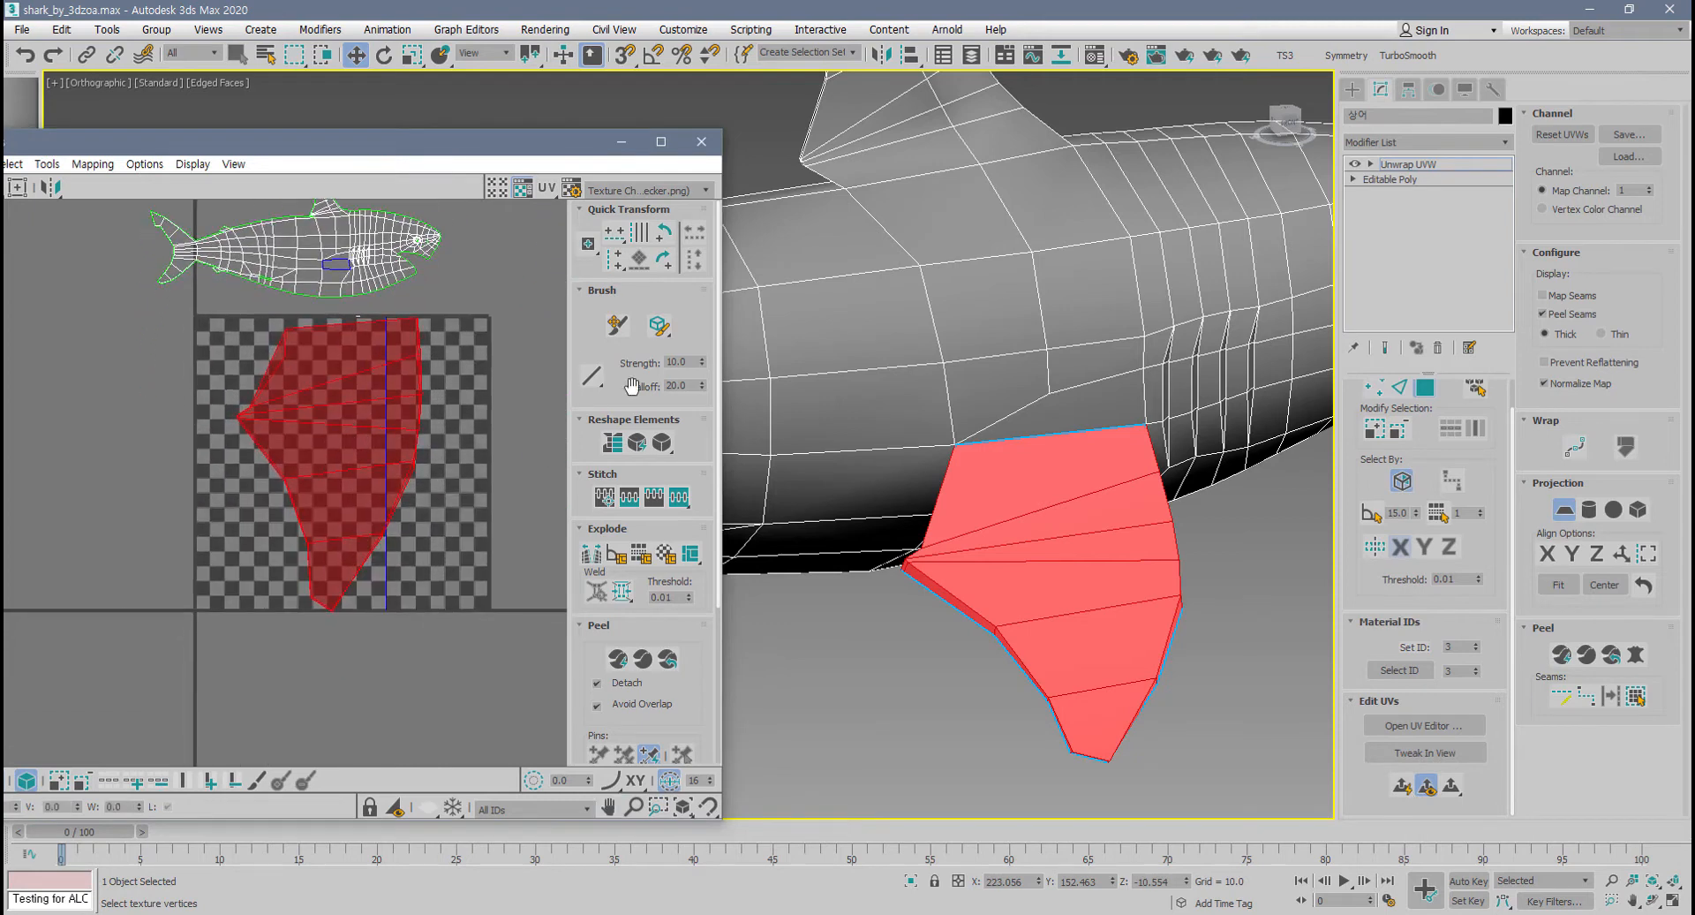
pyautogui.click(662, 444)
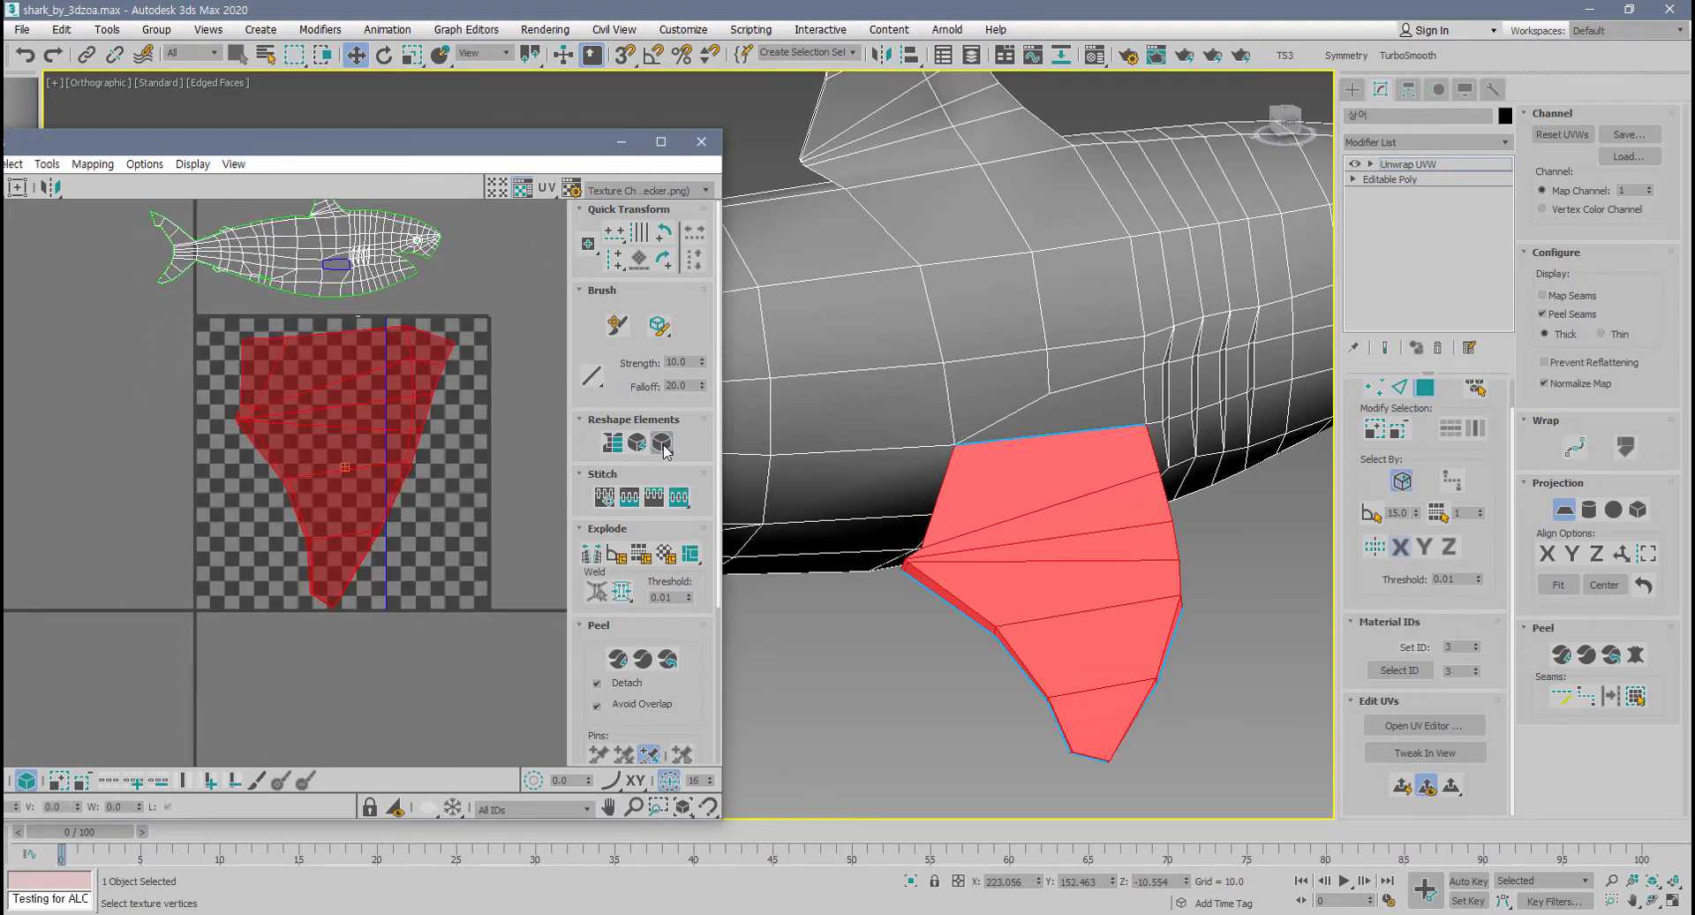
pyautogui.scroll(-3, 414, 490)
pyautogui.moveTo(412, 491); pyautogui.dragTo(414, 518, button='middle')
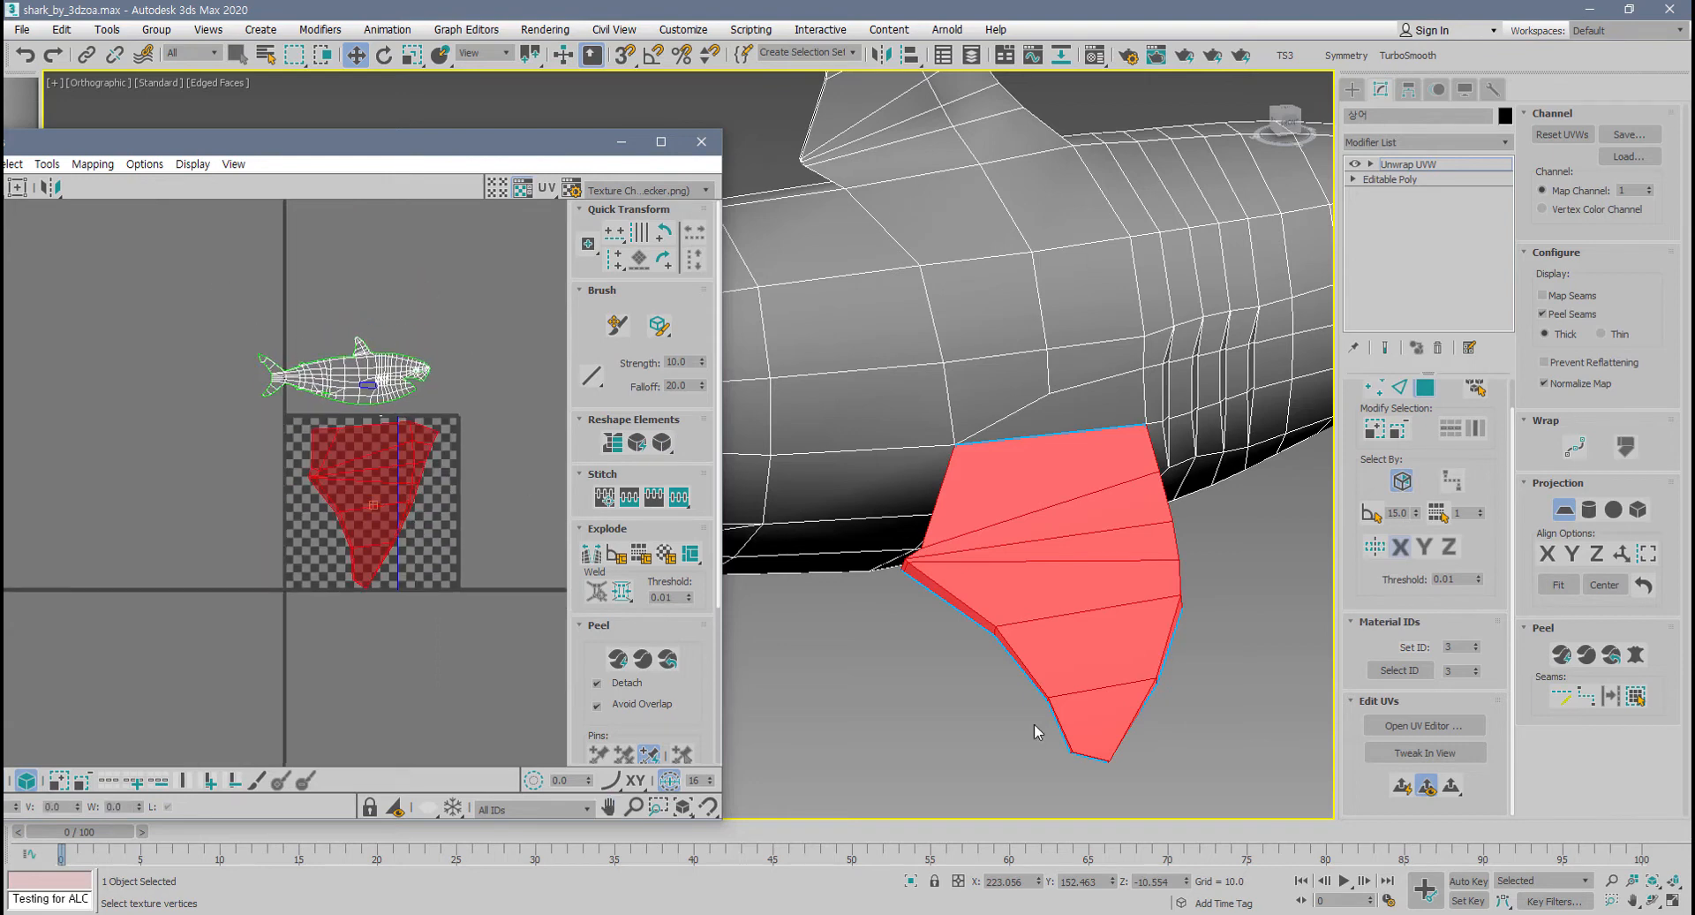
pyautogui.click(1568, 514)
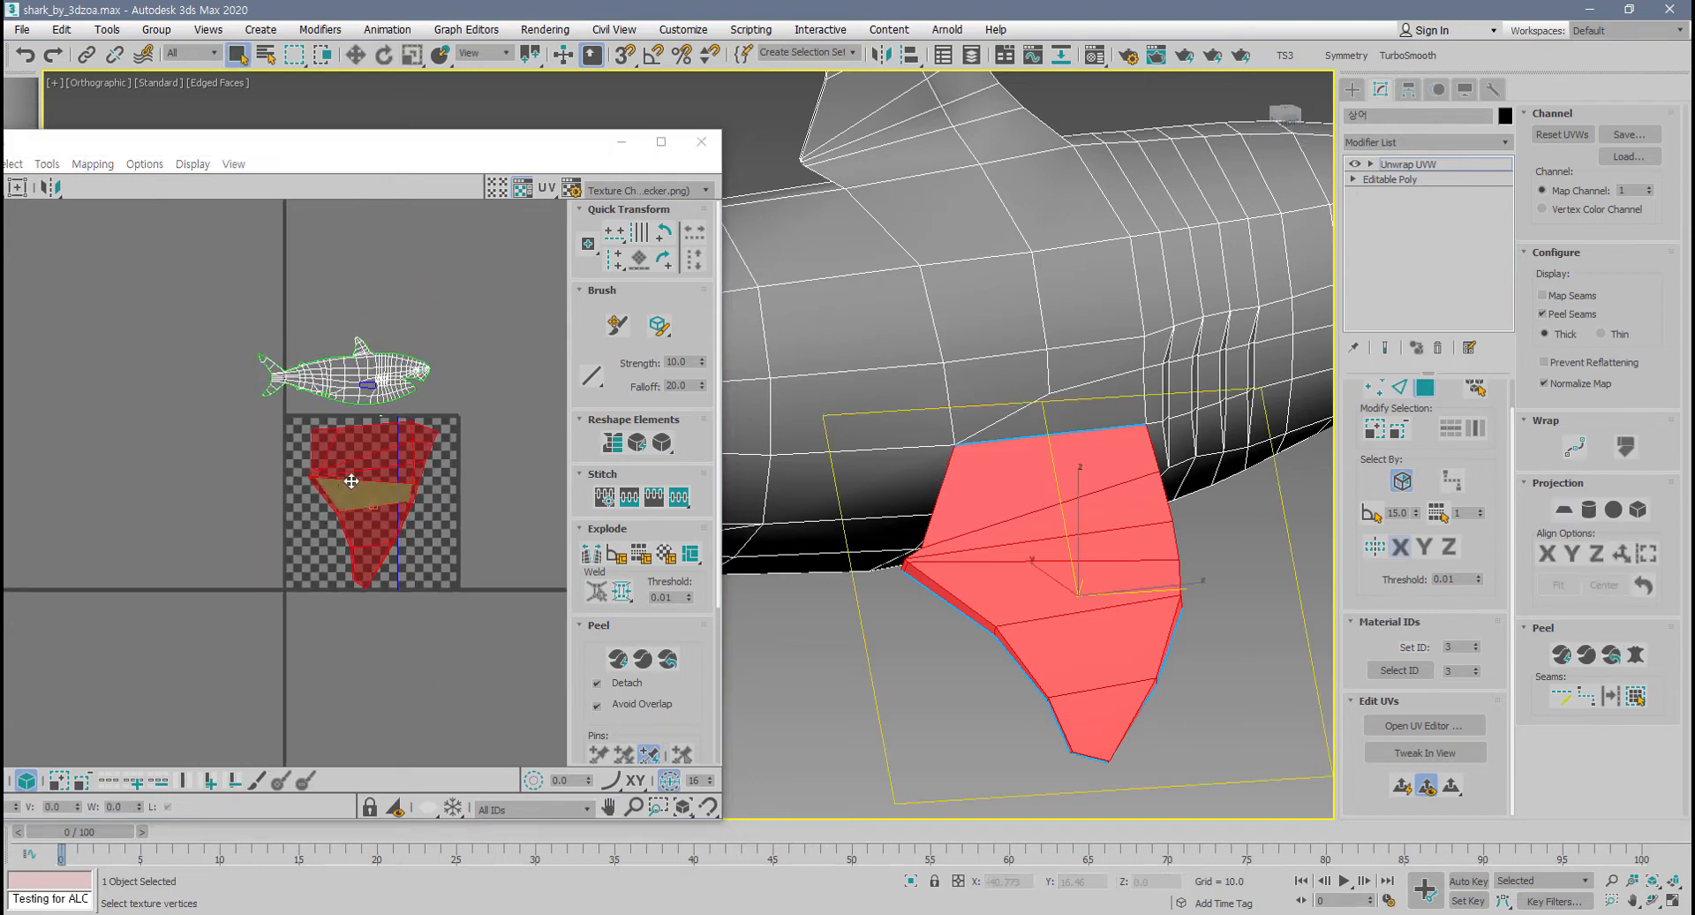
# - Move the outer fin shell out of the checker tile to the empty space behind the shark's tail and deselect it
pyautogui.moveTo(353, 480); pyautogui.dragTo(152, 450)
pyautogui.moveTo(152, 450); pyautogui.dragTo(129, 447)
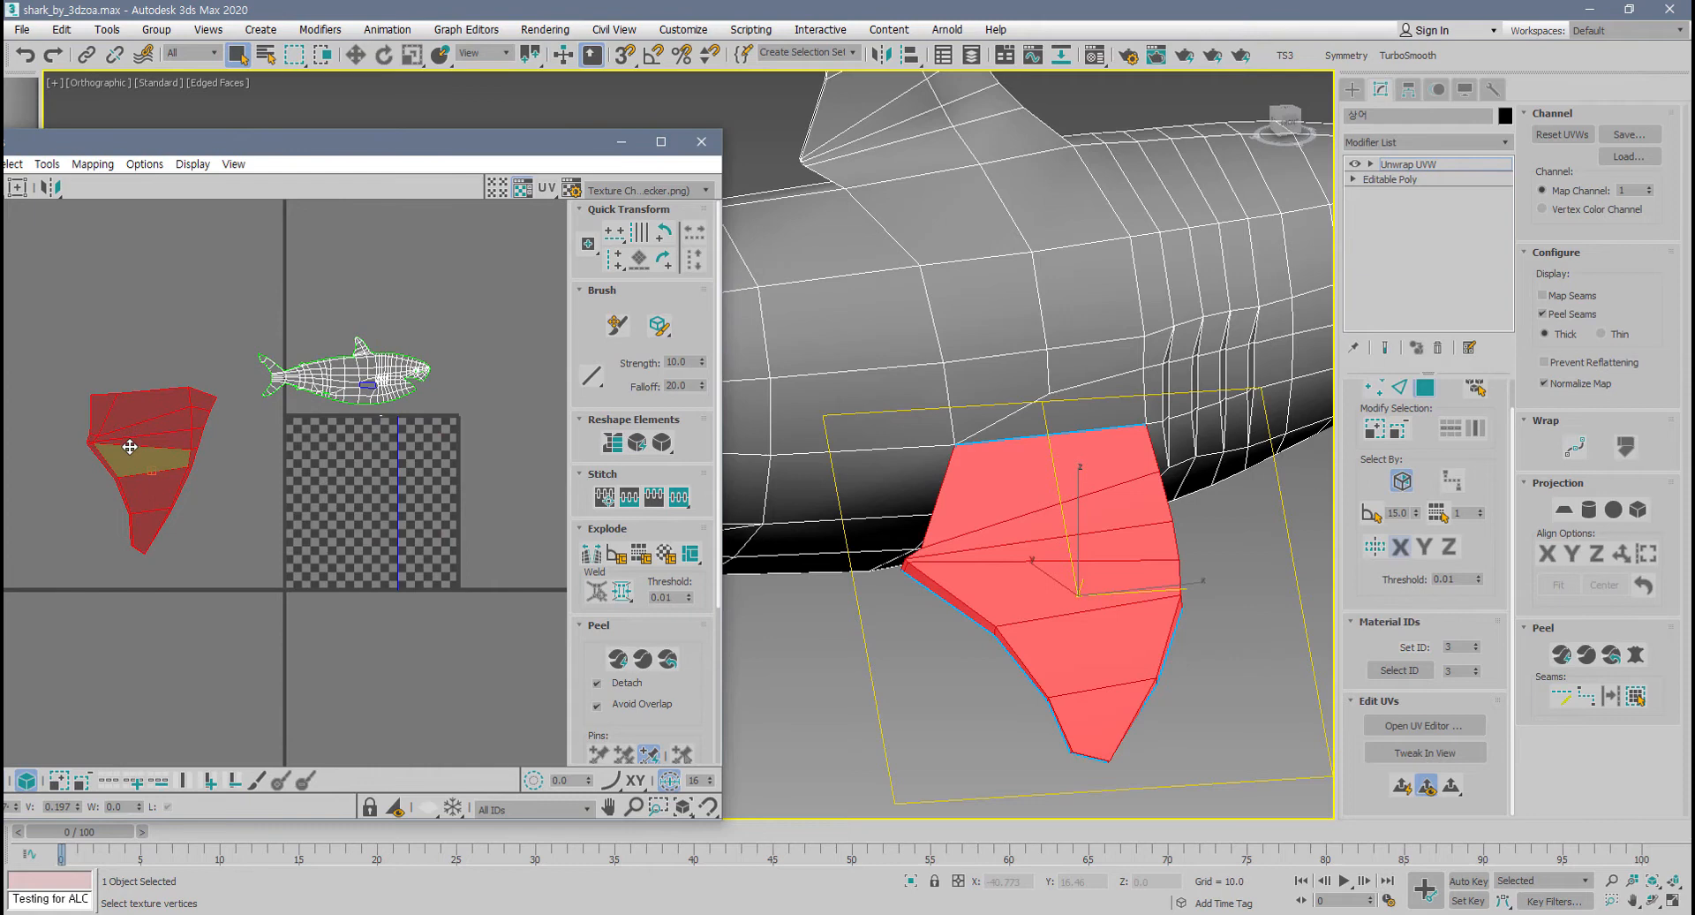
pyautogui.click(214, 536)
# - Examine the outer fin shell's border and inner edges up close for overlaps
pyautogui.scroll(5, 212, 528)
pyautogui.scroll(2, 265, 592)
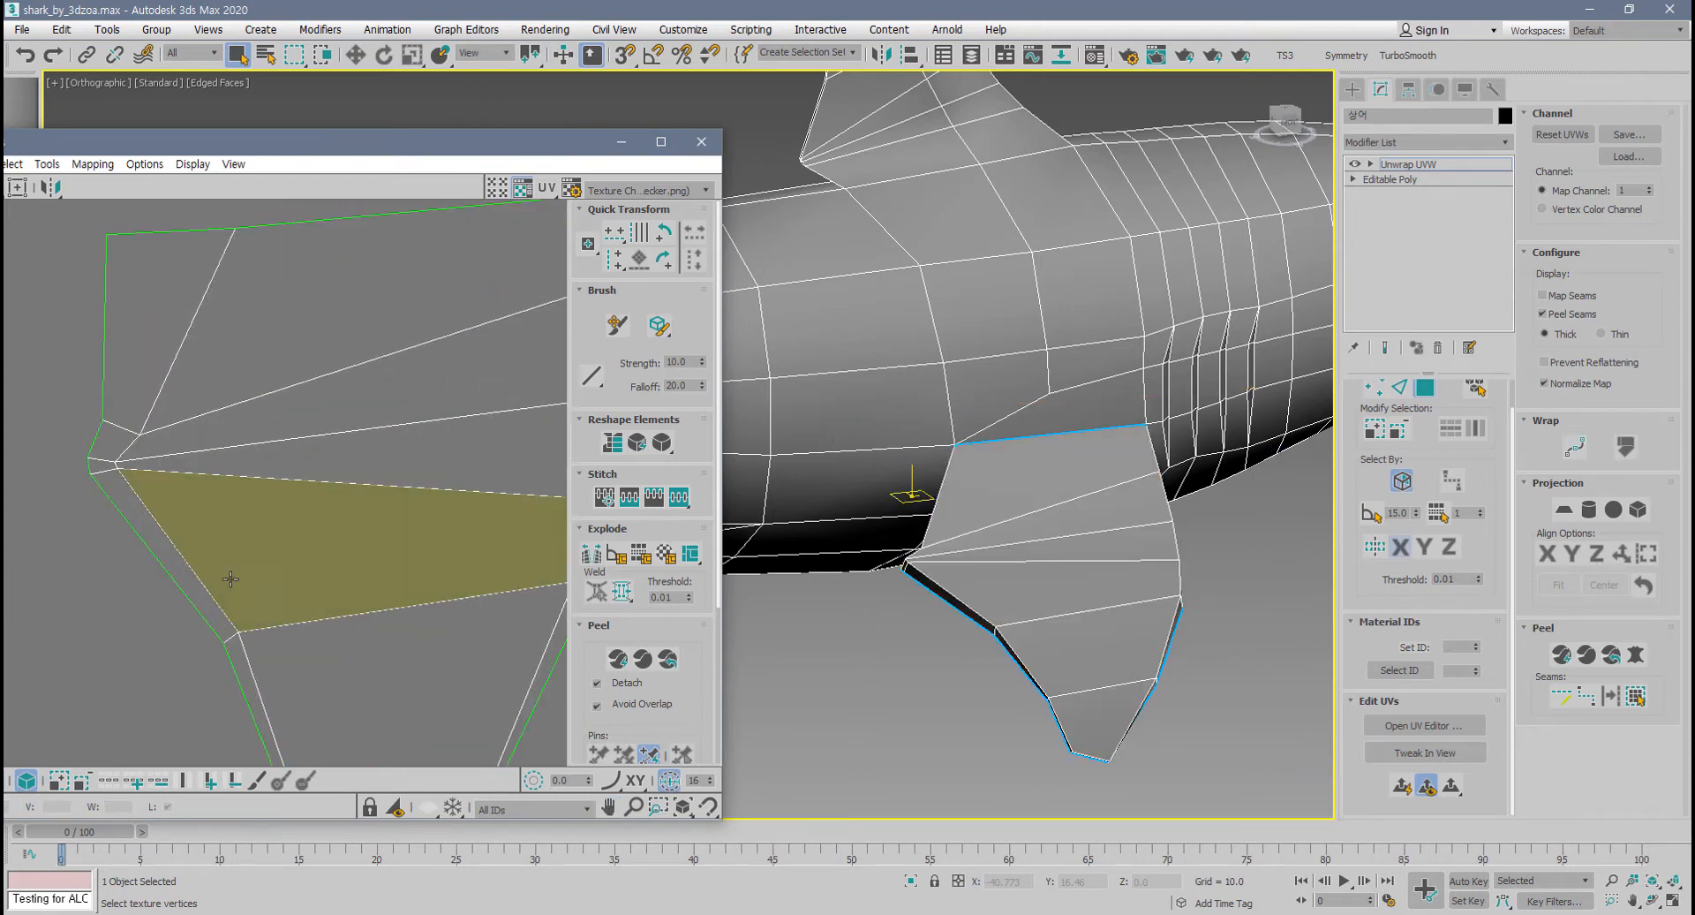
pyautogui.scroll(1, 165, 528)
pyautogui.scroll(-2, 164, 528)
pyautogui.moveTo(245, 548); pyautogui.dragTo(207, 480, button='middle')
pyautogui.scroll(-1, 278, 574)
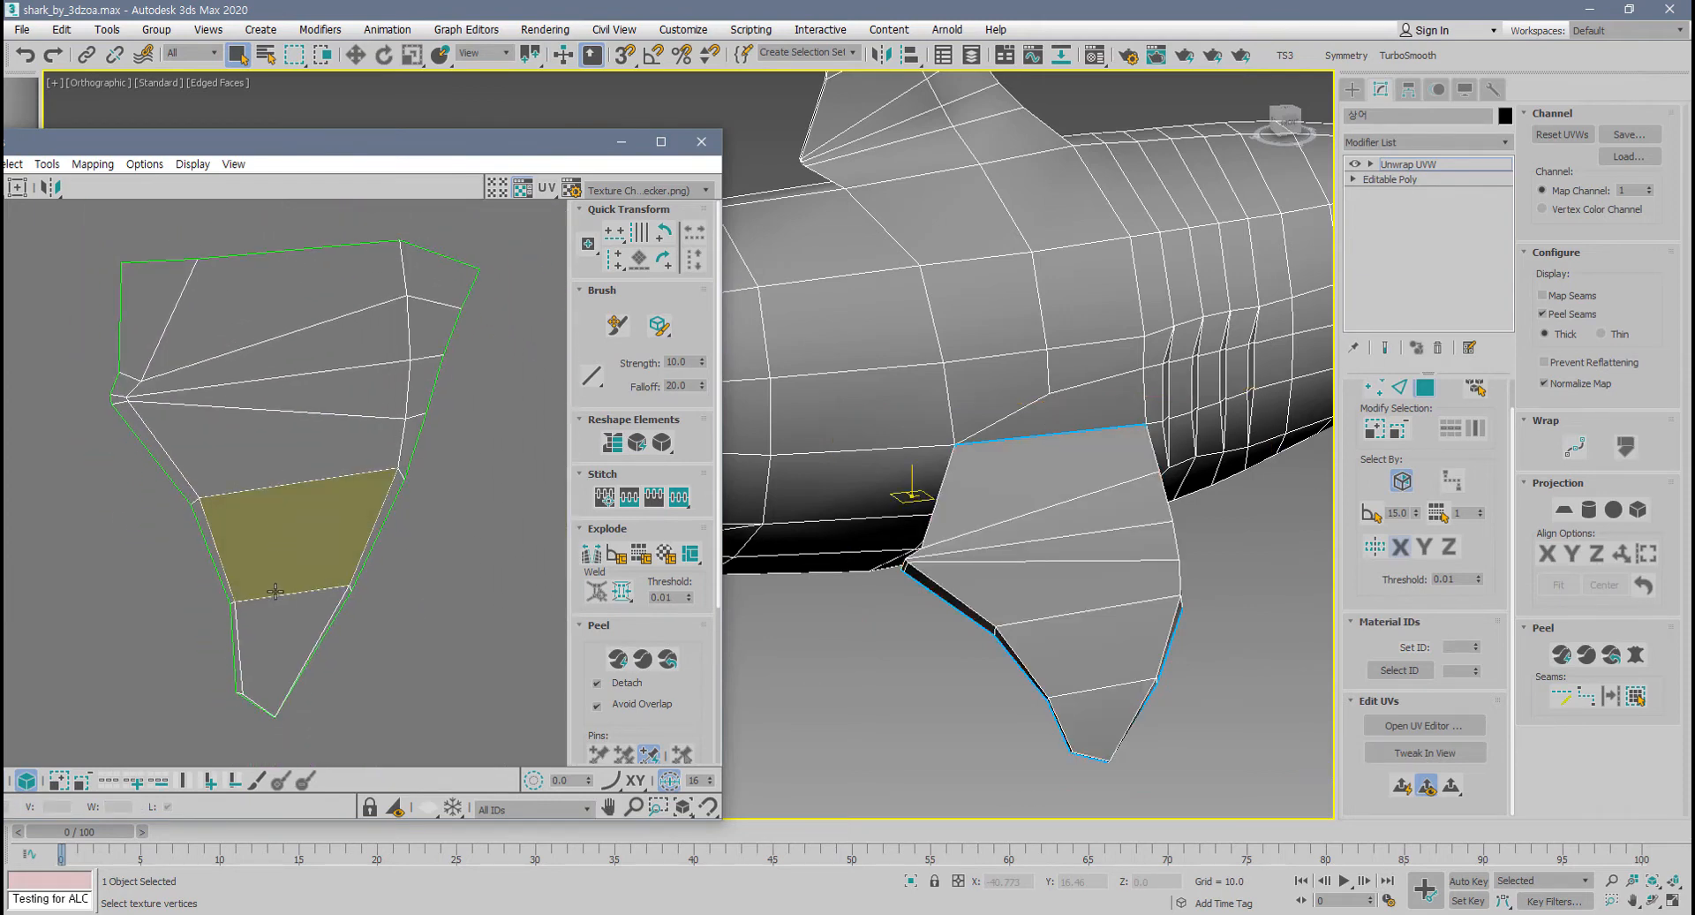
pyautogui.scroll(2, 271, 693)
pyautogui.scroll(-2, 300, 677)
# - Select a polygon on the pectoral fin's underside, expand the selection to the peel seams, and quick planar map it
pyautogui.keyDown('alt'); pyautogui.moveTo(1171, 727); pyautogui.dragTo(1108, 523, button='middle'); pyautogui.keyUp('alt')
pyautogui.click(1109, 500)
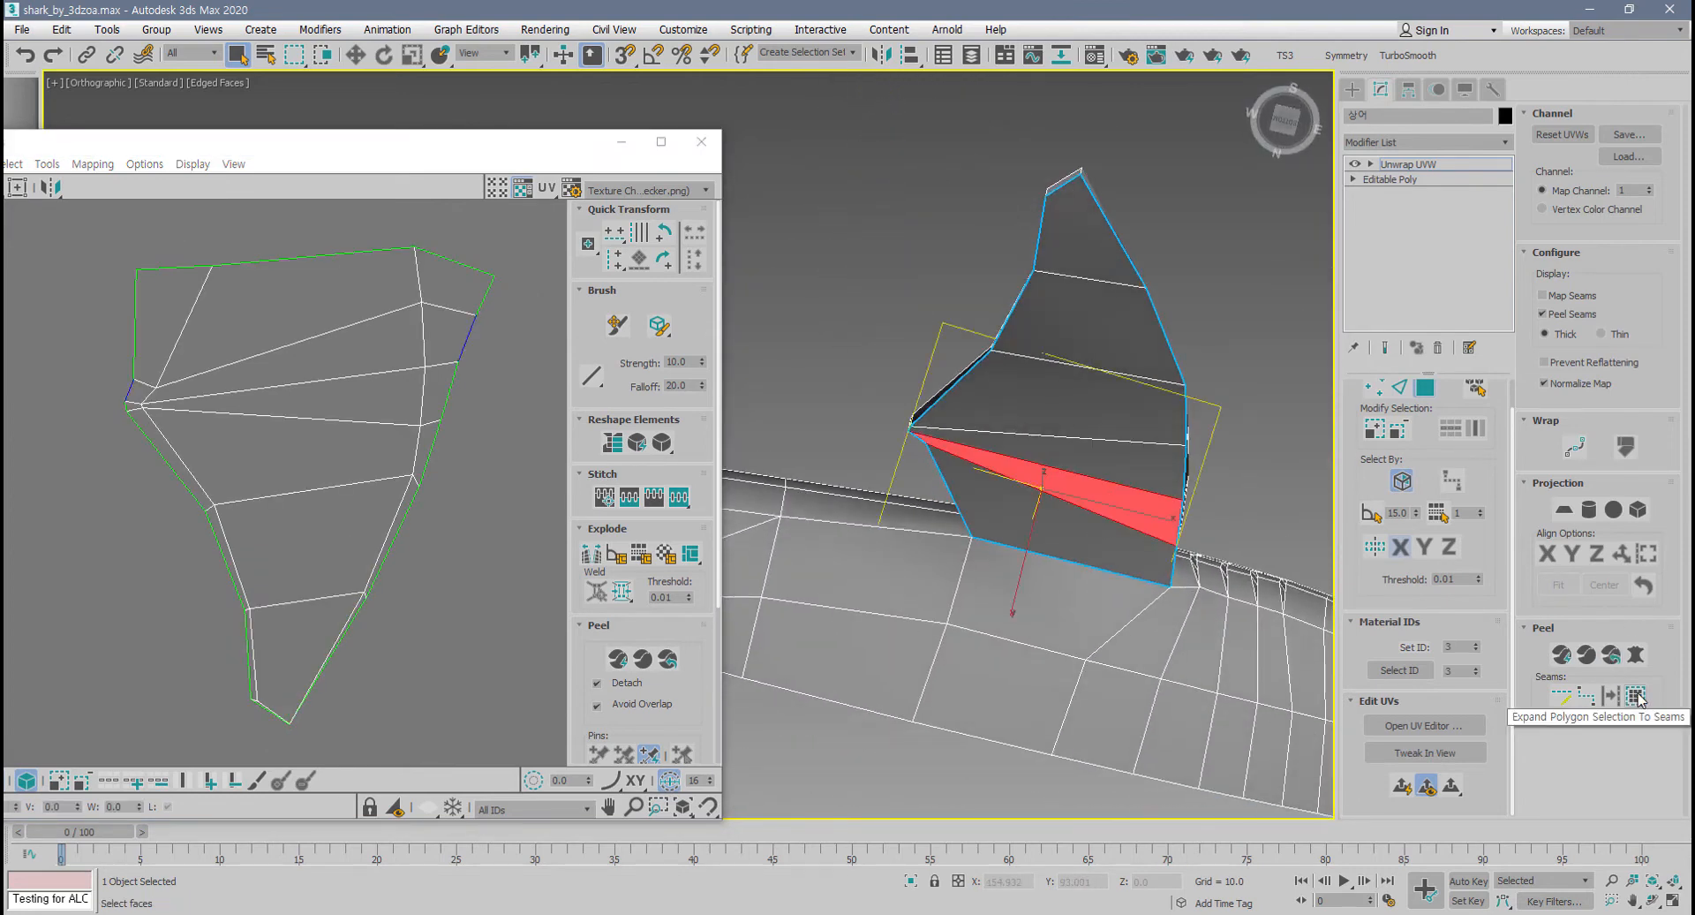
pyautogui.click(1636, 696)
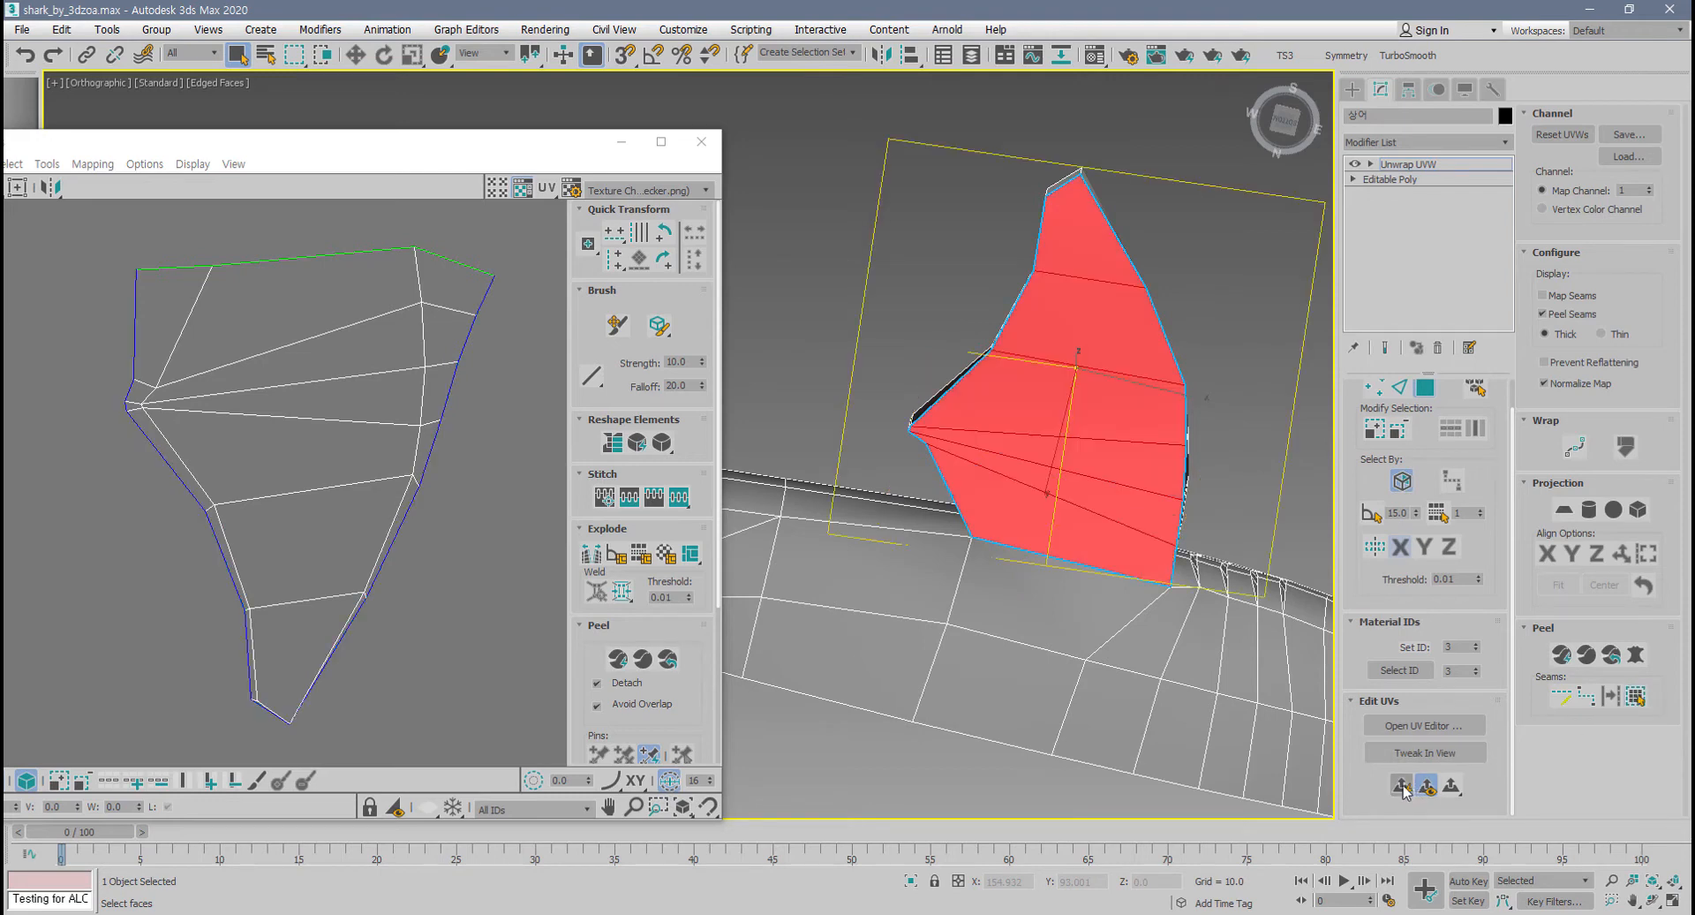
pyautogui.scroll(-6, 498, 517)
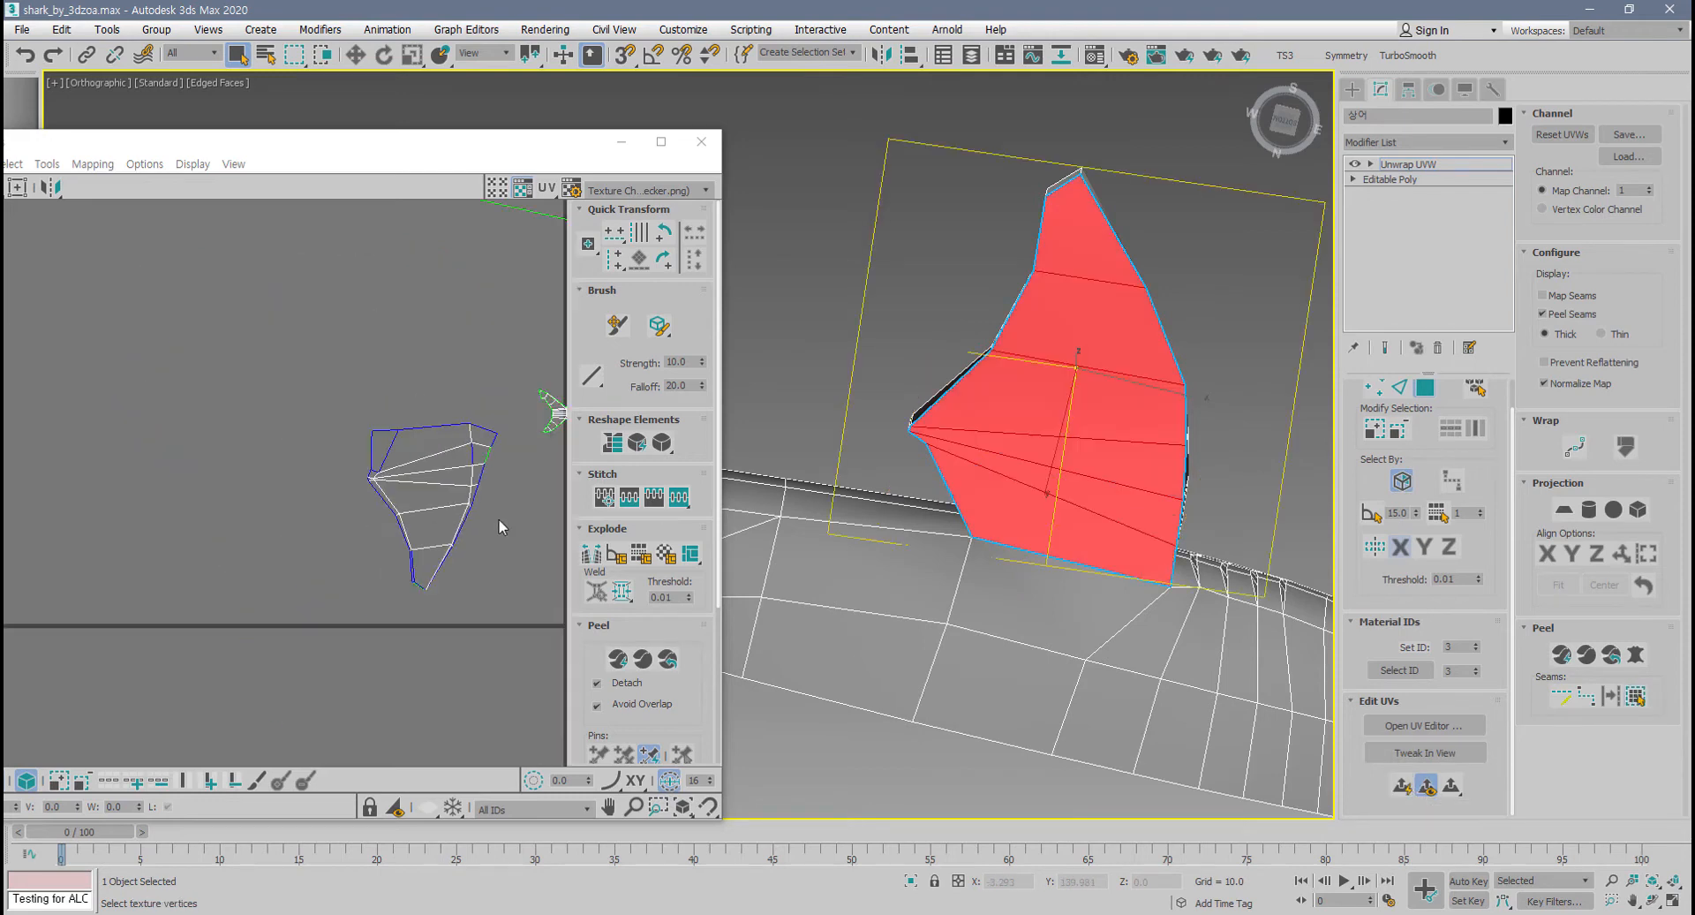
pyautogui.moveTo(501, 519); pyautogui.dragTo(413, 545, button='middle')
pyautogui.scroll(3, 412, 545)
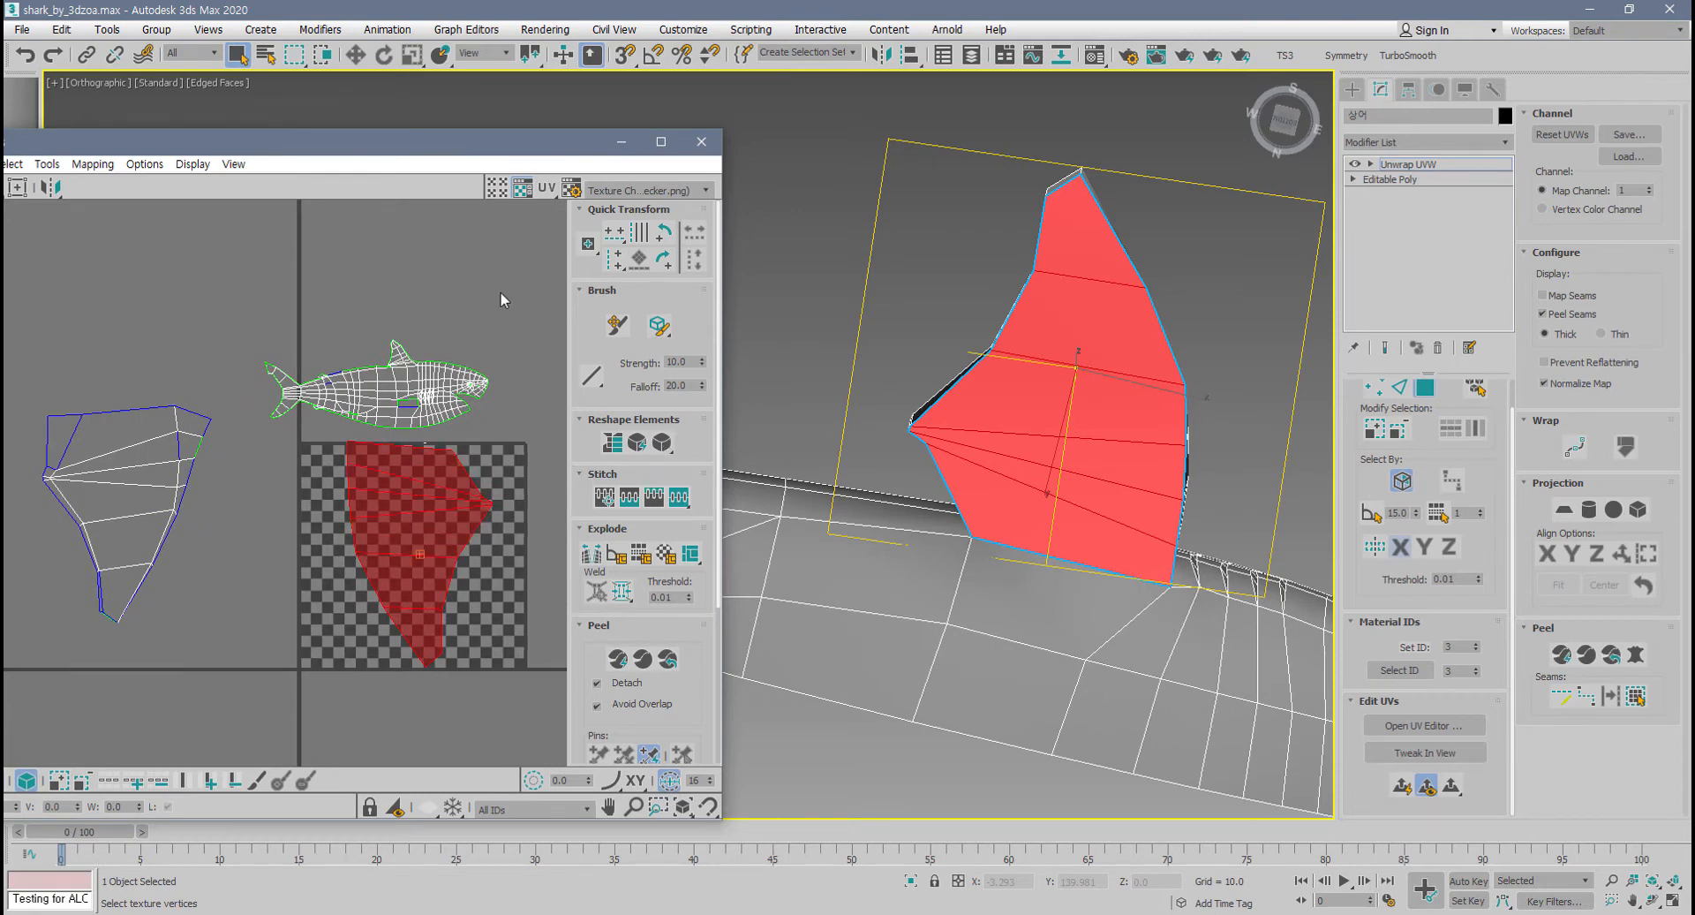
# - Move both pectoral fin shells out of the checker tile and arrange them side by side below the shark's tail
pyautogui.moveTo(516, 150); pyautogui.dragTo(850, 144)
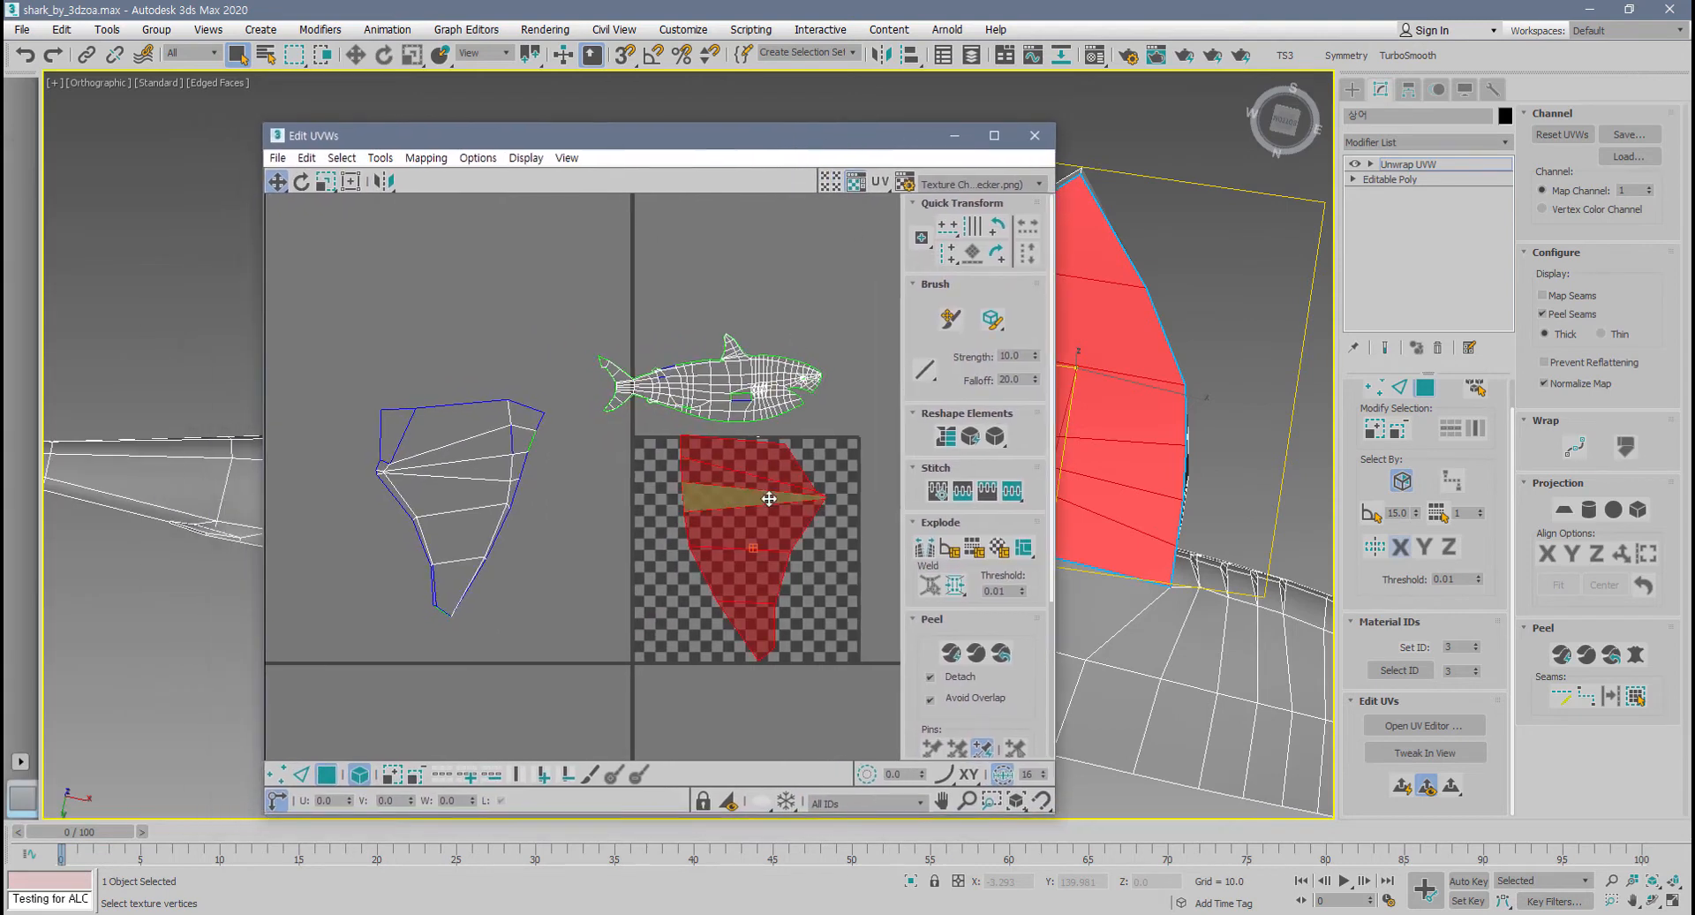
pyautogui.moveTo(602, 486); pyautogui.dragTo(686, 641)
pyautogui.scroll(-2, 554, 485)
pyautogui.scroll(2, 371, 484)
pyautogui.click(560, 531)
pyautogui.scroll(-2, 560, 533)
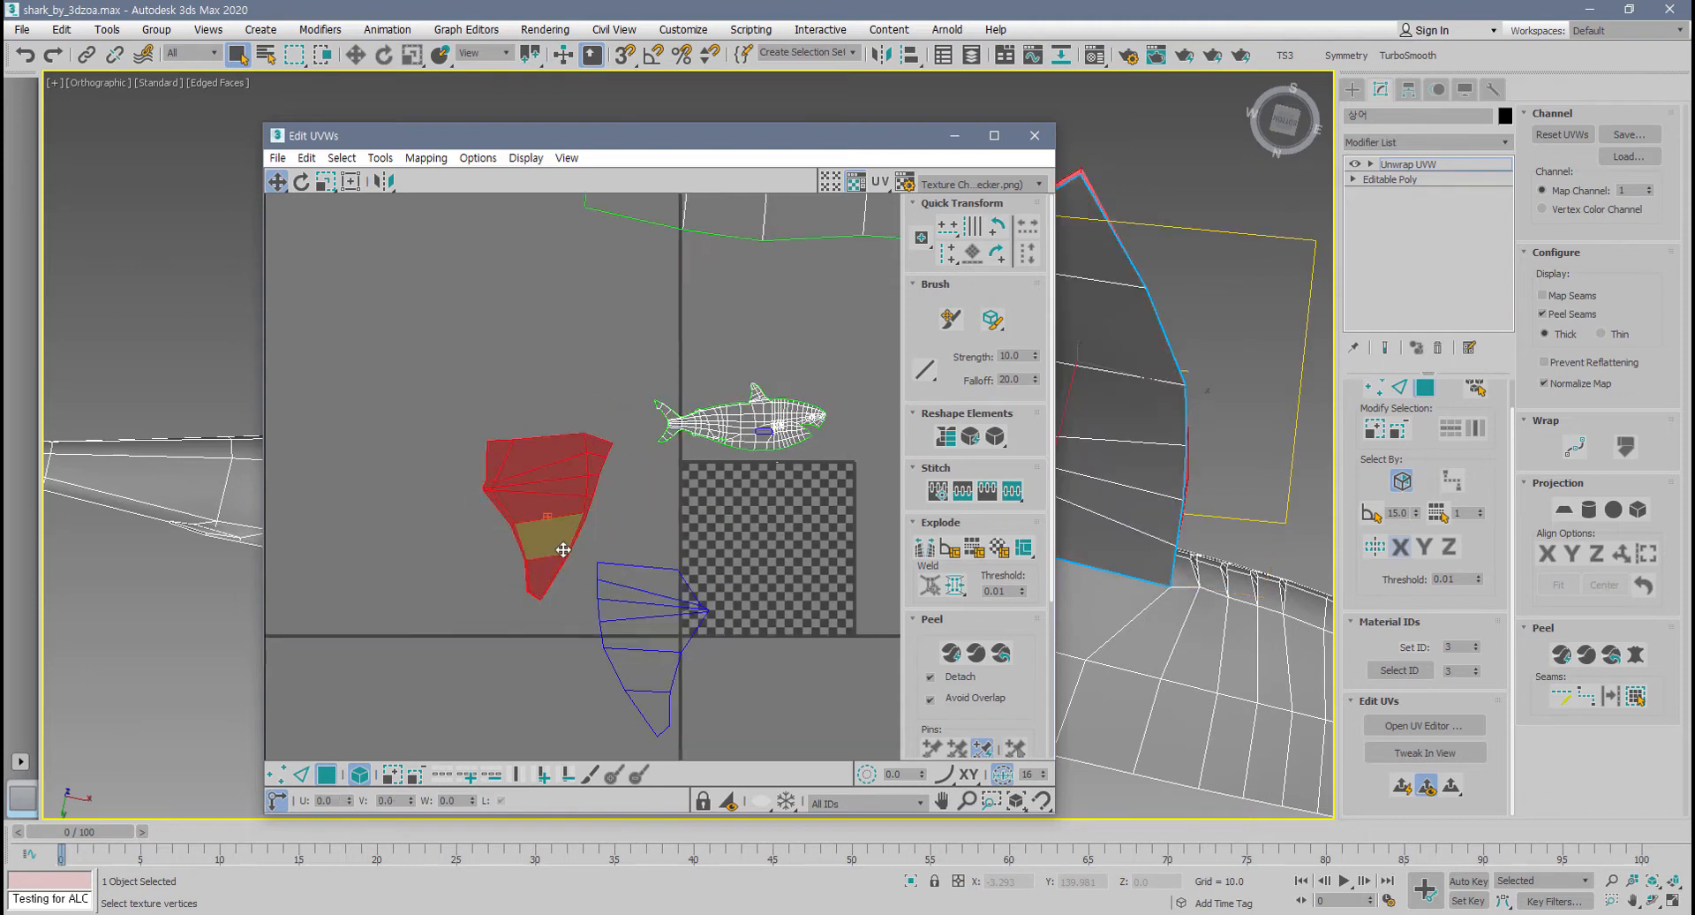
pyautogui.moveTo(558, 528); pyautogui.dragTo(560, 393, button='middle')
pyautogui.moveTo(555, 386); pyautogui.dragTo(451, 528)
pyautogui.moveTo(662, 490); pyautogui.dragTo(592, 505)
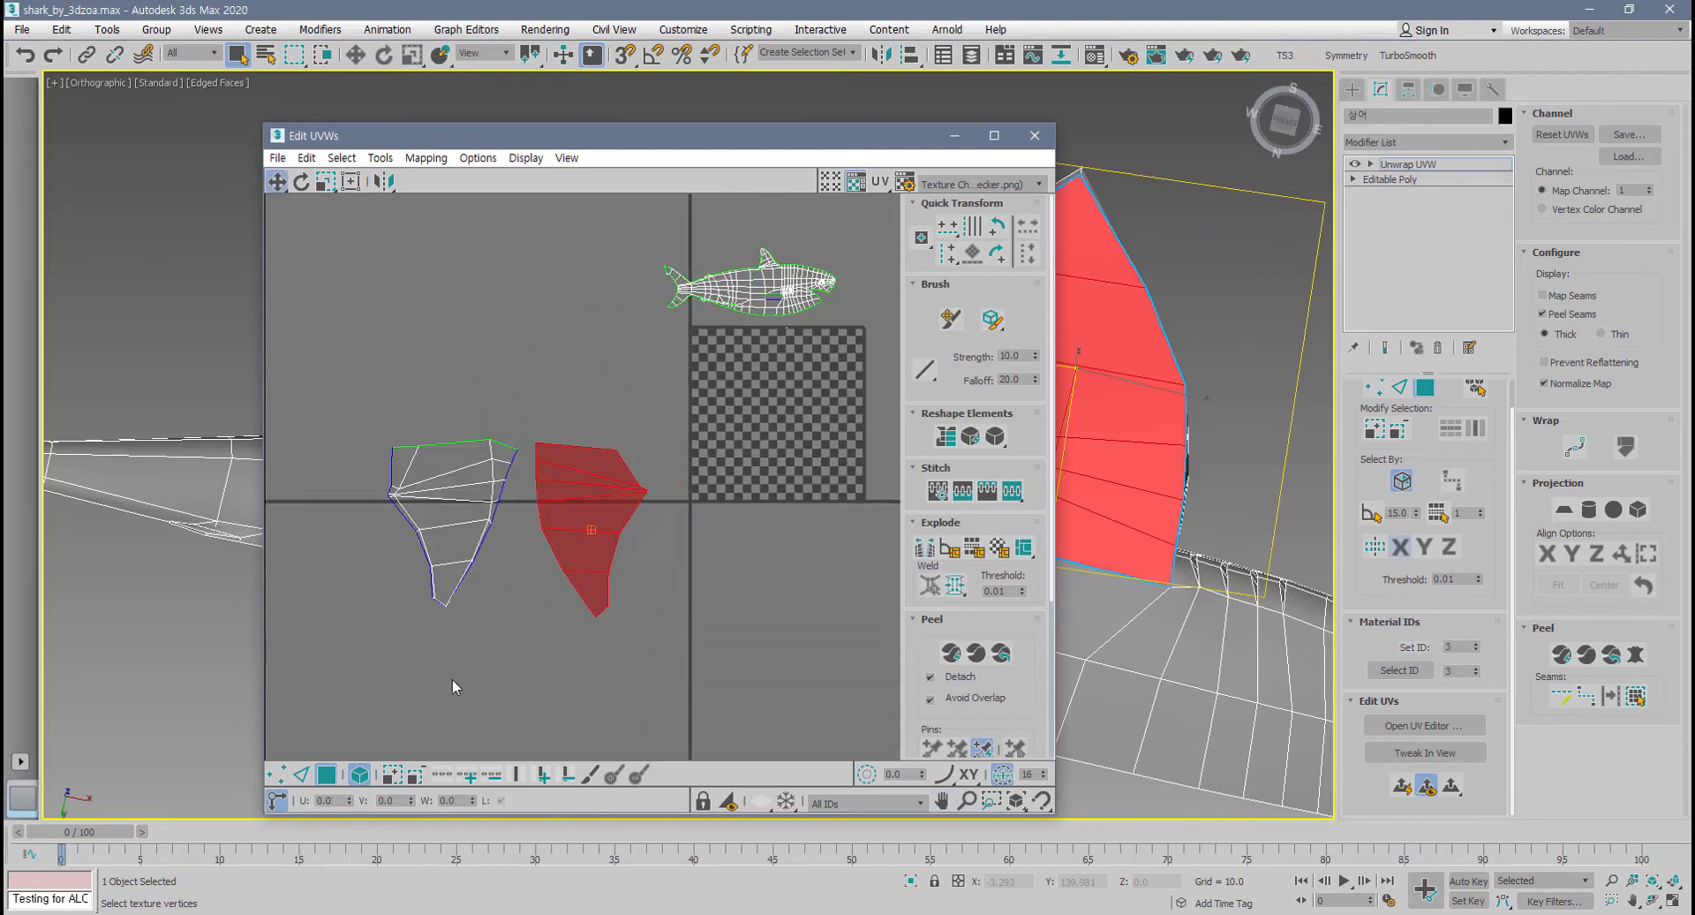
# - Turn off selection by element and select a single polygon near the tip of the outer fin shell
pyautogui.click(357, 780)
pyautogui.click(360, 776)
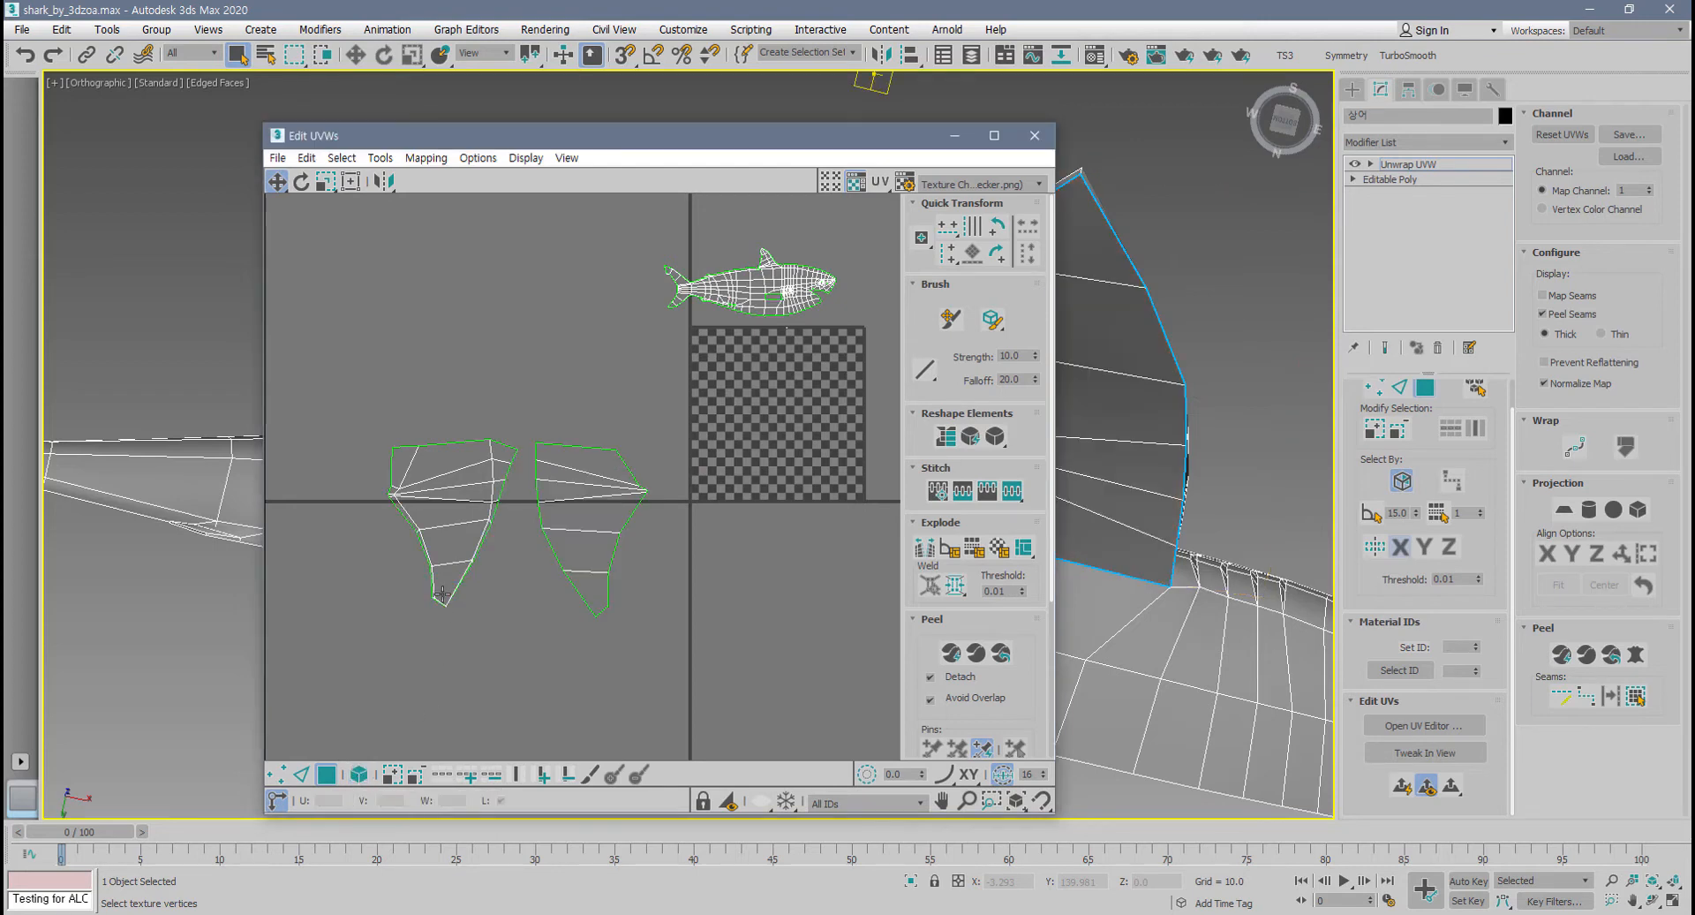
pyautogui.click(454, 541)
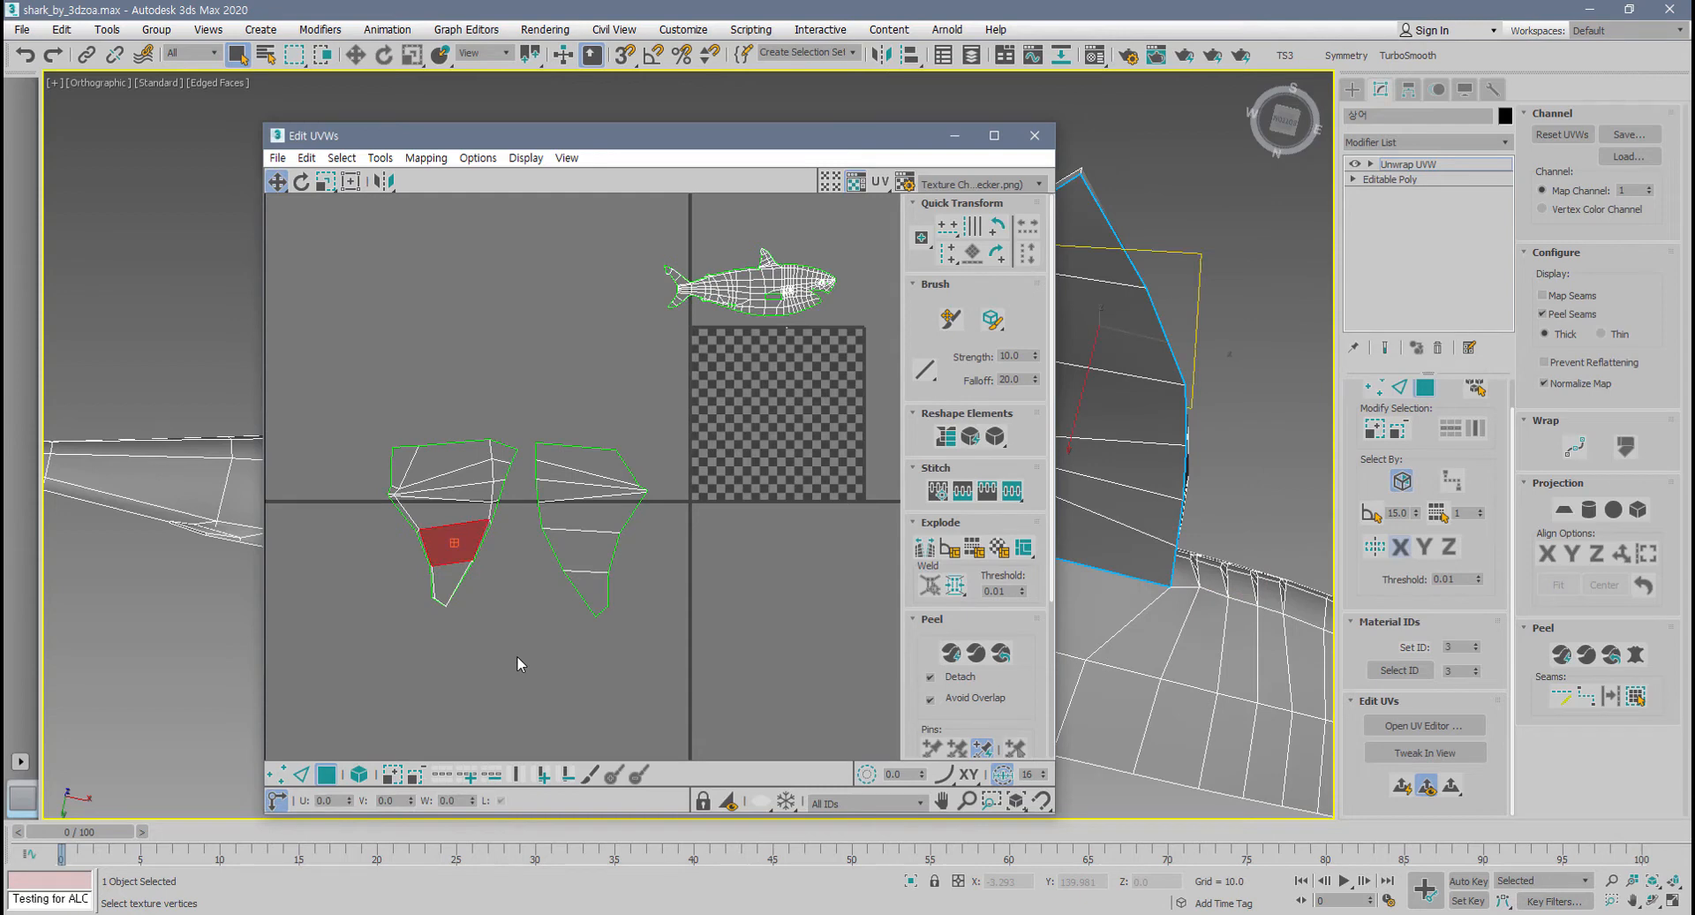
# - Turn on selection by element and move both pectoral fin shells up beside the checker tile
pyautogui.click(361, 776)
pyautogui.moveTo(441, 510); pyautogui.dragTo(408, 402)
pyautogui.moveTo(563, 506); pyautogui.dragTo(528, 410)
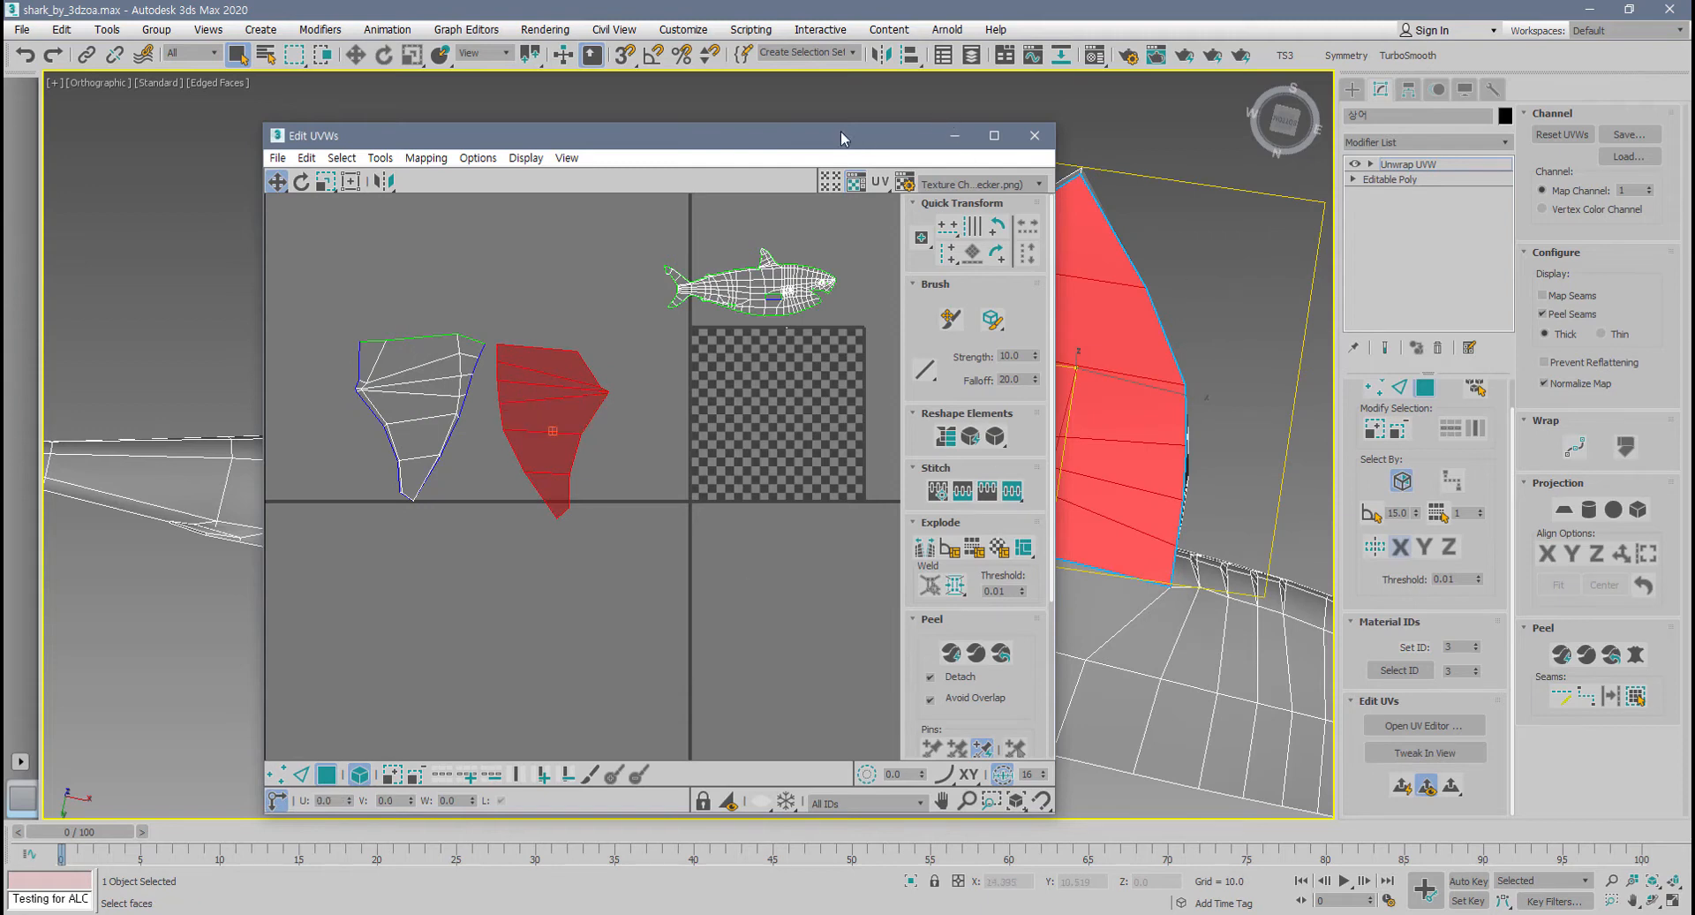
# - Select a polygon on one side of the pelvic fin, expand the selection to the peel seams, and quick planar map it
pyautogui.moveTo(842, 139); pyautogui.dragTo(471, 257)
pyautogui.moveTo(909, 402); pyautogui.dragTo(952, 636, button='middle')
pyautogui.scroll(-5, 932, 384)
pyautogui.moveTo(906, 505); pyautogui.dragTo(996, 508, button='middle')
pyautogui.scroll(5, 896, 470)
pyautogui.keyDown('alt'); pyautogui.moveTo(894, 470); pyautogui.dragTo(855, 380, button='middle'); pyautogui.keyUp('alt')
pyautogui.moveTo(854, 406); pyautogui.dragTo(902, 491, button='middle')
pyautogui.scroll(3, 910, 470)
pyautogui.click(896, 481)
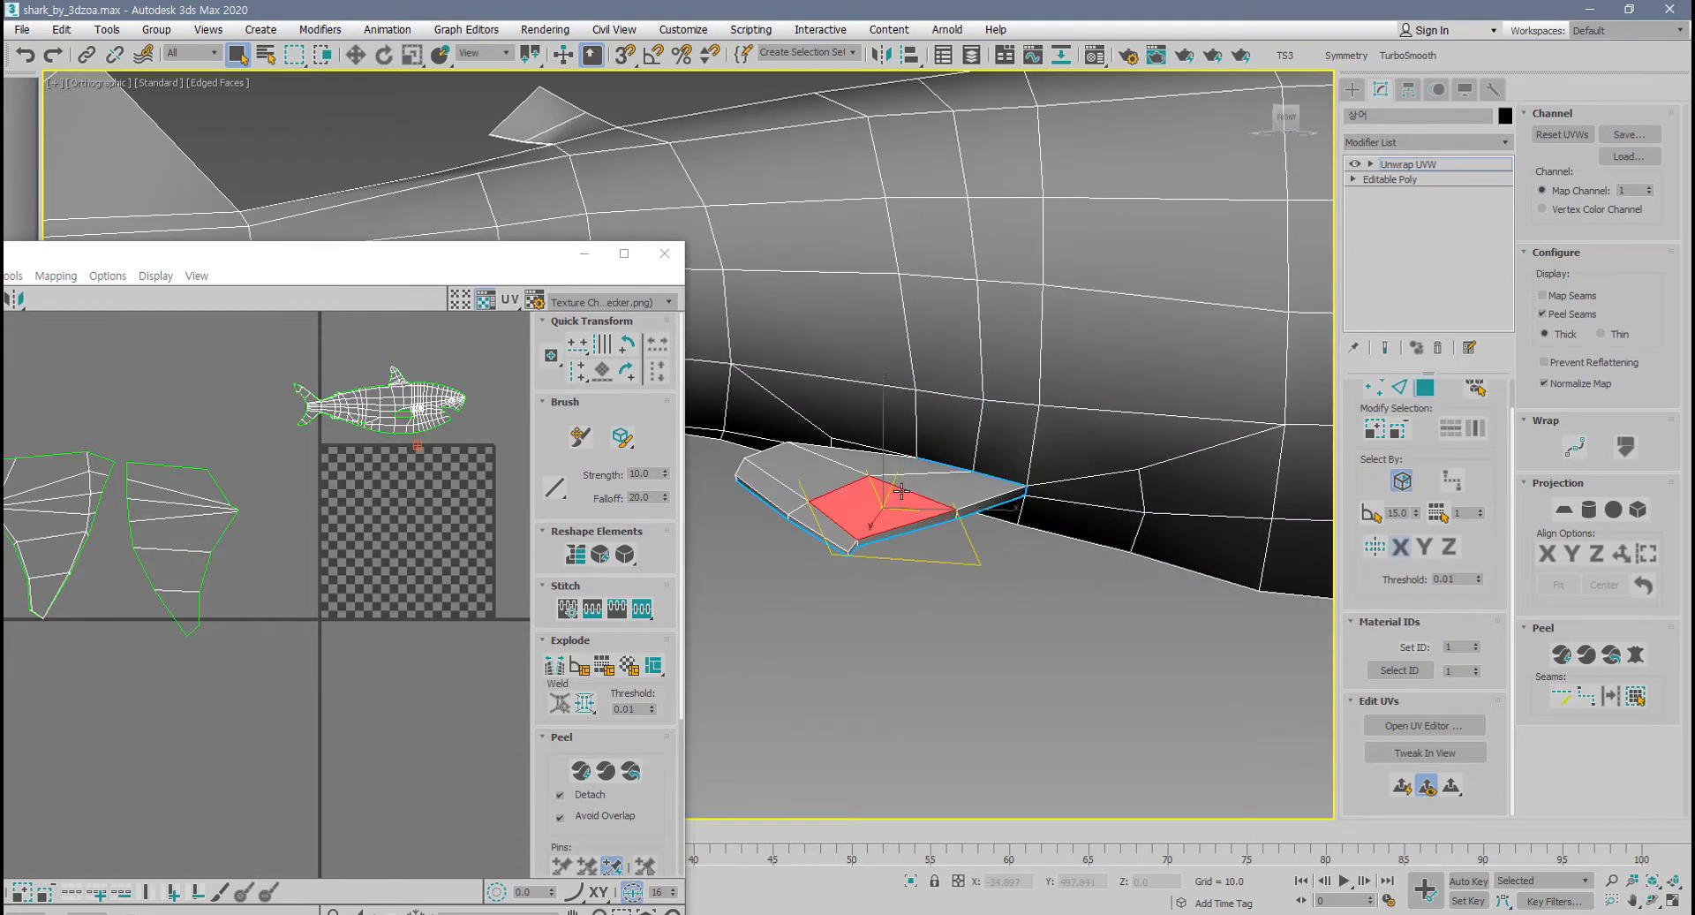
pyautogui.click(1636, 696)
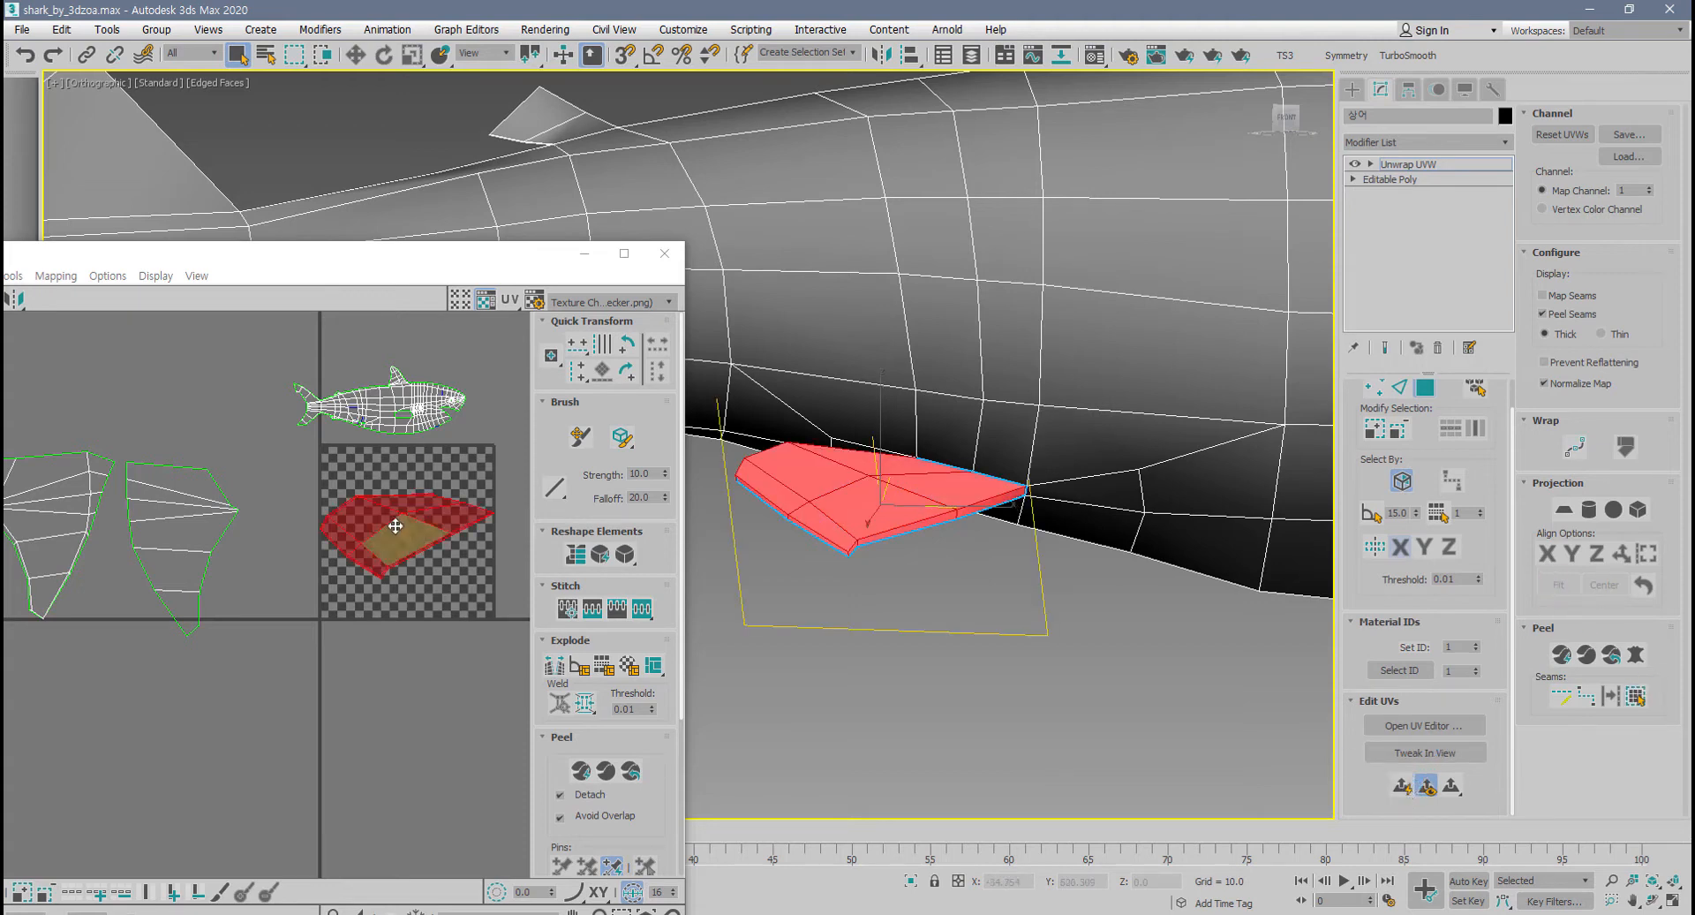
# - Relax the new pelvic fin shell and move it out of the checker tile to the empty space below
pyautogui.scroll(3, 414, 540)
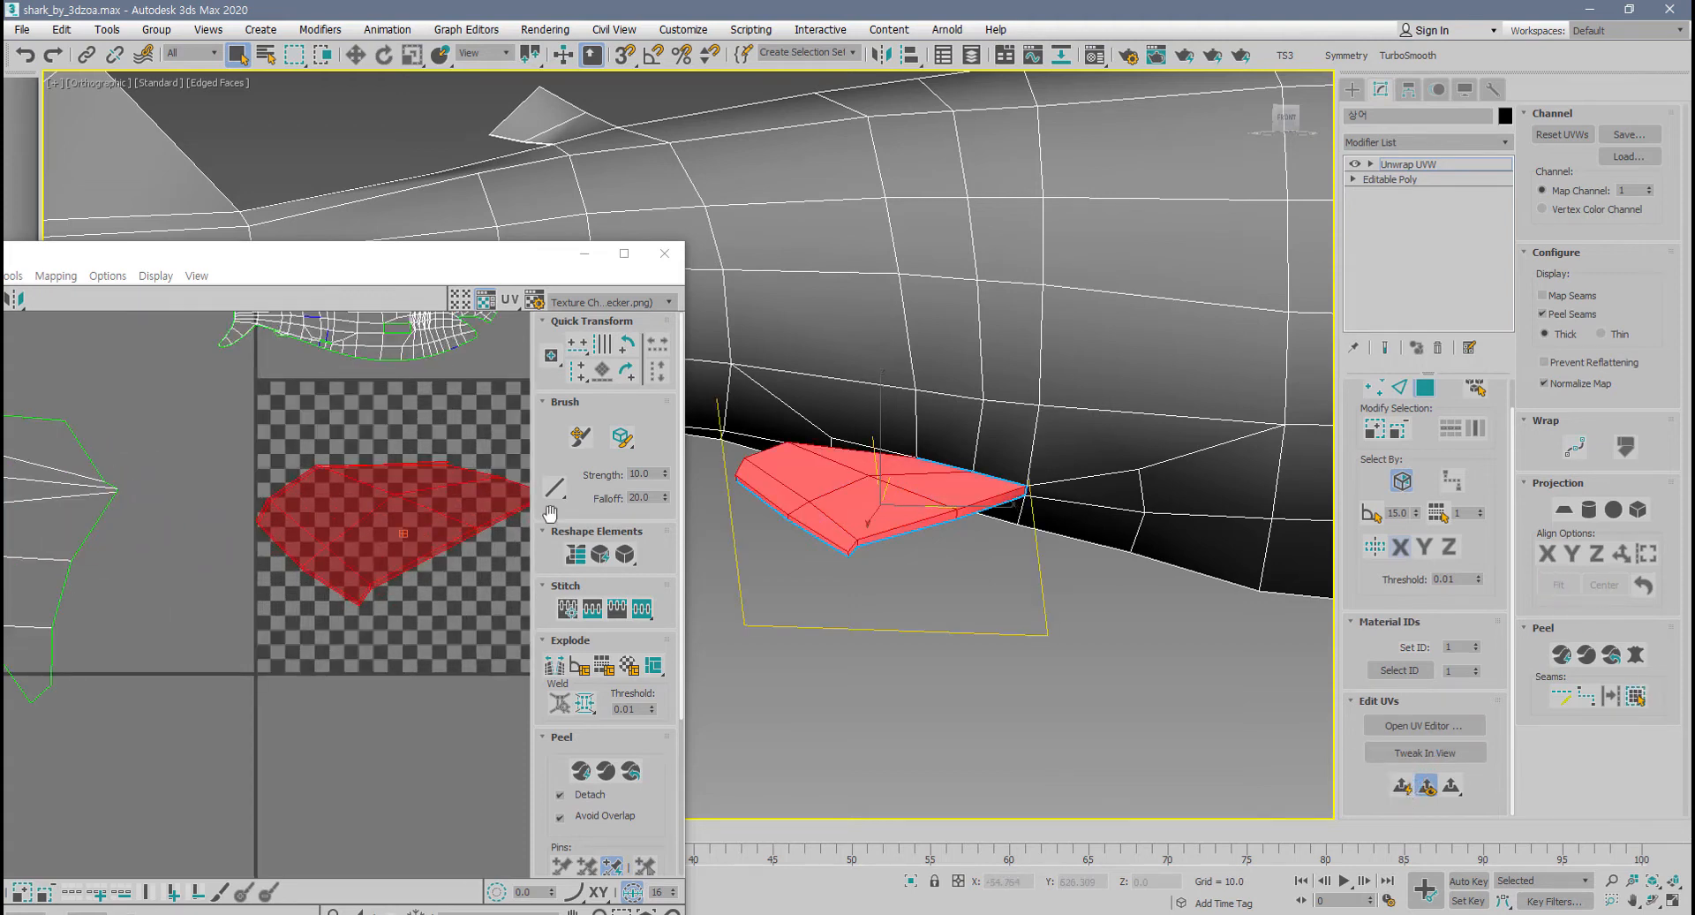
pyautogui.click(626, 558)
pyautogui.moveTo(487, 261); pyautogui.dragTo(660, 130)
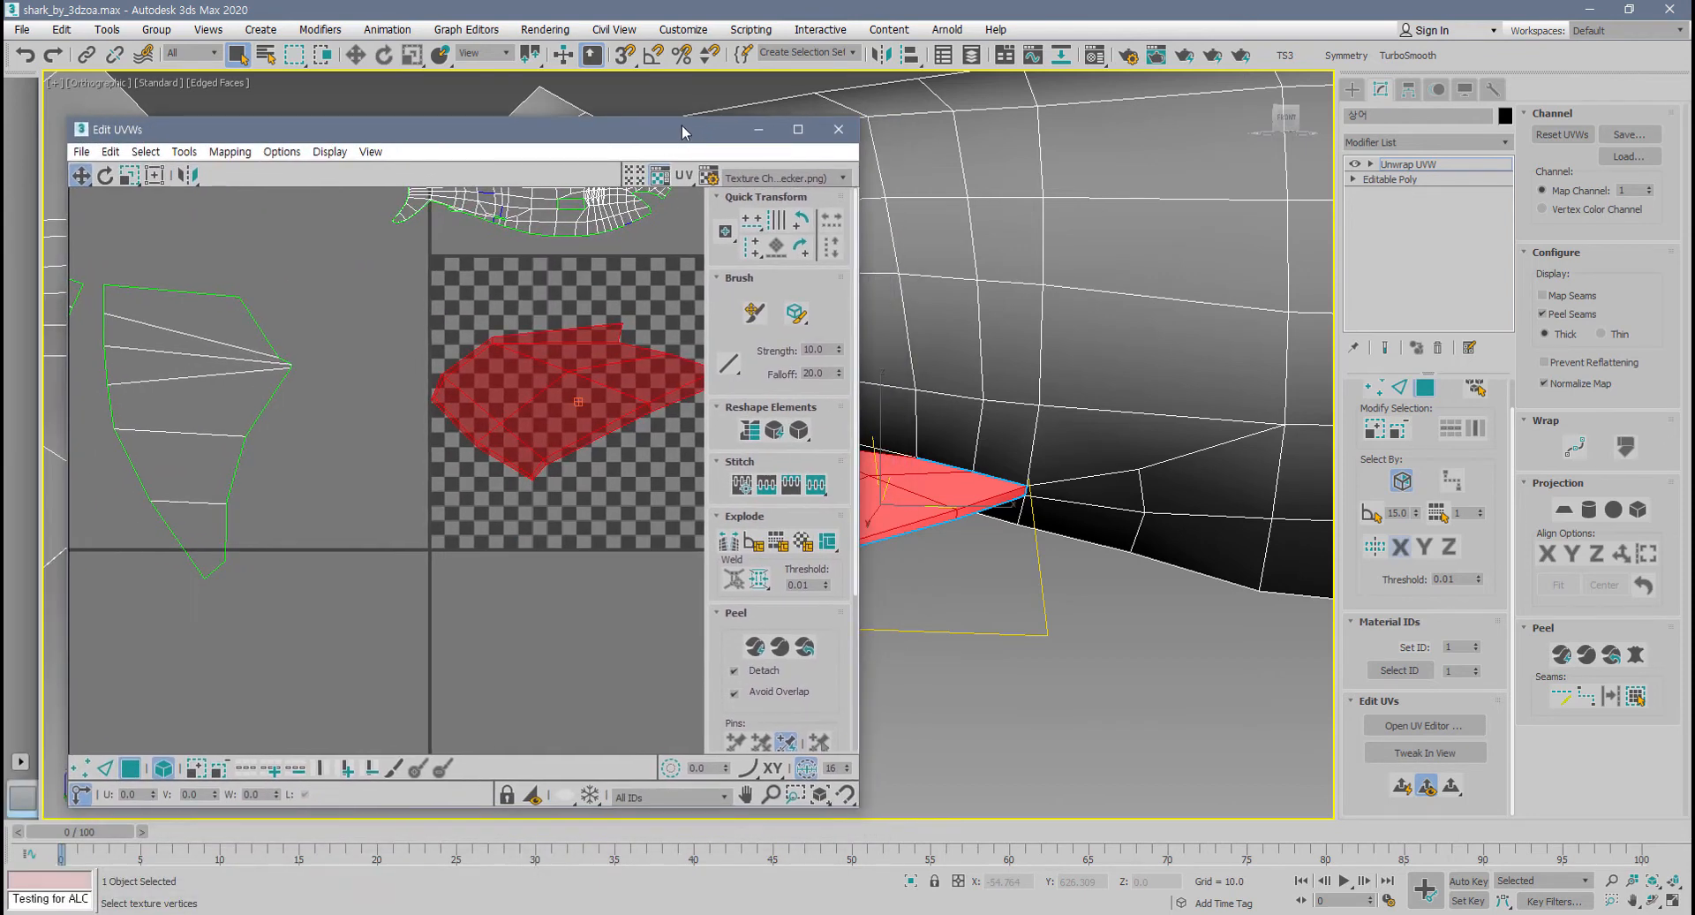
pyautogui.scroll(-3, 530, 424)
pyautogui.moveTo(537, 446); pyautogui.dragTo(397, 690)
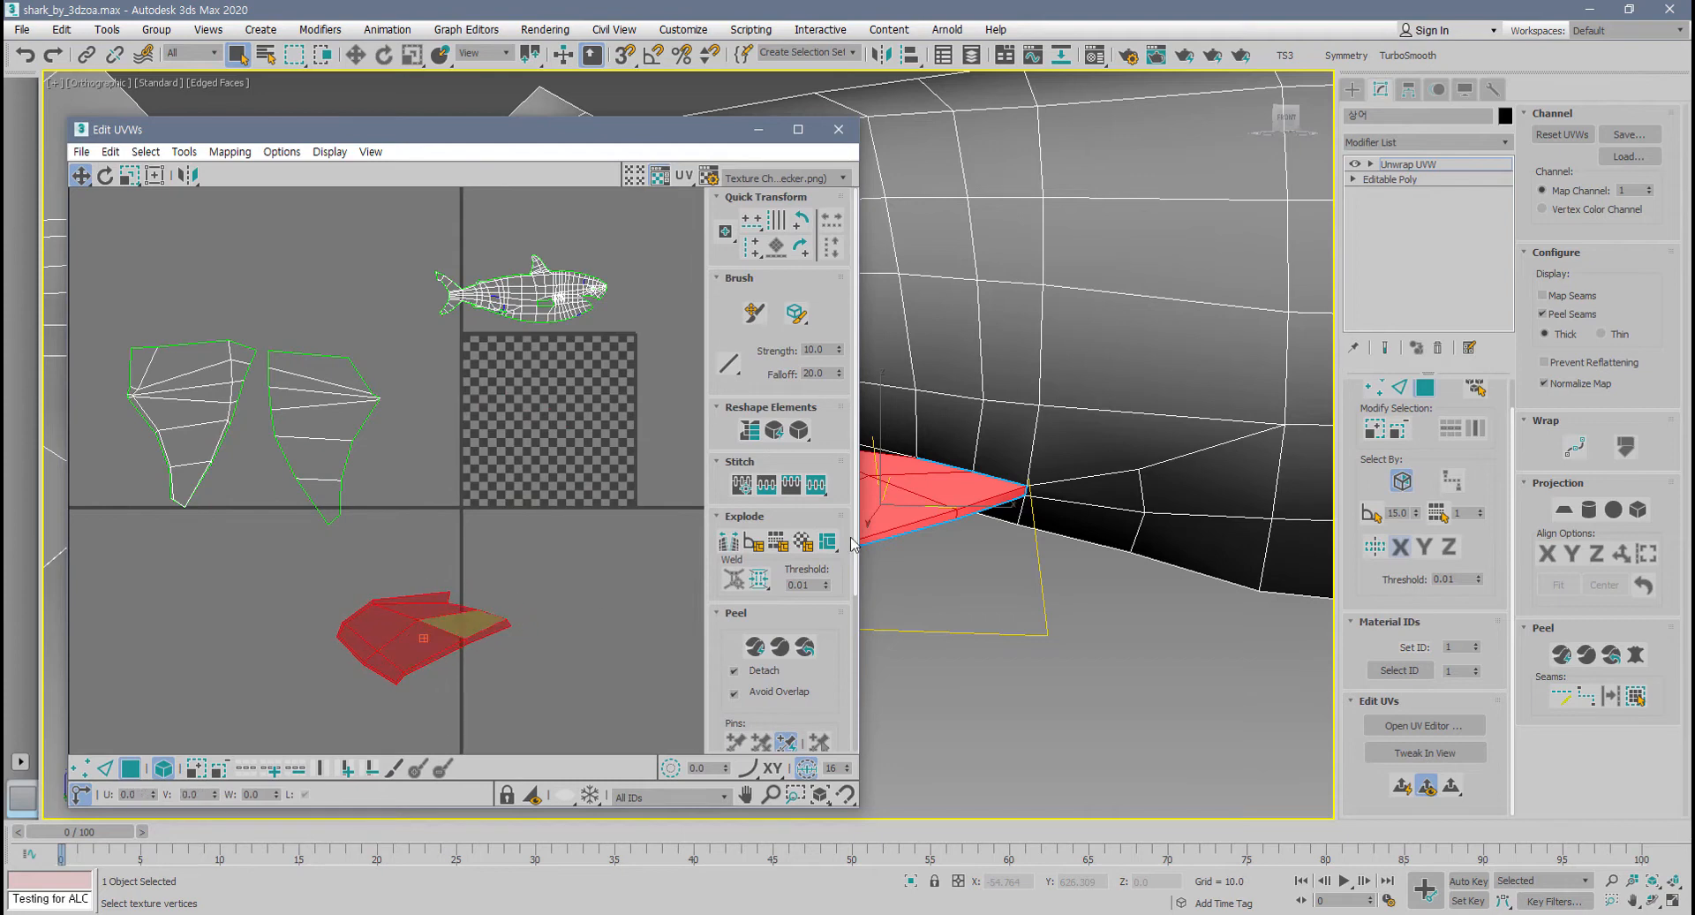
# - Quick planar map the pelvic fin's other side up to the peel seams and place its shell beside the first pelvic fin shell
pyautogui.moveTo(953, 570); pyautogui.dragTo(1059, 383, button='middle')
pyautogui.scroll(-3, 1059, 557)
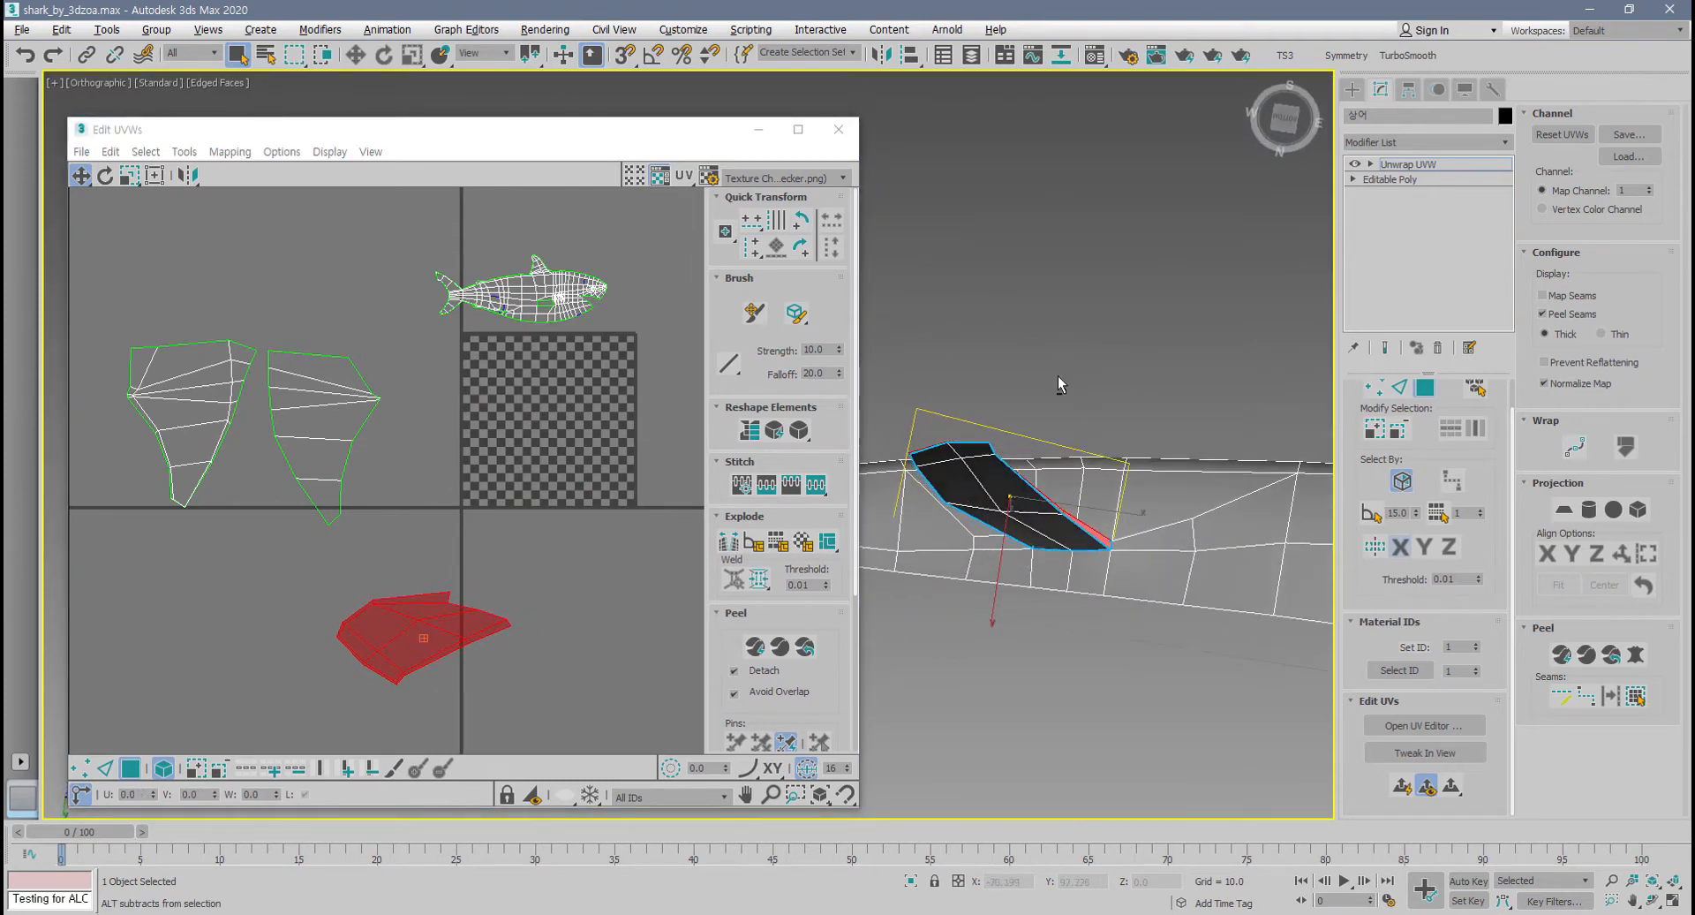
pyautogui.click(992, 483)
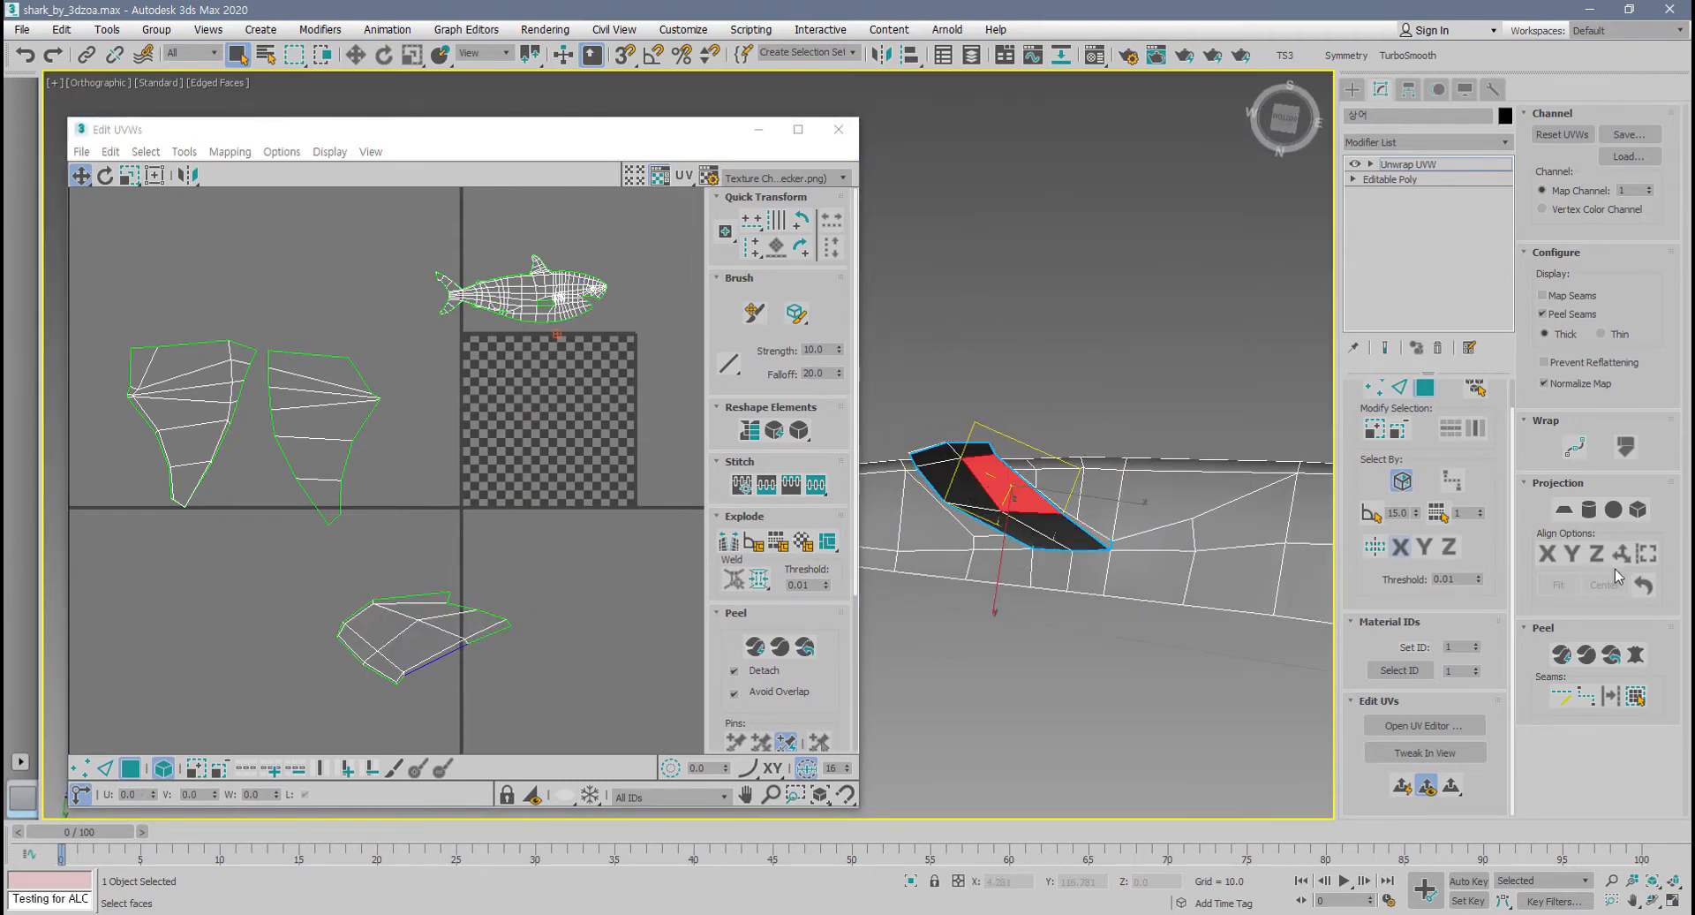
pyautogui.click(1635, 654)
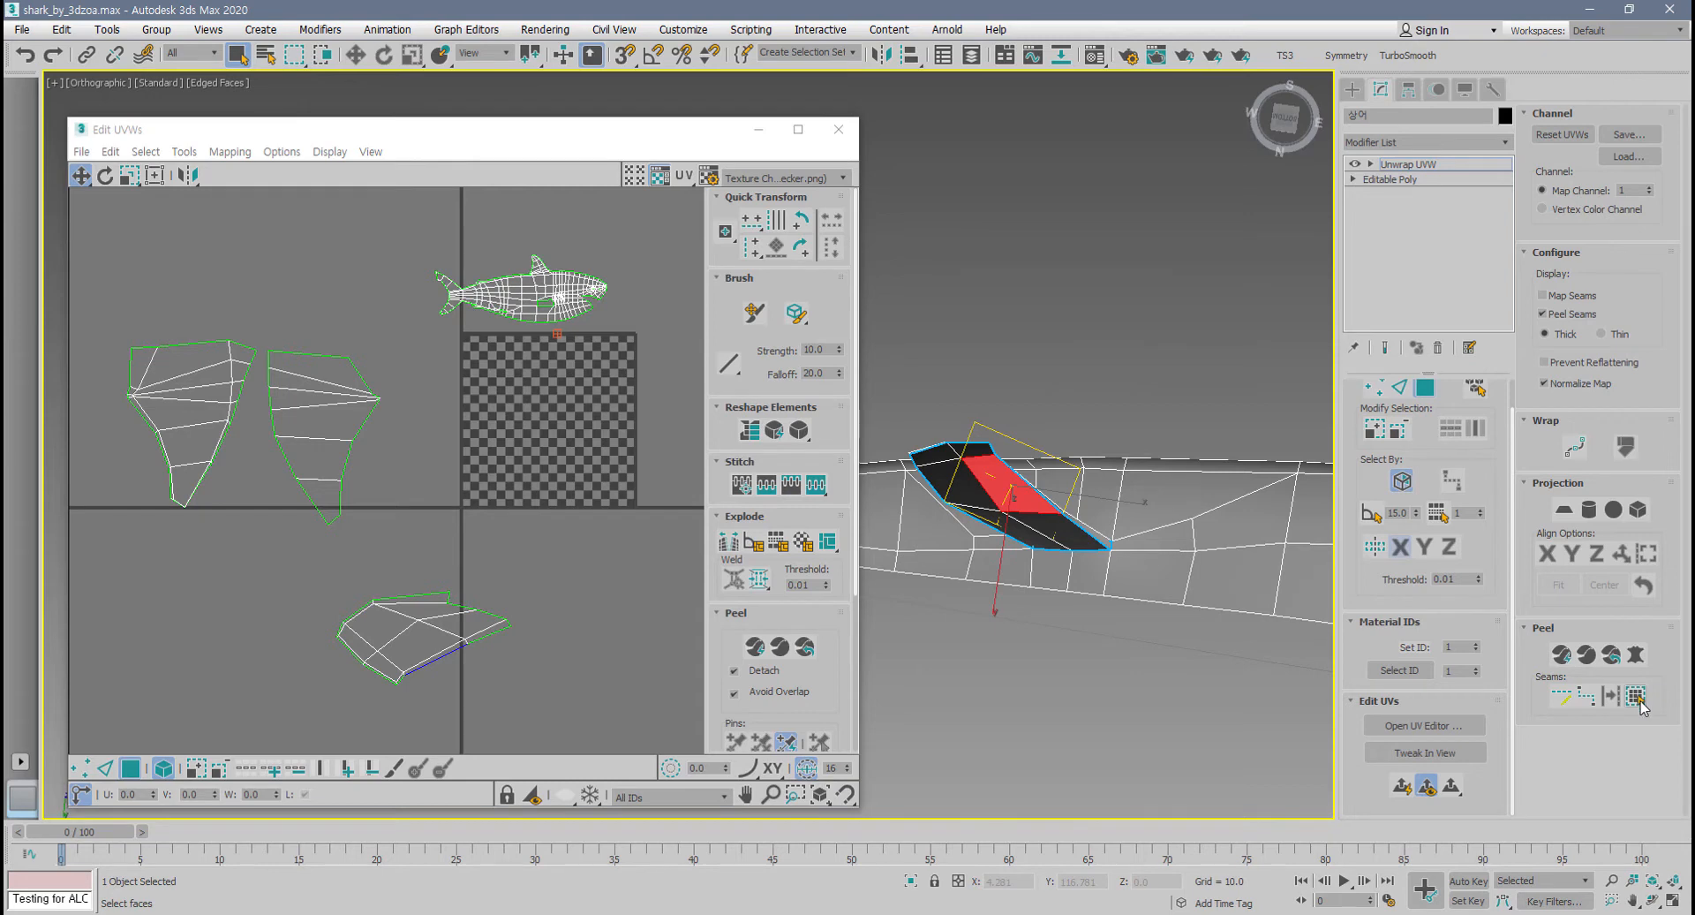
pyautogui.click(1402, 785)
pyautogui.moveTo(584, 429); pyautogui.dragTo(616, 682)
pyautogui.moveTo(550, 629); pyautogui.dragTo(553, 546, button='middle')
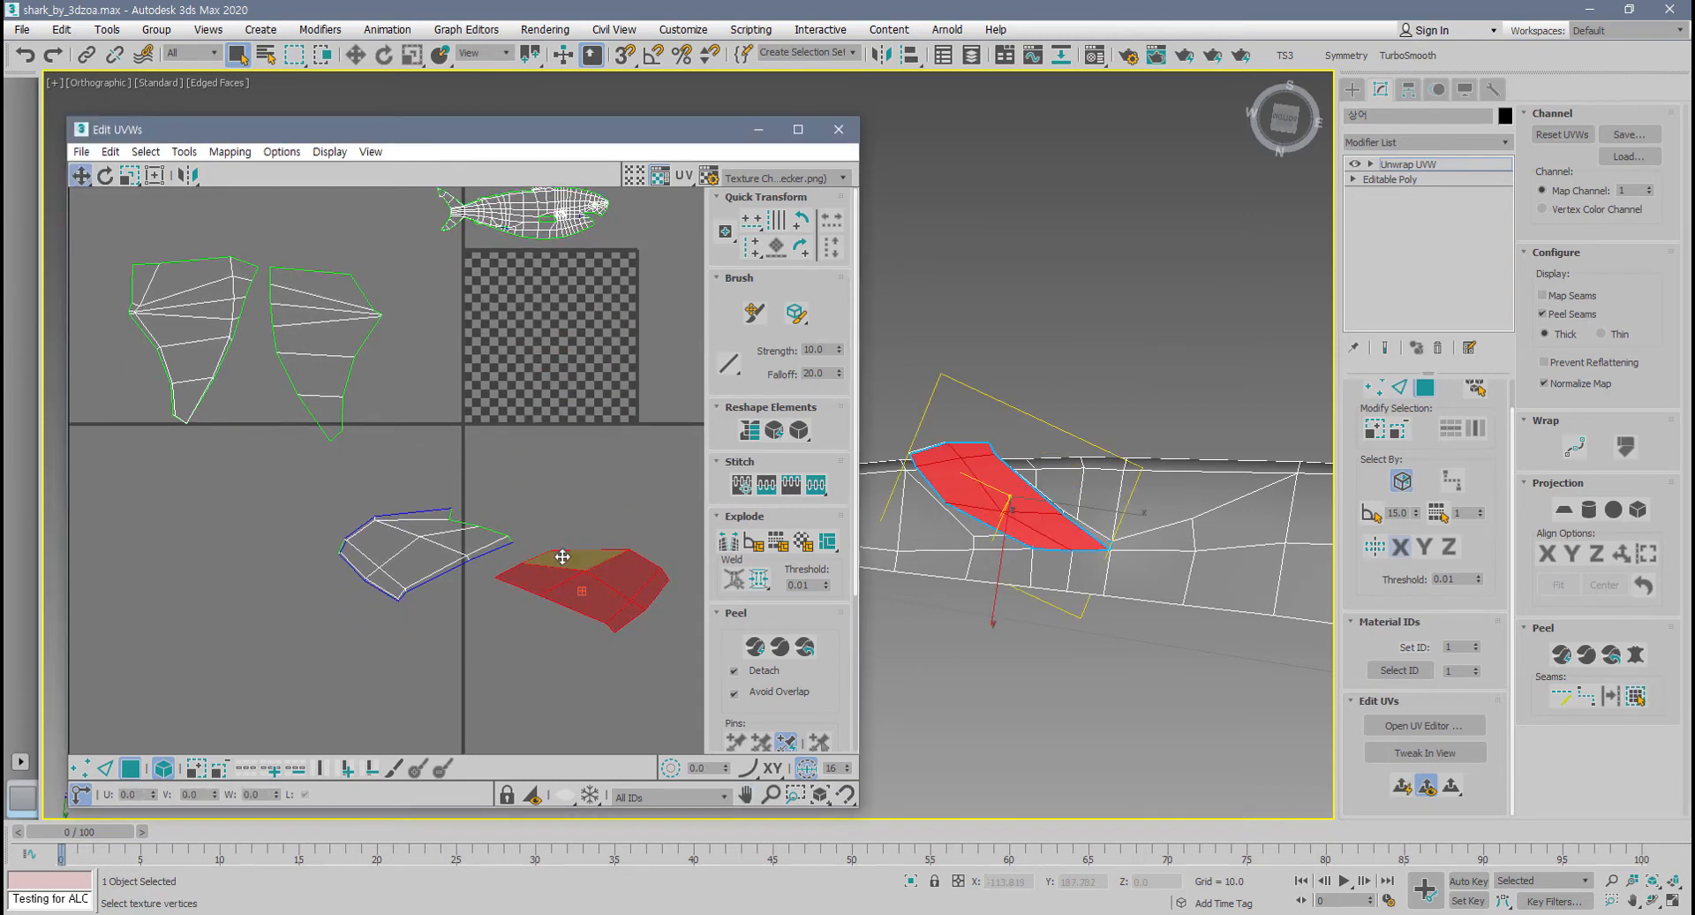
pyautogui.scroll(2, 563, 557)
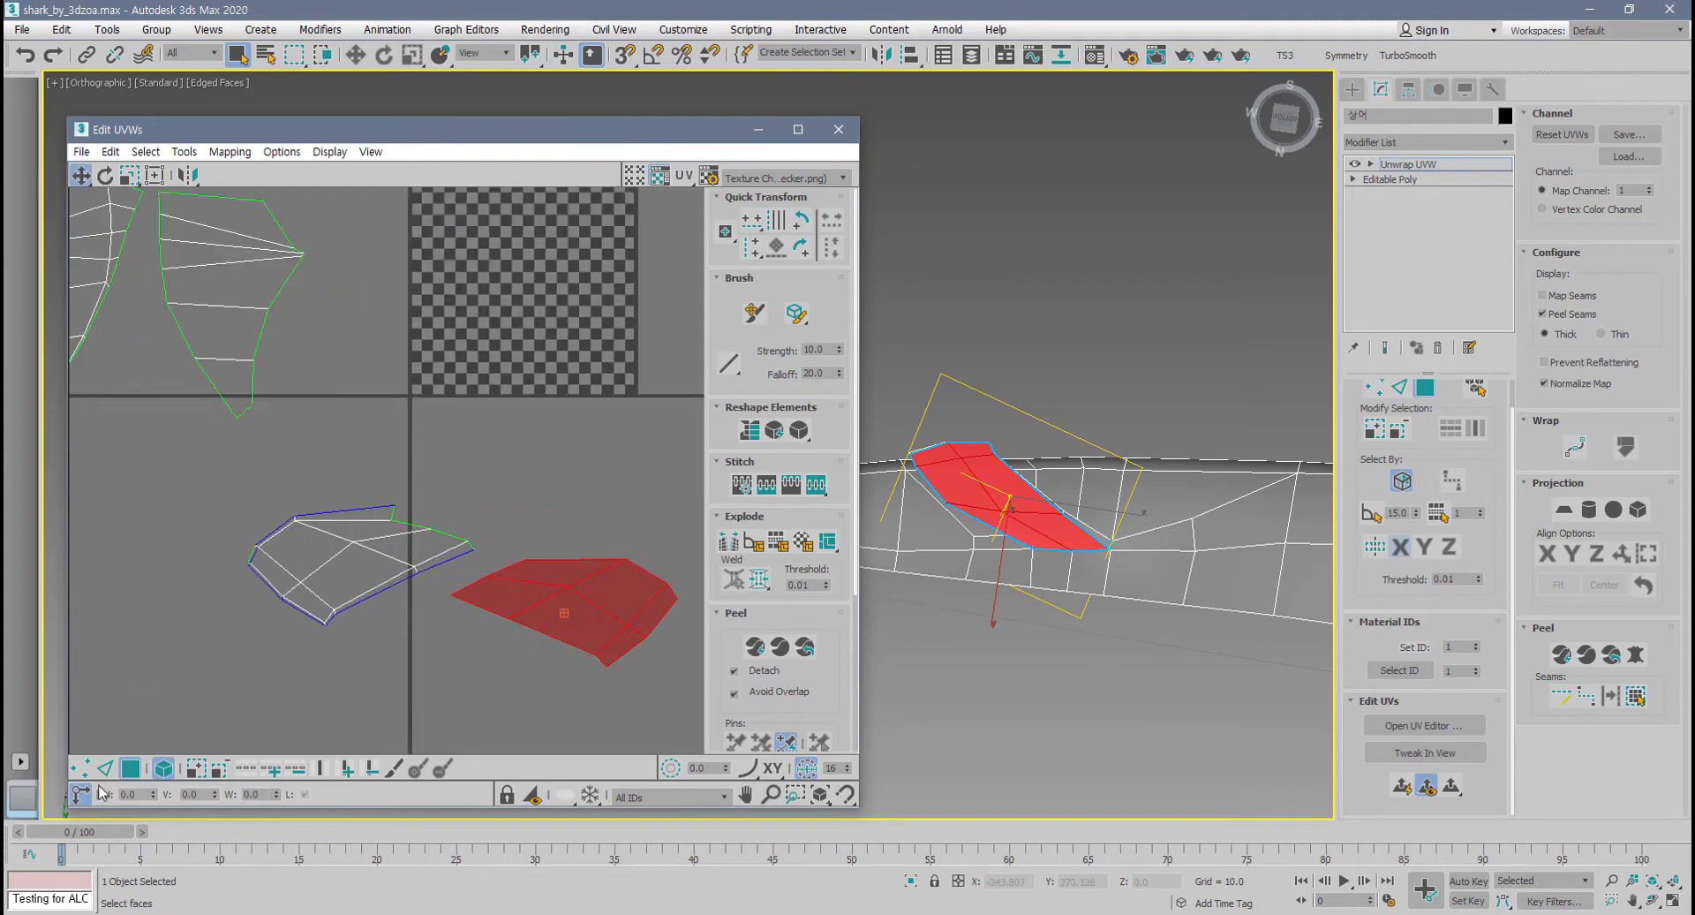
pyautogui.moveTo(653, 592); pyautogui.dragTo(606, 575, button='middle')
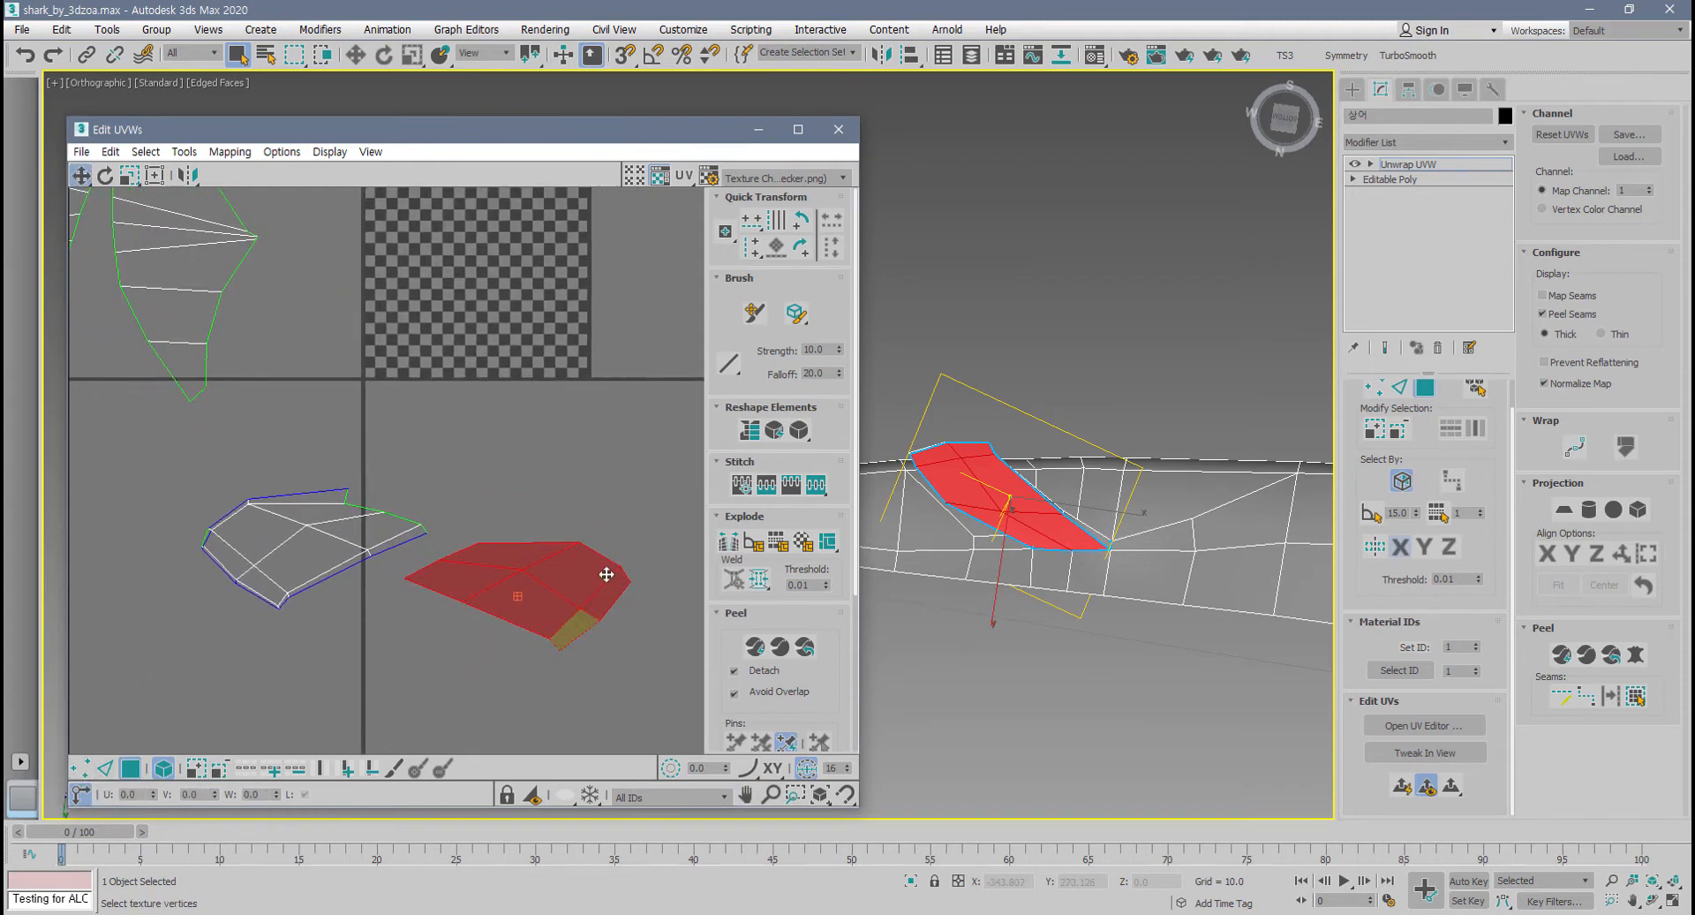
# - Examine the fins, mouth and eye on the model and the whole UV layout for parts left unmapped
pyautogui.moveTo(649, 133); pyautogui.dragTo(789, 117)
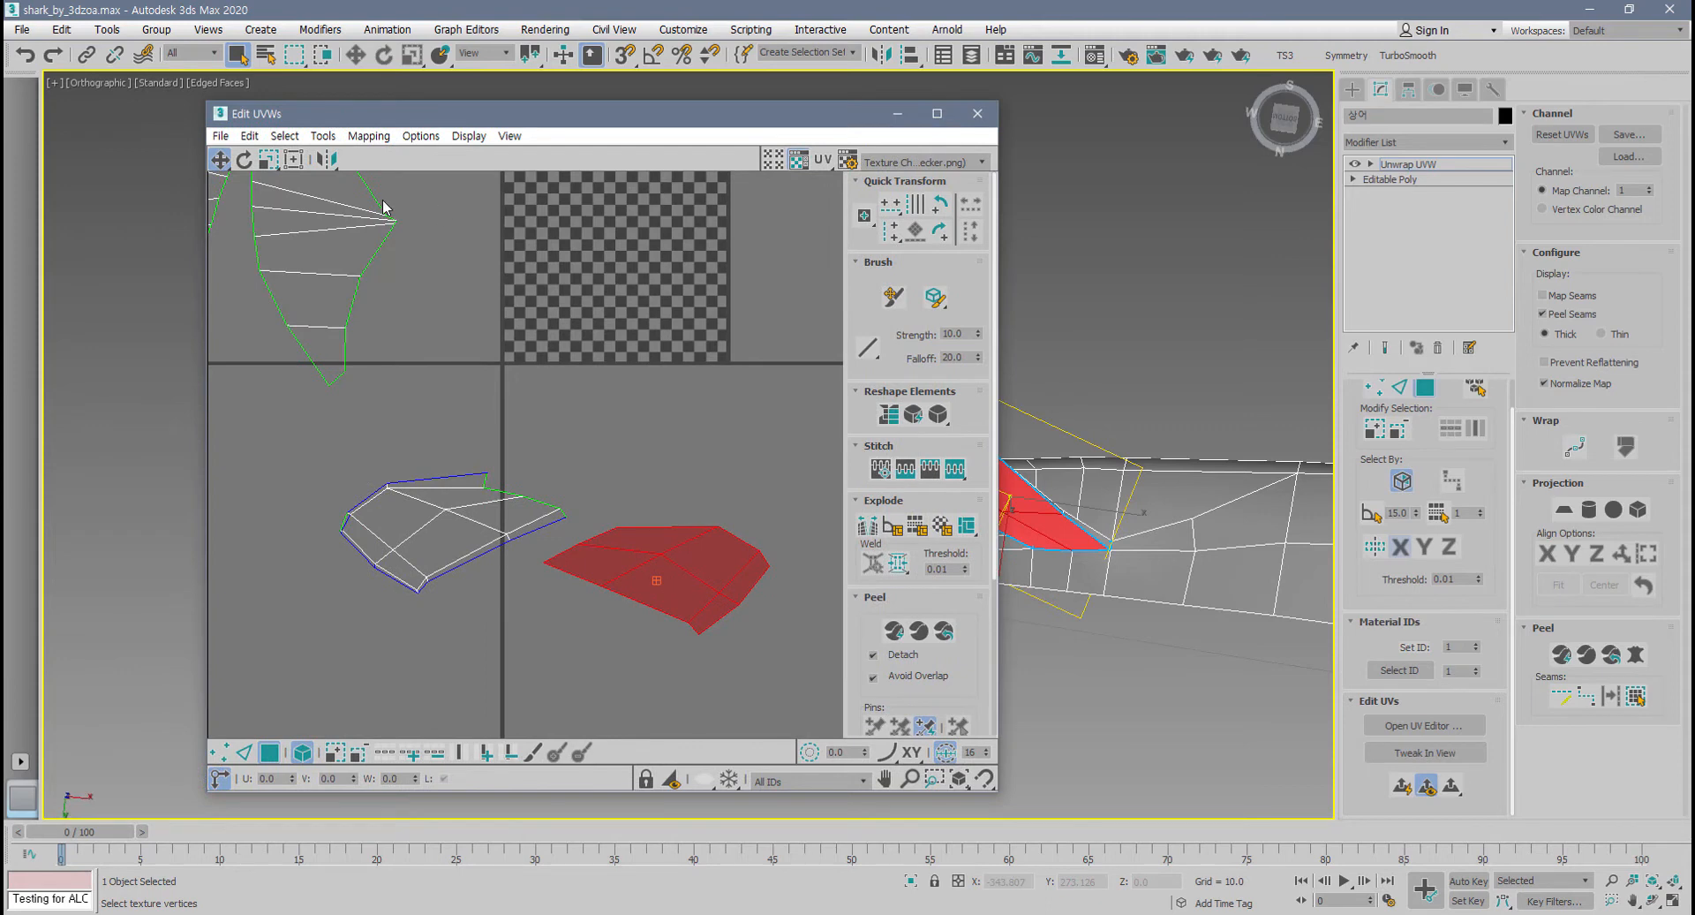
pyautogui.scroll(-5, 651, 407)
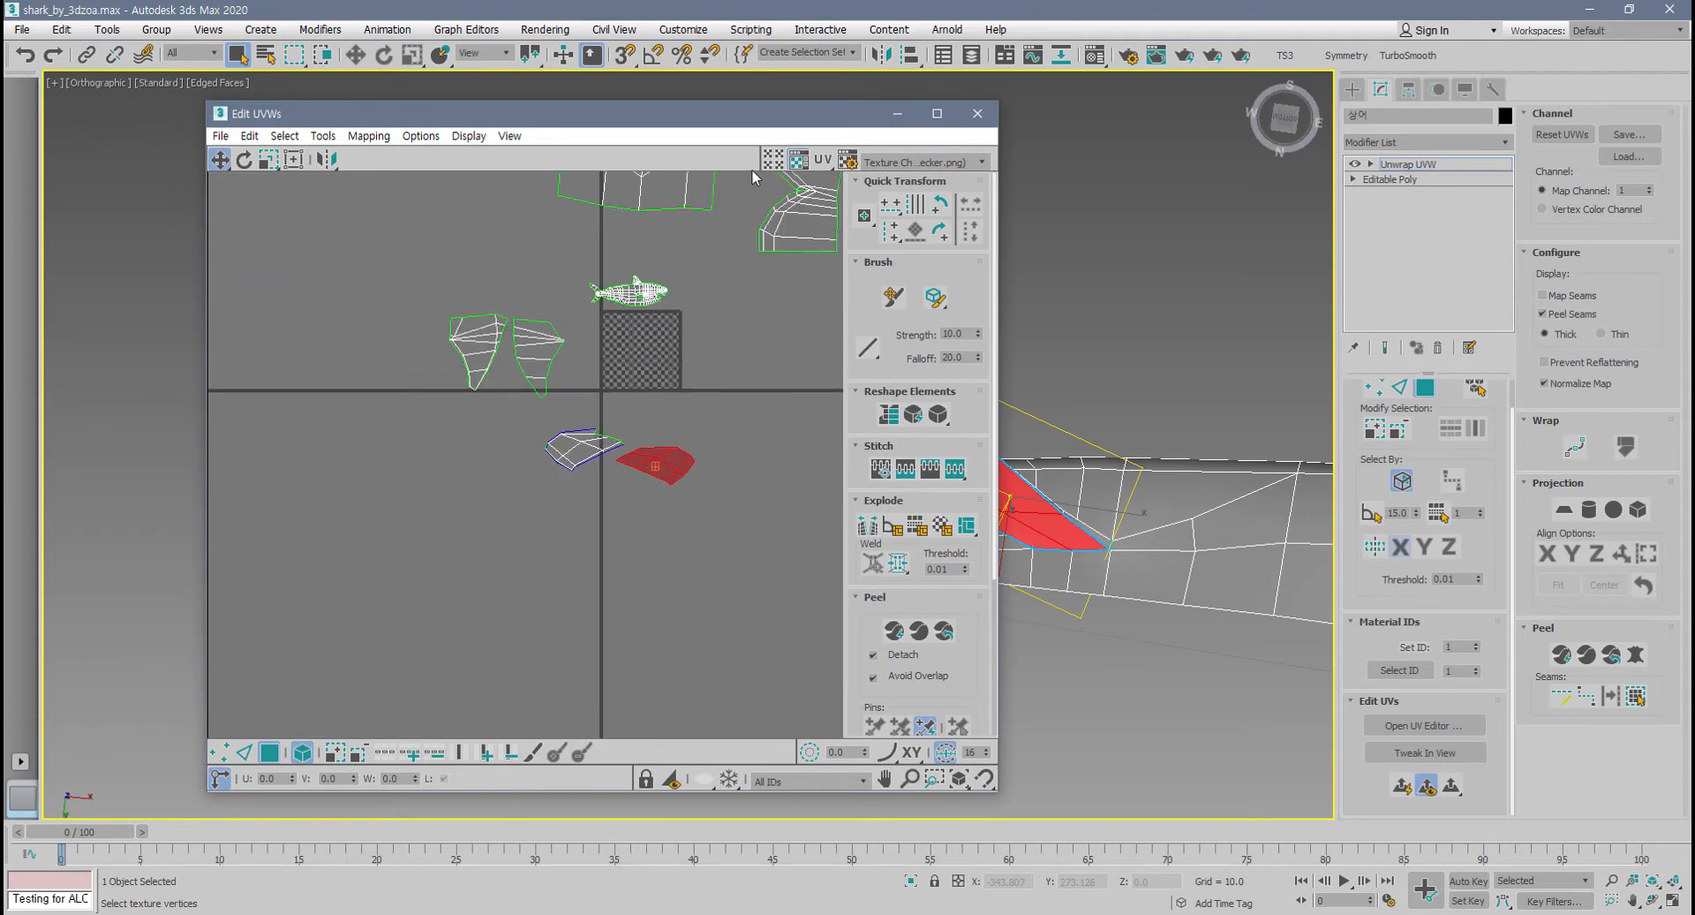
pyautogui.moveTo(763, 126); pyautogui.dragTo(434, 300)
pyautogui.moveTo(1129, 496); pyautogui.dragTo(1173, 459, button='middle')
pyautogui.scroll(-3, 1174, 459)
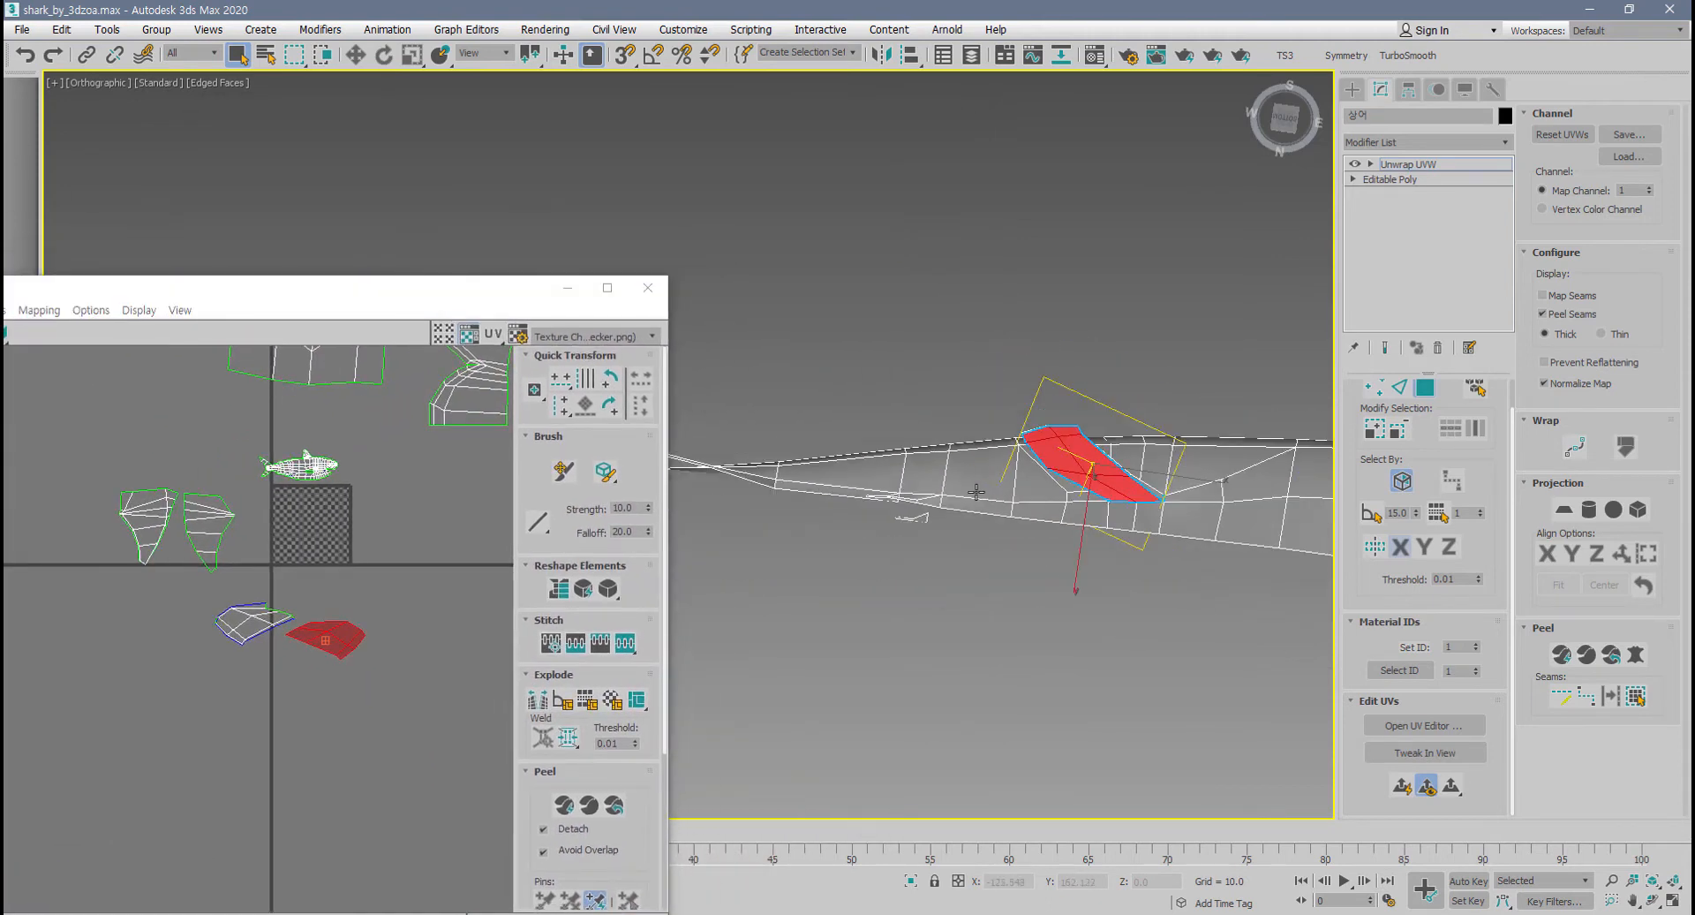
pyautogui.keyDown('alt'); pyautogui.moveTo(977, 489); pyautogui.dragTo(988, 572, button='middle'); pyautogui.keyUp('alt')
pyautogui.scroll(-5, 989, 572)
pyautogui.scroll(2, 948, 545)
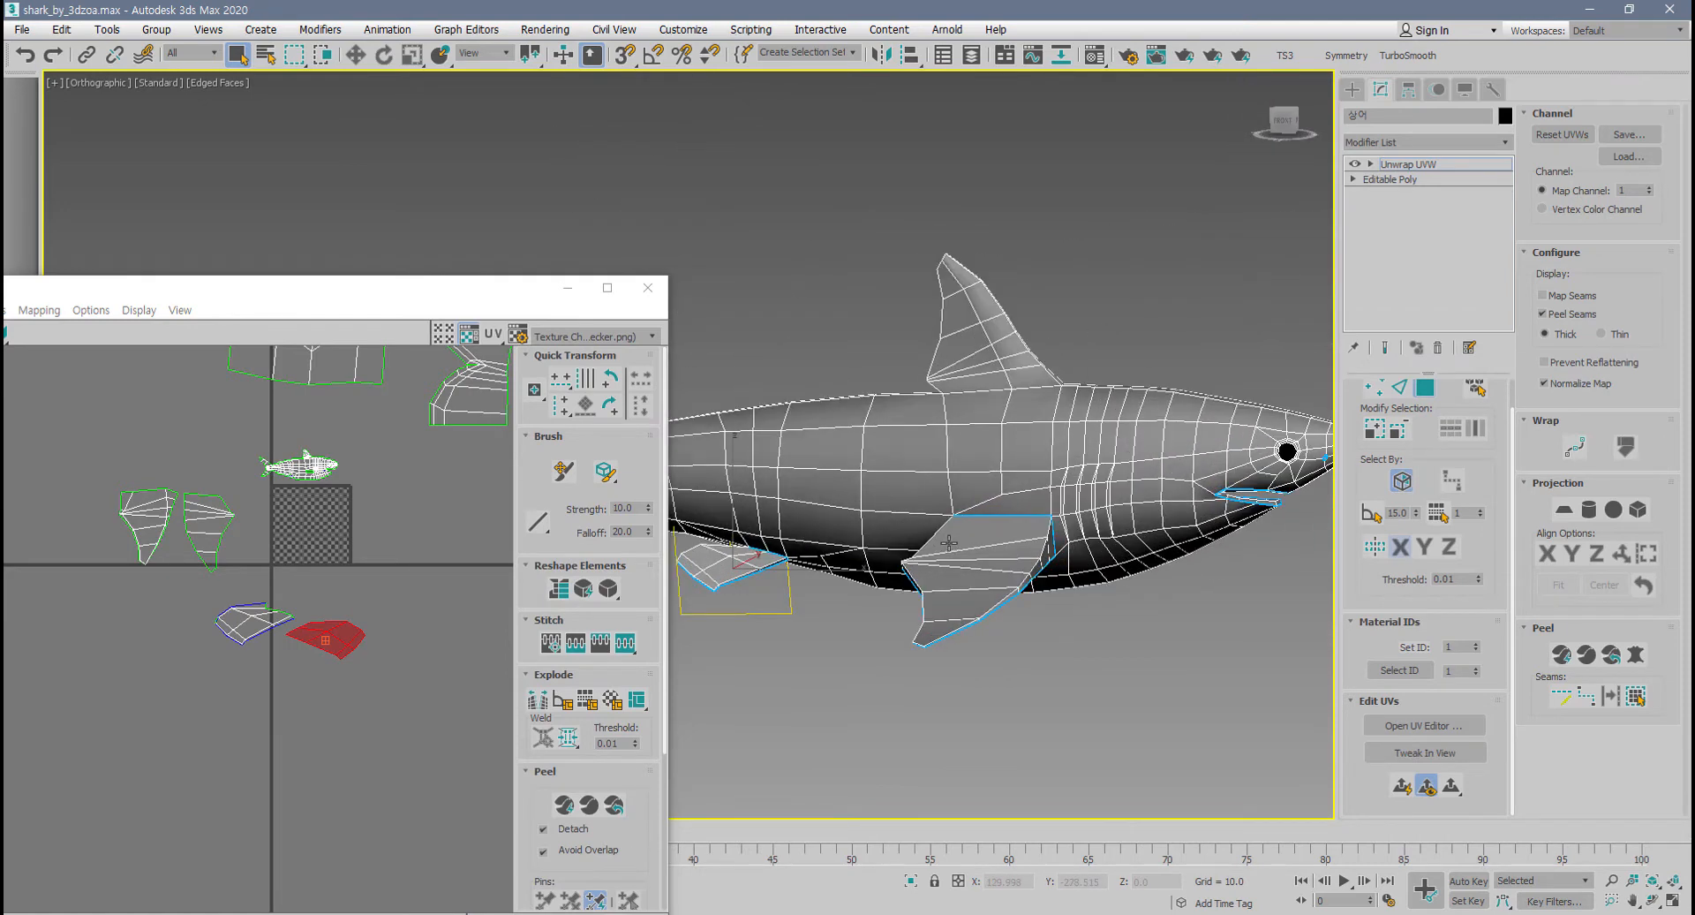
pyautogui.moveTo(1154, 527); pyautogui.dragTo(1078, 537, button='middle')
pyautogui.scroll(8, 1135, 468)
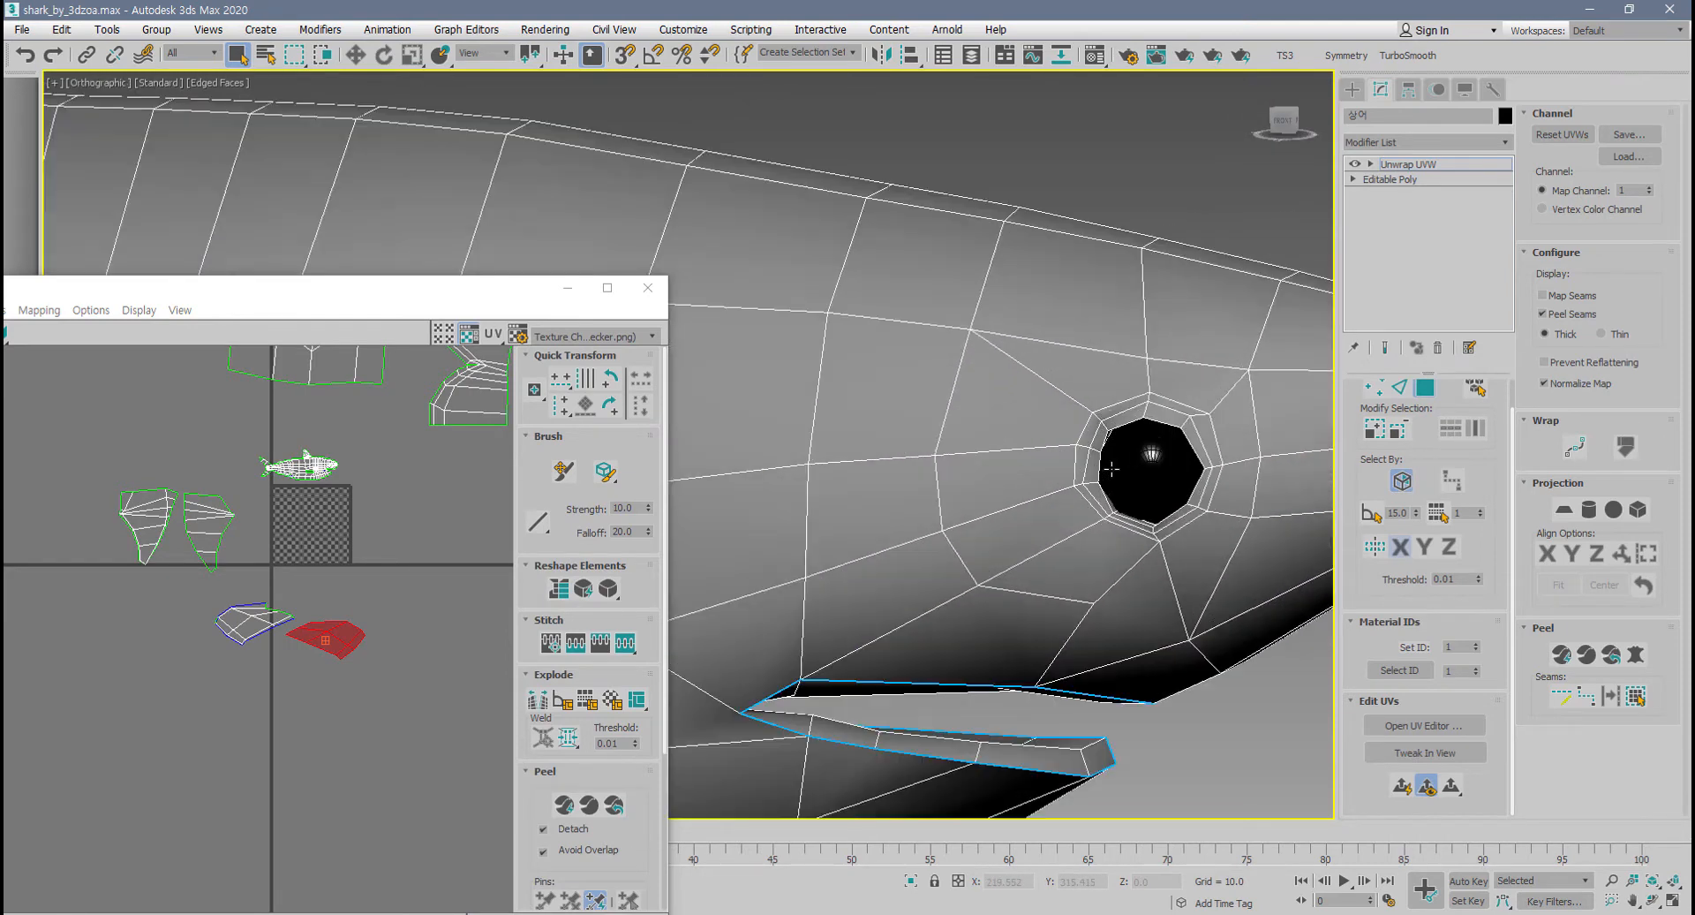
pyautogui.scroll(2, 401, 512)
pyautogui.moveTo(468, 296); pyautogui.dragTo(928, 134)
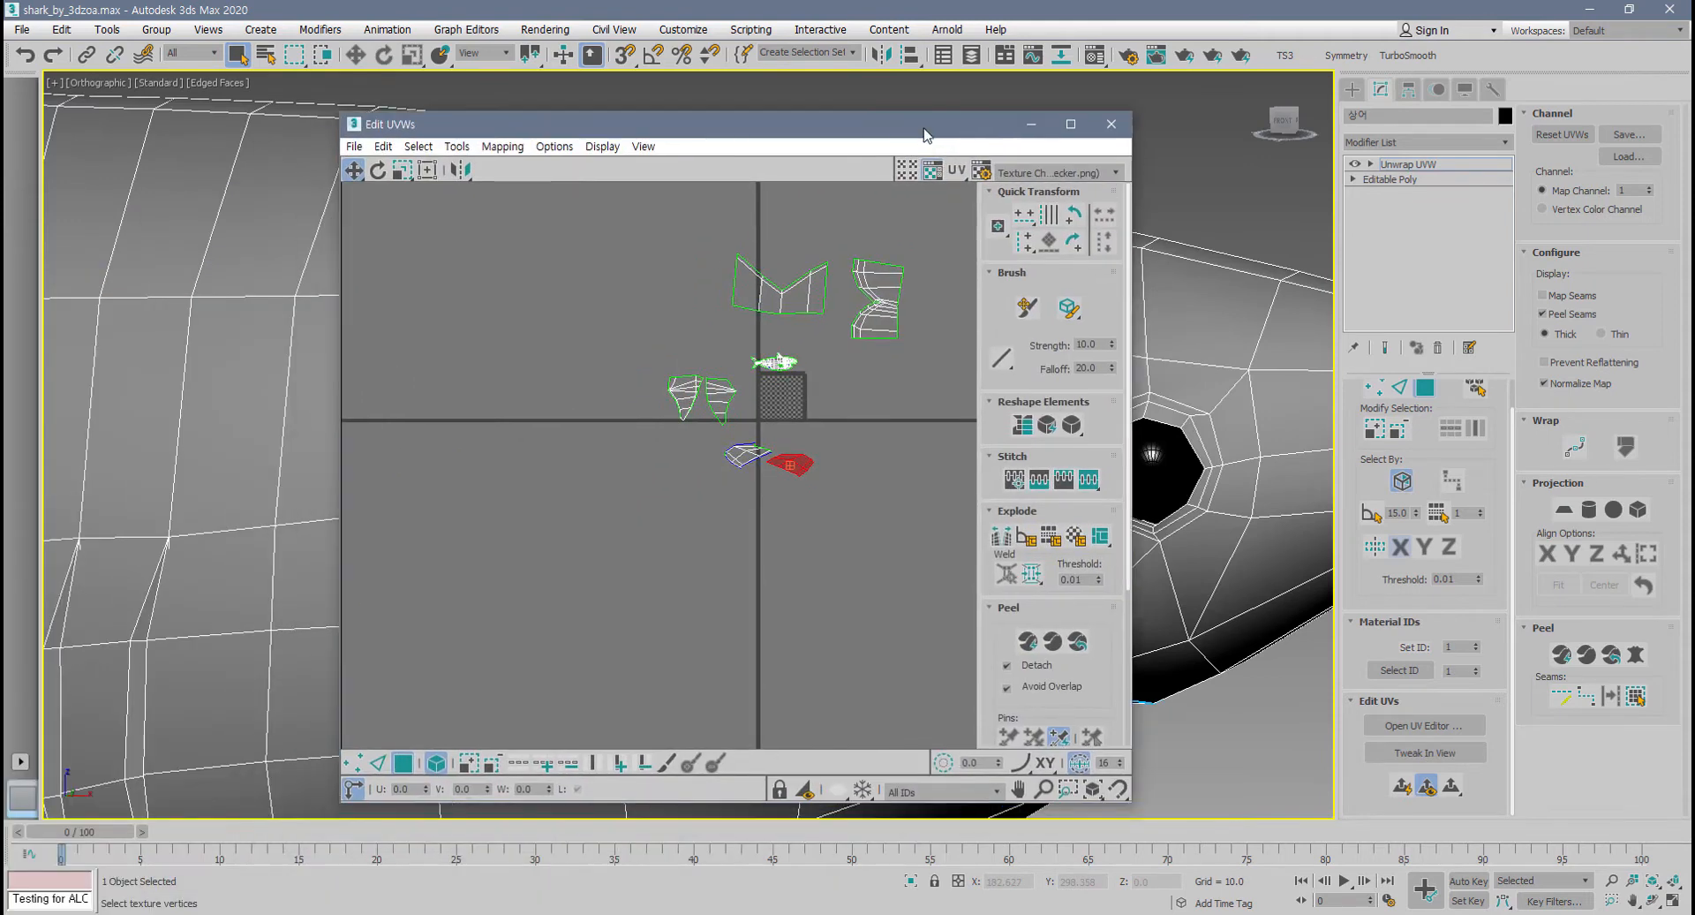
pyautogui.scroll(5, 755, 438)
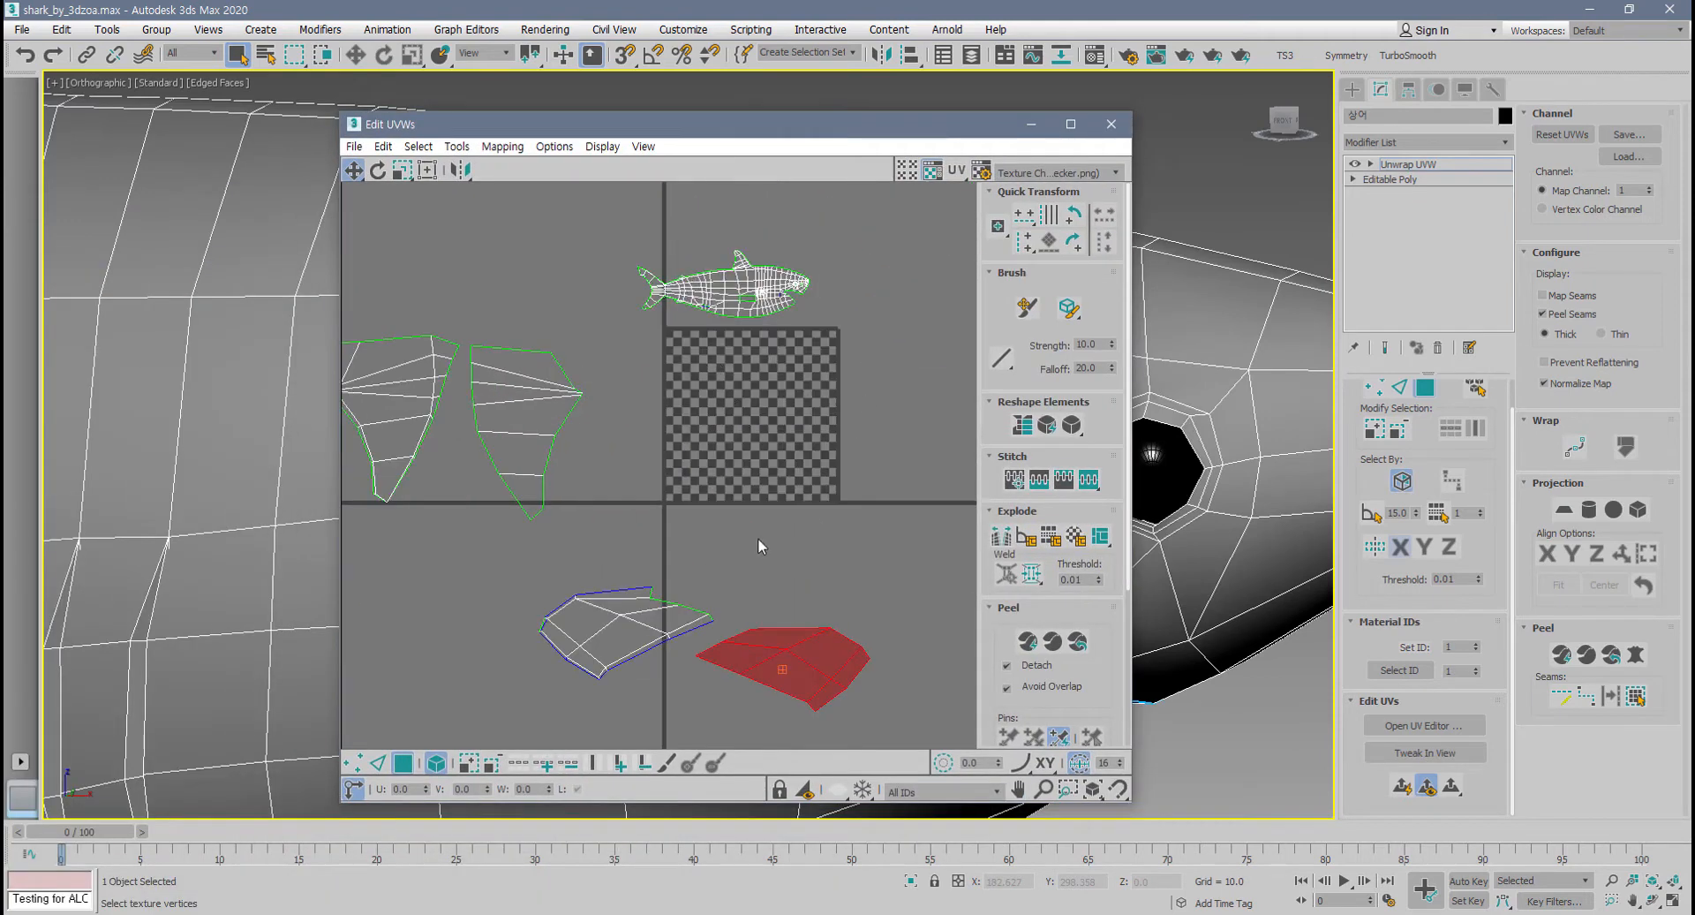
pyautogui.scroll(-3, 758, 544)
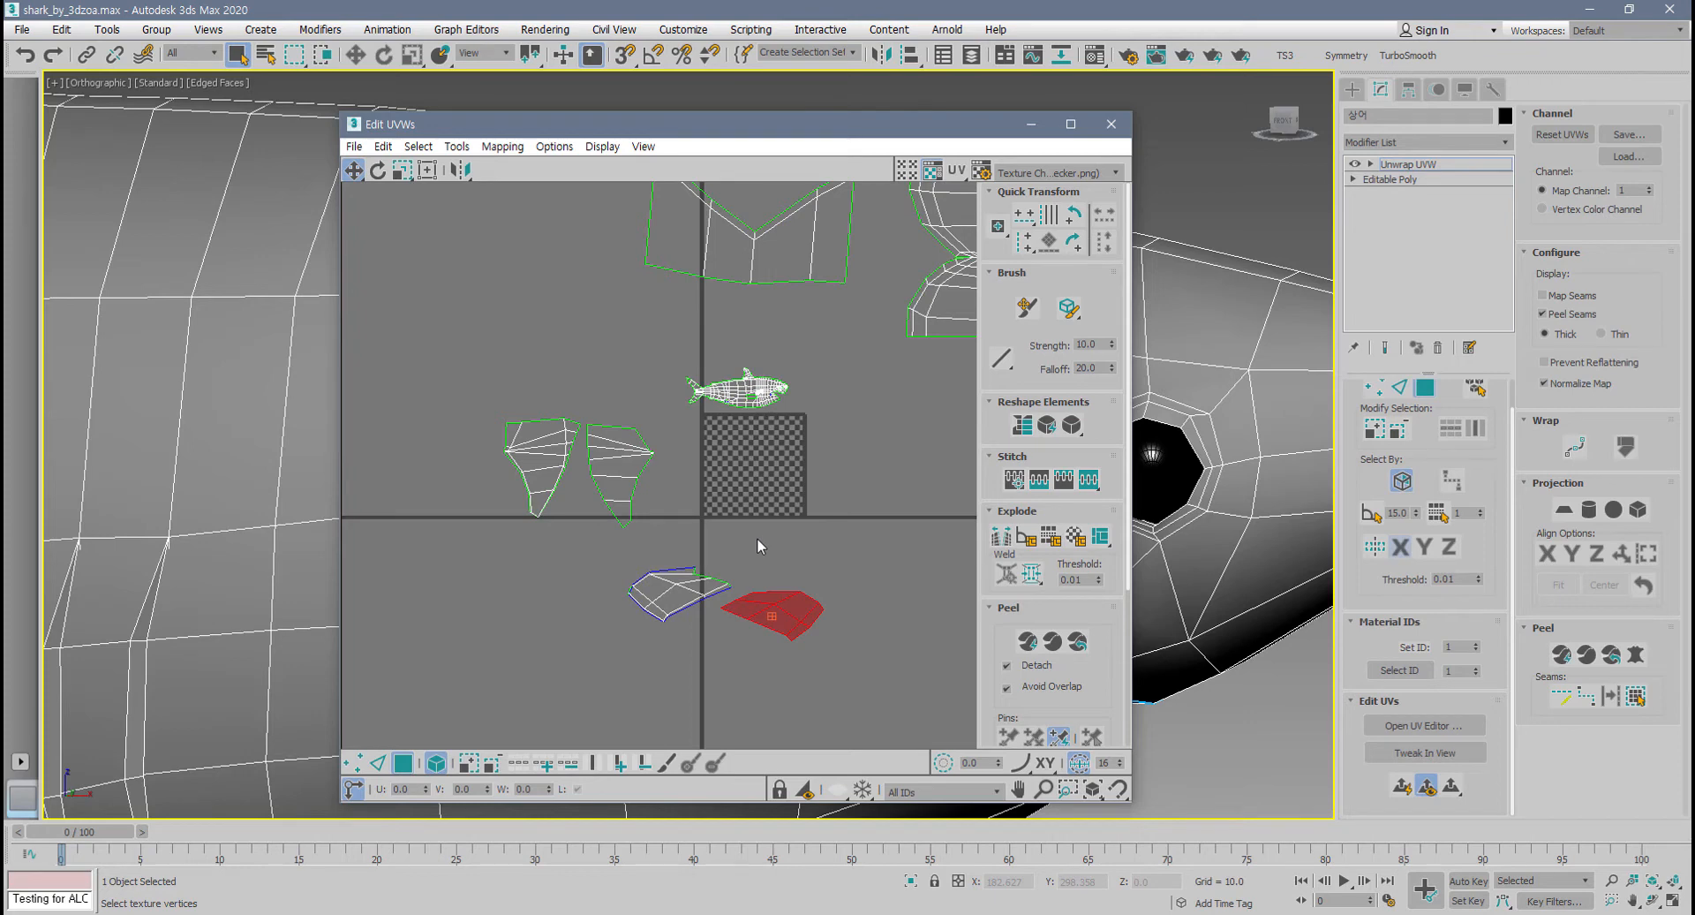
# - Clear the selection and pack all UV shells into the tile with Rescale on and 0.02 padding
pyautogui.click(869, 544)
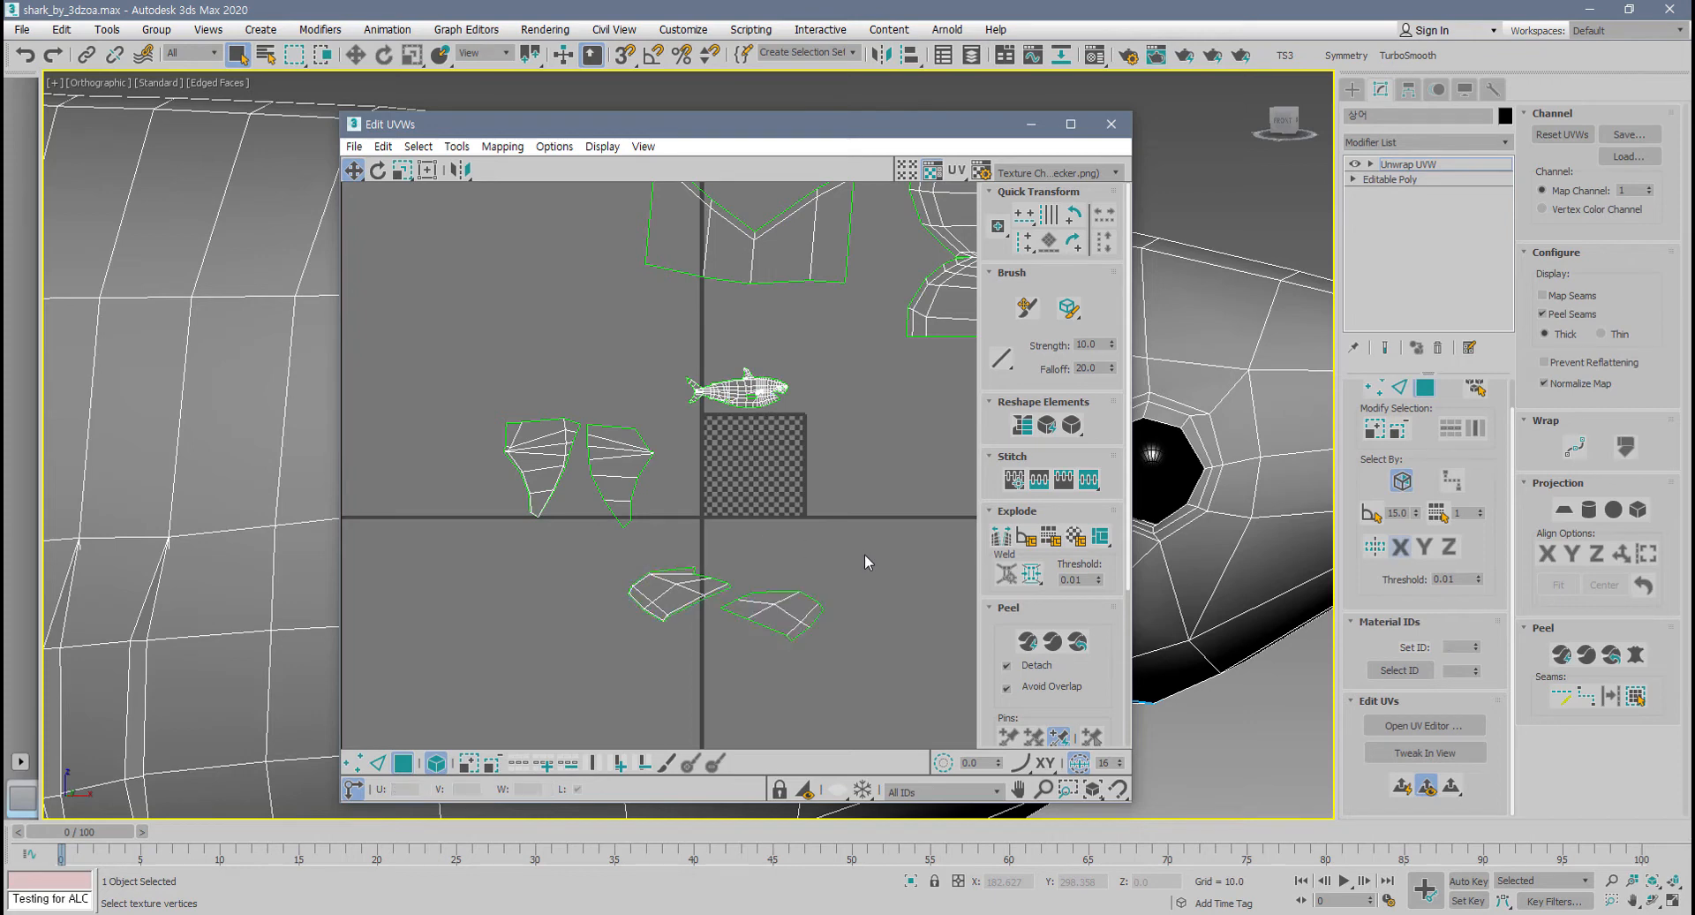
pyautogui.moveTo(1110, 634); pyautogui.dragTo(1075, 413)
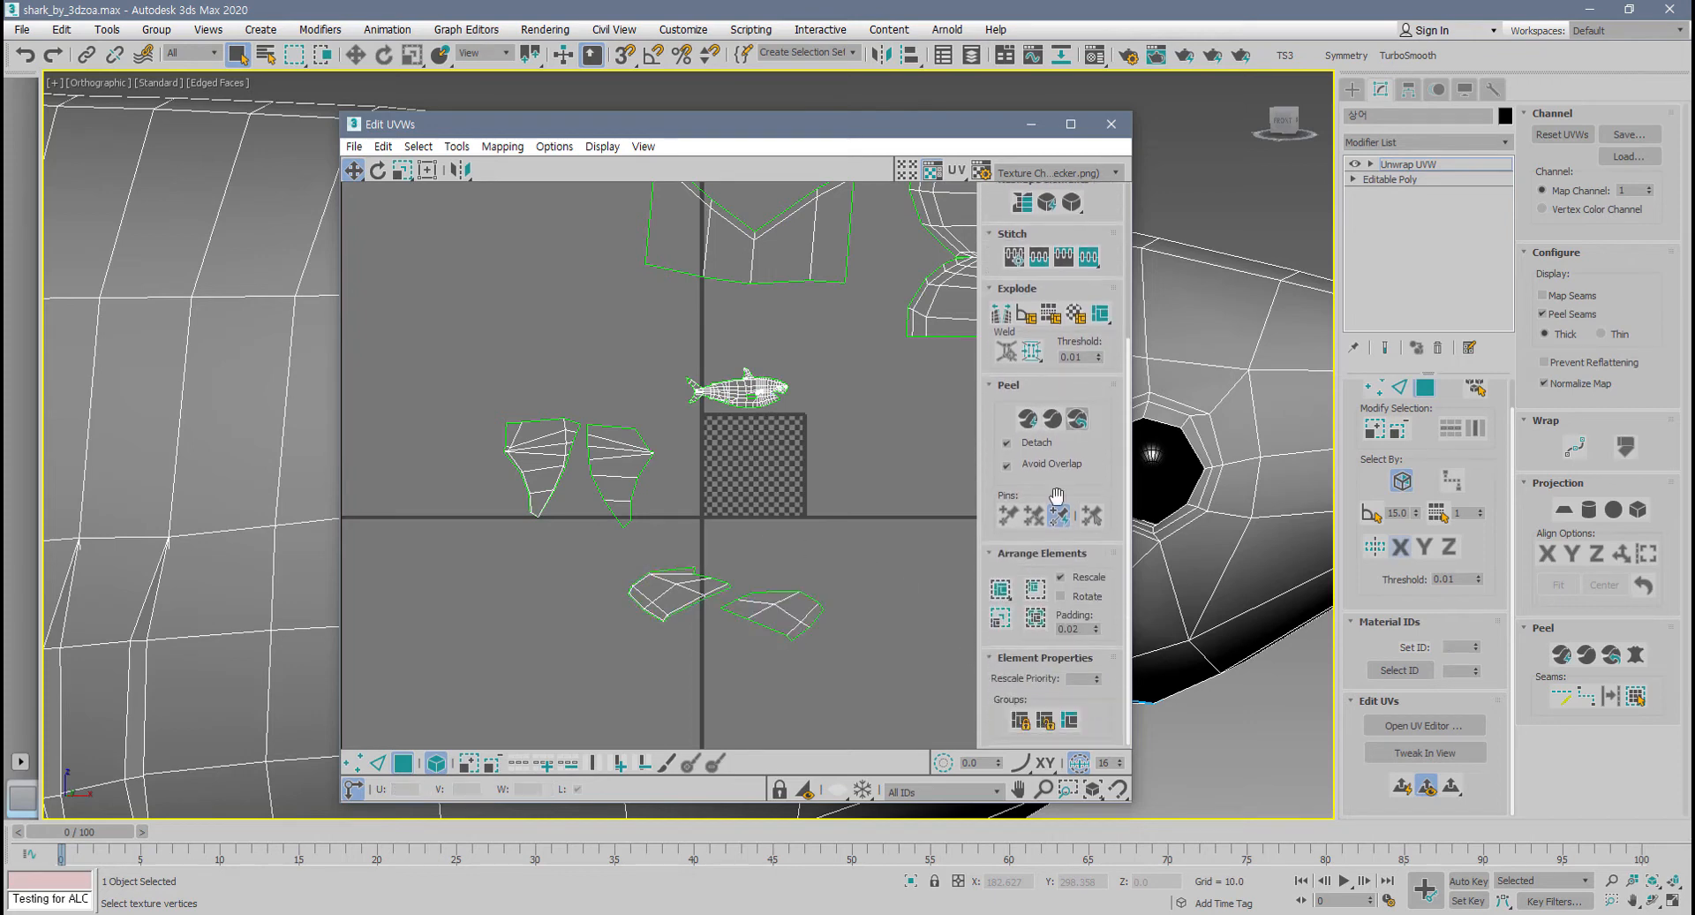
pyautogui.click(1002, 591)
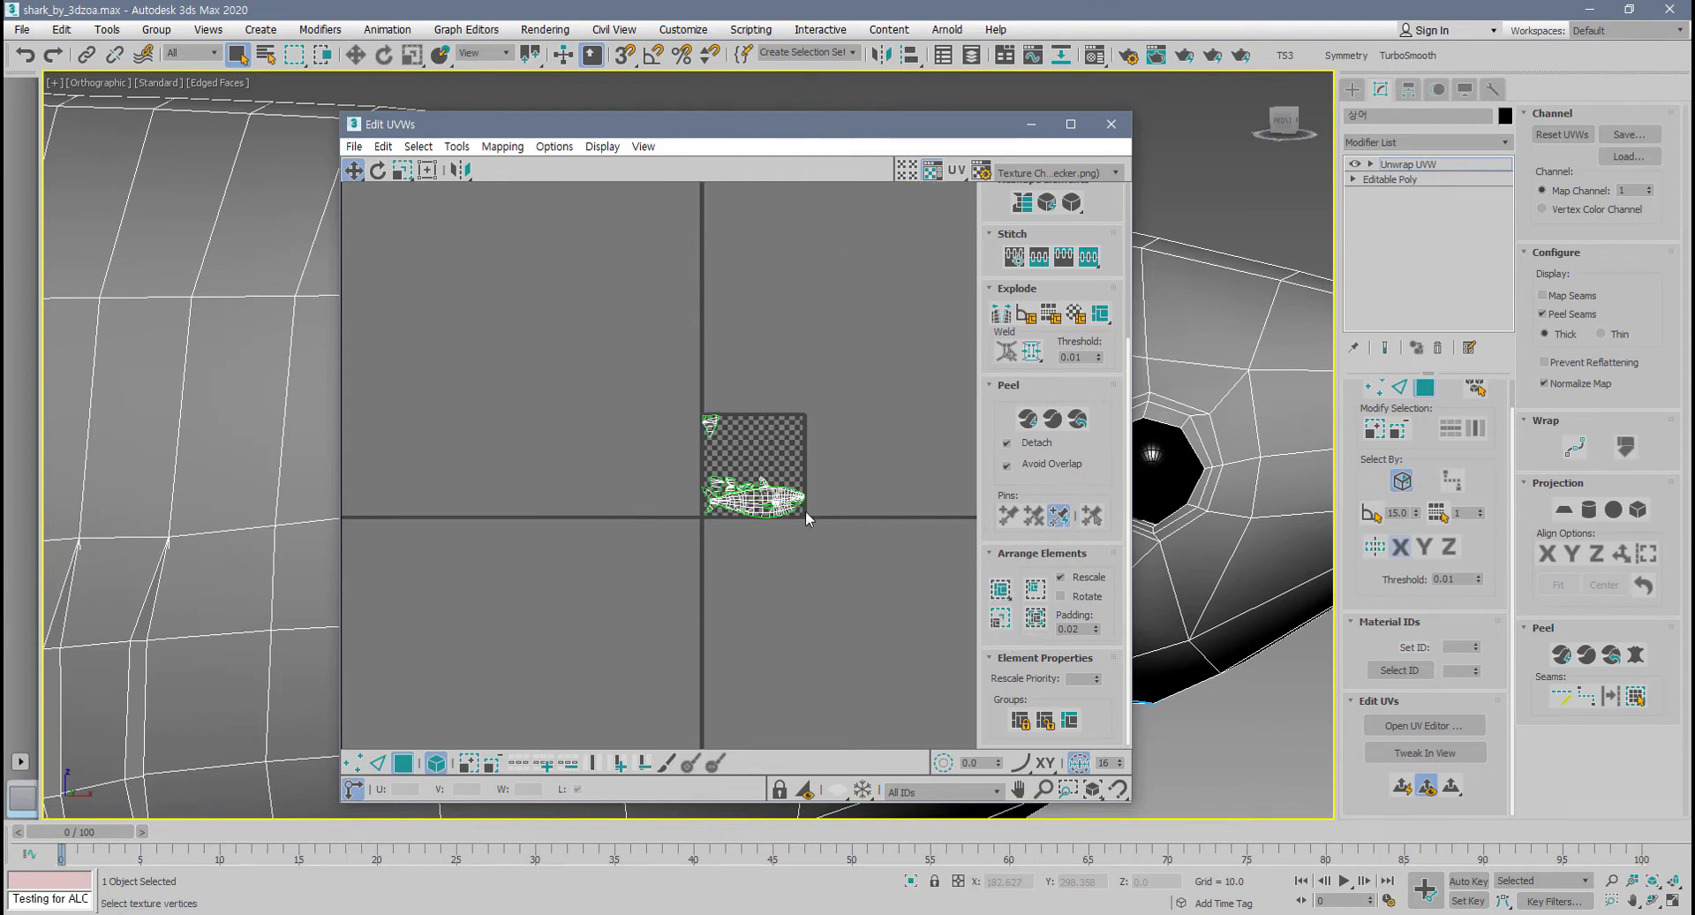
pyautogui.scroll(6, 756, 503)
pyautogui.moveTo(794, 513); pyautogui.dragTo(571, 517, button='middle')
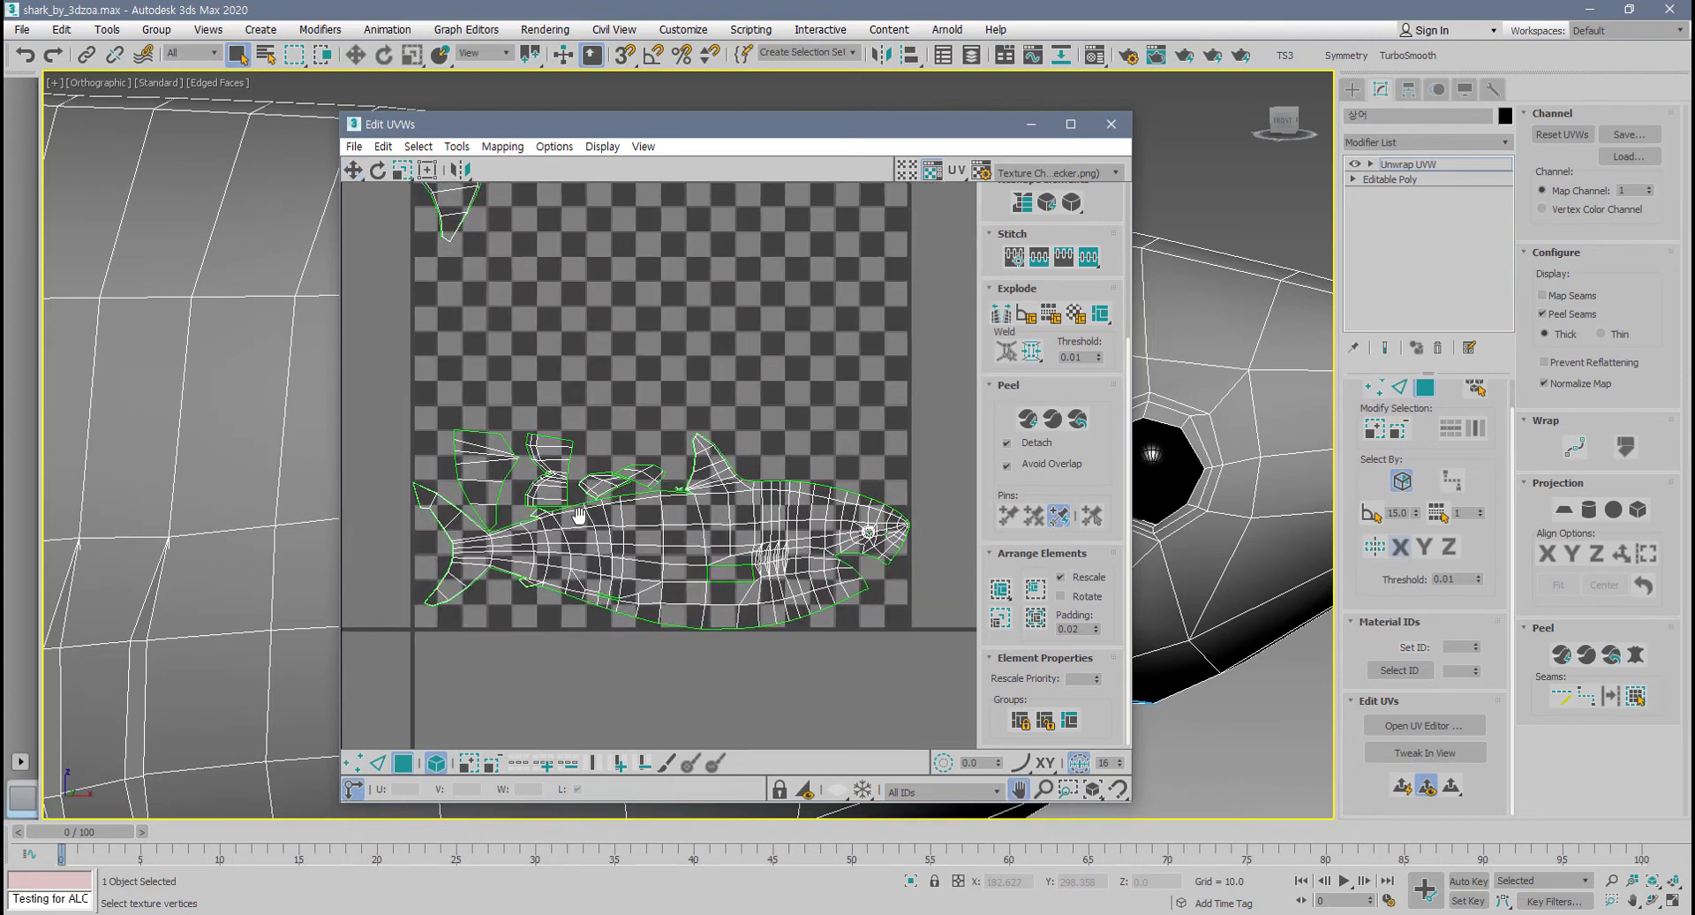
pyautogui.scroll(-1, 586, 484)
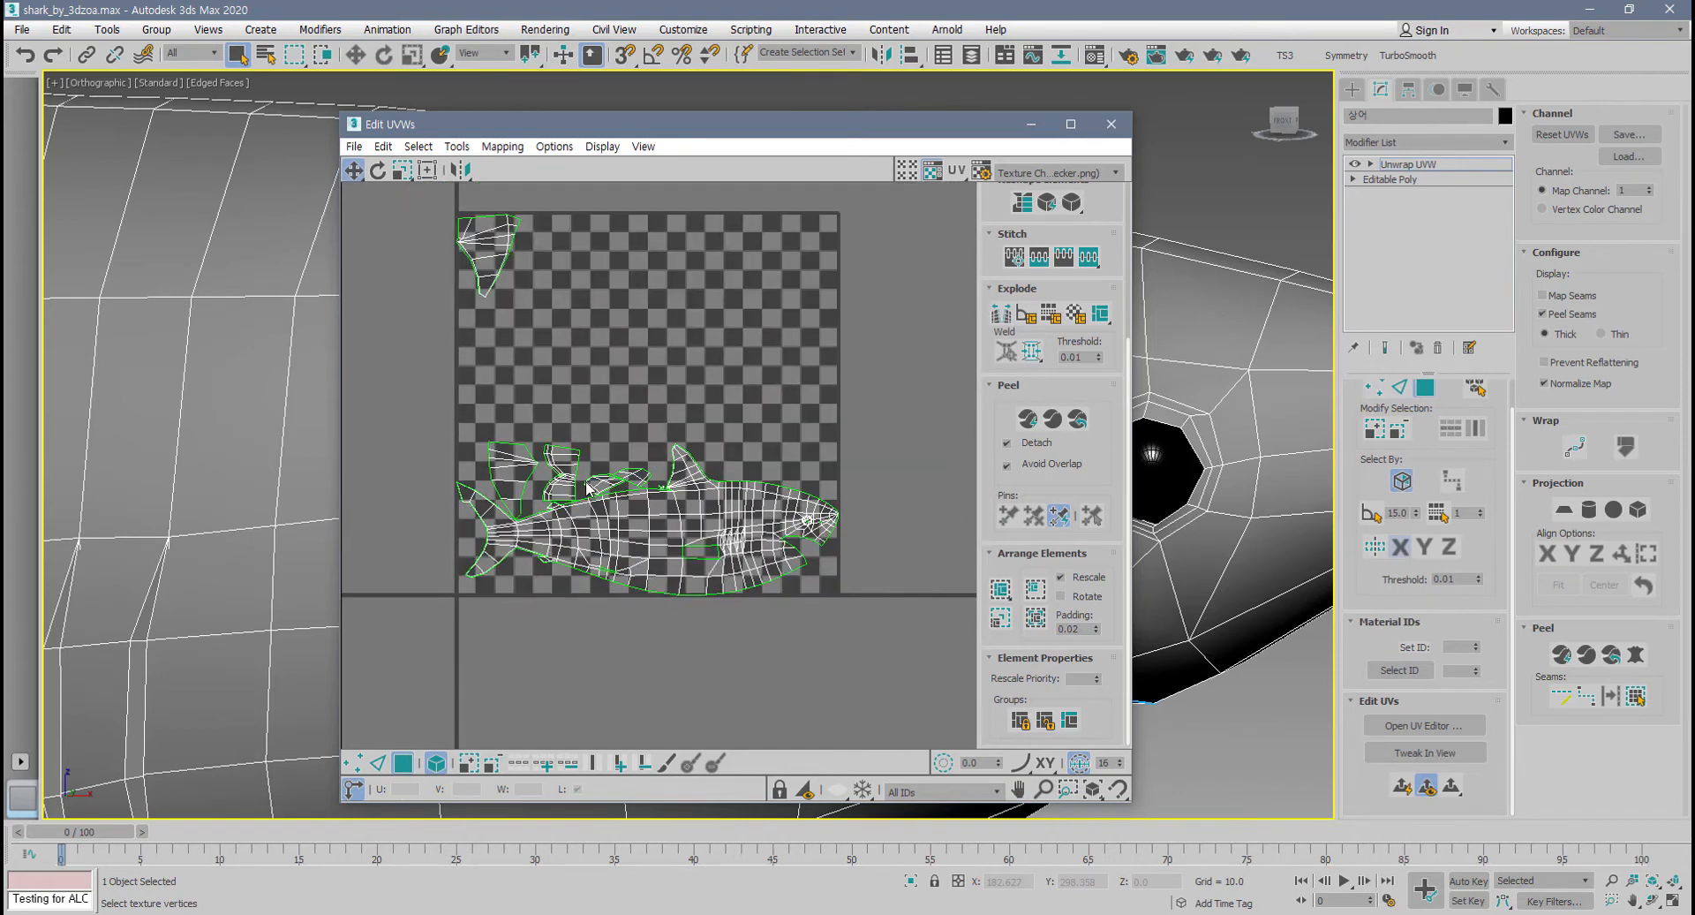
# - Maximize the UV editor and turn off the checker background
pyautogui.click(1072, 125)
pyautogui.moveTo(719, 473); pyautogui.dragTo(709, 551, button='middle')
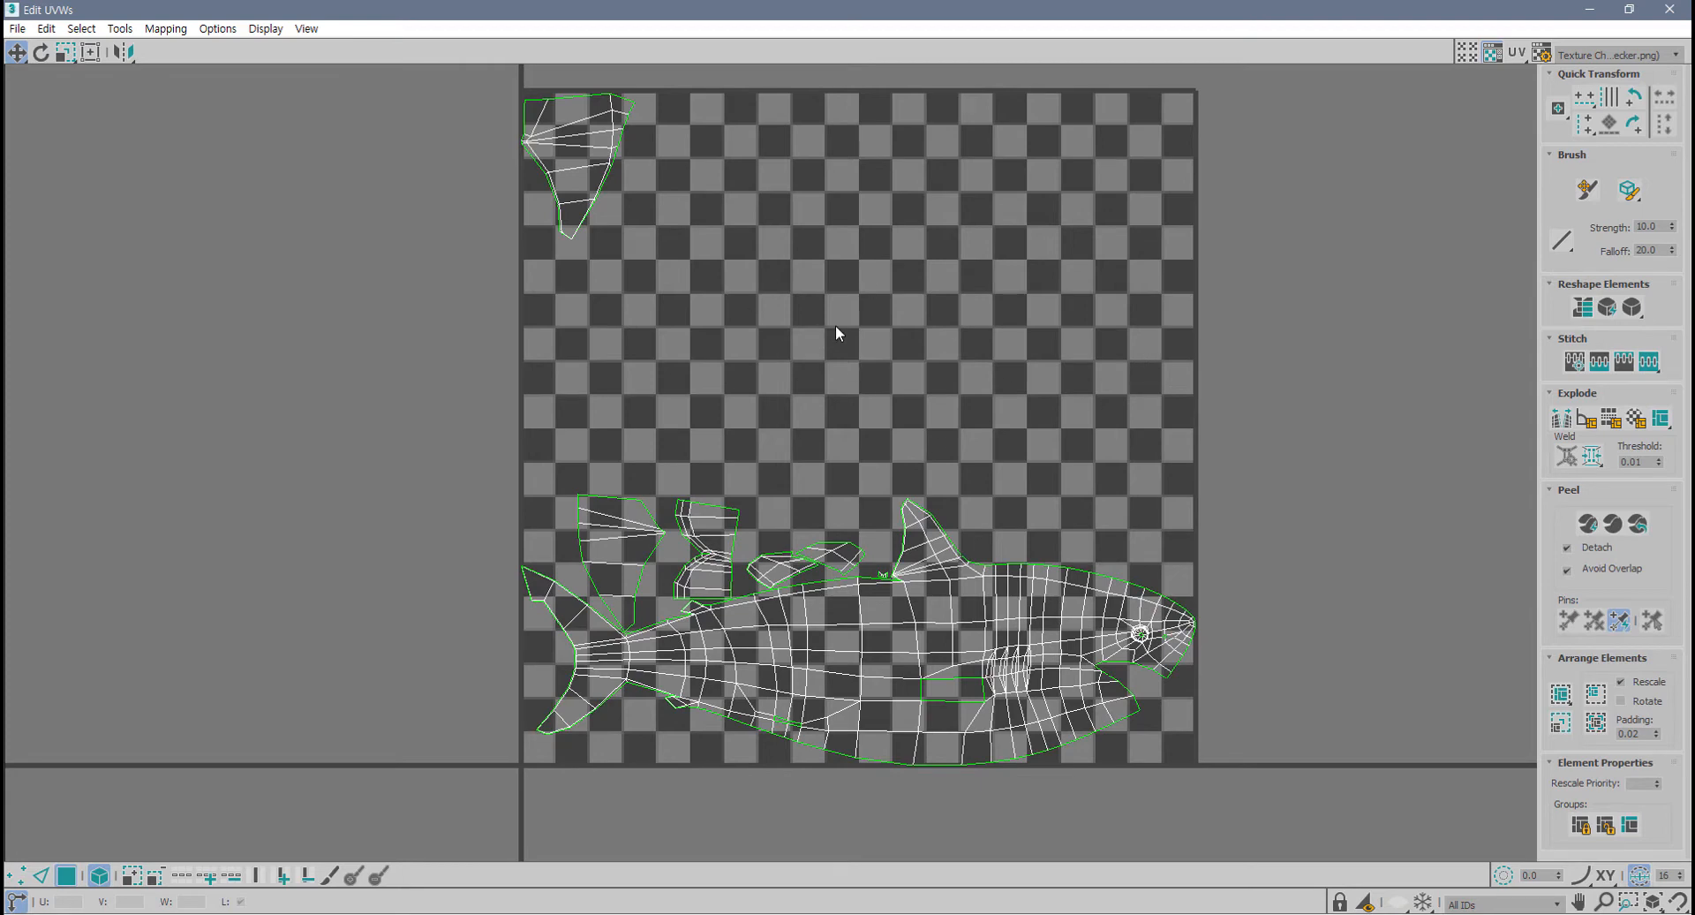
pyautogui.click(1492, 55)
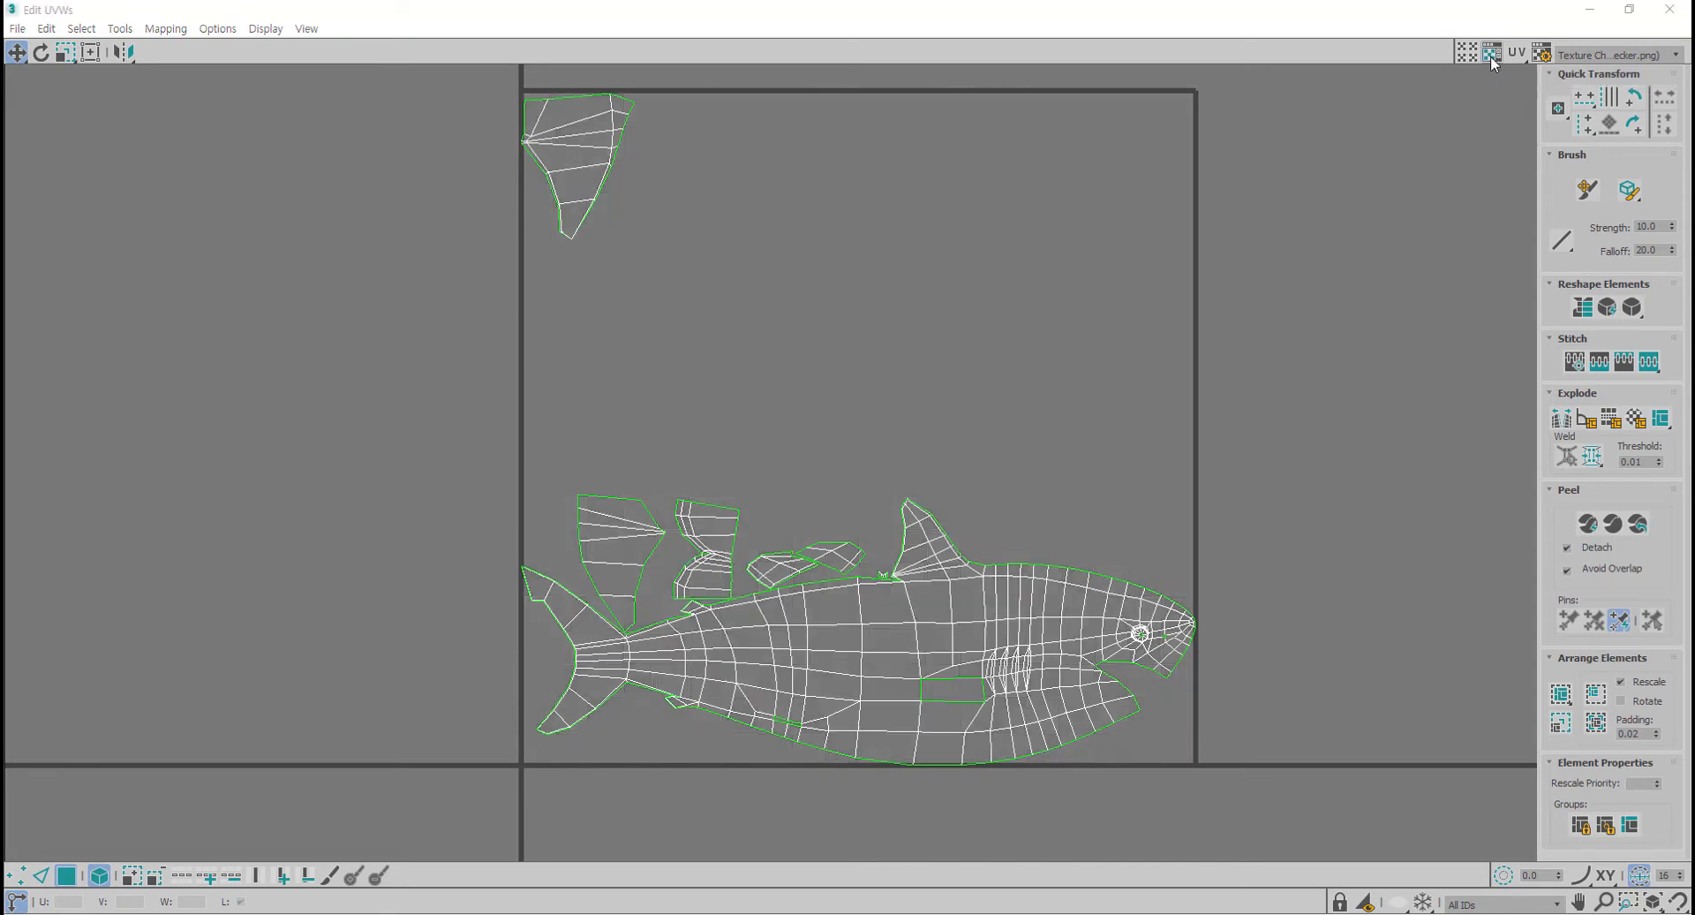
pyautogui.click(1491, 55)
pyautogui.click(1491, 56)
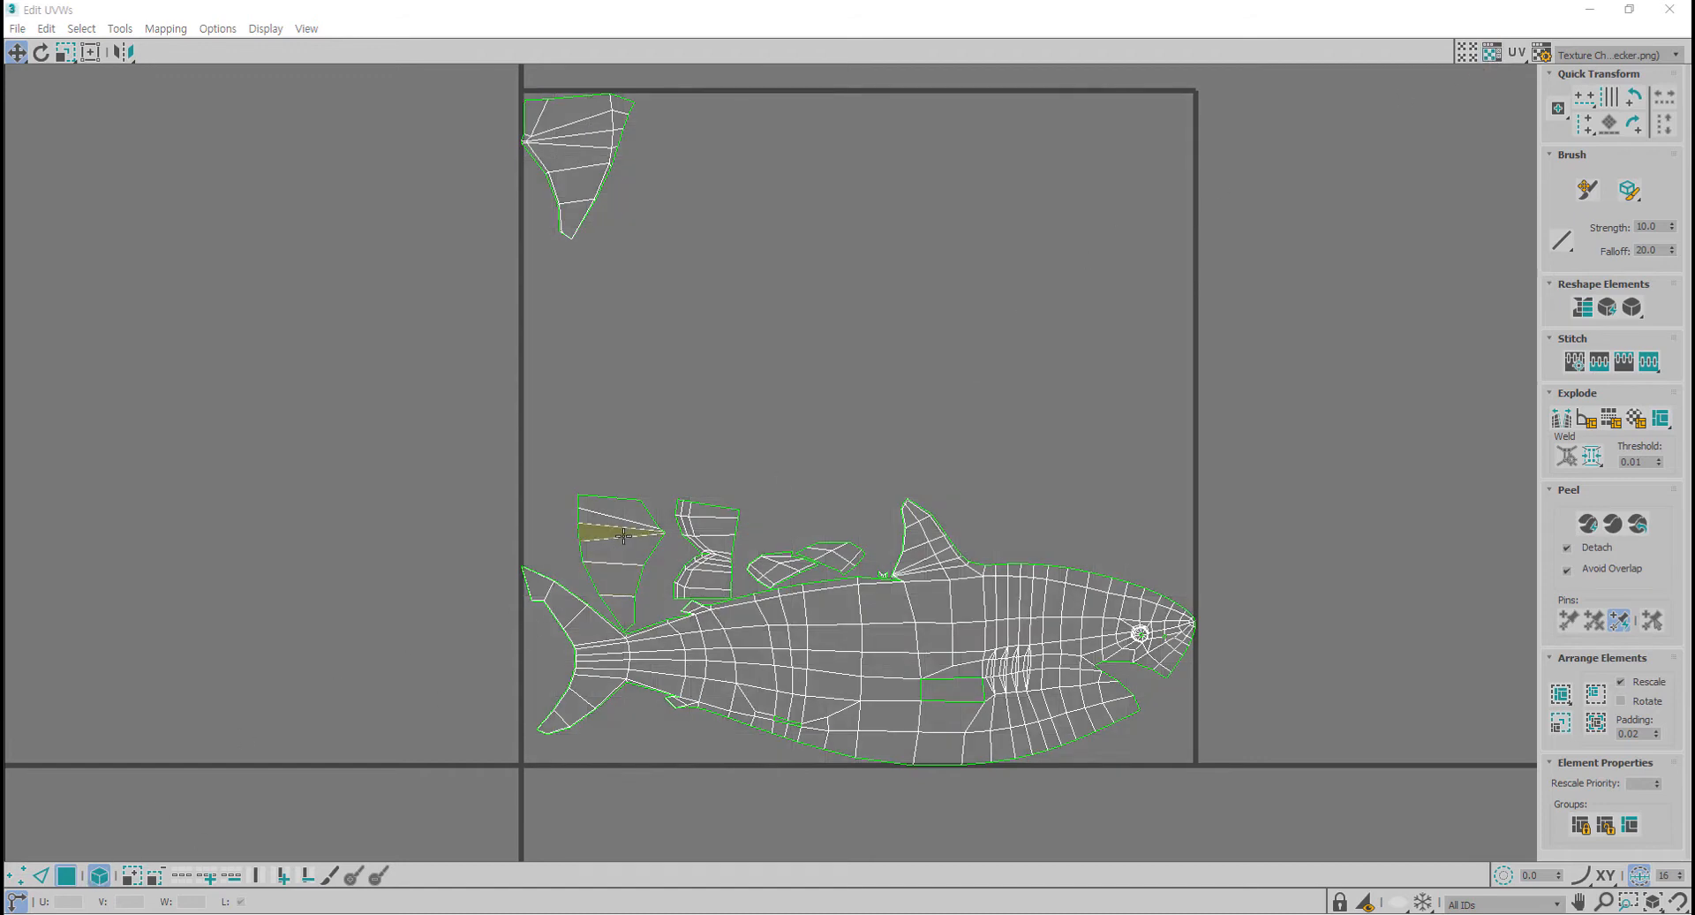
# - Arrange the two pectoral fin shells side by side above the tail and move the mouth shell above the body
pyautogui.moveTo(624, 535); pyautogui.dragTo(754, 280)
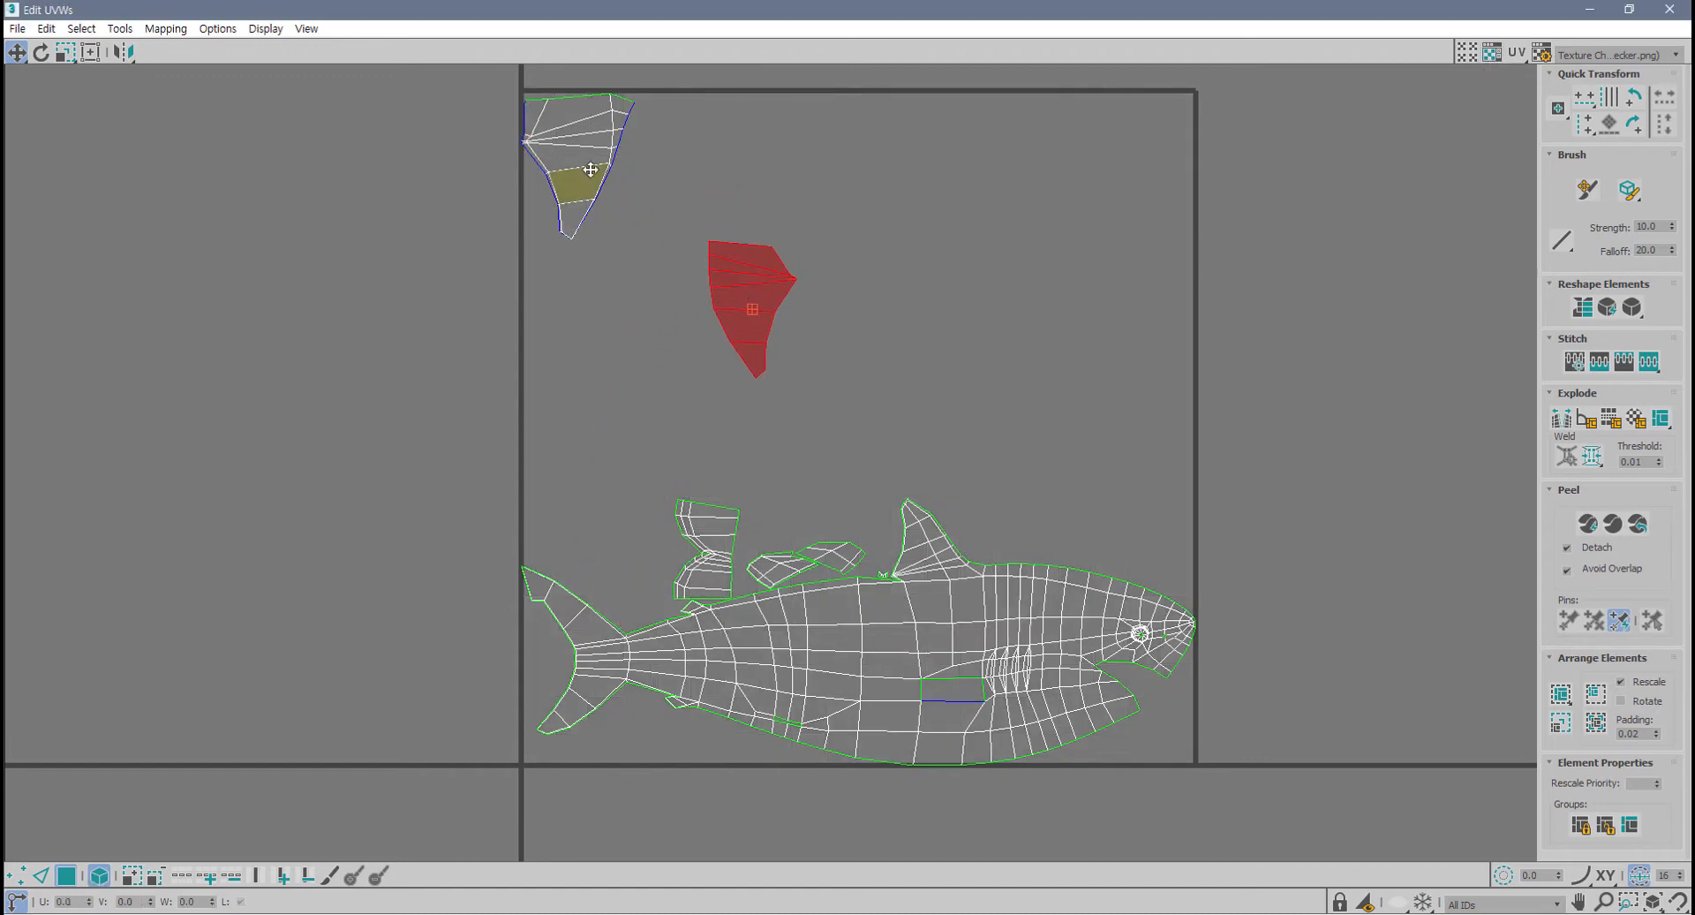
pyautogui.moveTo(591, 170); pyautogui.dragTo(610, 316)
pyautogui.moveTo(753, 320); pyautogui.dragTo(714, 328)
pyautogui.click(744, 507)
pyautogui.moveTo(728, 519); pyautogui.dragTo(1033, 433)
# - Select the body, pelvic fin, mouth and nostril shells together and move them up within the tile
pyautogui.moveTo(902, 655); pyautogui.dragTo(778, 599, button='middle')
pyautogui.click(799, 549)
pyautogui.scroll(-3, 796, 548)
pyautogui.scroll(2, 799, 563)
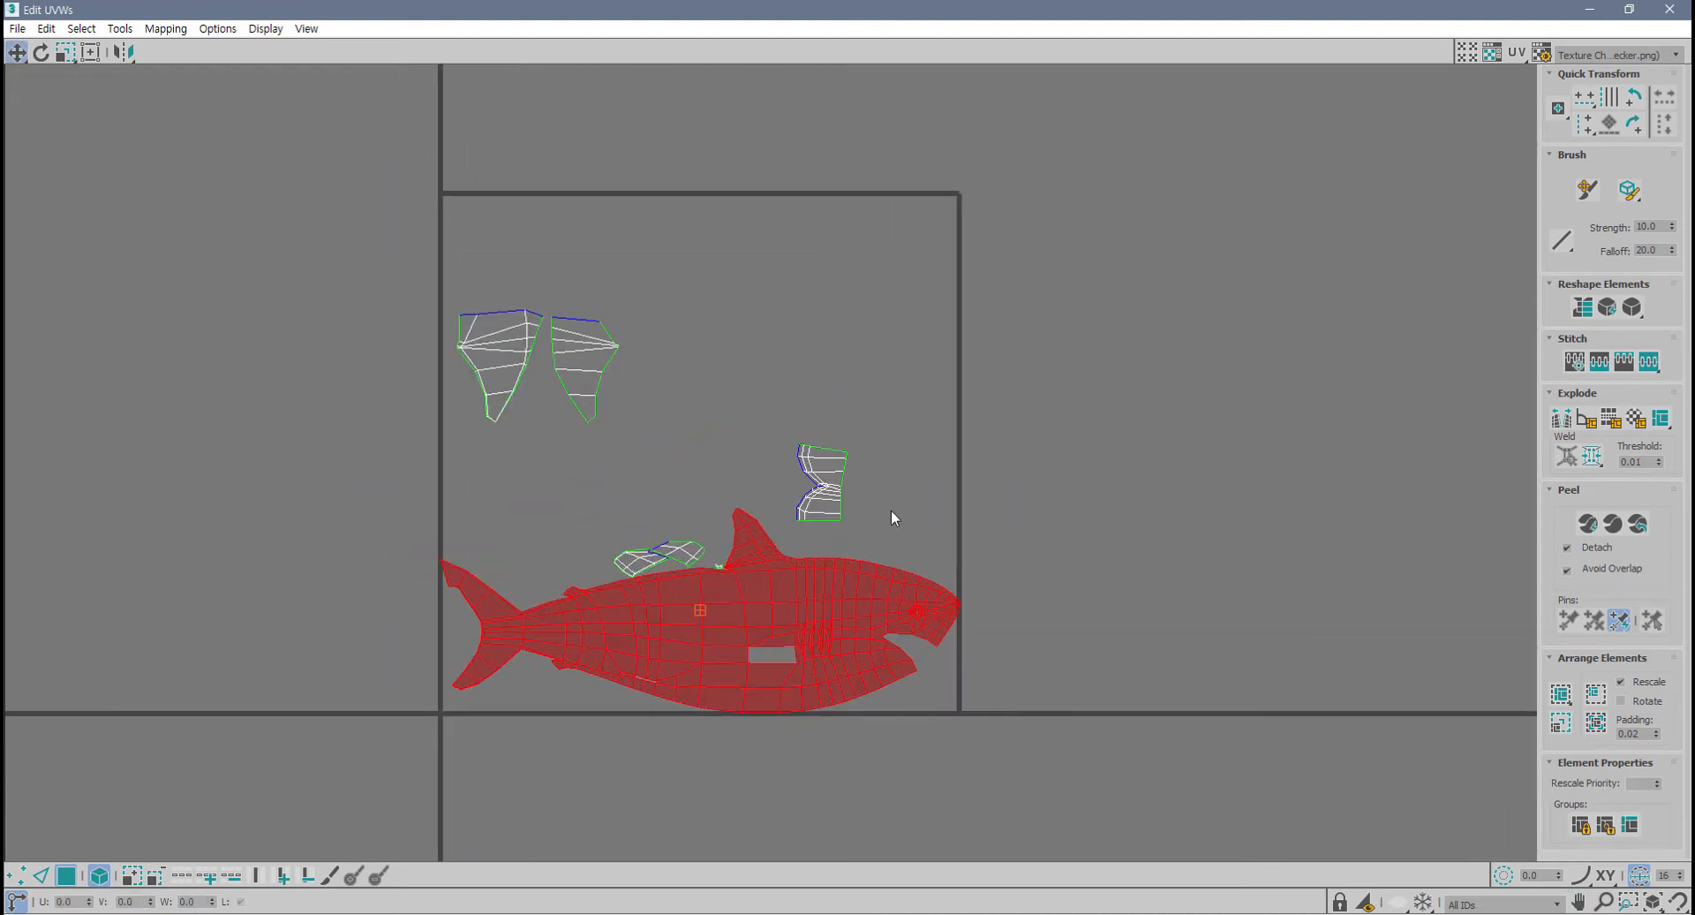
pyautogui.moveTo(595, 739); pyautogui.dragTo(861, 459)
pyautogui.moveTo(784, 615); pyautogui.dragTo(780, 518)
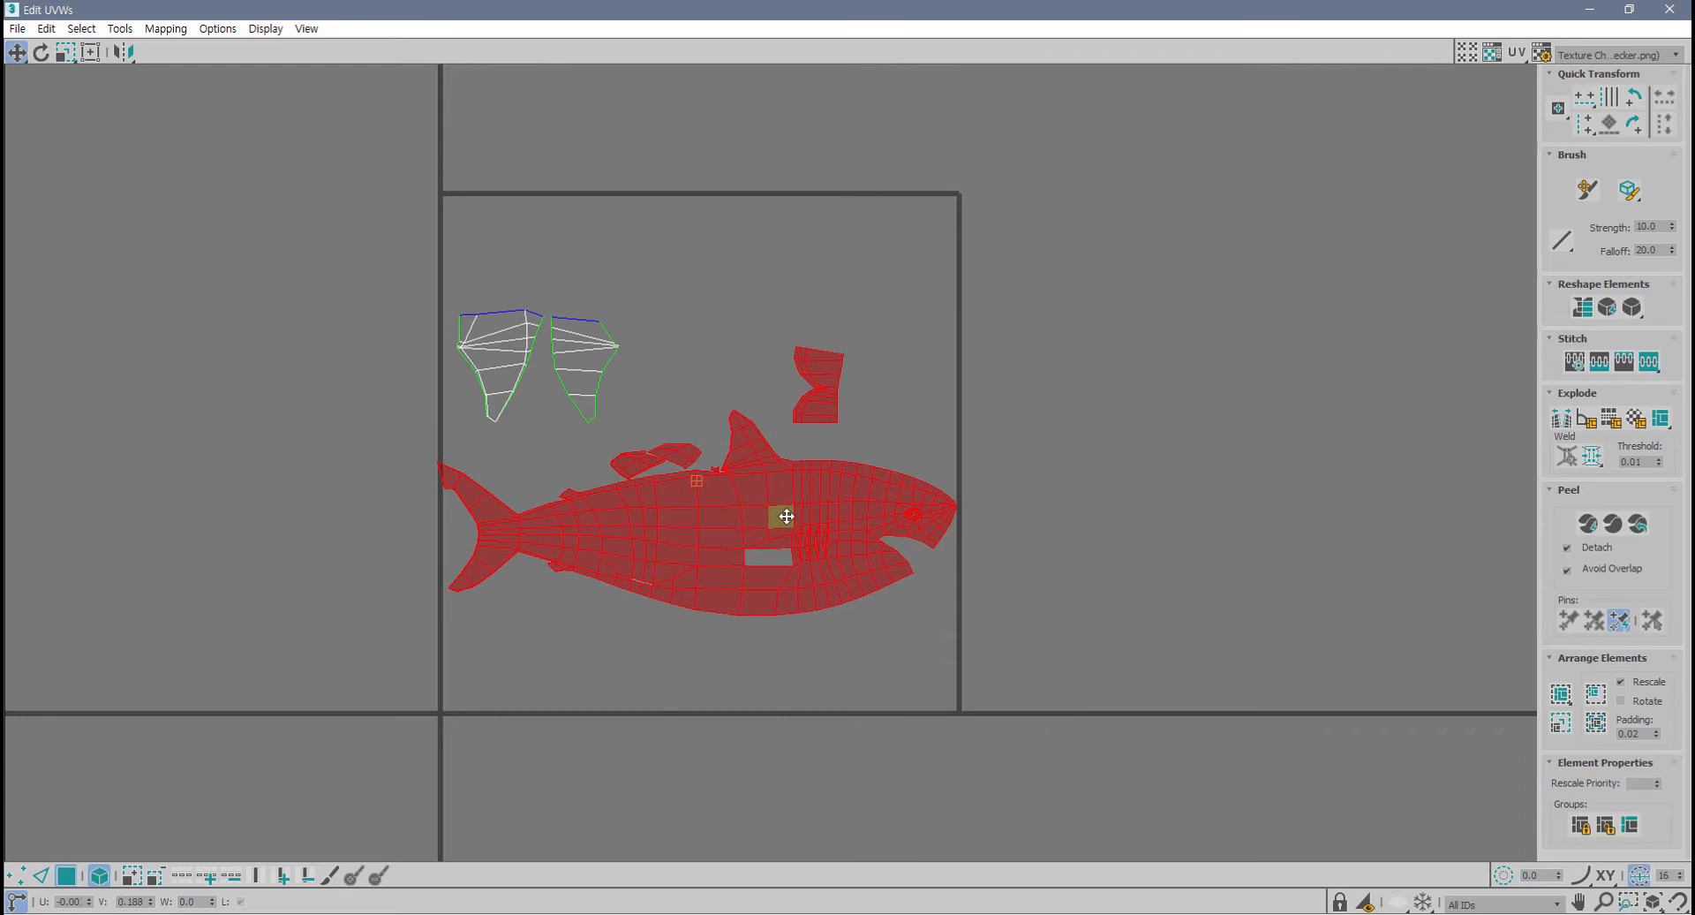
# - Move the tiny nostril shell and the mouth shell to the empty area below the shark's lower jaw
pyautogui.click(541, 475)
pyautogui.scroll(3, 672, 459)
pyautogui.scroll(5, 777, 481)
pyautogui.click(777, 449)
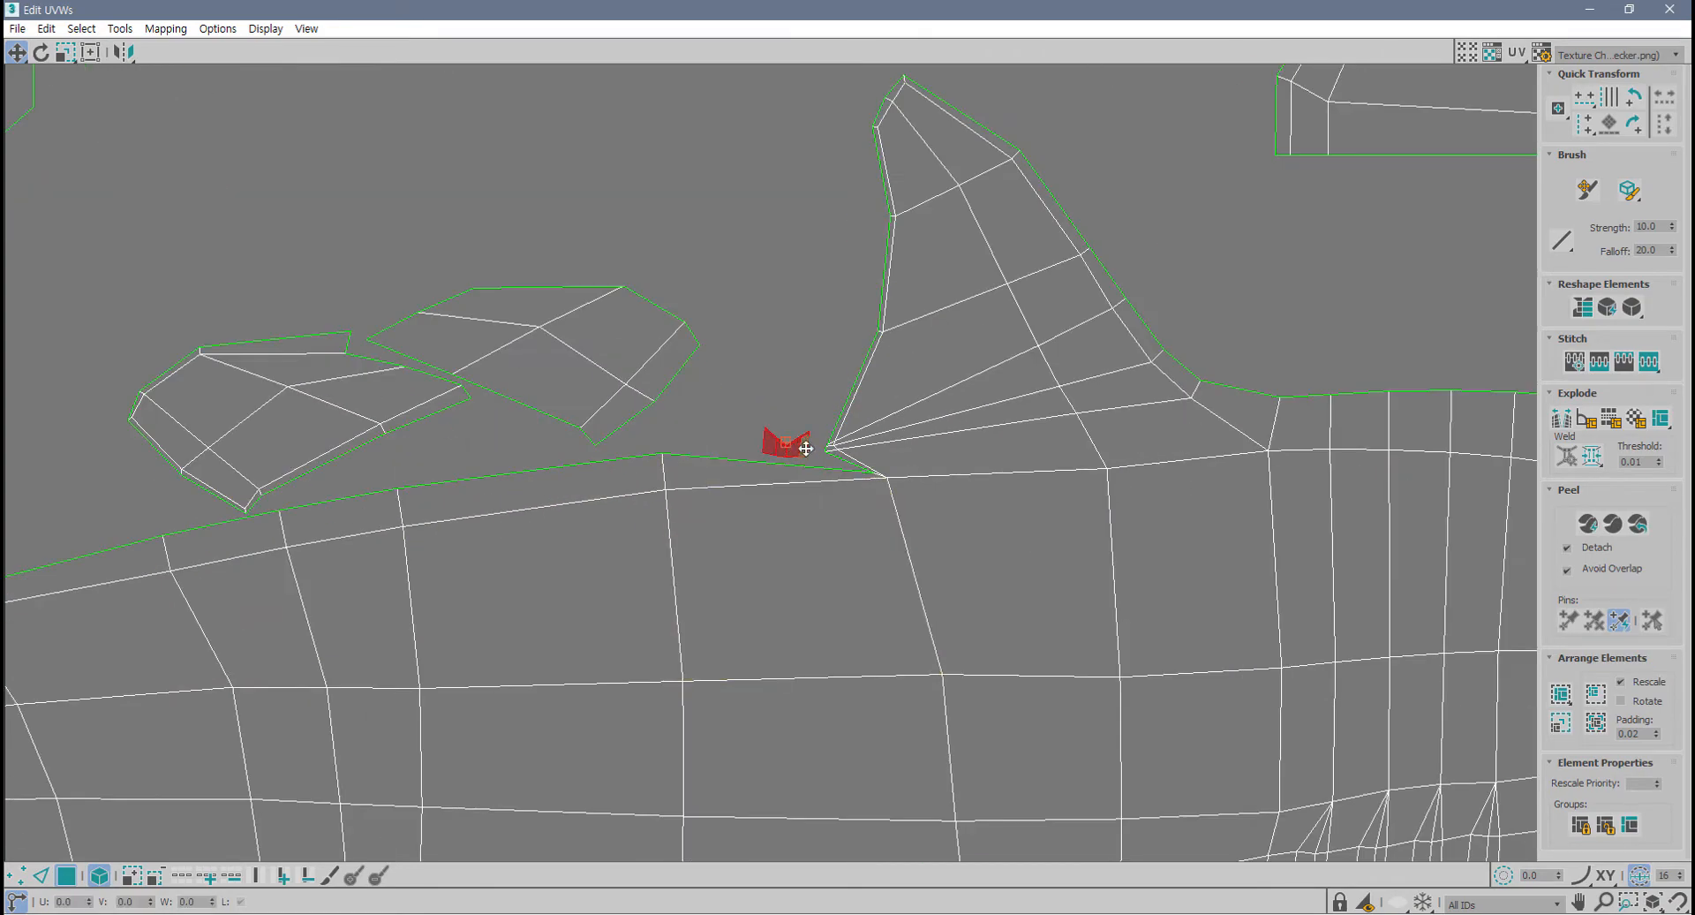
pyautogui.scroll(-3, 777, 454)
pyautogui.scroll(-2, 742, 454)
pyautogui.moveTo(776, 479); pyautogui.dragTo(704, 452, button='middle')
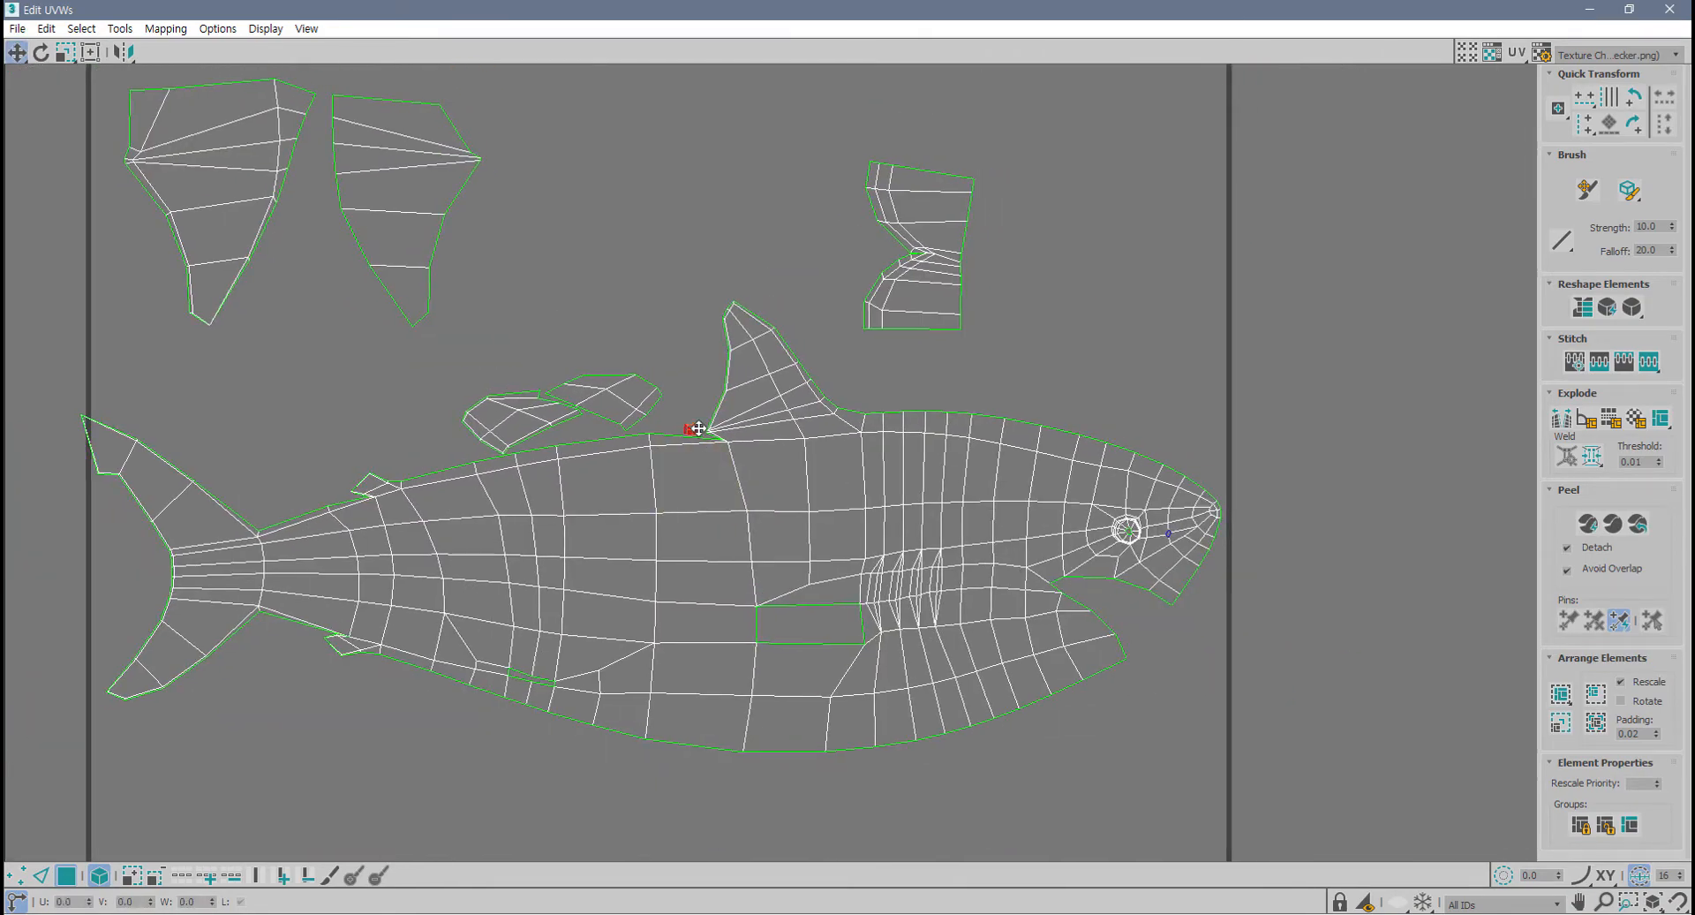
pyautogui.moveTo(707, 431); pyautogui.dragTo(1140, 689)
pyautogui.moveTo(932, 265); pyautogui.dragTo(1188, 843)
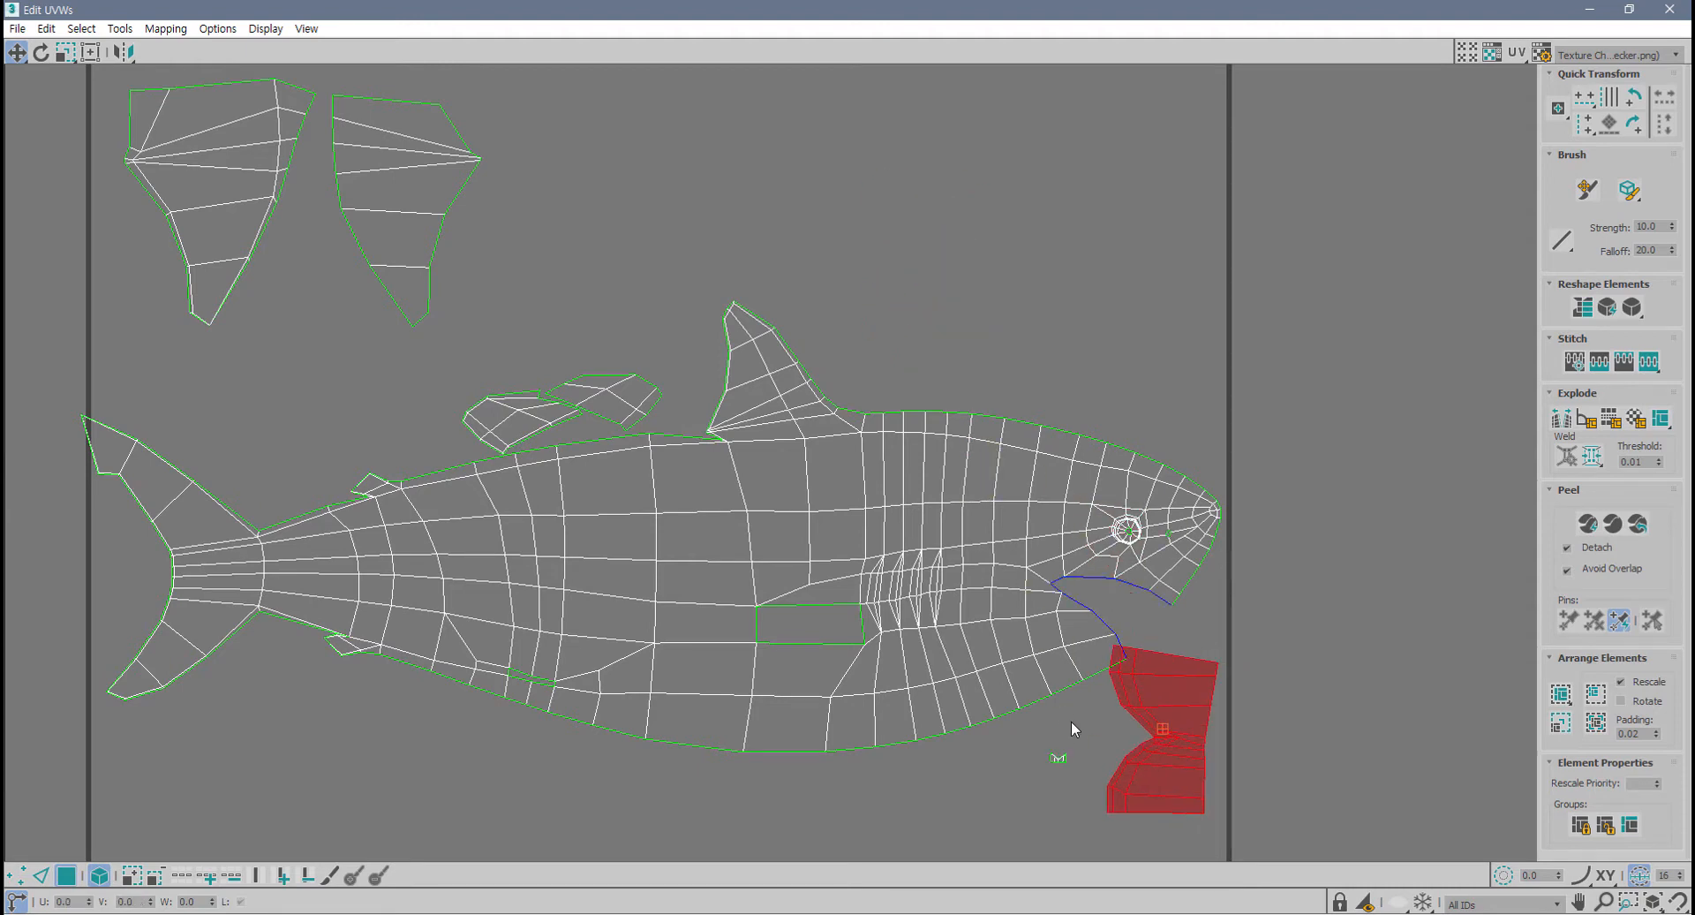
# - Select the shark's body shell and move it up, away from the mouth and nostril shells
pyautogui.moveTo(1072, 721); pyautogui.dragTo(844, 441, button='middle')
pyautogui.click(814, 369)
pyautogui.moveTo(814, 369); pyautogui.dragTo(809, 393)
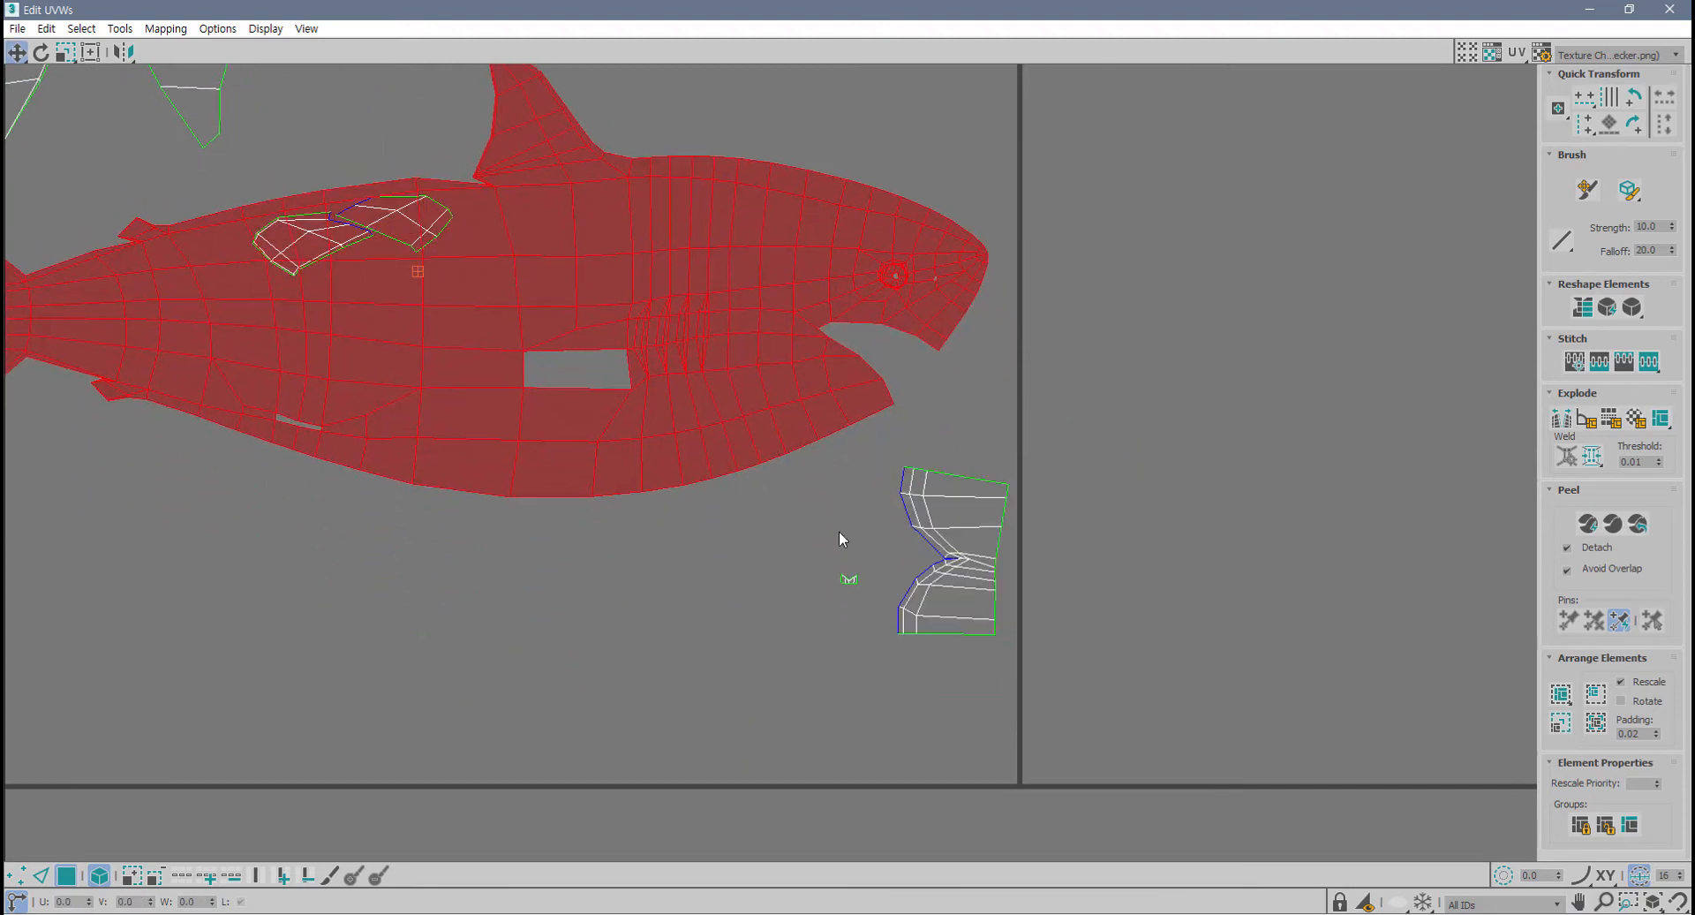
# - Shift the nostril and mouth shells slightly inward from the tile's edge, and rotate the mouth shell by about 90 degrees
pyautogui.click(845, 581)
pyautogui.click(916, 569)
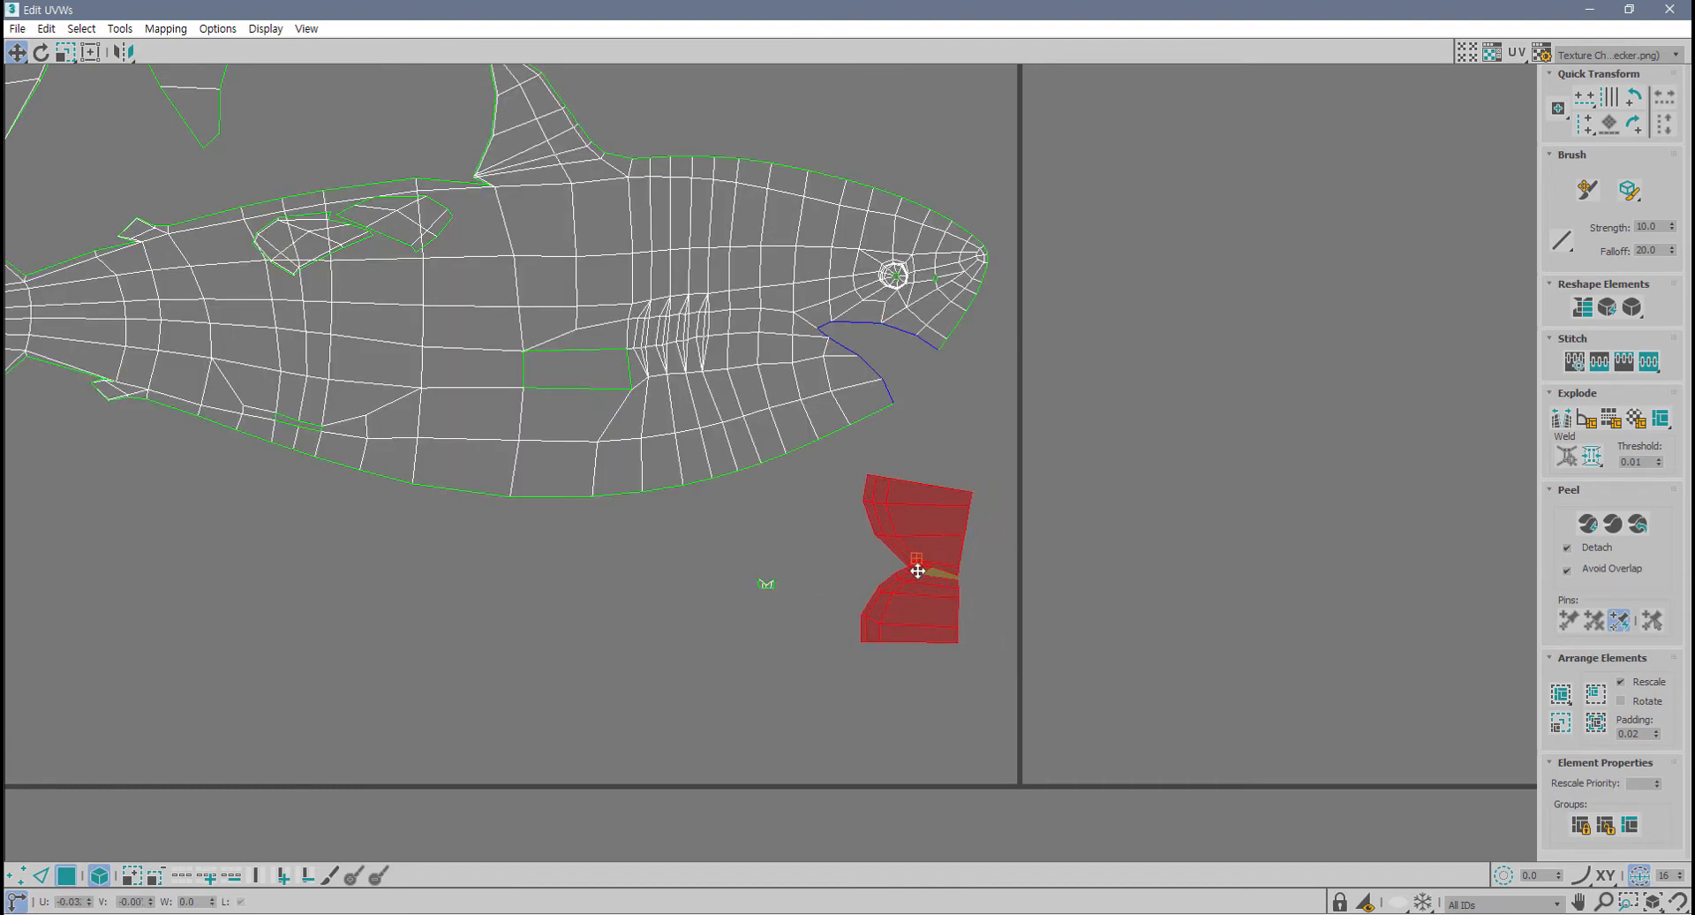
pyautogui.scroll(2, 913, 574)
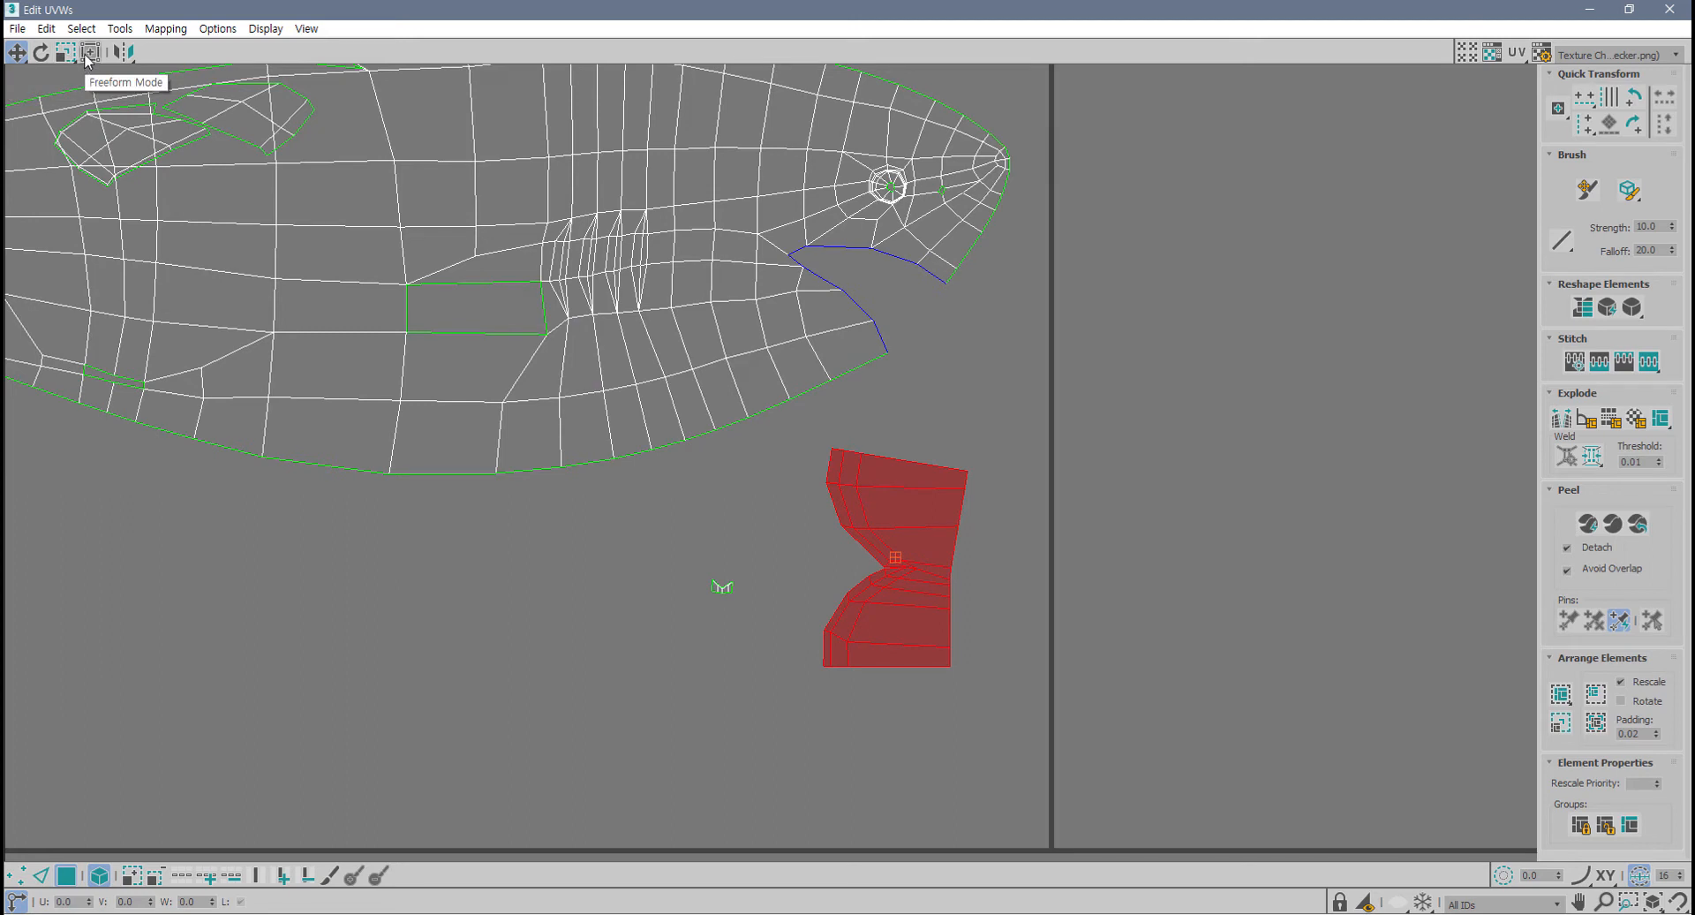
pyautogui.click(89, 52)
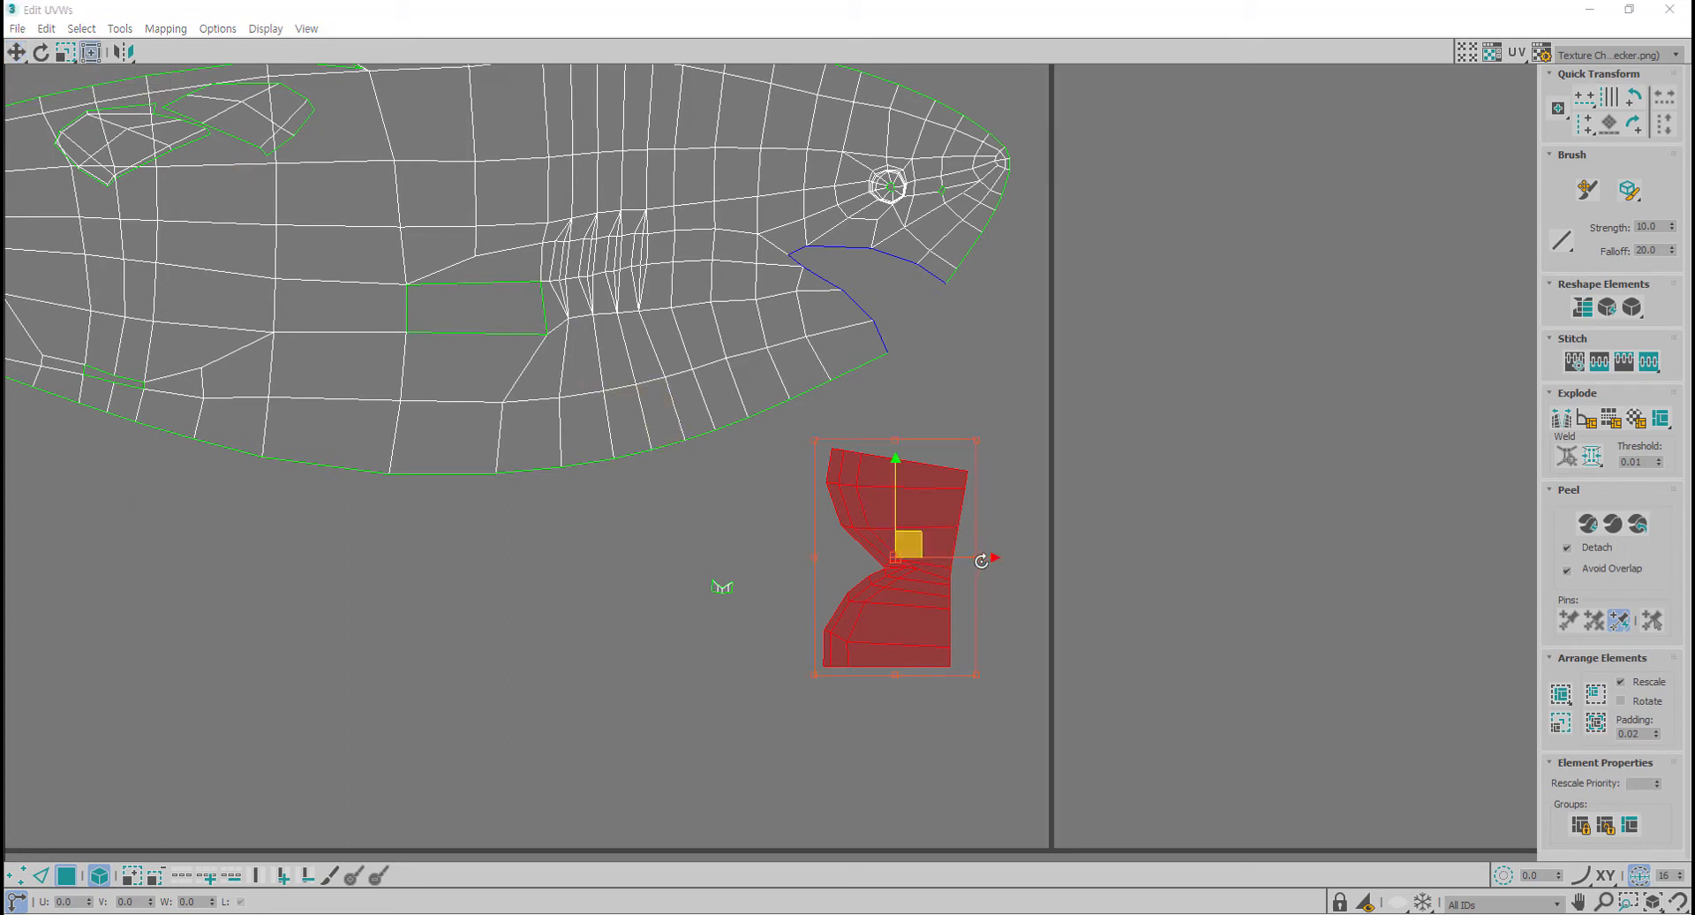
pyautogui.moveTo(973, 557); pyautogui.dragTo(852, 618)
# - Rotate the tiny nostril shell so it sits level beside the mouth shell
pyautogui.scroll(5, 781, 612)
pyautogui.click(843, 615)
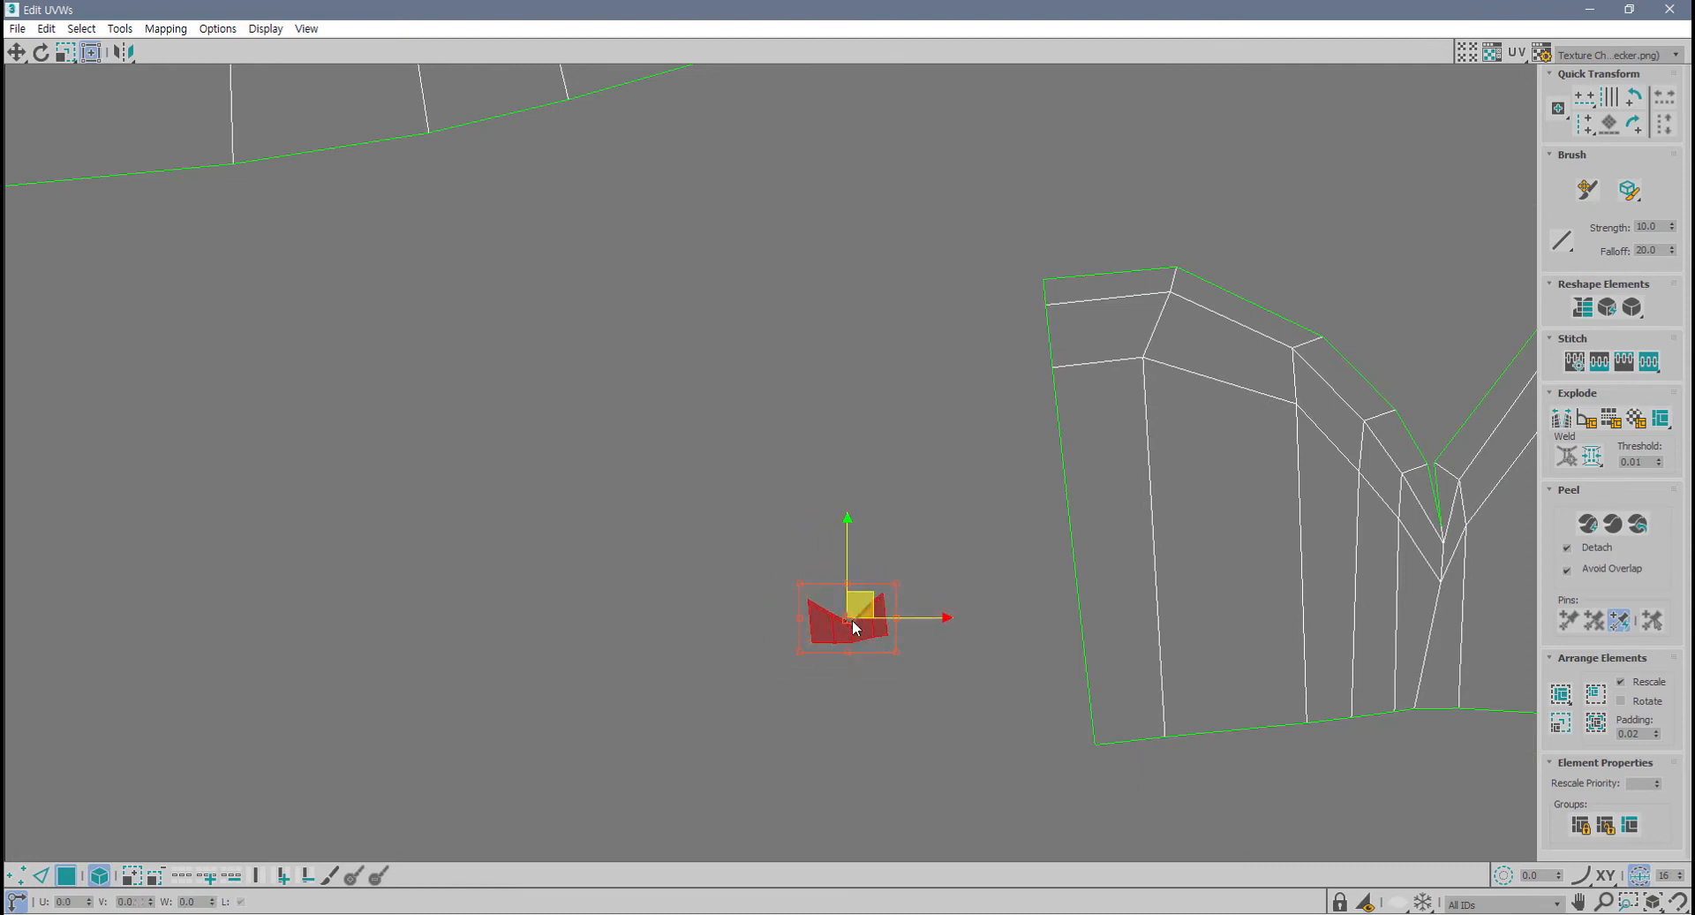
pyautogui.click(940, 671)
pyautogui.moveTo(923, 578); pyautogui.dragTo(756, 670)
pyautogui.moveTo(799, 619); pyautogui.dragTo(796, 613)
pyautogui.click(936, 660)
# - Select the shark's body shell and move it down until it is clear of the pelvic fin shells
pyautogui.scroll(-2, 1079, 602)
pyautogui.moveTo(1288, 537); pyautogui.dragTo(1041, 545, button='middle')
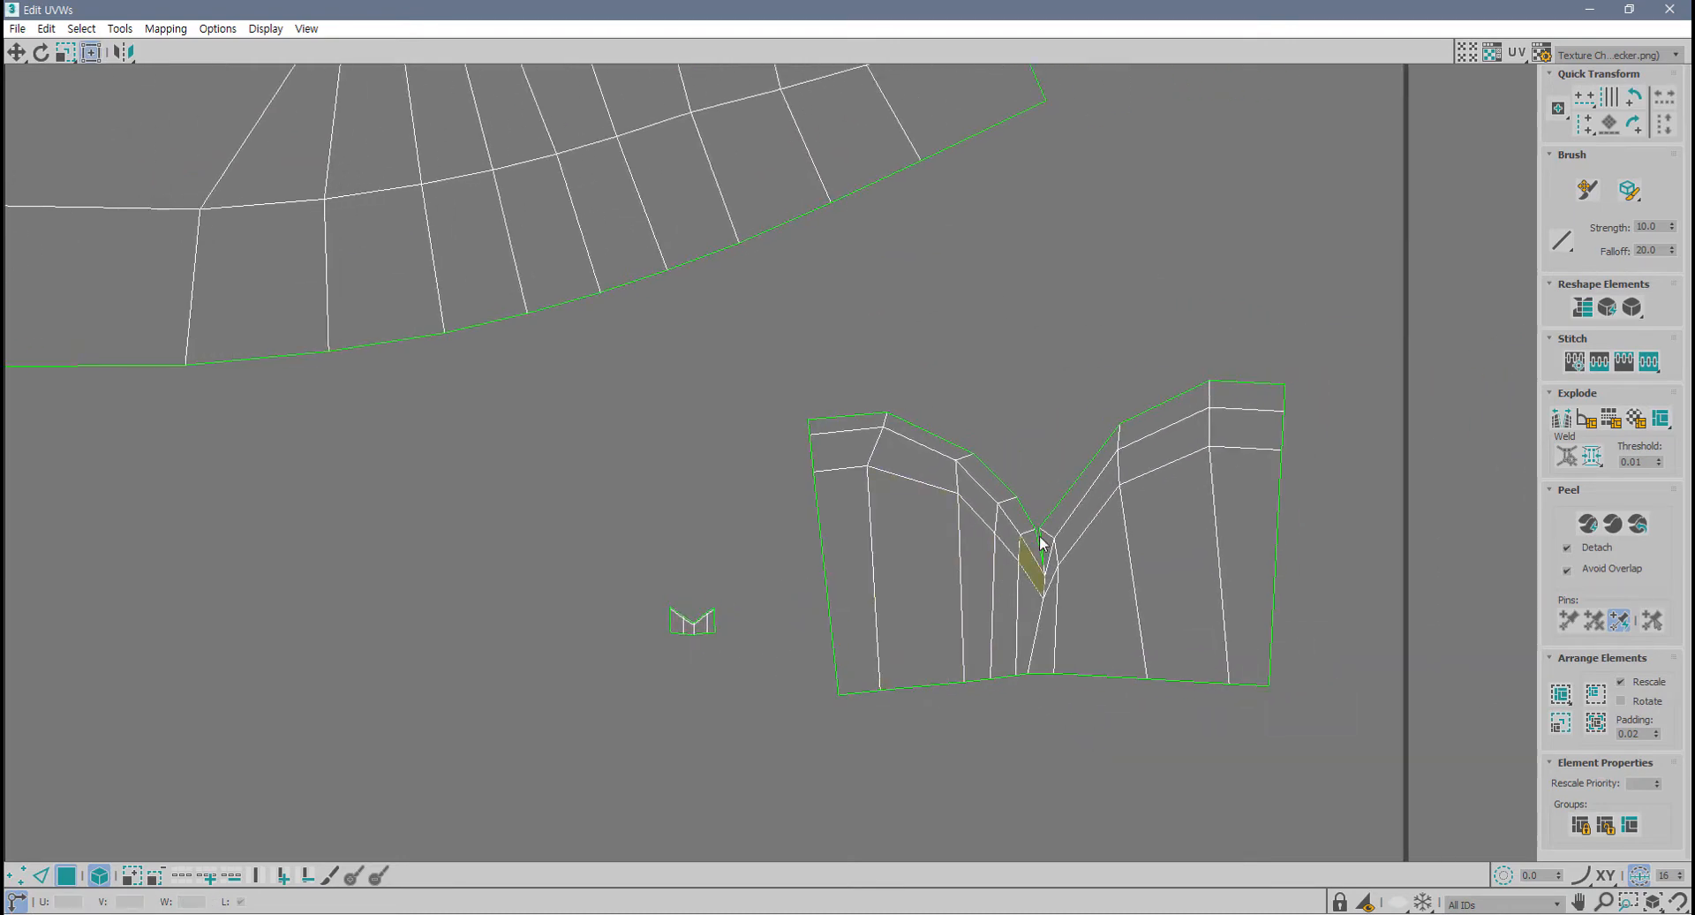
pyautogui.scroll(3, 1099, 569)
pyautogui.scroll(-6, 1104, 593)
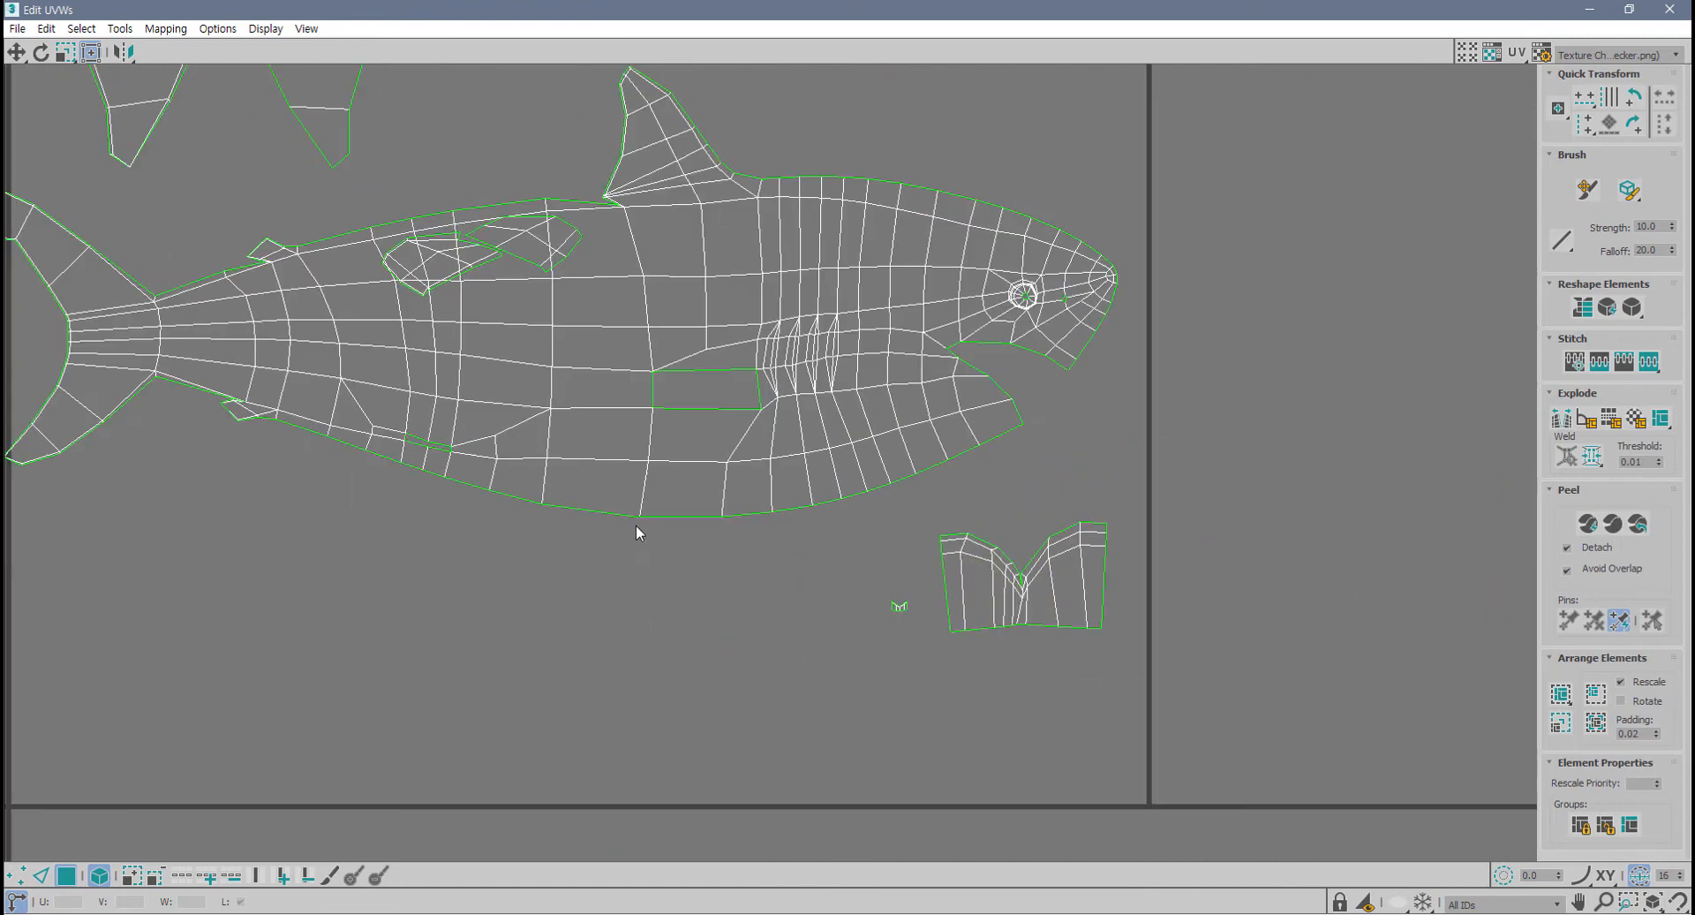
pyautogui.moveTo(557, 489); pyautogui.dragTo(821, 718, button='middle')
pyautogui.scroll(1, 746, 481)
pyautogui.click(724, 486)
pyautogui.scroll(-2, 750, 512)
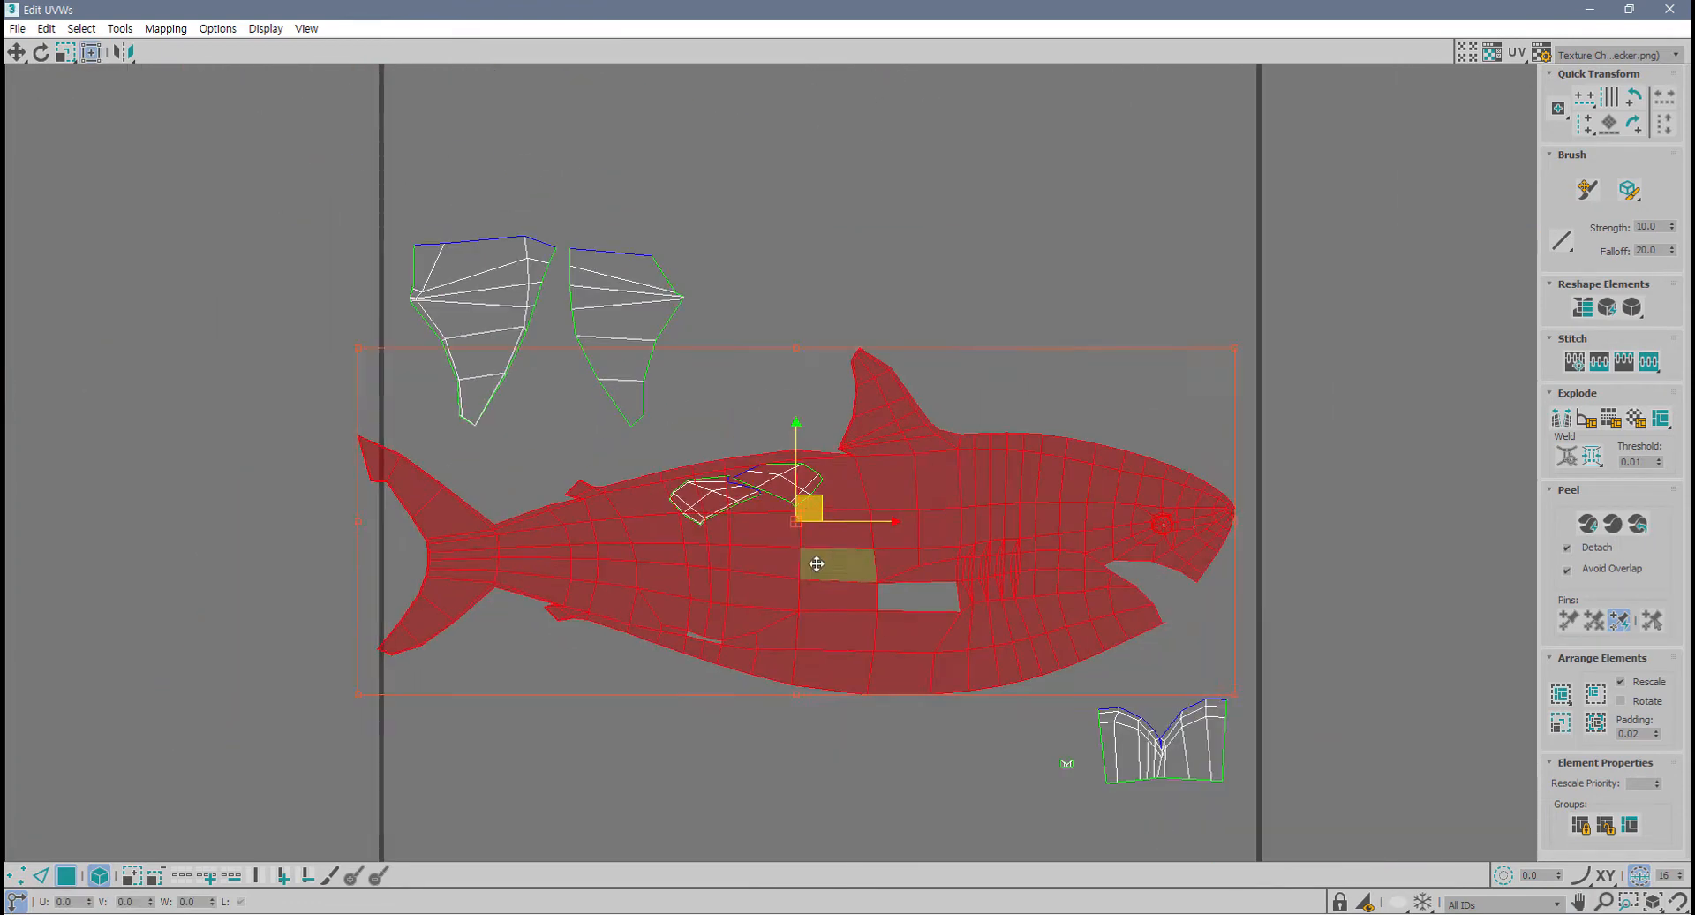
pyautogui.moveTo(817, 565); pyautogui.dragTo(810, 520, button='middle')
pyautogui.rightClick(805, 515)
pyautogui.click(829, 533)
pyautogui.moveTo(830, 525); pyautogui.dragTo(836, 612)
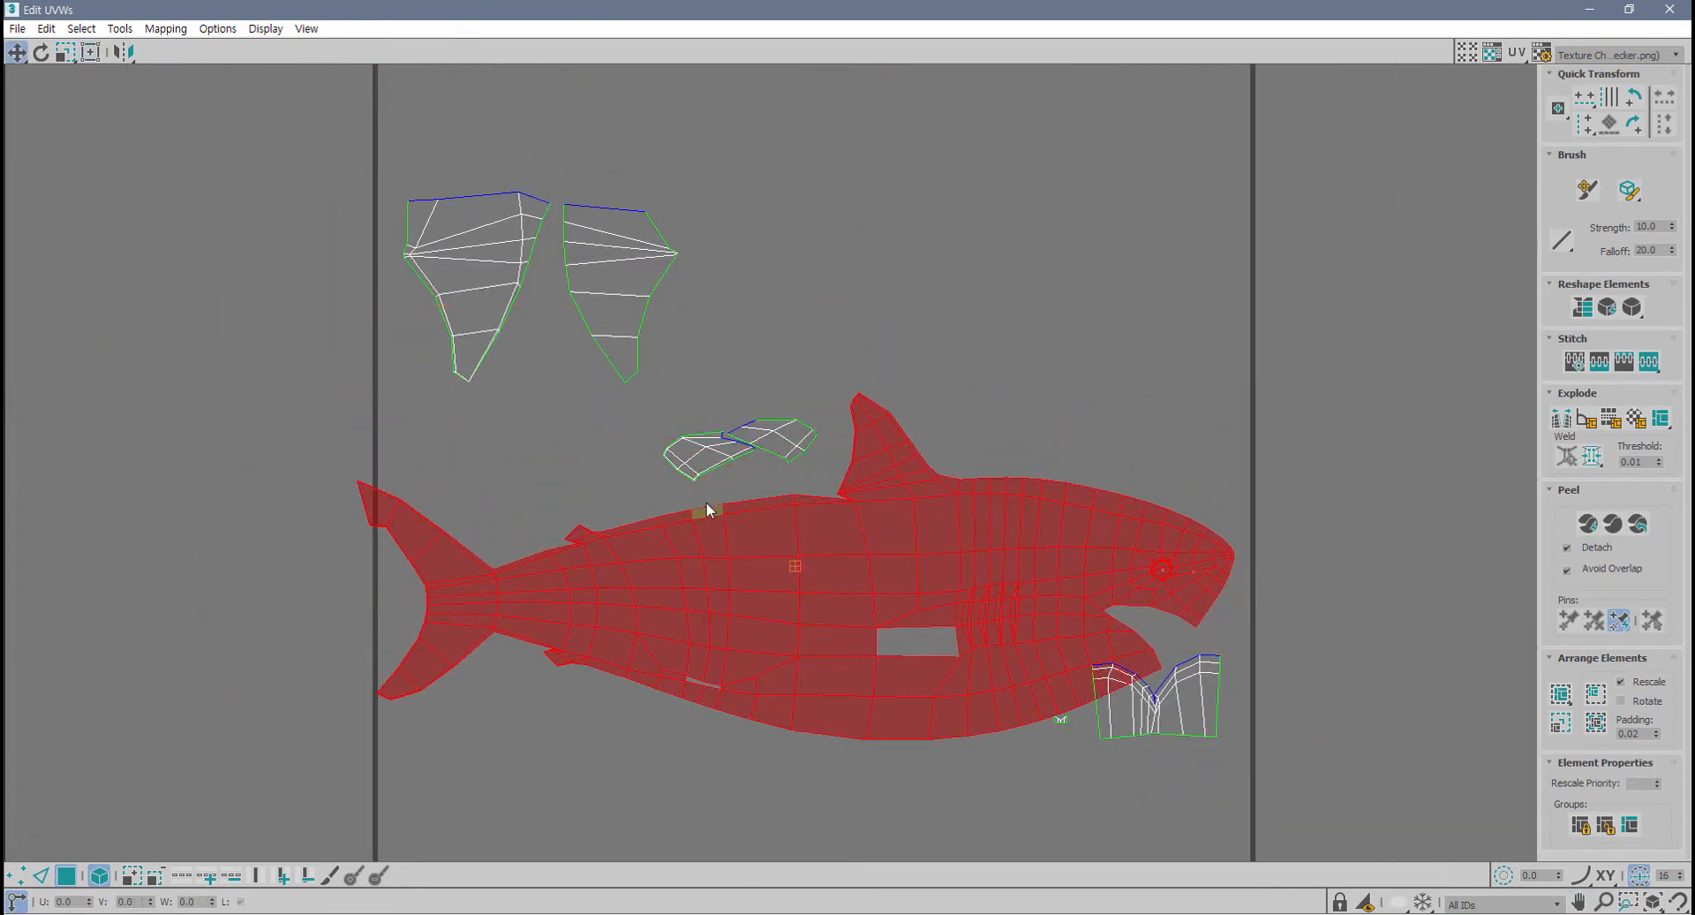
# - Separate the two overlapping pelvic fin shells by moving one of them towards the tail
pyautogui.click(705, 466)
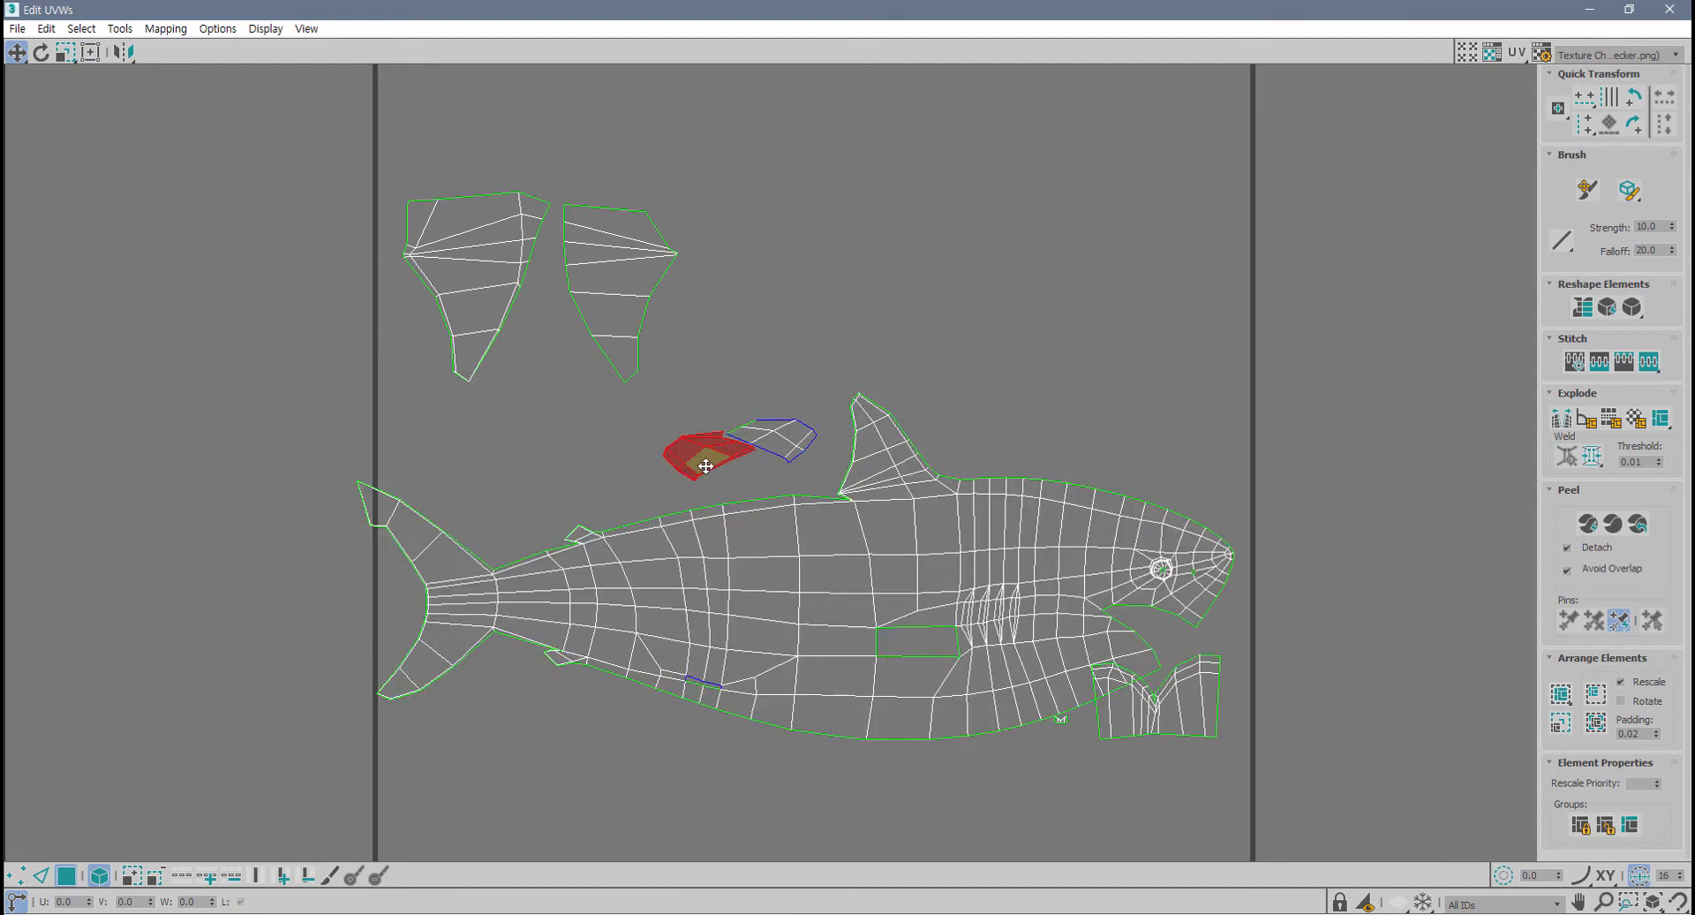
pyautogui.moveTo(706, 465); pyautogui.dragTo(631, 449)
pyautogui.scroll(2, 628, 468)
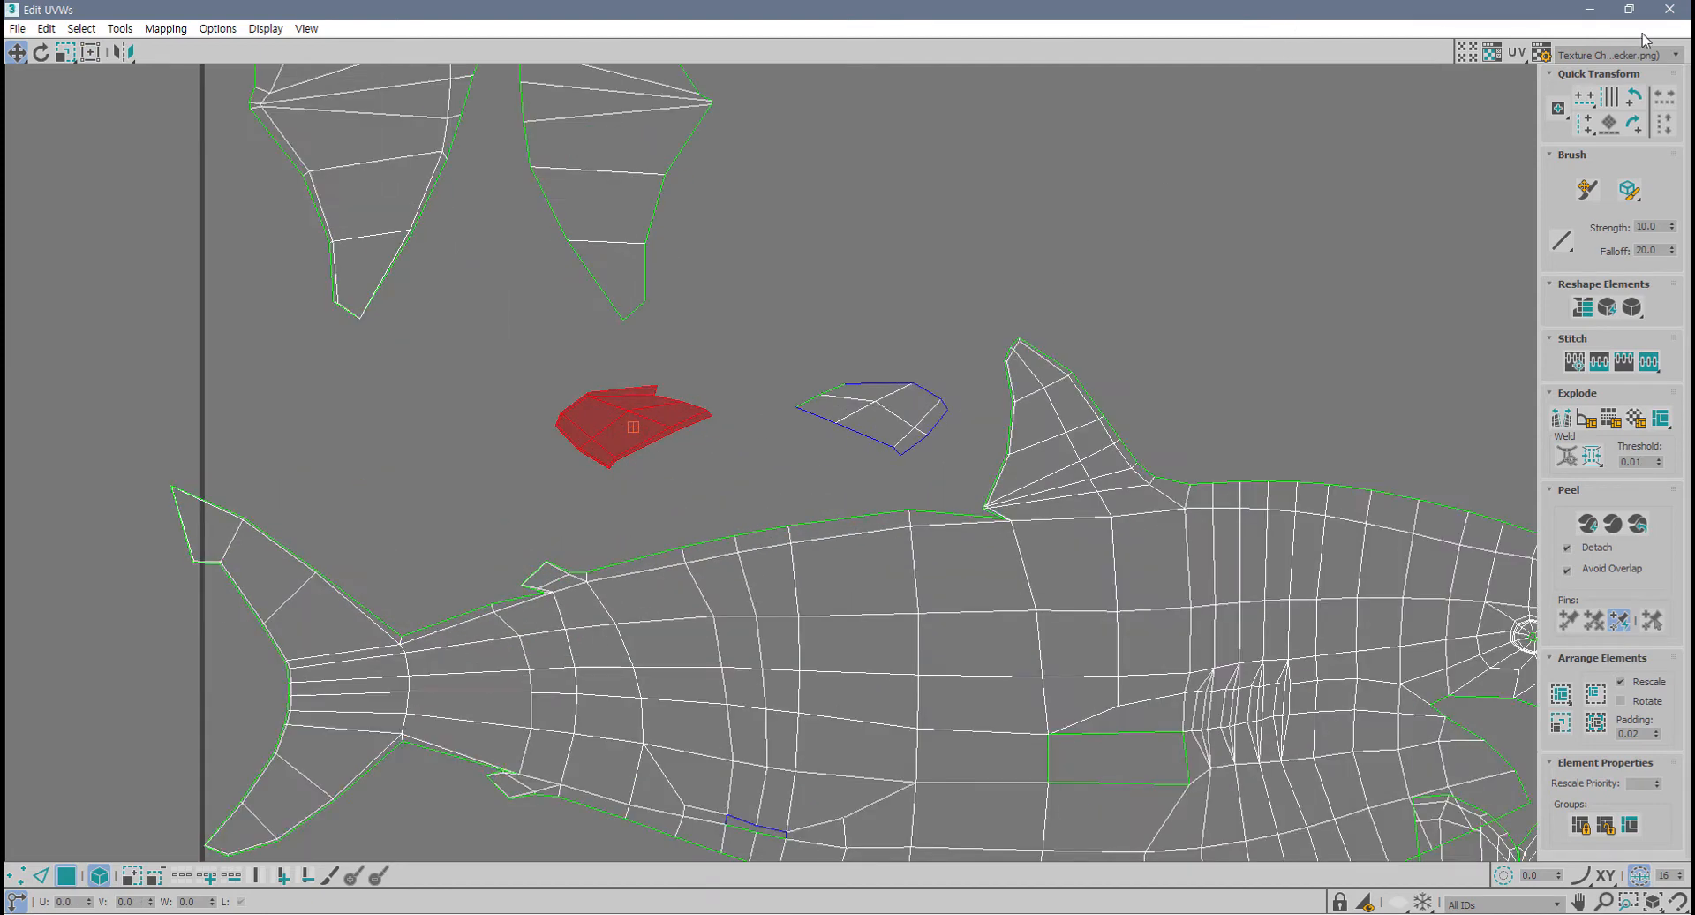
# - Reduce the UV editor window to reveal the model and check which side of the pelvic fin each shell covers
pyautogui.click(1629, 8)
pyautogui.moveTo(945, 126); pyautogui.dragTo(550, 163)
pyautogui.moveTo(967, 502); pyautogui.dragTo(1210, 473, button='middle')
pyautogui.scroll(-4, 1188, 485)
pyautogui.moveTo(1059, 521); pyautogui.dragTo(1181, 519, button='middle')
pyautogui.scroll(-2, 1181, 519)
pyautogui.moveTo(958, 569); pyautogui.dragTo(1161, 549, button='middle')
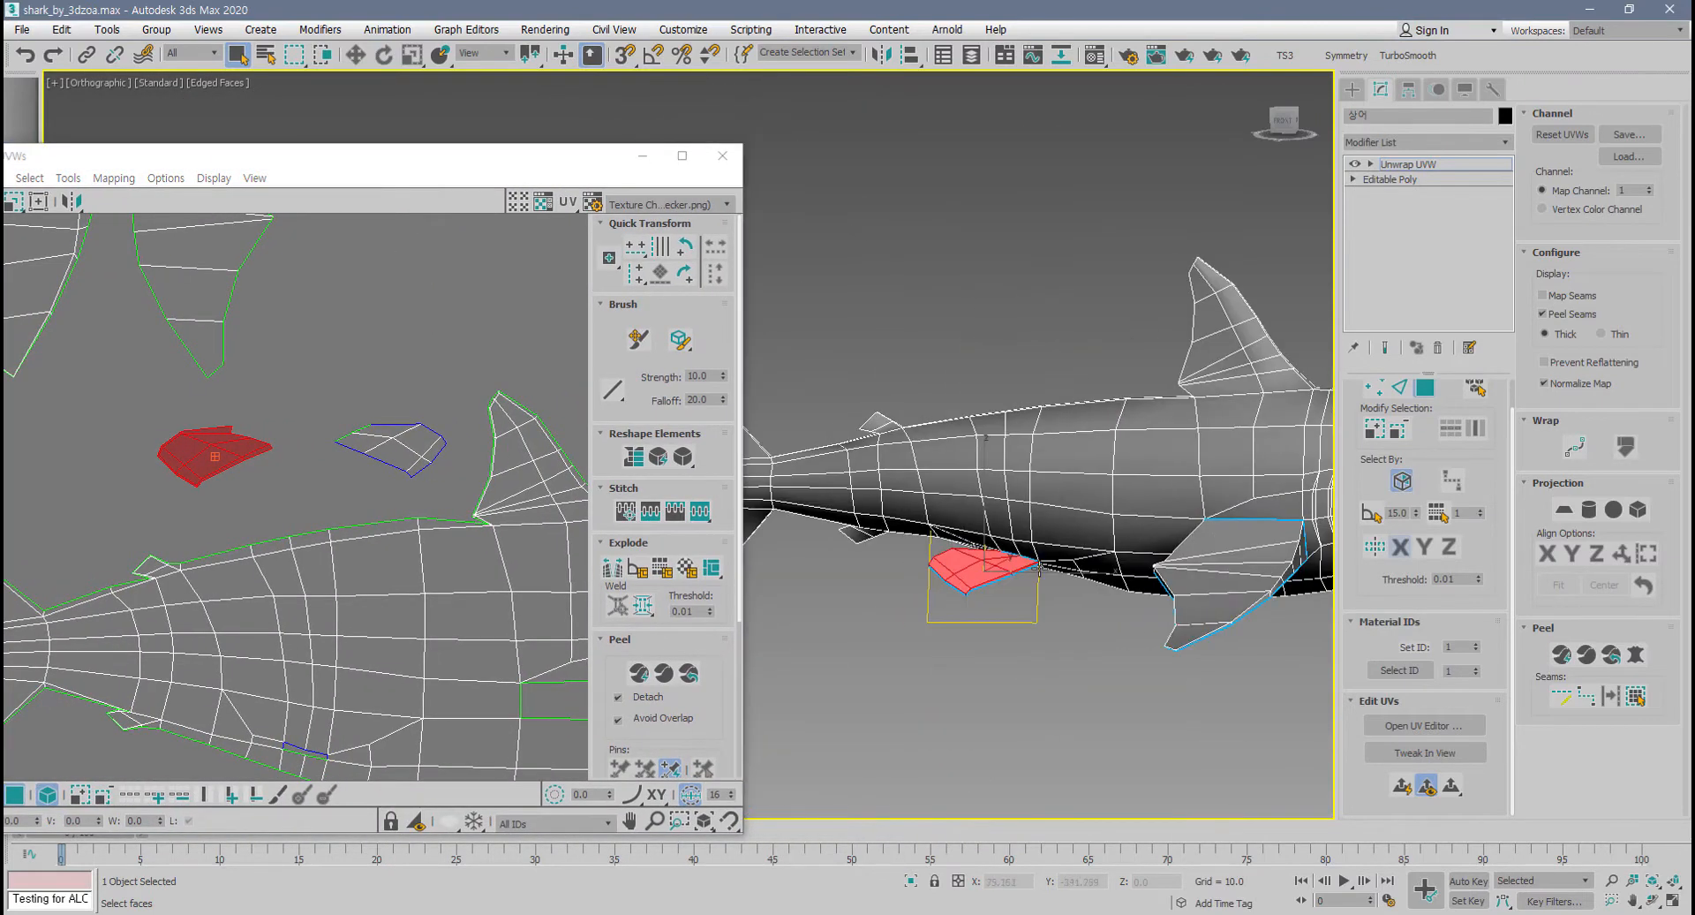
pyautogui.moveTo(1040, 570)
pyautogui.keyDown('alt'); pyautogui.mouseDown(button='middle')
pyautogui.moveTo(1112, 547)
pyautogui.moveTo(1055, 565)
pyautogui.mouseUp(button='middle'); pyautogui.keyUp('alt')
pyautogui.click(381, 456)
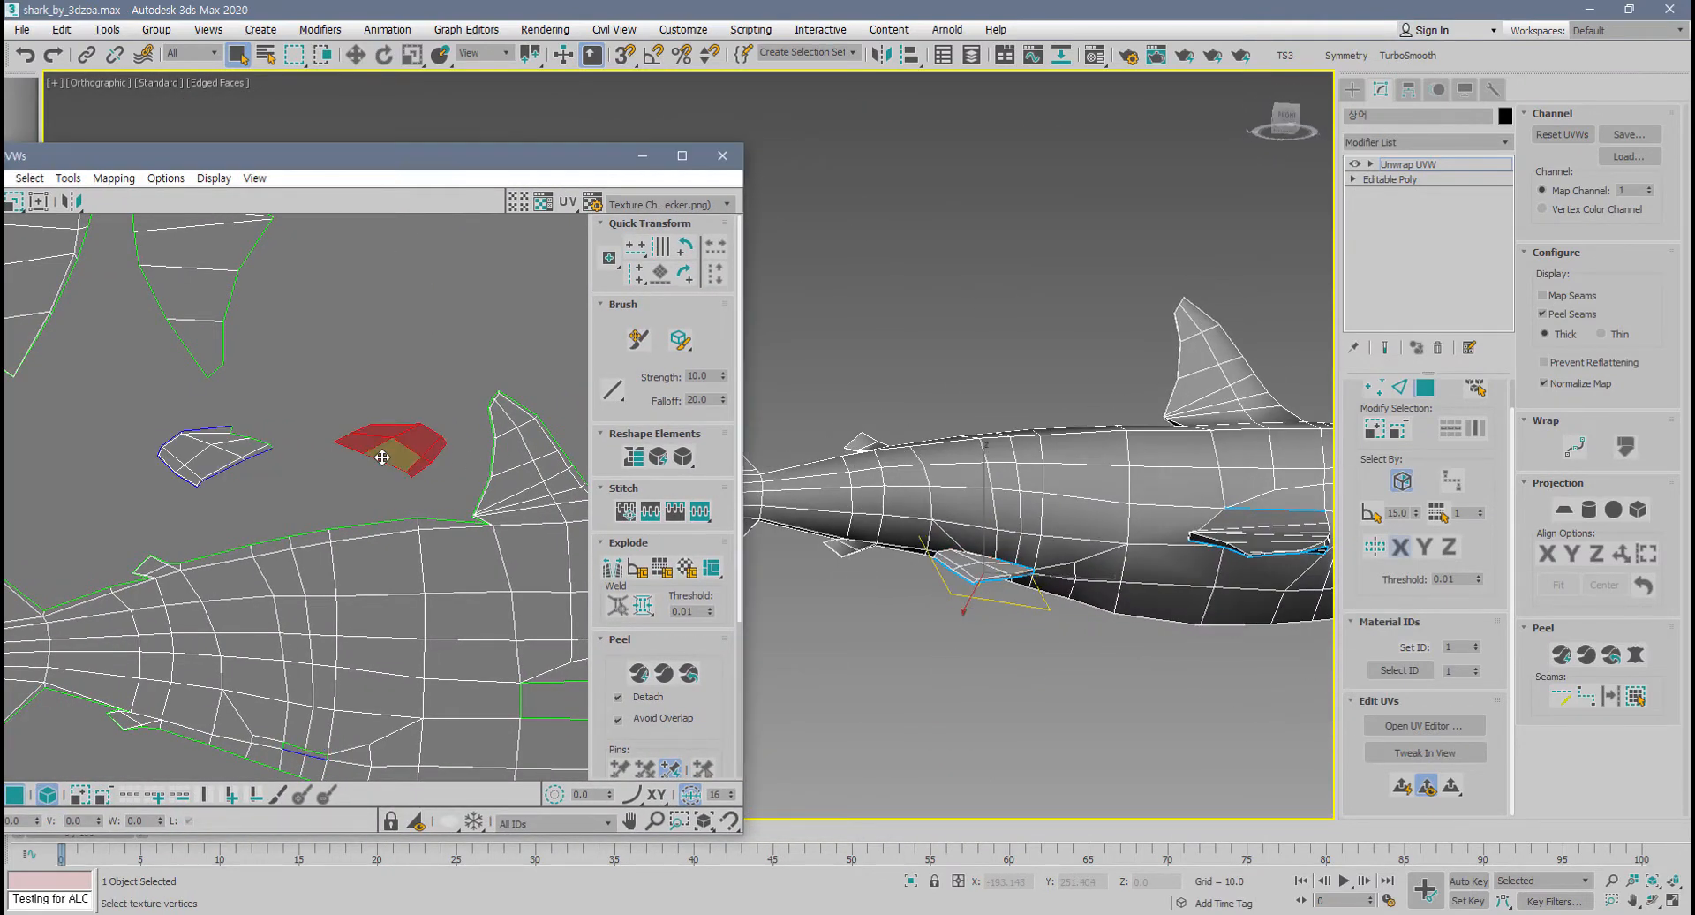
pyautogui.moveTo(363, 465); pyautogui.dragTo(635, 340, button='middle')
pyautogui.moveTo(560, 161); pyautogui.dragTo(1039, 145)
pyautogui.moveTo(782, 487); pyautogui.dragTo(617, 529, button='middle')
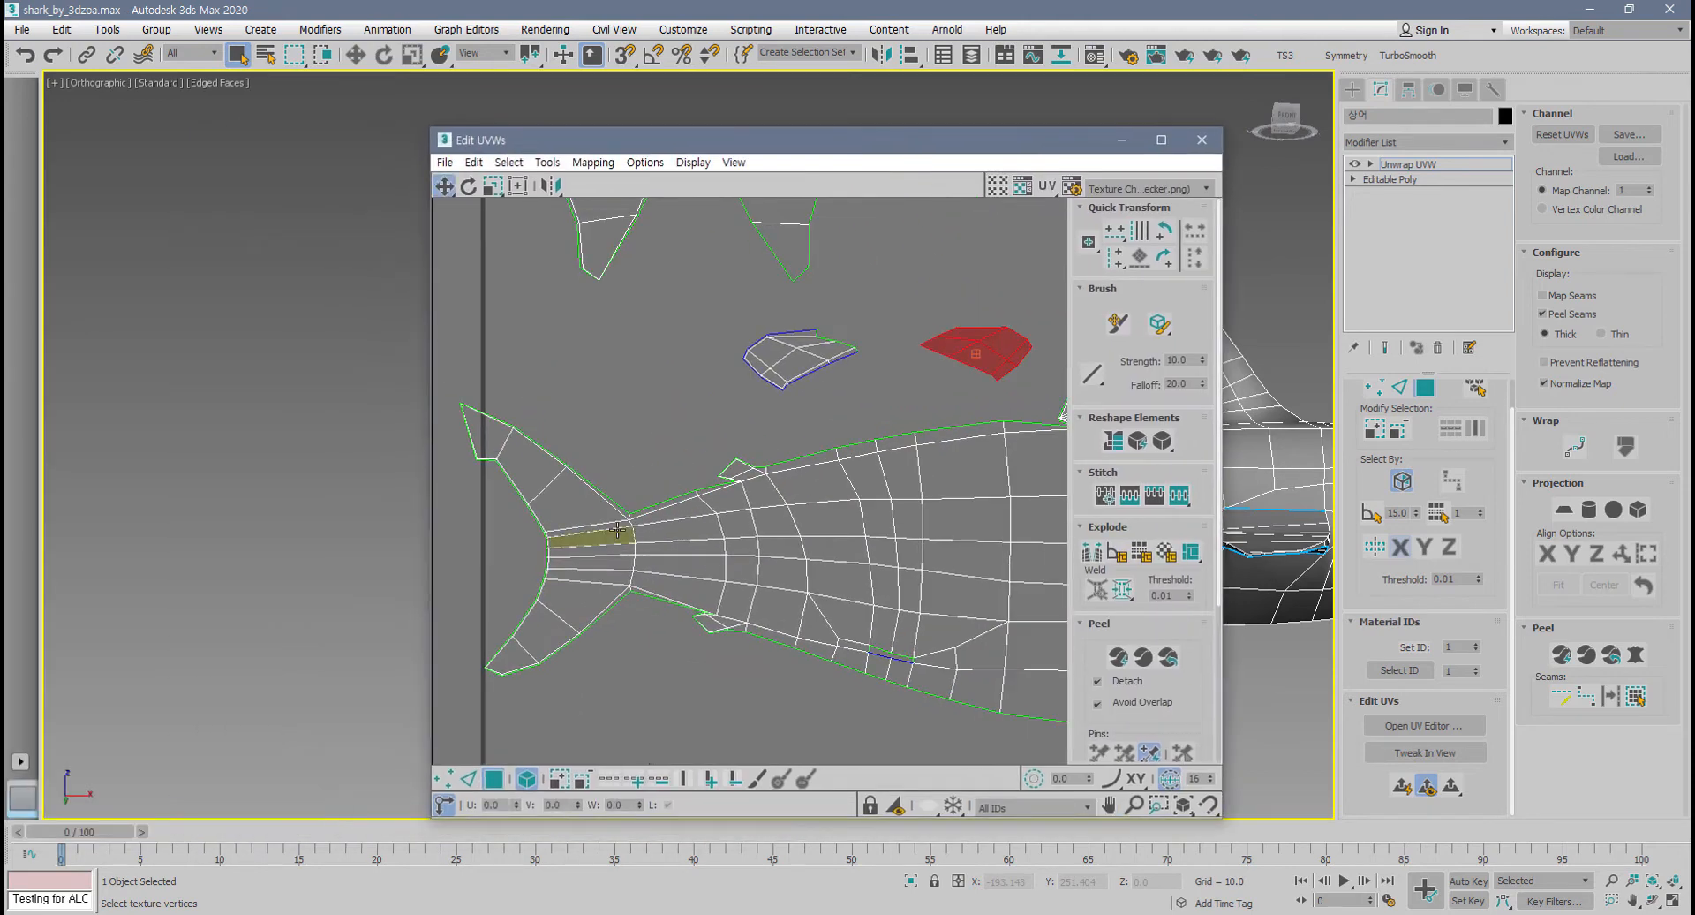
# - Move both pelvic fin shells into the empty area below the rear of the body shell
pyautogui.scroll(-3, 617, 530)
pyautogui.moveTo(640, 380); pyautogui.dragTo(619, 610)
pyautogui.moveTo(750, 366); pyautogui.dragTo(729, 617)
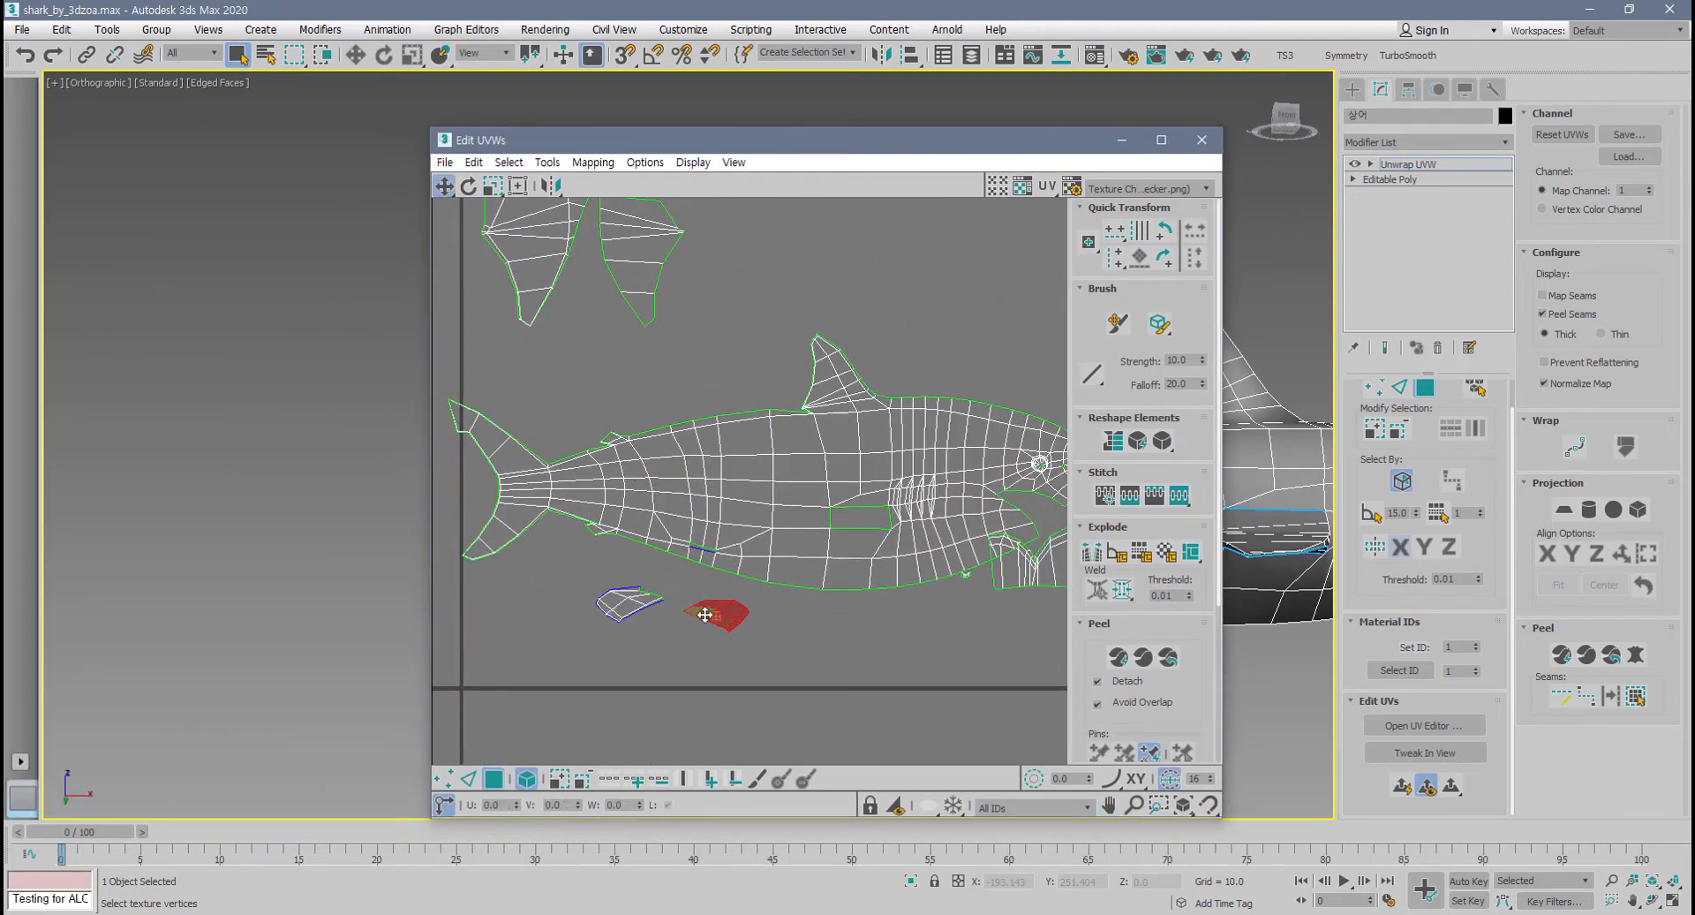
# - Rotate the pelvic fin shell nearer the tail clockwise by about 29 degrees
pyautogui.scroll(5, 671, 609)
pyautogui.click(631, 570)
pyautogui.scroll(2, 631, 571)
pyautogui.moveTo(631, 571); pyautogui.dragTo(670, 568, button='middle')
pyautogui.rightClick(669, 566)
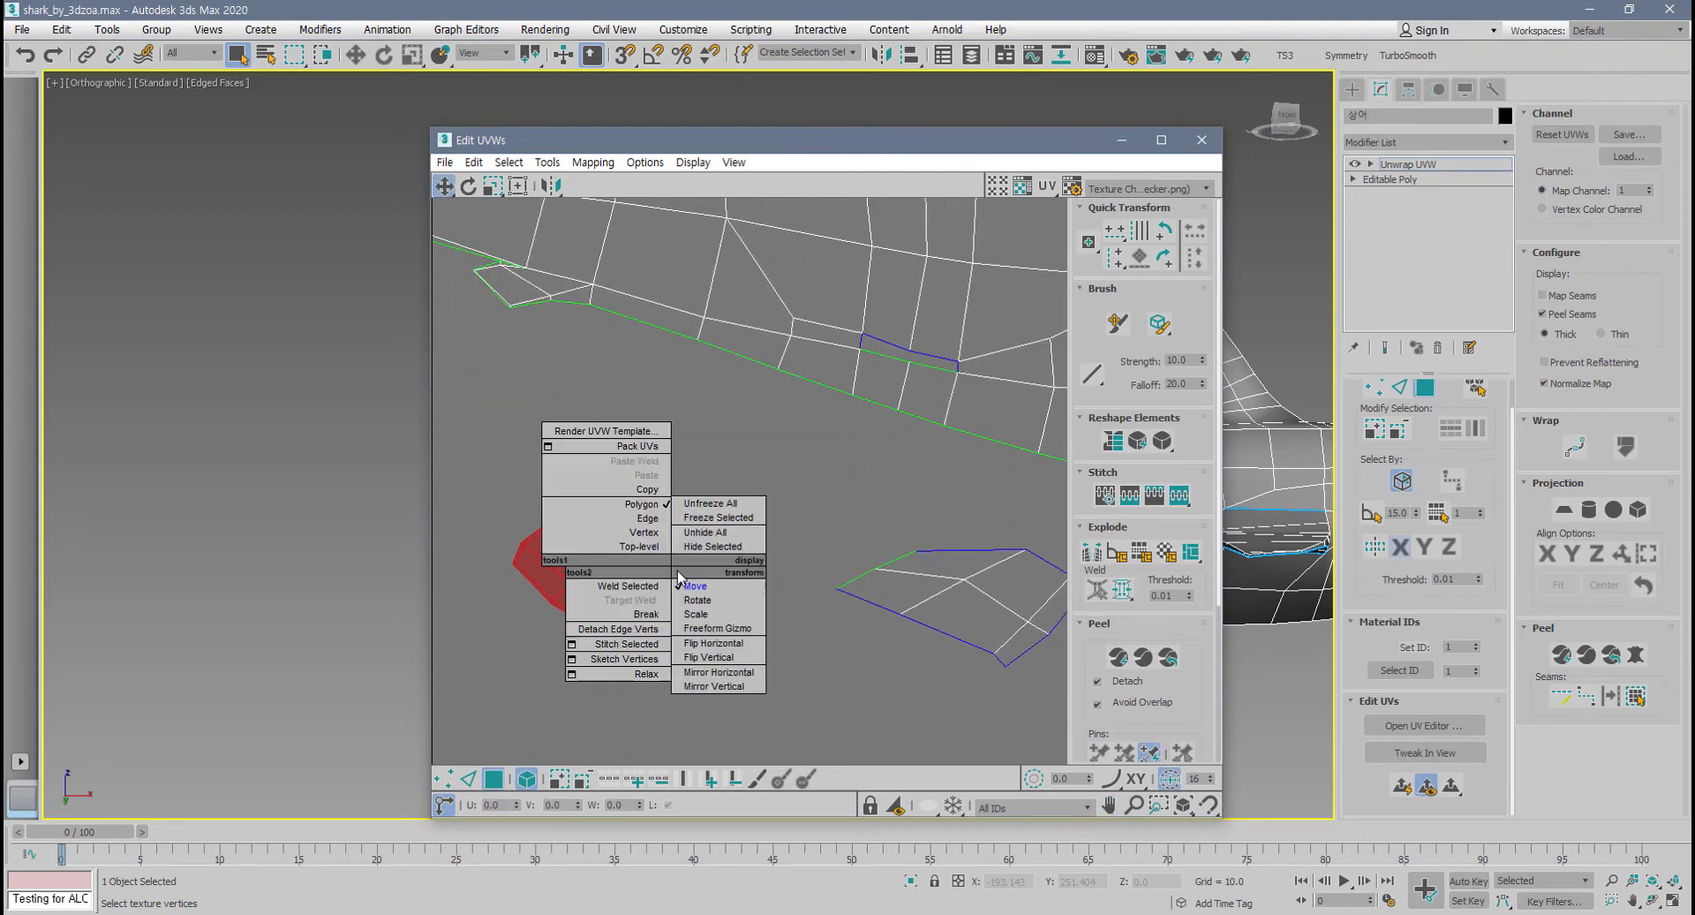
pyautogui.click(708, 602)
pyautogui.moveTo(702, 553)
pyautogui.mouseDown()
pyautogui.moveTo(658, 526)
pyautogui.moveTo(687, 574)
pyautogui.mouseUp()
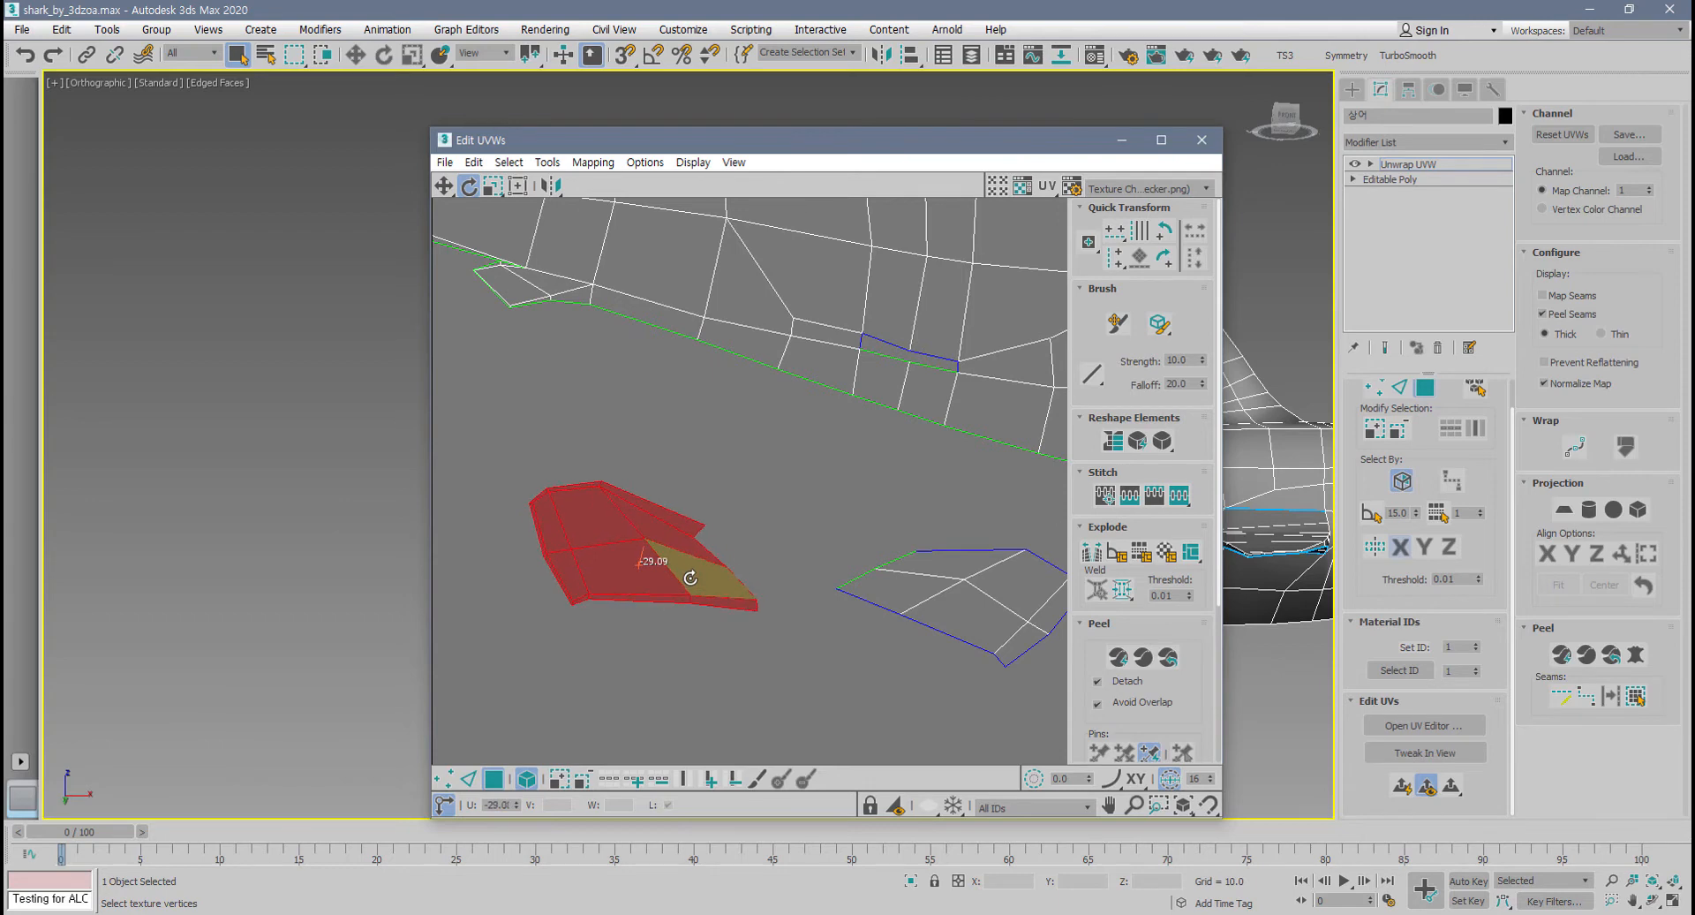
# - Rotate the other pelvic fin shell to a matching upright orientation and adjust its position beside the first
pyautogui.click(957, 607)
pyautogui.moveTo(957, 607); pyautogui.dragTo(810, 446)
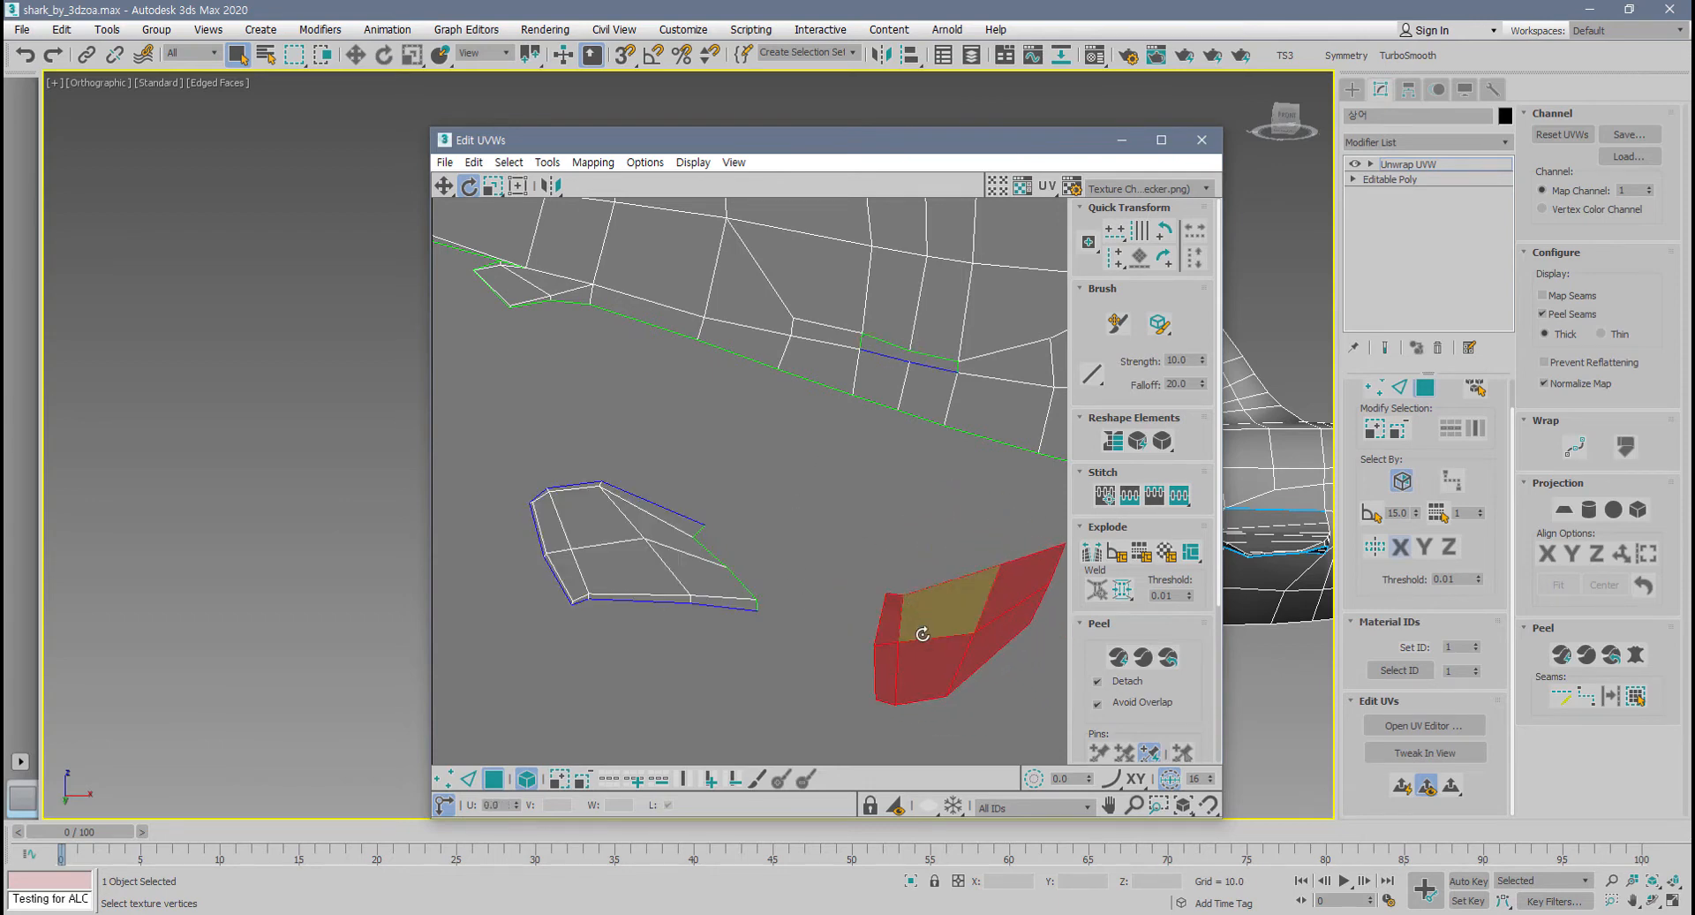
pyautogui.rightClick(923, 625)
pyautogui.click(953, 629)
pyautogui.moveTo(937, 639)
pyautogui.mouseDown()
pyautogui.moveTo(839, 610)
pyautogui.moveTo(862, 590)
pyautogui.moveTo(845, 576)
pyautogui.moveTo(936, 662)
pyautogui.mouseUp()
pyautogui.rightClick(863, 593)
pyautogui.click(891, 628)
pyautogui.scroll(-5, 918, 631)
# - Move the two pelvic fin shells close together side by side beneath the body shell
pyautogui.rightClick(848, 611)
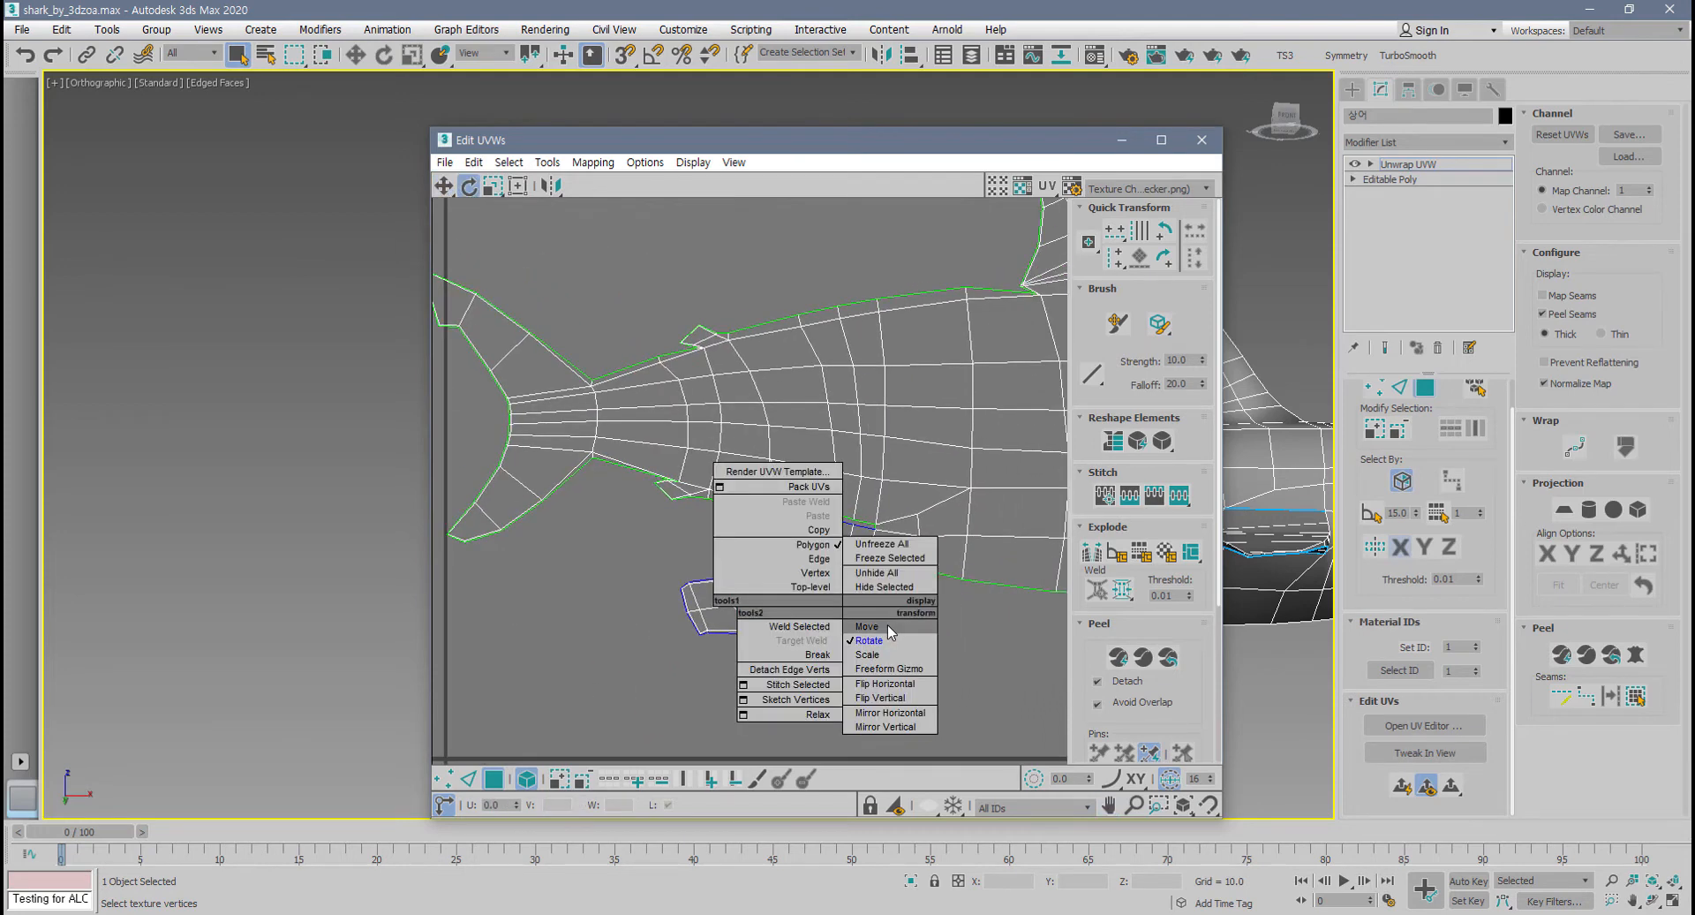
pyautogui.click(879, 615)
pyautogui.moveTo(874, 618); pyautogui.dragTo(890, 635)
pyautogui.moveTo(749, 619); pyautogui.dragTo(847, 661)
pyautogui.click(962, 695)
pyautogui.scroll(-3, 892, 649)
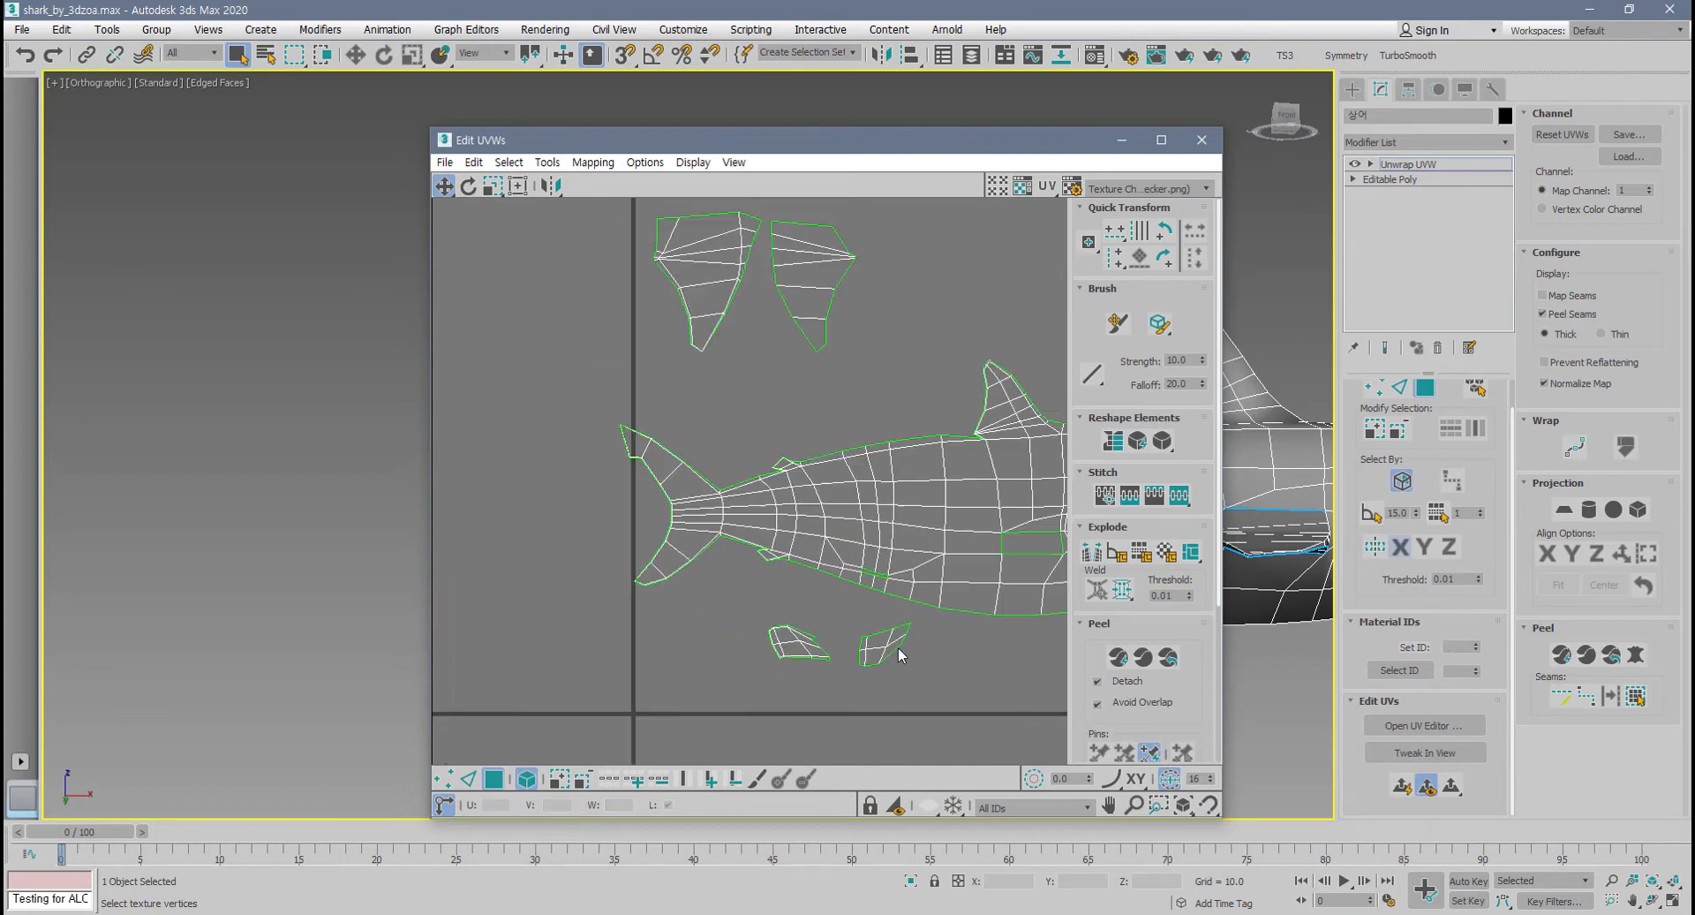
# - Move the mouth and nostril shells down so they no longer overlap the shark's lower jaw
pyautogui.moveTo(894, 649); pyautogui.dragTo(708, 631, button='middle')
pyautogui.moveTo(946, 603); pyautogui.dragTo(718, 602, button='middle')
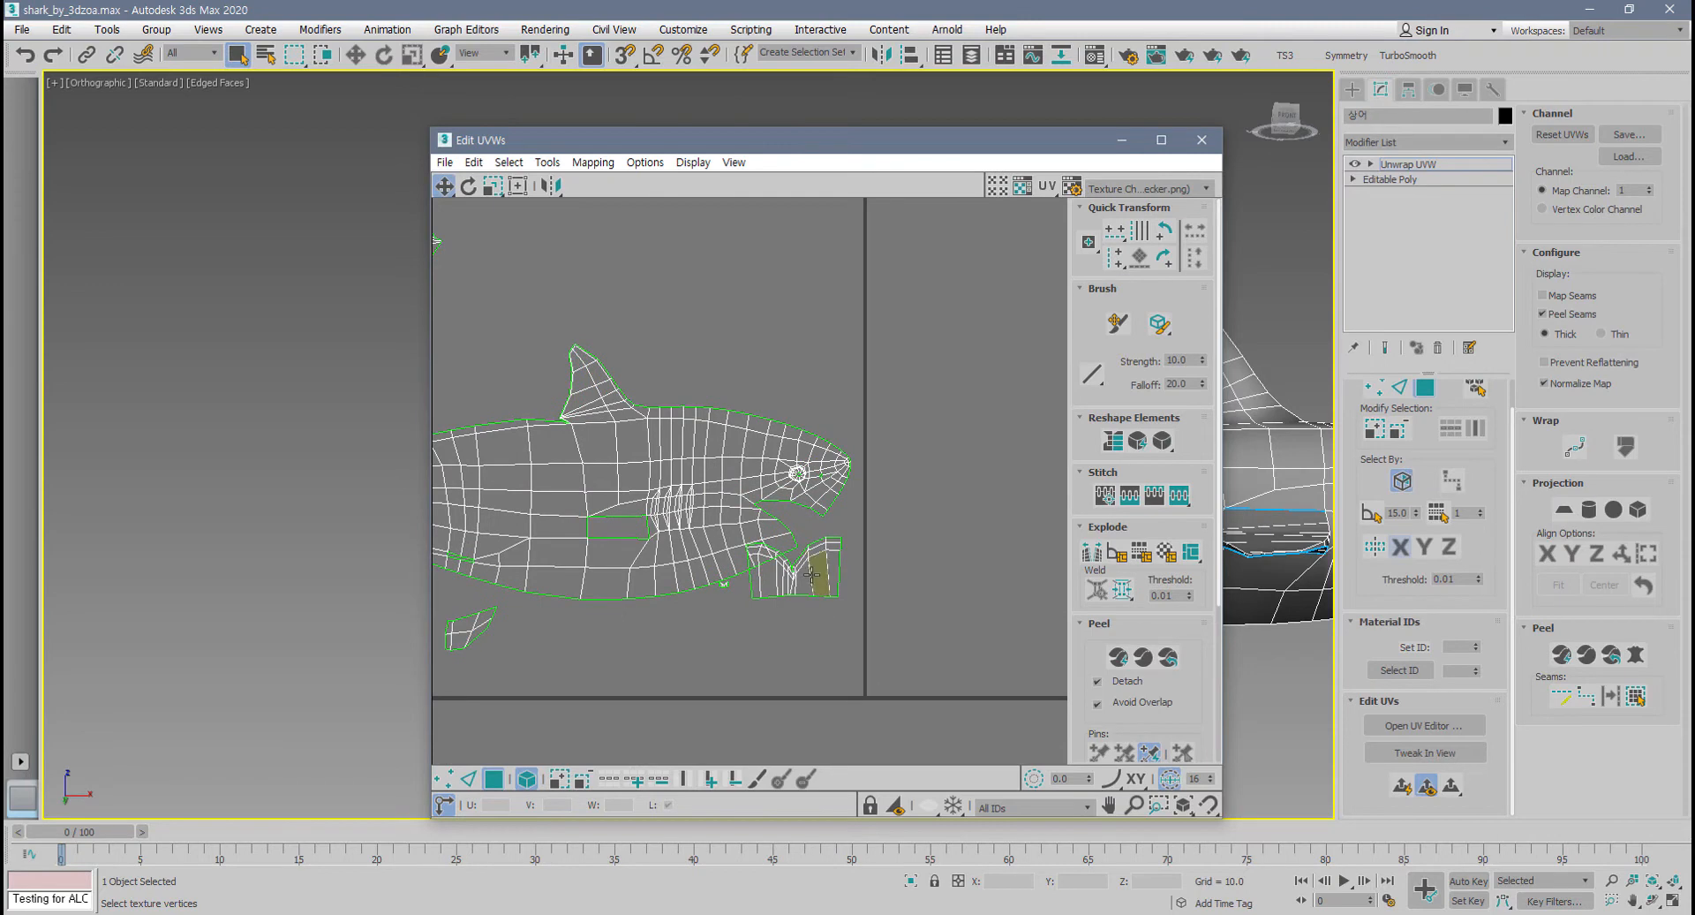
pyautogui.moveTo(799, 572); pyautogui.dragTo(799, 622)
pyautogui.scroll(2, 726, 586)
pyautogui.click(689, 620)
pyautogui.moveTo(689, 620); pyautogui.dragTo(686, 643)
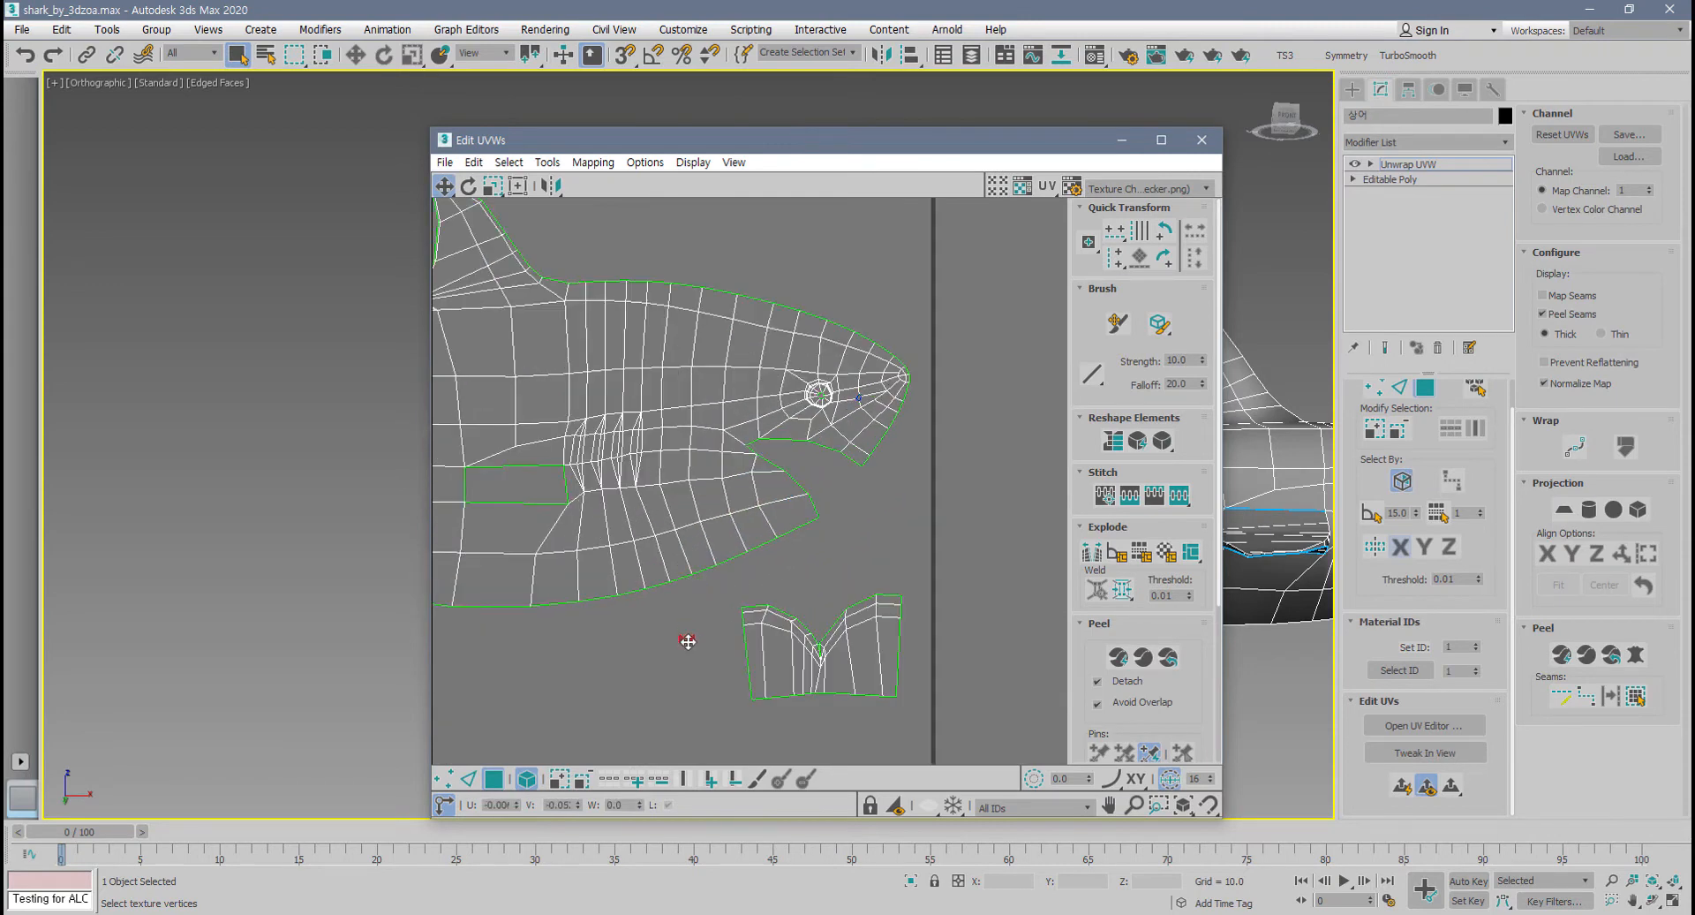
pyautogui.click(720, 638)
# - Select both pectoral fin shells and move them down closer to the body shell, above the tail
pyautogui.scroll(-3, 786, 616)
pyautogui.moveTo(799, 609); pyautogui.dragTo(1063, 620, button='middle')
pyautogui.moveTo(846, 514); pyautogui.dragTo(873, 607, button='middle')
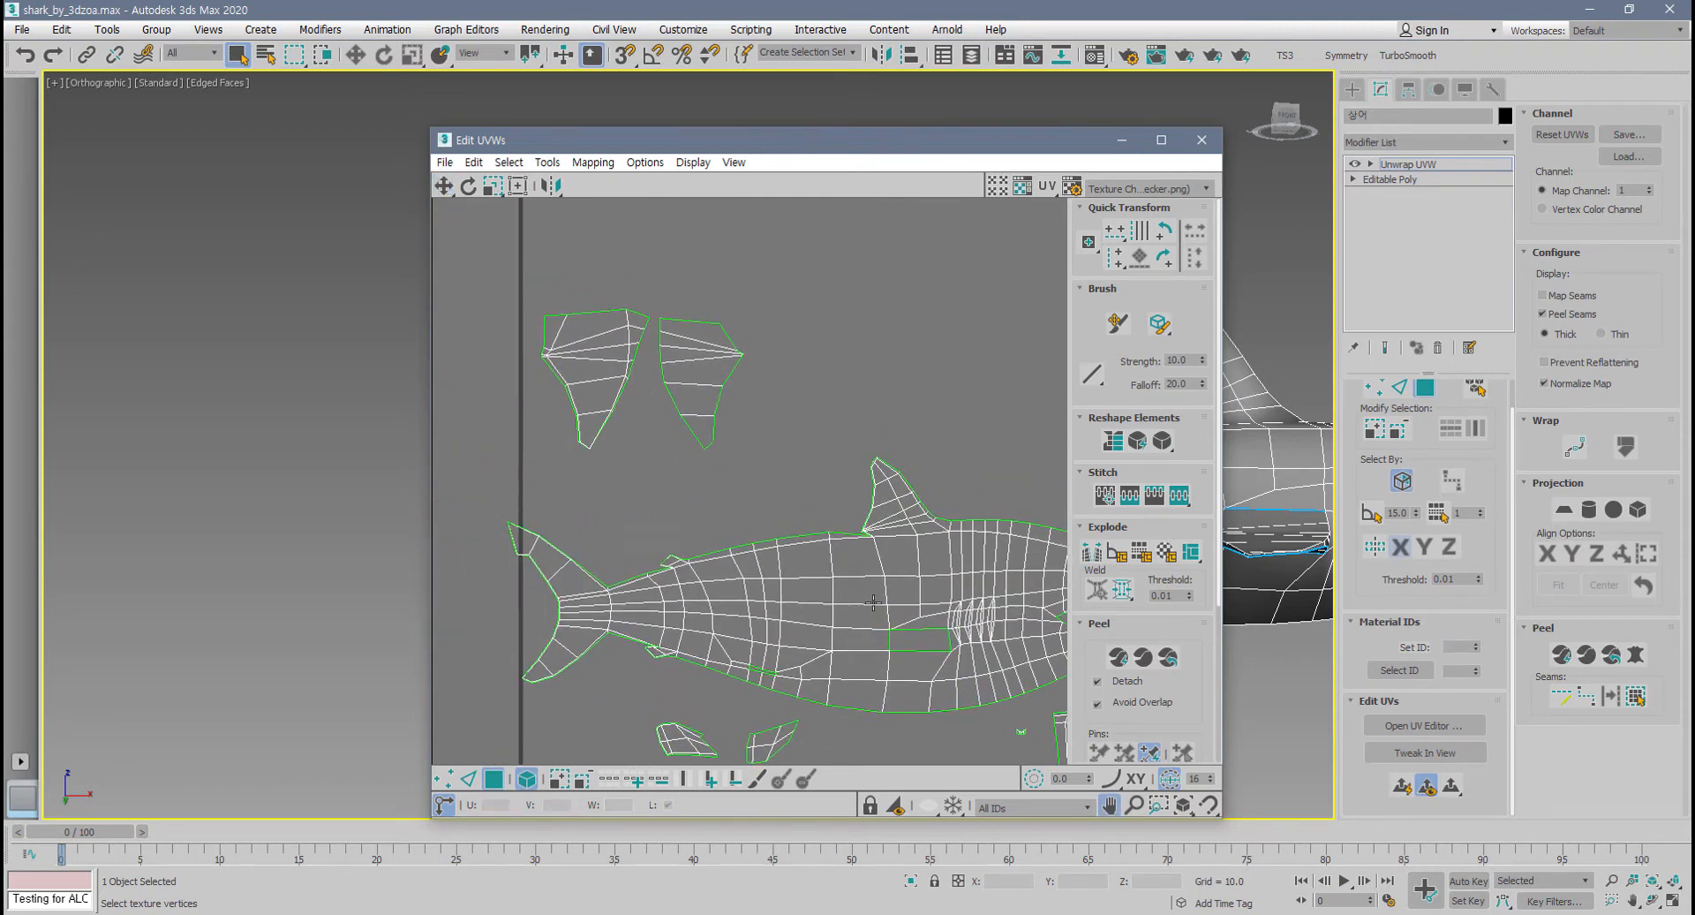
pyautogui.moveTo(751, 449); pyautogui.dragTo(554, 329)
pyautogui.moveTo(709, 368); pyautogui.dragTo(733, 426)
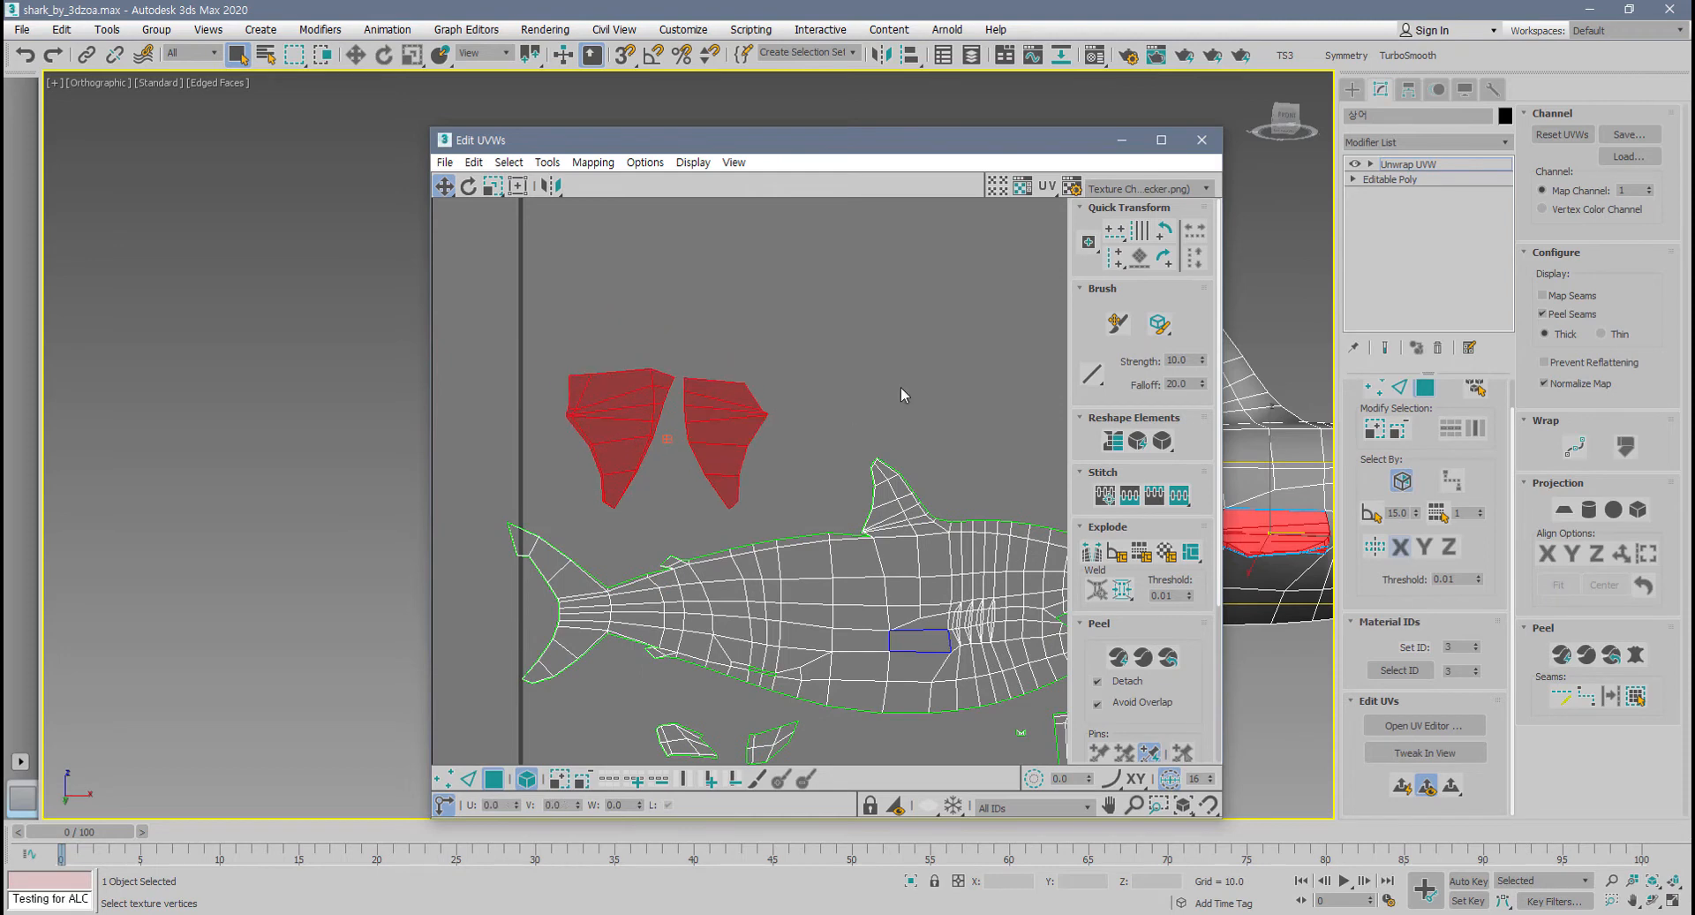
pyautogui.click(900, 389)
# - Select the body shell and move it until its tail lies within the tile's edge
pyautogui.scroll(-3, 856, 457)
pyautogui.moveTo(858, 469); pyautogui.dragTo(783, 457, button='middle')
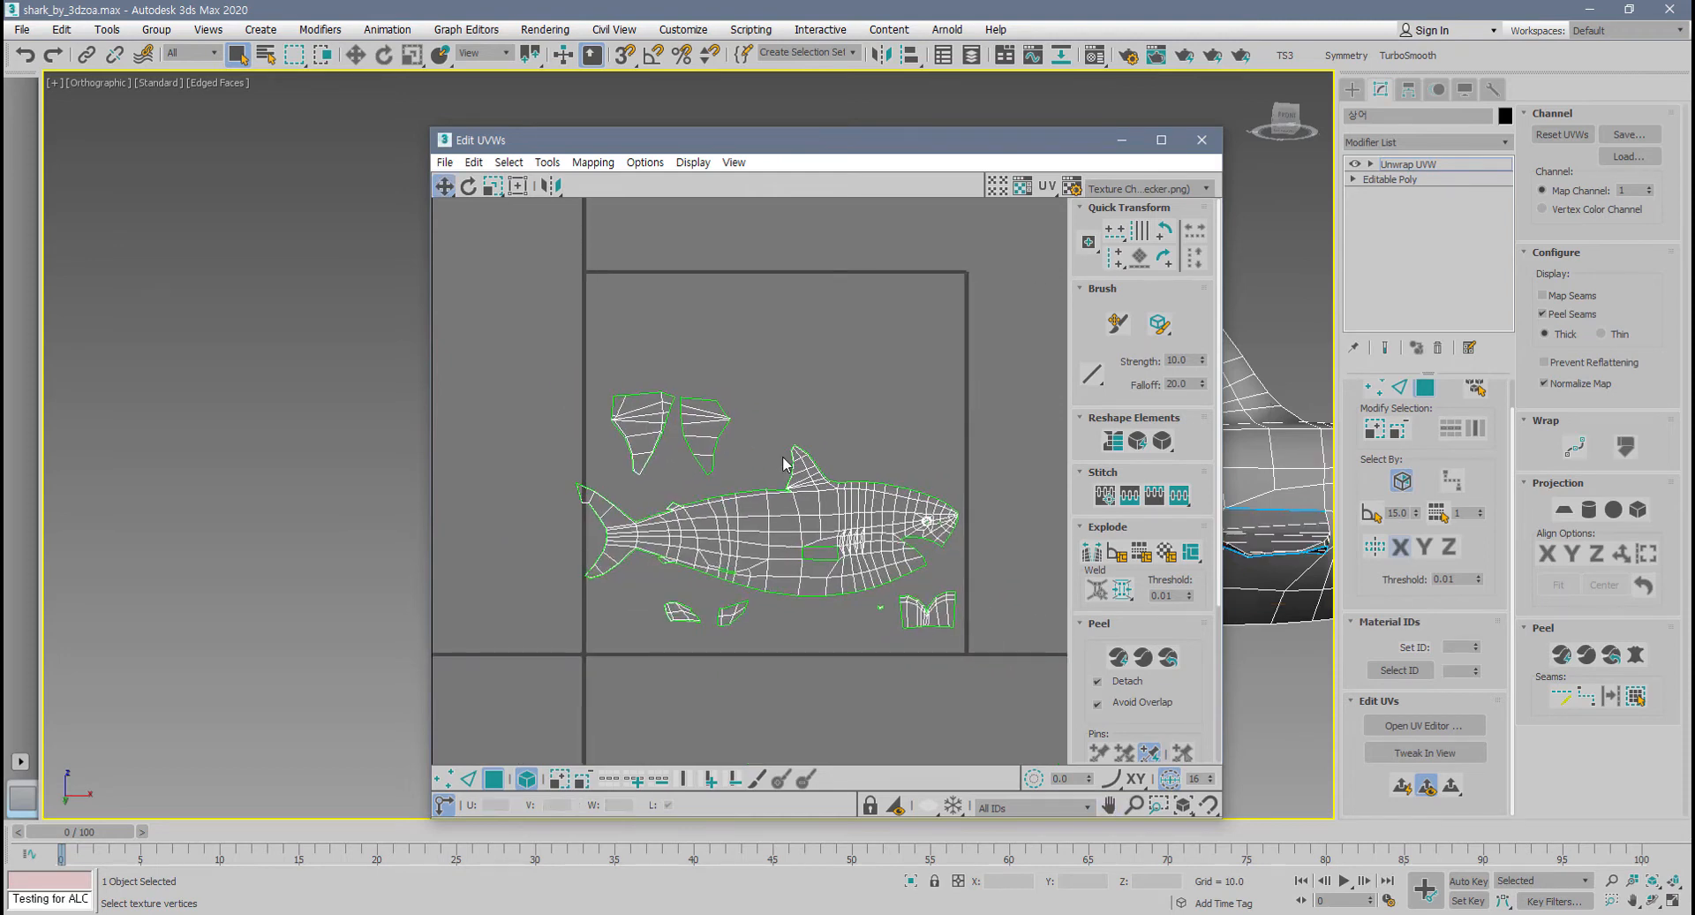
pyautogui.click(785, 519)
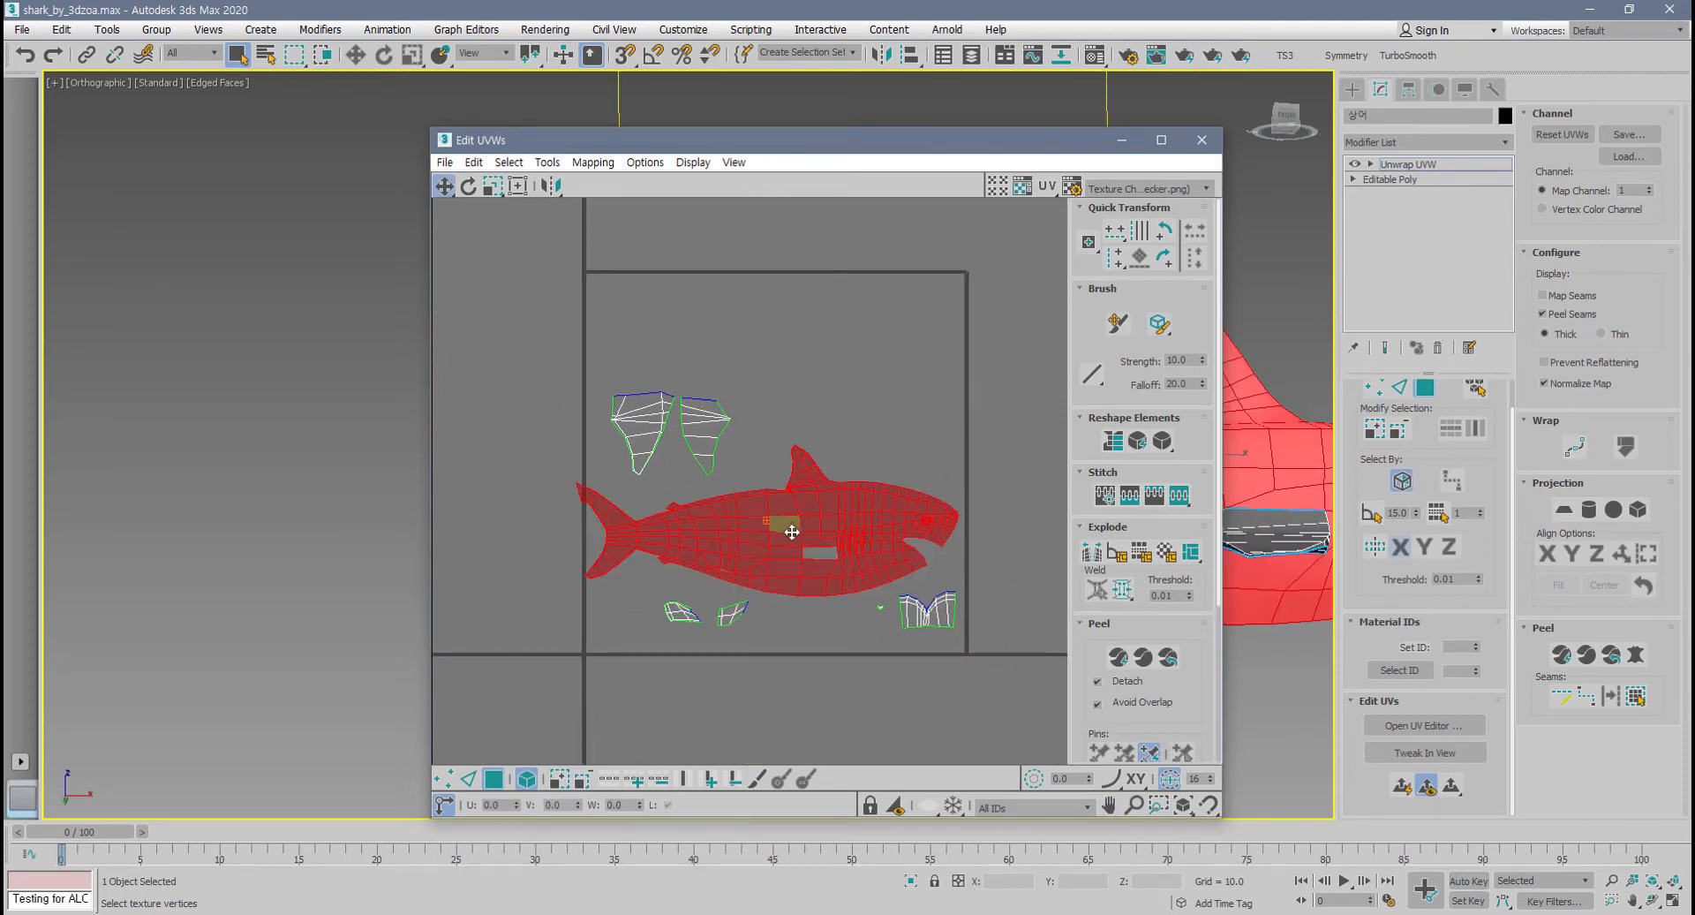
pyautogui.moveTo(942, 149); pyautogui.dragTo(902, 129)
pyautogui.scroll(3, 866, 446)
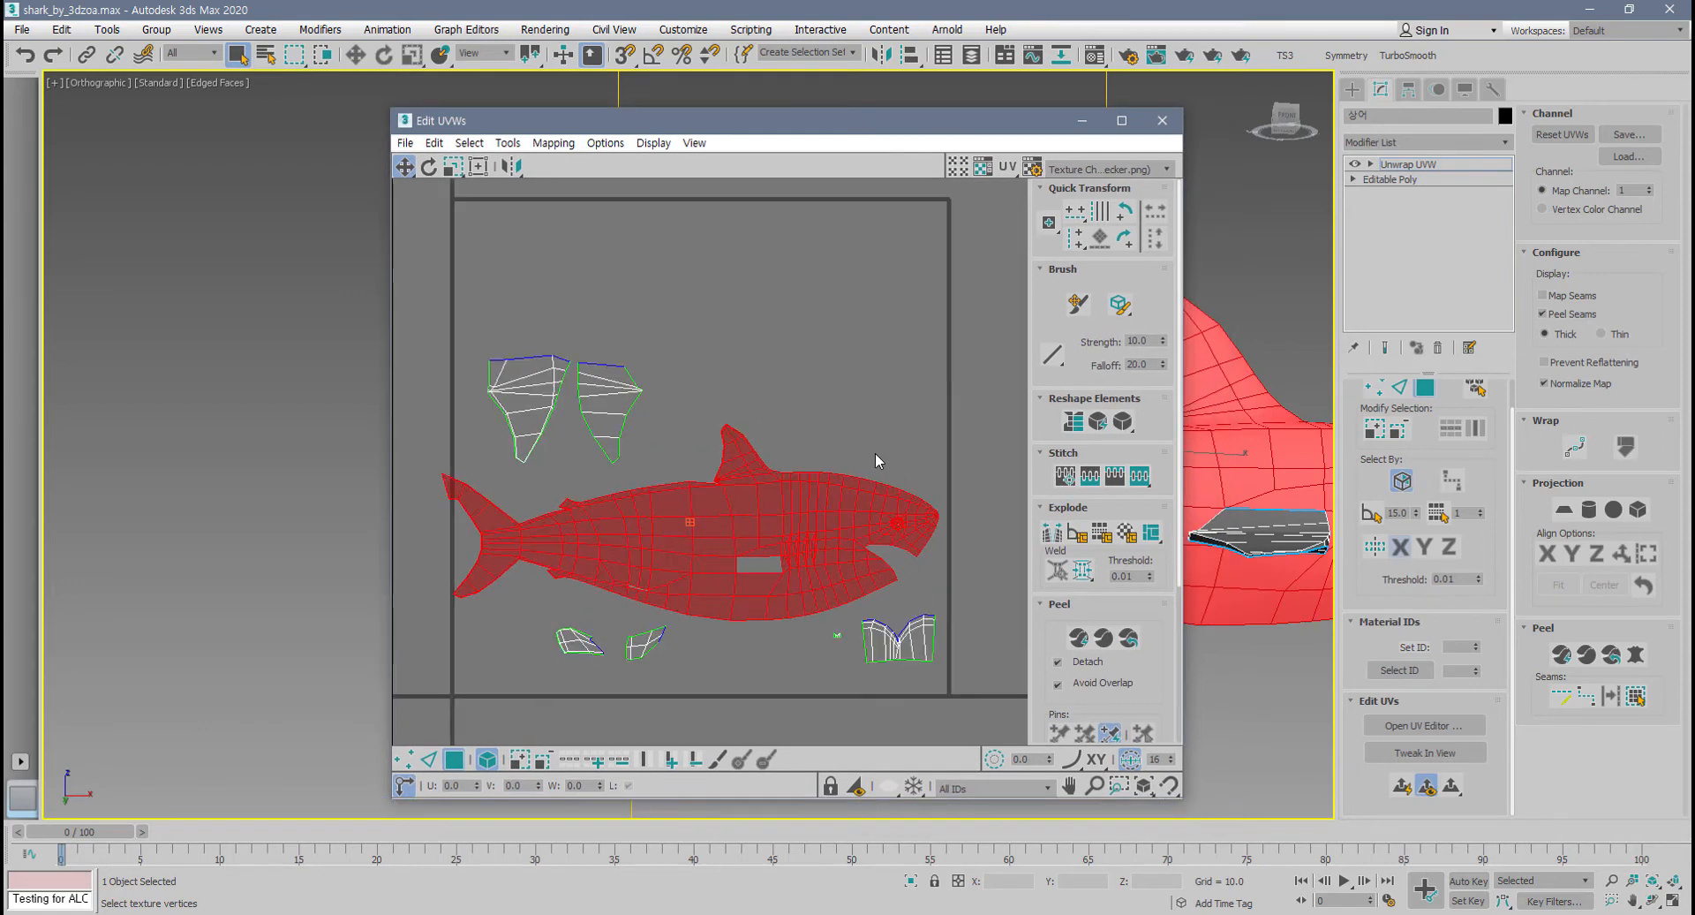
pyautogui.moveTo(566, 538); pyautogui.dragTo(635, 530, button='middle')
pyautogui.moveTo(635, 530); pyautogui.dragTo(654, 514)
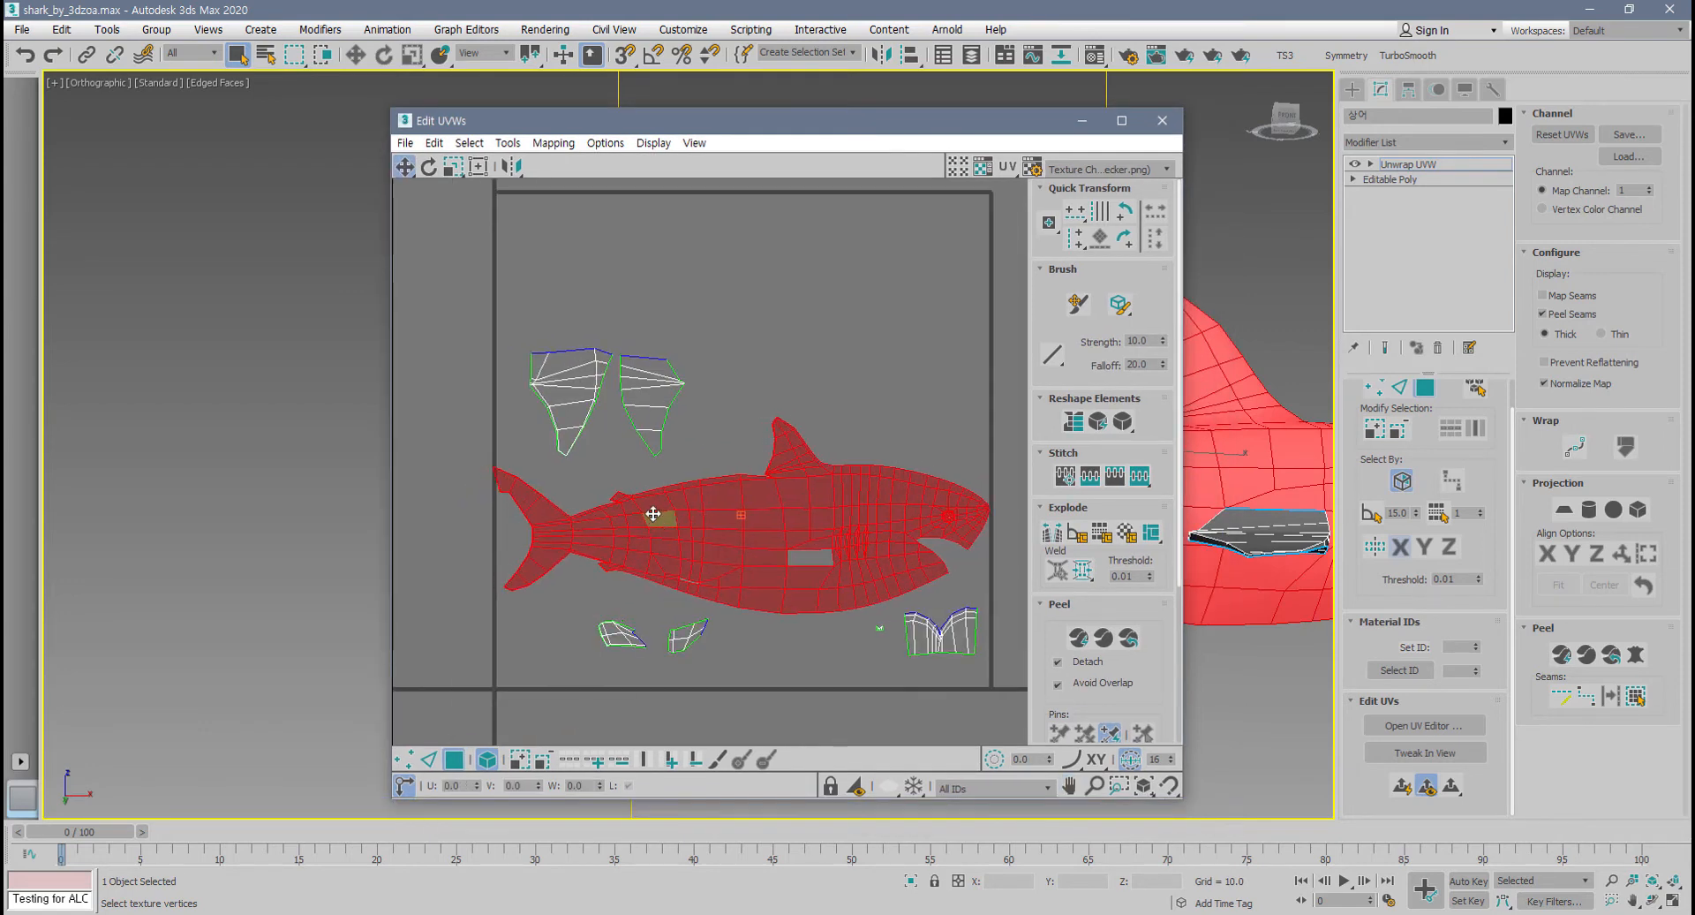
# - Scale the body shell down slightly with the freeform gizmo and place it fully inside the tile's side edges
pyautogui.click(480, 170)
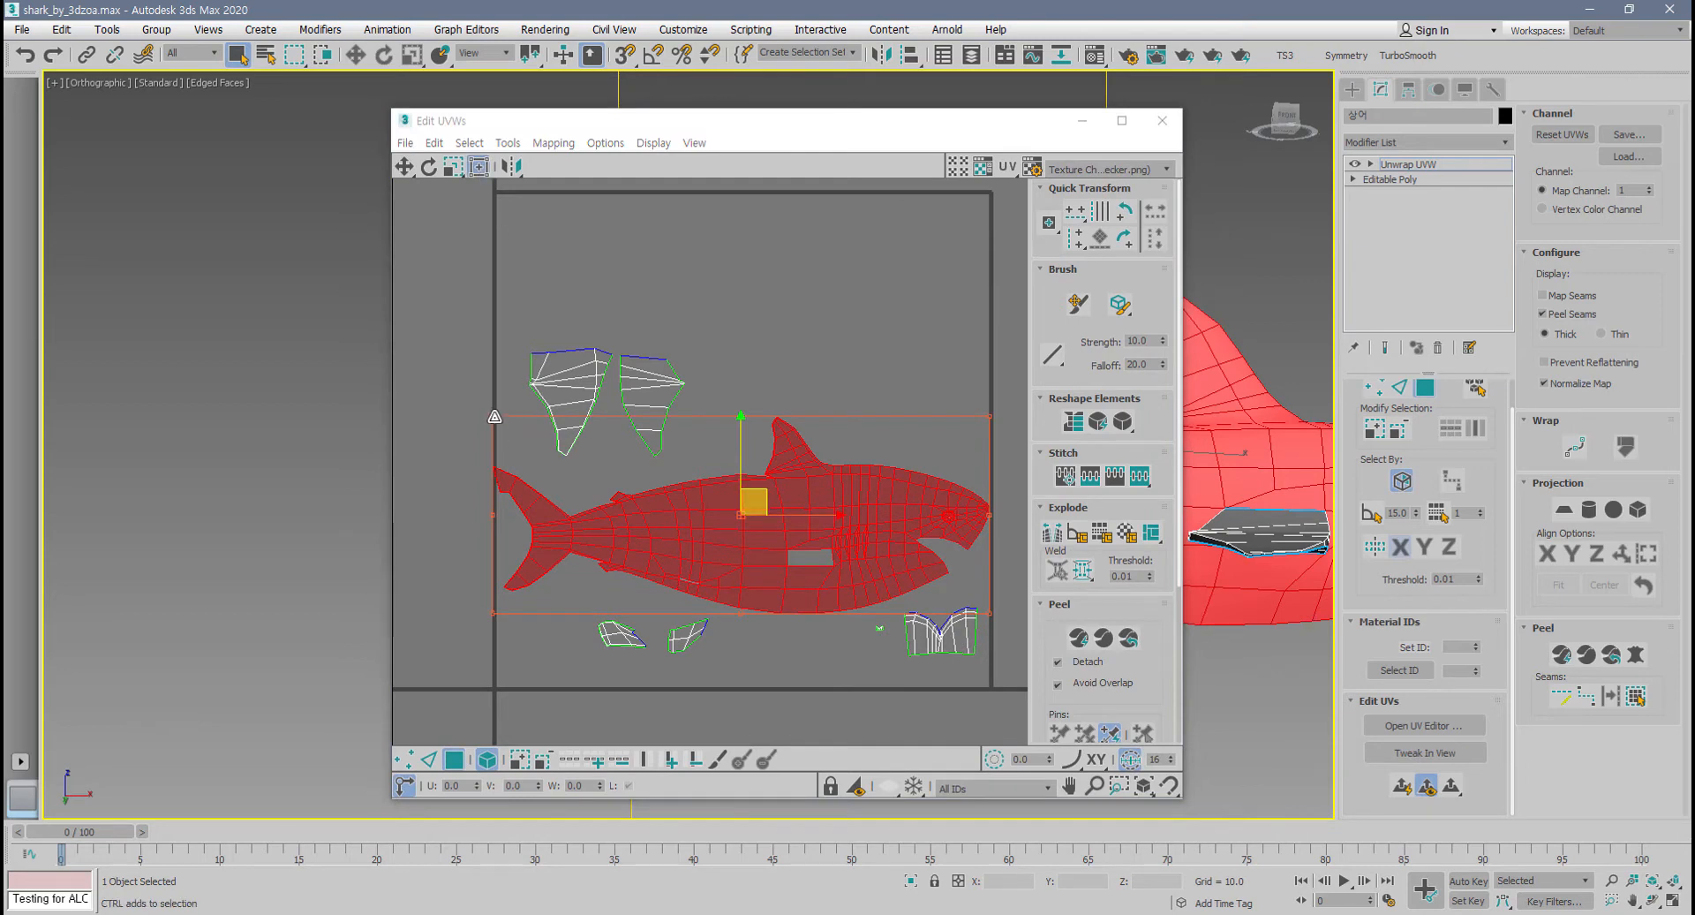
pyautogui.moveTo(494, 417); pyautogui.dragTo(556, 466)
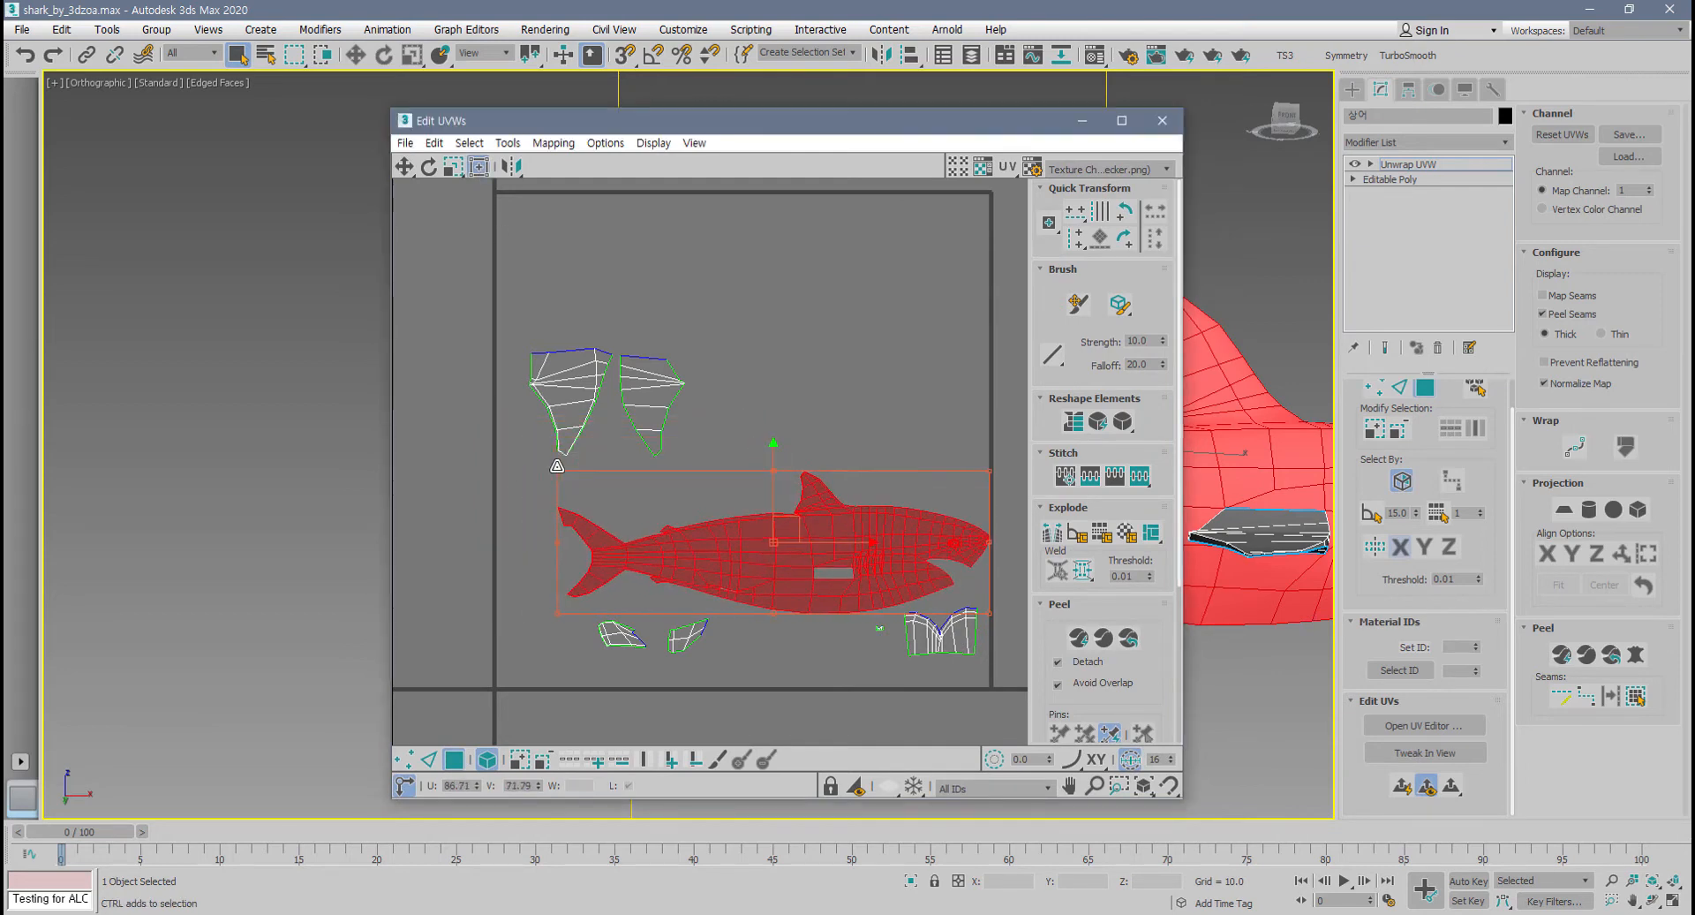
pyautogui.hotkey('ctrl', 'z')
pyautogui.moveTo(493, 416)
pyautogui.mouseDown()
pyautogui.moveTo(520, 431)
pyautogui.moveTo(504, 423)
pyautogui.mouseUp()
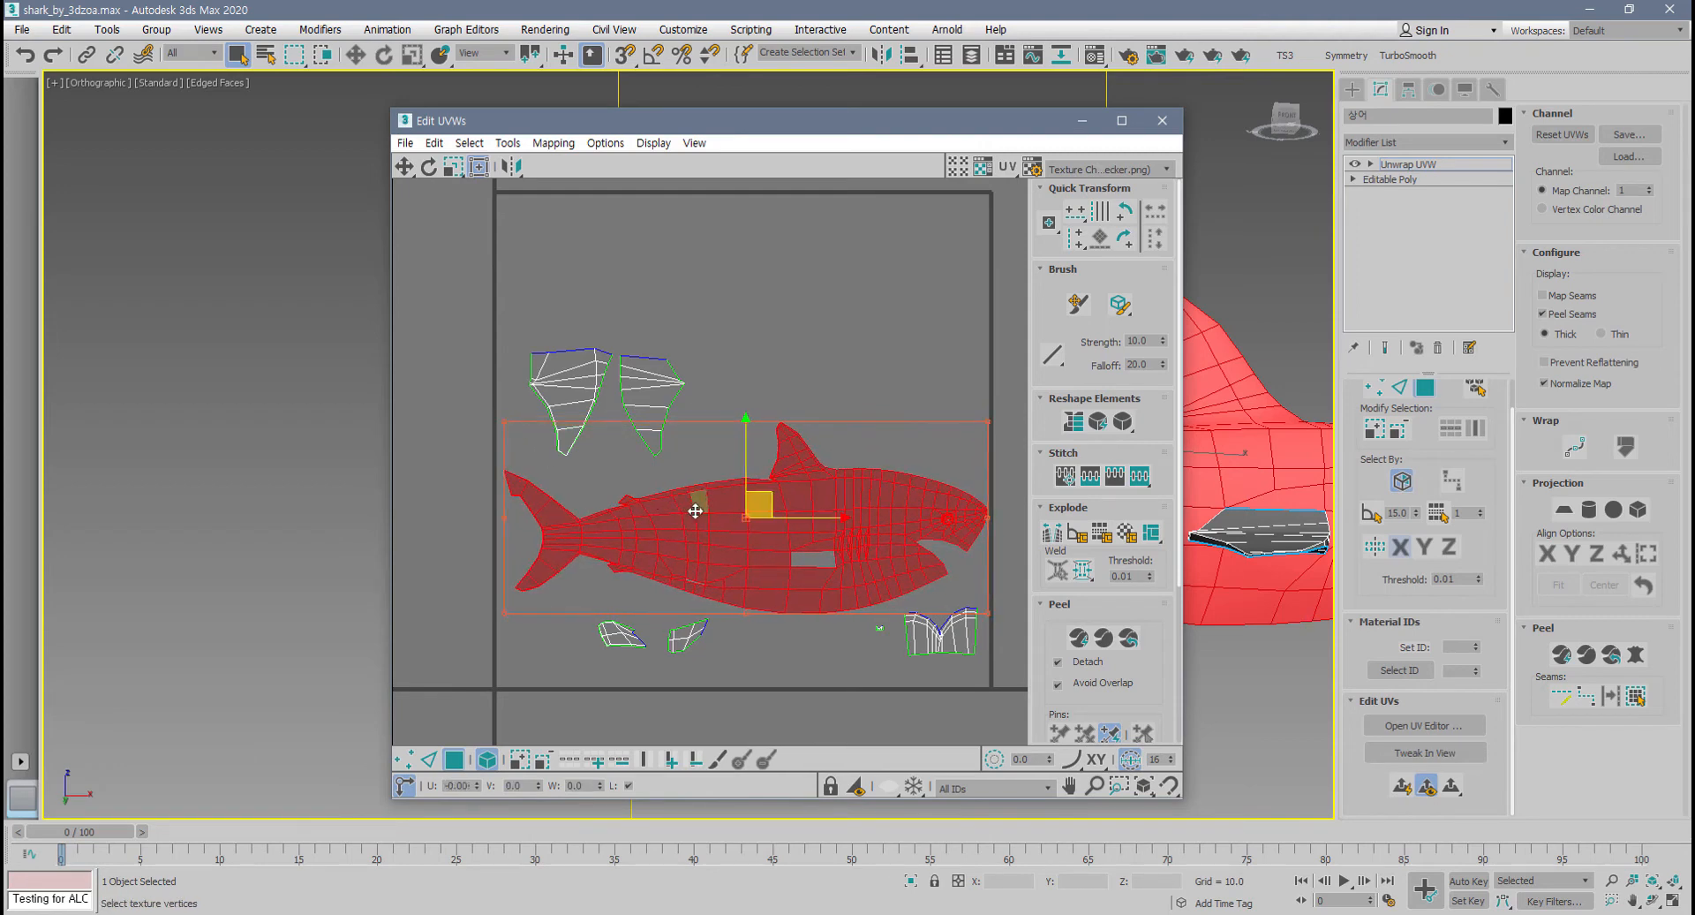
pyautogui.click(775, 367)
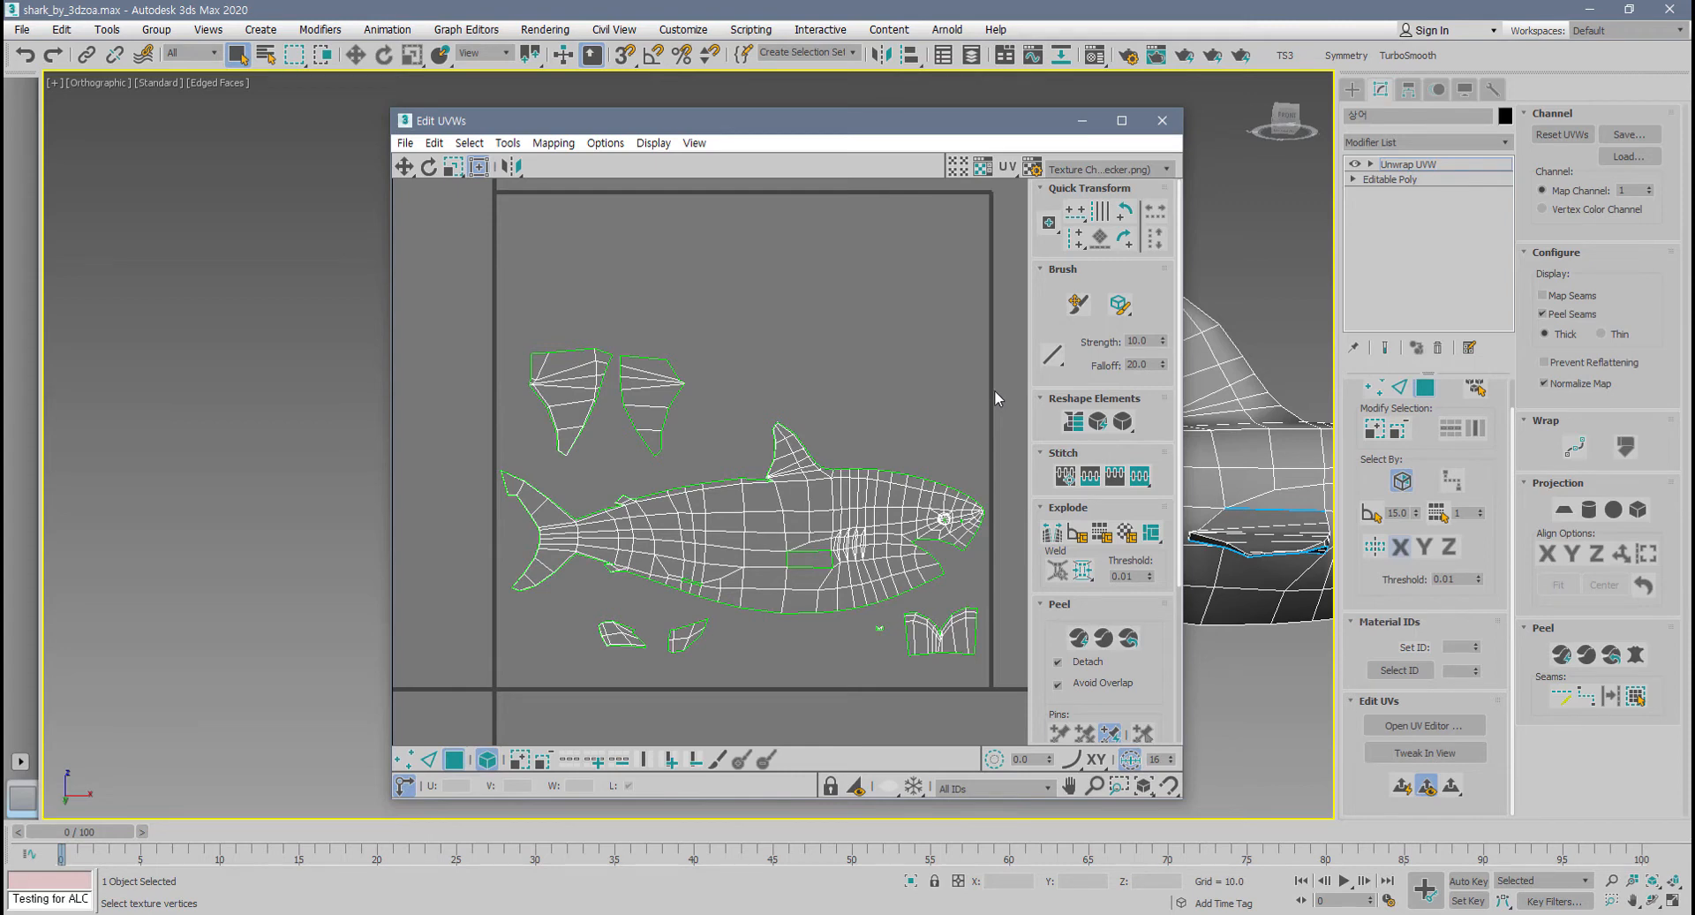
pyautogui.scroll(10, 817, 579)
pyautogui.click(861, 618)
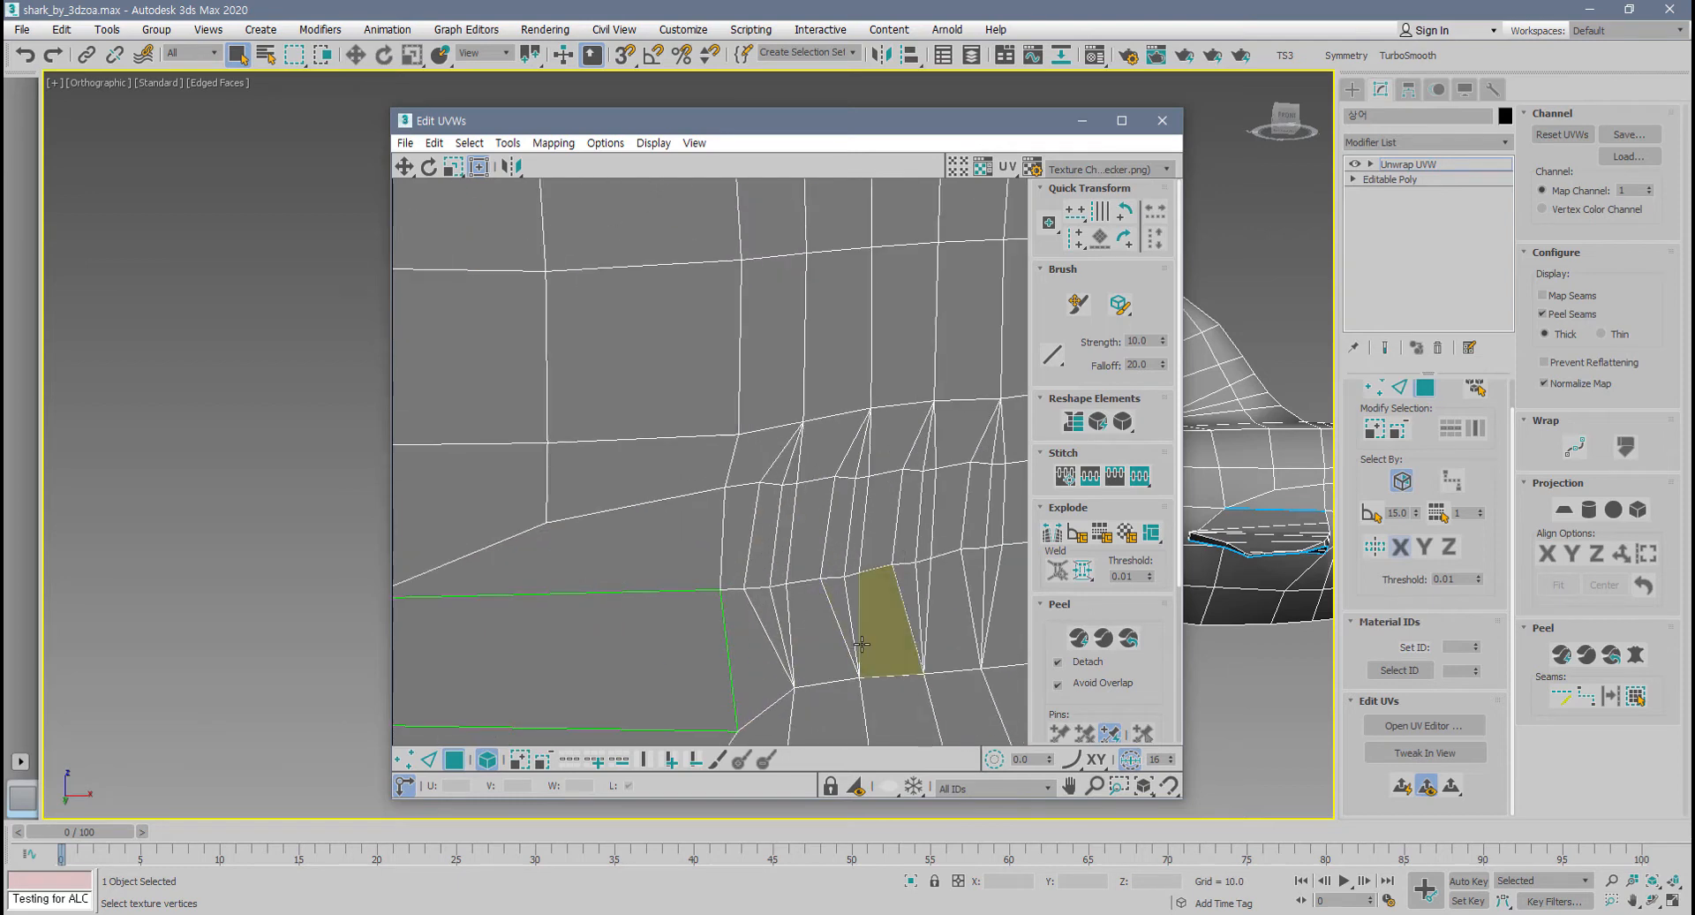
pyautogui.scroll(-10, 831, 586)
pyautogui.scroll(-5, 831, 585)
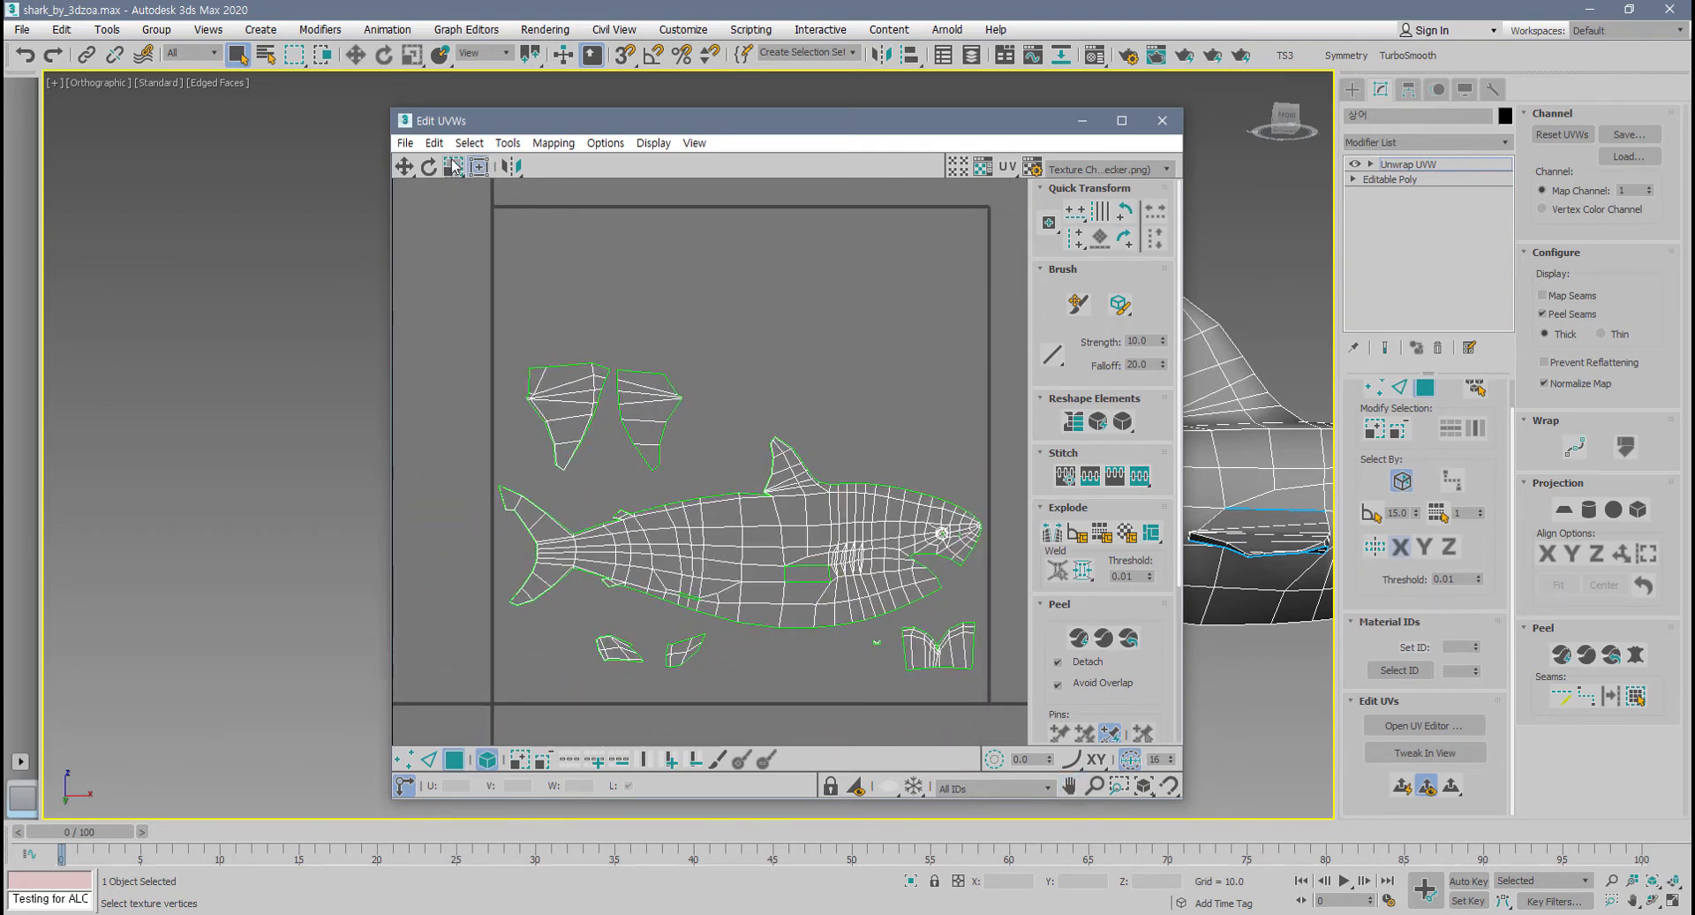
# - Render the UVW template of the layout at 1024 × 1024
pyautogui.click(508, 143)
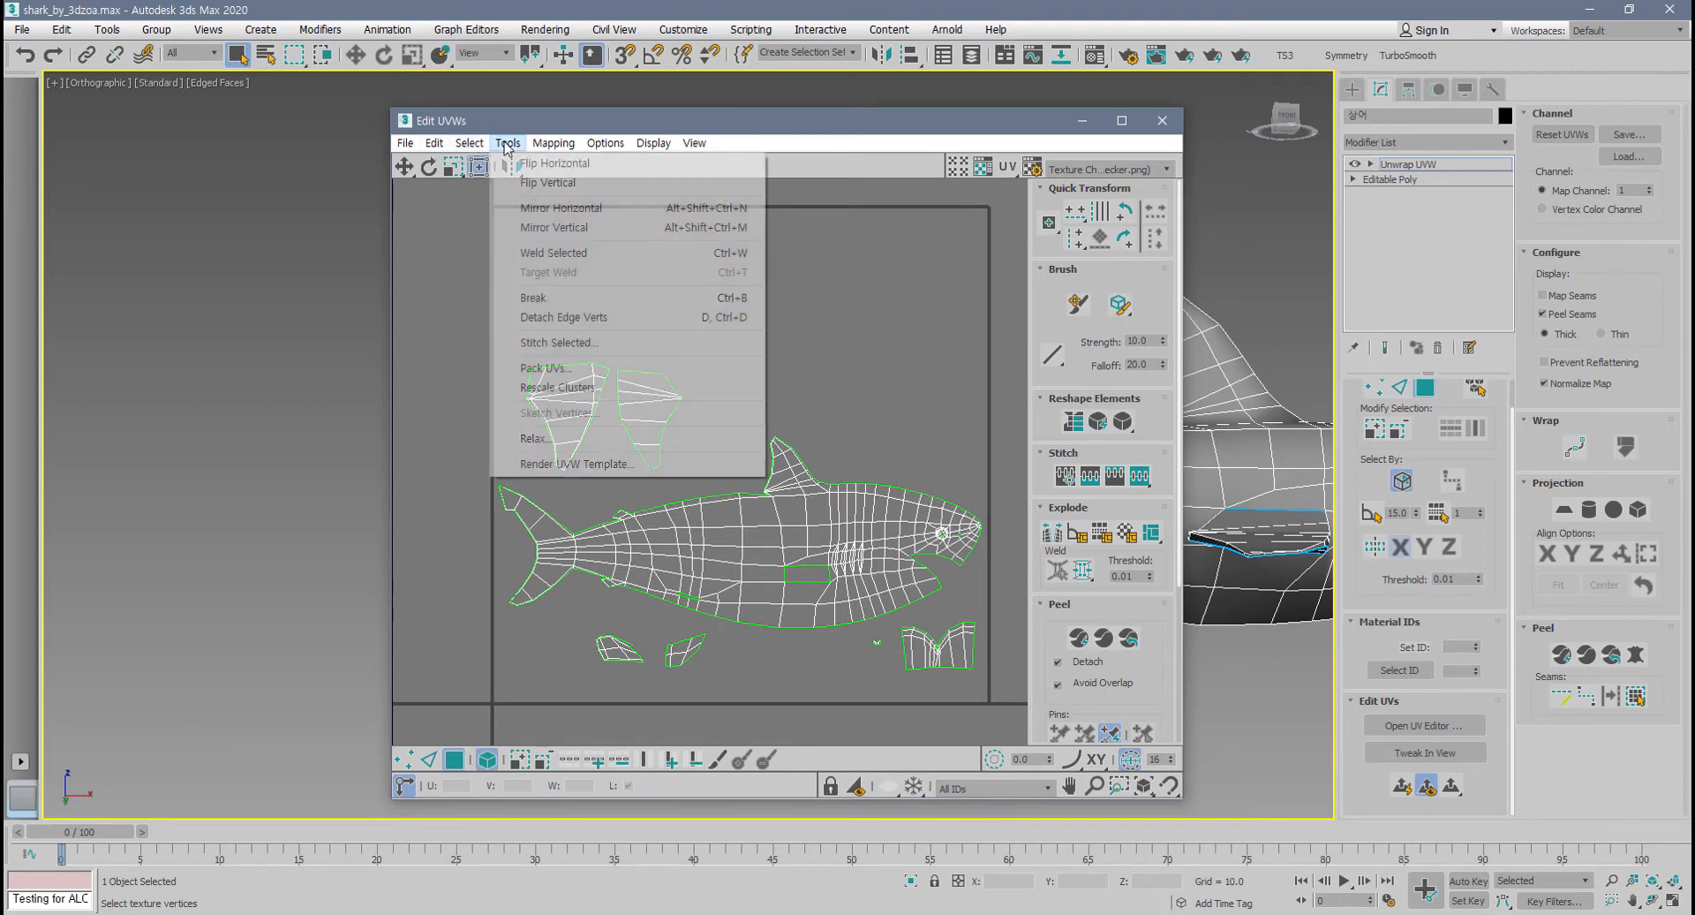
pyautogui.click(603, 468)
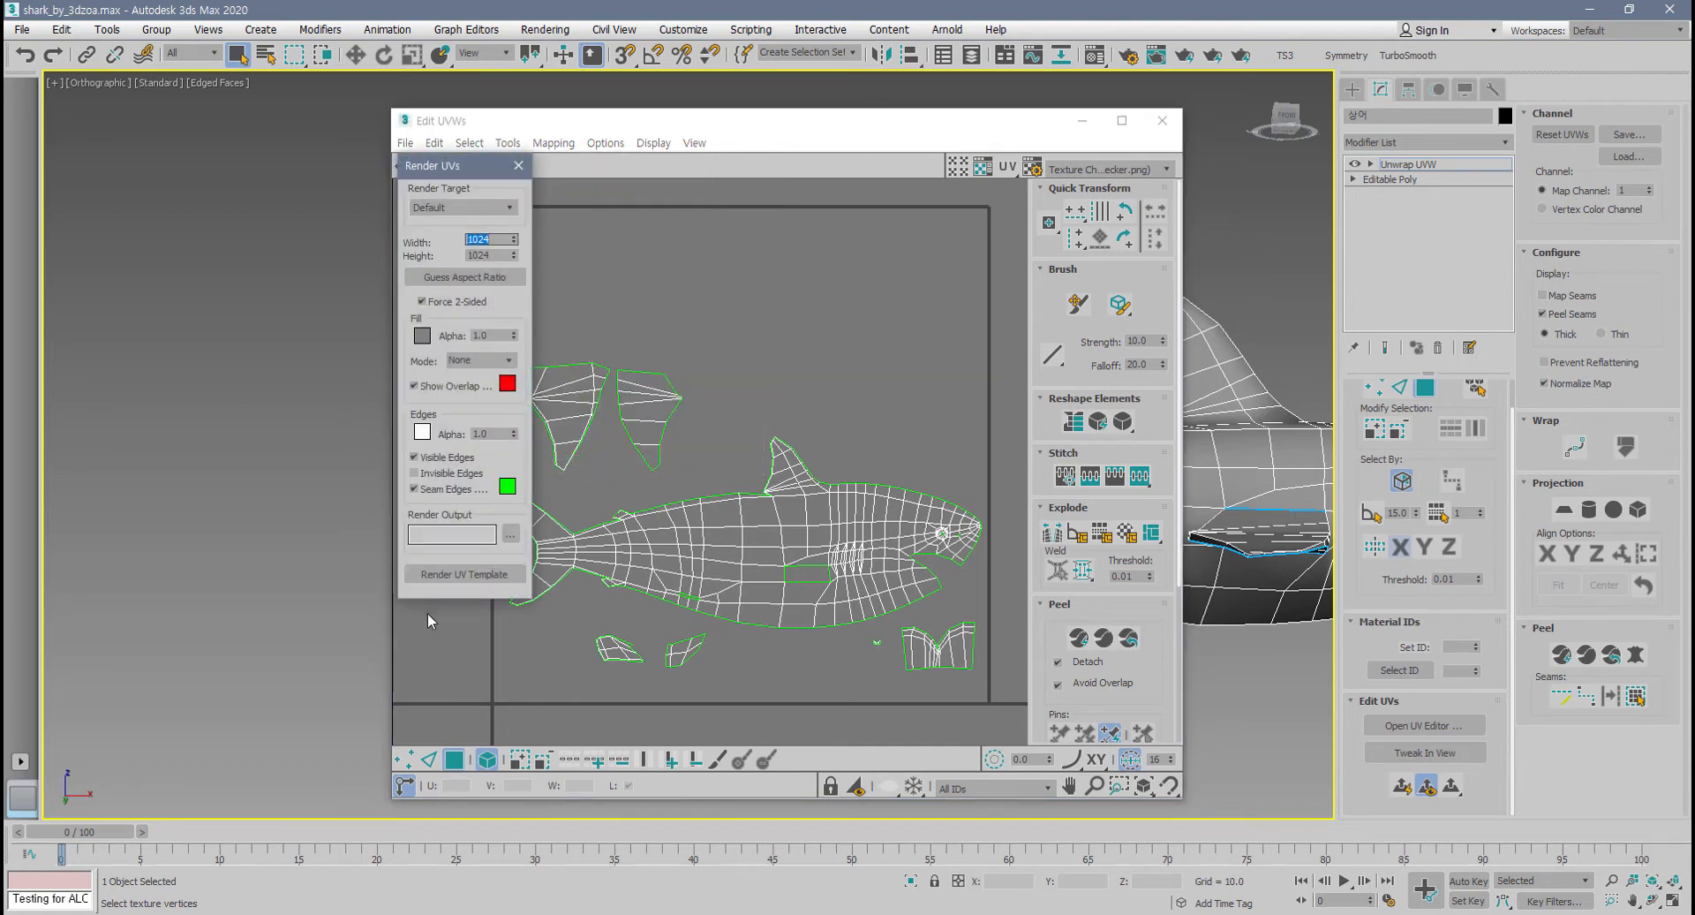
pyautogui.click(464, 576)
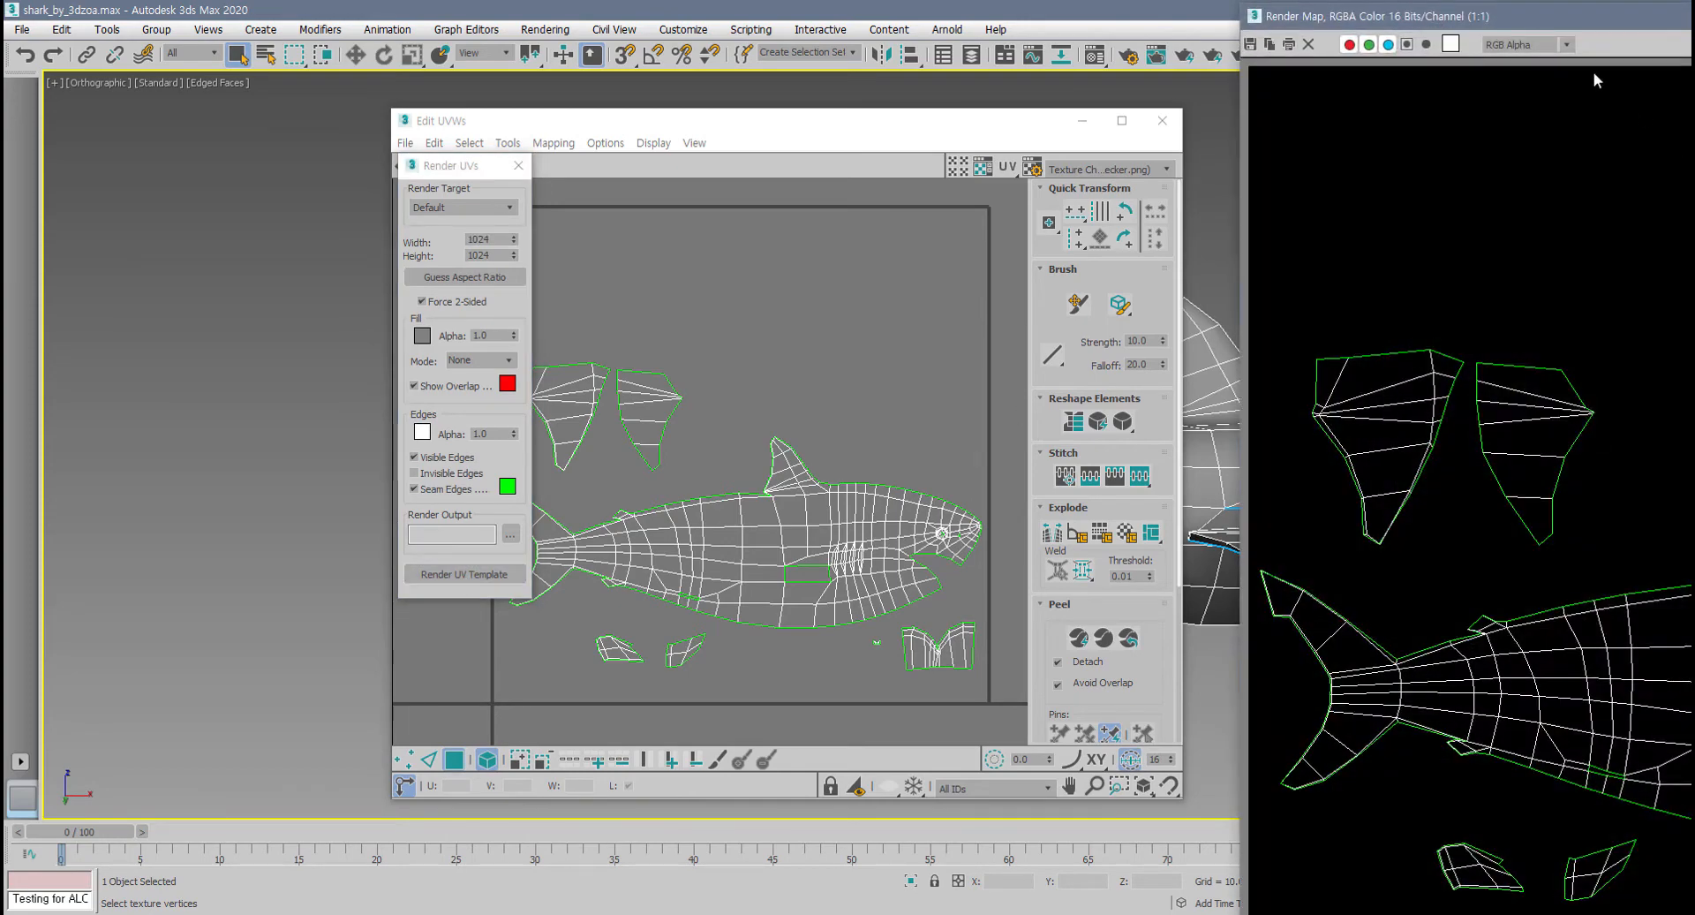
# - Save the rendered UV template as the JPEG file 상어_맵 in the 13주차 folder at quality 100
pyautogui.moveTo(1477, 23); pyautogui.dragTo(798, 18)
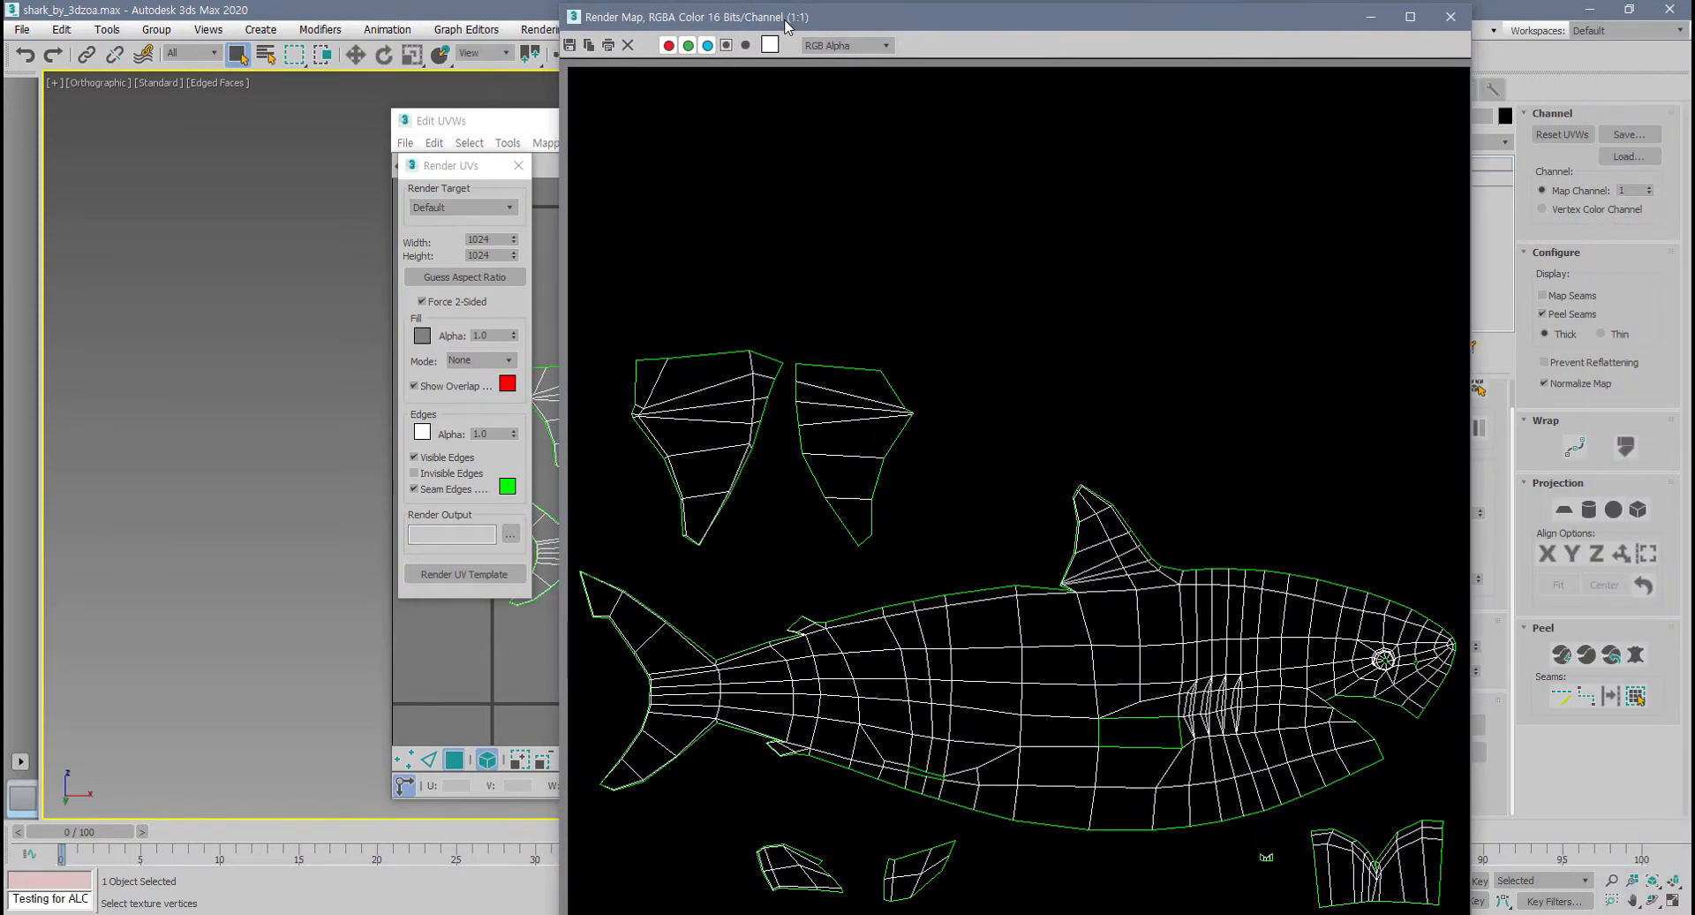
pyautogui.click(570, 45)
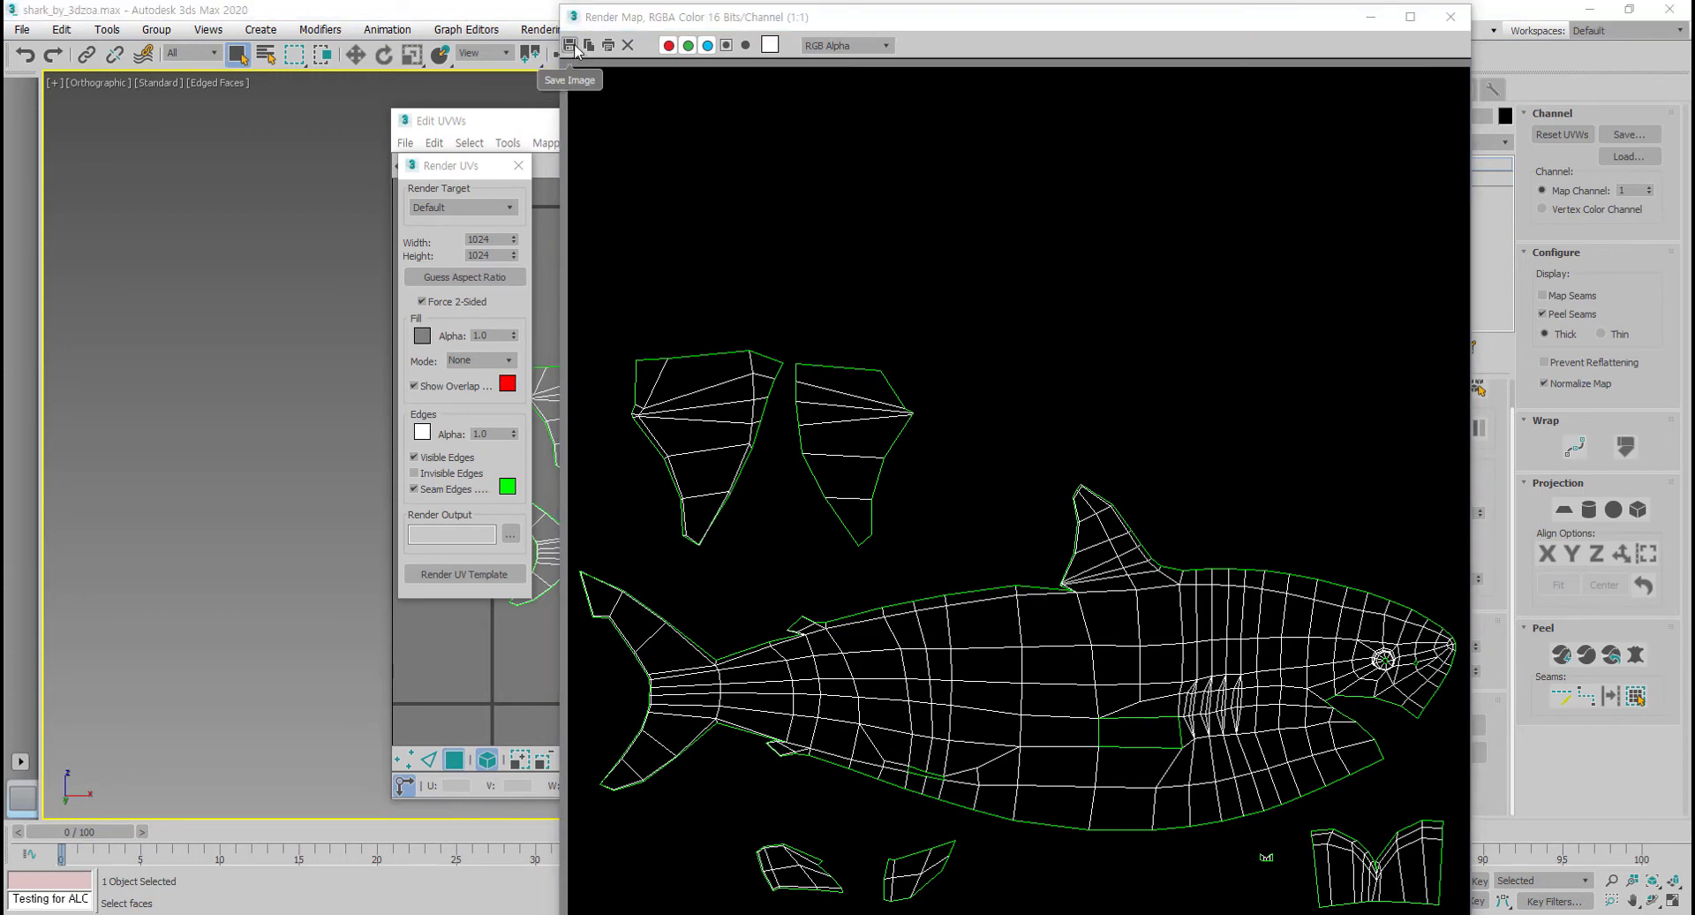
pyautogui.click(571, 45)
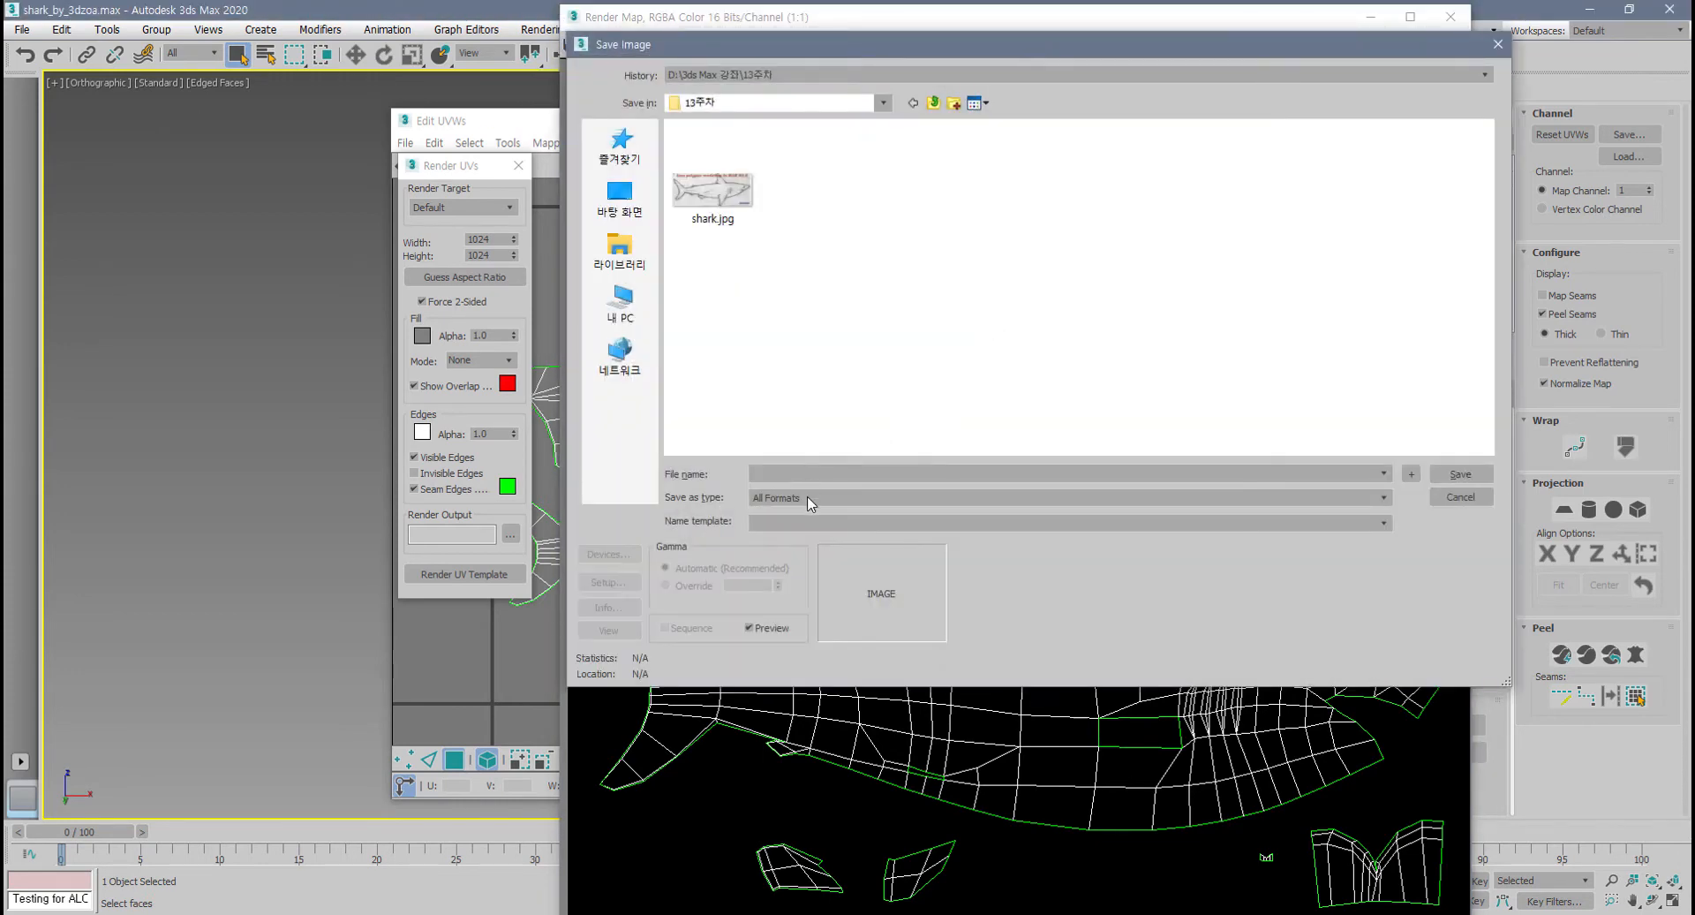
pyautogui.click(811, 498)
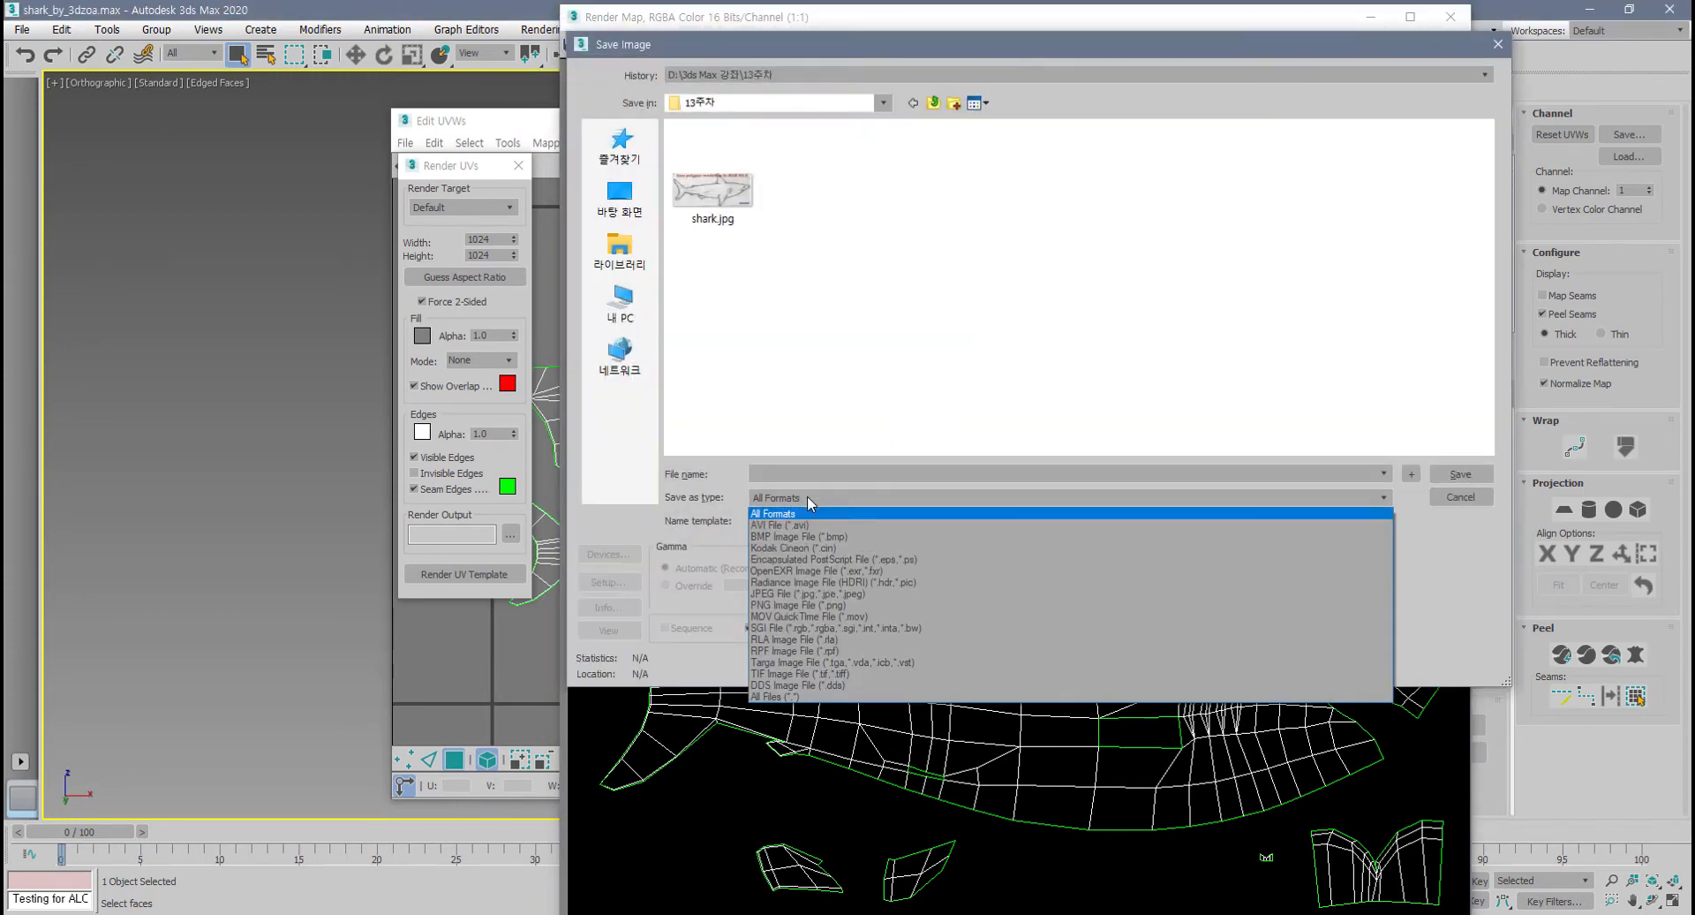
pyautogui.click(809, 594)
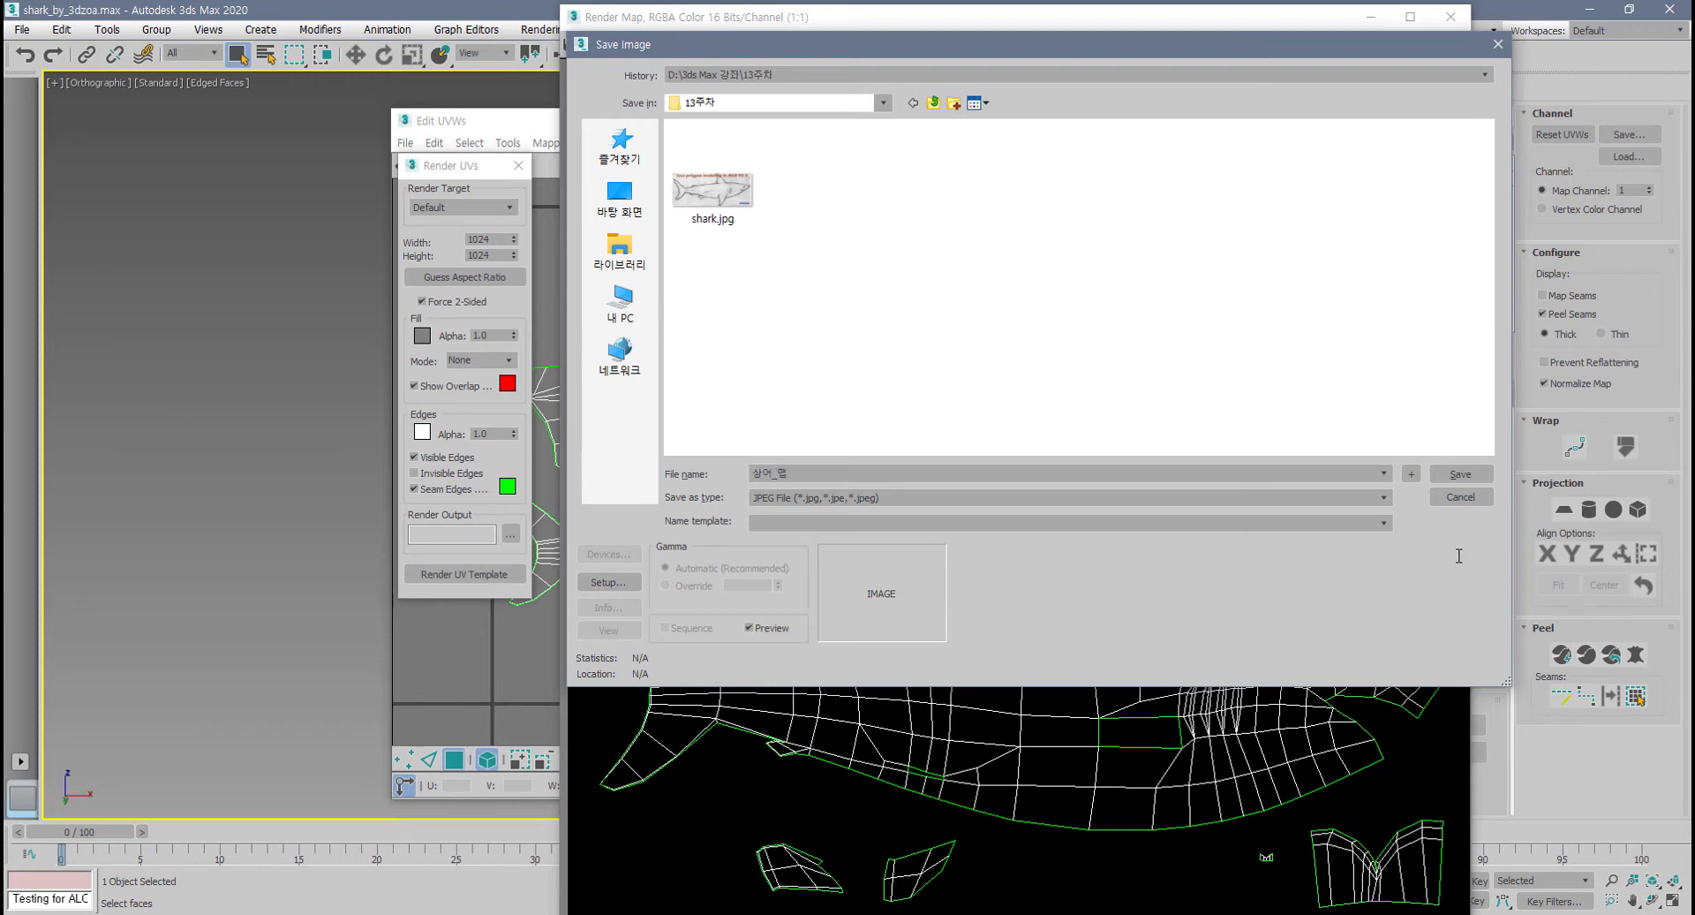
pyautogui.click(1461, 473)
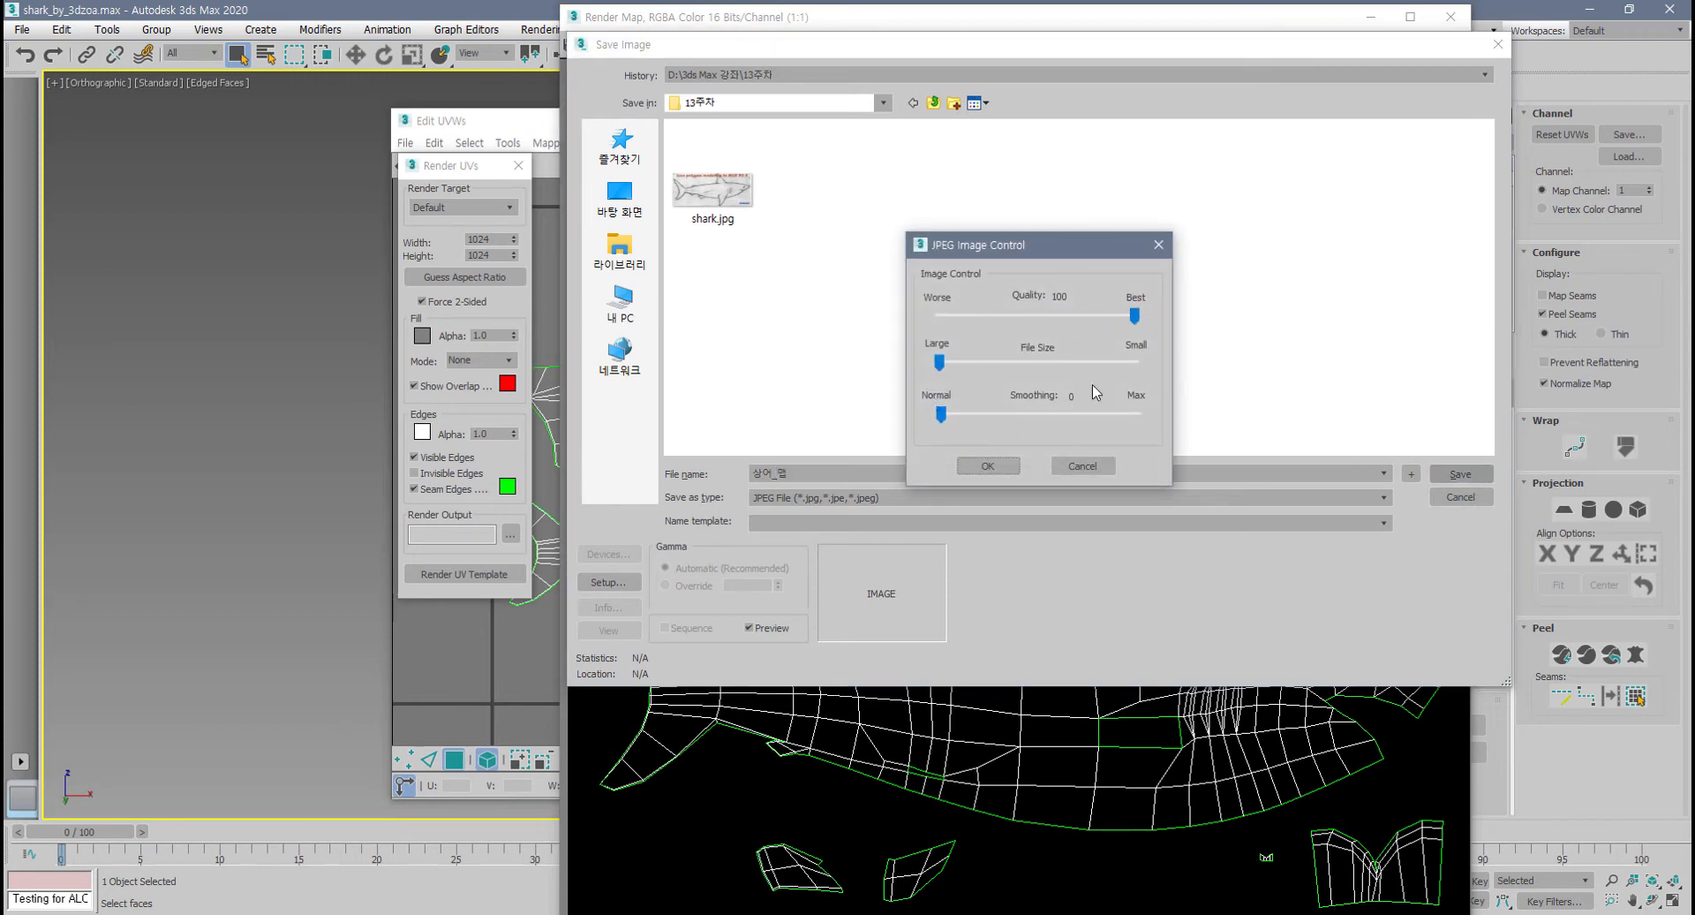
pyautogui.click(988, 465)
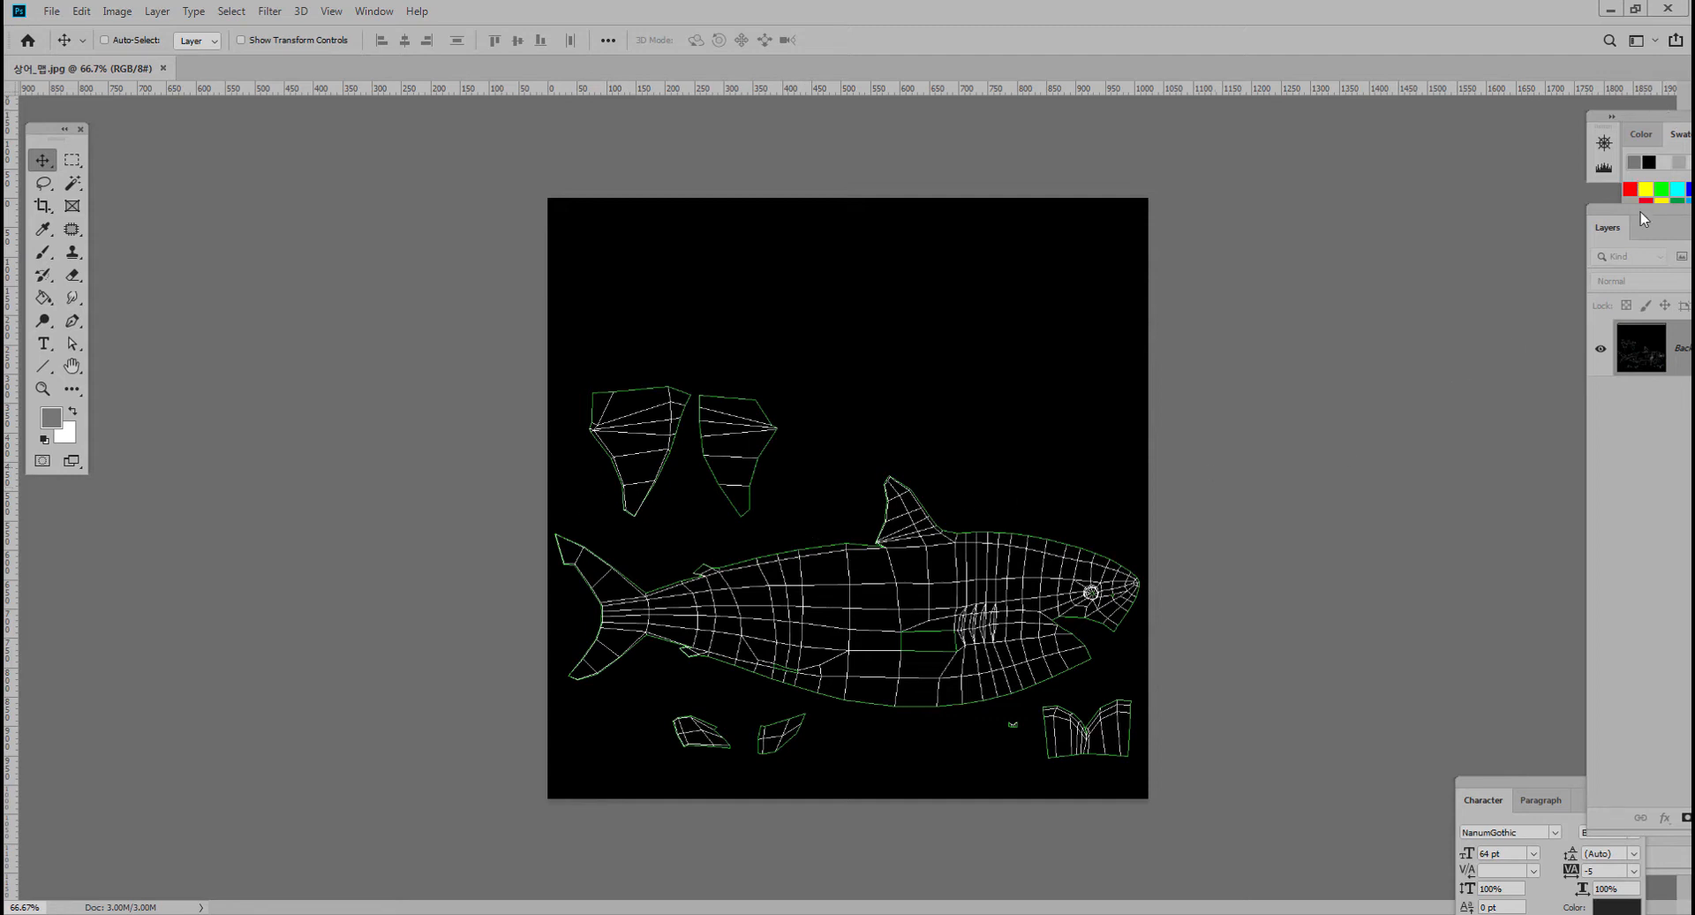
# - In Photoshop, arrange the Layers and colour panels beside the UV map and show the enlarged map in full-screen mode with menus
pyautogui.moveTo(1641, 212); pyautogui.dragTo(1318, 185)
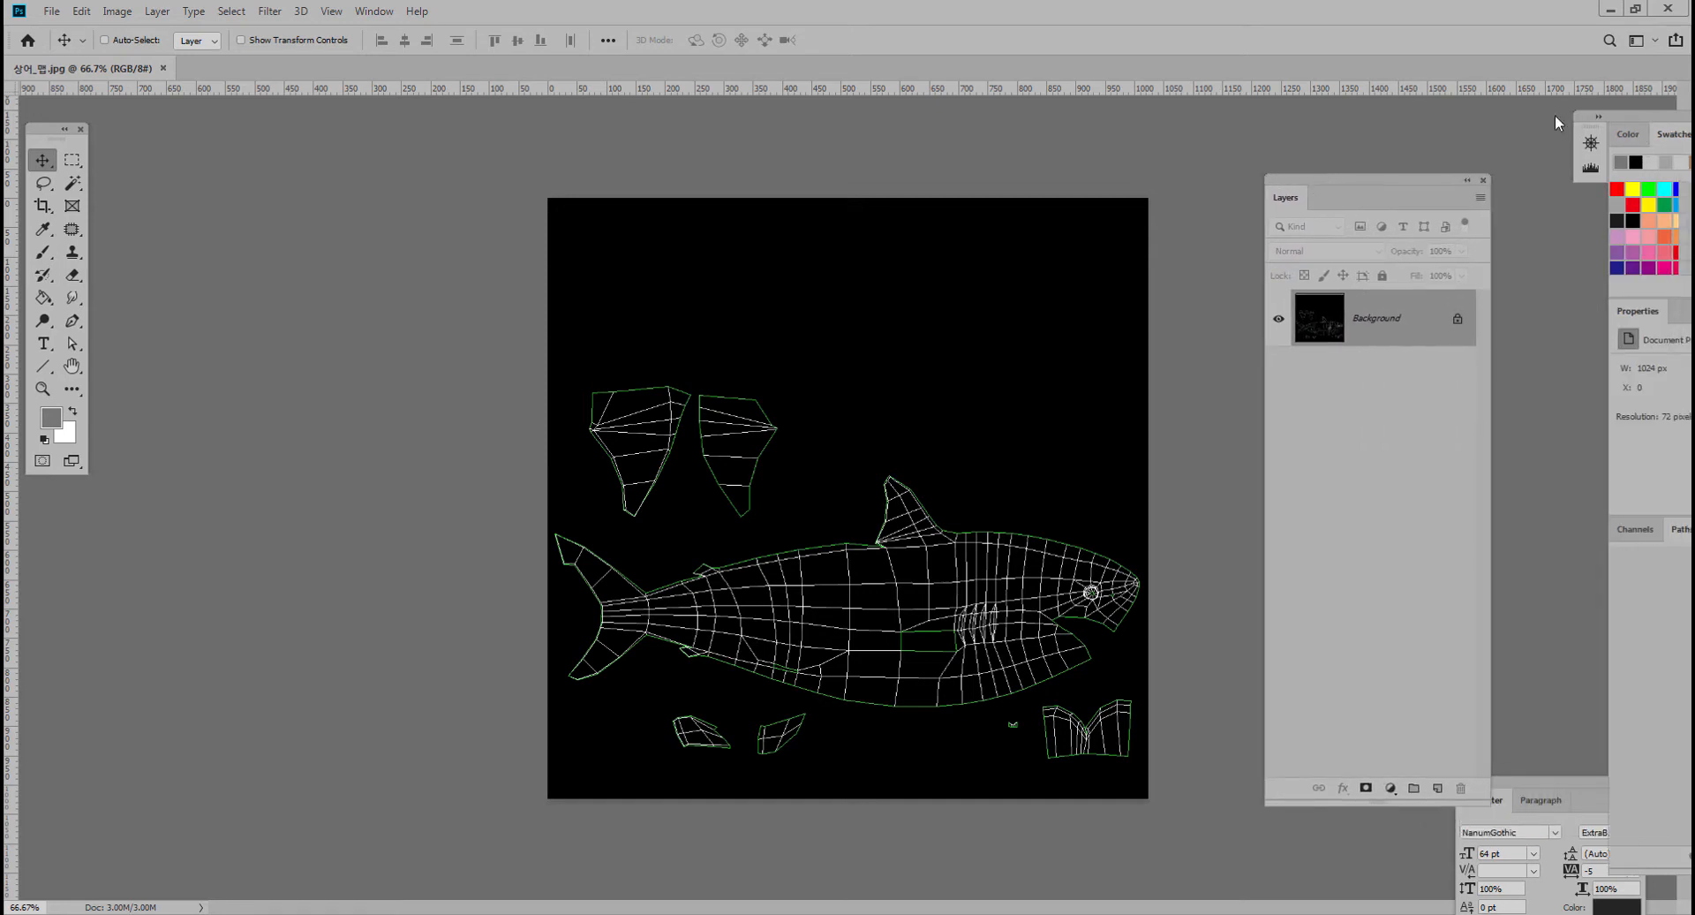
pyautogui.moveTo(1556, 119); pyautogui.dragTo(1178, 245)
pyautogui.click(1293, 192)
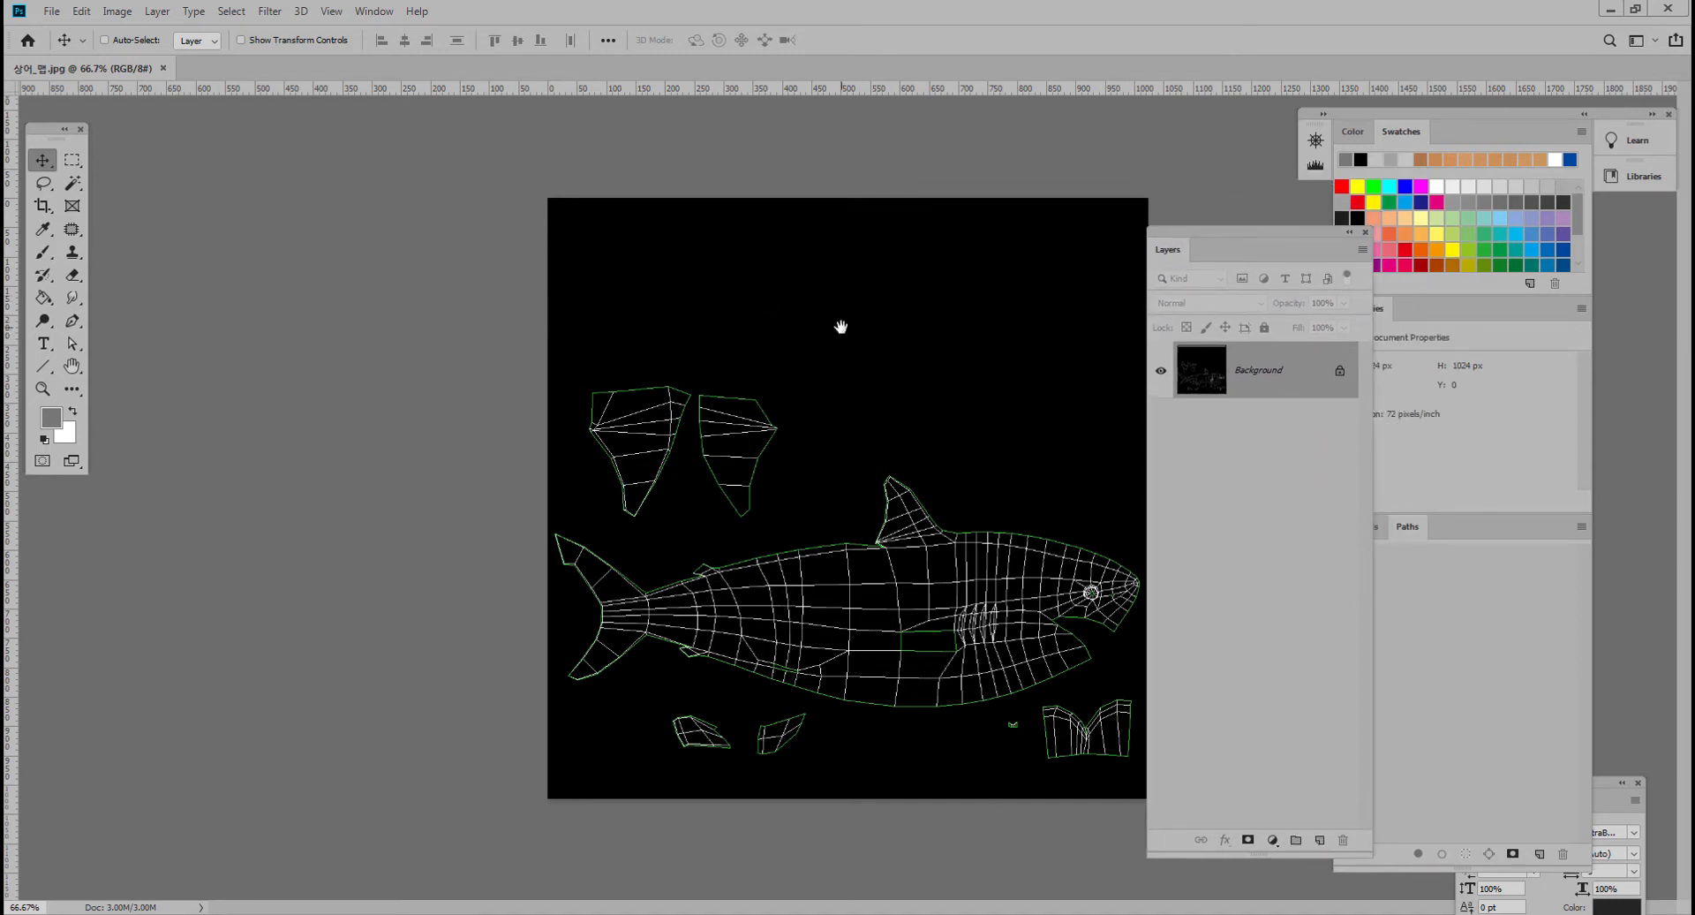
pyautogui.press('f')
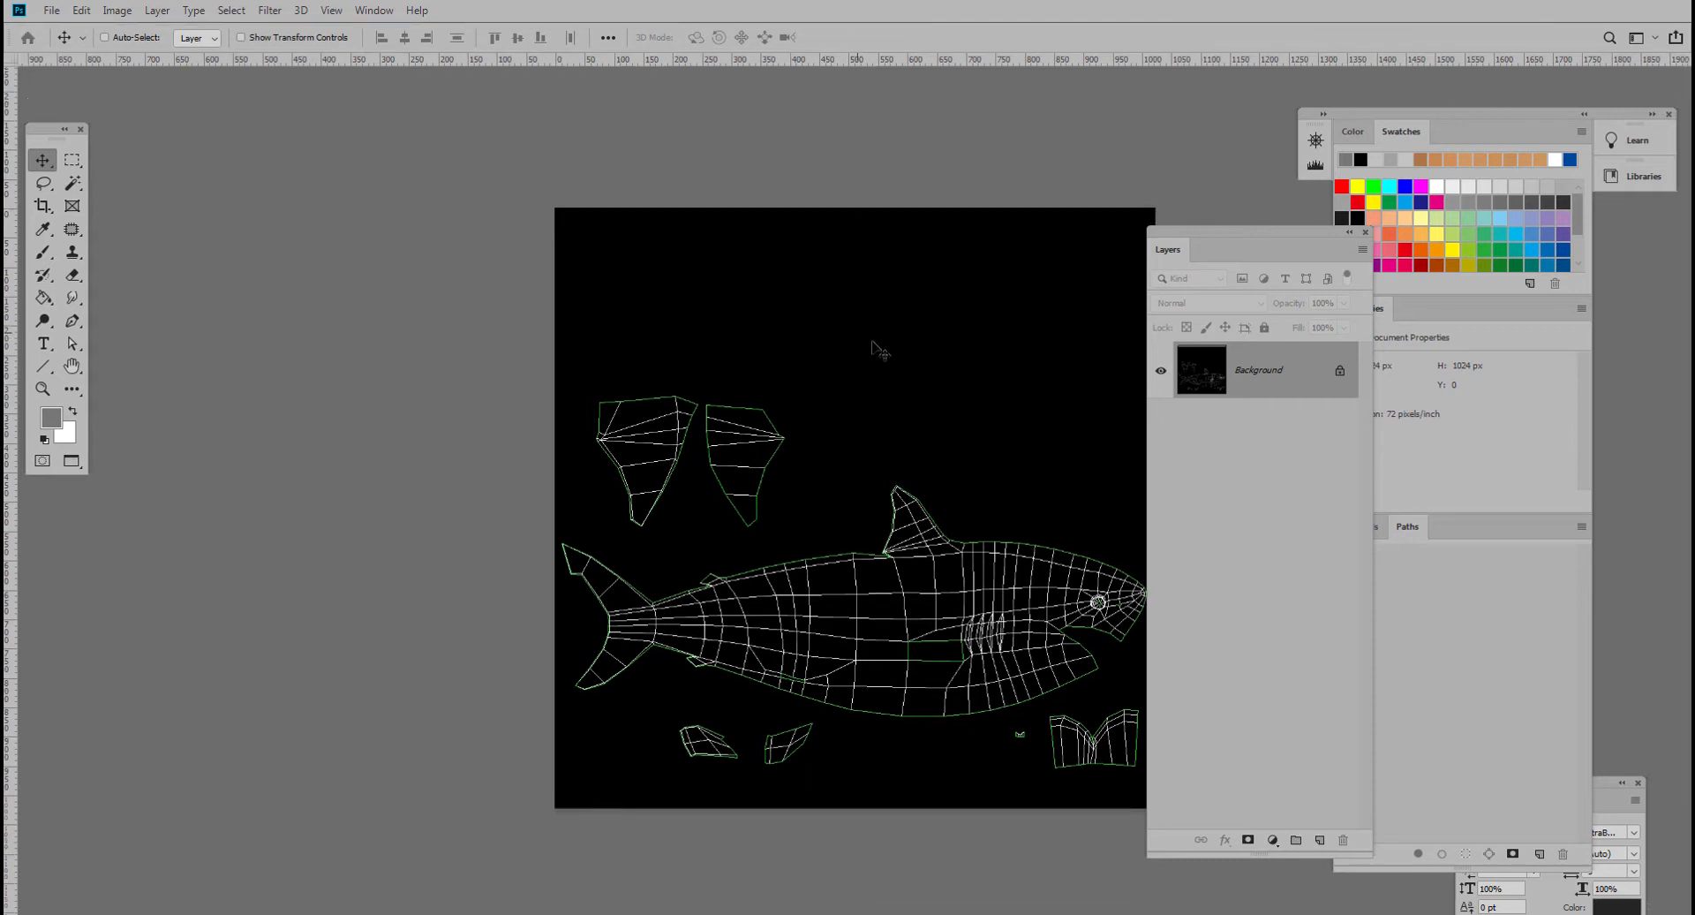
pyautogui.moveTo(874, 342); pyautogui.dragTo(812, 356)
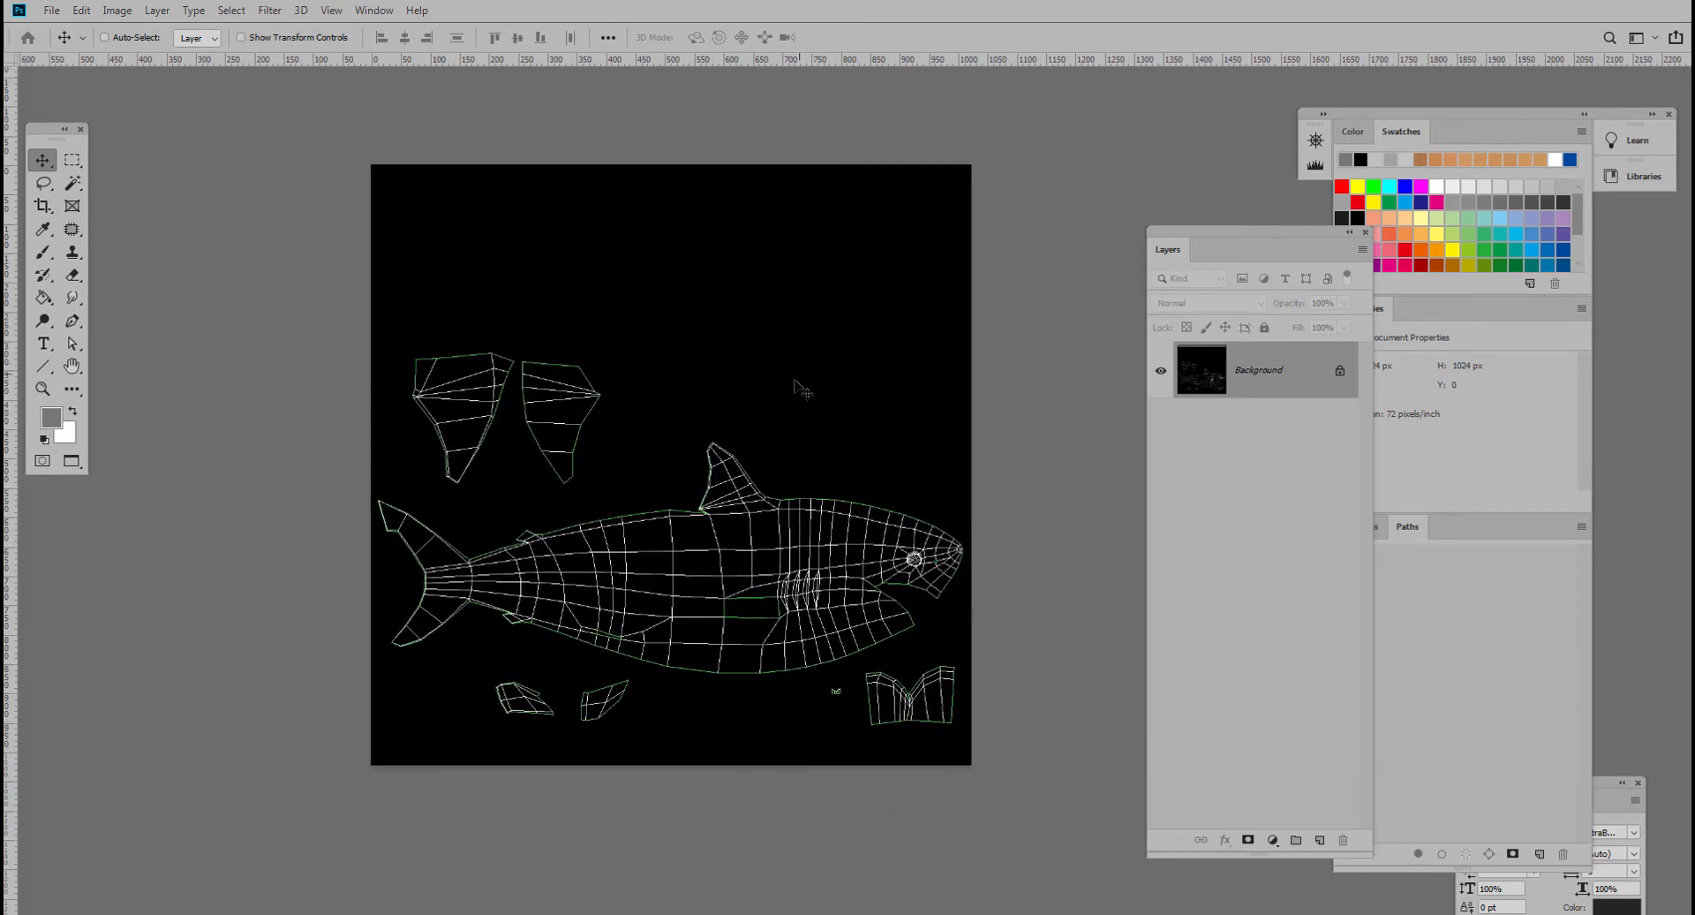
pyautogui.keyDown('alt'); pyautogui.moveTo(681, 451); pyautogui.dragTo(690, 413); pyautogui.keyUp('alt')
pyautogui.moveTo(1270, 231); pyautogui.dragTo(1195, 183)
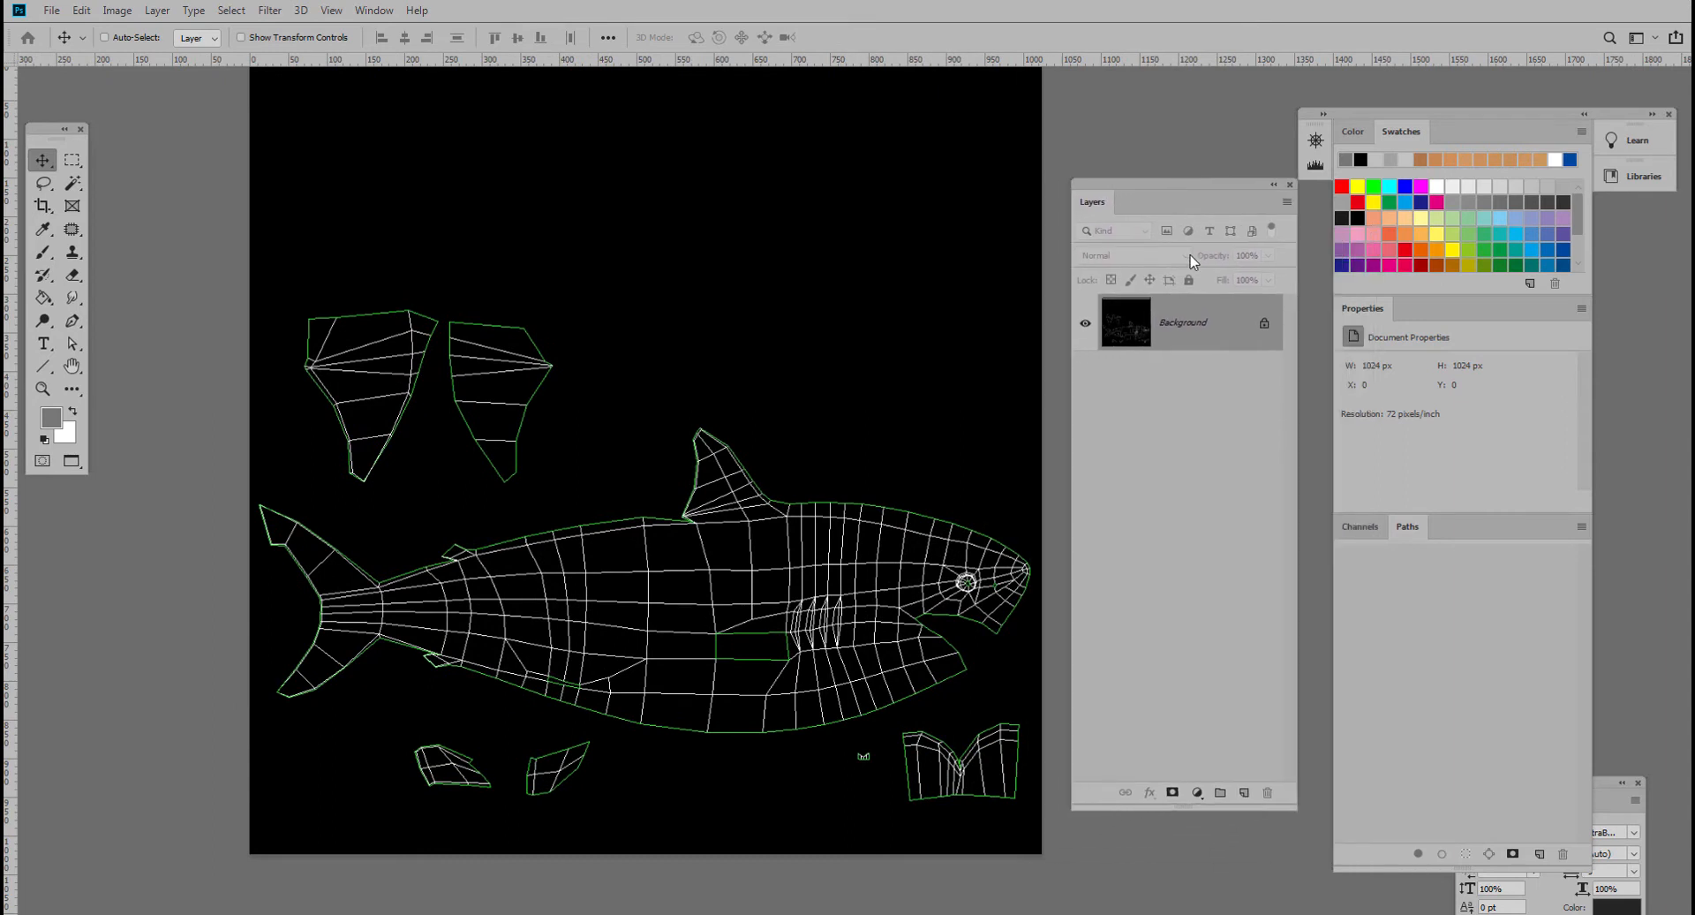
# - Convert the Background into the regular layer Layer 0 and add a new empty layer beneath it
pyautogui.doubleClick(1223, 332)
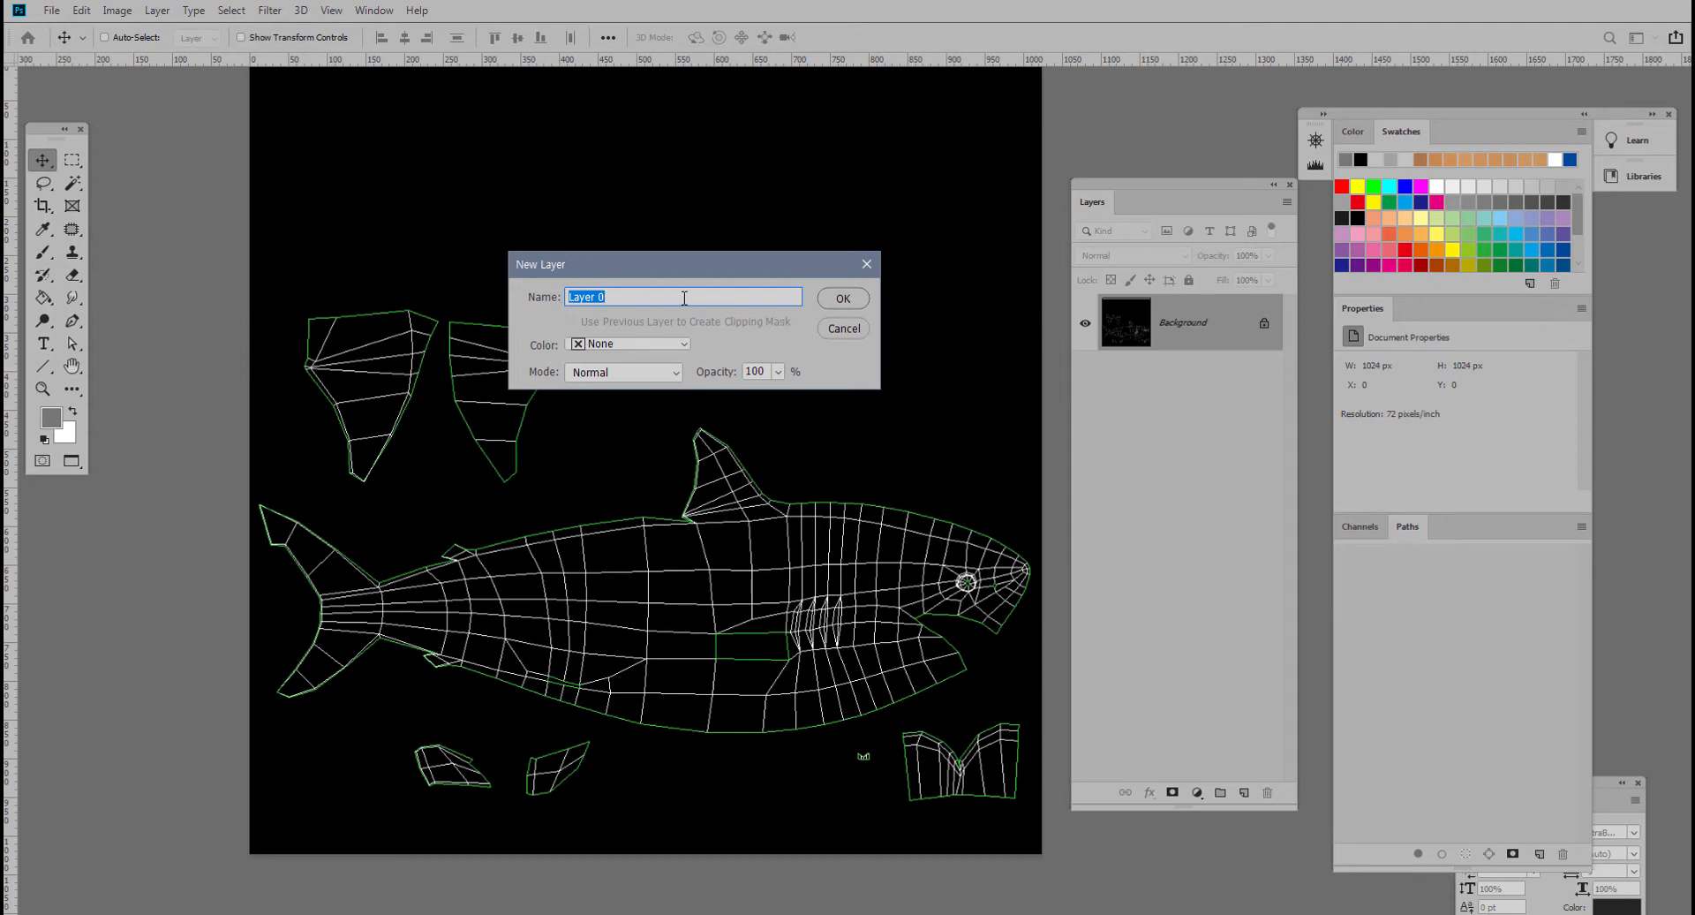
pyautogui.click(845, 299)
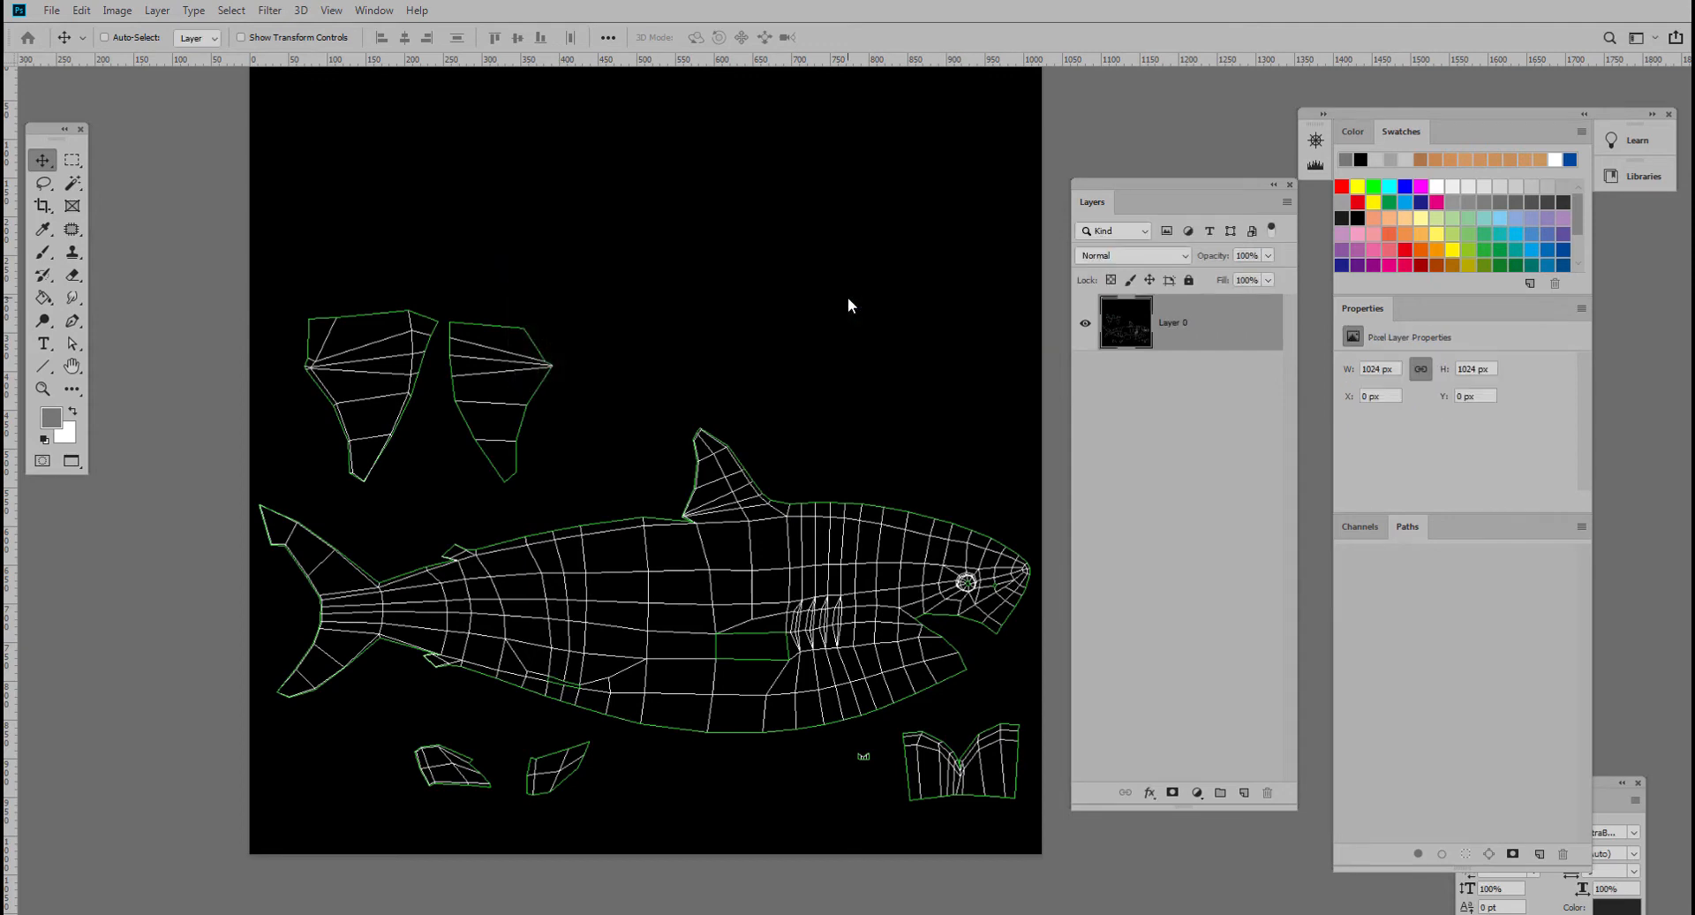
pyautogui.click(1243, 793)
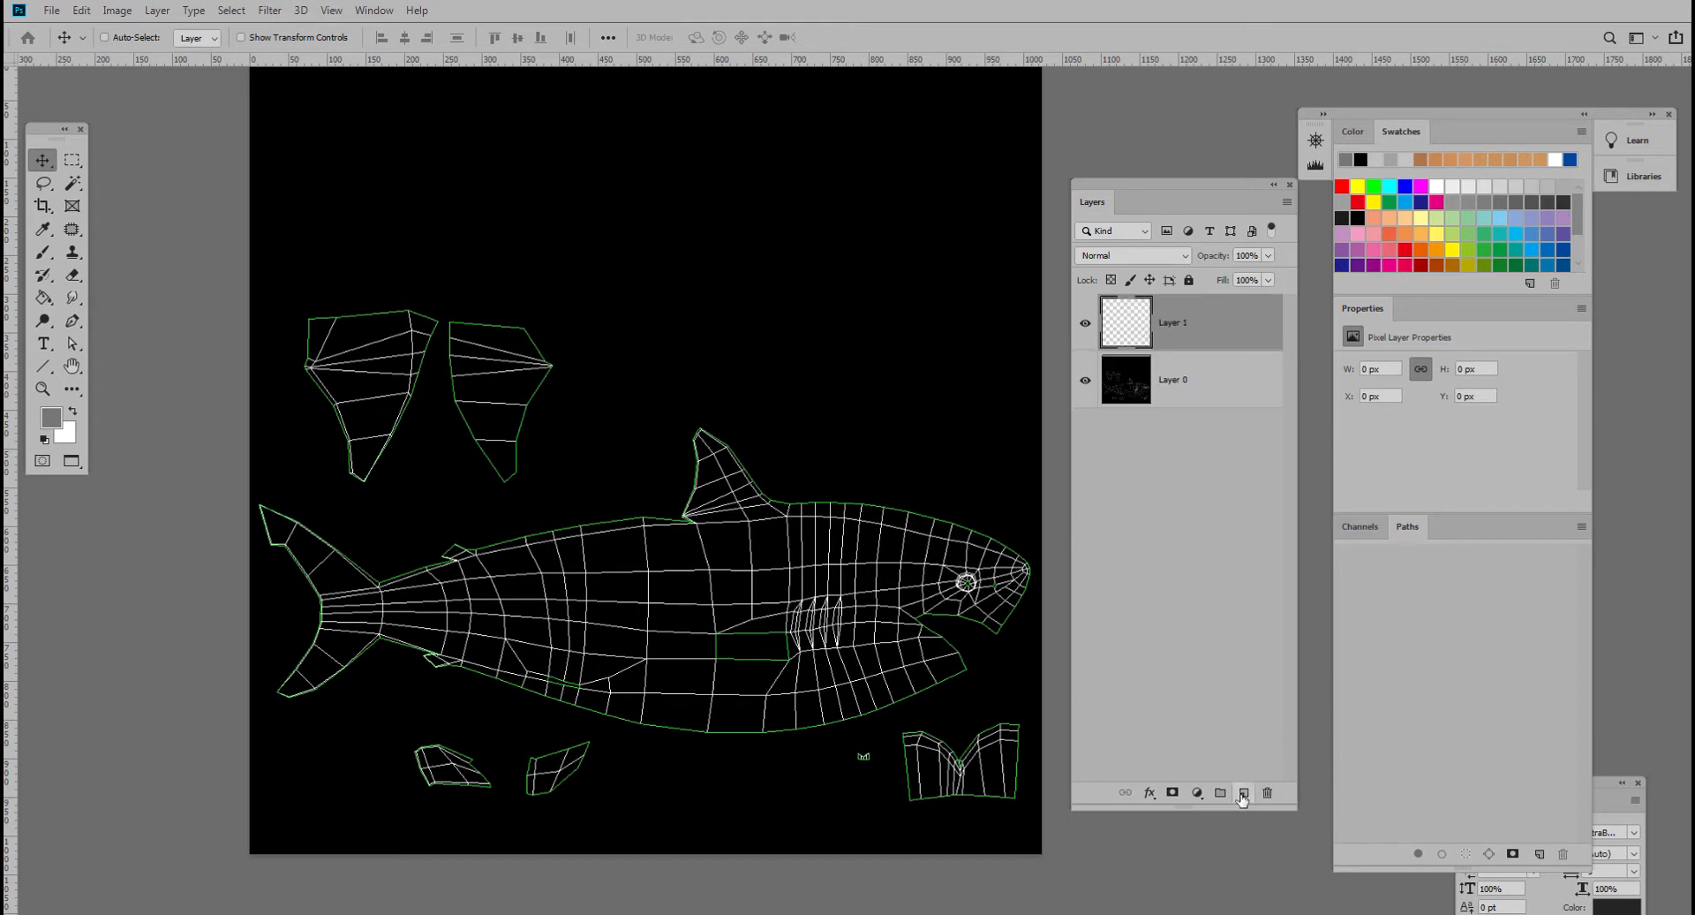
pyautogui.moveTo(1201, 332); pyautogui.dragTo(1202, 409)
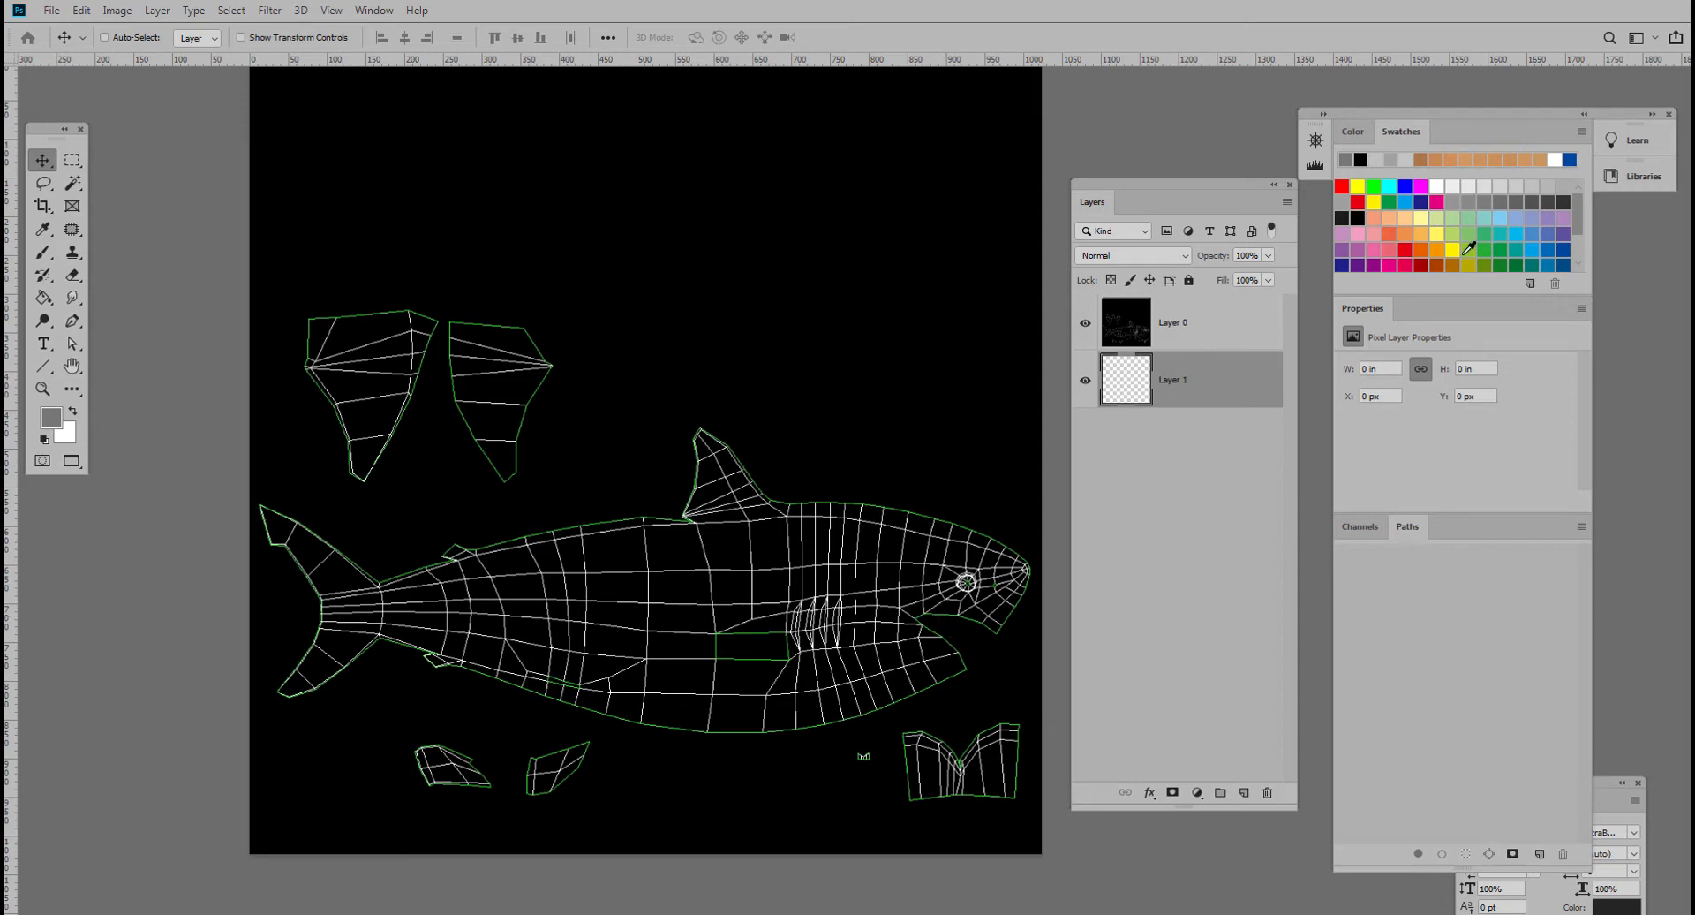
# - Fill the empty layer below the wireframe with a dark blue swatch colour
pyautogui.click(1550, 248)
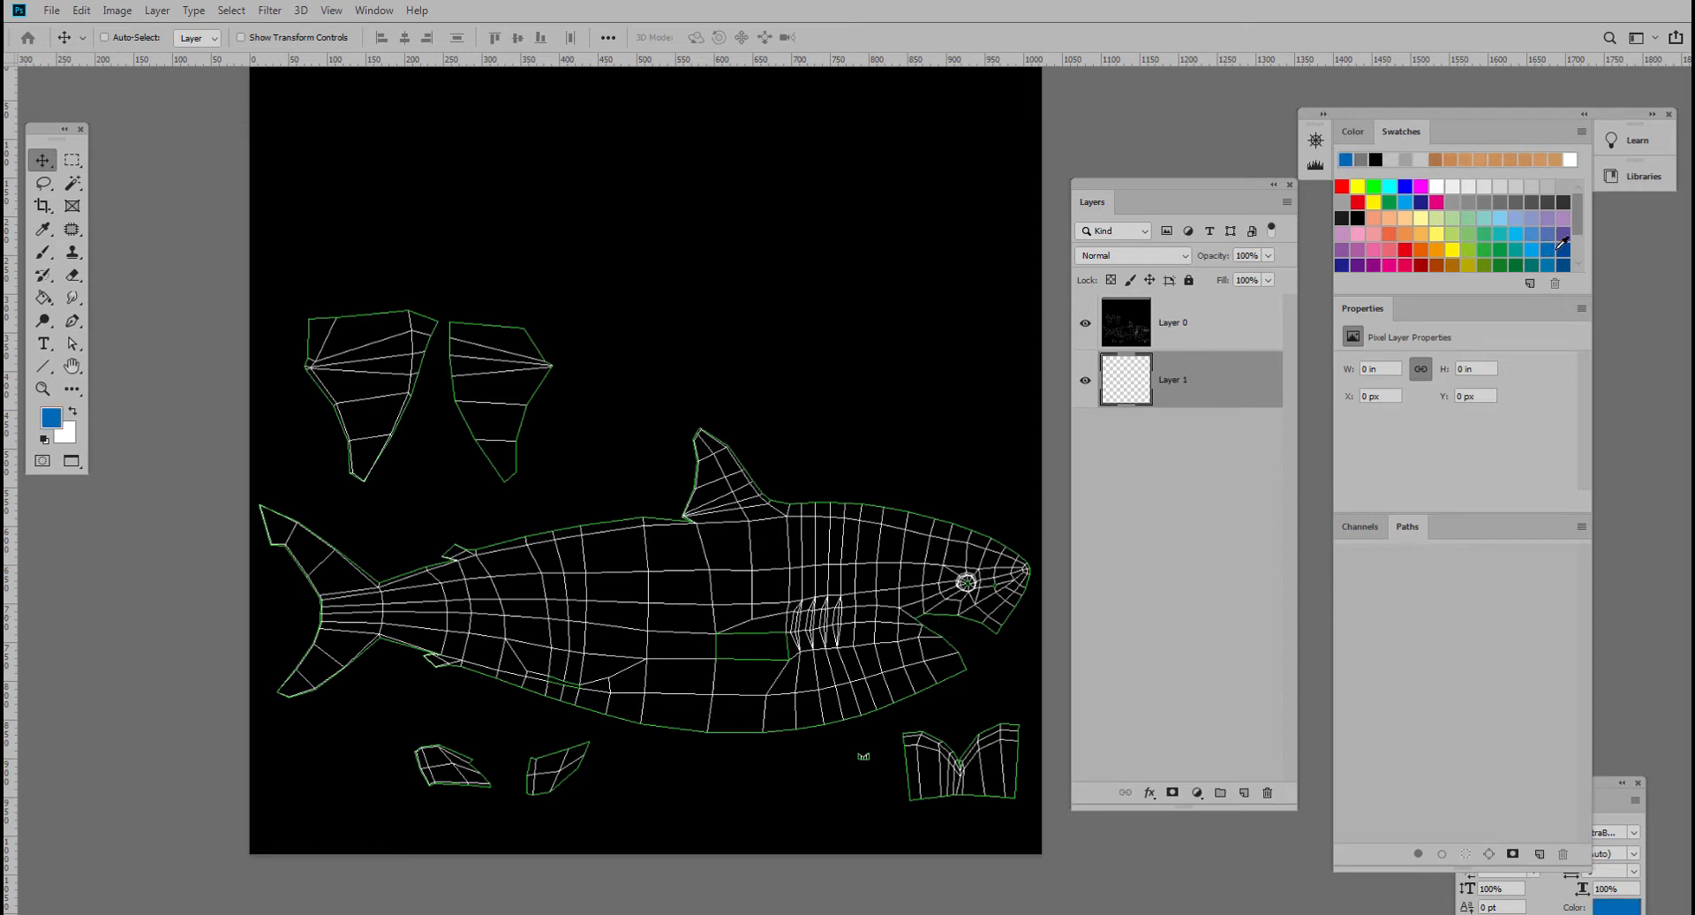
pyautogui.click(1563, 248)
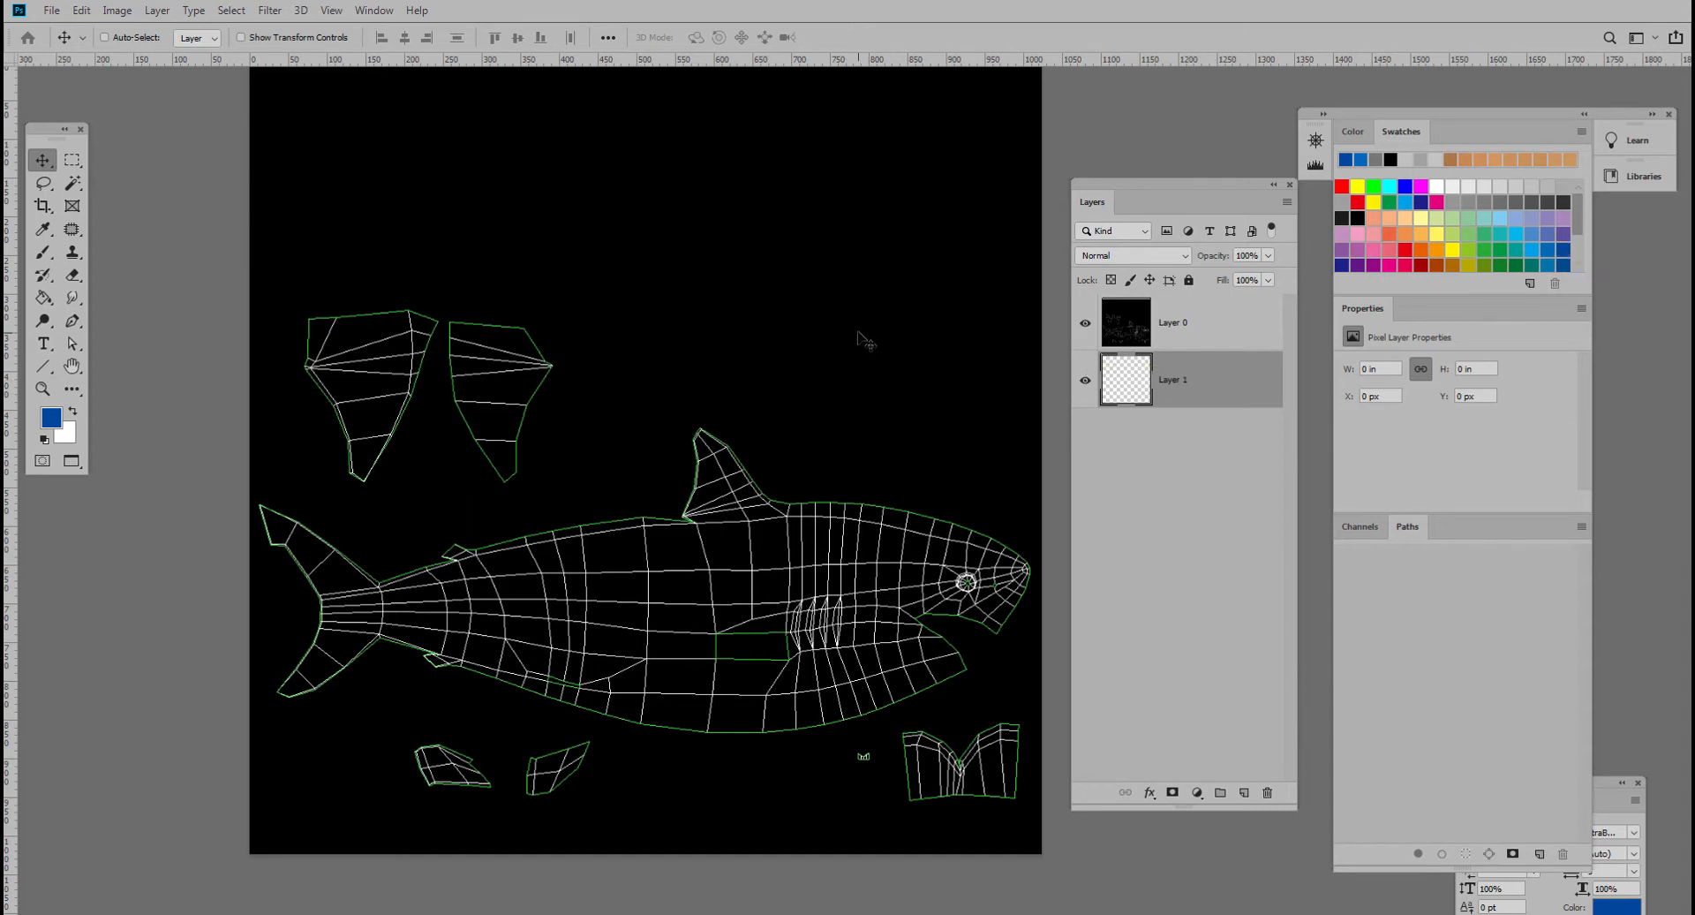
pyautogui.hotkey('alt', 'BackSpace')
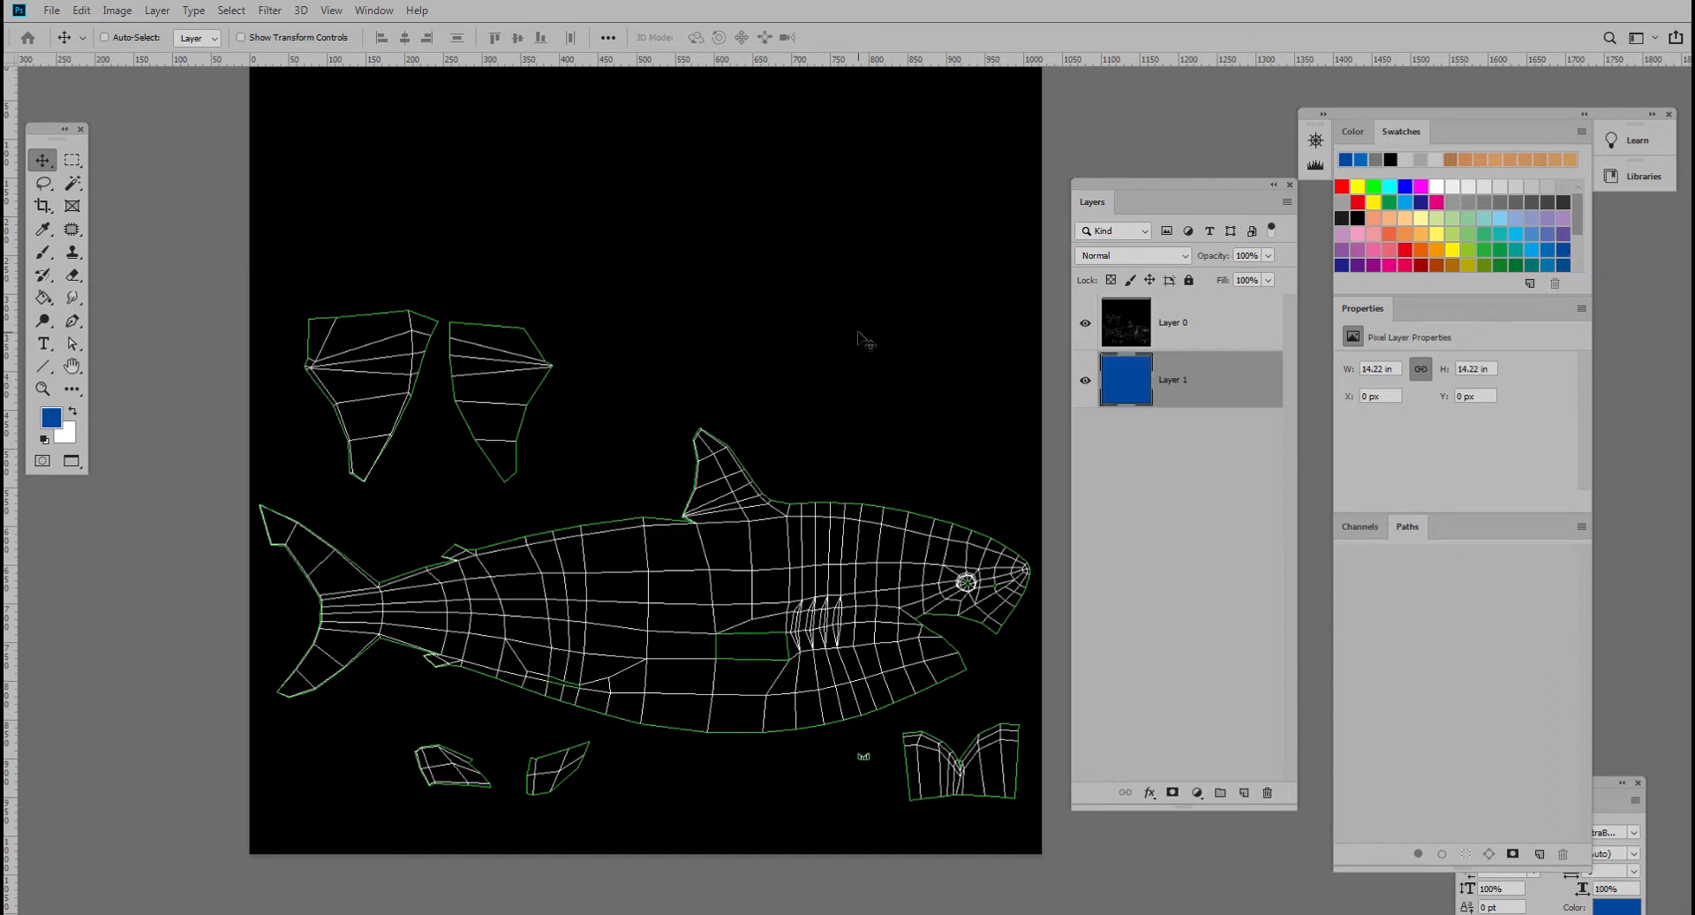
pyautogui.click(1085, 322)
pyautogui.click(1085, 322)
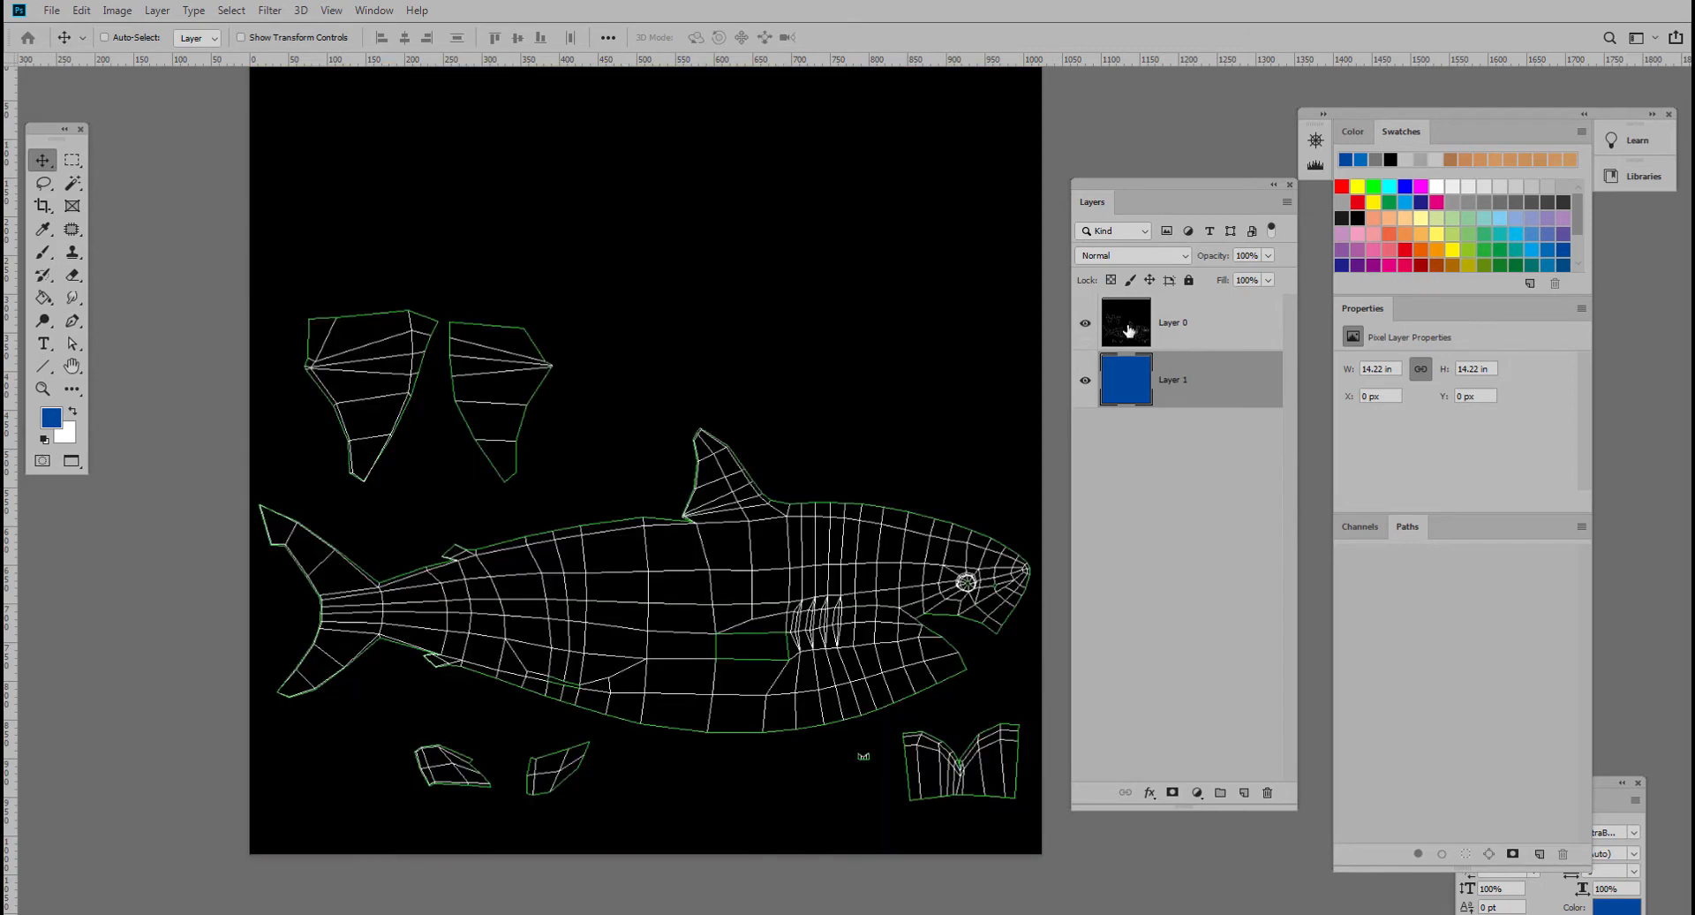
# - Set the wireframe layer's blend mode to Lighten and reduce its opacity to 34%
pyautogui.click(1206, 328)
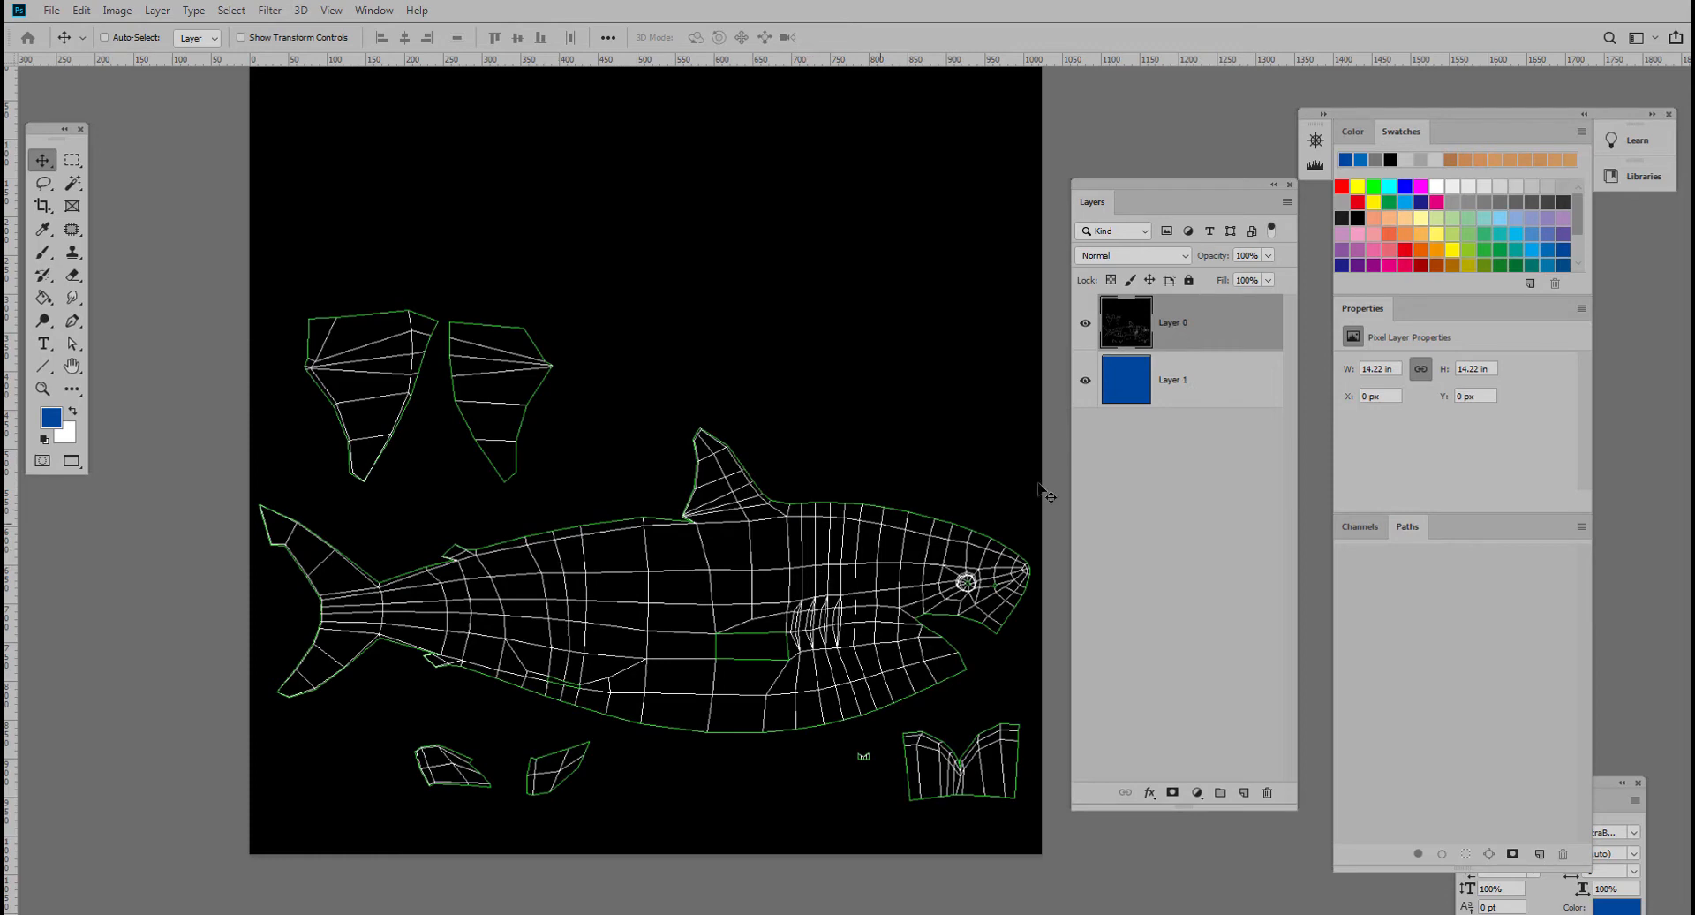
pyautogui.click(1186, 255)
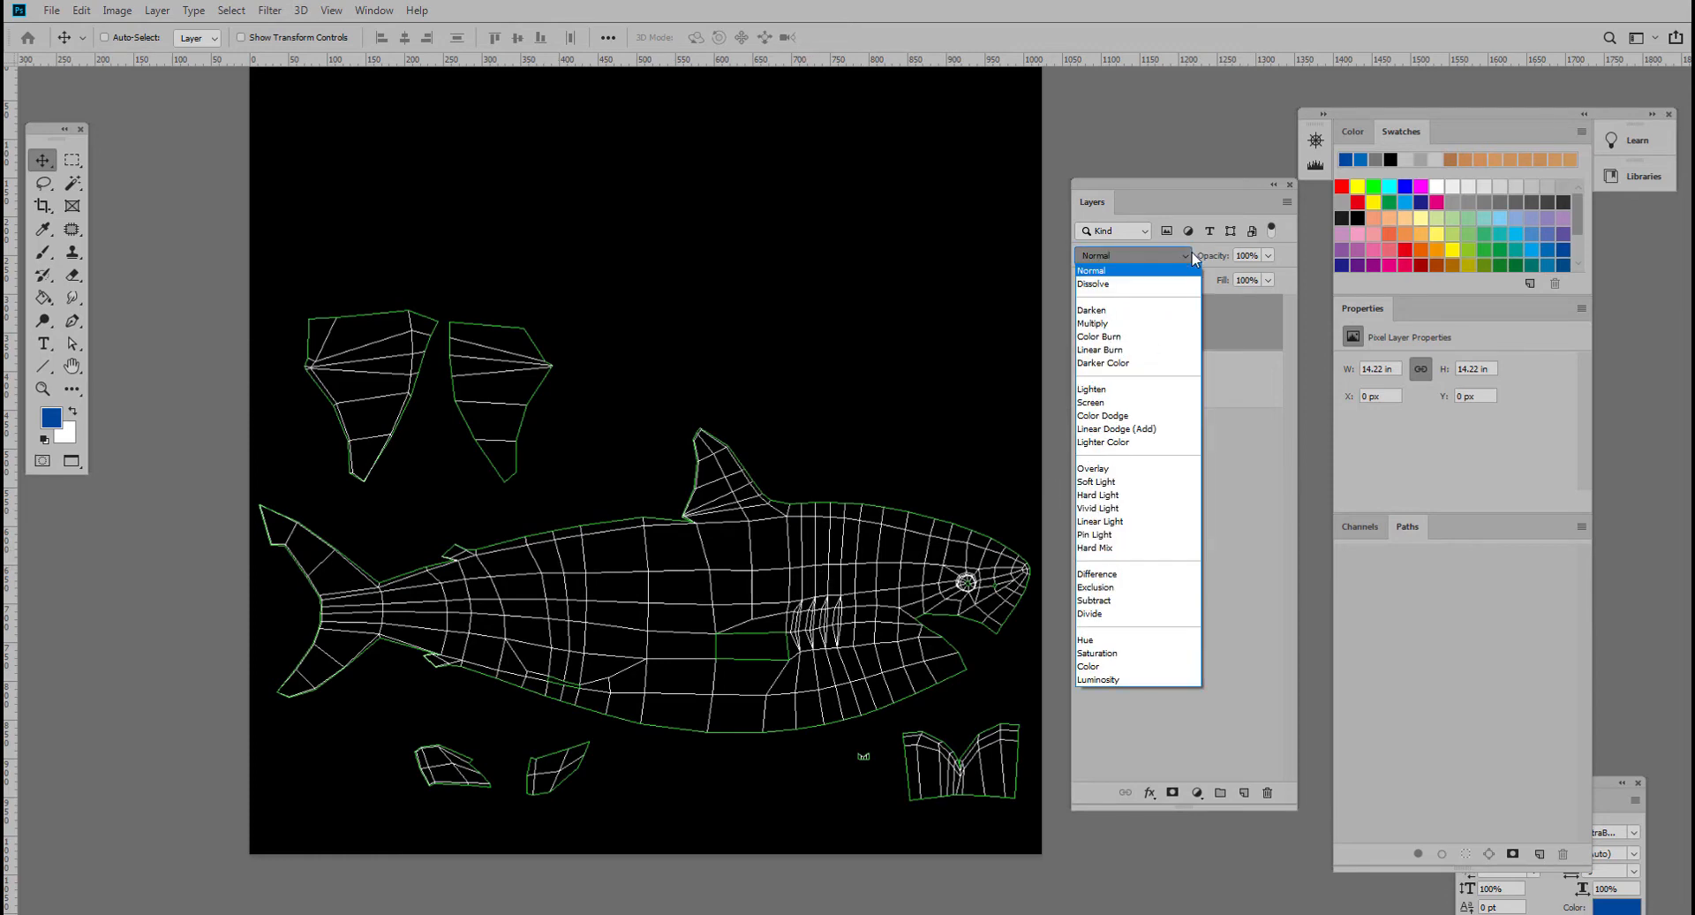
pyautogui.click(1194, 256)
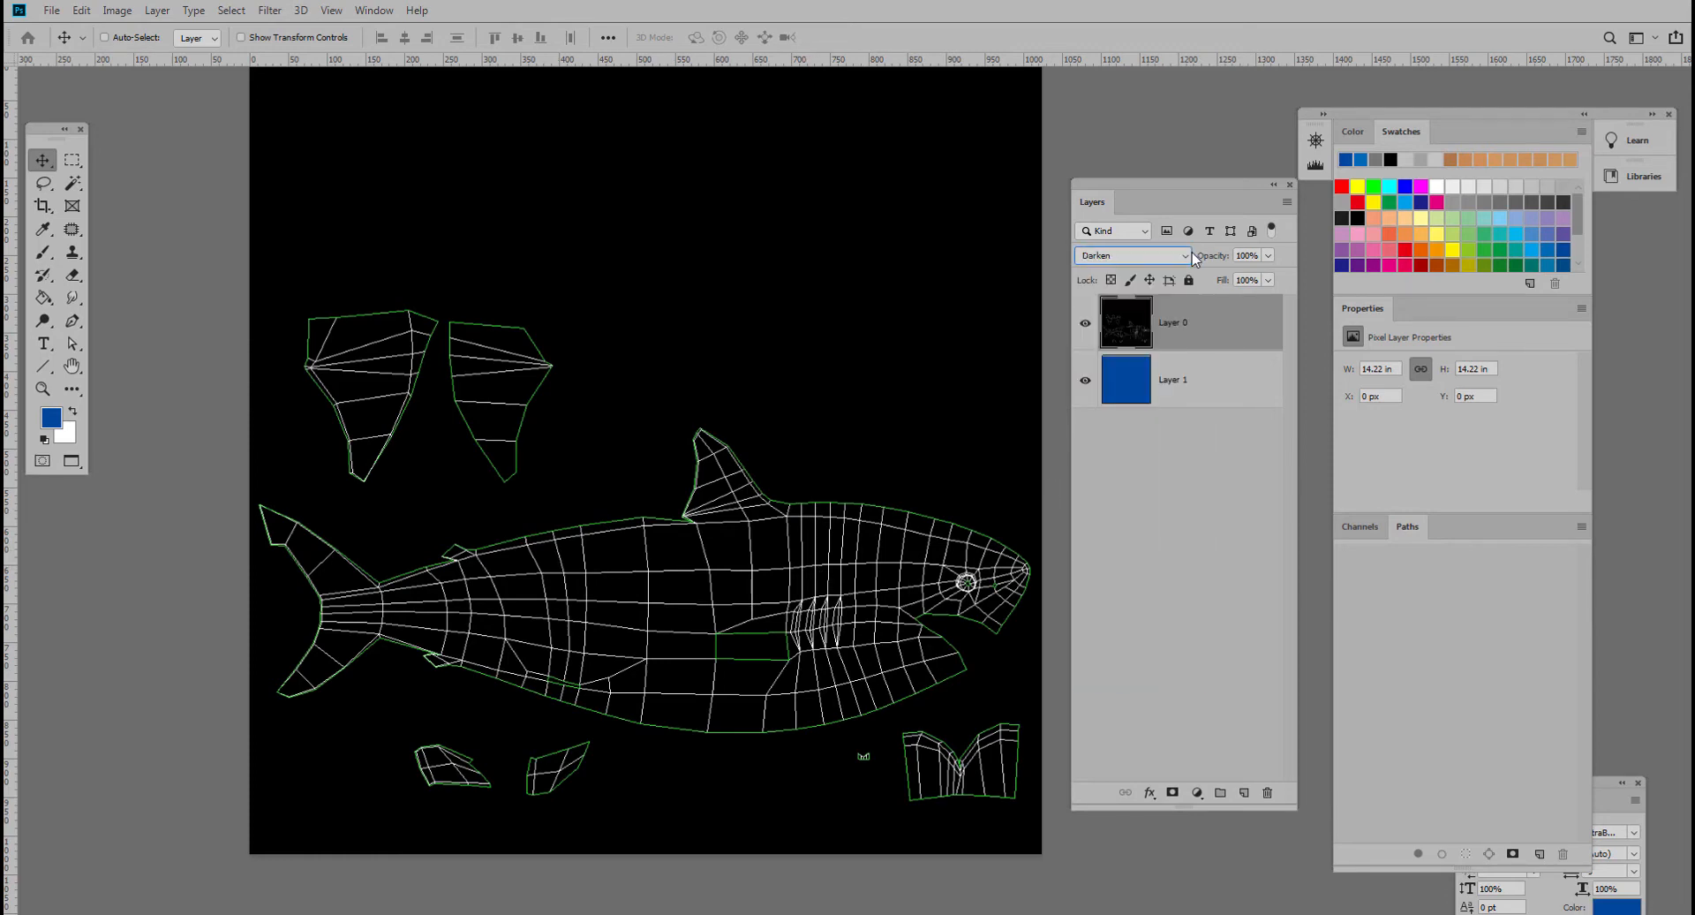
pyautogui.scroll(-5, 1194, 256)
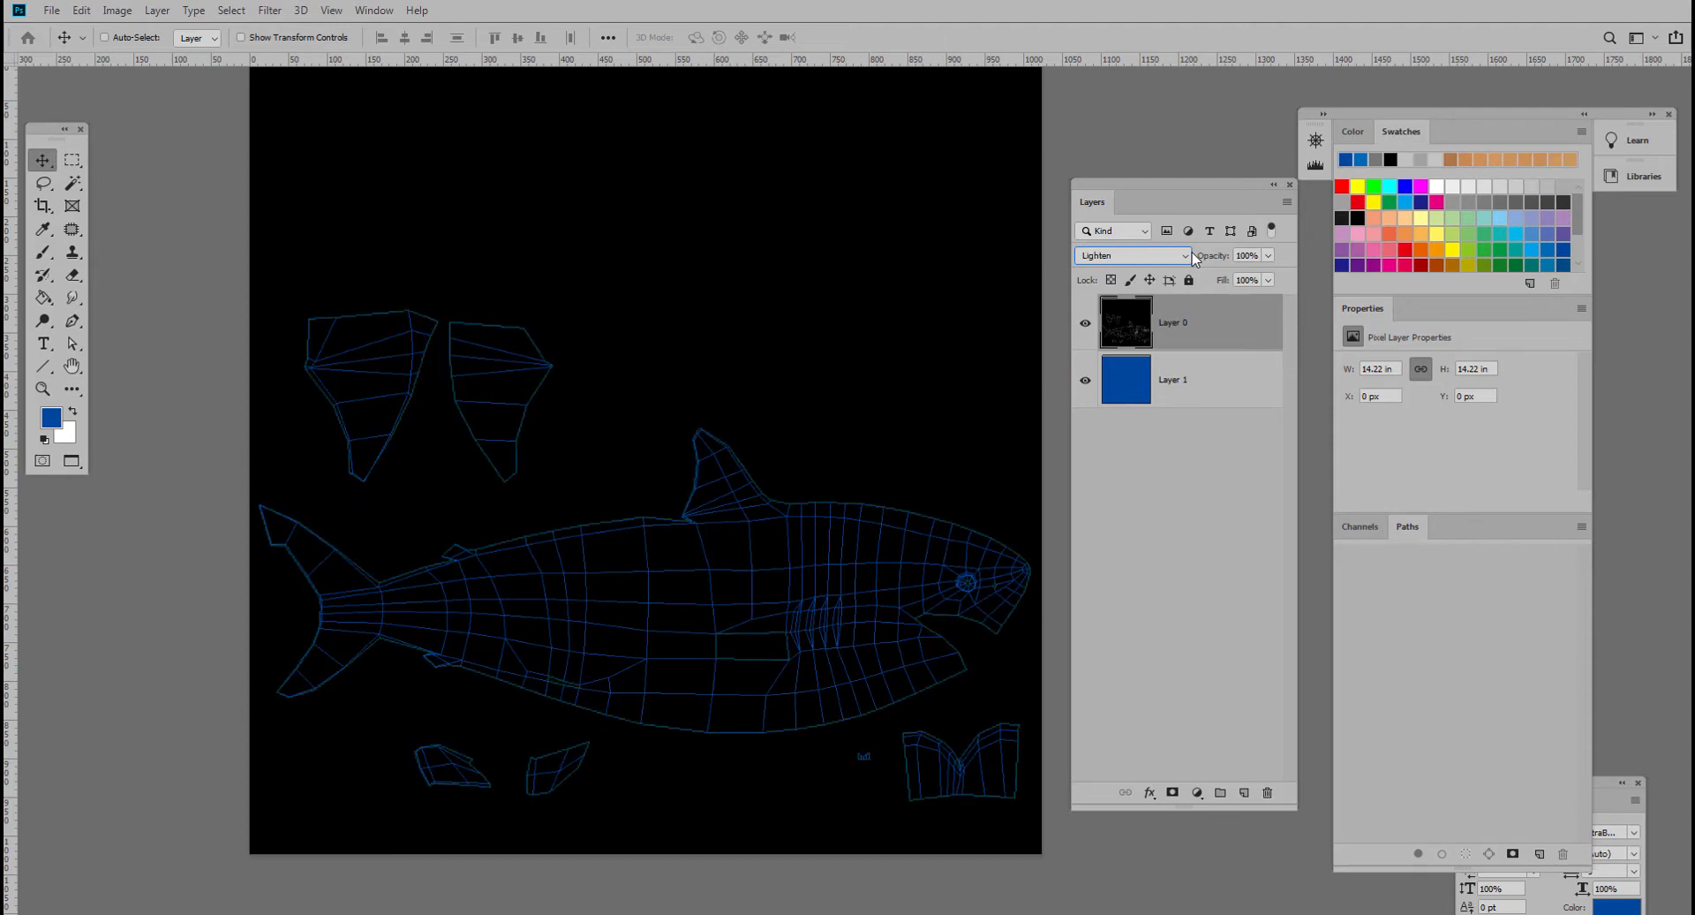
pyautogui.scroll(-1, 1194, 256)
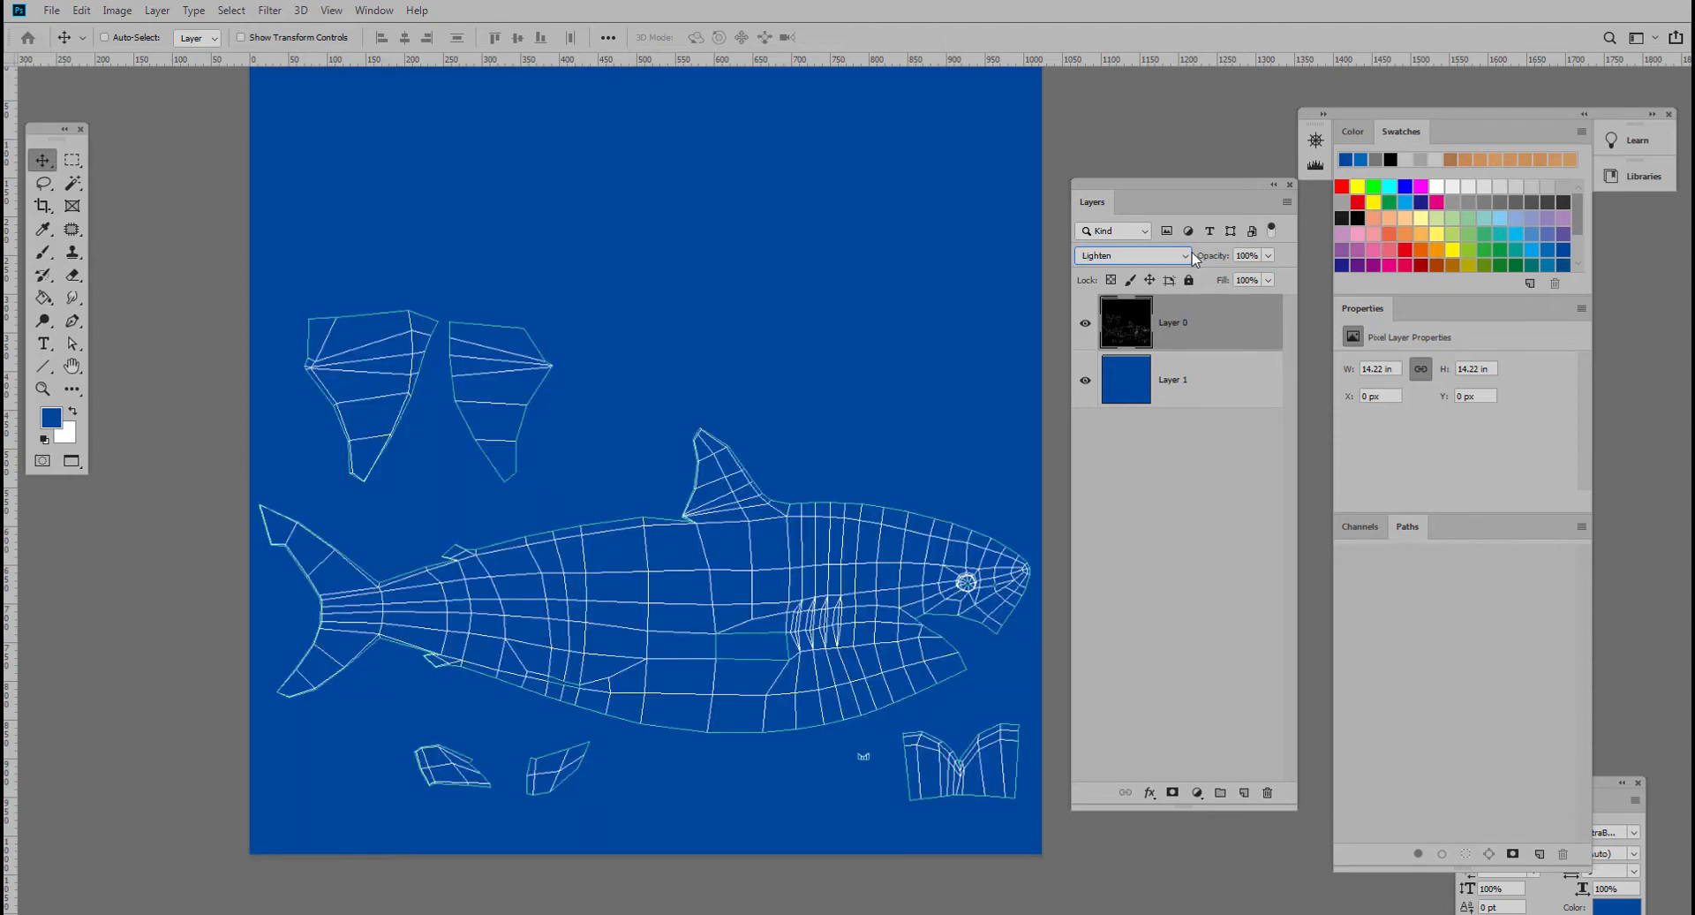
pyautogui.scroll(-1, 1194, 256)
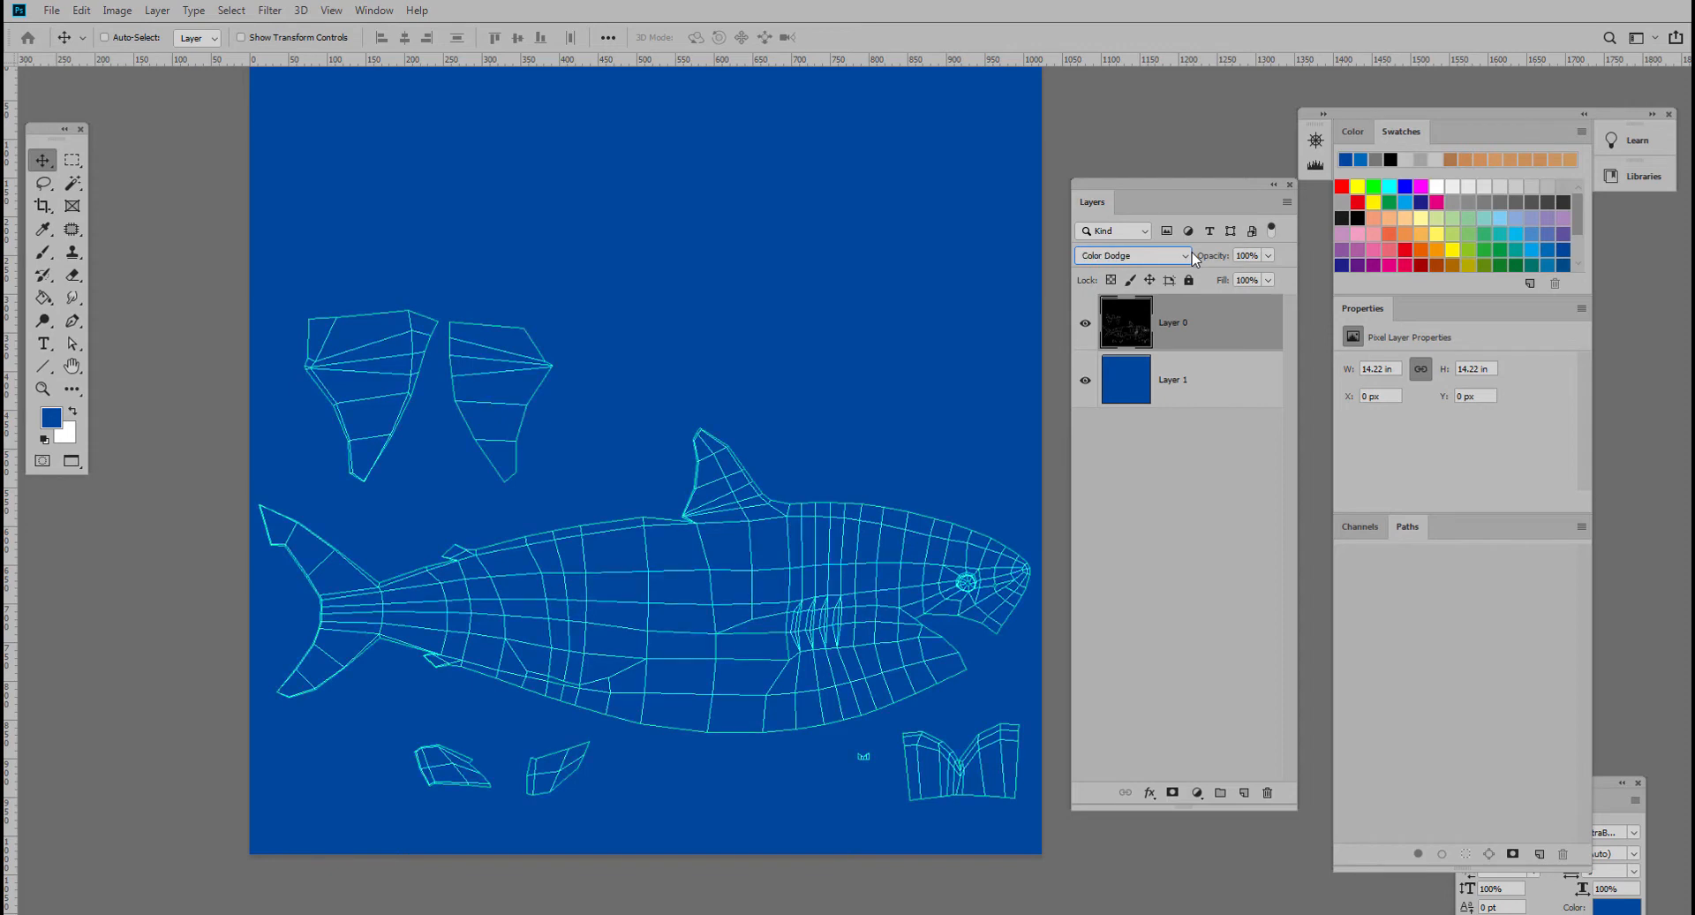
pyautogui.scroll(1, 1193, 256)
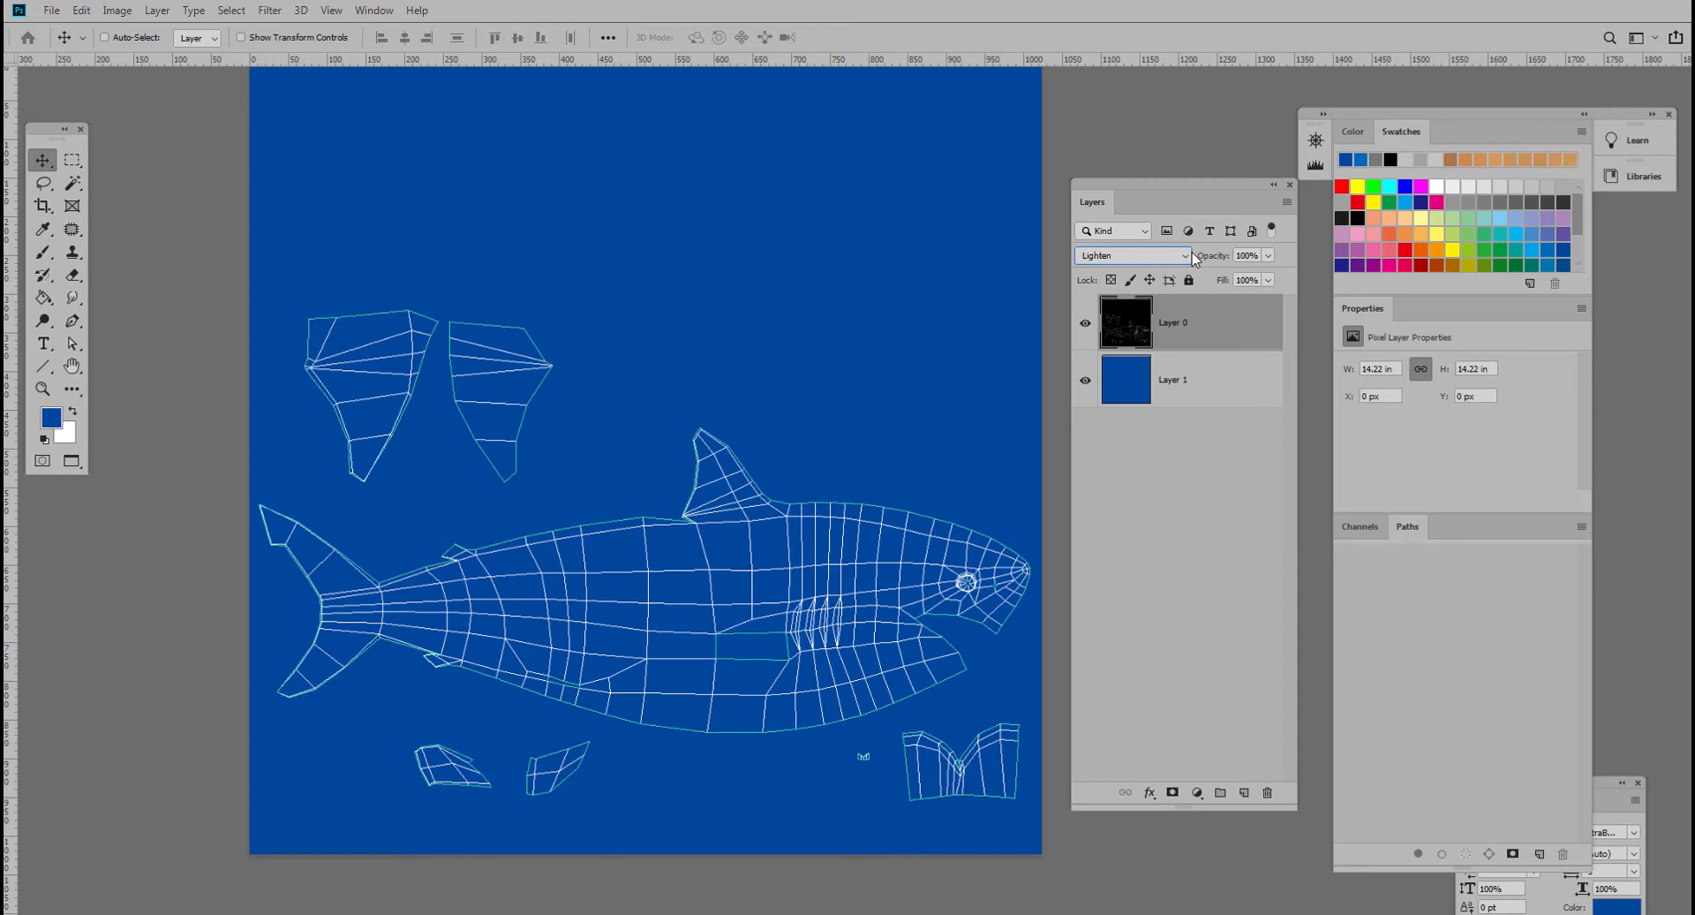
pyautogui.moveTo(1268, 256); pyautogui.dragTo(1223, 281)
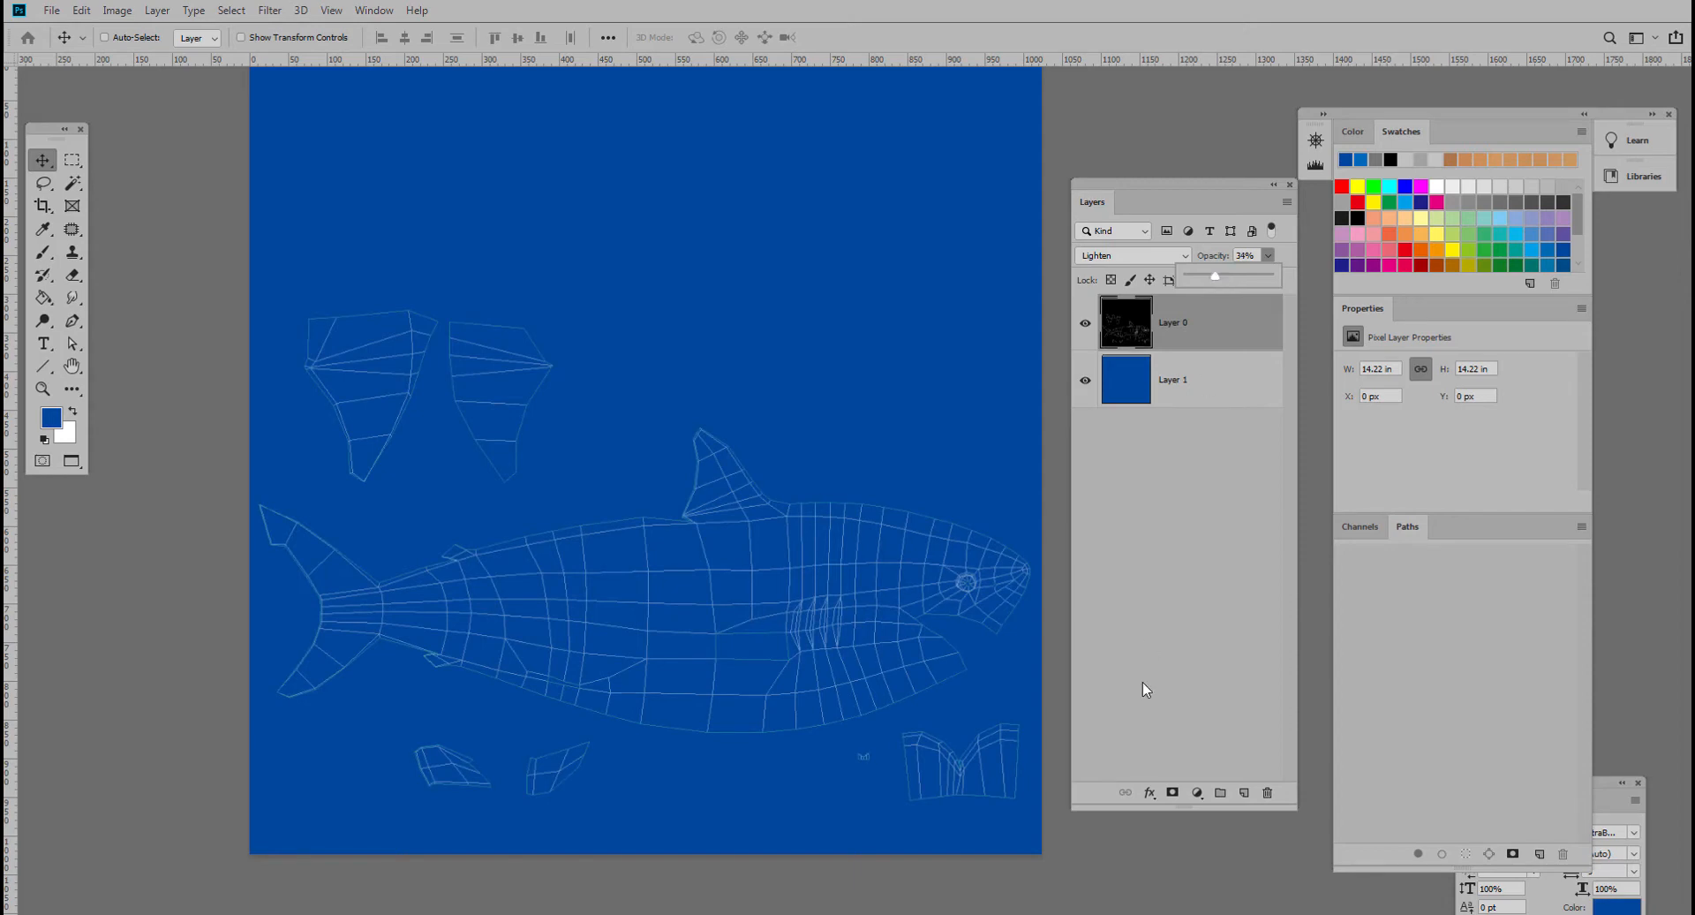
# - Refill the blue base layer with a darker blue swatch colour
pyautogui.click(1198, 406)
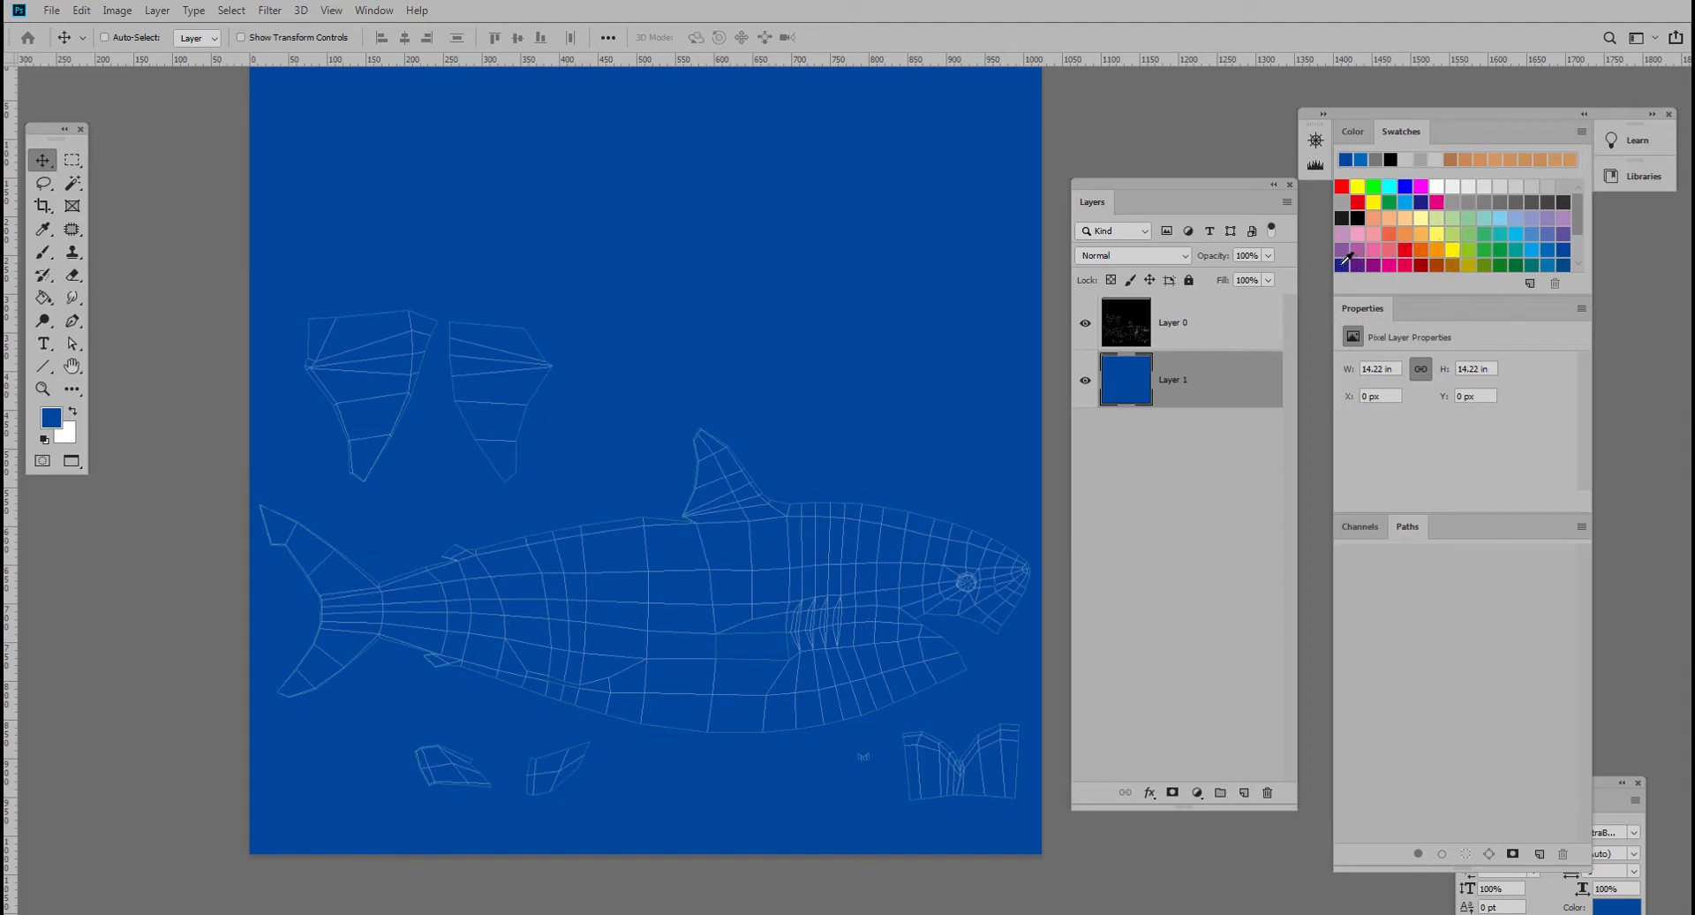
pyautogui.click(1562, 264)
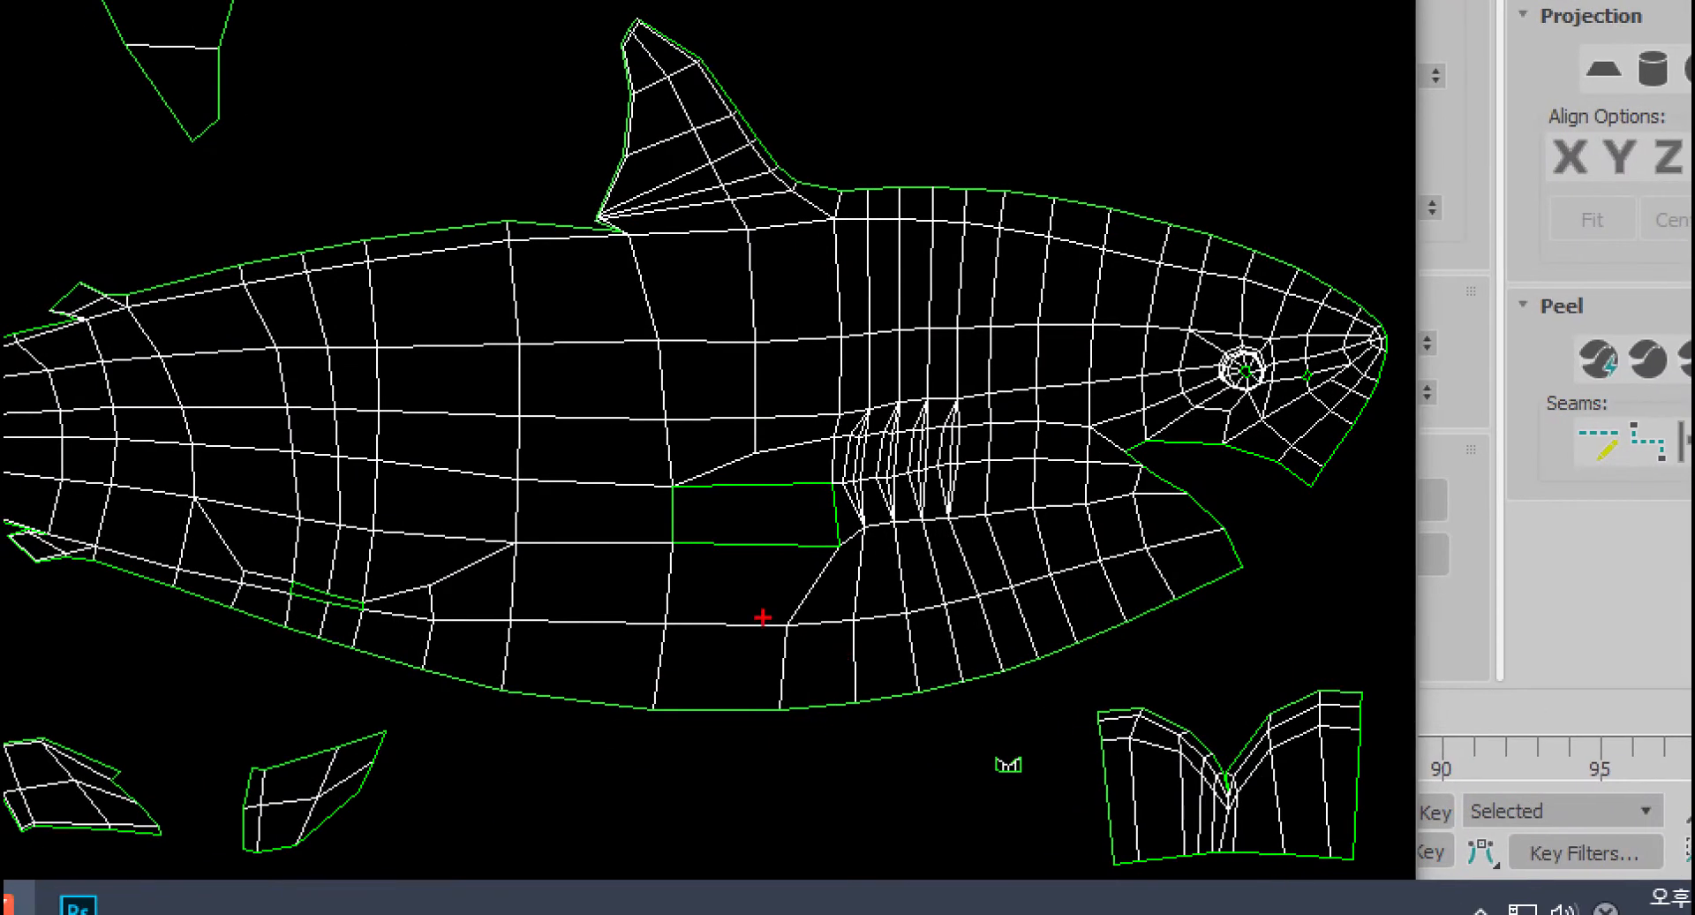
pyautogui.moveTo(698, 539)
pyautogui.mouseDown()
pyautogui.moveTo(665, 535)
pyautogui.moveTo(711, 482)
pyautogui.moveTo(839, 501)
pyautogui.moveTo(786, 558)
pyautogui.moveTo(660, 541)
pyautogui.mouseUp()
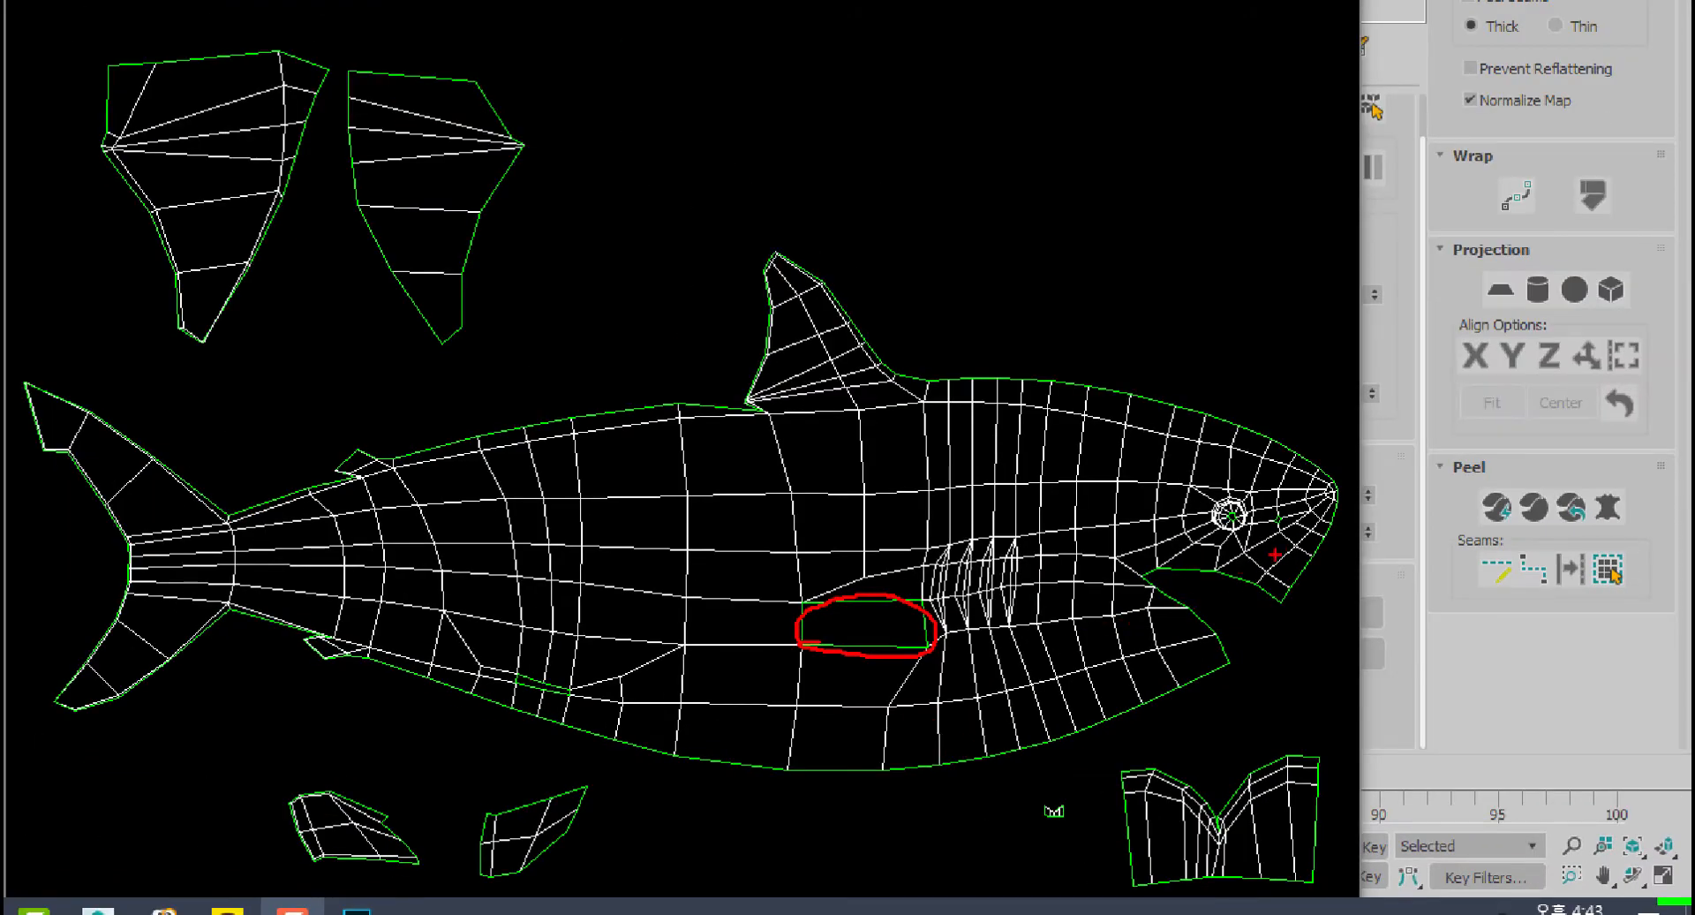
pyautogui.moveTo(1279, 530)
pyautogui.mouseDown()
pyautogui.moveTo(1170, 616)
pyautogui.moveTo(755, 655)
pyautogui.moveTo(636, 685)
pyautogui.moveTo(519, 688)
pyautogui.moveTo(239, 623)
pyautogui.mouseUp()
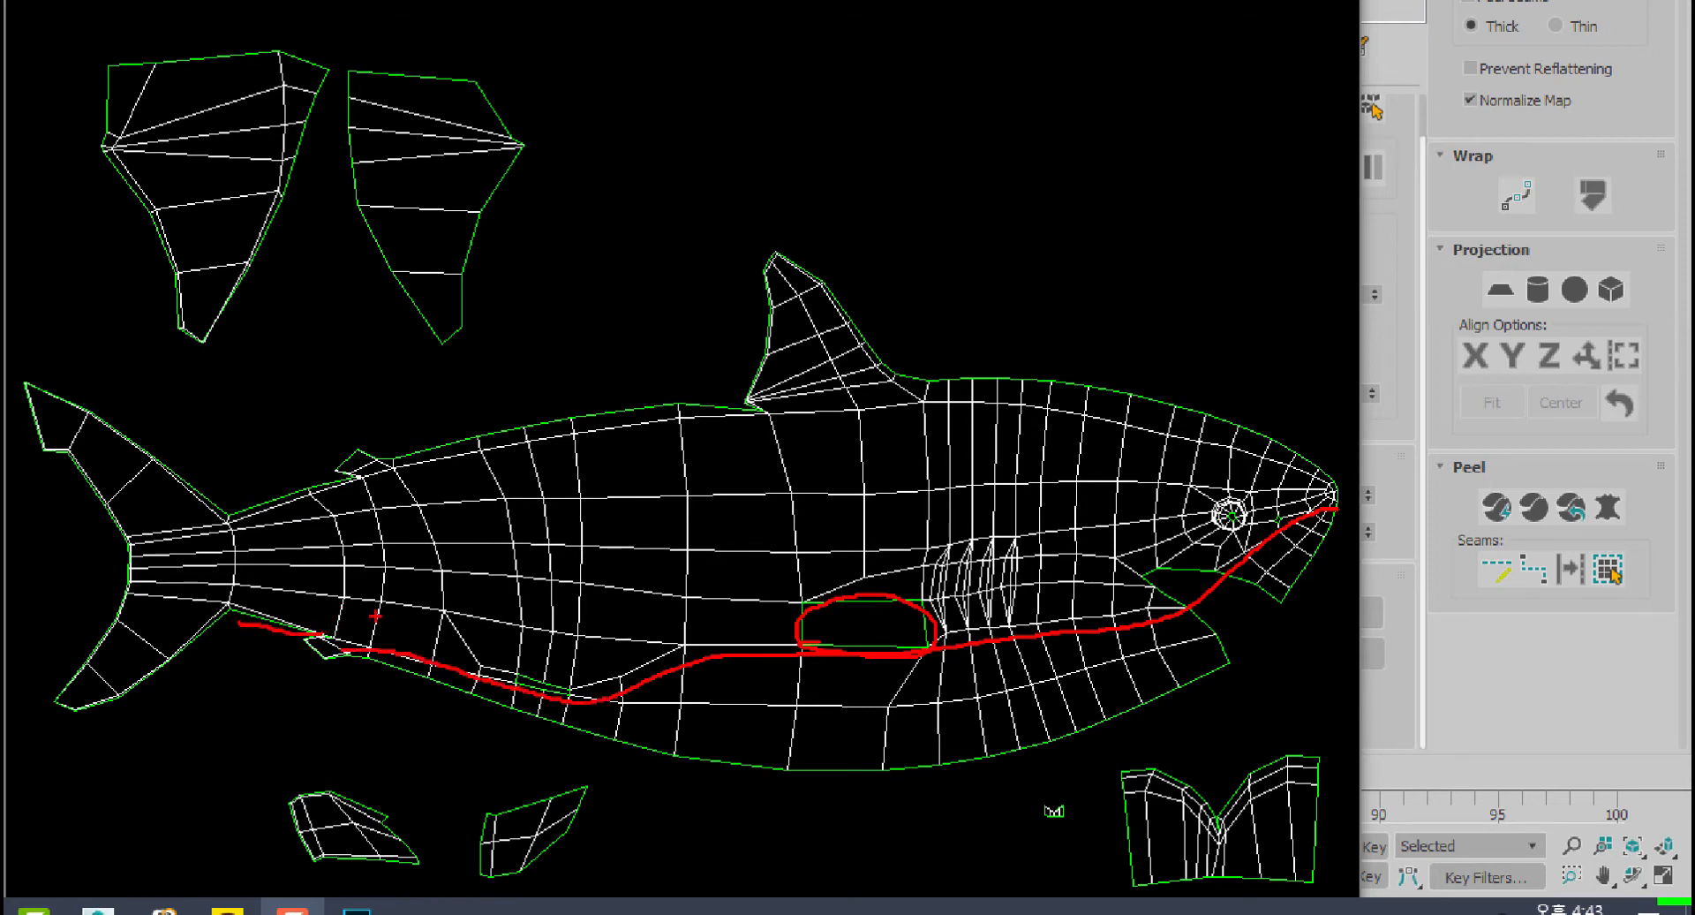
pyautogui.moveTo(828, 648)
pyautogui.mouseDown()
pyautogui.moveTo(524, 658)
pyautogui.moveTo(285, 599)
pyautogui.mouseUp()
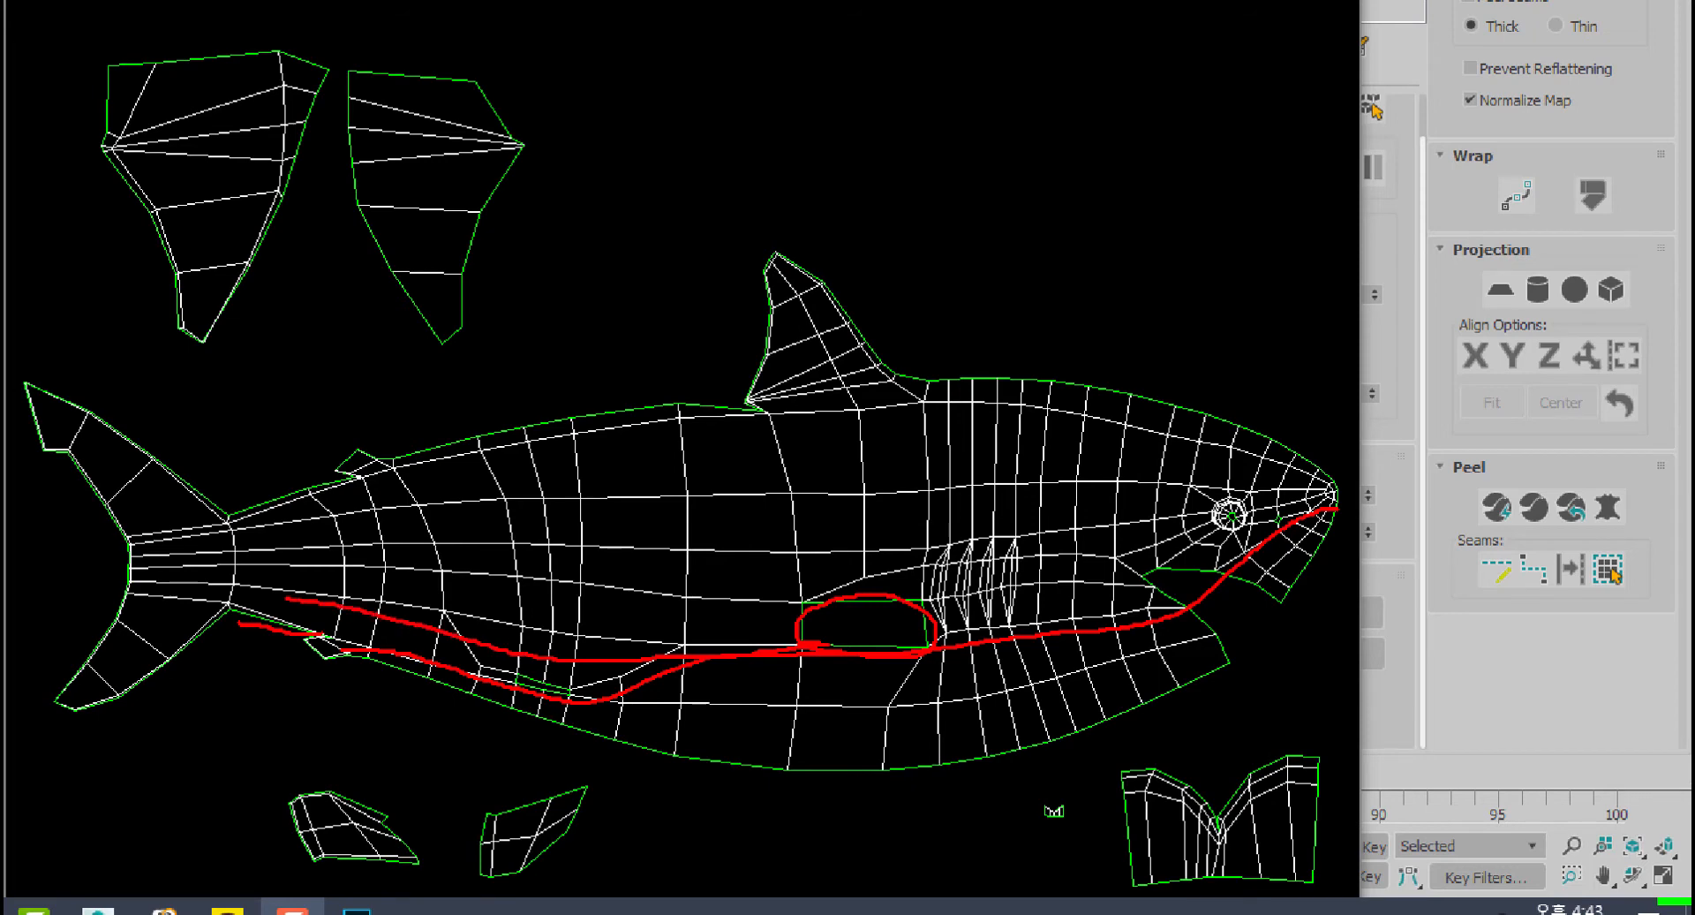
pyautogui.moveTo(860, 630)
pyautogui.mouseDown()
pyautogui.moveTo(572, 629)
pyautogui.moveTo(209, 586)
pyautogui.mouseUp()
pyautogui.press('Escape')
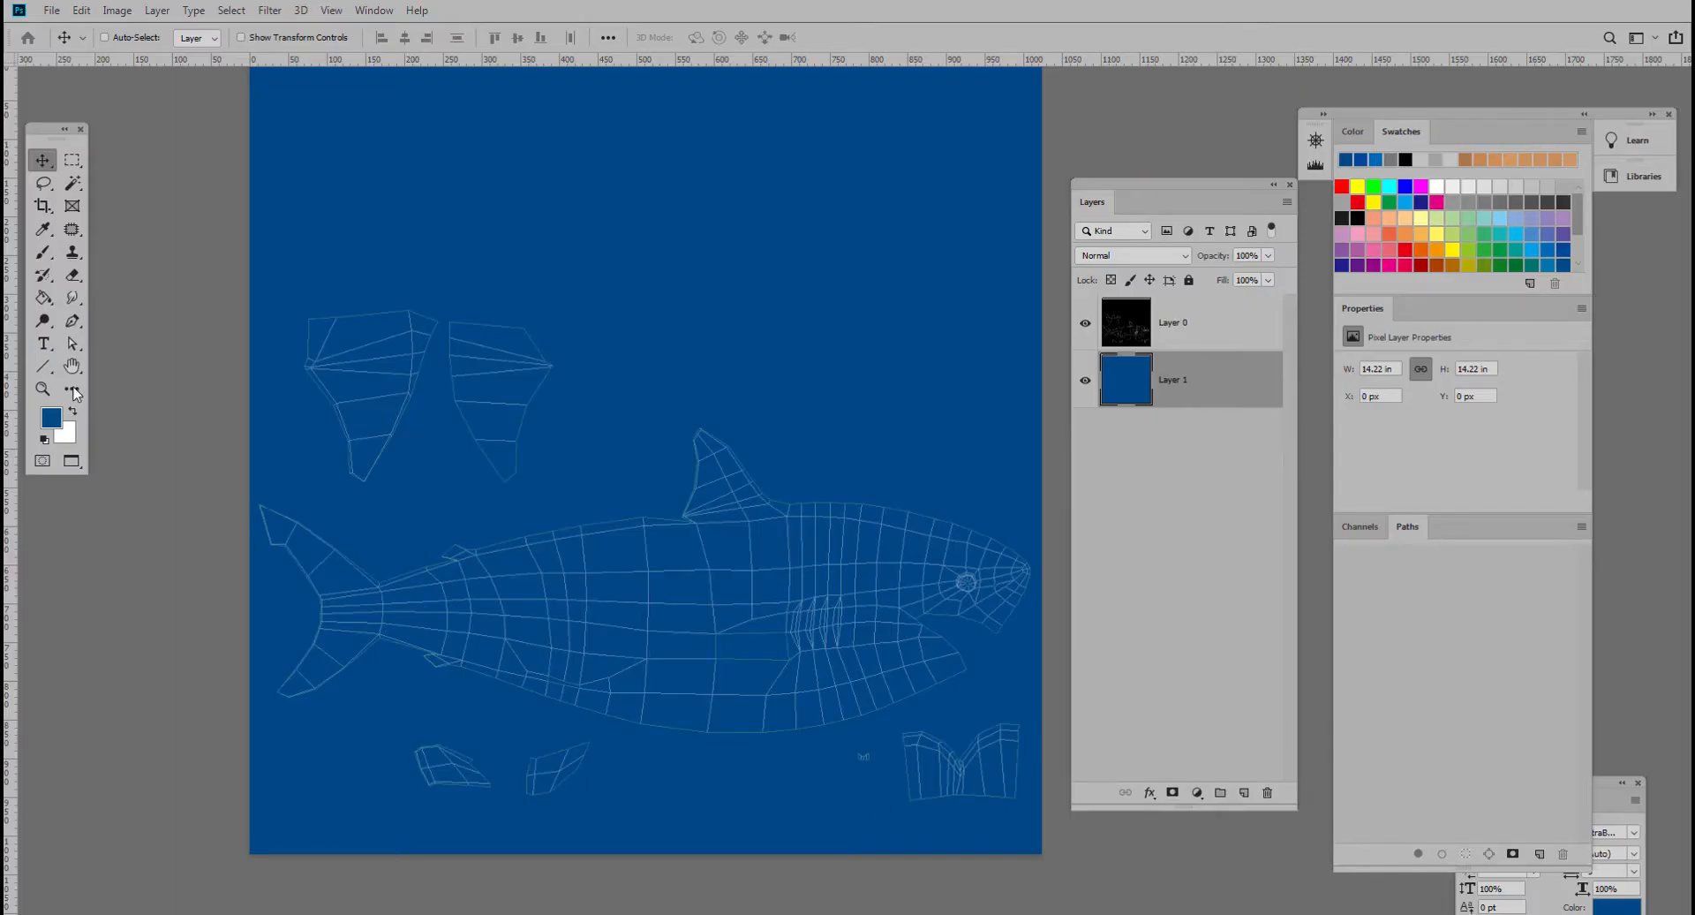
# - Add an empty layer above the blue base layer and get the Brush tool ready with white as foreground colour
pyautogui.click(1244, 793)
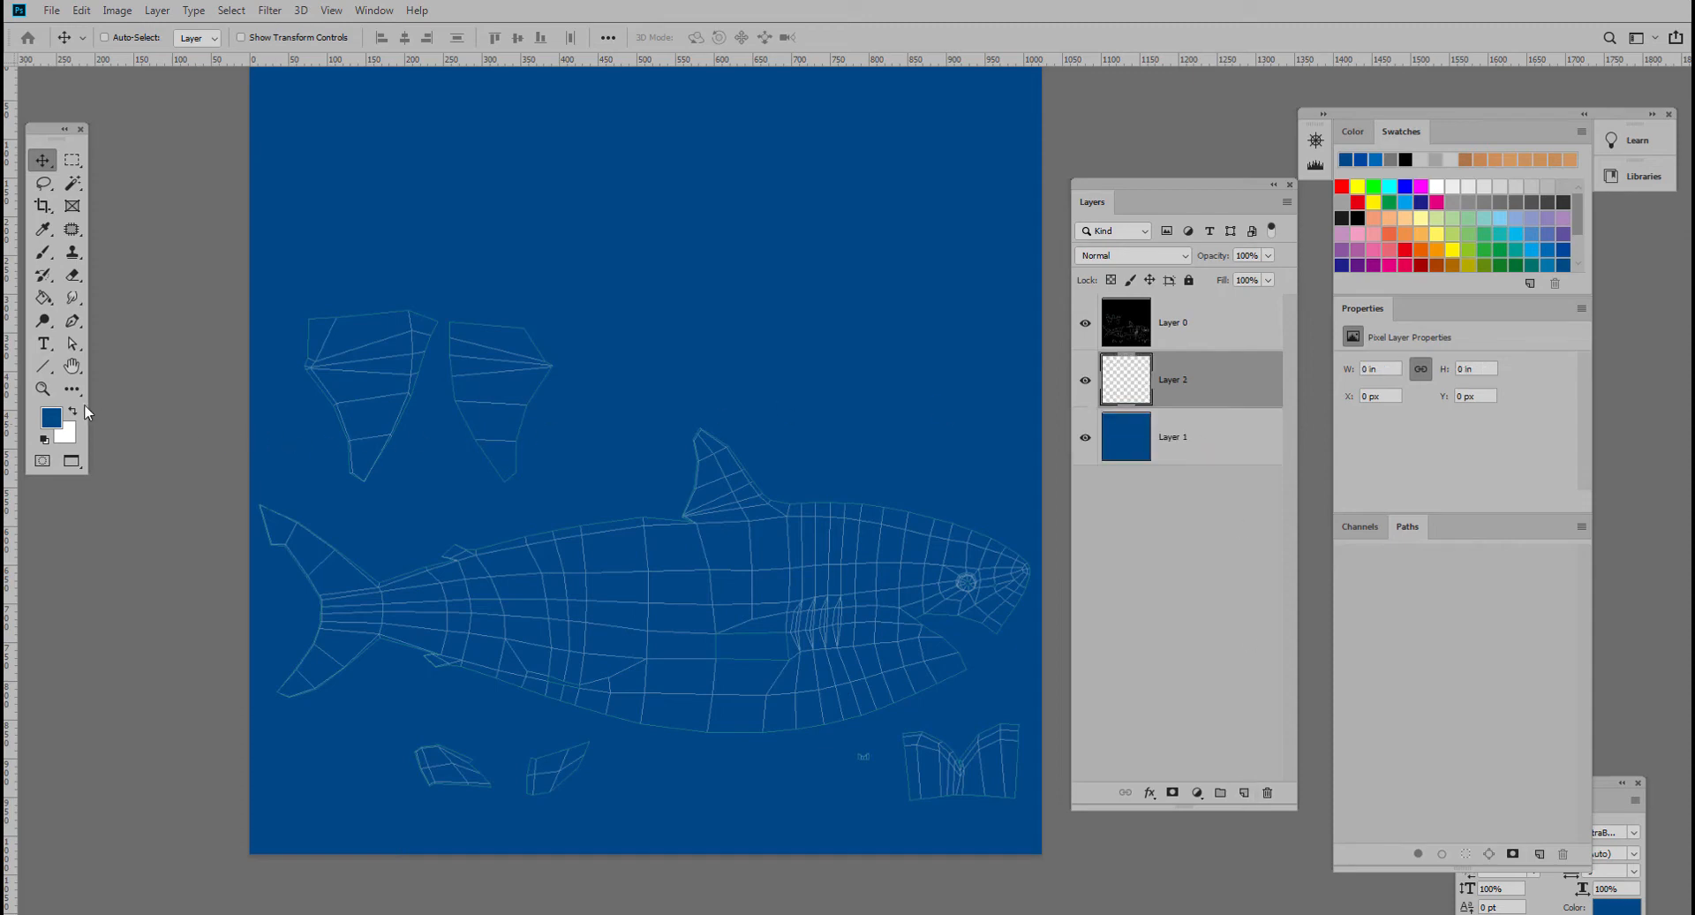
pyautogui.click(73, 411)
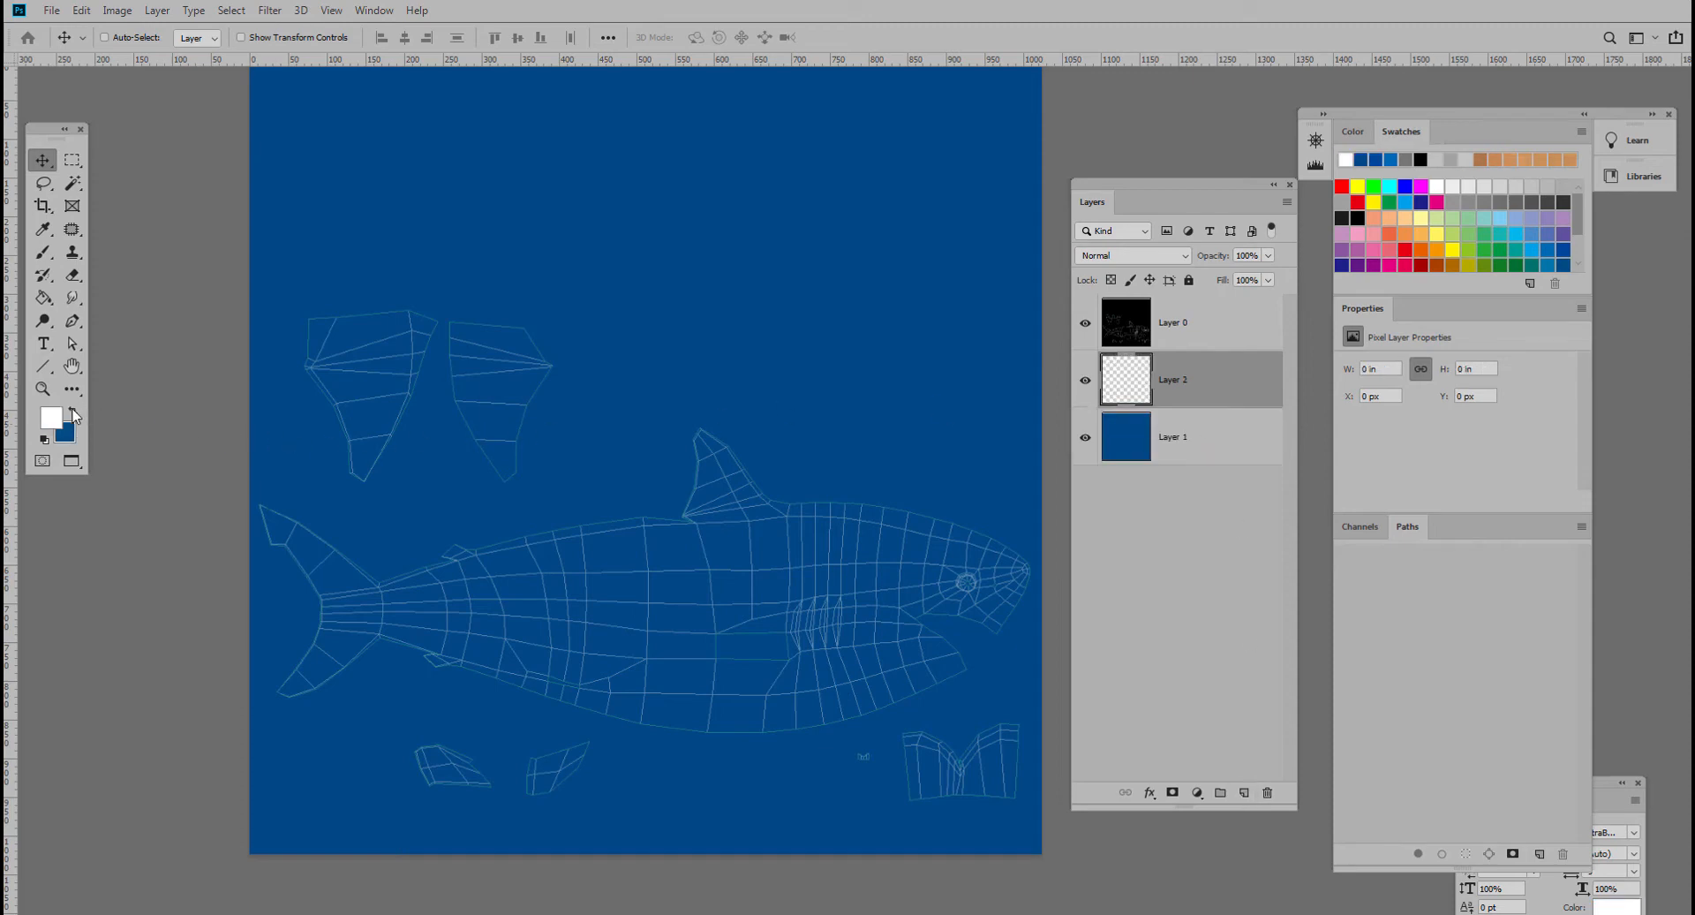
pyautogui.click(42, 252)
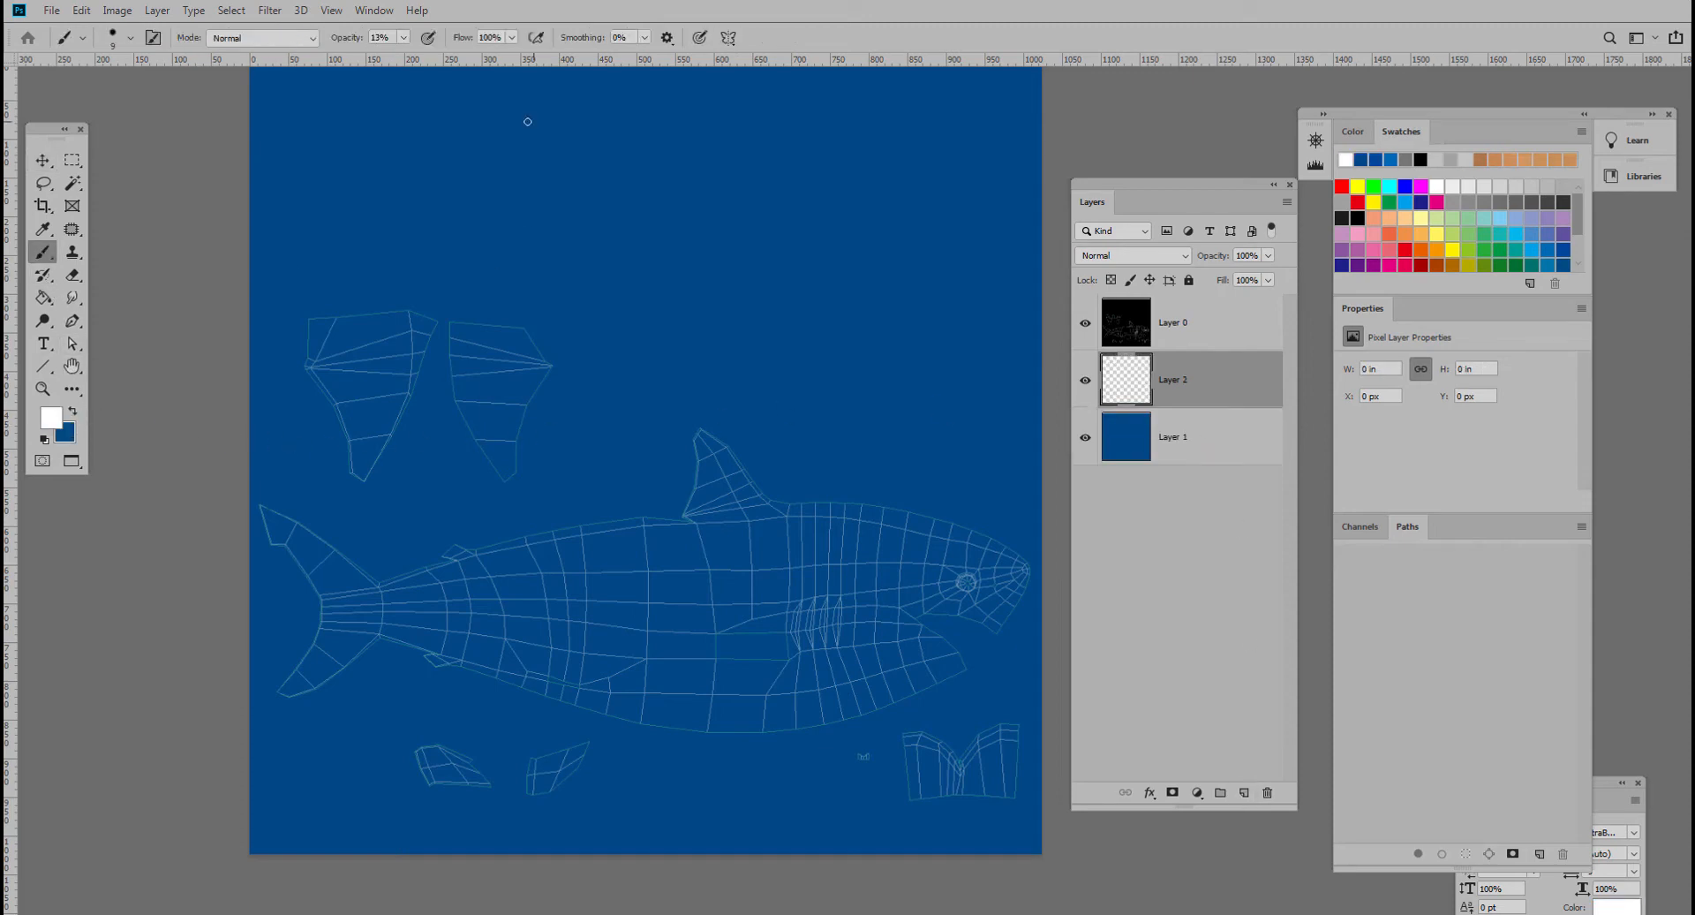
pyautogui.click(129, 37)
pyautogui.click(133, 93)
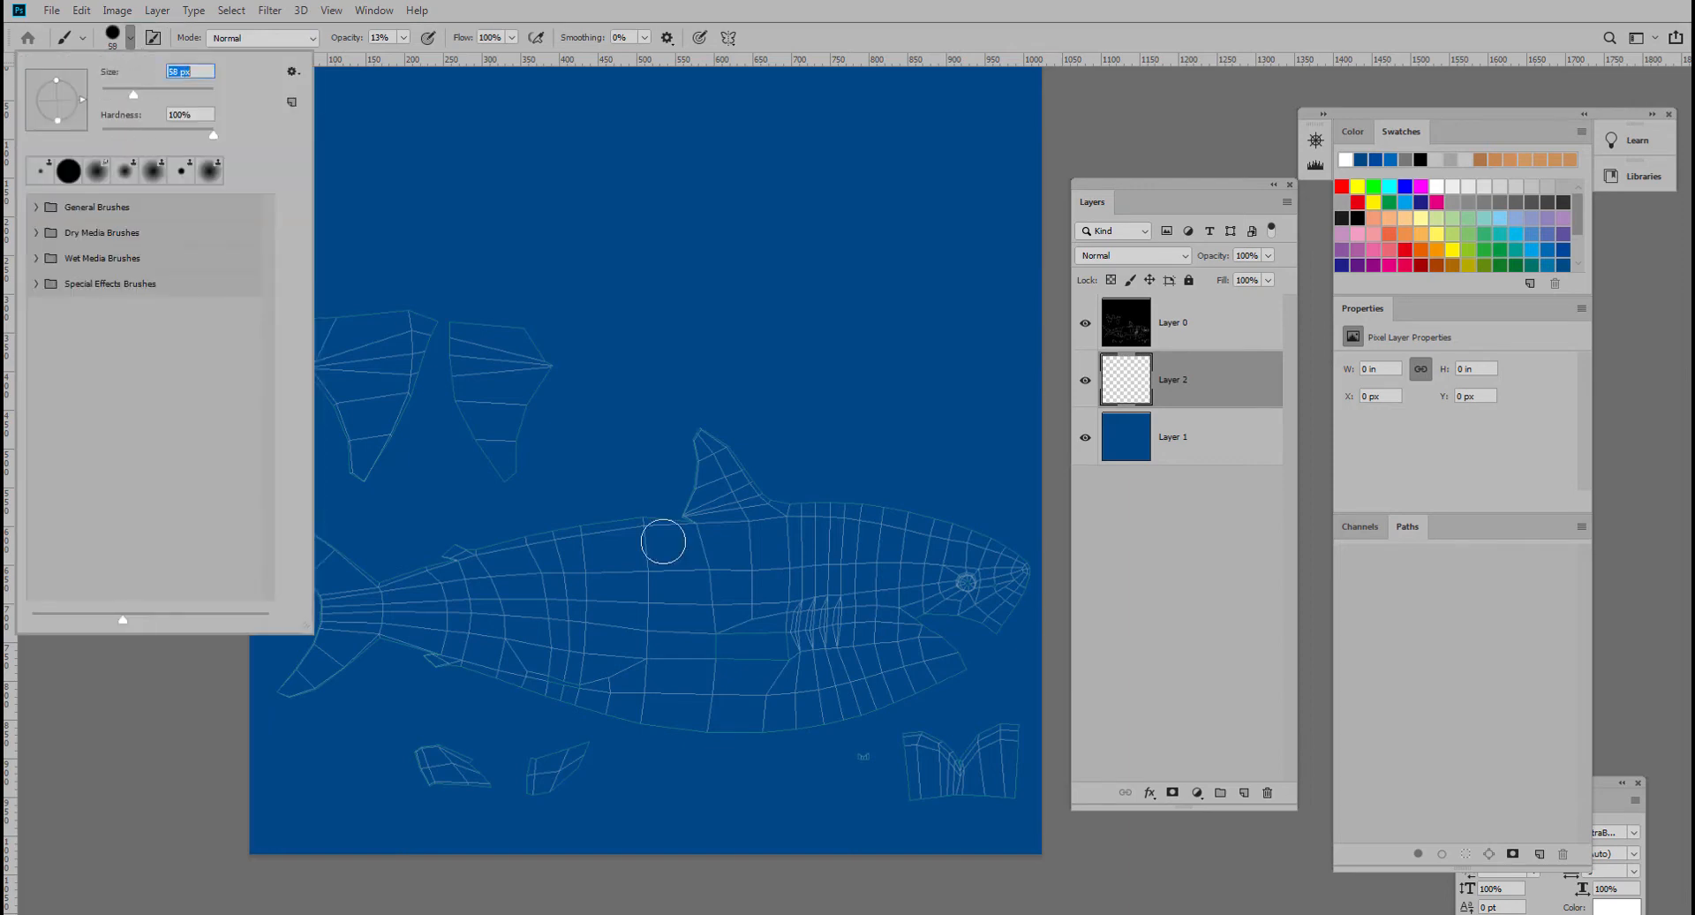
pyautogui.moveTo(1017, 612); pyautogui.dragTo(967, 652)
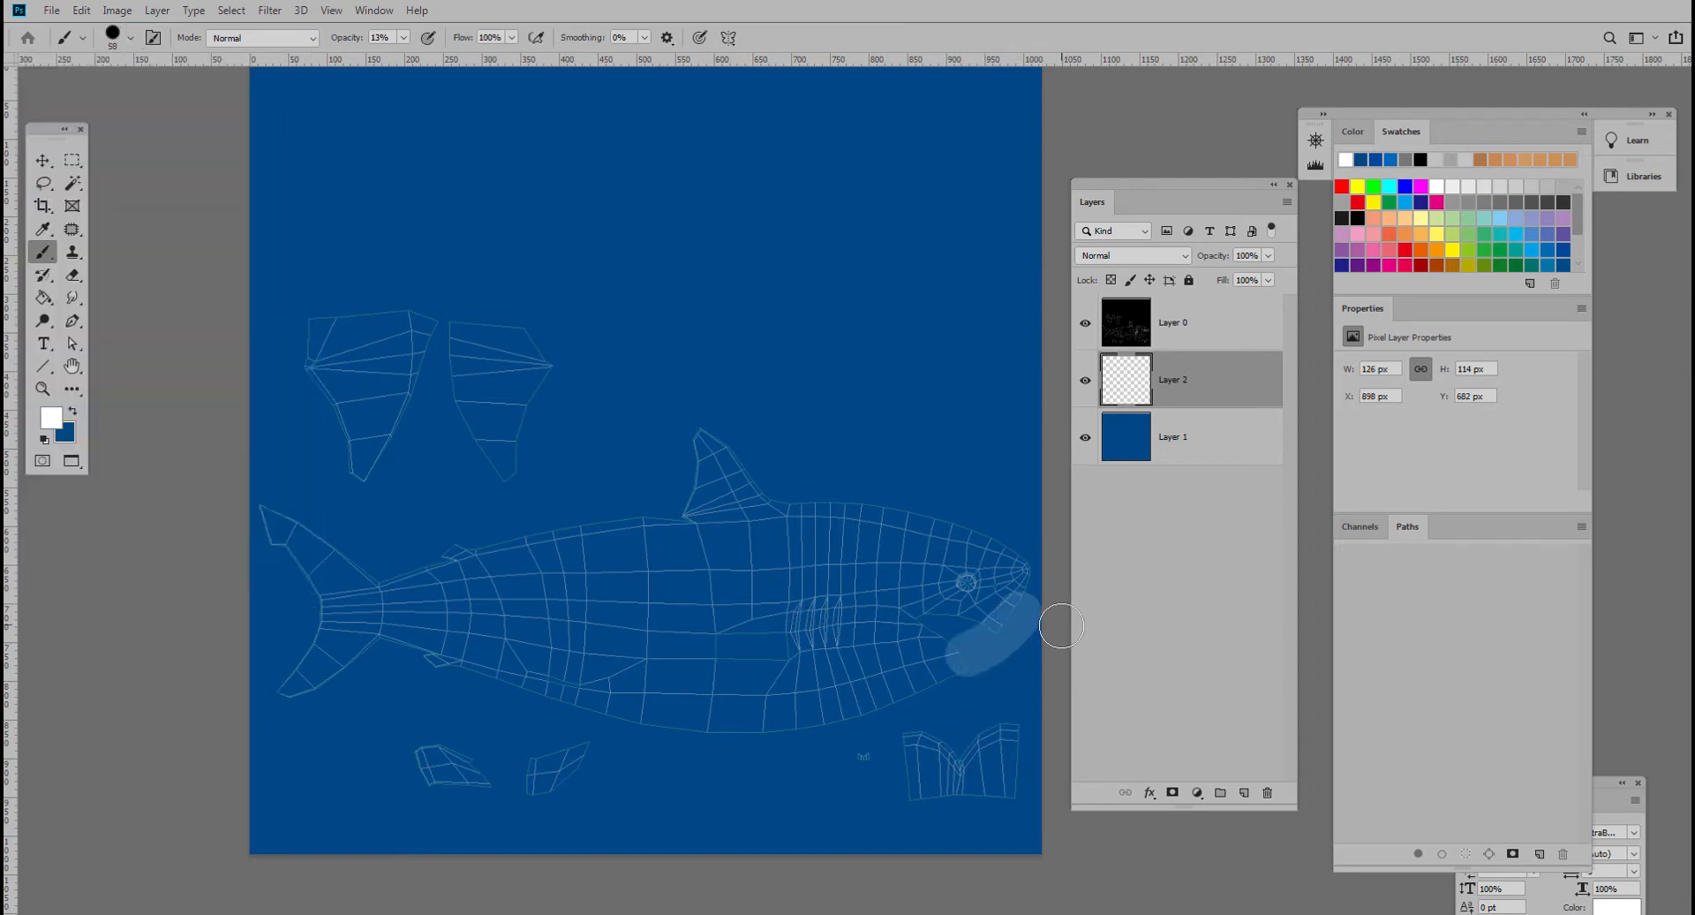
pyautogui.hotkey('ctrl', 'z')
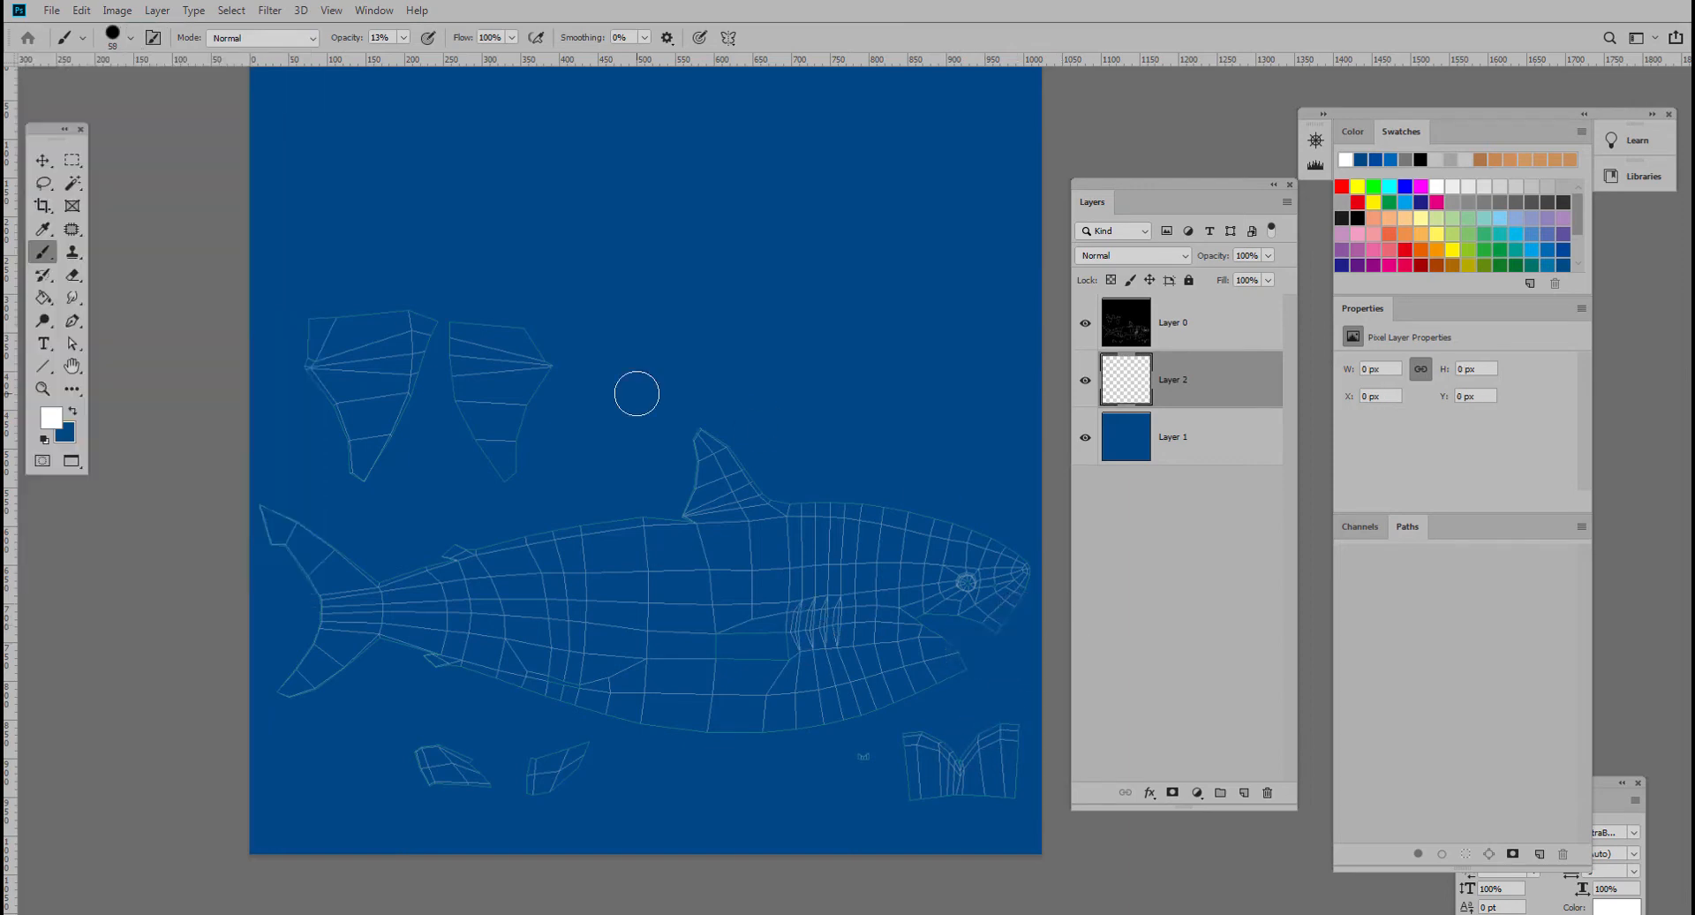
# - Choose the KYLE Ultimate Charcoal Pencil 25px Med2 brush and undo a white test stroke made near the jaw
pyautogui.click(132, 39)
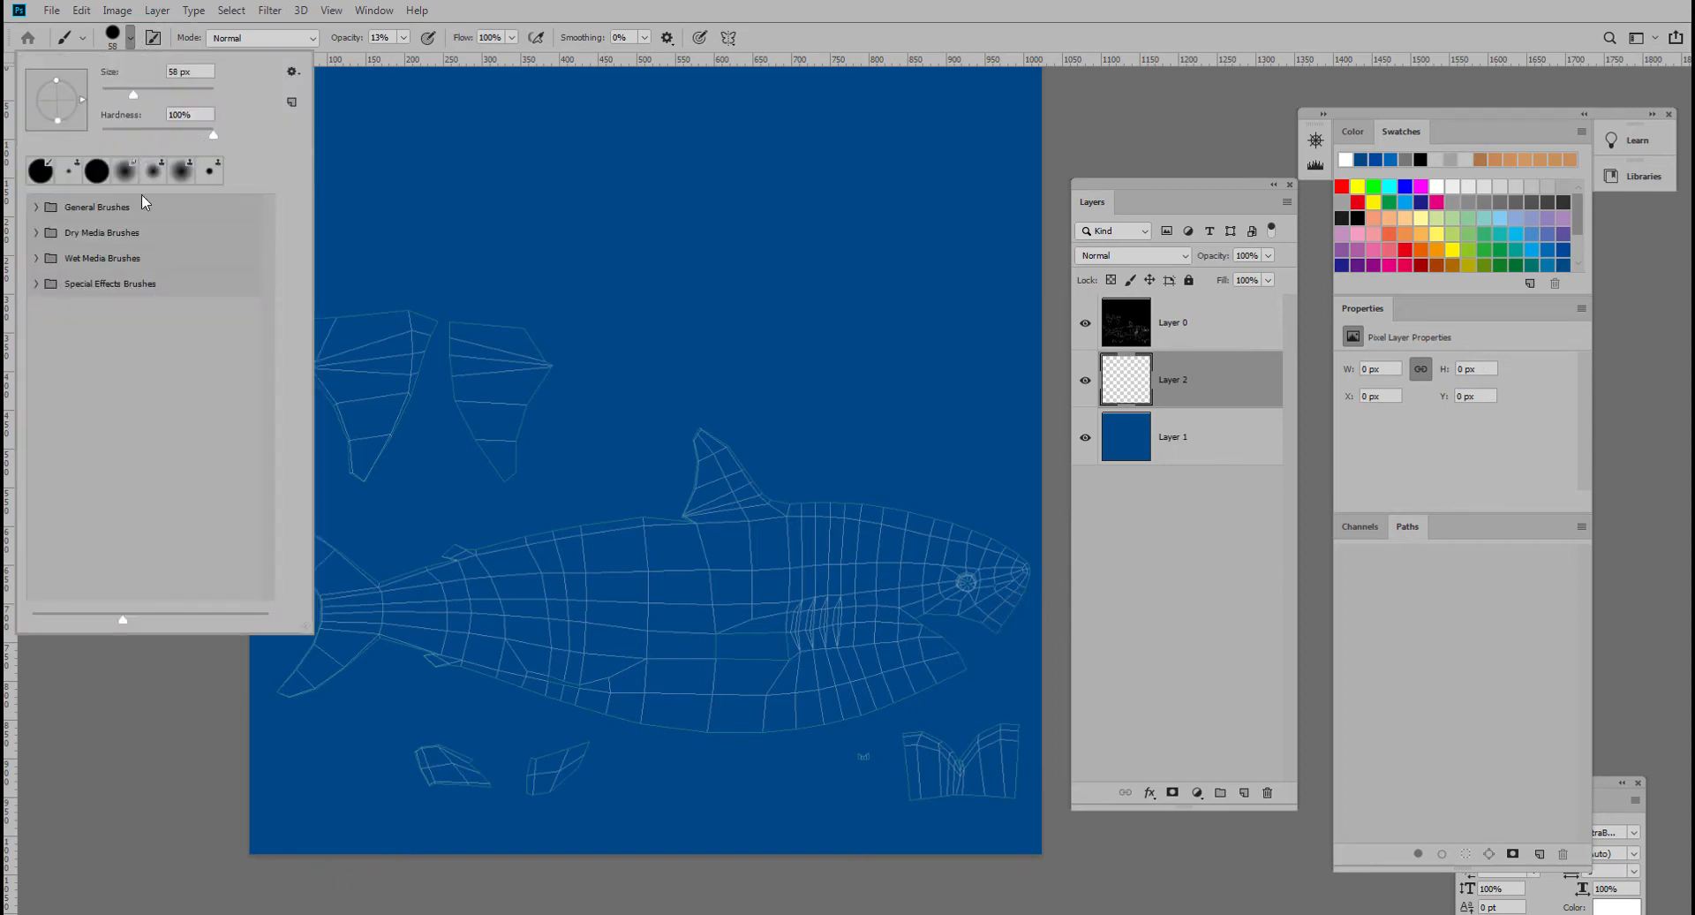
pyautogui.click(35, 233)
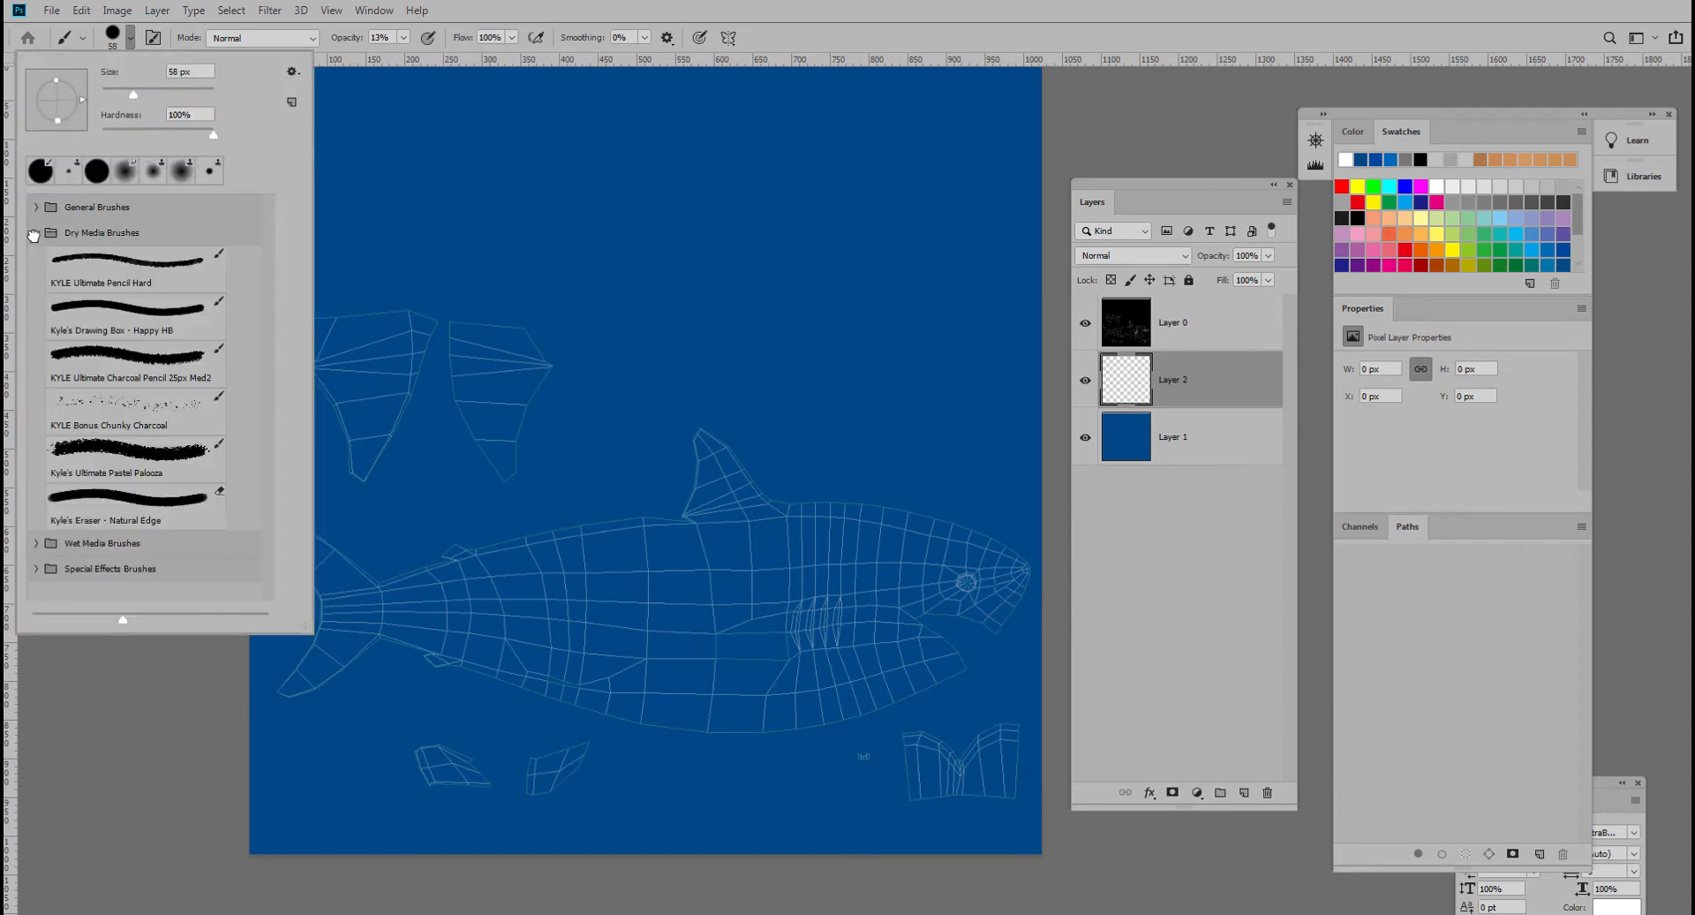
pyautogui.click(130, 357)
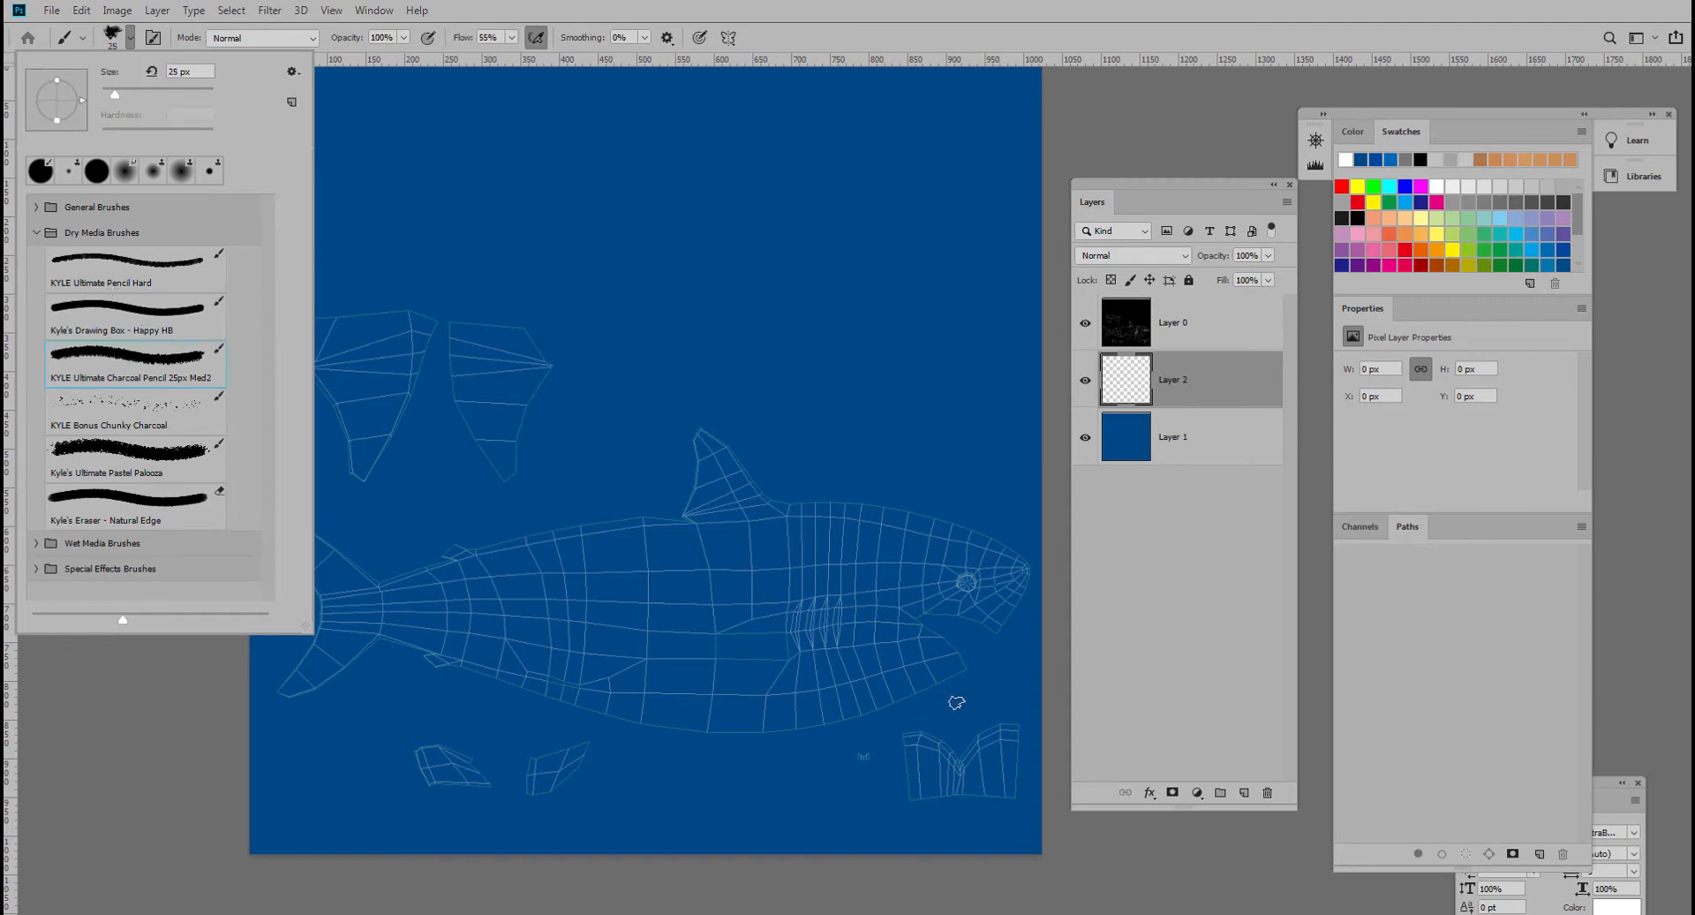
pyautogui.moveTo(1014, 624)
pyautogui.mouseDown()
pyautogui.moveTo(1022, 604)
pyautogui.moveTo(977, 652)
pyautogui.mouseUp()
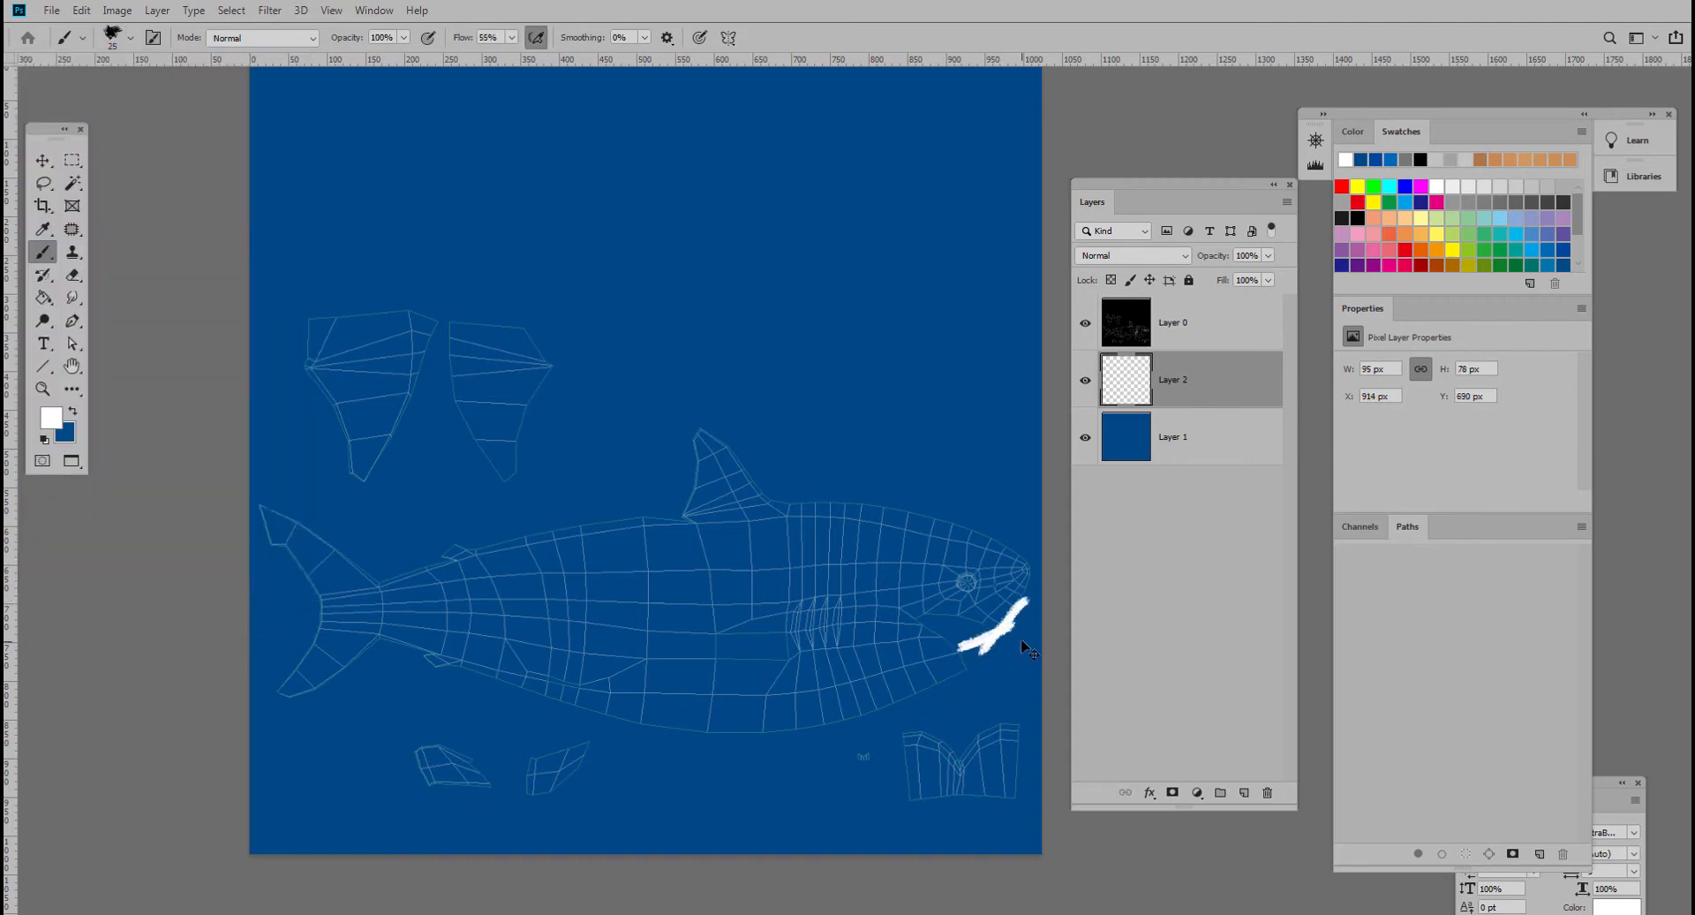
pyautogui.hotkey('ctrl', 'z')
pyautogui.hotkey('ctrl', 'z')
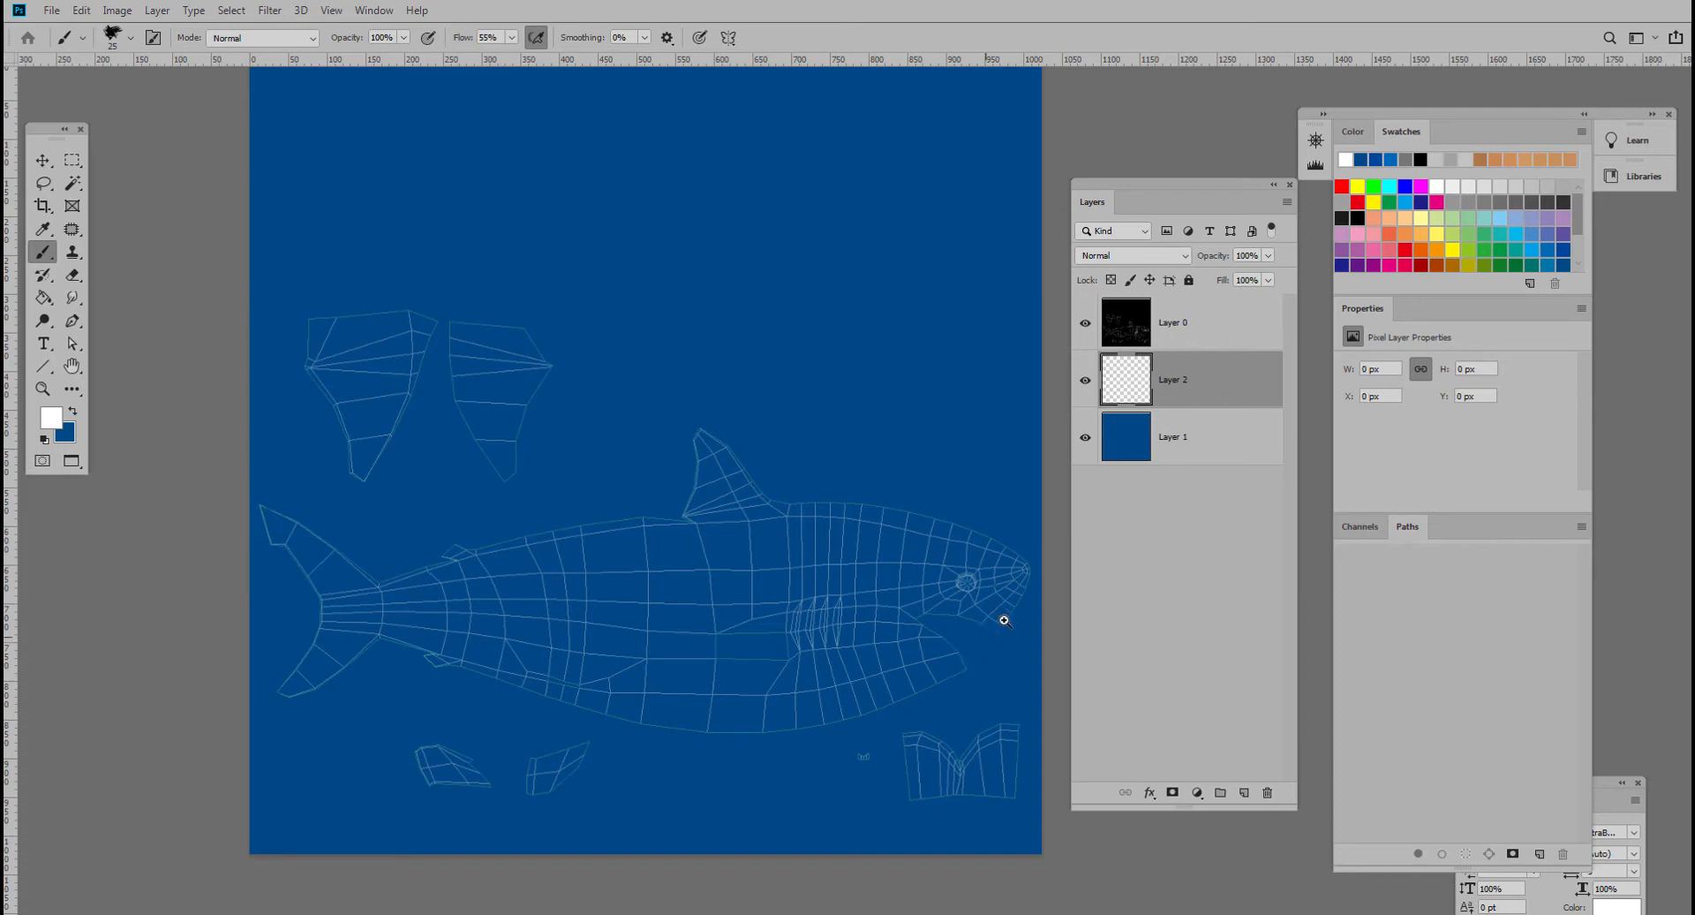
# - Lower the brush opacity to 29% and paint faint white strokes along the underside of the shark's snout
pyautogui.keyDown('alt'); pyautogui.scroll(2, 1003, 610); pyautogui.keyUp('alt')
pyautogui.moveTo(1036, 578)
pyautogui.mouseDown()
pyautogui.moveTo(902, 579)
pyautogui.moveTo(893, 563)
pyautogui.mouseUp()
pyautogui.keyDown('alt'); pyautogui.scroll(2, 893, 563); pyautogui.keyUp('alt')
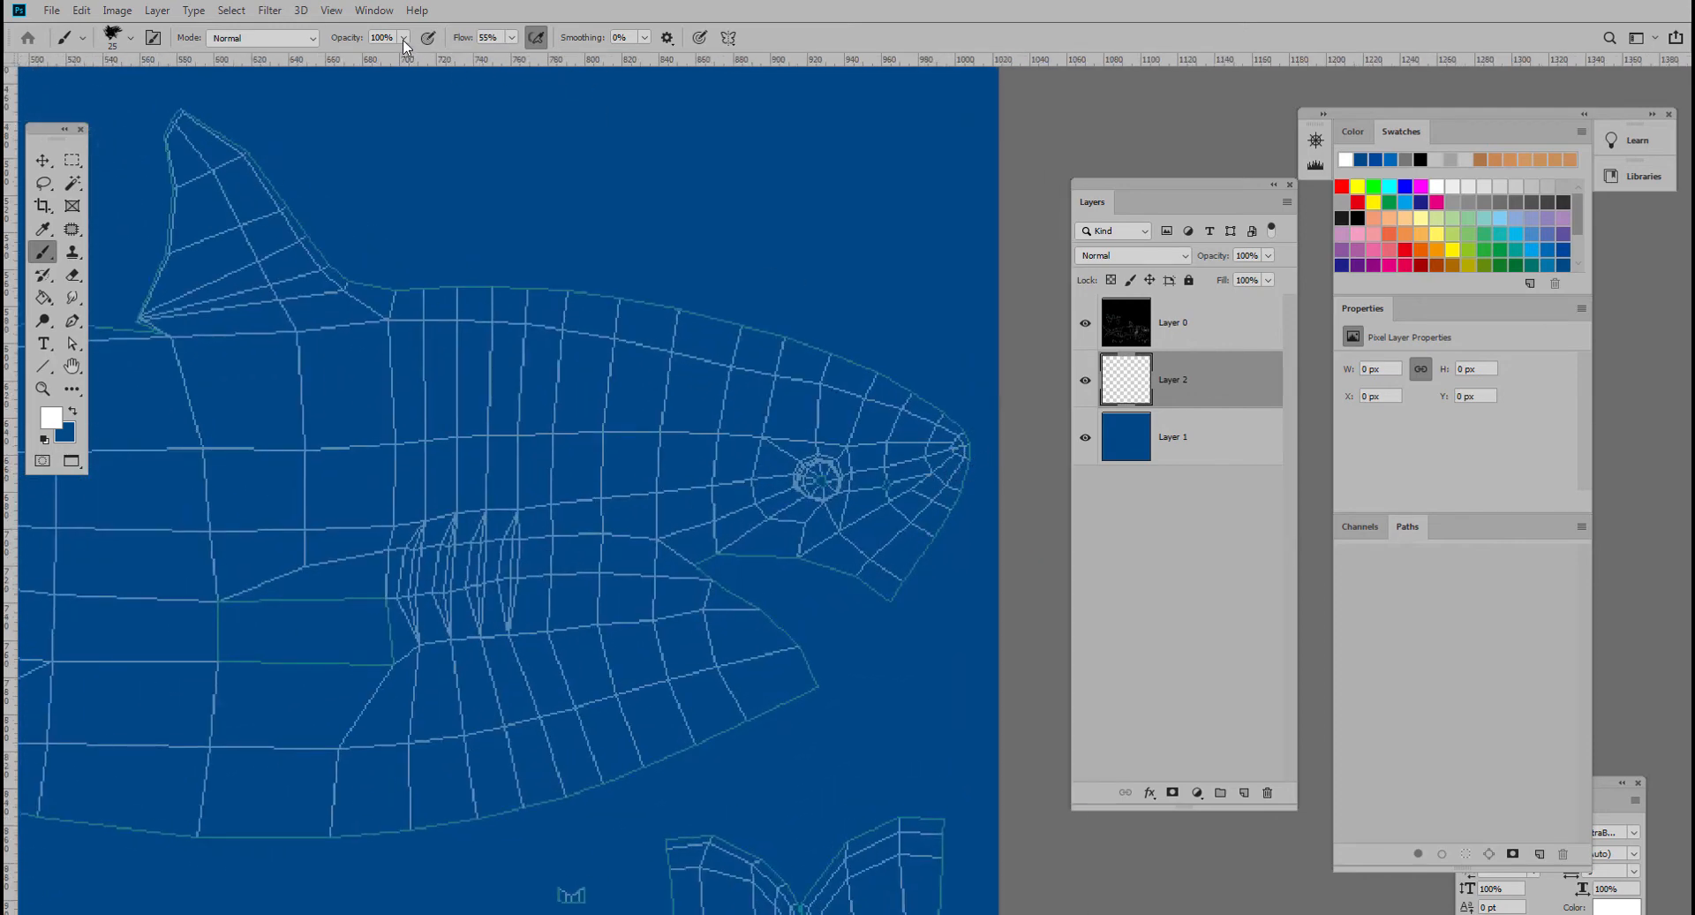
pyautogui.moveTo(403, 37); pyautogui.dragTo(349, 60)
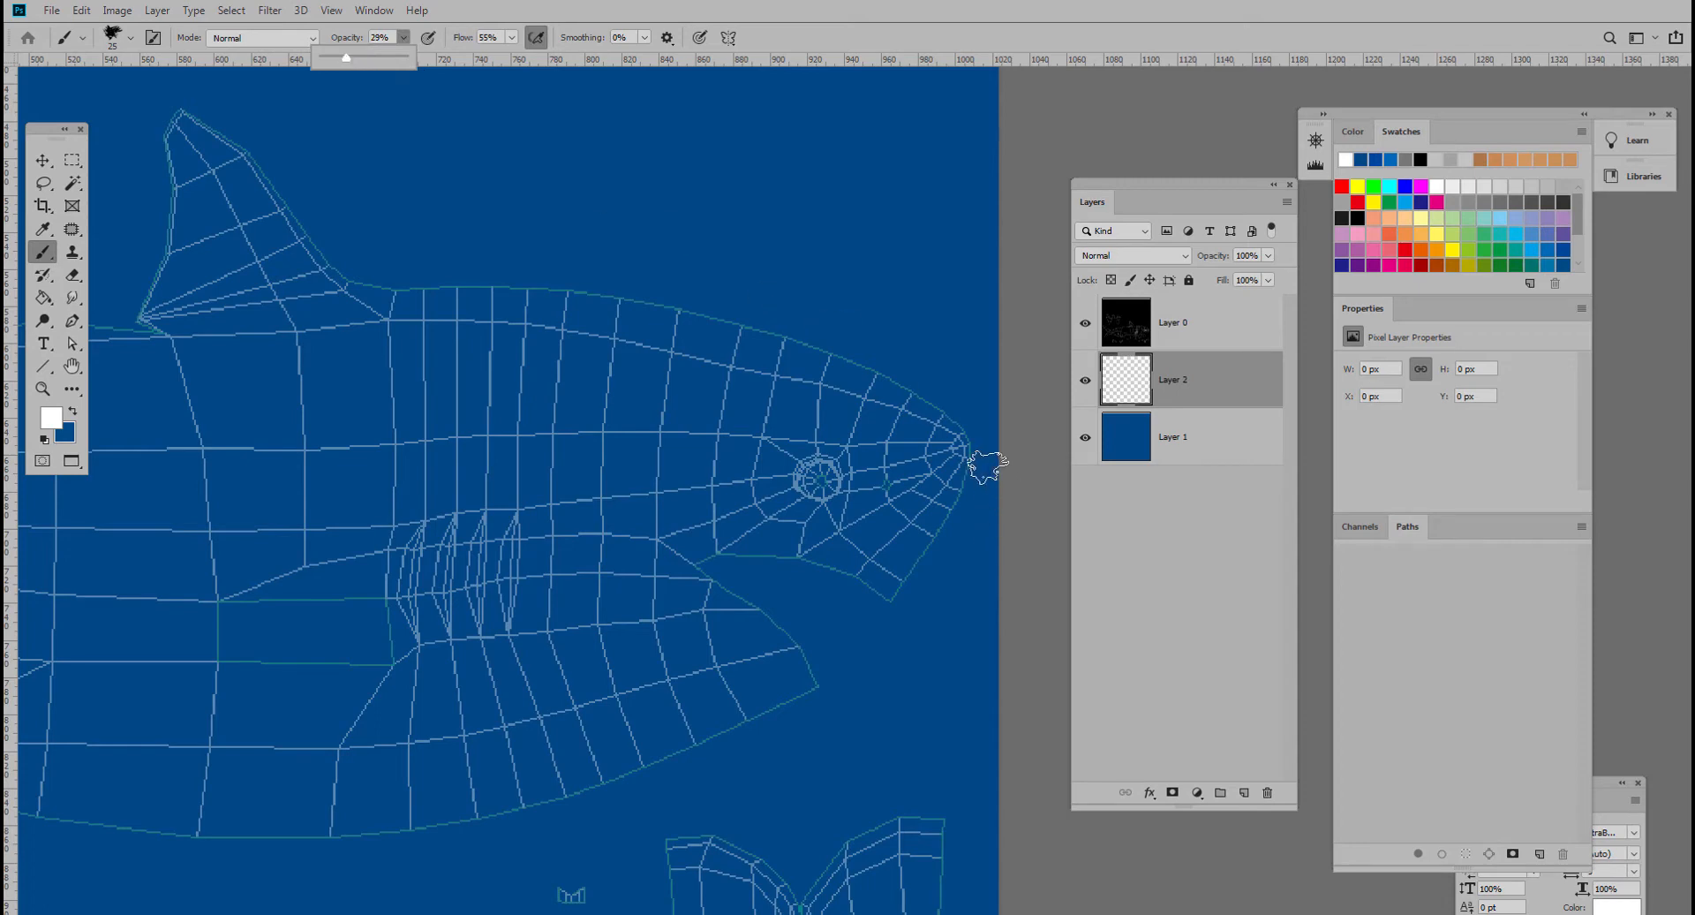
pyautogui.moveTo(989, 466); pyautogui.dragTo(865, 601)
pyautogui.moveTo(983, 437)
pyautogui.mouseDown()
pyautogui.moveTo(883, 528)
pyautogui.moveTo(813, 561)
pyautogui.mouseUp()
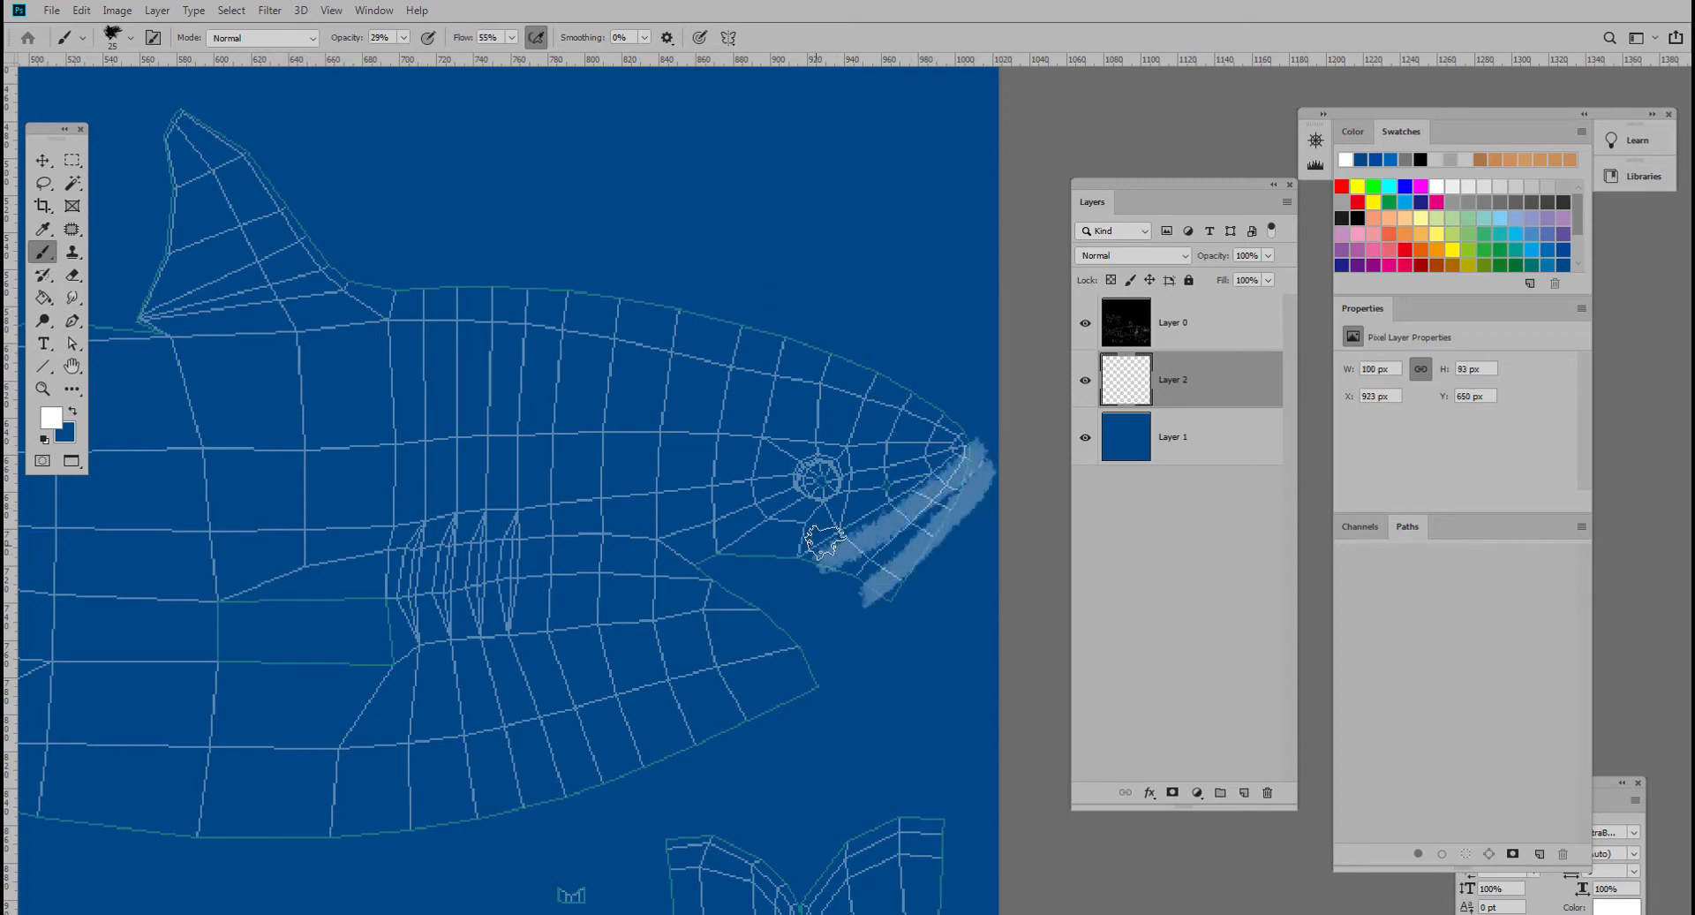
pyautogui.moveTo(946, 469); pyautogui.dragTo(794, 590)
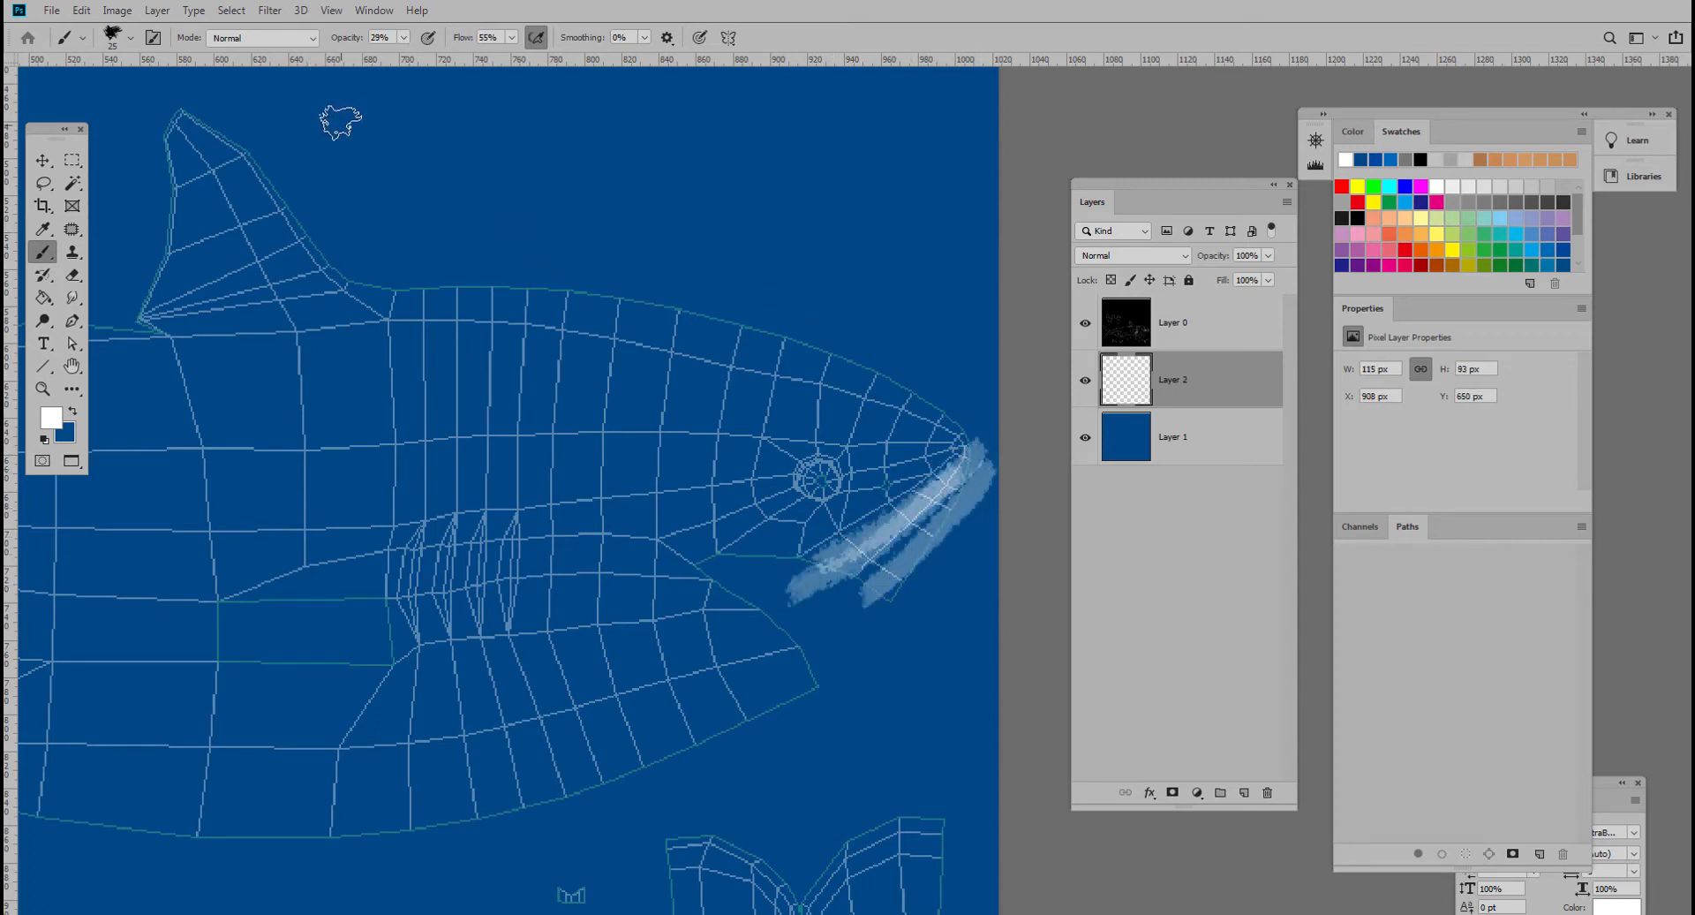
# - Raise the brush opacity to 80% and paint the underside of the snout a stronger white
pyautogui.click(403, 37)
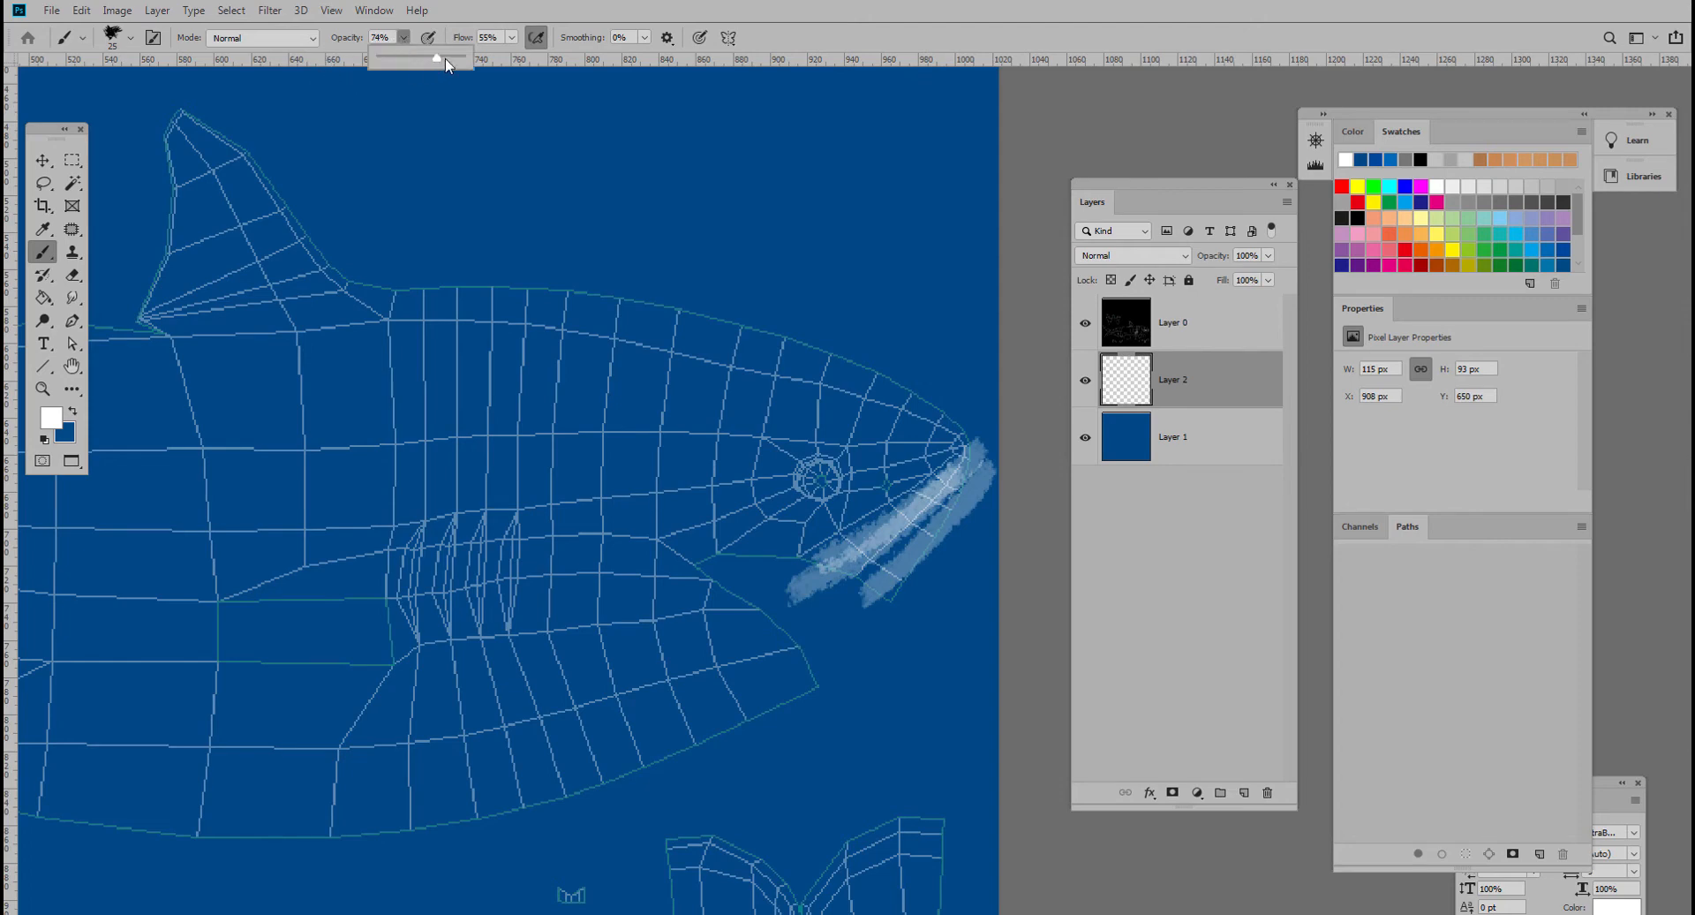
pyautogui.moveTo(445, 59); pyautogui.dragTo(449, 58)
pyautogui.moveTo(983, 448)
pyautogui.mouseDown()
pyautogui.moveTo(804, 572)
pyautogui.moveTo(963, 499)
pyautogui.moveTo(845, 583)
pyautogui.moveTo(954, 491)
pyautogui.moveTo(940, 530)
pyautogui.moveTo(843, 623)
pyautogui.moveTo(980, 454)
pyautogui.moveTo(843, 548)
pyautogui.mouseUp()
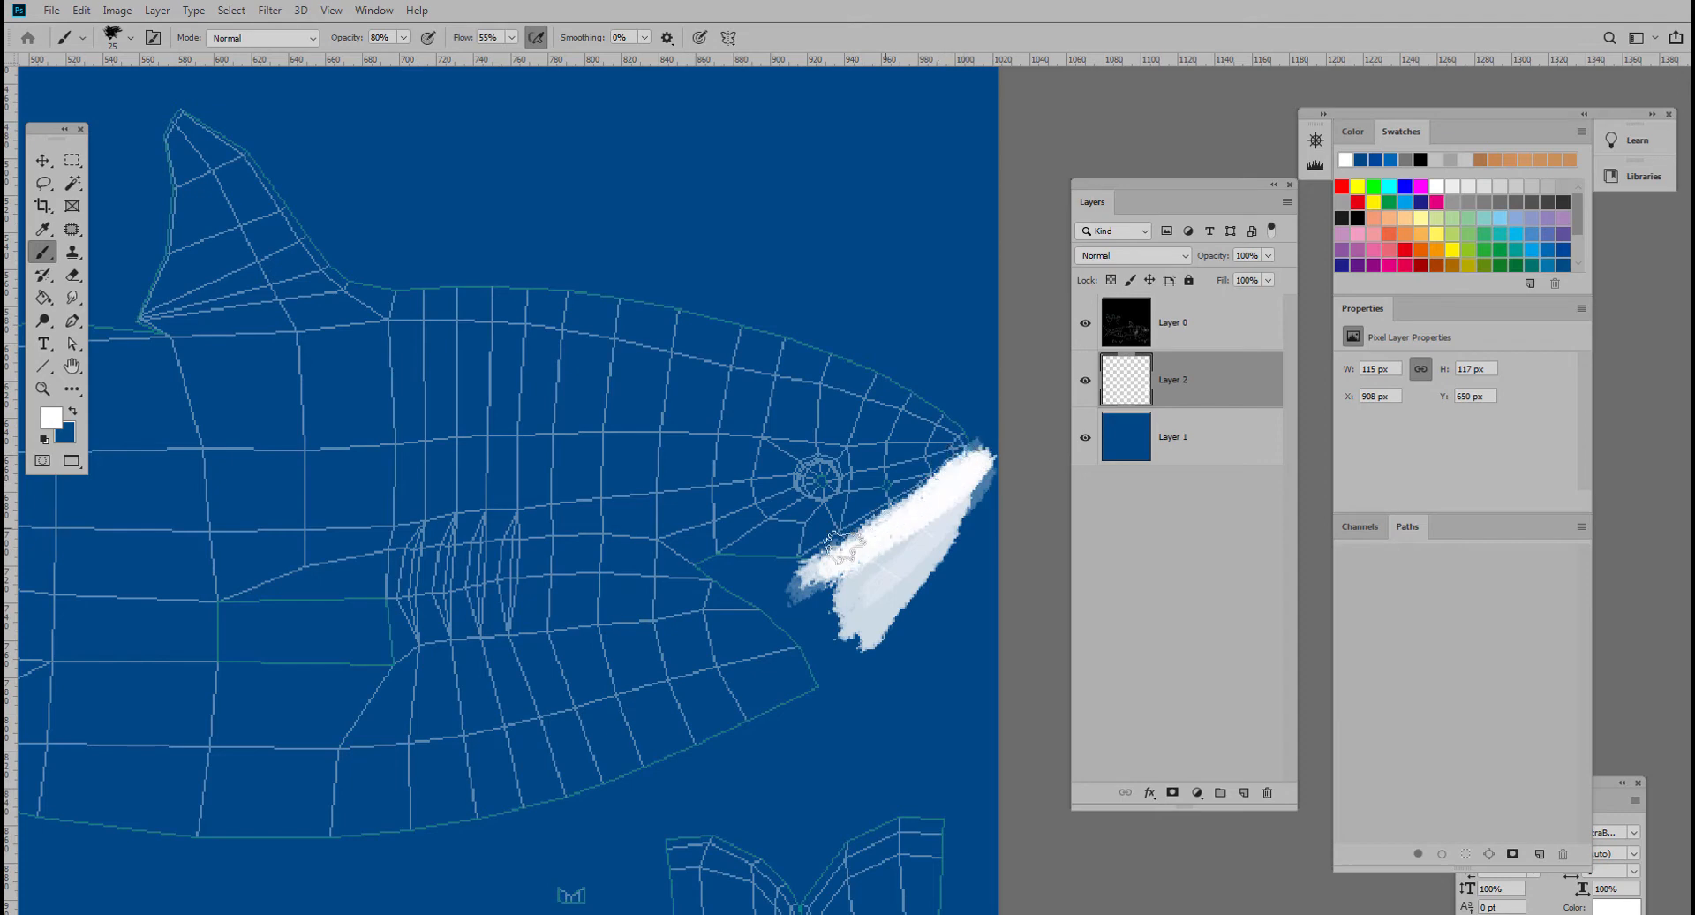
# - Paint the shark's belly white from the lower jaw towards the tail, enlarging the brush to 70 px
pyautogui.moveTo(666, 669)
pyautogui.mouseDown()
pyautogui.moveTo(851, 535)
pyautogui.moveTo(805, 554)
pyautogui.mouseUp()
pyautogui.moveTo(923, 507)
pyautogui.mouseDown()
pyautogui.moveTo(334, 574)
pyautogui.moveTo(932, 499)
pyautogui.moveTo(441, 649)
pyautogui.mouseUp()
pyautogui.press(']')
pyautogui.press(']')
pyautogui.press(']')
pyautogui.press(']')
pyautogui.press(']')
pyautogui.moveTo(958, 534); pyautogui.dragTo(353, 618)
pyautogui.press(']')
pyautogui.moveTo(910, 556)
pyautogui.mouseDown()
pyautogui.moveTo(465, 613)
pyautogui.moveTo(870, 541)
pyautogui.moveTo(353, 640)
pyautogui.moveTo(871, 556)
pyautogui.moveTo(742, 641)
pyautogui.moveTo(772, 605)
pyautogui.moveTo(463, 707)
pyautogui.moveTo(719, 609)
pyautogui.moveTo(397, 676)
pyautogui.moveTo(862, 568)
pyautogui.moveTo(333, 674)
pyautogui.moveTo(462, 612)
pyautogui.moveTo(282, 609)
pyautogui.moveTo(772, 586)
pyautogui.mouseUp()
pyautogui.moveTo(665, 618)
pyautogui.mouseDown()
pyautogui.moveTo(282, 588)
pyautogui.moveTo(261, 566)
pyautogui.moveTo(494, 596)
pyautogui.moveTo(583, 555)
pyautogui.moveTo(442, 601)
pyautogui.moveTo(813, 575)
pyautogui.moveTo(617, 575)
pyautogui.moveTo(702, 570)
pyautogui.moveTo(597, 574)
pyautogui.moveTo(856, 587)
pyautogui.moveTo(461, 612)
pyautogui.moveTo(560, 575)
pyautogui.moveTo(640, 651)
pyautogui.moveTo(756, 674)
pyautogui.moveTo(617, 666)
pyautogui.moveTo(341, 605)
pyautogui.moveTo(614, 670)
pyautogui.moveTo(540, 669)
pyautogui.mouseUp()
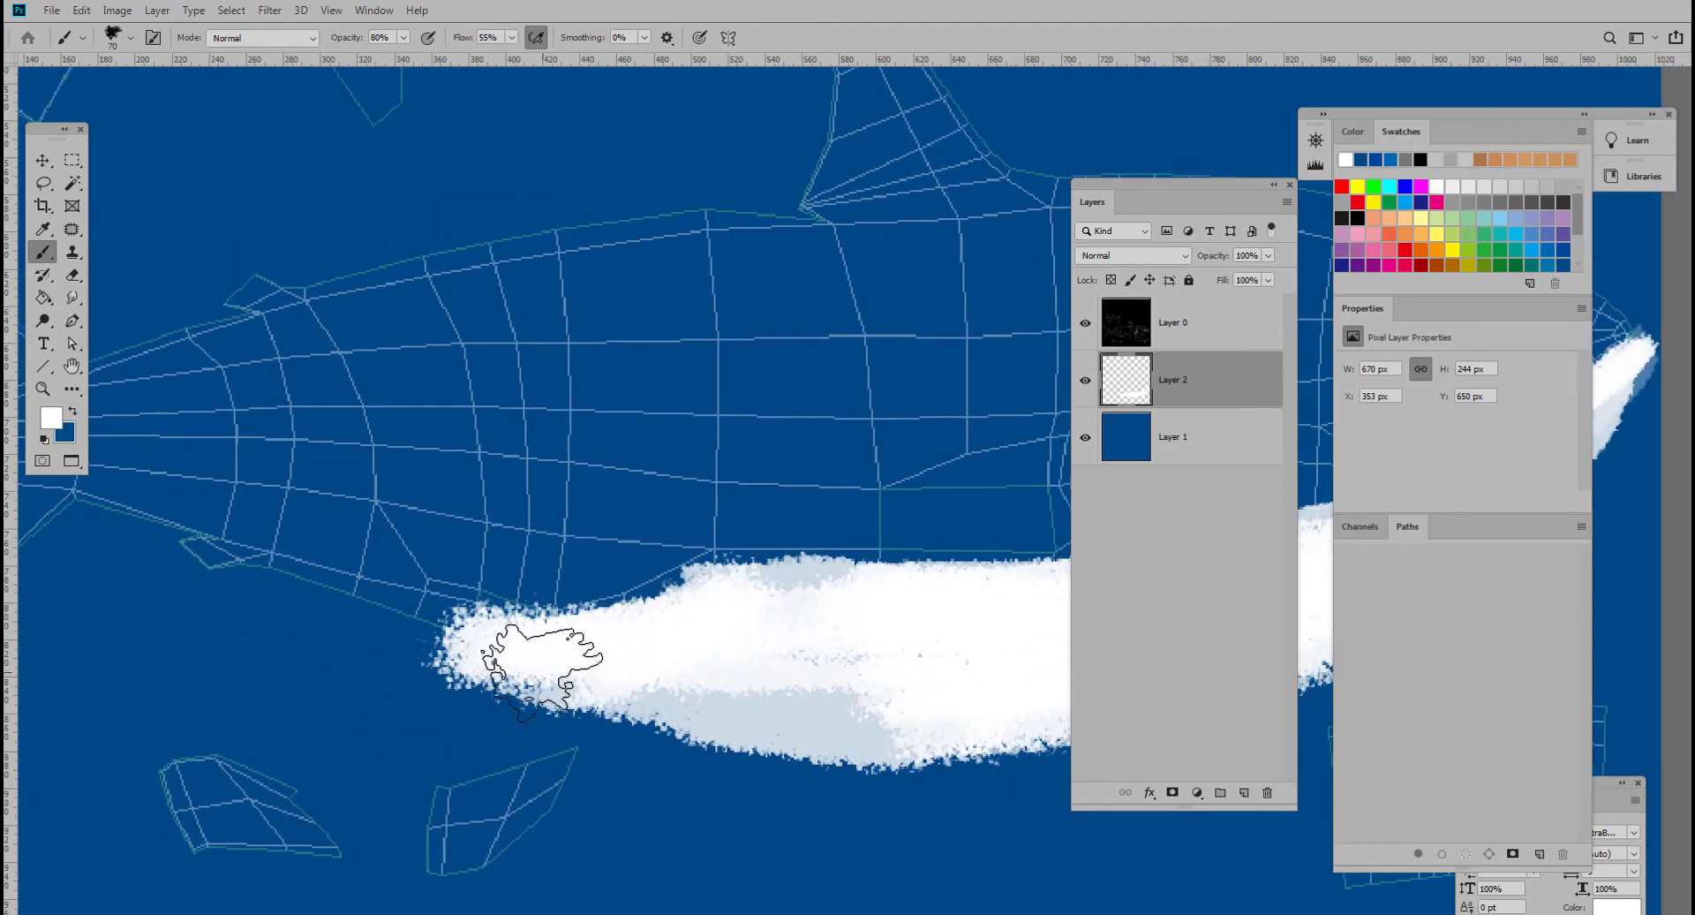
# - Extend the white underside along the lower edge of the rear body to the base of the tail
pyautogui.moveTo(369, 662)
pyautogui.mouseDown()
pyautogui.moveTo(525, 698)
pyautogui.moveTo(239, 551)
pyautogui.moveTo(556, 675)
pyautogui.moveTo(725, 693)
pyautogui.mouseUp()
pyautogui.moveTo(476, 591); pyautogui.dragTo(446, 596)
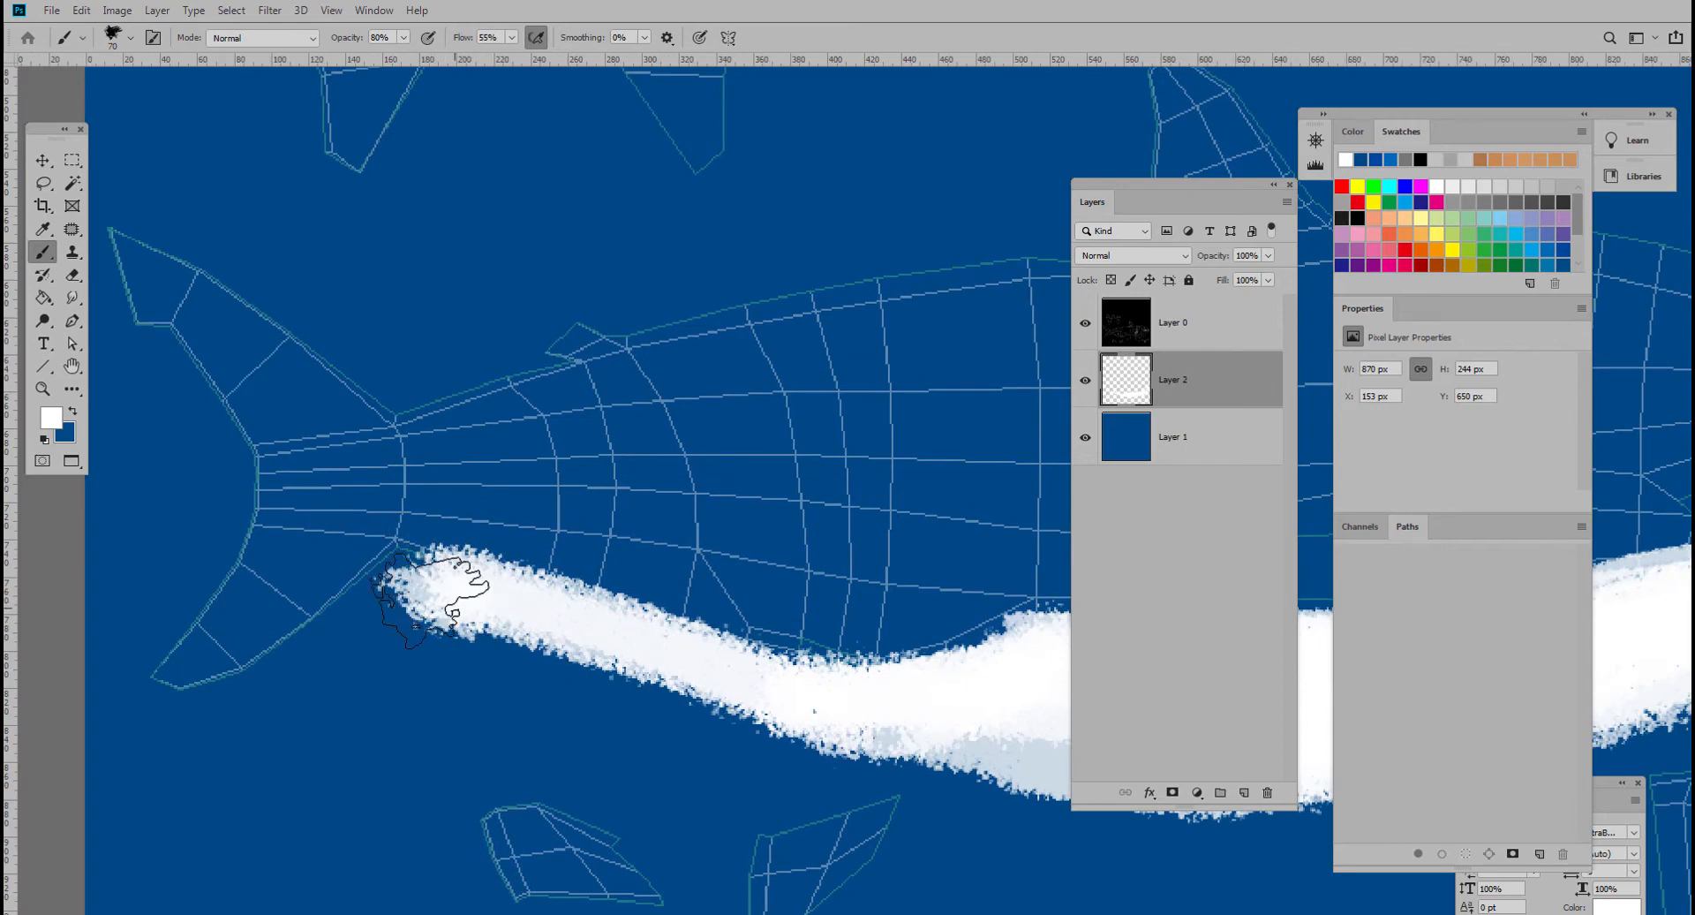
pyautogui.moveTo(430, 601); pyautogui.dragTo(437, 598)
# - Reduce the brush to 25 px and refine the white along the lower body outline and the tail base
pyautogui.press('[')
pyautogui.press('[')
pyautogui.press('[')
pyautogui.press('[')
pyautogui.press('[')
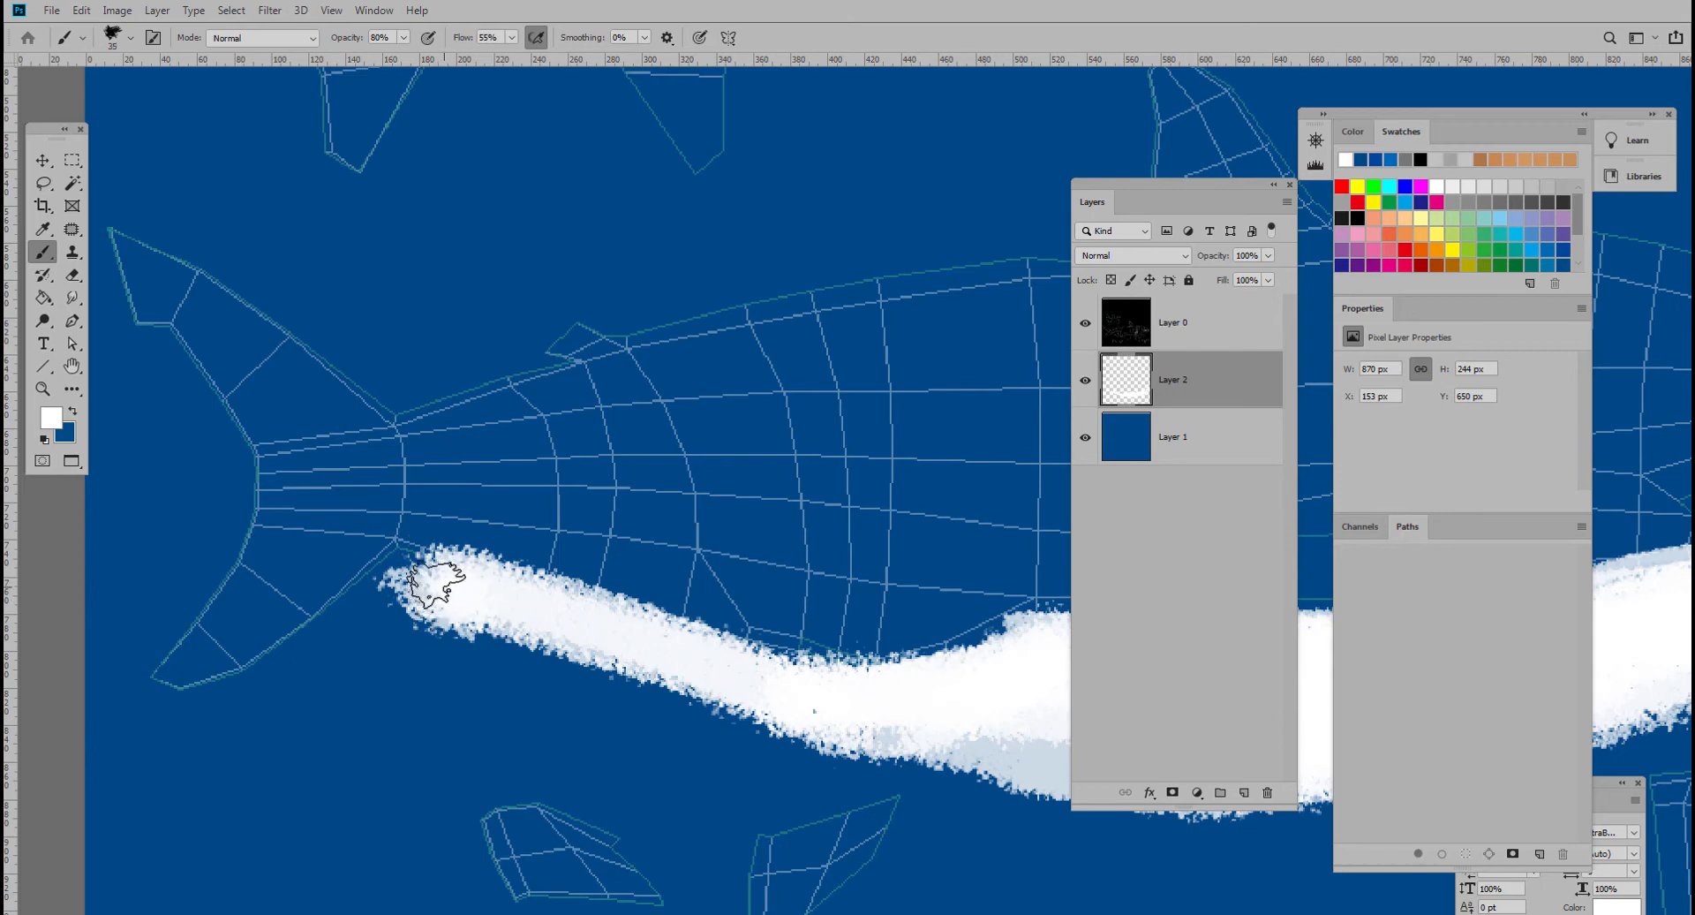
pyautogui.moveTo(413, 548)
pyautogui.mouseDown()
pyautogui.moveTo(474, 578)
pyautogui.moveTo(362, 608)
pyautogui.mouseUp()
pyautogui.moveTo(412, 556); pyautogui.dragTo(803, 660)
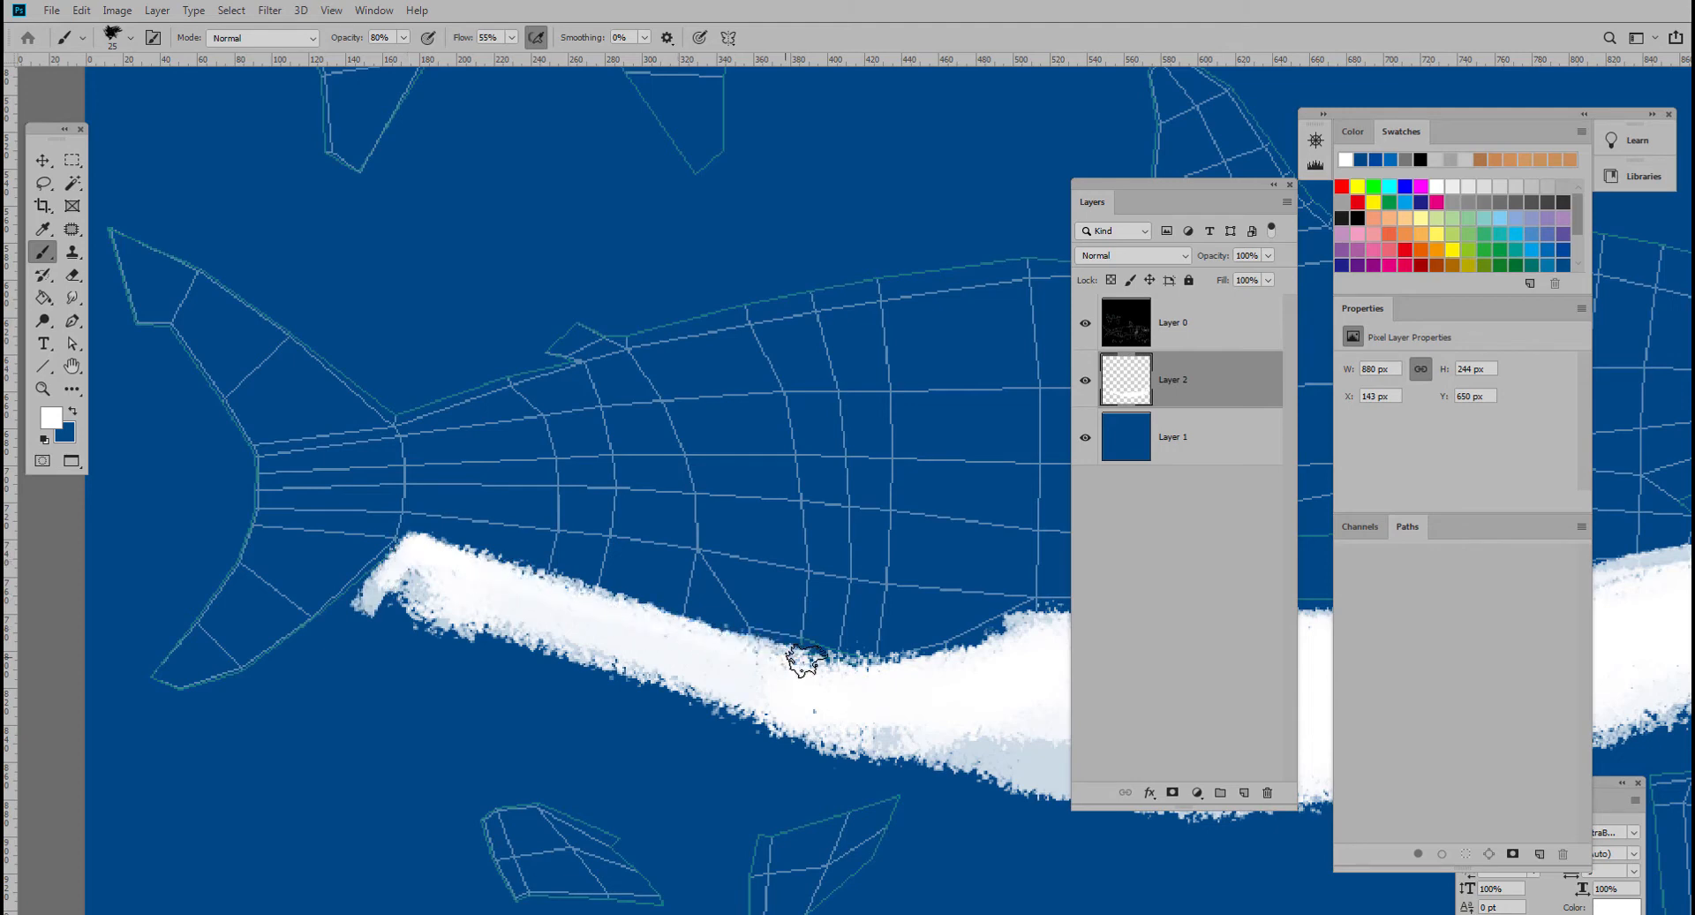
pyautogui.moveTo(920, 665); pyautogui.dragTo(633, 651)
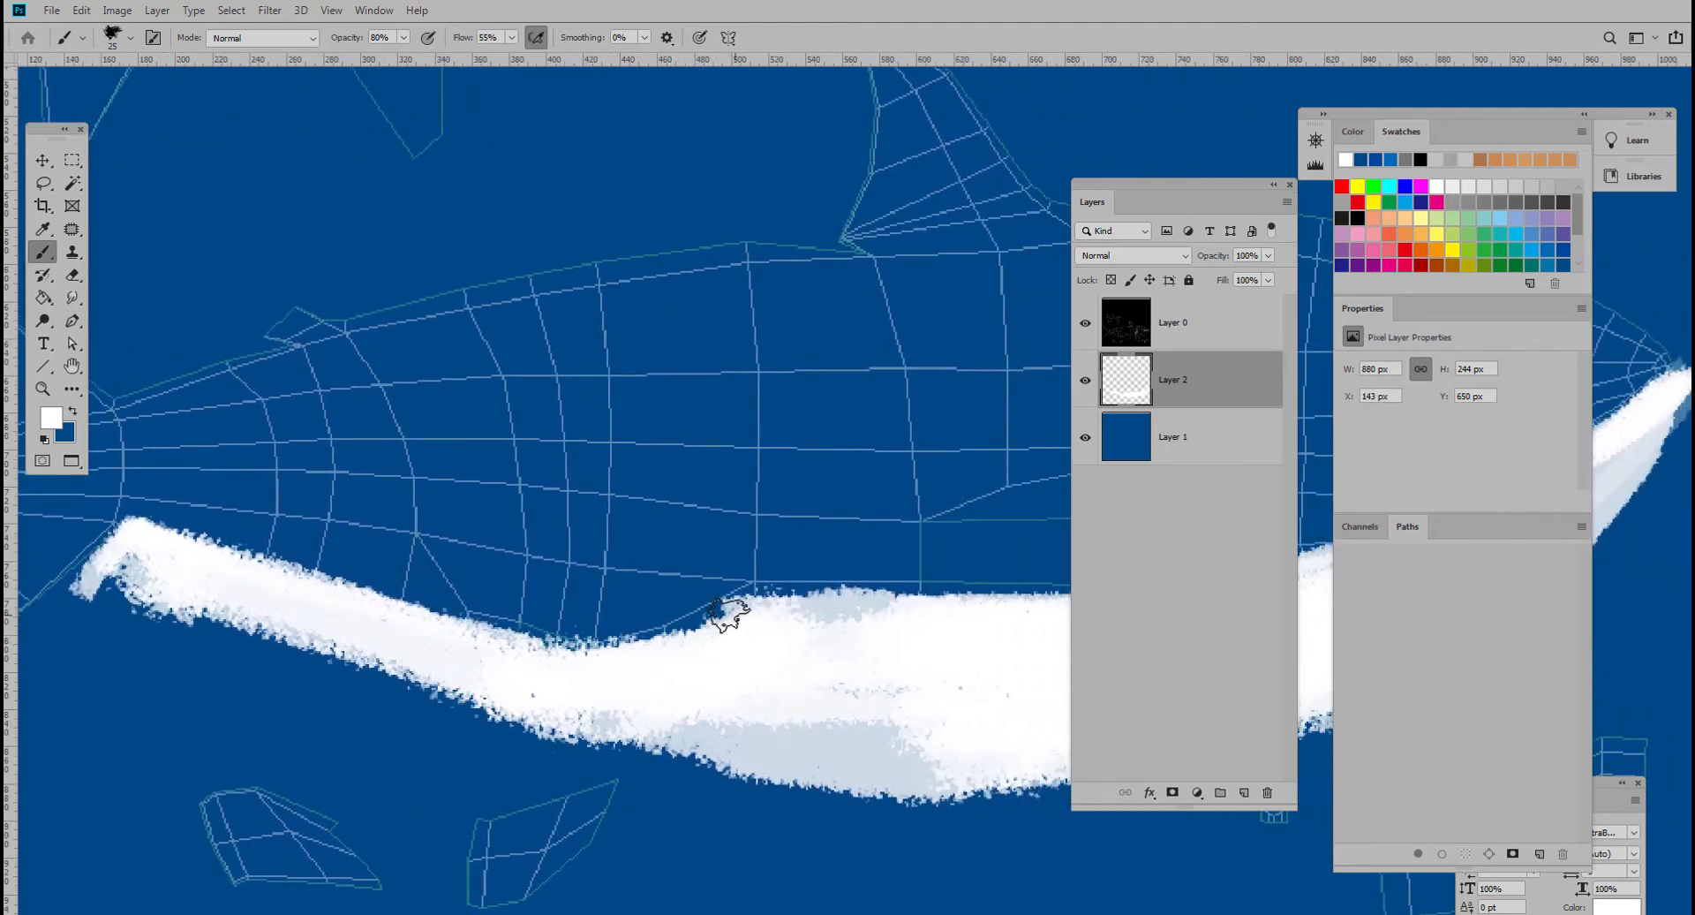
pyautogui.moveTo(731, 614); pyautogui.dragTo(638, 652)
# - Cover the right one of the two small fin pieces below the belly in white, enlarging the brush to 40 px
pyautogui.moveTo(832, 631)
pyautogui.mouseDown()
pyautogui.moveTo(753, 543)
pyautogui.moveTo(782, 481)
pyautogui.mouseUp()
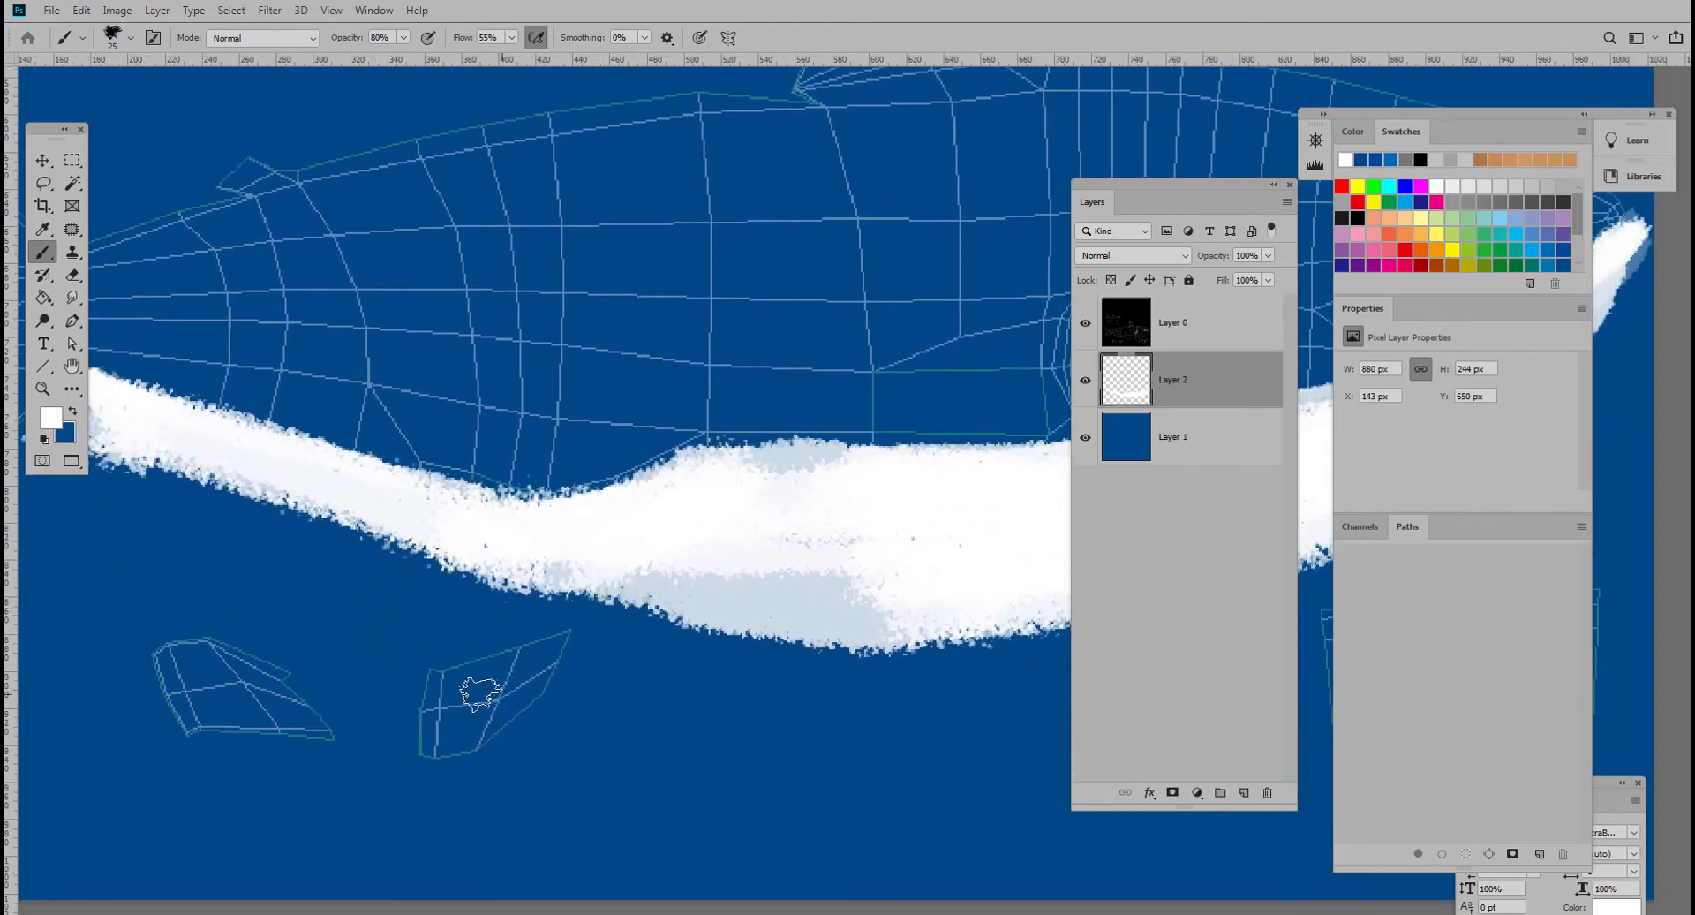
pyautogui.moveTo(480, 693)
pyautogui.mouseDown()
pyautogui.moveTo(480, 643)
pyautogui.moveTo(422, 698)
pyautogui.mouseUp()
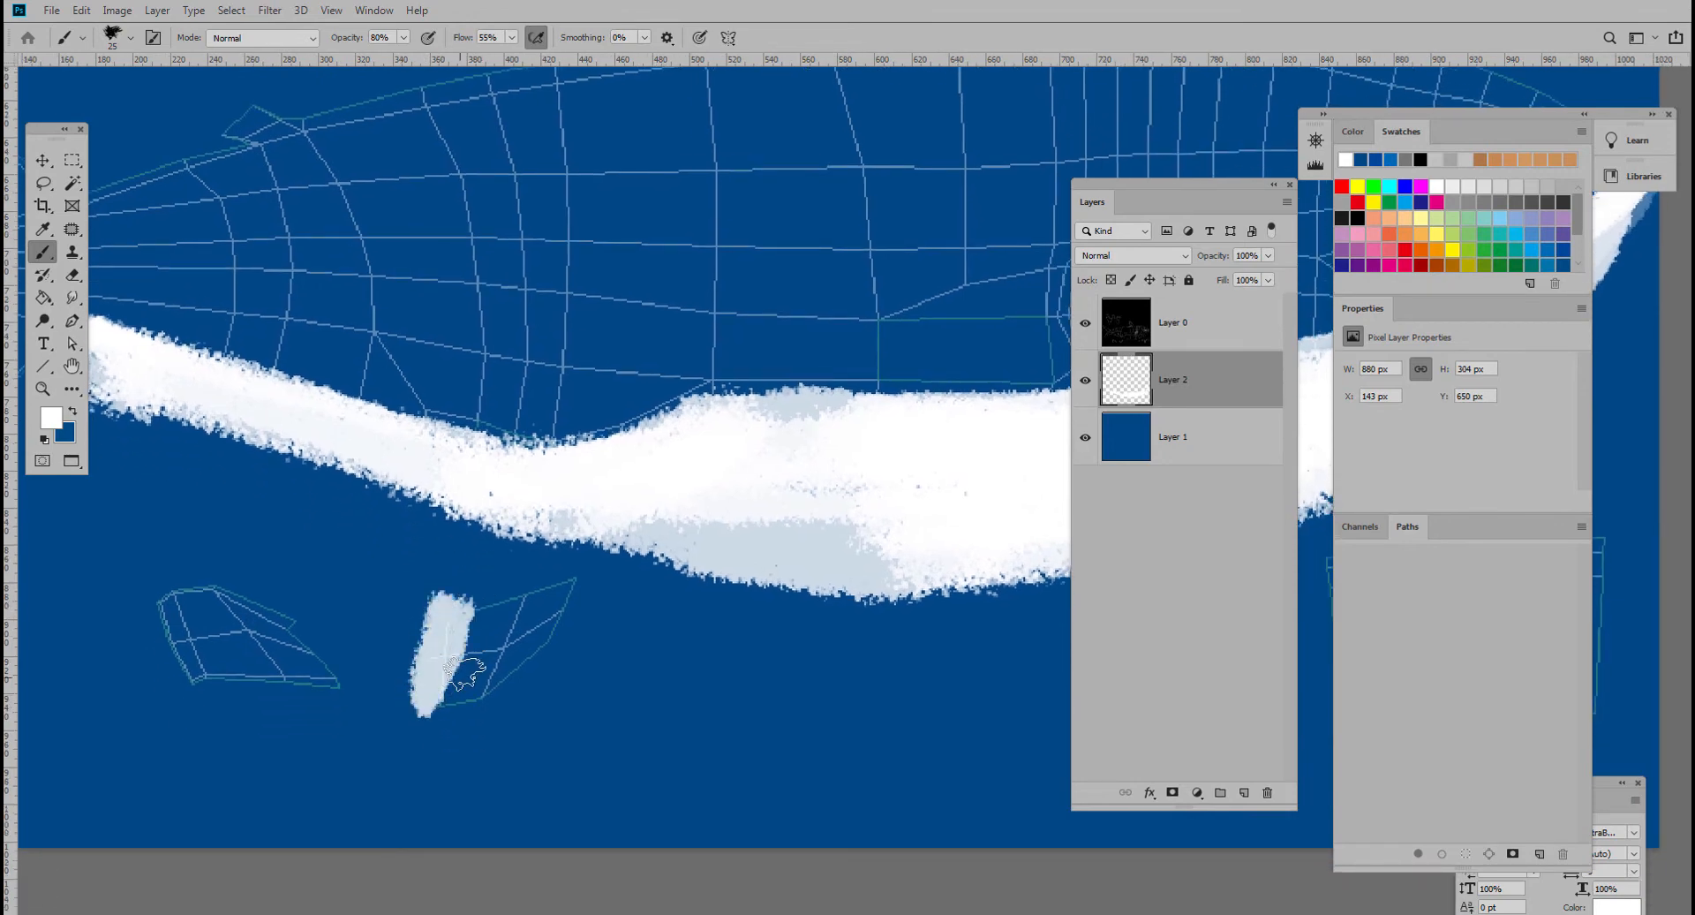
pyautogui.press(']')
pyautogui.moveTo(481, 623)
pyautogui.mouseDown()
pyautogui.moveTo(574, 590)
pyautogui.moveTo(499, 684)
pyautogui.moveTo(468, 662)
pyautogui.moveTo(553, 587)
pyautogui.moveTo(442, 669)
pyautogui.moveTo(506, 654)
pyautogui.moveTo(423, 719)
pyautogui.moveTo(568, 605)
pyautogui.moveTo(446, 617)
pyautogui.moveTo(431, 635)
pyautogui.mouseUp()
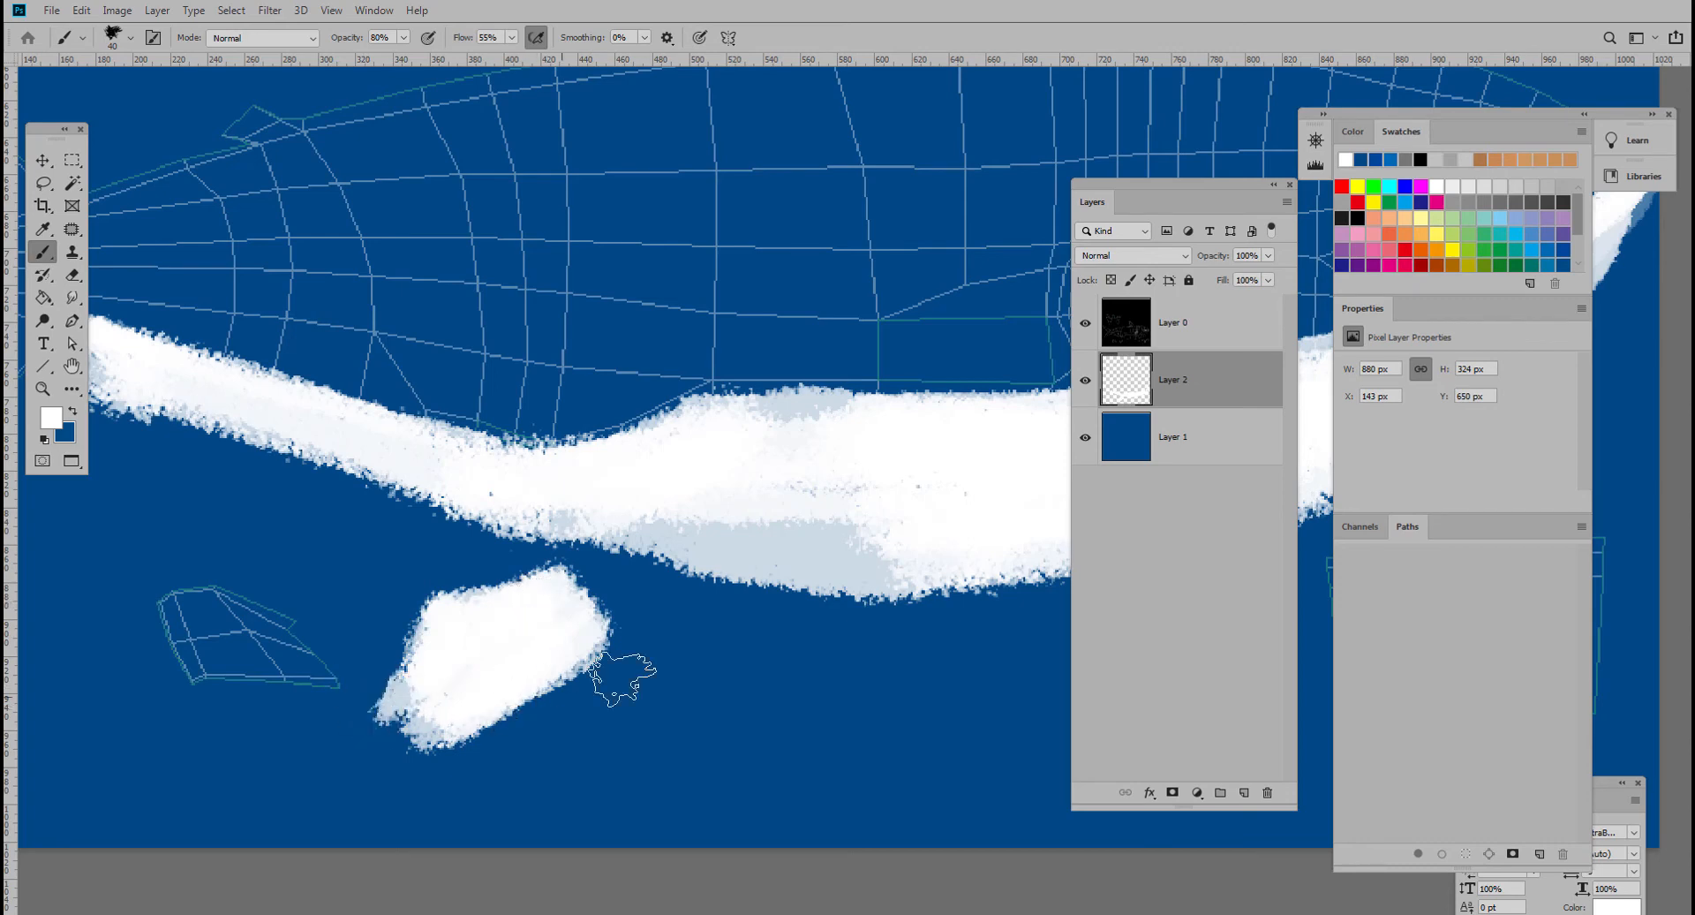
# - Restore the default colours and paint the tiny UV piece beside the mouth piece black
pyautogui.moveTo(685, 653); pyautogui.dragTo(266, 645)
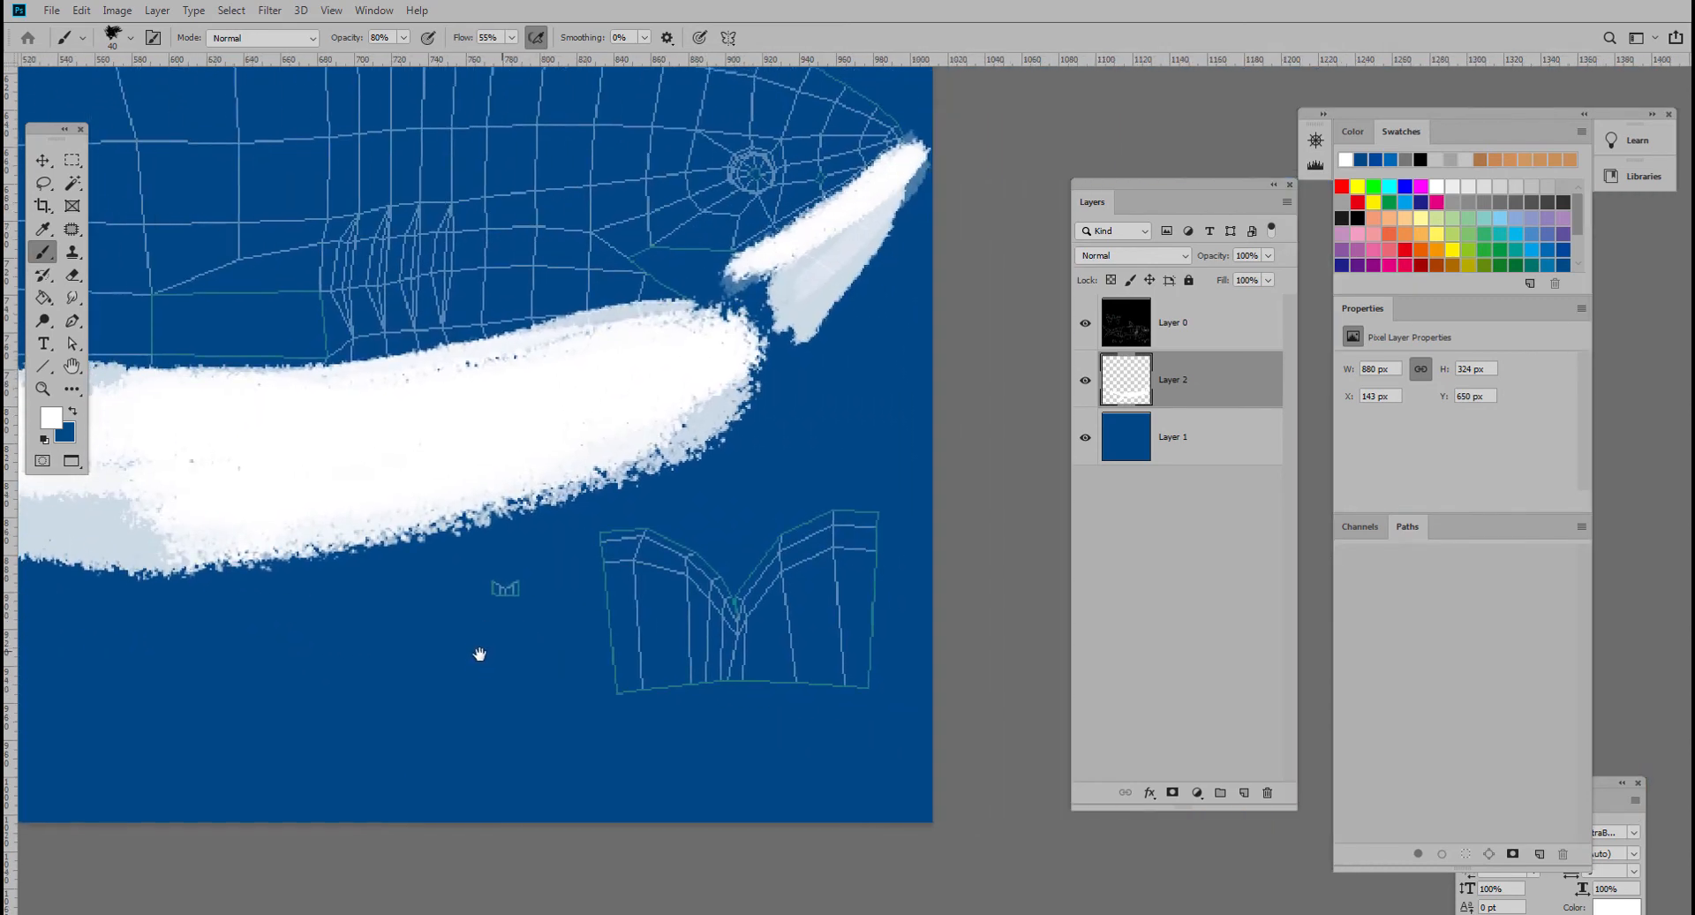
pyautogui.moveTo(497, 667); pyautogui.dragTo(485, 704)
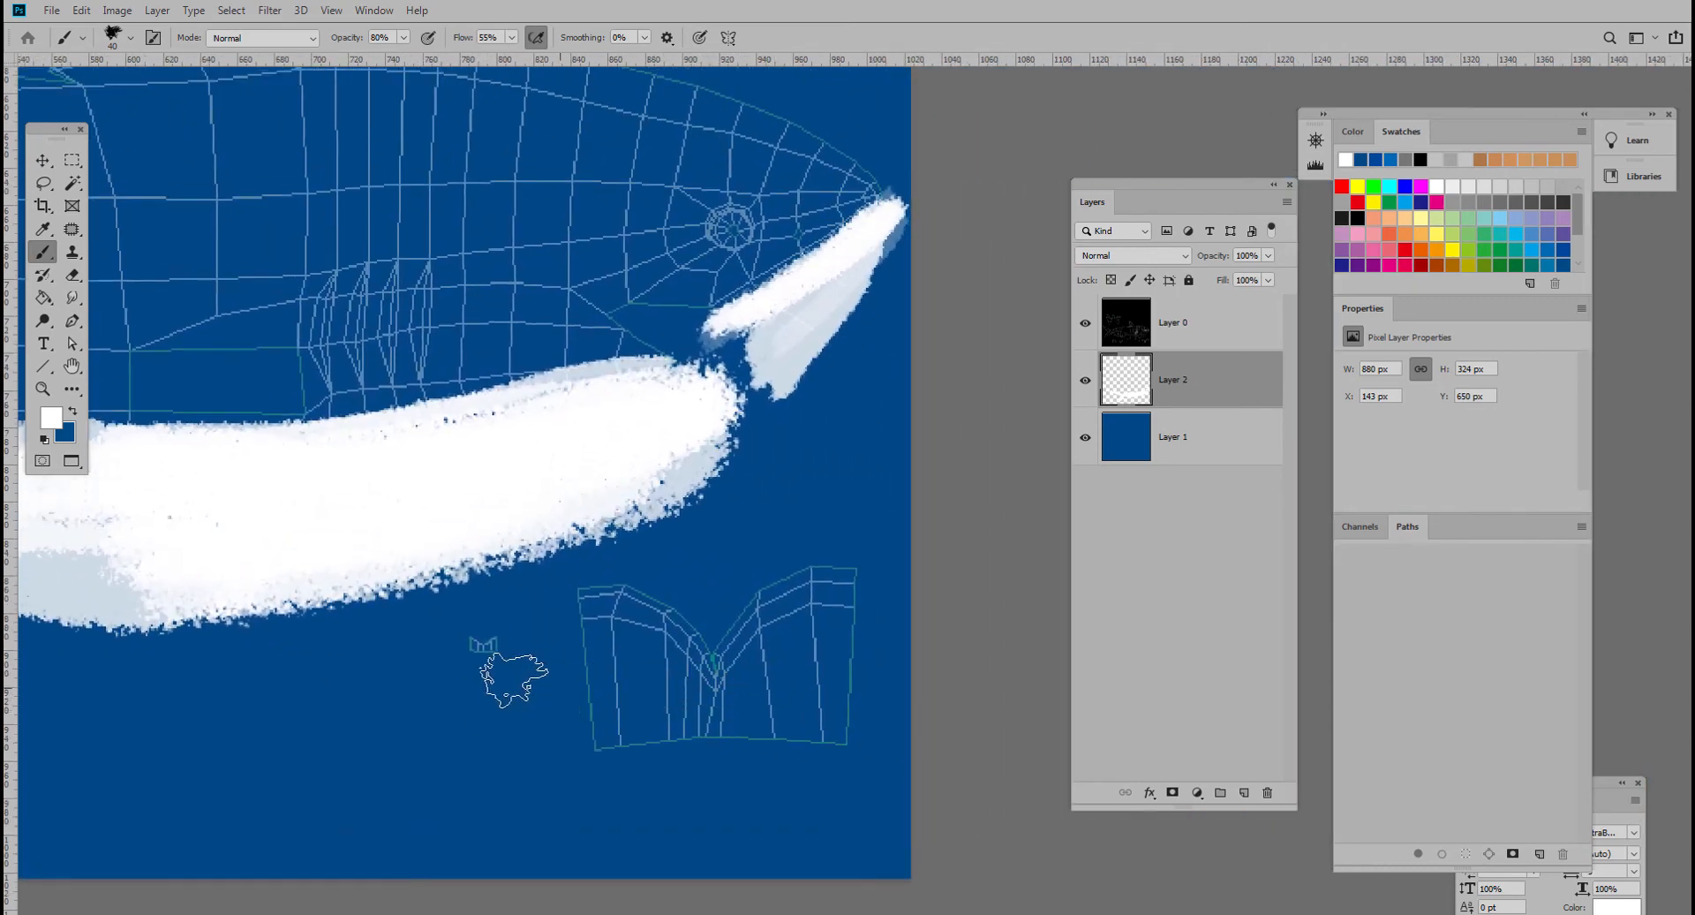
pyautogui.click(45, 439)
pyautogui.moveTo(465, 645)
pyautogui.mouseDown()
pyautogui.moveTo(501, 652)
pyautogui.moveTo(486, 642)
pyautogui.mouseUp()
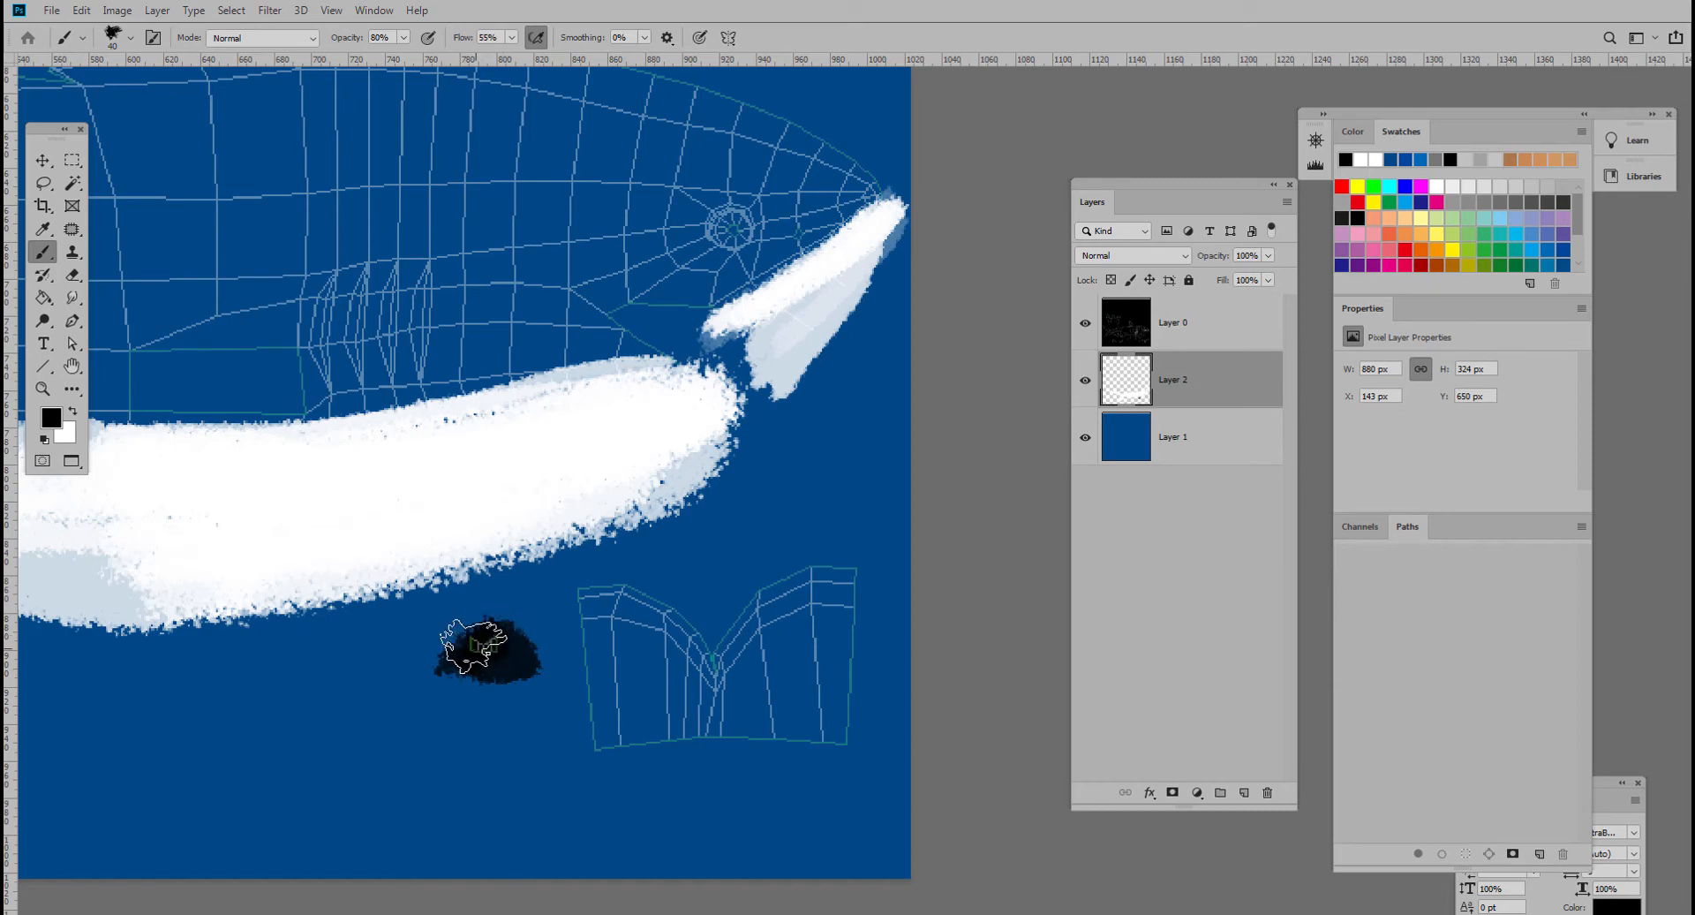
# - Pick a muted dark red as foreground colour and paint it over the V-notched mouth piece below the head
pyautogui.moveTo(556, 740); pyautogui.dragTo(530, 743)
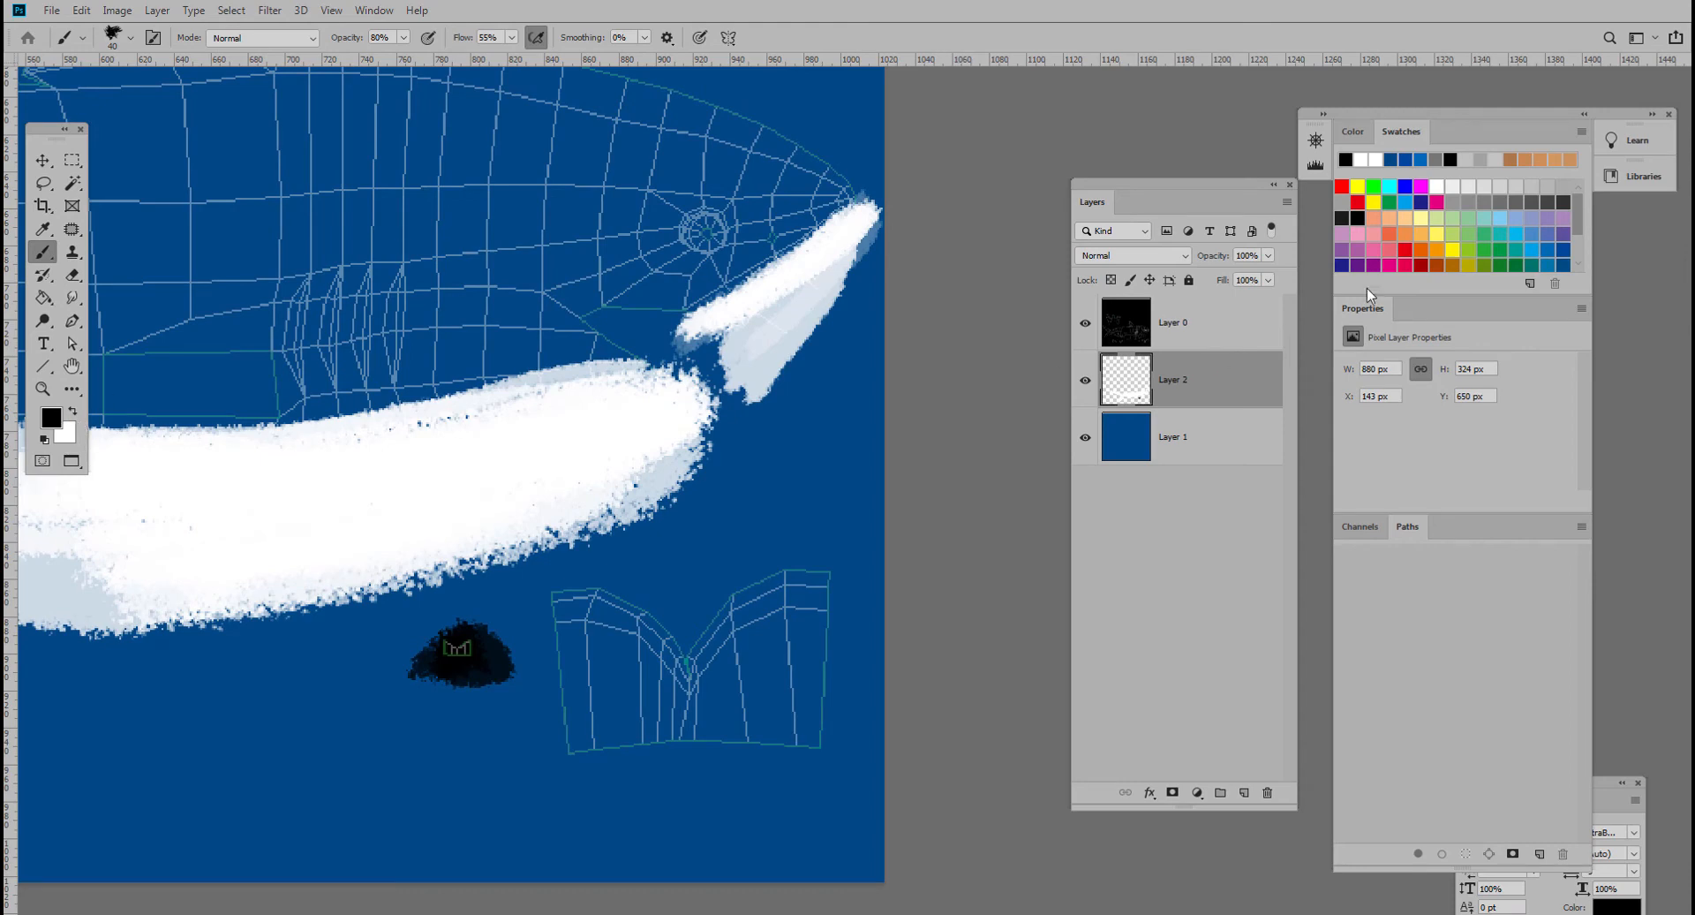
pyautogui.click(1360, 202)
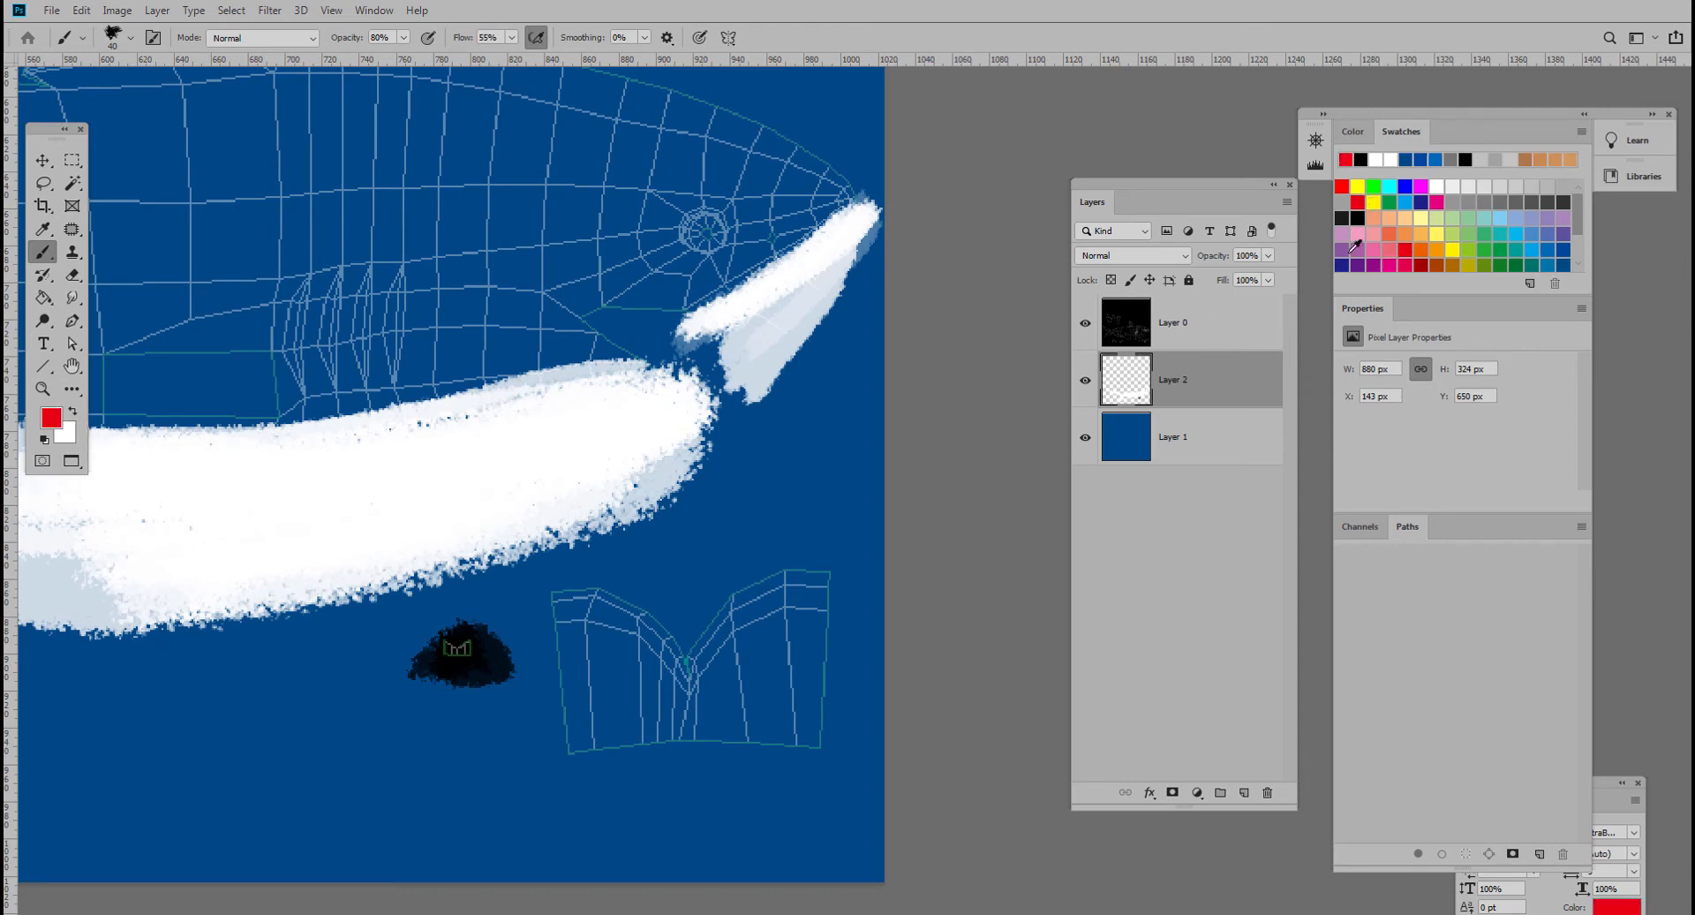
pyautogui.click(54, 424)
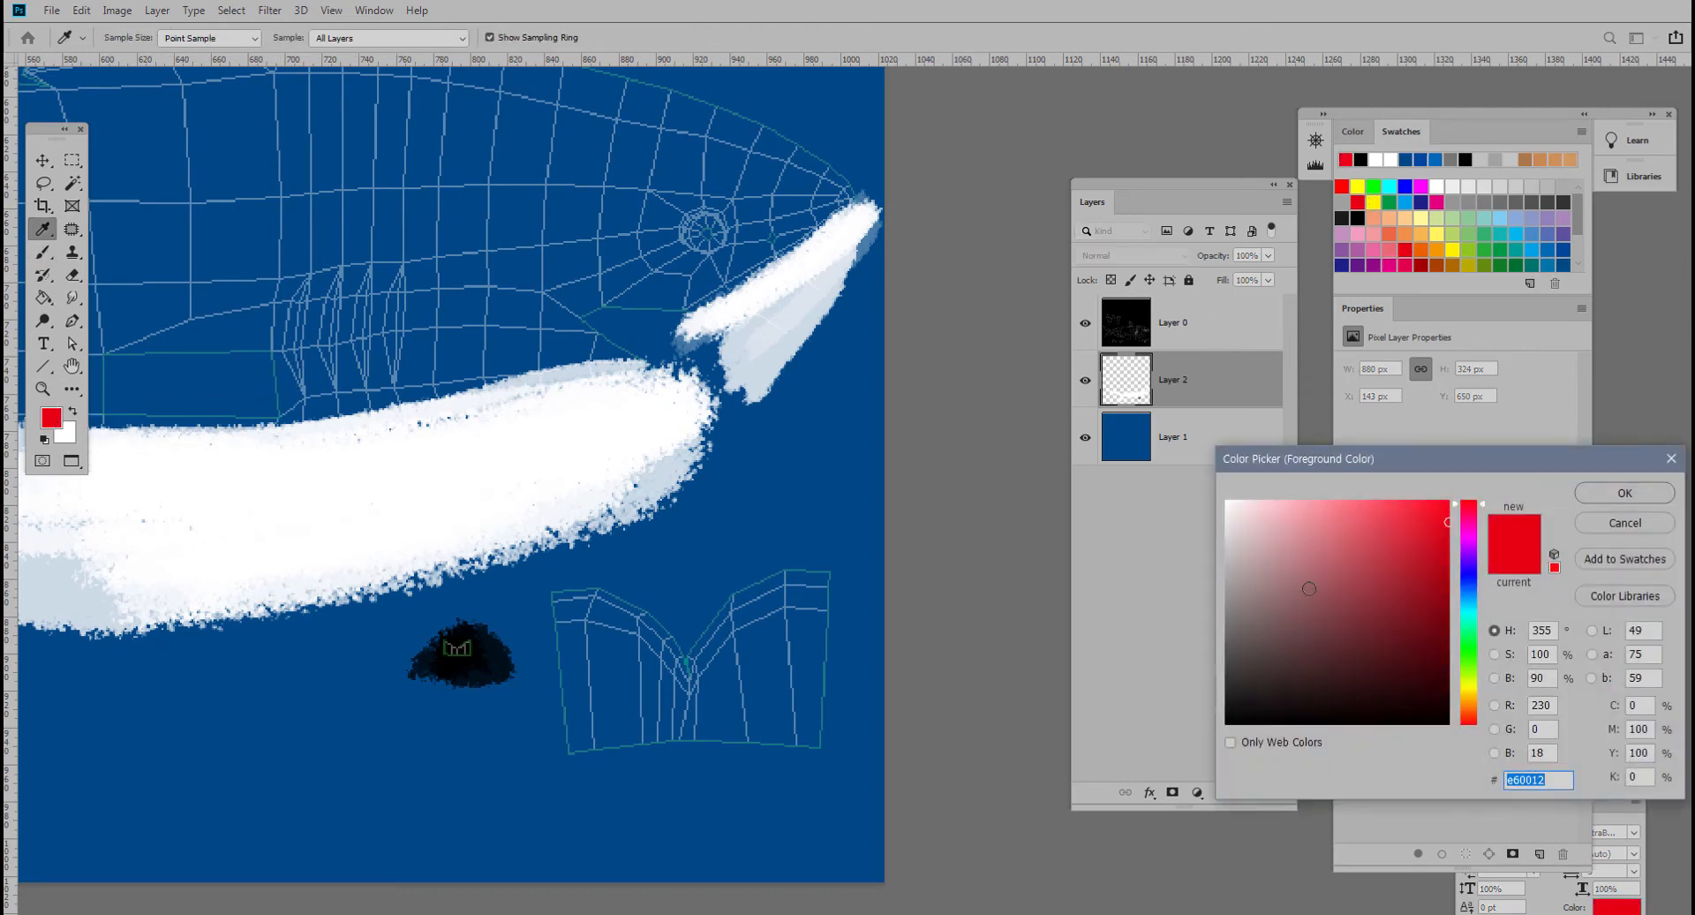
pyautogui.click(1623, 491)
pyautogui.moveTo(609, 608)
pyautogui.mouseDown()
pyautogui.moveTo(582, 636)
pyautogui.moveTo(592, 707)
pyautogui.moveTo(662, 680)
pyautogui.moveTo(646, 760)
pyautogui.moveTo(684, 664)
pyautogui.moveTo(716, 692)
pyautogui.moveTo(684, 618)
pyautogui.moveTo(748, 622)
pyautogui.moveTo(776, 711)
pyautogui.moveTo(812, 715)
pyautogui.mouseUp()
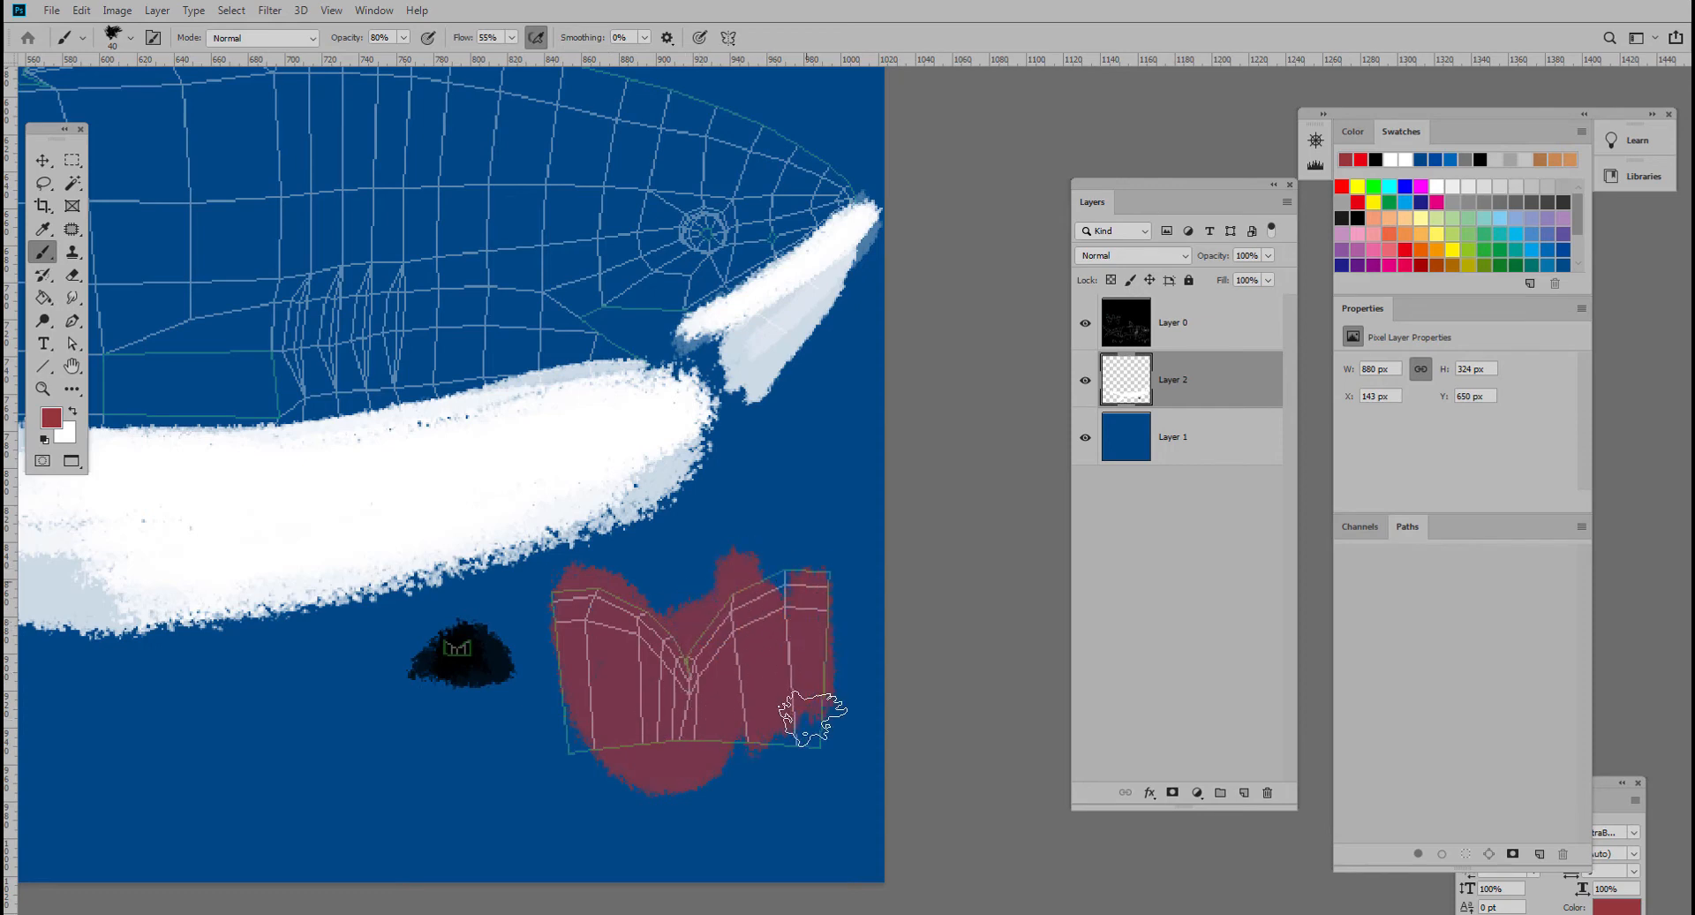
pyautogui.moveTo(814, 604)
pyautogui.mouseDown()
pyautogui.moveTo(724, 729)
pyautogui.moveTo(693, 741)
pyautogui.moveTo(562, 726)
pyautogui.moveTo(559, 604)
pyautogui.moveTo(576, 718)
pyautogui.moveTo(584, 665)
pyautogui.moveTo(549, 650)
pyautogui.moveTo(734, 764)
pyautogui.moveTo(758, 748)
pyautogui.moveTo(742, 746)
pyautogui.mouseUp()
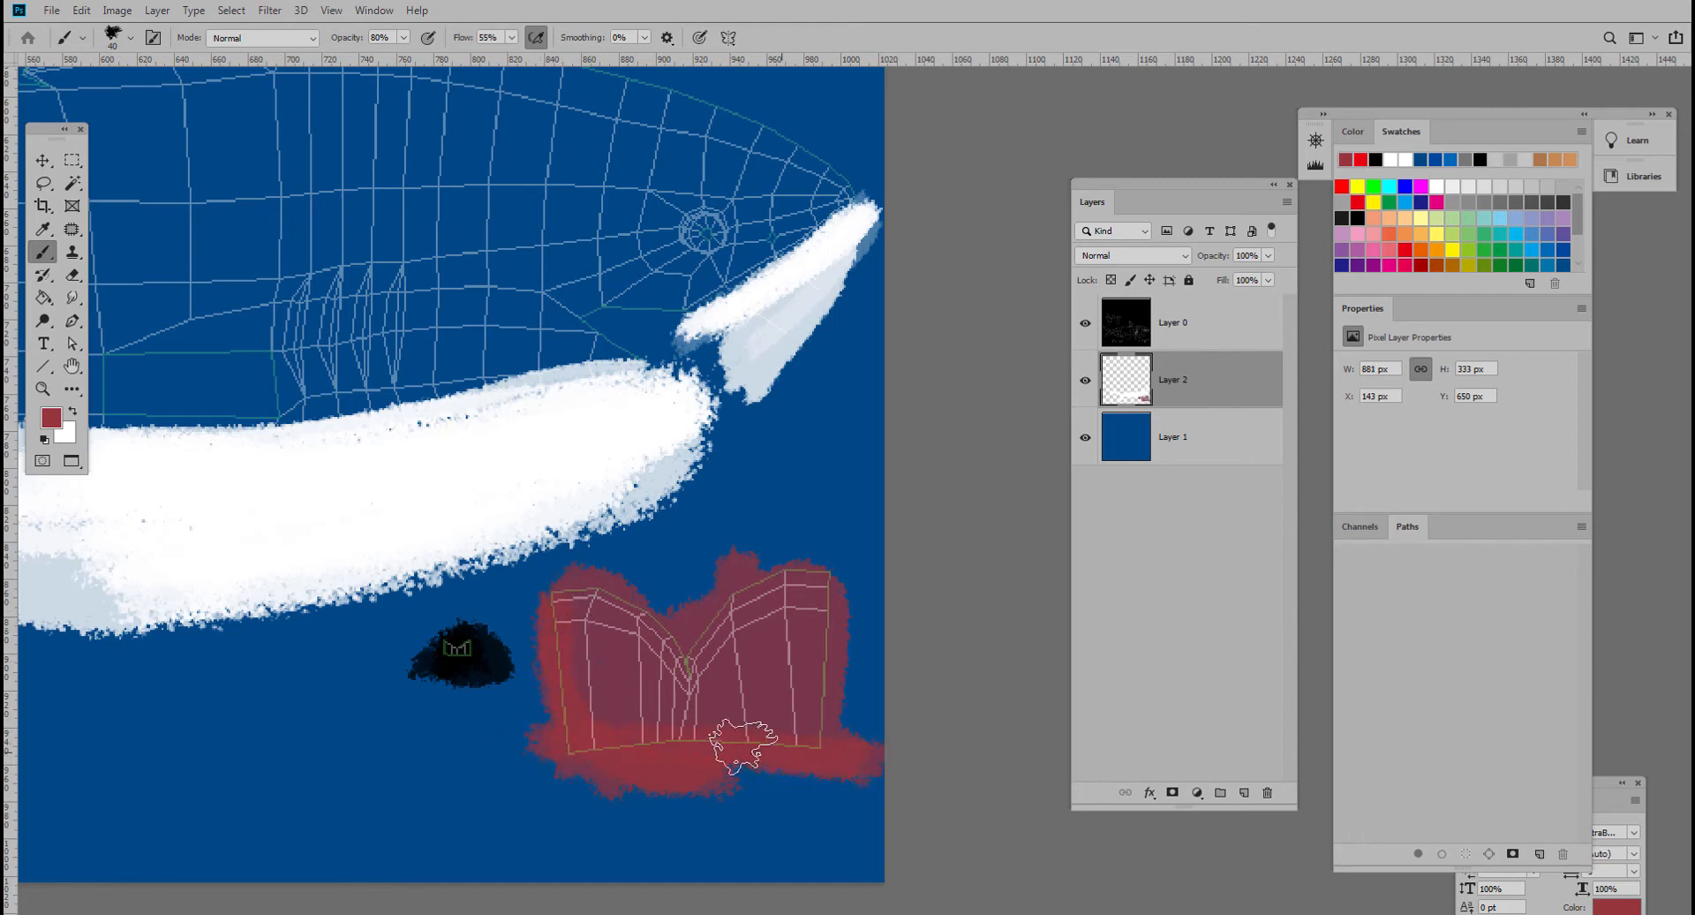
# - Build up even dark red coverage over the mouth piece and its edges, finishing with a 30 px brush
pyautogui.press(']')
pyautogui.press(']')
pyautogui.moveTo(629, 643)
pyautogui.mouseDown()
pyautogui.moveTo(597, 710)
pyautogui.moveTo(574, 607)
pyautogui.moveTo(704, 654)
pyautogui.moveTo(642, 670)
pyautogui.moveTo(737, 565)
pyautogui.moveTo(768, 698)
pyautogui.moveTo(806, 703)
pyautogui.moveTo(806, 570)
pyautogui.moveTo(824, 668)
pyautogui.moveTo(741, 733)
pyautogui.moveTo(597, 746)
pyautogui.moveTo(552, 623)
pyautogui.moveTo(570, 587)
pyautogui.moveTo(654, 618)
pyautogui.mouseUp()
pyautogui.press('[')
pyautogui.press('[')
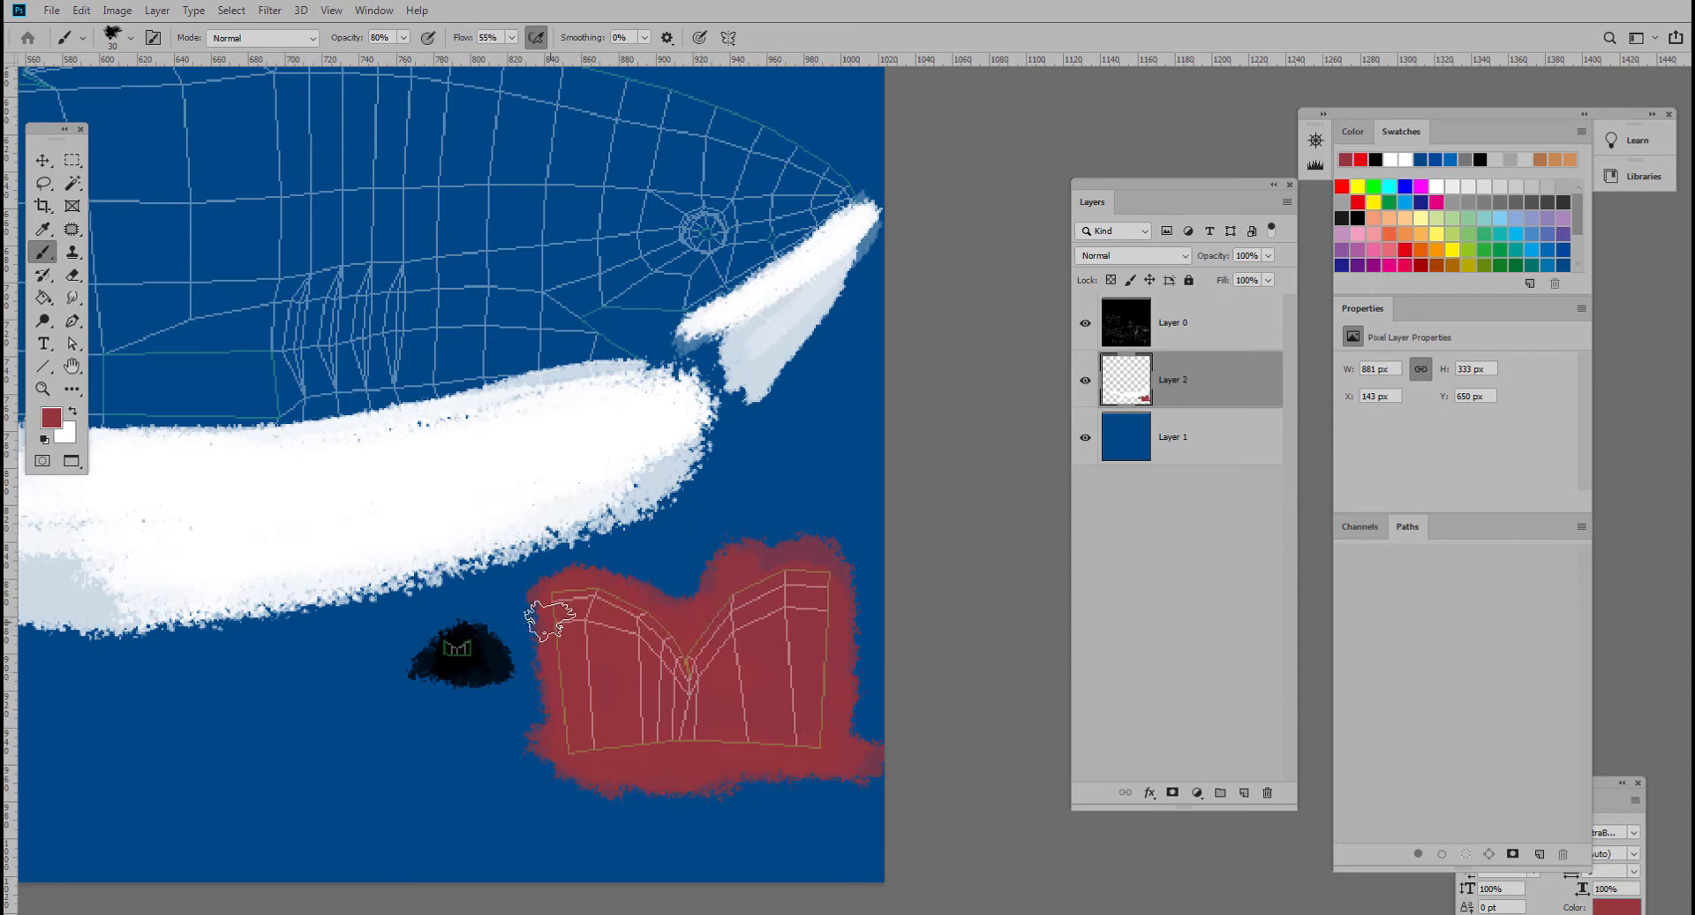
# - Make white the foreground colour and cover the right one of the two large fin pieces above the body with a 60 px brush
pyautogui.moveTo(671, 528); pyautogui.dragTo(686, 744)
pyautogui.moveTo(323, 432); pyautogui.dragTo(574, 631)
pyautogui.moveTo(577, 555); pyautogui.dragTo(679, 771)
pyautogui.moveTo(505, 476); pyautogui.dragTo(927, 548)
pyautogui.moveTo(478, 547); pyautogui.dragTo(692, 588)
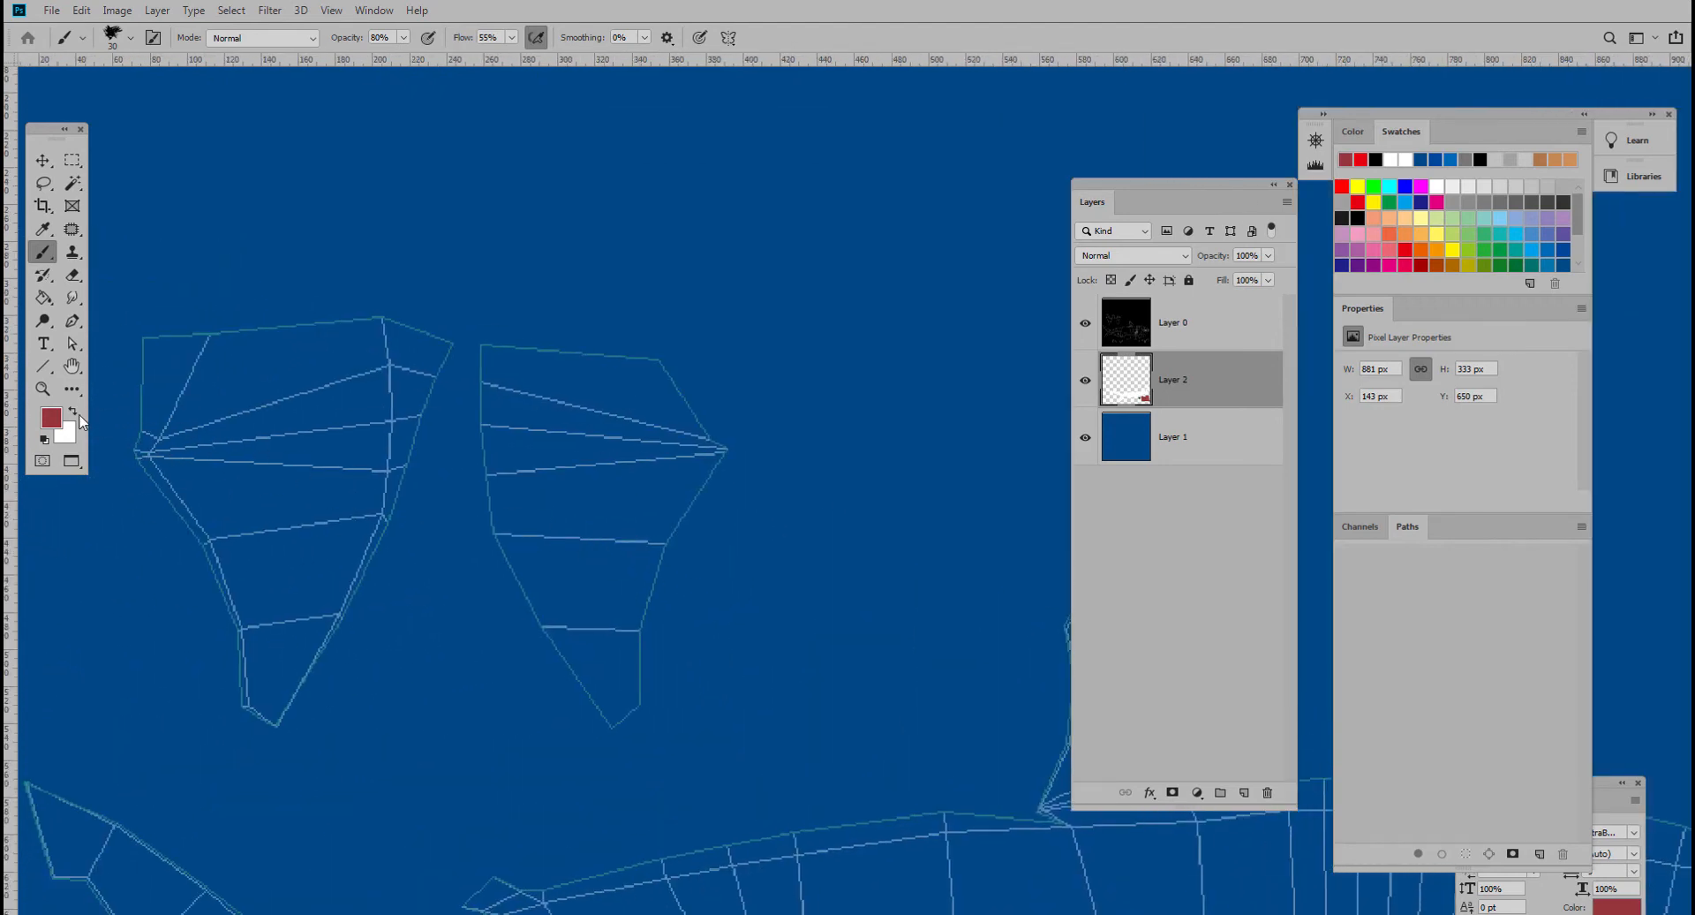
pyautogui.click(74, 413)
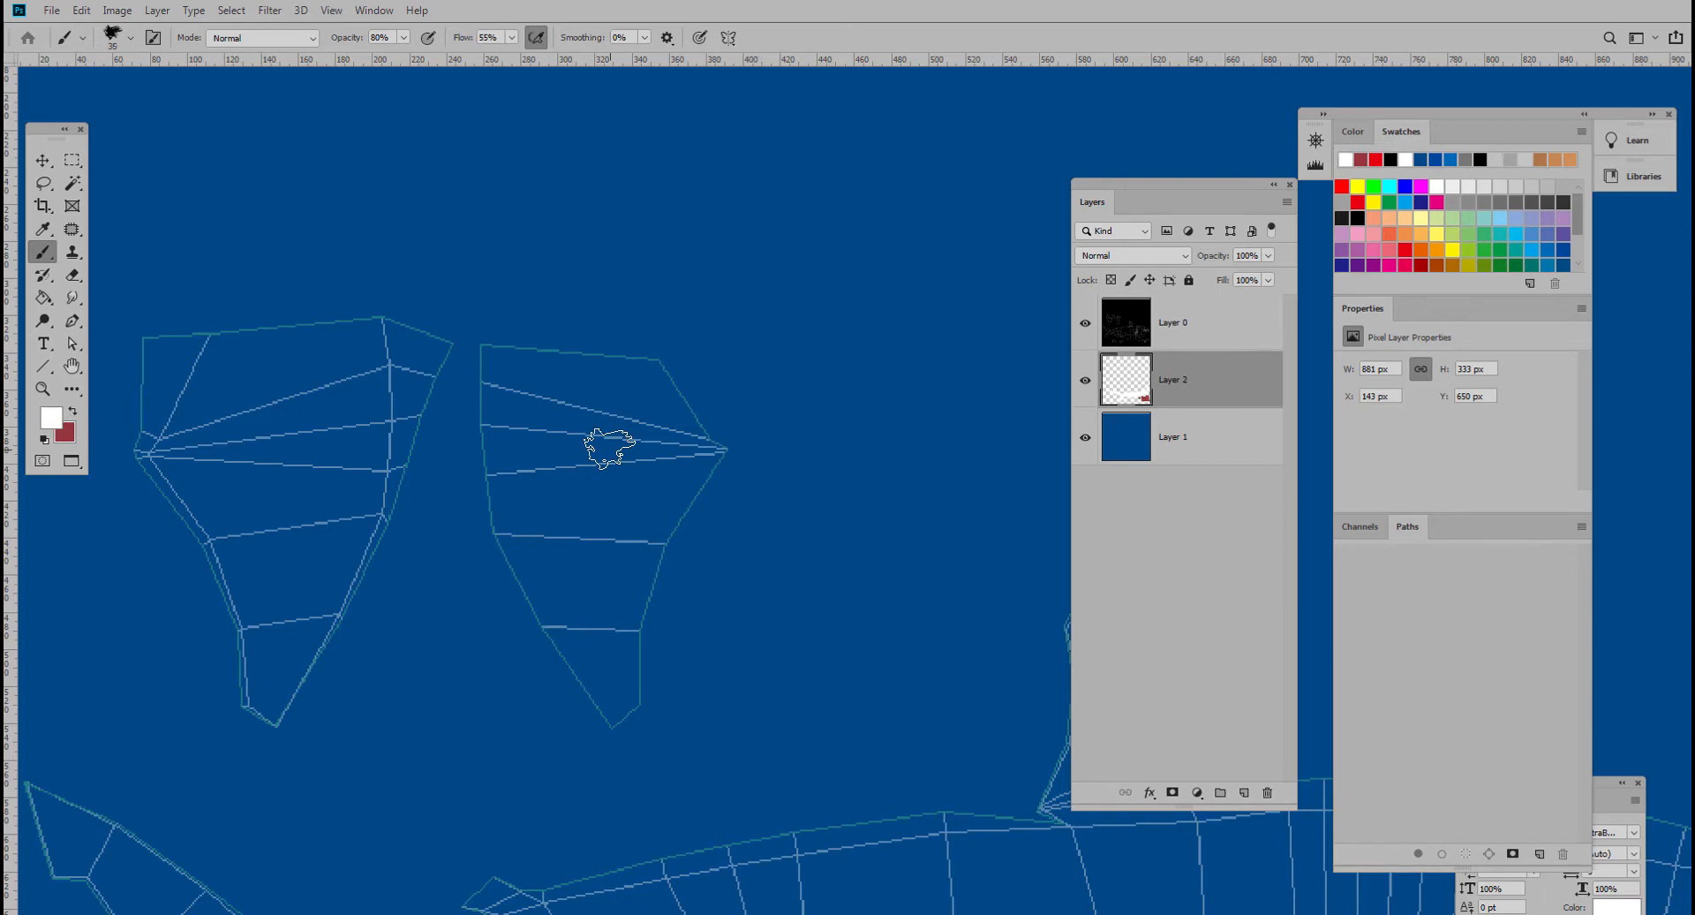
pyautogui.press(']')
pyautogui.press(']')
pyautogui.press(']')
pyautogui.press(']')
pyautogui.moveTo(525, 322)
pyautogui.mouseDown()
pyautogui.moveTo(568, 606)
pyautogui.moveTo(618, 697)
pyautogui.mouseUp()
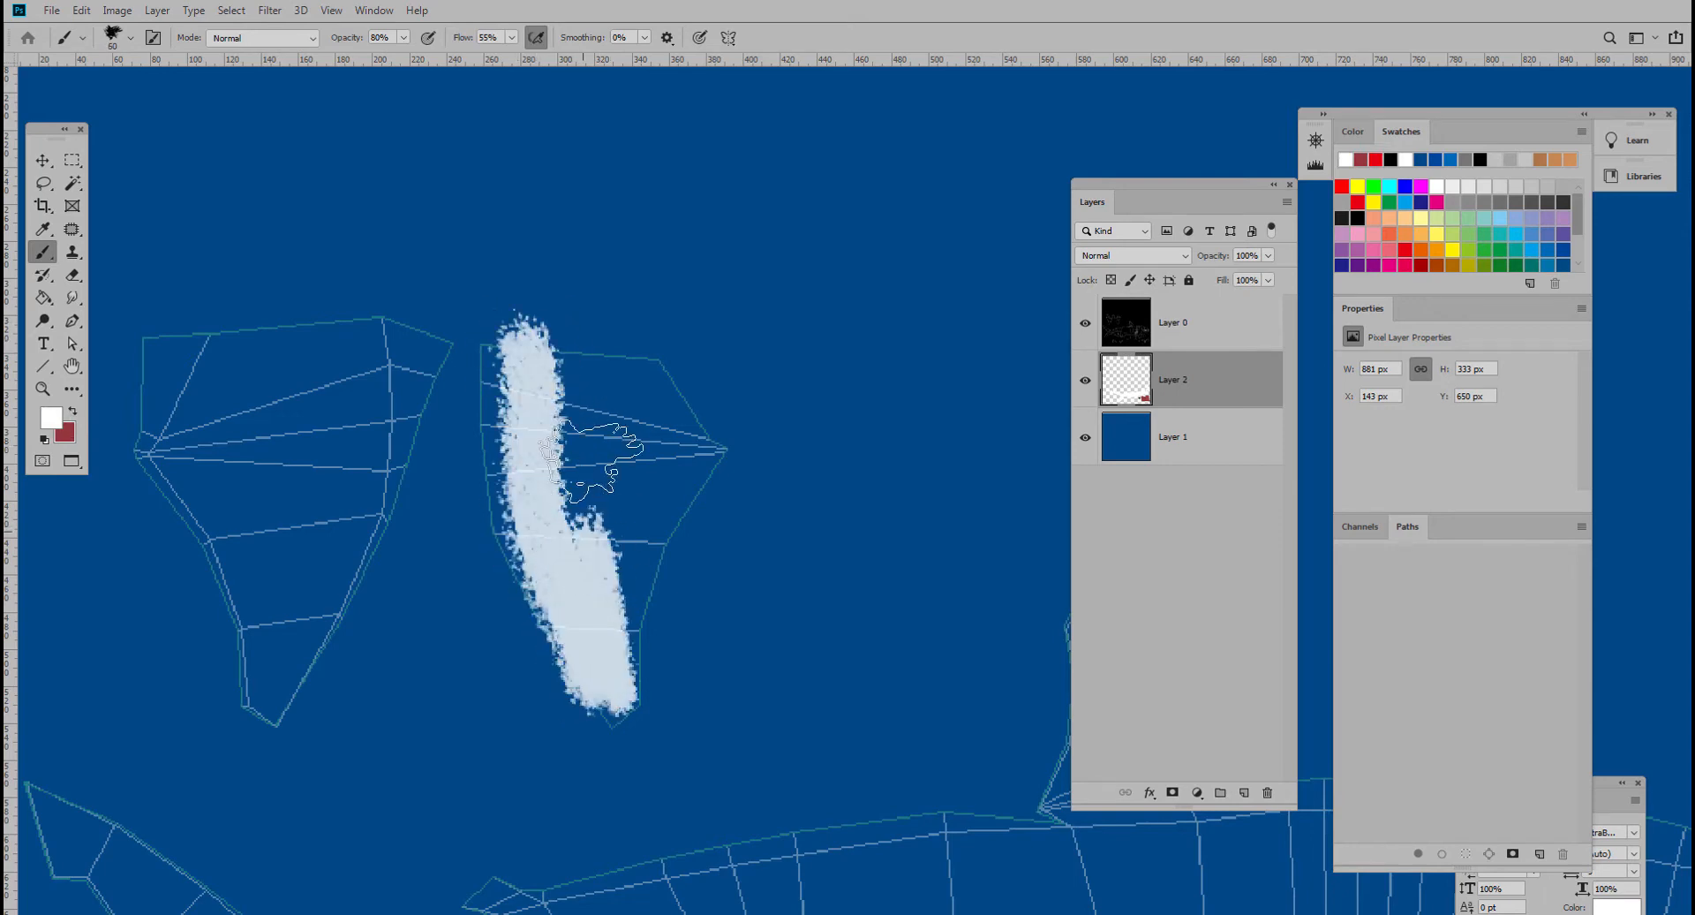
pyautogui.moveTo(591, 459)
pyautogui.mouseDown()
pyautogui.moveTo(610, 610)
pyautogui.moveTo(671, 397)
pyautogui.moveTo(750, 424)
pyautogui.moveTo(631, 649)
pyautogui.moveTo(565, 591)
pyautogui.moveTo(521, 353)
pyautogui.moveTo(548, 539)
pyautogui.moveTo(500, 371)
pyautogui.moveTo(529, 530)
pyautogui.moveTo(530, 359)
pyautogui.moveTo(733, 415)
pyautogui.moveTo(566, 501)
pyautogui.moveTo(575, 640)
pyautogui.moveTo(647, 458)
pyautogui.moveTo(653, 661)
pyautogui.moveTo(689, 613)
pyautogui.moveTo(738, 447)
pyautogui.moveTo(644, 541)
pyautogui.moveTo(689, 447)
pyautogui.moveTo(538, 359)
pyautogui.moveTo(520, 367)
pyautogui.mouseUp()
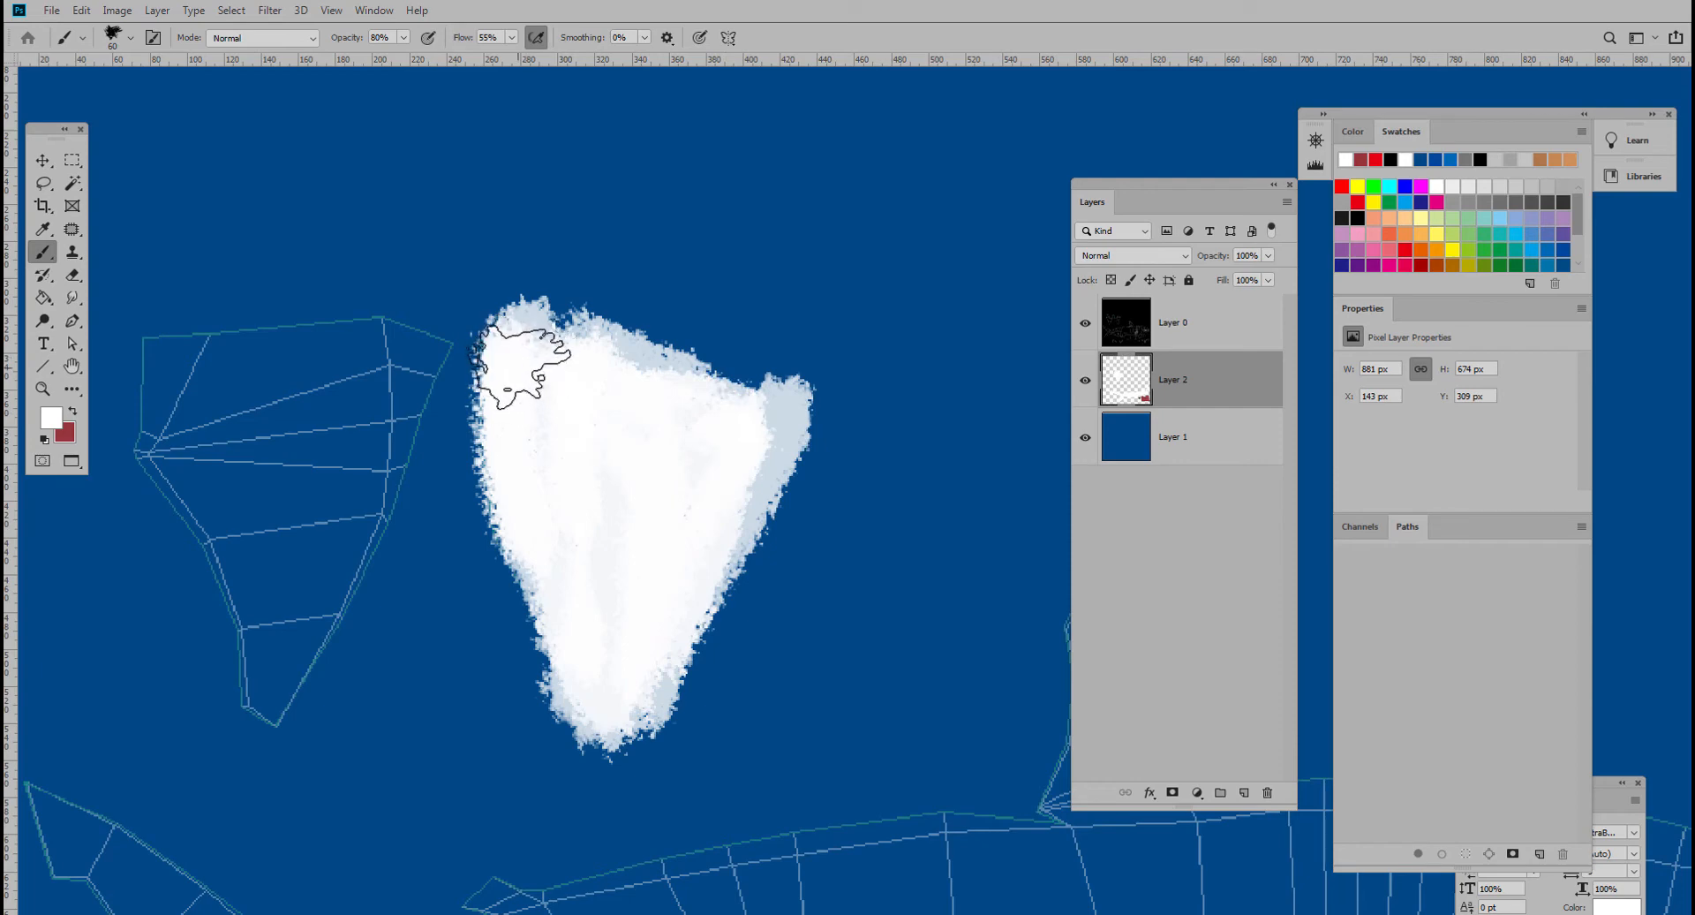
# - Reduce the brush to 20 px and fill in the white along the left edge of the painted large fin piece
pyautogui.press('[')
pyautogui.press('[')
pyautogui.press('[')
pyautogui.press('[')
pyautogui.press('[')
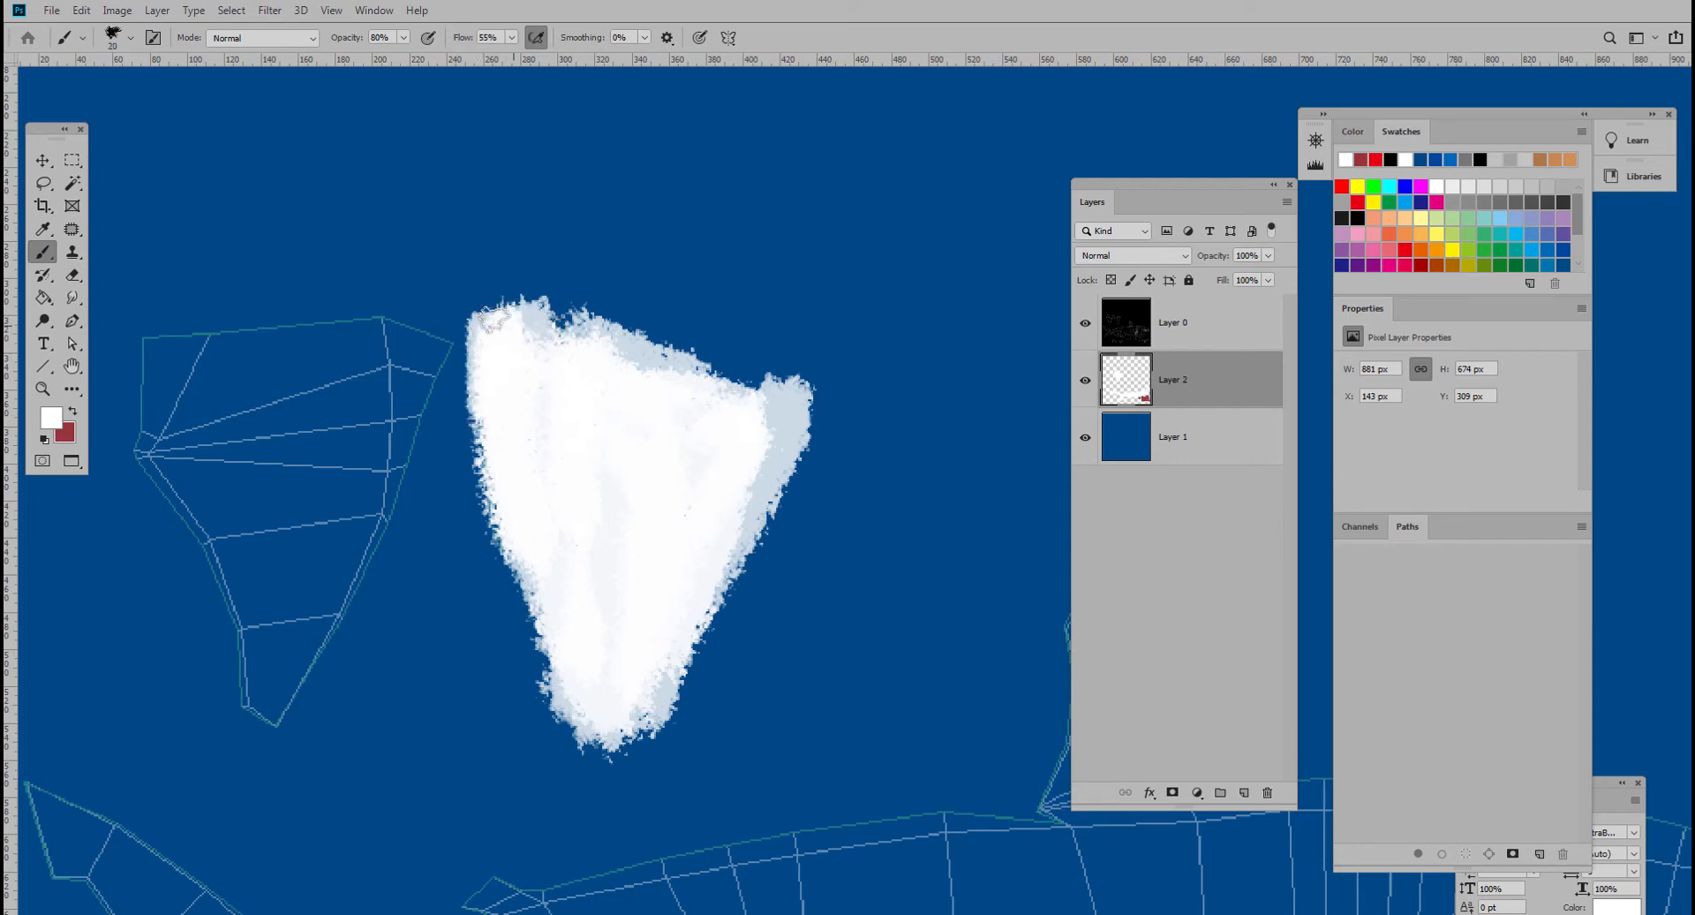
pyautogui.moveTo(488, 437); pyautogui.dragTo(536, 658)
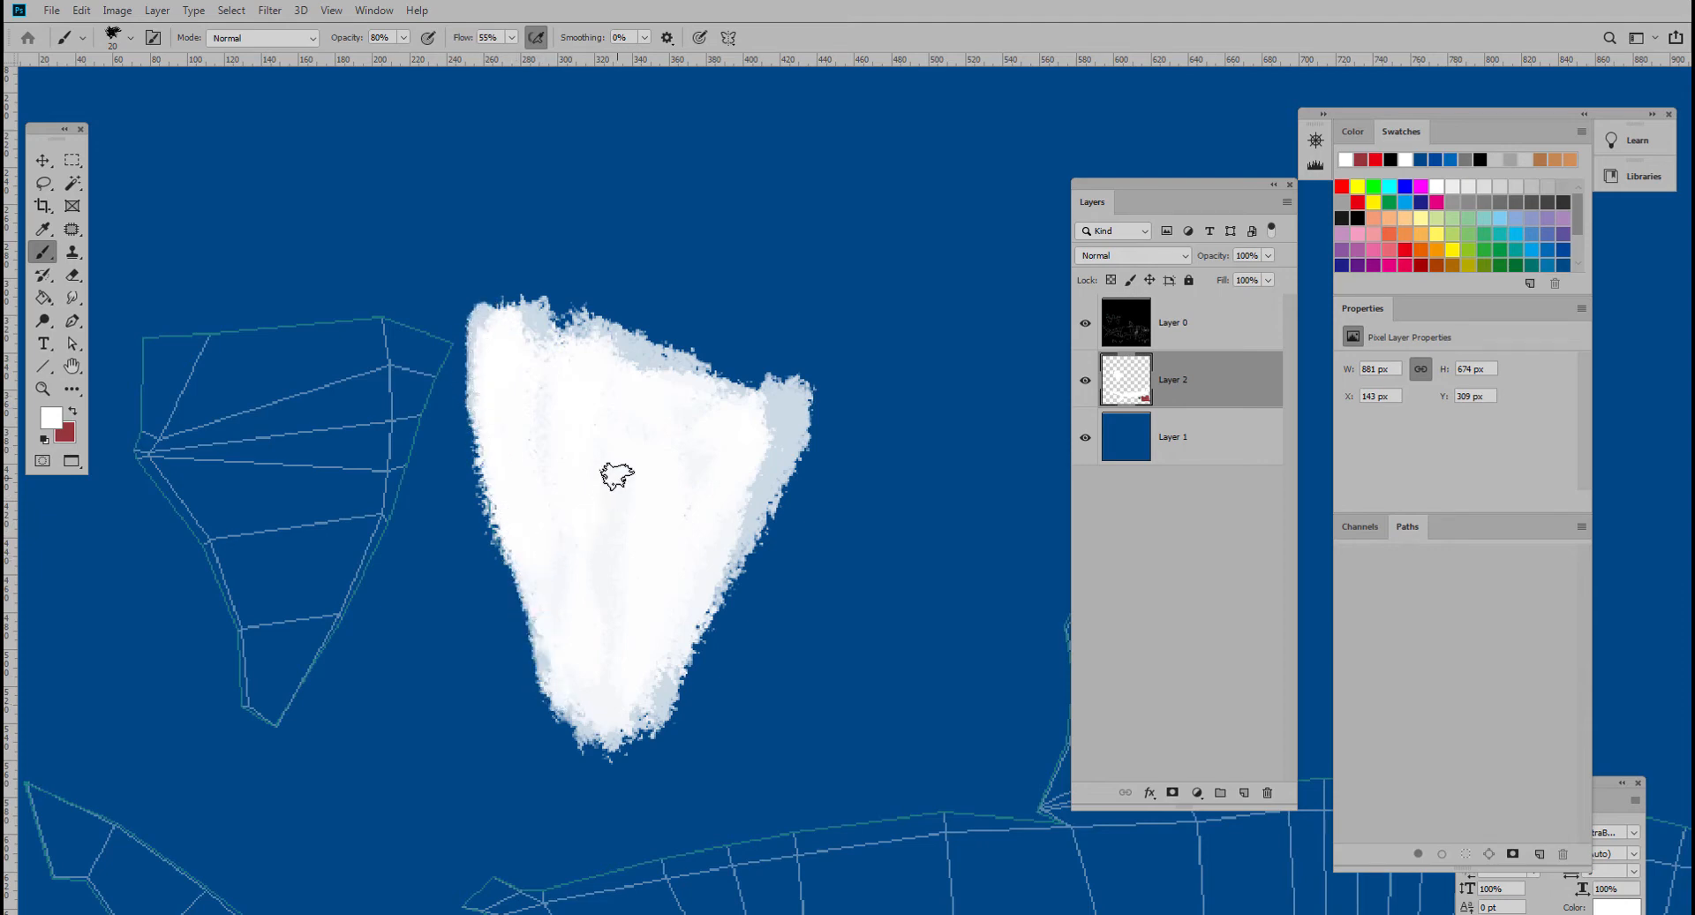
# - Smudge the pale grey patches in the middle of the belly strip into the white at 100% strength, using a small tip
pyautogui.keyDown('alt'); pyautogui.scroll(-3, 785, 422); pyautogui.keyUp('alt')
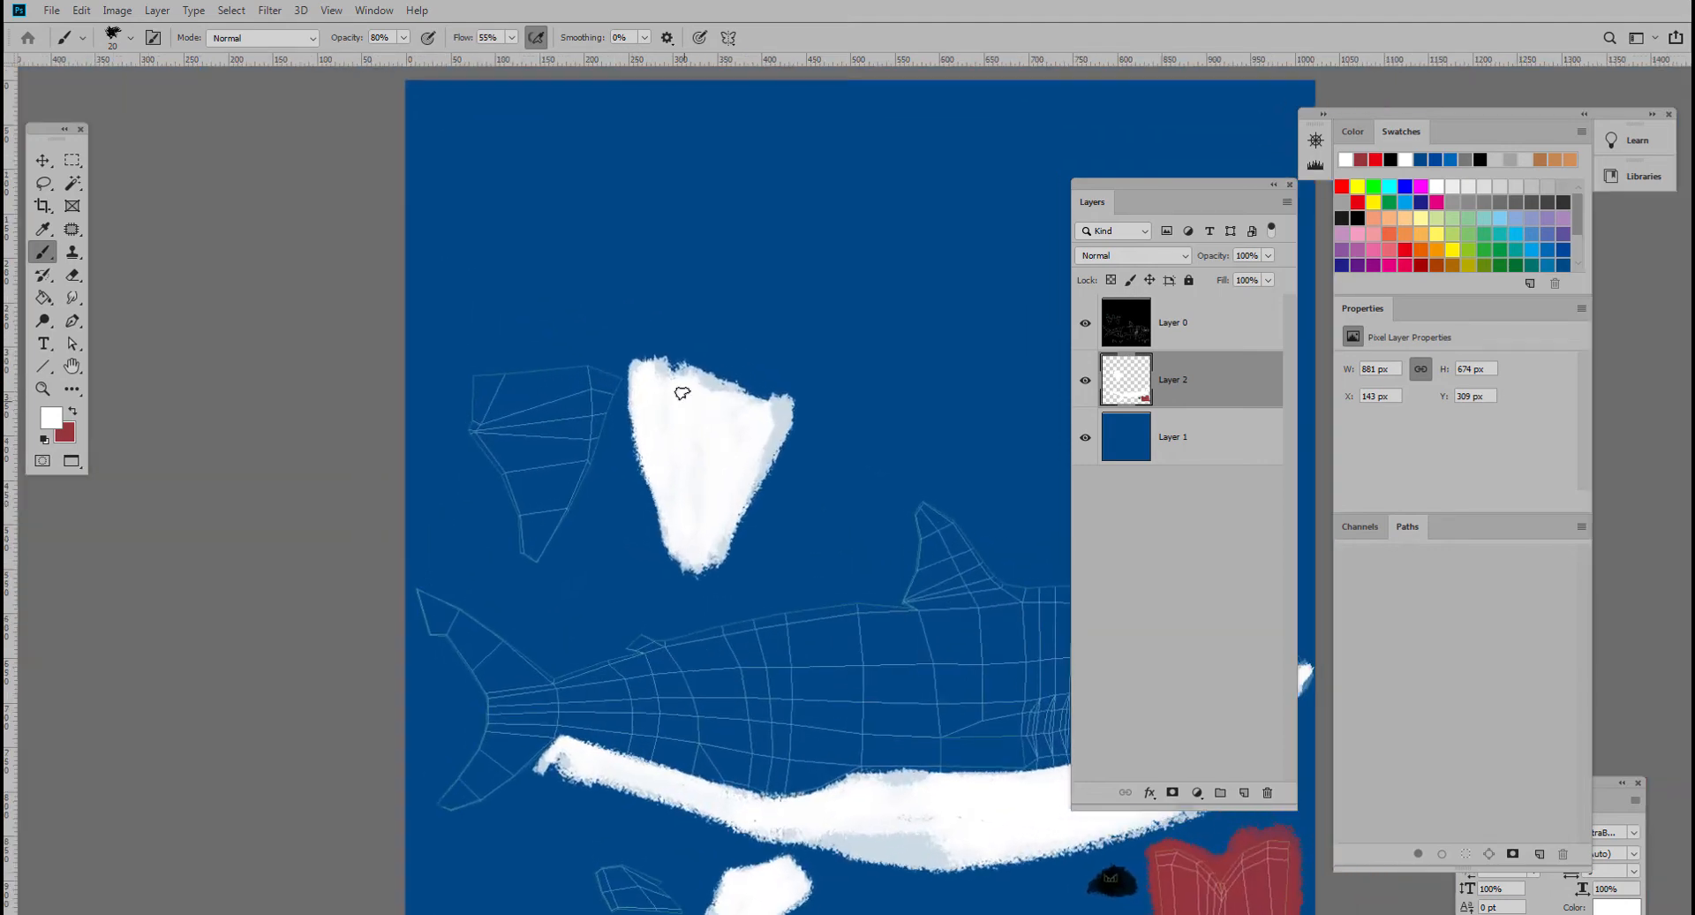
pyautogui.moveTo(746, 457); pyautogui.dragTo(685, 302)
pyautogui.moveTo(861, 471); pyautogui.dragTo(721, 407)
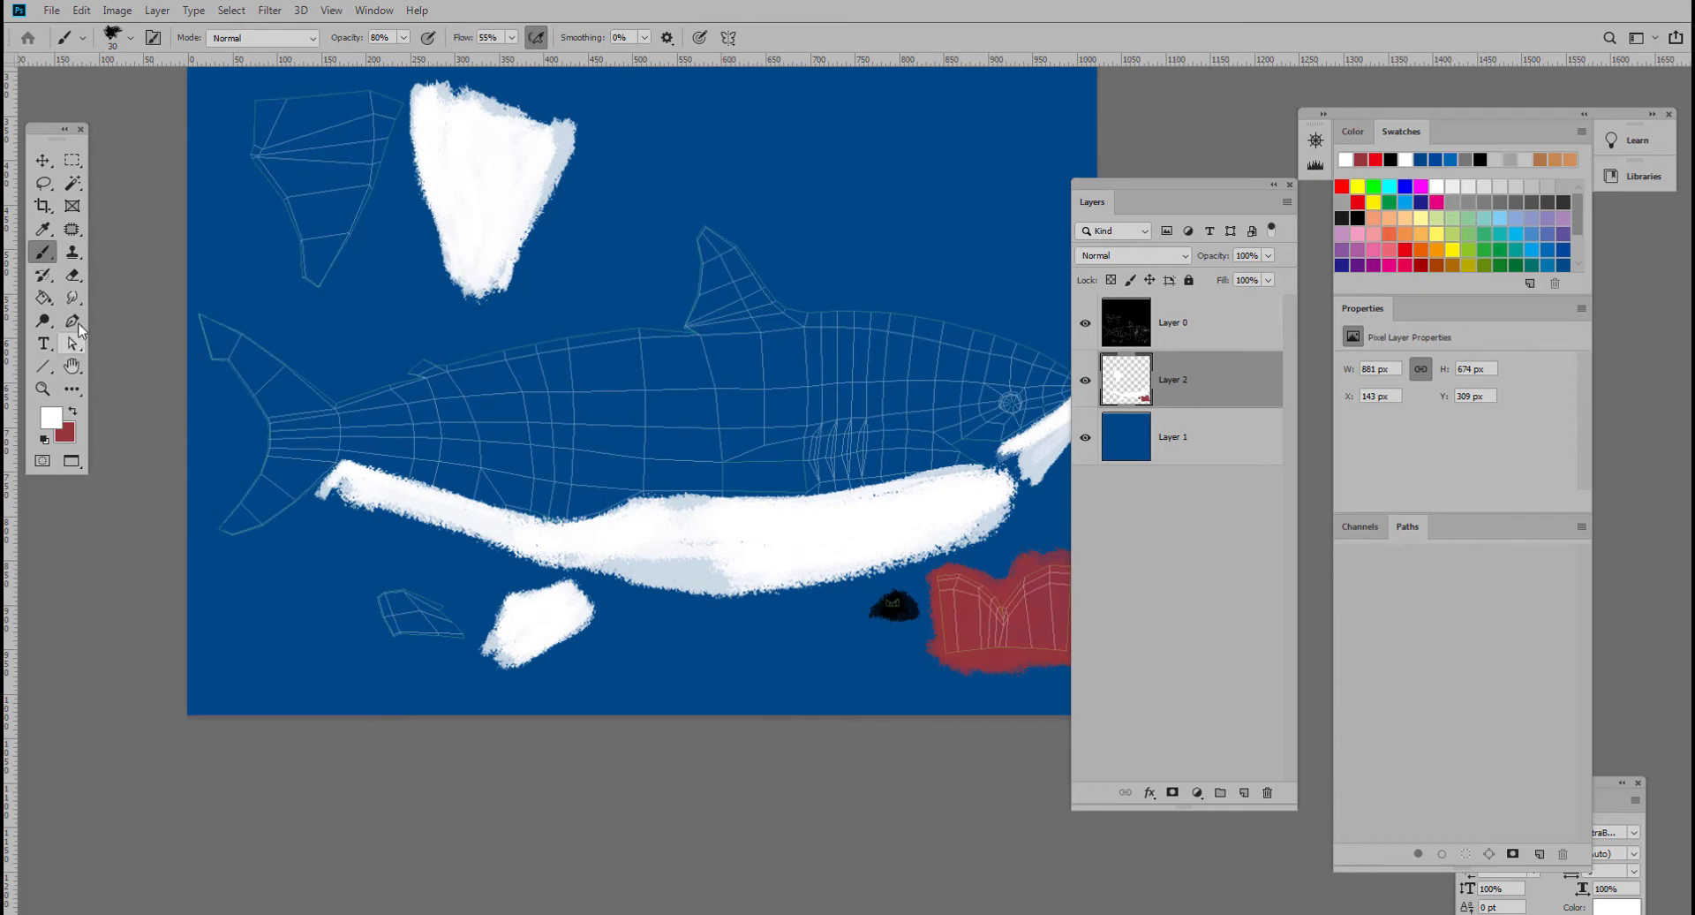
pyautogui.click(72, 298)
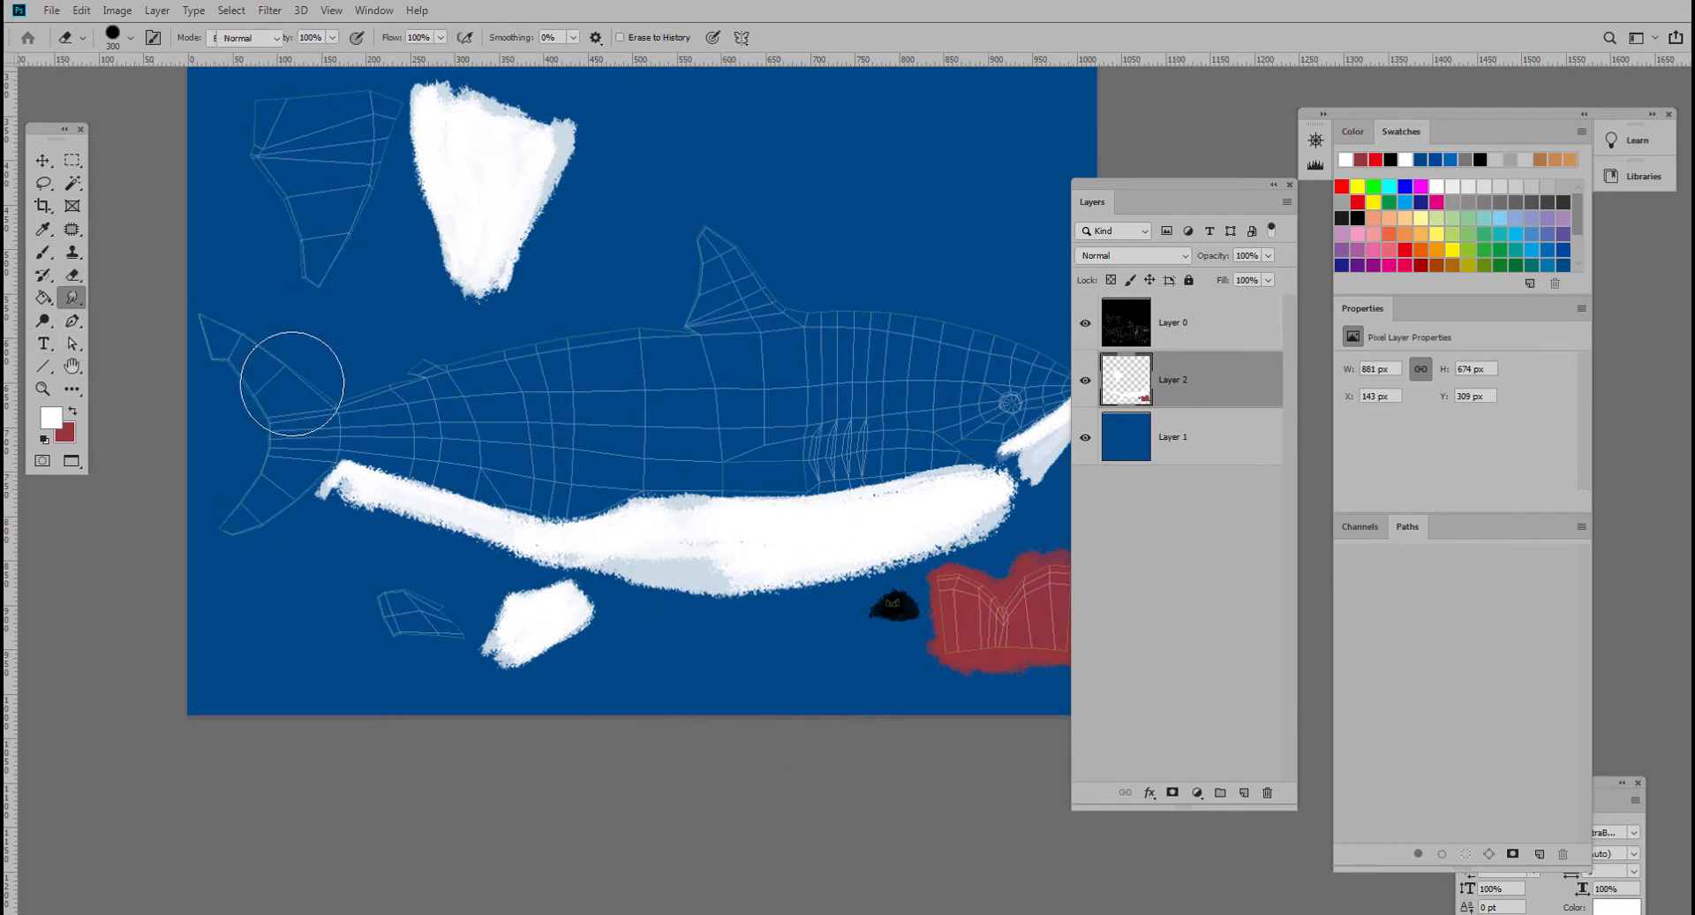
pyautogui.press('[')
pyautogui.press('[')
pyautogui.moveTo(729, 569)
pyautogui.mouseDown()
pyautogui.moveTo(636, 560)
pyautogui.moveTo(670, 554)
pyautogui.mouseUp()
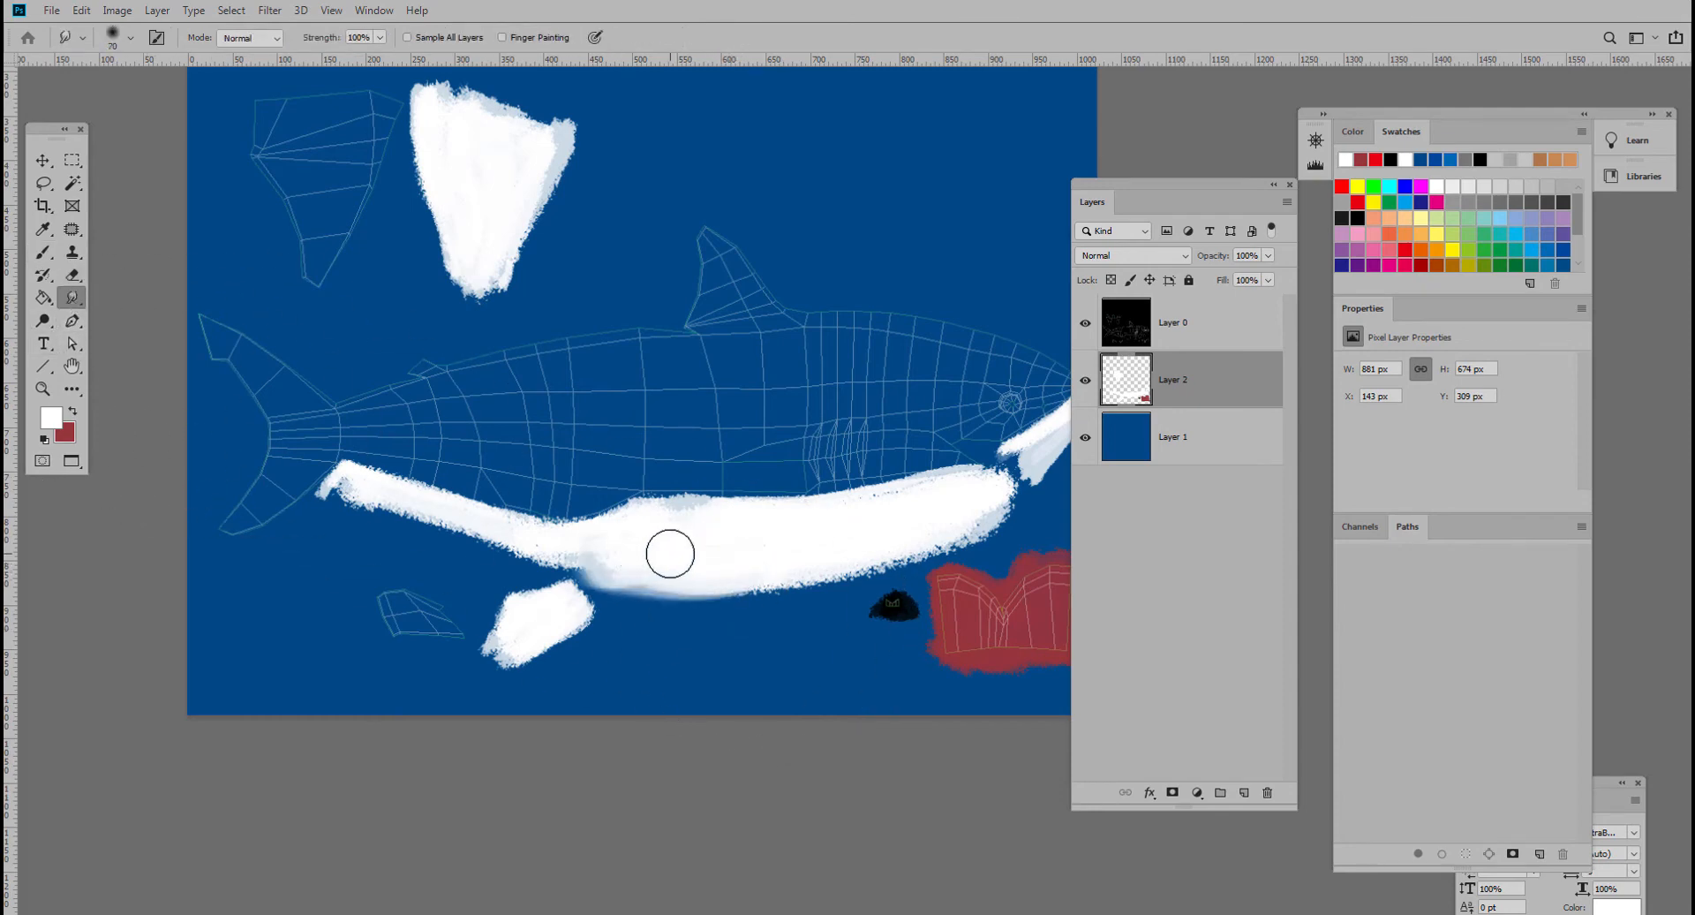
pyautogui.keyDown('alt'); pyautogui.scroll(1, 672, 551); pyautogui.keyUp('alt')
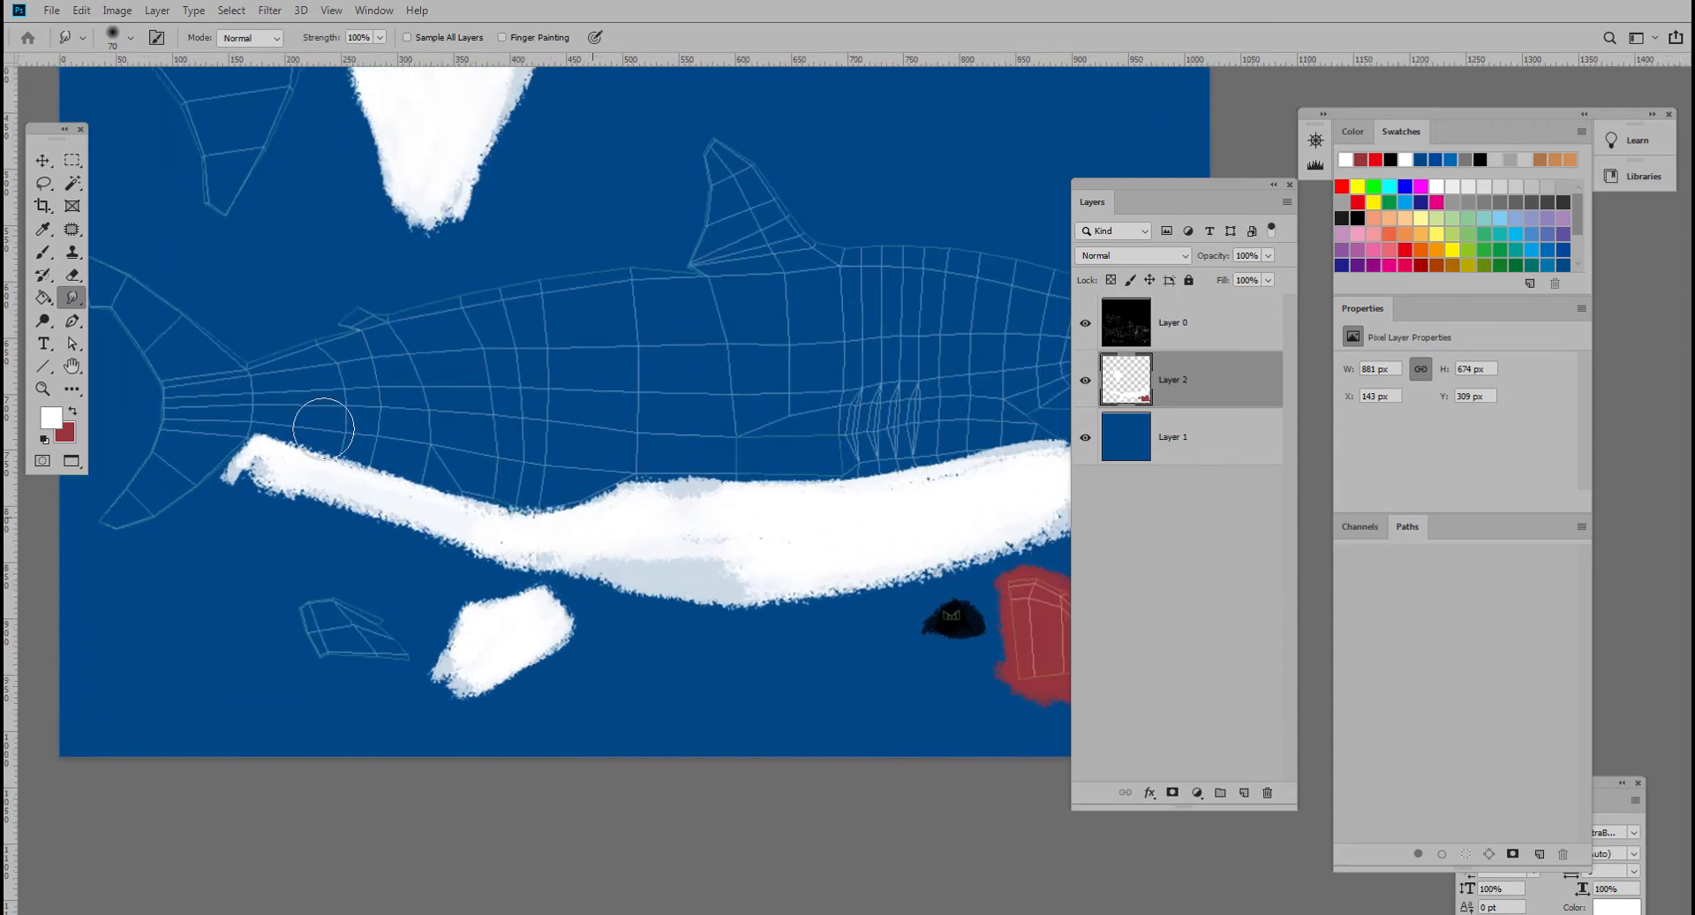
pyautogui.press('[')
pyautogui.press('[')
pyautogui.moveTo(749, 566); pyautogui.dragTo(638, 565)
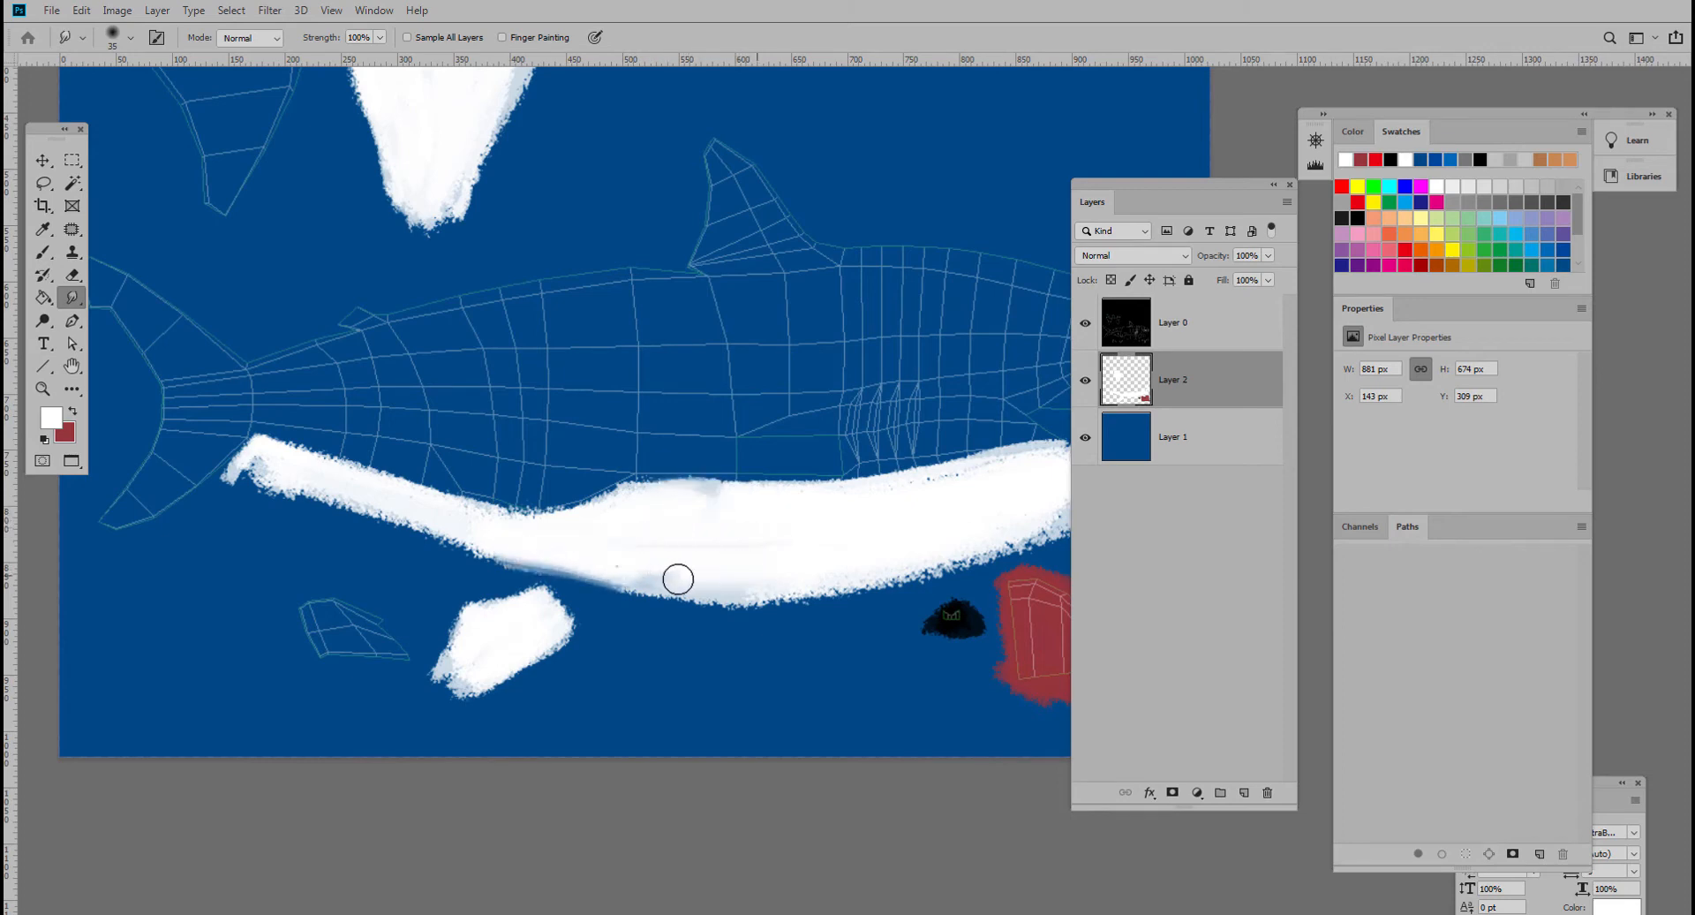
# - Paint more white along the upper edge of the belly strip with a 50 px brush
pyautogui.click(44, 253)
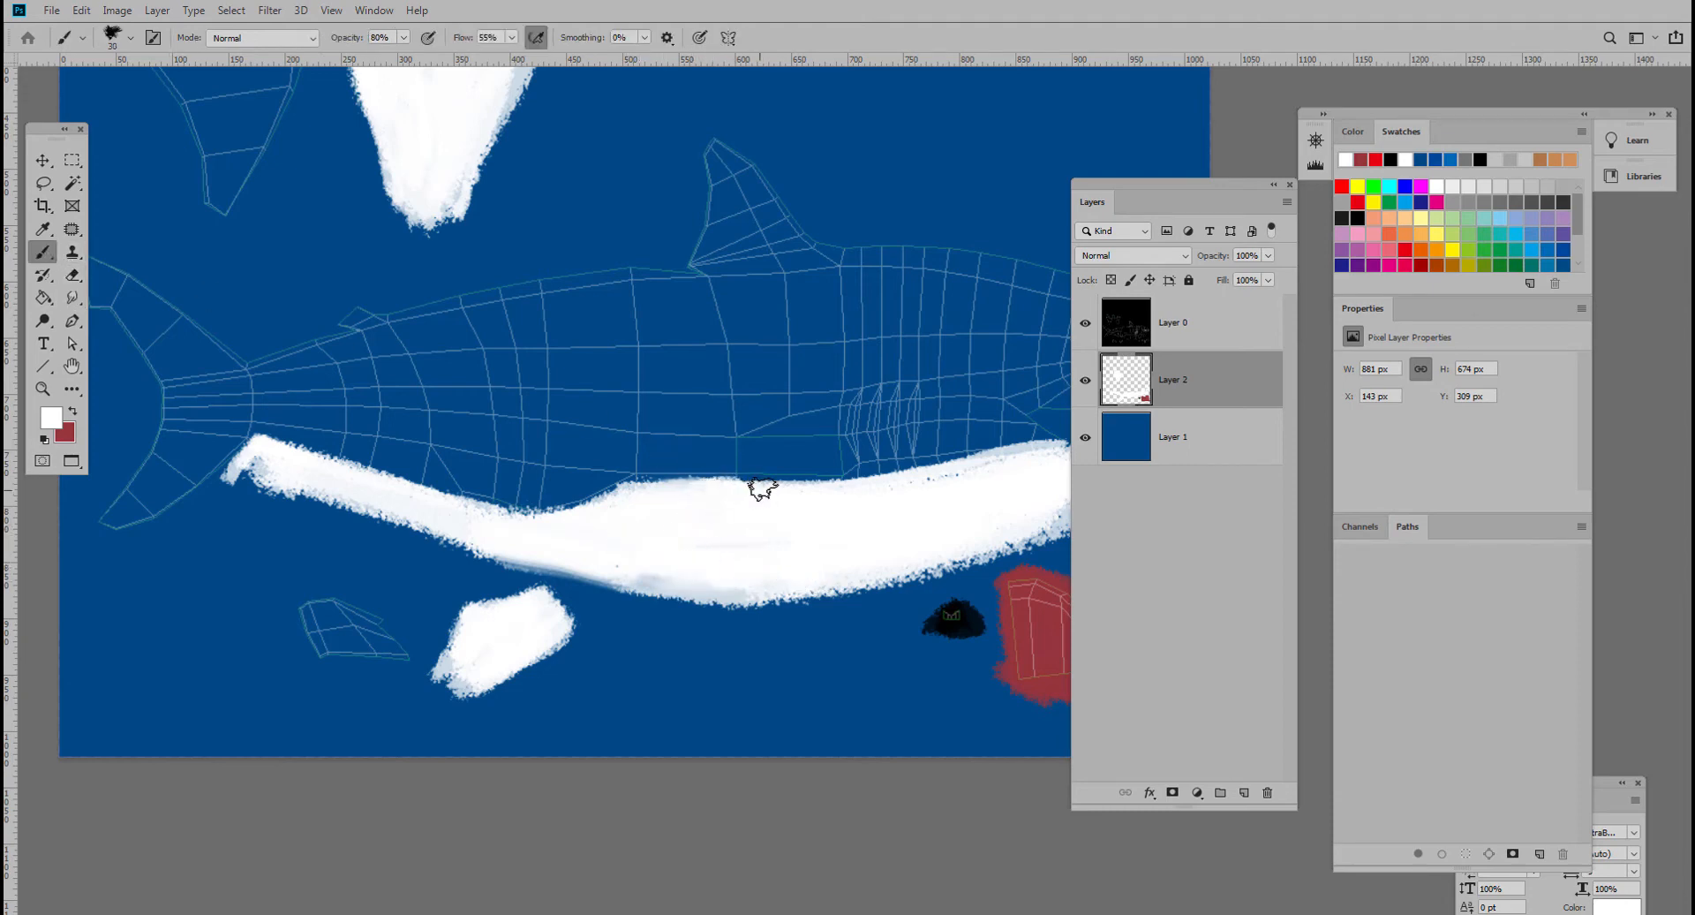
pyautogui.hscroll(5, 776, 496)
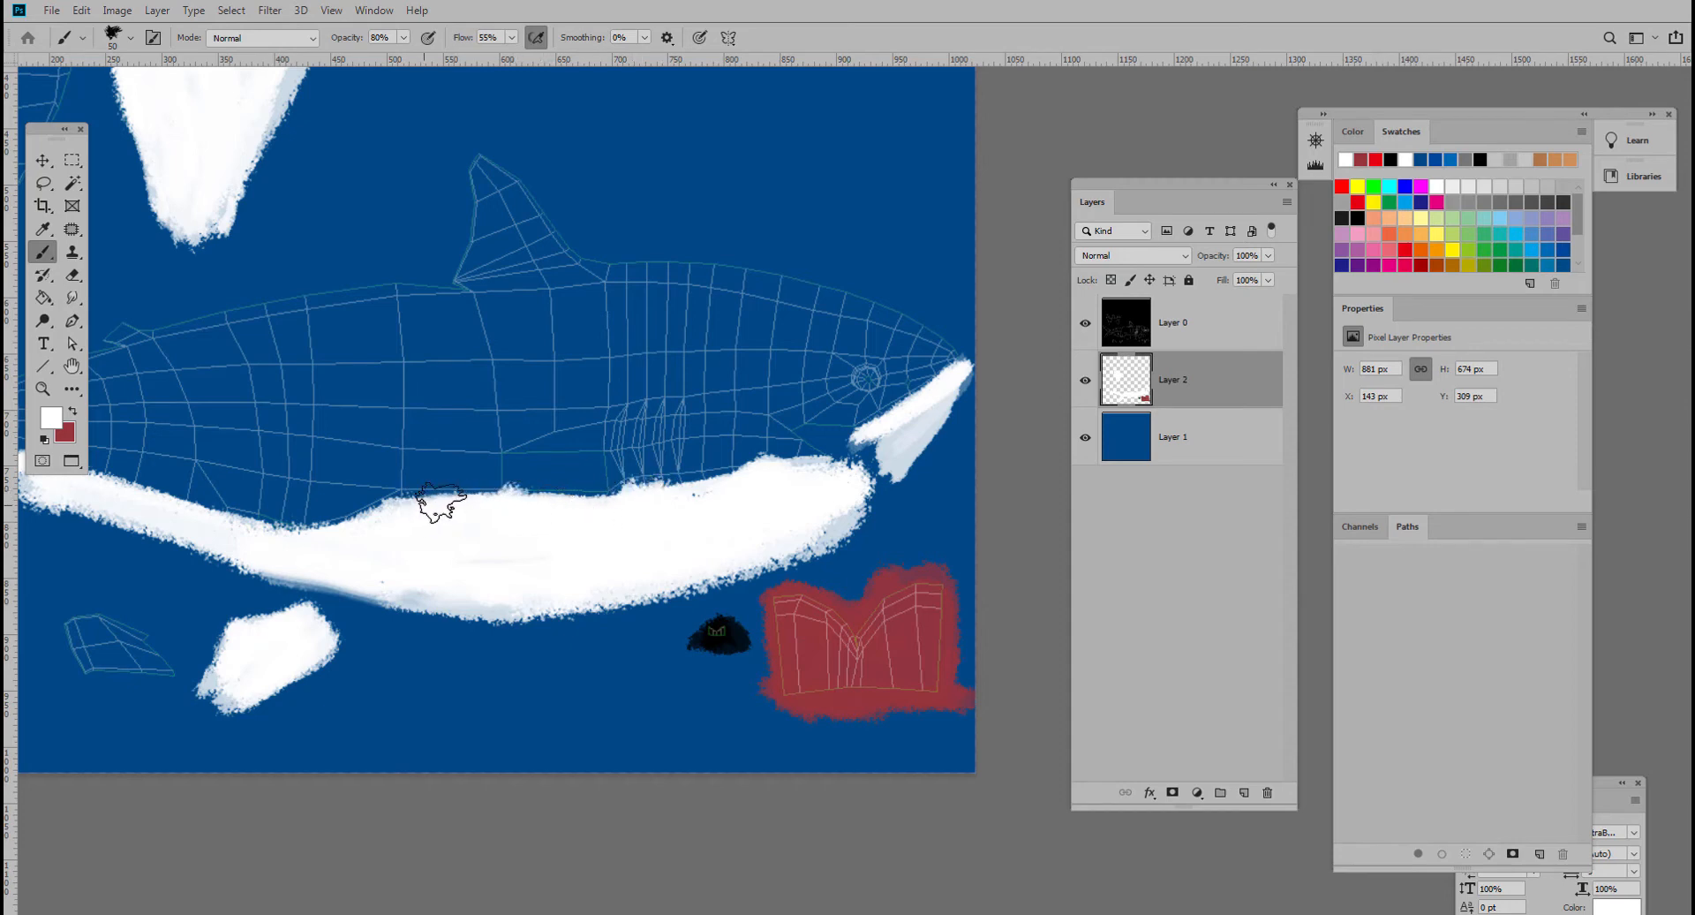
# - Sample the body's blue and pick a darker, muted shade of it as the foreground colour for the gill slits
pyautogui.keyDown('ctrl'); pyautogui.moveTo(642, 501); pyautogui.dragTo(605, 587); pyautogui.keyUp('ctrl')
pyautogui.keyDown('ctrl'); pyautogui.moveTo(578, 602); pyautogui.dragTo(677, 503); pyautogui.keyUp('ctrl')
pyautogui.keyDown('ctrl'); pyautogui.moveTo(633, 541); pyautogui.dragTo(664, 541); pyautogui.keyUp('ctrl')
pyautogui.moveTo(651, 529); pyautogui.dragTo(688, 490)
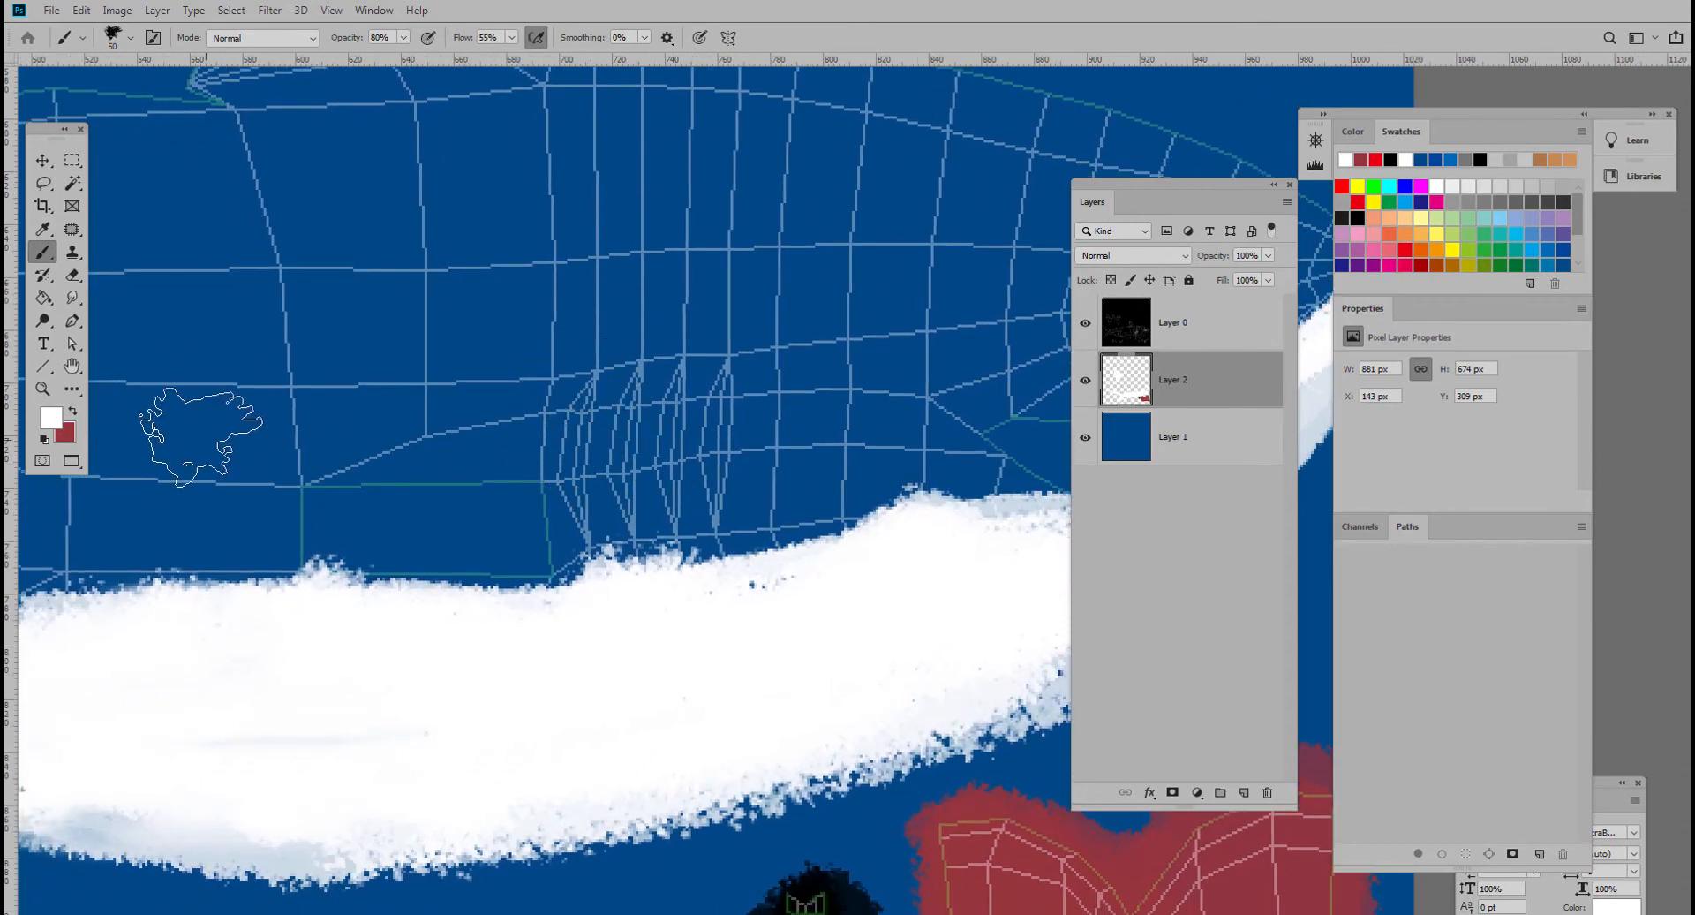
pyautogui.click(46, 440)
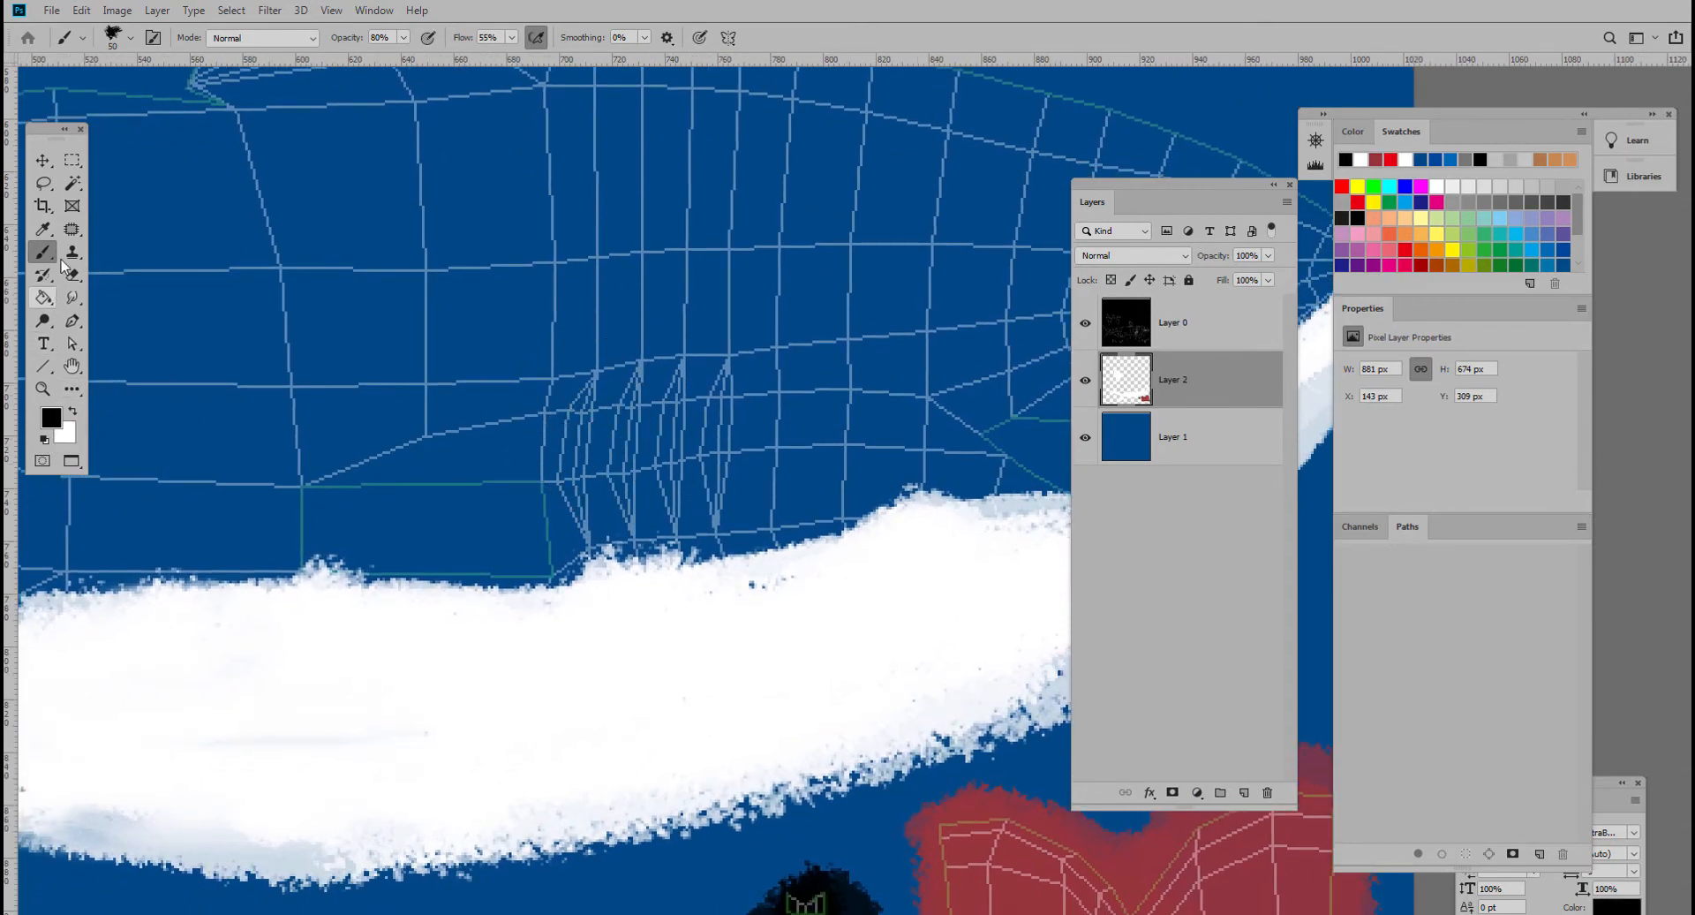
pyautogui.press('i')
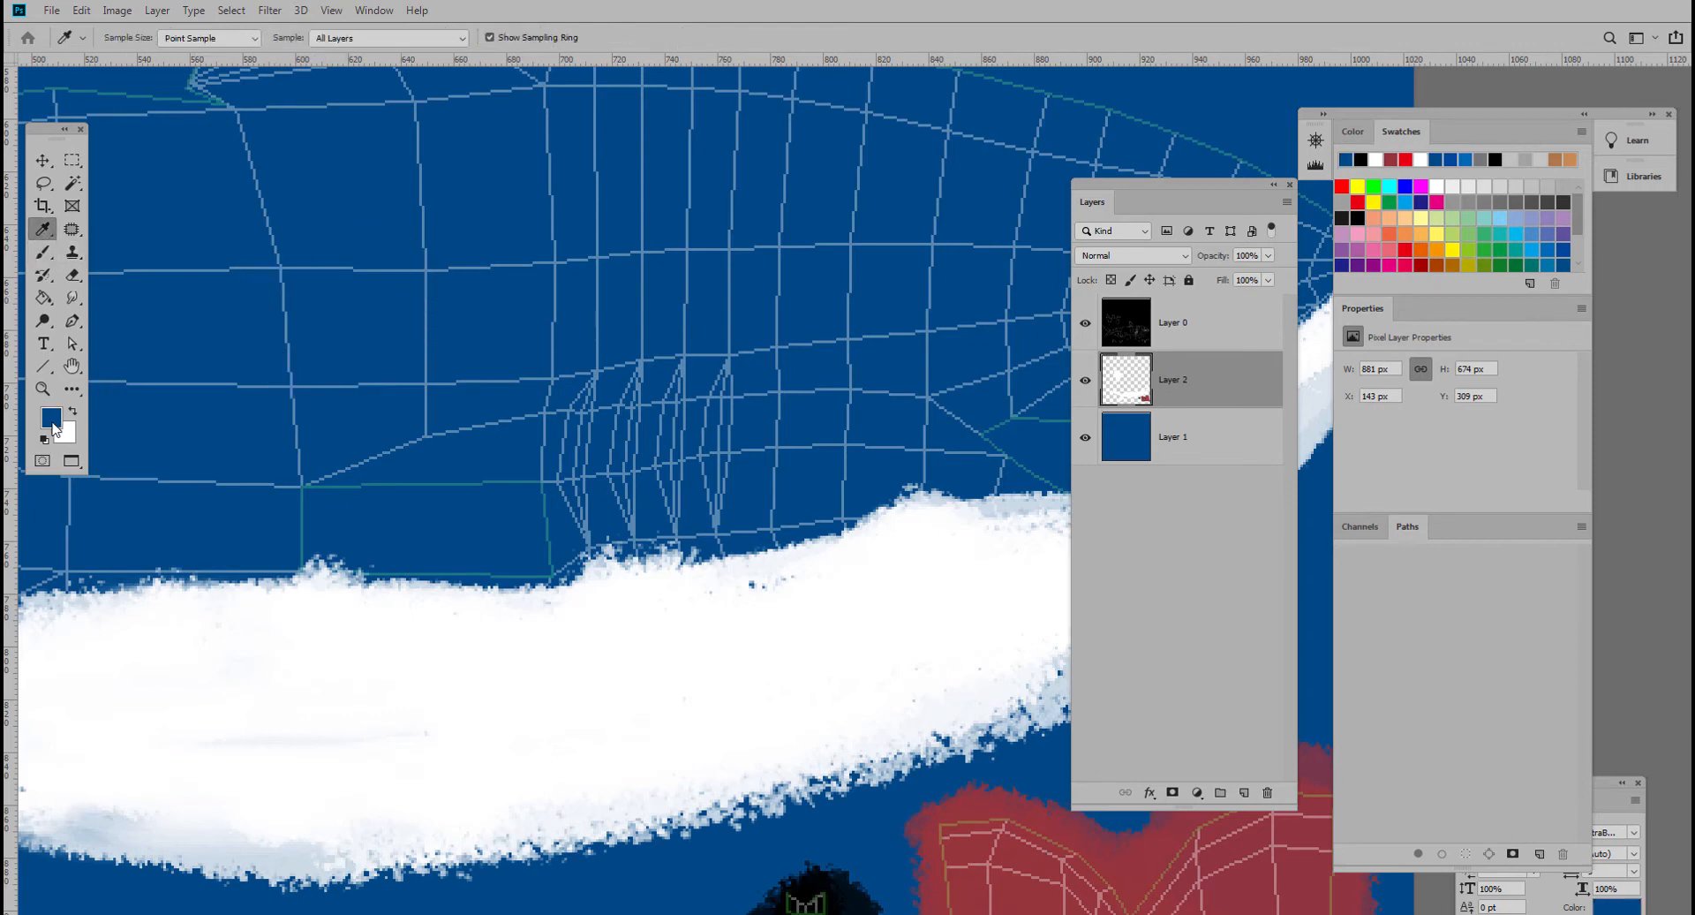
pyautogui.click(52, 418)
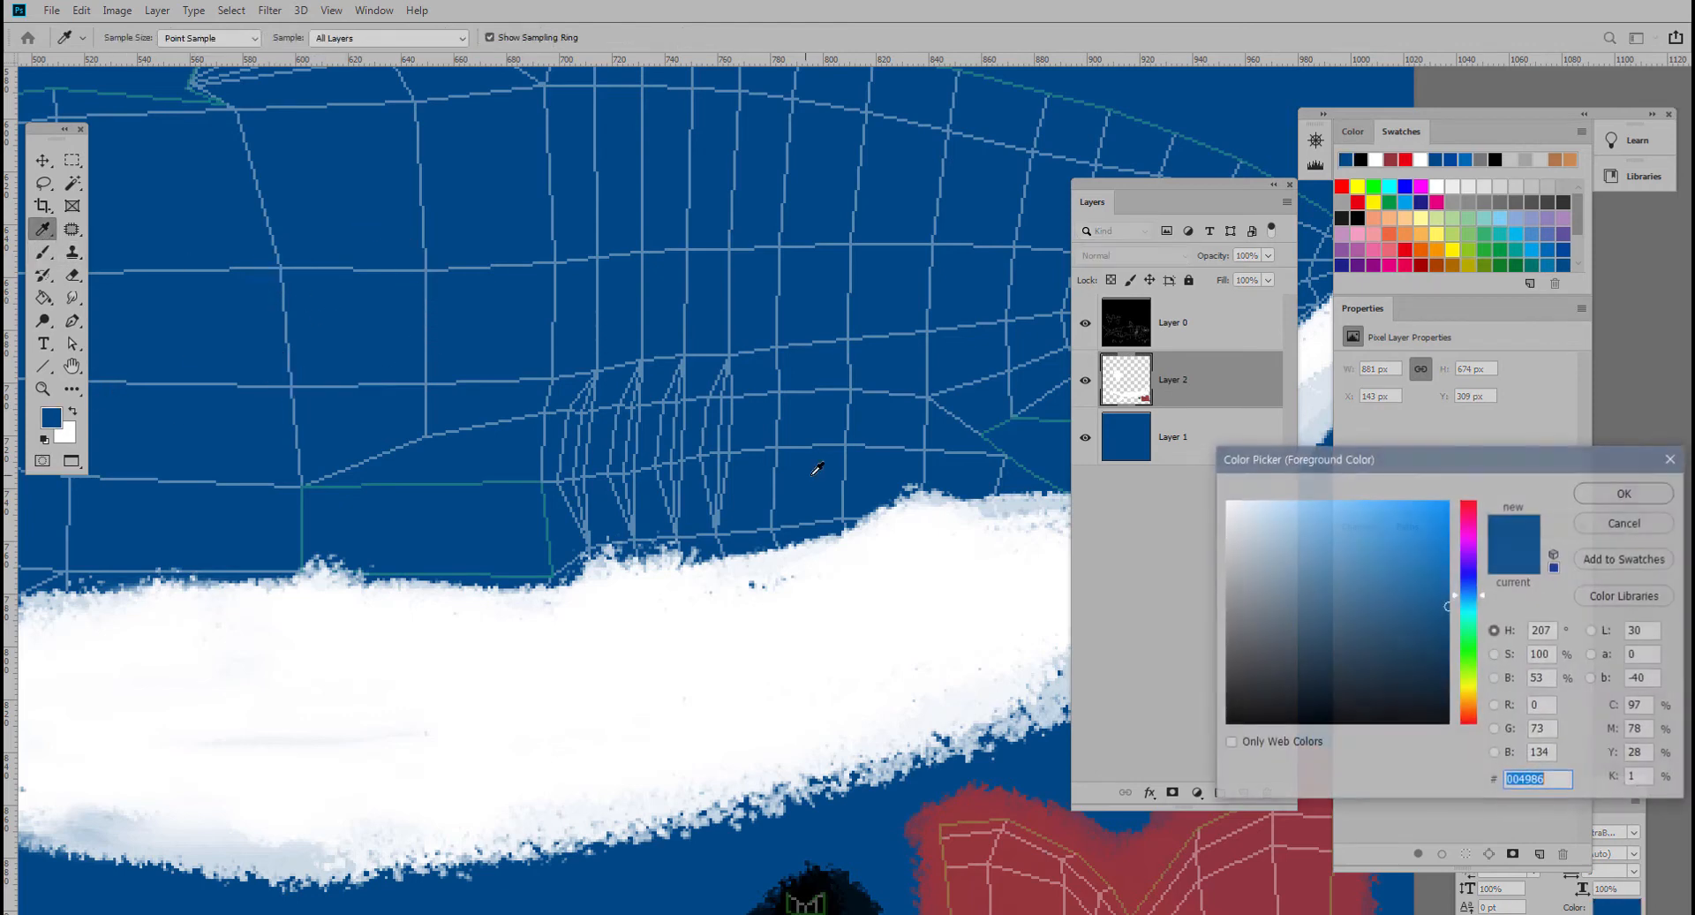
pyautogui.click(1607, 496)
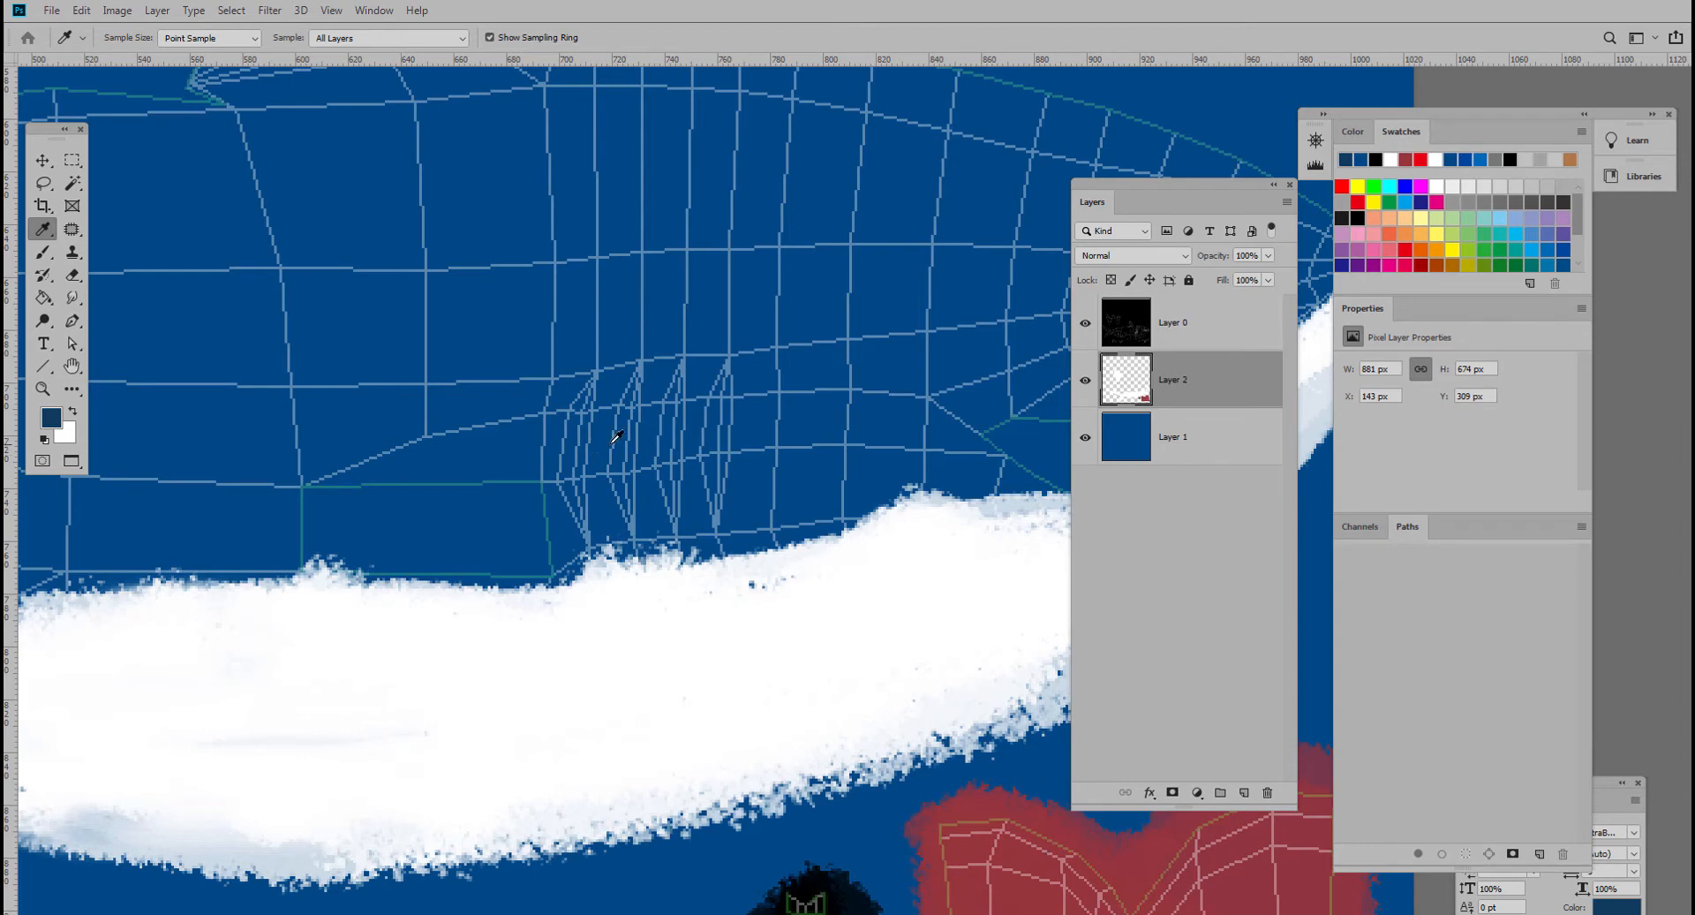
# - Choose the KYLE Ultimate Pencil Hard brush and paint the leftmost gill slit dark blue
pyautogui.click(43, 252)
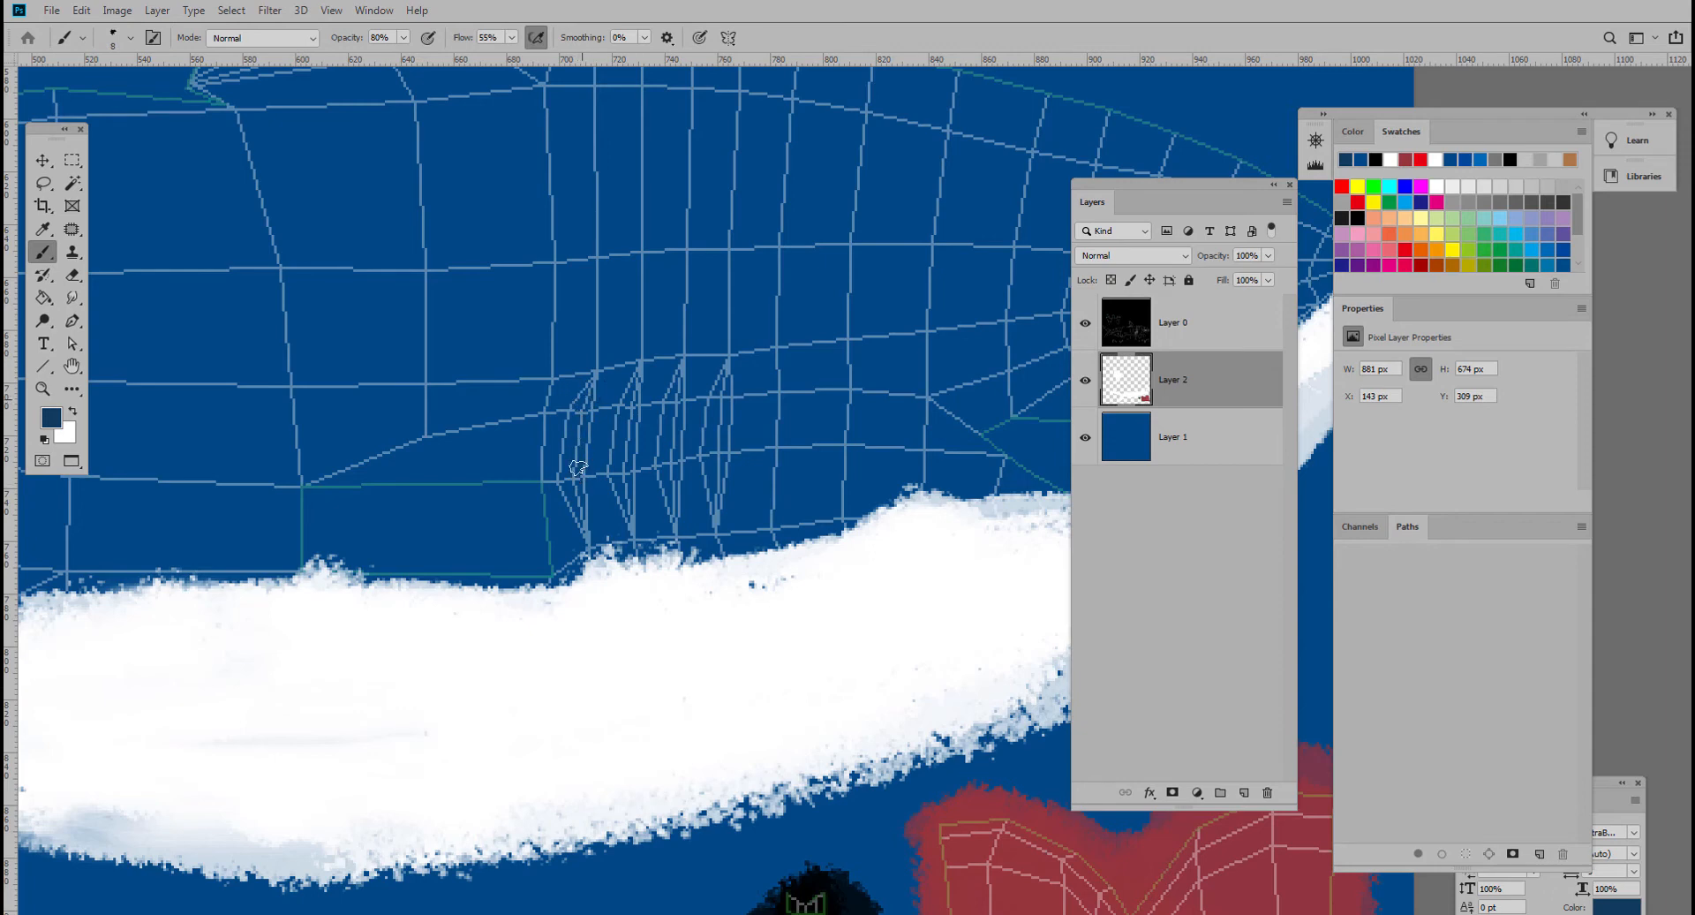
pyautogui.click(130, 38)
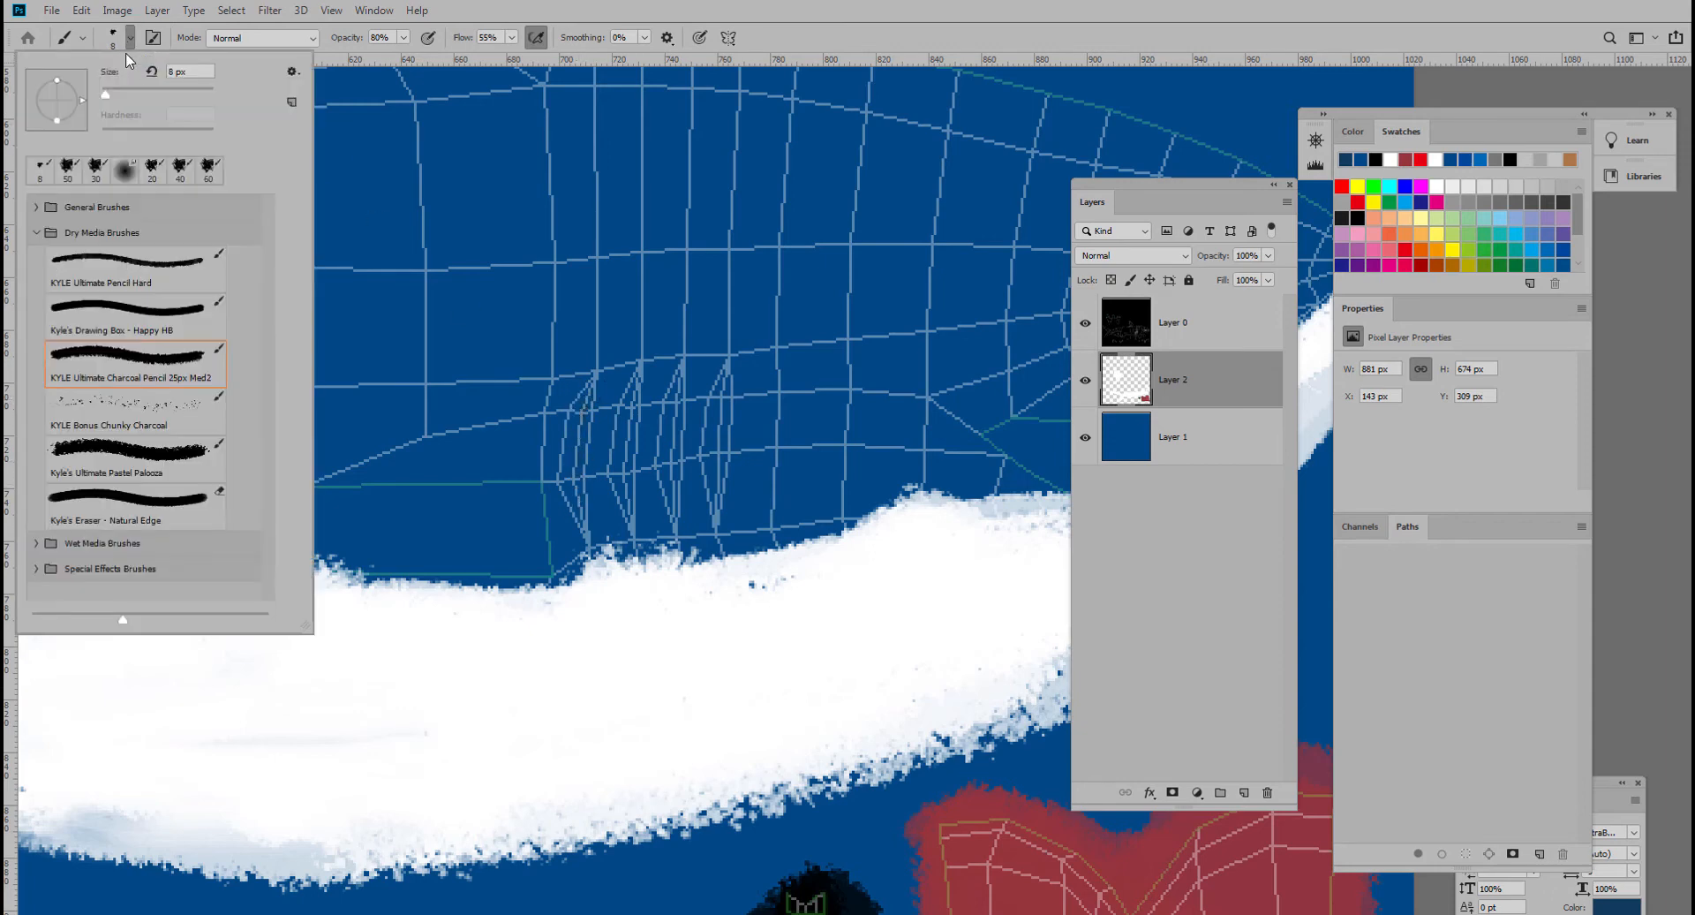
pyautogui.click(115, 266)
pyautogui.click(593, 407)
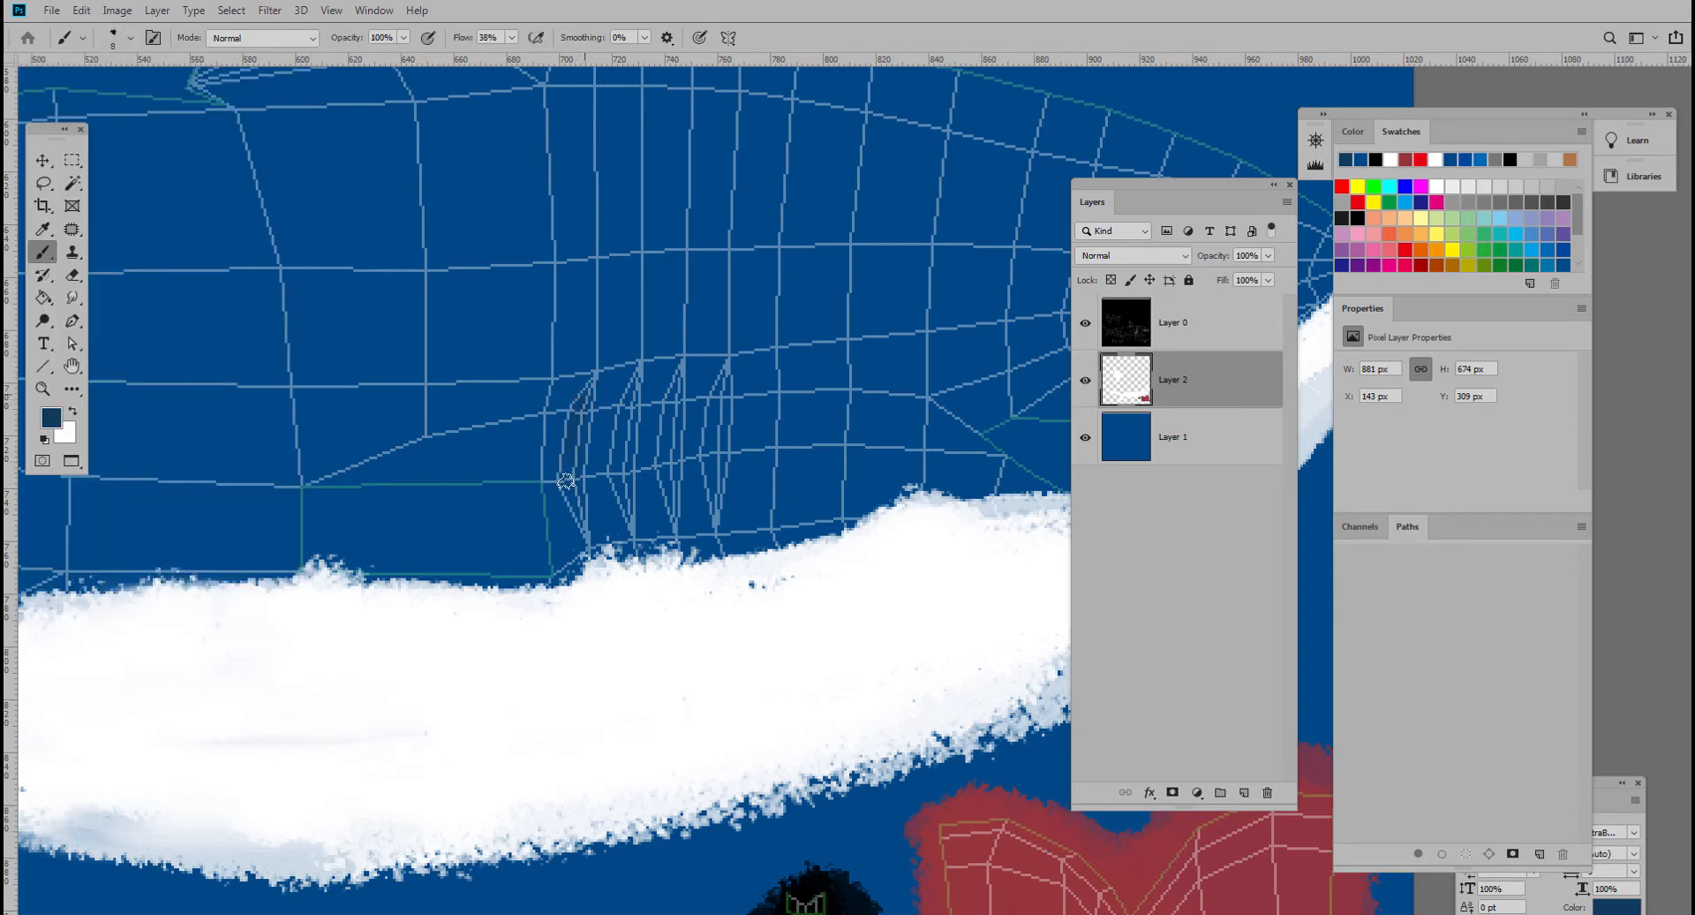
pyautogui.moveTo(580, 404); pyautogui.dragTo(587, 389)
pyautogui.moveTo(582, 549)
pyautogui.mouseDown()
pyautogui.moveTo(591, 566)
pyautogui.moveTo(574, 489)
pyautogui.moveTo(588, 389)
pyautogui.mouseUp()
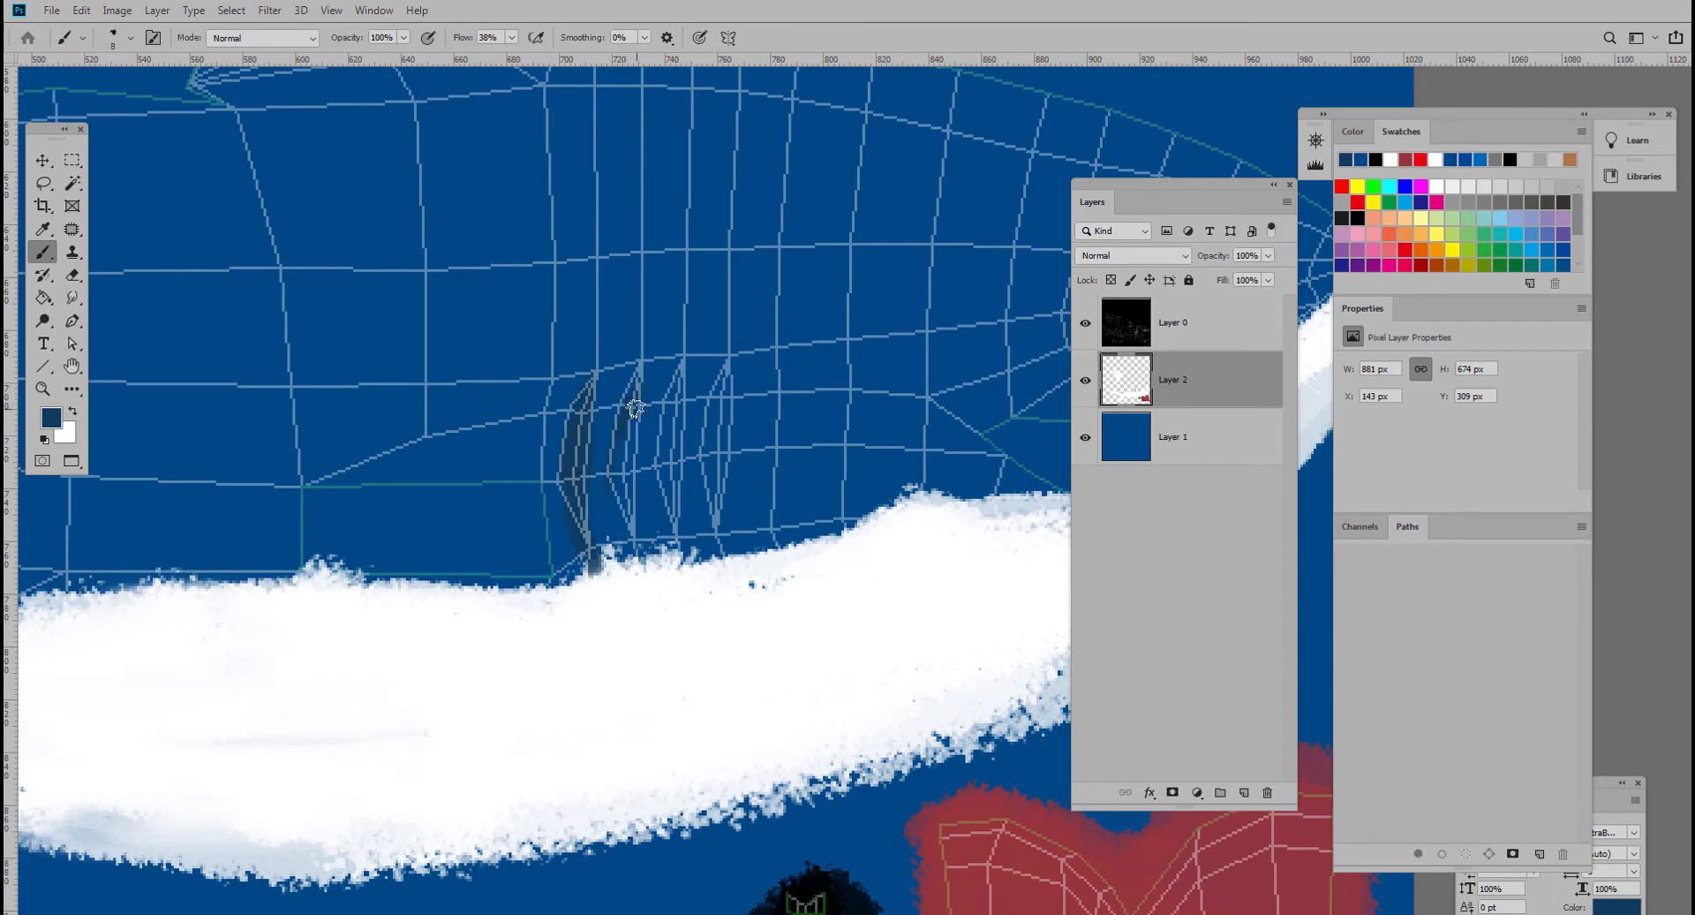
# - Paint the other three gill slits dark blue, enlarging the brush for the last two
pyautogui.moveTo(635, 408); pyautogui.dragTo(629, 448)
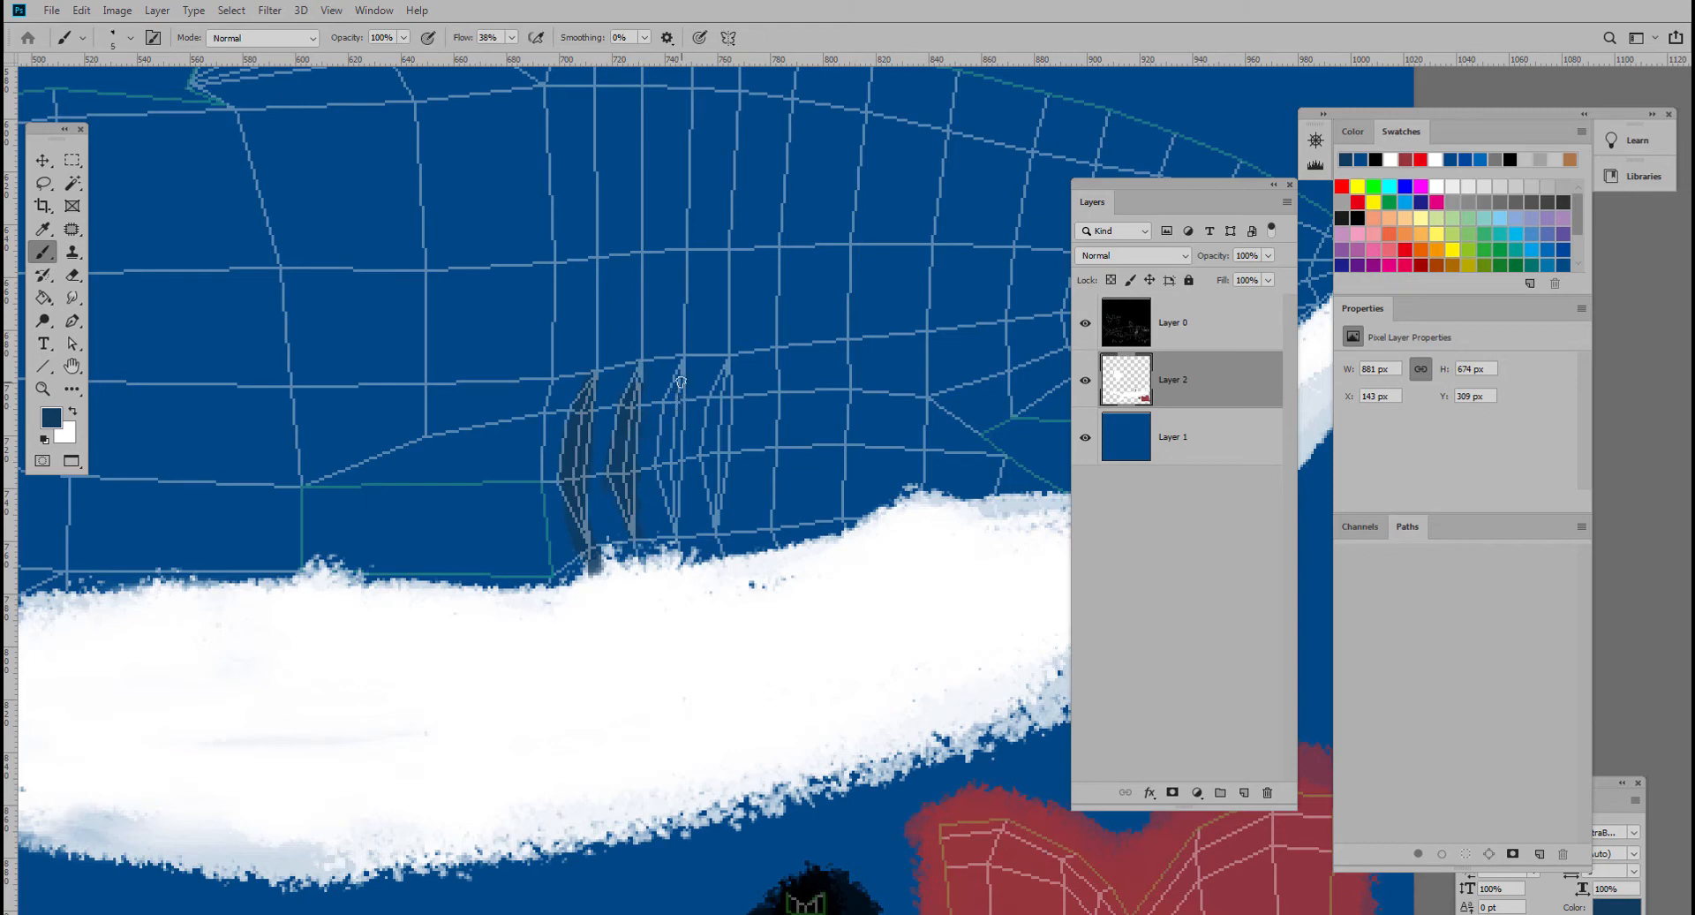
pyautogui.press(']')
pyautogui.press(']')
pyautogui.press(']')
pyautogui.moveTo(680, 375); pyautogui.dragTo(677, 535)
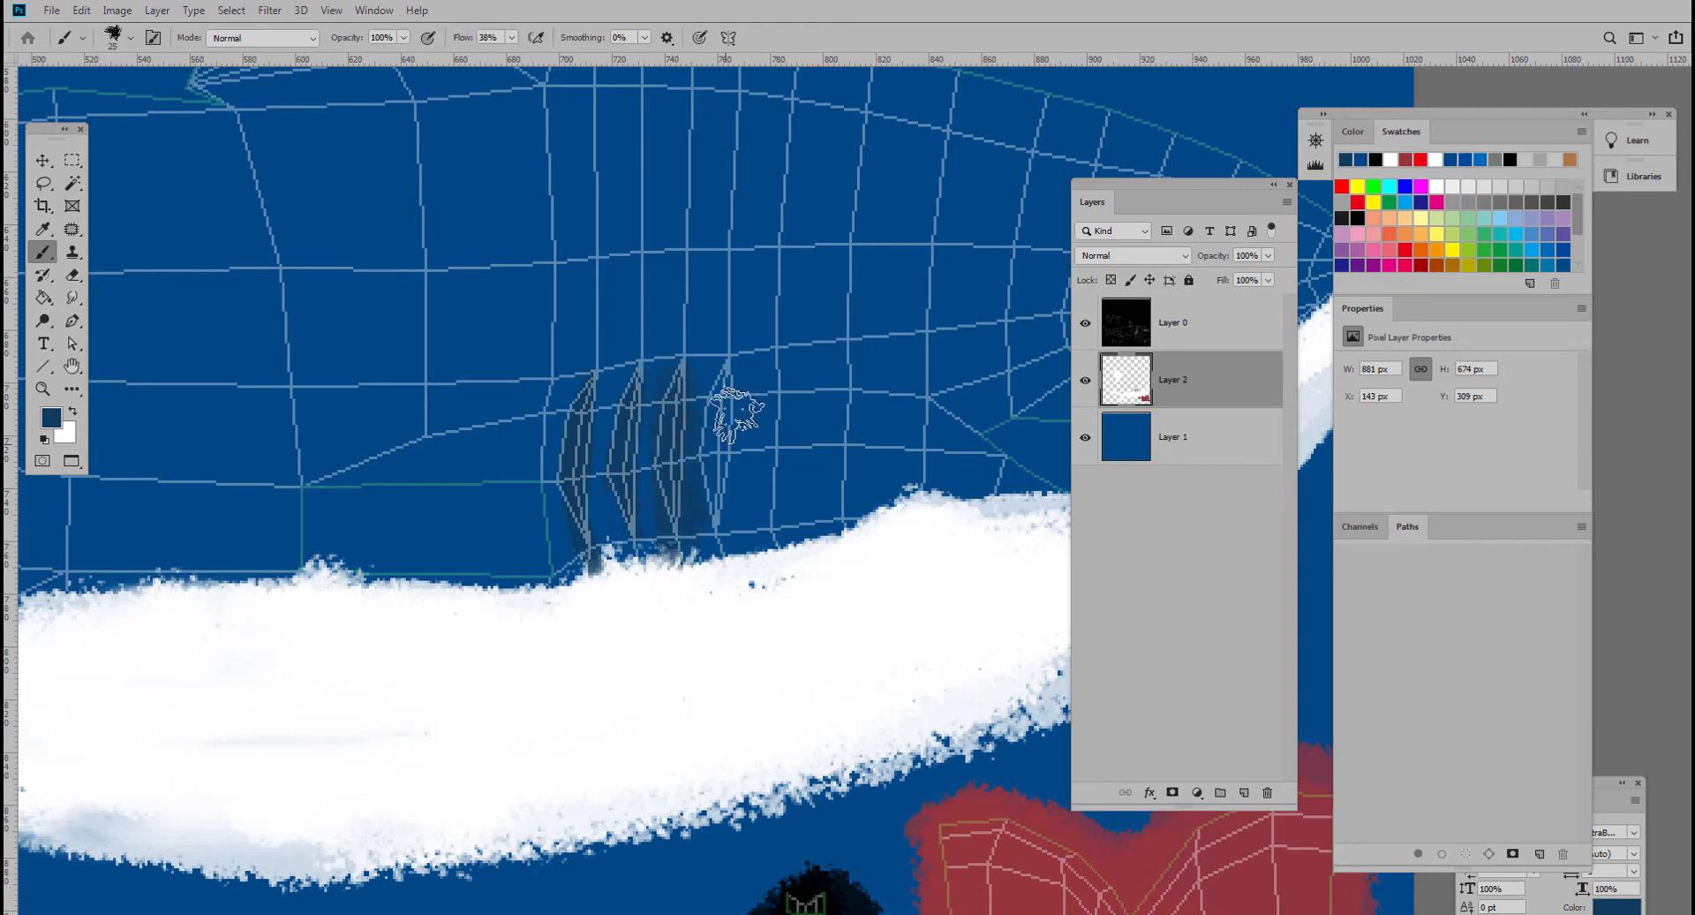
pyautogui.moveTo(737, 380)
pyautogui.mouseDown()
pyautogui.moveTo(721, 521)
pyautogui.moveTo(744, 475)
pyautogui.mouseUp()
# - Shrink the Eraser to a small tip and trim the dark overspill off the right edge of the fourth gill slit
pyautogui.press('i')
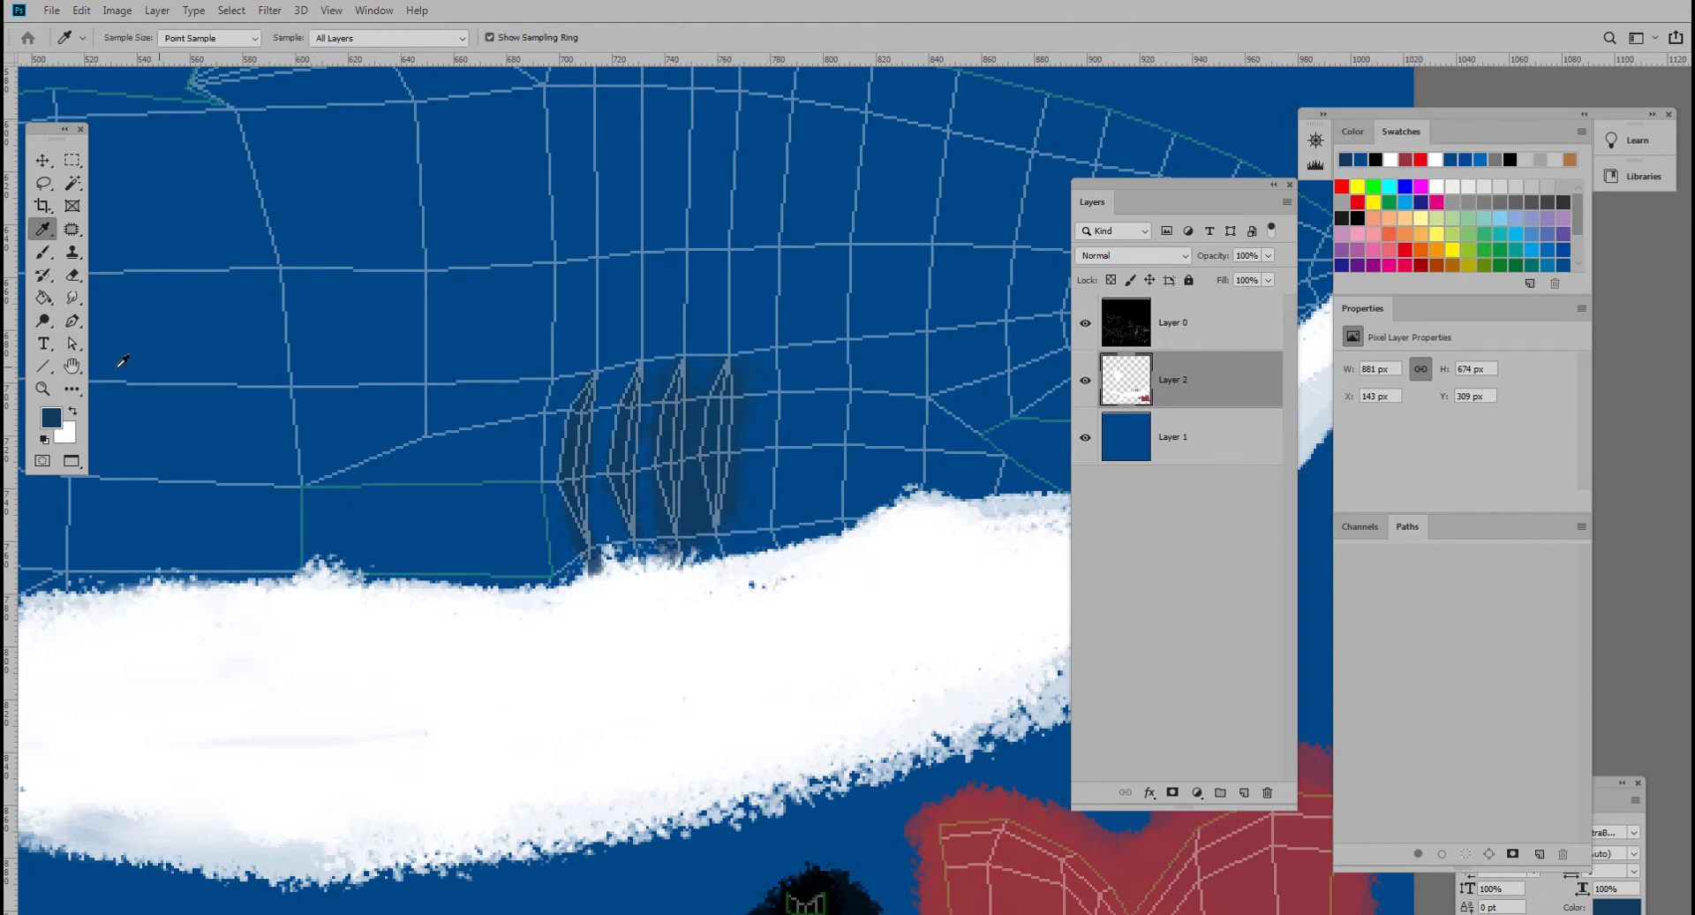
pyautogui.click(73, 275)
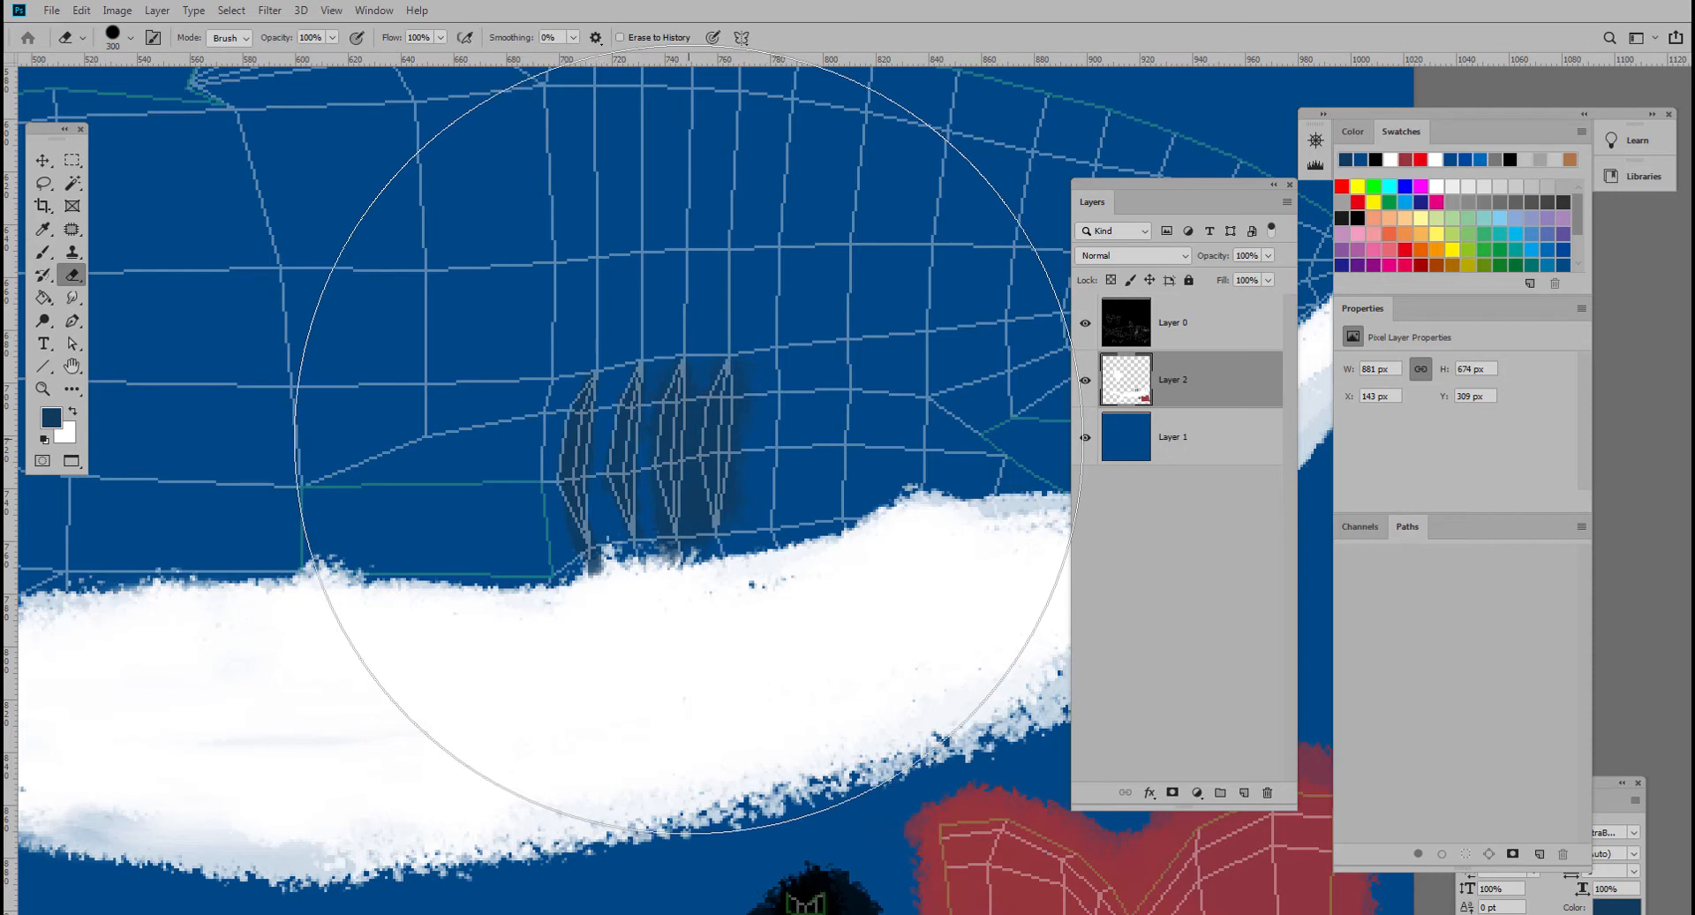
pyautogui.press('[')
pyautogui.press('[')
pyautogui.press('[')
pyautogui.press('[')
pyautogui.press('[')
pyautogui.press('[')
pyautogui.press('[')
pyautogui.press('[')
pyautogui.press('[')
pyautogui.press('[')
pyautogui.press('[')
pyautogui.press('[')
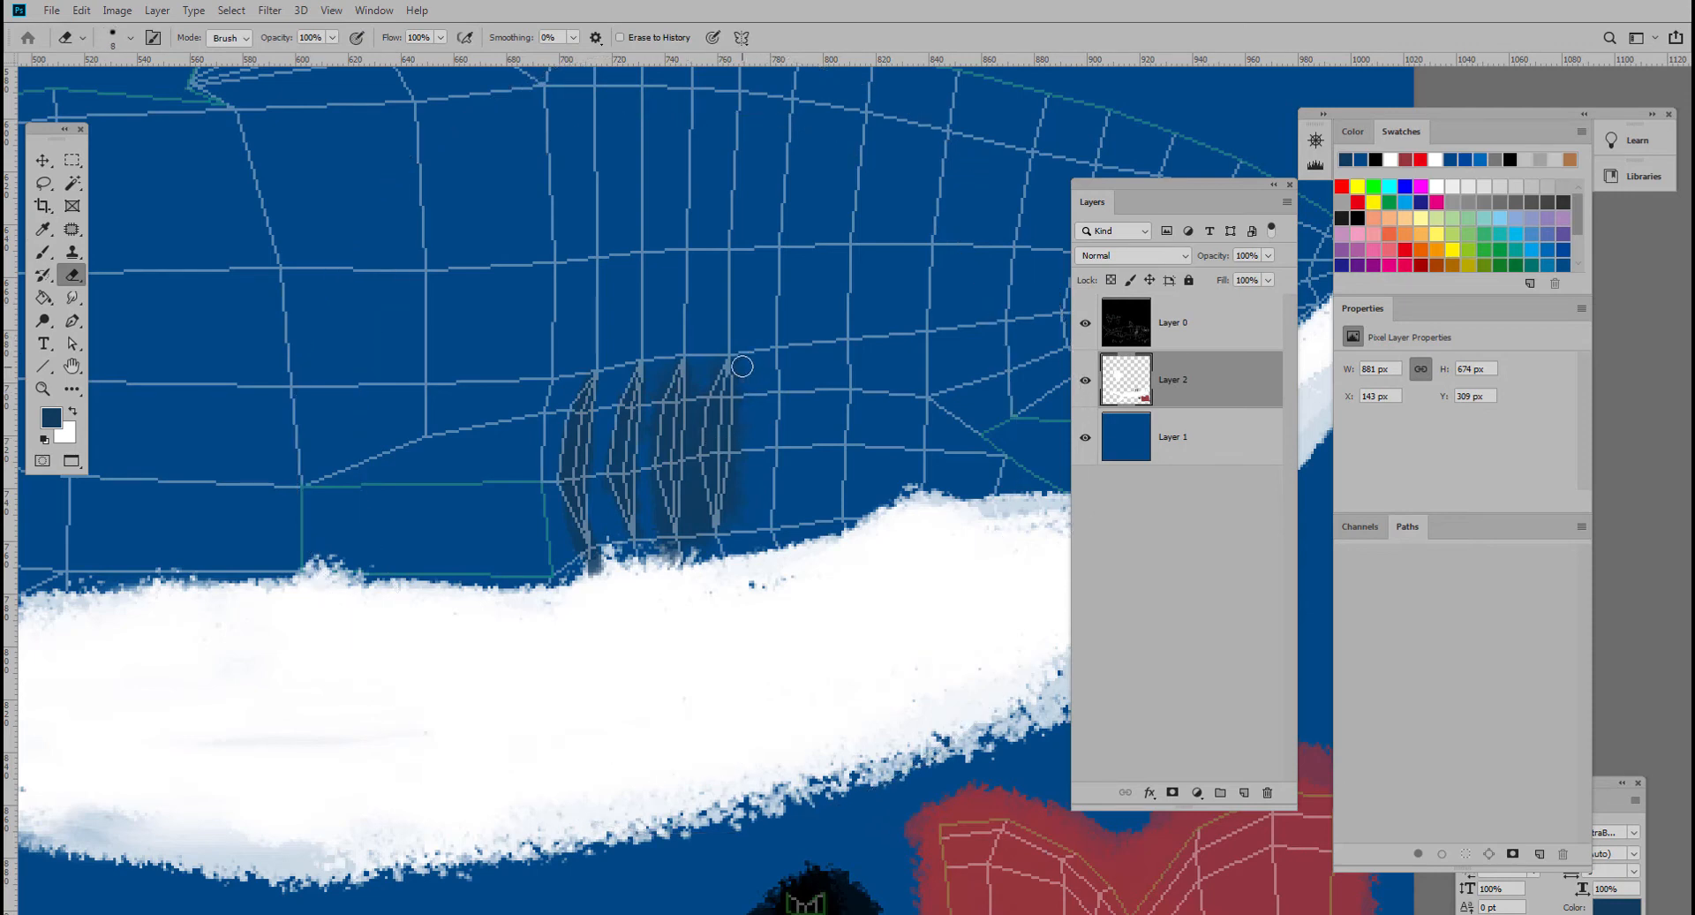
pyautogui.moveTo(741, 366)
pyautogui.mouseDown()
pyautogui.moveTo(732, 525)
pyautogui.moveTo(802, 439)
pyautogui.mouseUp()
# - Erase the dark paint between the third and fourth gill slits with a smaller tip, following the outline of the third slit
pyautogui.moveTo(681, 296); pyautogui.dragTo(670, 288)
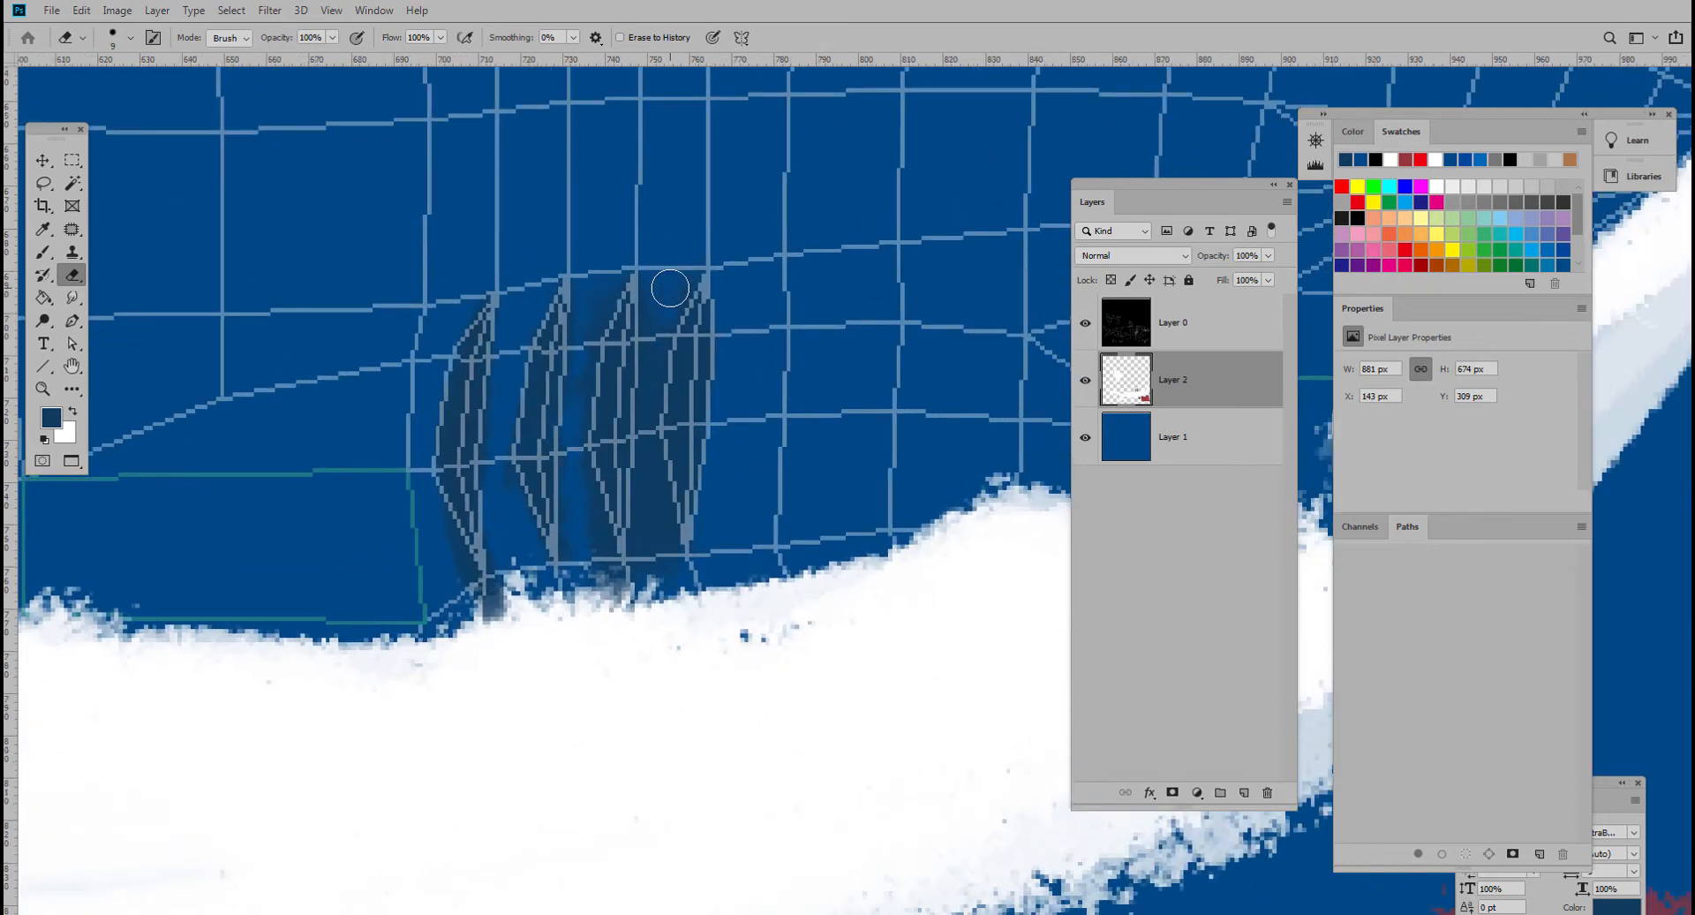
pyautogui.hotkey('ctrl', 'z')
pyautogui.press('[')
pyautogui.press('[')
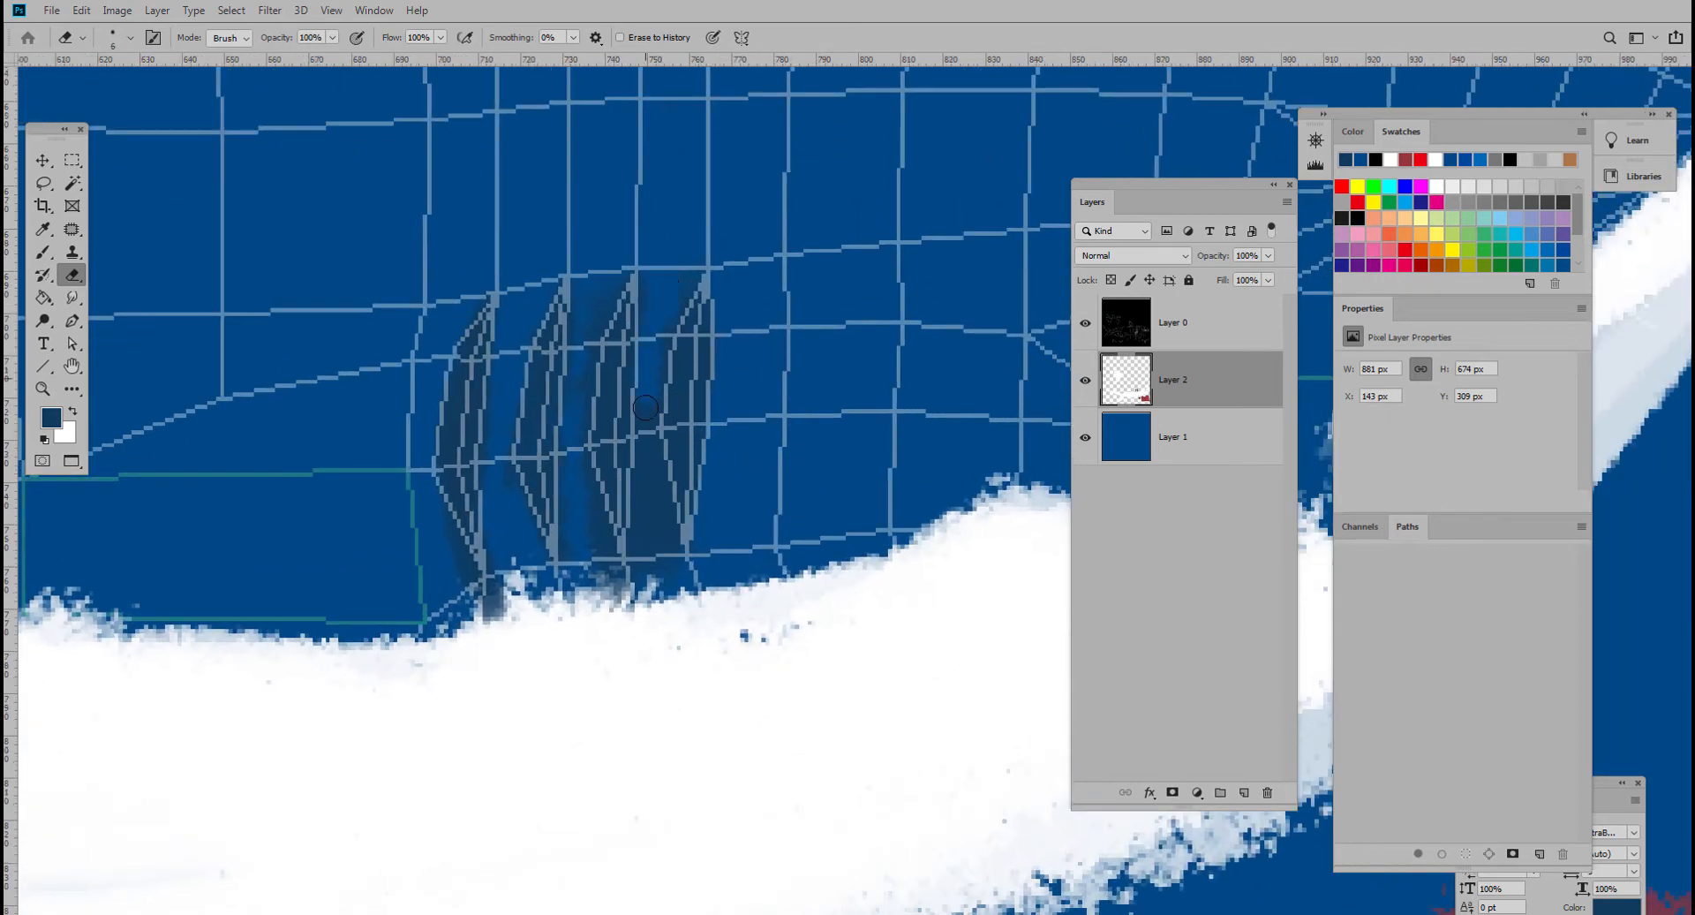
pyautogui.hotkey('ctrl', 'z')
pyautogui.moveTo(687, 273)
pyautogui.mouseDown()
pyautogui.moveTo(658, 326)
pyautogui.moveTo(649, 289)
pyautogui.moveTo(650, 451)
pyautogui.moveTo(675, 567)
pyautogui.mouseUp()
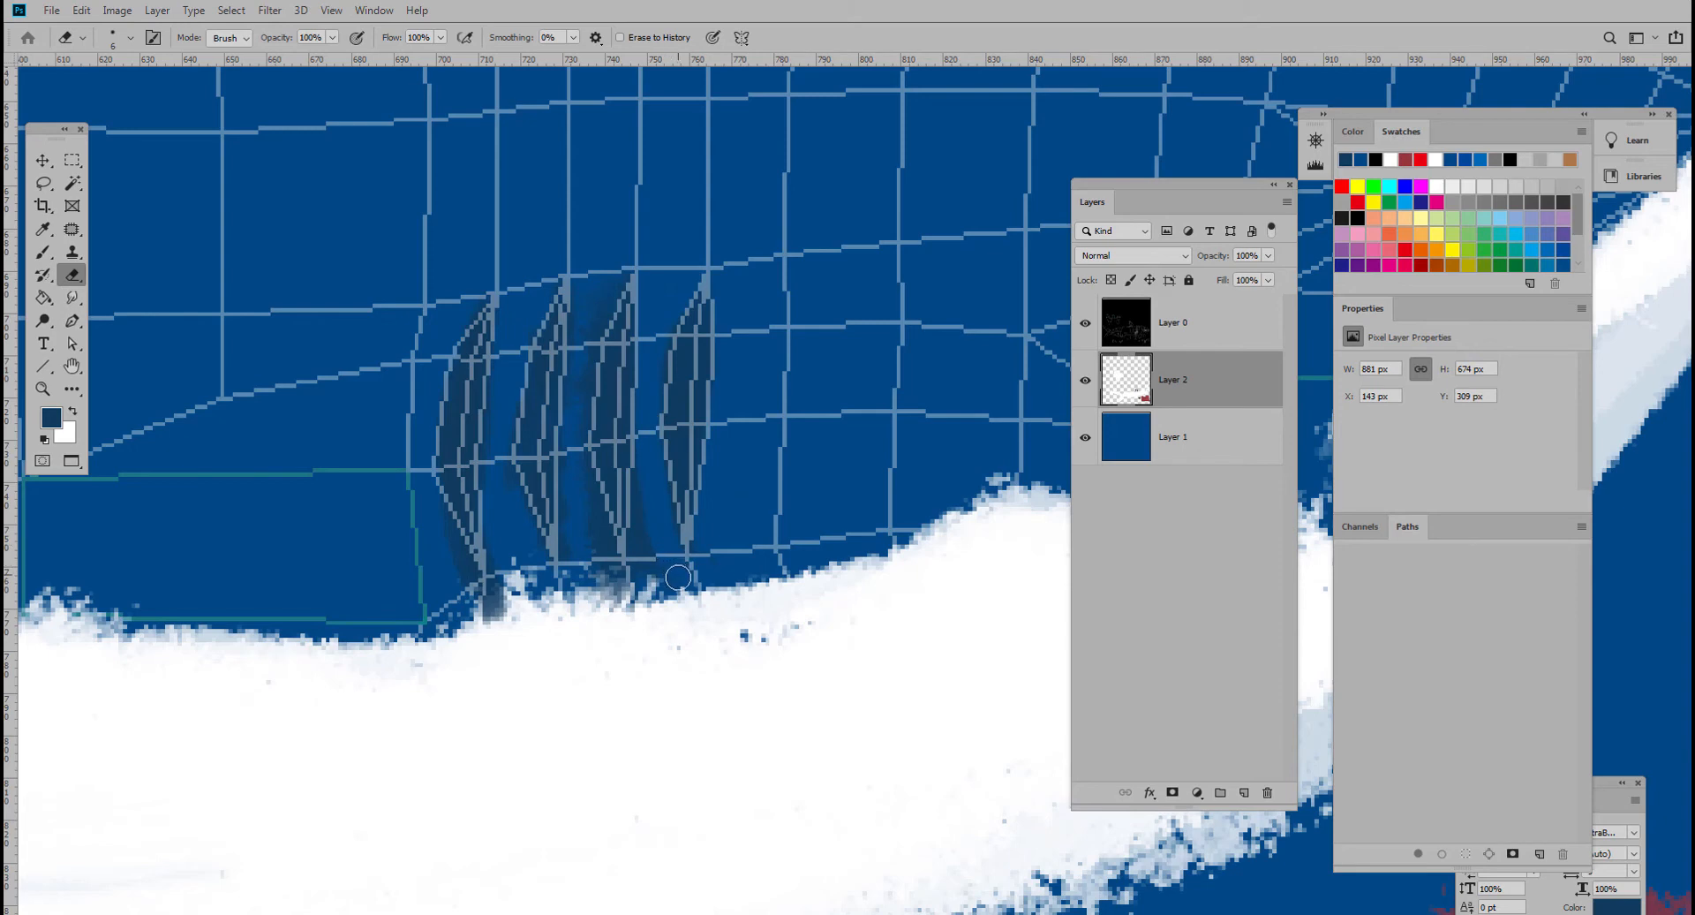
pyautogui.moveTo(642, 472); pyautogui.dragTo(644, 575)
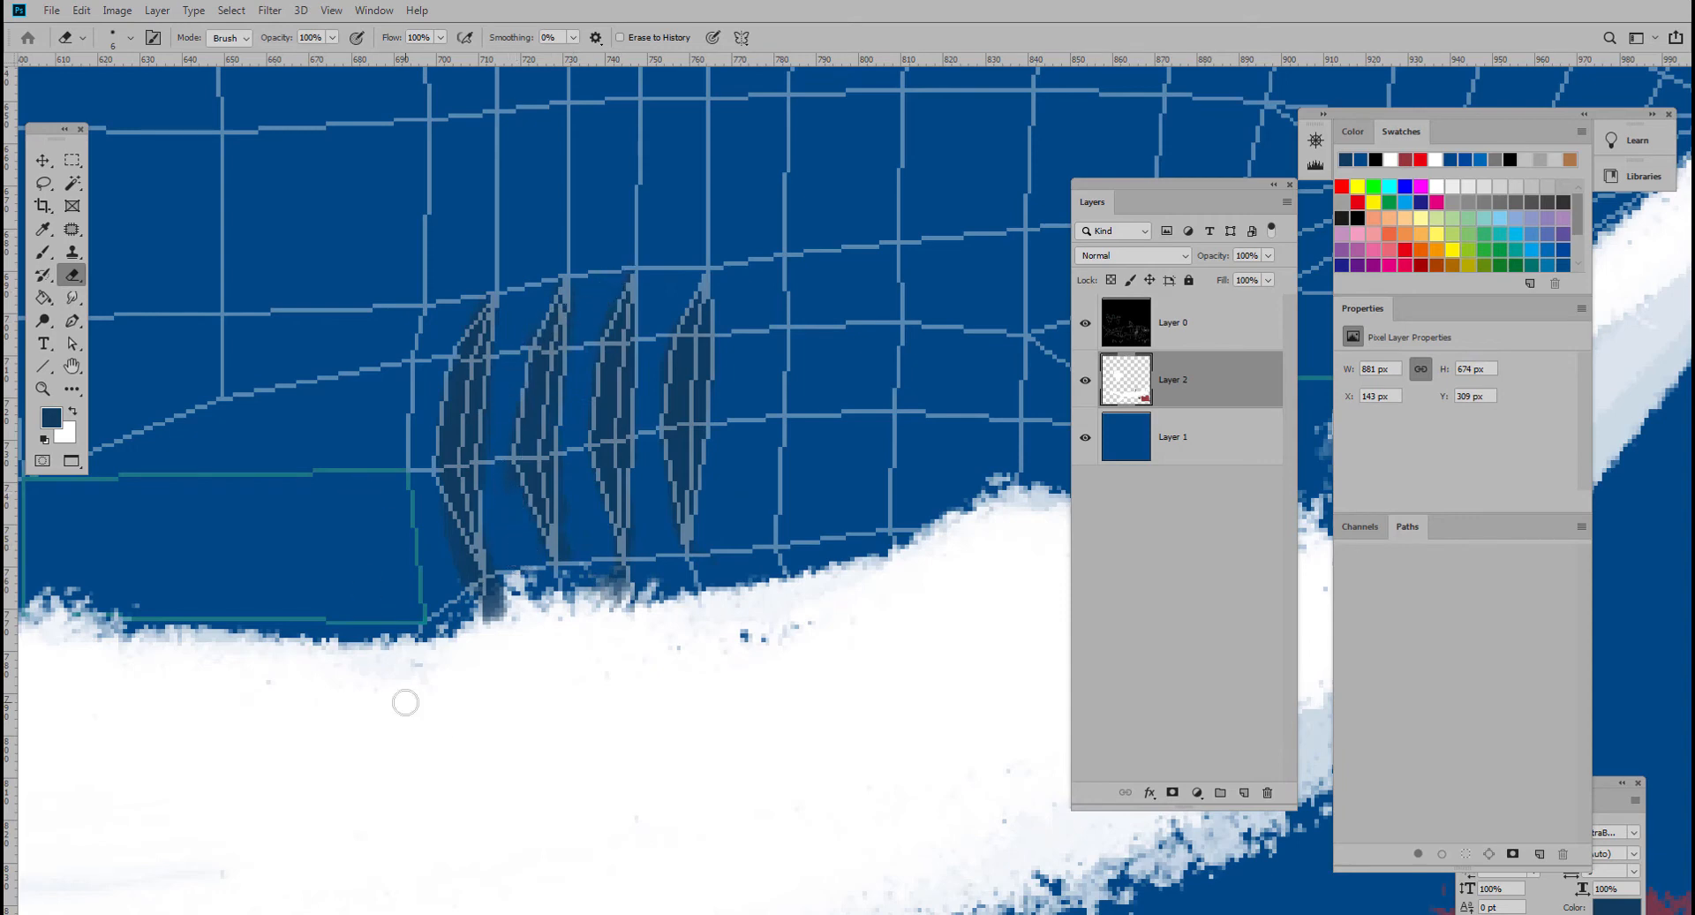
# - Sample white from the belly and brush it along the belly's upper edge below and beside the gill slits
pyautogui.press('i')
pyautogui.click(632, 562)
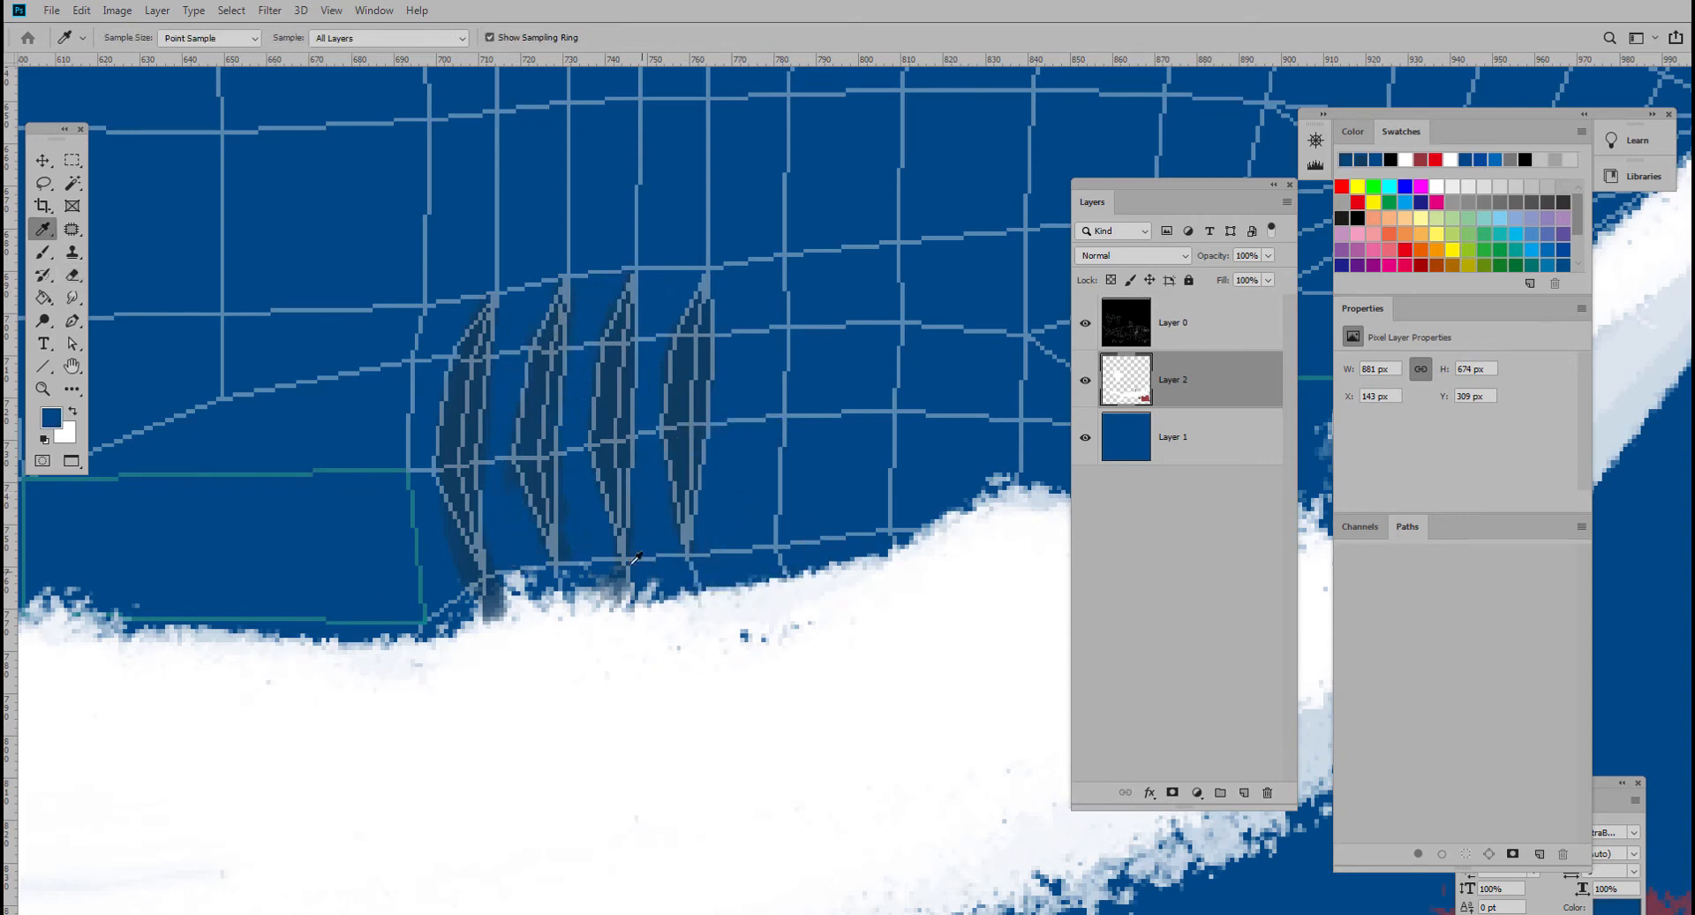
pyautogui.click(627, 654)
pyautogui.press('b')
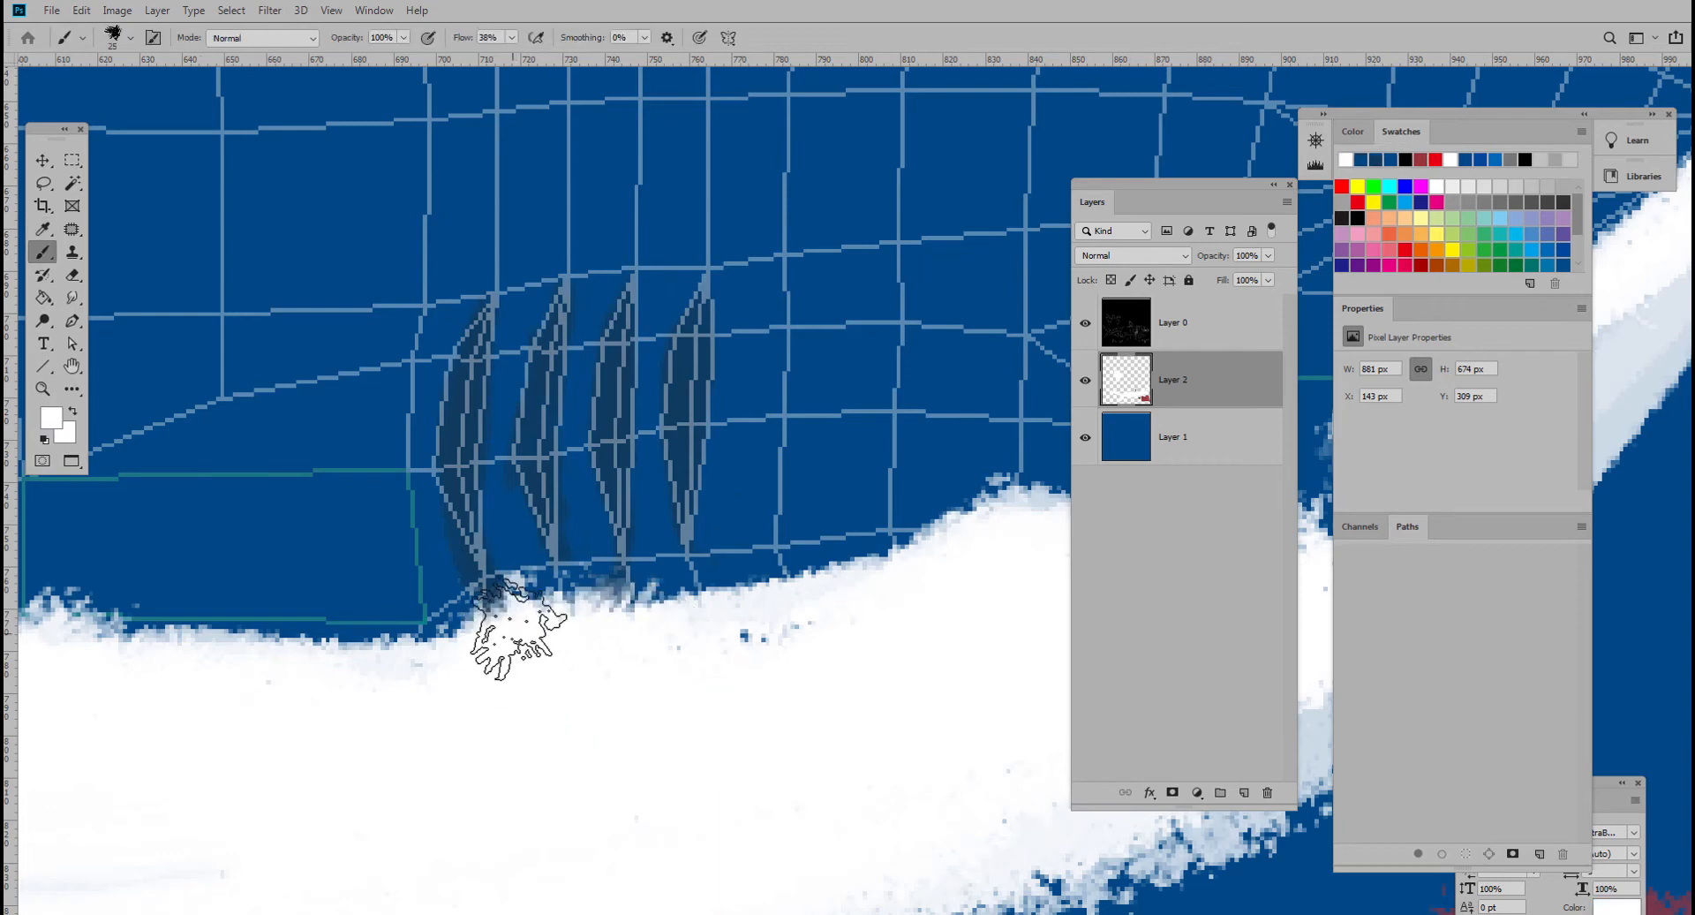
pyautogui.moveTo(519, 629)
pyautogui.mouseDown()
pyautogui.moveTo(439, 677)
pyautogui.moveTo(890, 583)
pyautogui.moveTo(367, 674)
pyautogui.moveTo(231, 667)
pyautogui.moveTo(351, 674)
pyautogui.moveTo(359, 648)
pyautogui.moveTo(257, 636)
pyautogui.moveTo(202, 684)
pyautogui.mouseUp()
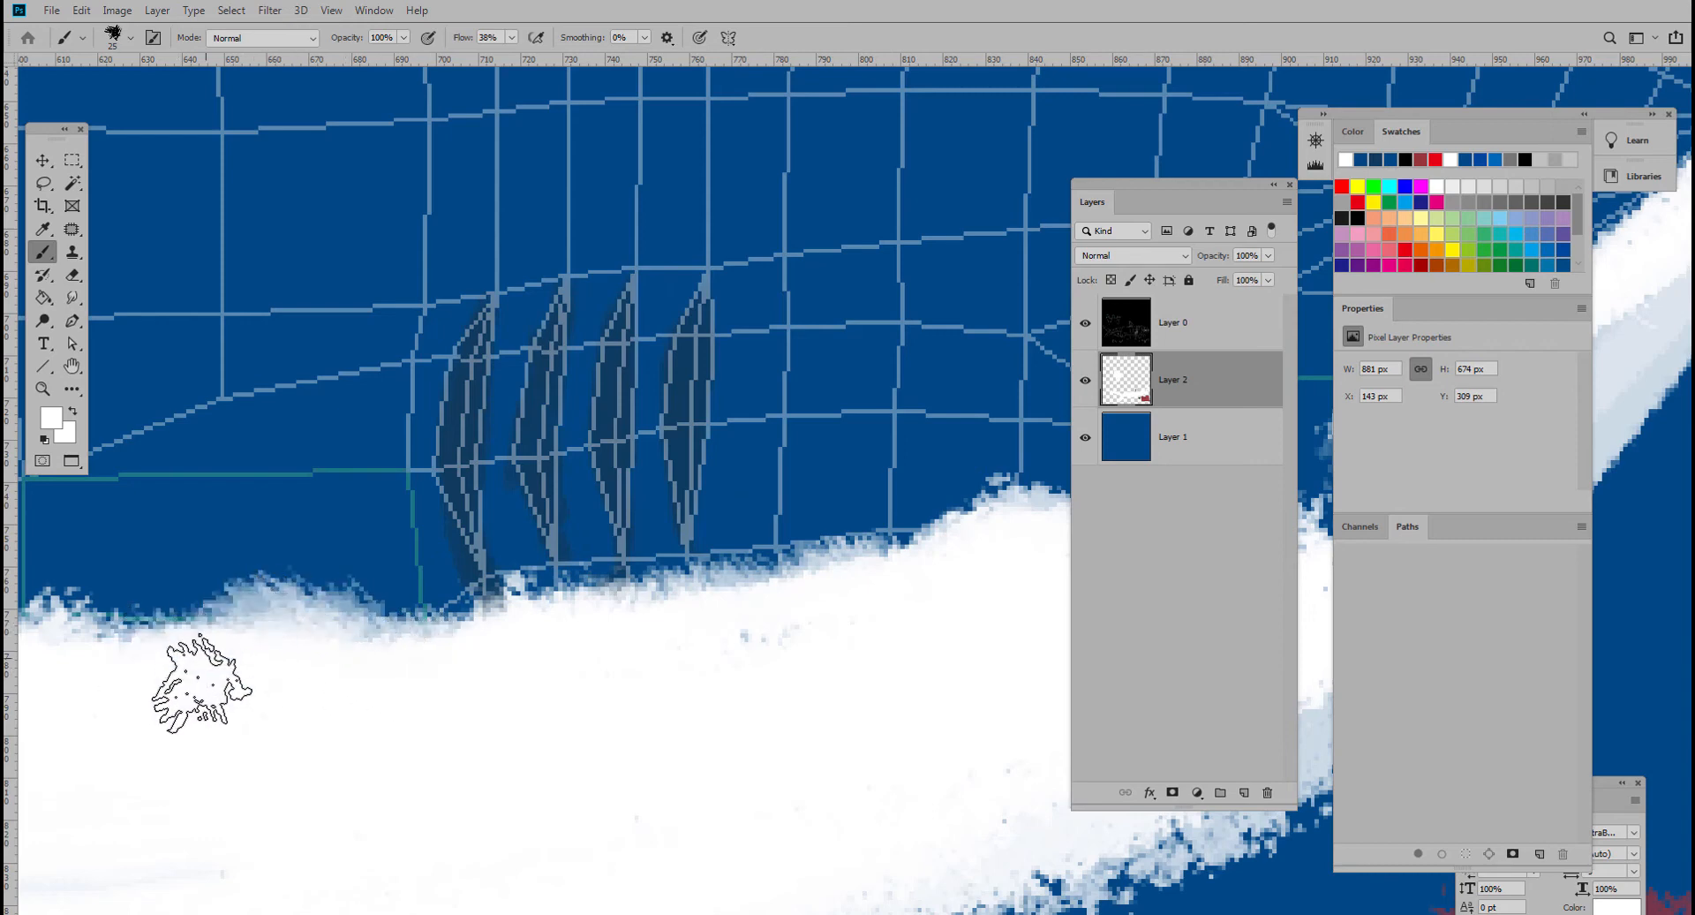
# - Review the painted texture from belly to tail and fins, comparing it with the UV wireframe layer hidden and shown
pyautogui.keyDown('ctrl'); pyautogui.moveTo(567, 703); pyautogui.dragTo(484, 706); pyautogui.keyUp('ctrl')
pyautogui.moveTo(572, 695); pyautogui.dragTo(652, 663)
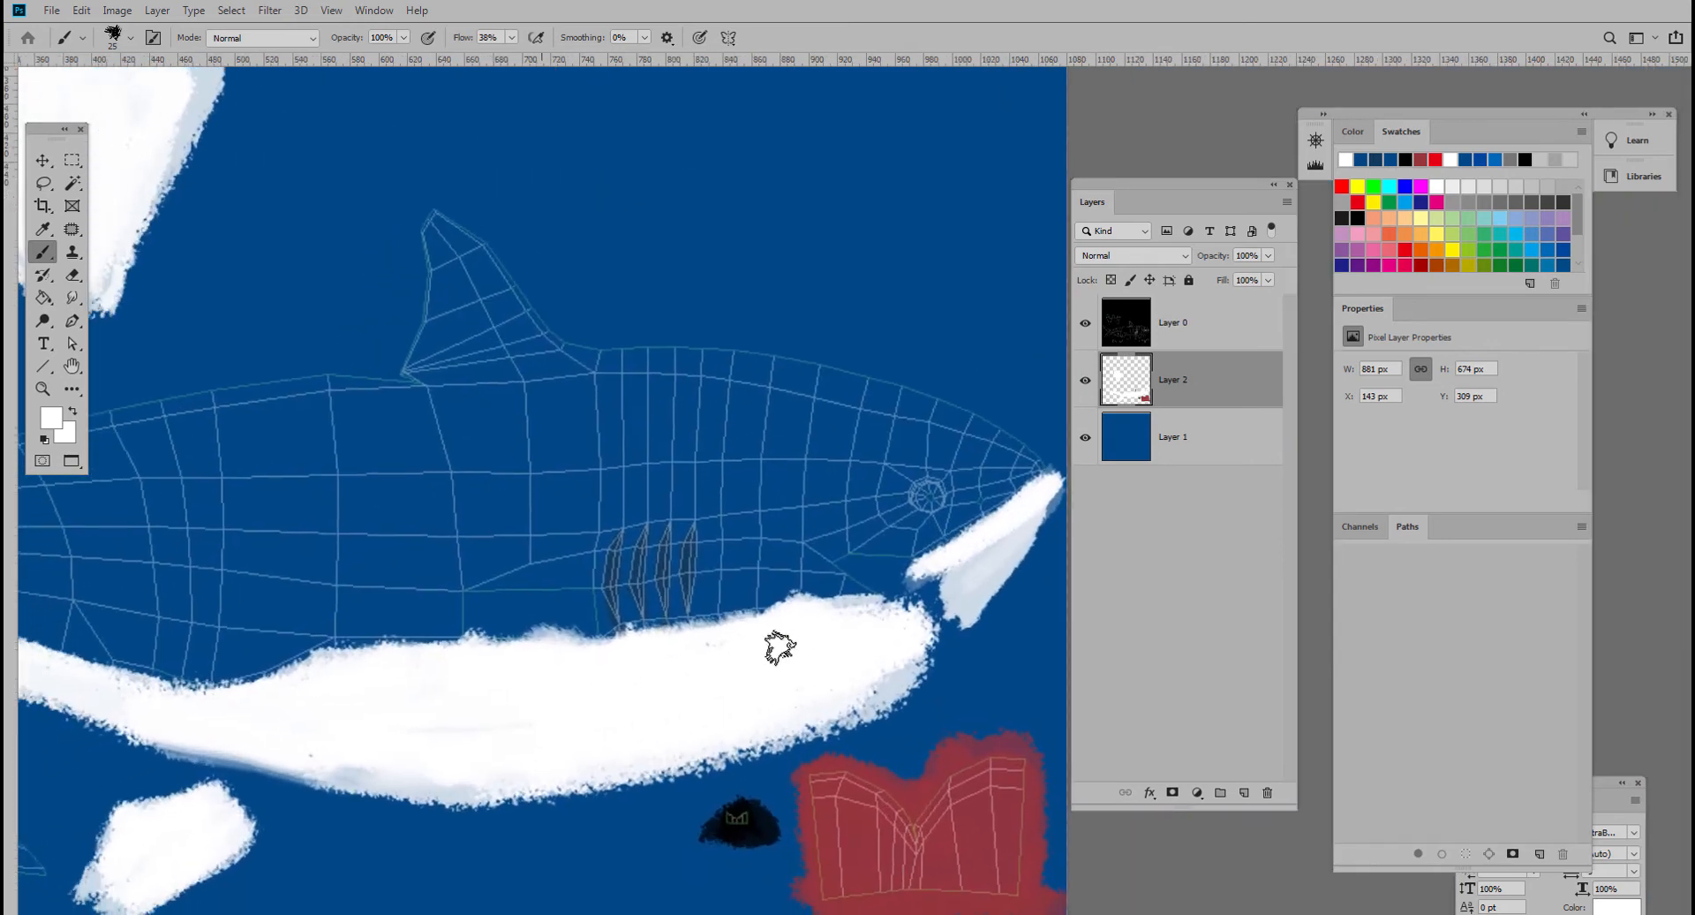
pyautogui.moveTo(780, 647)
pyautogui.mouseDown()
pyautogui.moveTo(757, 616)
pyautogui.moveTo(783, 599)
pyautogui.moveTo(719, 618)
pyautogui.moveTo(686, 669)
pyautogui.moveTo(760, 647)
pyautogui.mouseUp()
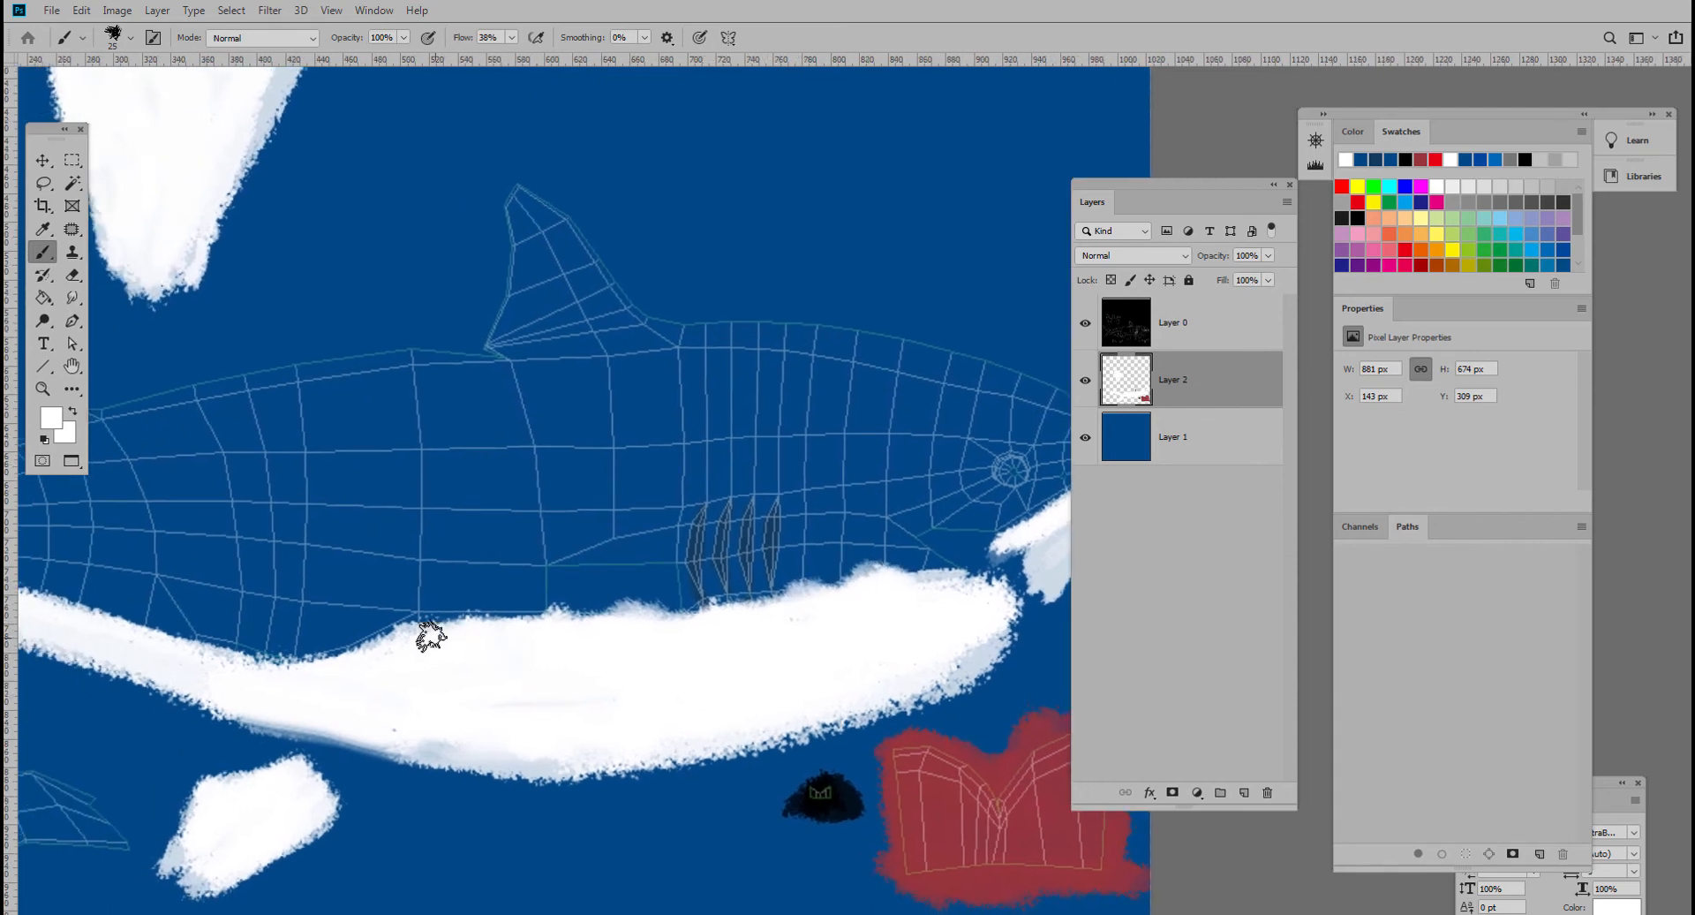
pyautogui.moveTo(432, 644); pyautogui.dragTo(710, 693)
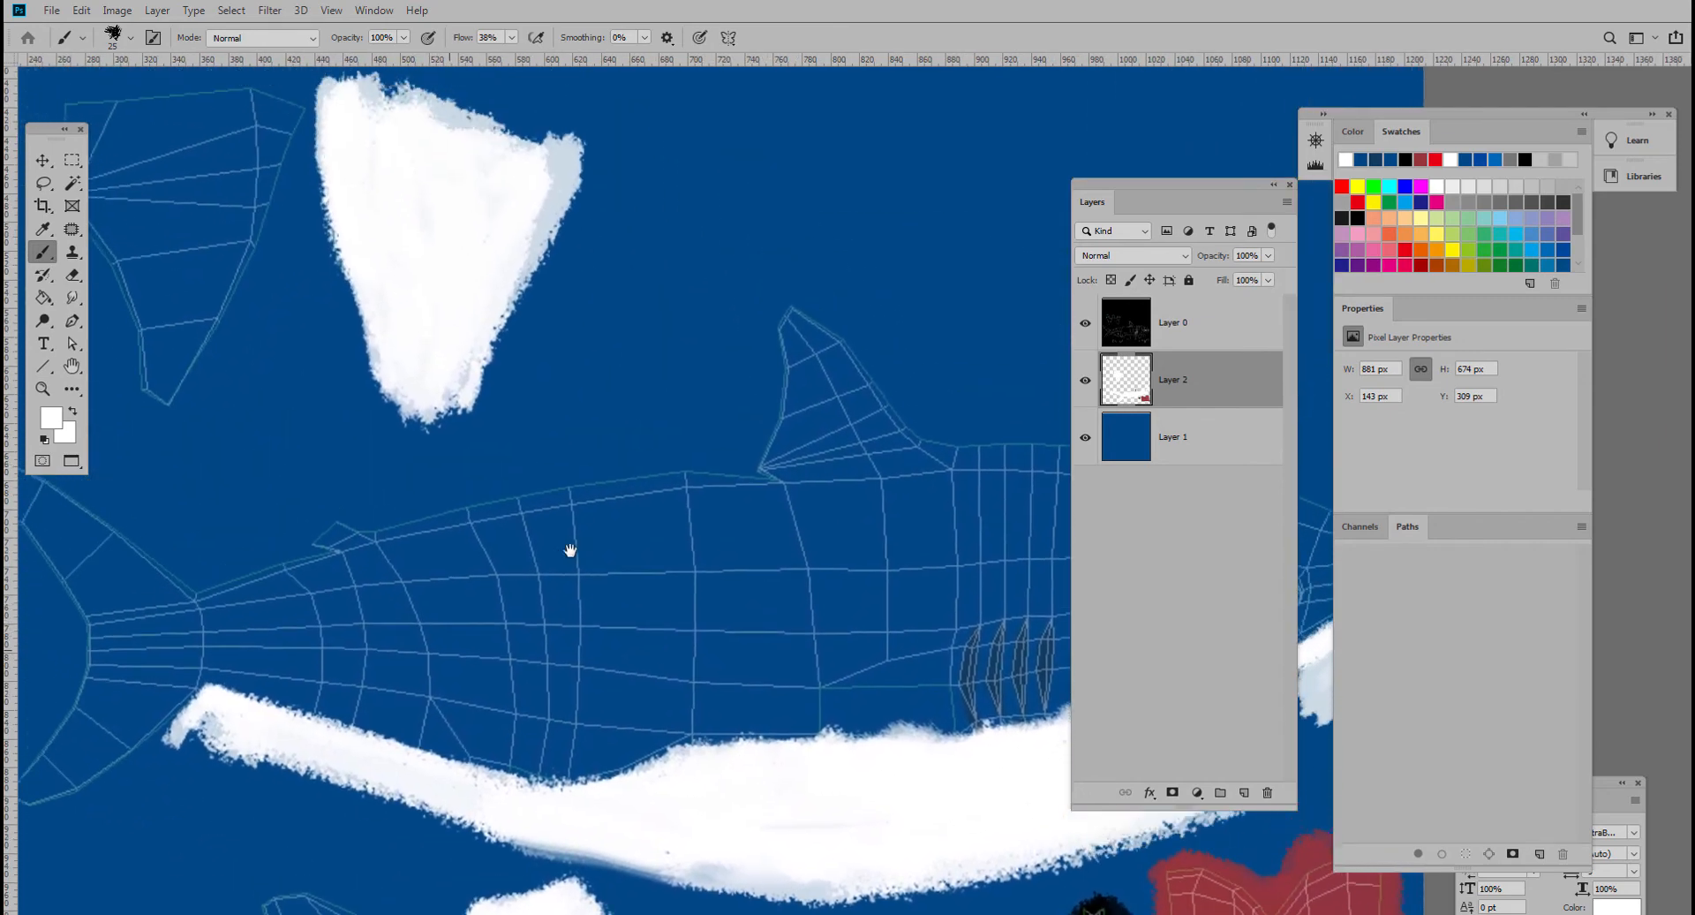
pyautogui.moveTo(569, 550)
pyautogui.mouseDown()
pyautogui.moveTo(651, 568)
pyautogui.moveTo(636, 565)
pyautogui.mouseUp()
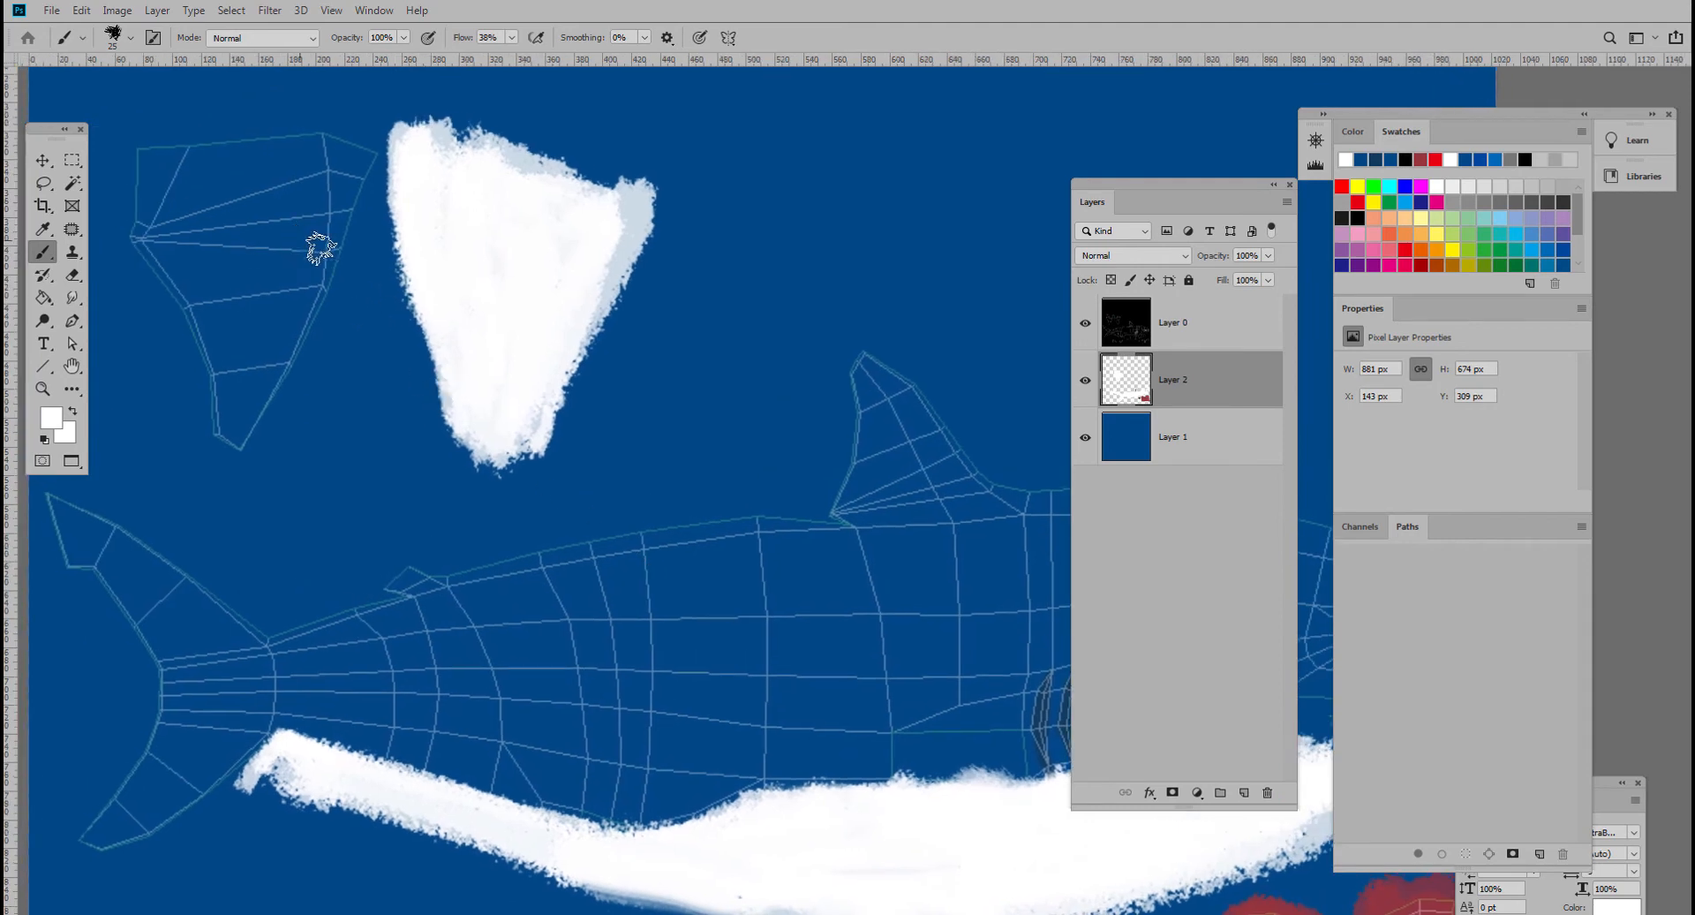
pyautogui.moveTo(541, 333)
pyautogui.keyDown('ctrl'); pyautogui.mouseDown()
pyautogui.moveTo(483, 348)
pyautogui.moveTo(565, 382)
pyautogui.moveTo(522, 321)
pyautogui.mouseUp(); pyautogui.keyUp('ctrl')
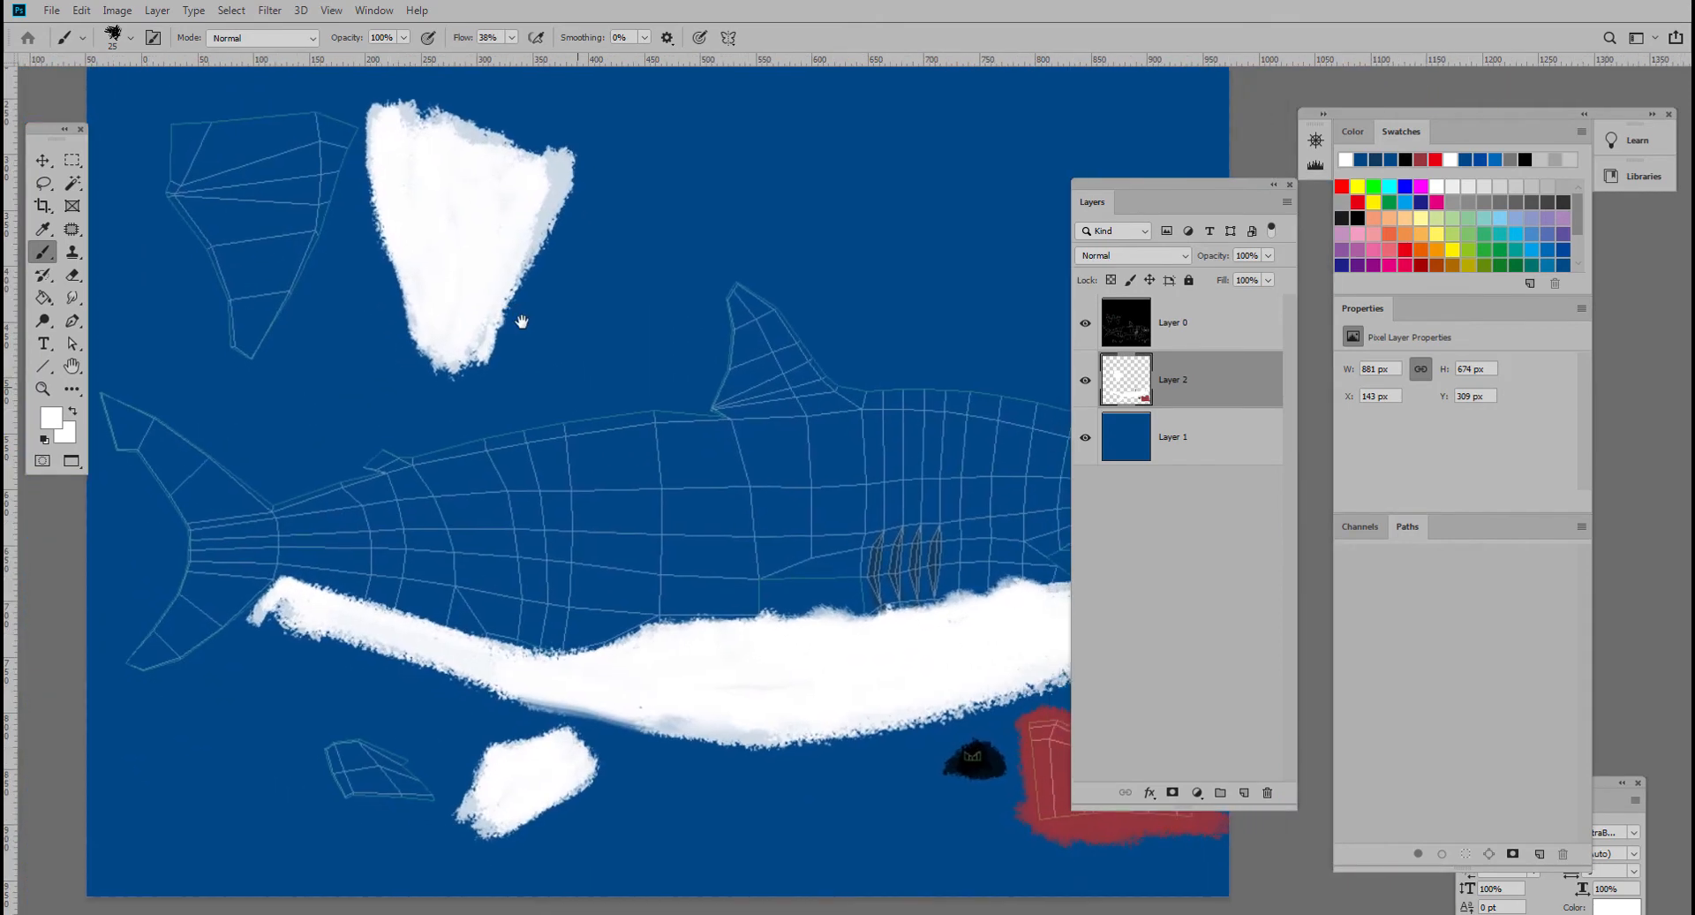
pyautogui.moveTo(932, 397); pyautogui.dragTo(858, 398)
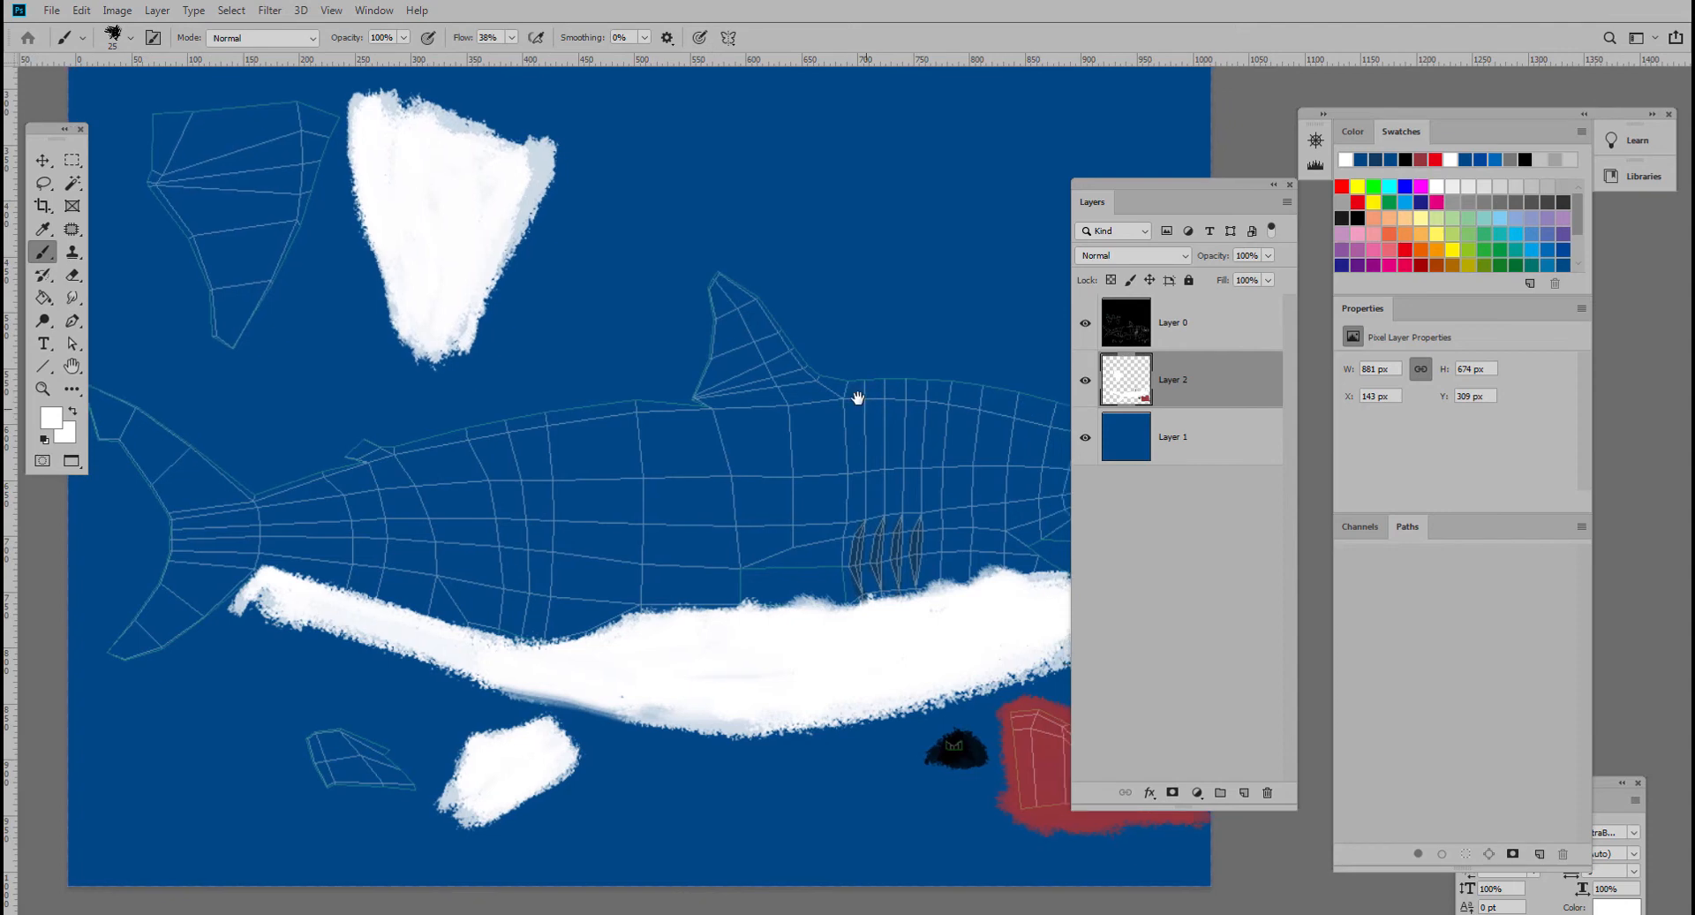
pyautogui.click(1086, 325)
pyautogui.click(1086, 327)
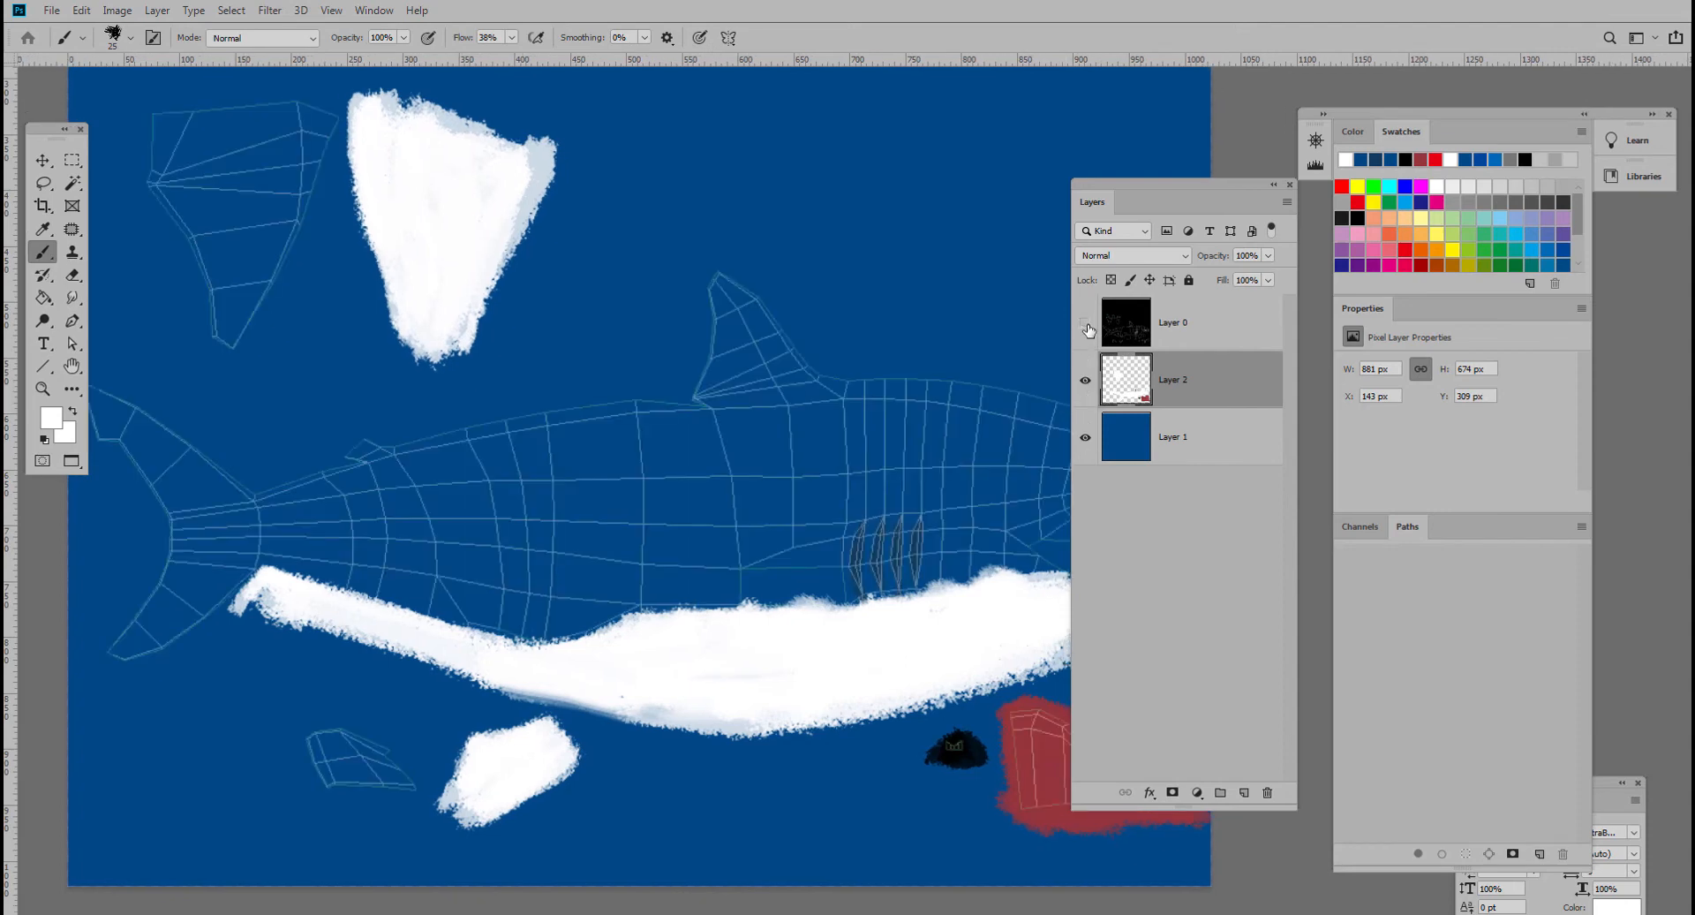
pyautogui.click(1087, 328)
pyautogui.keyDown('ctrl'); pyautogui.moveTo(765, 448); pyautogui.dragTo(702, 454); pyautogui.keyUp('ctrl')
pyautogui.moveTo(825, 439); pyautogui.dragTo(767, 438)
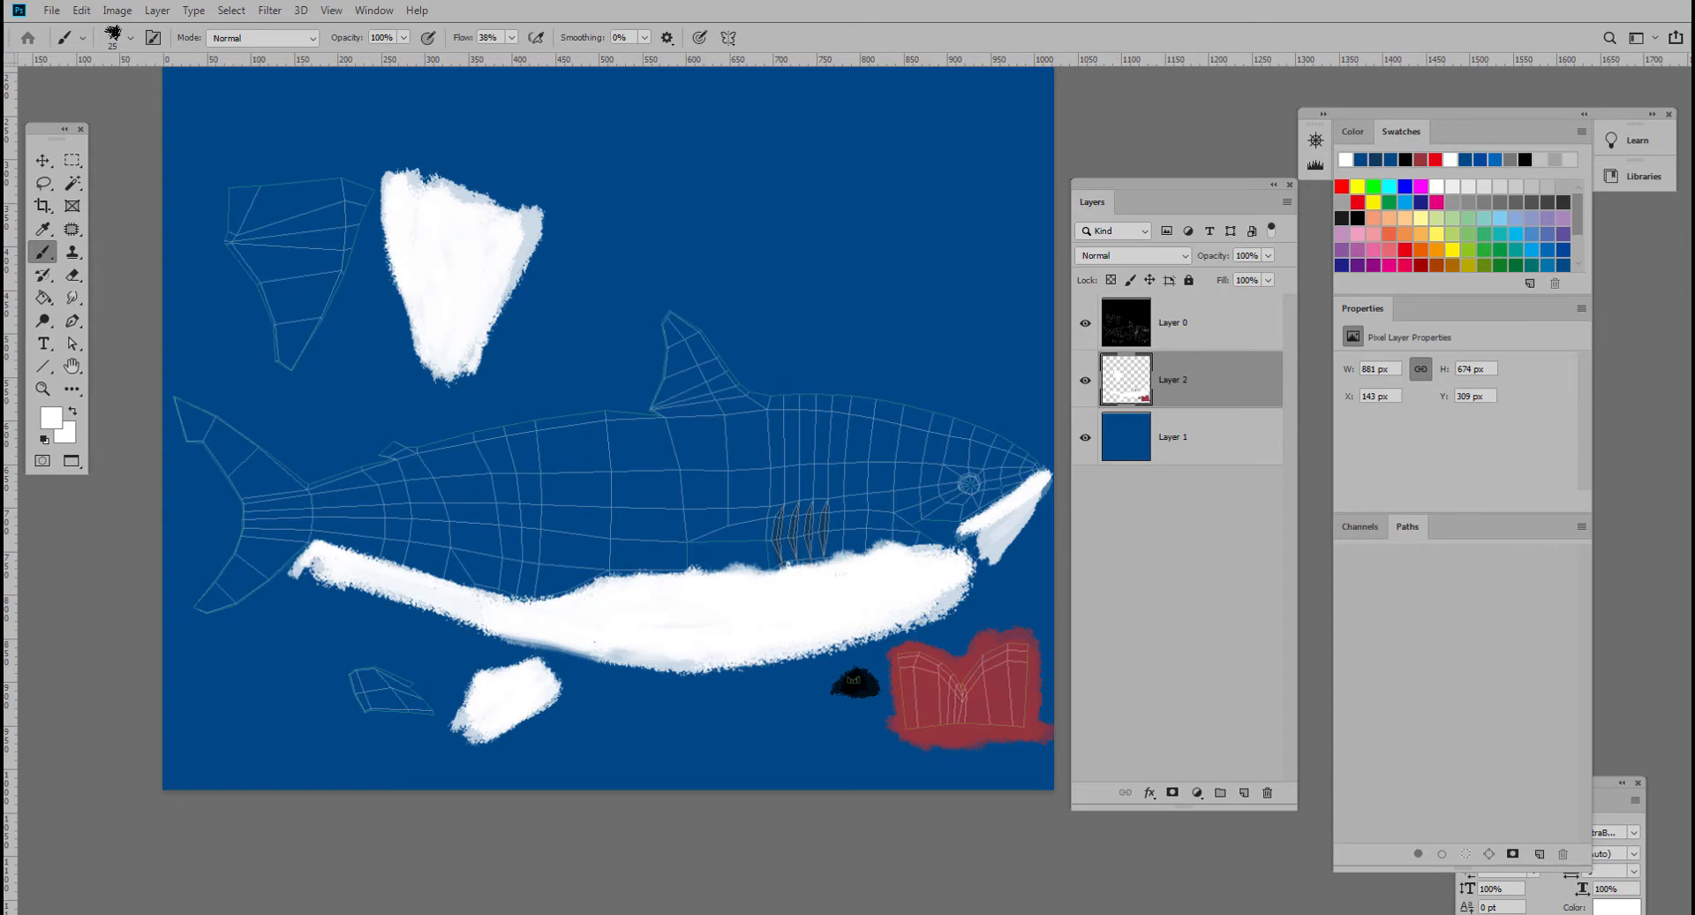
# - Switch to the Chrome image results for shark texture and examine the red-background texture sheet and the blue DeviantArt shark texture
pyautogui.moveTo(2, 36); pyautogui.dragTo(934, 29)
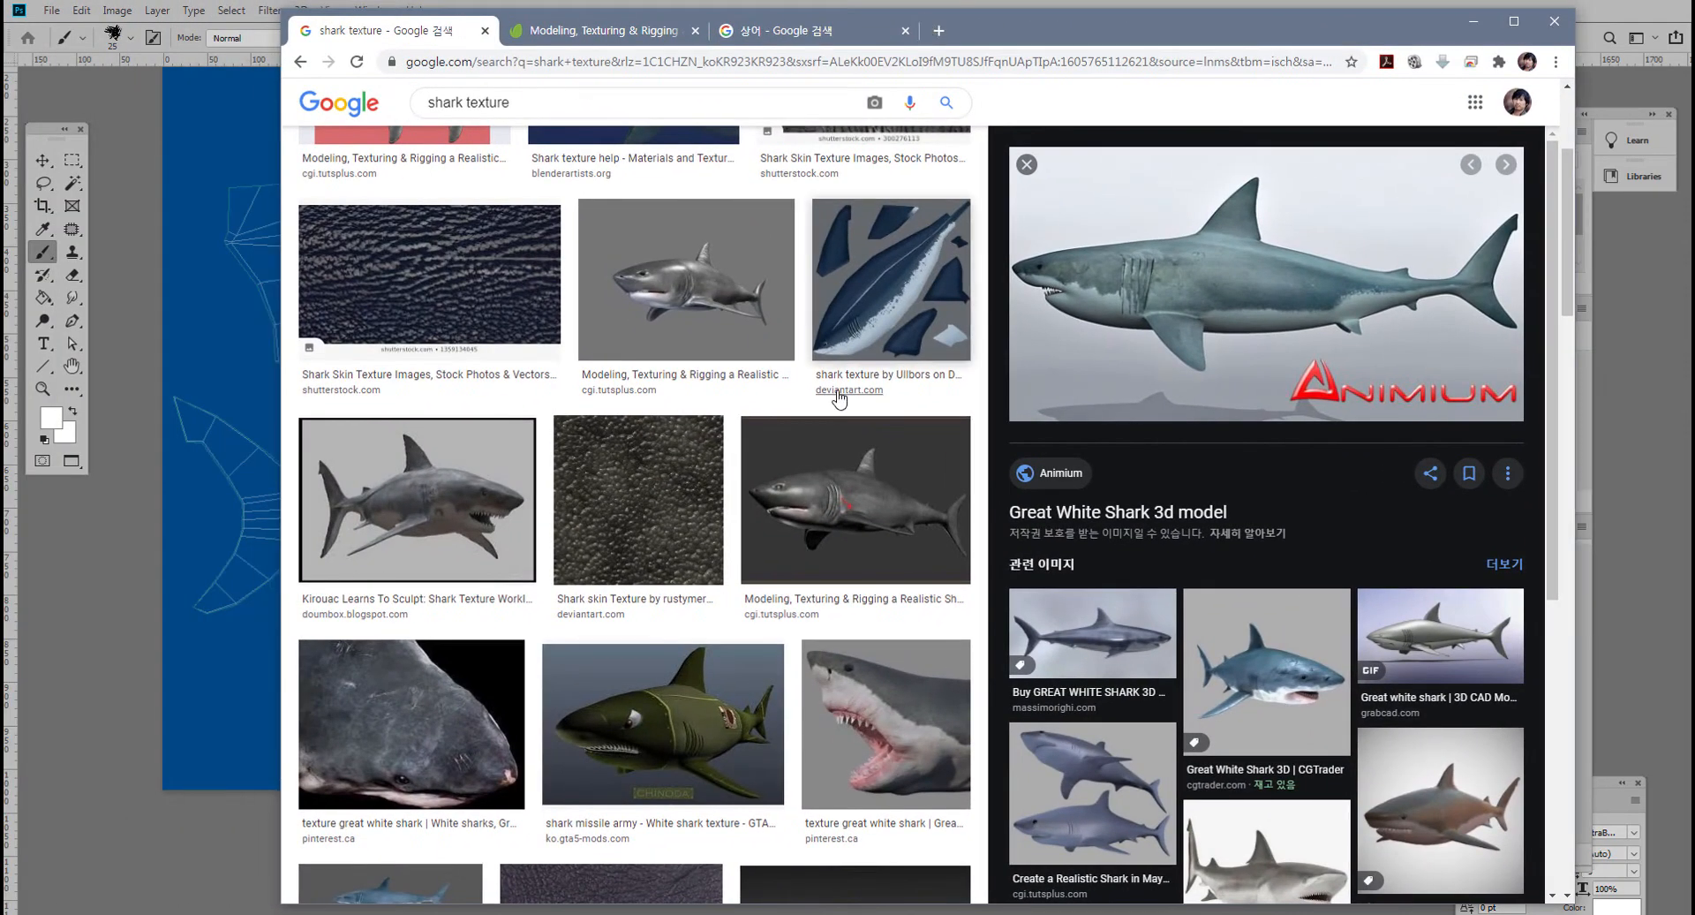
pyautogui.scroll(3, 1186, 405)
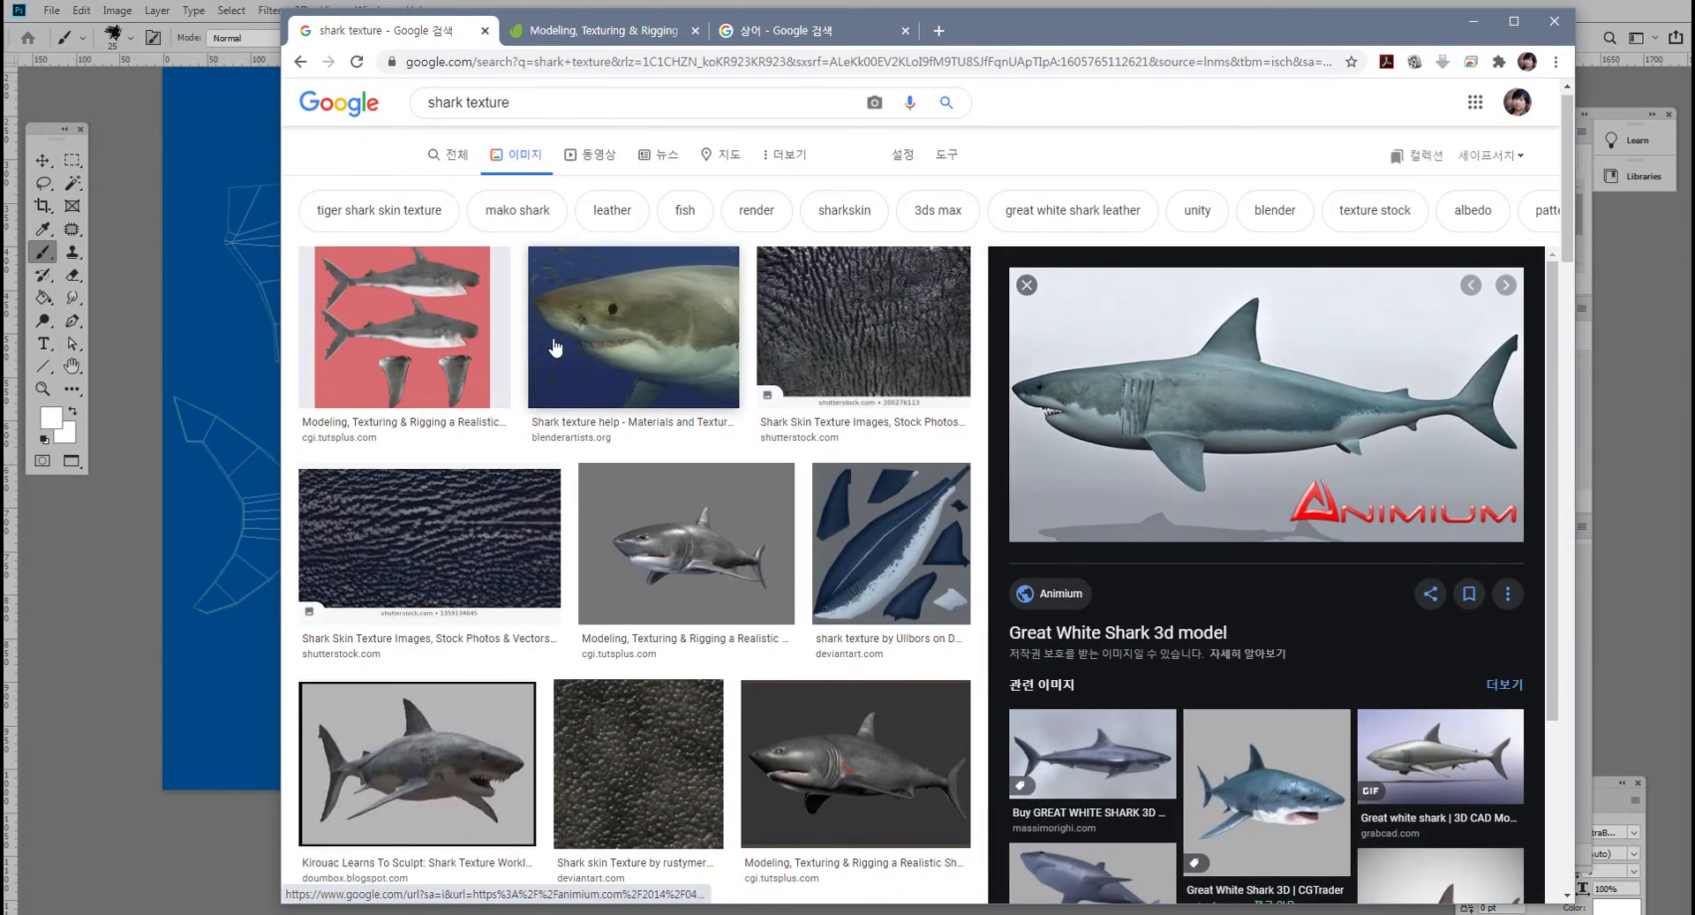
pyautogui.click(452, 343)
pyautogui.scroll(-6, 1260, 607)
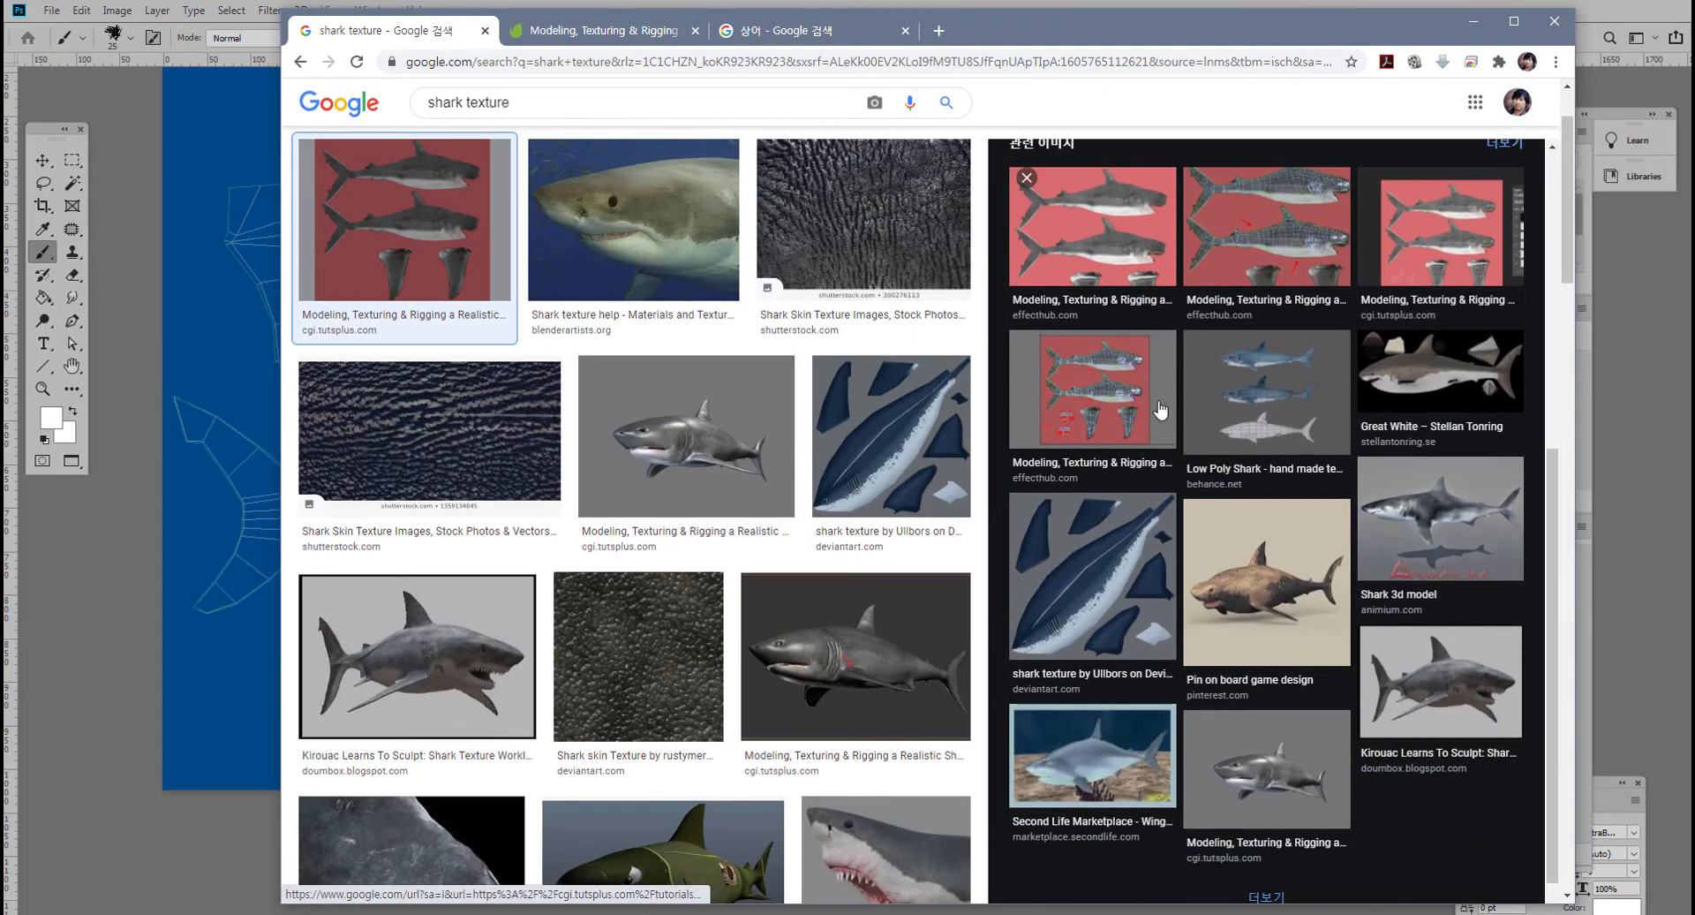
pyautogui.scroll(-1, 1283, 393)
pyautogui.scroll(-6, 558, 579)
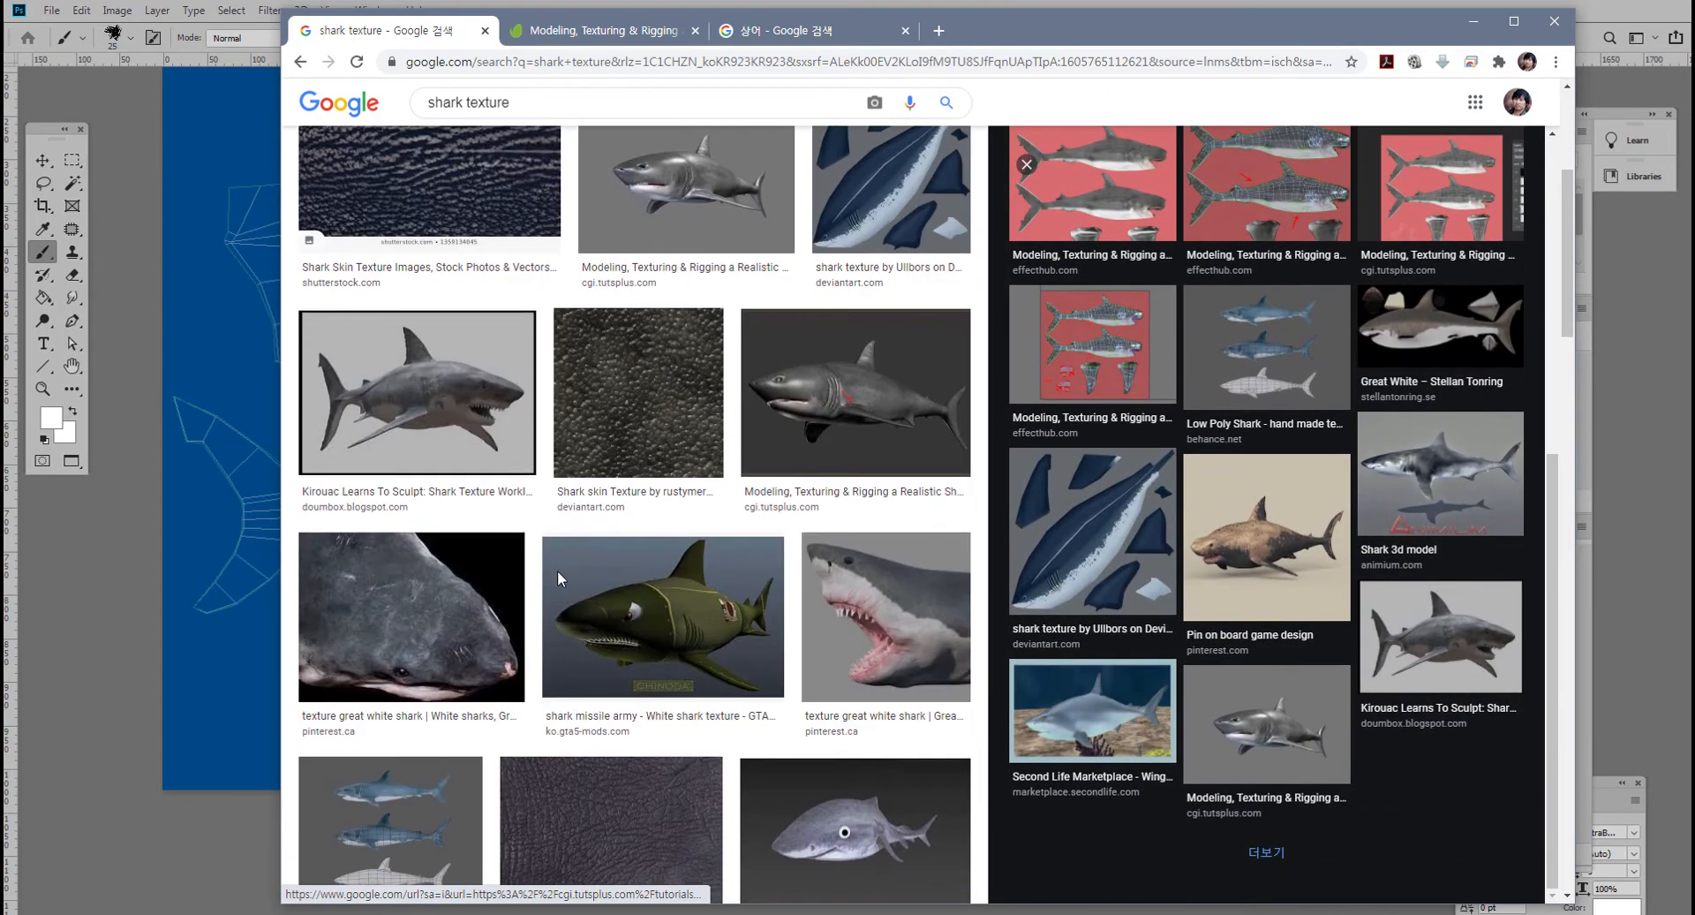
pyautogui.scroll(5, 787, 577)
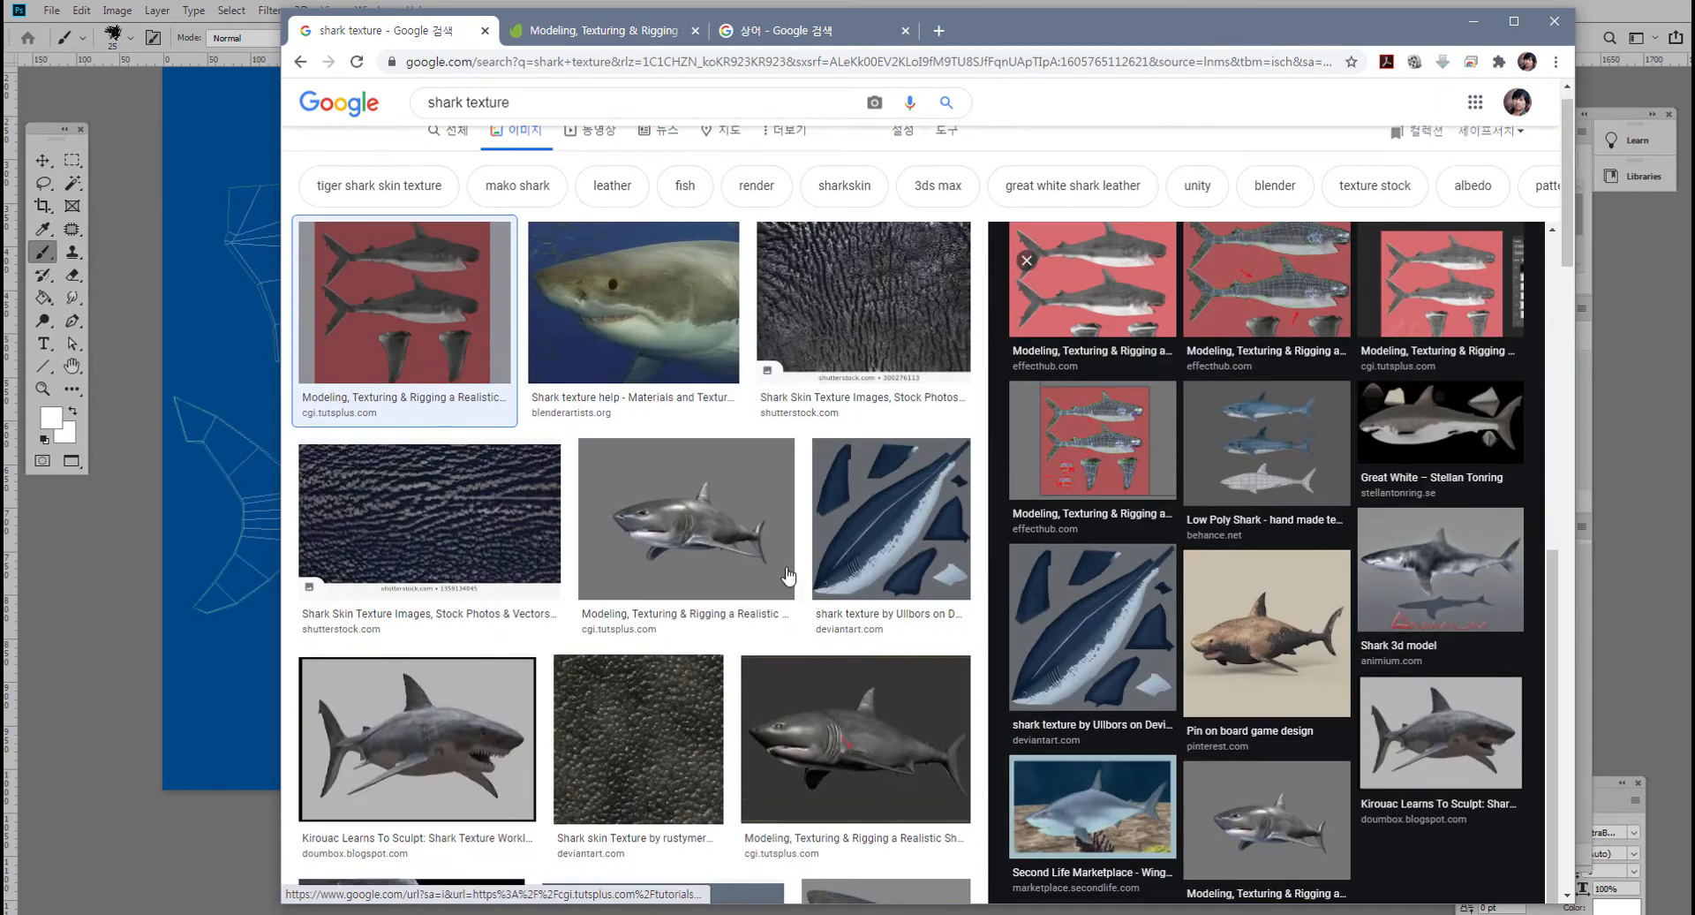
pyautogui.click(892, 437)
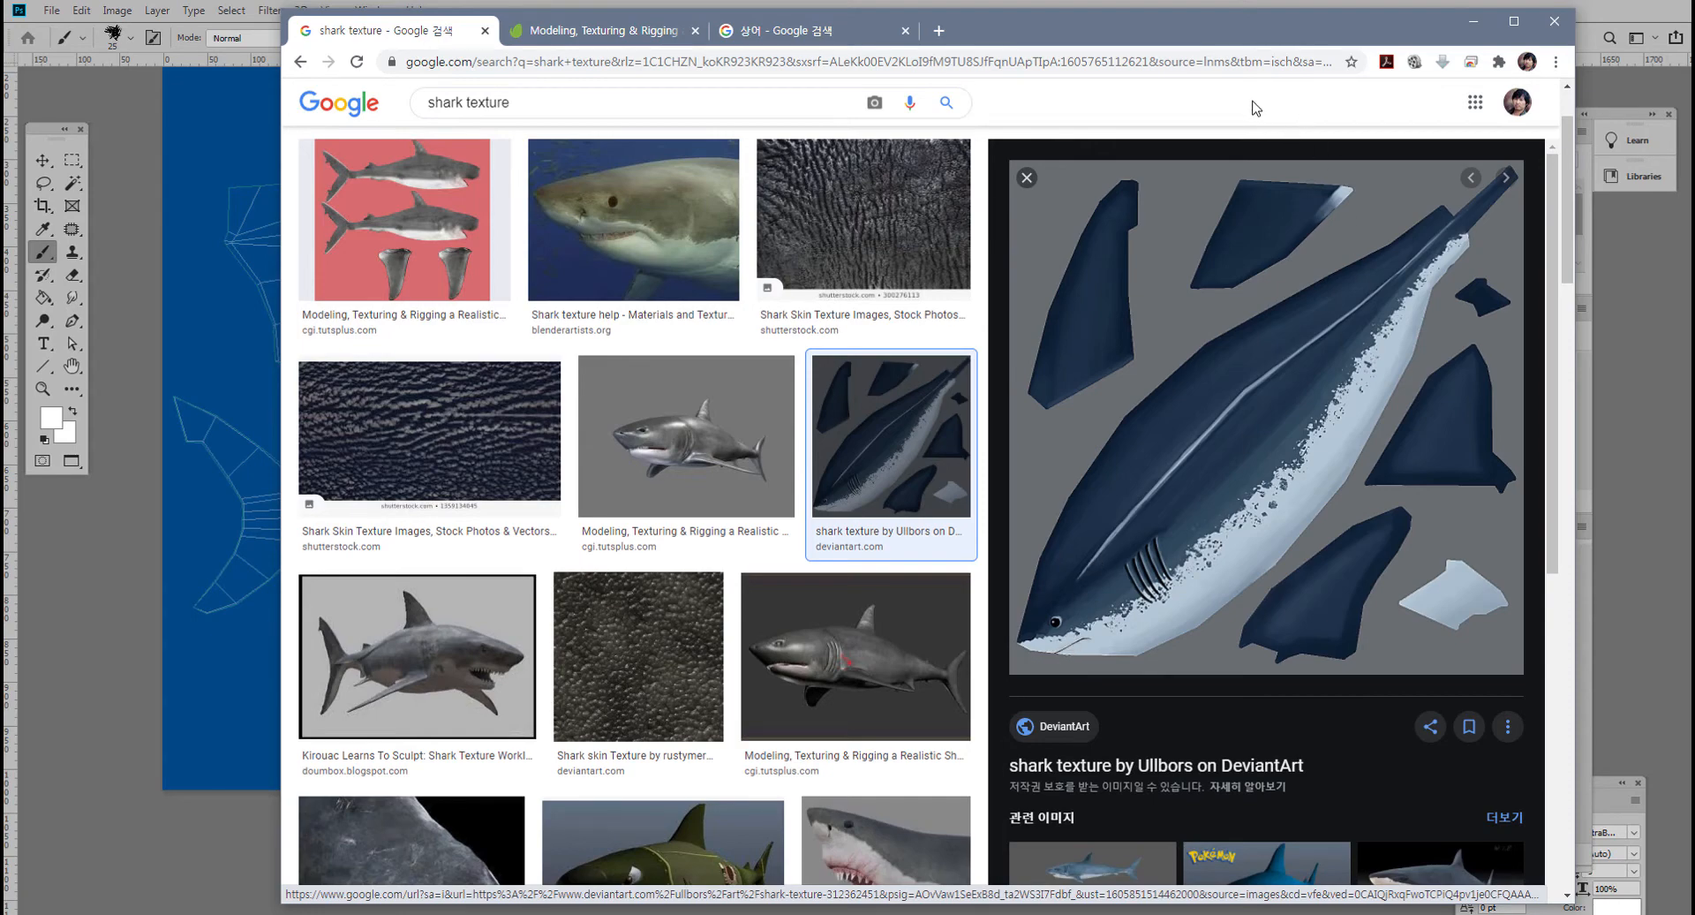
# - Switch back to Photoshop and hide the UV wireframe layer, Layer 0, leaving only the painted layers shown
pyautogui.hotkey('alt', 'Tab')
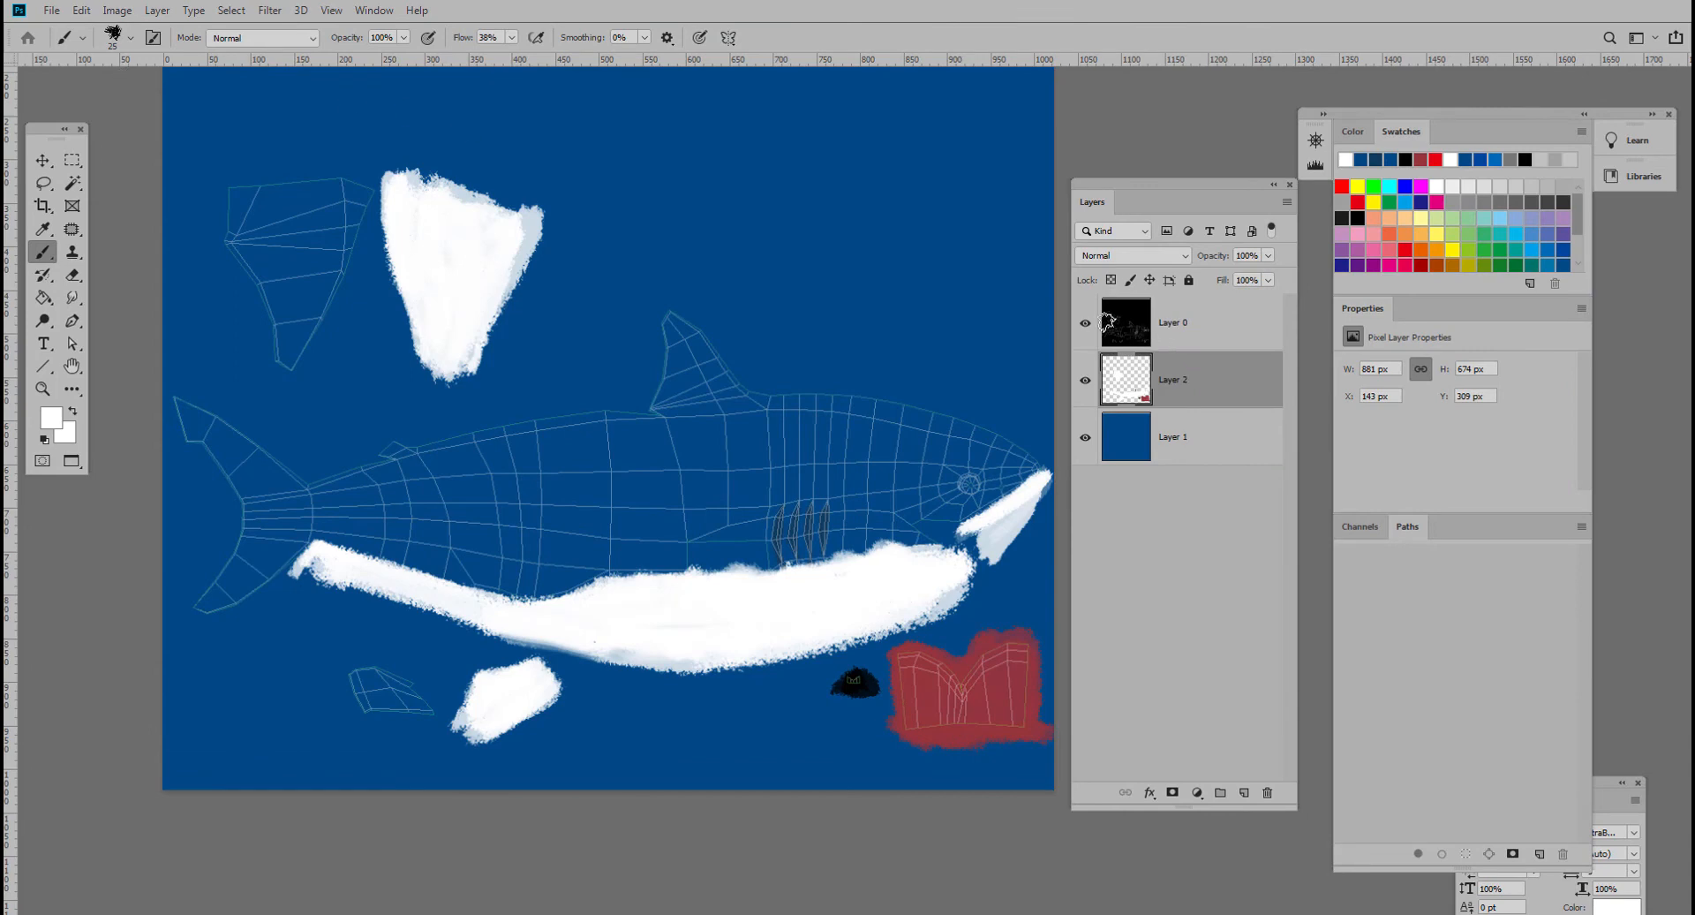
pyautogui.click(1085, 324)
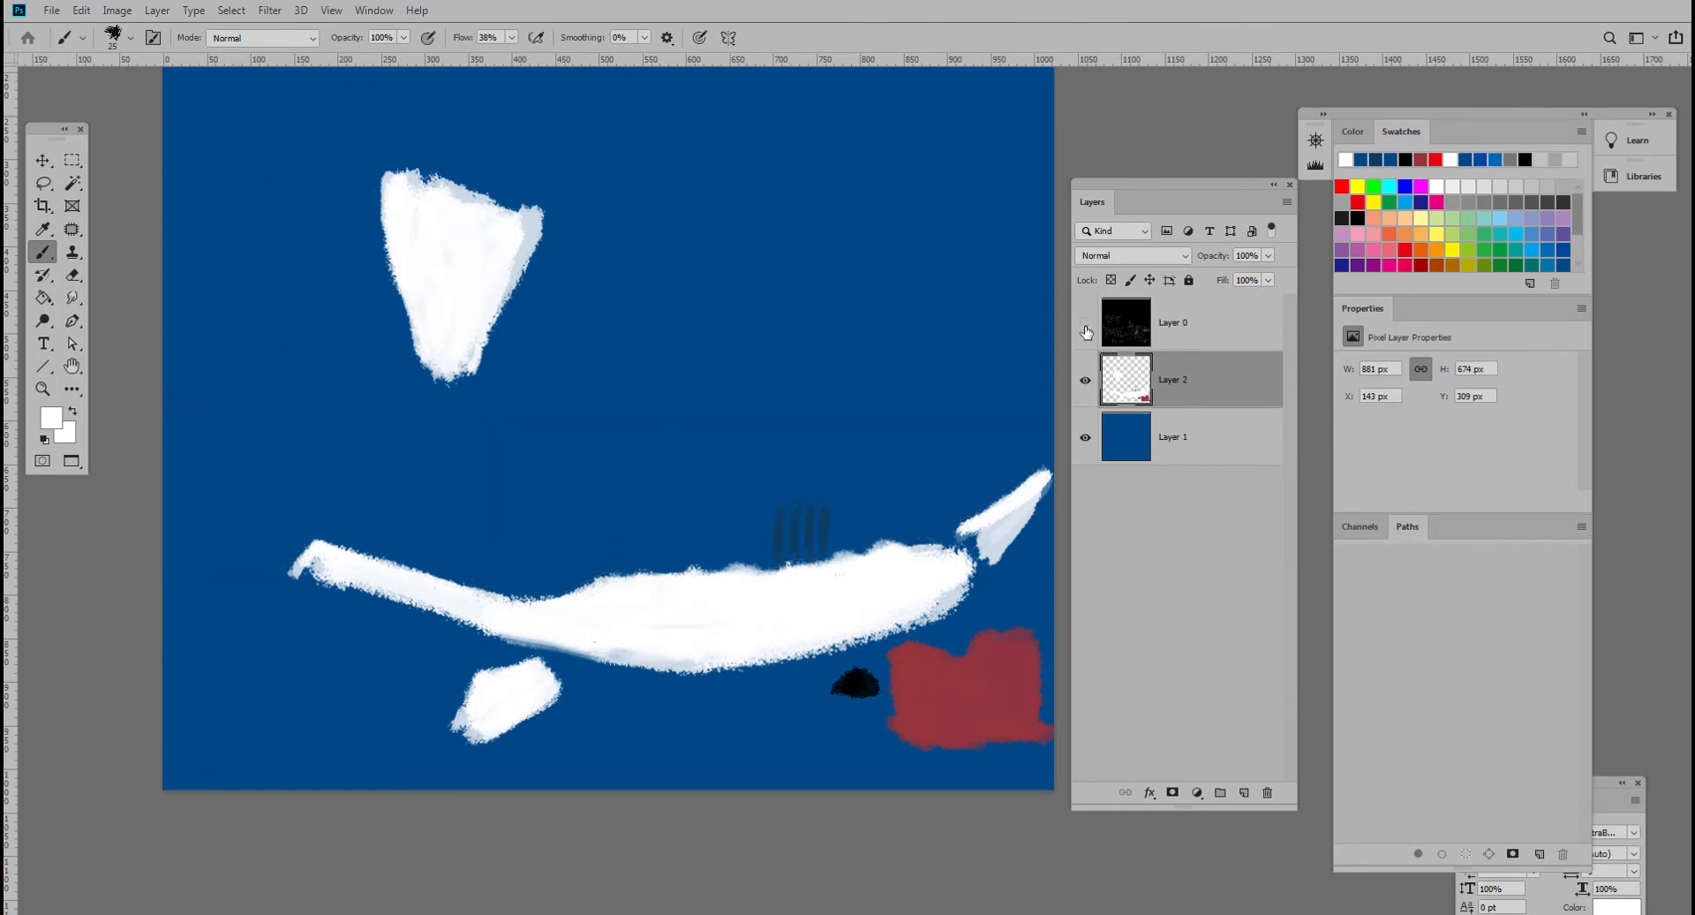
pyautogui.click(1086, 331)
pyautogui.click(1086, 331)
pyautogui.click(1086, 328)
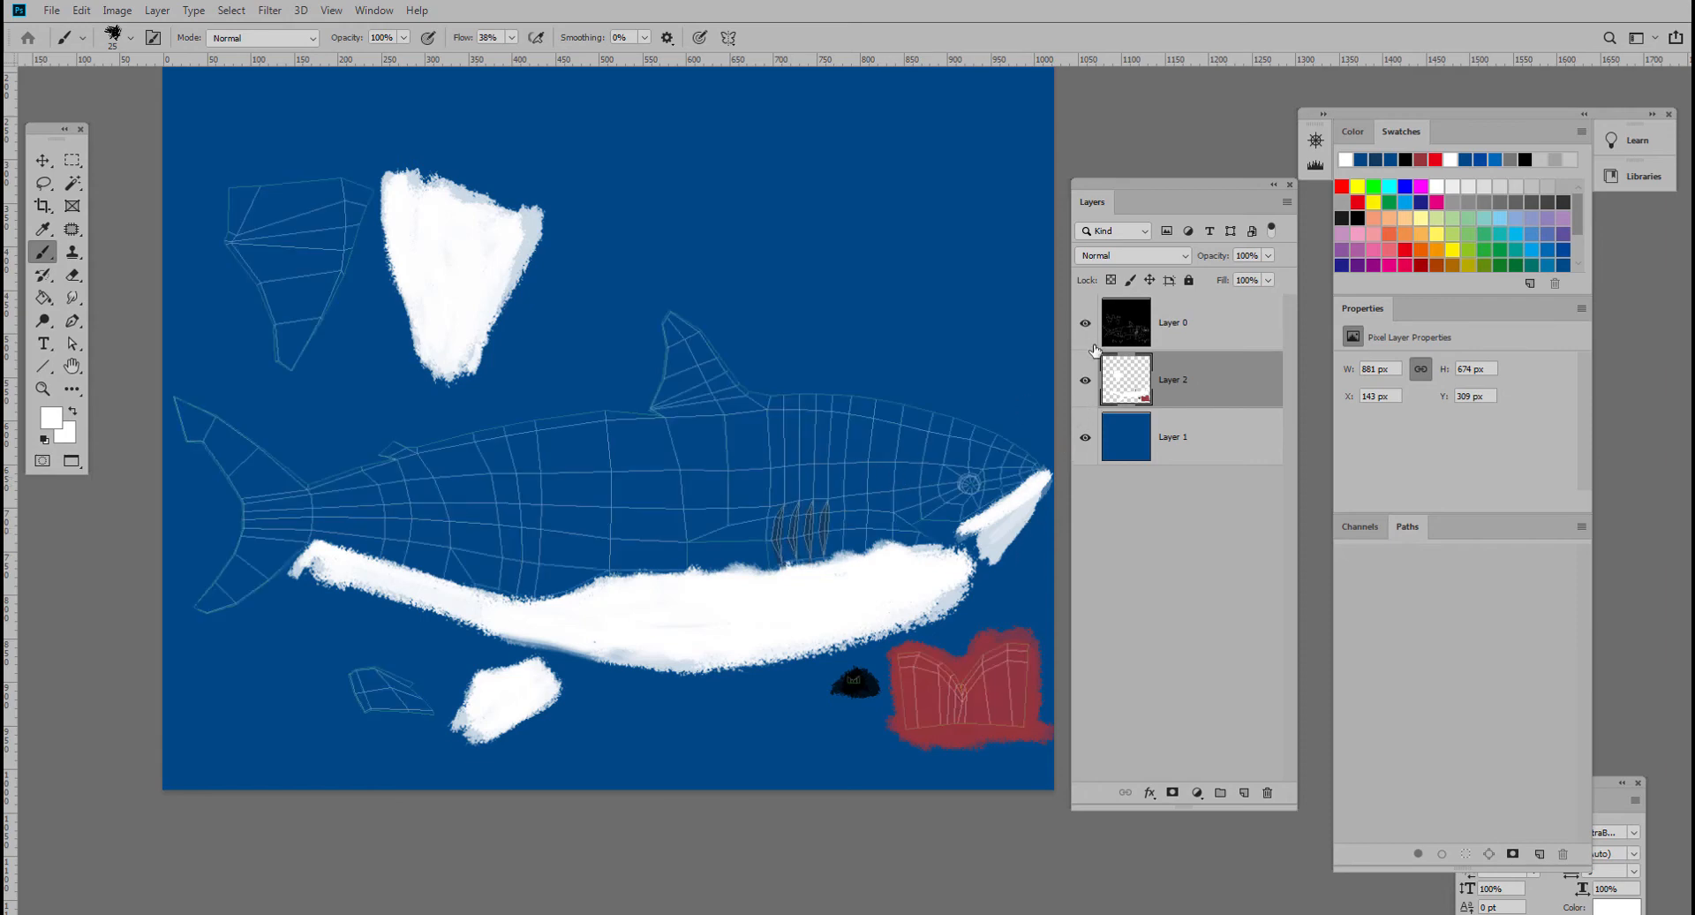
pyautogui.click(1086, 327)
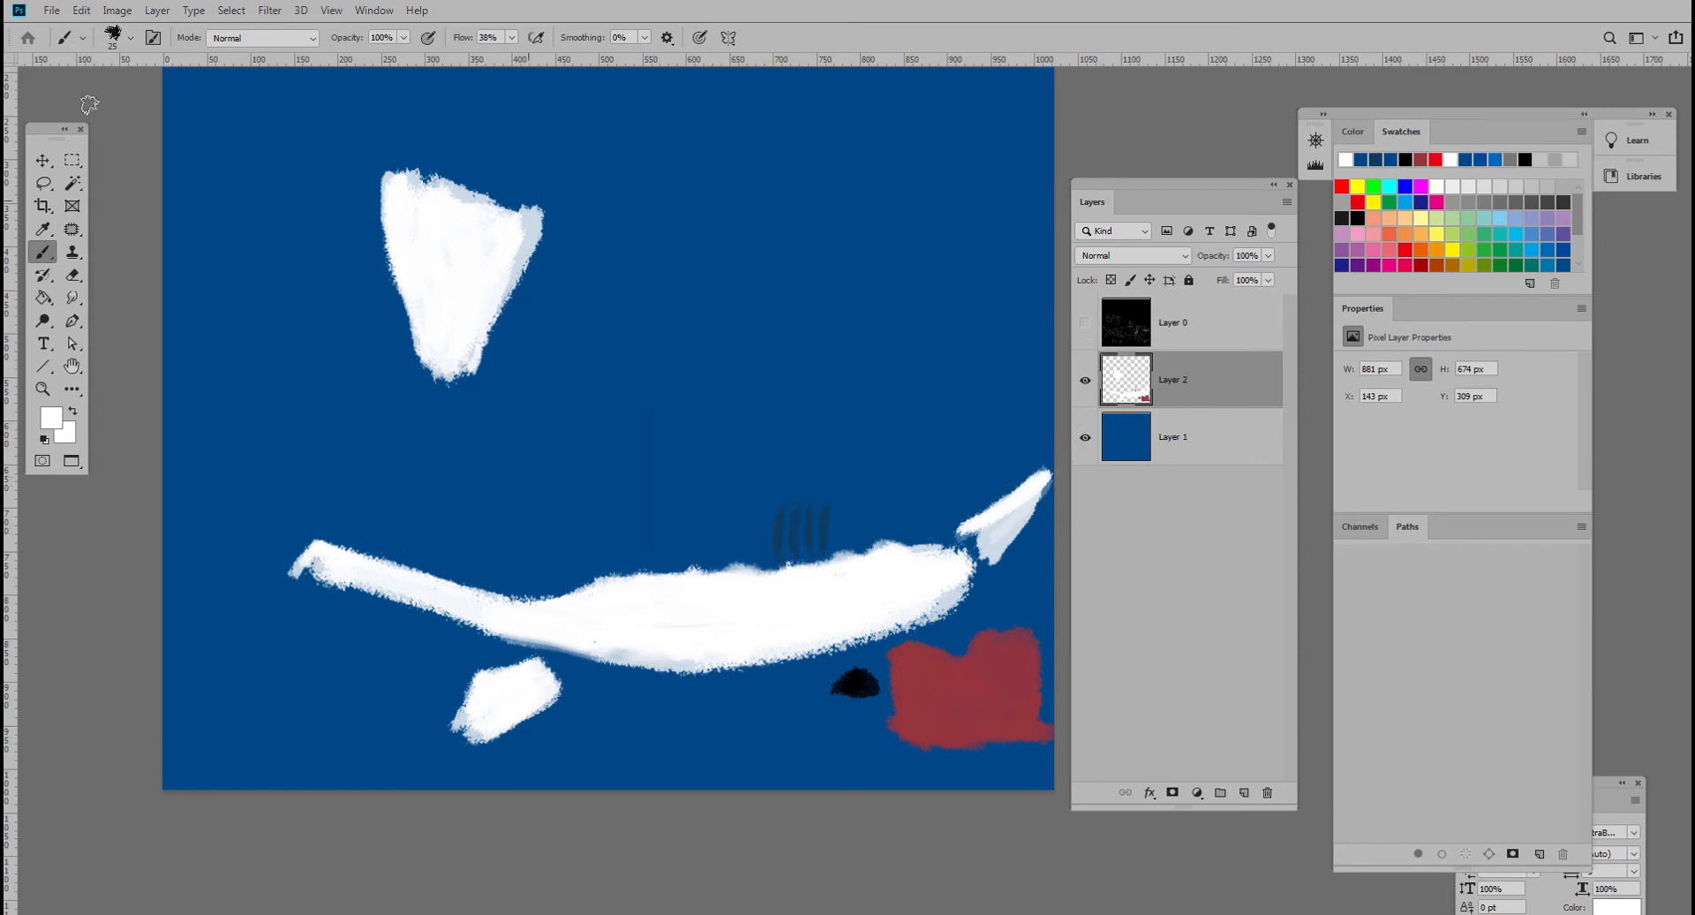
# - Save the layered document as 상어_맵.psd in Photoshop format in the 13주차 folder
pyautogui.click(51, 10)
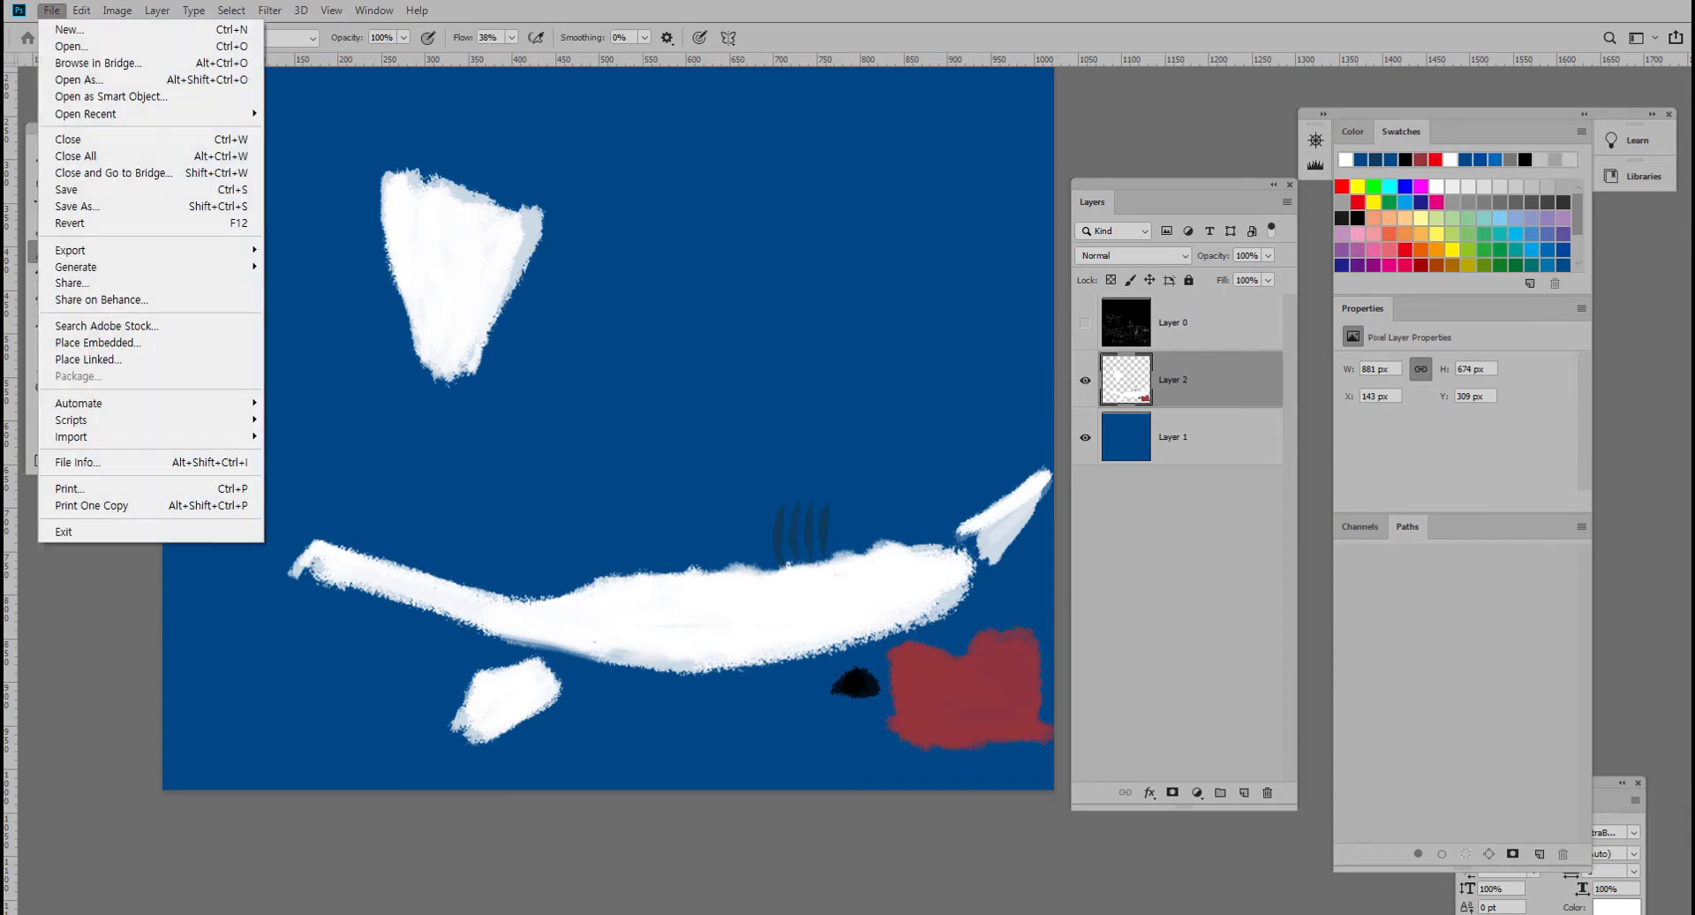
pyautogui.press('Escape')
pyautogui.click(51, 11)
pyautogui.click(79, 206)
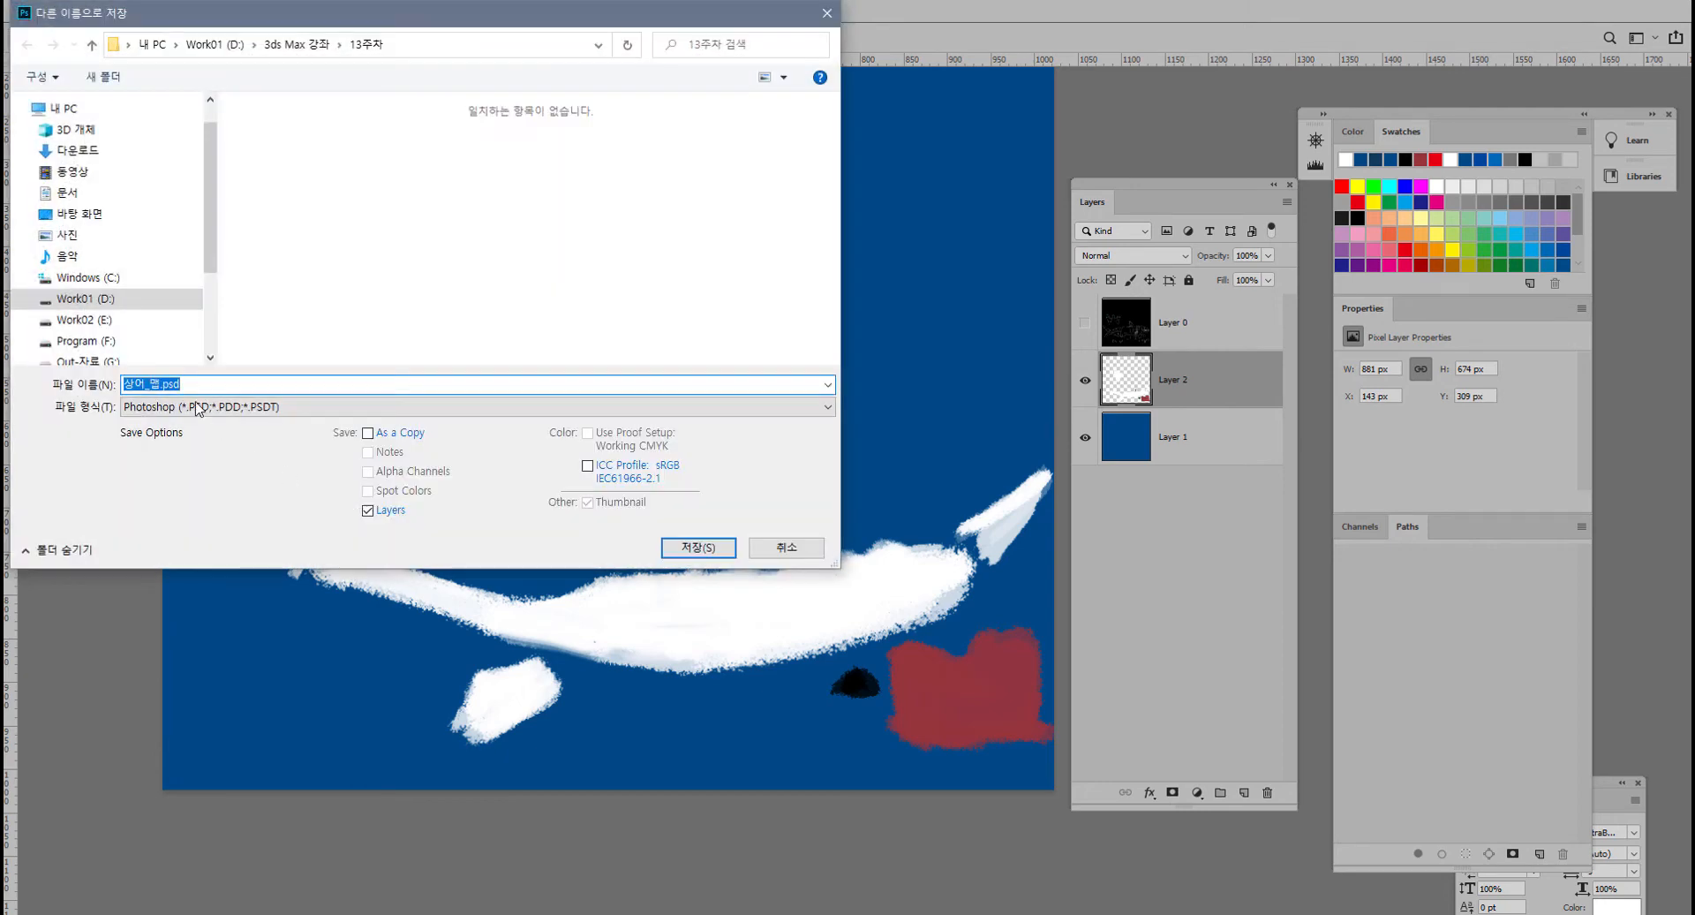
pyautogui.click(692, 547)
# - Save a JPEG copy of the texture as 상어_디퓨즈.jpg at maximum quality 12 with the Baseline ("Standard") format
pyautogui.click(51, 11)
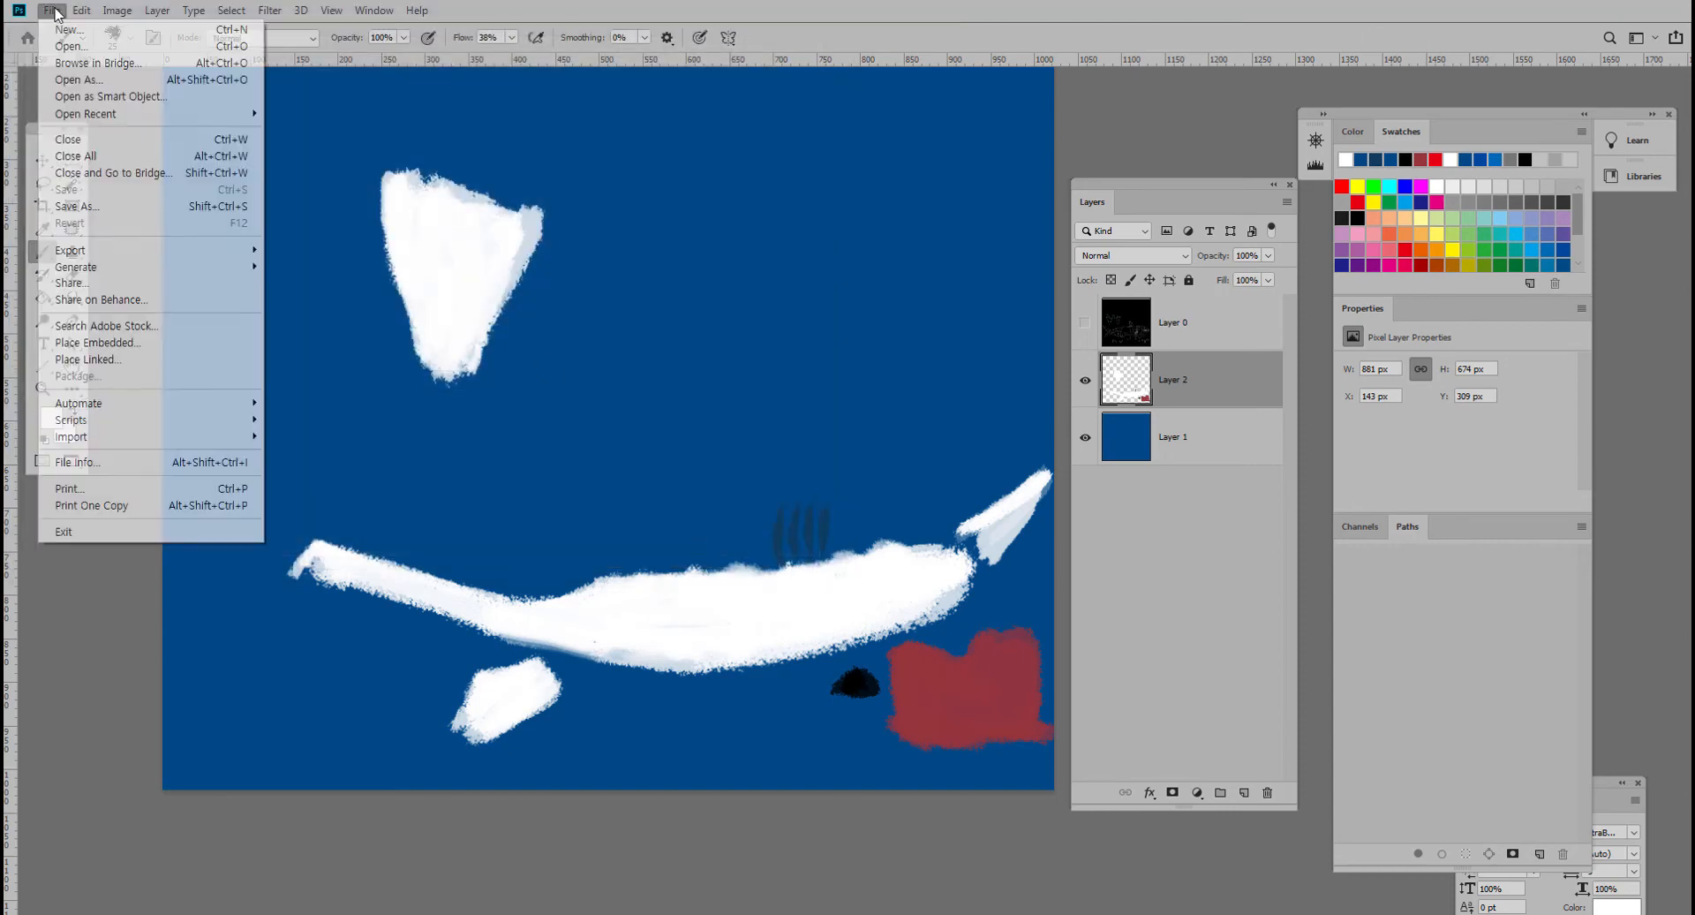
pyautogui.click(103, 206)
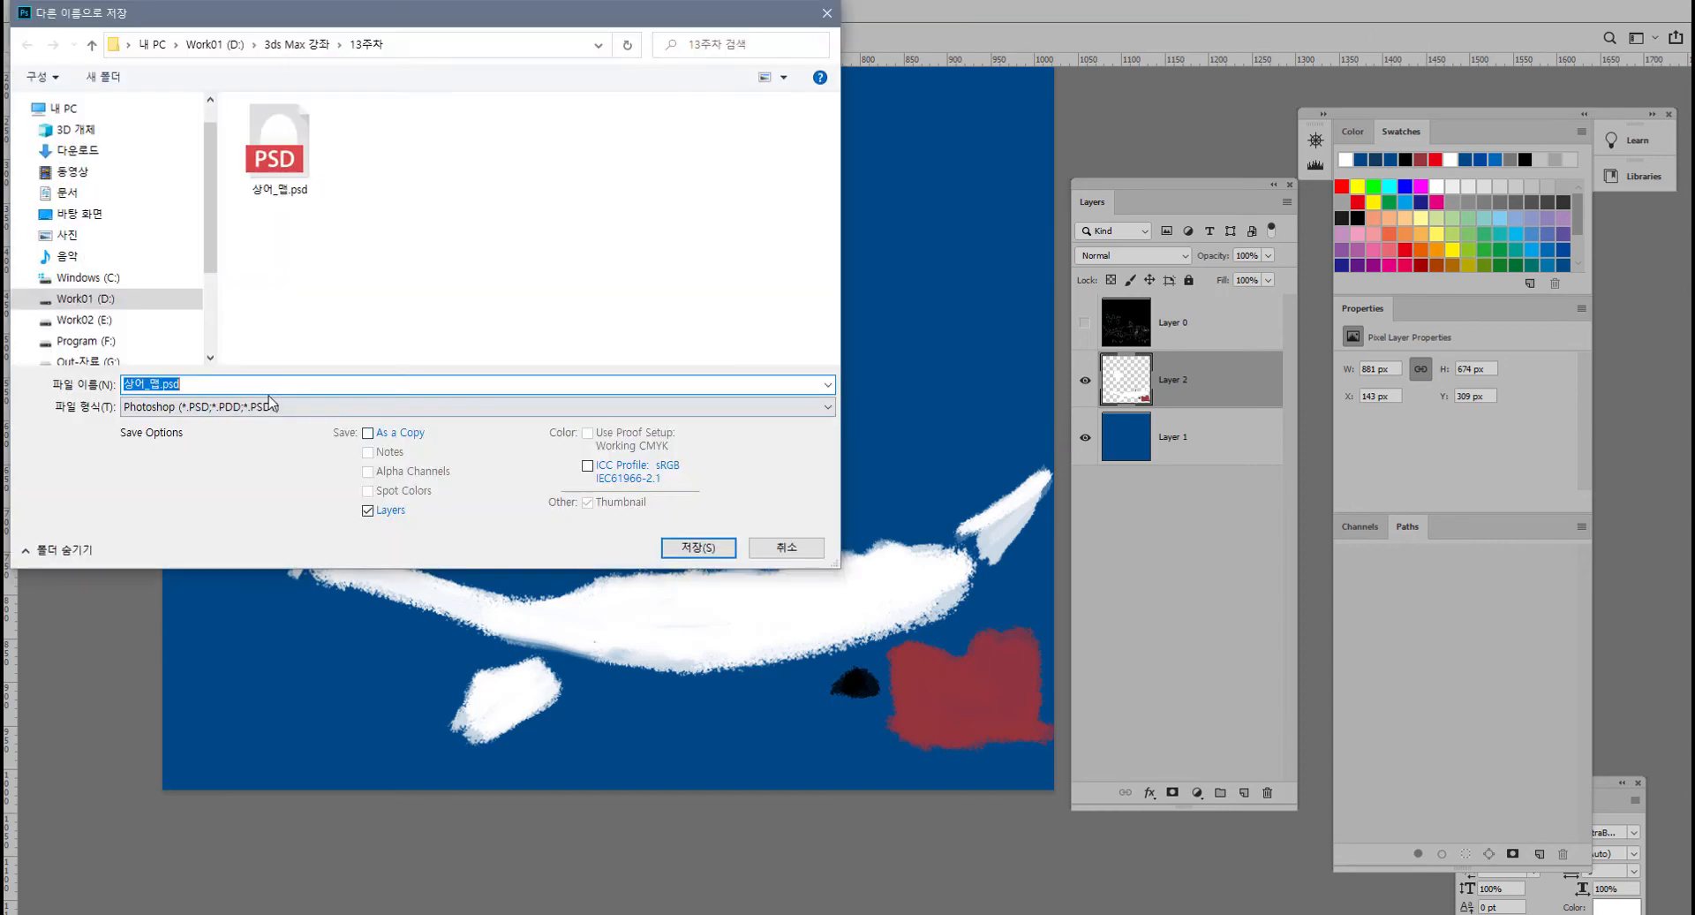
pyautogui.click(228, 408)
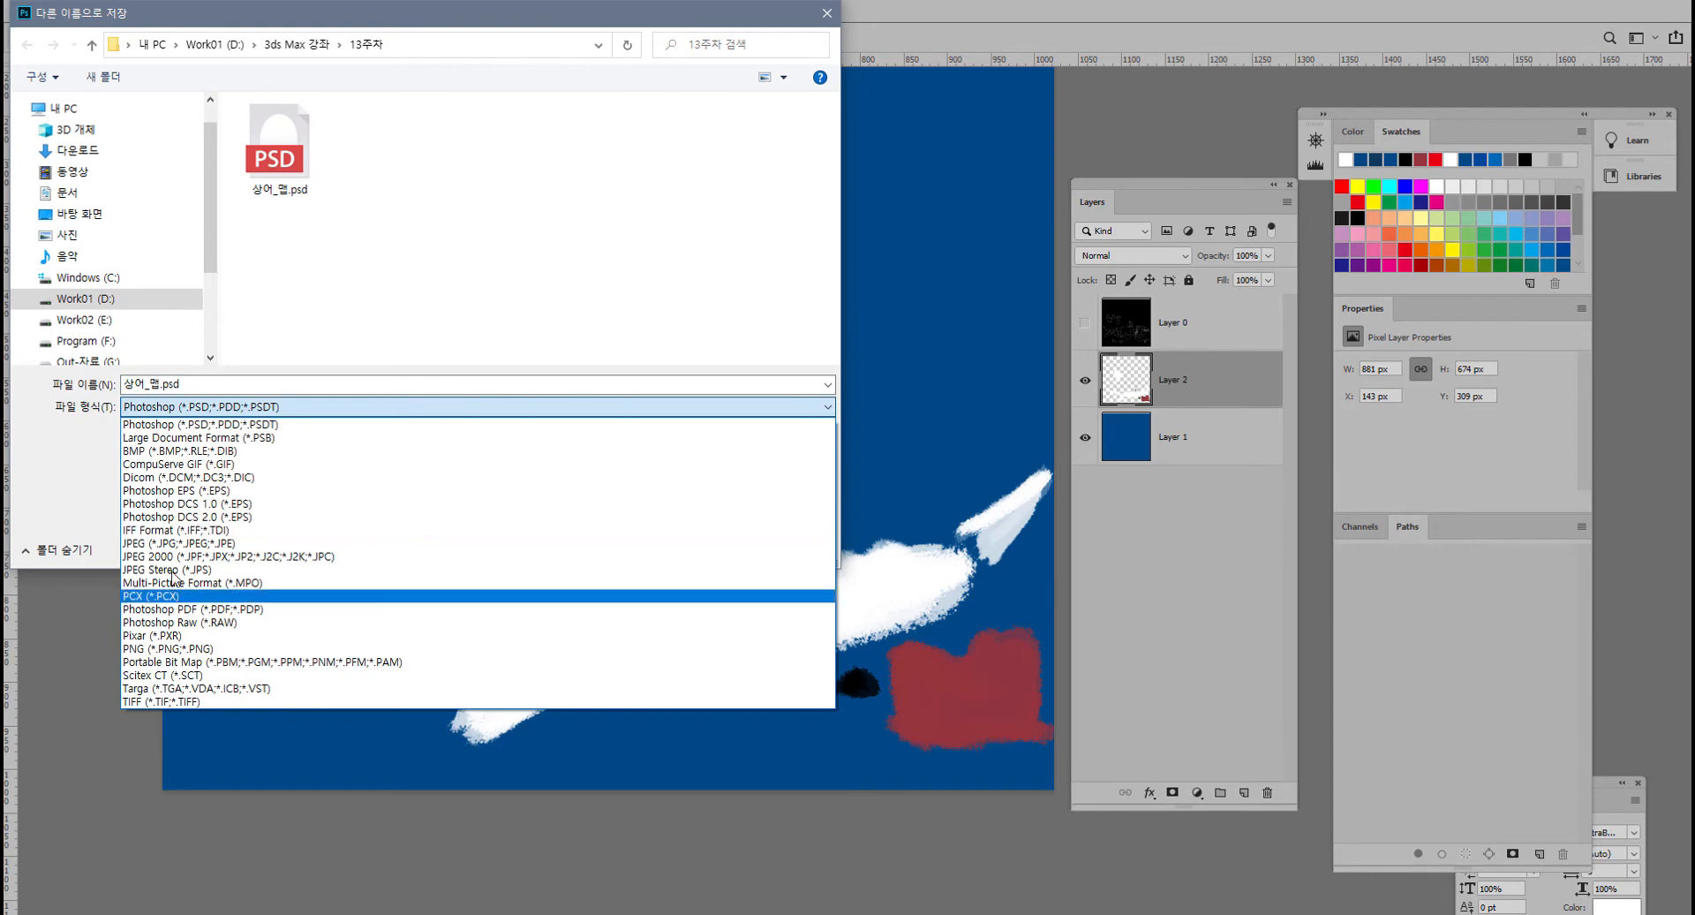
pyautogui.click(174, 543)
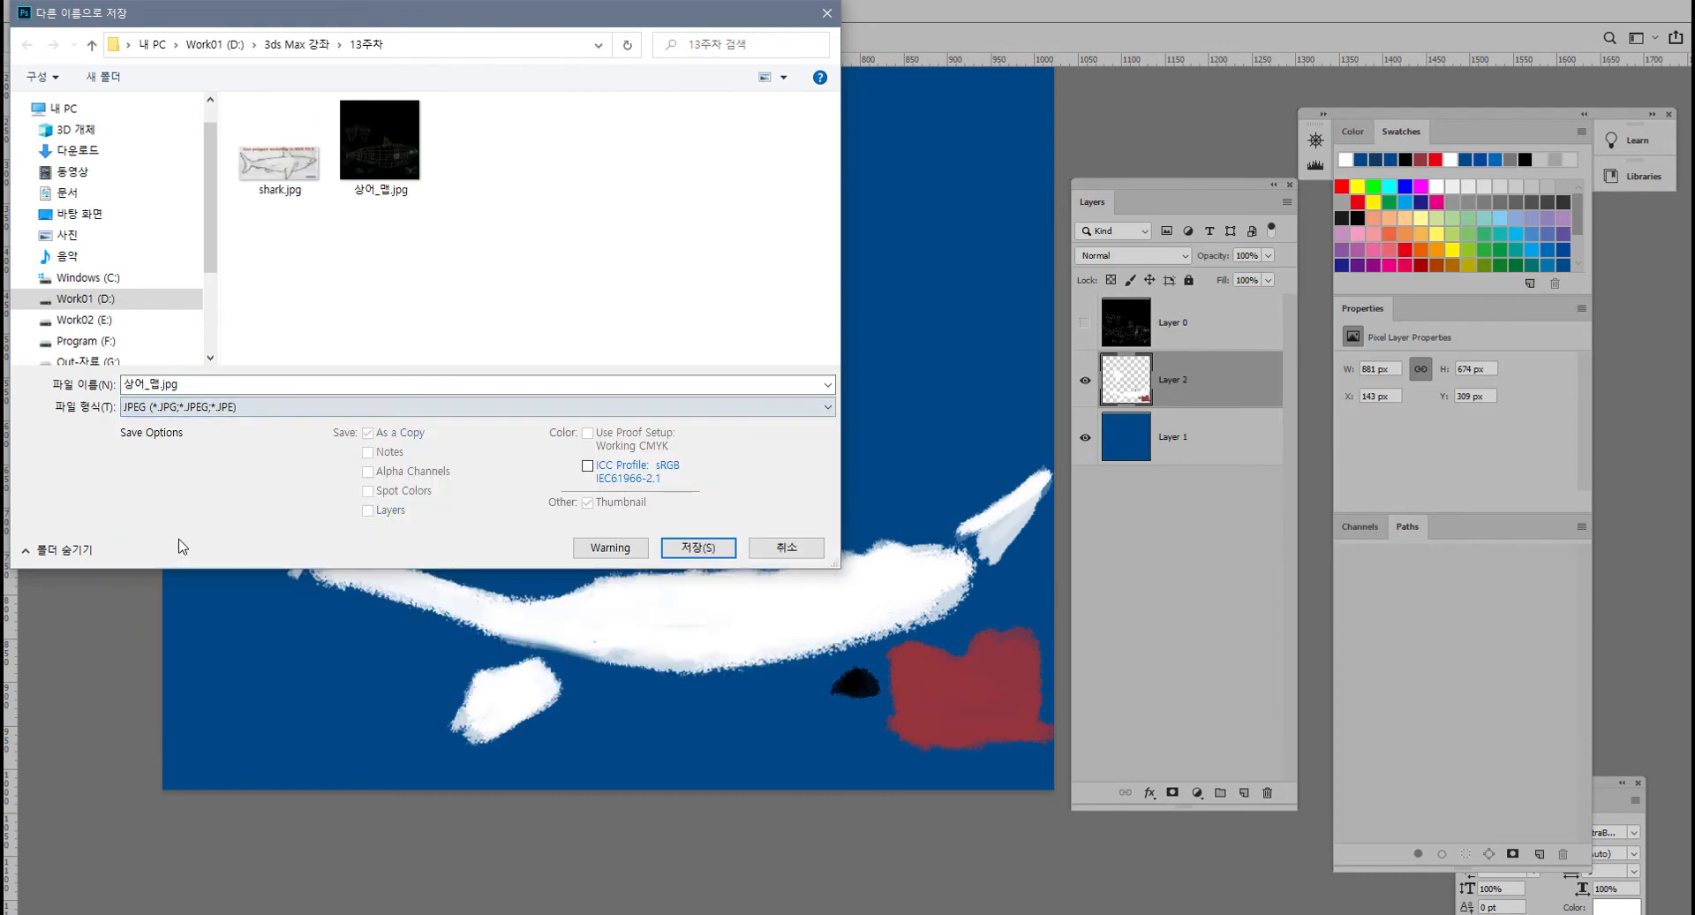
pyautogui.moveTo(124, 385)
pyautogui.mouseDown()
pyautogui.moveTo(180, 384)
pyautogui.moveTo(152, 383)
pyautogui.mouseUp()
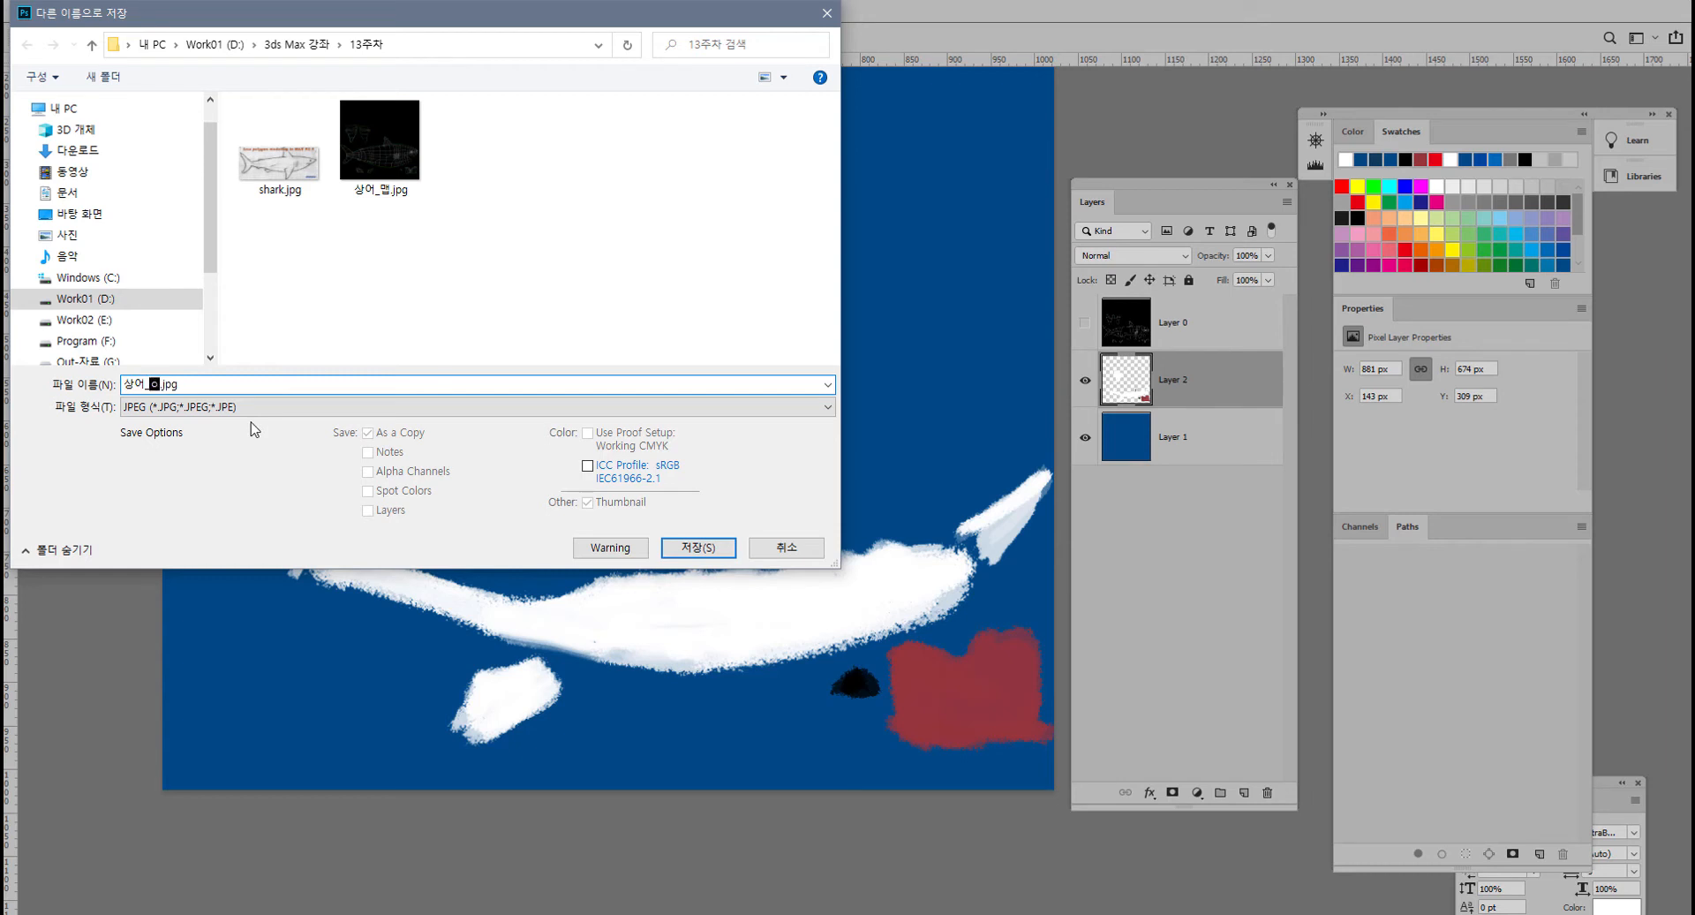
pyautogui.write('디퓨즈')
pyautogui.press('Return')
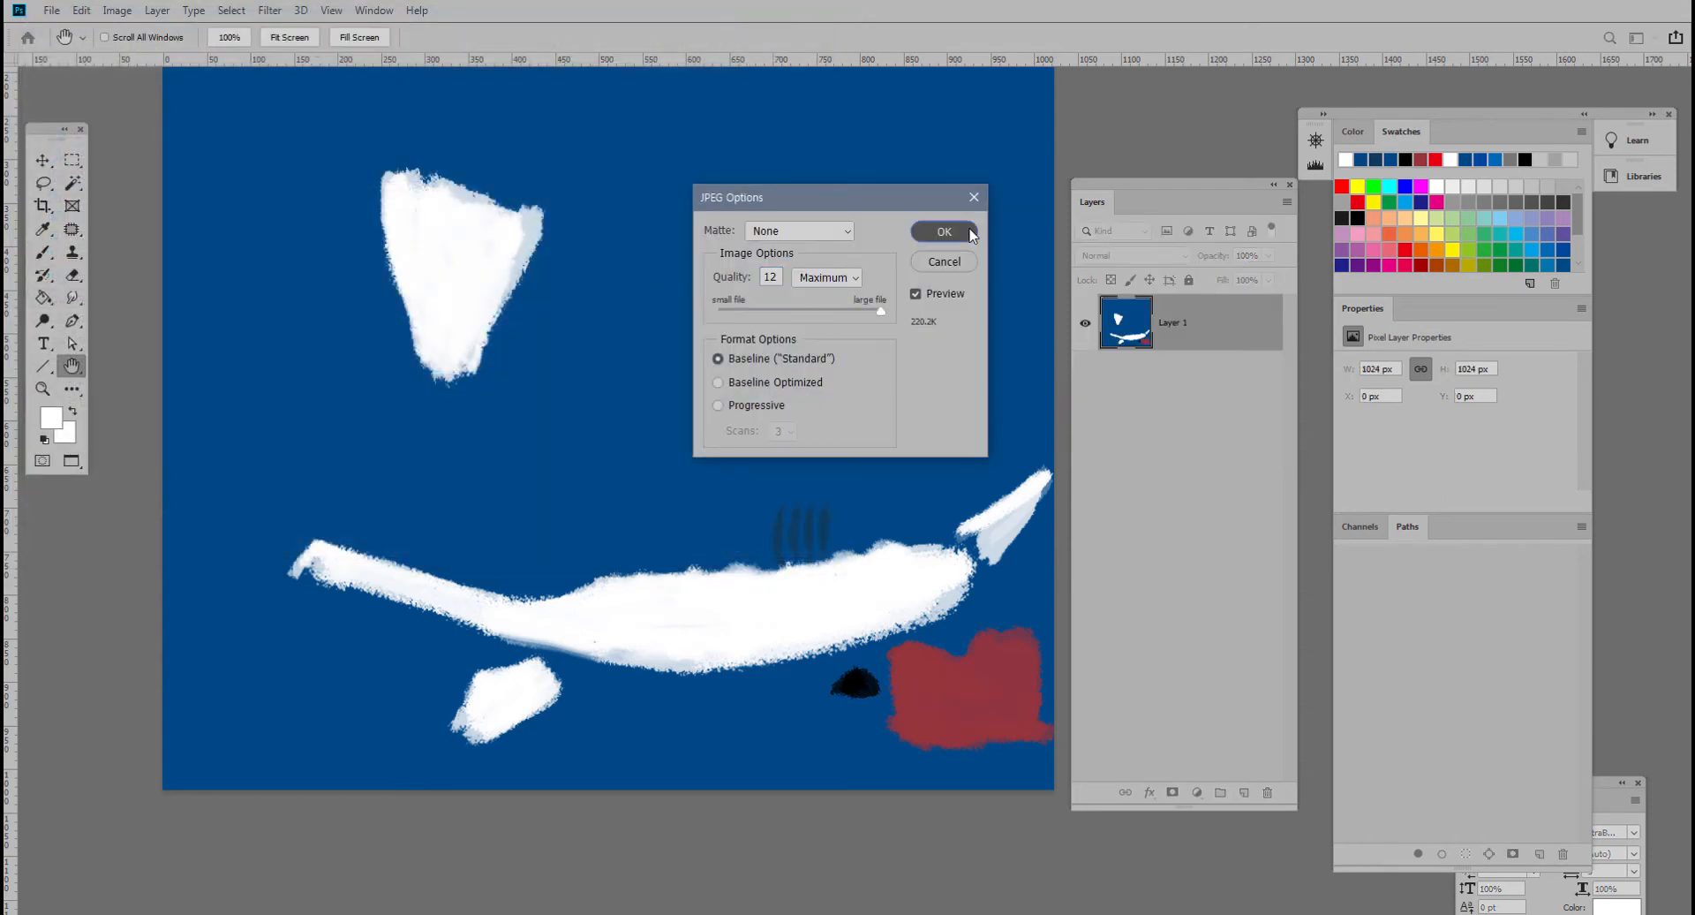
pyautogui.click(943, 232)
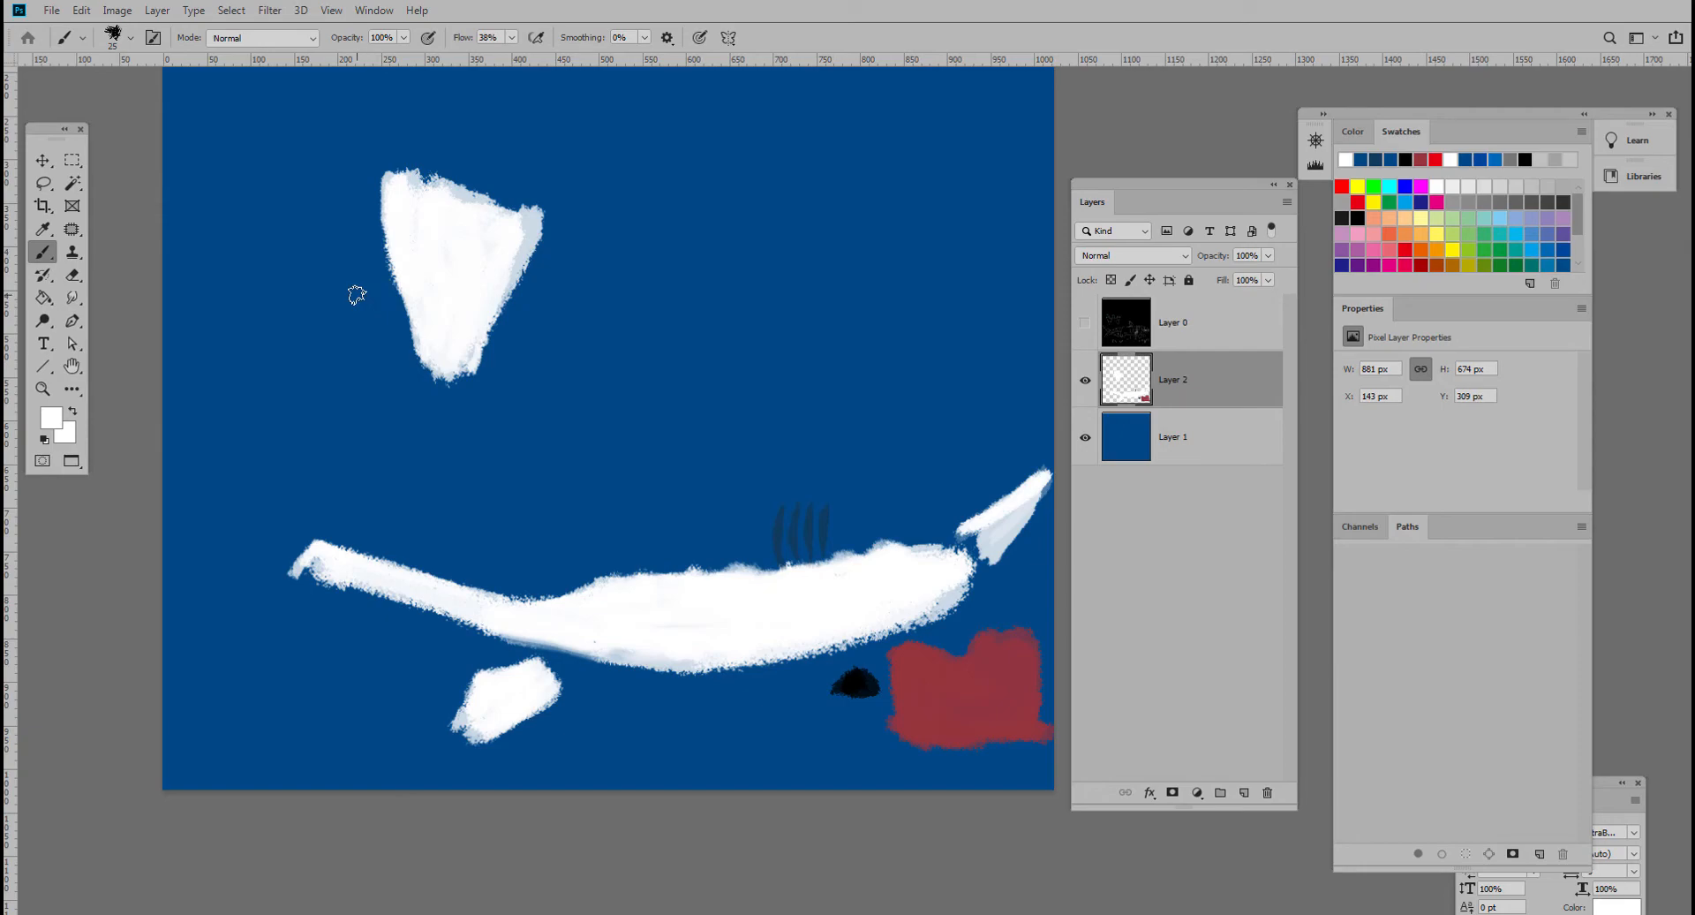
# - Switch to 3ds Max, close the rendered UV map, the Render UVs dialog and the UV editor, and view the shark from its side
pyautogui.hotkey('alt', 'Tab')
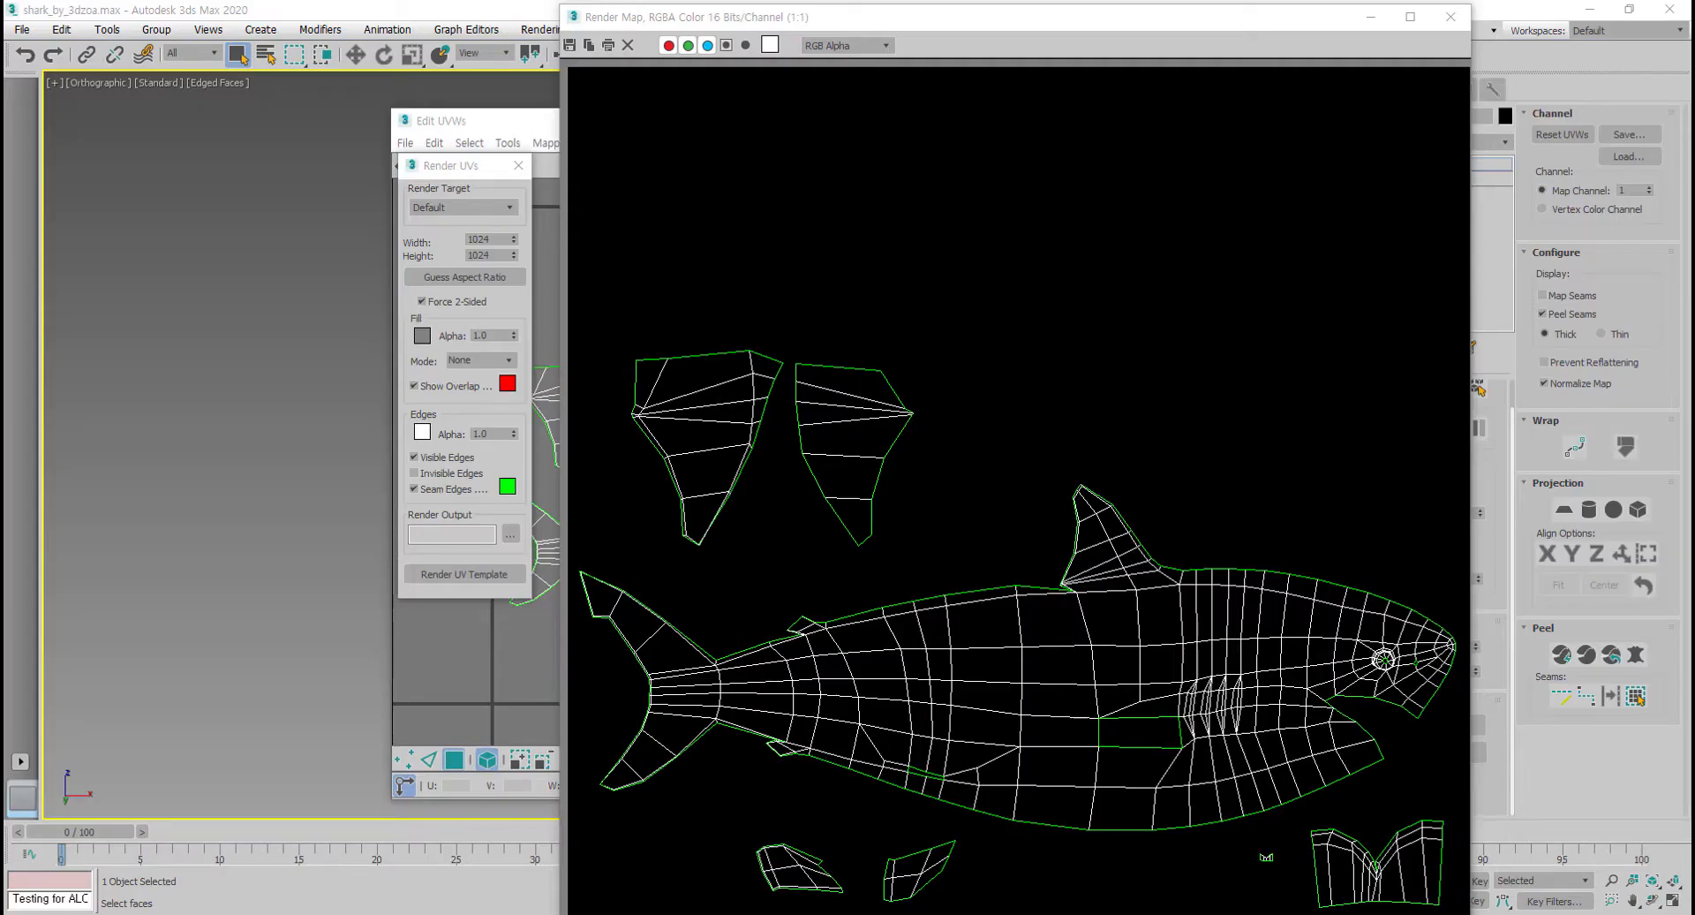
pyautogui.click(1450, 16)
pyautogui.click(519, 166)
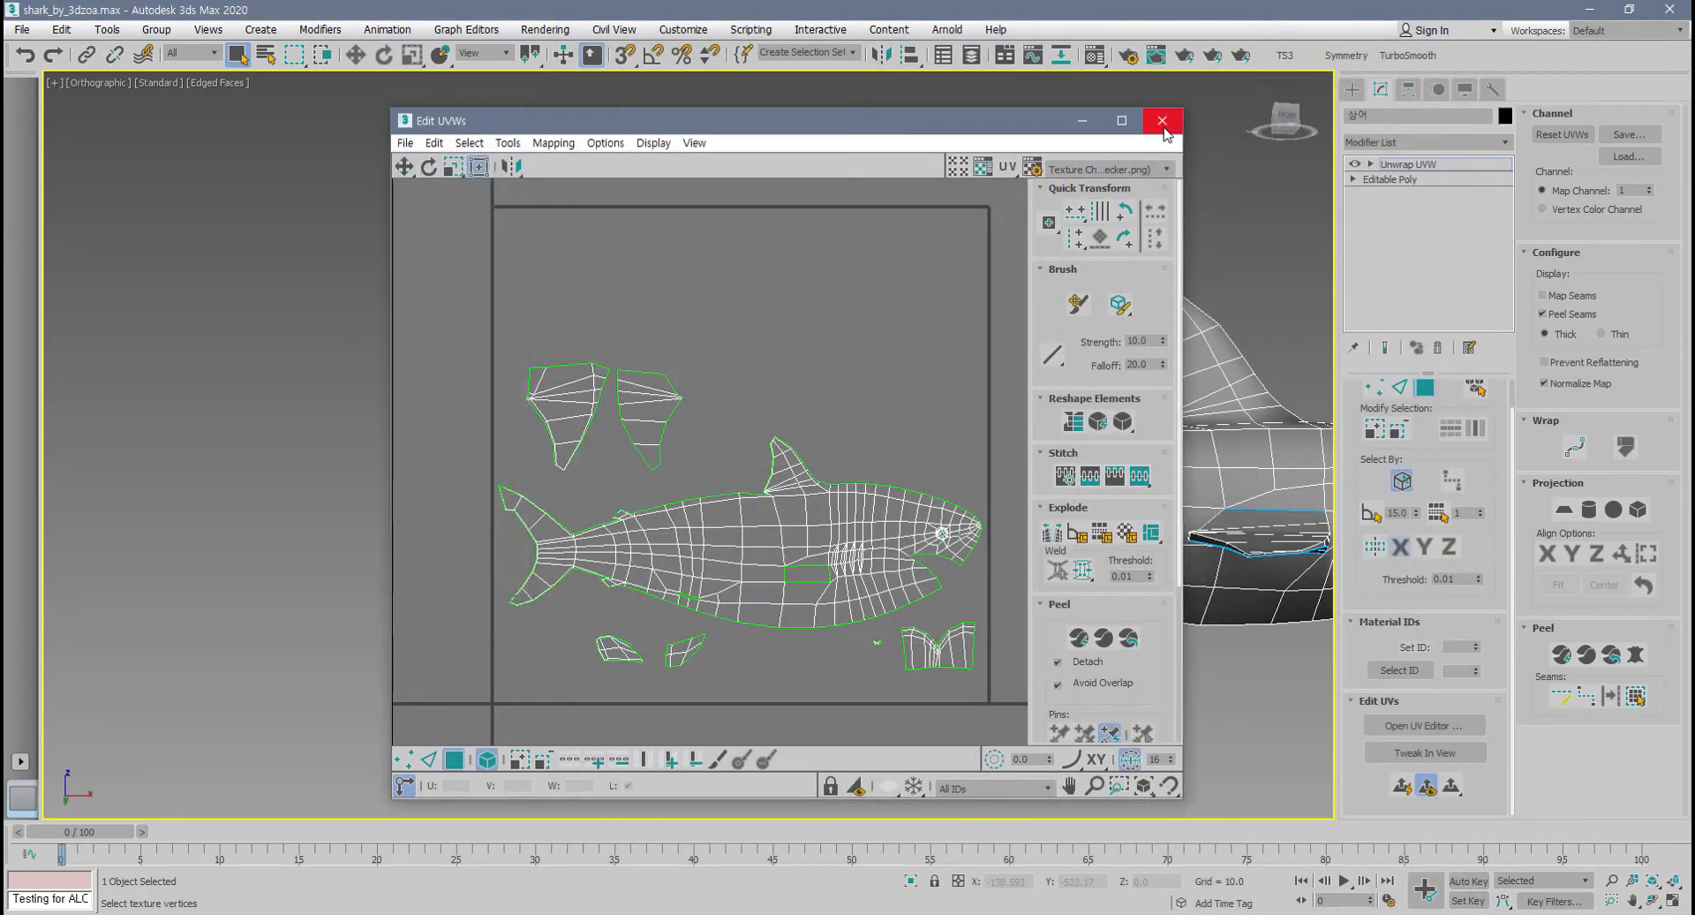
pyautogui.moveTo(1042, 124); pyautogui.dragTo(584, 156)
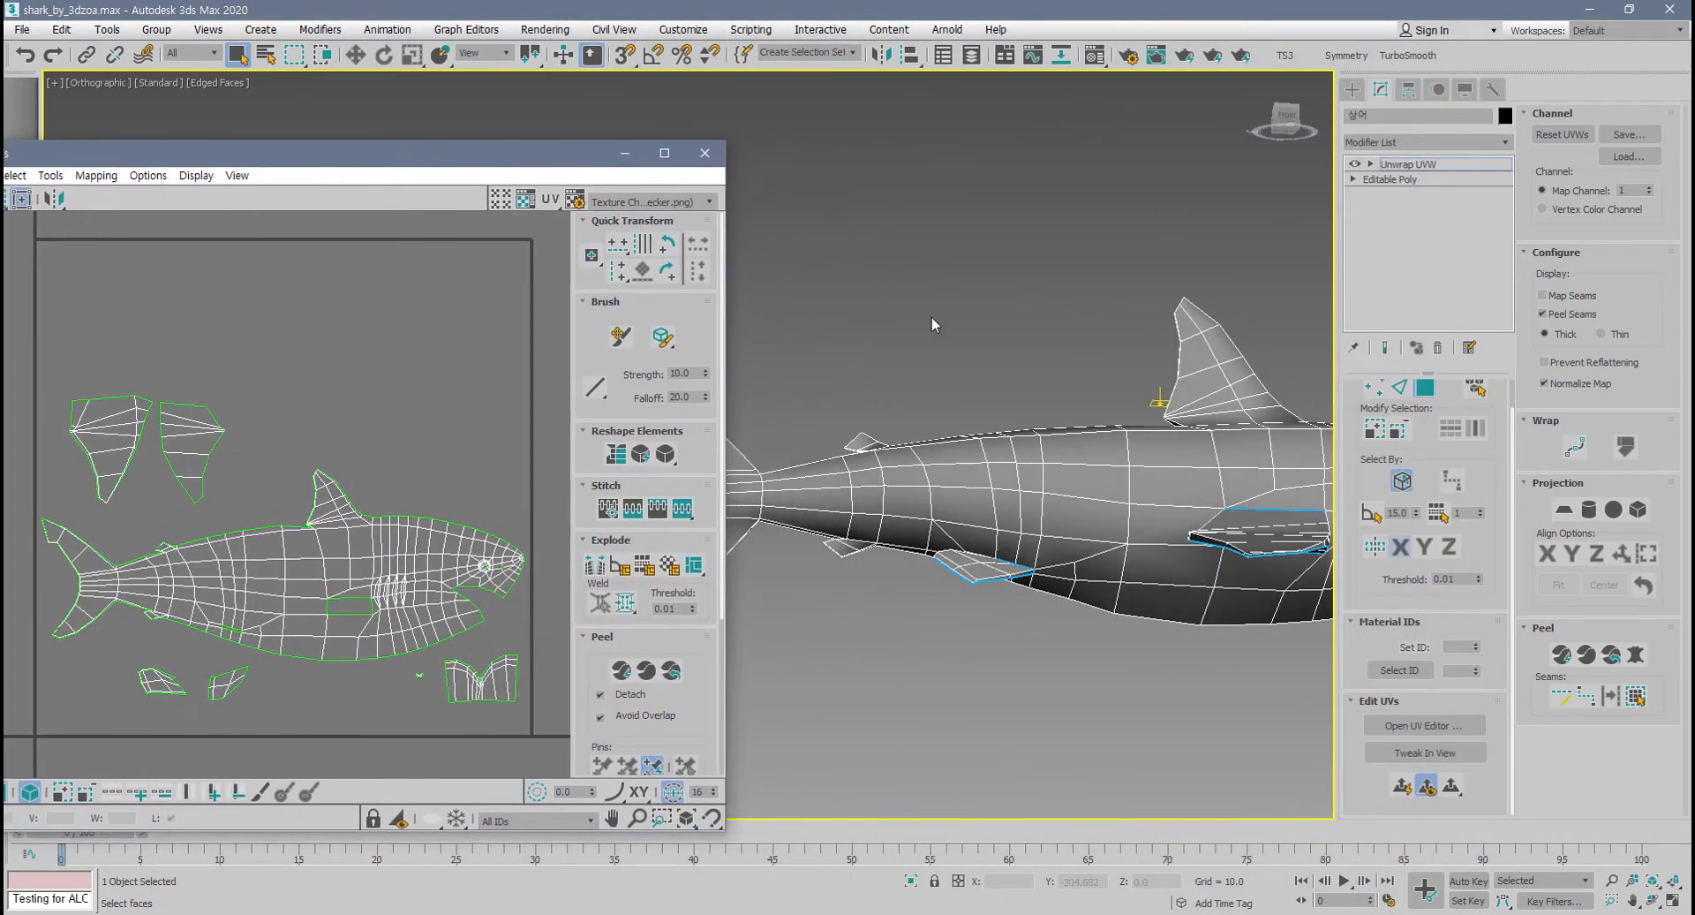
pyautogui.click(704, 153)
pyautogui.moveTo(1044, 445); pyautogui.dragTo(751, 511, button='middle')
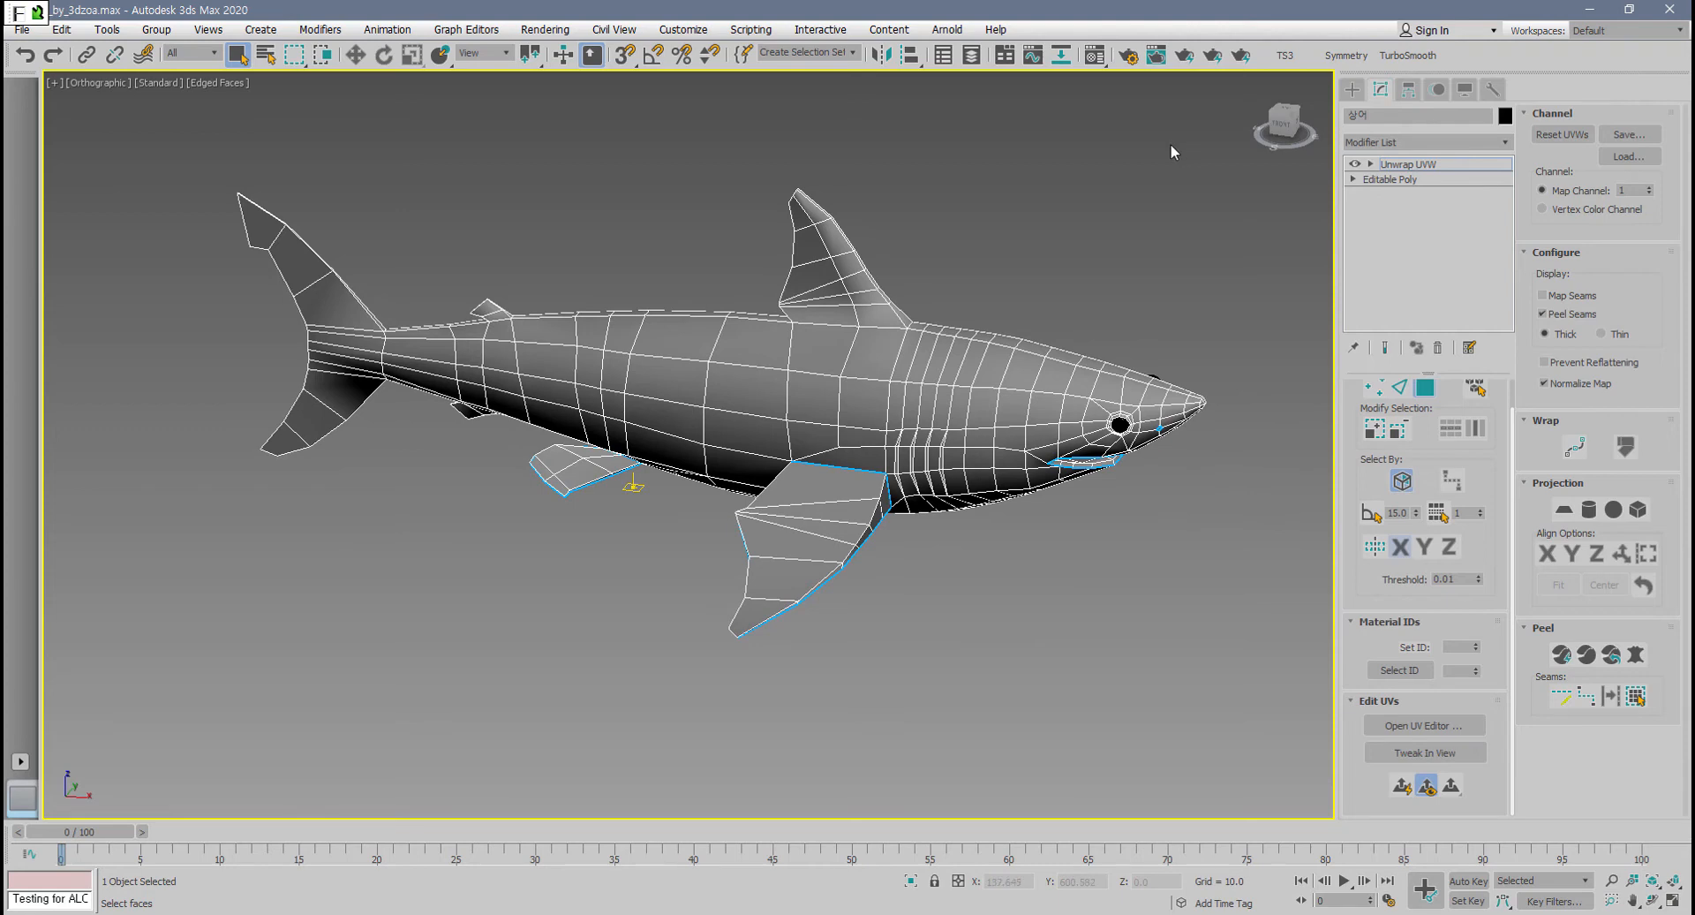
# - Load 상어_디퓨즈.jpg as the diffuse bitmap of the 07 - Default material and show the map on the shark in the viewport
pyautogui.press('m')
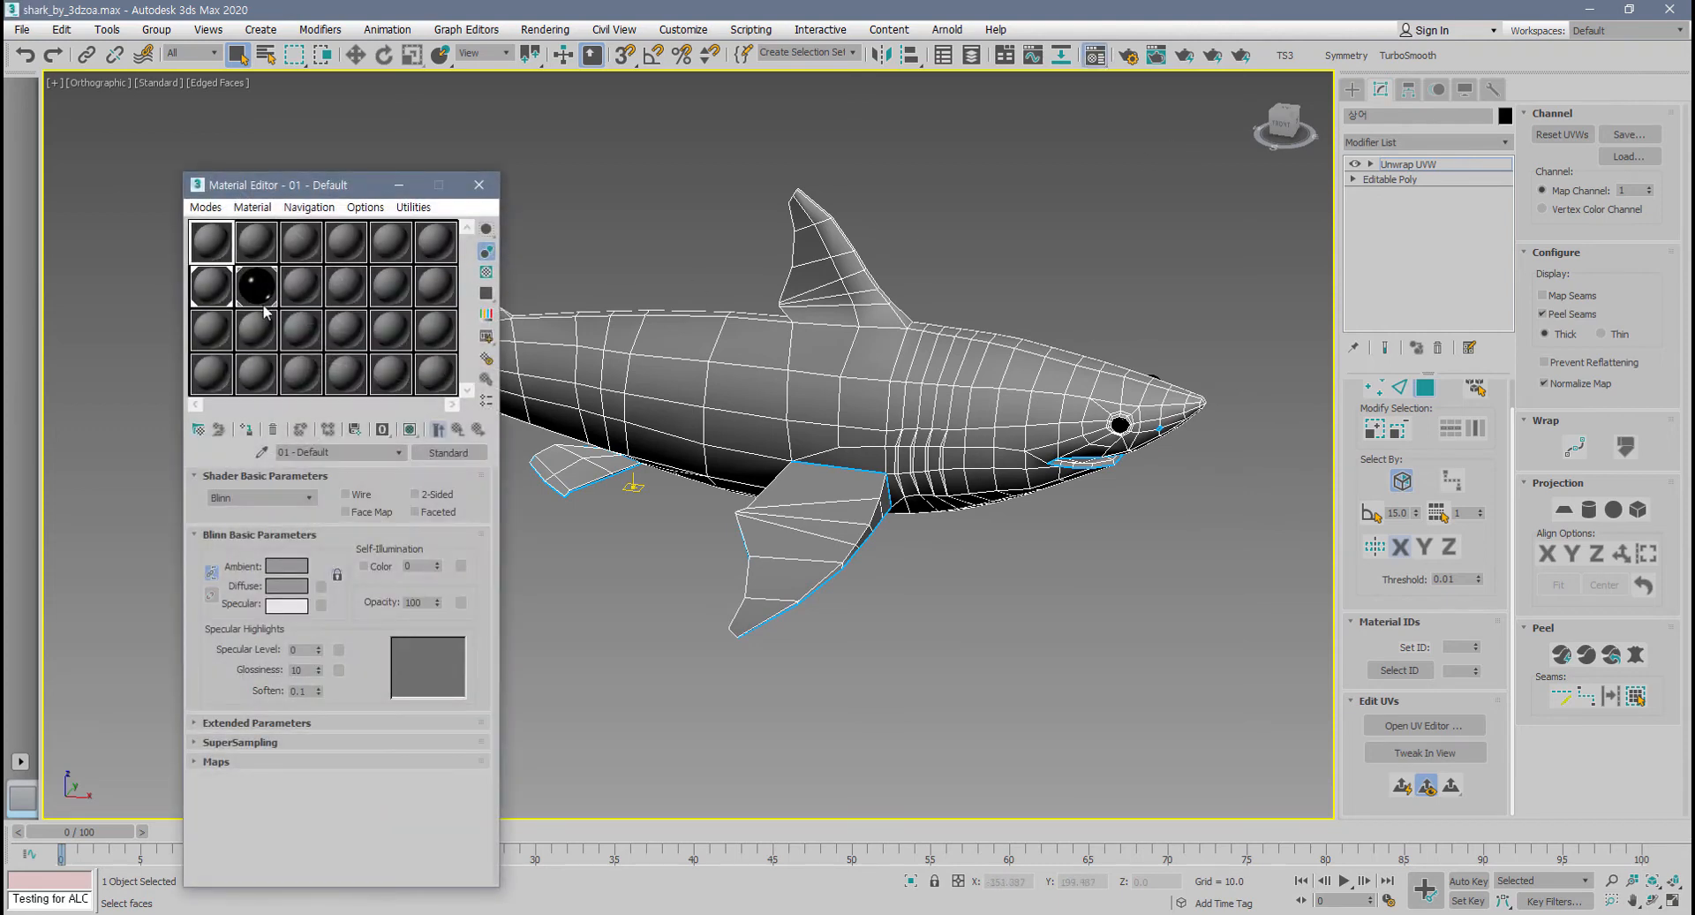
pyautogui.click(216, 300)
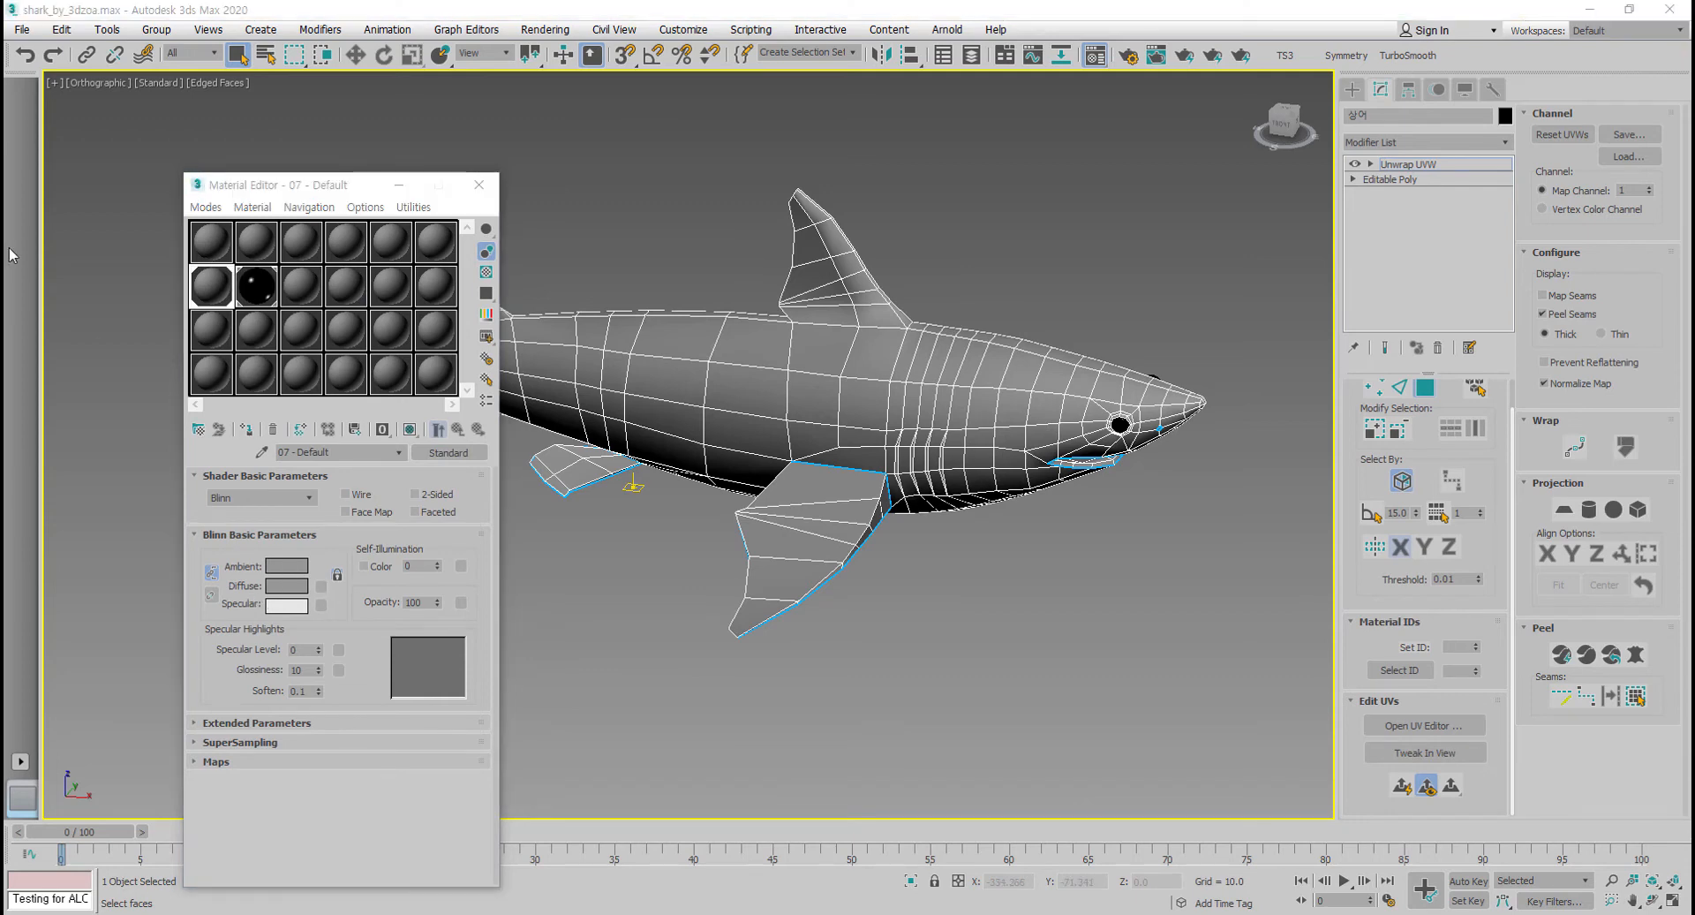
pyautogui.click(321, 586)
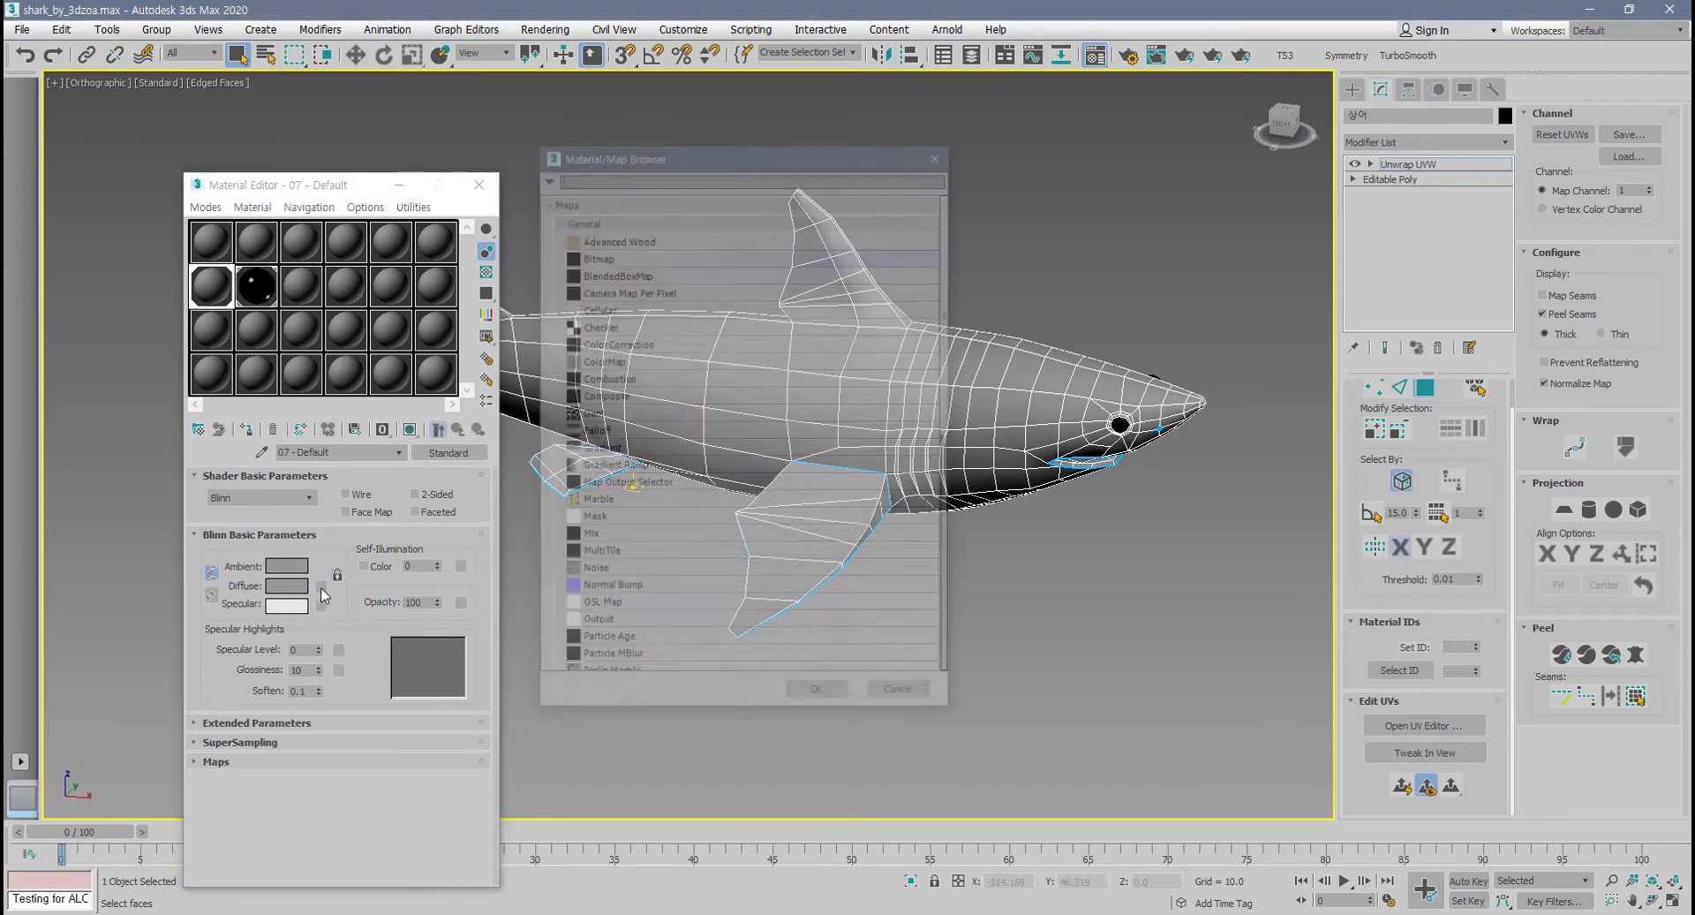
pyautogui.doubleClick(615, 256)
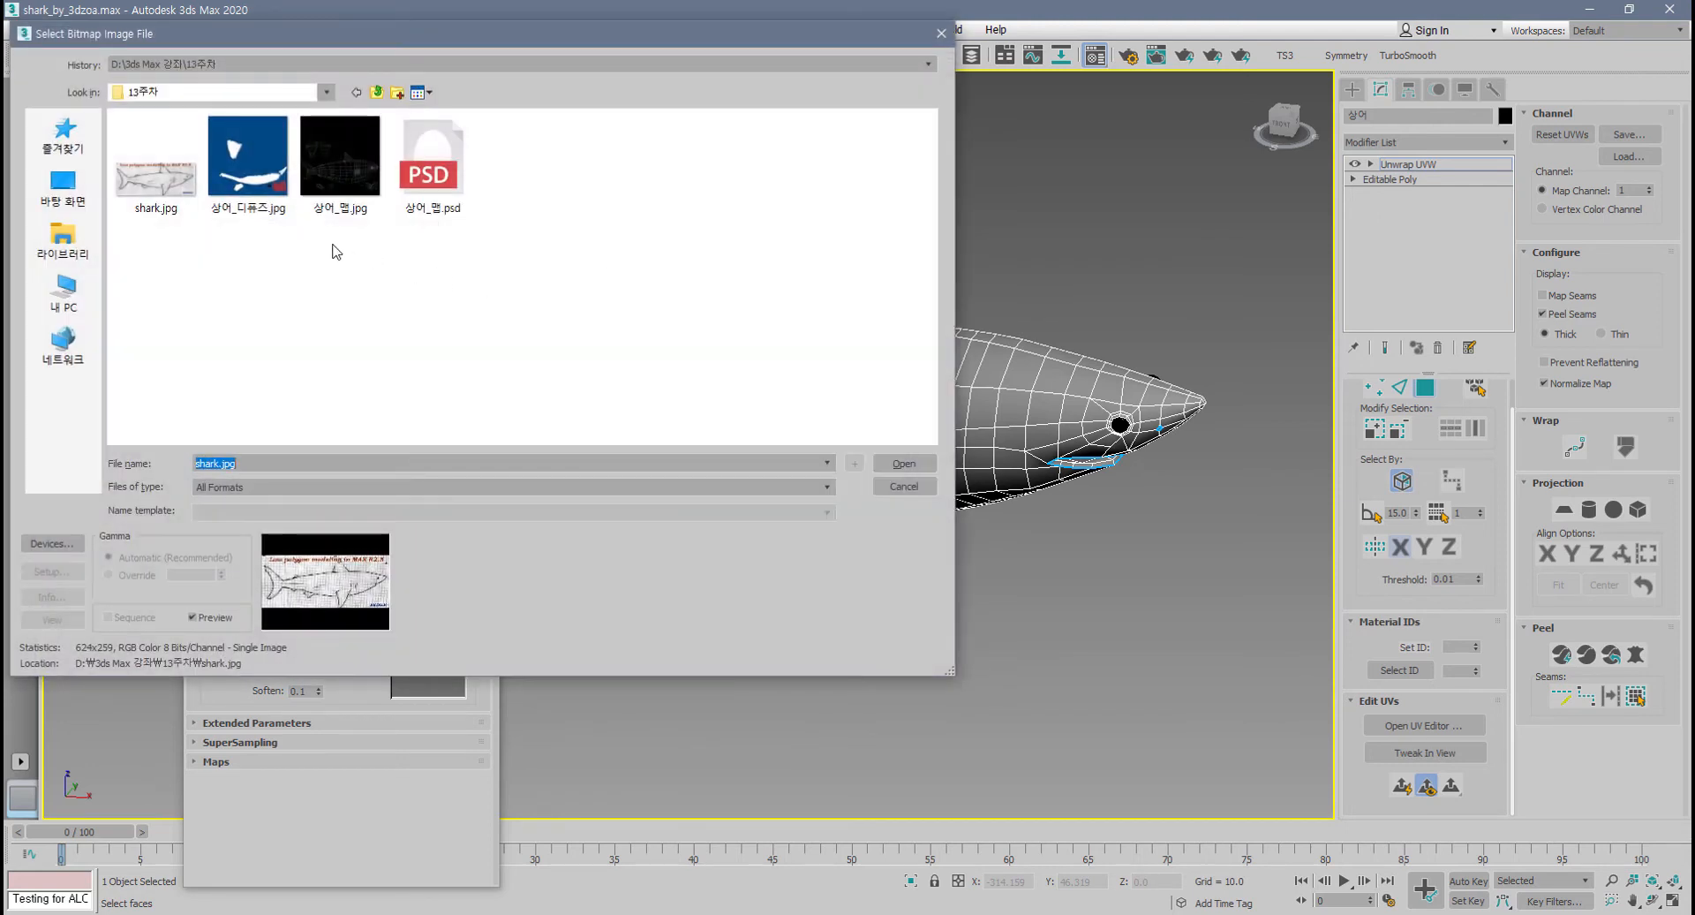
pyautogui.click(247, 172)
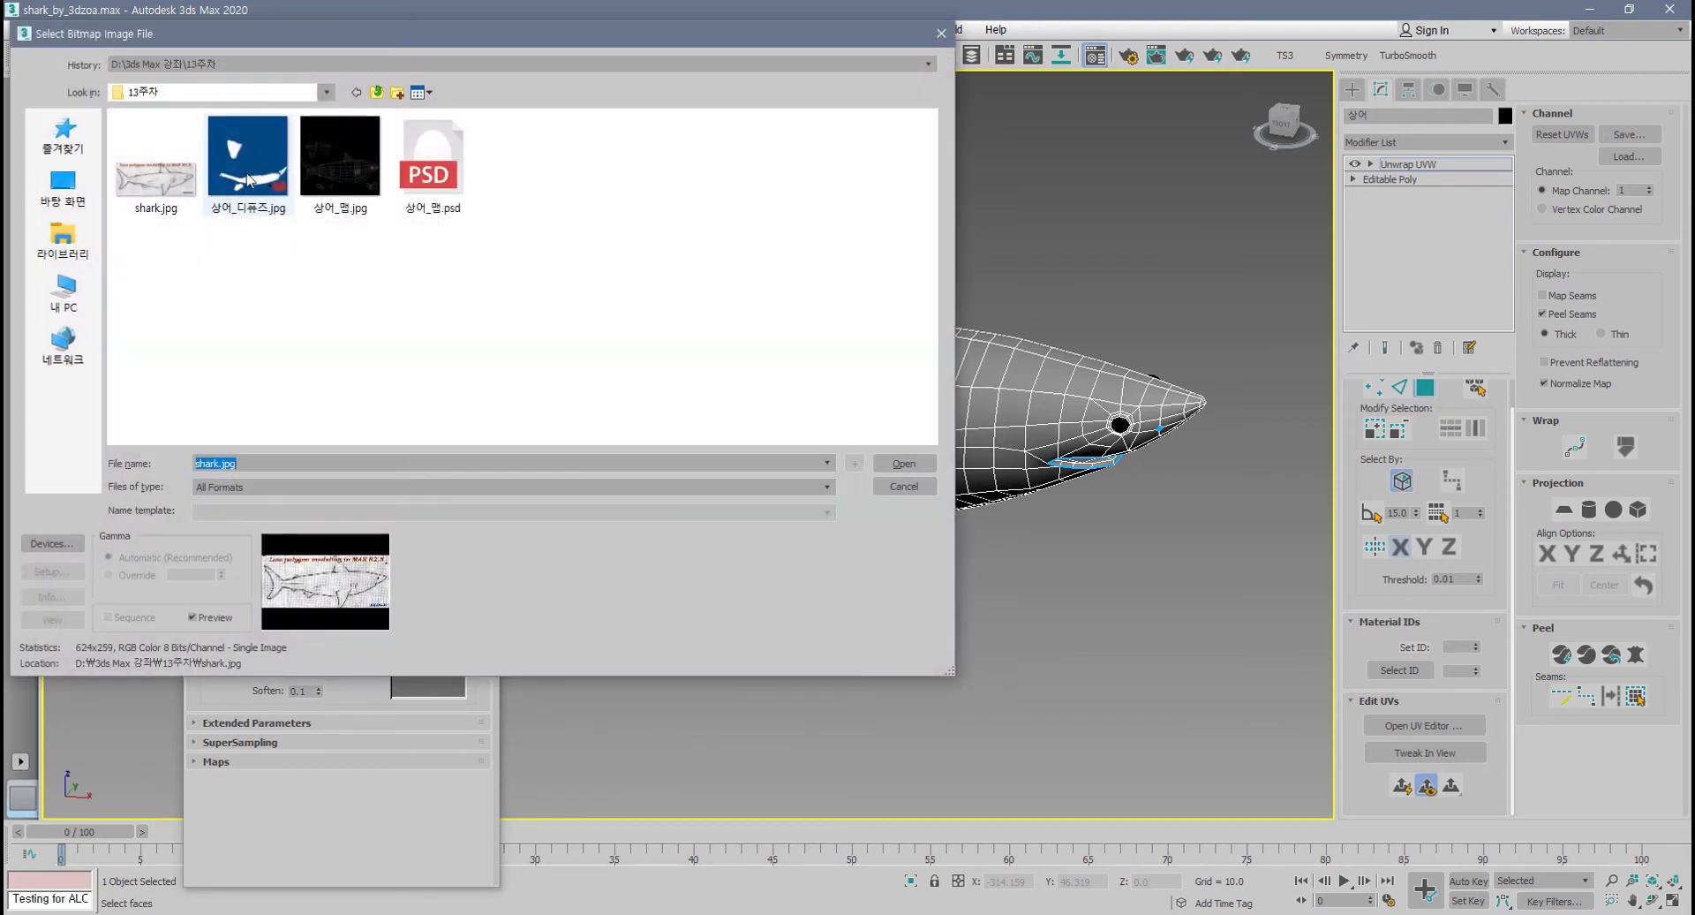
pyautogui.click(929, 468)
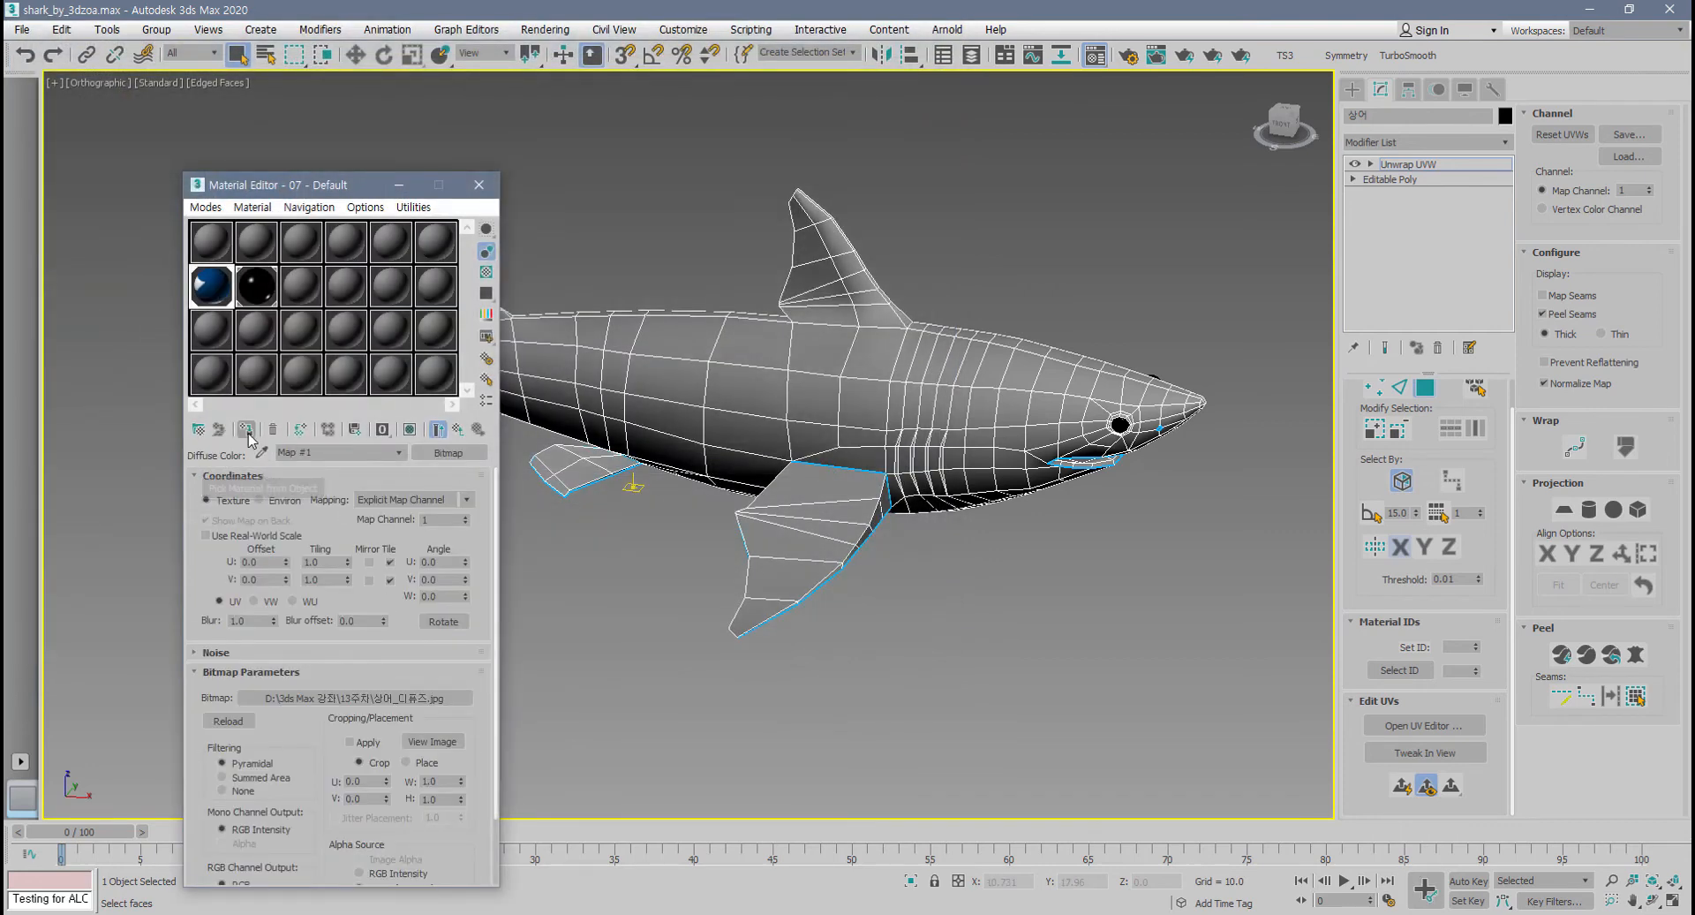
pyautogui.click(411, 430)
# - Examine the applied texture along the shark's belly and side, especially the boundary between the blue and white areas
pyautogui.moveTo(967, 490)
pyautogui.keyDown('alt'); pyautogui.mouseDown(button='middle')
pyautogui.moveTo(989, 402)
pyautogui.moveTo(926, 350)
pyautogui.moveTo(822, 551)
pyautogui.moveTo(870, 567)
pyautogui.mouseUp(button='middle'); pyautogui.keyUp('alt')
pyautogui.scroll(5, 846, 542)
pyautogui.scroll(4, 1000, 431)
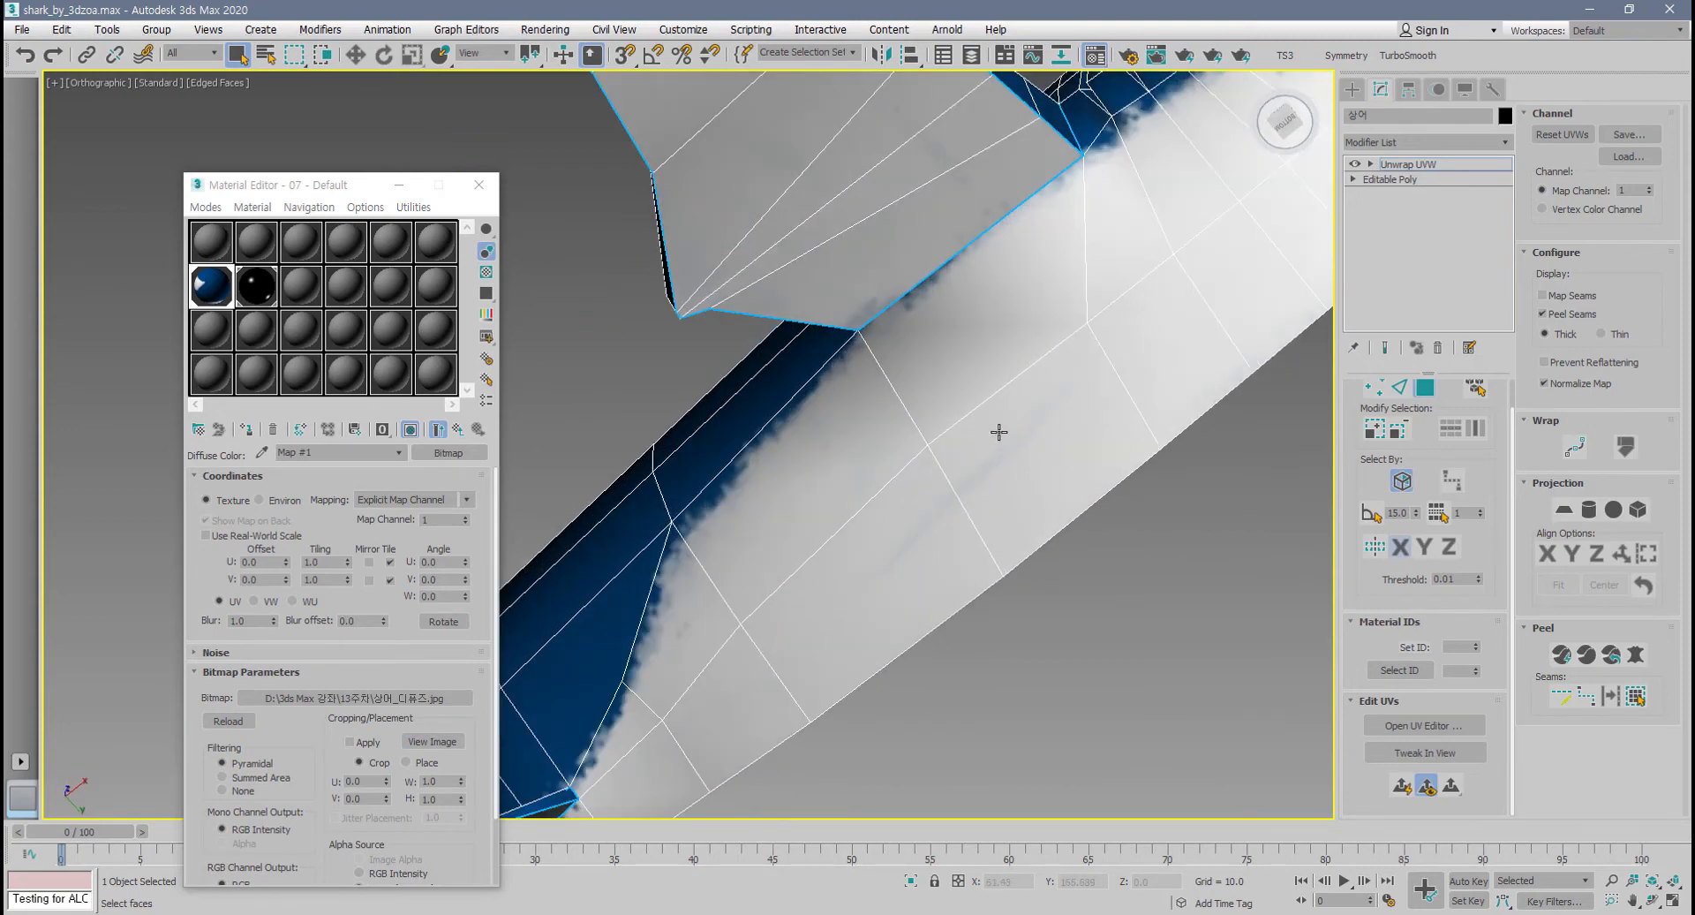
pyautogui.scroll(-4, 989, 482)
pyautogui.keyDown('alt'); pyautogui.moveTo(967, 474); pyautogui.dragTo(1010, 388, button='middle'); pyautogui.keyUp('alt')
pyautogui.scroll(-4, 879, 532)
pyautogui.keyDown('alt'); pyautogui.moveTo(879, 532); pyautogui.dragTo(988, 643, button='middle'); pyautogui.keyUp('alt')
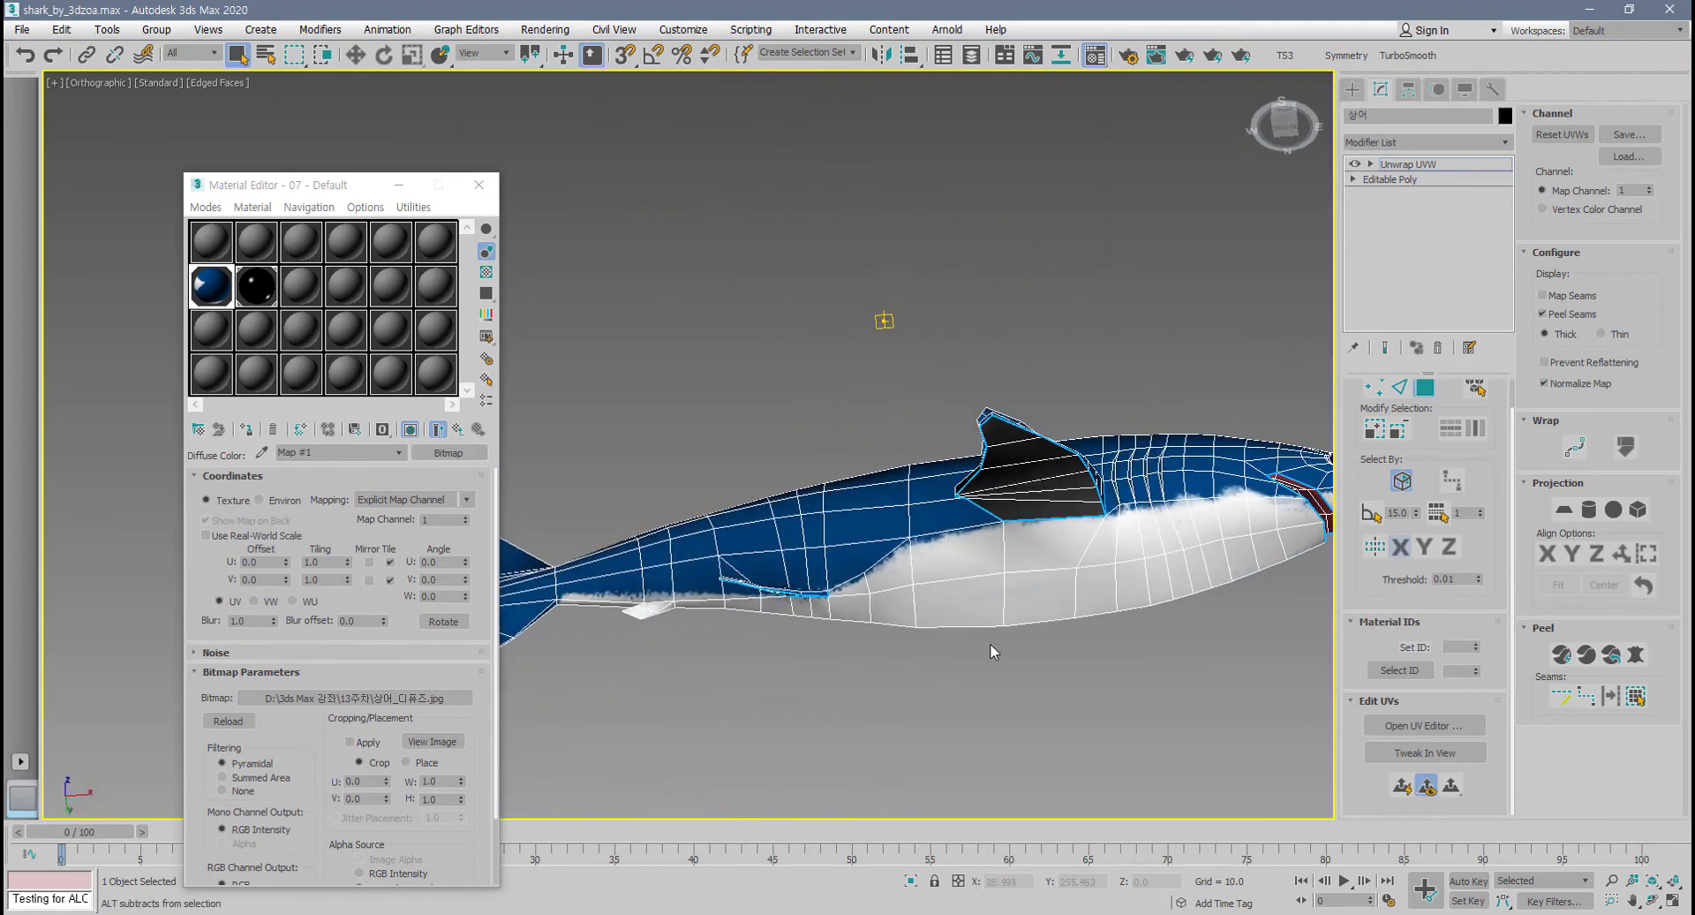
pyautogui.scroll(4, 989, 642)
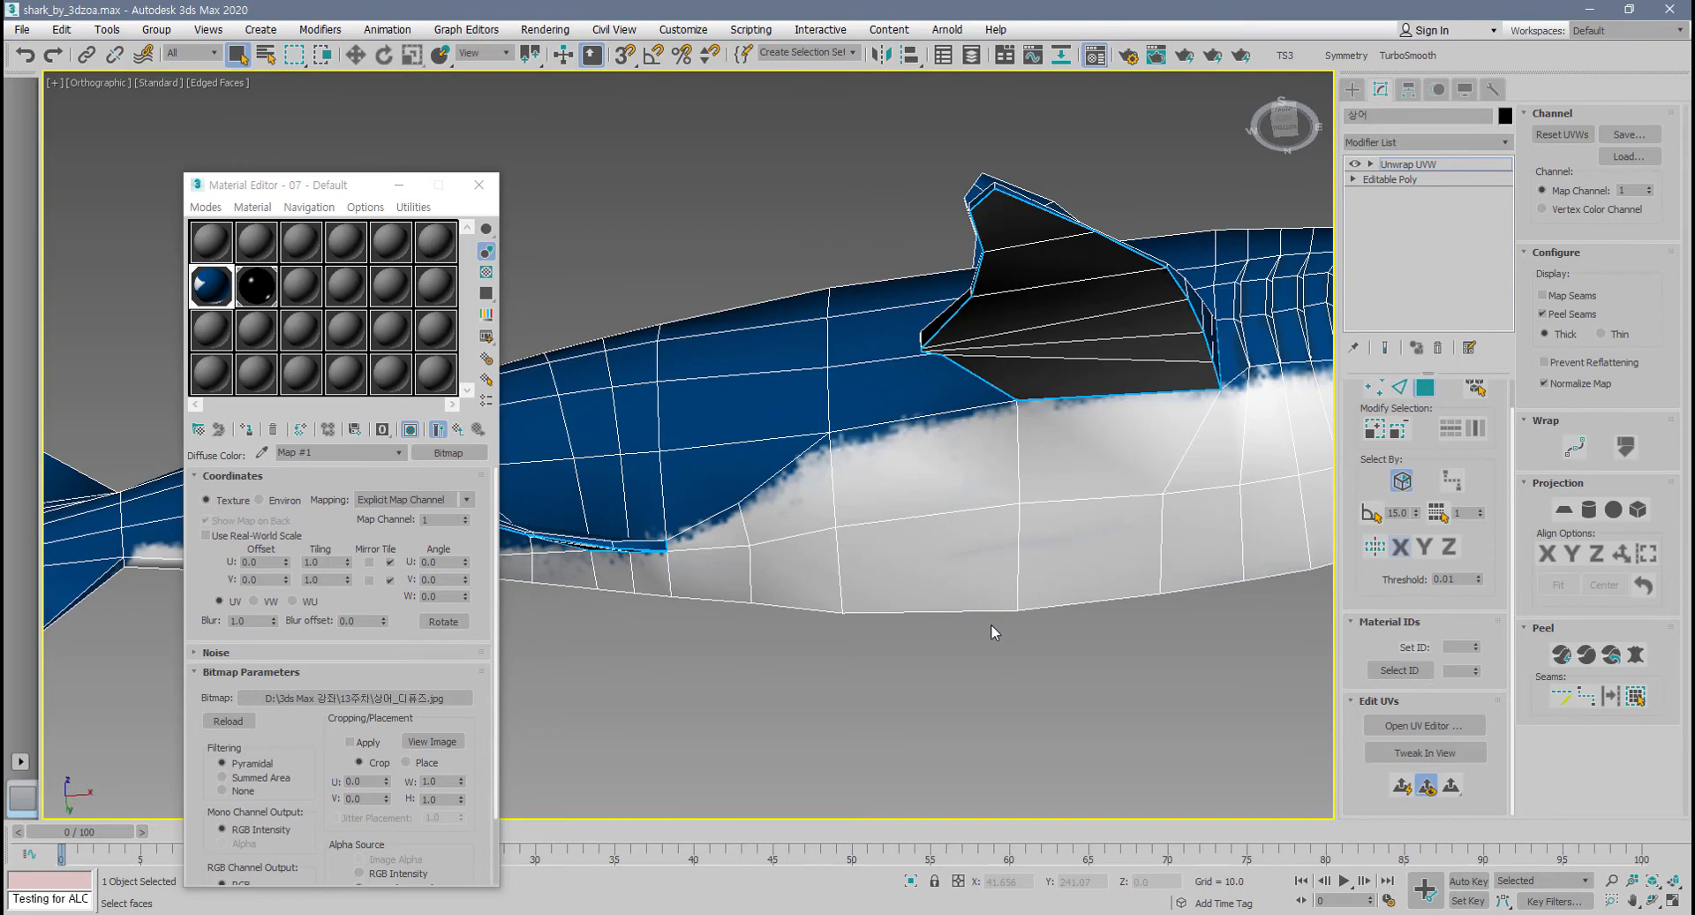
# - Examine the underside of the pectoral fin and the seam where it meets the white belly
pyautogui.keyDown('alt'); pyautogui.moveTo(1018, 451); pyautogui.dragTo(900, 332, button='middle'); pyautogui.keyUp('alt')
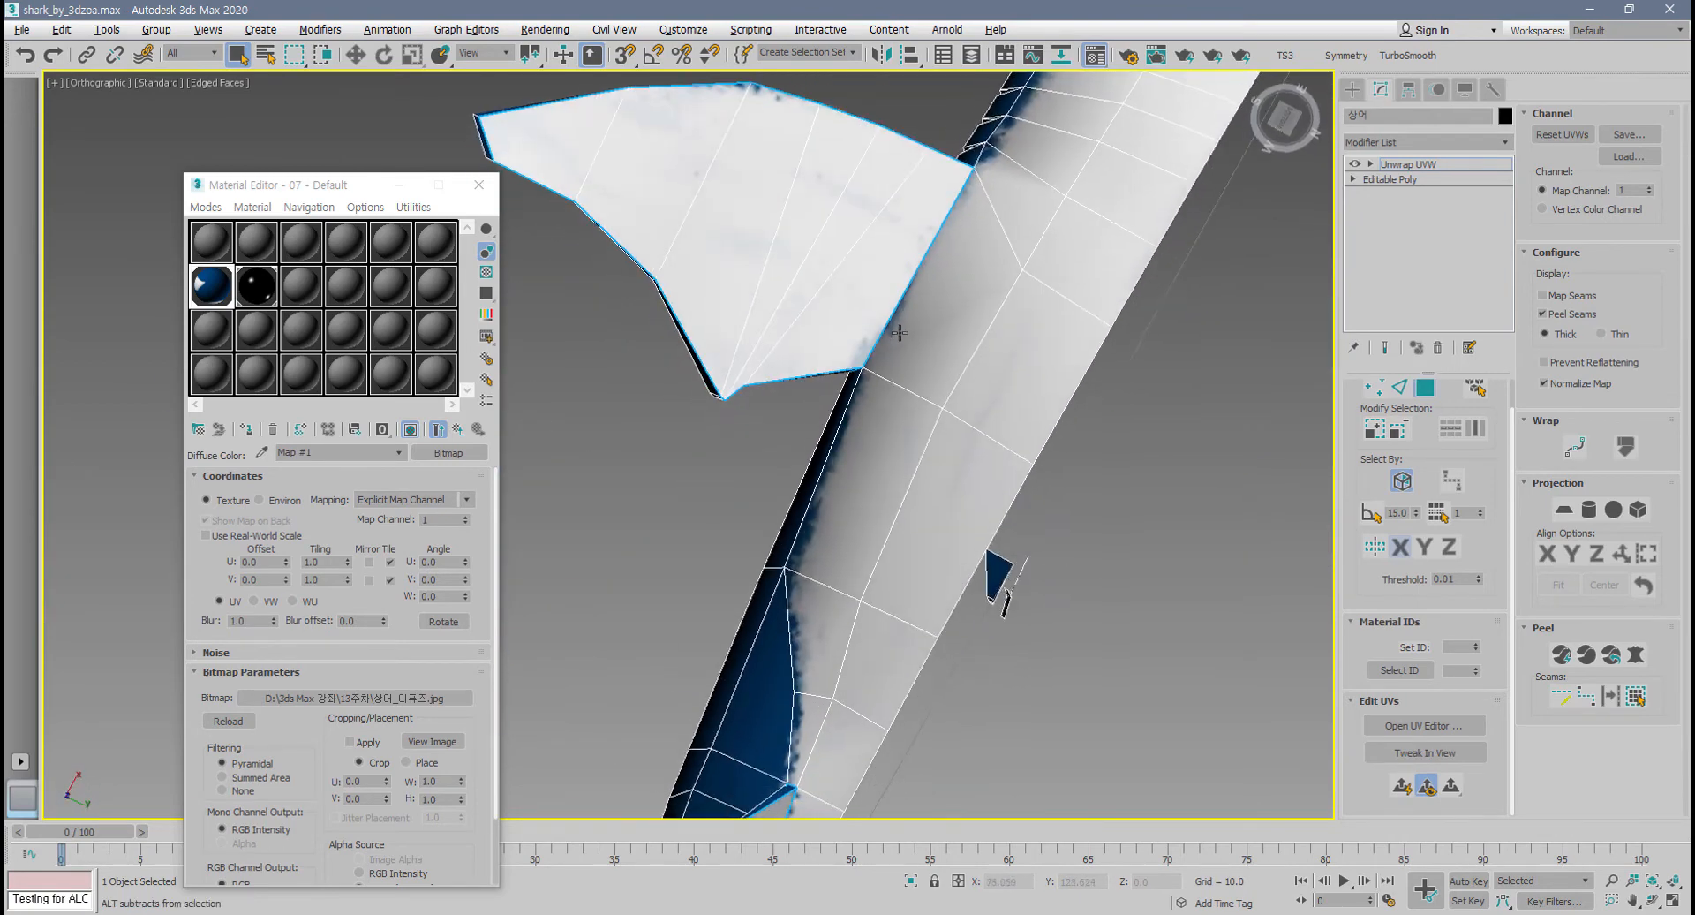
pyautogui.scroll(4, 900, 332)
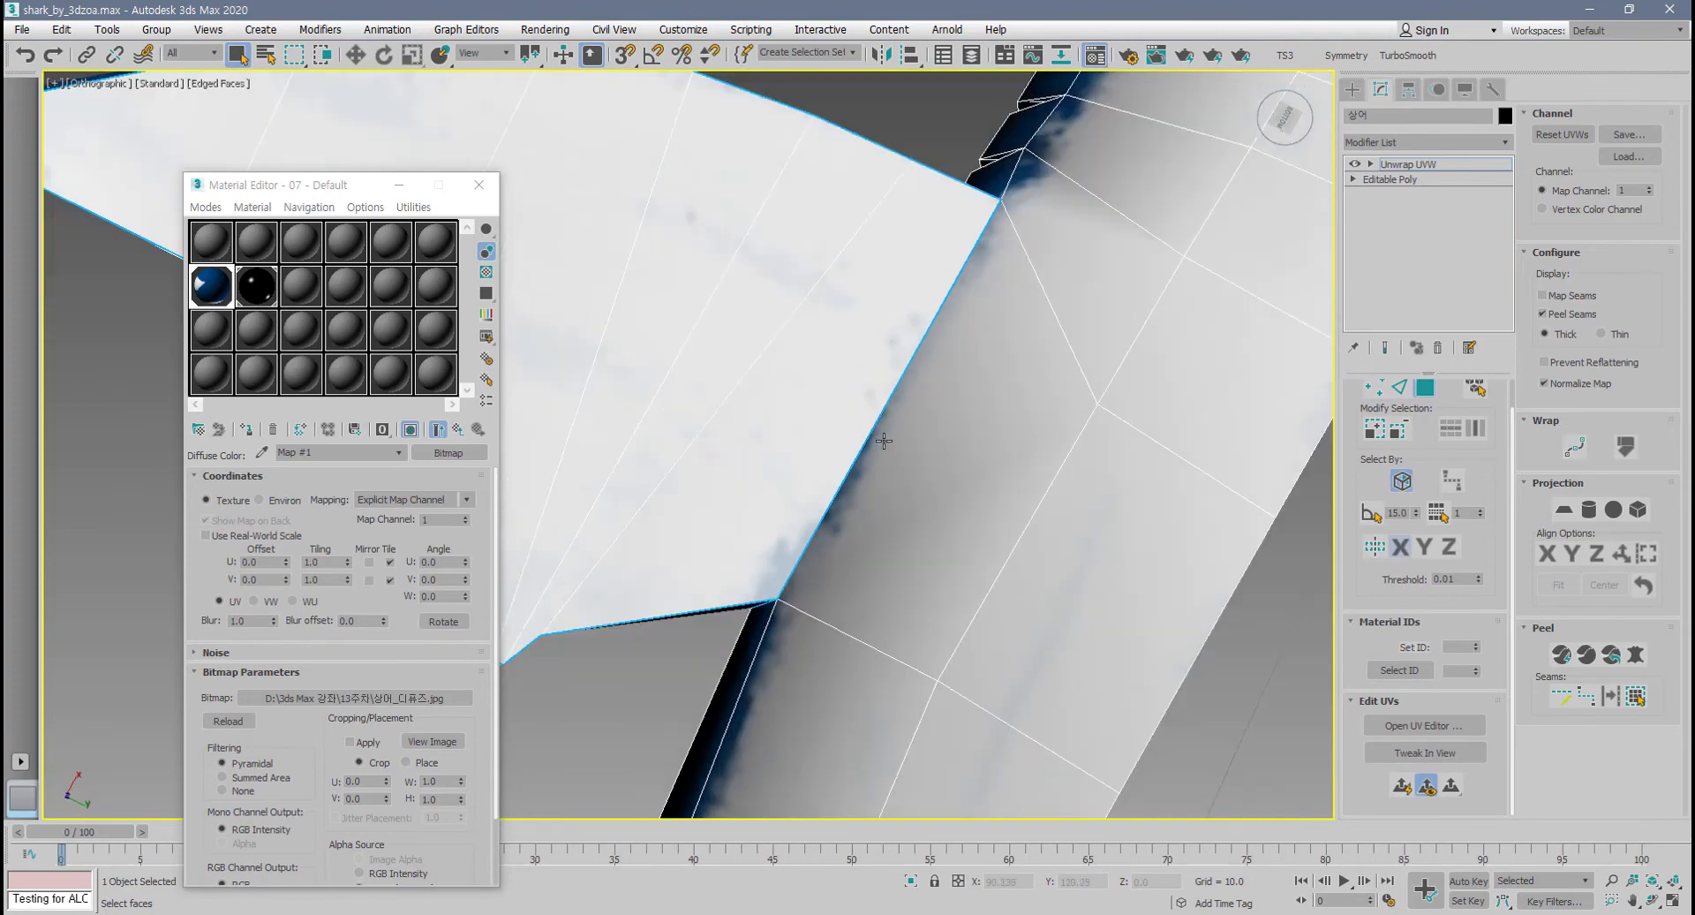
pyautogui.keyDown('alt'); pyautogui.moveTo(883, 439); pyautogui.dragTo(942, 516, button='middle'); pyautogui.keyUp('alt')
pyautogui.scroll(2, 888, 513)
pyautogui.scroll(-3, 888, 528)
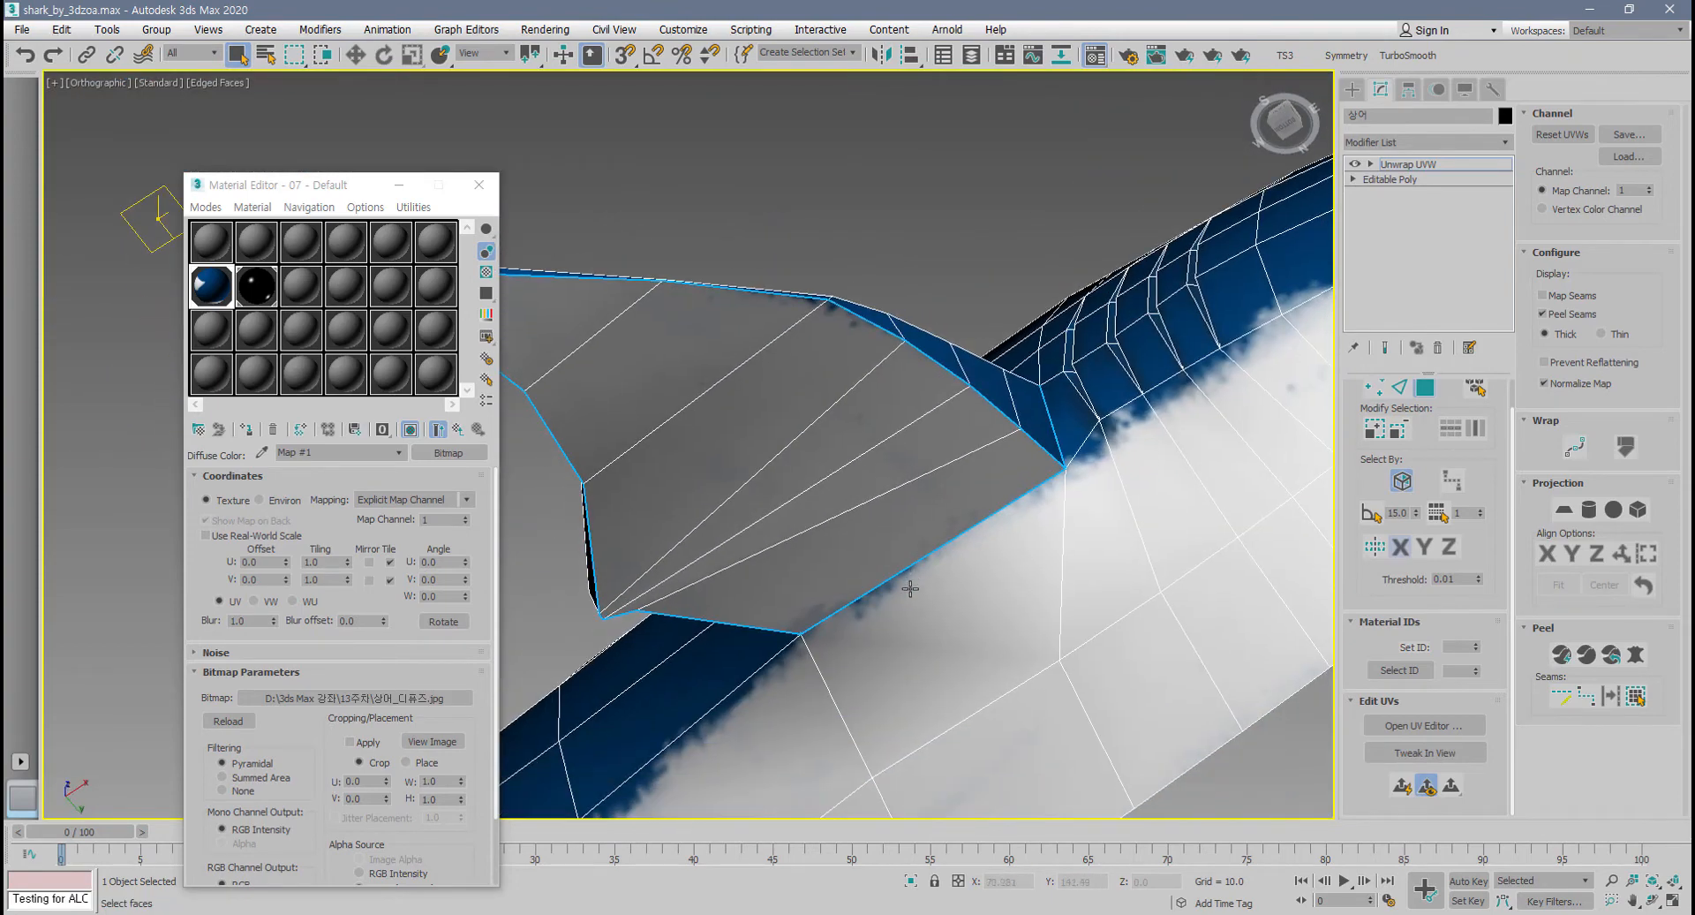
pyautogui.scroll(-2, 910, 588)
pyautogui.keyDown('alt'); pyautogui.moveTo(909, 588); pyautogui.dragTo(887, 502, button='middle'); pyautogui.keyUp('alt')
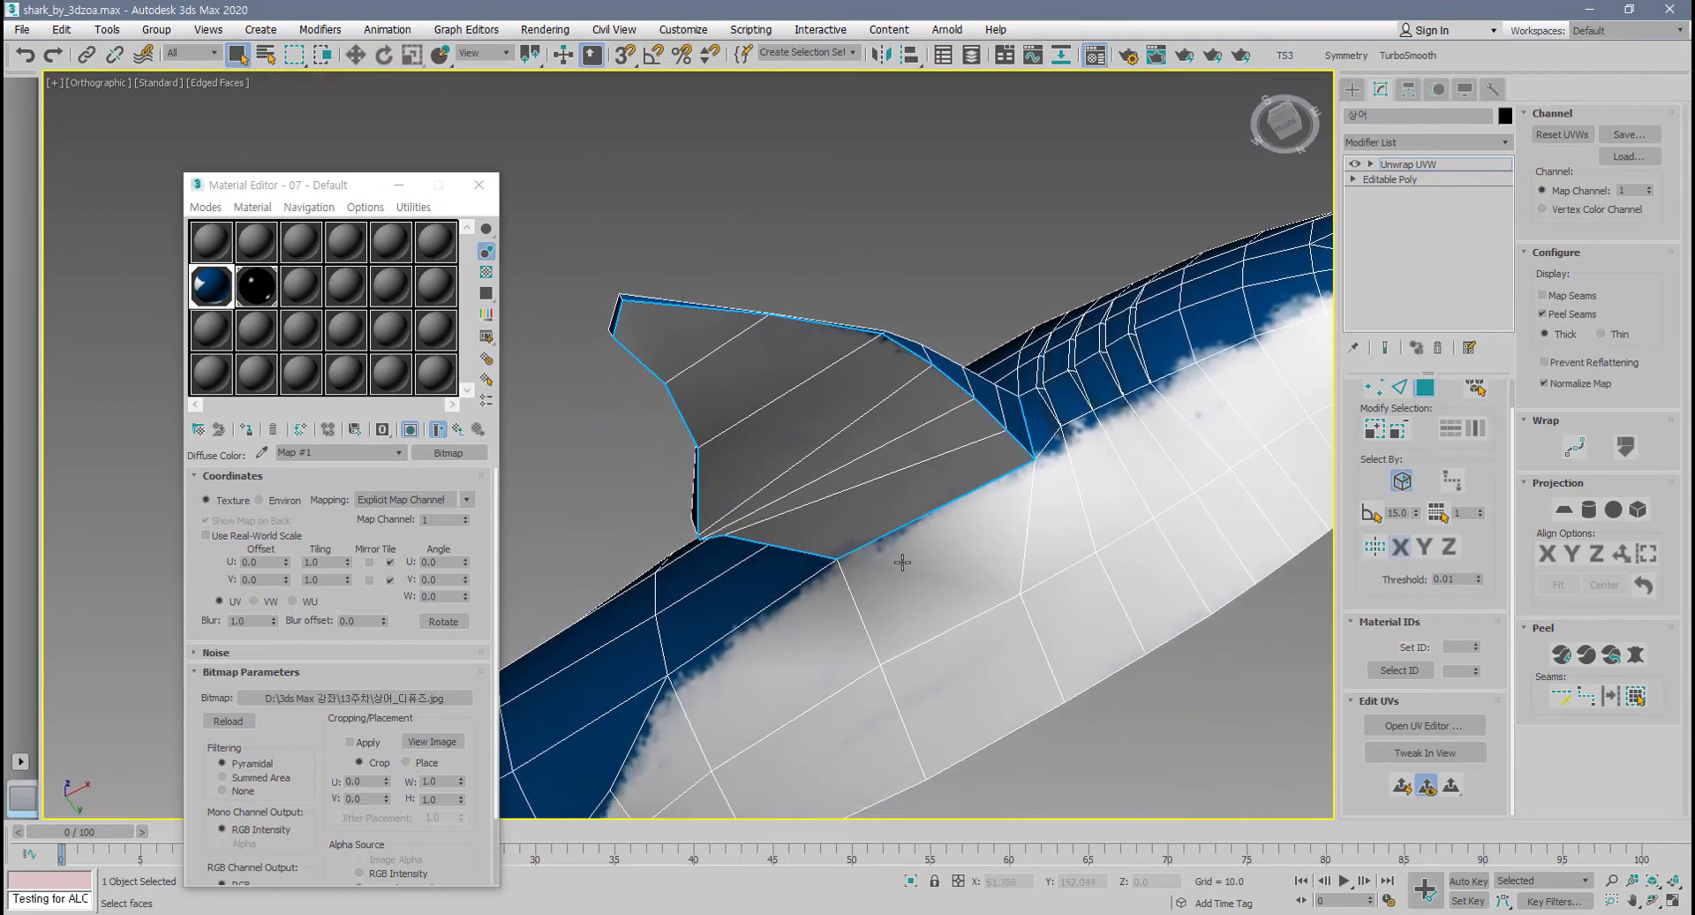
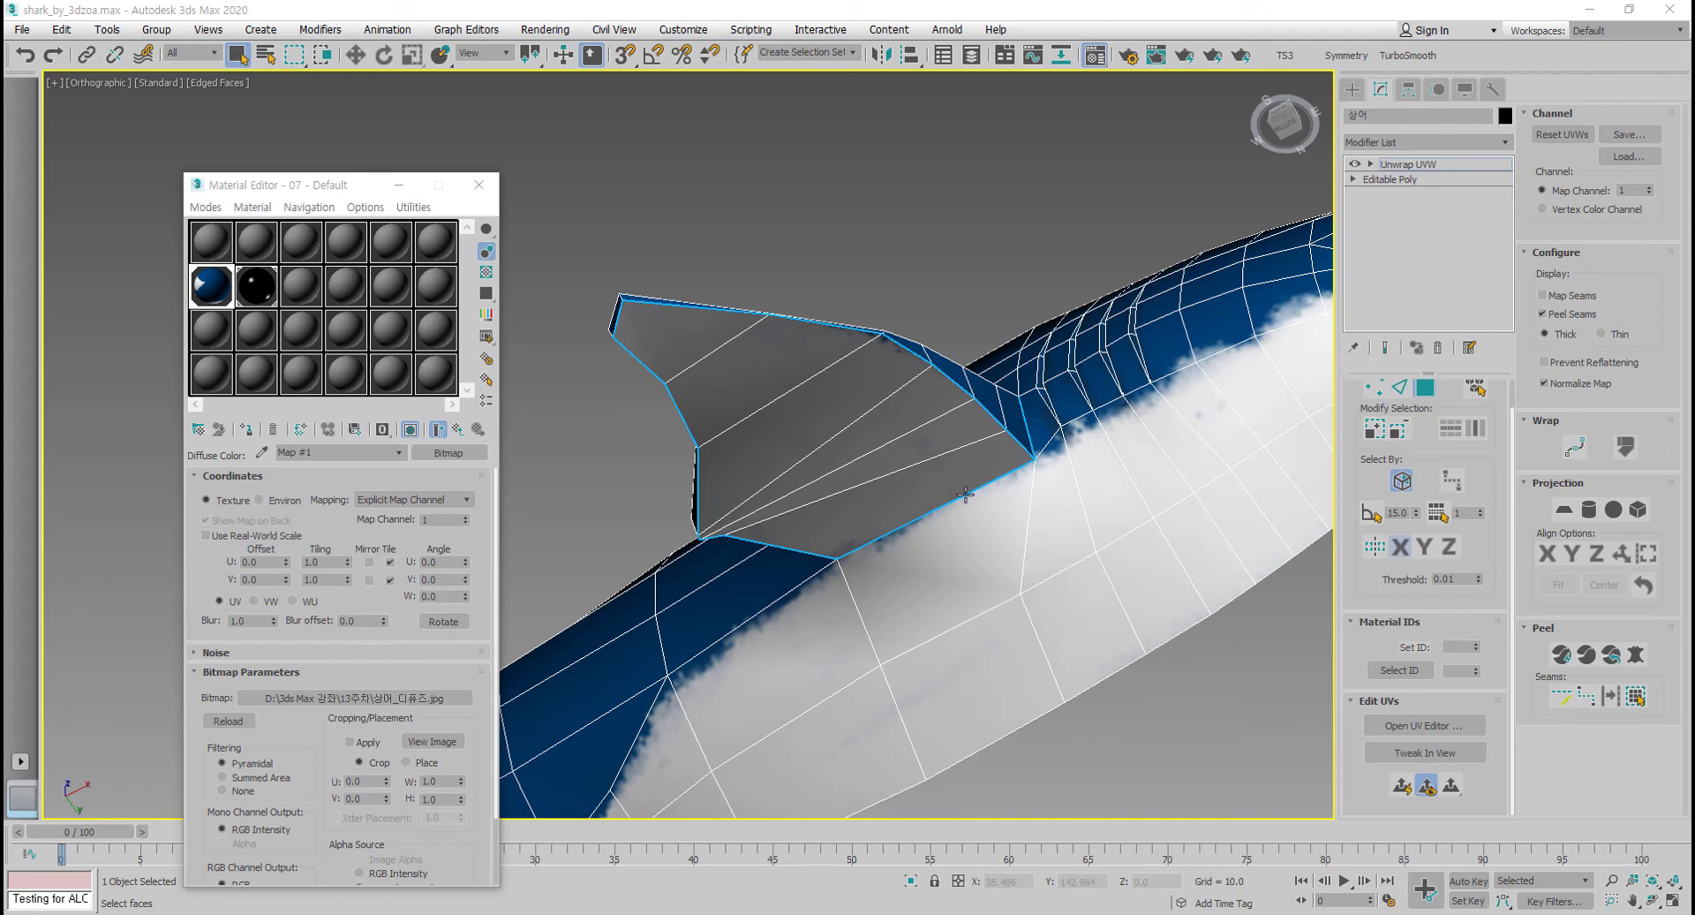
pyautogui.keyDown('alt'); pyautogui.moveTo(893, 499); pyautogui.dragTo(13, 217, button='middle'); pyautogui.keyUp('alt')
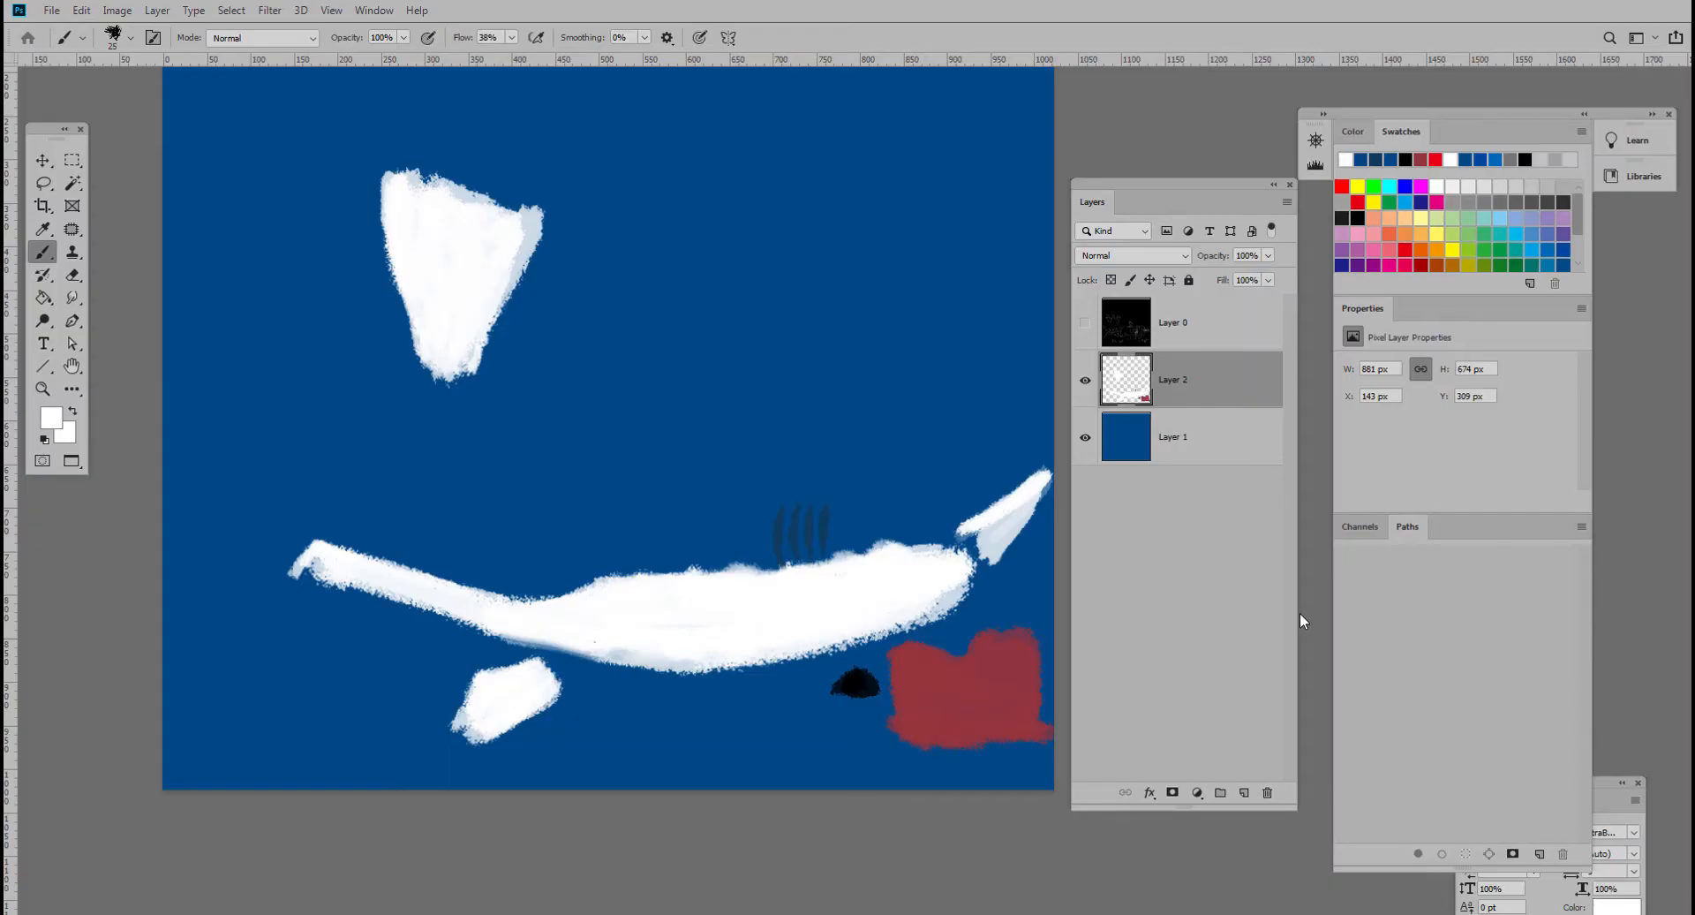
# - Show the UV wireframe layer, Layer 0, and brush more white onto the belly, large fin patch and tail end on Layer 2
pyautogui.click(1085, 324)
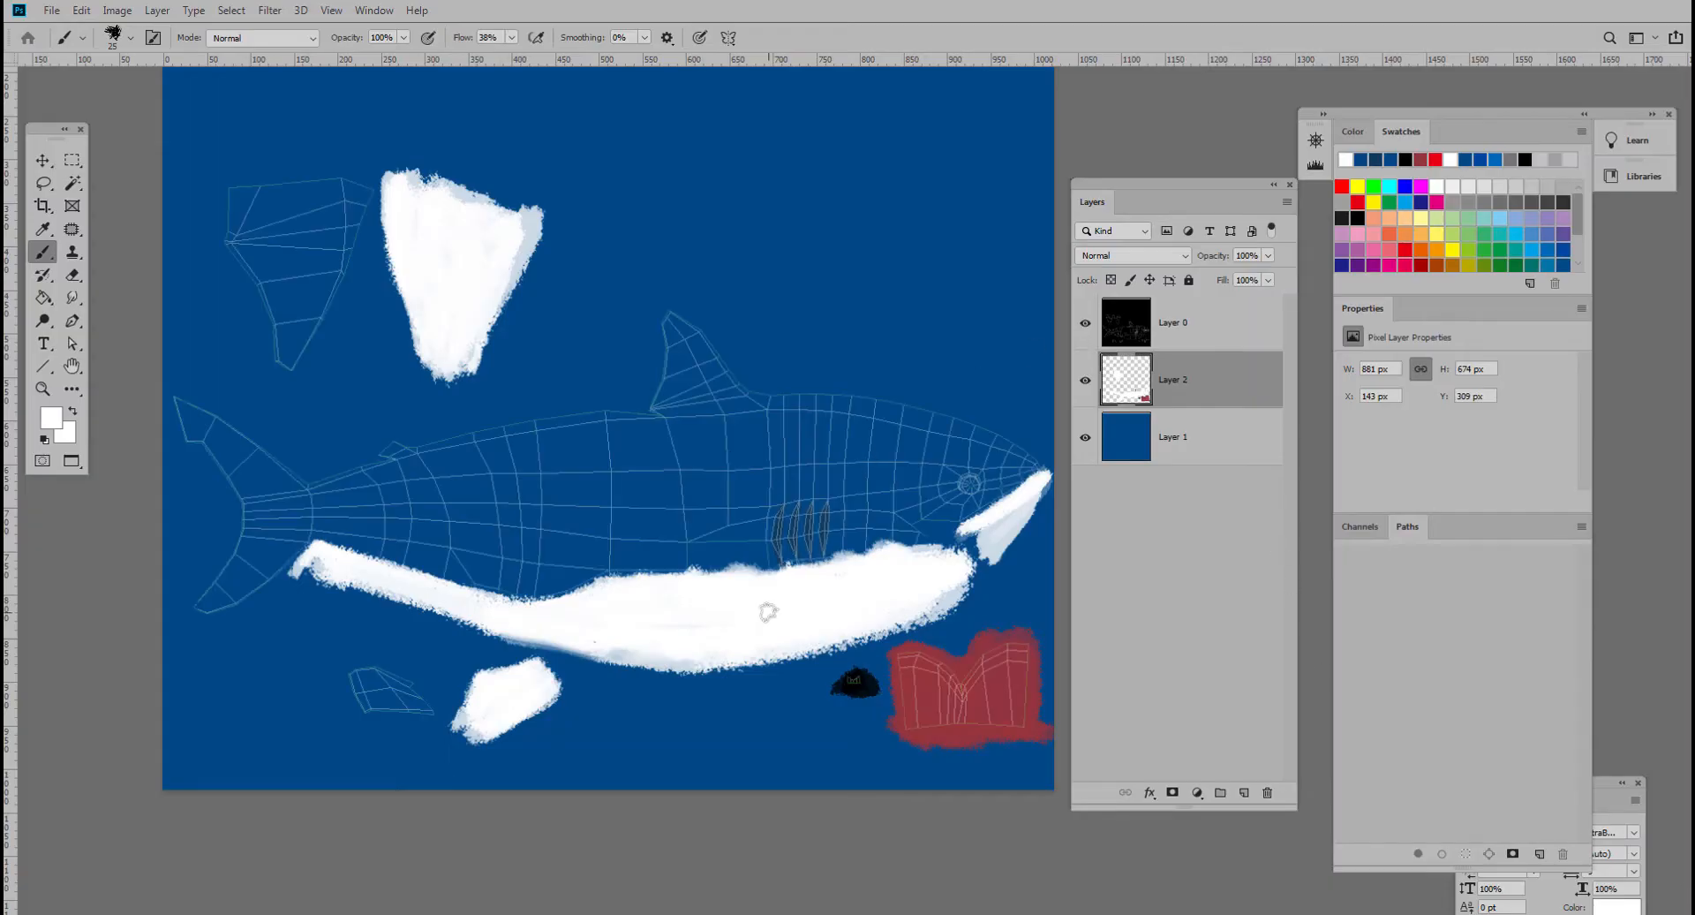
pyautogui.scroll(2, 675, 610)
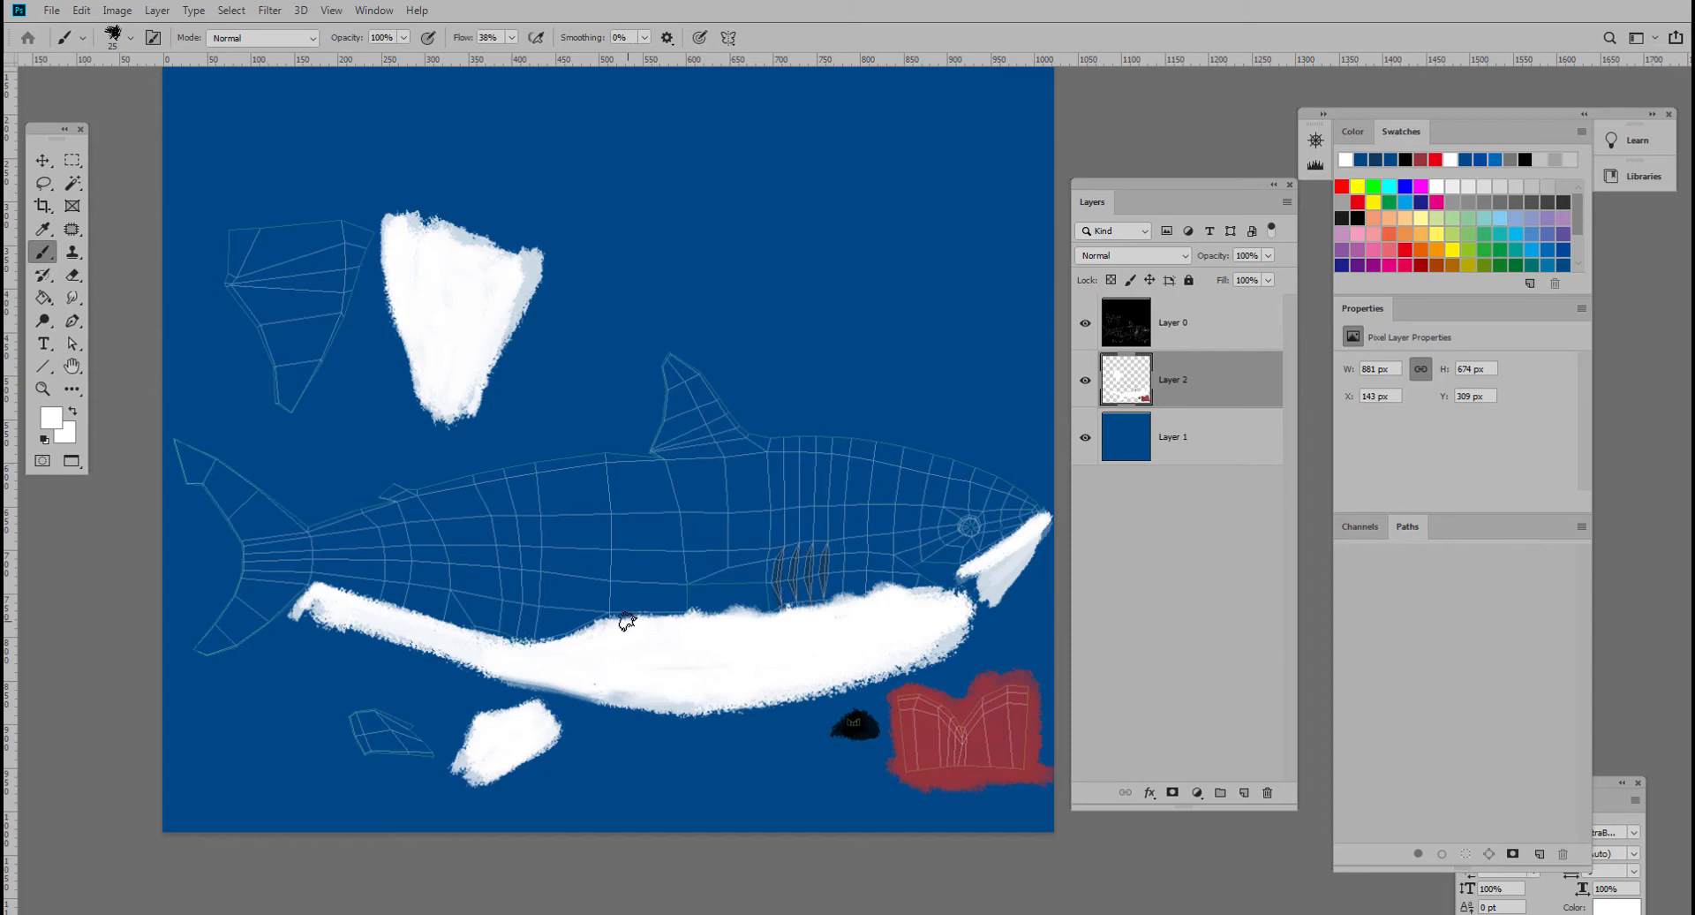
pyautogui.moveTo(627, 621)
pyautogui.mouseDown()
pyautogui.moveTo(706, 617)
pyautogui.moveTo(540, 643)
pyautogui.moveTo(584, 628)
pyautogui.moveTo(547, 638)
pyautogui.moveTo(668, 690)
pyautogui.mouseUp()
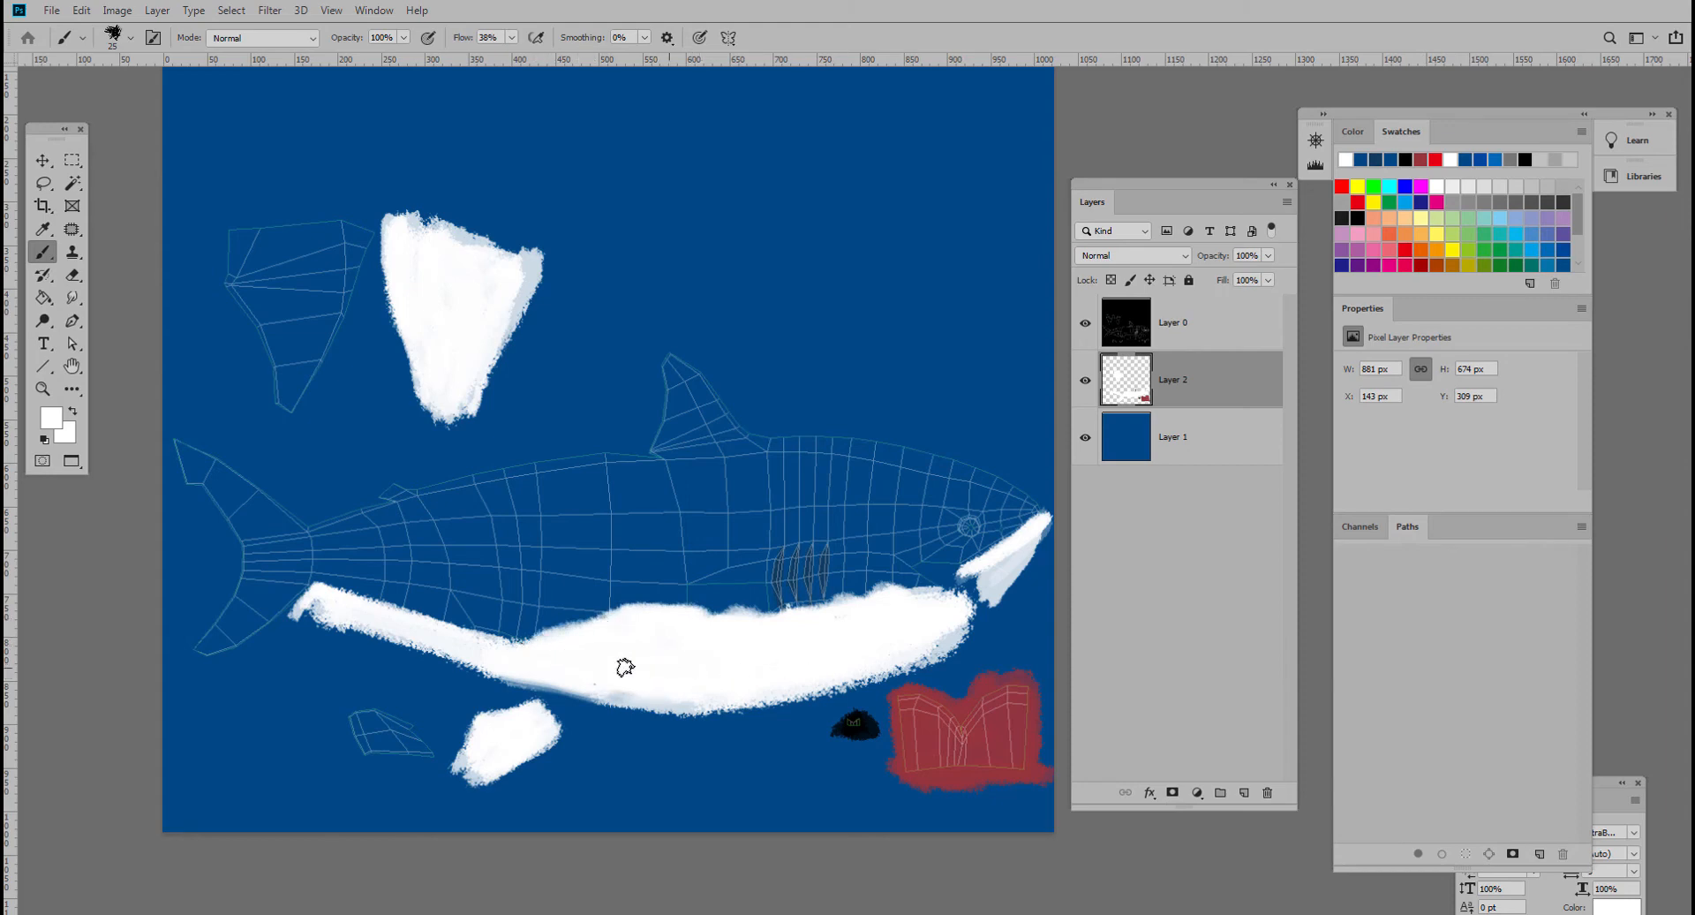
pyautogui.moveTo(883, 622)
pyautogui.mouseDown()
pyautogui.moveTo(951, 624)
pyautogui.moveTo(697, 674)
pyautogui.moveTo(686, 704)
pyautogui.mouseUp()
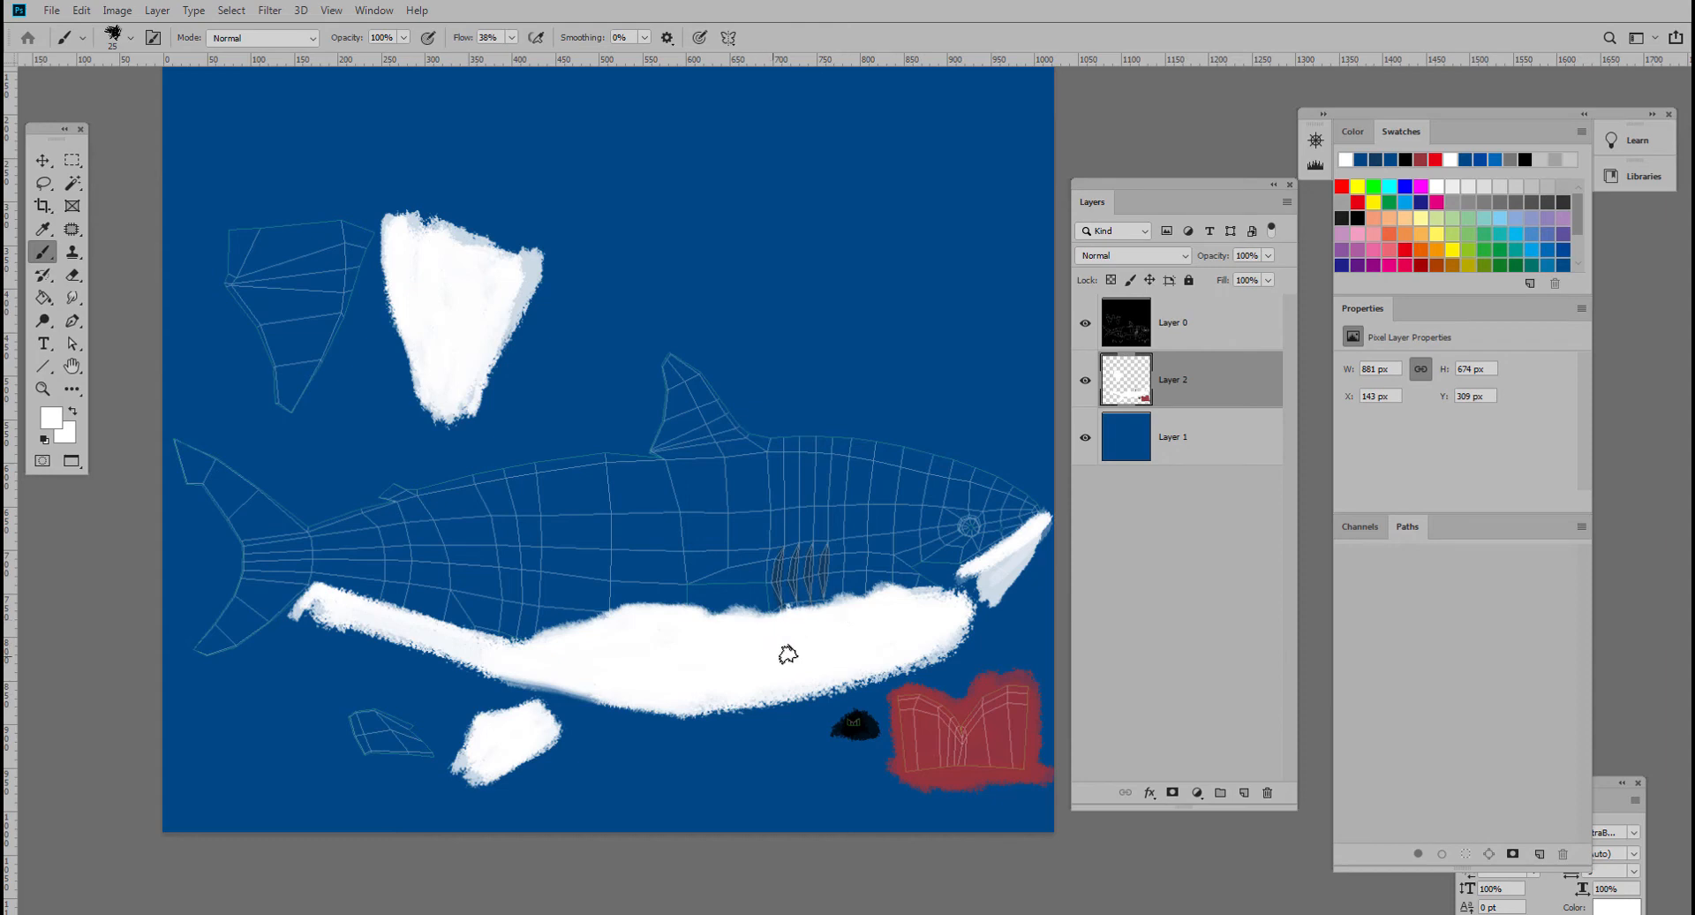
pyautogui.moveTo(779, 620)
pyautogui.mouseDown()
pyautogui.moveTo(808, 609)
pyautogui.moveTo(688, 643)
pyautogui.mouseUp()
pyautogui.moveTo(480, 247)
pyautogui.mouseDown()
pyautogui.moveTo(425, 227)
pyautogui.moveTo(491, 262)
pyautogui.mouseUp()
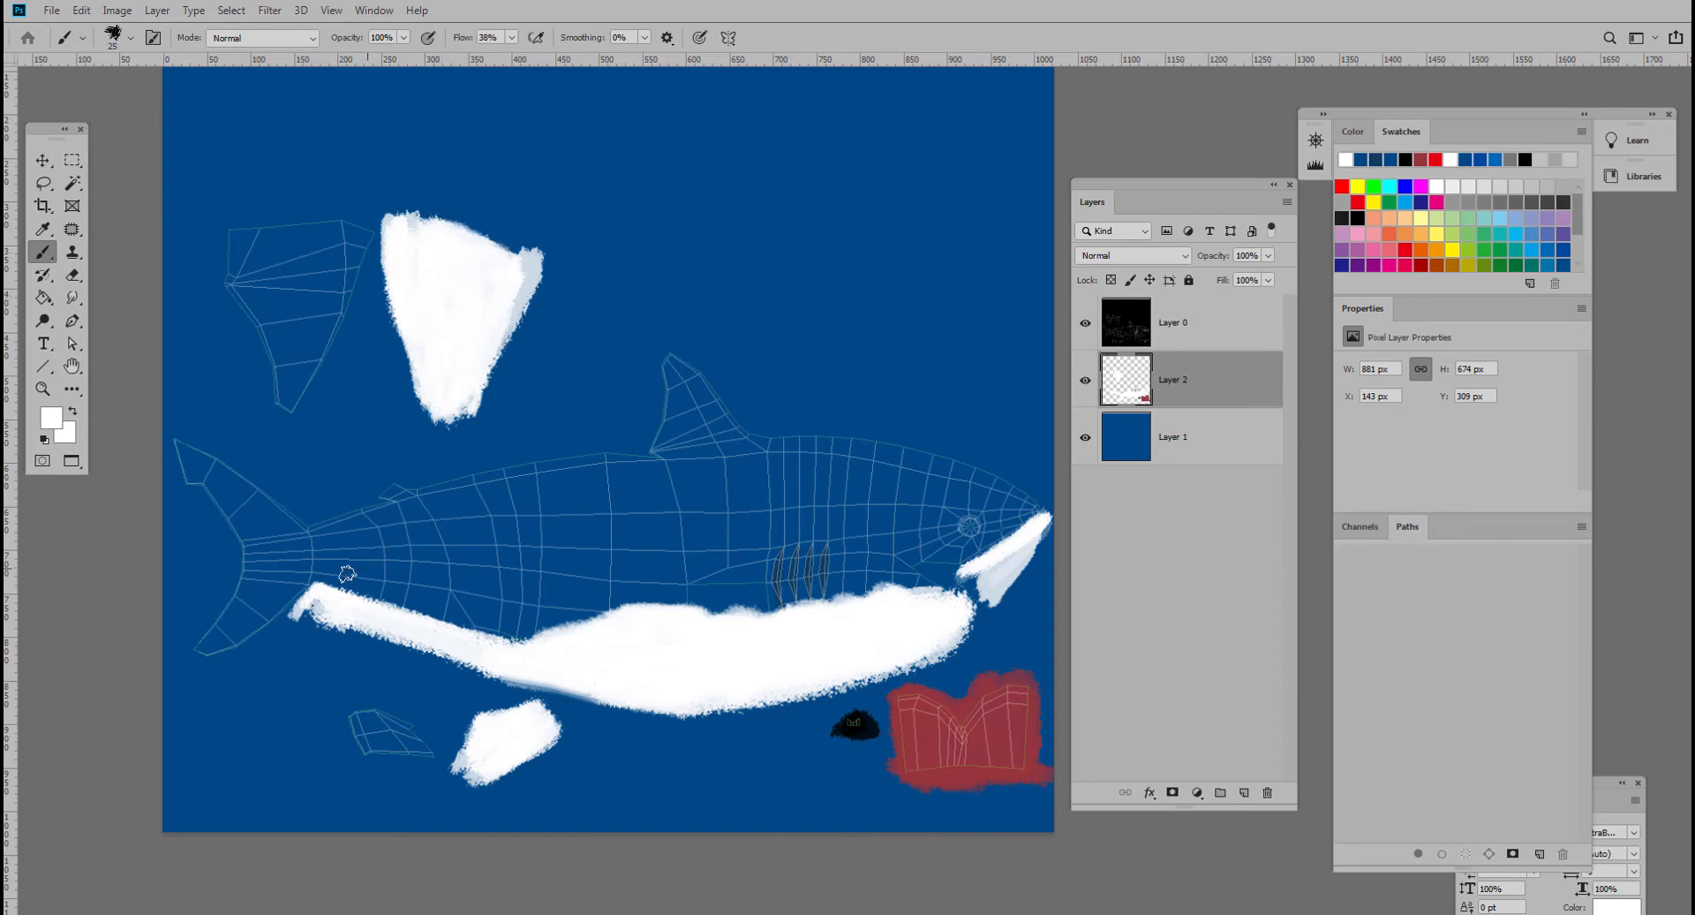
pyautogui.moveTo(312, 597); pyautogui.dragTo(323, 607)
# - Save the texture as a JPEG over 상어_디퓨즈.jpg at maximum quality 12 with the Baseline ("Standard") format
pyautogui.click(51, 11)
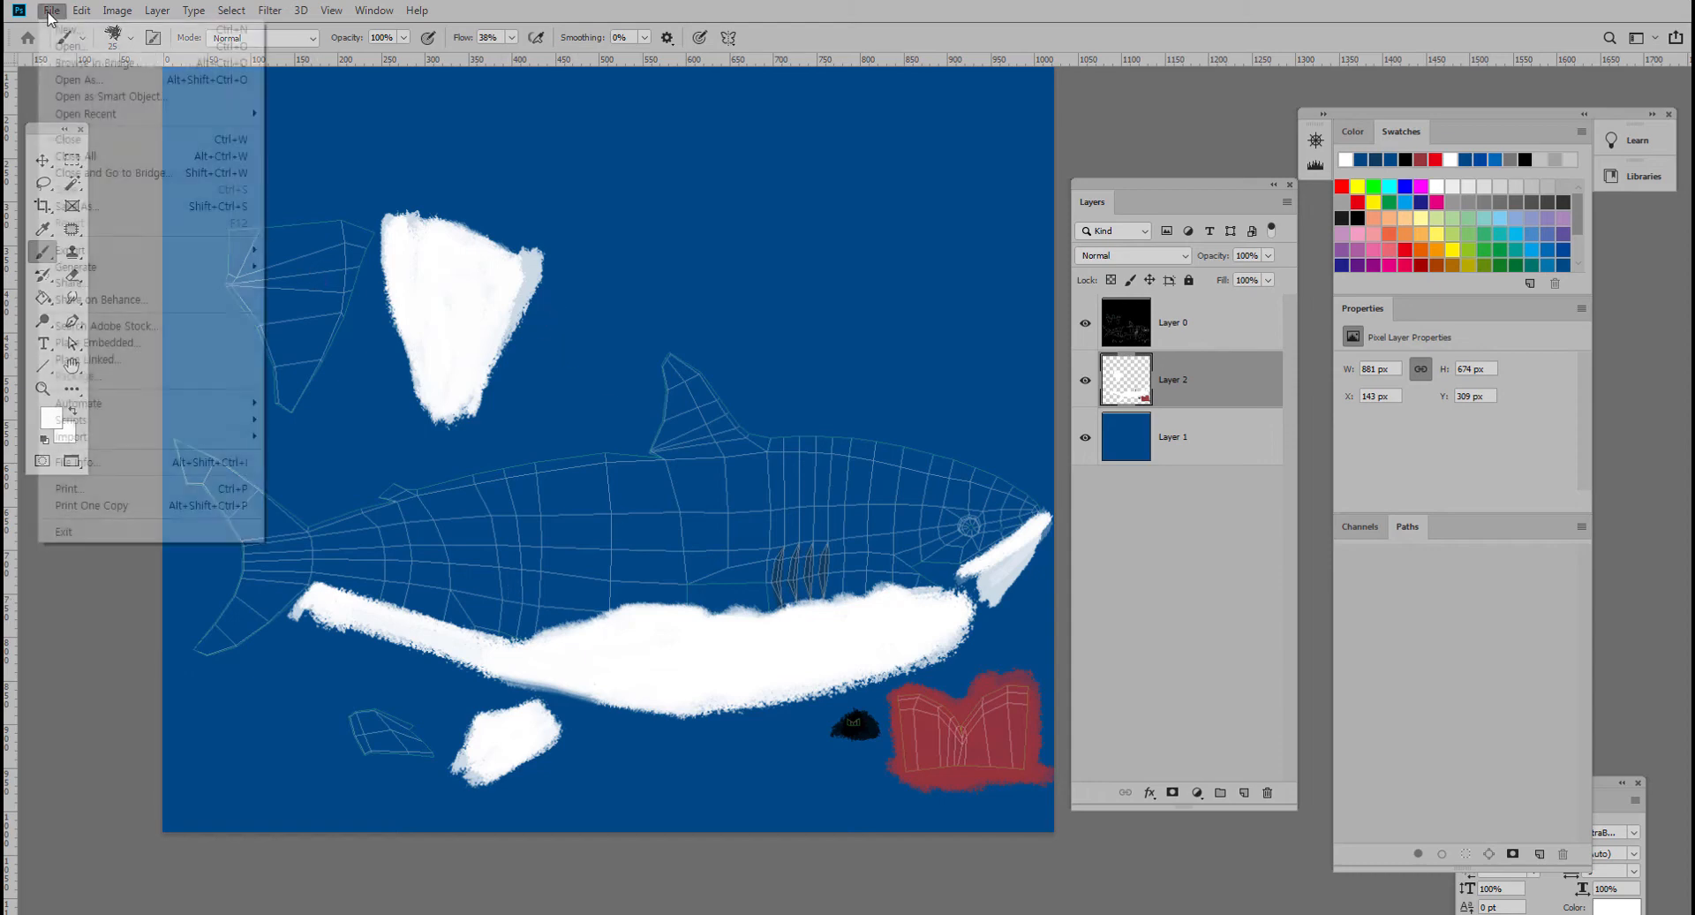
pyautogui.click(74, 205)
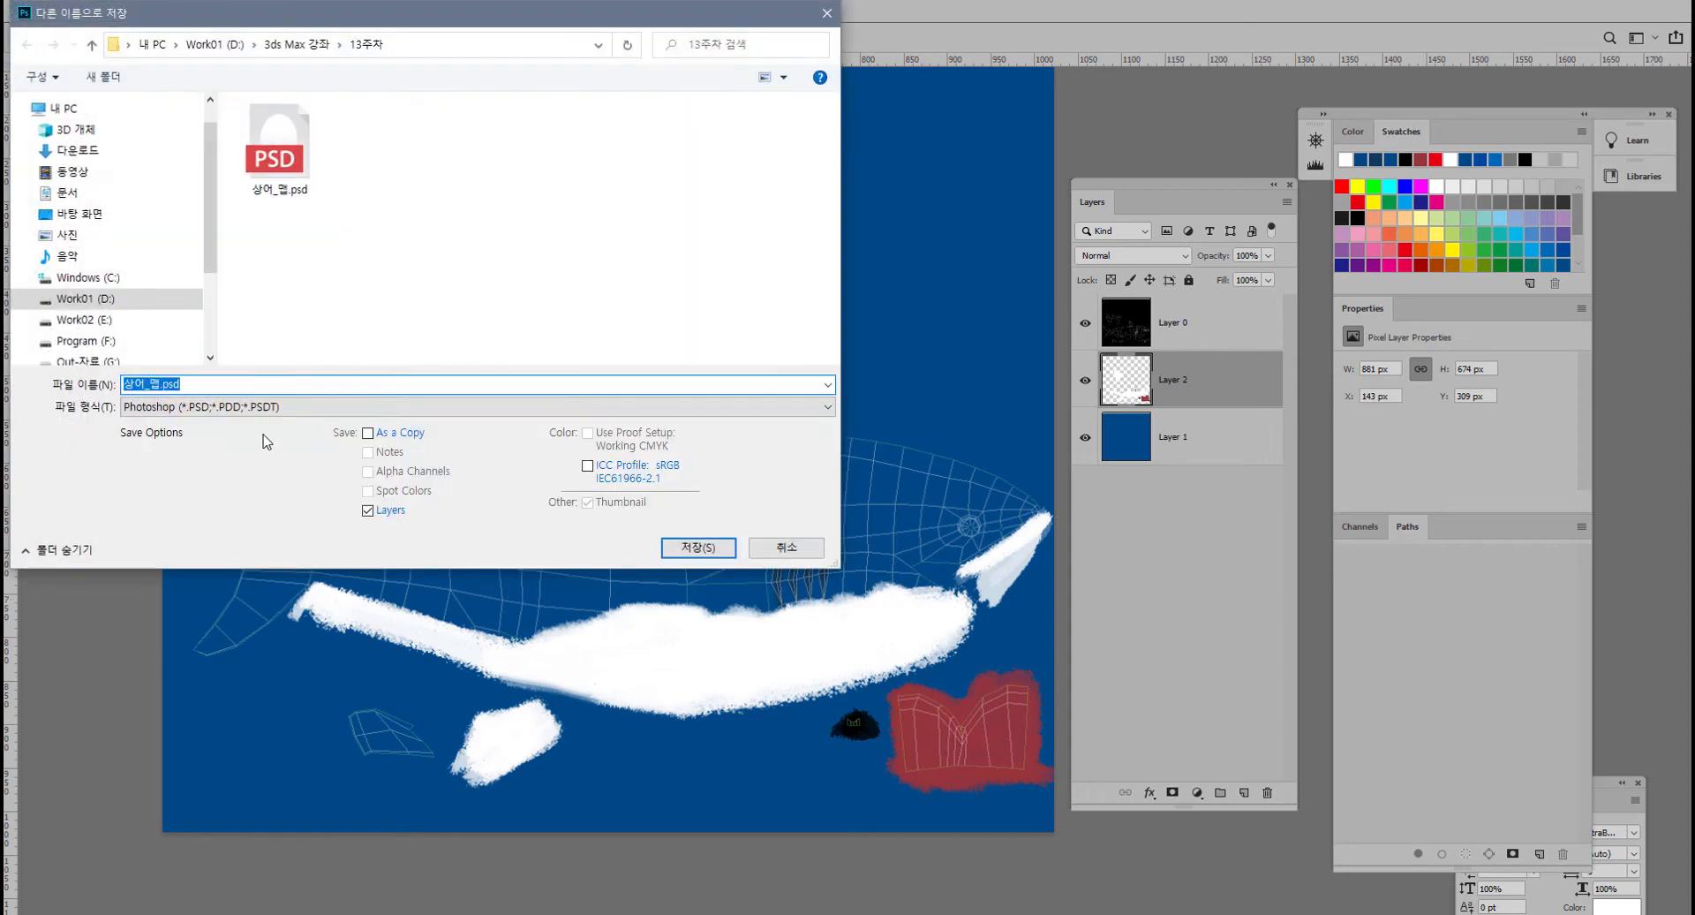
pyautogui.click(237, 406)
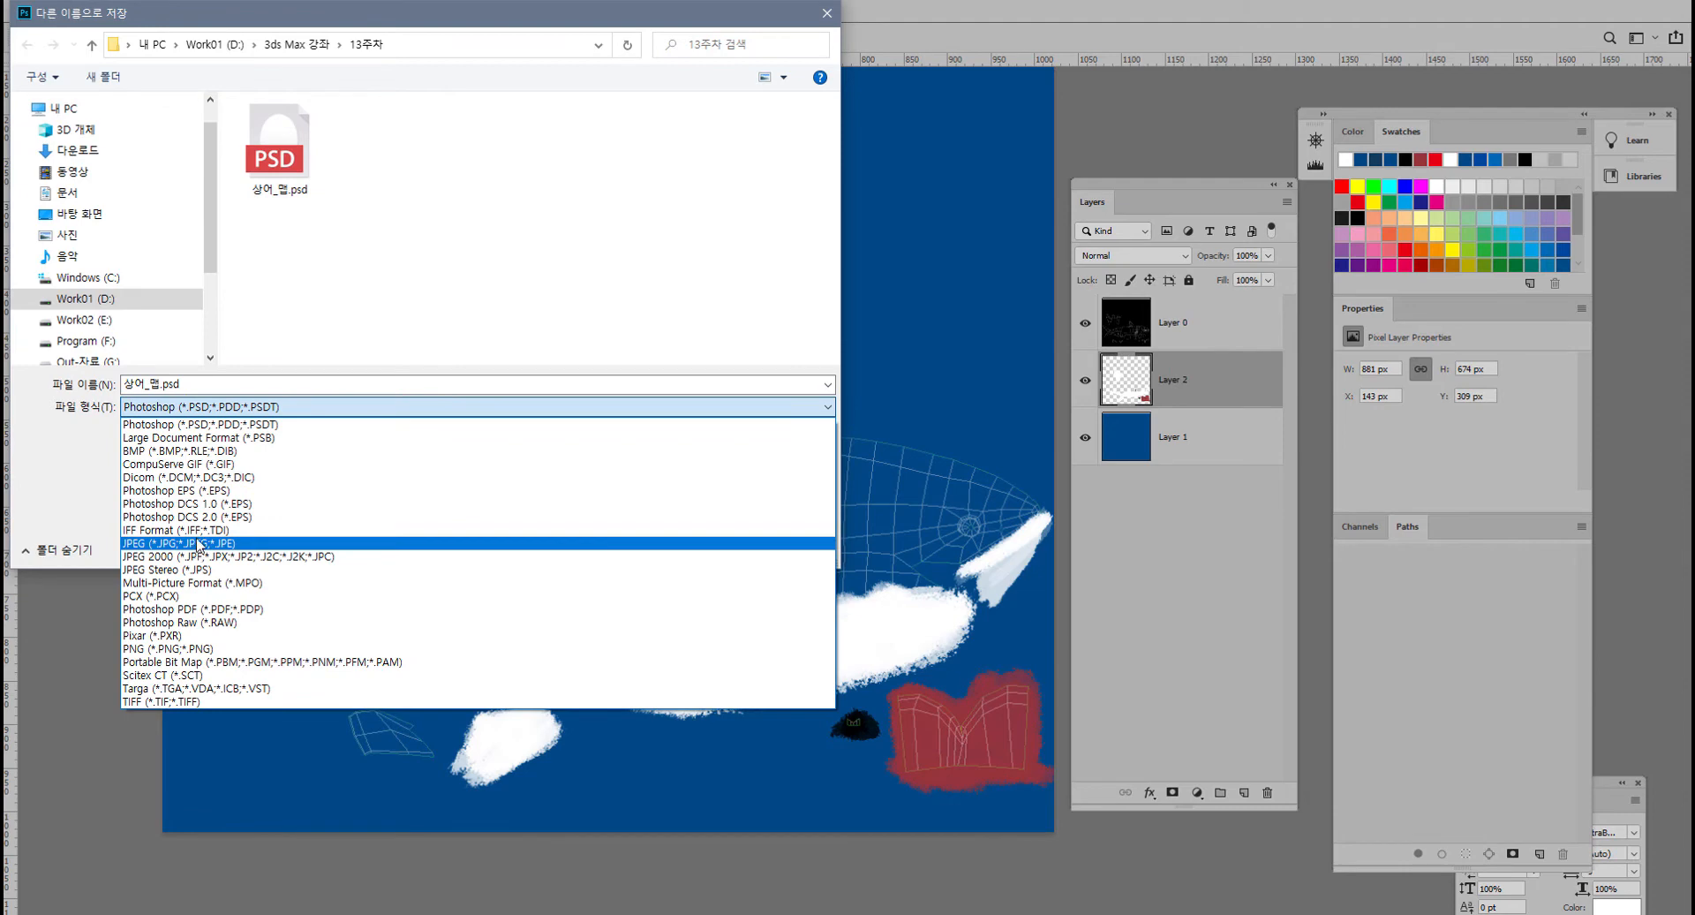
pyautogui.click(200, 543)
pyautogui.click(379, 141)
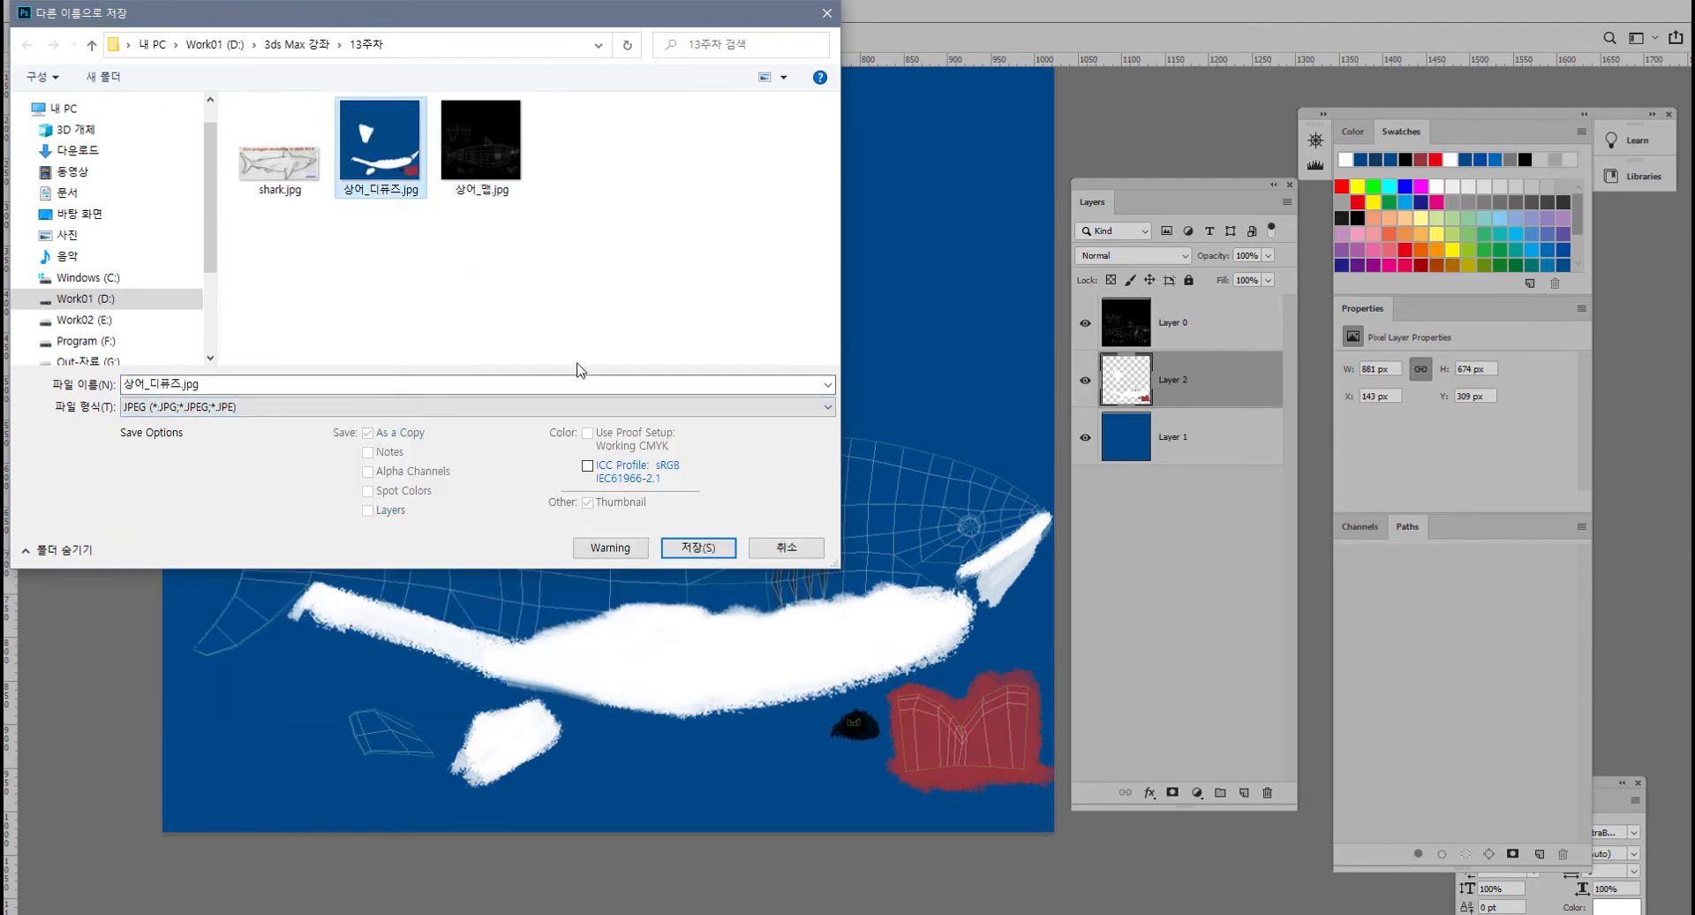
pyautogui.click(698, 547)
pyautogui.click(873, 467)
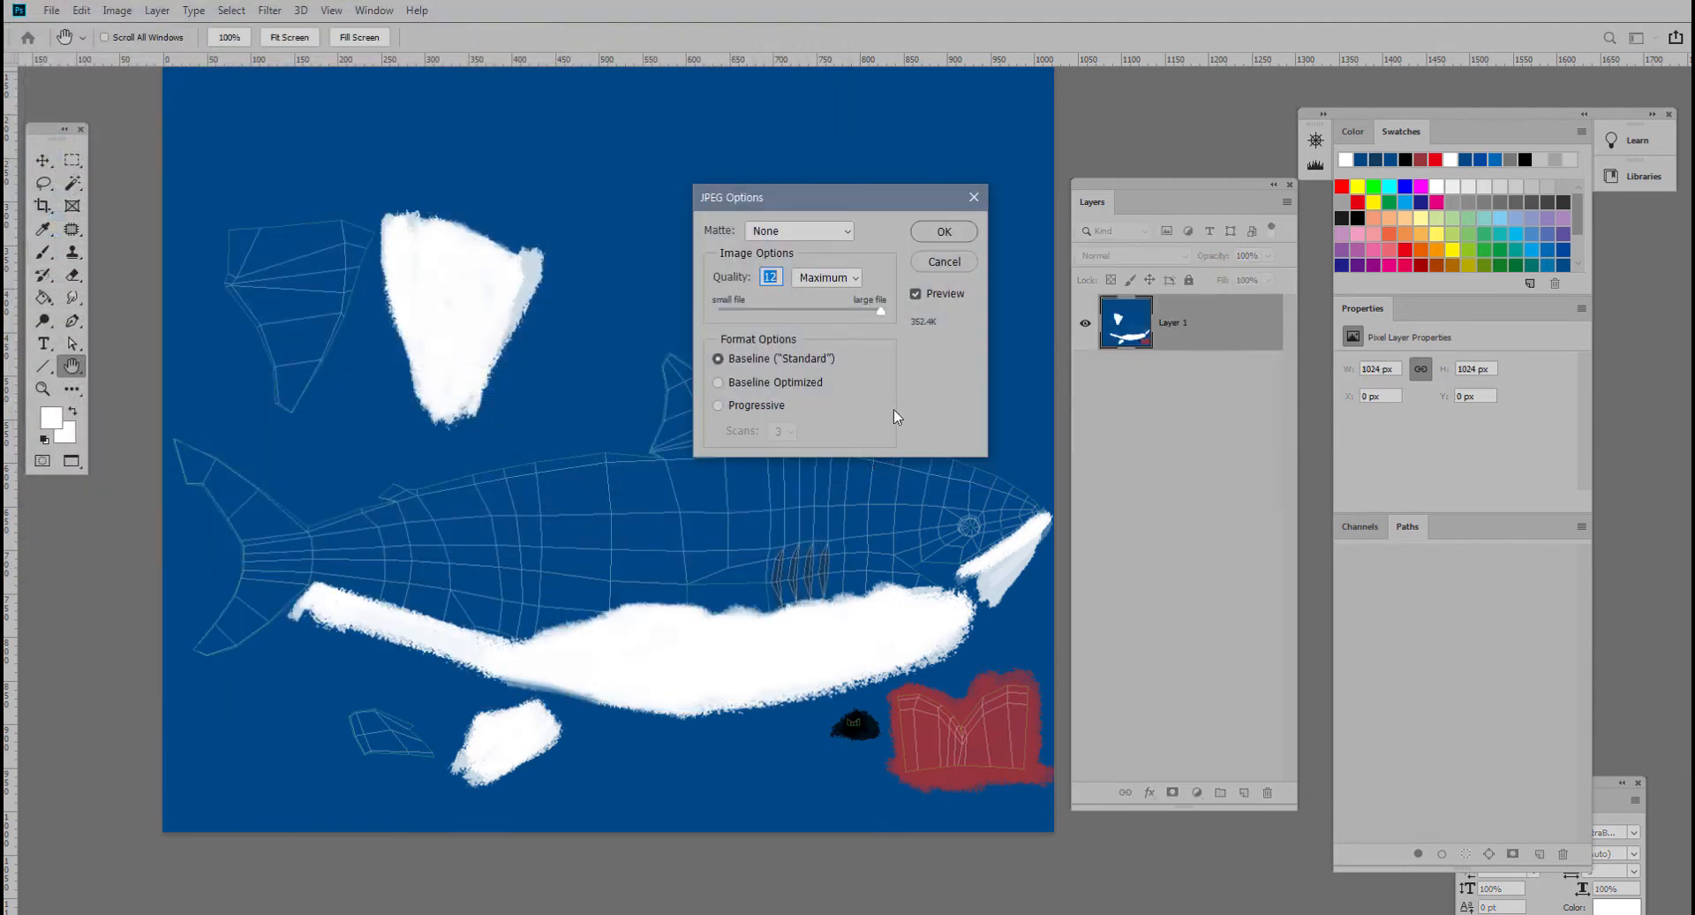
pyautogui.click(954, 232)
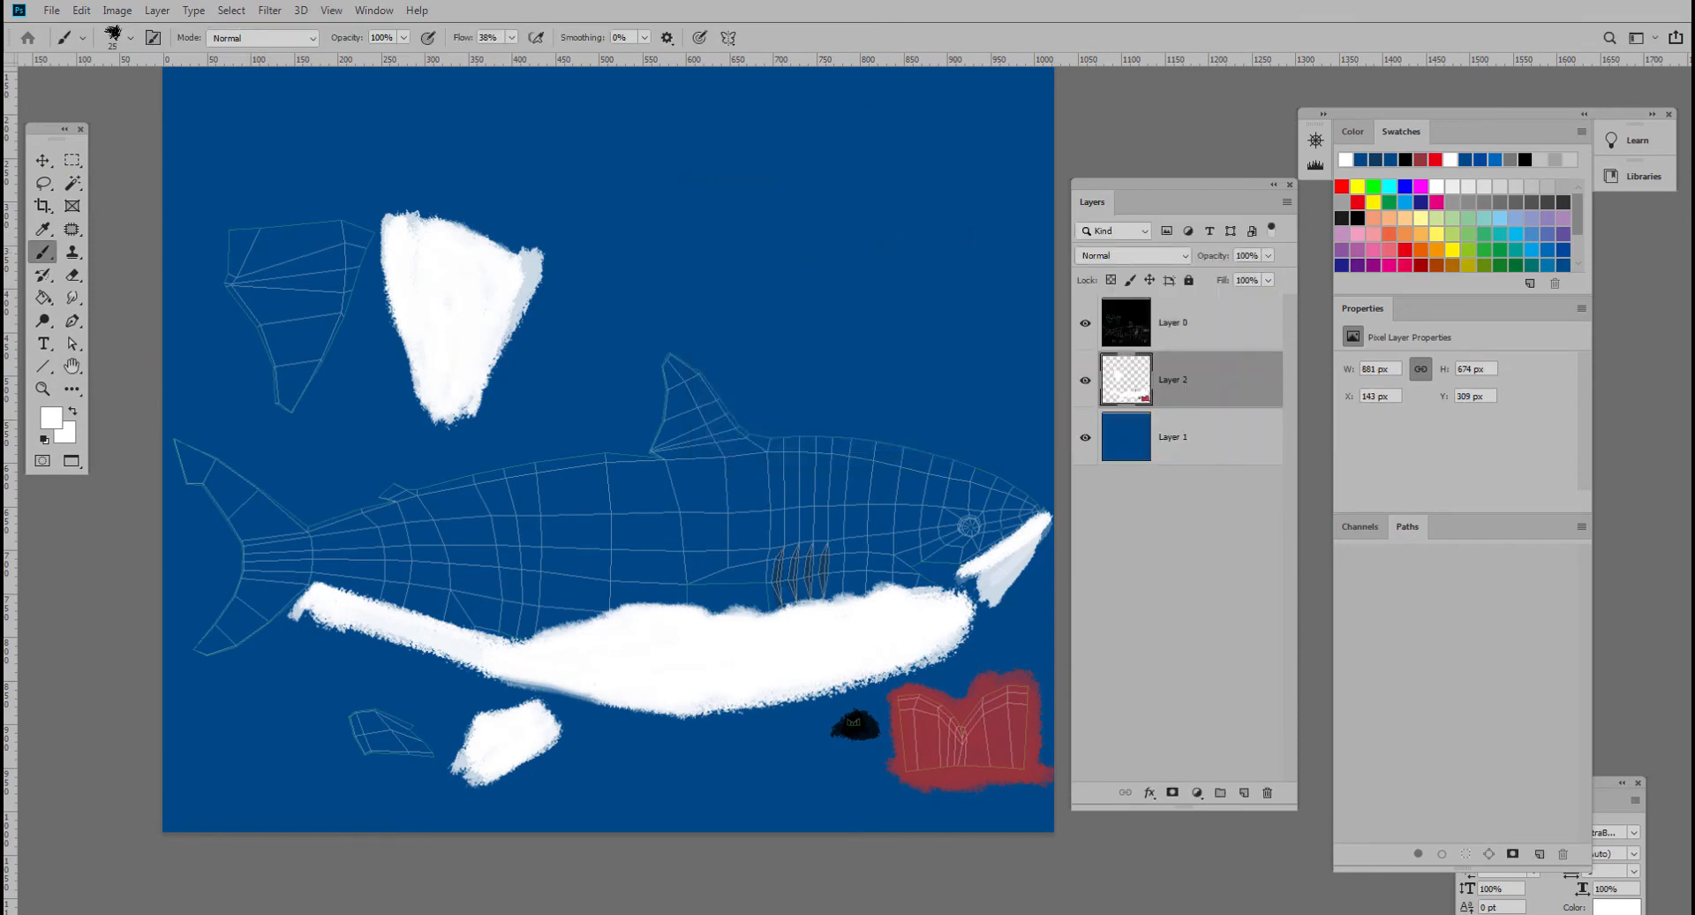
# - Switch to 3ds Max, reload the 상어_디퓨즈.jpg bitmap and check the updated texture around the pectoral fin and belly
pyautogui.hotkey('alt', 'Tab')
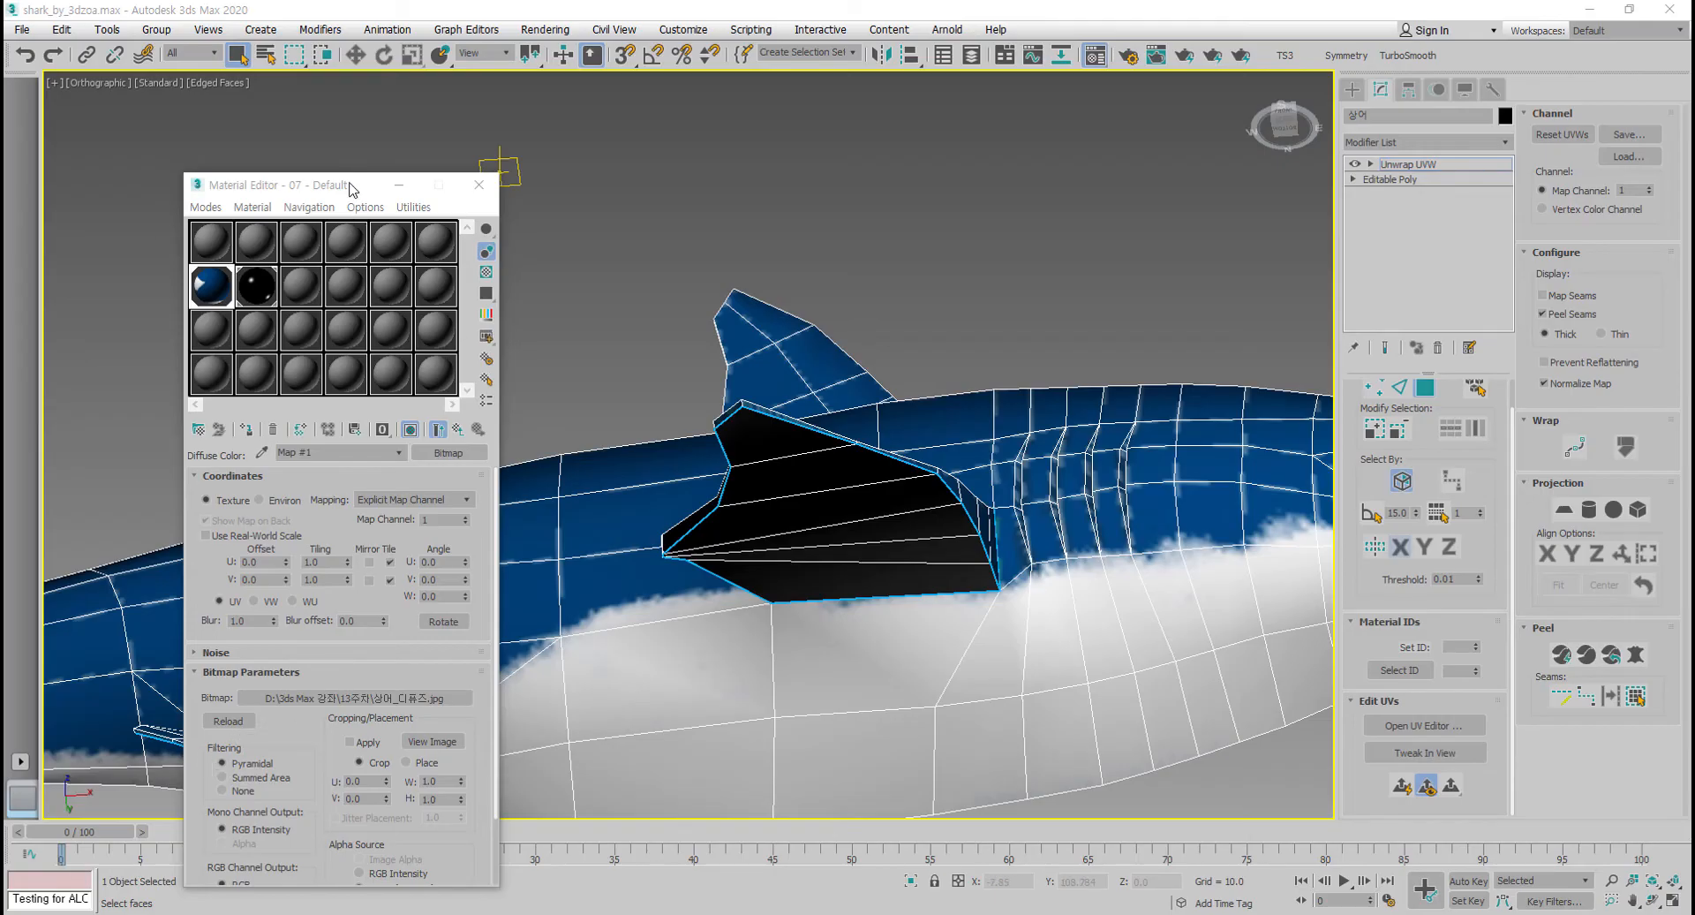
pyautogui.moveTo(352, 189); pyautogui.dragTo(362, 116)
pyautogui.click(236, 649)
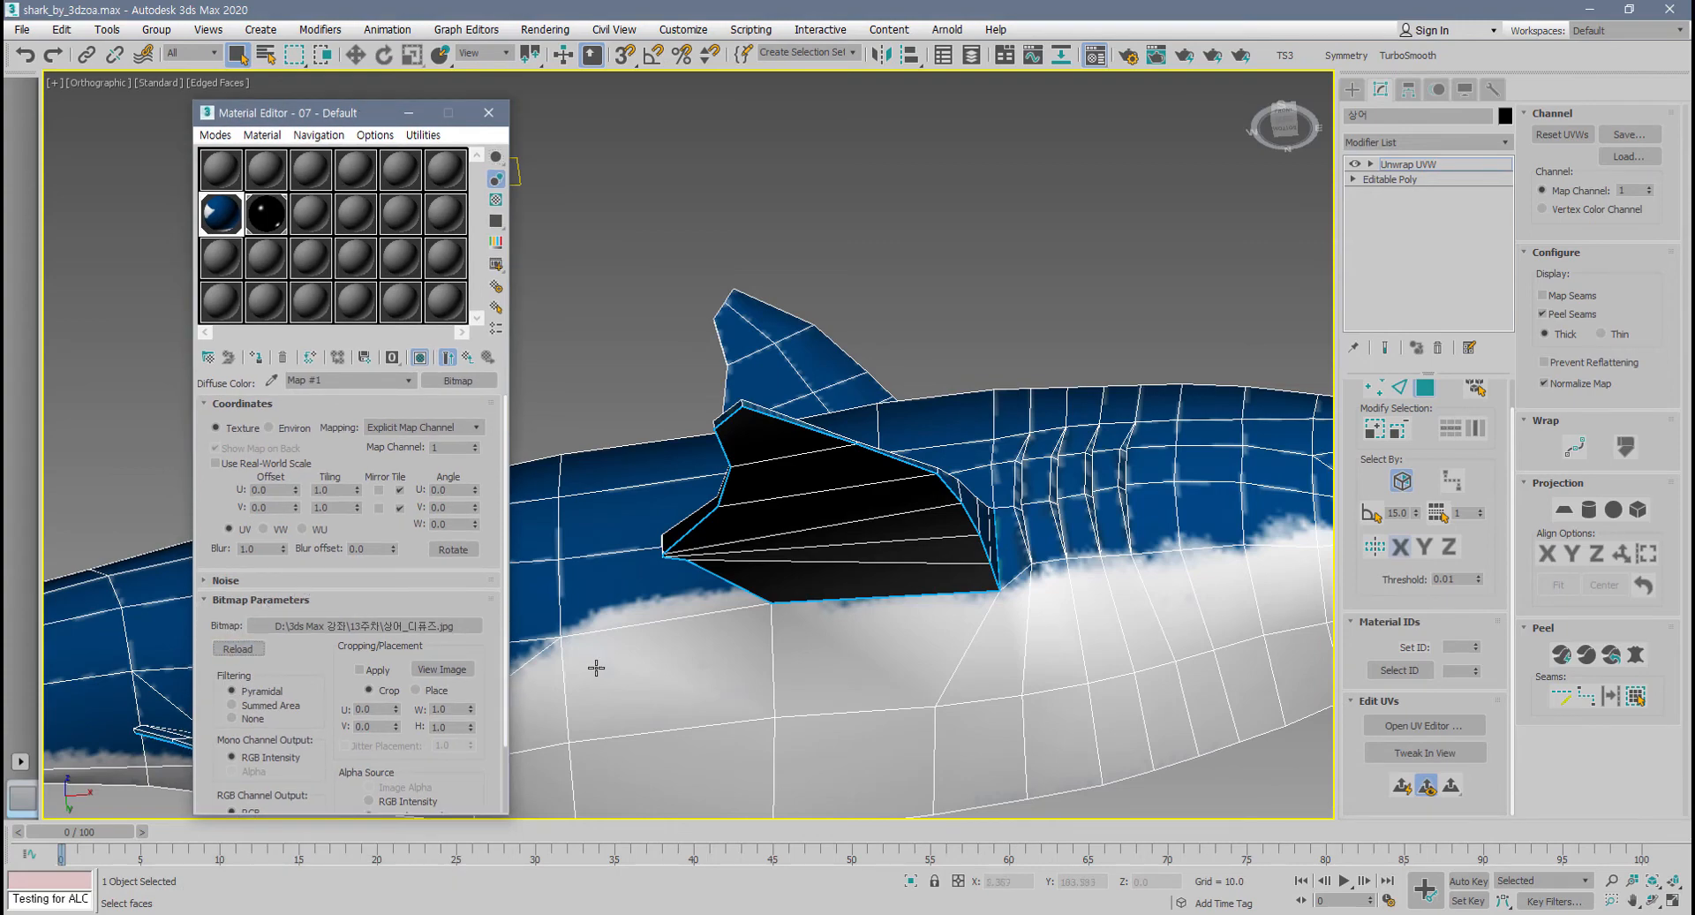
pyautogui.scroll(-5, 609, 658)
pyautogui.keyDown('alt'); pyautogui.moveTo(625, 651); pyautogui.dragTo(633, 783, button='middle'); pyautogui.keyUp('alt')
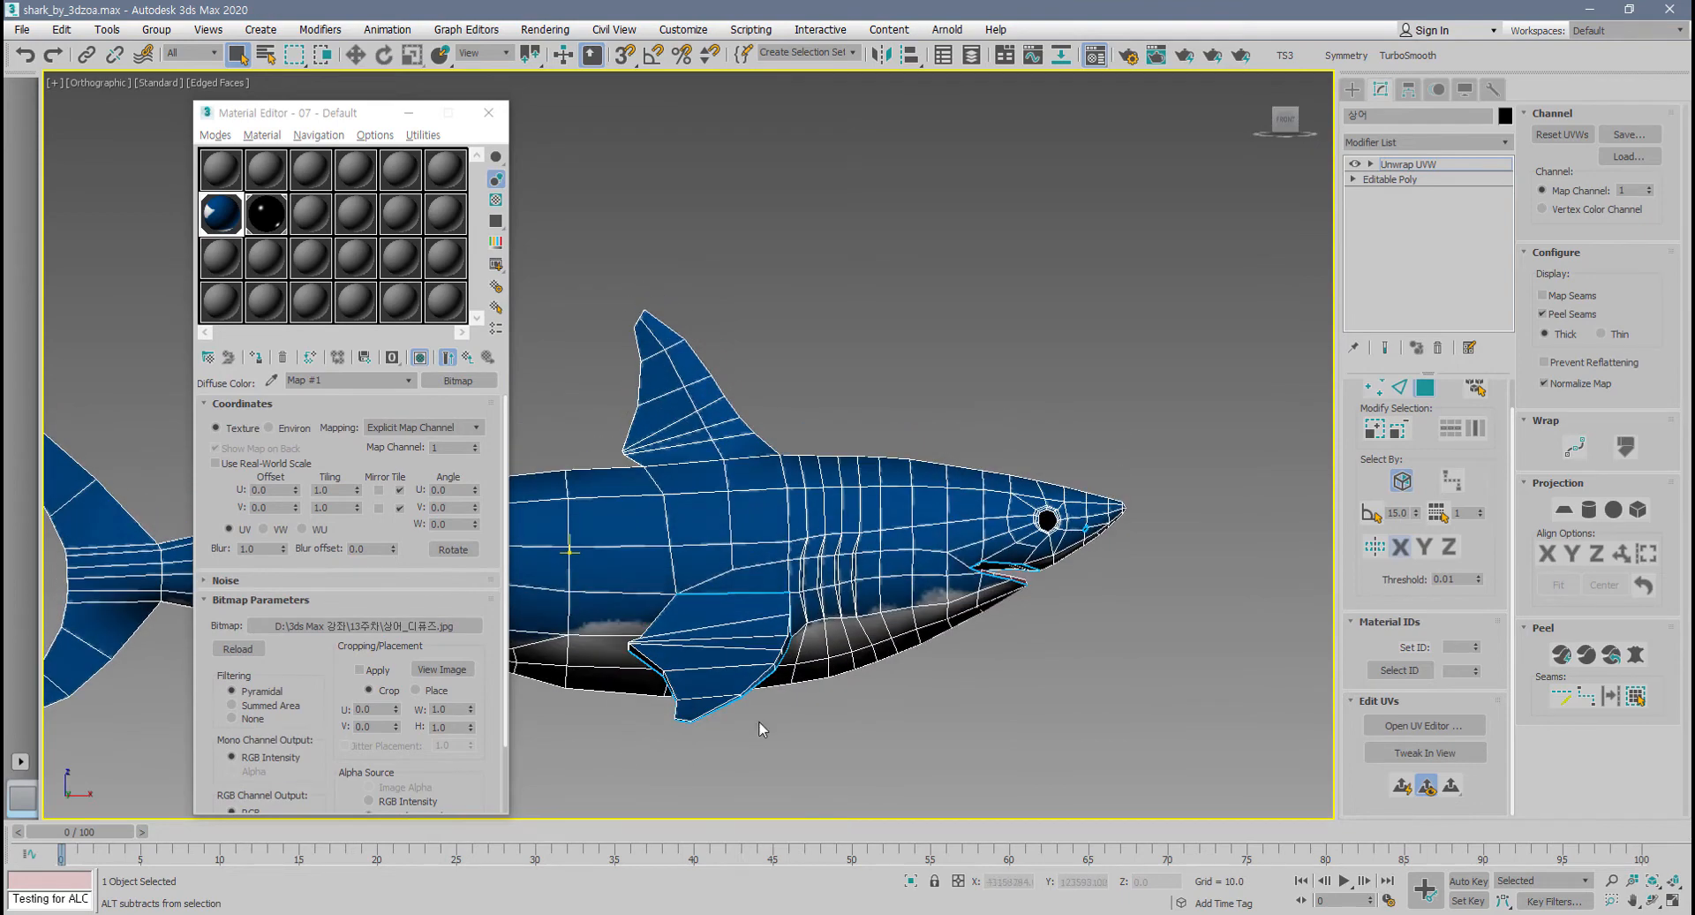
pyautogui.scroll(8, 759, 721)
pyautogui.keyDown('alt'); pyautogui.moveTo(917, 650); pyautogui.dragTo(933, 625, button='middle'); pyautogui.keyUp('alt')
pyautogui.scroll(-4, 933, 650)
pyautogui.scroll(2, 918, 628)
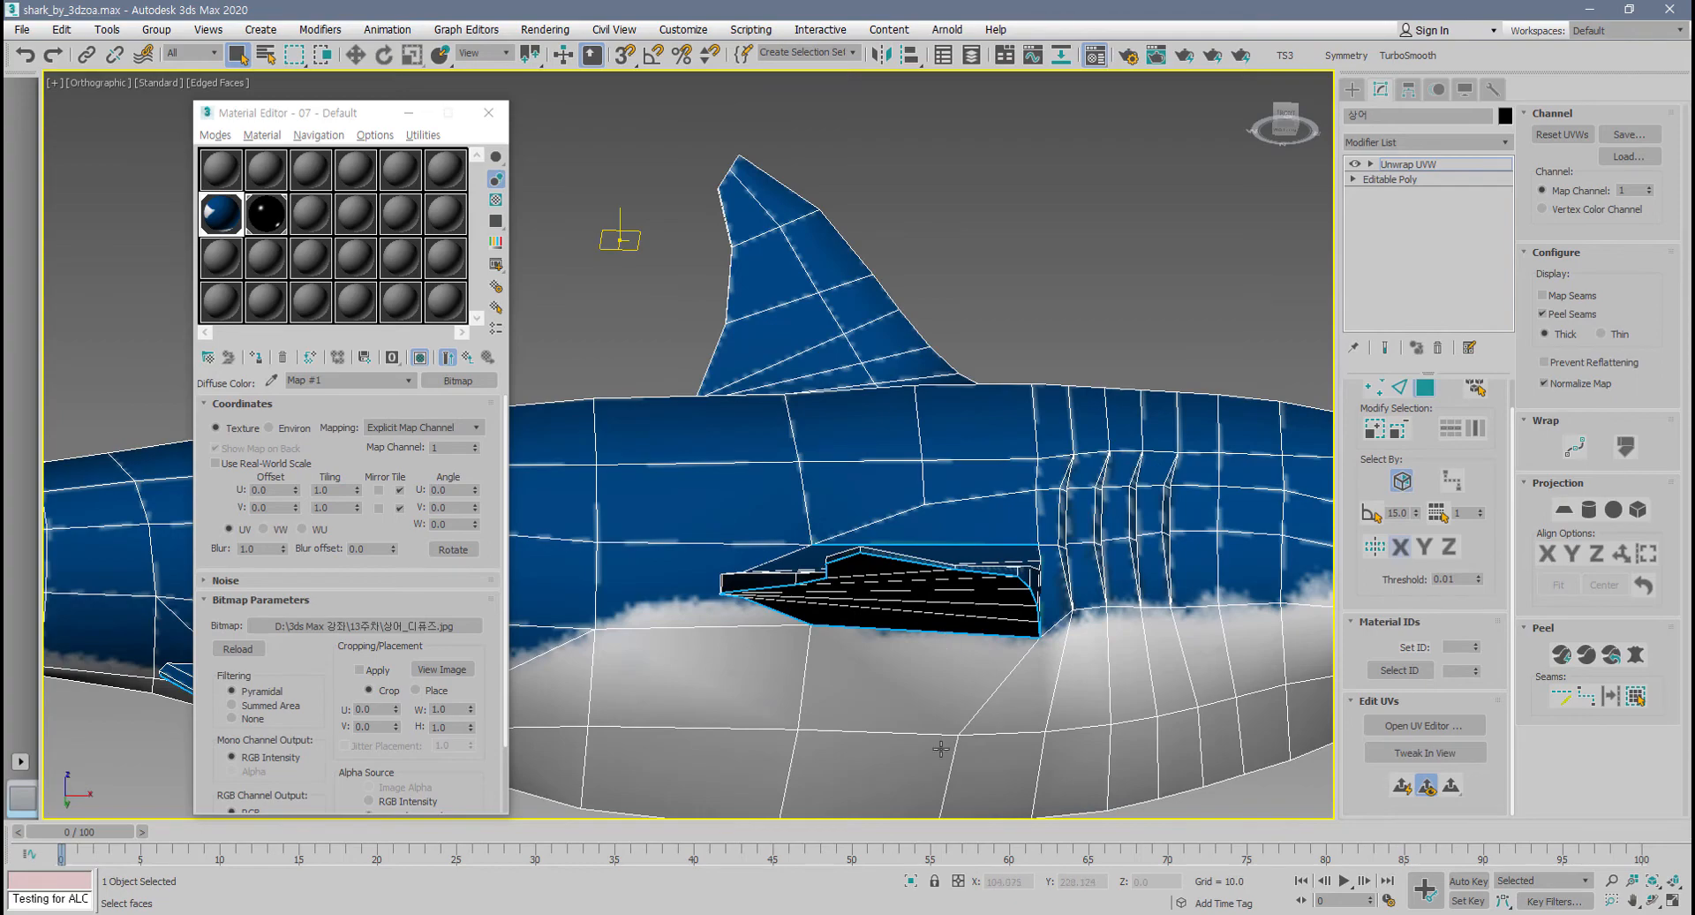
# - Switch back to Photoshop and save the layered texture document
pyautogui.hotkey('alt', 'Tab')
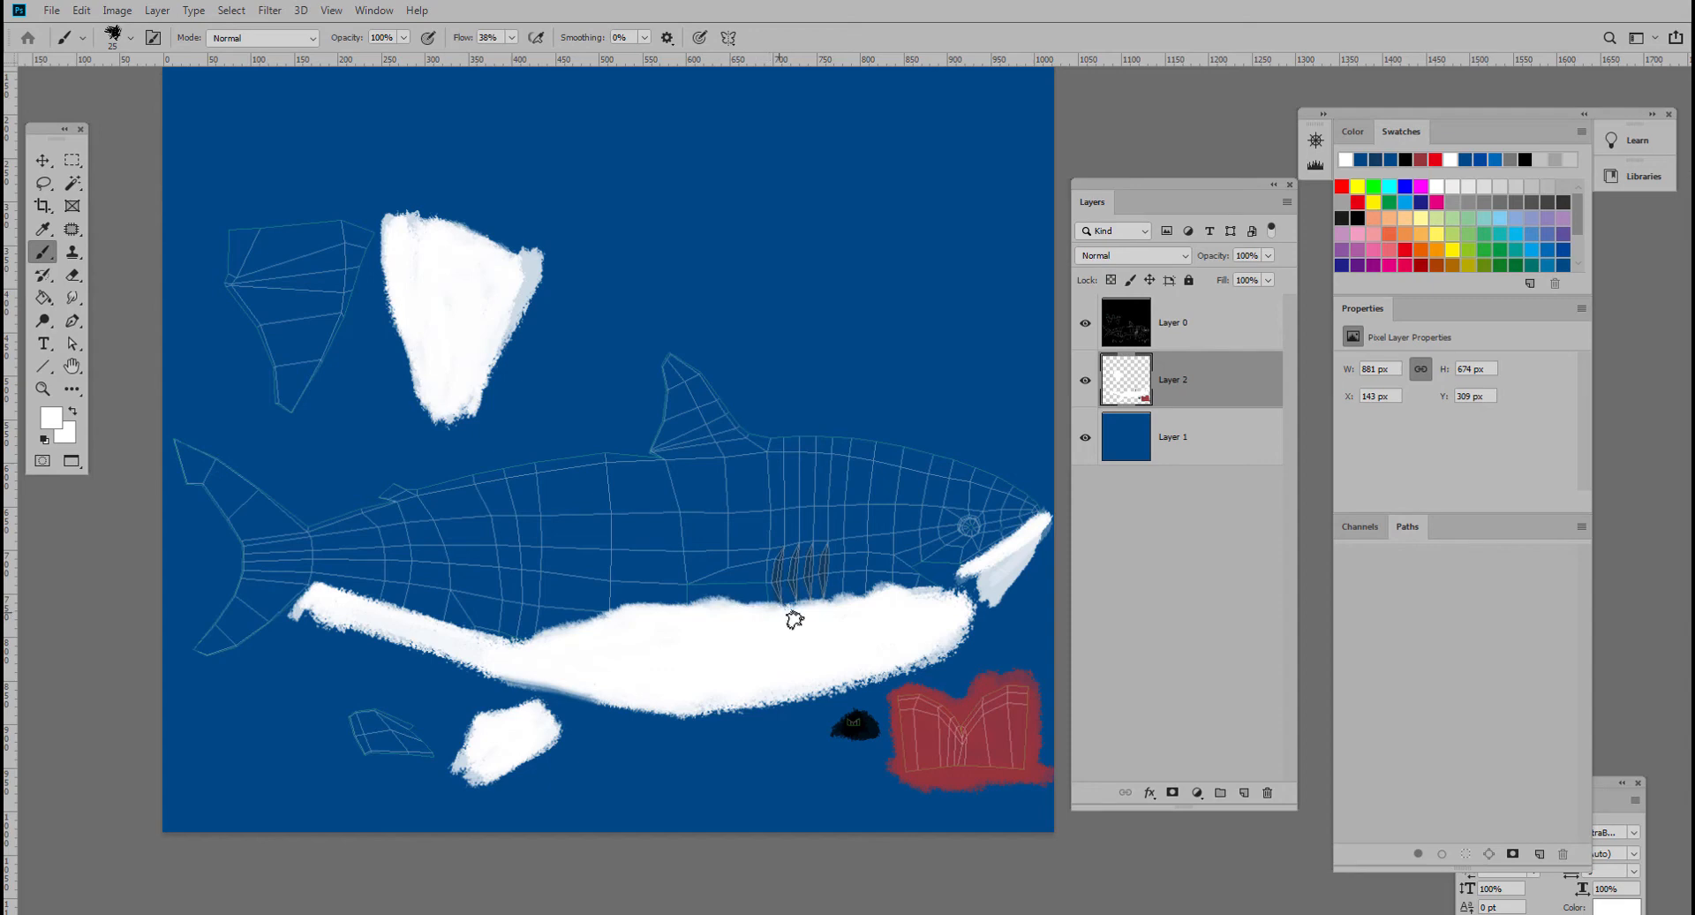
pyautogui.click(51, 12)
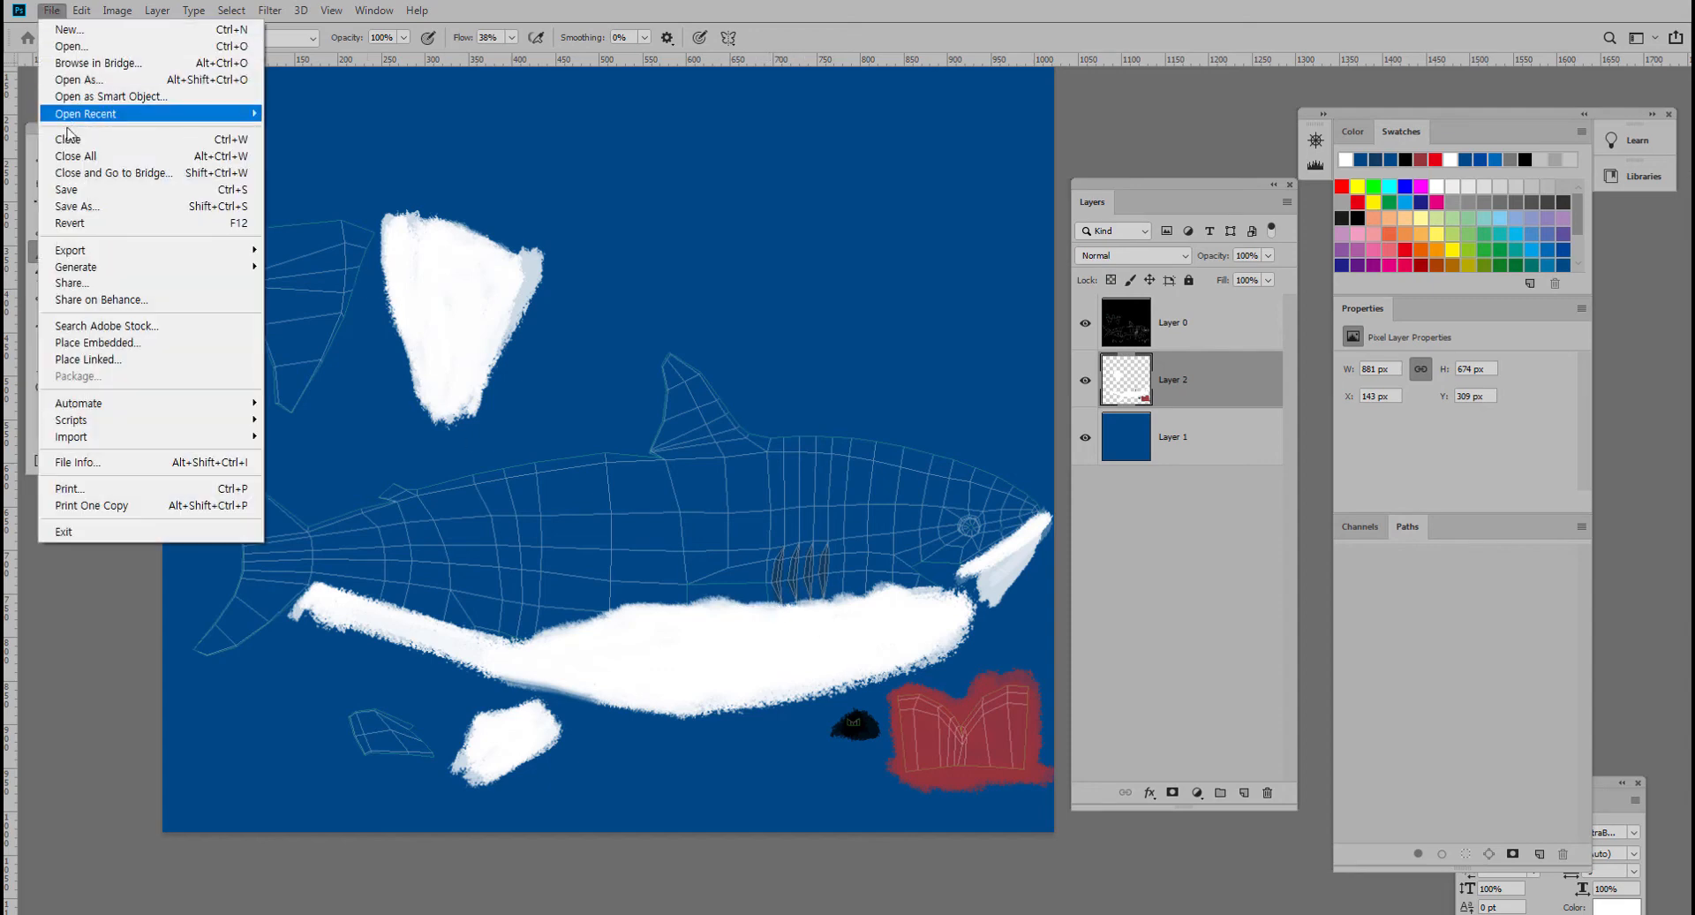
pyautogui.click(84, 187)
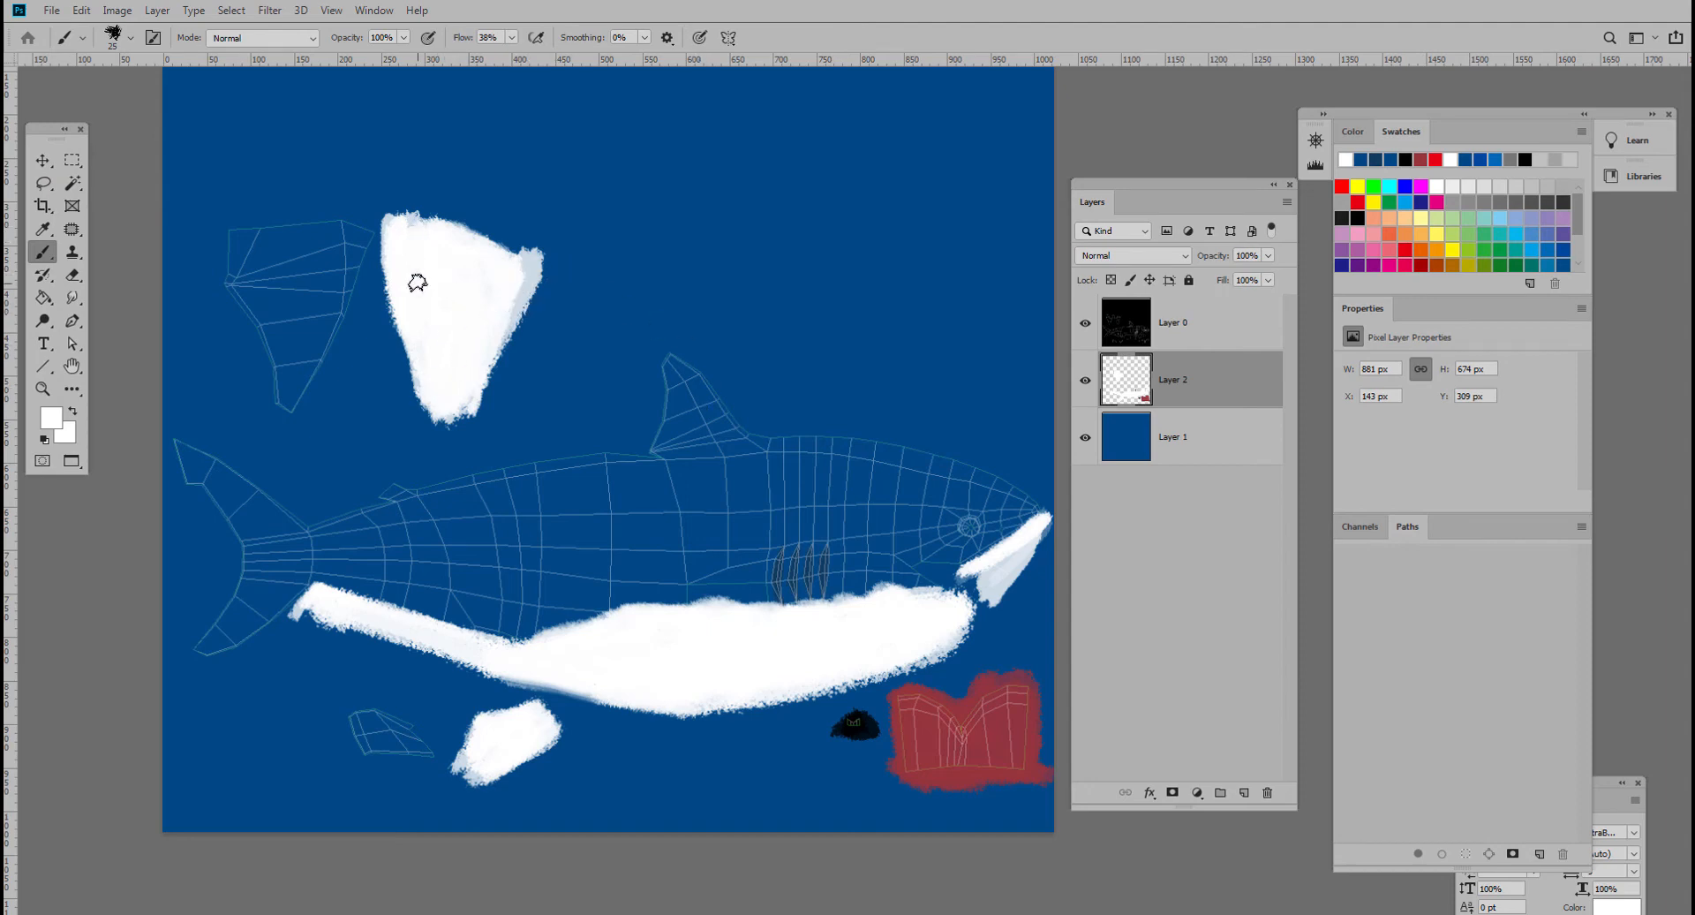
# - Brush more white over the upper edge and side of the large fin patch on Layer 2 and save the layered document
pyautogui.moveTo(407, 225); pyautogui.dragTo(443, 232)
pyautogui.moveTo(523, 268); pyautogui.dragTo(514, 296)
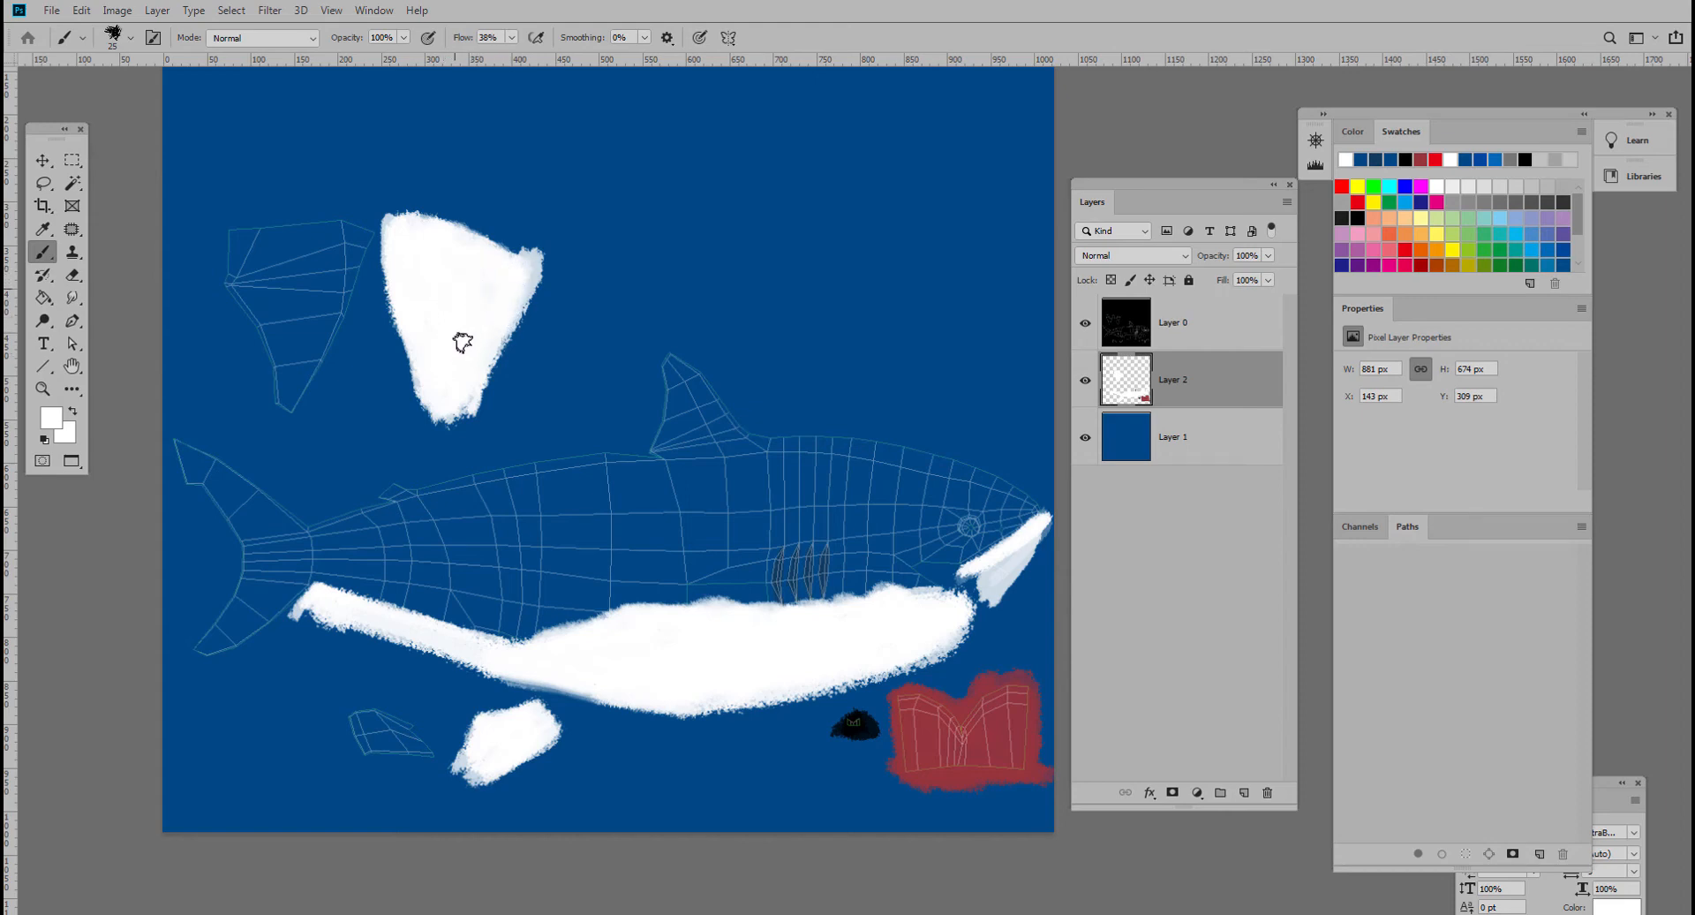
pyautogui.click(51, 10)
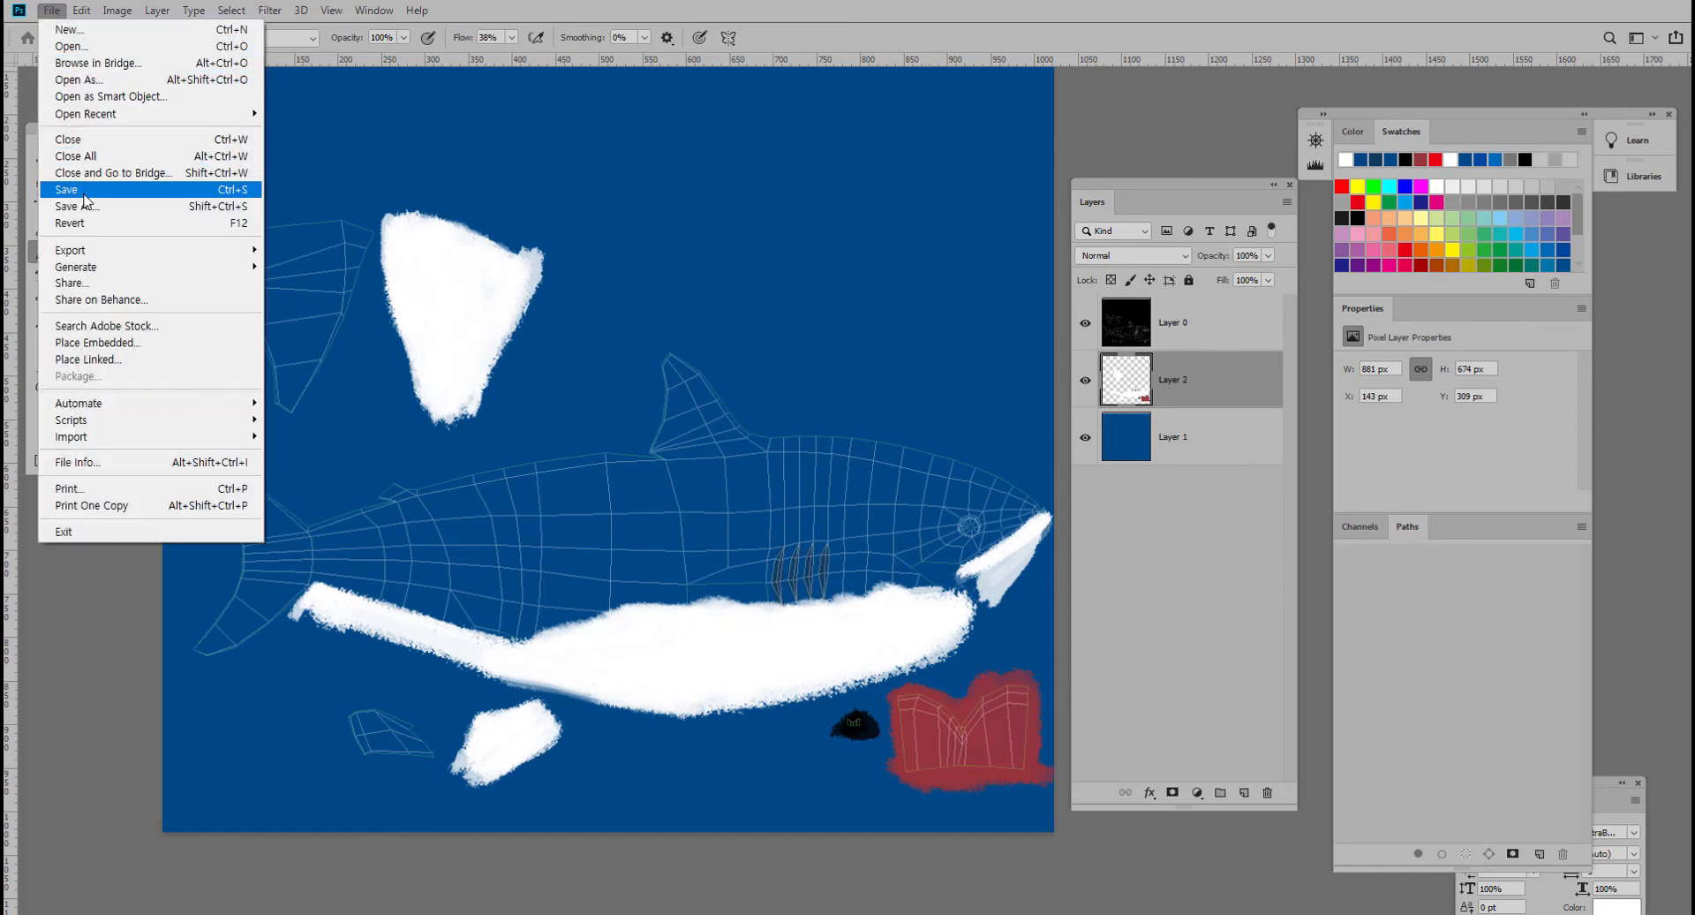
pyautogui.click(66, 189)
# - Save the texture as a JPEG over 상어_디퓨즈.jpg at maximum quality 12, Baseline ("Standard"), and look over the shark in 3ds Max
pyautogui.click(51, 10)
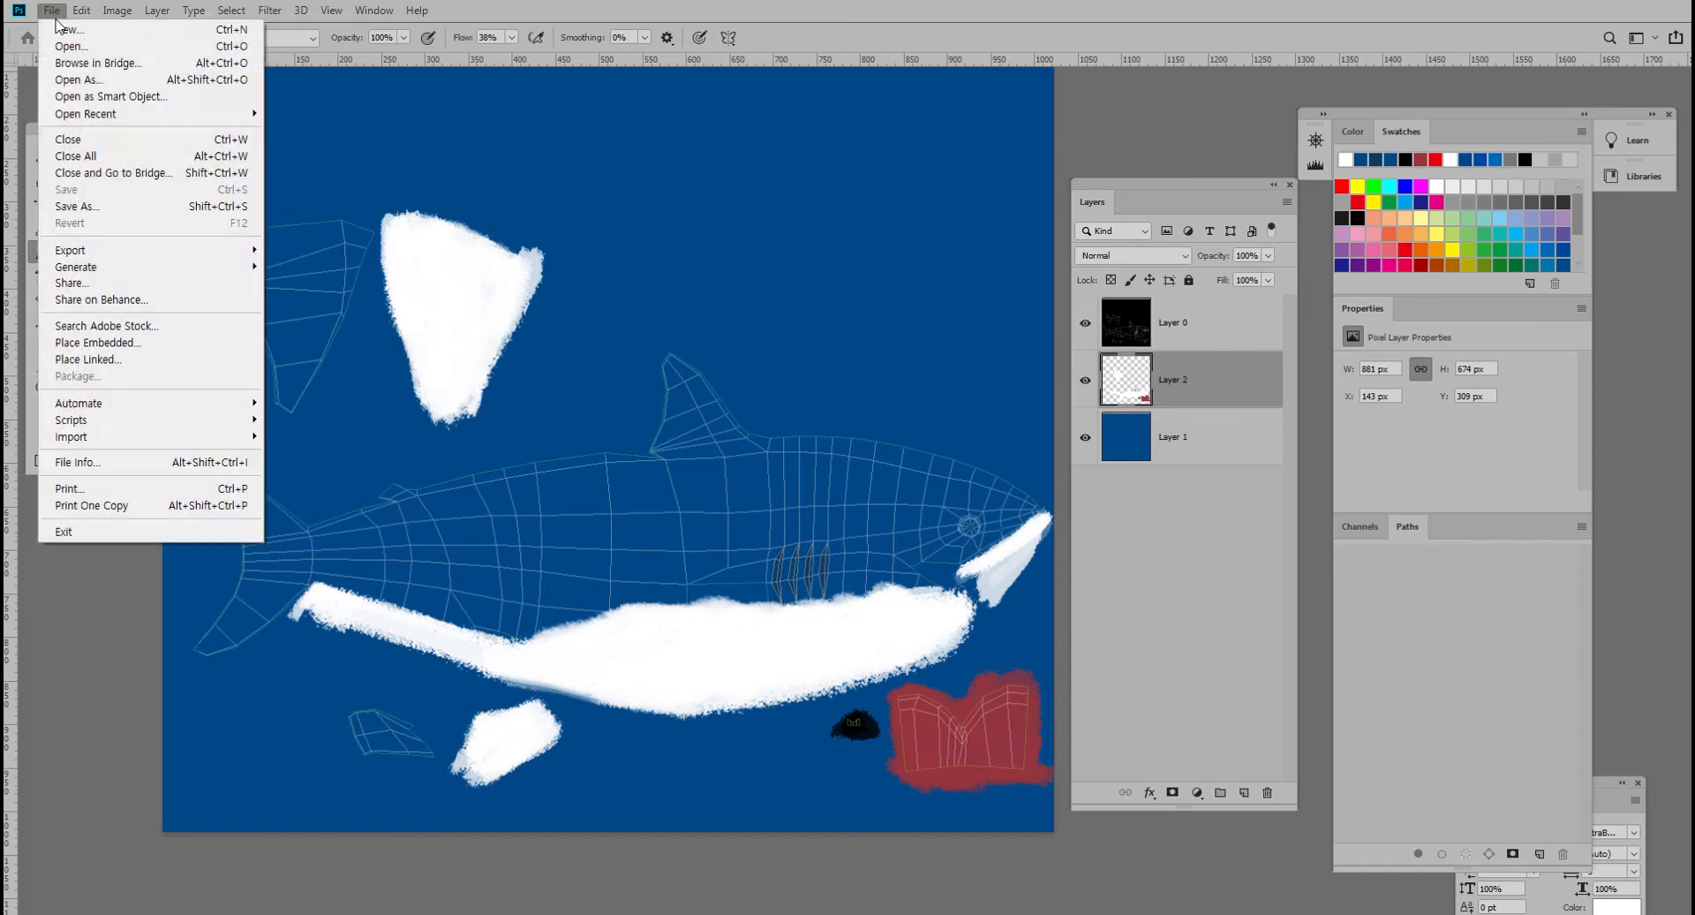
pyautogui.click(102, 206)
pyautogui.click(240, 406)
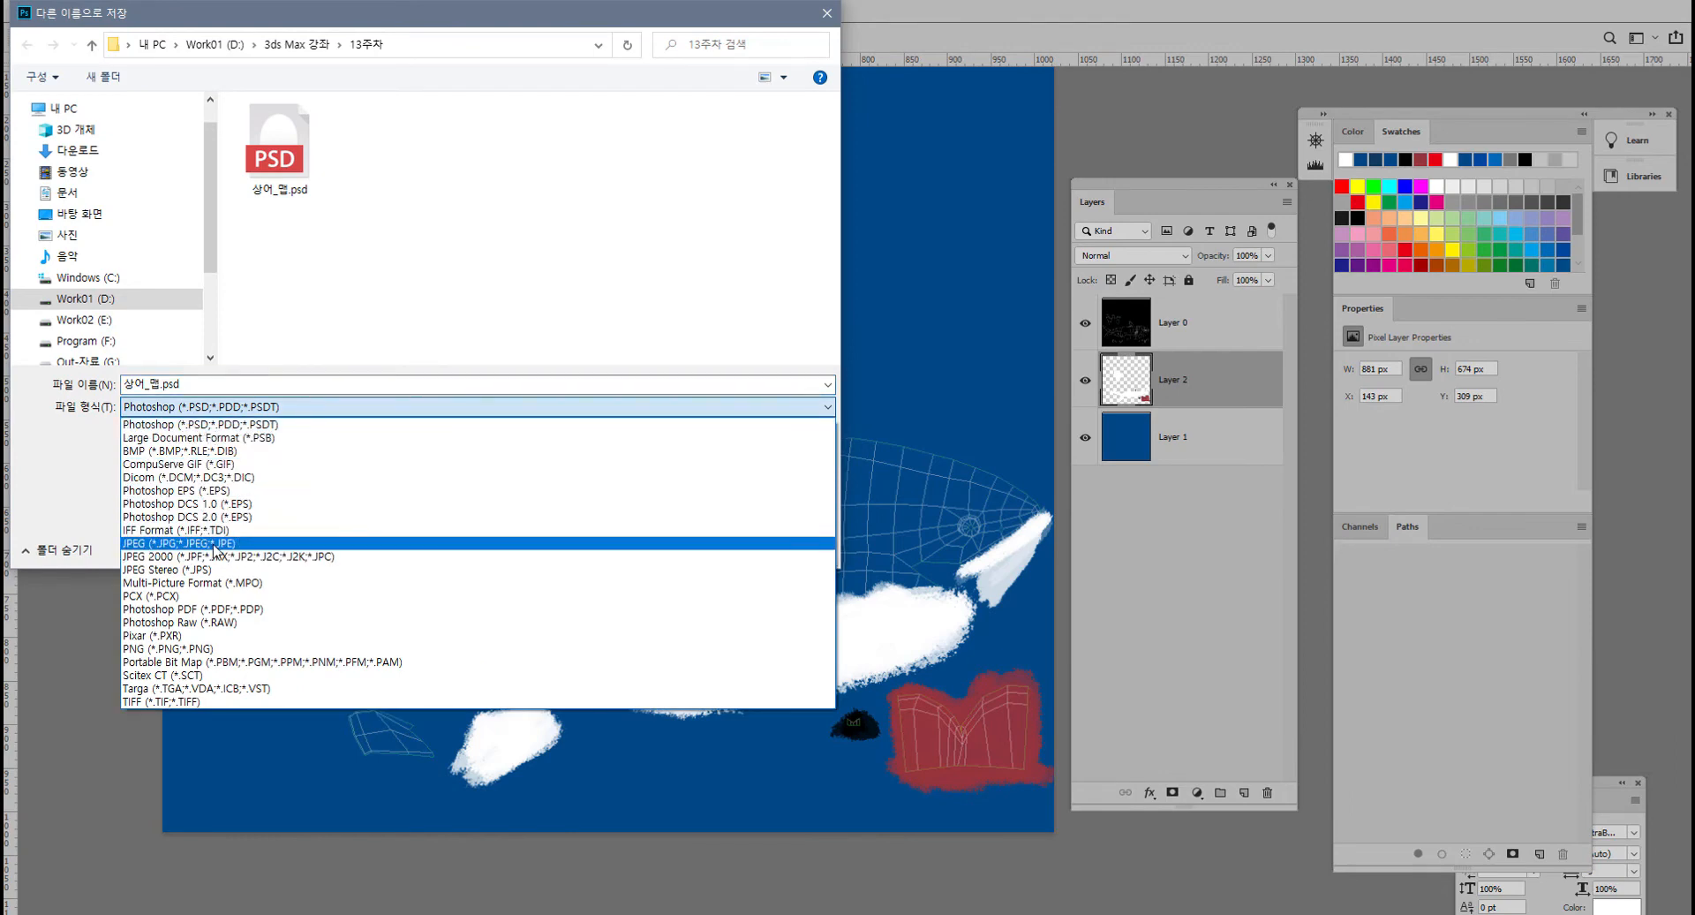
pyautogui.click(214, 543)
pyautogui.click(379, 141)
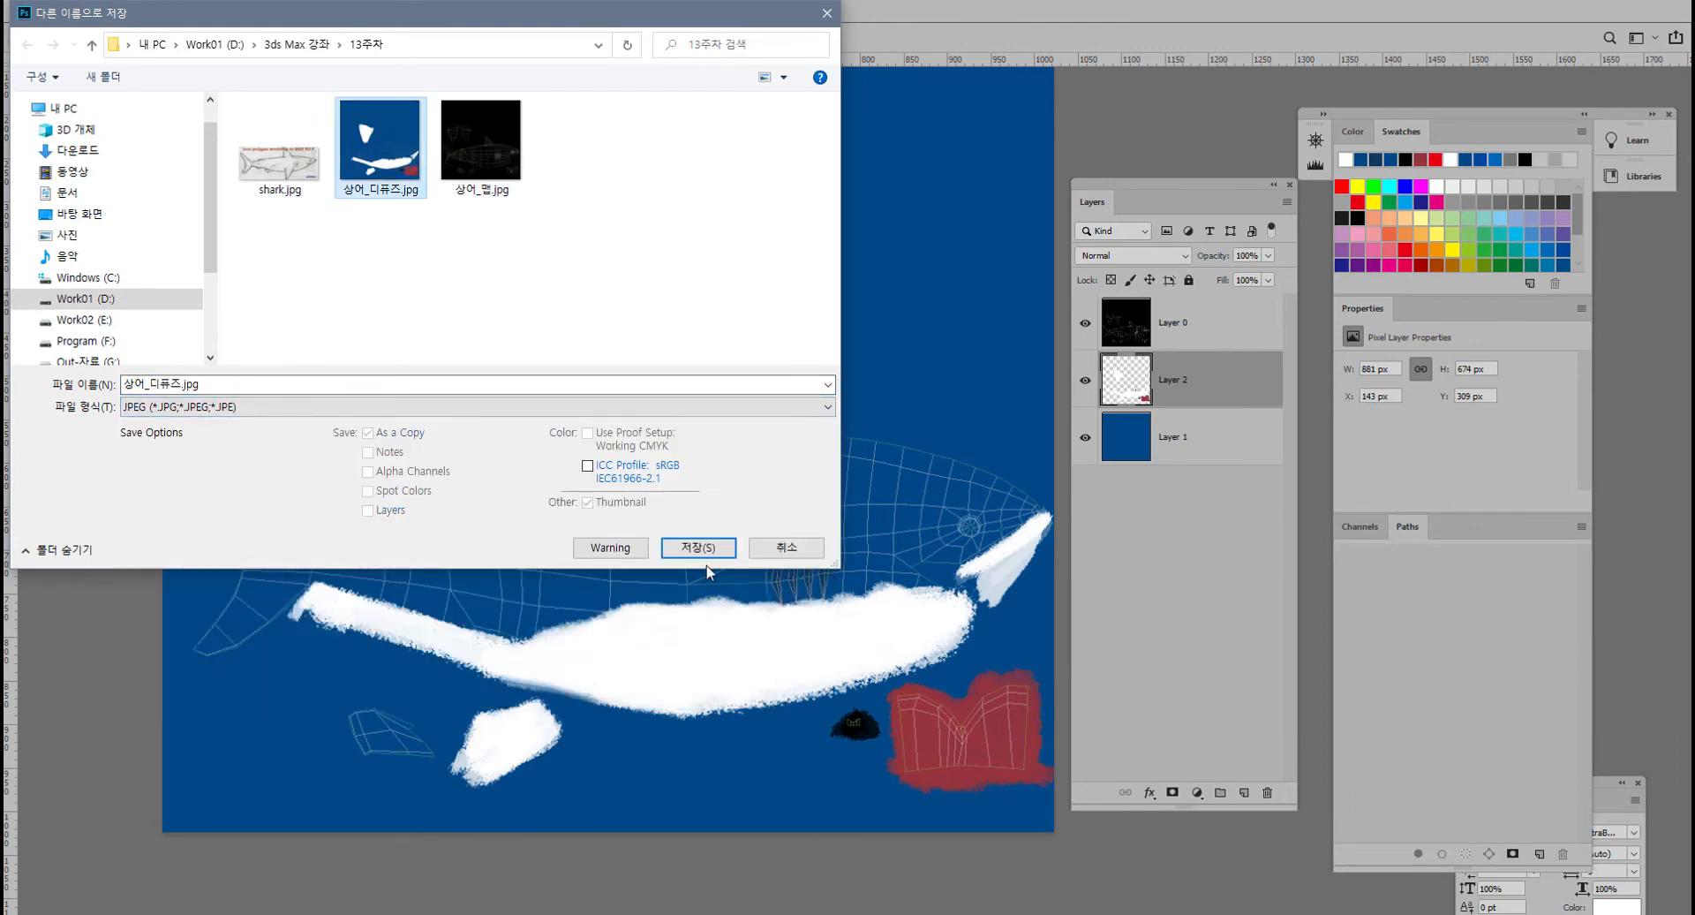
pyautogui.click(699, 548)
pyautogui.click(870, 467)
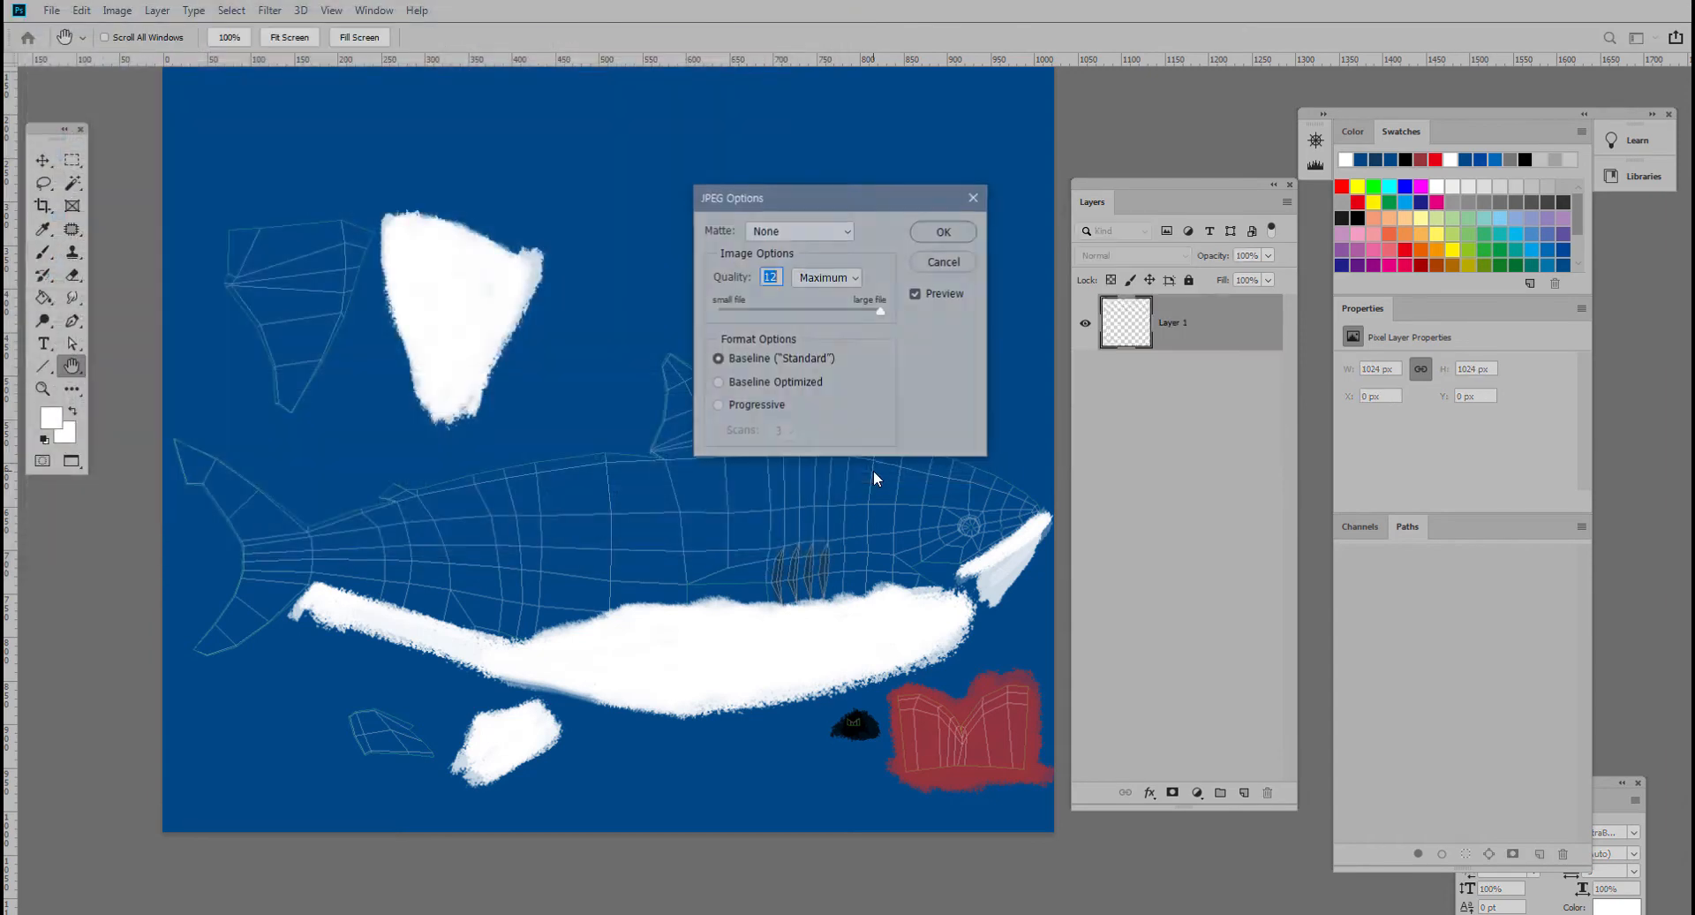
pyautogui.click(940, 231)
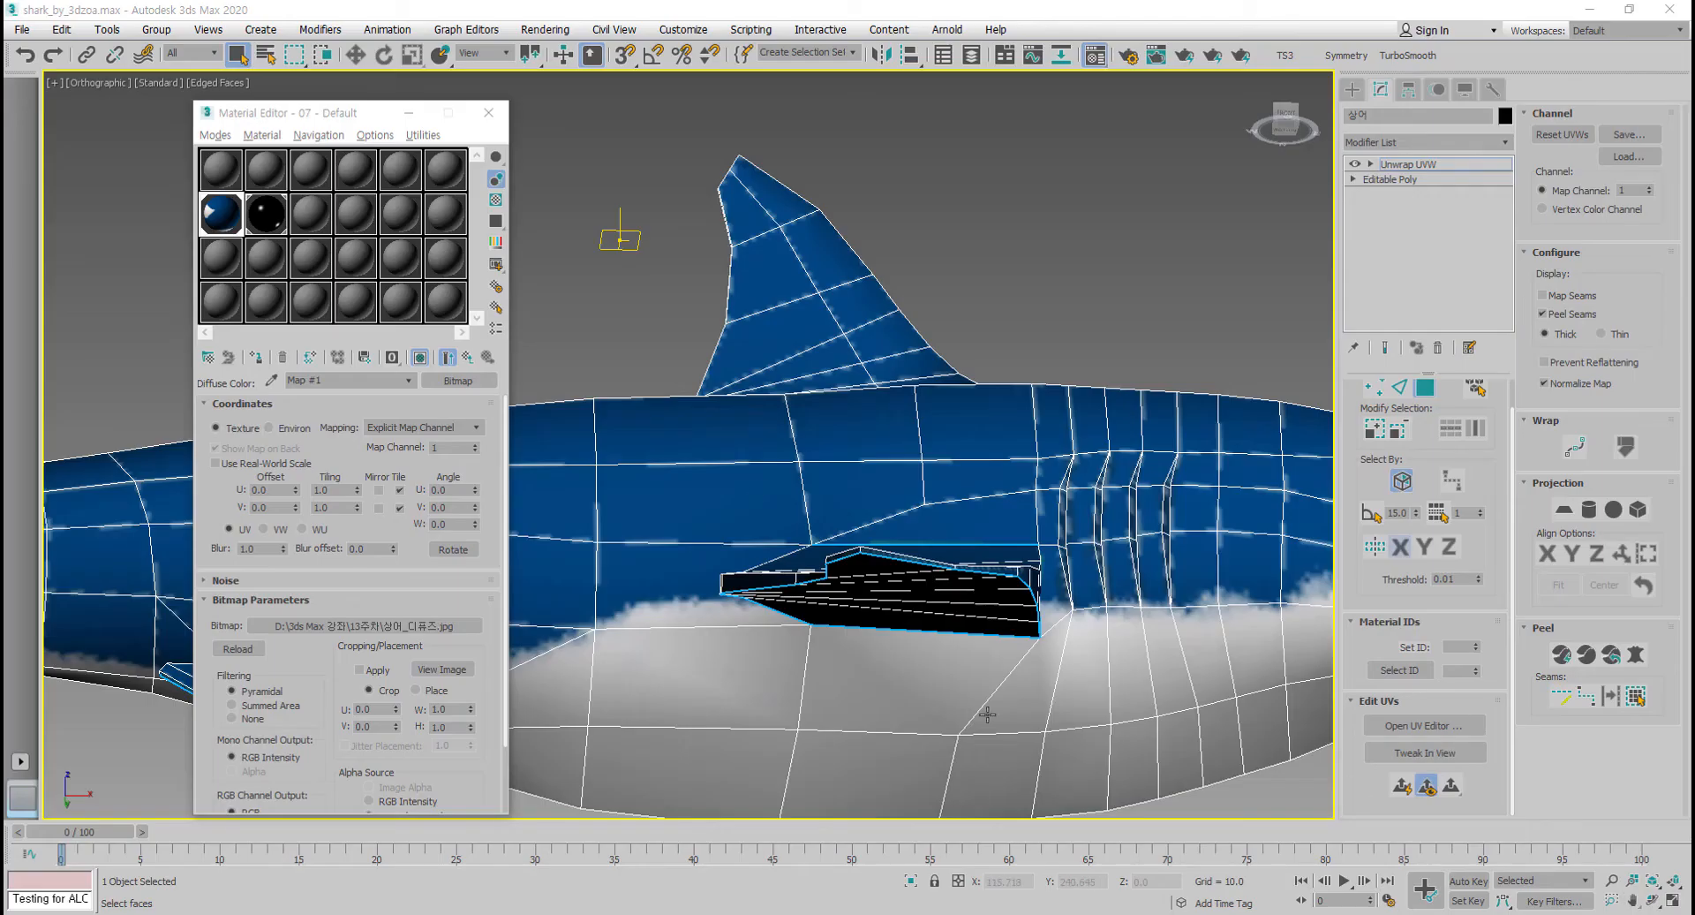
pyautogui.keyDown('alt'); pyautogui.moveTo(987, 713); pyautogui.dragTo(947, 655, button='middle'); pyautogui.keyUp('alt')
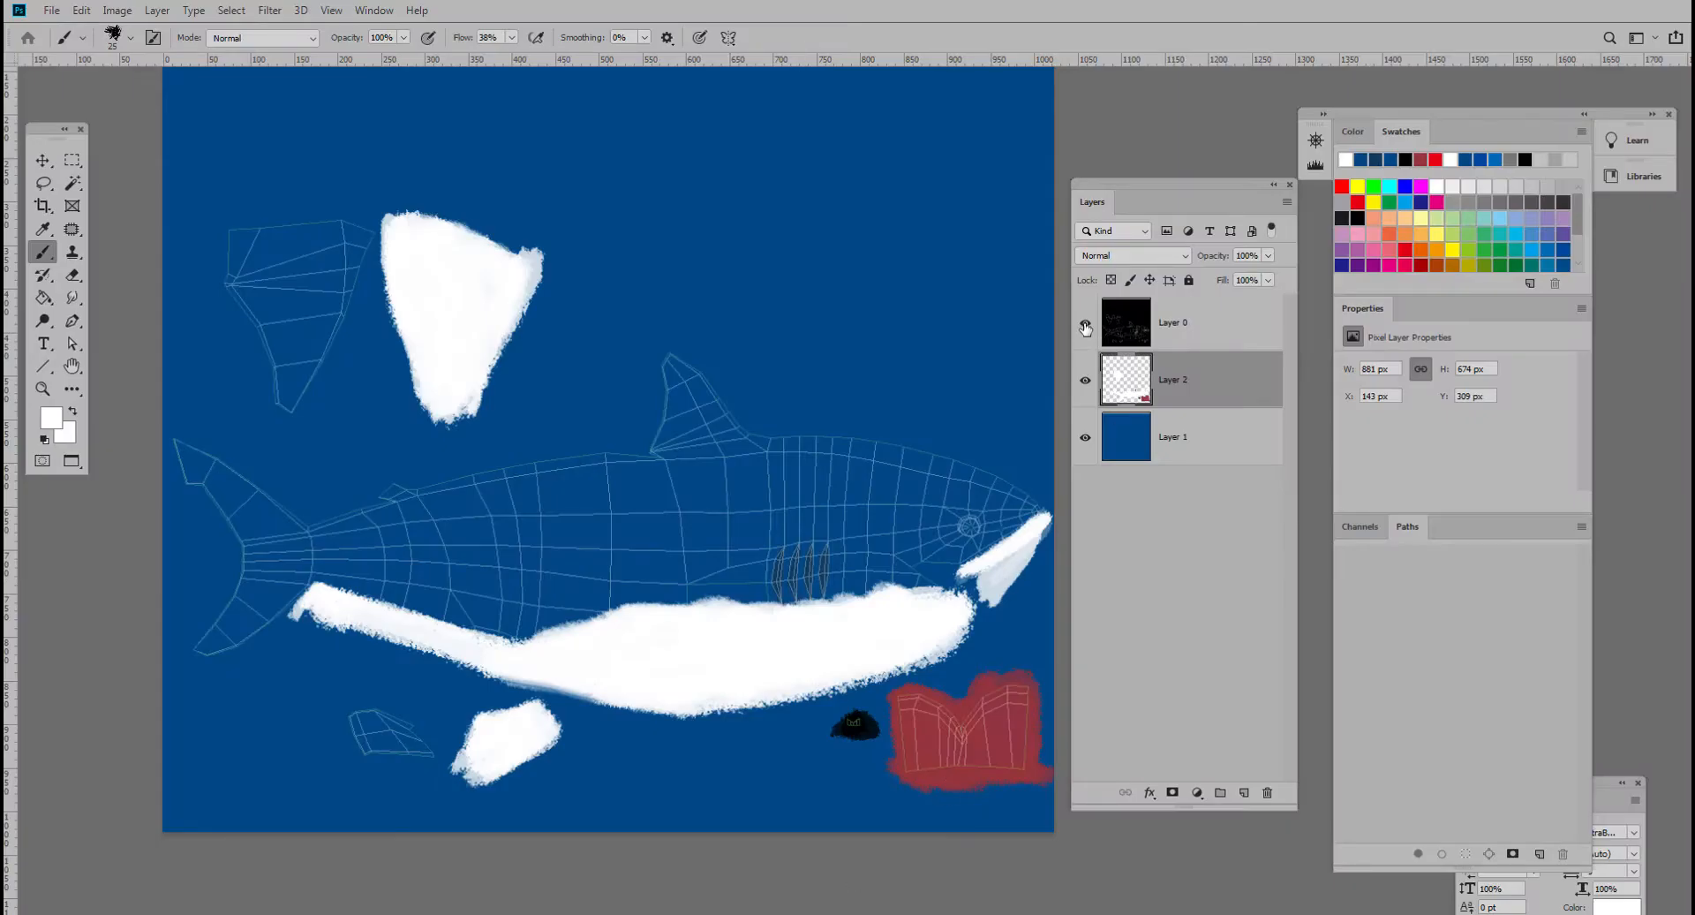
# - Switch back to Photoshop, hide the UV wireframe layer, Layer 0, and save the layered texture document
pyautogui.click(1085, 326)
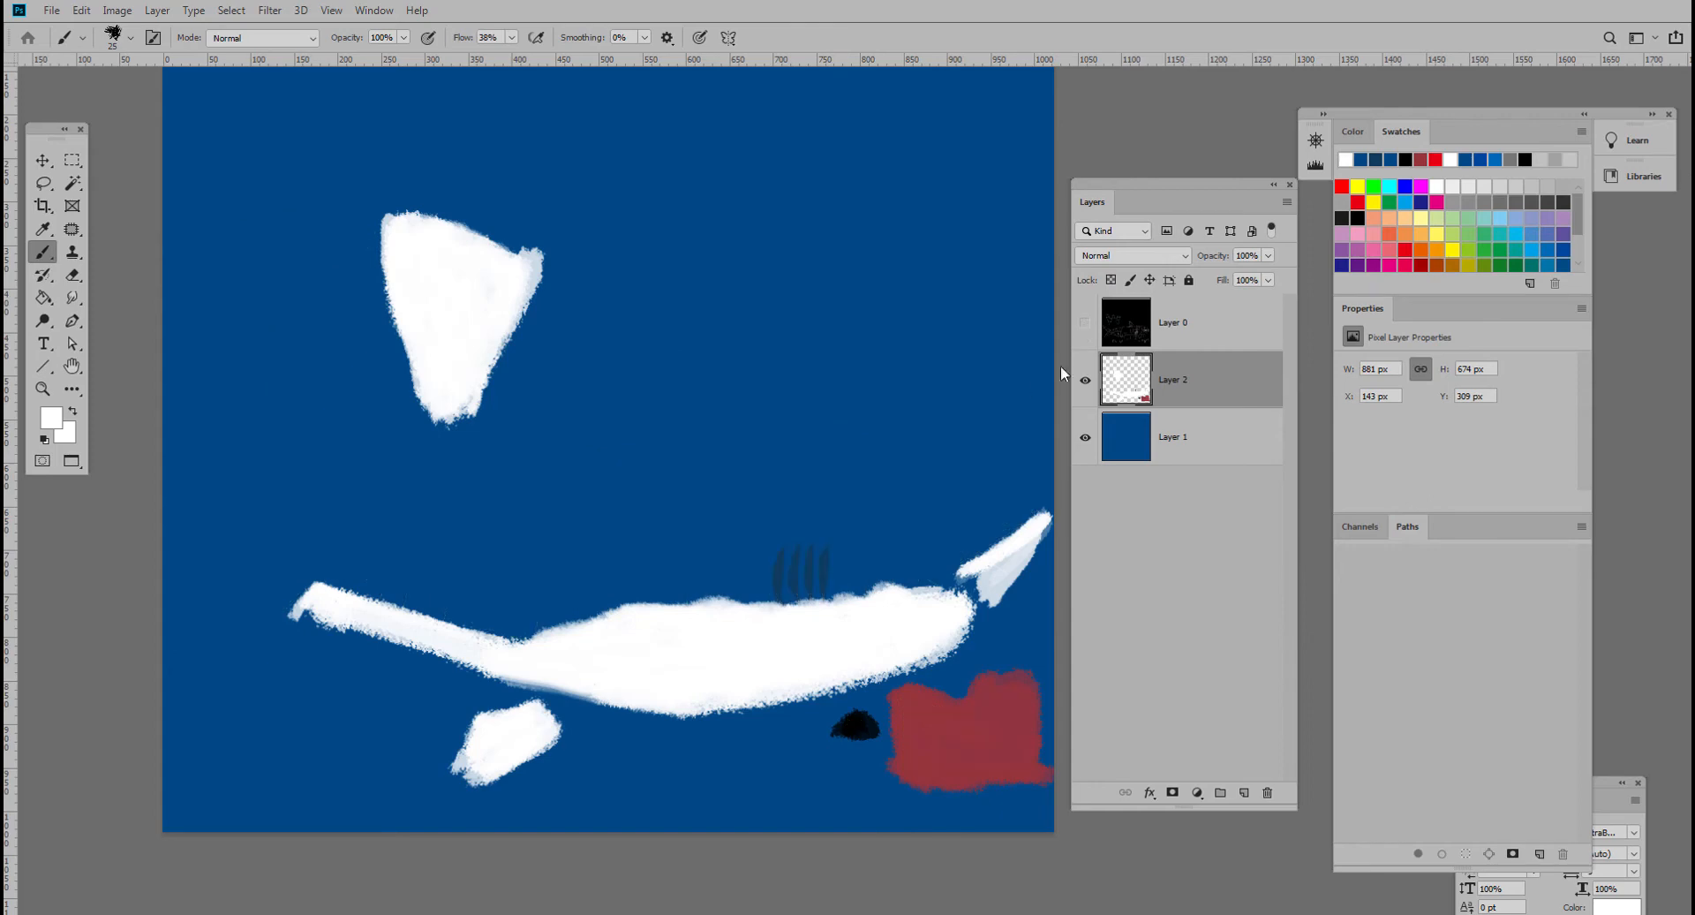
pyautogui.click(51, 10)
pyautogui.click(86, 190)
# - Save a JPEG version of the wireframe-free texture, replacing the existing 상어_디퓨즈.jpg
pyautogui.click(51, 10)
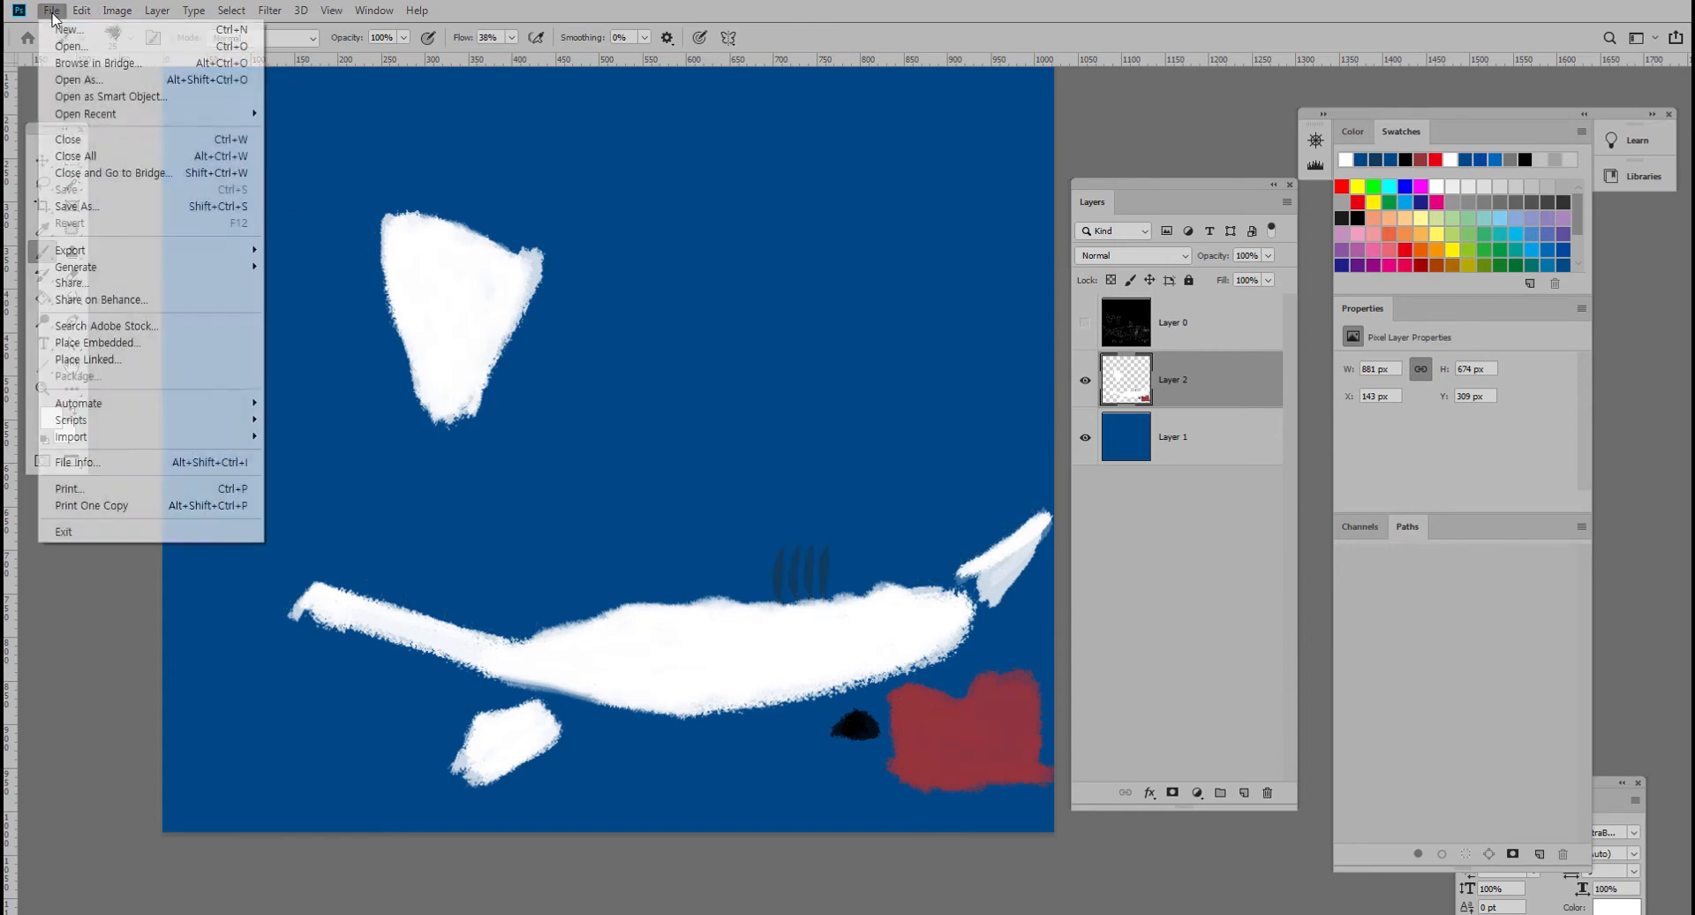
pyautogui.click(79, 205)
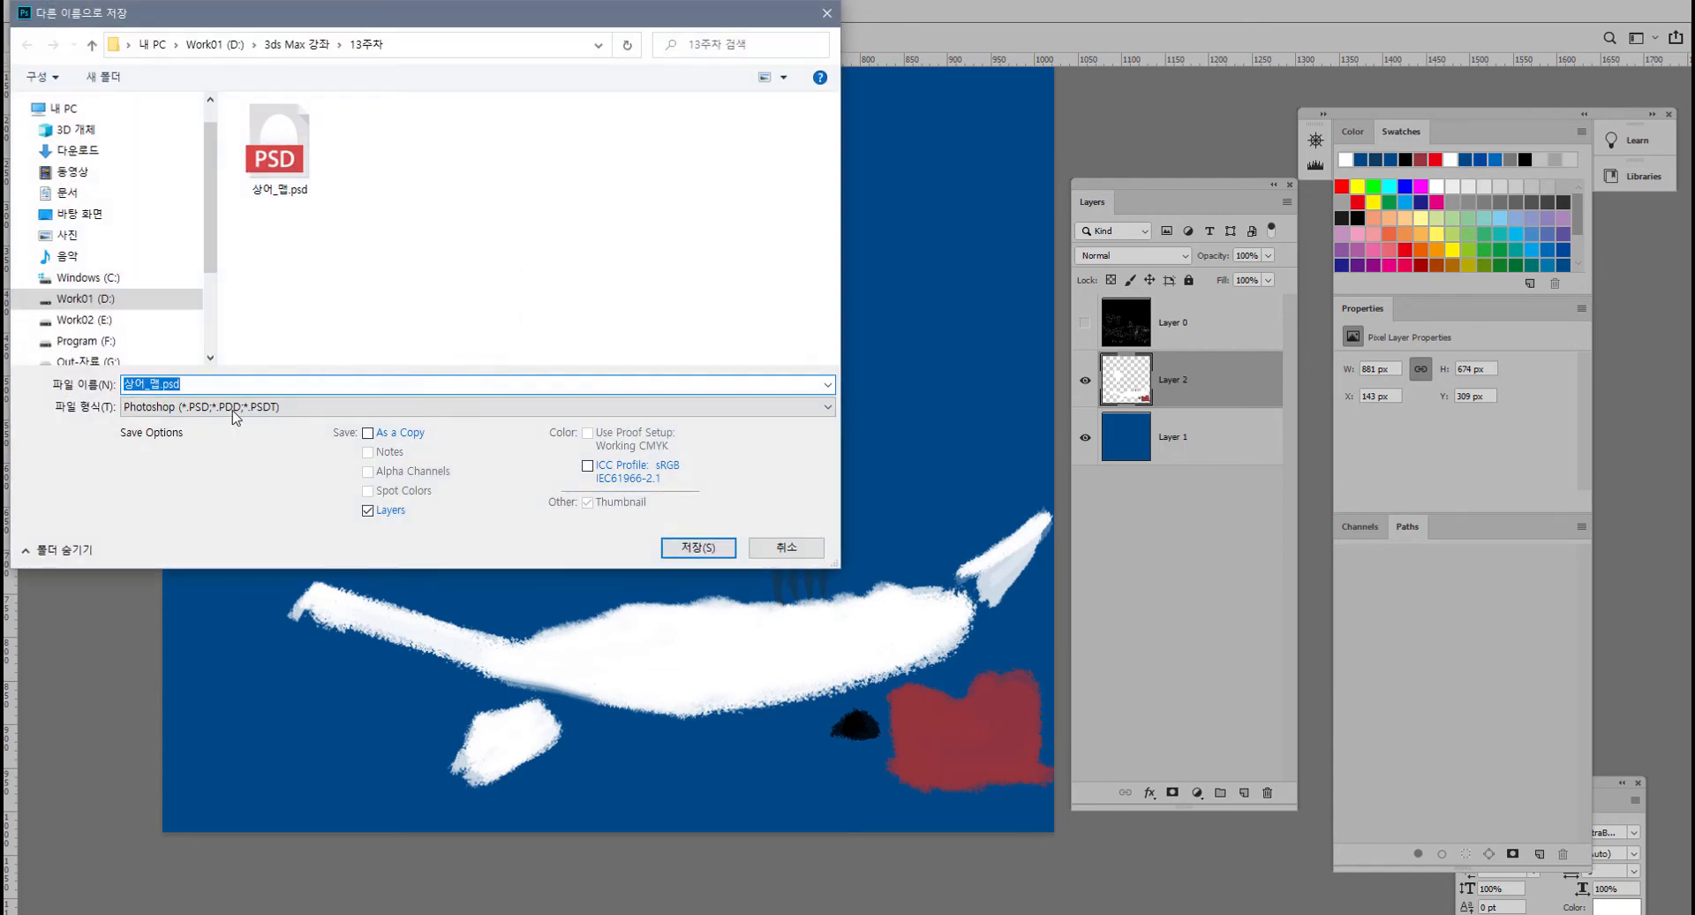
pyautogui.click(235, 406)
pyautogui.click(176, 543)
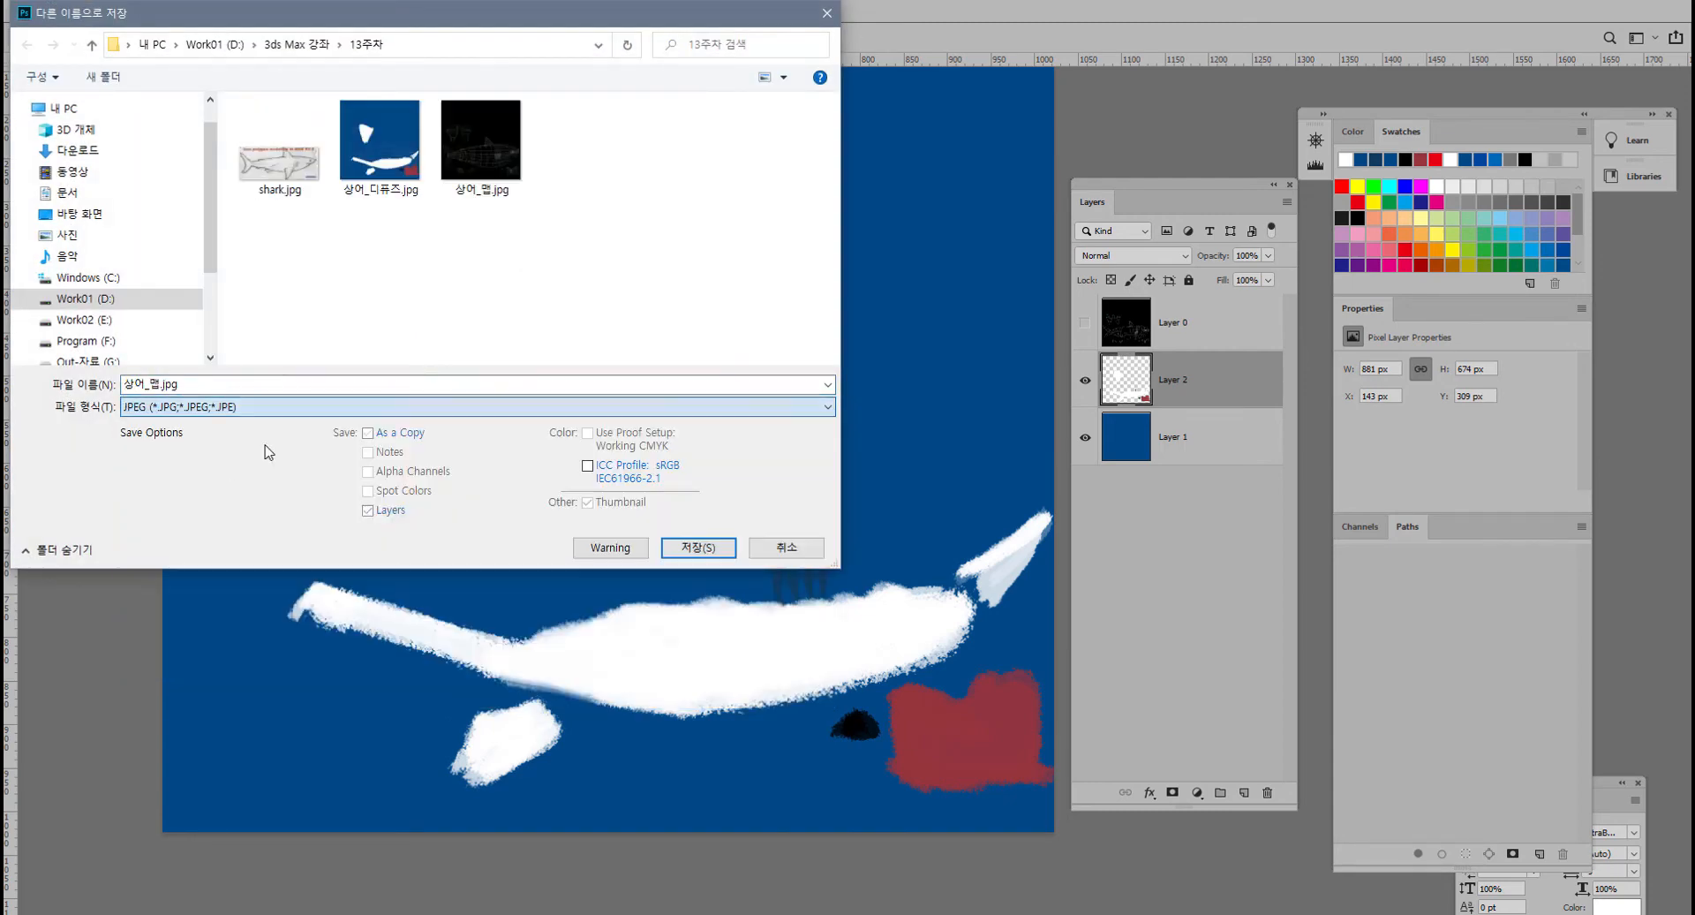
pyautogui.doubleClick(395, 192)
pyautogui.click(872, 464)
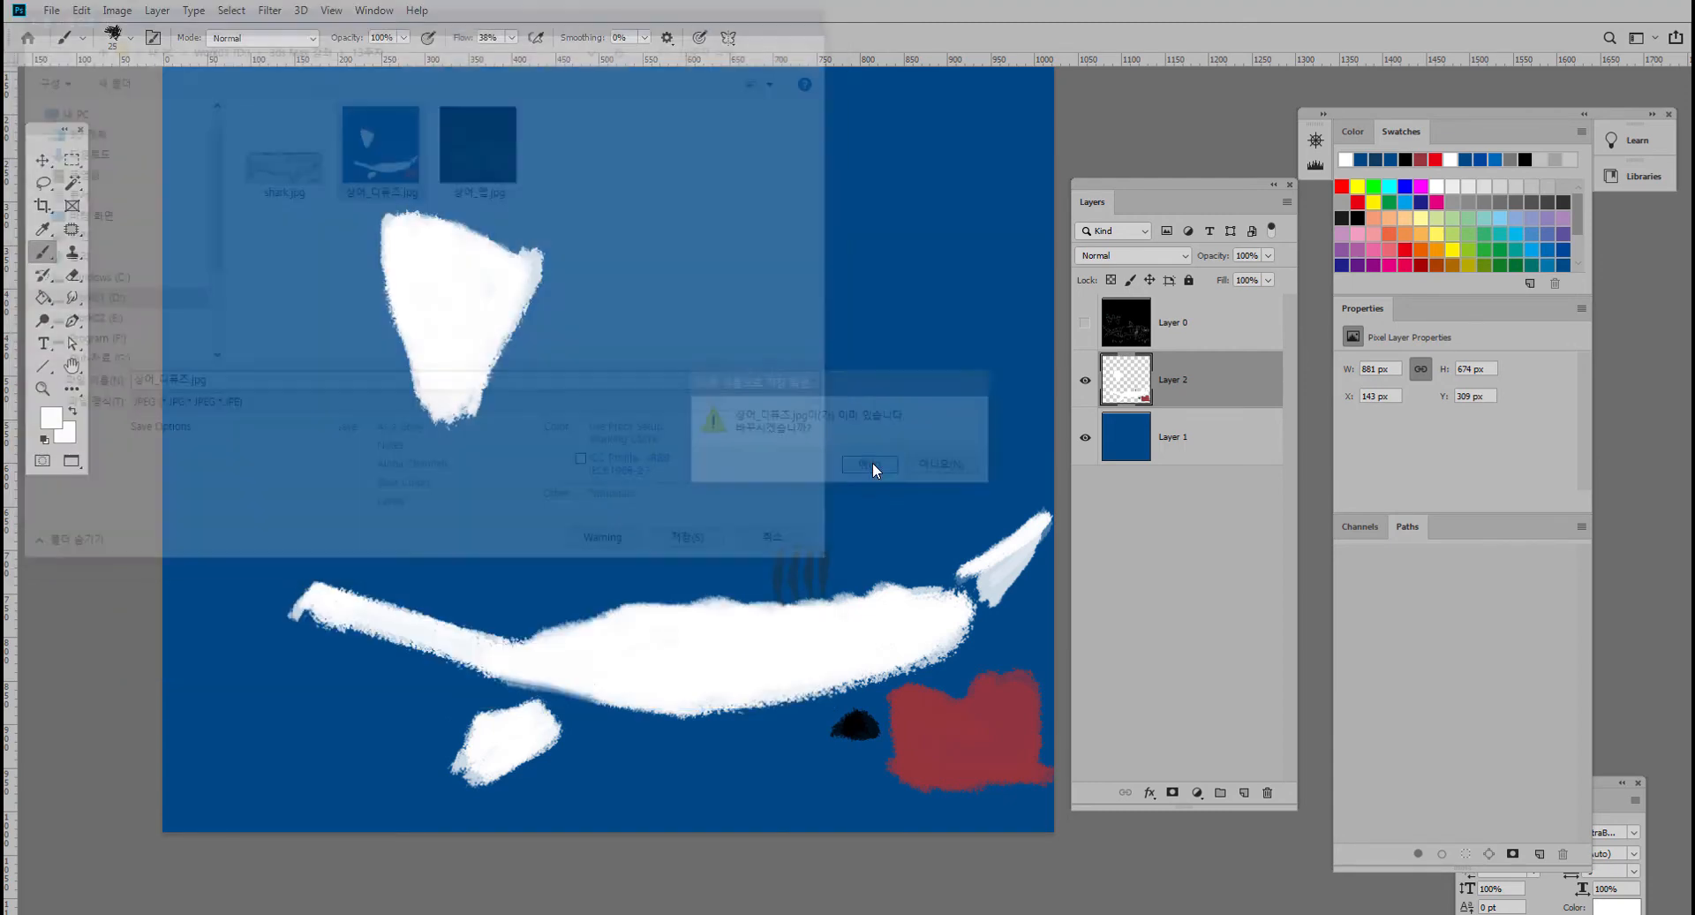
pyautogui.click(946, 234)
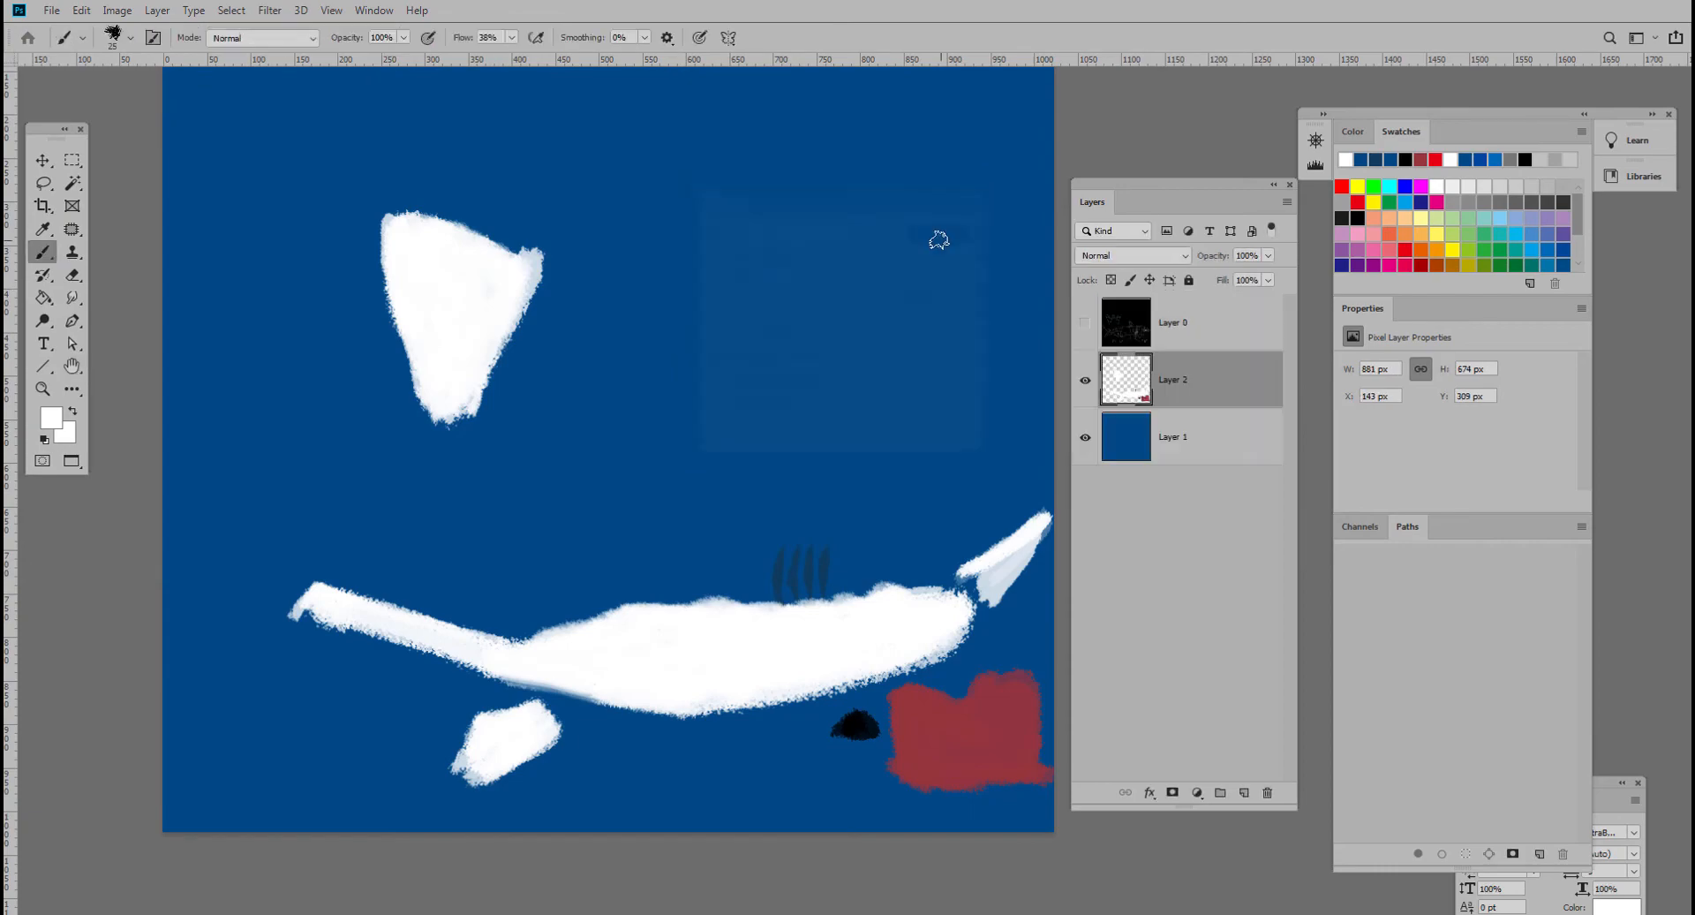
# - Switch to 3ds Max, return to the top level of the shark's material 07 - Default and set its self-illumination to 50
pyautogui.hotkey('alt', 'Tab')
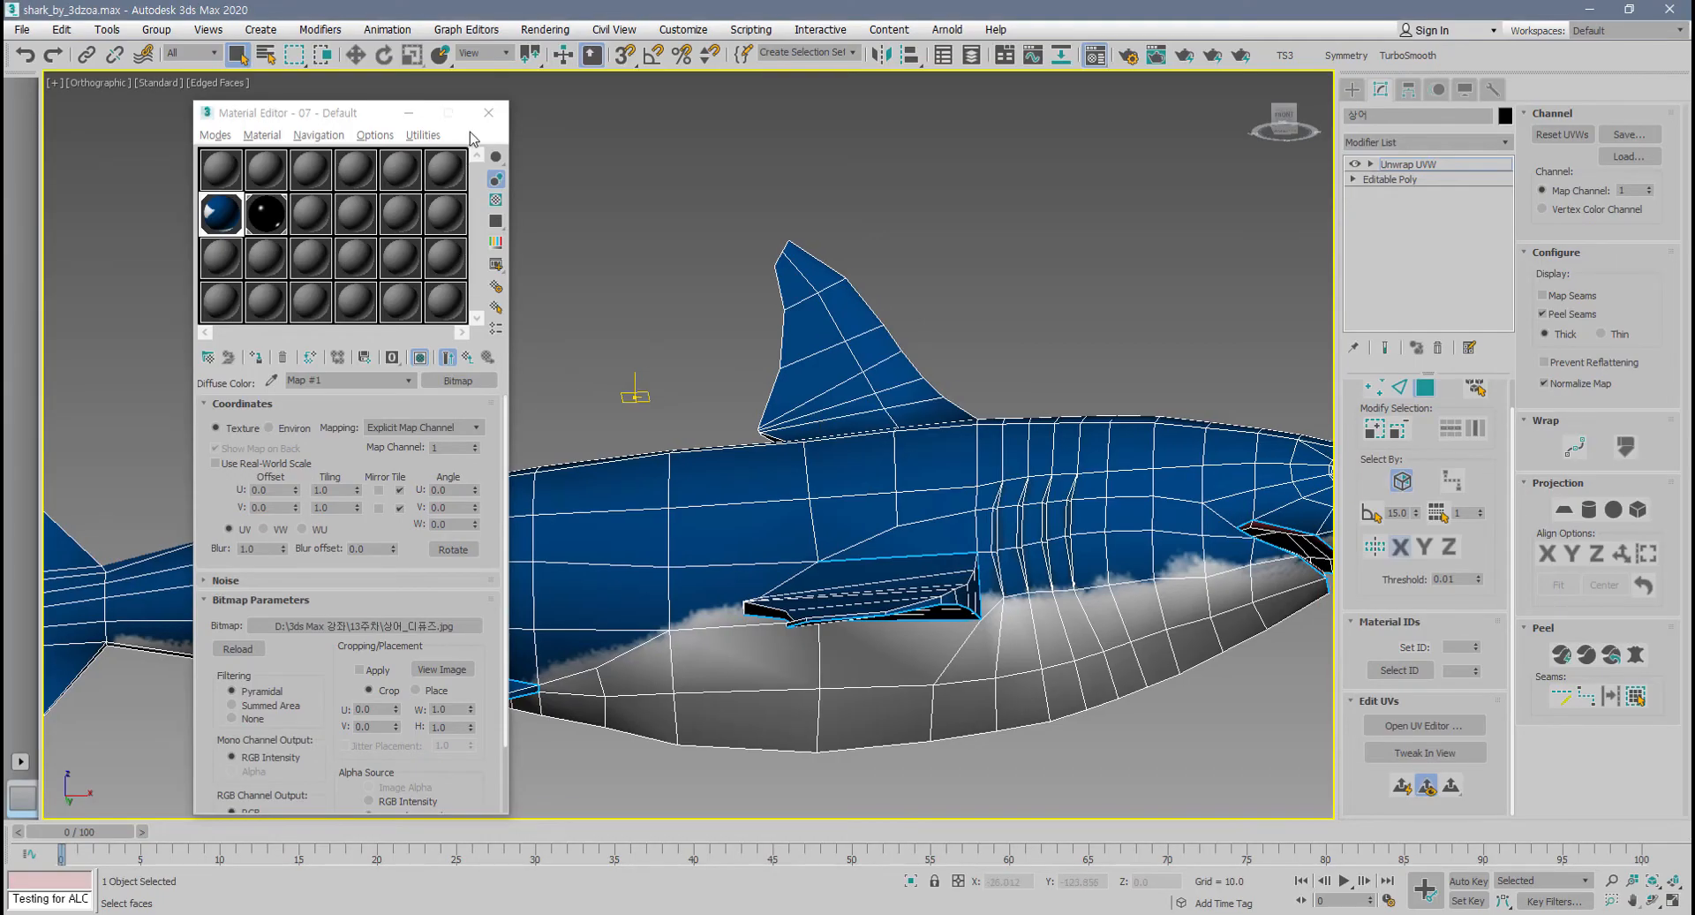
pyautogui.click(447, 356)
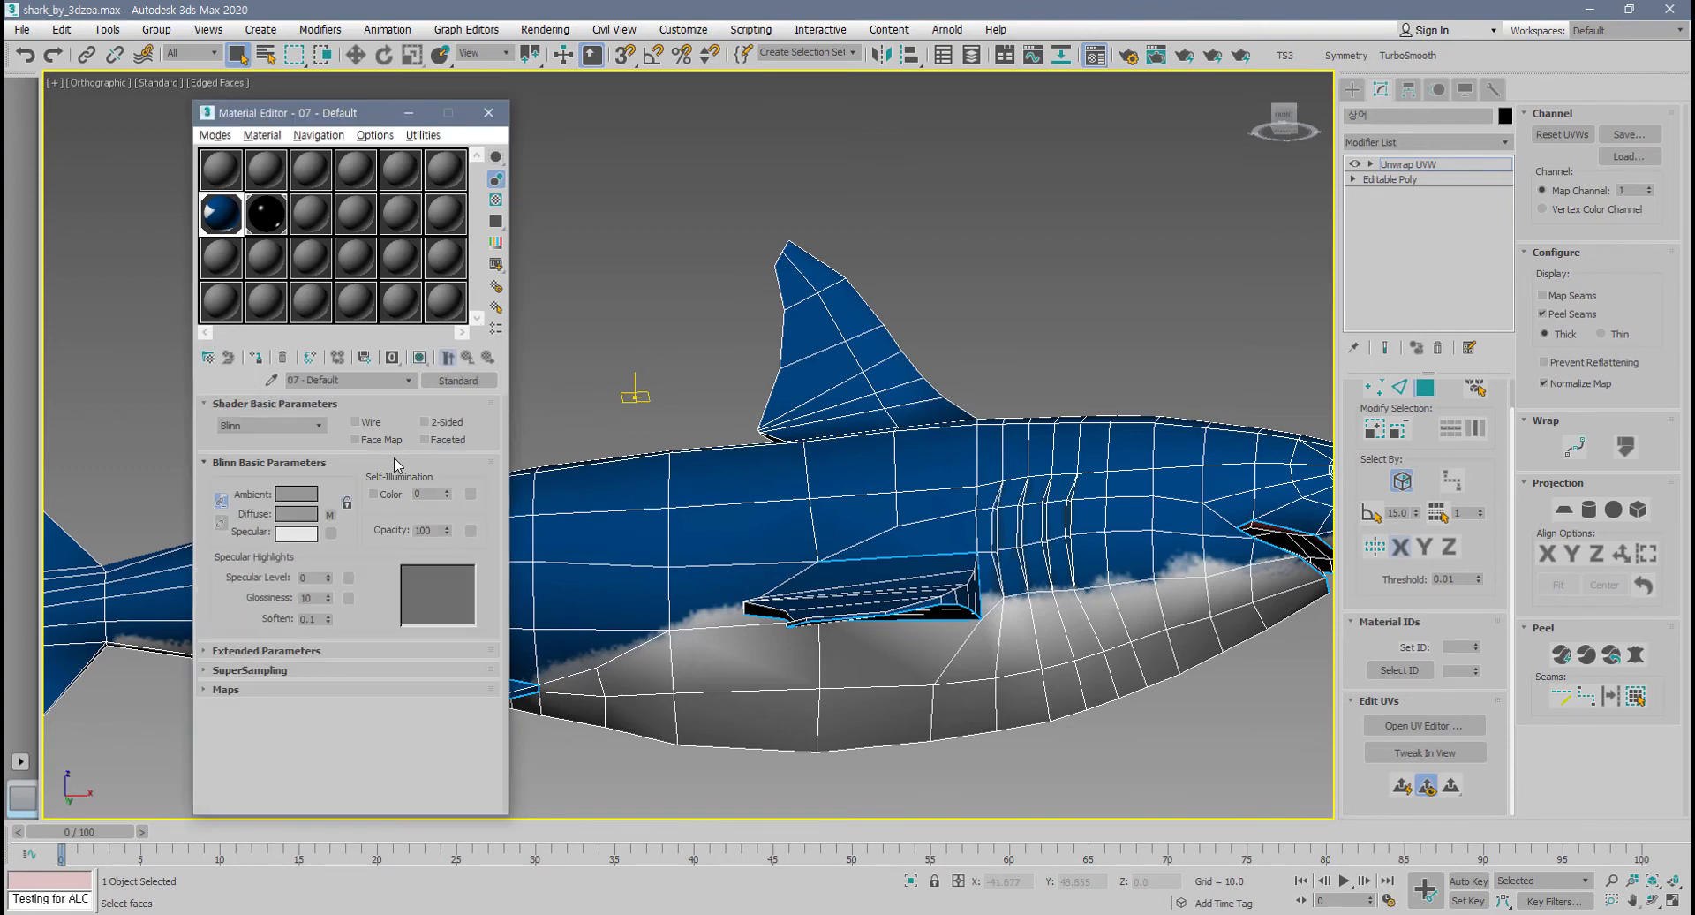
pyautogui.keyDown('alt'); pyautogui.moveTo(635, 395); pyautogui.dragTo(560, 567, button='middle'); pyautogui.keyUp('alt')
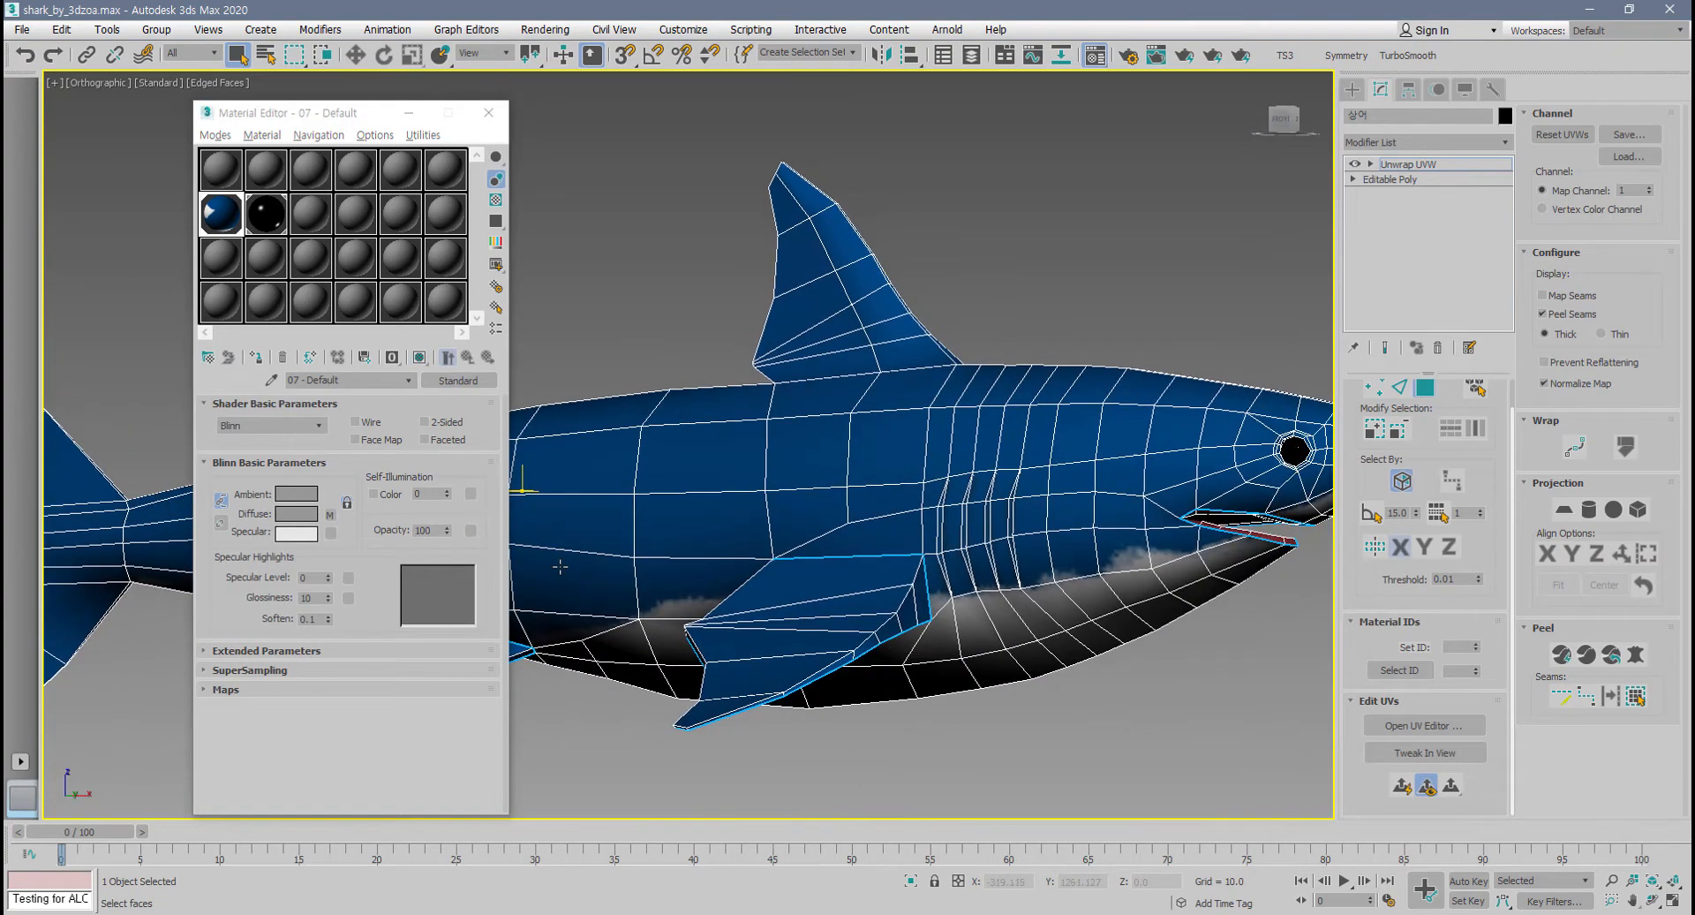
pyautogui.click(437, 495)
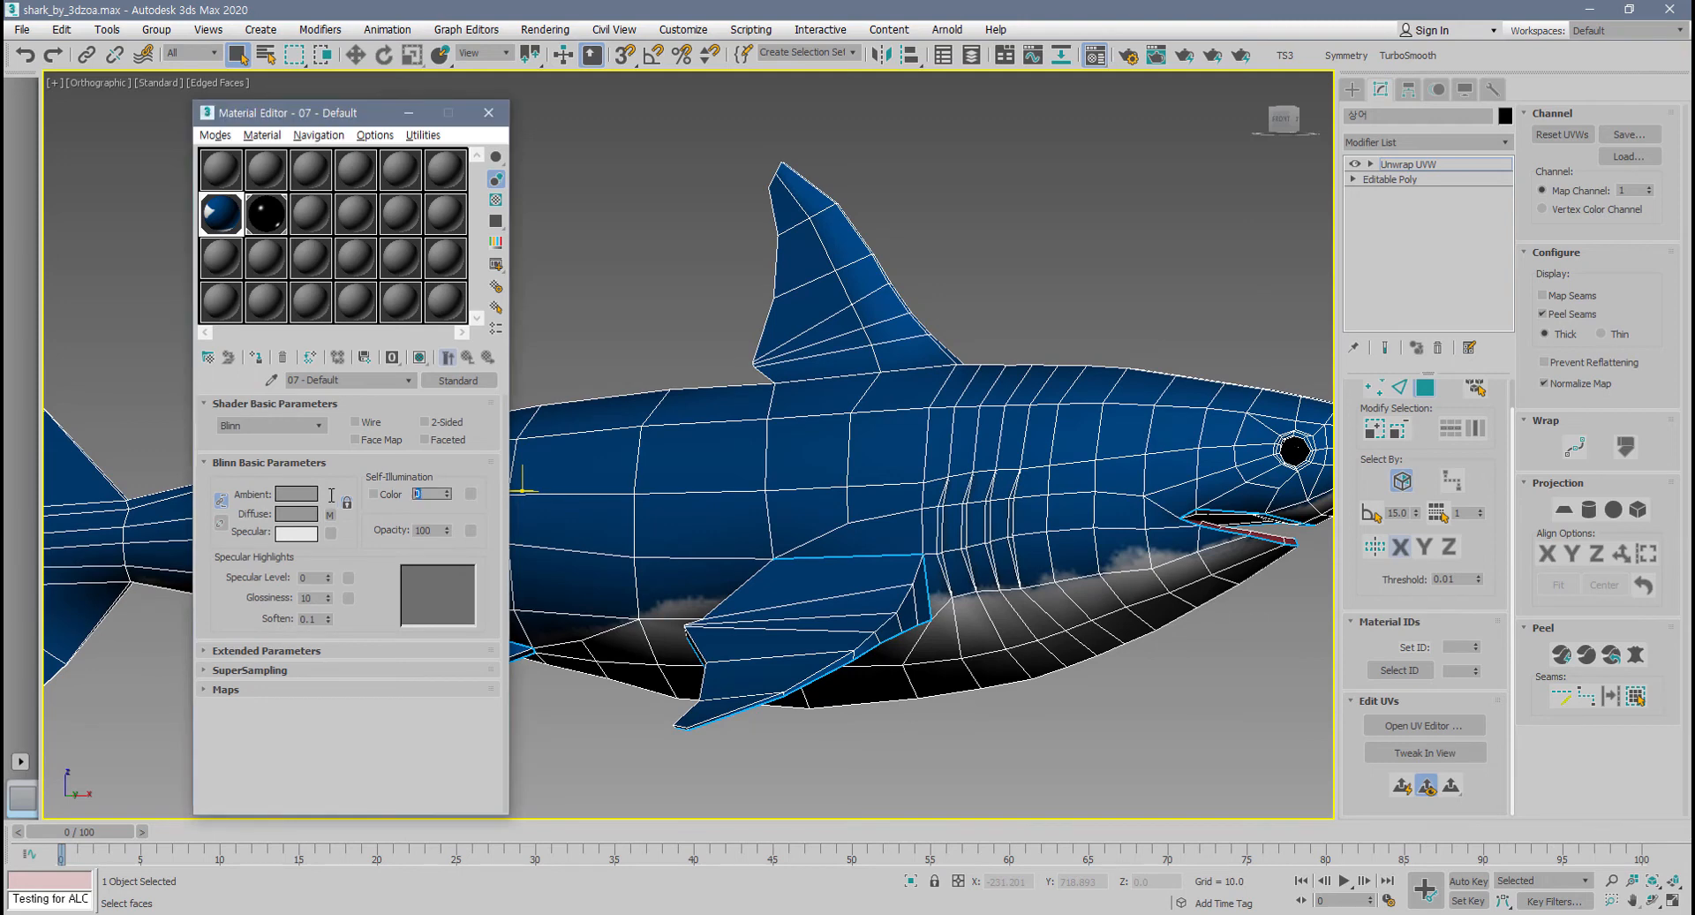
pyautogui.write('50')
pyautogui.press('Return')
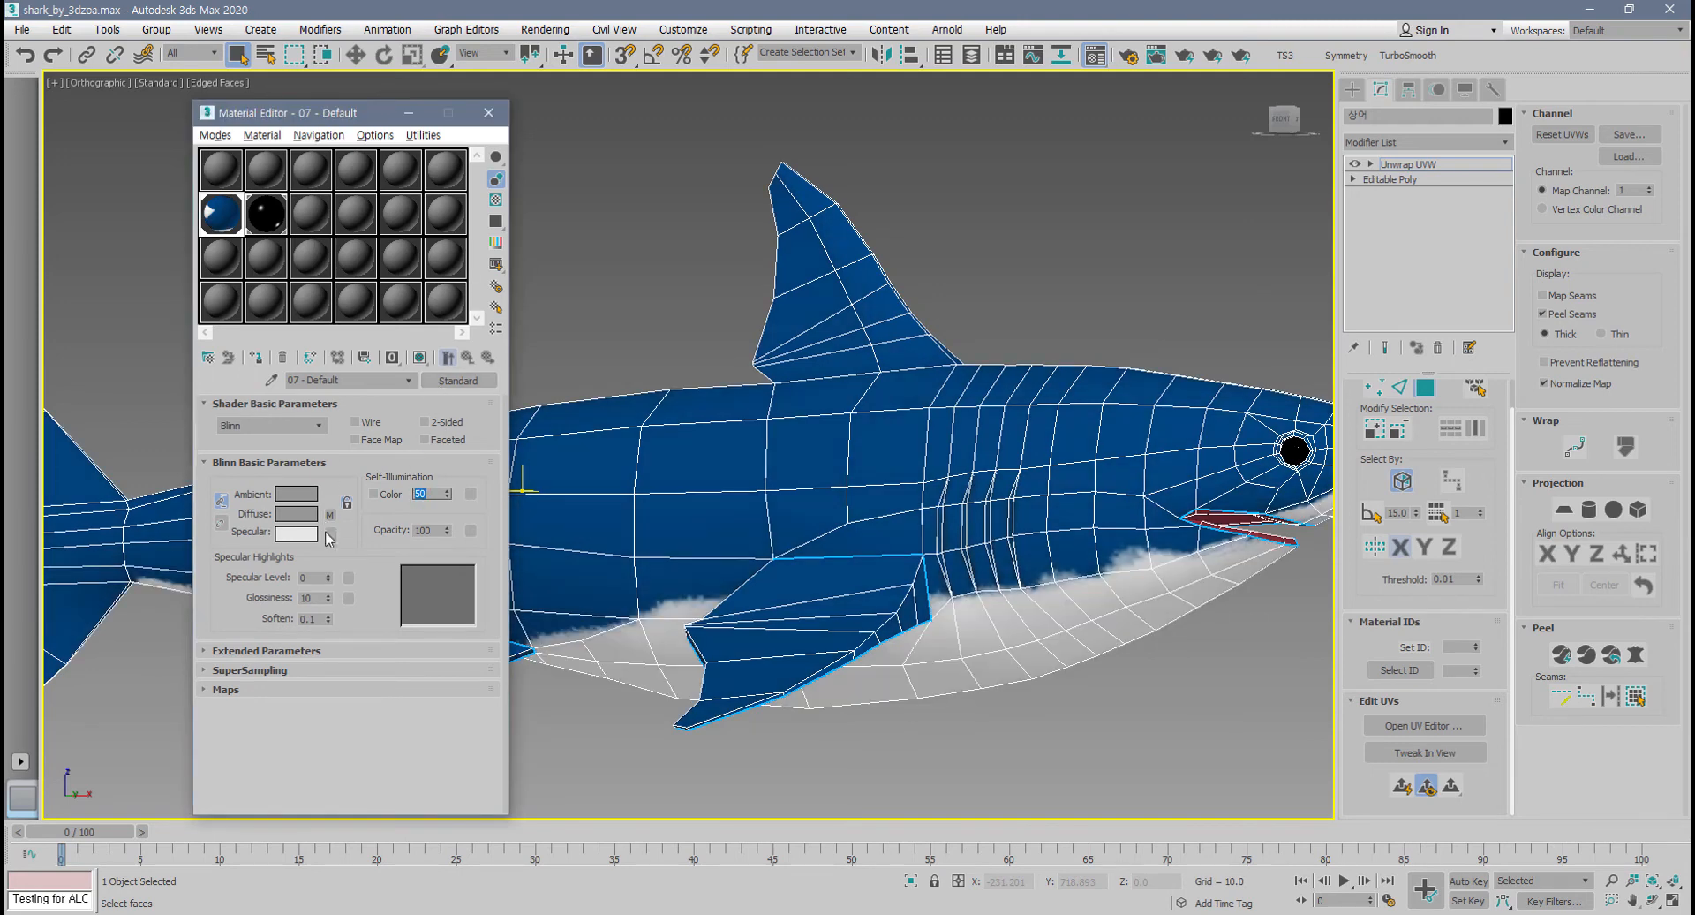
# - Set the shark material's specular level to 87 and glossiness to 36, and view the highlights on the body
pyautogui.moveTo(327, 579); pyautogui.dragTo(325, 500)
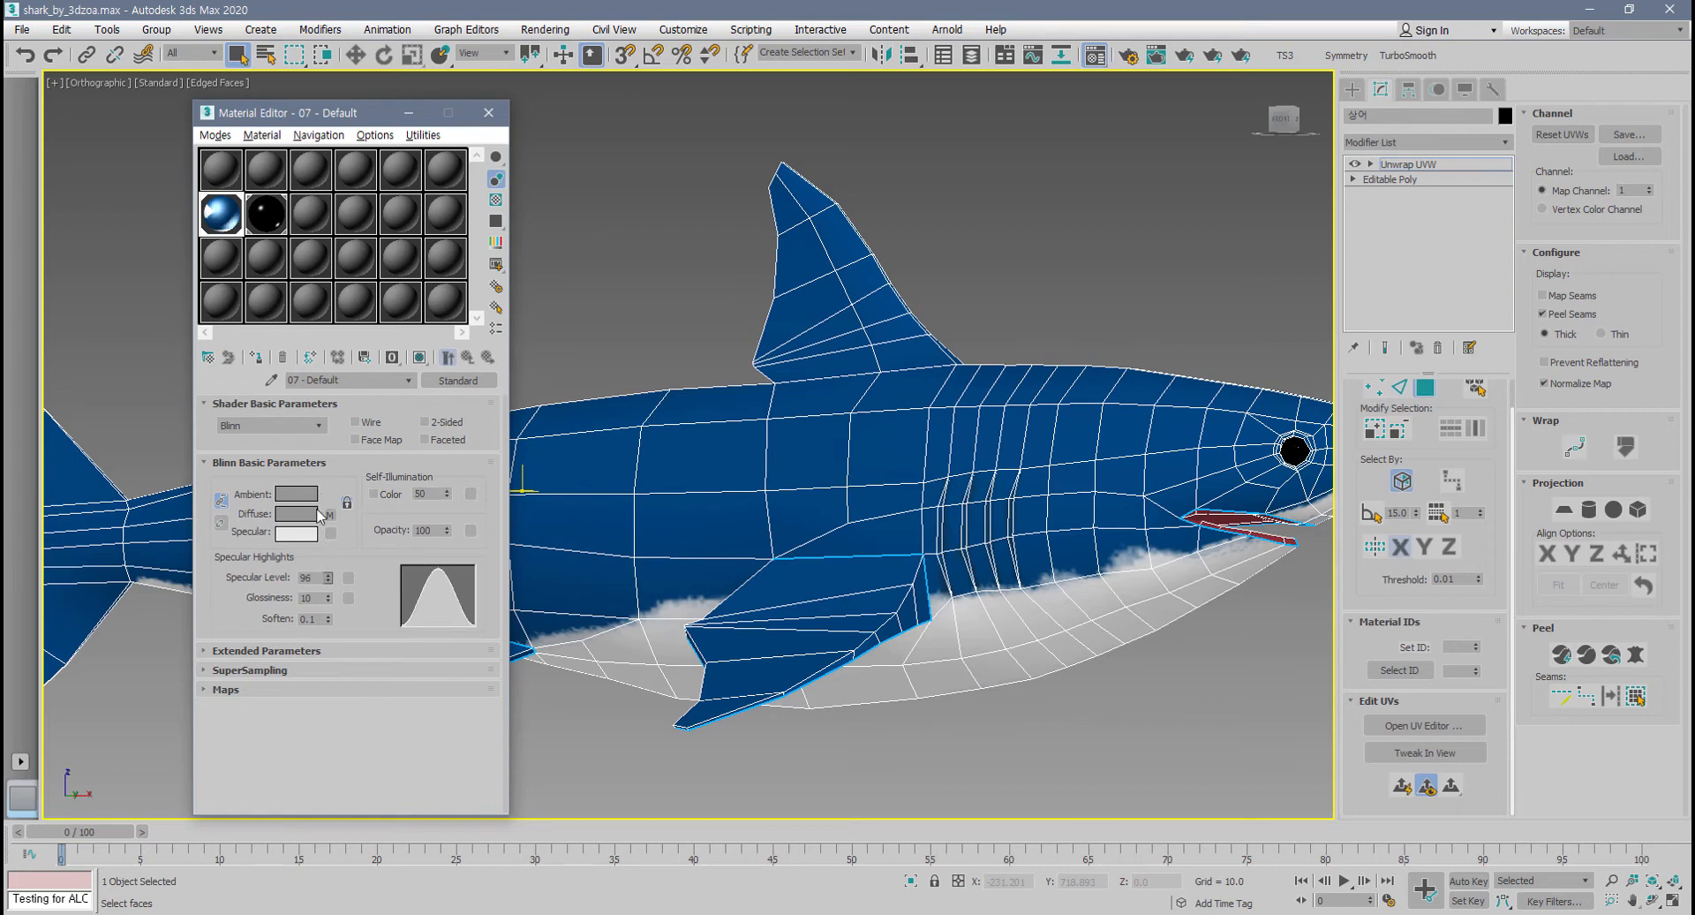
pyautogui.moveTo(329, 597)
pyautogui.mouseDown()
pyautogui.moveTo(325, 562)
pyautogui.moveTo(328, 606)
pyautogui.mouseUp()
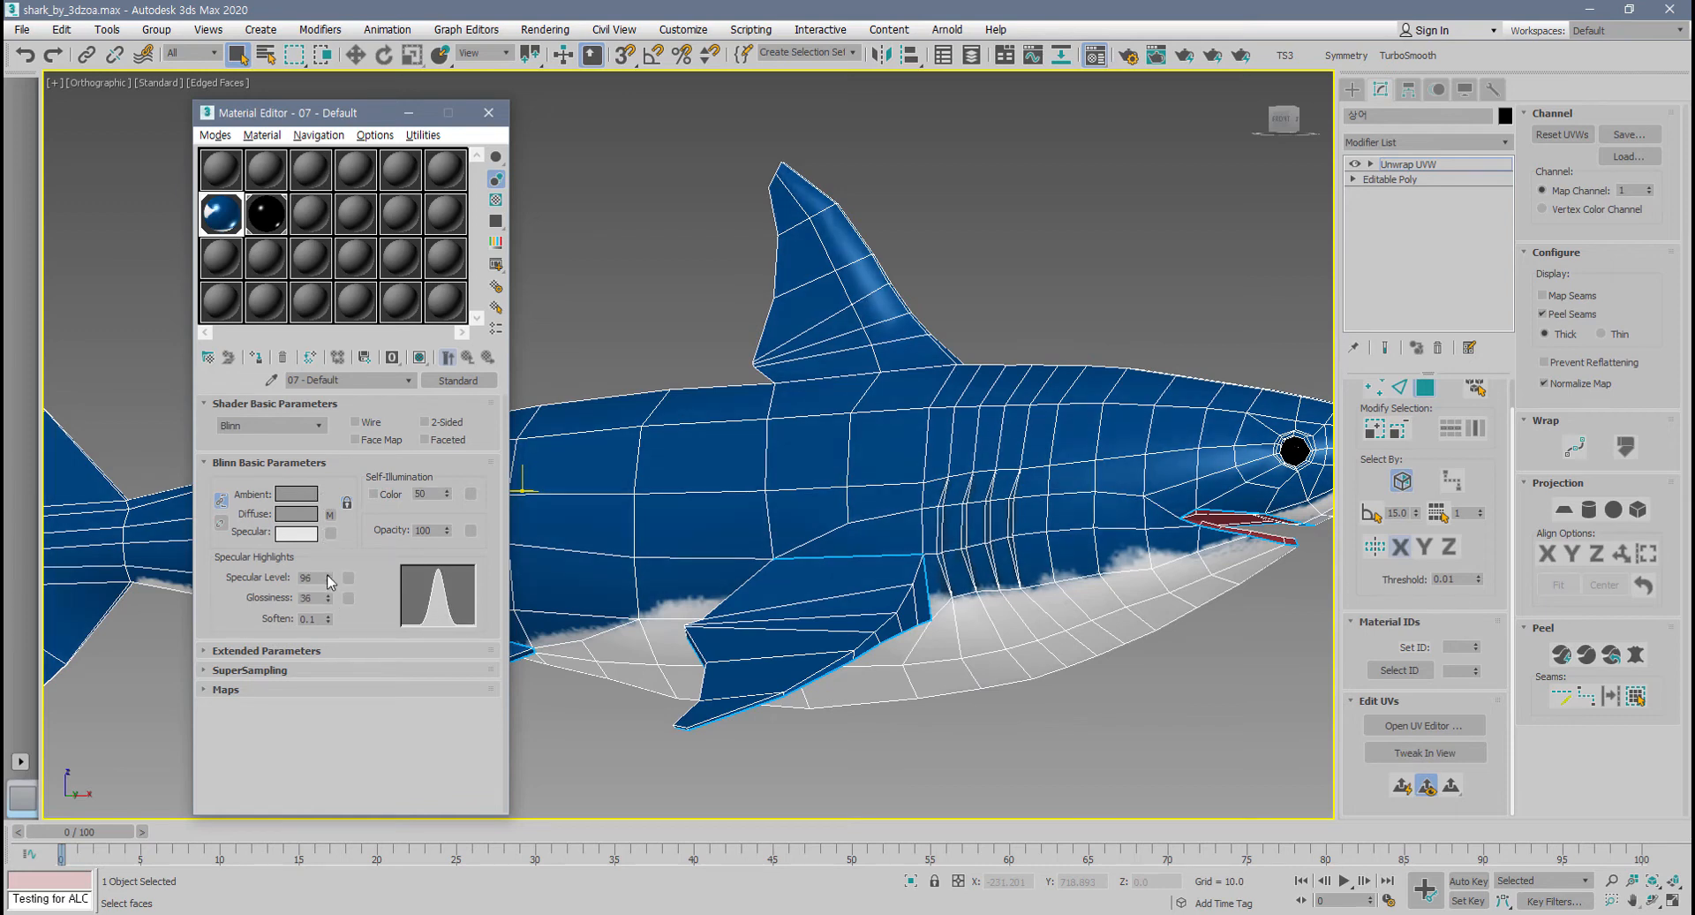
pyautogui.keyDown('alt'); pyautogui.moveTo(927, 589); pyautogui.dragTo(883, 565, button='middle'); pyautogui.keyUp('alt')
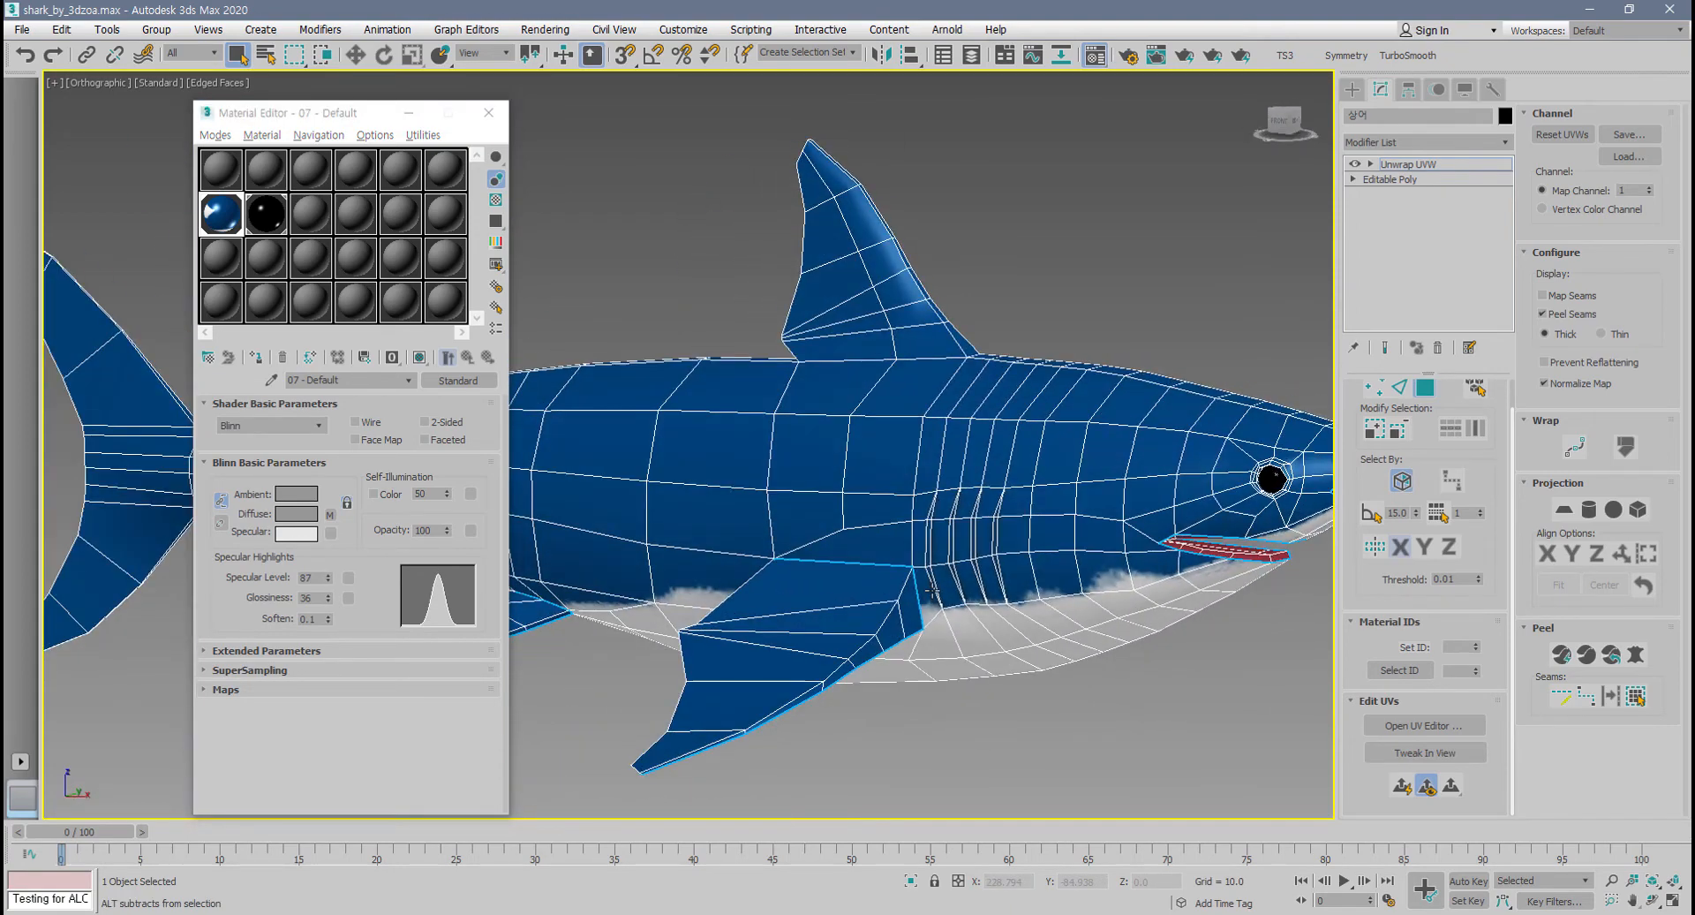
# - Close the Material Editor and turn off the edged faces display to view the shaded shark
pyautogui.click(488, 112)
pyautogui.press('F4')
pyautogui.moveTo(672, 378)
pyautogui.mouseDown(button='middle')
pyautogui.moveTo(620, 381)
pyautogui.moveTo(768, 428)
pyautogui.moveTo(757, 398)
pyautogui.moveTo(724, 405)
pyautogui.moveTo(813, 518)
pyautogui.moveTo(796, 552)
pyautogui.moveTo(853, 525)
pyautogui.moveTo(719, 512)
pyautogui.moveTo(867, 483)
pyautogui.mouseUp(button='middle')
pyautogui.scroll(-5, 649, 421)
pyautogui.scroll(5, 717, 510)
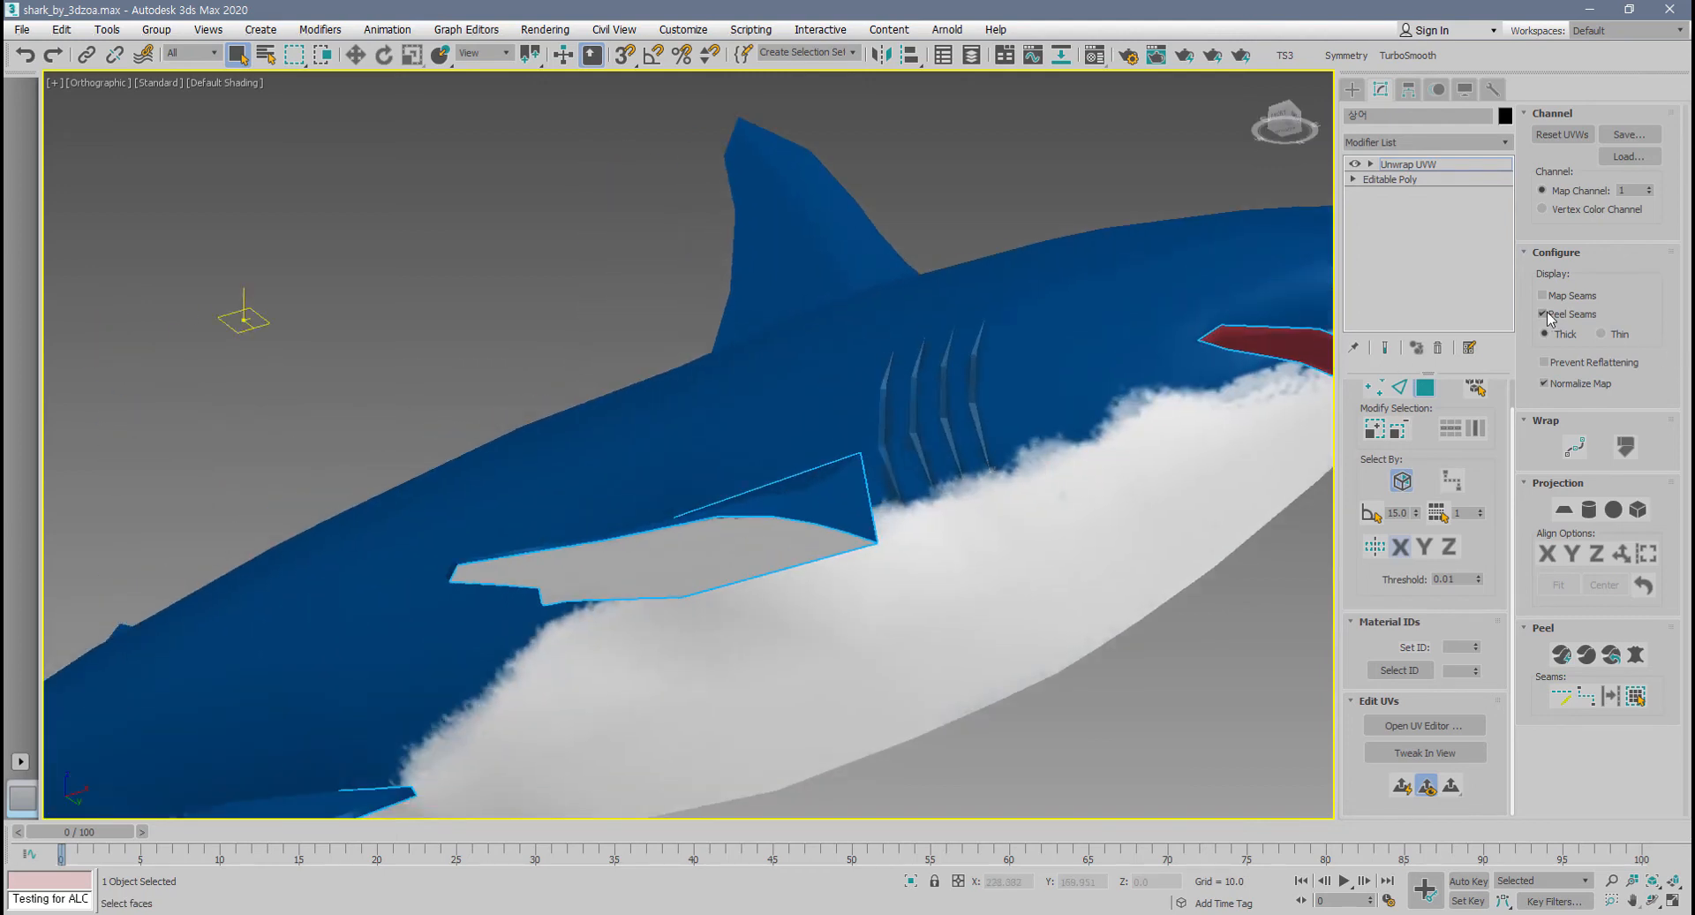
# - Convert the unwrapped shark to an Editable Poly, collapsing the Unwrap UVW modifier
pyautogui.click(1546, 314)
pyautogui.click(1546, 315)
pyautogui.keyDown('alt'); pyautogui.moveTo(1028, 459); pyautogui.dragTo(932, 460, button='middle'); pyautogui.keyUp('alt')
pyautogui.scroll(-3, 932, 460)
pyautogui.rightClick(894, 413)
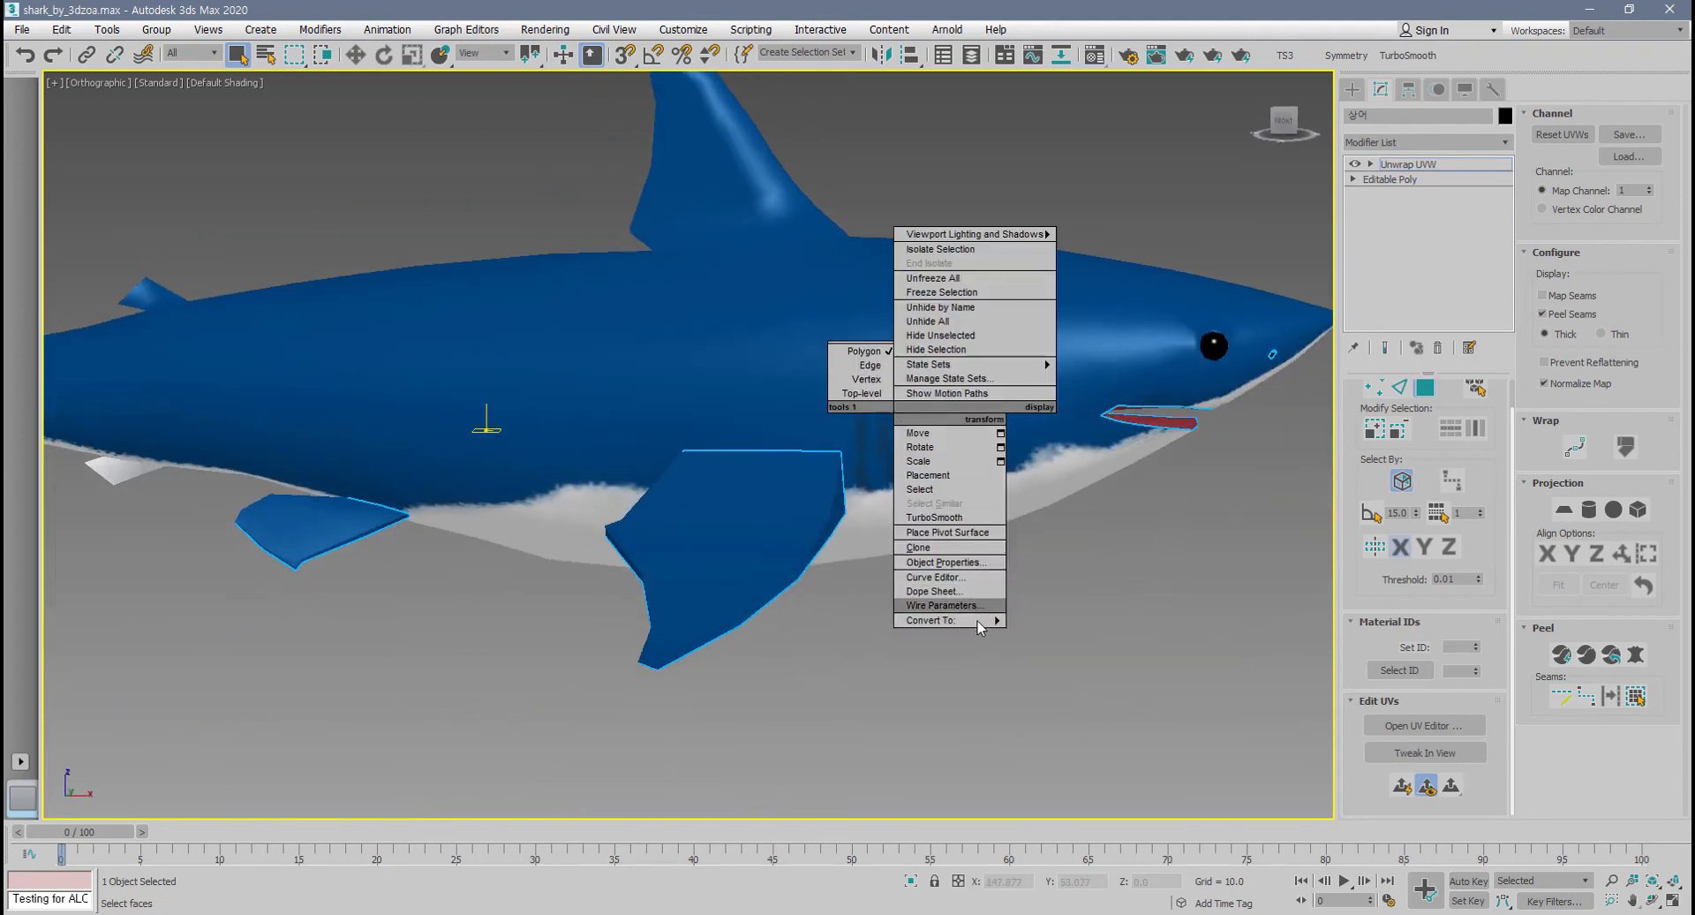
pyautogui.moveTo(977, 621)
pyautogui.click(1030, 634)
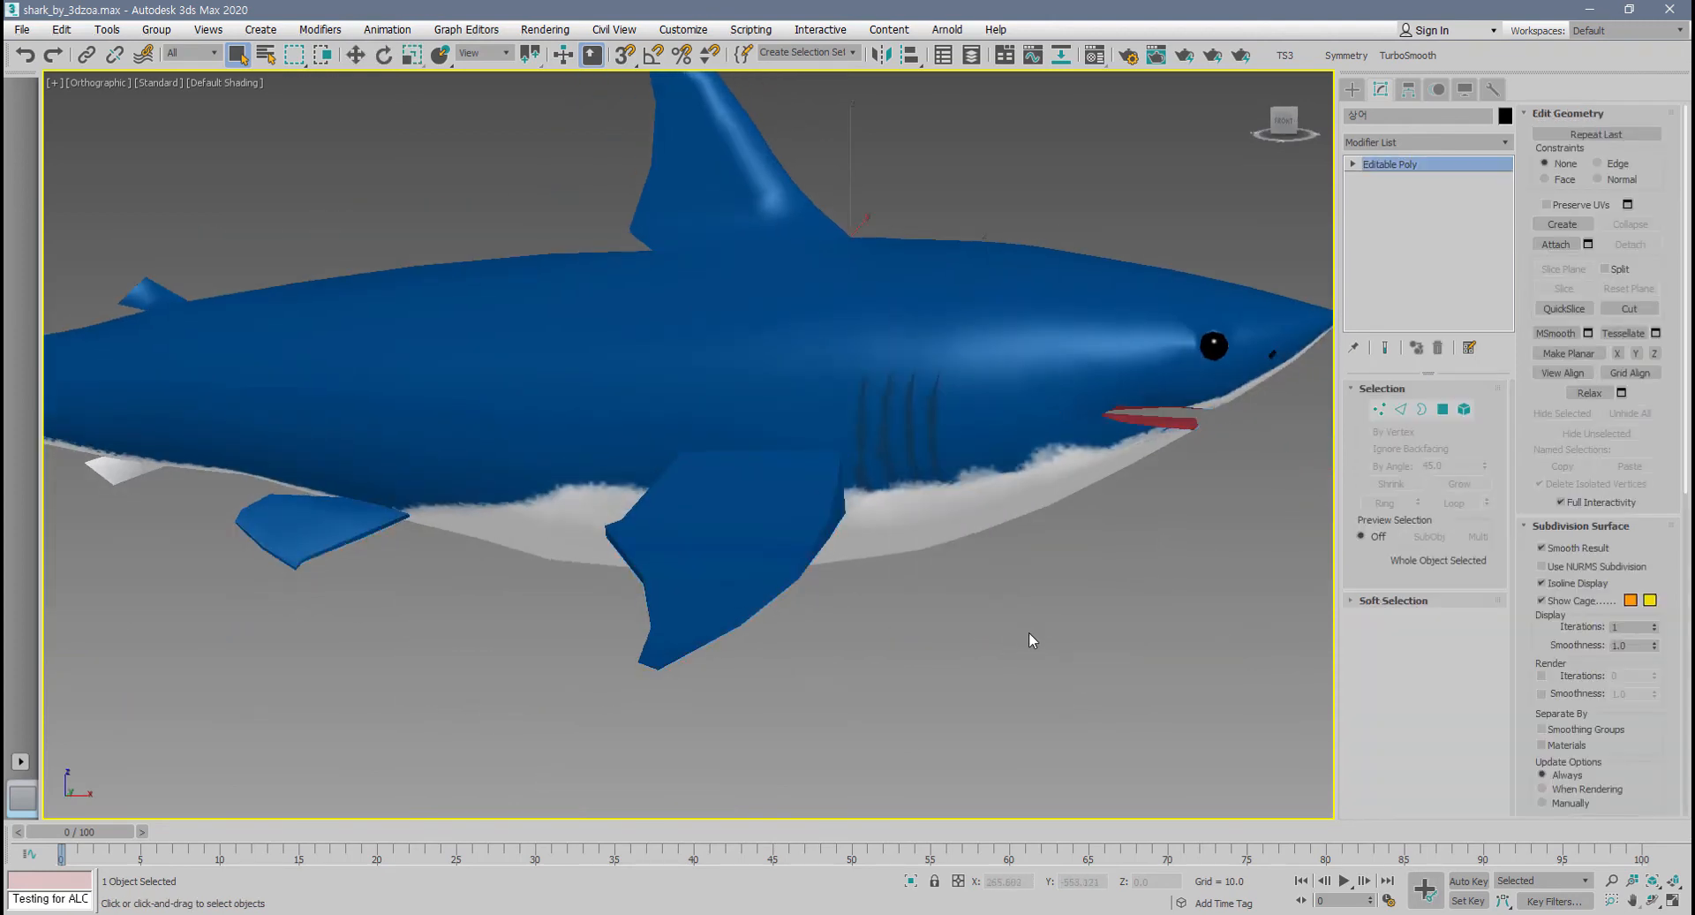
# - Examine the painted gill slits up close and the texture over the whole shark from the side
pyautogui.moveTo(927, 585)
pyautogui.keyDown('alt'); pyautogui.mouseDown(button='middle')
pyautogui.moveTo(839, 583)
pyautogui.moveTo(853, 497)
pyautogui.moveTo(977, 575)
pyautogui.moveTo(950, 576)
pyautogui.mouseUp(button='middle'); pyautogui.keyUp('alt')
pyautogui.scroll(8, 890, 305)
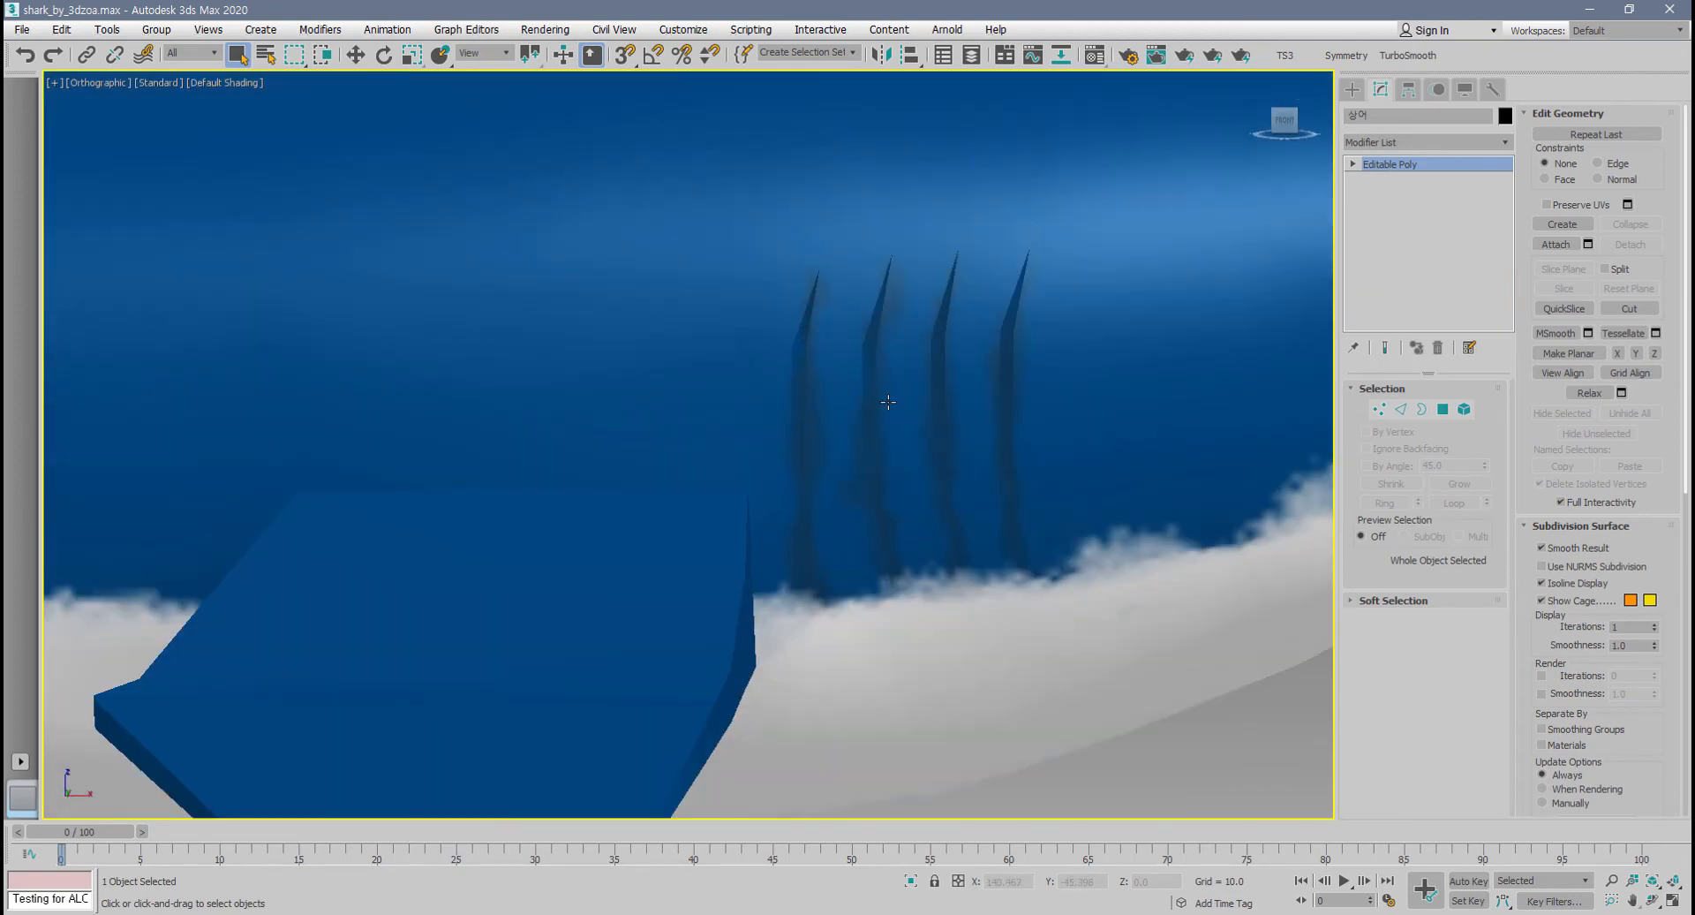
pyautogui.scroll(-10, 902, 250)
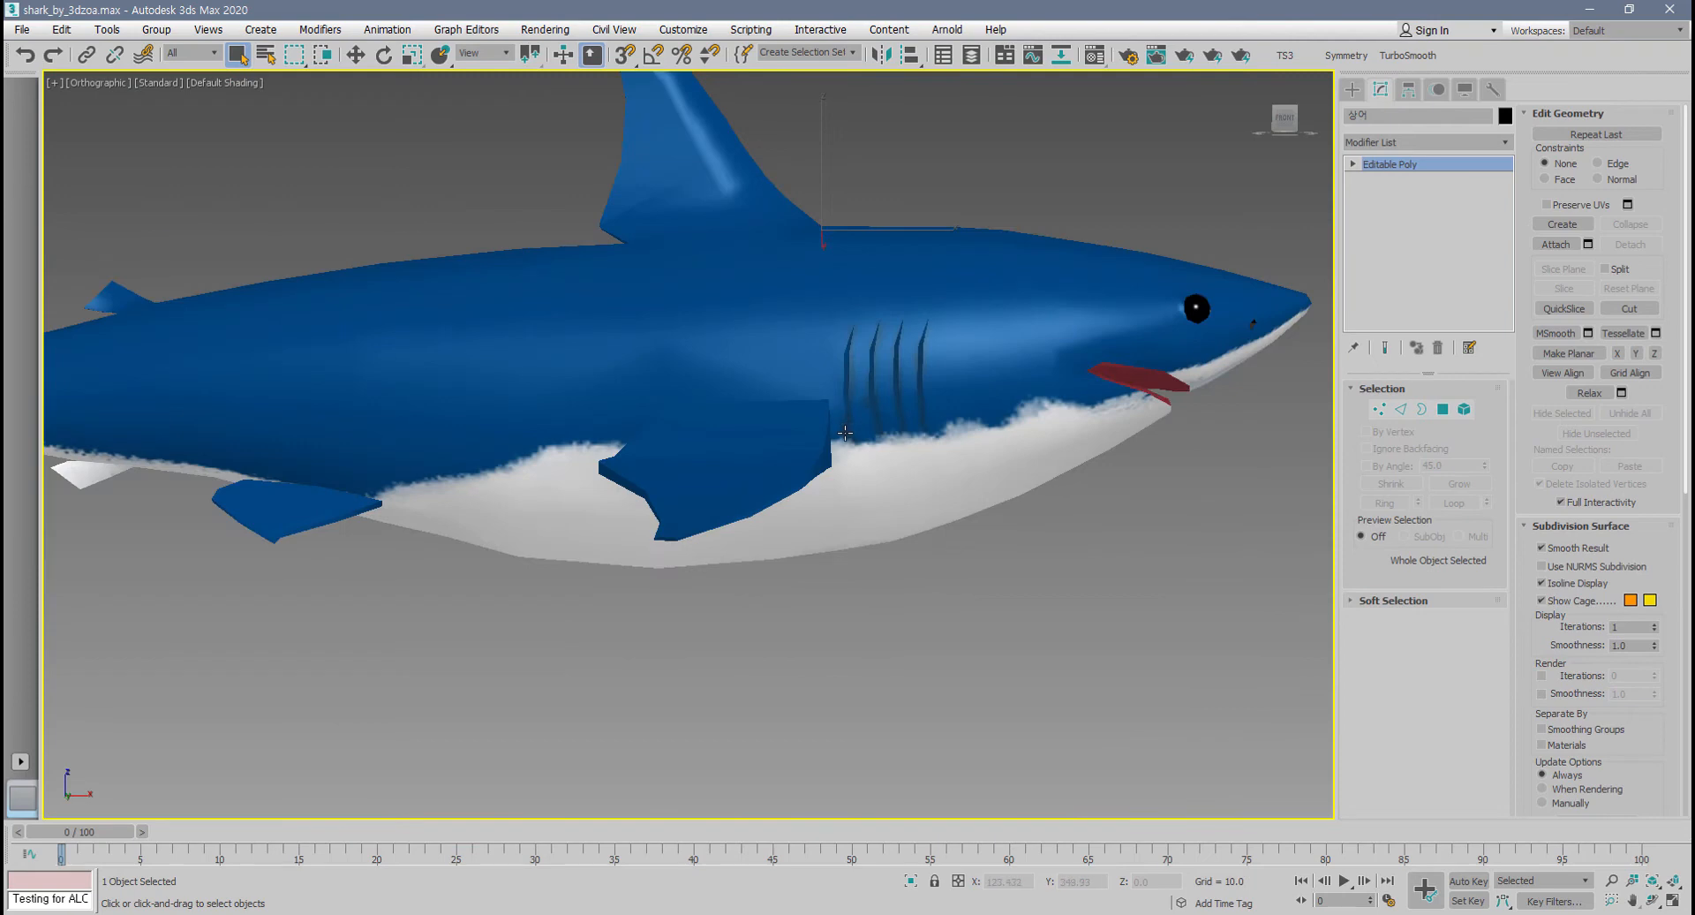
pyautogui.scroll(-5, 845, 433)
pyautogui.keyDown('alt'); pyautogui.moveTo(834, 441); pyautogui.dragTo(927, 402, button='middle'); pyautogui.keyUp('alt')
pyautogui.keyDown('alt'); pyautogui.moveTo(919, 355); pyautogui.dragTo(897, 541, button='middle'); pyautogui.keyUp('alt')
pyautogui.scroll(5, 741, 288)
pyautogui.scroll(-4, 742, 287)
pyautogui.scroll(3, 792, 443)
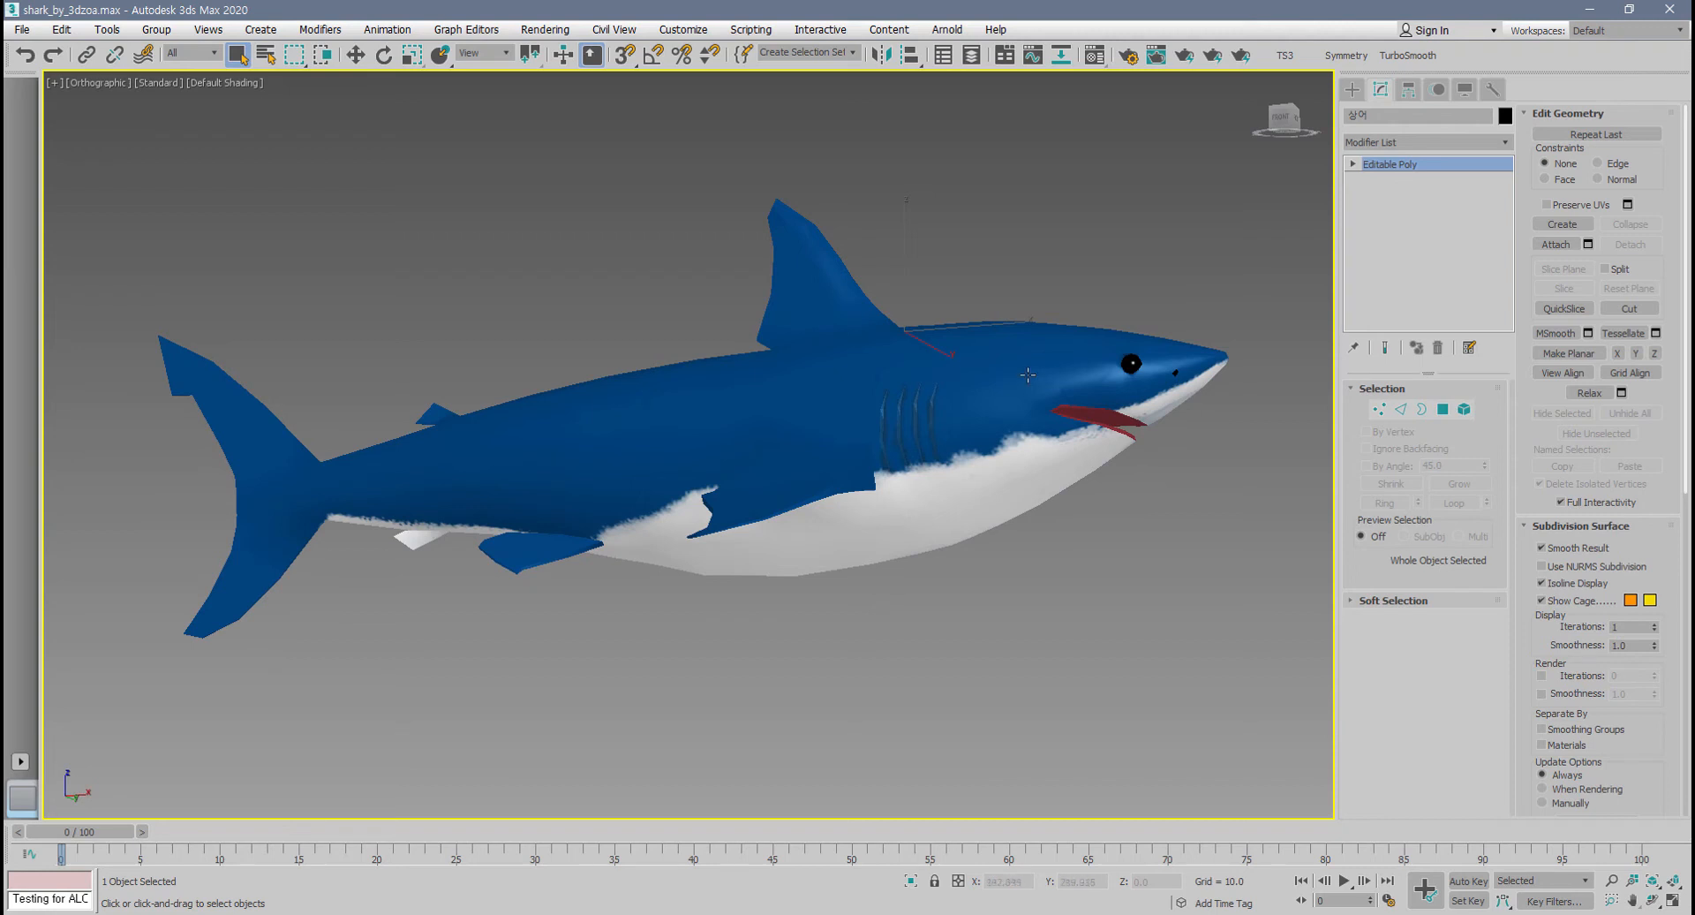
pyautogui.moveTo(966, 506); pyautogui.dragTo(967, 504, button='middle')
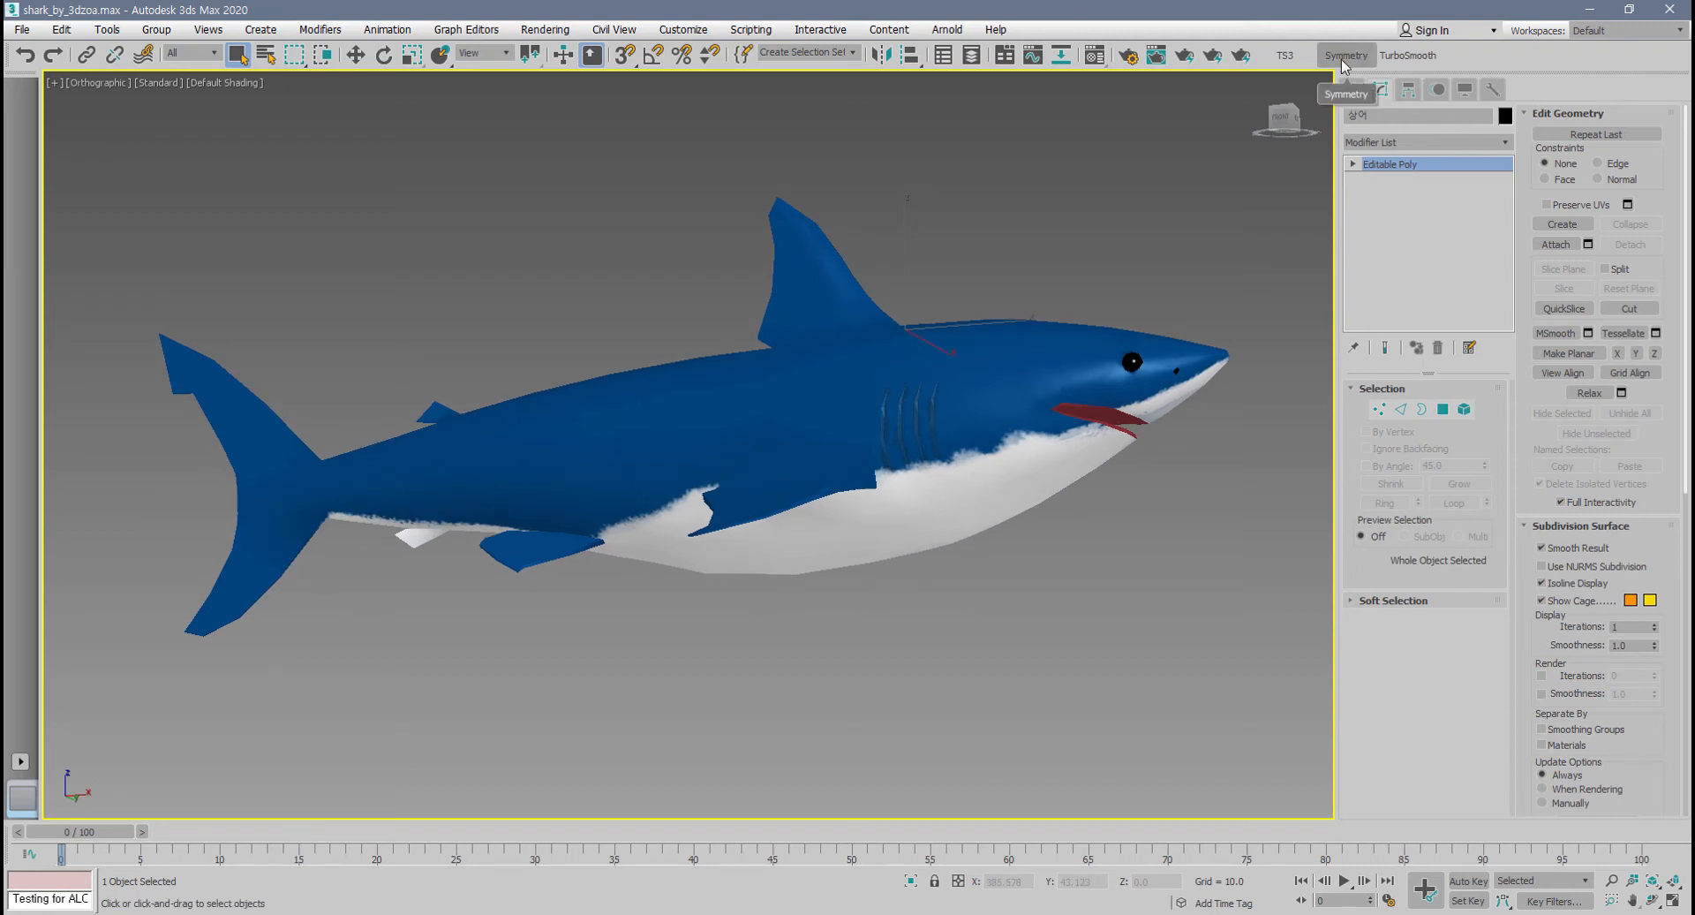
# - Add a Symmetry modifier to the half shark, mirroring it on the X axis
pyautogui.click(1512, 146)
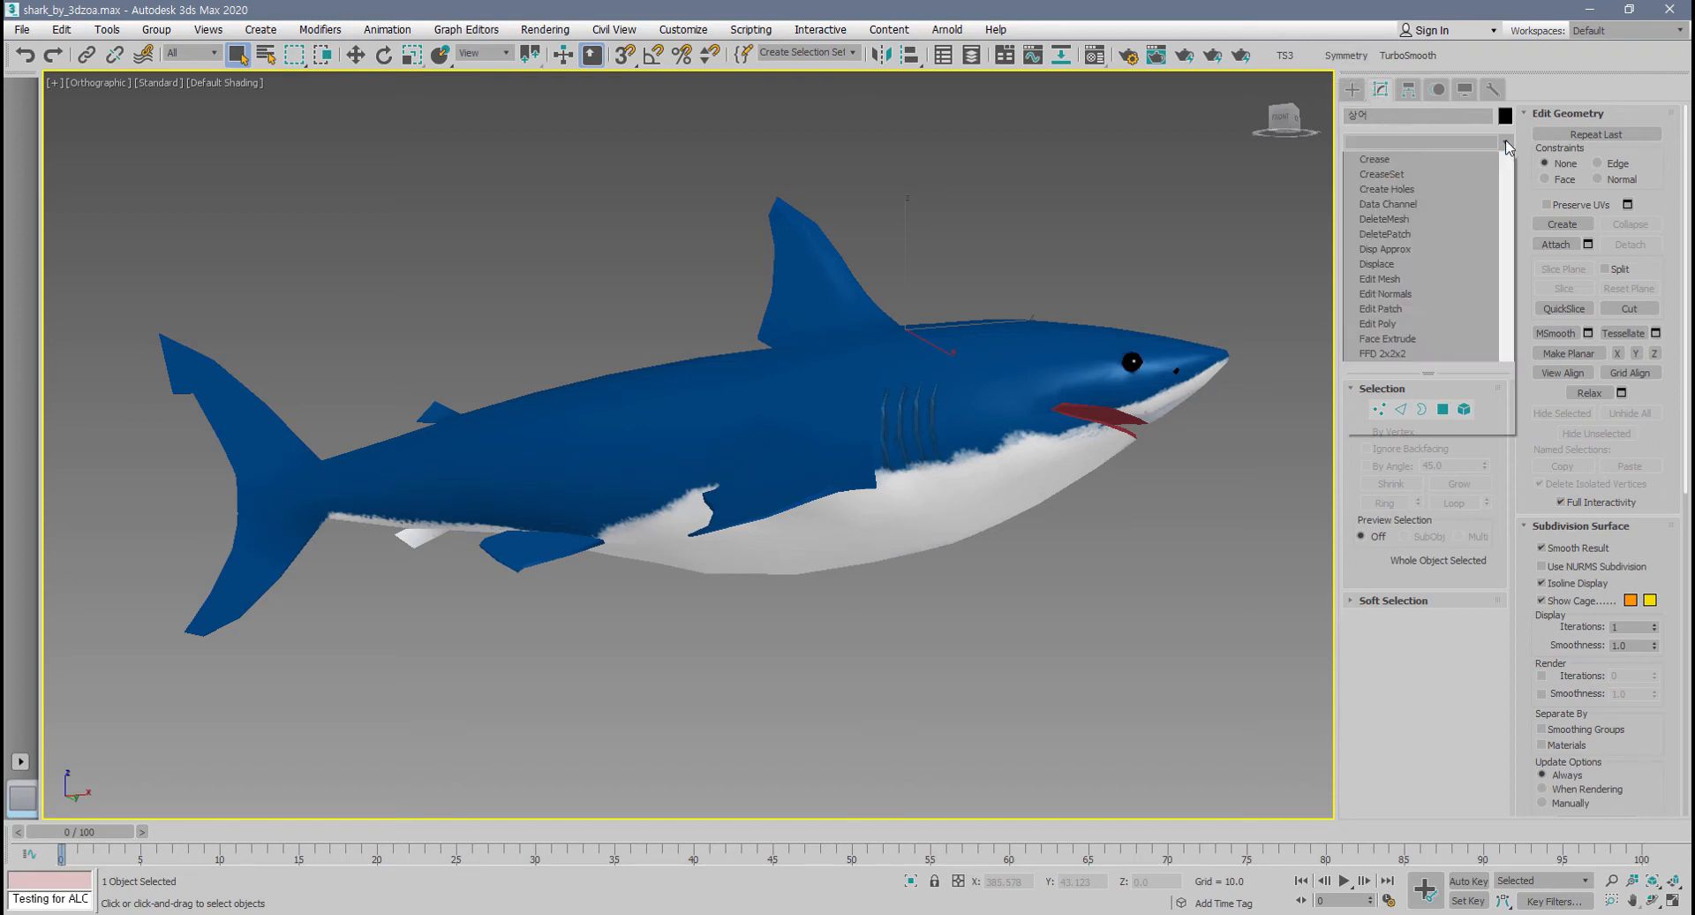
pyautogui.scroll(-15, 1551, 687)
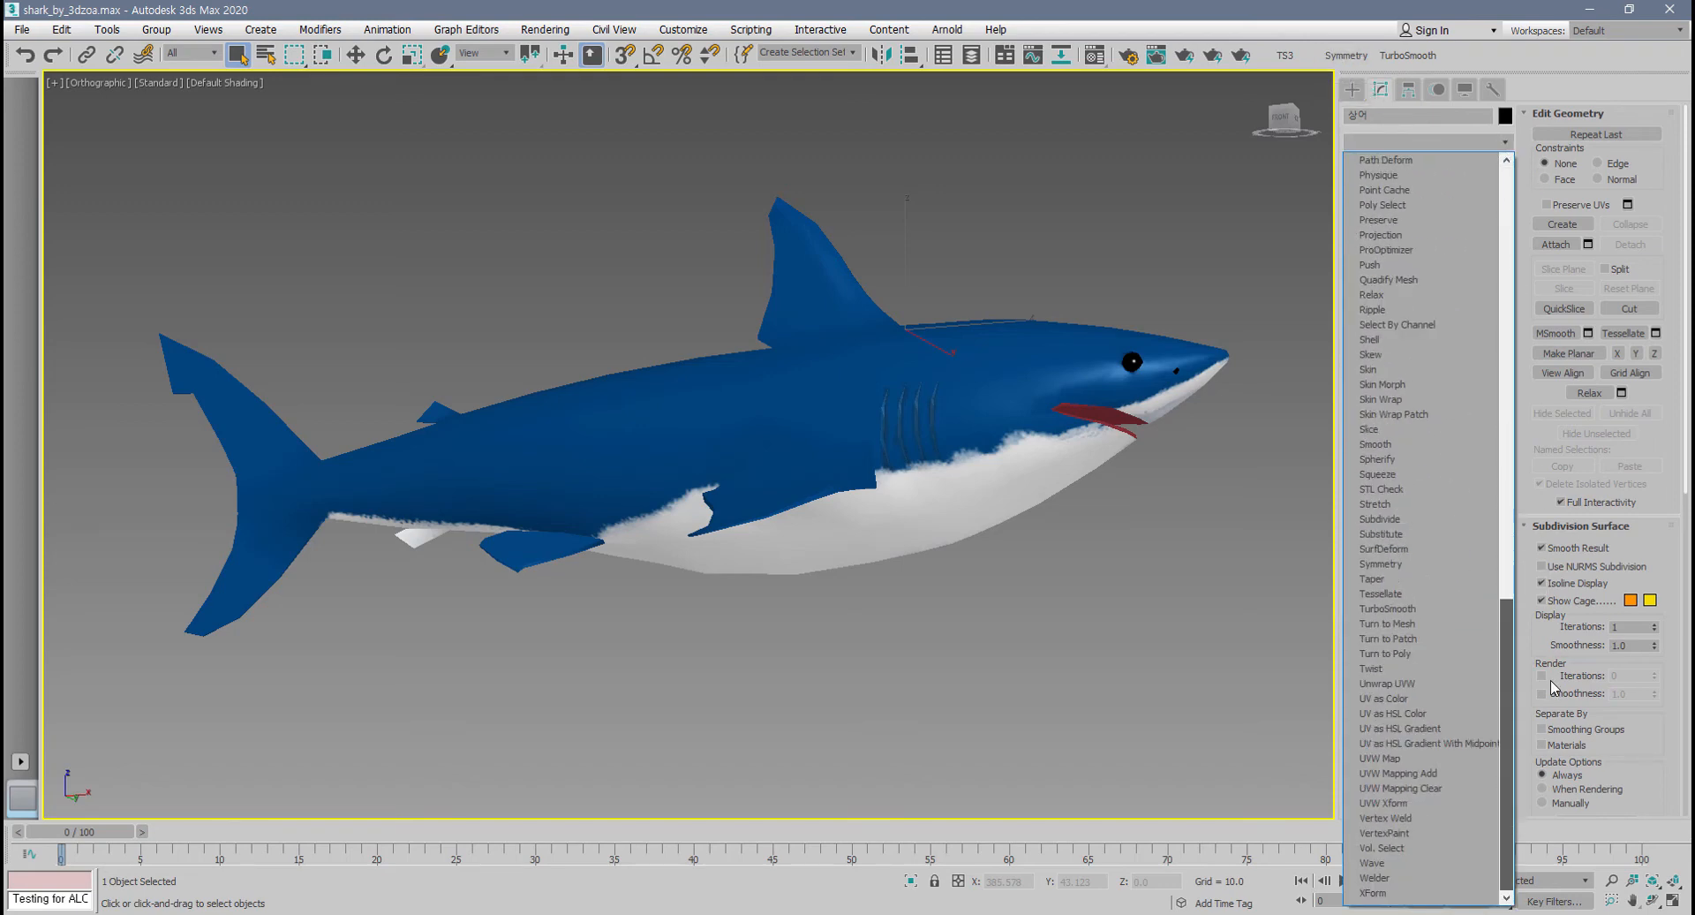
pyautogui.click(1411, 565)
# - Examine the mirrored shark's snout, mouth, belly and fins from below and from the side, and switch back to Photoshop
pyautogui.keyDown('alt'); pyautogui.moveTo(993, 405); pyautogui.dragTo(874, 329, button='middle'); pyautogui.keyUp('alt')
pyautogui.scroll(5, 836, 367)
pyautogui.keyDown('alt'); pyautogui.moveTo(823, 279); pyautogui.dragTo(837, 318, button='middle'); pyautogui.keyUp('alt')
pyautogui.scroll(-3, 785, 448)
pyautogui.keyDown('alt'); pyautogui.moveTo(774, 494); pyautogui.dragTo(704, 639, button='middle'); pyautogui.keyUp('alt')
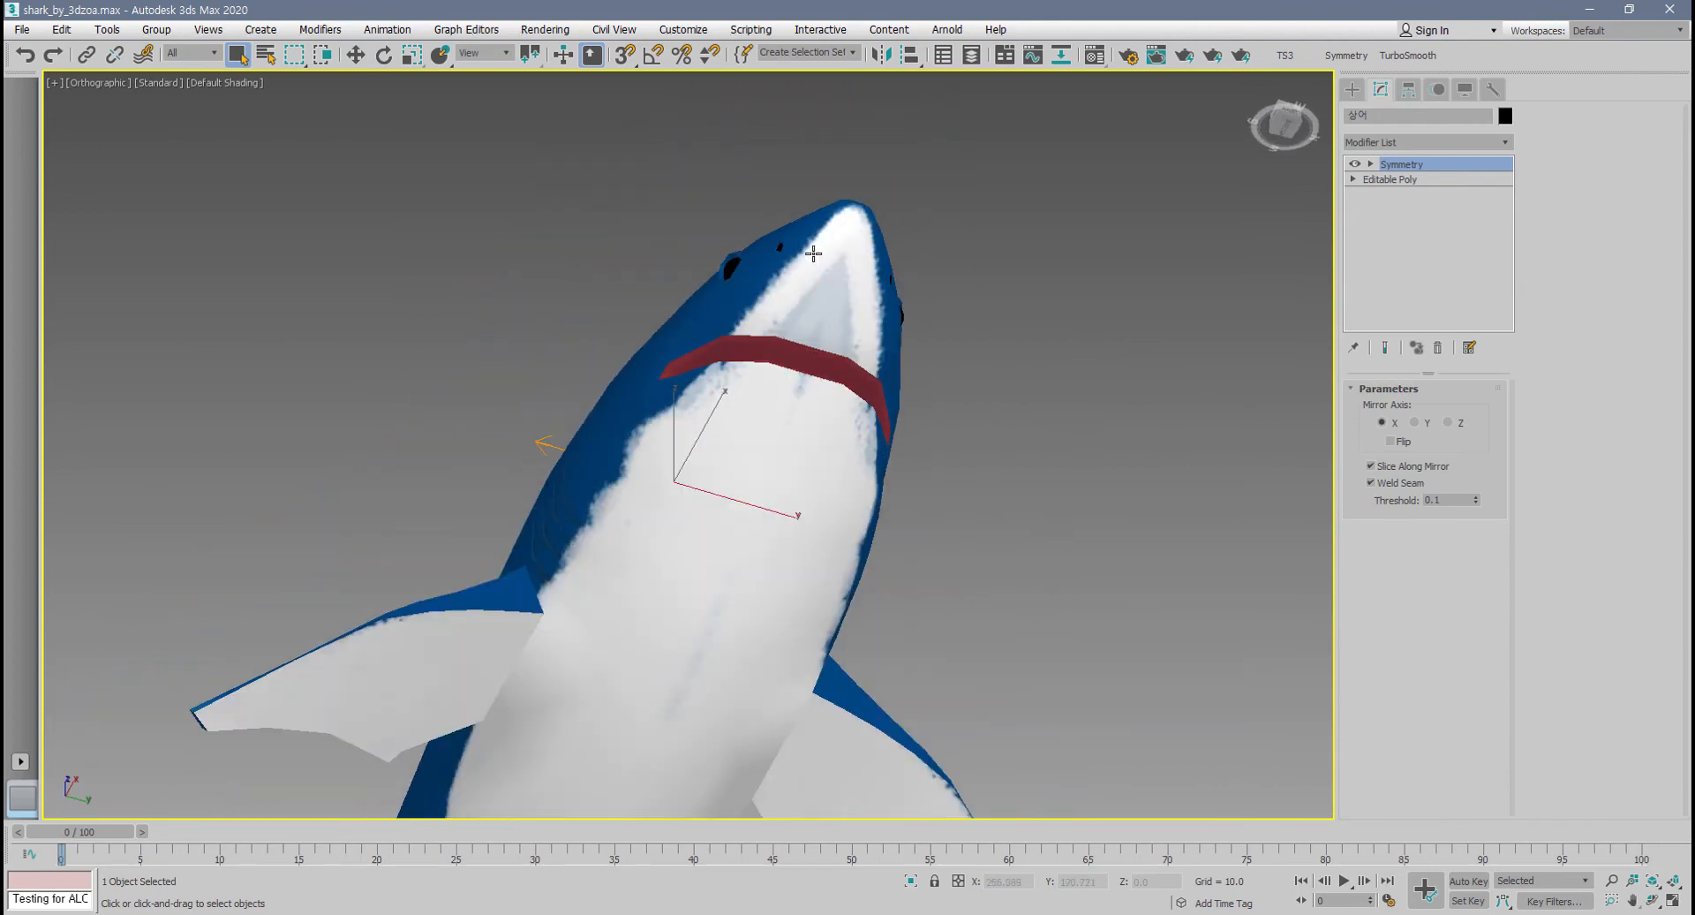
pyautogui.scroll(2, 819, 282)
pyautogui.scroll(-4, 845, 315)
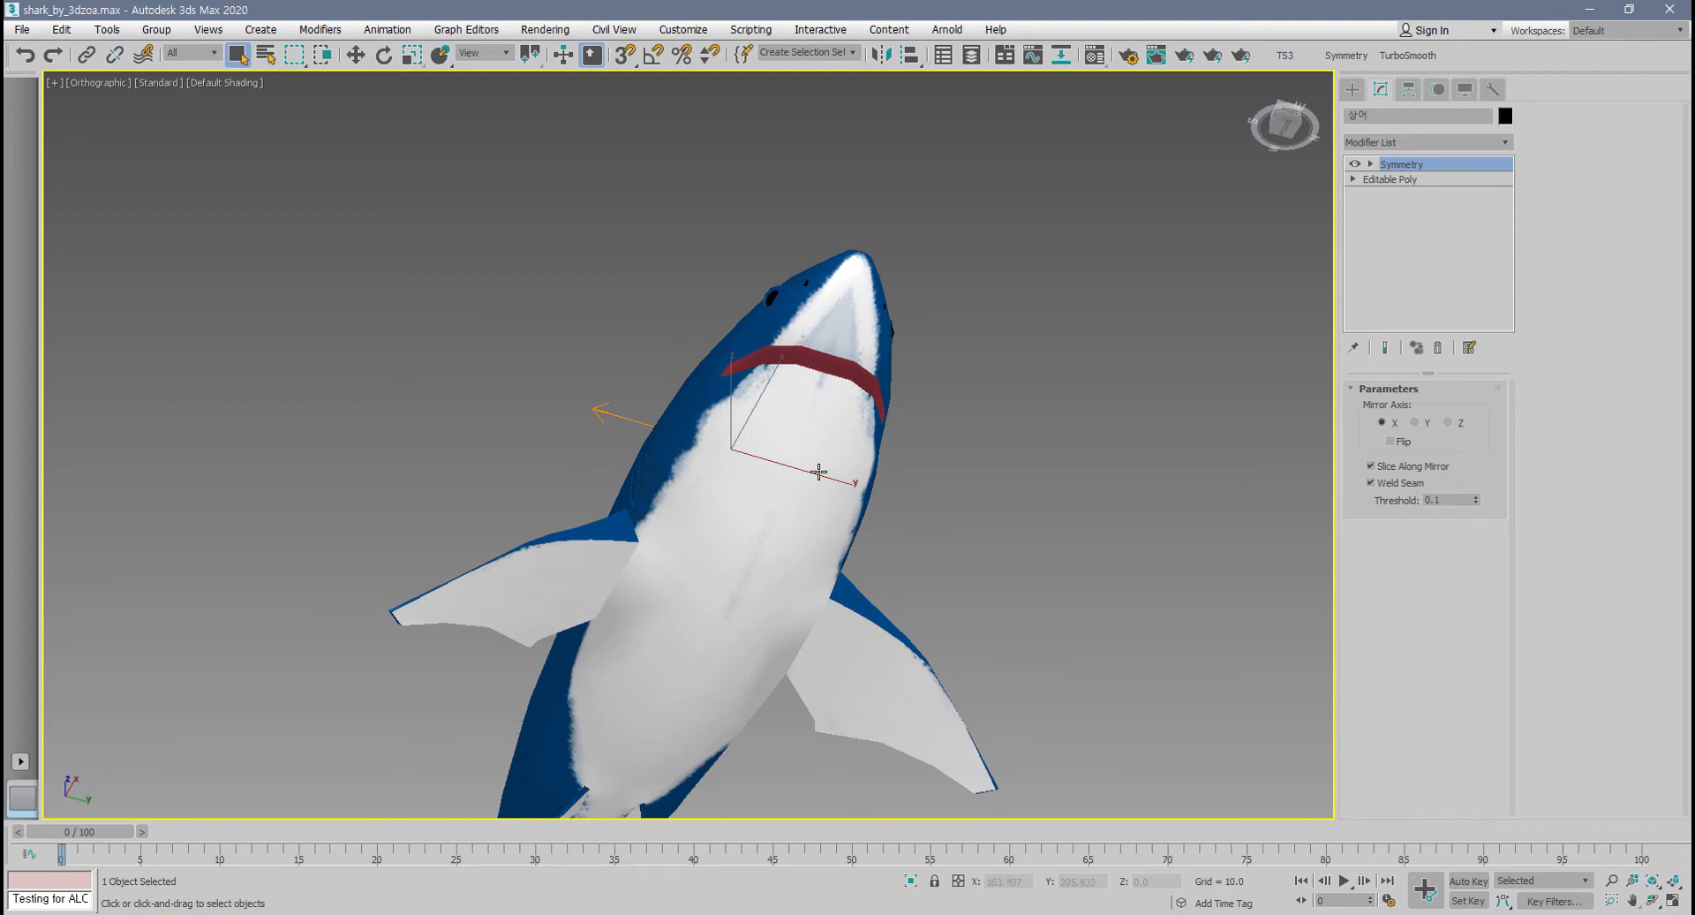
pyautogui.moveTo(782, 583); pyautogui.dragTo(909, 411, button='middle')
pyautogui.keyDown('alt'); pyautogui.moveTo(834, 759); pyautogui.dragTo(874, 759, button='middle'); pyautogui.keyUp('alt')
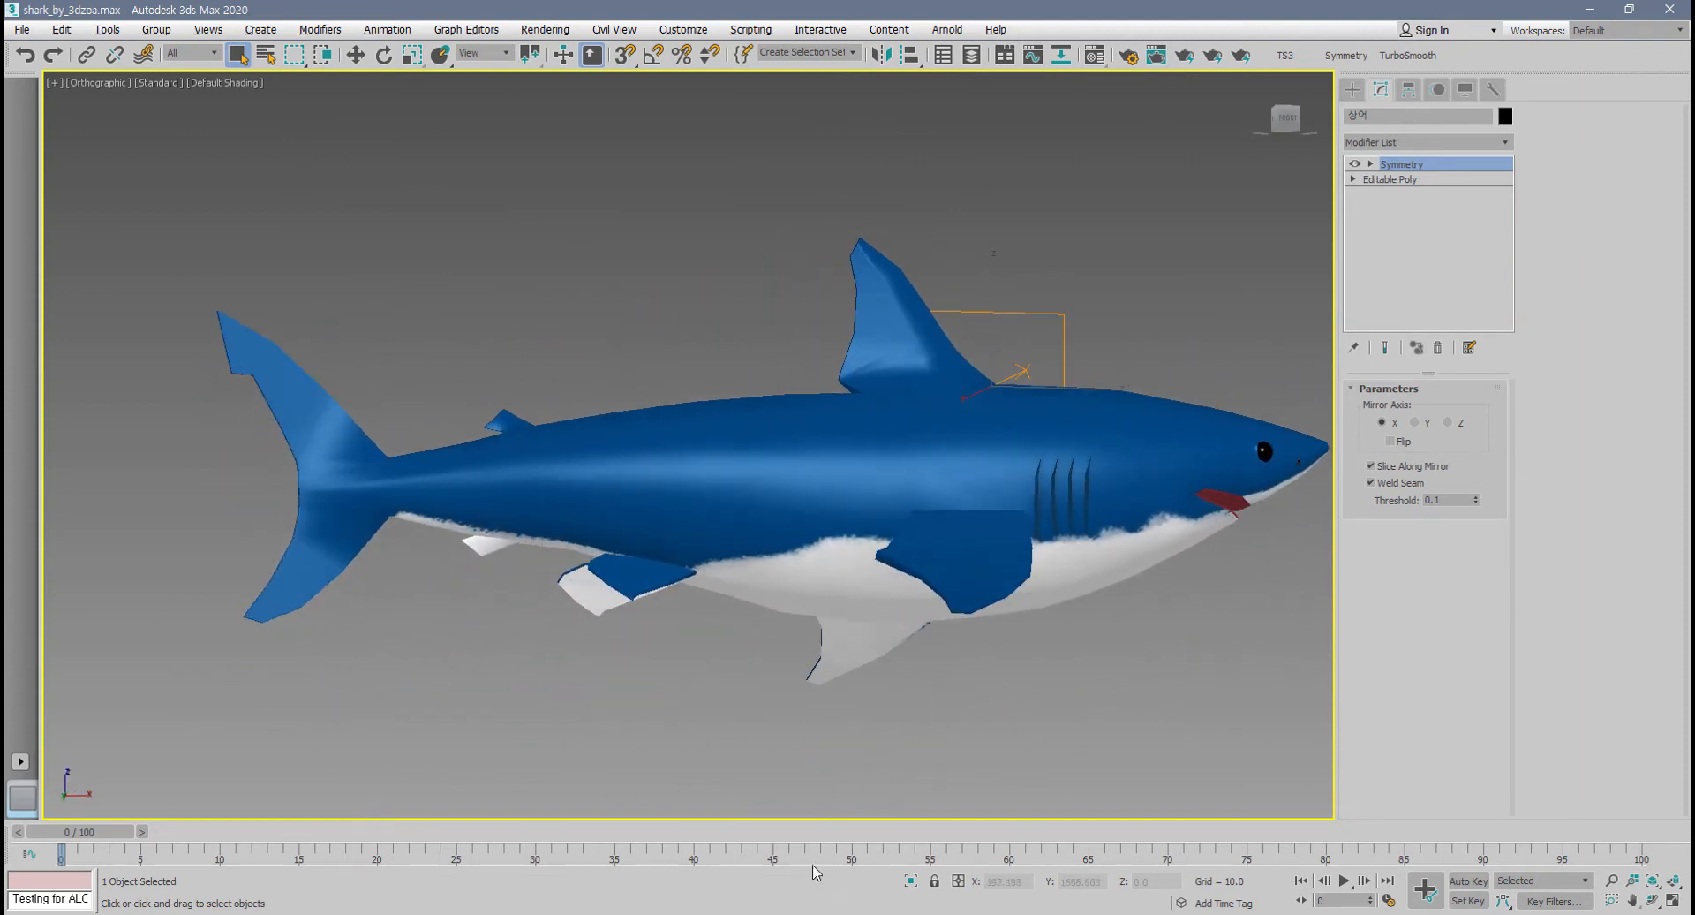
pyautogui.keyDown('alt'); pyautogui.moveTo(943, 681); pyautogui.dragTo(743, 707, button='middle'); pyautogui.keyUp('alt')
pyautogui.hotkey('alt', 'Tab')
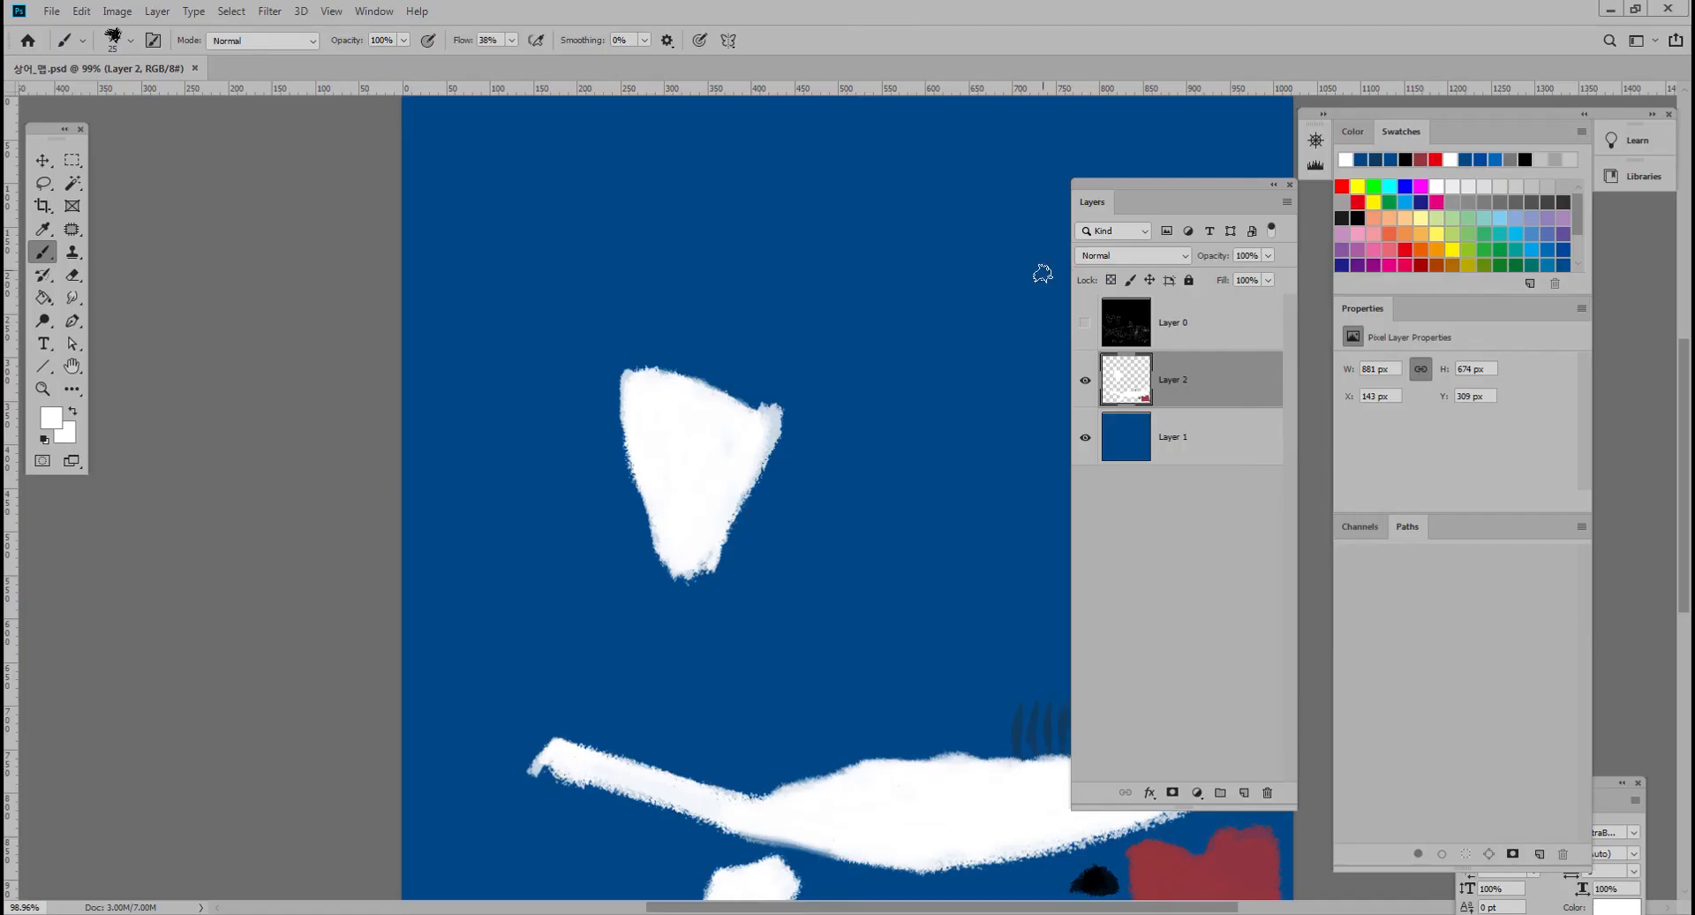
# - Show the UV wireframe on Layer 0 and paint solid white over the shark's lower jaw on Layer 2, out to its edges
pyautogui.moveTo(906, 518); pyautogui.dragTo(394, 401)
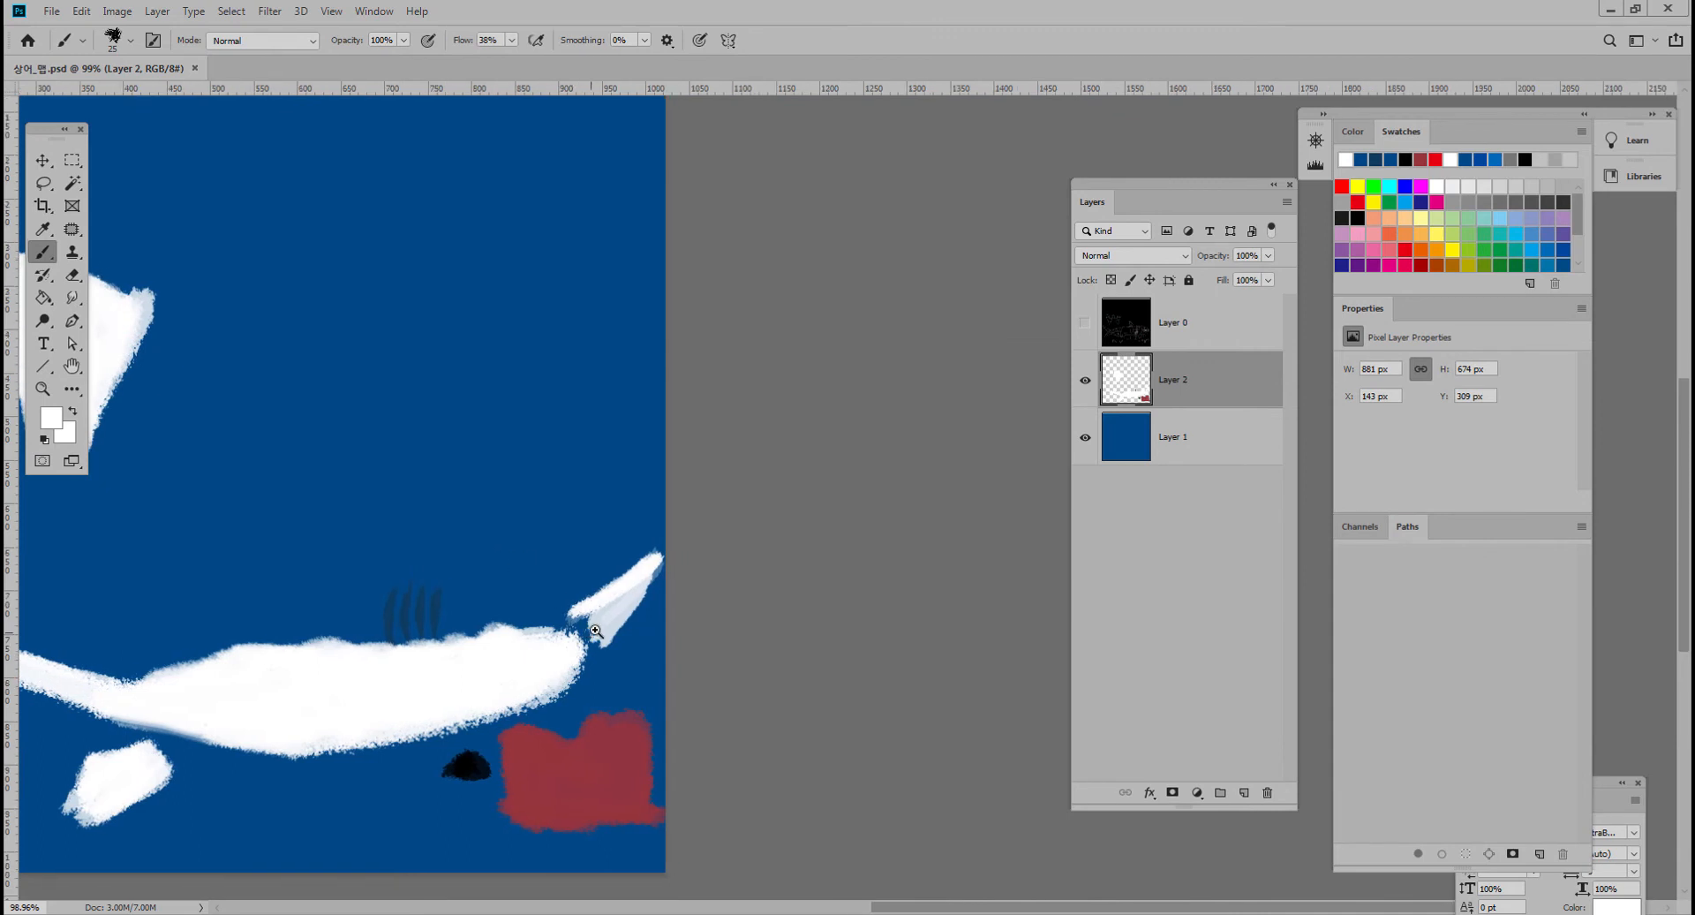
pyautogui.keyDown('ctrl'); pyautogui.moveTo(592, 632); pyautogui.dragTo(742, 438); pyautogui.keyUp('ctrl')
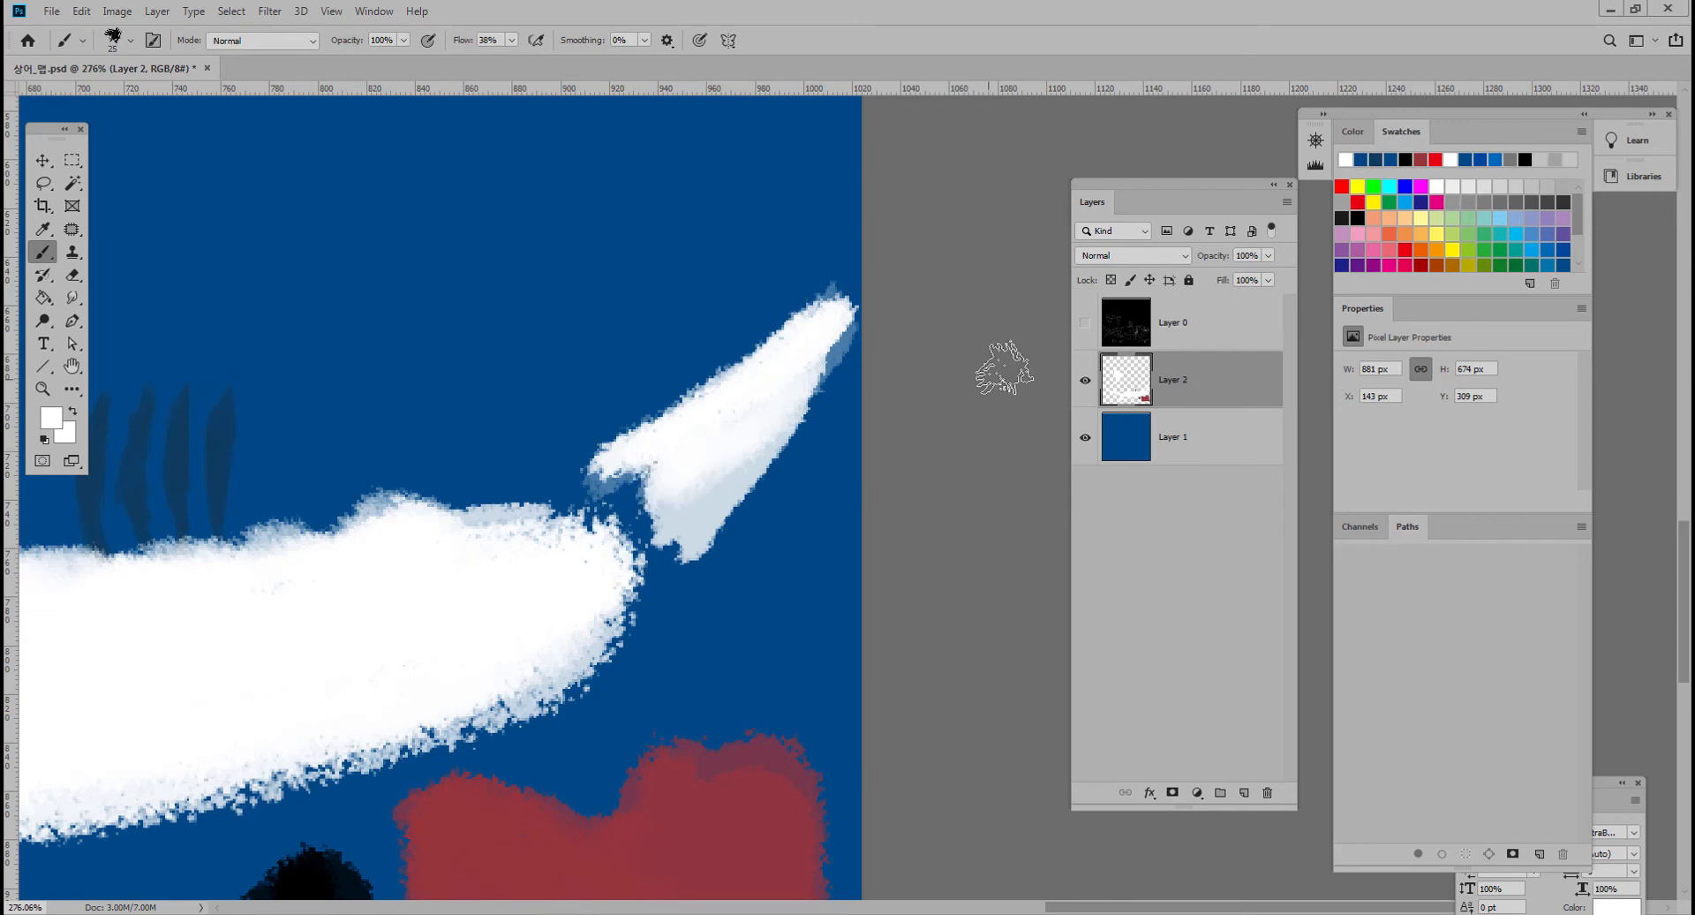
pyautogui.click(1085, 326)
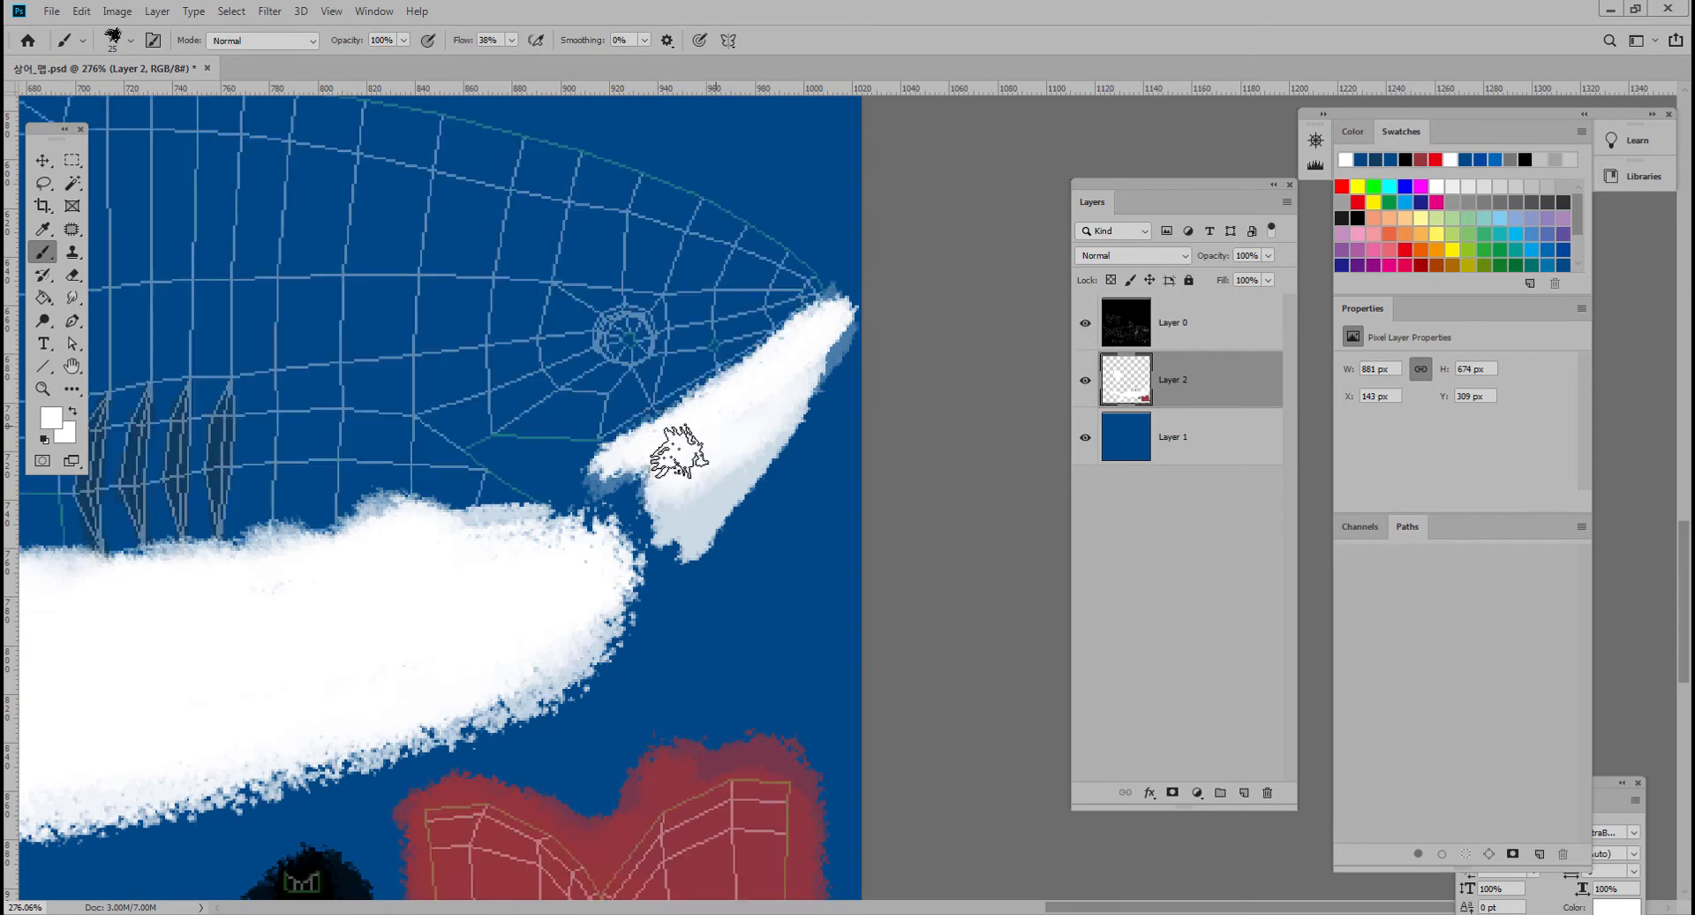
pyautogui.moveTo(768, 412); pyautogui.dragTo(732, 464)
pyautogui.moveTo(864, 331)
pyautogui.mouseDown()
pyautogui.moveTo(779, 427)
pyautogui.moveTo(828, 349)
pyautogui.mouseUp()
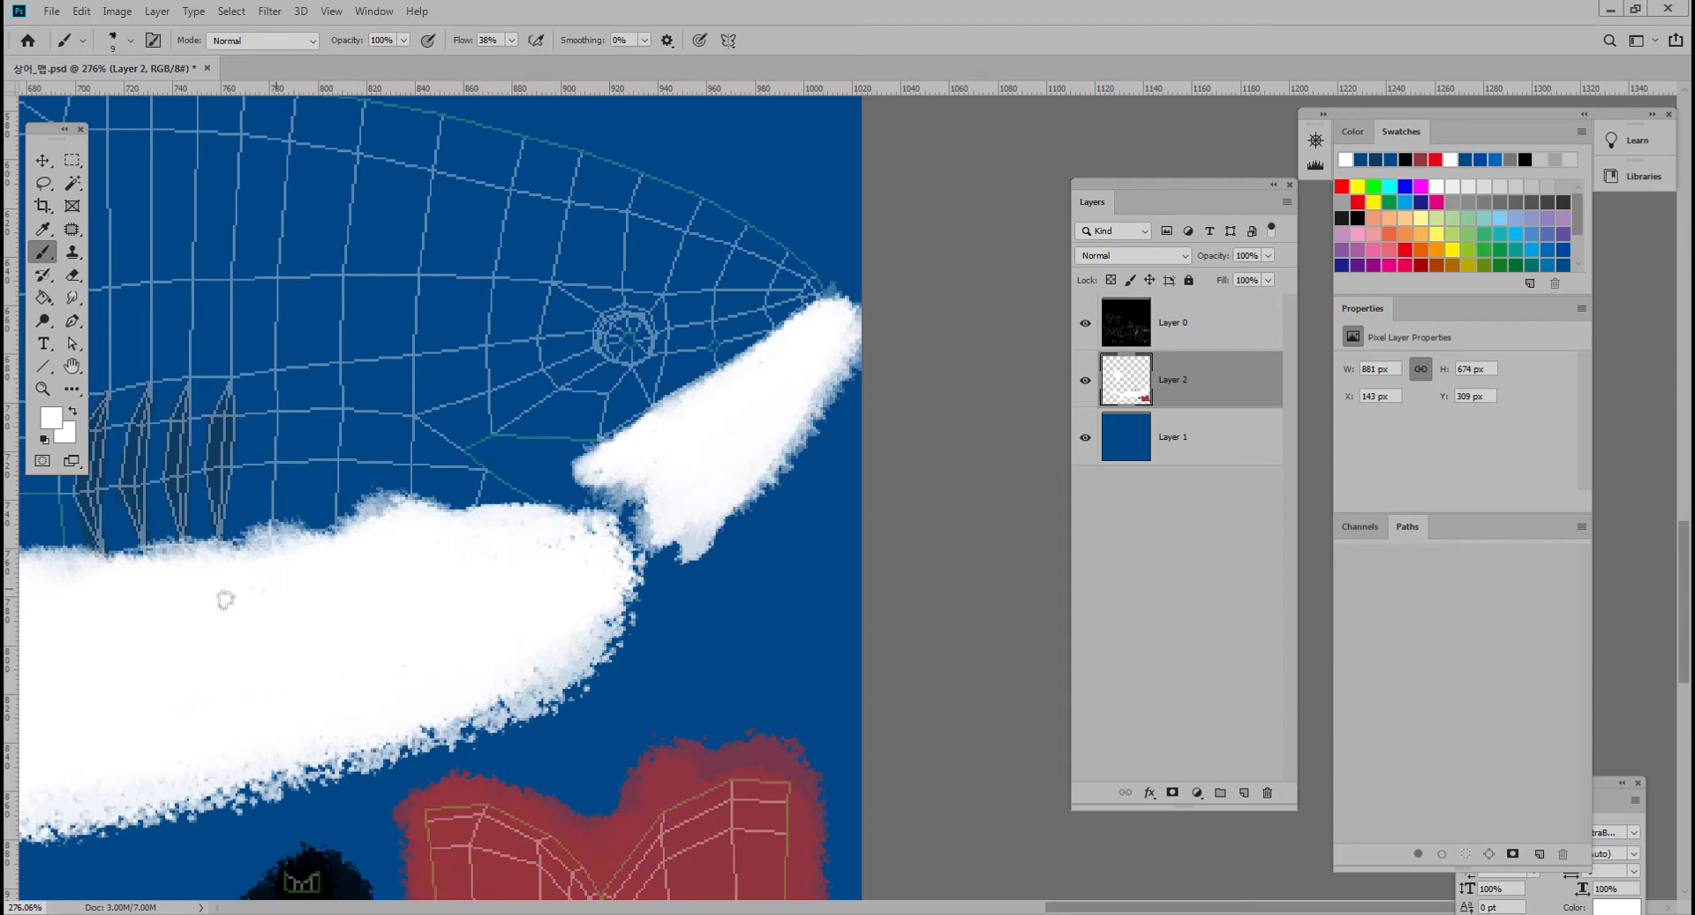
# - Examine the painted areas against the UV wireframe across the whole map, switching to full-screen mode with the menu bar
pyautogui.keyDown('ctrl'); pyautogui.moveTo(560, 518); pyautogui.dragTo(443, 545); pyautogui.keyUp('ctrl')
pyautogui.moveTo(435, 545); pyautogui.dragTo(765, 525)
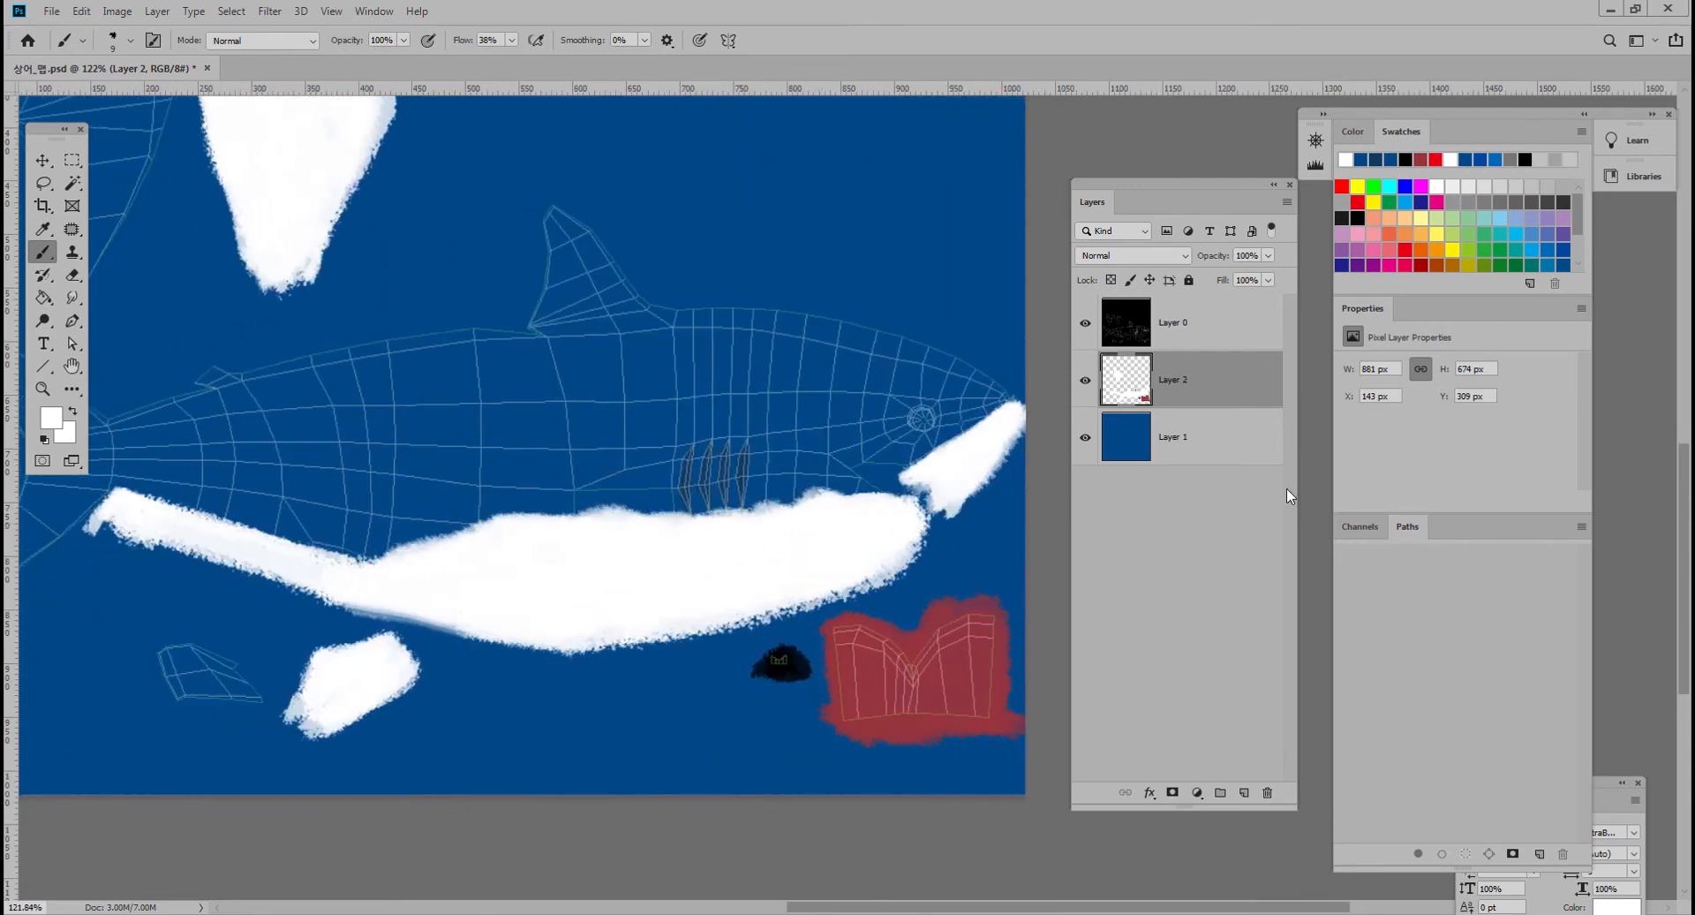
pyautogui.moveTo(614, 441); pyautogui.dragTo(674, 474)
pyautogui.keyDown('ctrl'); pyautogui.click(662, 472); pyautogui.keyUp('ctrl')
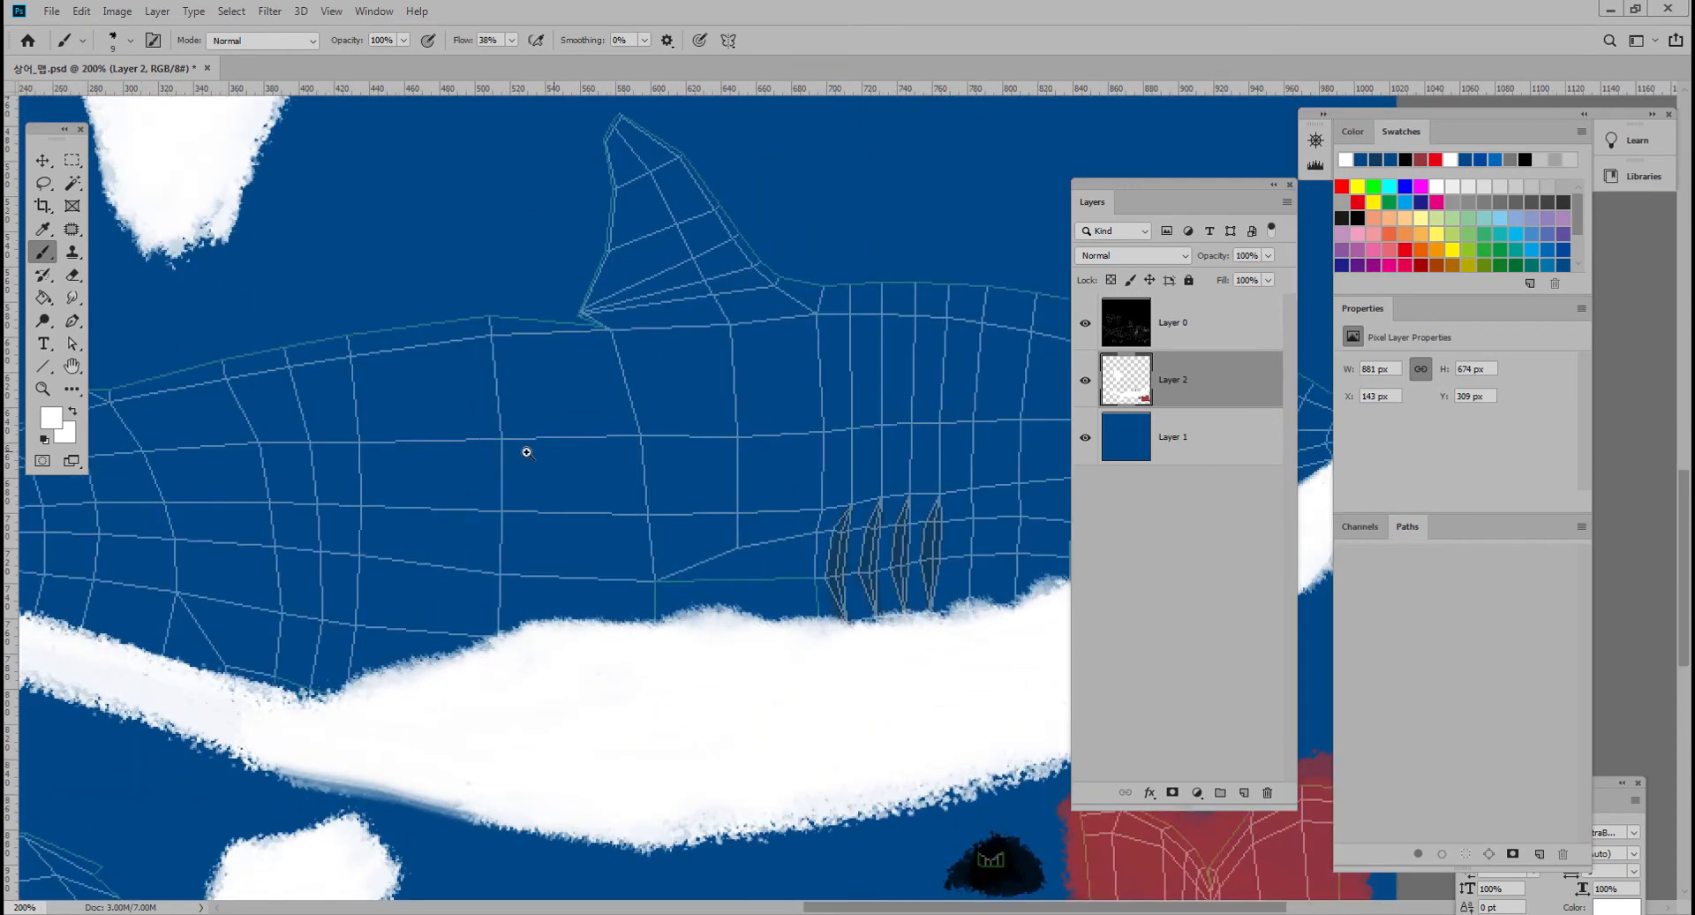
pyautogui.keyDown('ctrl'); pyautogui.moveTo(553, 451); pyautogui.dragTo(487, 455); pyautogui.keyUp('ctrl')
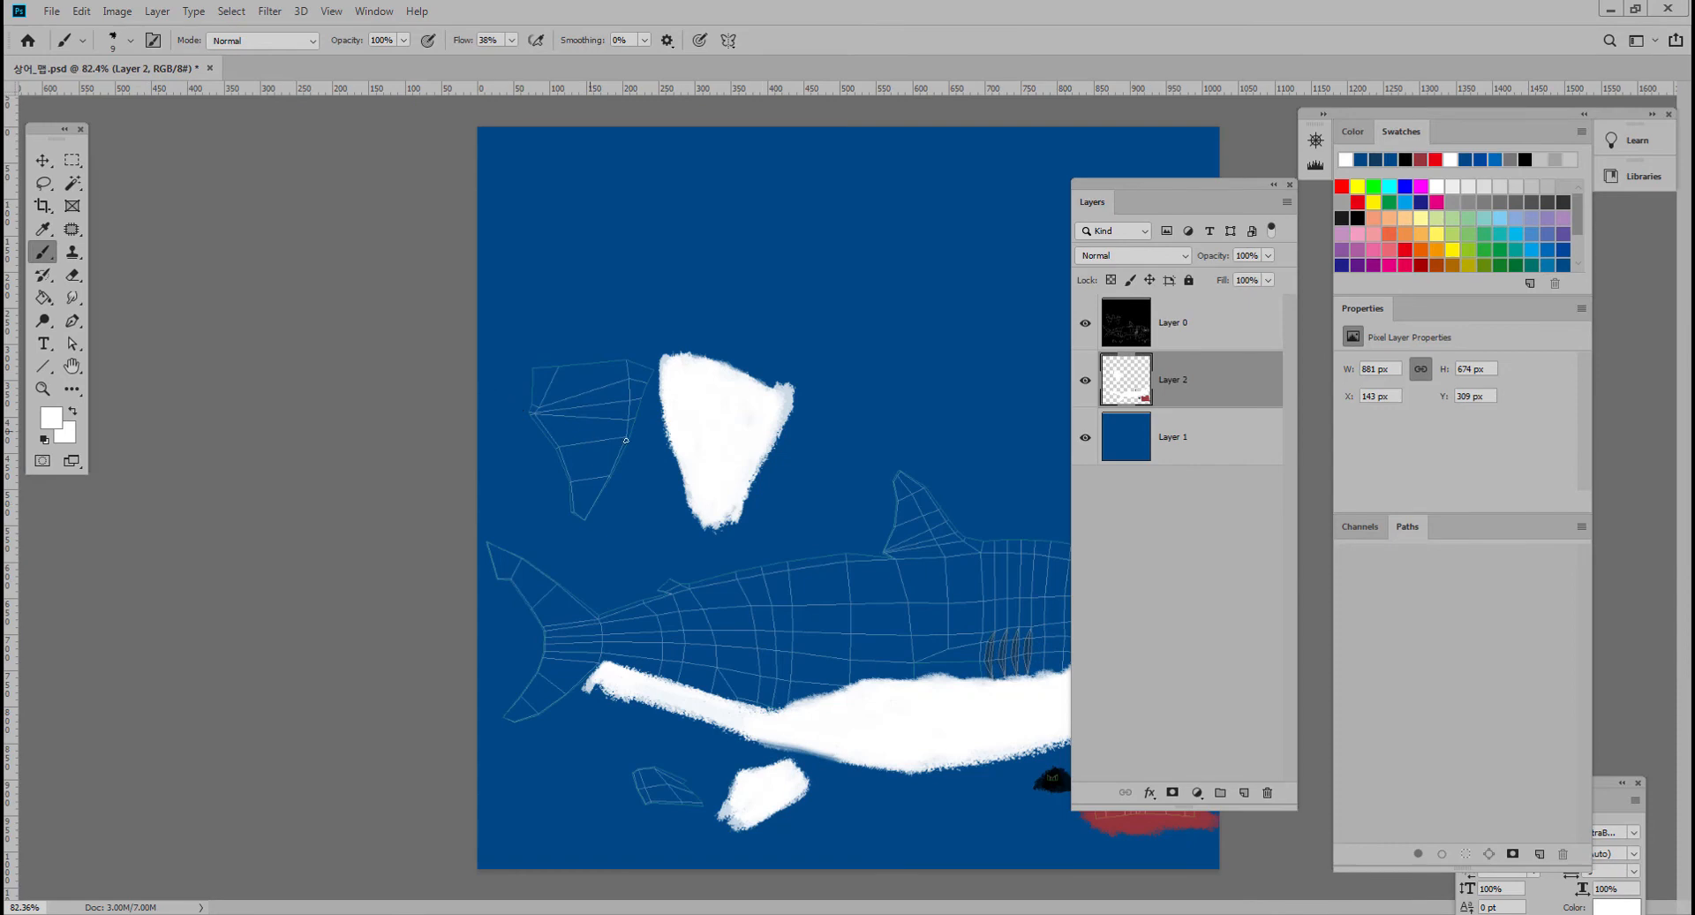
pyautogui.press('f')
pyautogui.moveTo(742, 489); pyautogui.dragTo(474, 380)
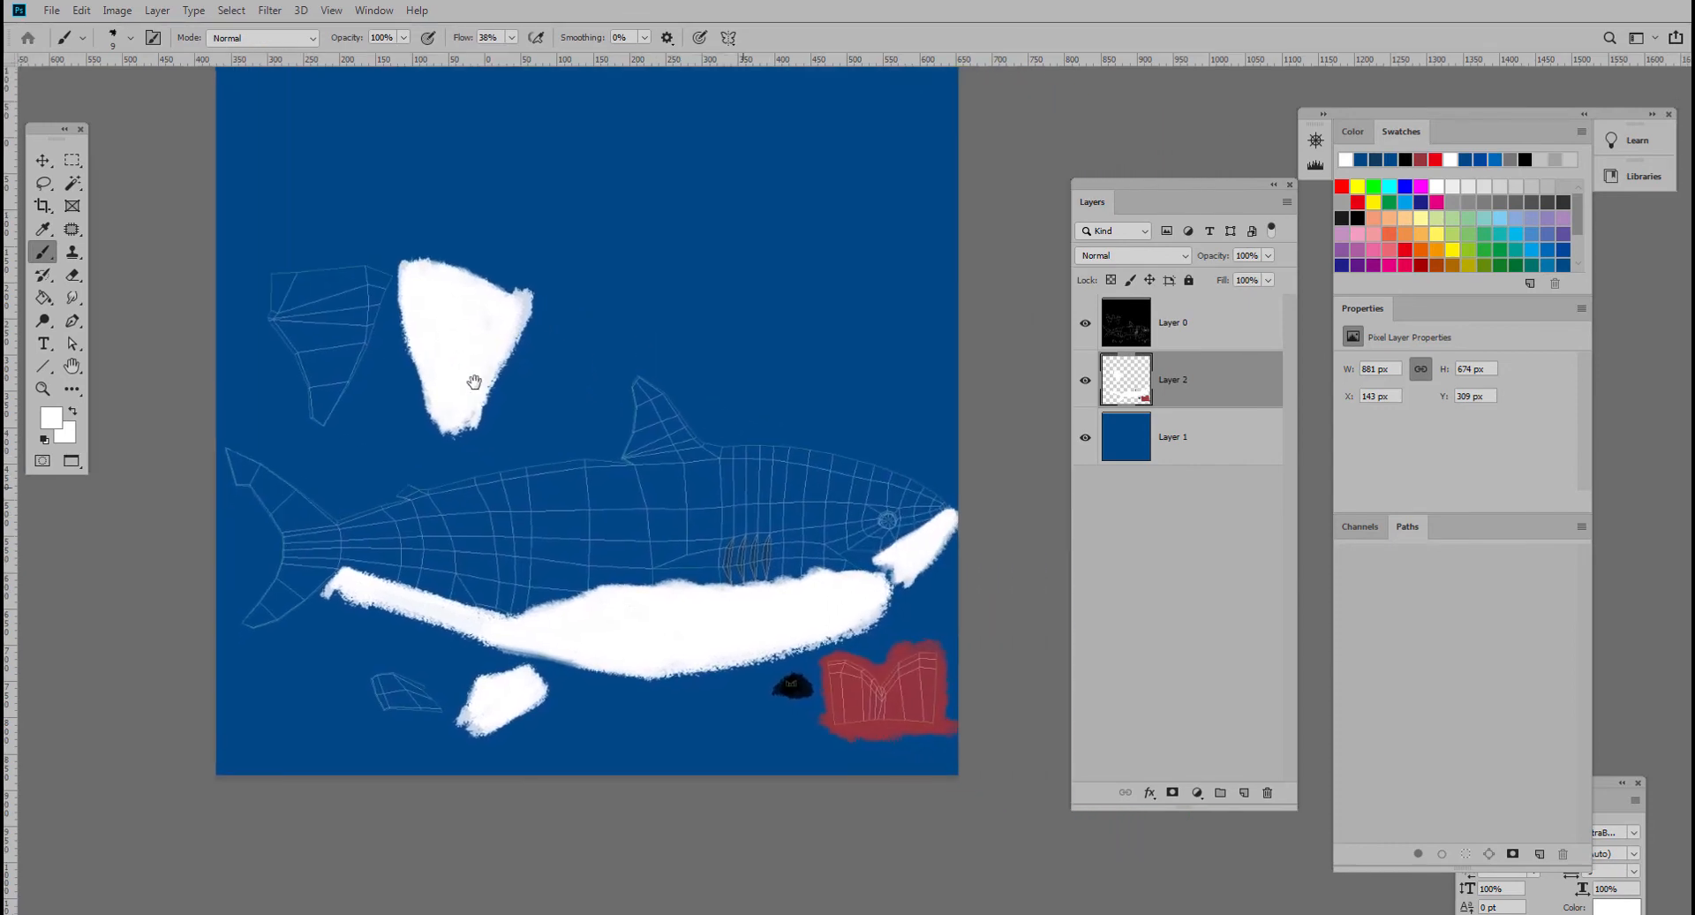
# - Add a new layer above Layer 2 and set the foreground to a darker shade of the sampled background blue
pyautogui.click(1245, 793)
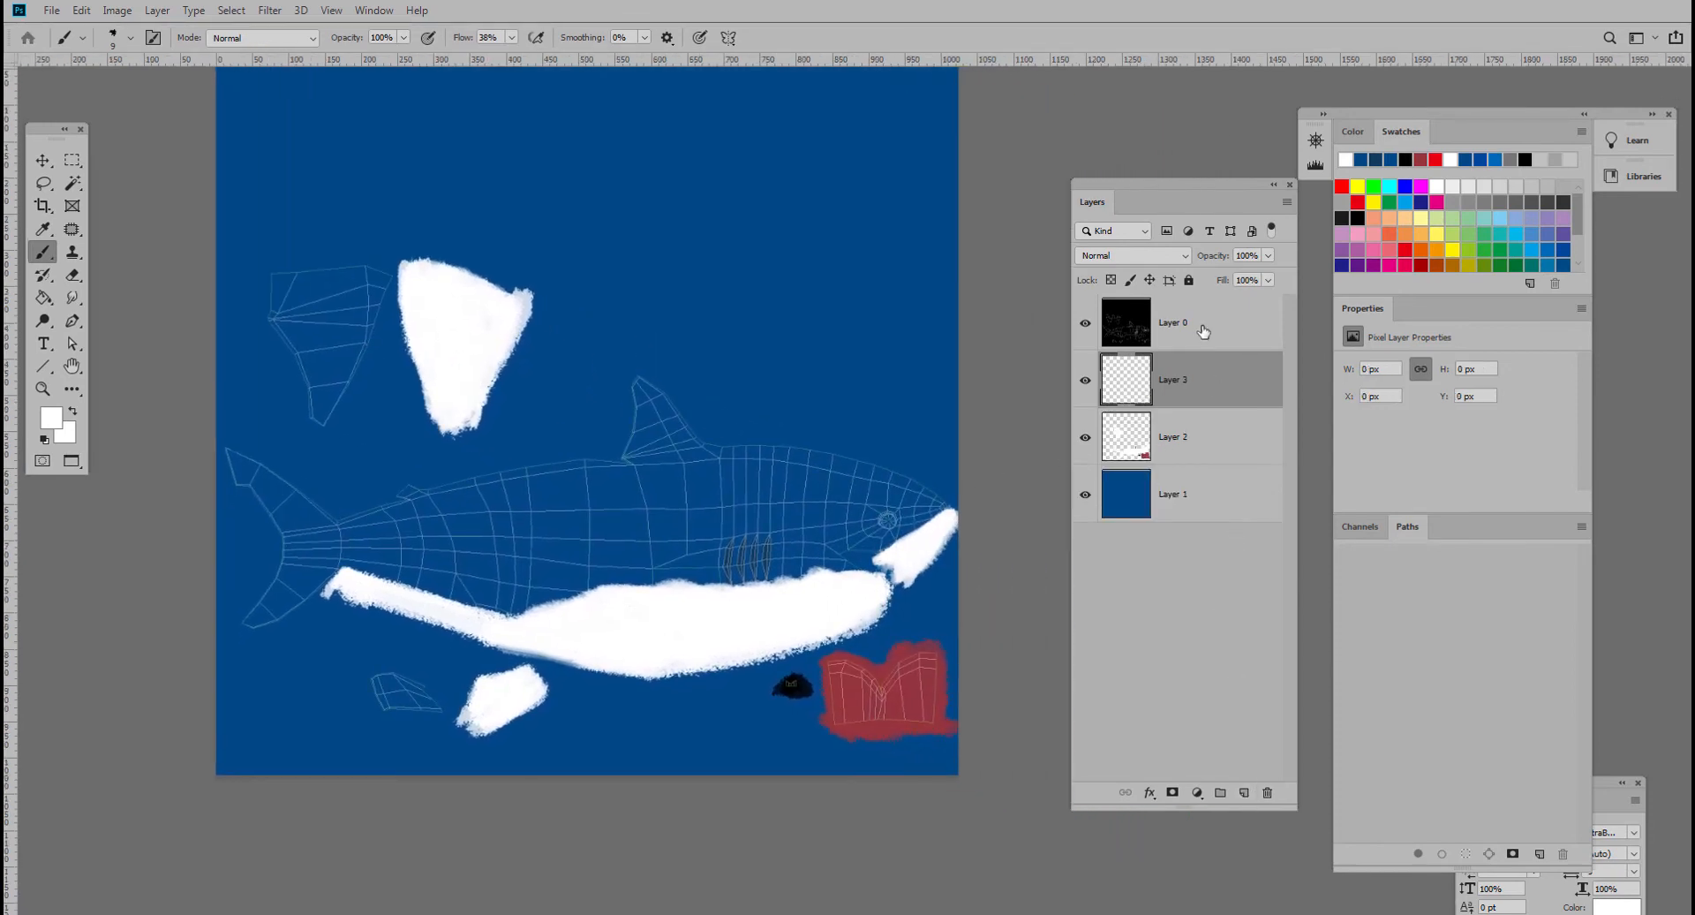
pyautogui.click(42, 228)
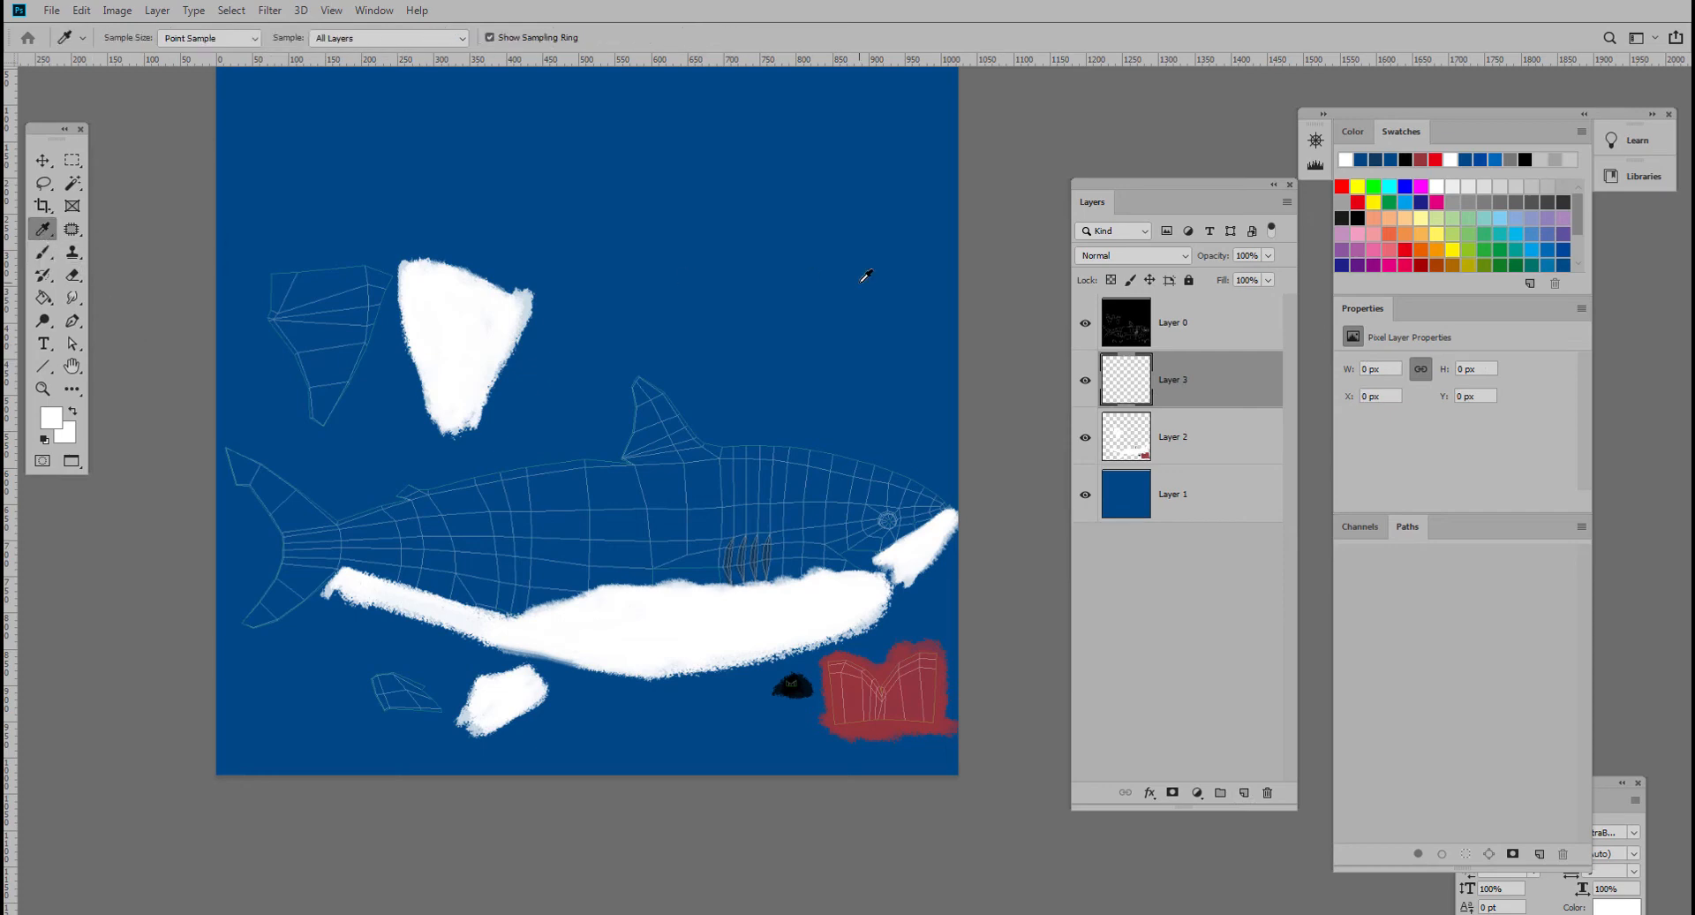
pyautogui.click(858, 283)
pyautogui.click(51, 417)
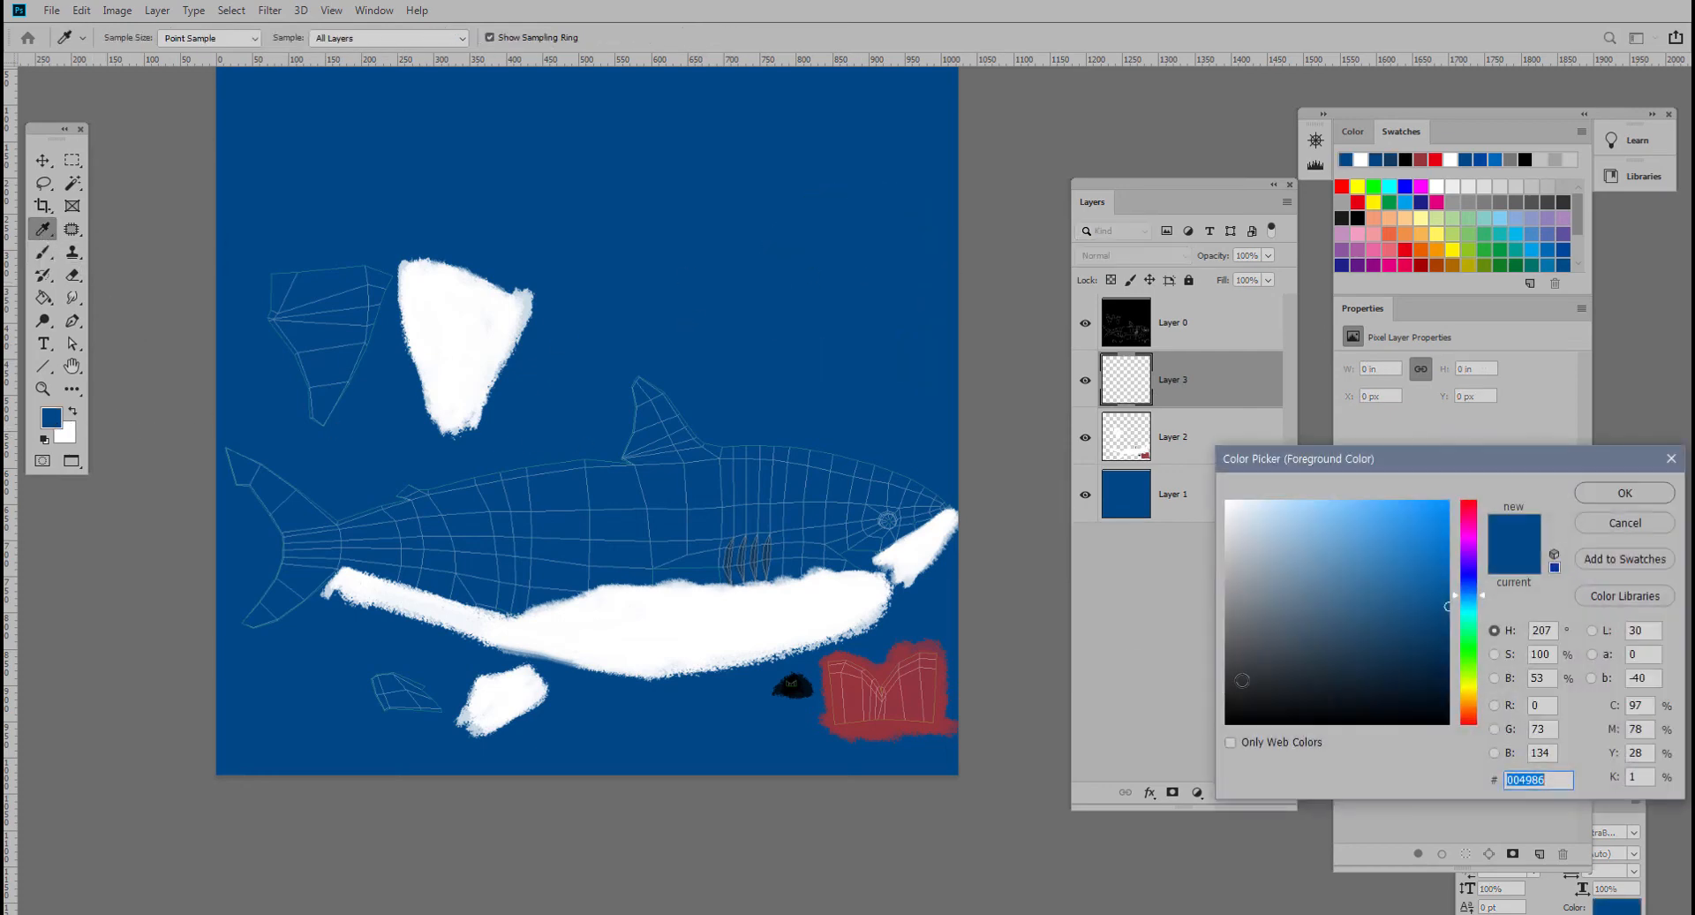
pyautogui.click(1620, 503)
# - Brush dark blue at 66% opacity along the shark's upper back, from the snout to the dorsal fin, on Layer 3
pyautogui.press('b')
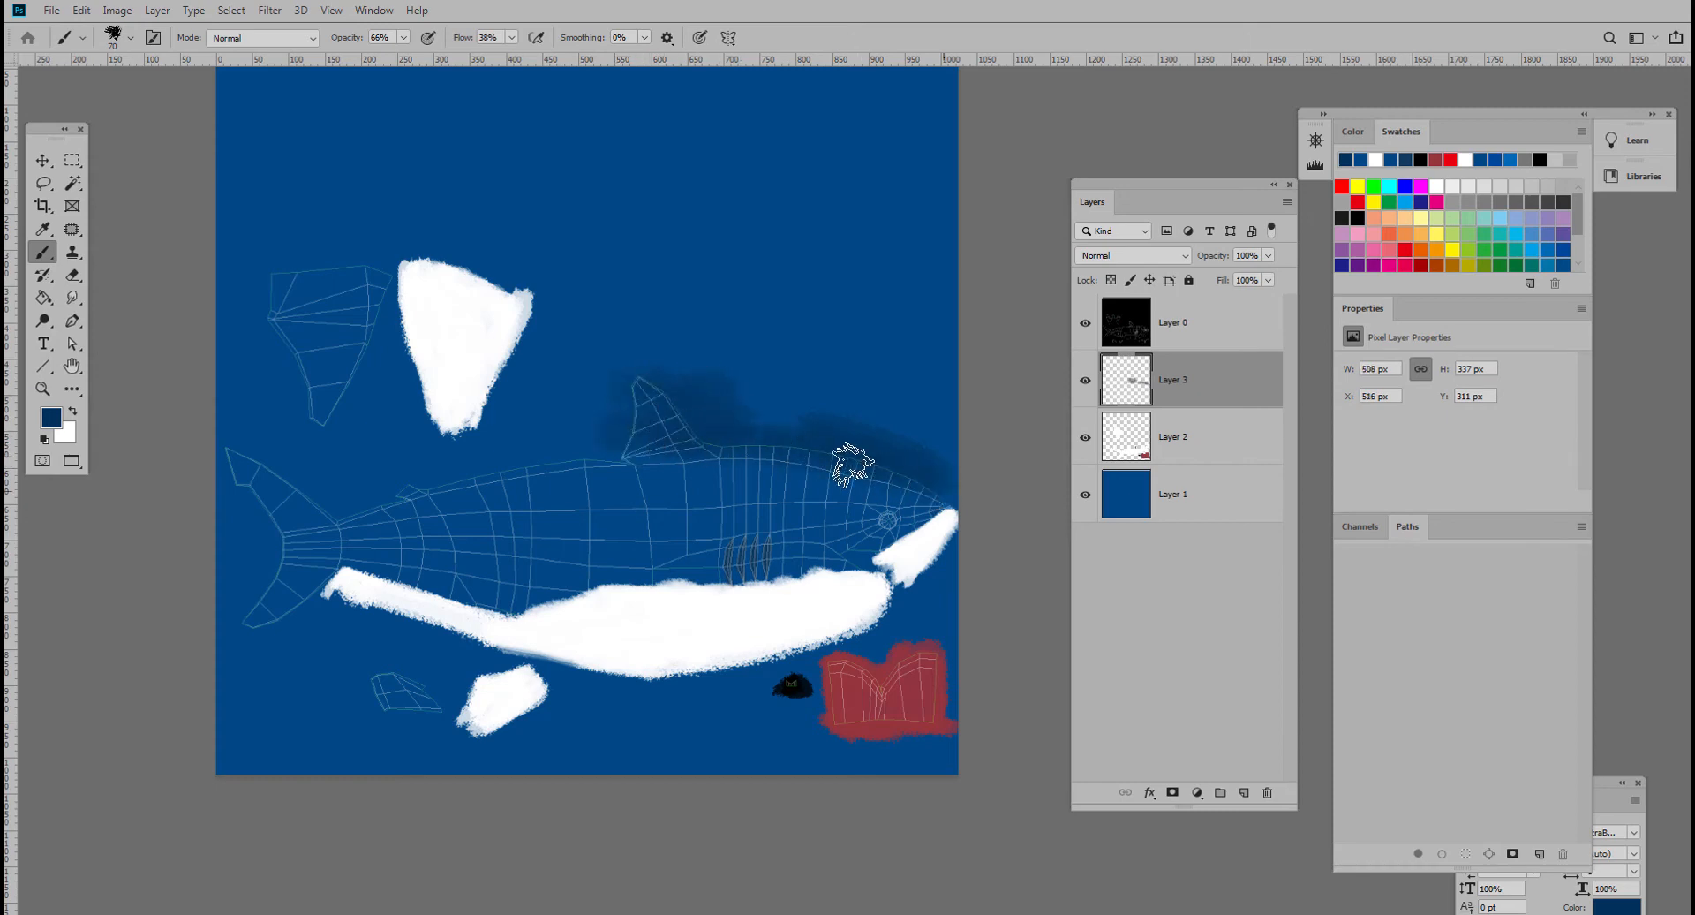
pyautogui.keyDown('alt'); pyautogui.scroll(5, 853, 468); pyautogui.keyUp('alt')
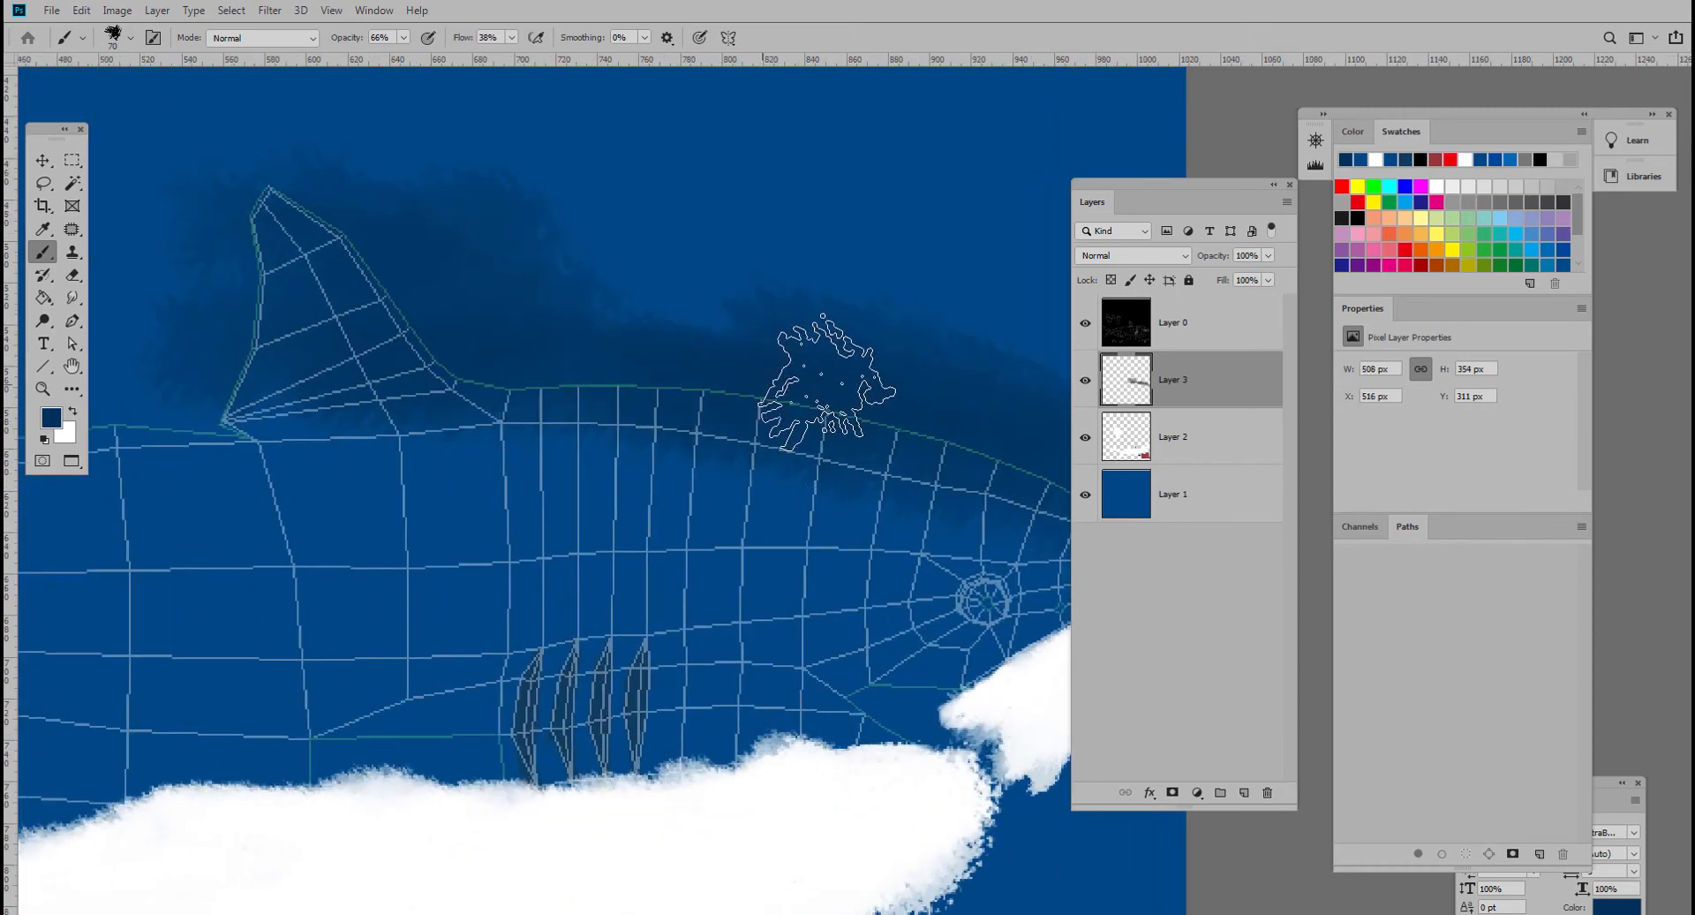
pyautogui.moveTo(934, 396); pyautogui.dragTo(769, 355)
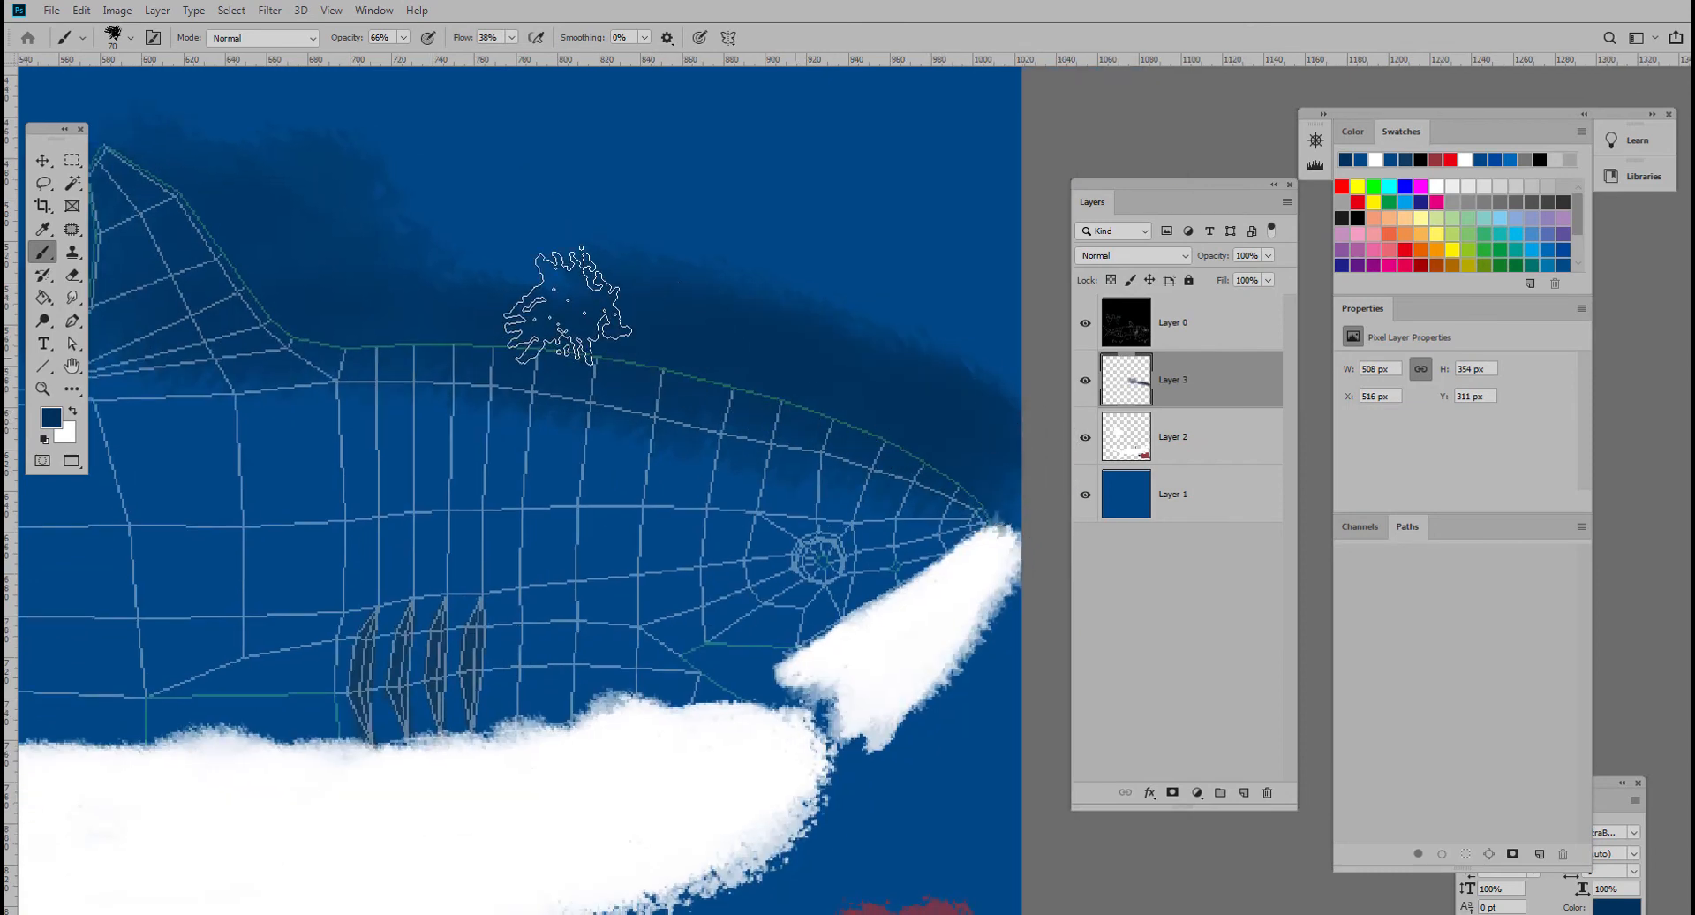
pyautogui.moveTo(478, 333); pyautogui.dragTo(643, 331)
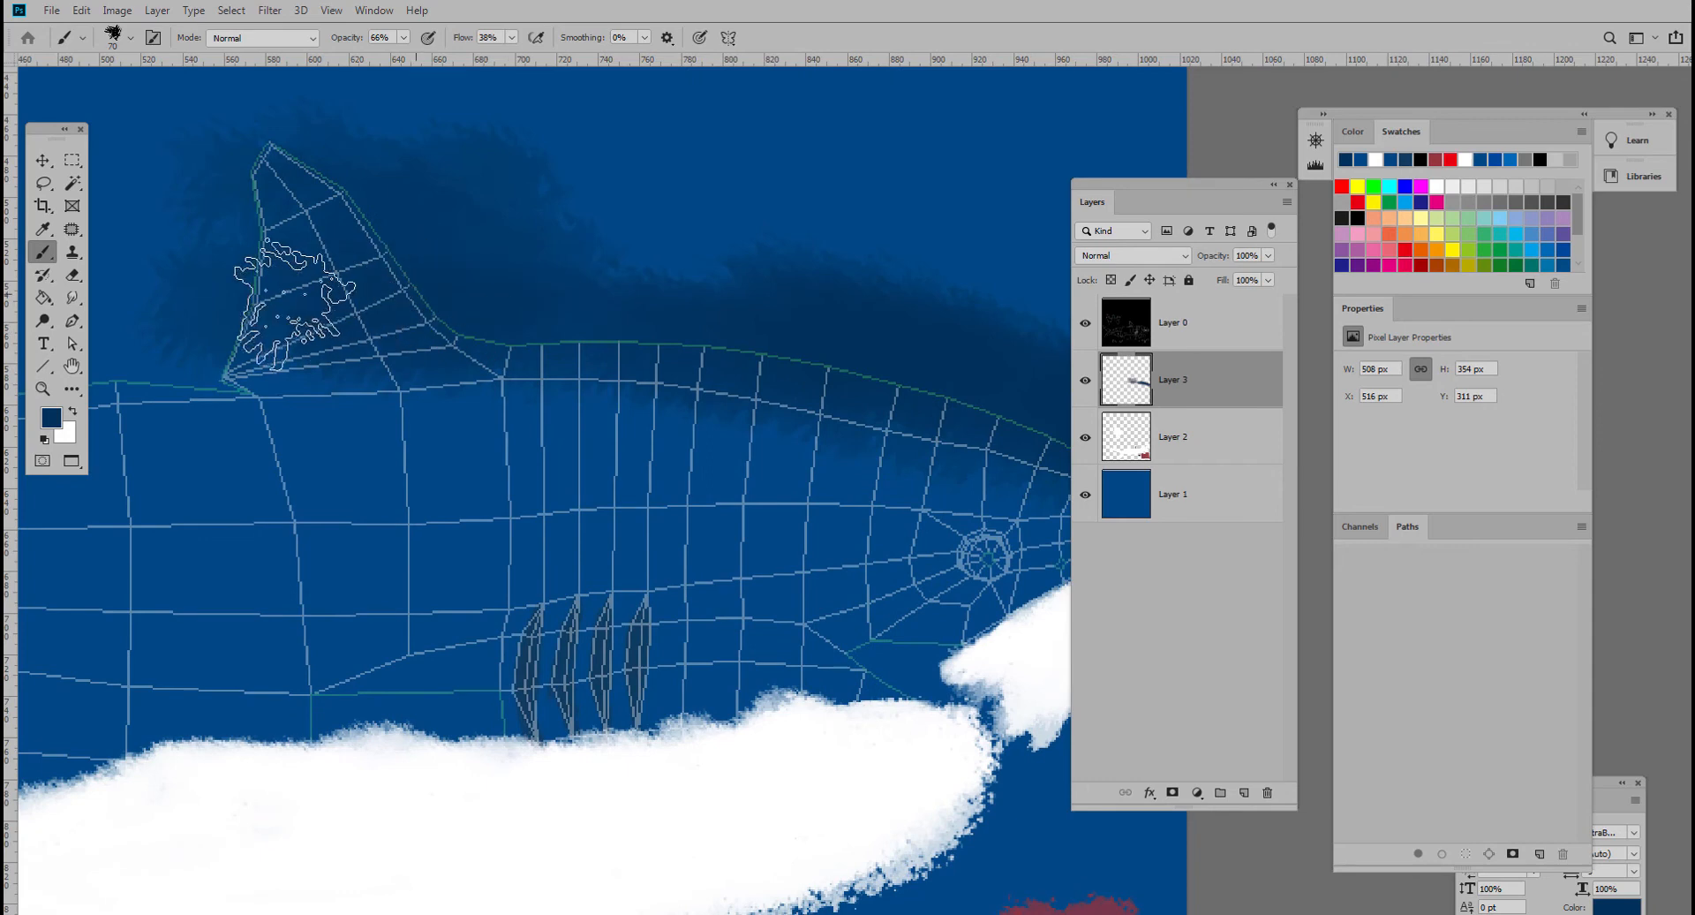
pyautogui.moveTo(342, 297); pyautogui.dragTo(568, 295)
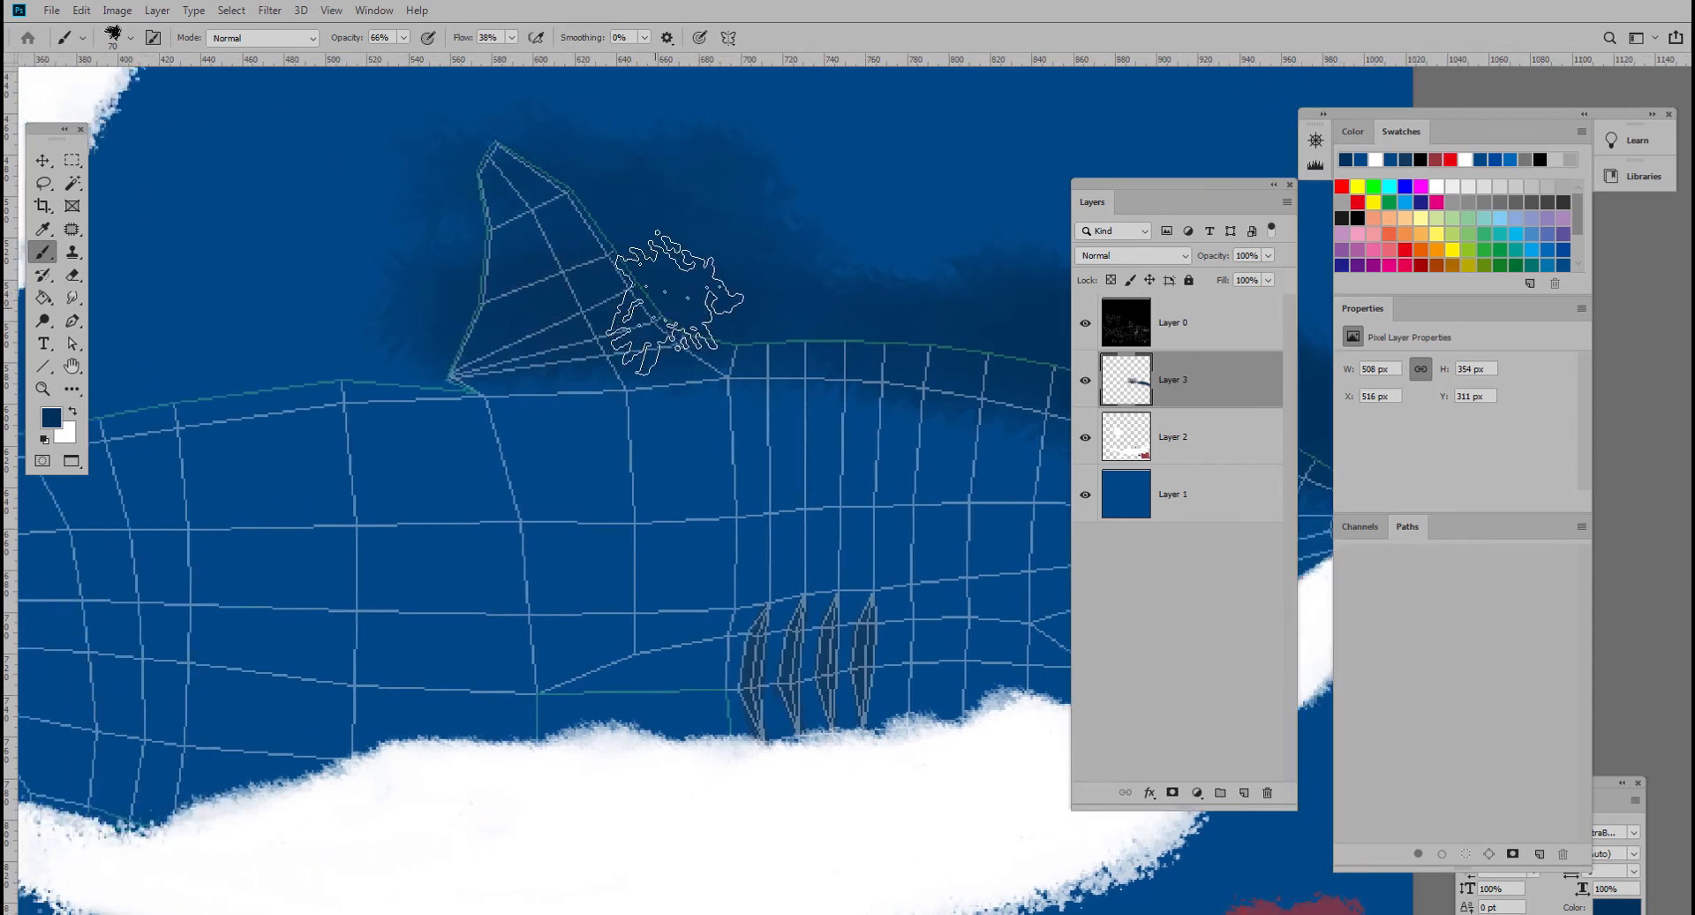
pyautogui.moveTo(891, 340)
pyautogui.mouseDown()
pyautogui.moveTo(451, 342)
pyautogui.moveTo(689, 312)
pyautogui.mouseUp()
# - Reduce the brush to 45 px and extend the dark blue shading along the back behind the dorsal fin towards the tail
pyautogui.press('[')
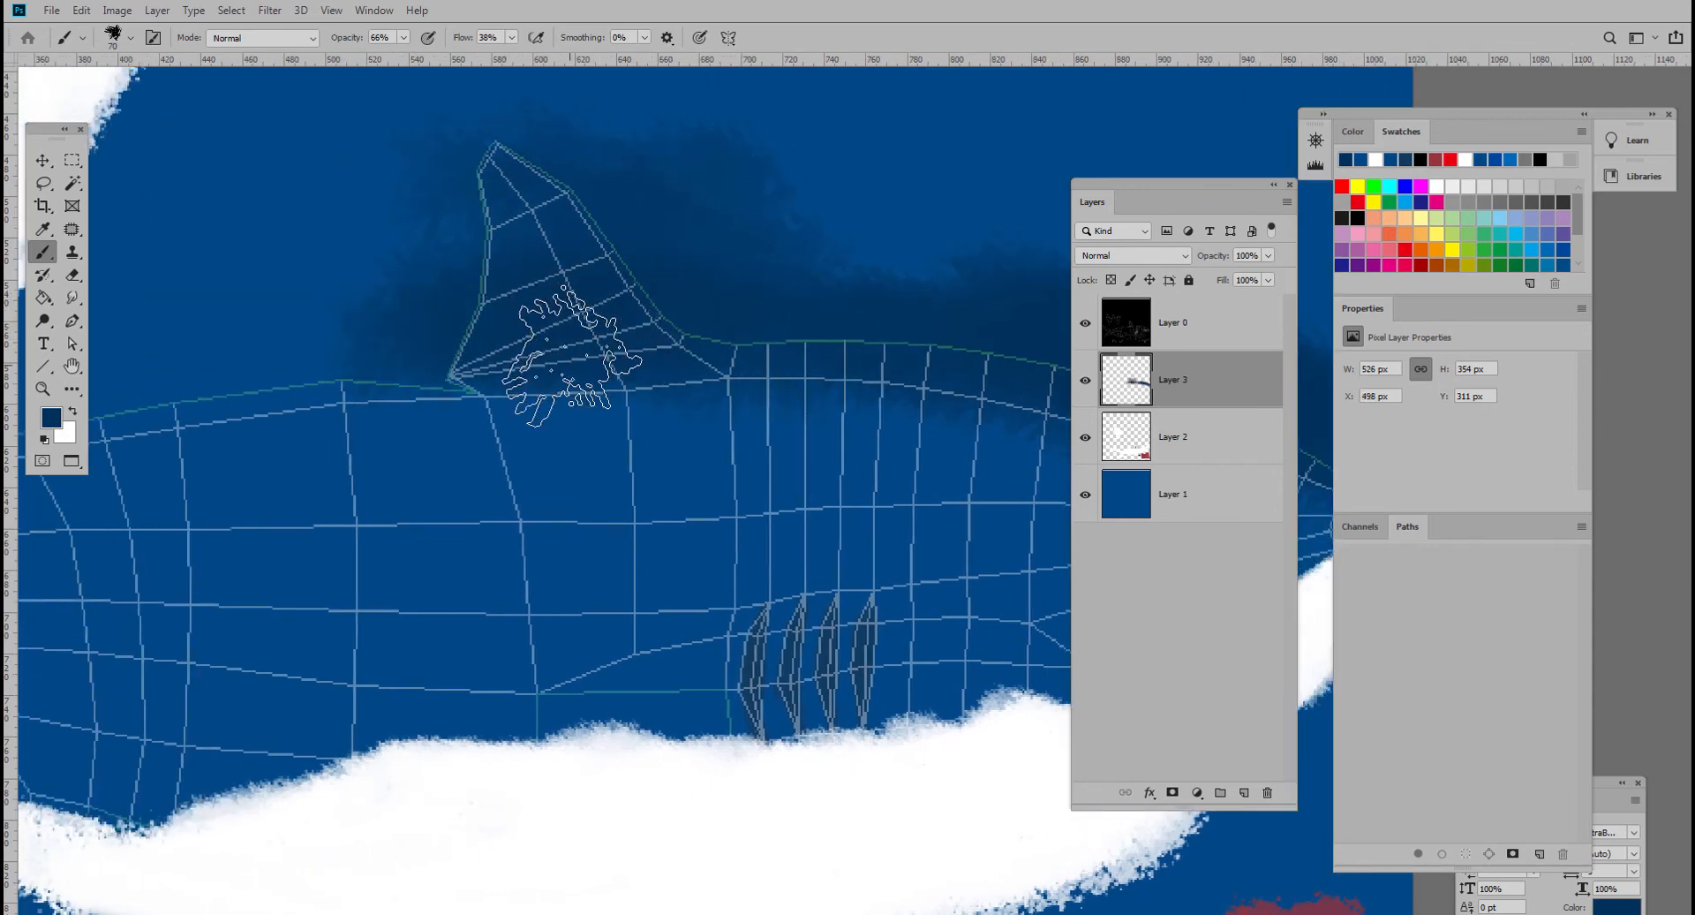
pyautogui.press('[')
pyautogui.moveTo(515, 342); pyautogui.dragTo(749, 351)
pyautogui.moveTo(618, 338)
pyautogui.mouseDown()
pyautogui.moveTo(777, 366)
pyautogui.moveTo(663, 375)
pyautogui.moveTo(893, 352)
pyautogui.mouseUp()
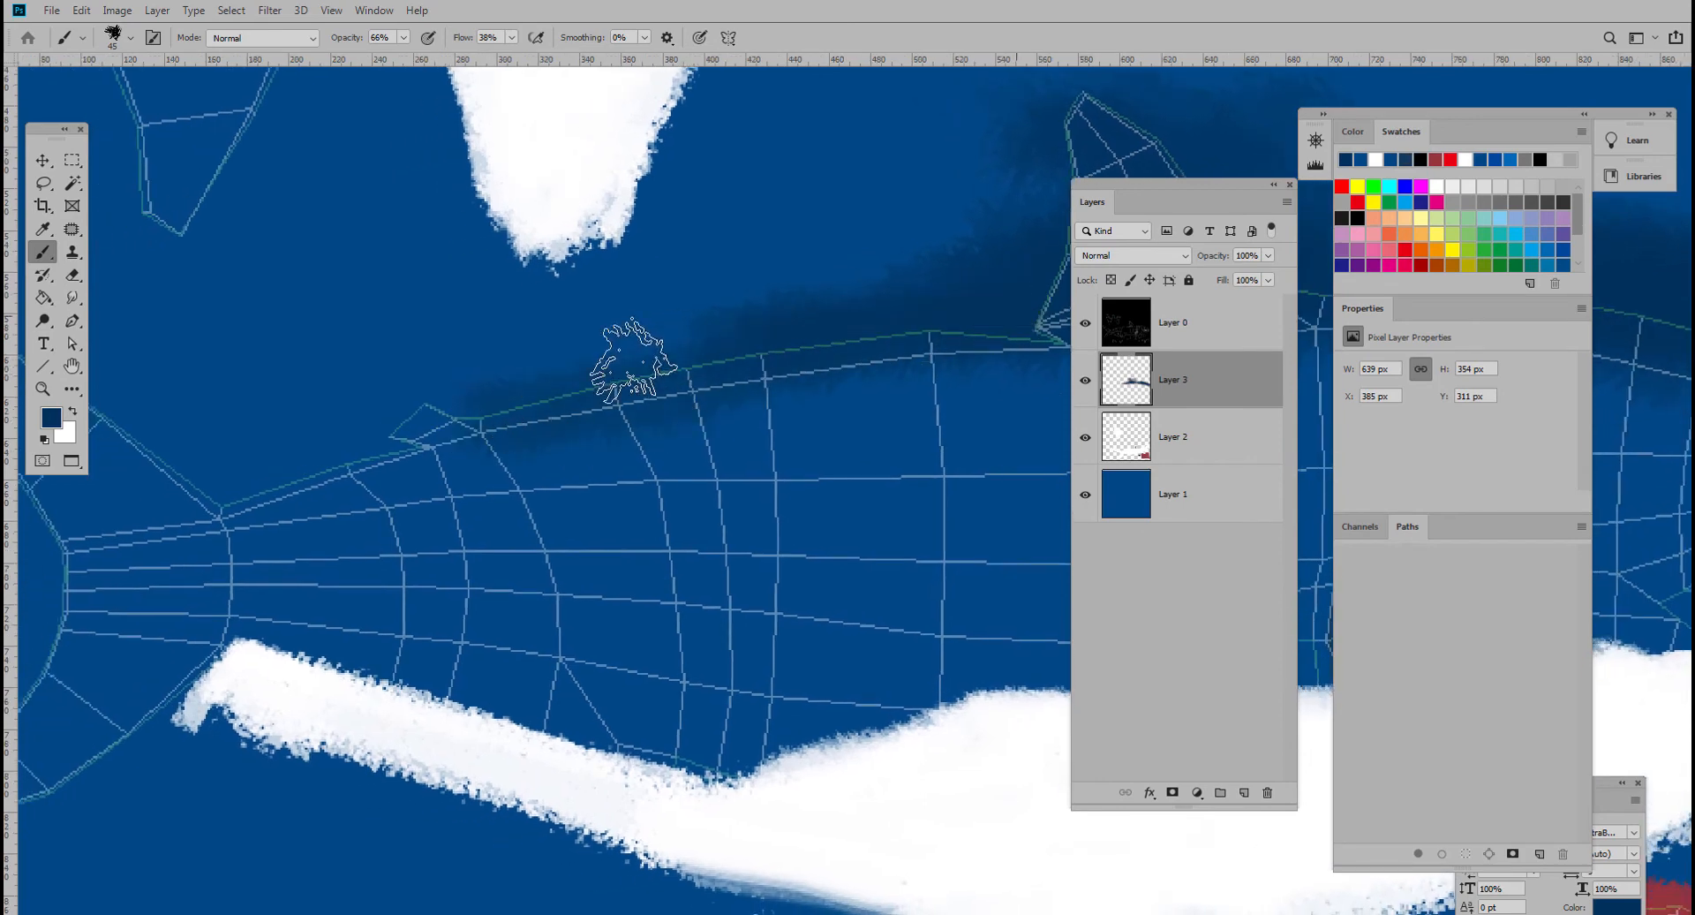
# - Switch to a 60 px Dry Media brush at 46% opacity and paint dark blue along the rear back and upper tail fin
pyautogui.click(129, 38)
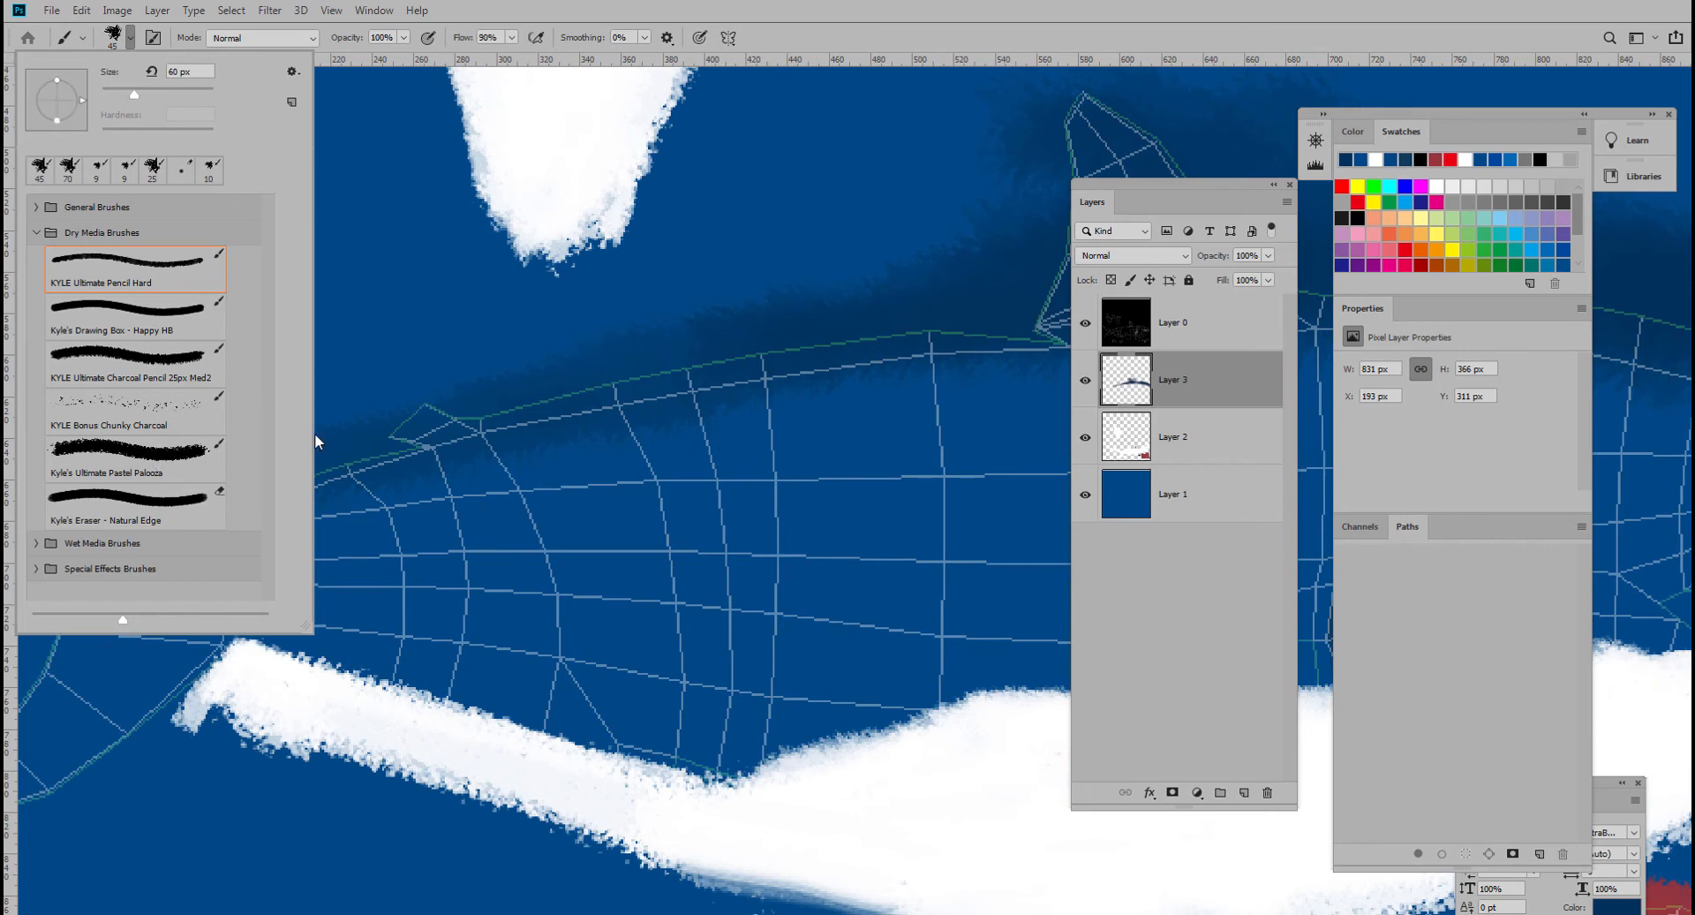
pyautogui.moveTo(623, 397)
pyautogui.mouseDown()
pyautogui.moveTo(547, 387)
pyautogui.moveTo(703, 371)
pyautogui.moveTo(424, 425)
pyautogui.moveTo(957, 304)
pyautogui.moveTo(942, 299)
pyautogui.moveTo(700, 371)
pyautogui.moveTo(700, 352)
pyautogui.moveTo(971, 334)
pyautogui.mouseUp()
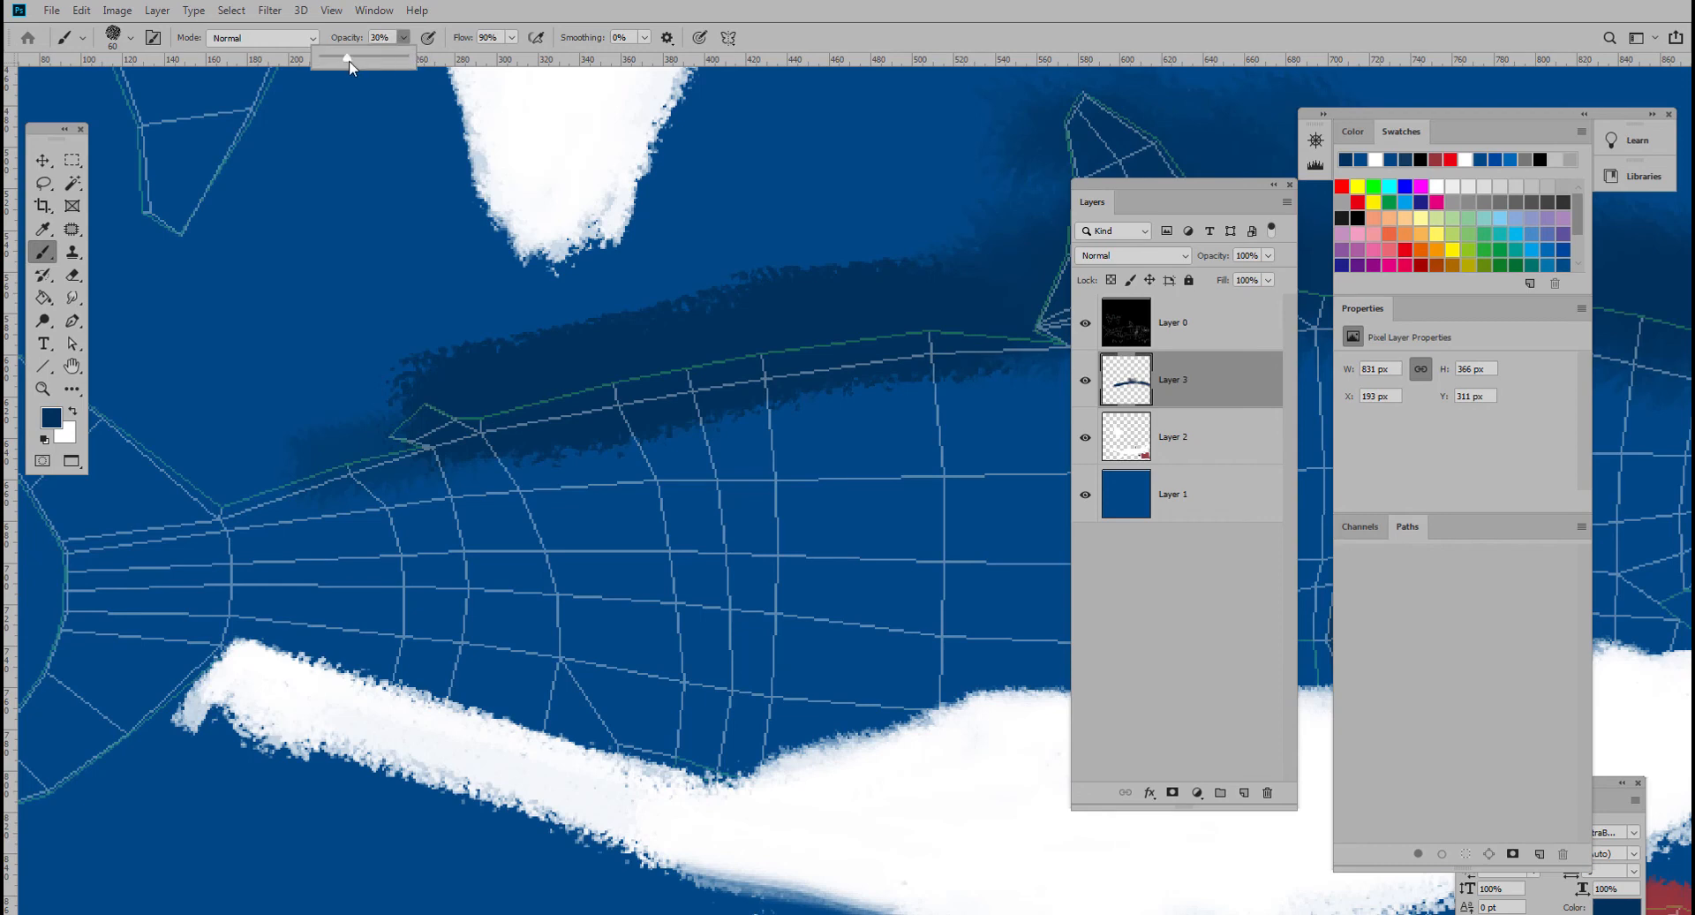
pyautogui.moveTo(452, 322)
pyautogui.mouseDown()
pyautogui.moveTo(283, 465)
pyautogui.moveTo(246, 454)
pyautogui.moveTo(819, 422)
pyautogui.mouseUp()
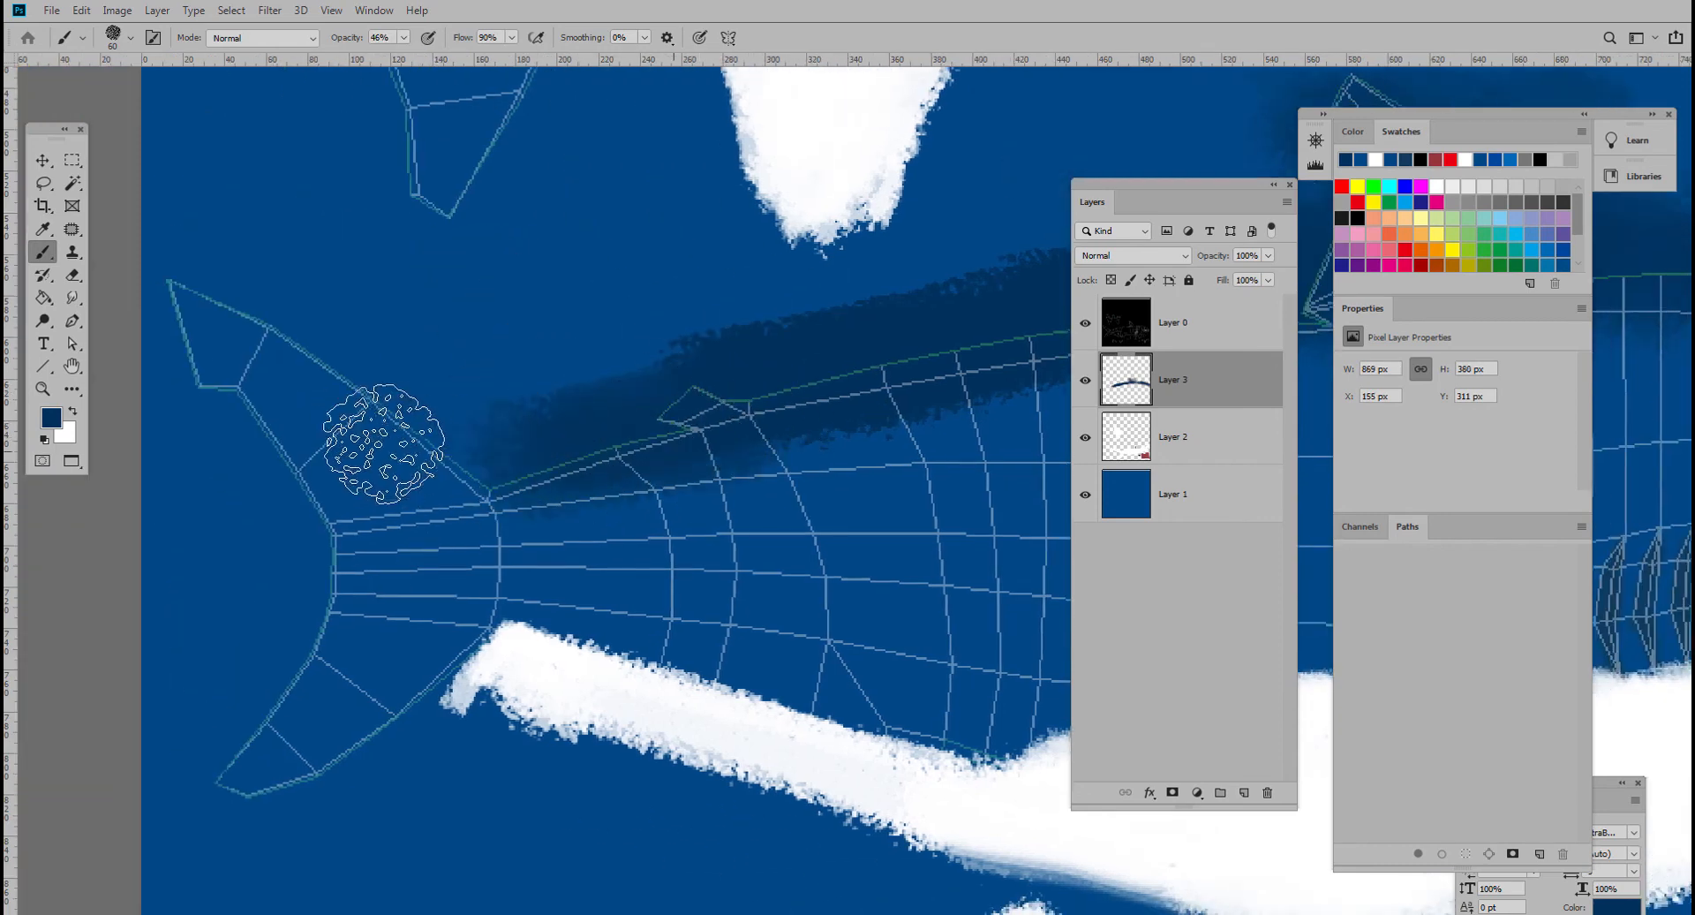
pyautogui.moveTo(204, 305)
pyautogui.mouseDown()
pyautogui.moveTo(212, 333)
pyautogui.moveTo(302, 378)
pyautogui.moveTo(132, 340)
pyautogui.moveTo(244, 401)
pyautogui.moveTo(292, 397)
pyautogui.moveTo(265, 416)
pyautogui.moveTo(541, 485)
pyautogui.moveTo(380, 503)
pyautogui.moveTo(428, 495)
pyautogui.moveTo(476, 543)
pyautogui.moveTo(603, 453)
pyautogui.mouseUp()
pyautogui.moveTo(723, 403); pyautogui.dragTo(400, 434)
pyautogui.keyDown('ctrl'); pyautogui.moveTo(558, 473); pyautogui.dragTo(510, 473); pyautogui.keyUp('ctrl')
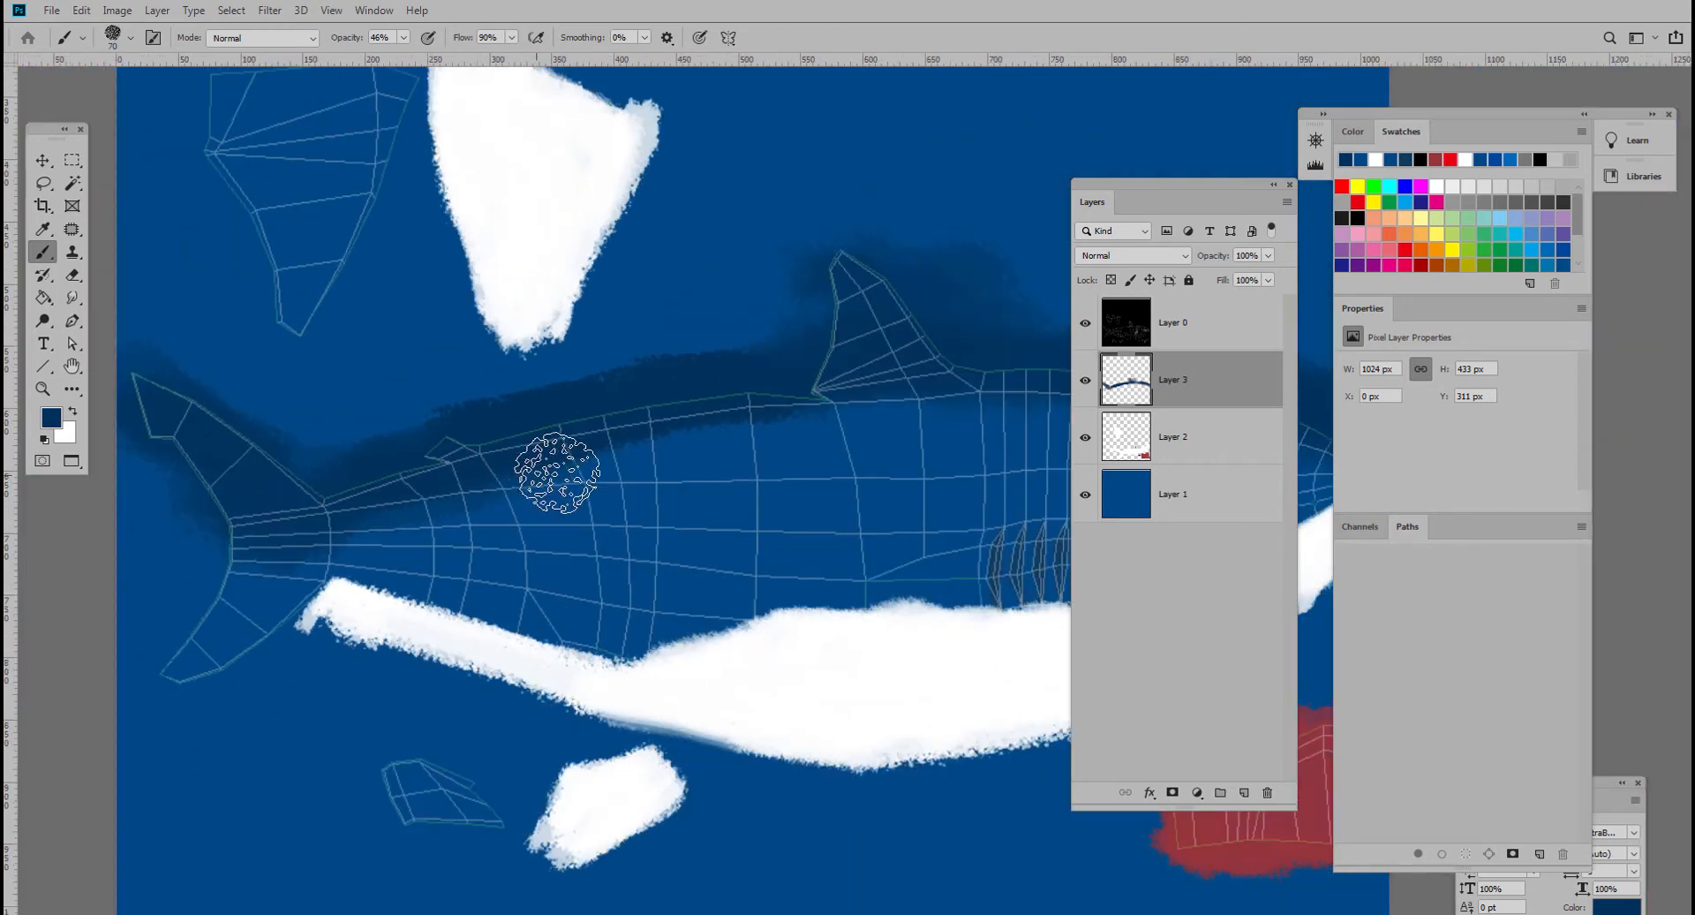
# - Enlarge the brush to 125 px and broaden the dark blue band along the back from the head to the tail
pyautogui.press(']')
pyautogui.press(']')
pyautogui.press(']')
pyautogui.press(']')
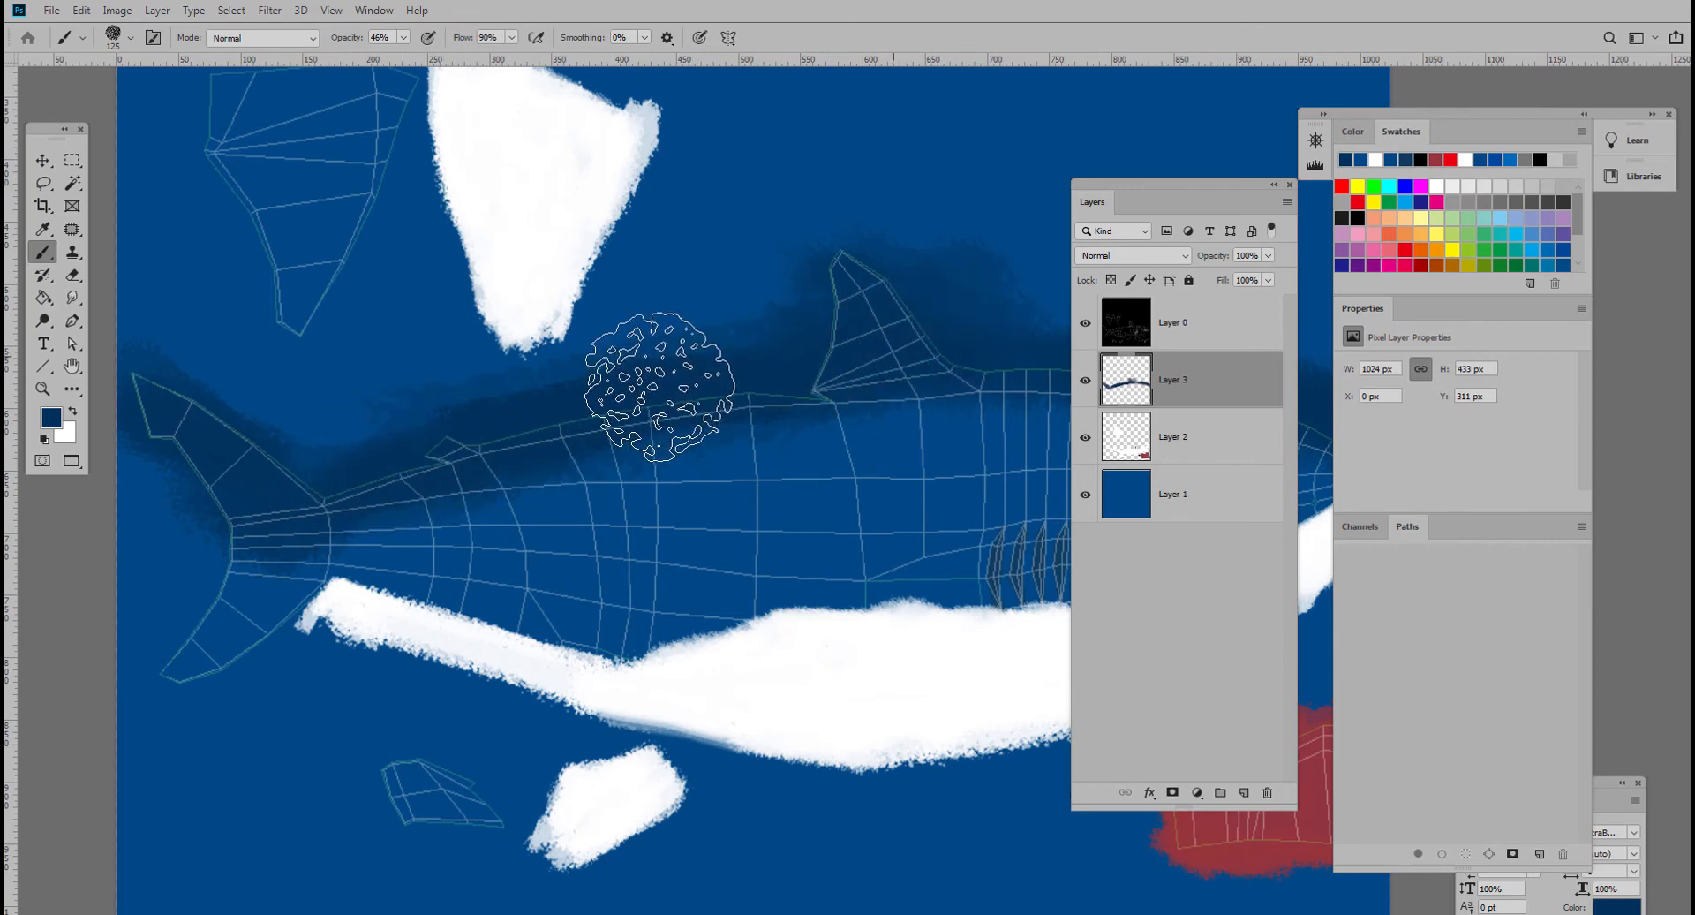
pyautogui.moveTo(862, 341); pyautogui.dragTo(515, 390)
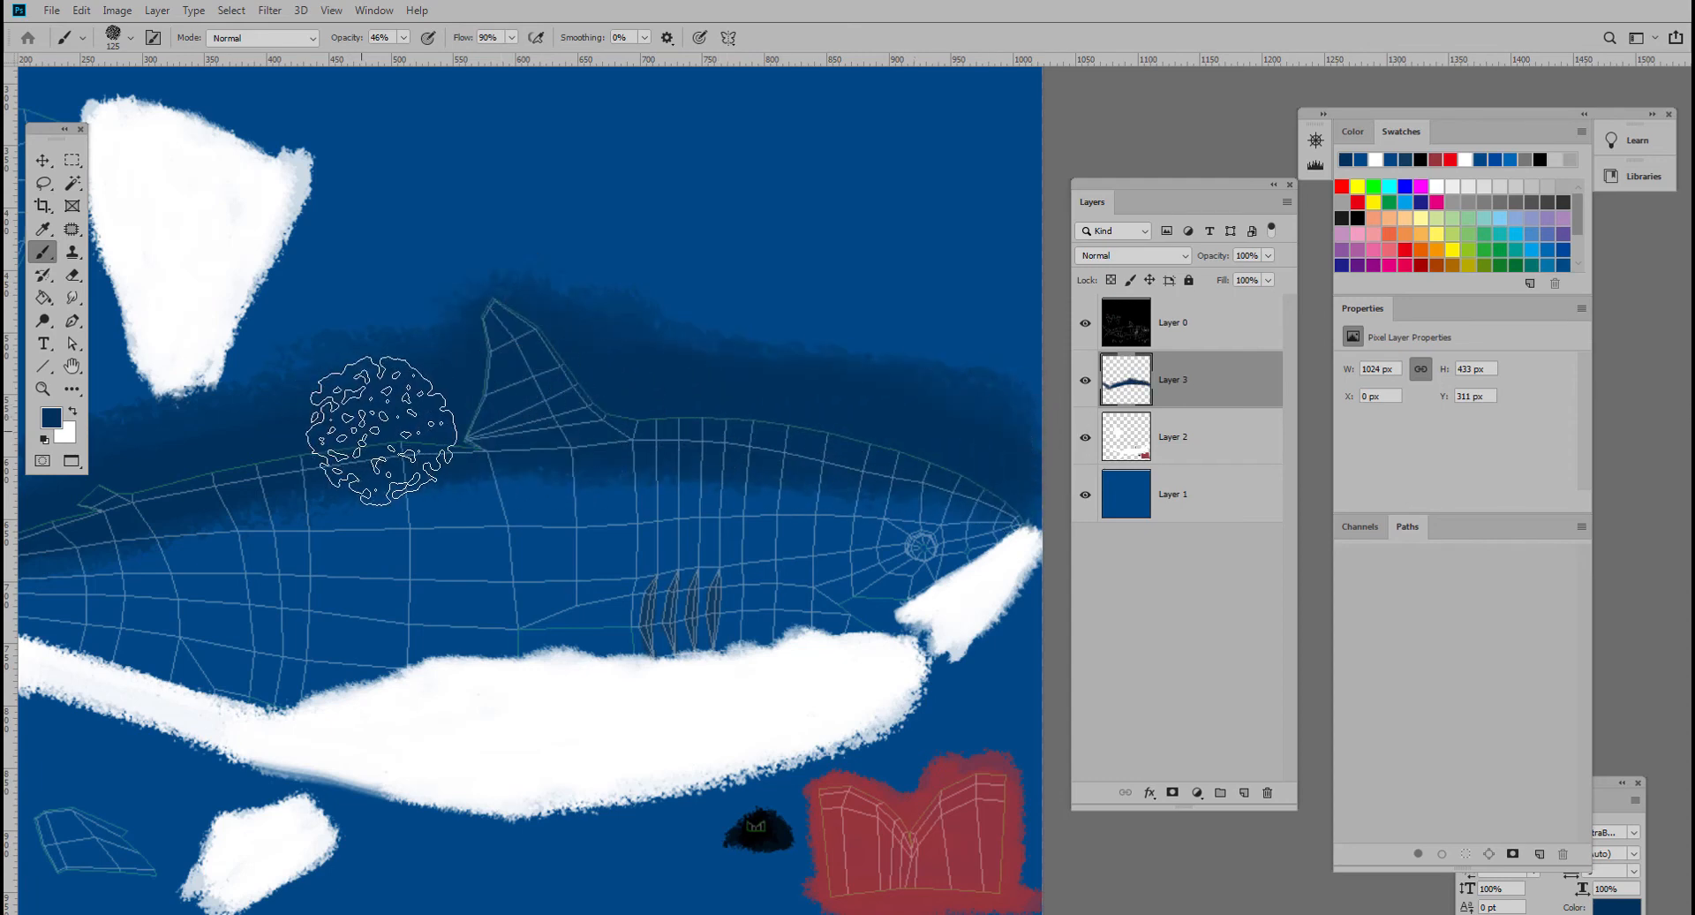
pyautogui.moveTo(358, 431); pyautogui.dragTo(775, 442)
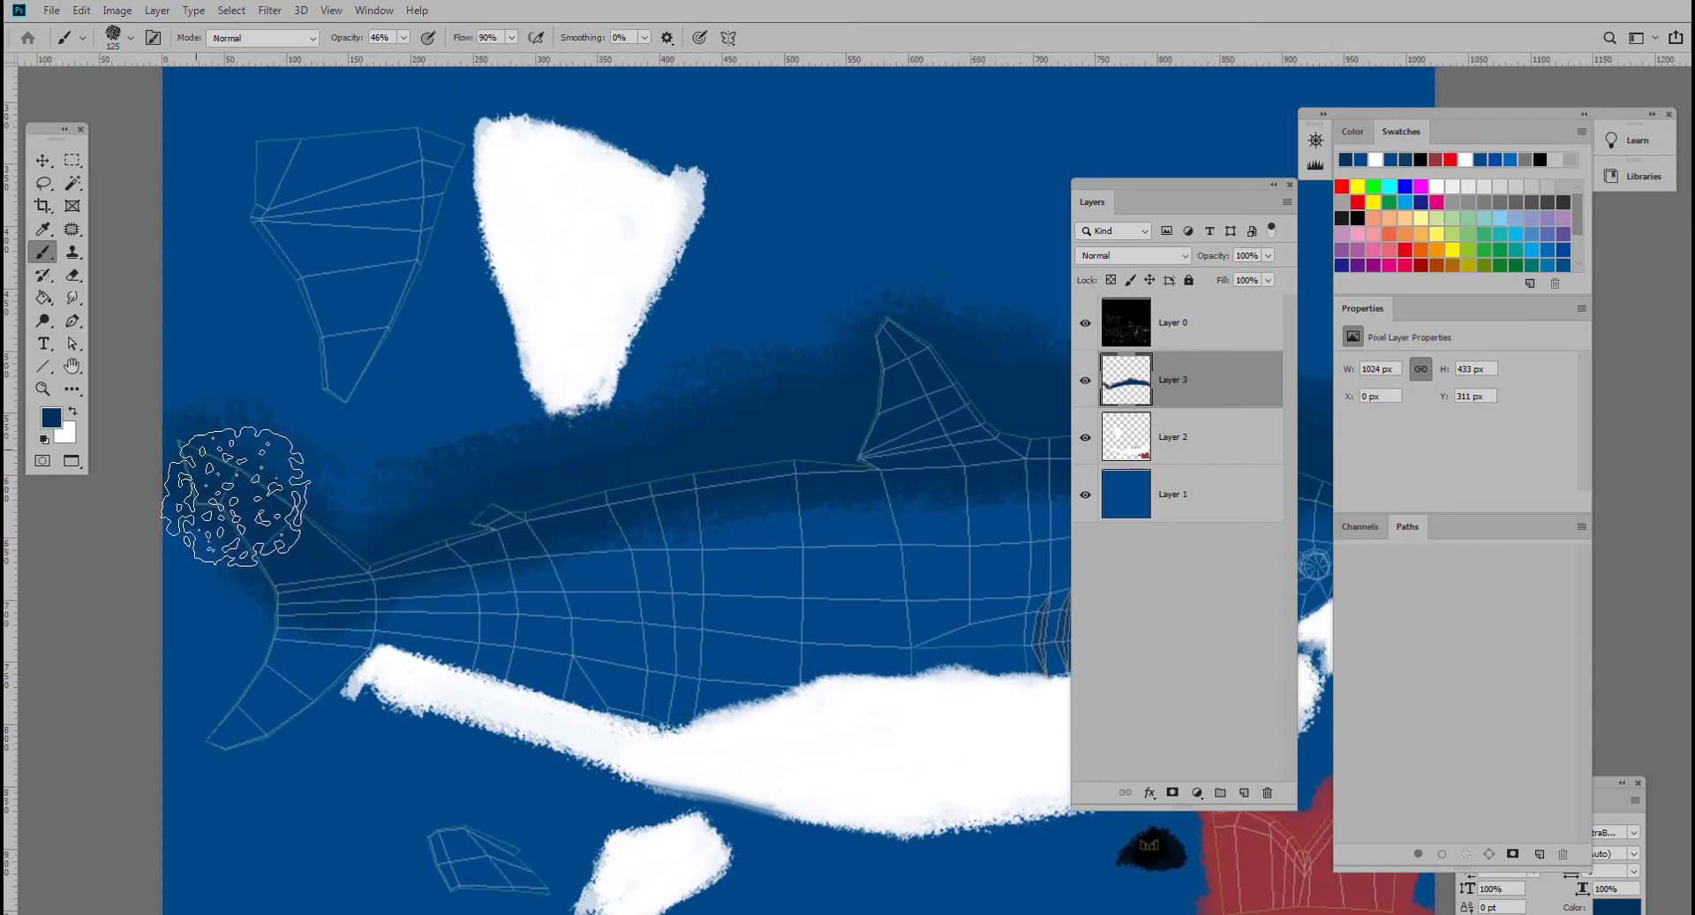
# - Set Layer 3's opacity to 62% and add more dark blue around the back and the flank below the dorsal fin
pyautogui.click(1236, 275)
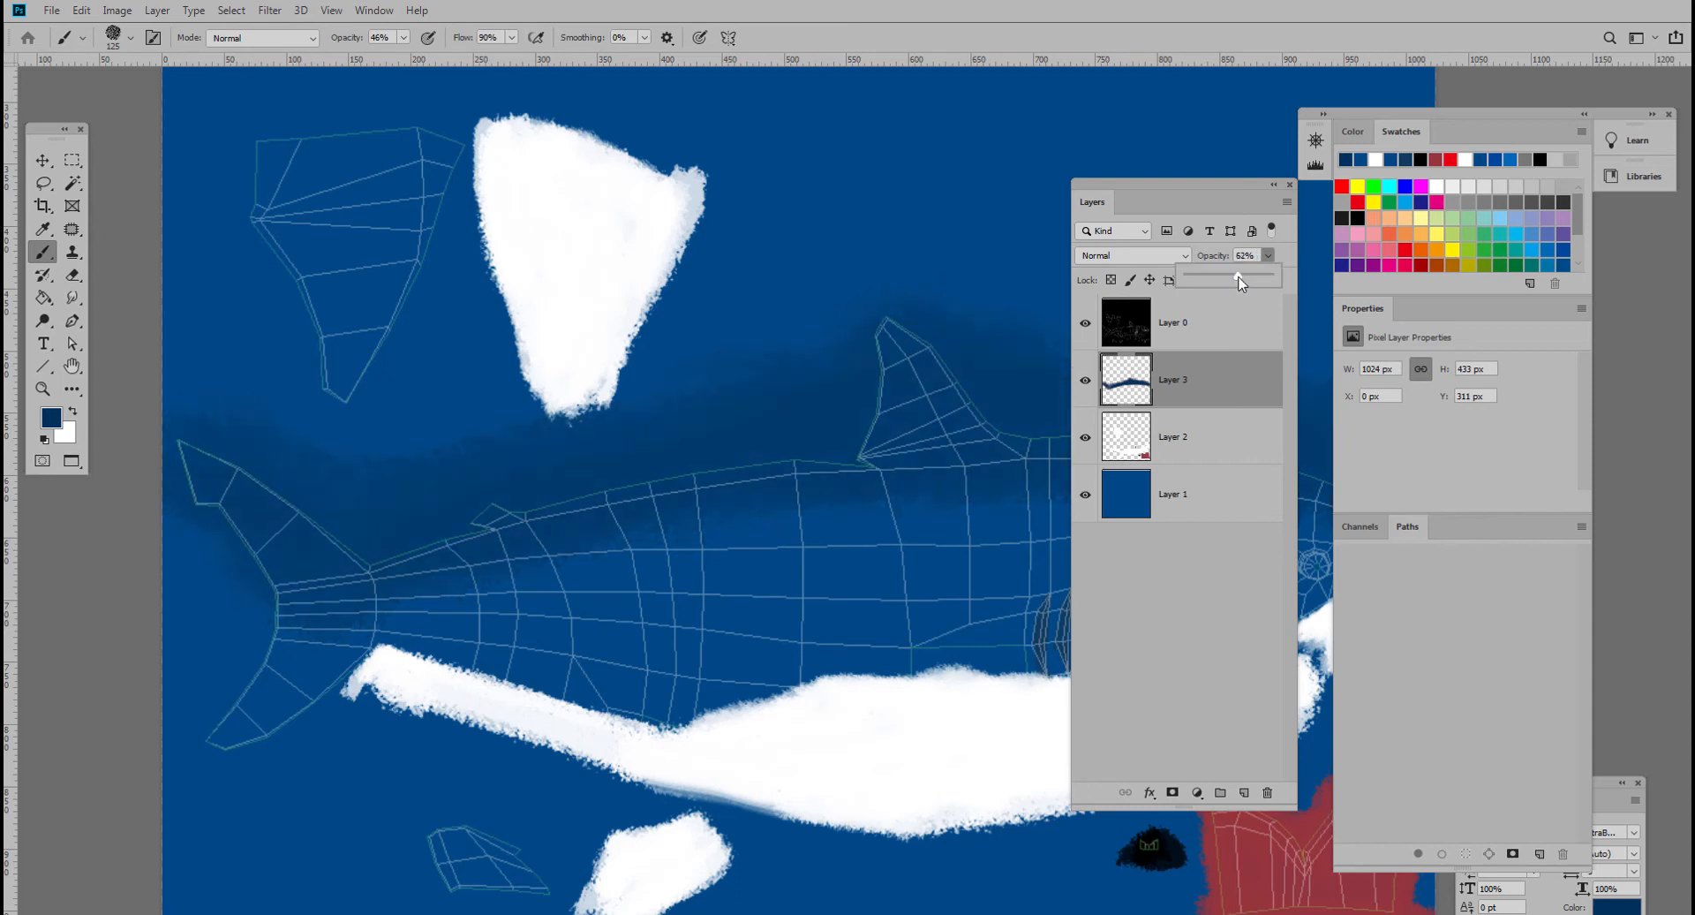
pyautogui.click(376, 341)
pyautogui.moveTo(376, 334); pyautogui.dragTo(382, 372)
pyautogui.moveTo(681, 484); pyautogui.dragTo(524, 415)
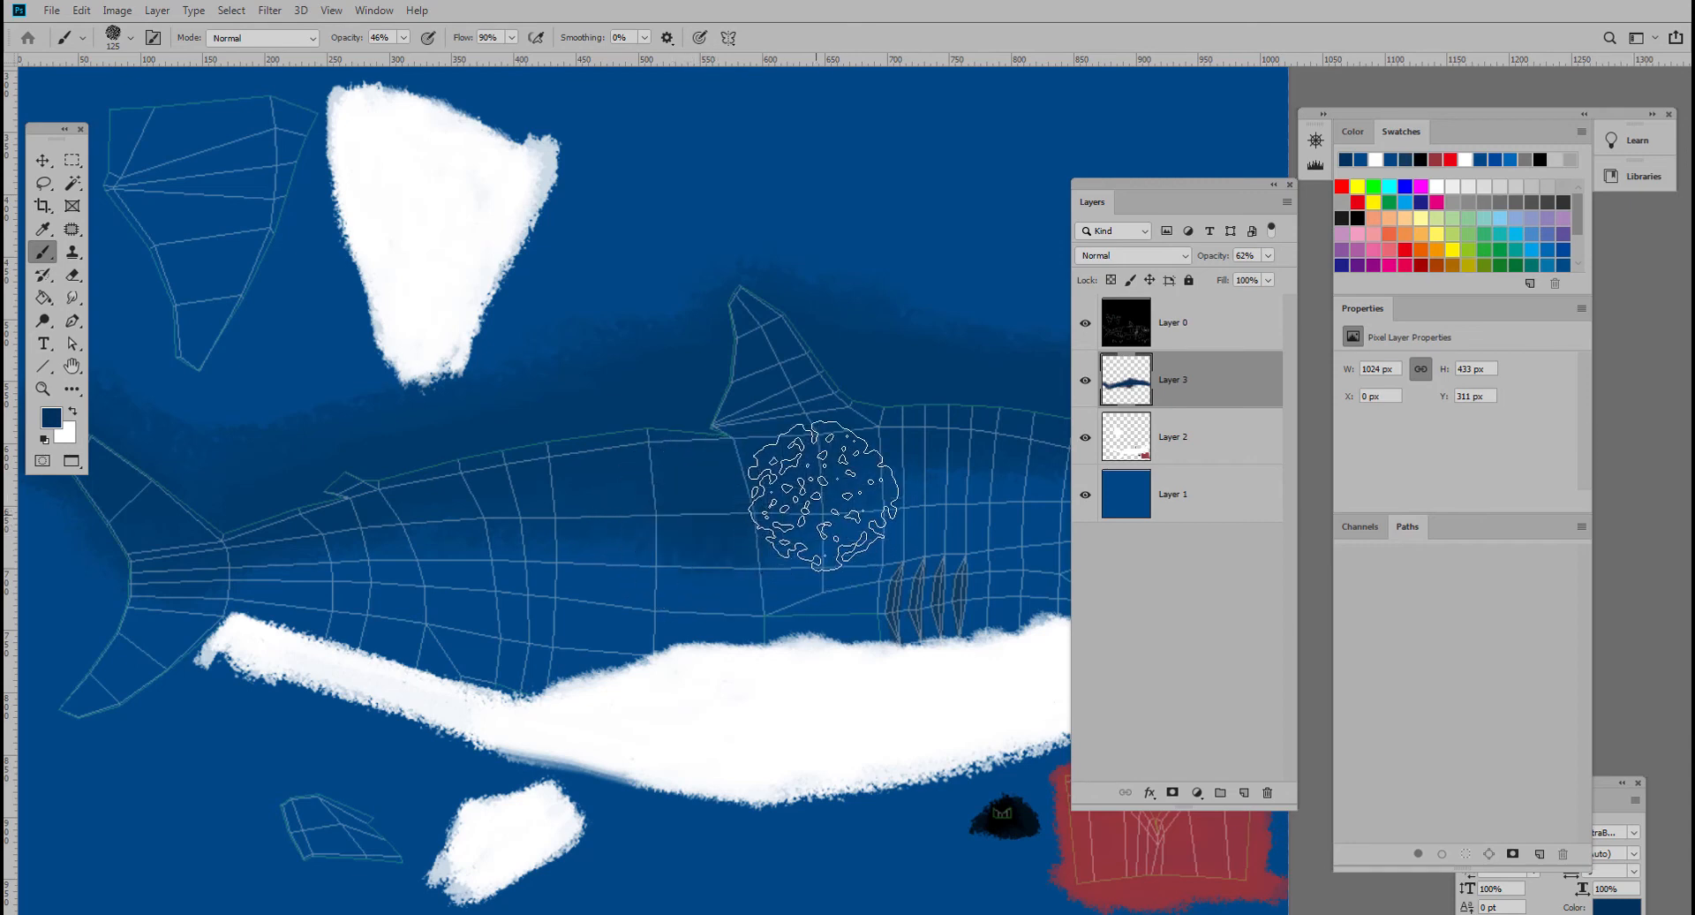
# - Reduce the brush to 60 px and blend the lower edge of the dark shading on the flank below the dorsal fin
pyautogui.keyDown('alt'); pyautogui.scroll(4, 823, 494); pyautogui.keyUp('alt')
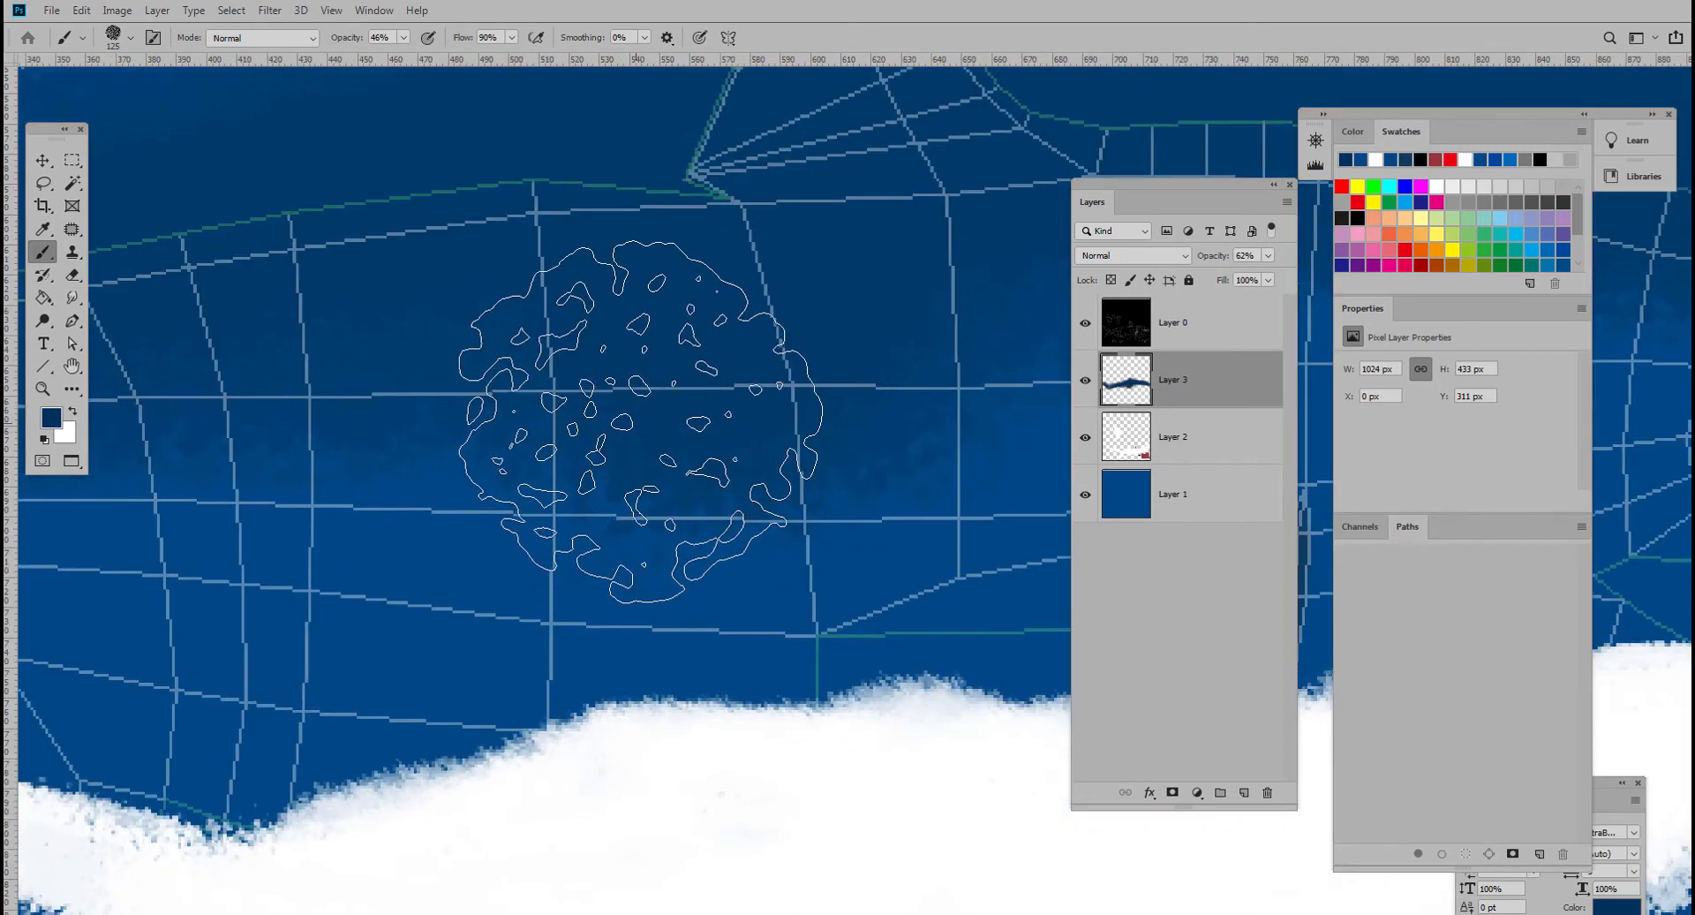
pyautogui.press('[')
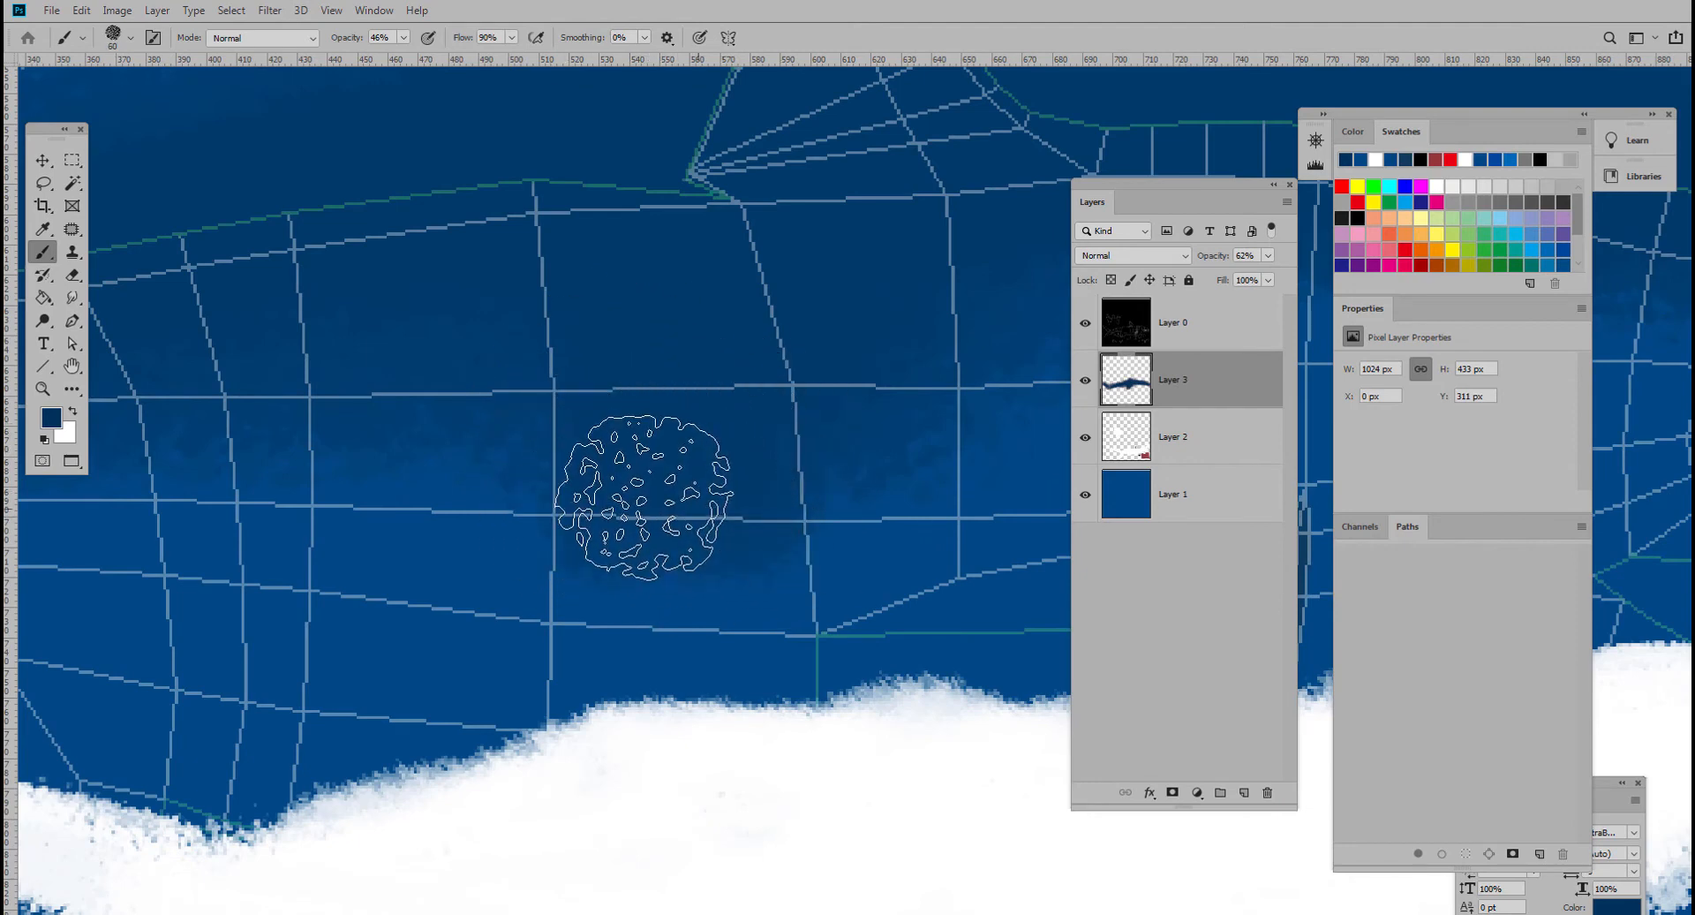
pyautogui.moveTo(579, 475); pyautogui.dragTo(661, 516)
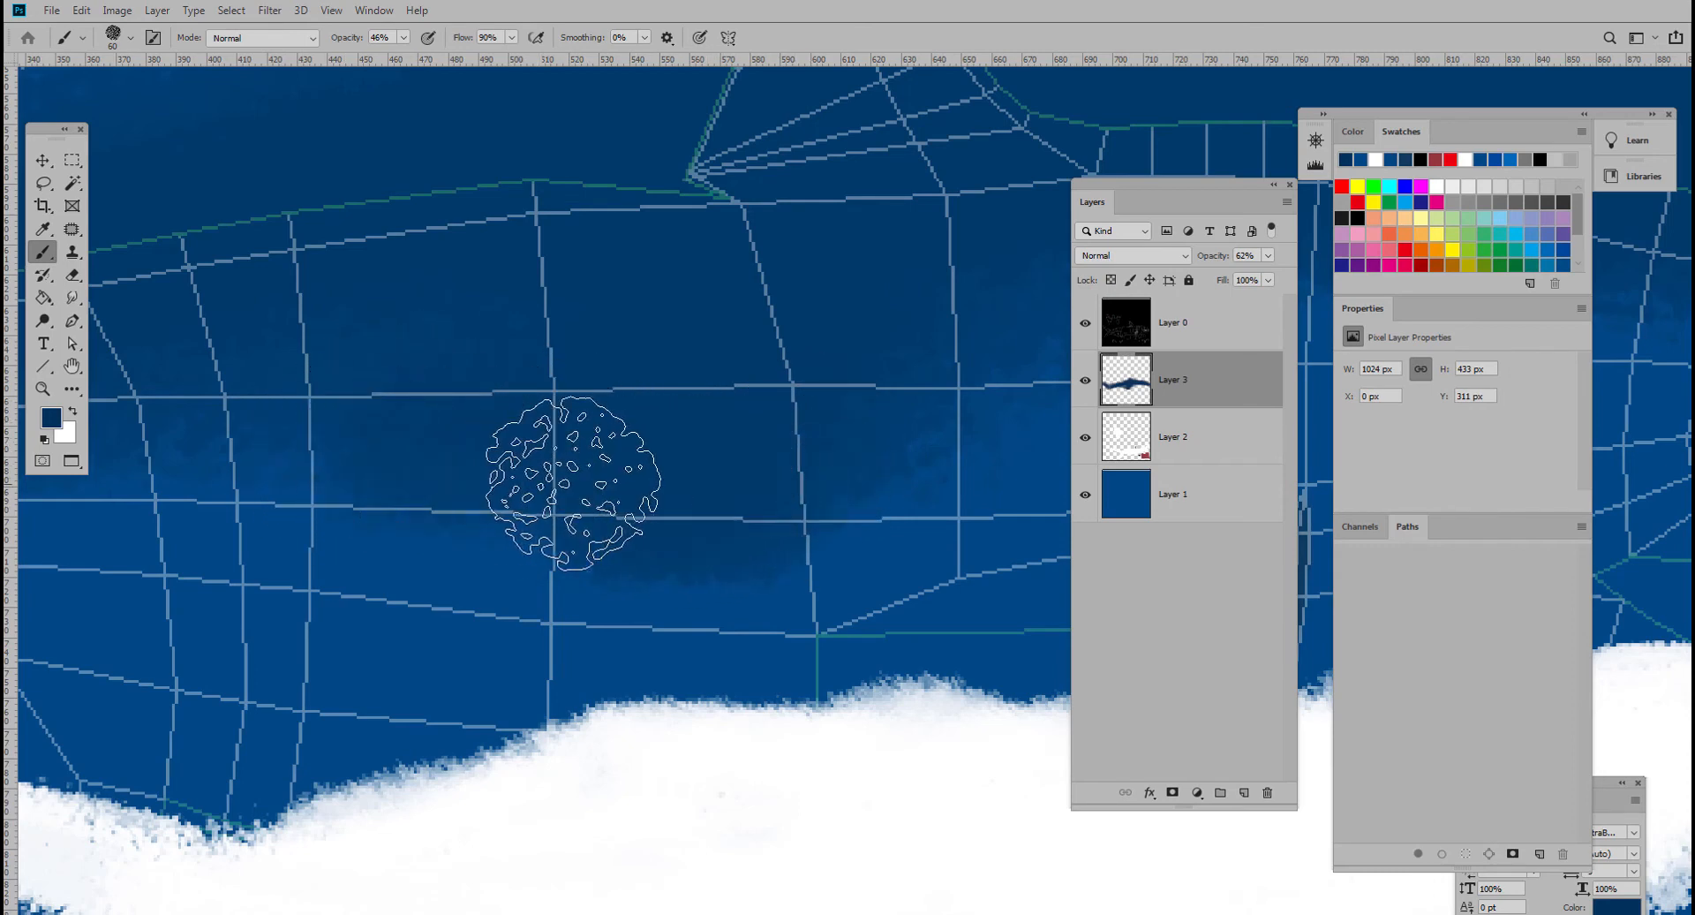
pyautogui.moveTo(687, 363); pyautogui.dragTo(1015, 473)
# - Paint dark blue over the large fin's UV piece beside the big white patch, enlarging the brush to 90 px
pyautogui.moveTo(397, 274); pyautogui.dragTo(769, 430)
pyautogui.scroll(-5, 770, 430)
pyautogui.moveTo(548, 295); pyautogui.dragTo(591, 370)
pyautogui.moveTo(382, 192)
pyautogui.mouseDown()
pyautogui.moveTo(398, 261)
pyautogui.moveTo(485, 208)
pyautogui.moveTo(399, 222)
pyautogui.moveTo(565, 213)
pyautogui.moveTo(430, 277)
pyautogui.moveTo(355, 238)
pyautogui.moveTo(552, 397)
pyautogui.moveTo(496, 517)
pyautogui.mouseUp()
pyautogui.press(']')
pyautogui.press(']')
pyautogui.press(']')
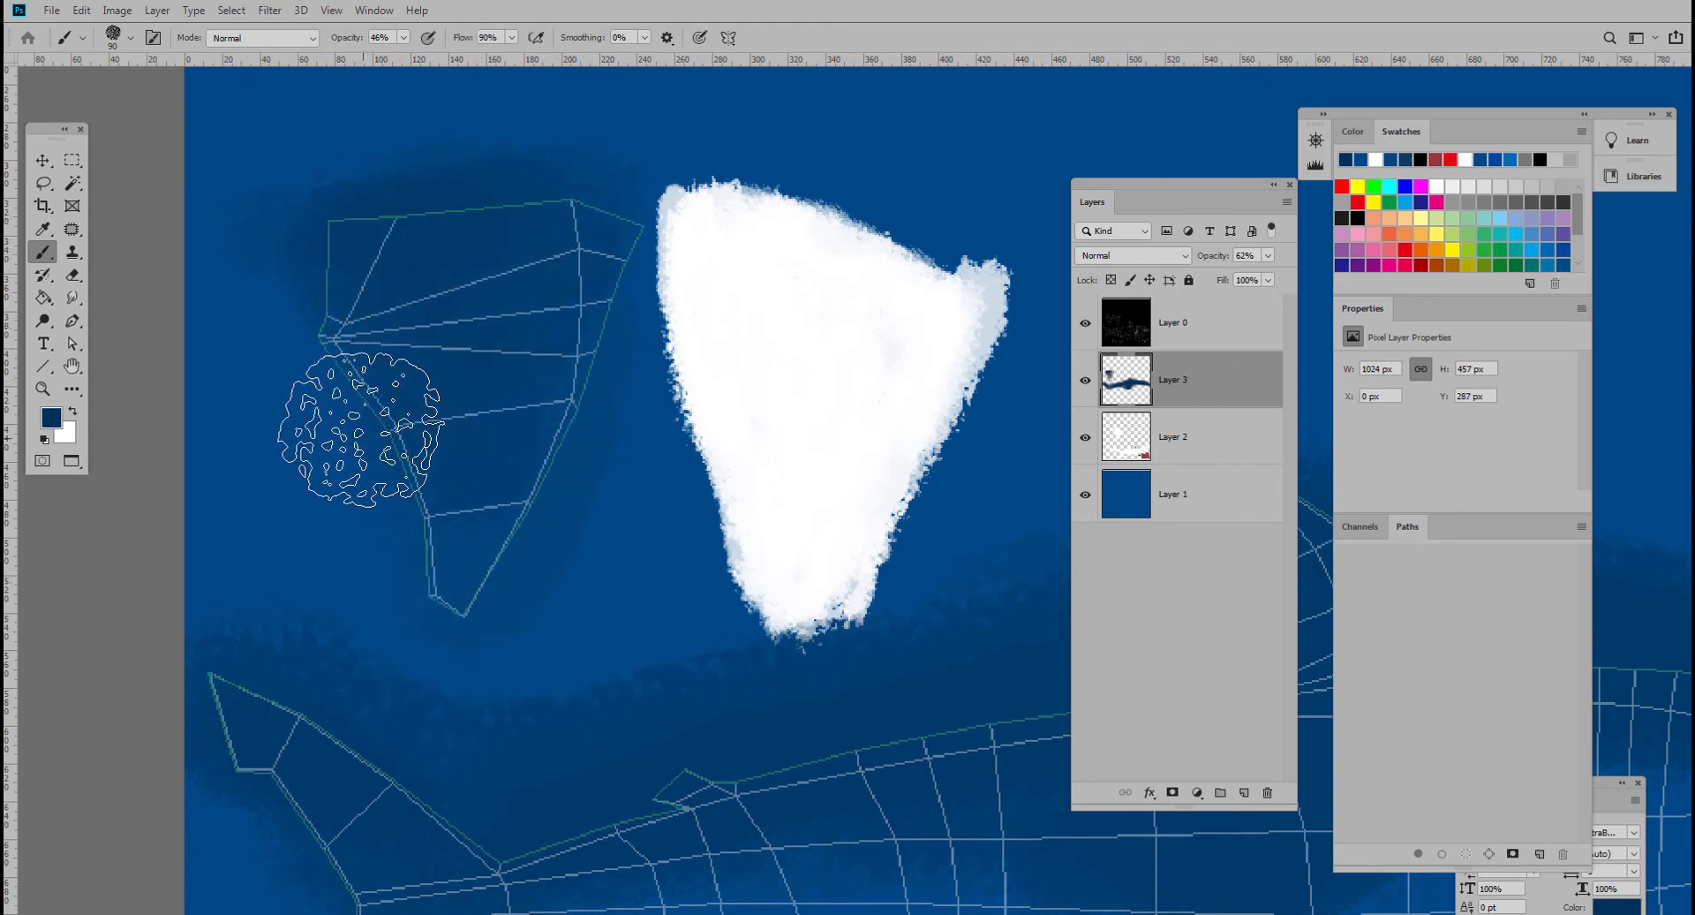
pyautogui.moveTo(328, 241)
pyautogui.mouseDown()
pyautogui.moveTo(526, 250)
pyautogui.moveTo(571, 283)
pyautogui.moveTo(515, 394)
pyautogui.moveTo(466, 586)
pyautogui.mouseUp()
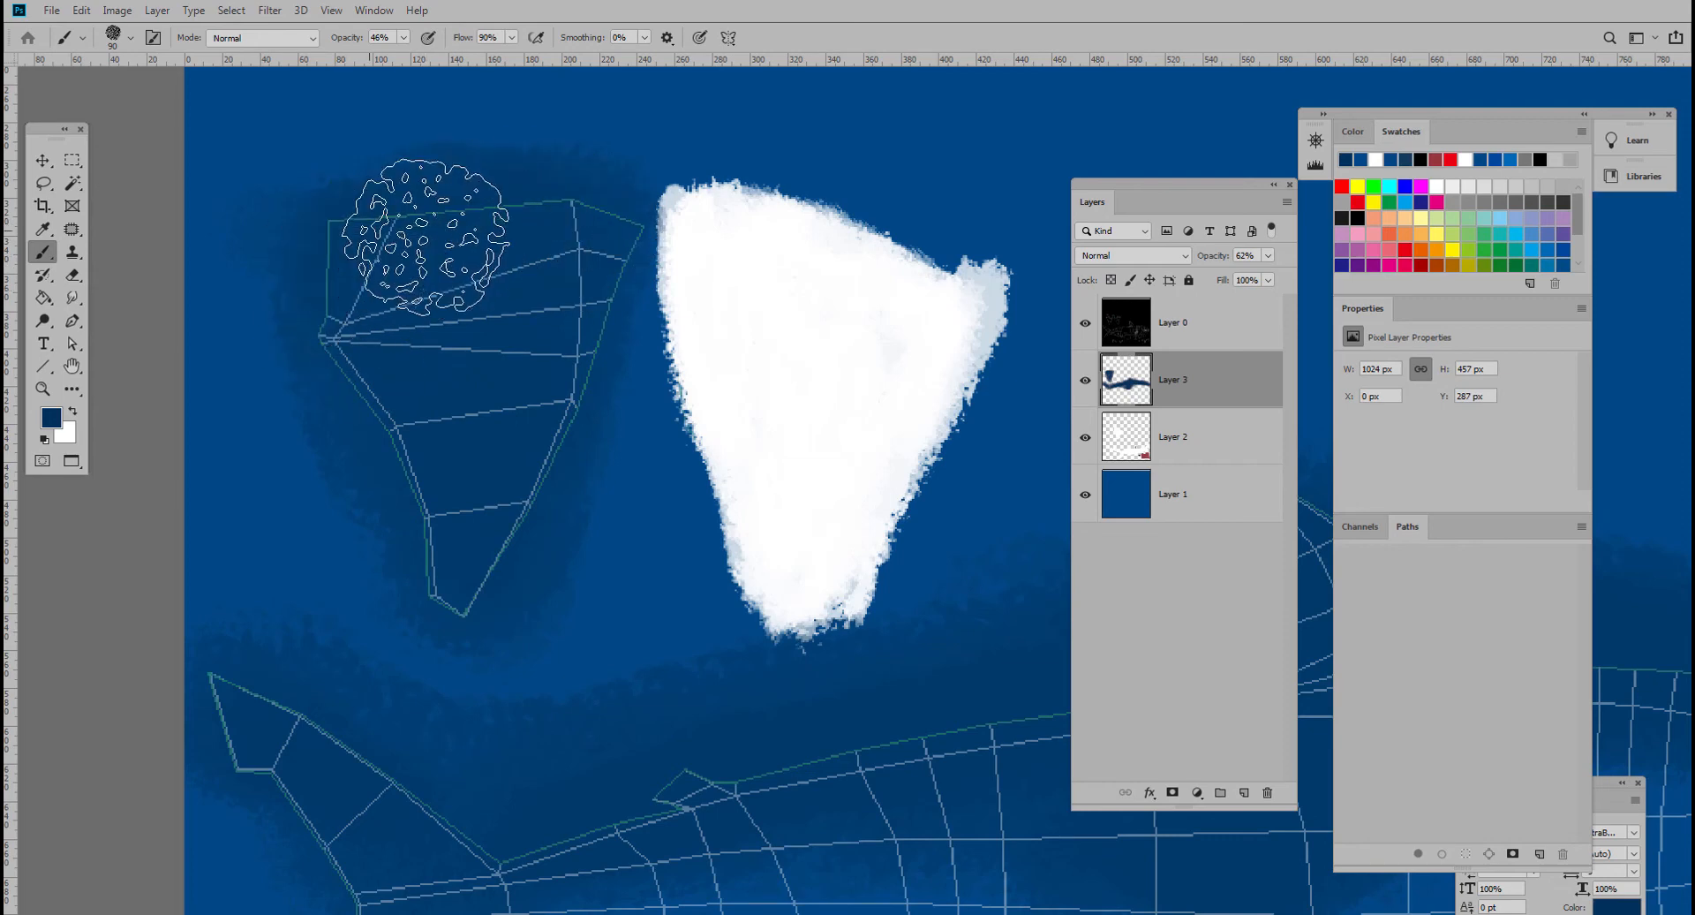
# - Try to paint dark blue over the small fin's UV piece below the tail, and undo the strokes
pyautogui.keyDown('alt'); pyautogui.scroll(-2, 596, 546); pyautogui.keyUp('alt')
pyautogui.moveTo(643, 602); pyautogui.dragTo(394, 436)
pyautogui.keyDown('ctrl'); pyautogui.moveTo(423, 655); pyautogui.dragTo(461, 633); pyautogui.keyUp('ctrl')
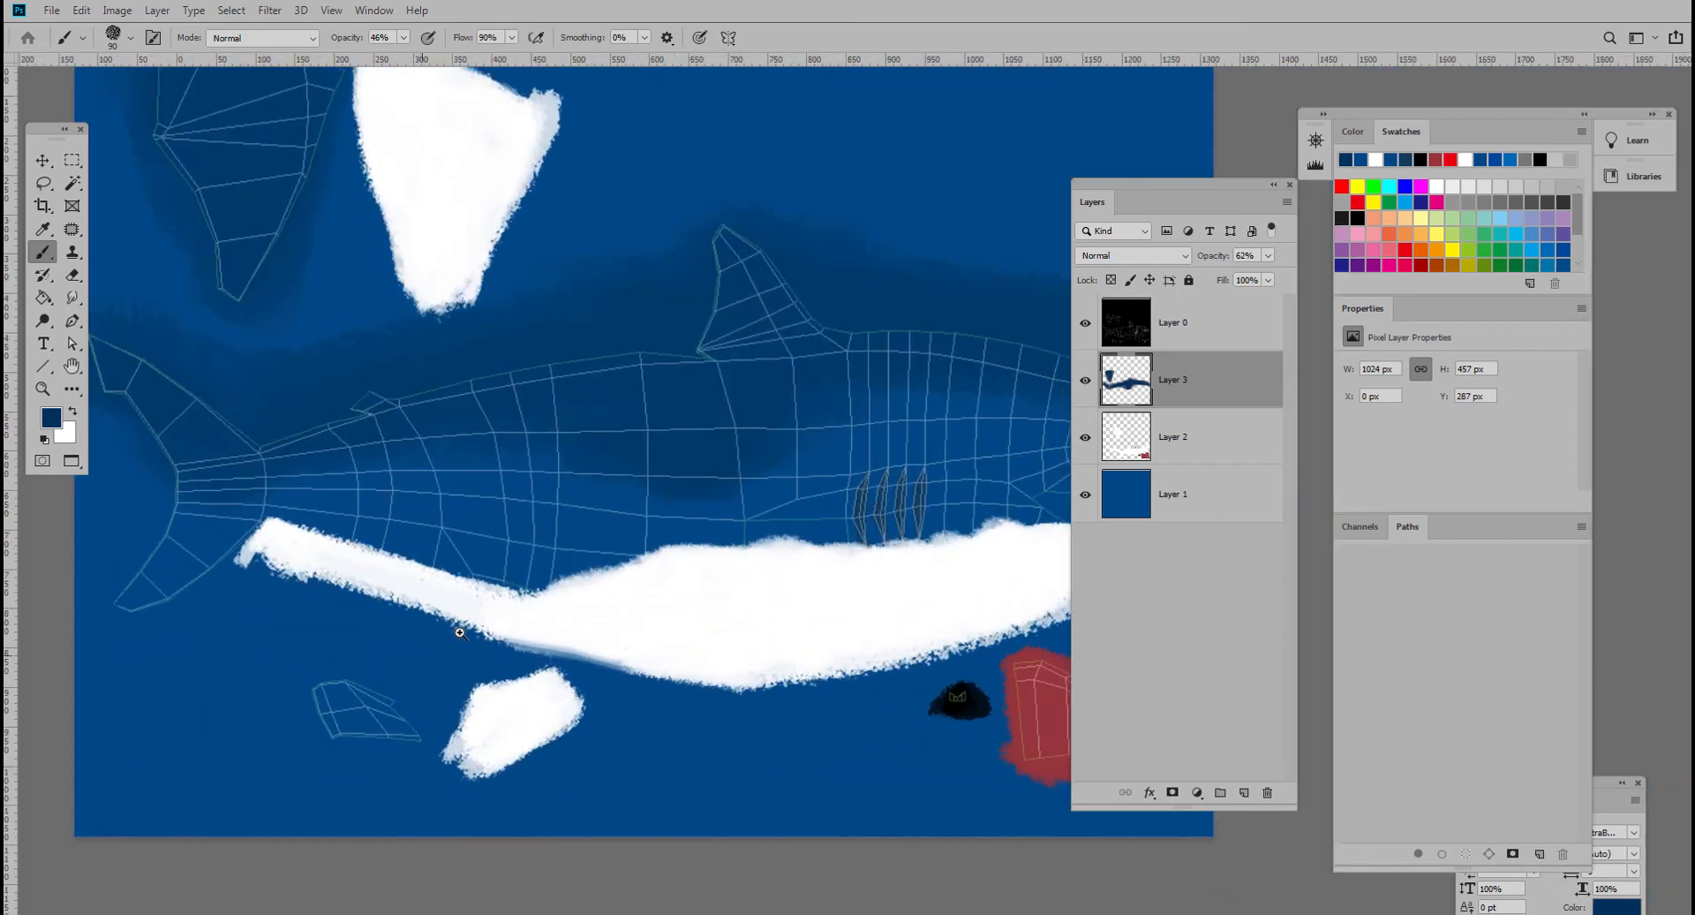
pyautogui.moveTo(322, 685)
pyautogui.mouseDown()
pyautogui.moveTo(346, 724)
pyautogui.moveTo(372, 712)
pyautogui.moveTo(395, 738)
pyautogui.mouseUp()
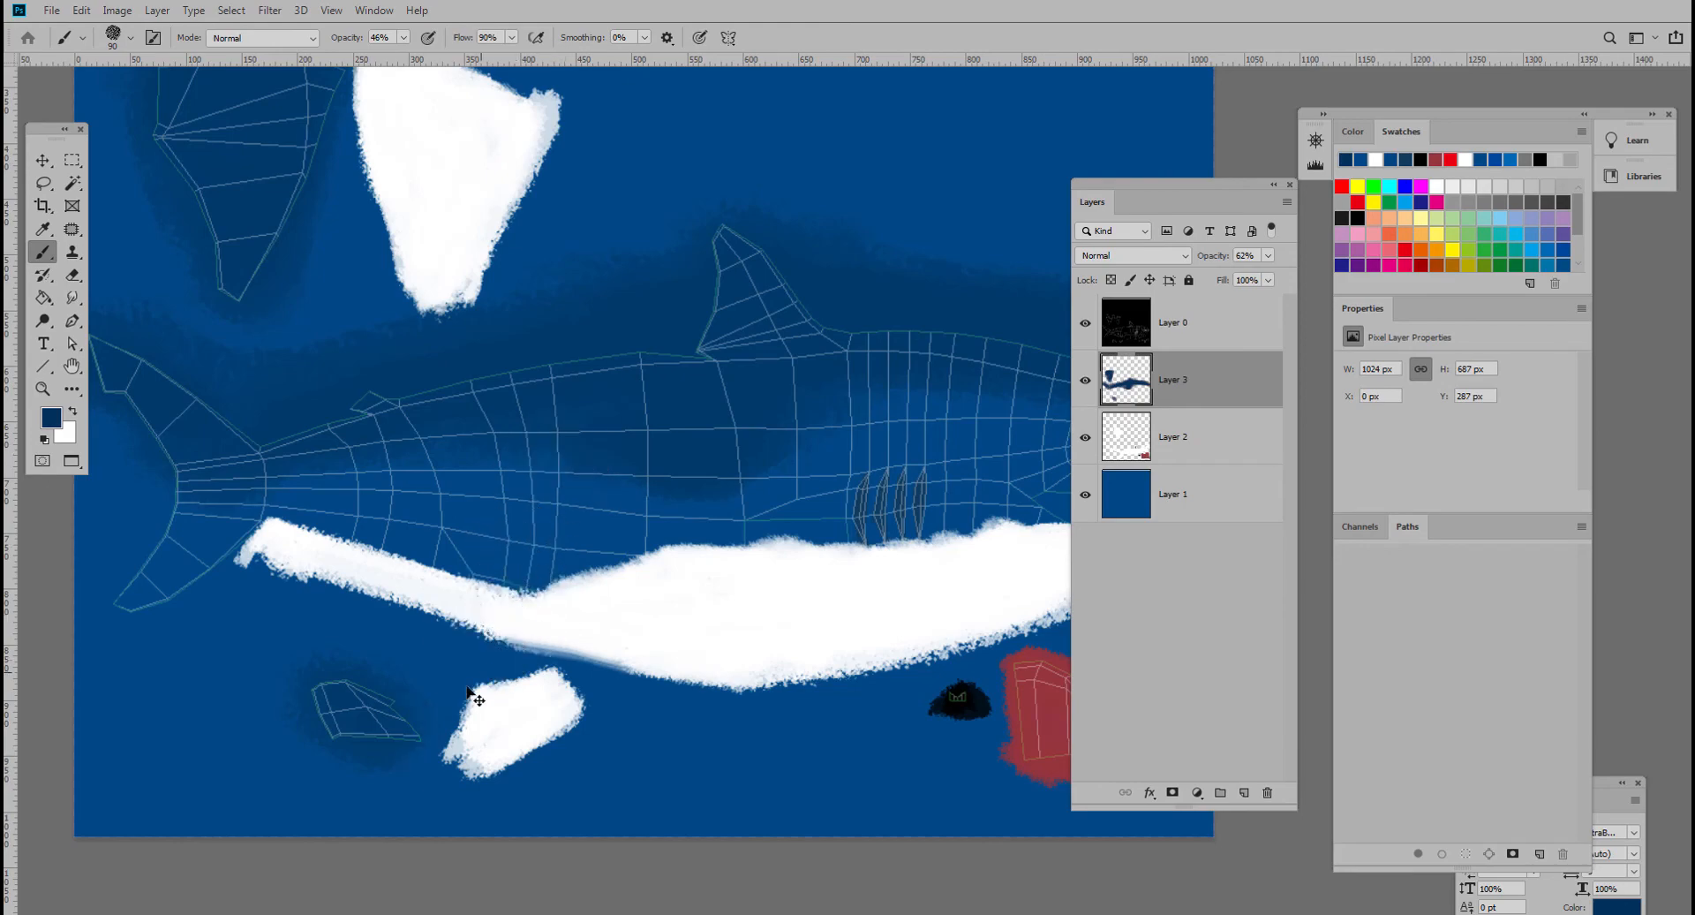
pyautogui.hotkey('ctrl', 'z')
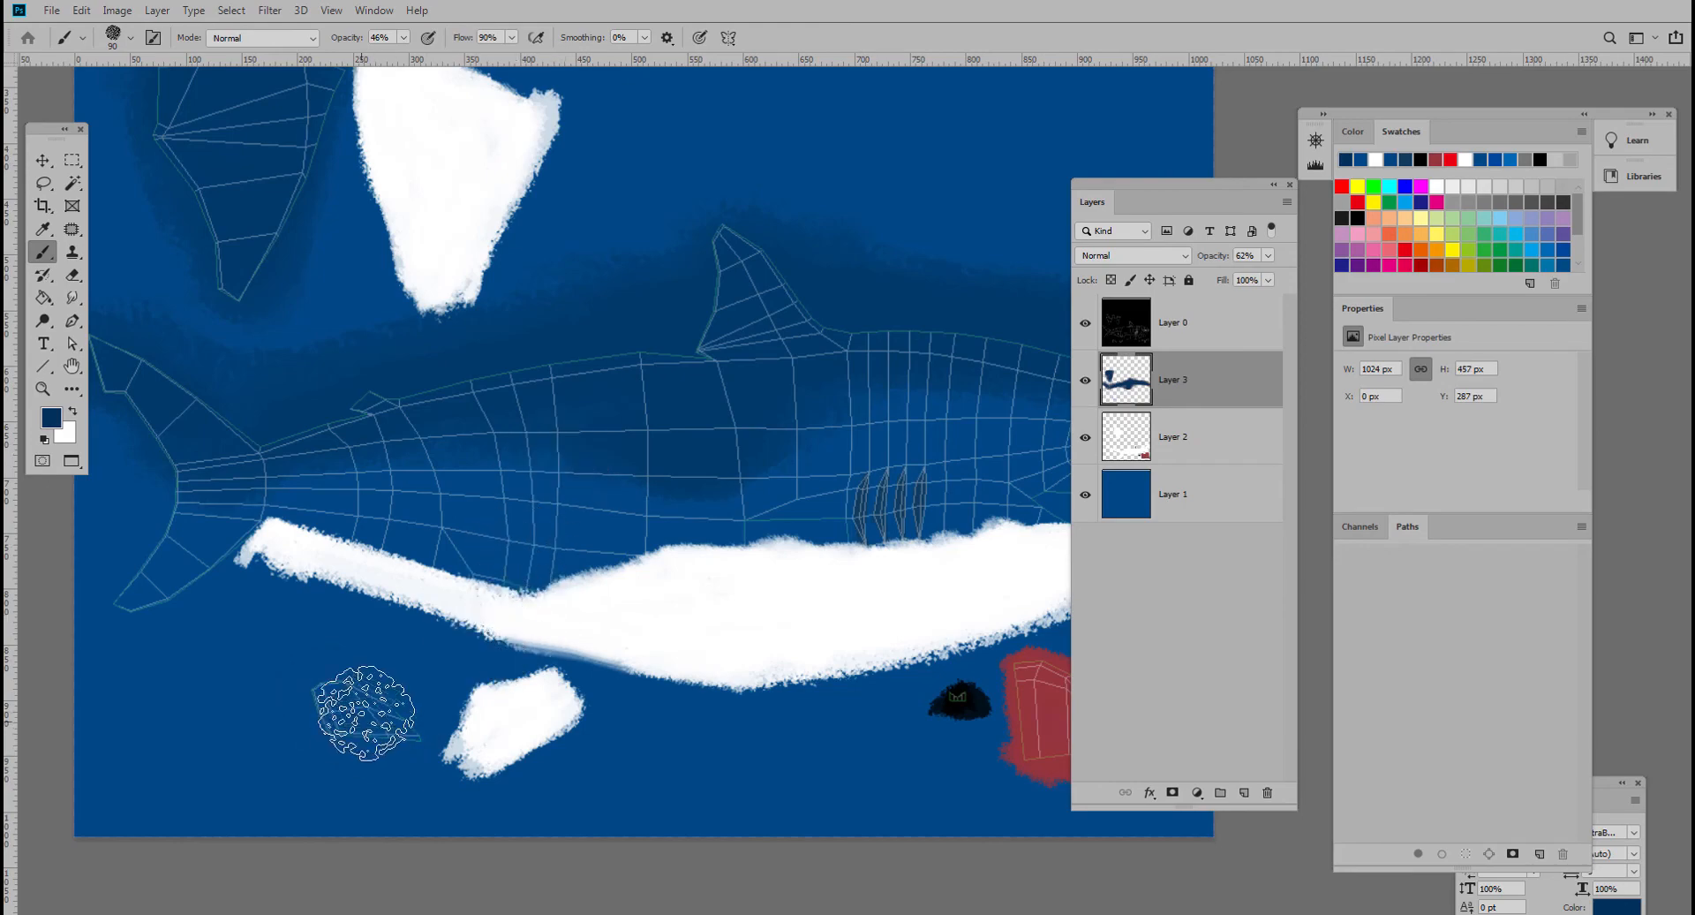
# - Erase the paint spilling around the lower ends of the first gill slits on Layer 2
pyautogui.moveTo(708, 583); pyautogui.dragTo(496, 571)
pyautogui.keyDown('ctrl'); pyautogui.moveTo(636, 525); pyautogui.dragTo(622, 472); pyautogui.keyUp('ctrl')
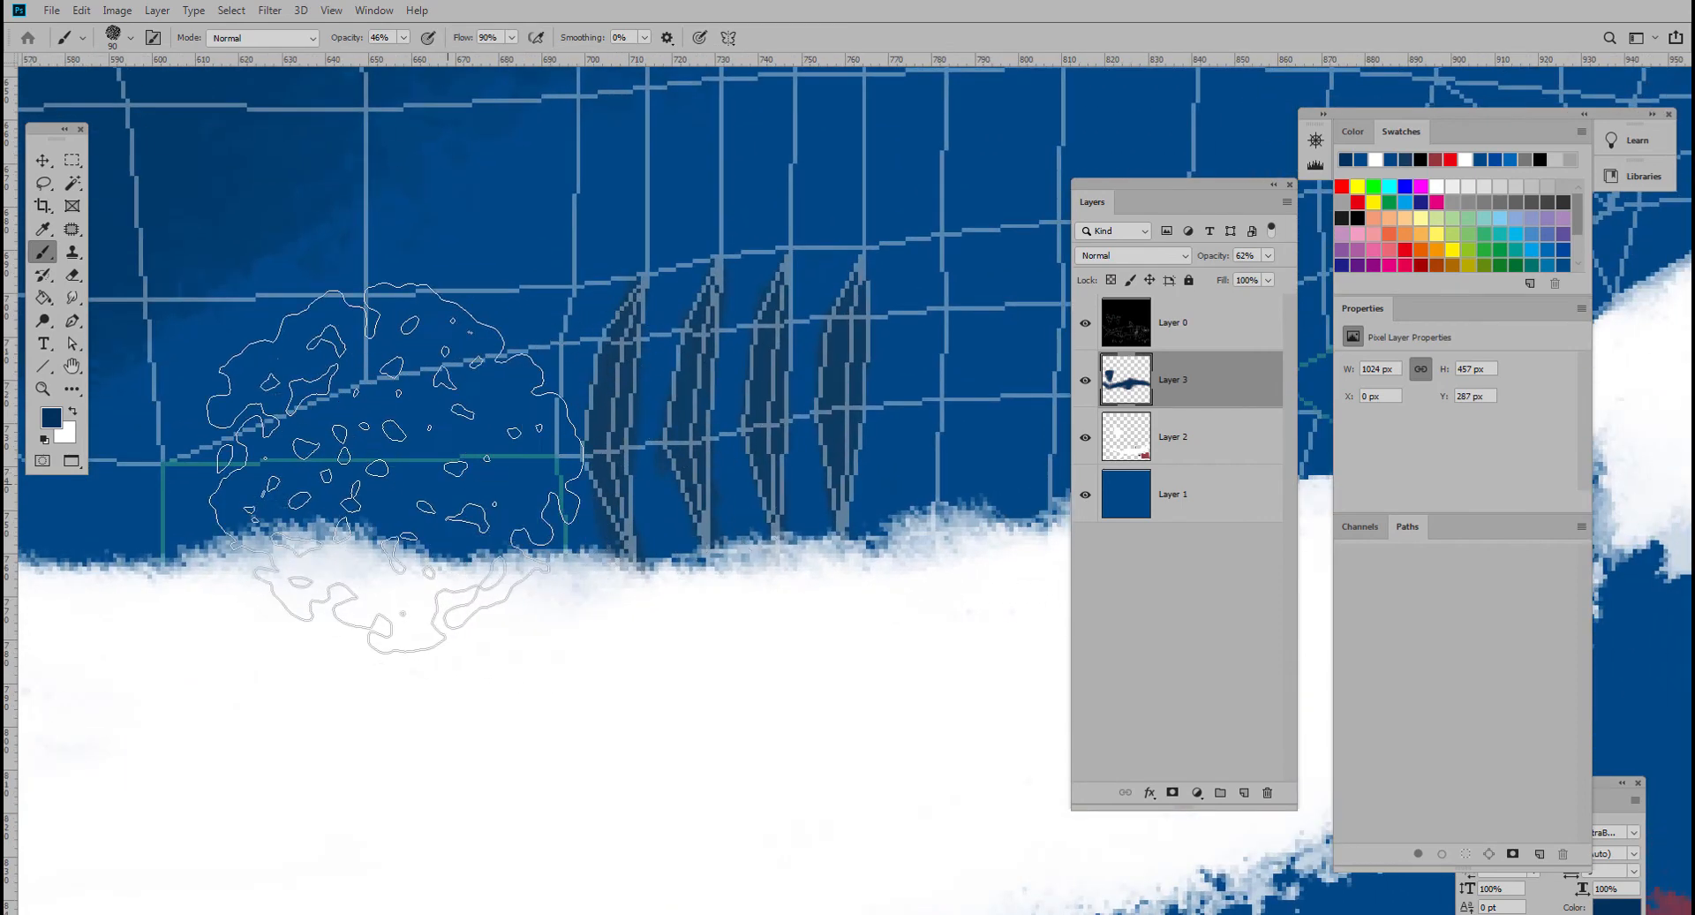
pyautogui.press('e')
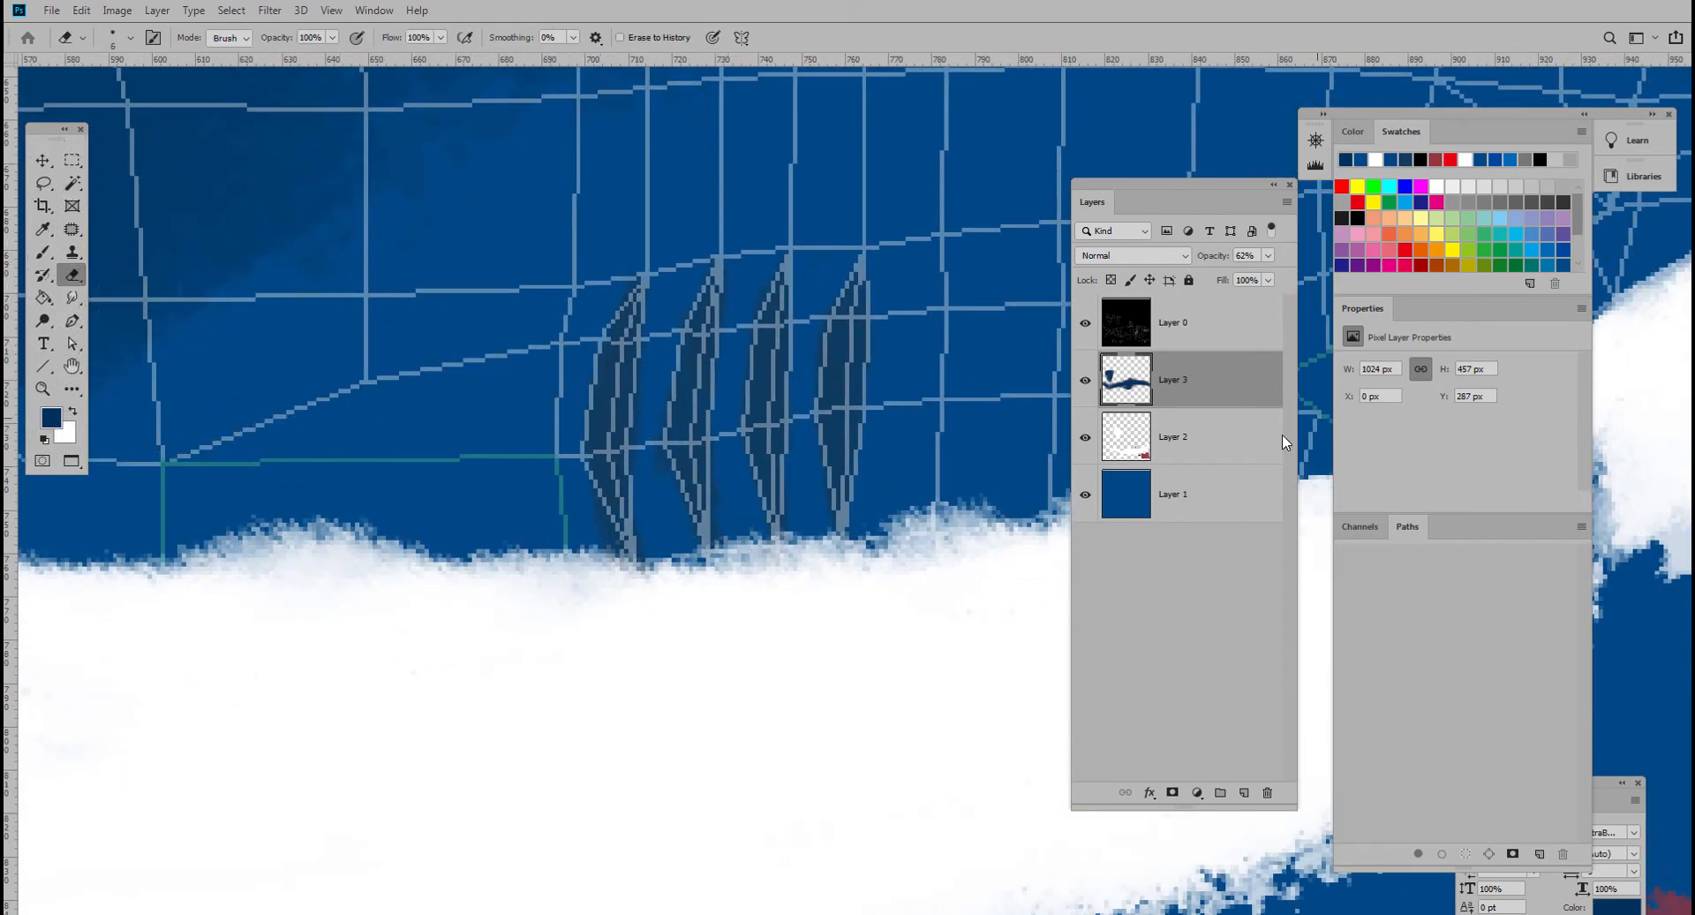
pyautogui.hotkey('alt', '[')
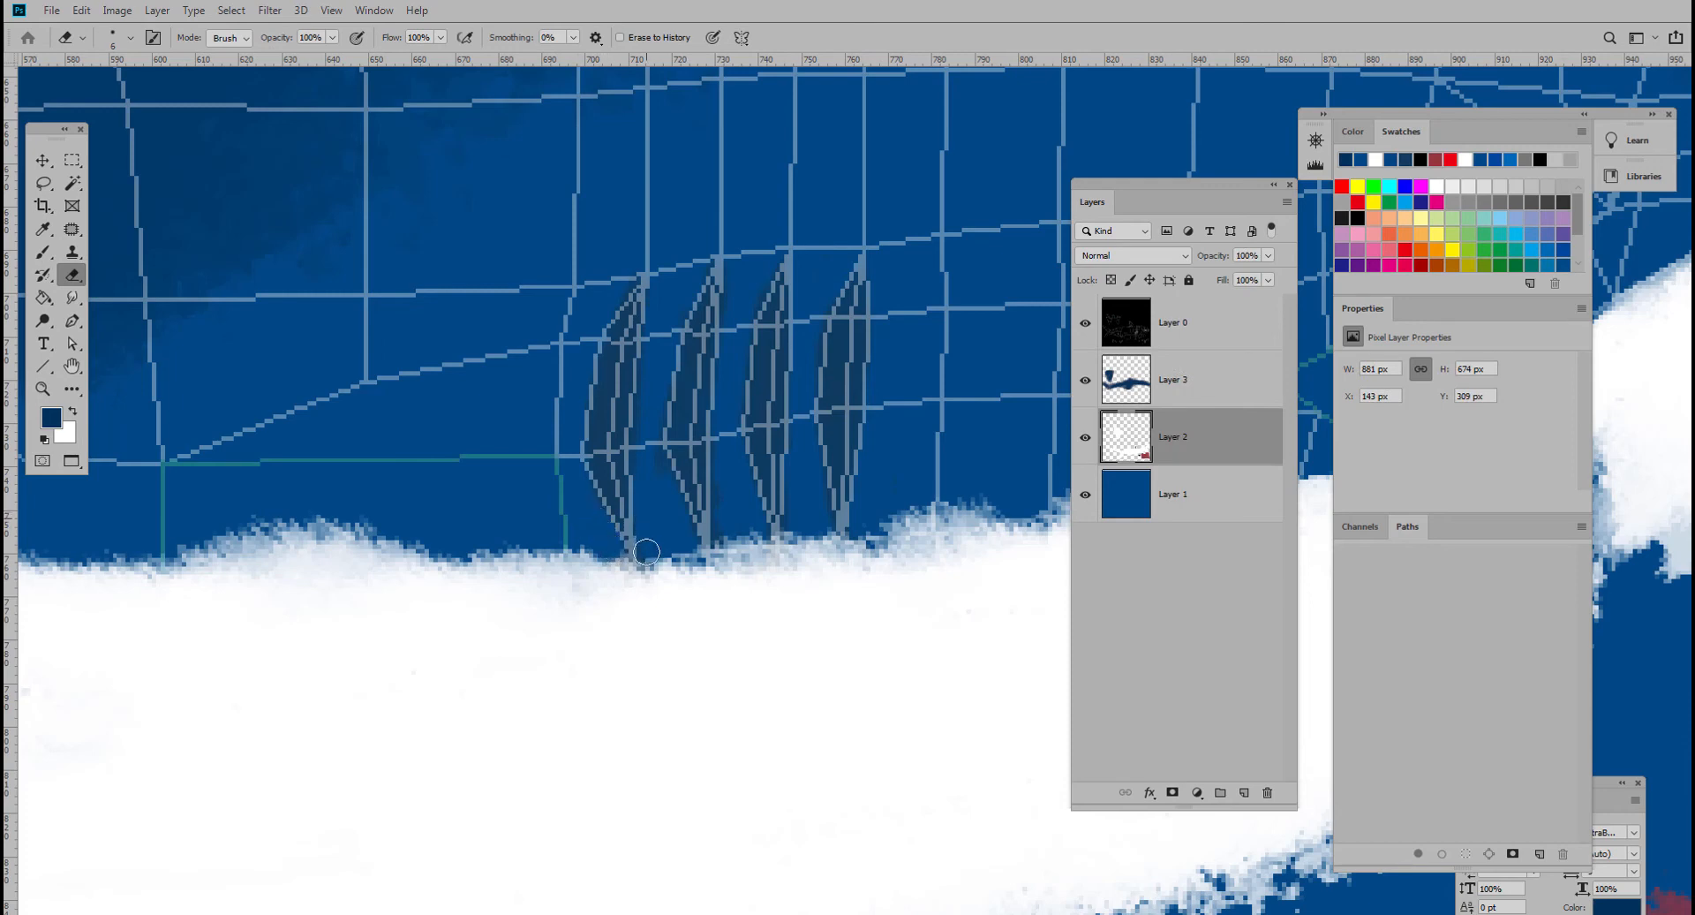
pyautogui.moveTo(647, 551); pyautogui.dragTo(623, 559)
pyautogui.moveTo(724, 525); pyautogui.dragTo(733, 543)
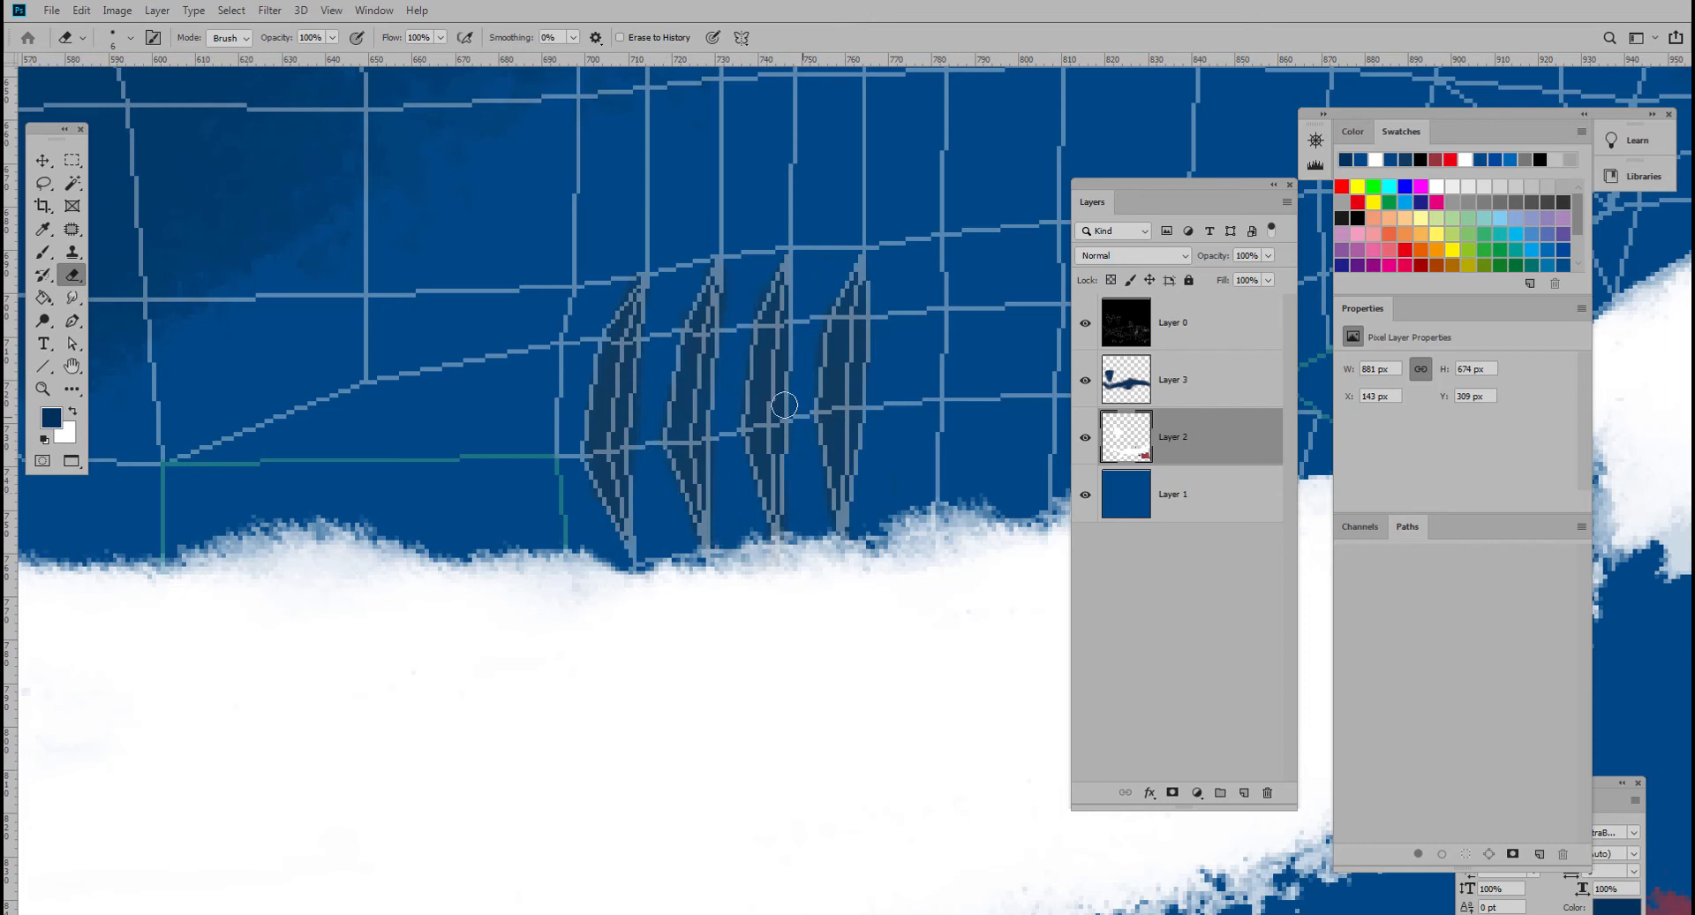
# - Sample the body's base blue, reduce the brush to 30 px and try painting over the red mouth patch's upper edge on Layer 2
pyautogui.moveTo(829, 494); pyautogui.dragTo(464, 69)
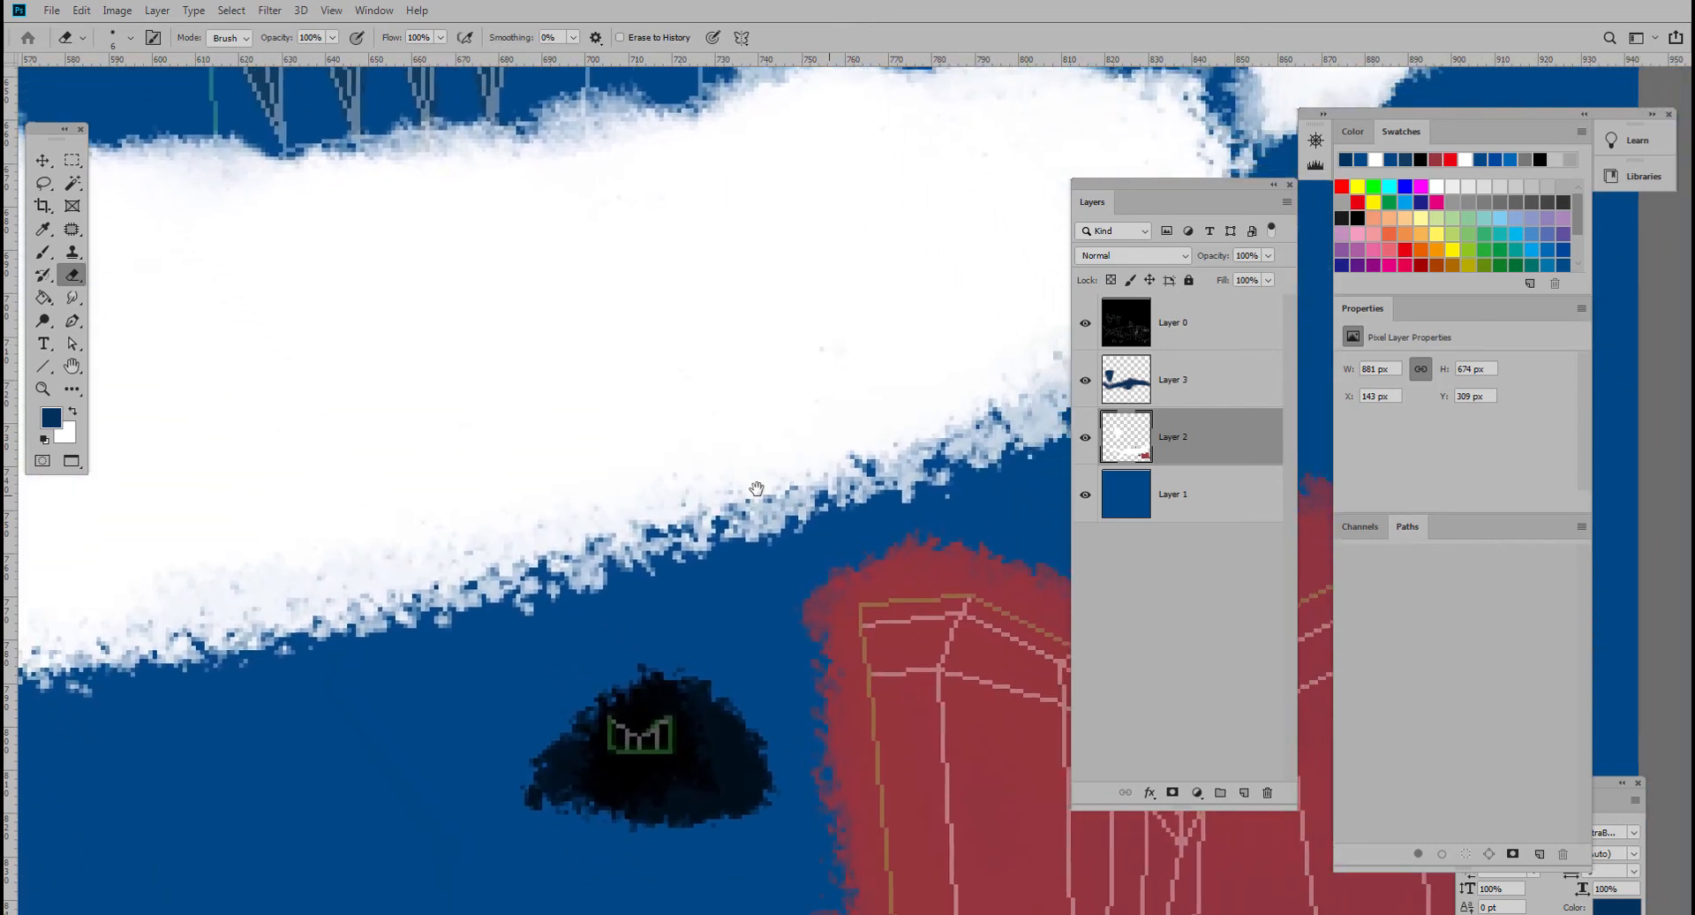
pyautogui.keyDown('ctrl'); pyautogui.moveTo(763, 492); pyautogui.dragTo(616, 496); pyautogui.keyUp('ctrl')
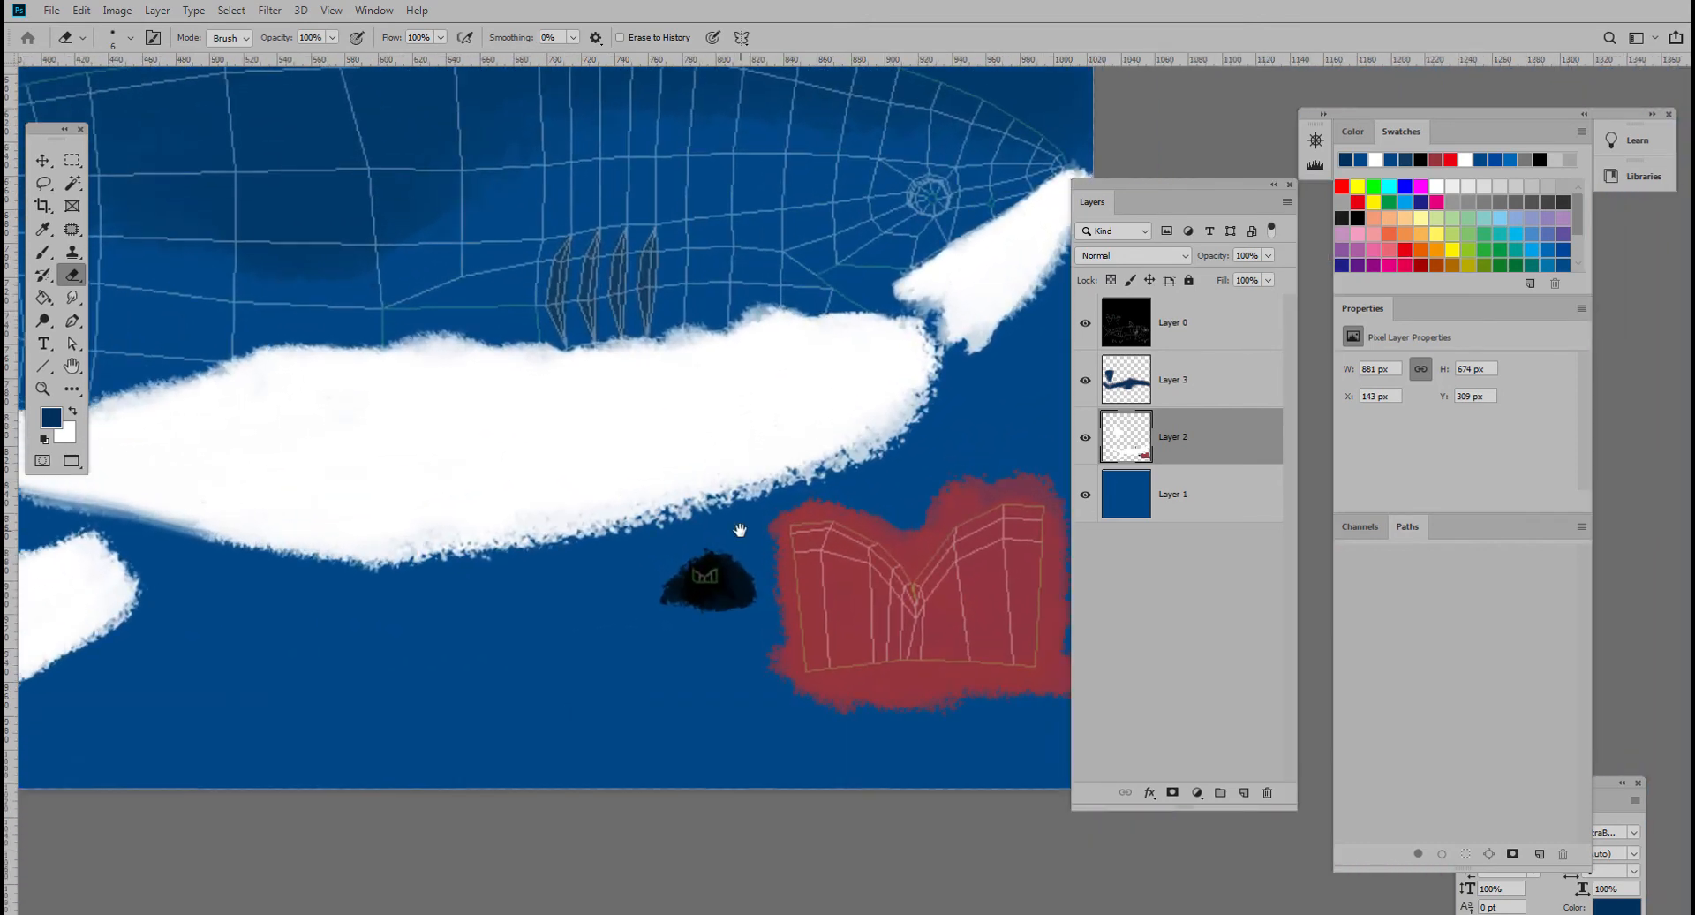
pyautogui.moveTo(738, 531); pyautogui.dragTo(652, 533)
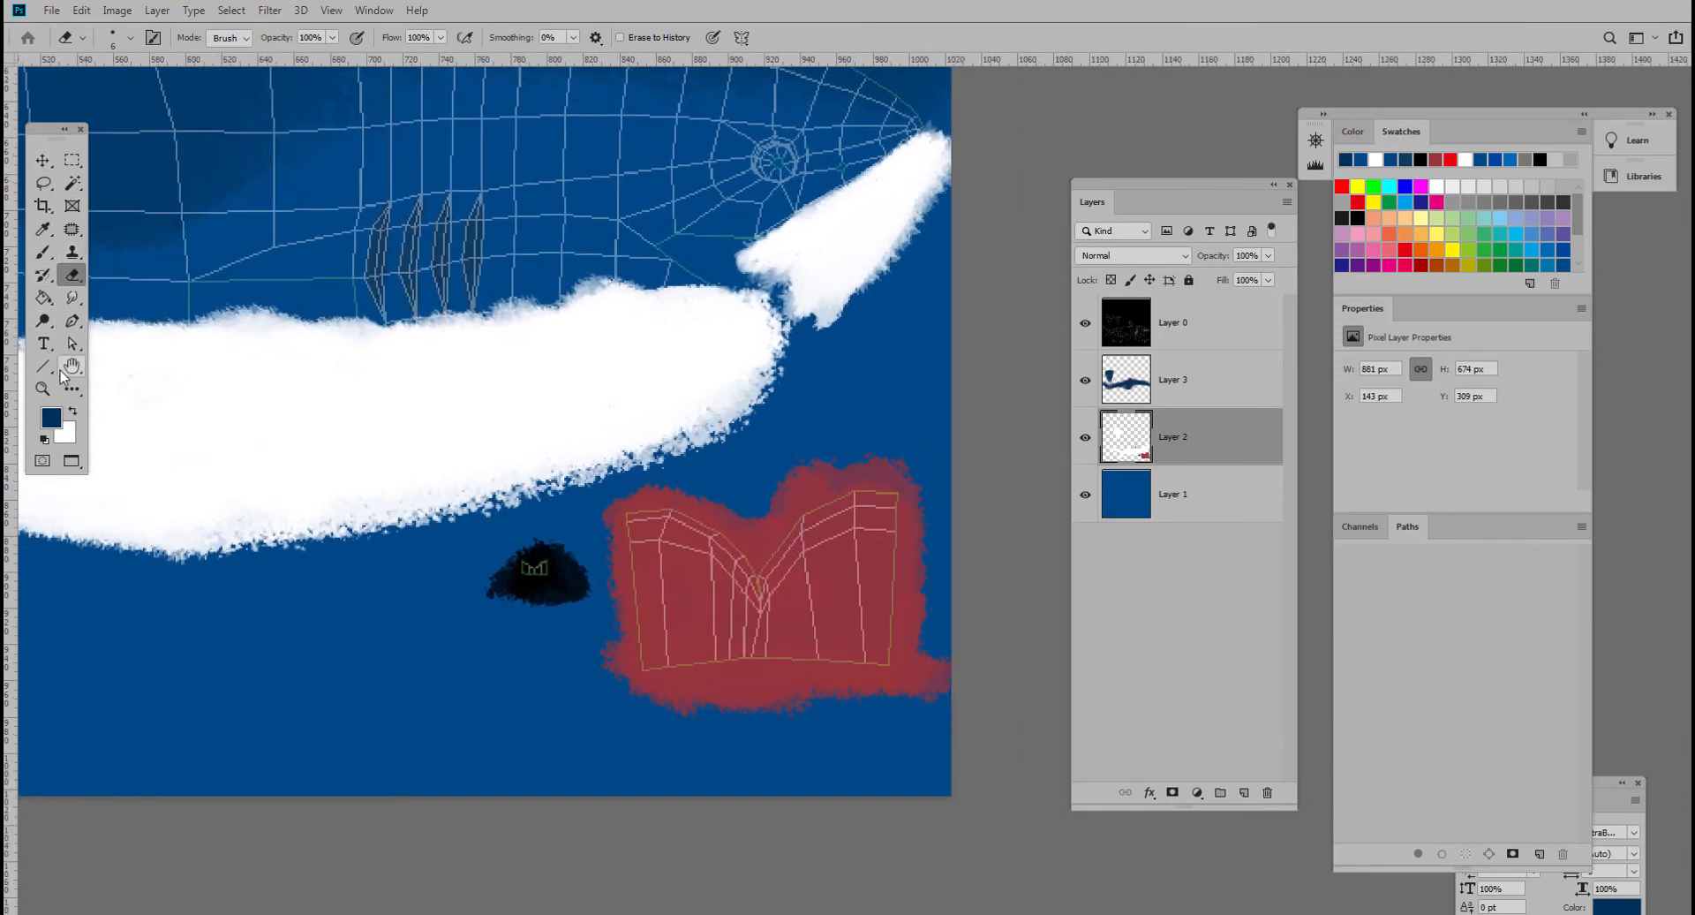
pyautogui.click(43, 228)
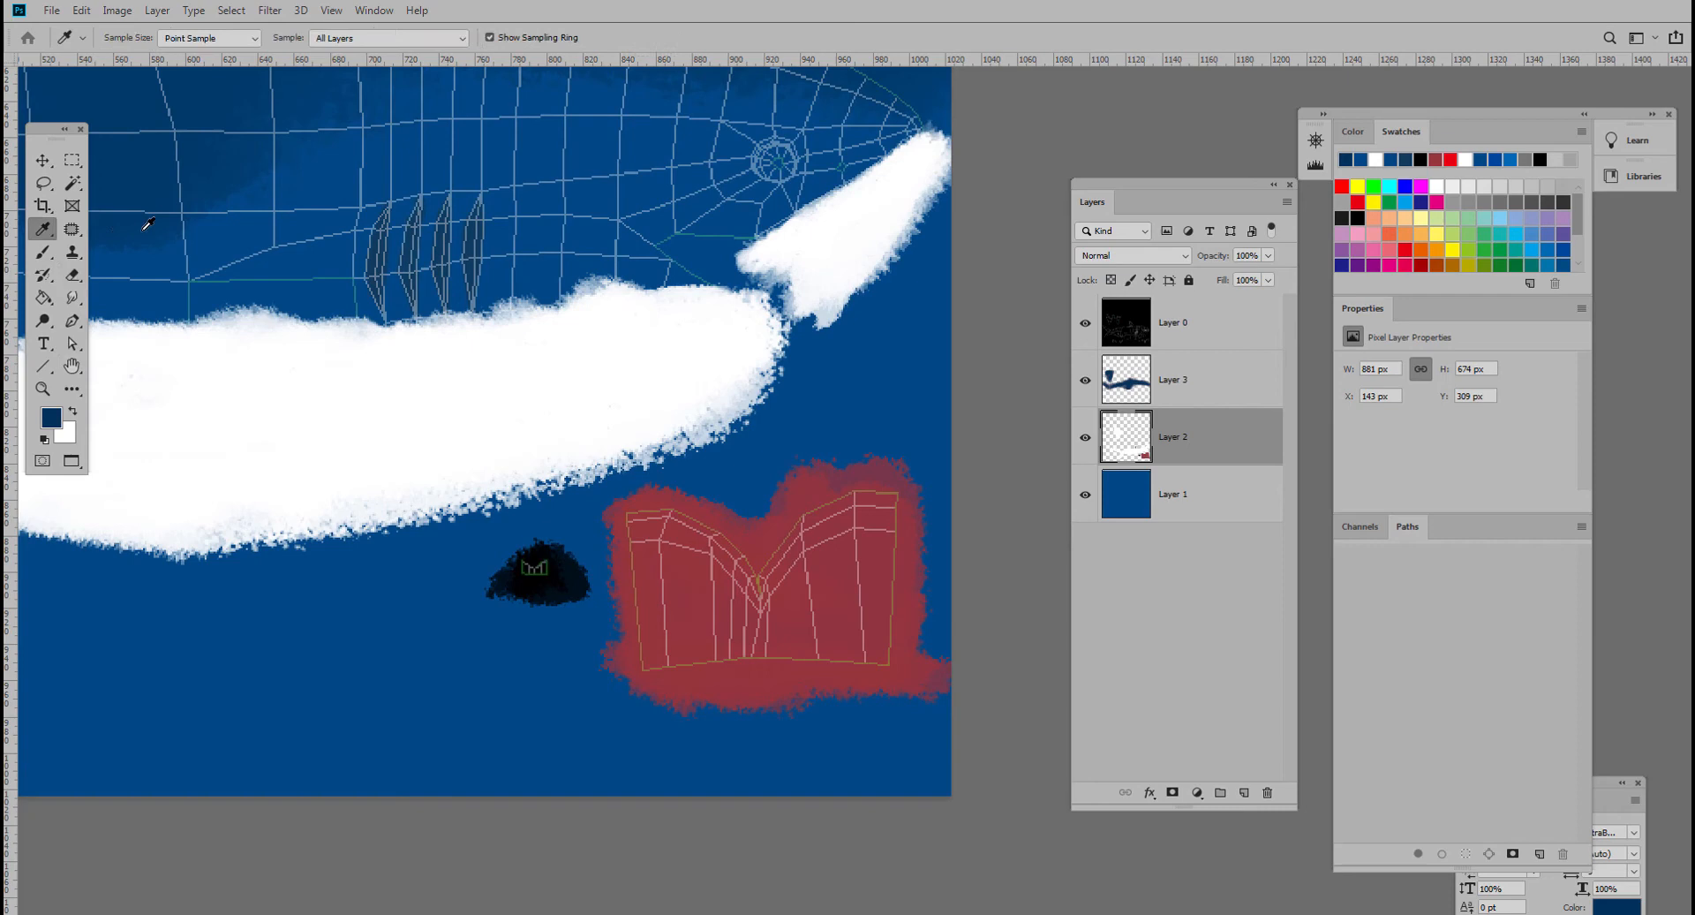
pyautogui.click(271, 252)
pyautogui.press('b')
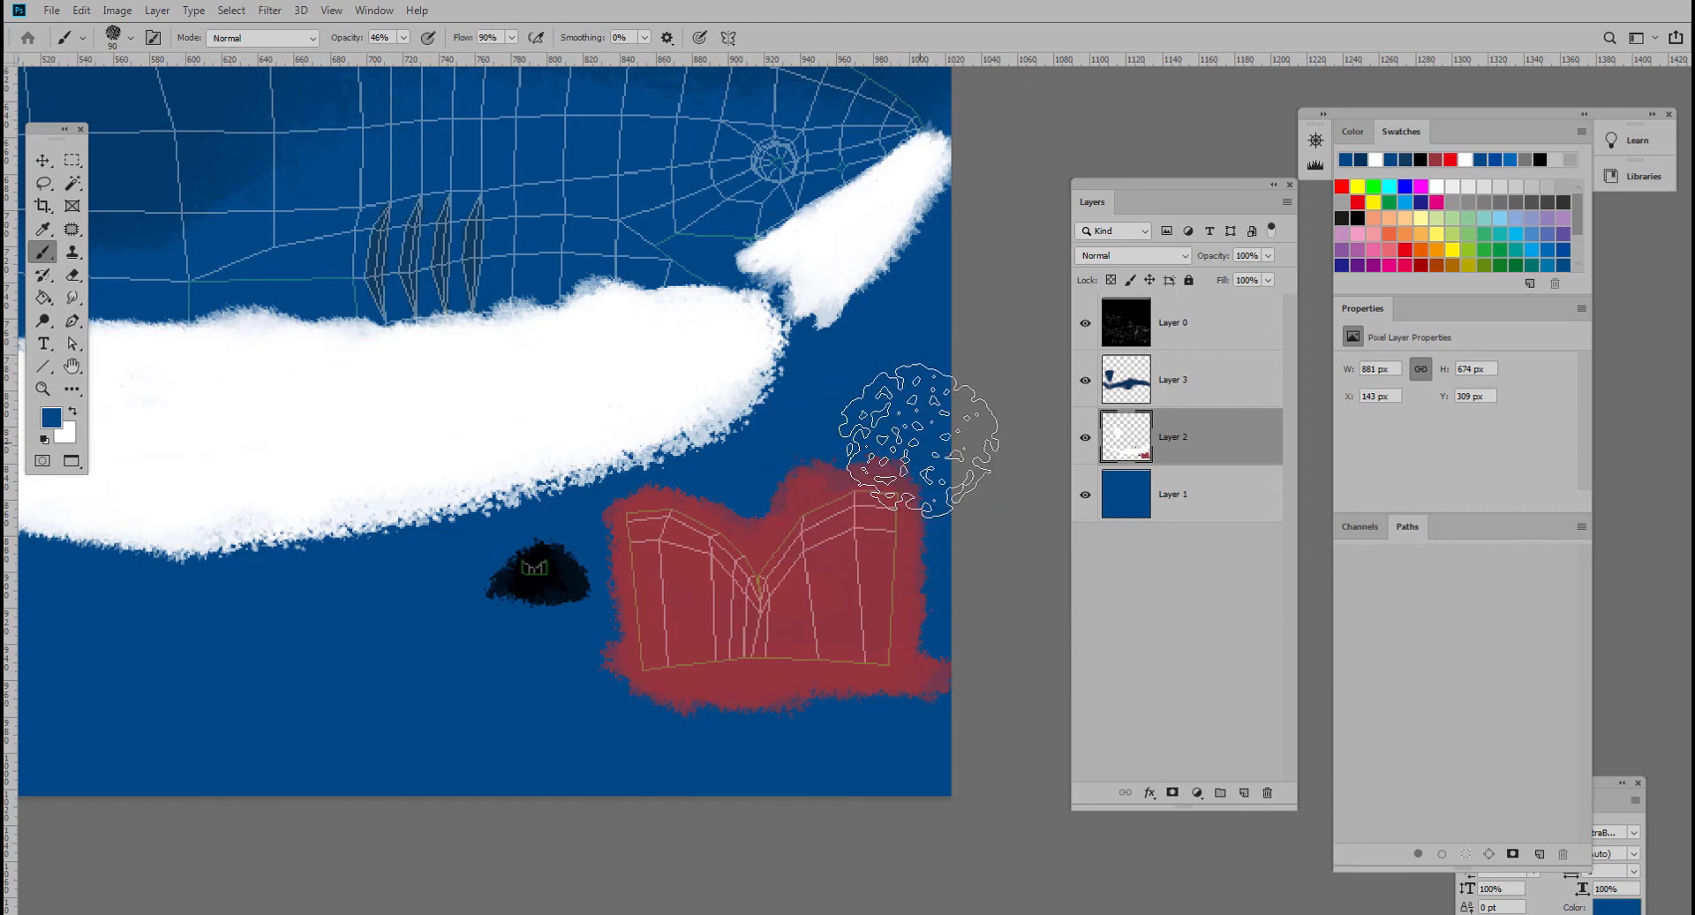
pyautogui.press('[')
pyautogui.press('[')
pyautogui.press('[')
pyautogui.press('[')
pyautogui.press('[')
pyautogui.press('[')
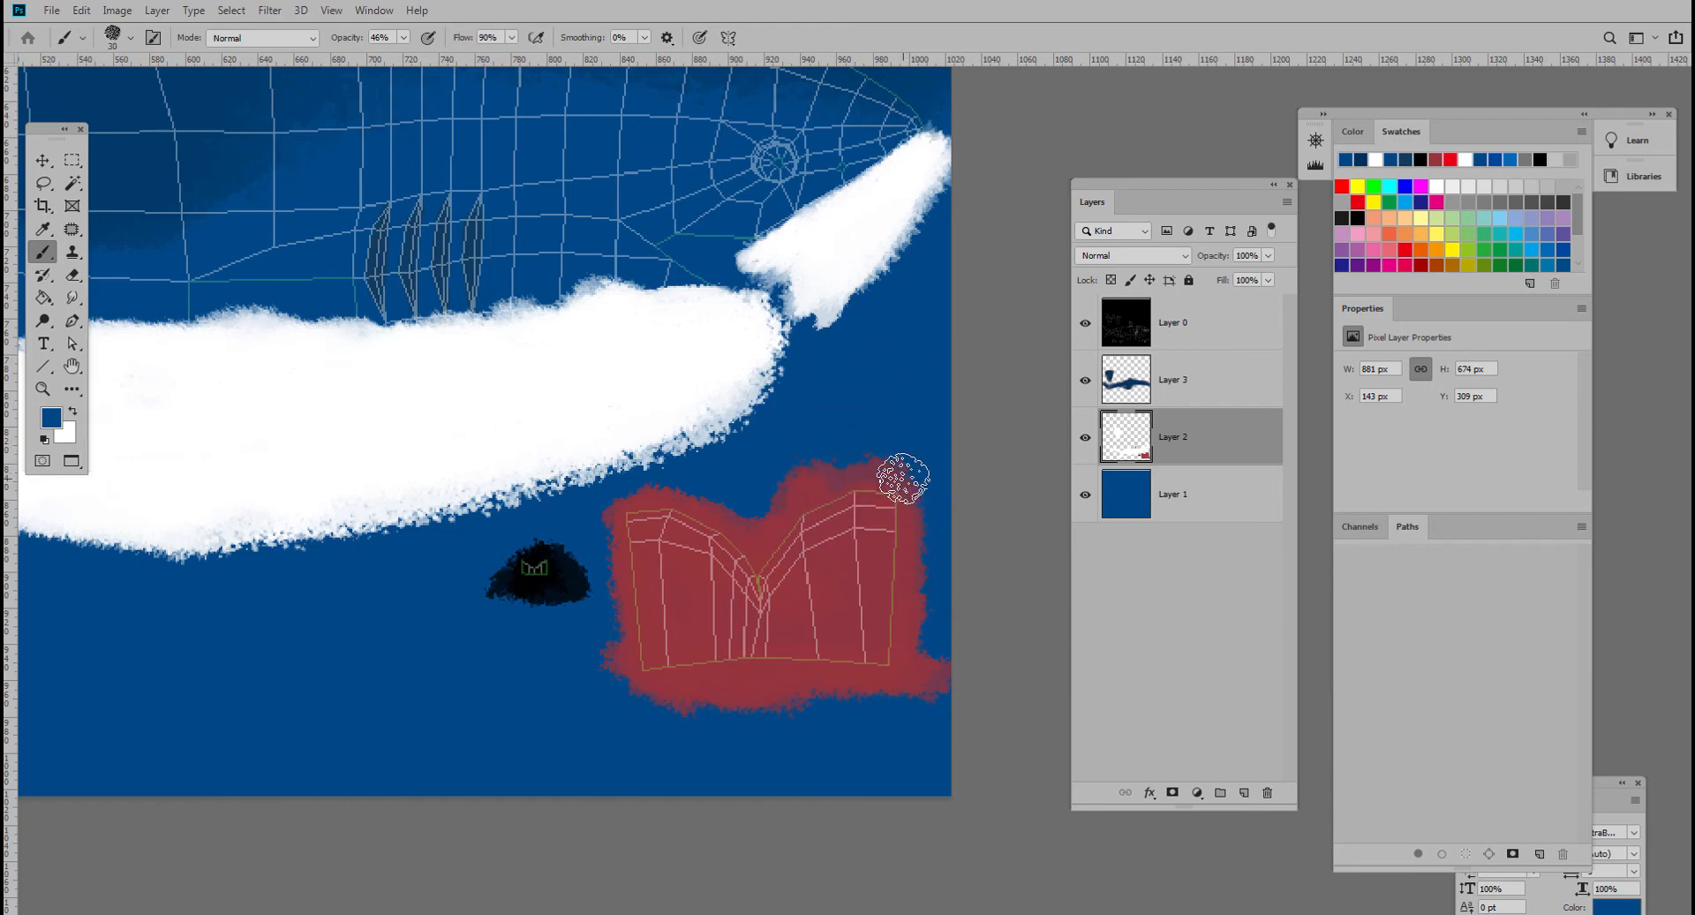
pyautogui.keyDown('alt'); pyautogui.scroll(1, 903, 477); pyautogui.keyUp('alt')
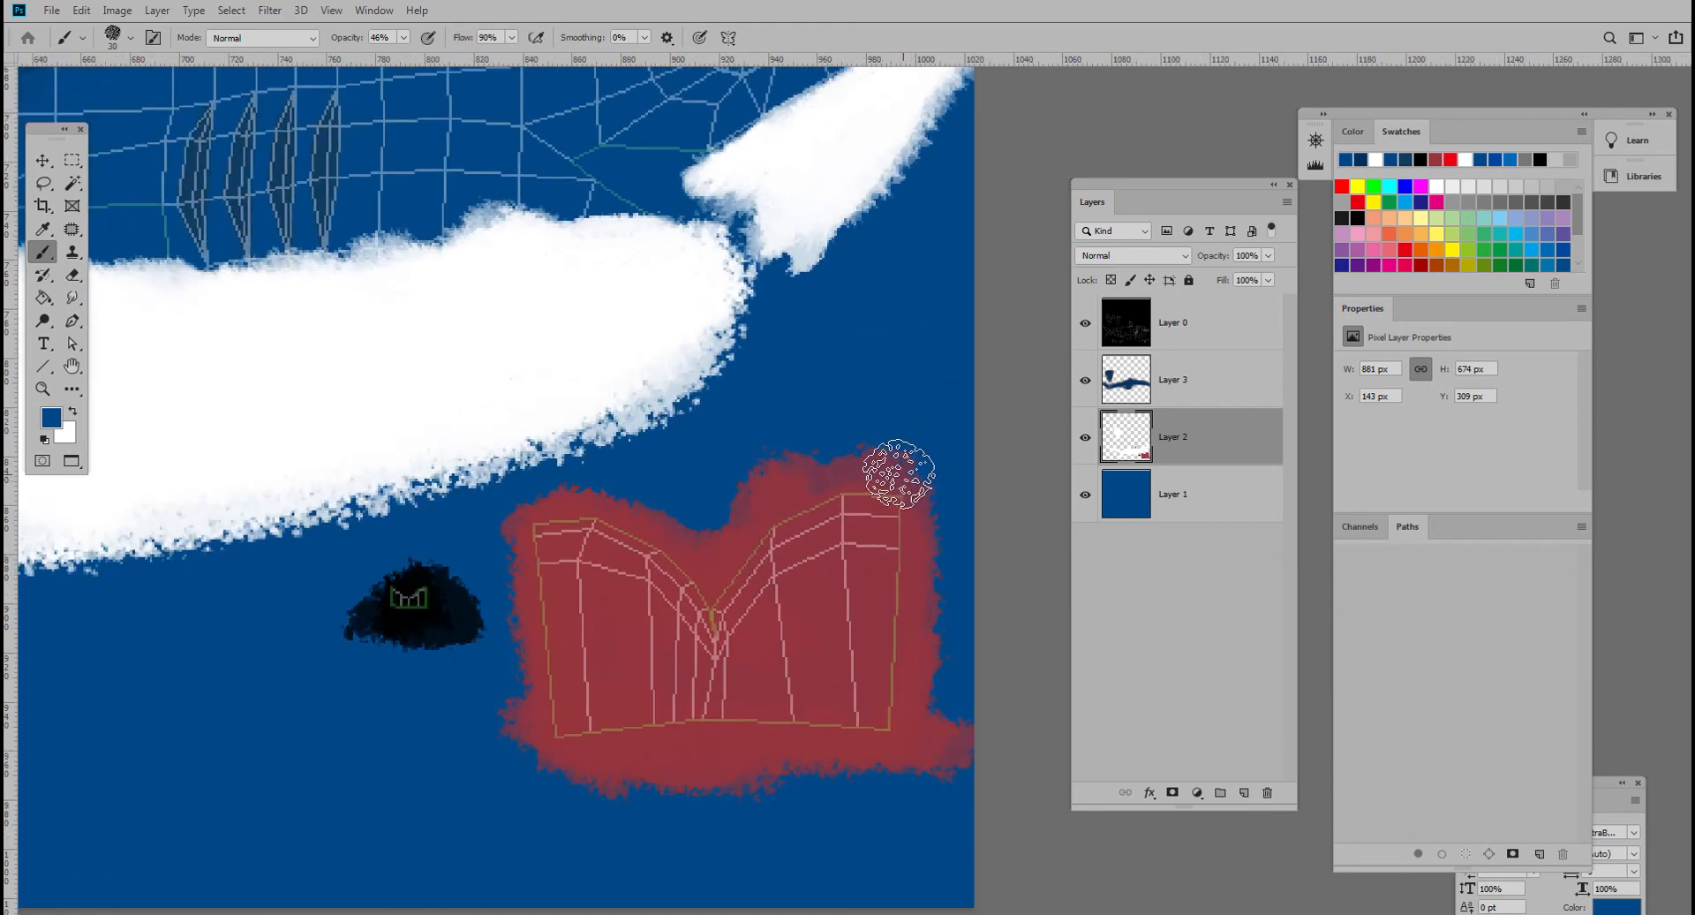
pyautogui.moveTo(899, 475)
pyautogui.mouseDown()
pyautogui.moveTo(787, 491)
pyautogui.moveTo(935, 469)
pyautogui.mouseUp()
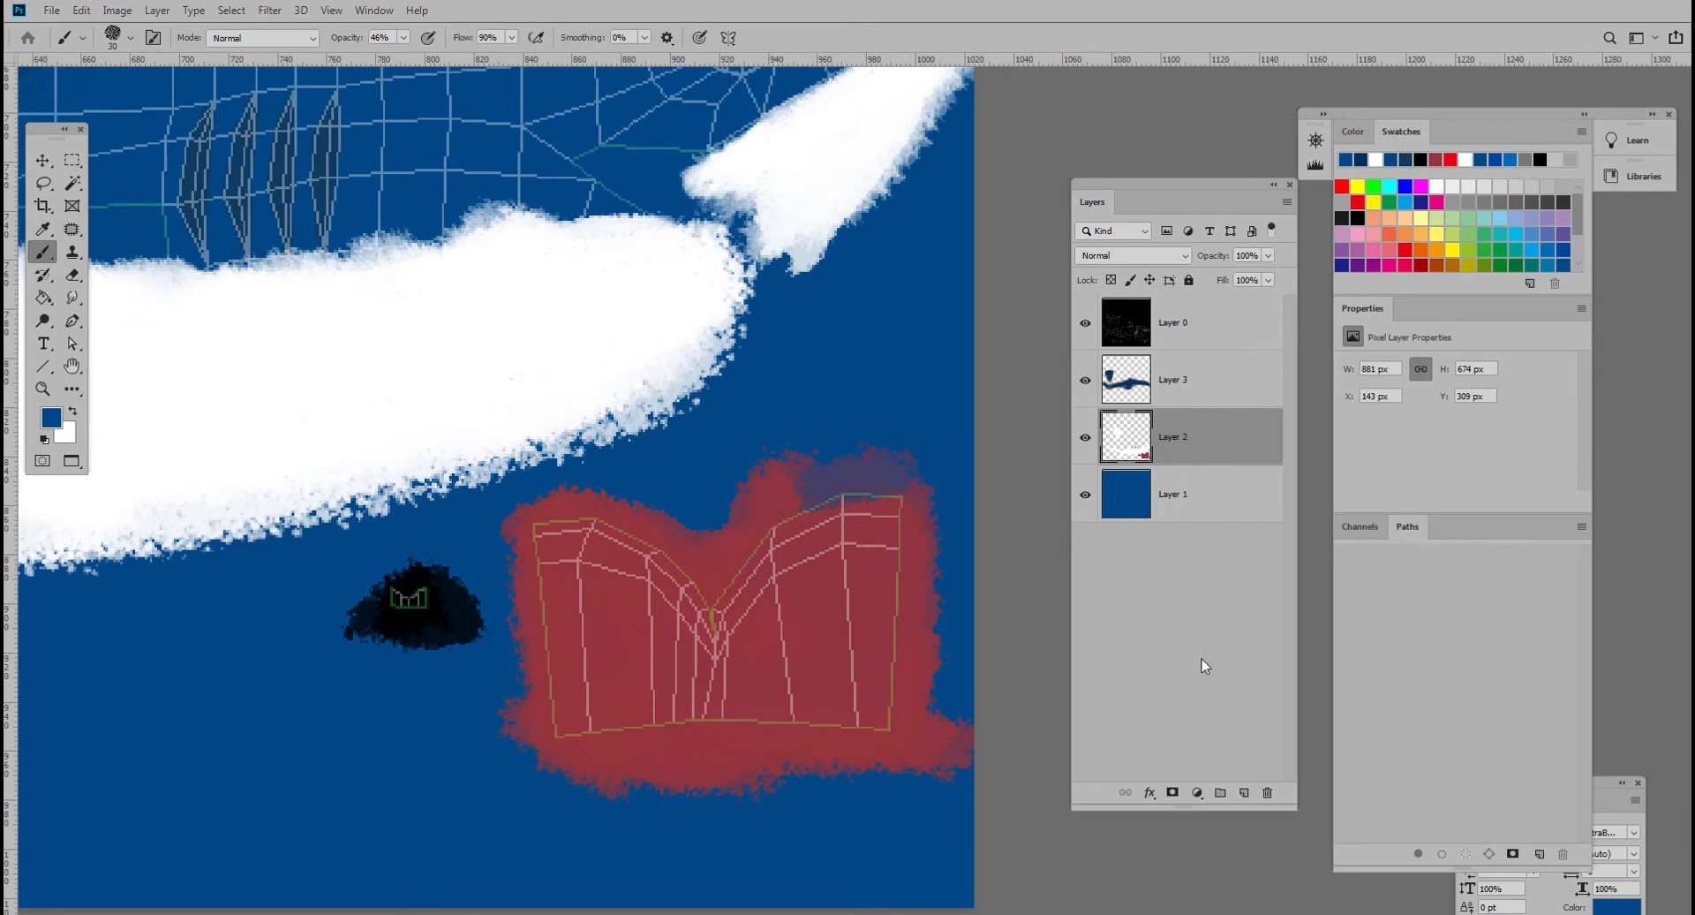
# - Try covering the red mouth patch's upper edge with blue on a new layer, and undo the attempt
pyautogui.click(1245, 792)
pyautogui.moveTo(908, 474)
pyautogui.mouseDown()
pyautogui.moveTo(794, 492)
pyautogui.moveTo(922, 478)
pyautogui.moveTo(766, 497)
pyautogui.moveTo(848, 470)
pyautogui.moveTo(888, 479)
pyautogui.moveTo(768, 516)
pyautogui.moveTo(934, 488)
pyautogui.mouseUp()
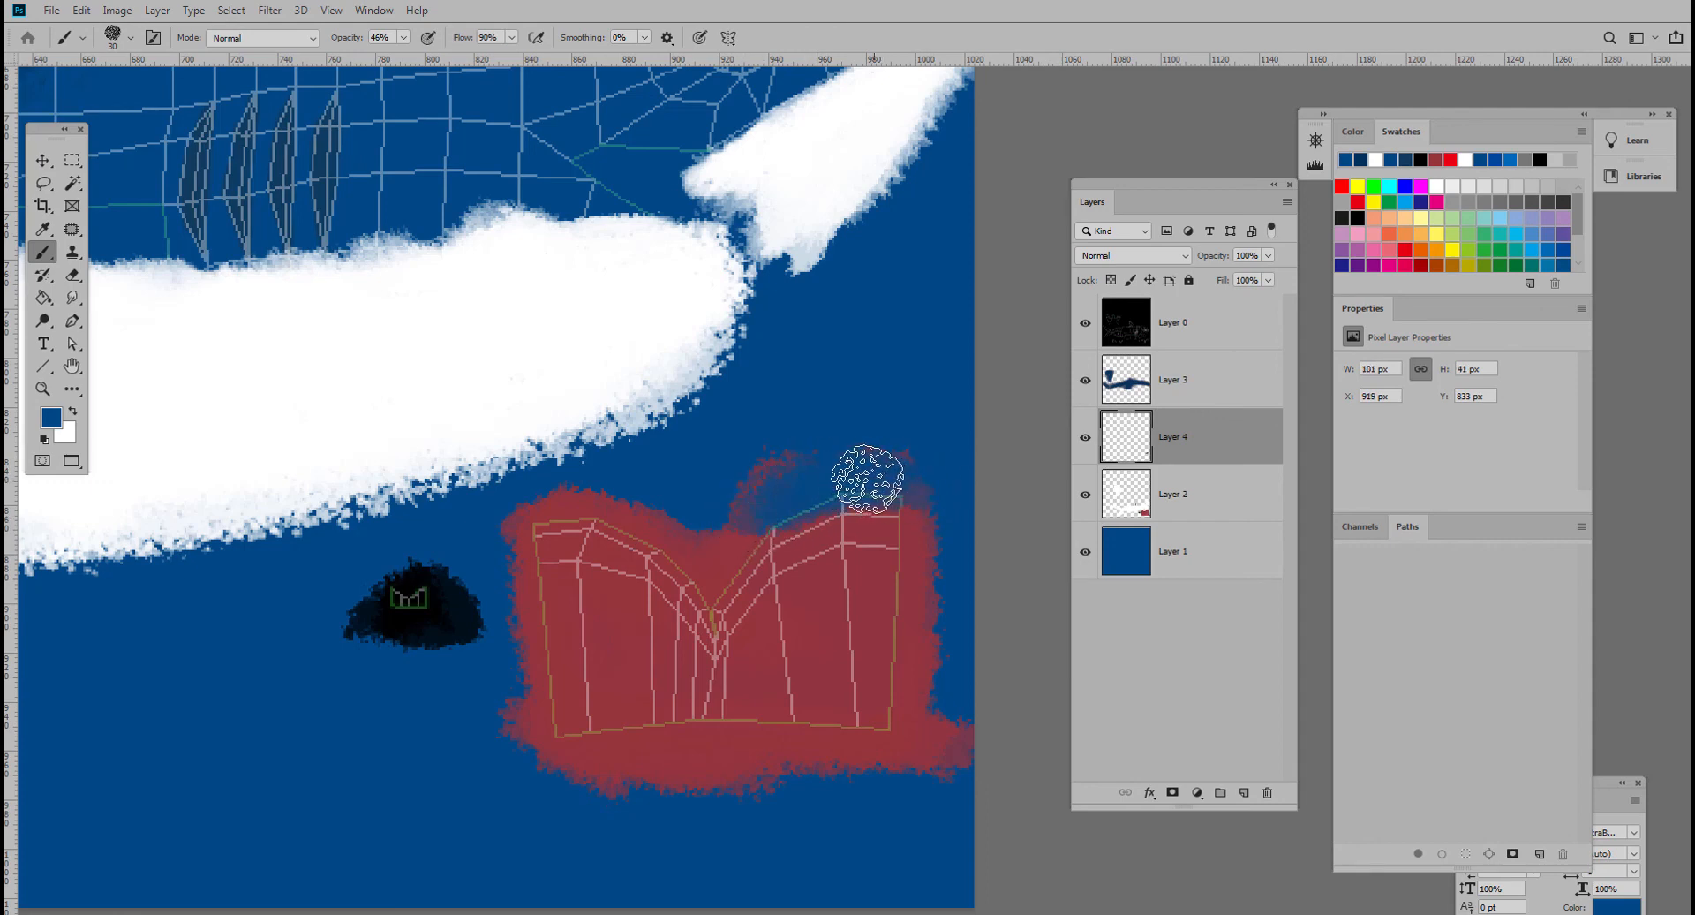
pyautogui.hotkey('ctrl', 'z')
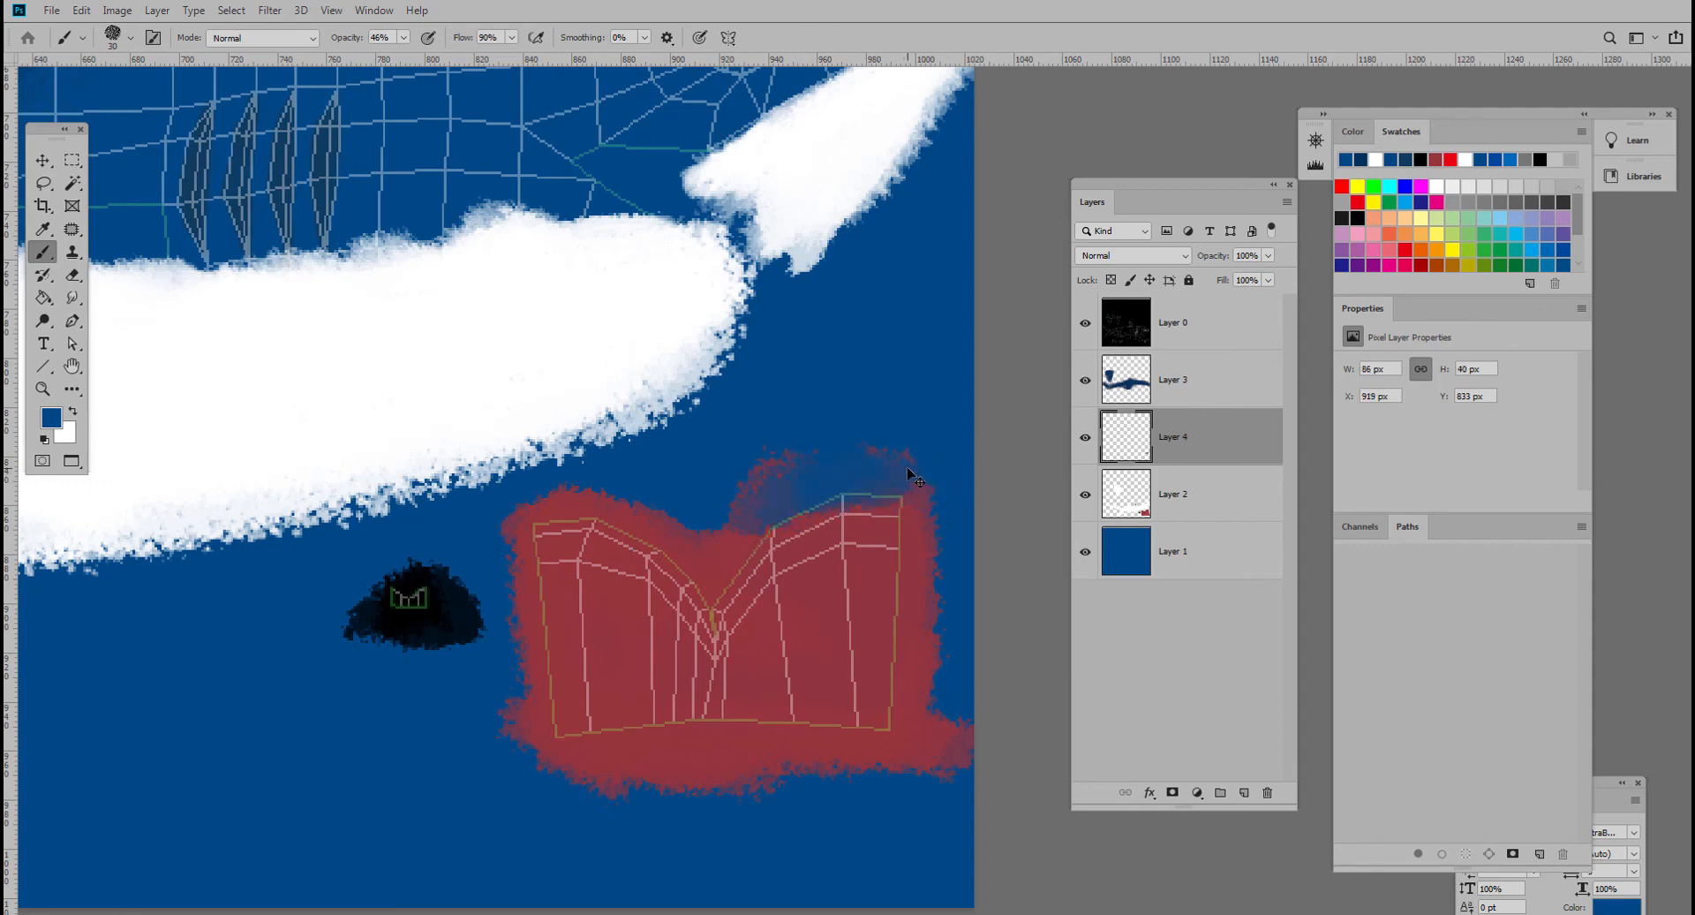
pyautogui.hotkey('ctrl', 'e')
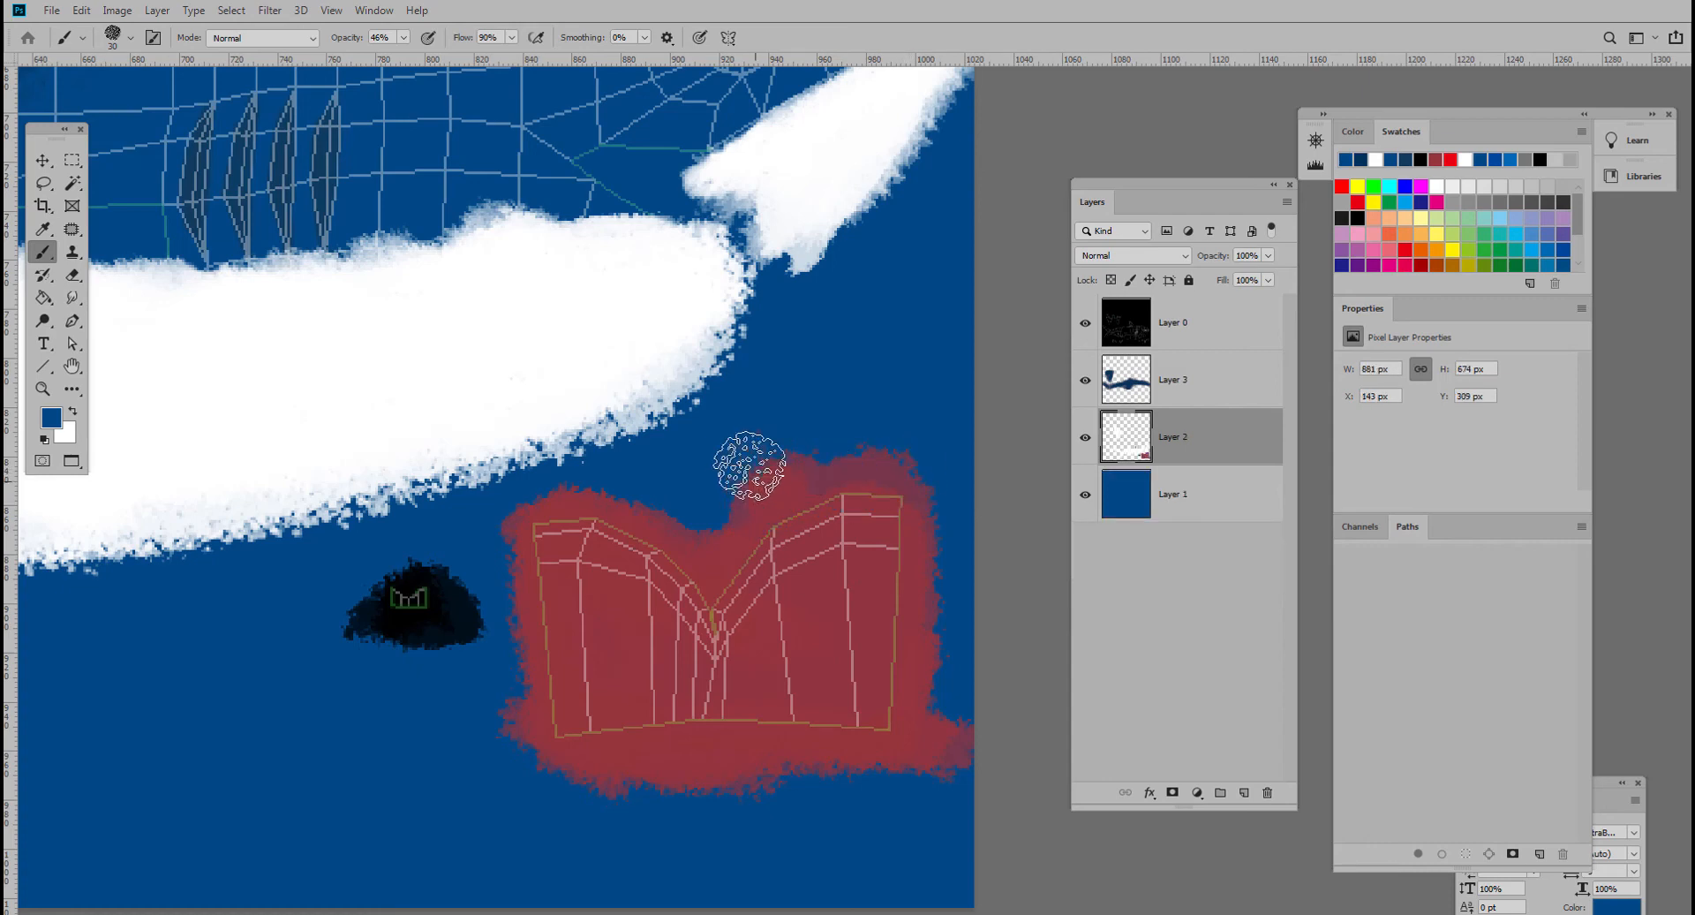
# - Hide the UV wireframe on Layer 0 and lower Layer 2's opacity to 71%
pyautogui.keyDown('ctrl'); pyautogui.moveTo(740, 438); pyautogui.dragTo(645, 450); pyautogui.keyUp('ctrl')
pyautogui.click(1086, 328)
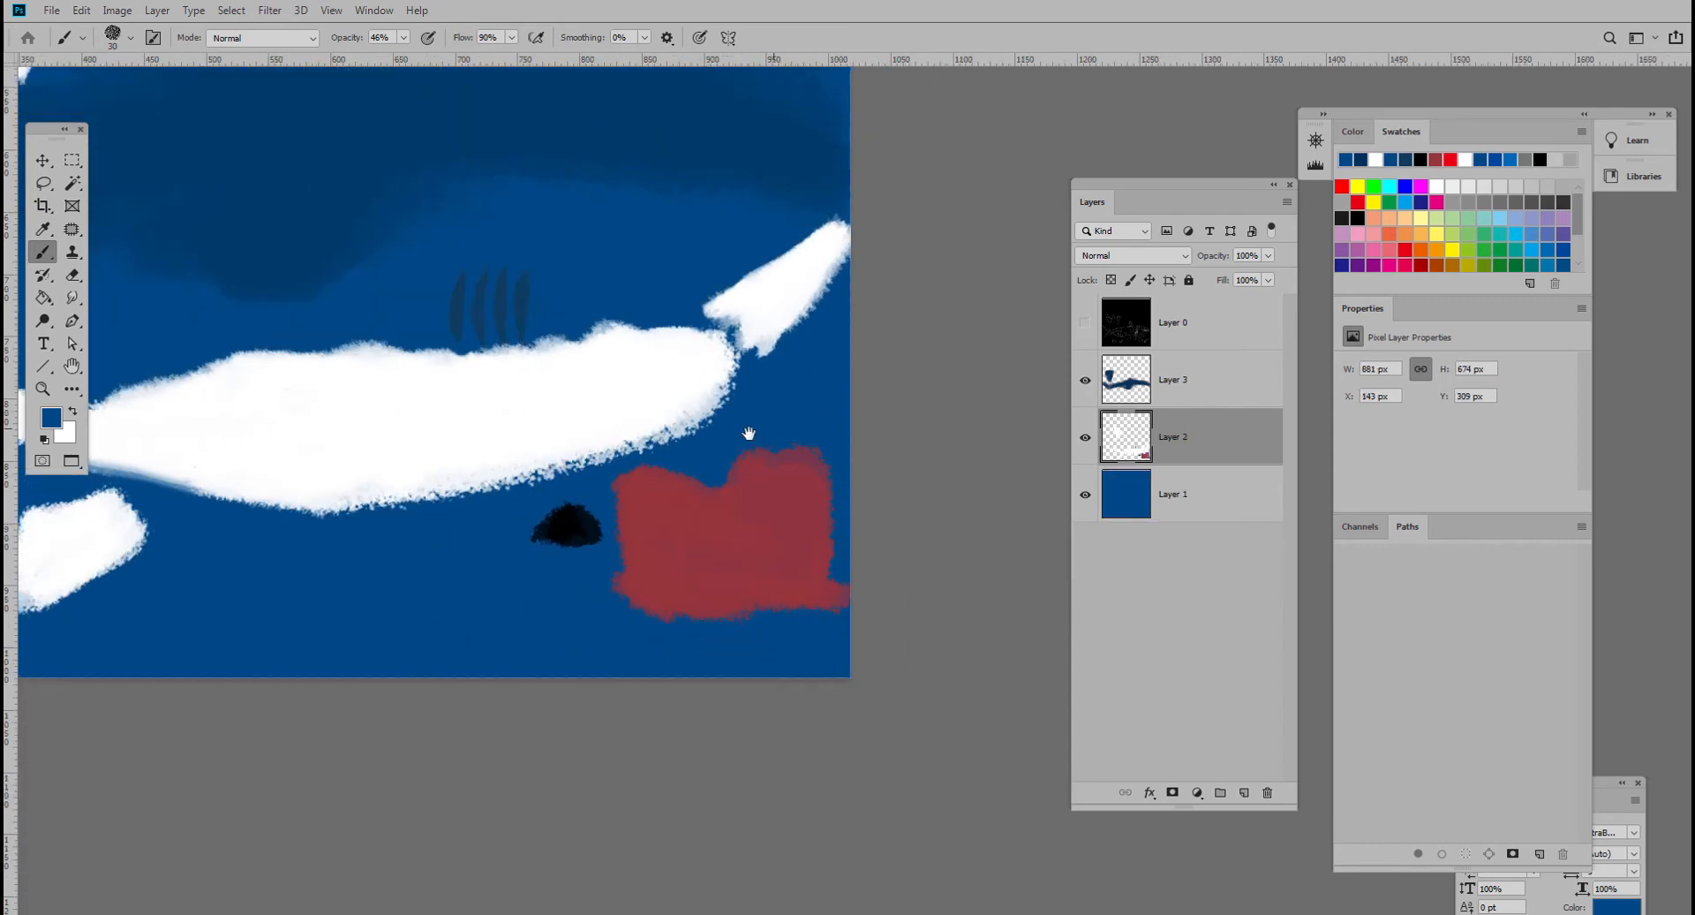
pyautogui.moveTo(746, 435)
pyautogui.keyDown('ctrl'); pyautogui.mouseDown()
pyautogui.moveTo(720, 470)
pyautogui.moveTo(641, 472)
pyautogui.moveTo(692, 570)
pyautogui.mouseUp(); pyautogui.keyUp('ctrl')
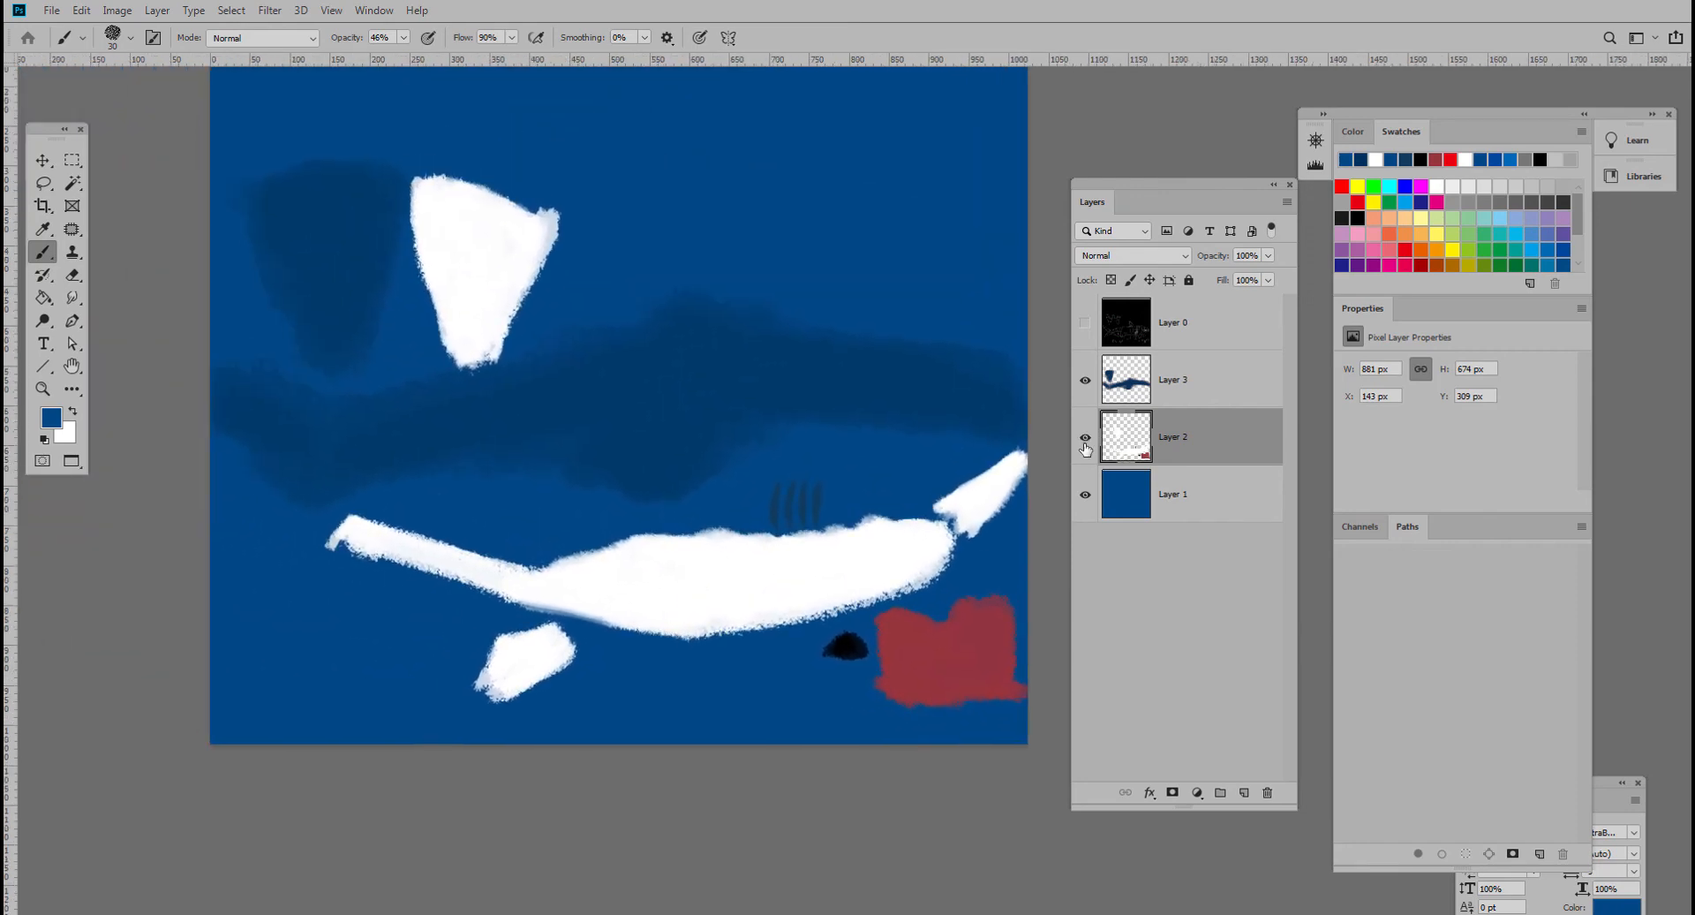
pyautogui.click(1268, 256)
pyautogui.click(1247, 276)
pyautogui.moveTo(1265, 281); pyautogui.dragTo(1242, 281)
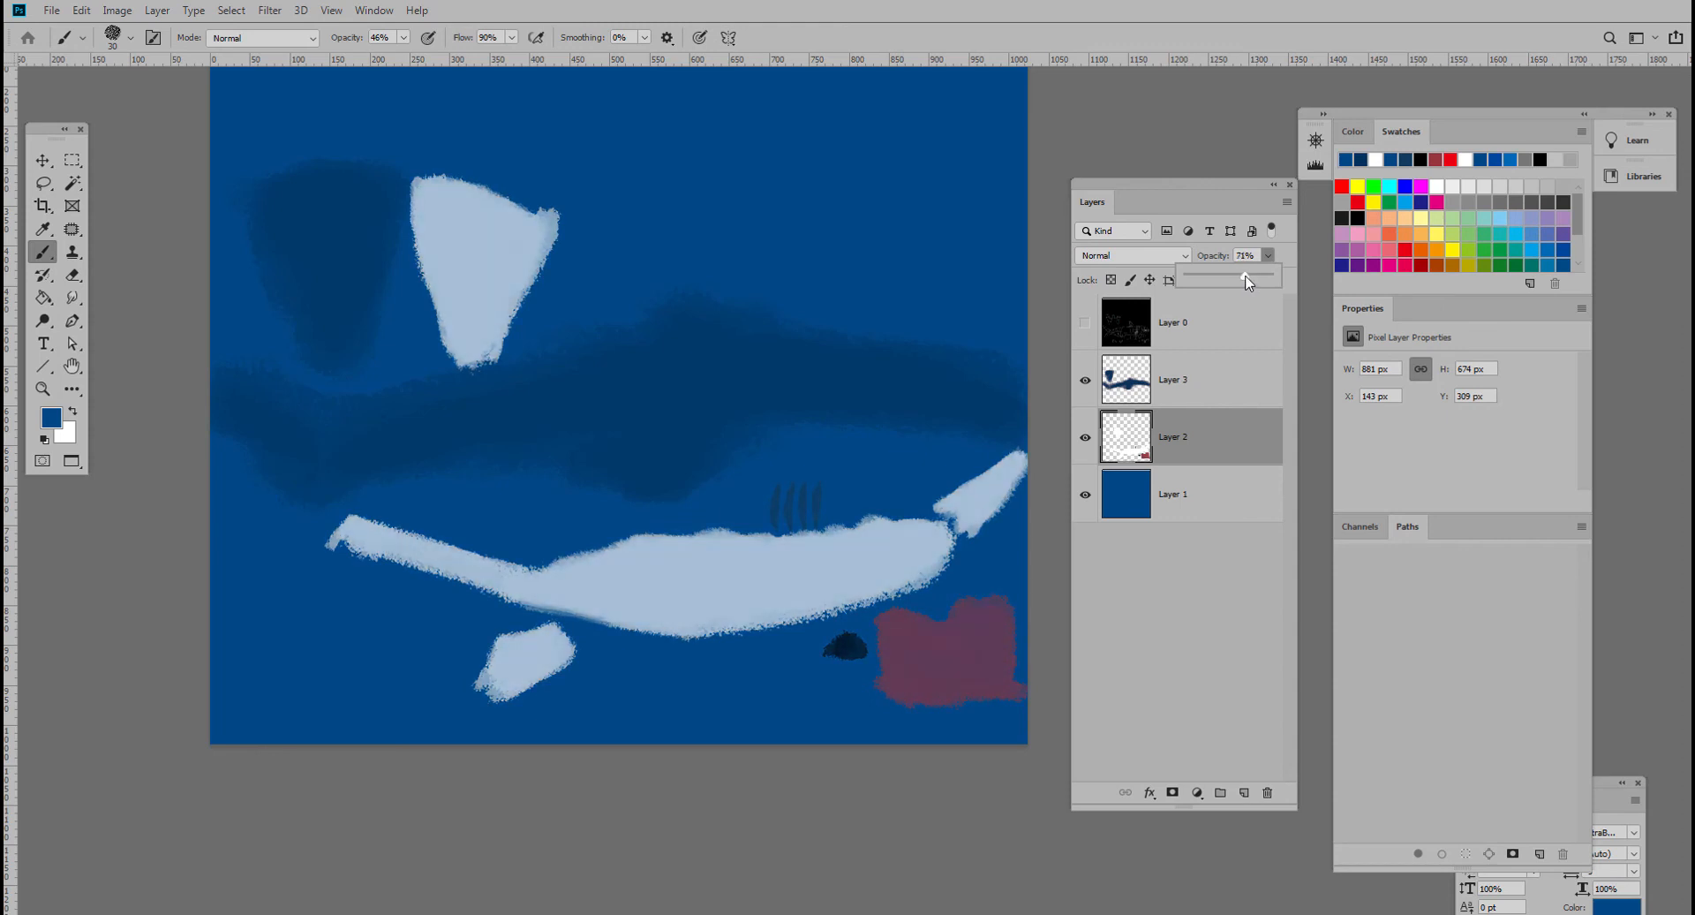
# - Save the map as a JPEG at quality 12, overwriting 상어_디퓨즈.jpg
pyautogui.click(58, 17)
pyautogui.click(71, 188)
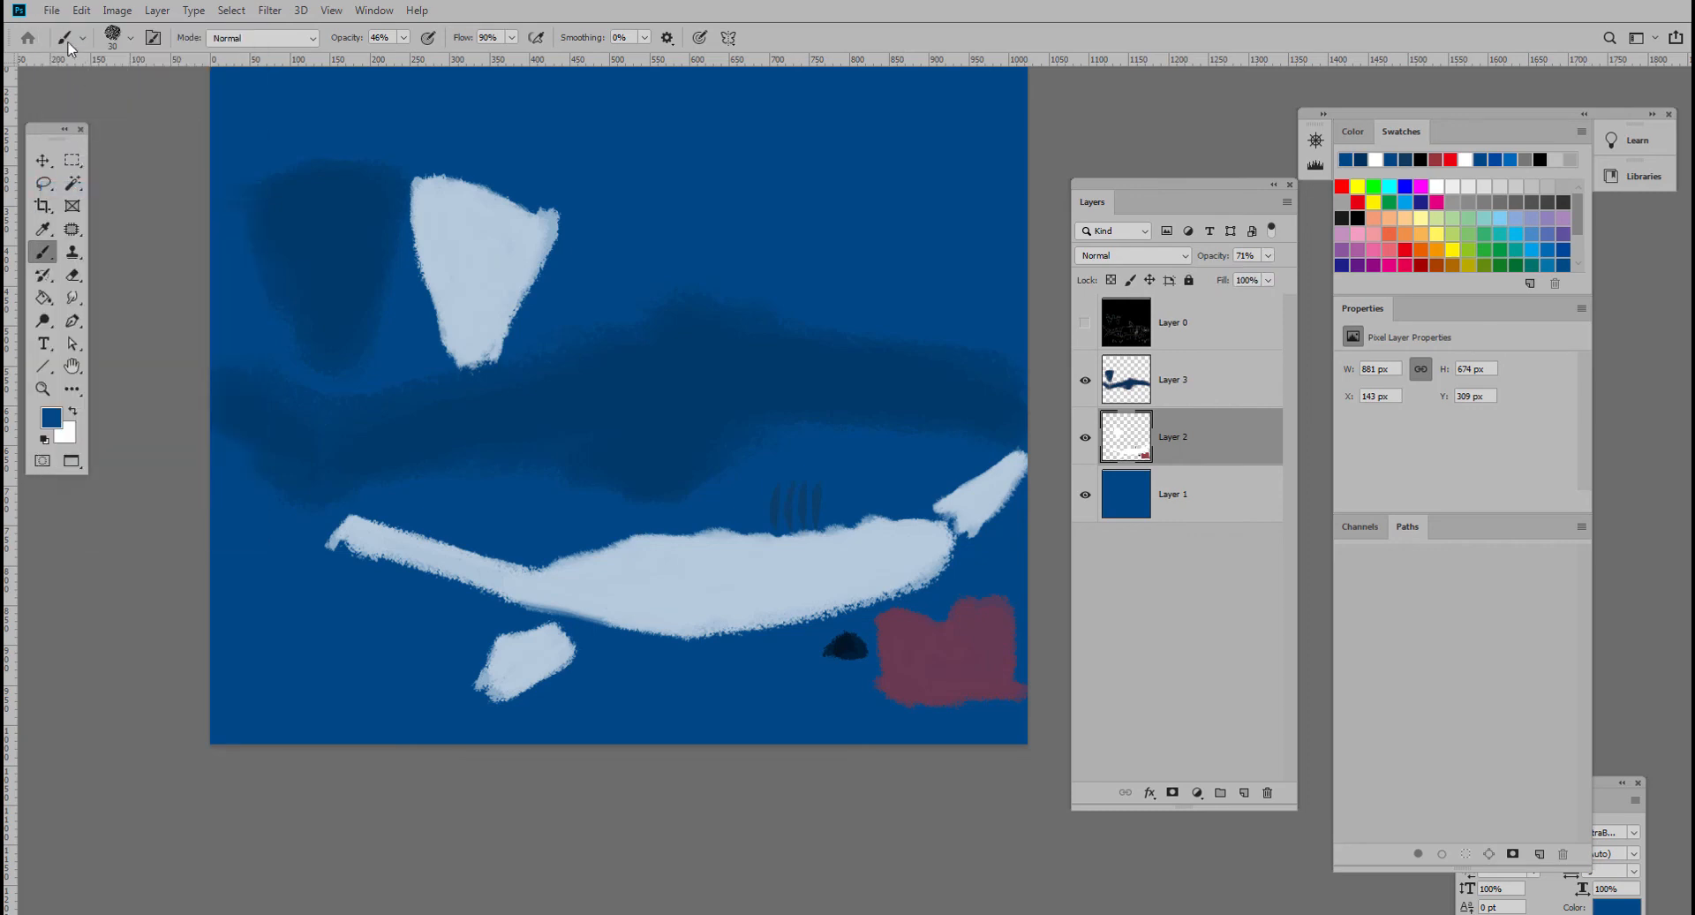
pyautogui.click(52, 10)
pyautogui.click(97, 205)
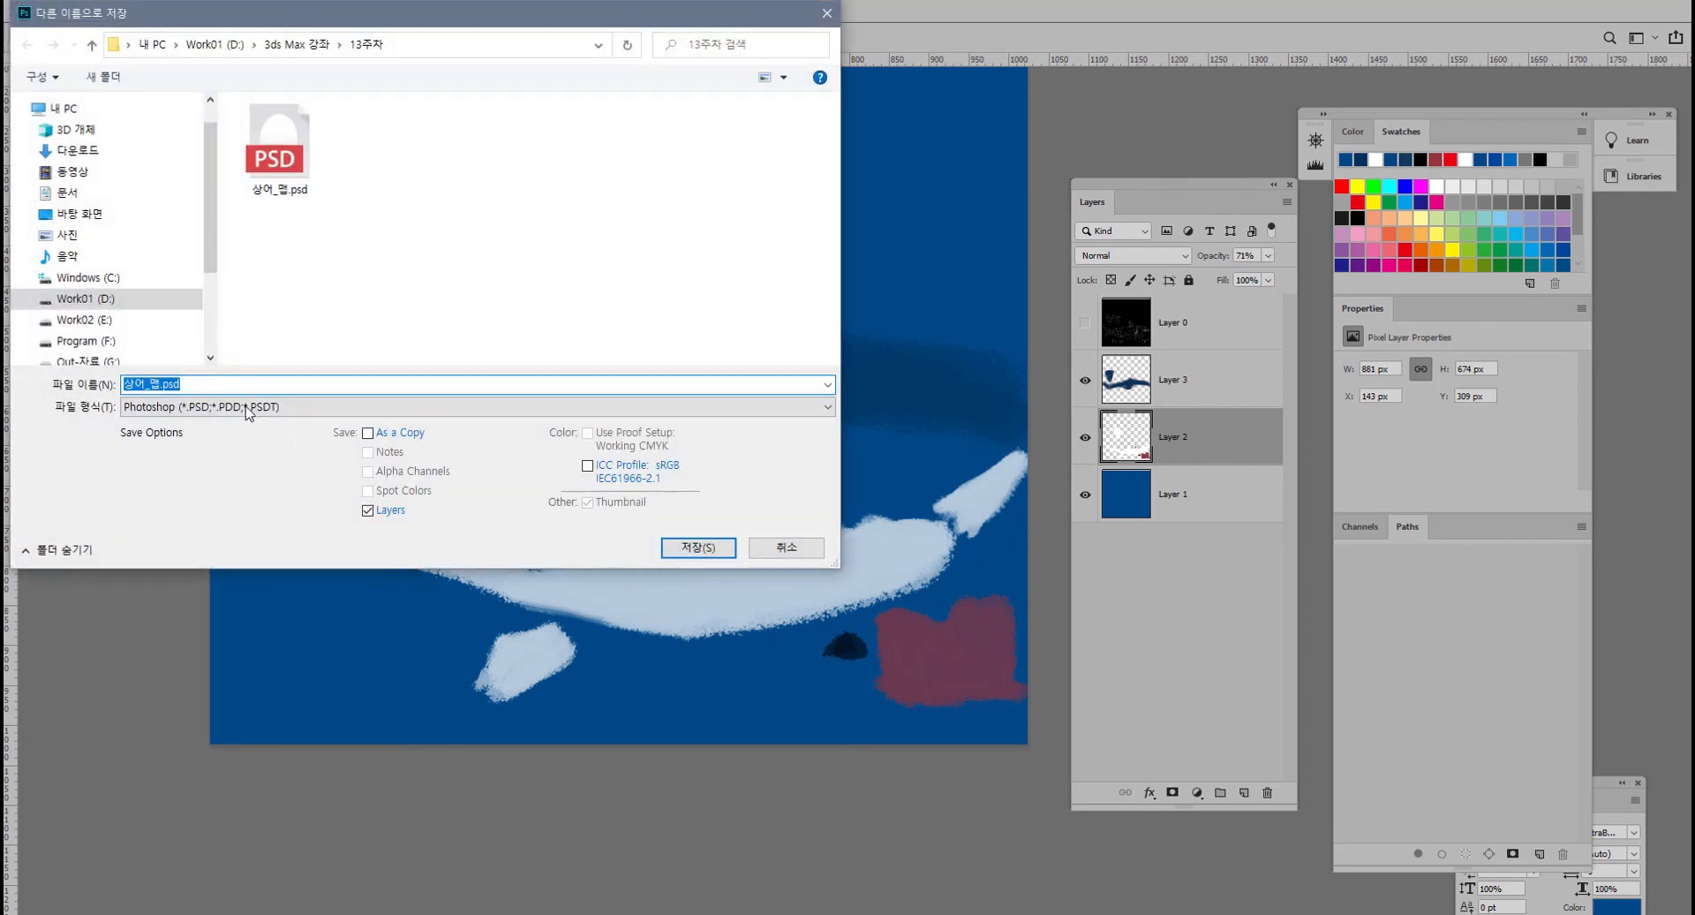
pyautogui.click(247, 408)
pyautogui.click(178, 542)
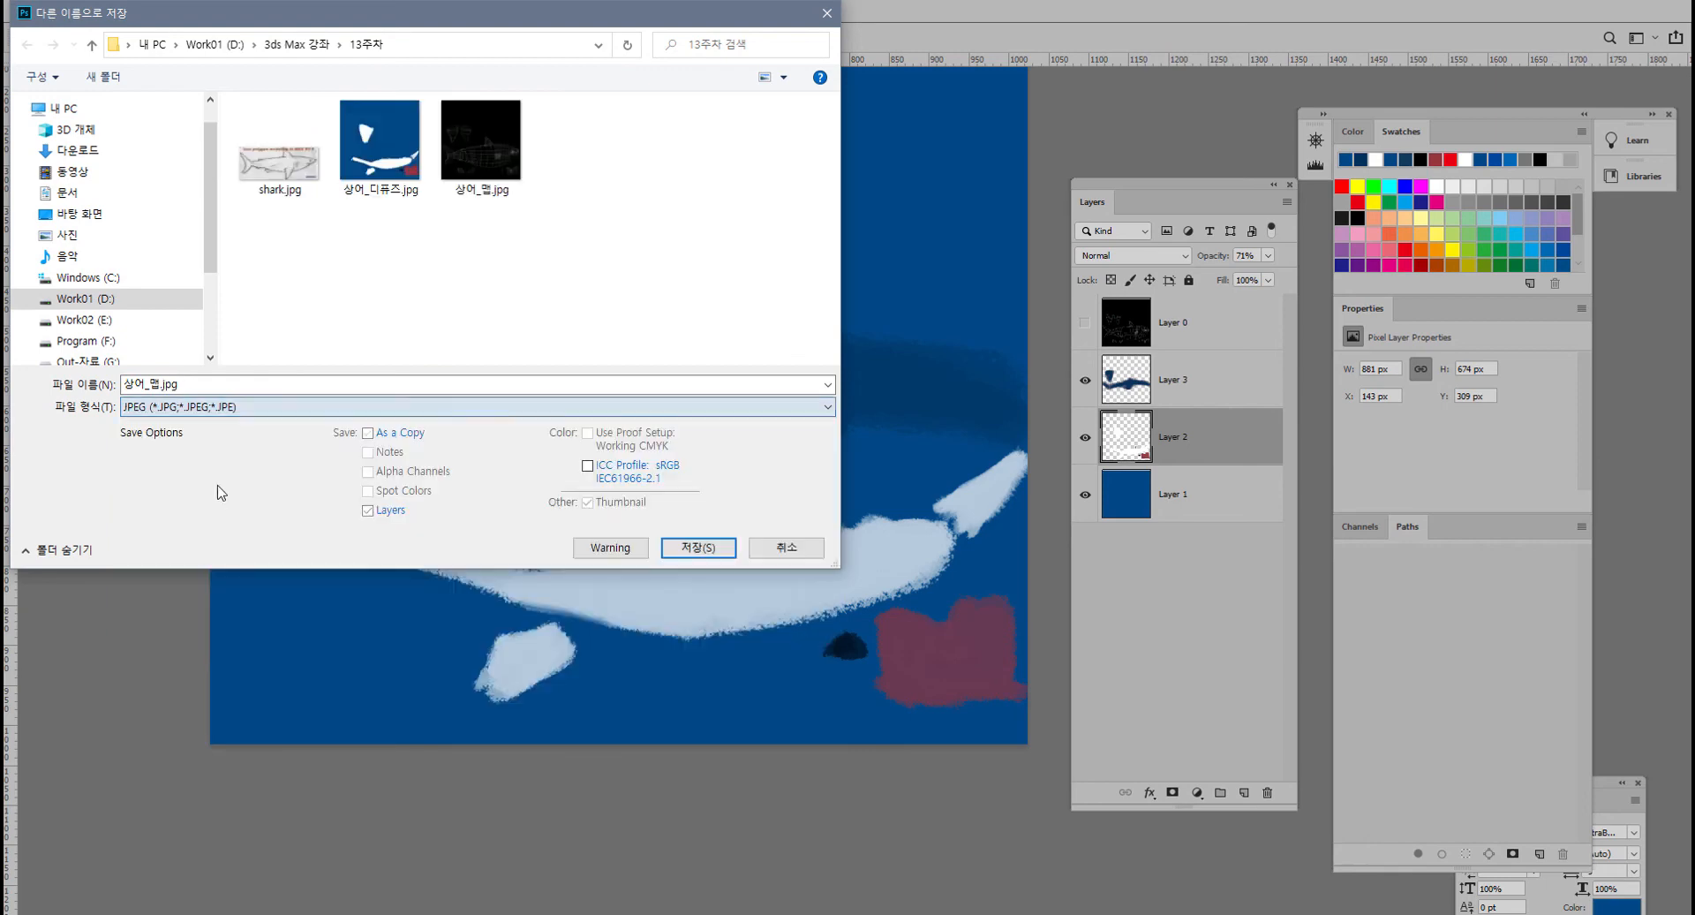
pyautogui.click(369, 146)
pyautogui.click(699, 547)
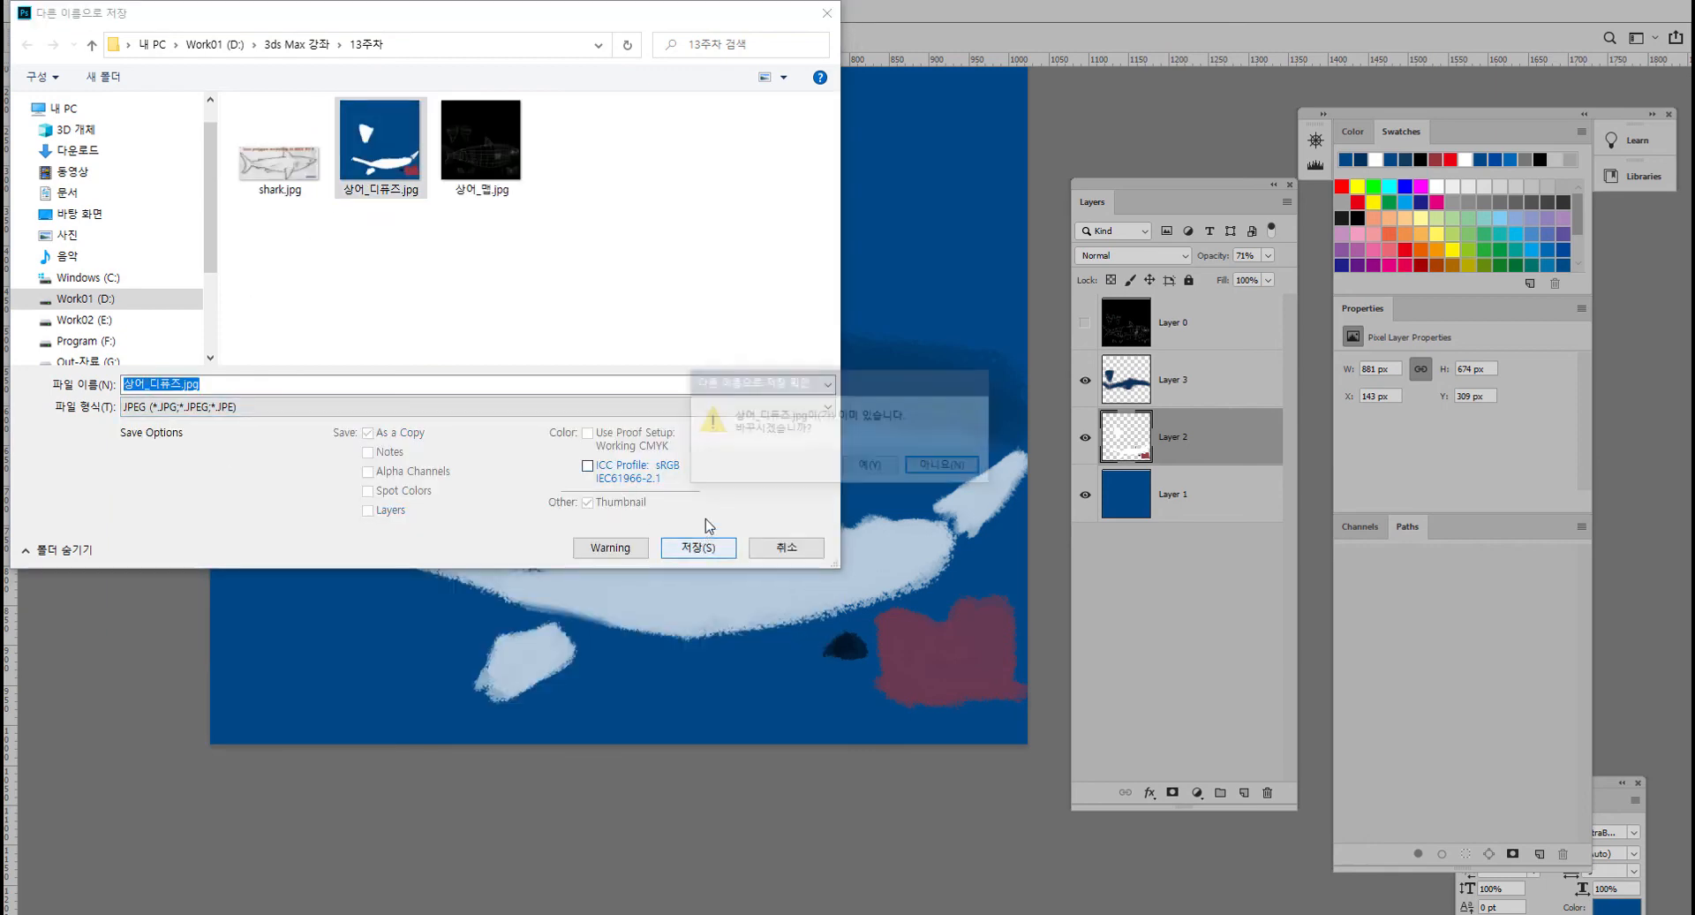
pyautogui.click(877, 465)
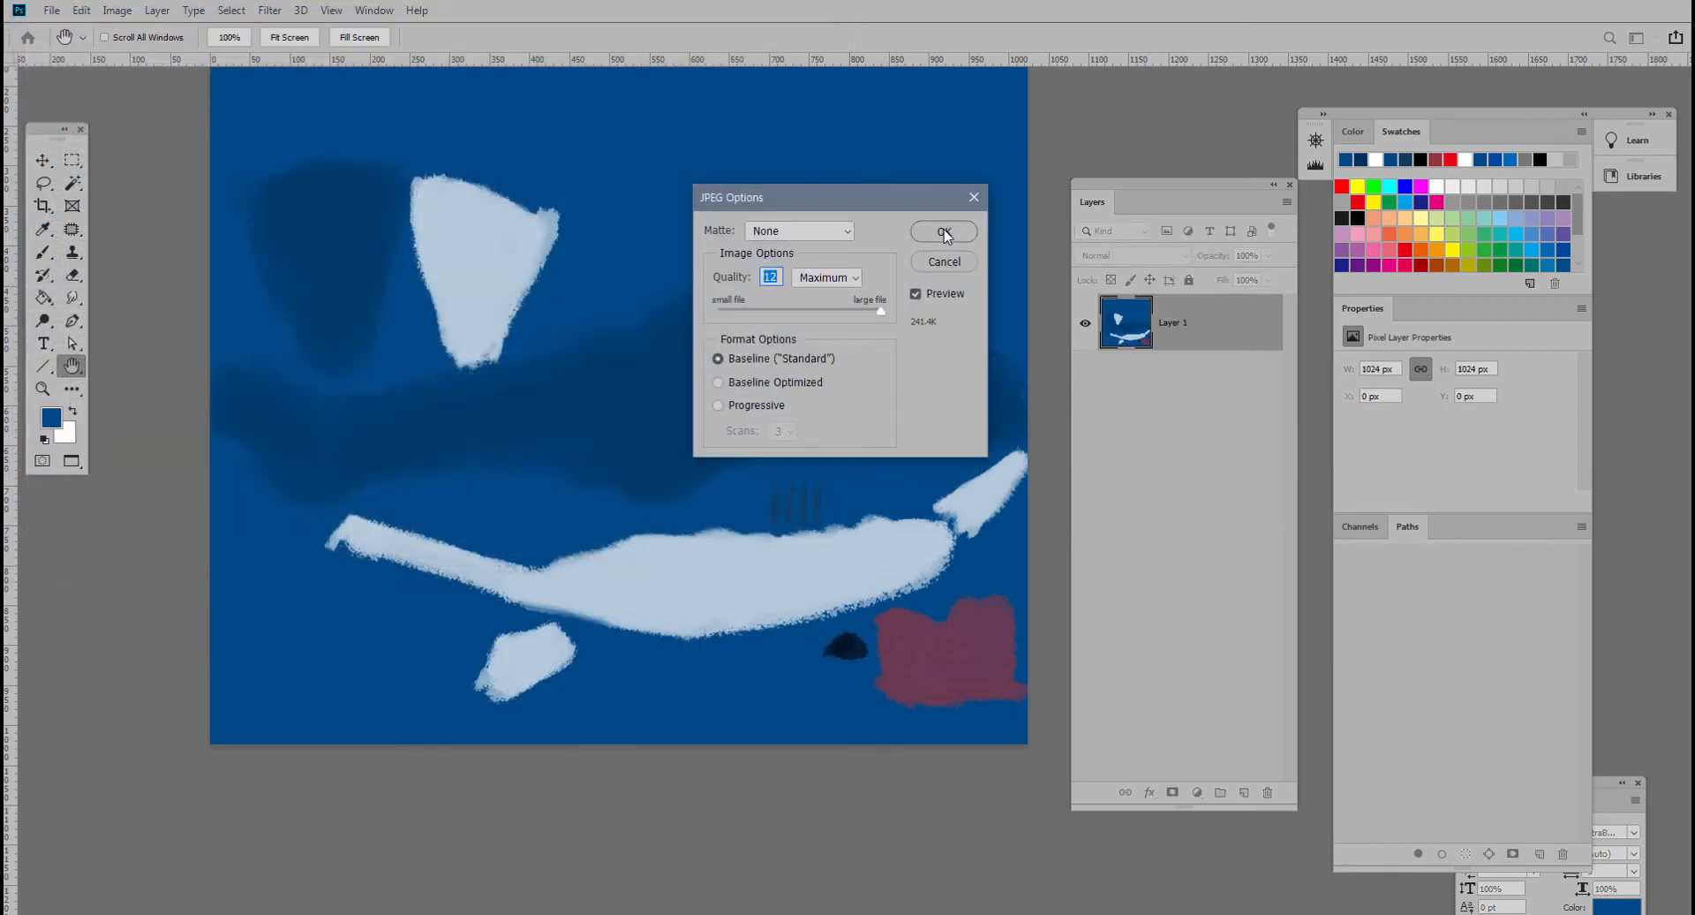
pyautogui.click(944, 233)
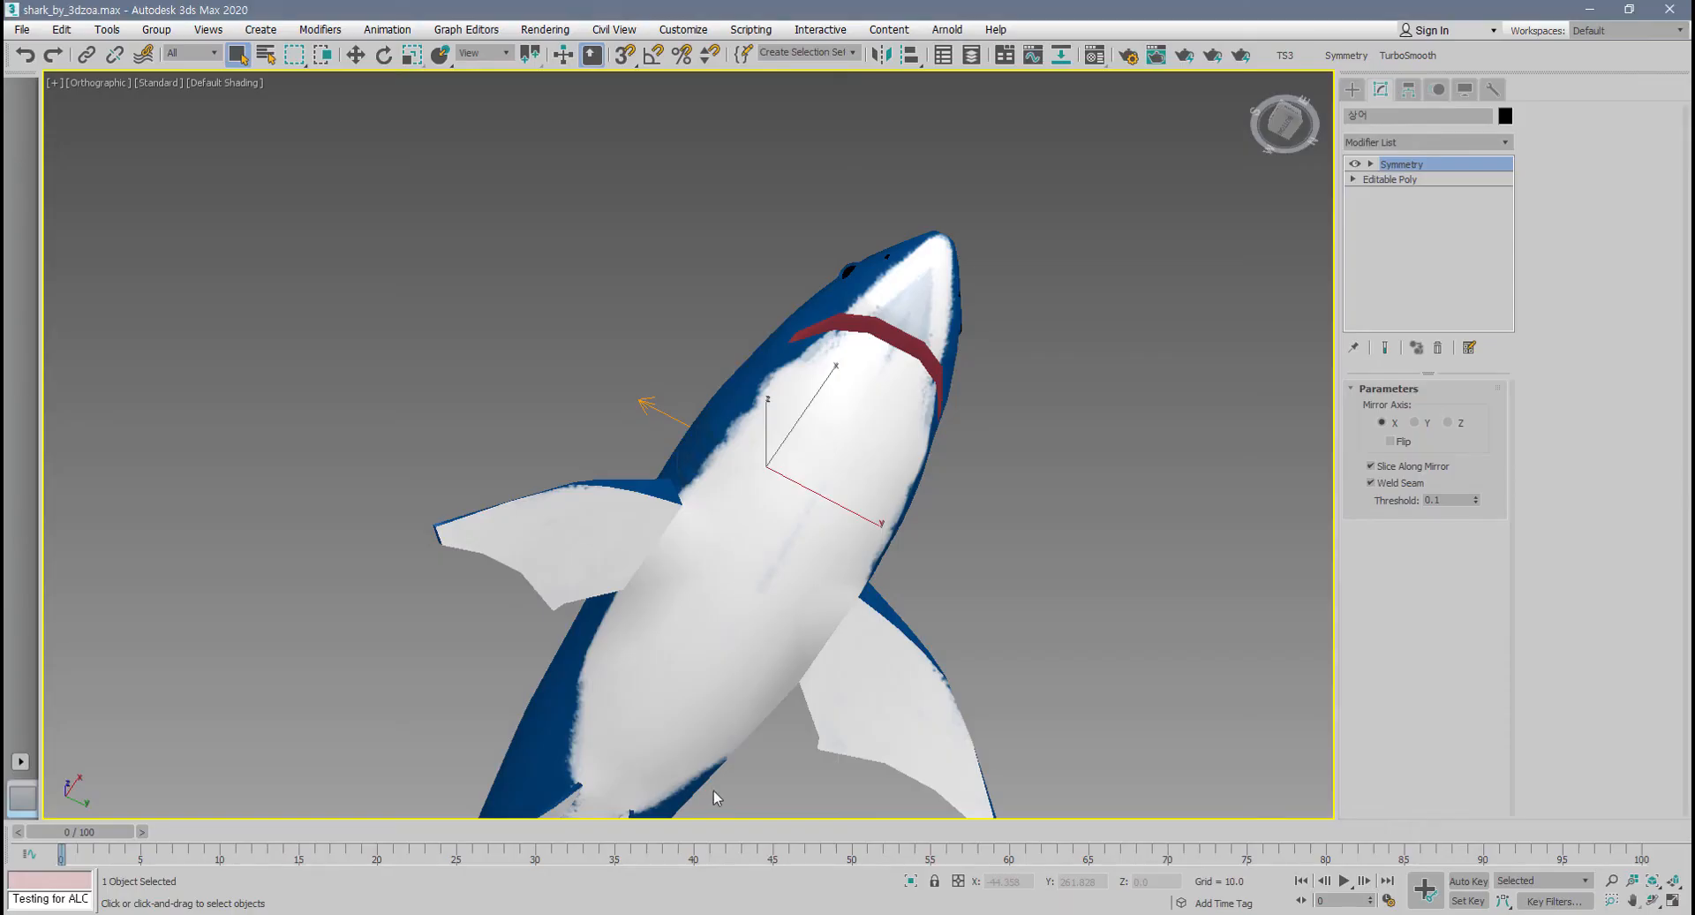
# - Switch to 3ds Max and examine the updated texture along the shark's side, gill slits, head and pectoral fin
pyautogui.keyDown('alt'); pyautogui.moveTo(671, 610); pyautogui.dragTo(685, 673, button='middle'); pyautogui.keyUp('alt')
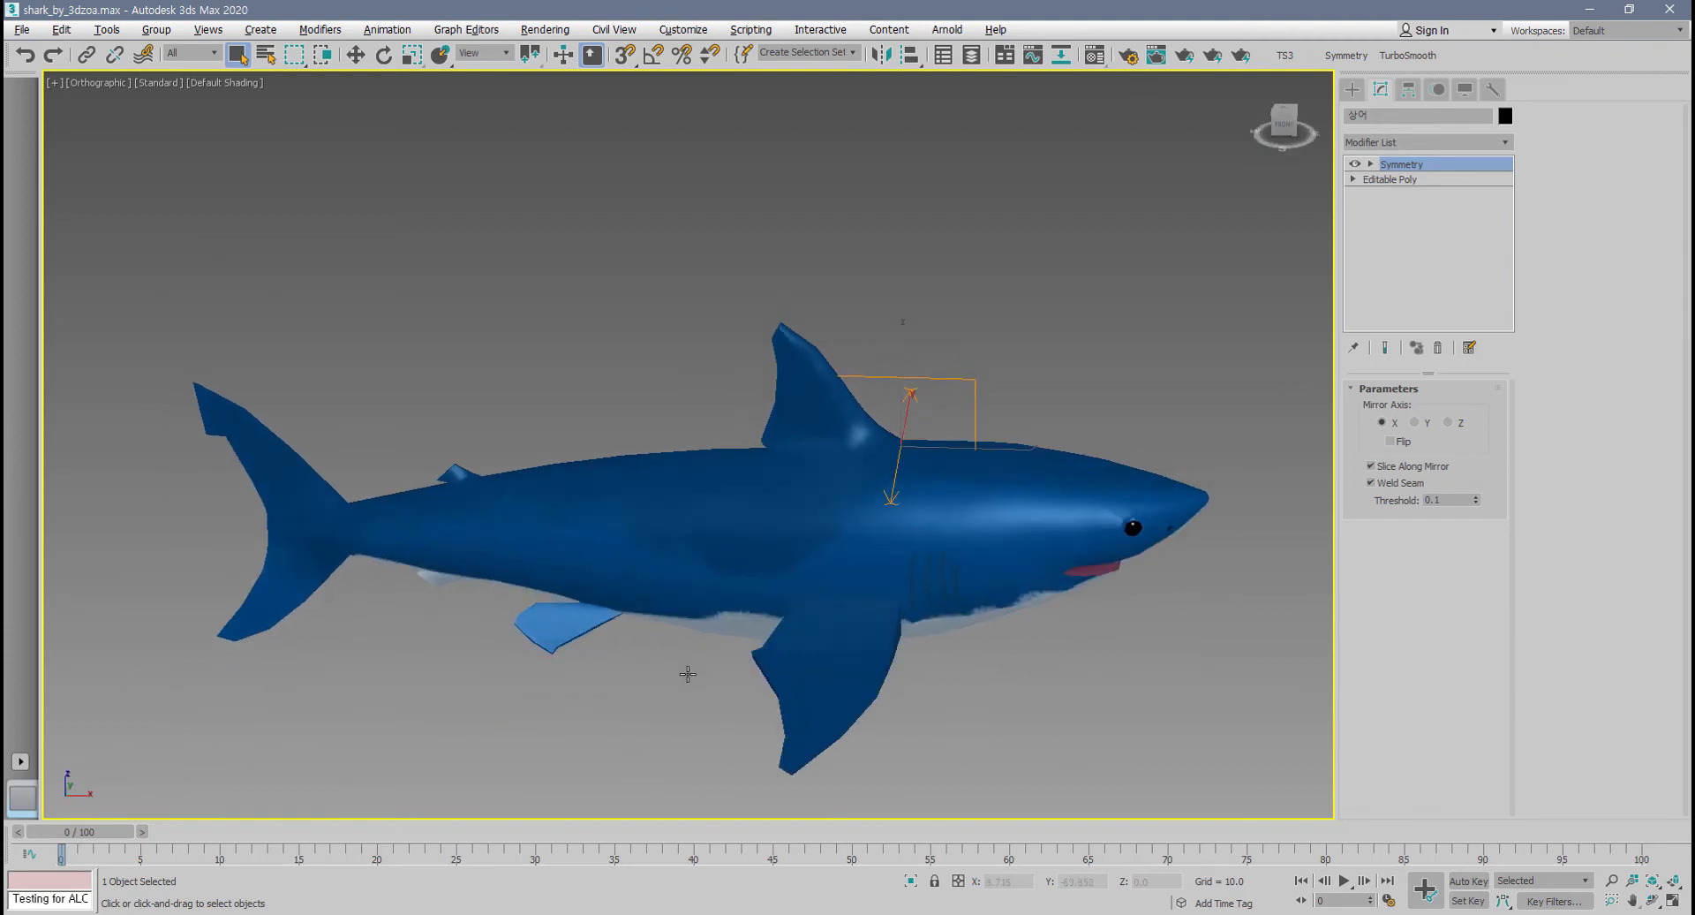
pyautogui.scroll(3, 685, 673)
pyautogui.scroll(1, 609, 627)
pyautogui.moveTo(609, 627)
pyautogui.keyDown('alt'); pyautogui.mouseDown(button='middle')
pyautogui.moveTo(711, 618)
pyautogui.moveTo(614, 616)
pyautogui.moveTo(618, 597)
pyautogui.mouseUp(button='middle'); pyautogui.keyUp('alt')
pyautogui.moveTo(829, 551); pyautogui.dragTo(702, 594, button='middle')
pyautogui.scroll(2, 707, 605)
pyautogui.scroll(-5, 719, 587)
pyautogui.scroll(3, 816, 597)
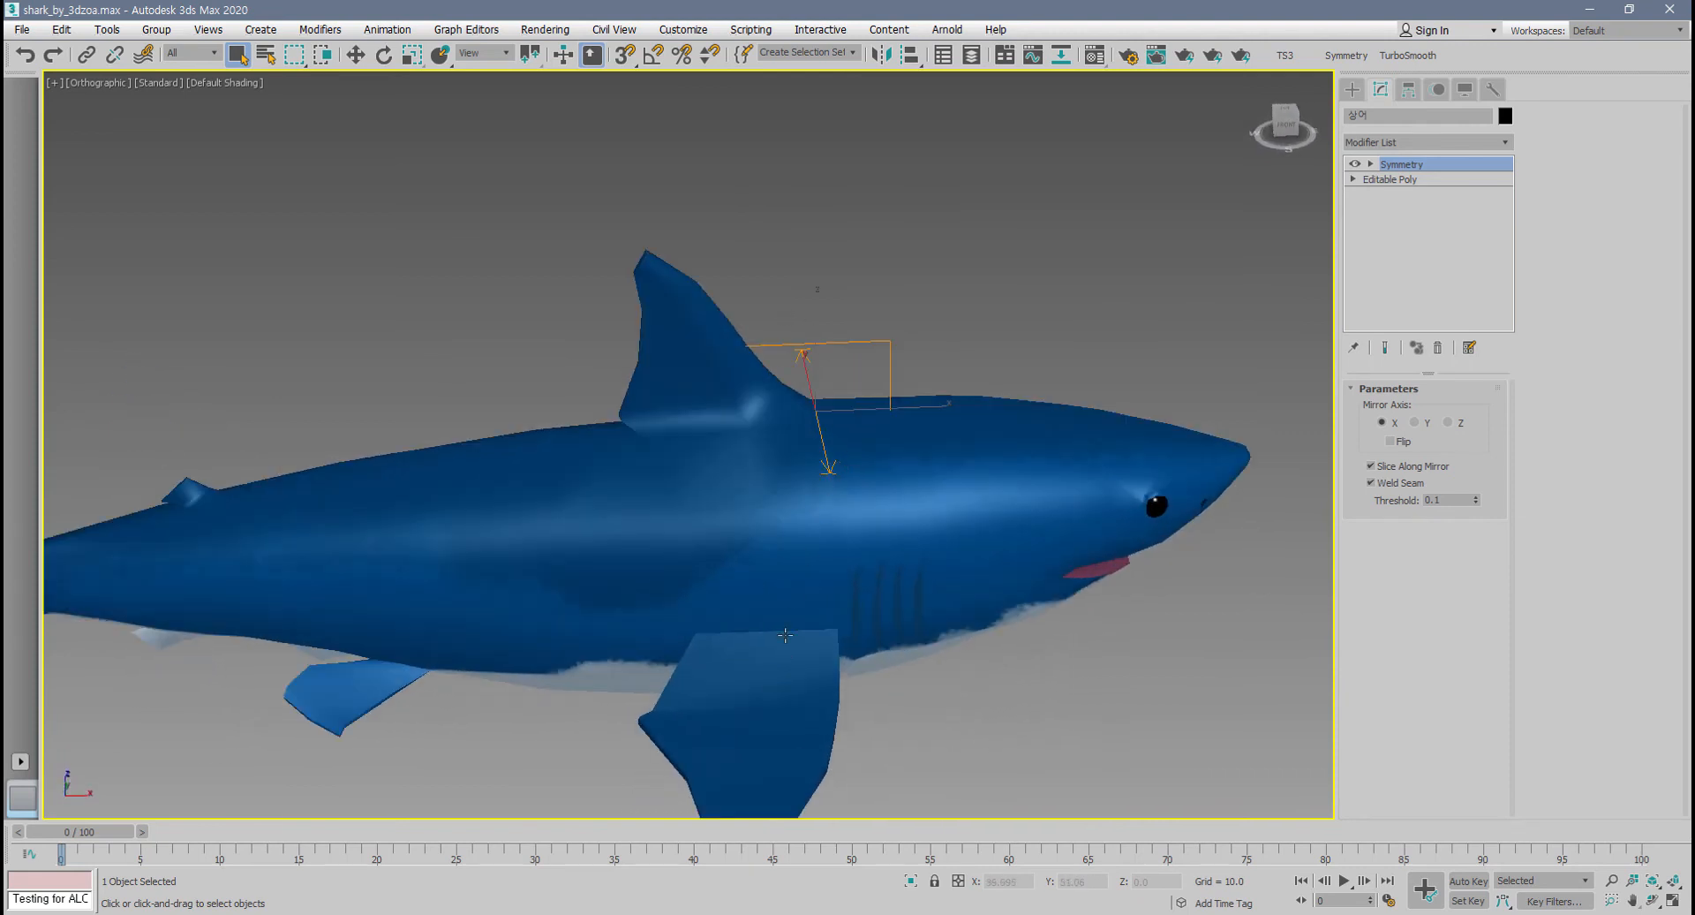
pyautogui.scroll(-2, 786, 619)
pyautogui.scroll(3, 784, 635)
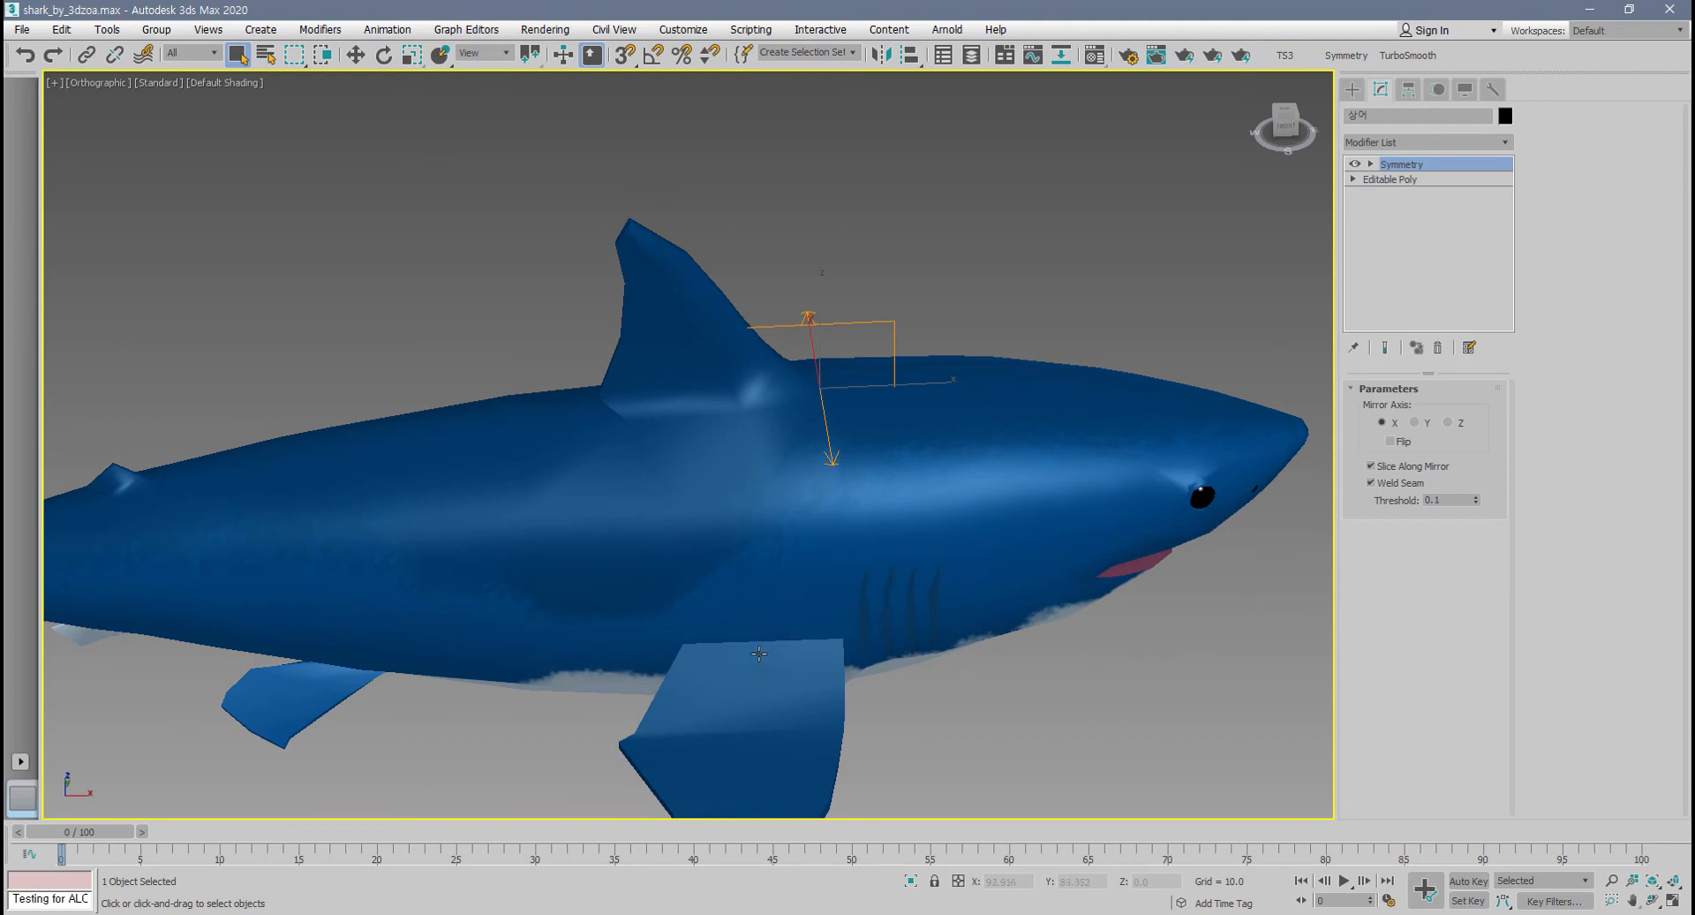
pyautogui.keyDown('alt'); pyautogui.moveTo(928, 518); pyautogui.dragTo(885, 528, button='middle'); pyautogui.keyUp('alt')
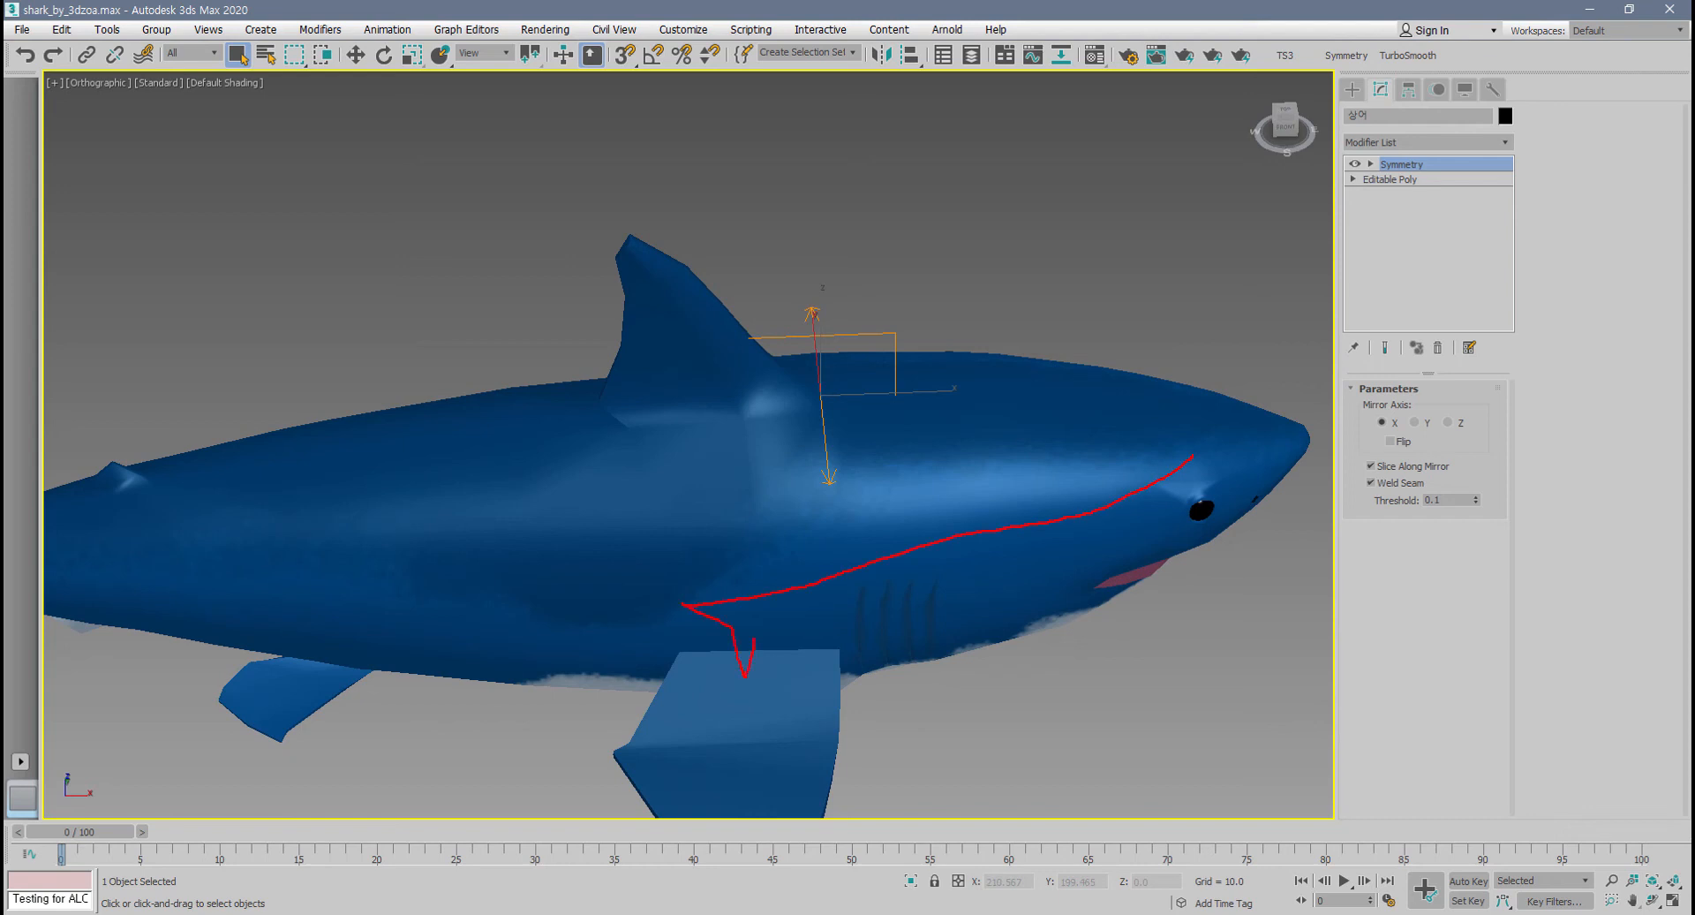
pyautogui.scroll(-4, 940, 484)
pyautogui.keyDown('alt'); pyautogui.moveTo(929, 528); pyautogui.dragTo(1052, 501, button='middle'); pyautogui.keyUp('alt')
pyautogui.scroll(3, 986, 389)
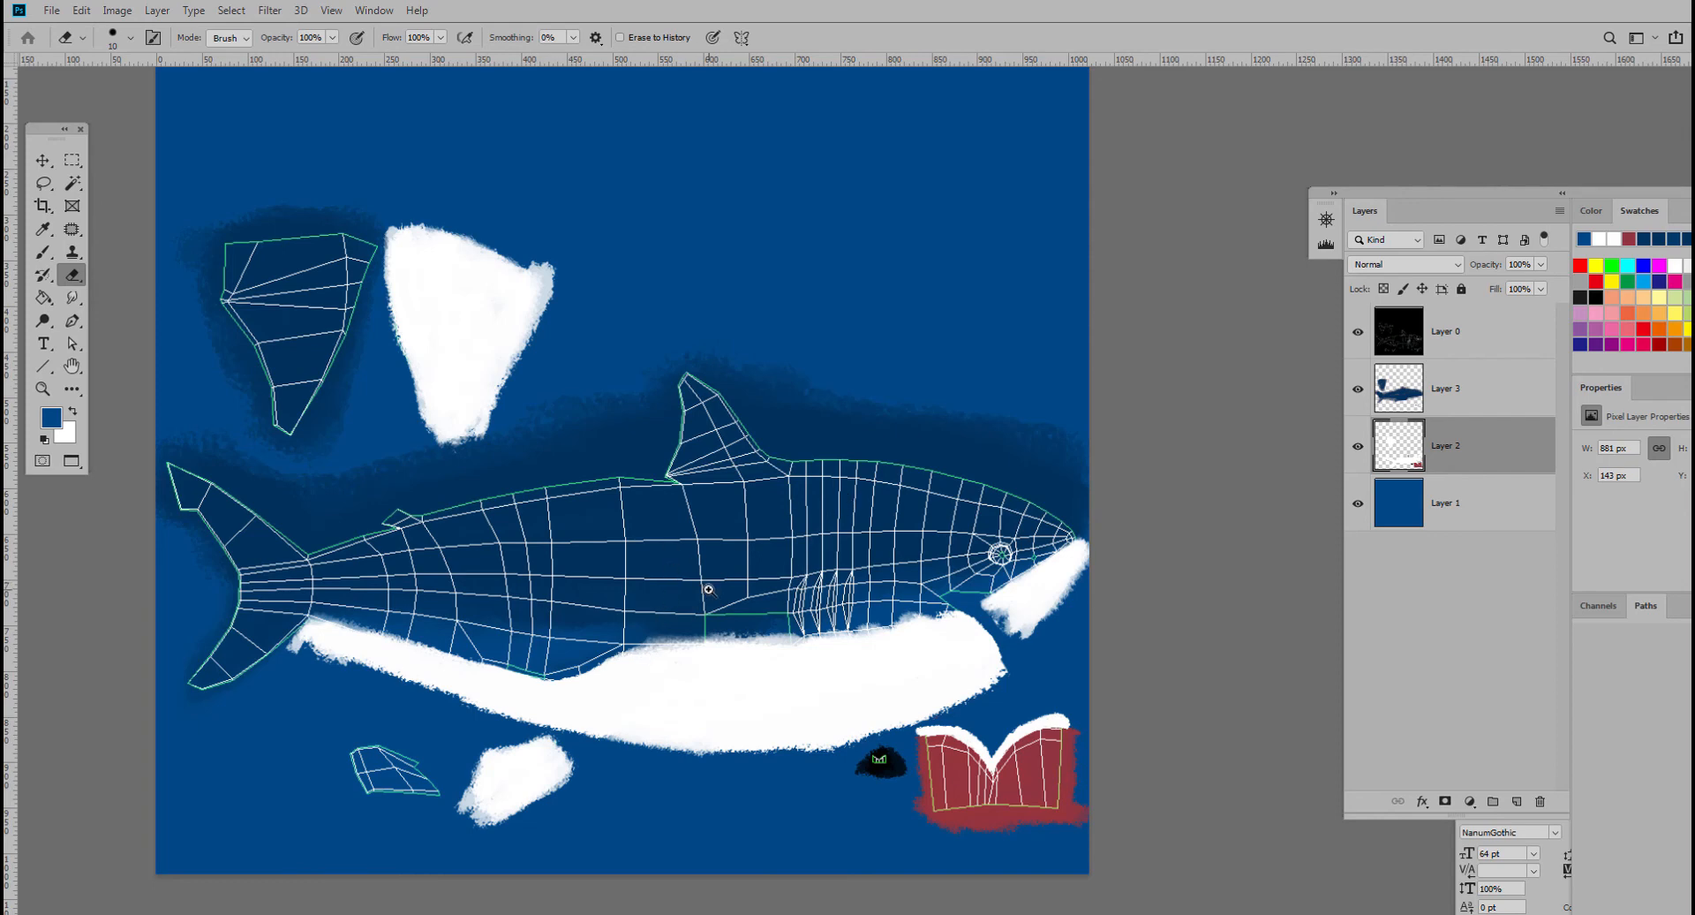
# - Switch back to Photoshop and examine the revised map around the flank, belly, gill slits and red mouth piece
pyautogui.keyDown('alt'); pyautogui.scroll(3, 735, 586); pyautogui.keyUp('alt')
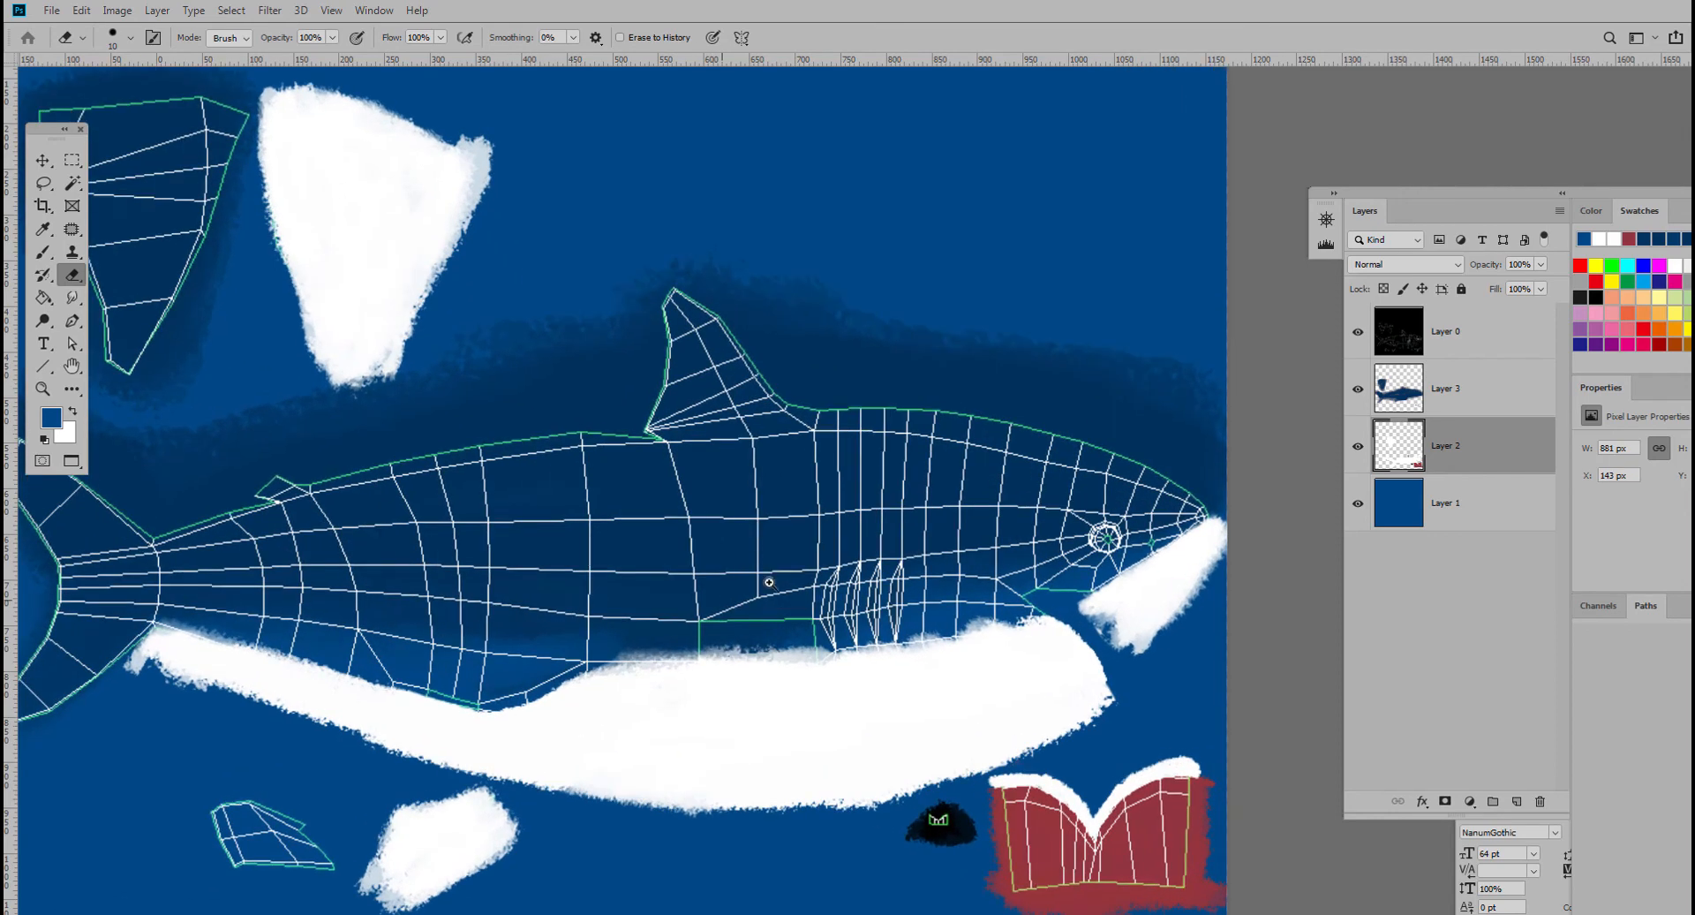
pyautogui.moveTo(860, 626); pyautogui.dragTo(630, 477)
pyautogui.keyDown('alt'); pyautogui.scroll(3, 821, 685); pyautogui.keyUp('alt')
pyautogui.keyDown('alt'); pyautogui.scroll(-1, 814, 684); pyautogui.keyUp('alt')
pyautogui.moveTo(799, 656)
pyautogui.mouseDown()
pyautogui.moveTo(812, 700)
pyautogui.moveTo(857, 722)
pyautogui.mouseUp()
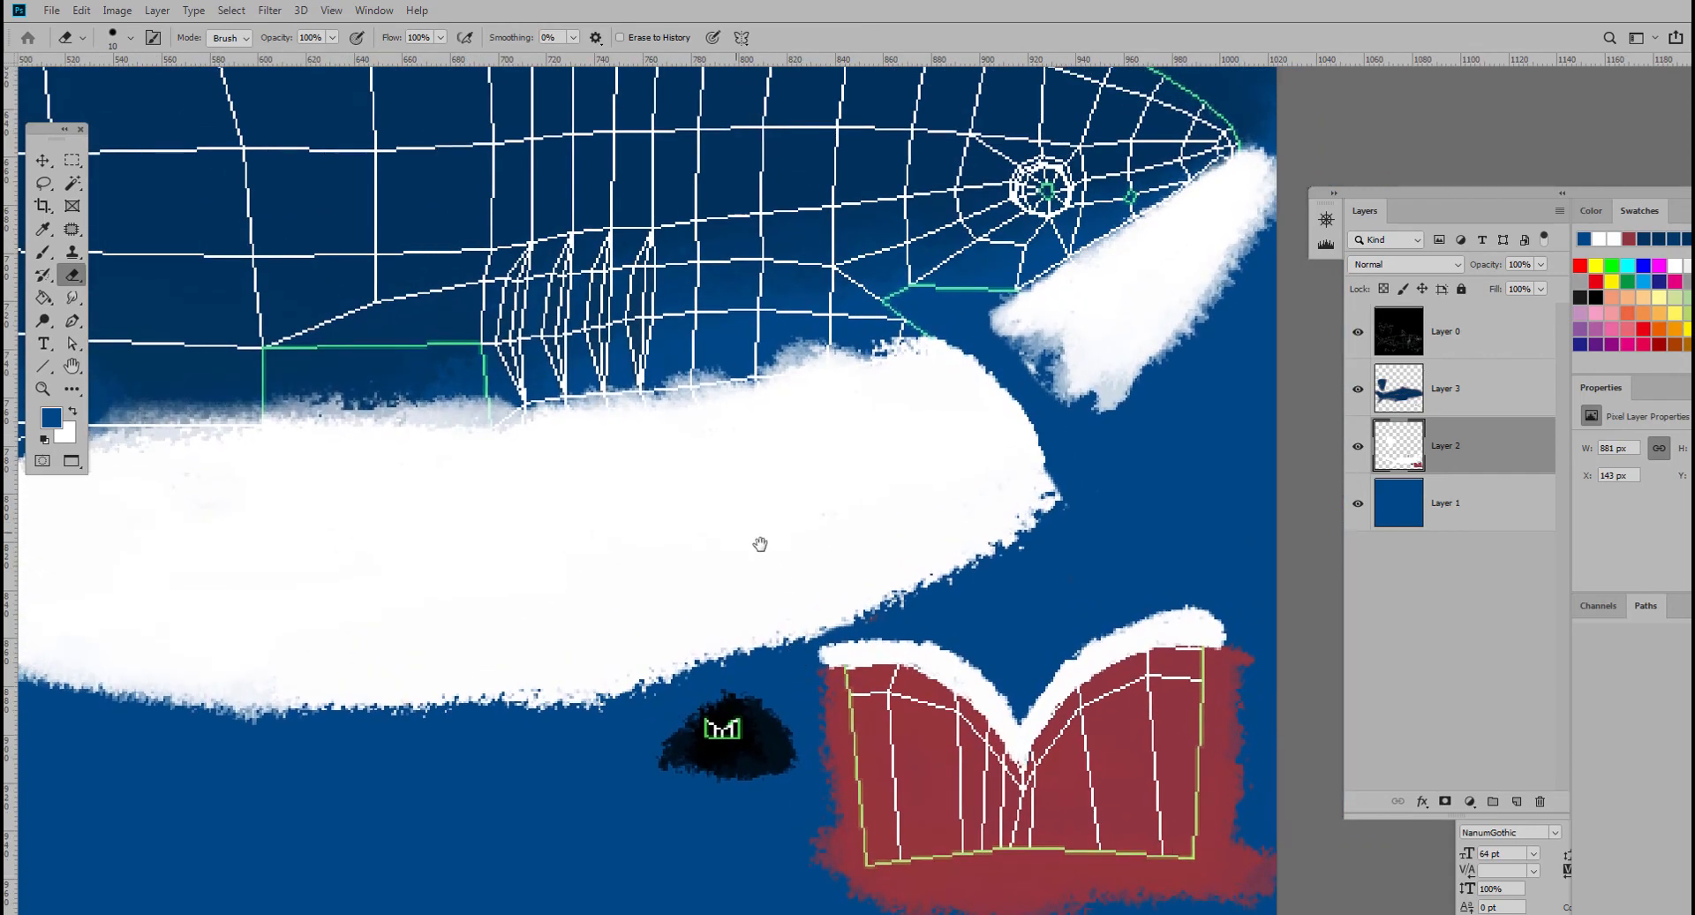
pyautogui.moveTo(760, 541); pyautogui.dragTo(837, 598)
pyautogui.keyDown('alt'); pyautogui.scroll(-3, 812, 594); pyautogui.keyUp('alt')
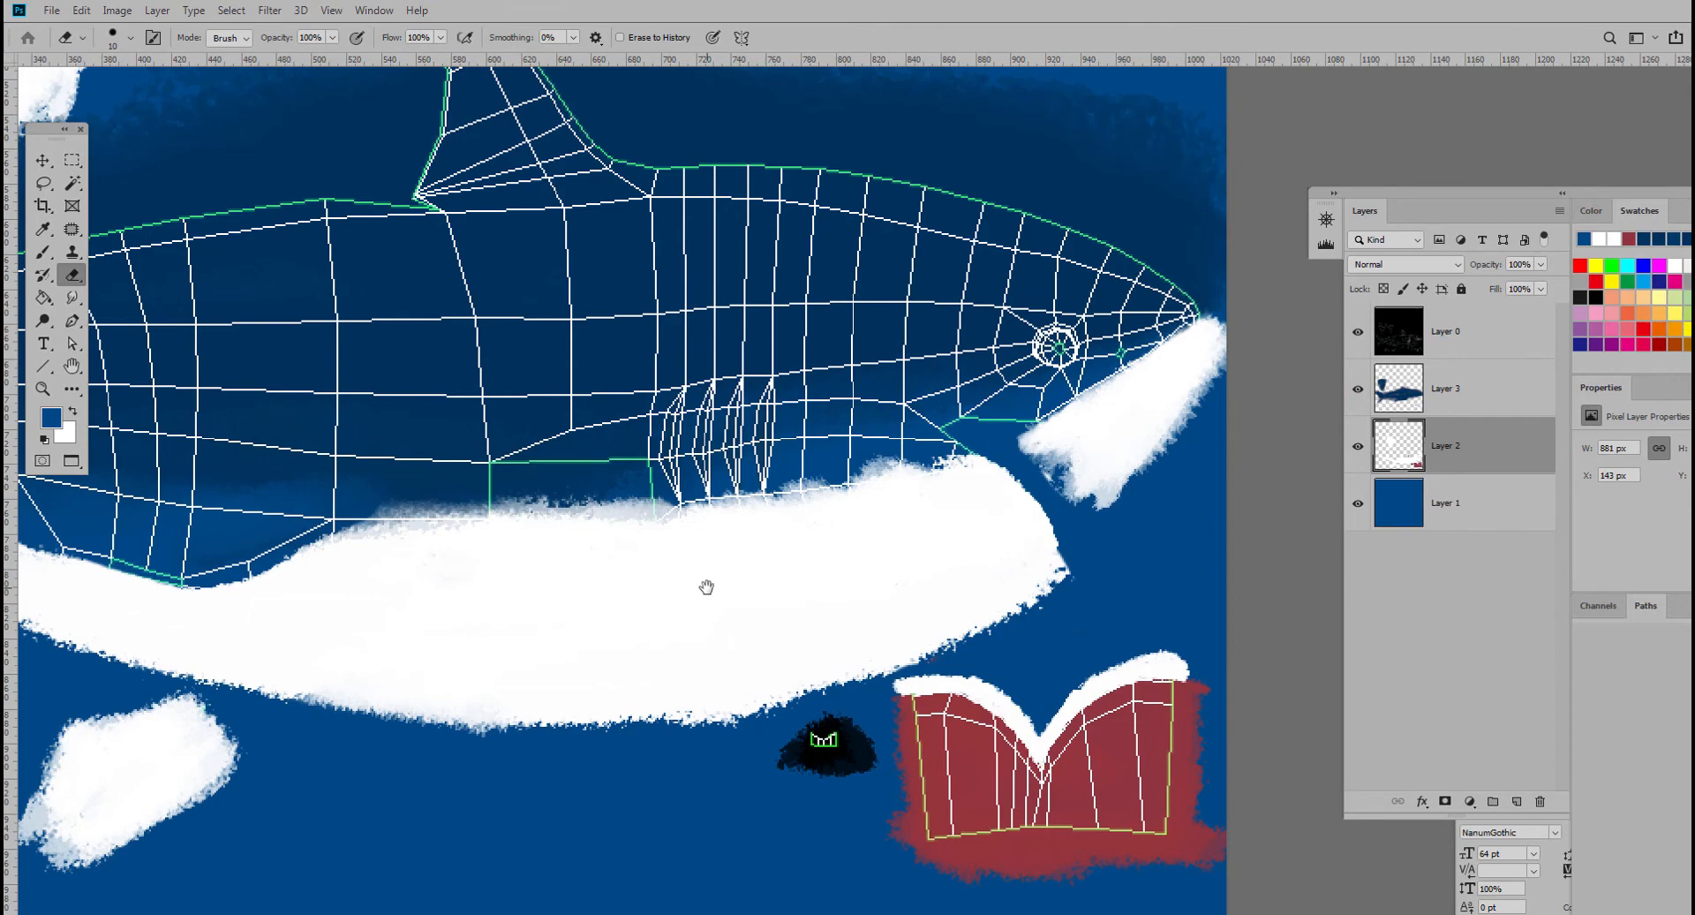
# - Examine the map's body, tail and fin areas with the UV wireframe overlaid, cycling through the screen modes
pyautogui.keyDown('alt'); pyautogui.scroll(-2, 487, 560); pyautogui.keyUp('alt')
pyautogui.moveTo(461, 567); pyautogui.dragTo(753, 661)
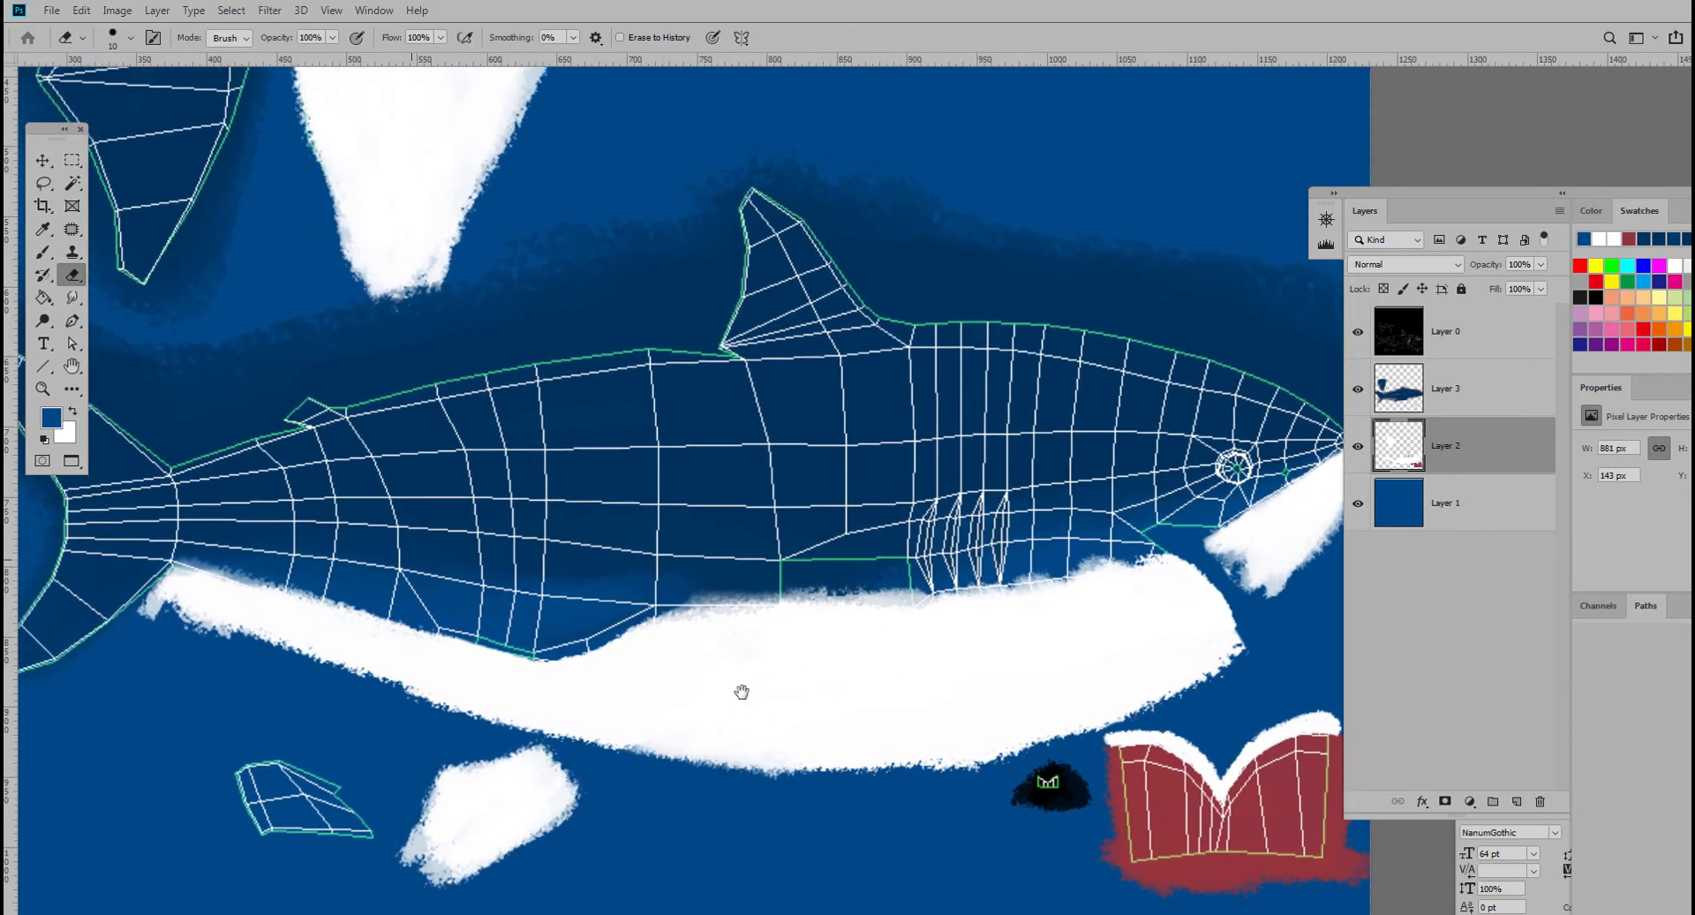
pyautogui.moveTo(642, 597); pyautogui.dragTo(763, 707)
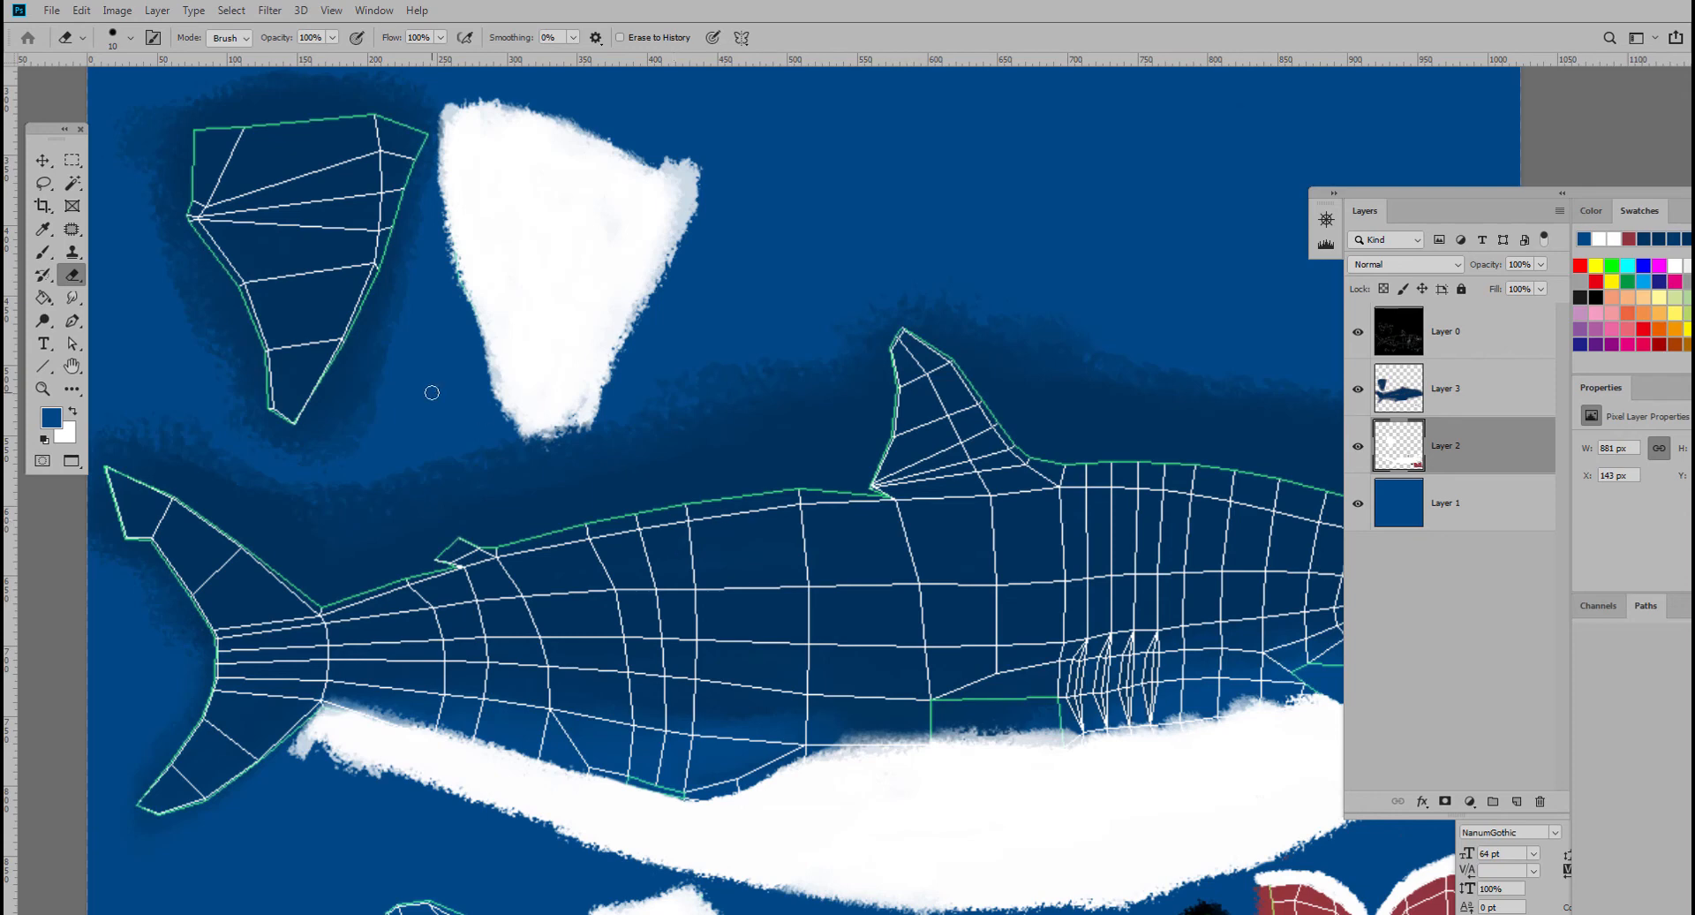
pyautogui.press('f')
pyautogui.press('f')
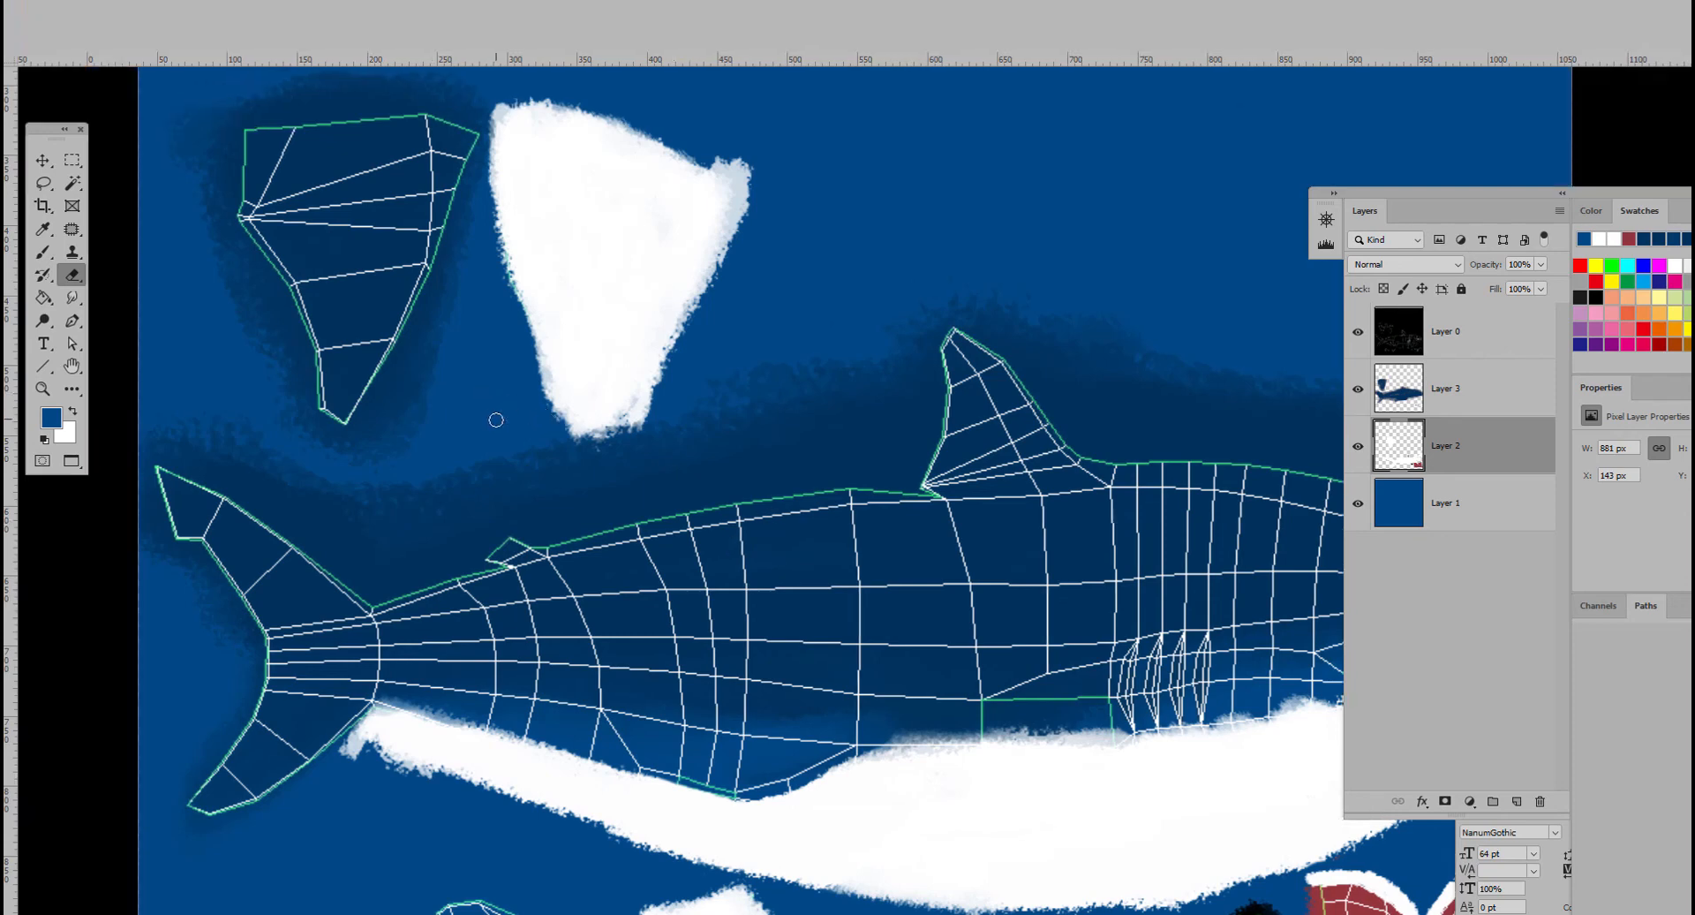
pyautogui.press('f')
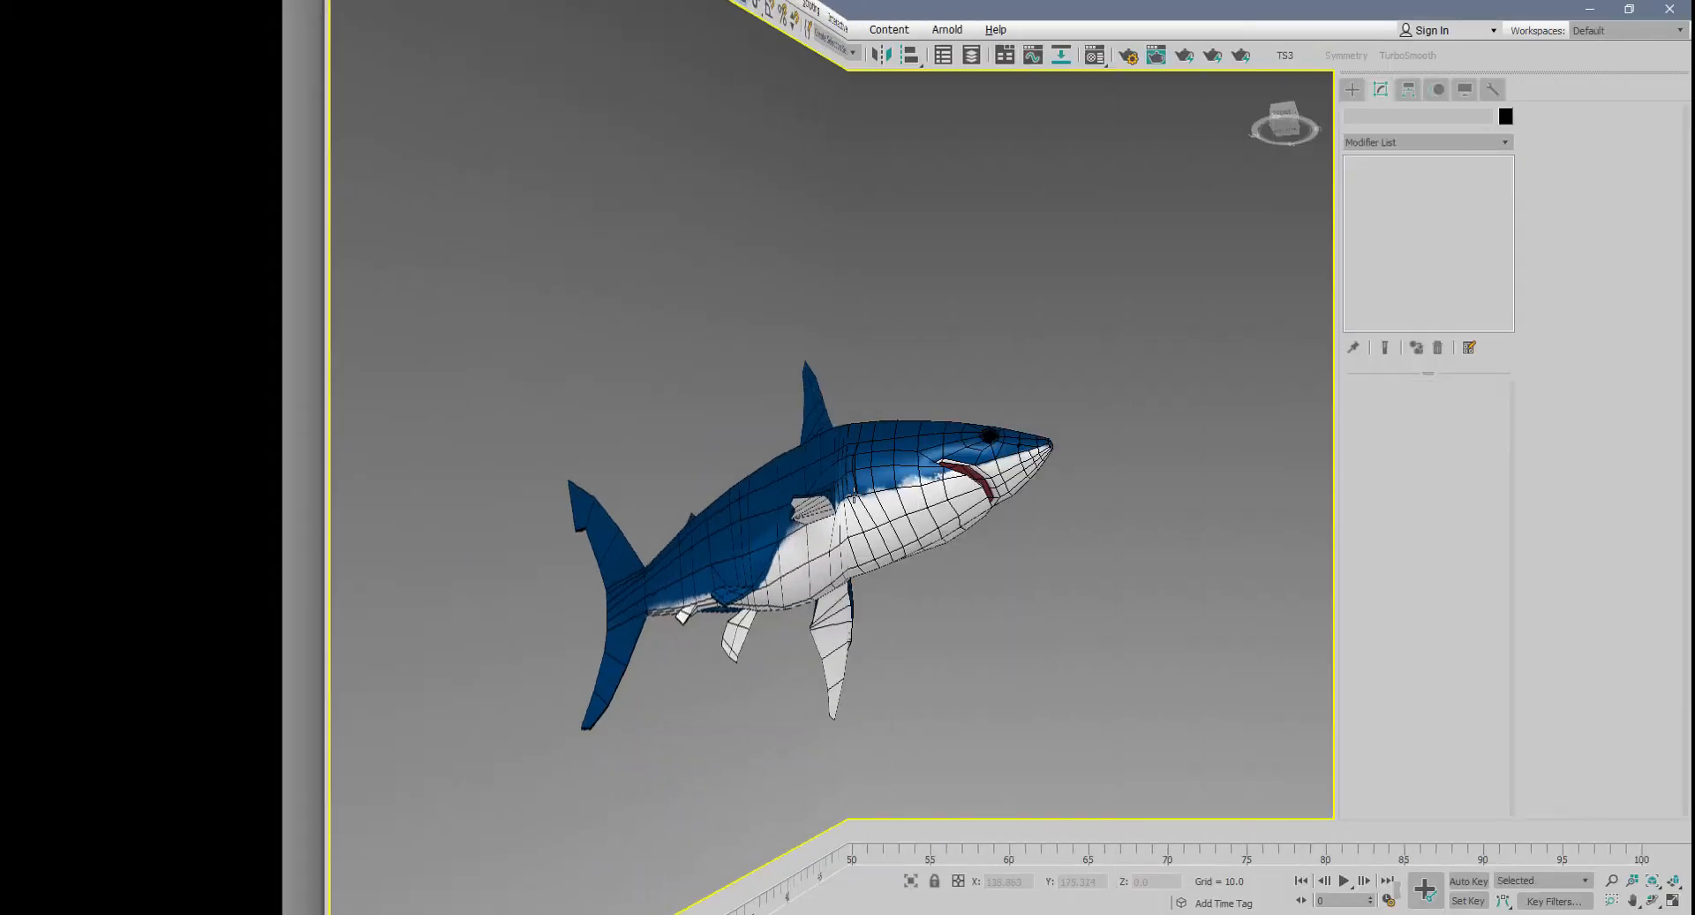
# - Switch to 3ds Max and examine the texture on the shark's flank, belly, fins and mouth from several angles
pyautogui.keyDown('alt'); pyautogui.moveTo(846, 501); pyautogui.dragTo(583, 578, button='middle'); pyautogui.keyUp('alt')
pyautogui.scroll(5, 647, 562)
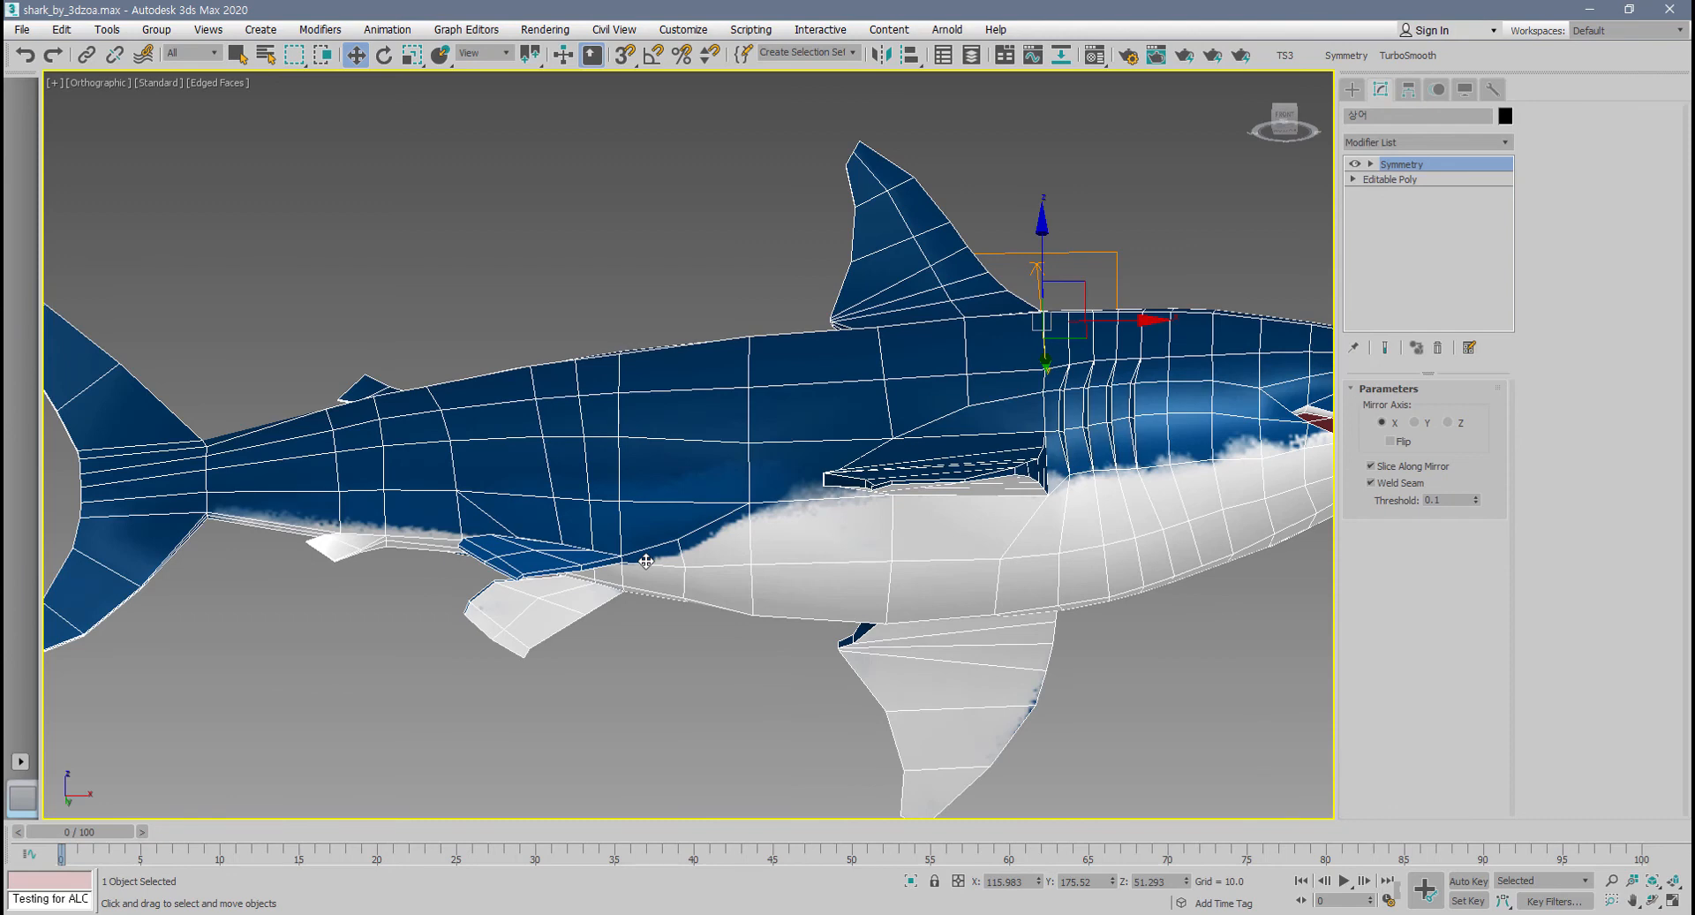
pyautogui.keyDown('alt'); pyautogui.moveTo(747, 563); pyautogui.dragTo(685, 573, button='middle'); pyautogui.keyUp('alt')
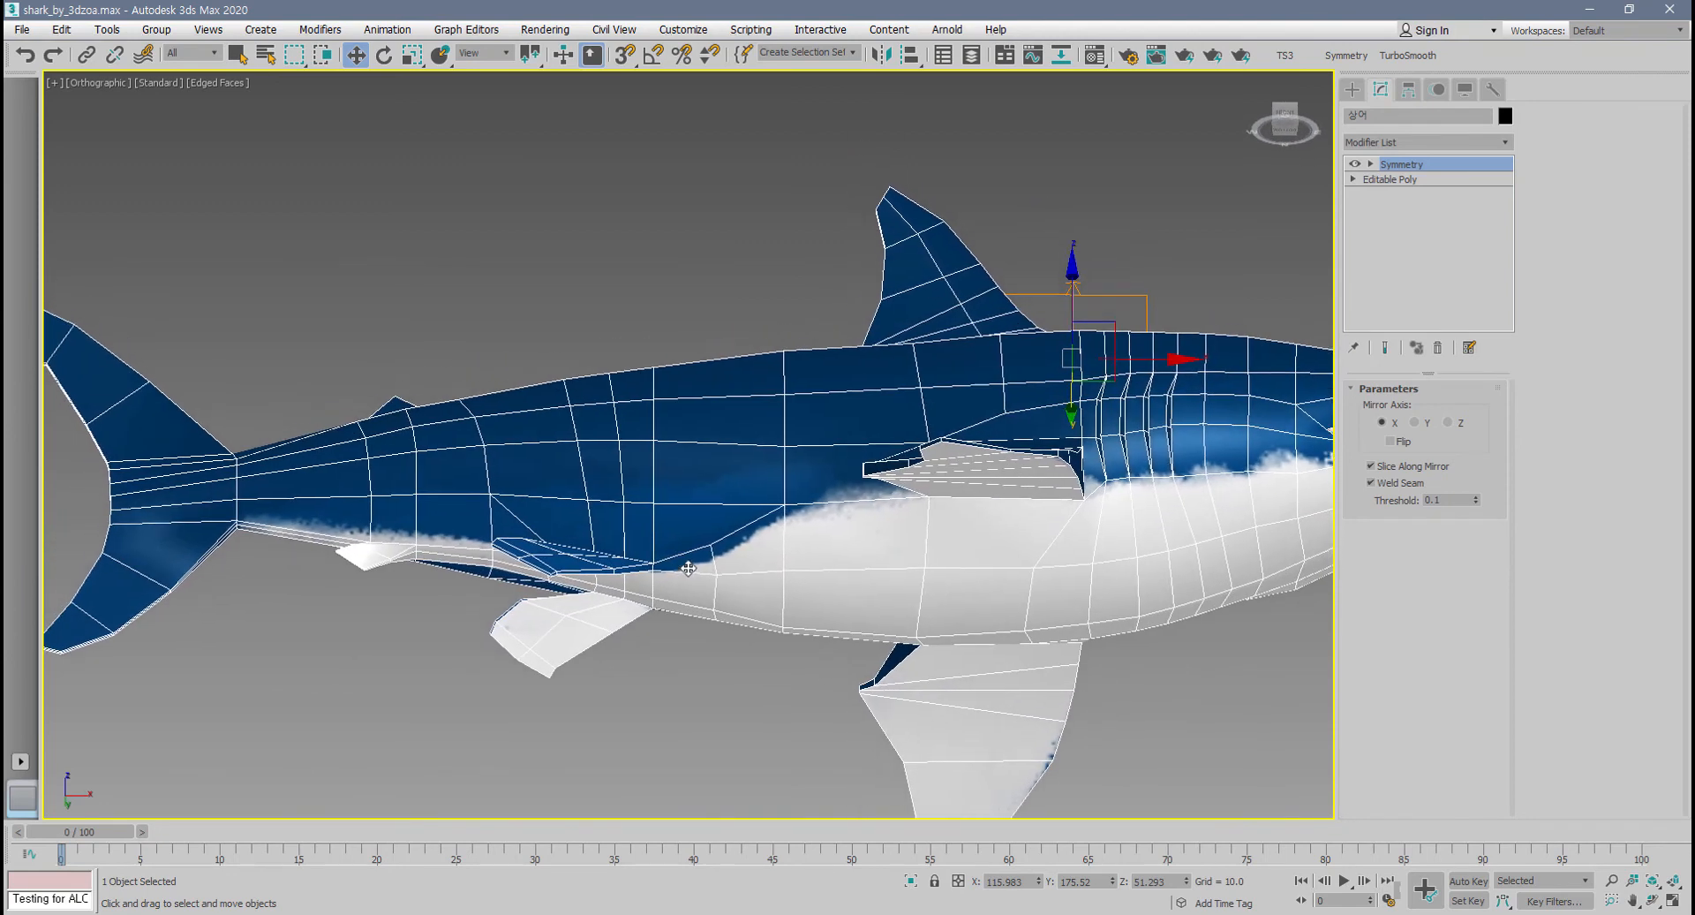
pyautogui.scroll(-5, 689, 567)
pyautogui.keyDown('alt'); pyautogui.moveTo(689, 567); pyautogui.dragTo(671, 623, button='middle'); pyautogui.keyUp('alt')
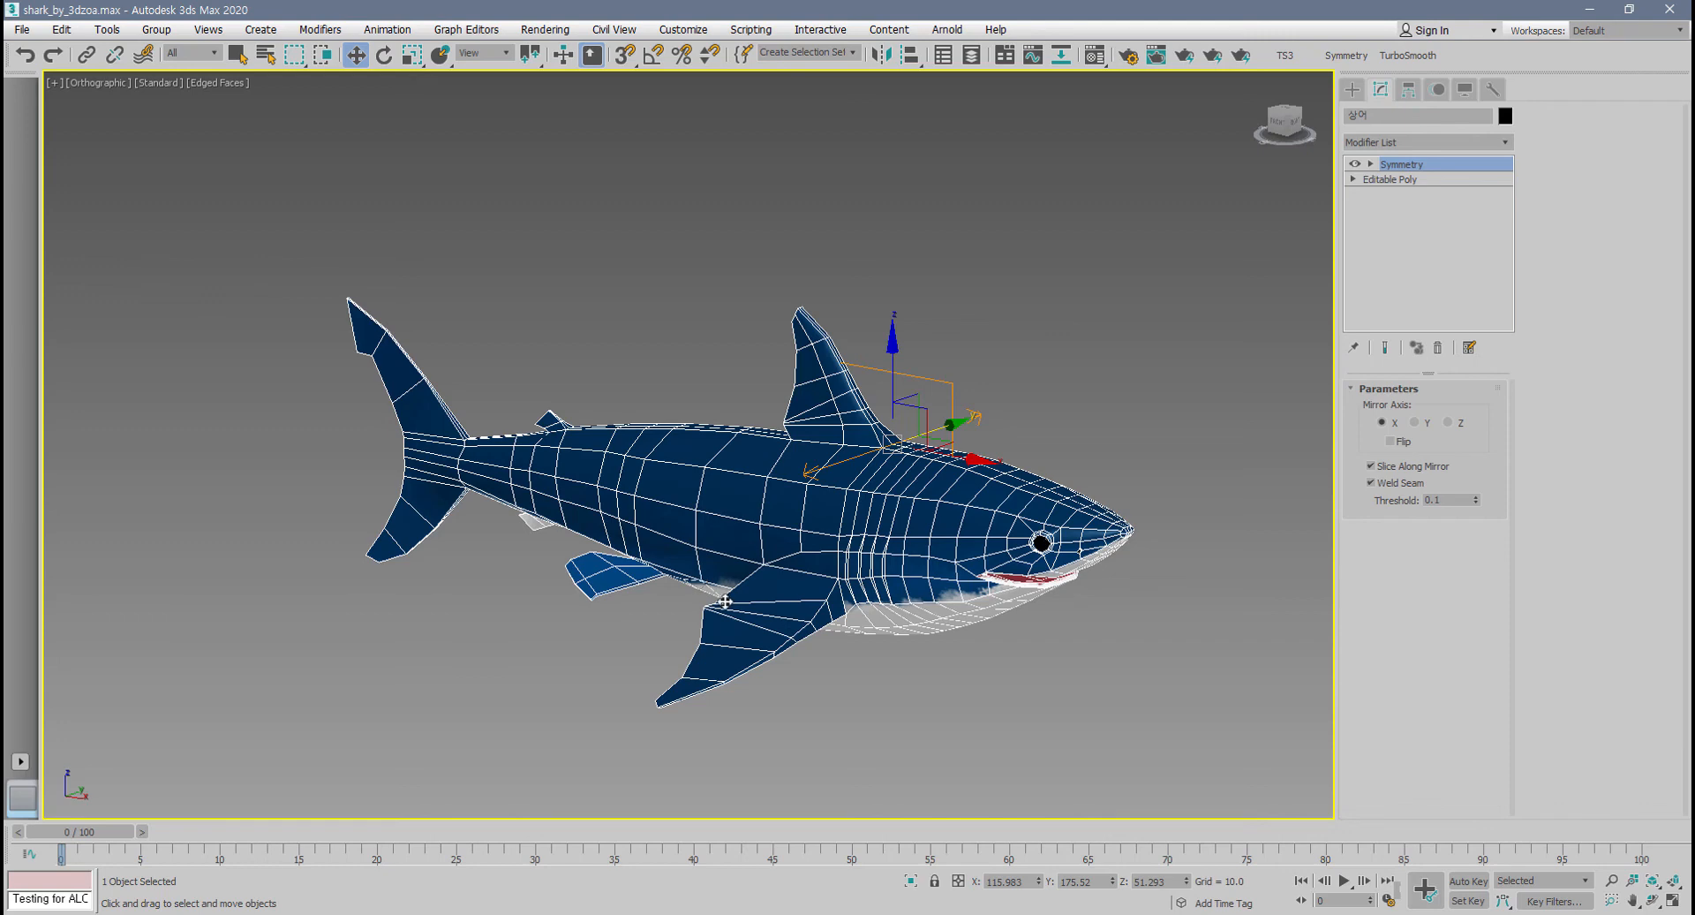
pyautogui.keyDown('alt'); pyautogui.moveTo(725, 600); pyautogui.dragTo(859, 592, button='middle'); pyautogui.keyUp('alt')
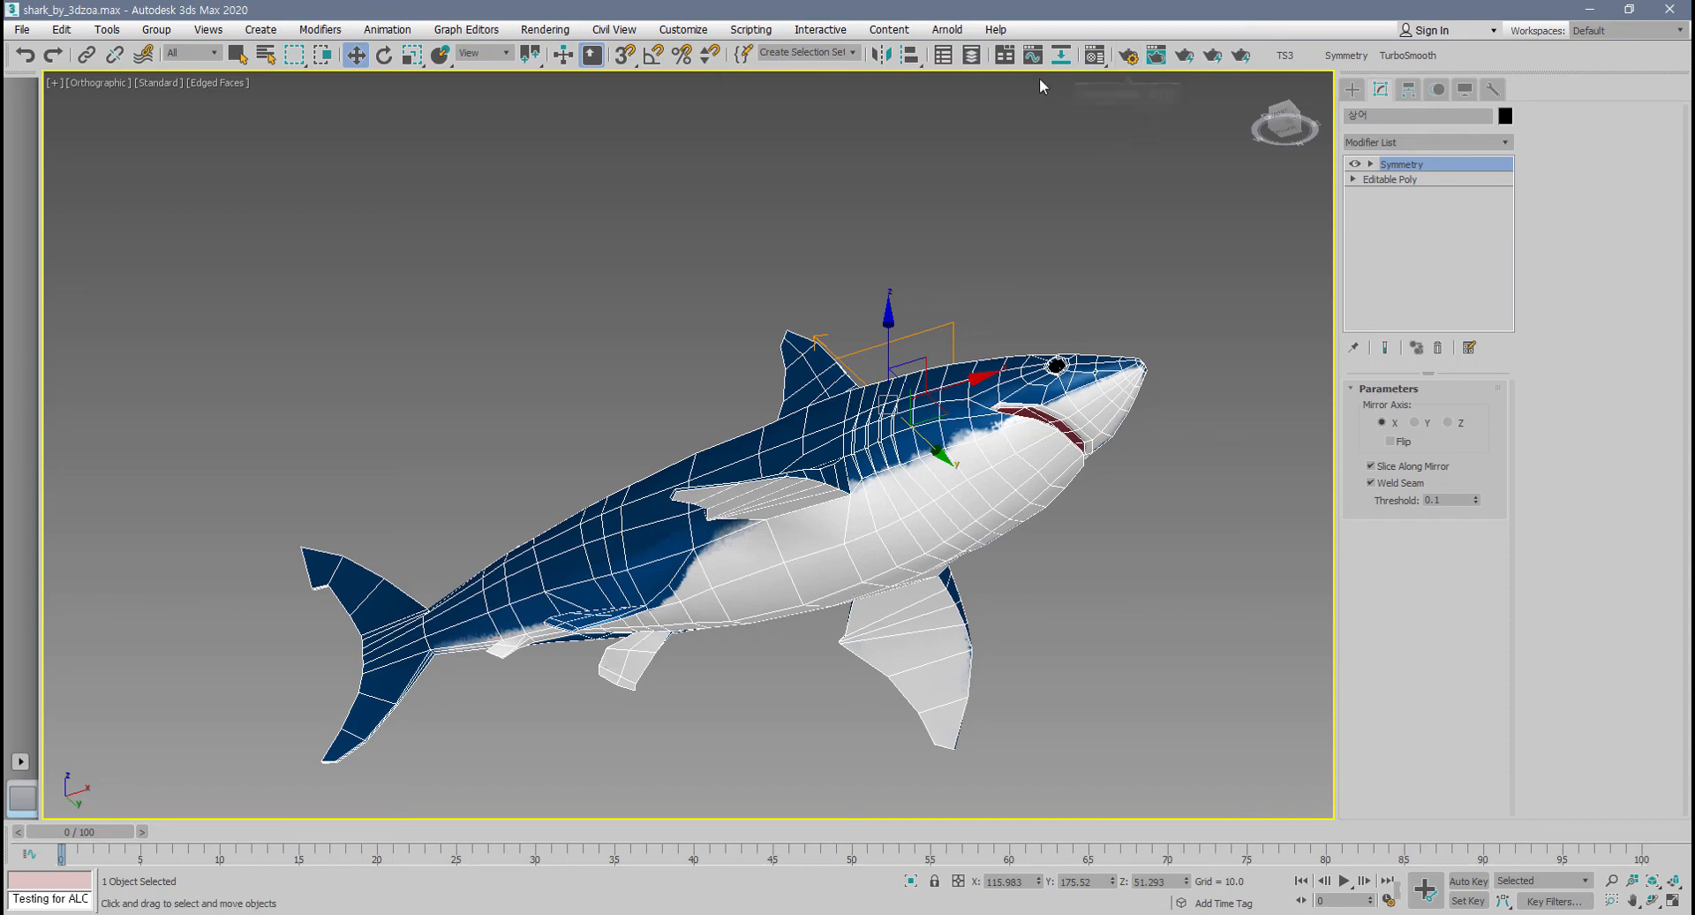
# - Open the Material Editor on the shark's diffuse bitmap and compare it with the texture along the model's side and underside
pyautogui.click(1087, 62)
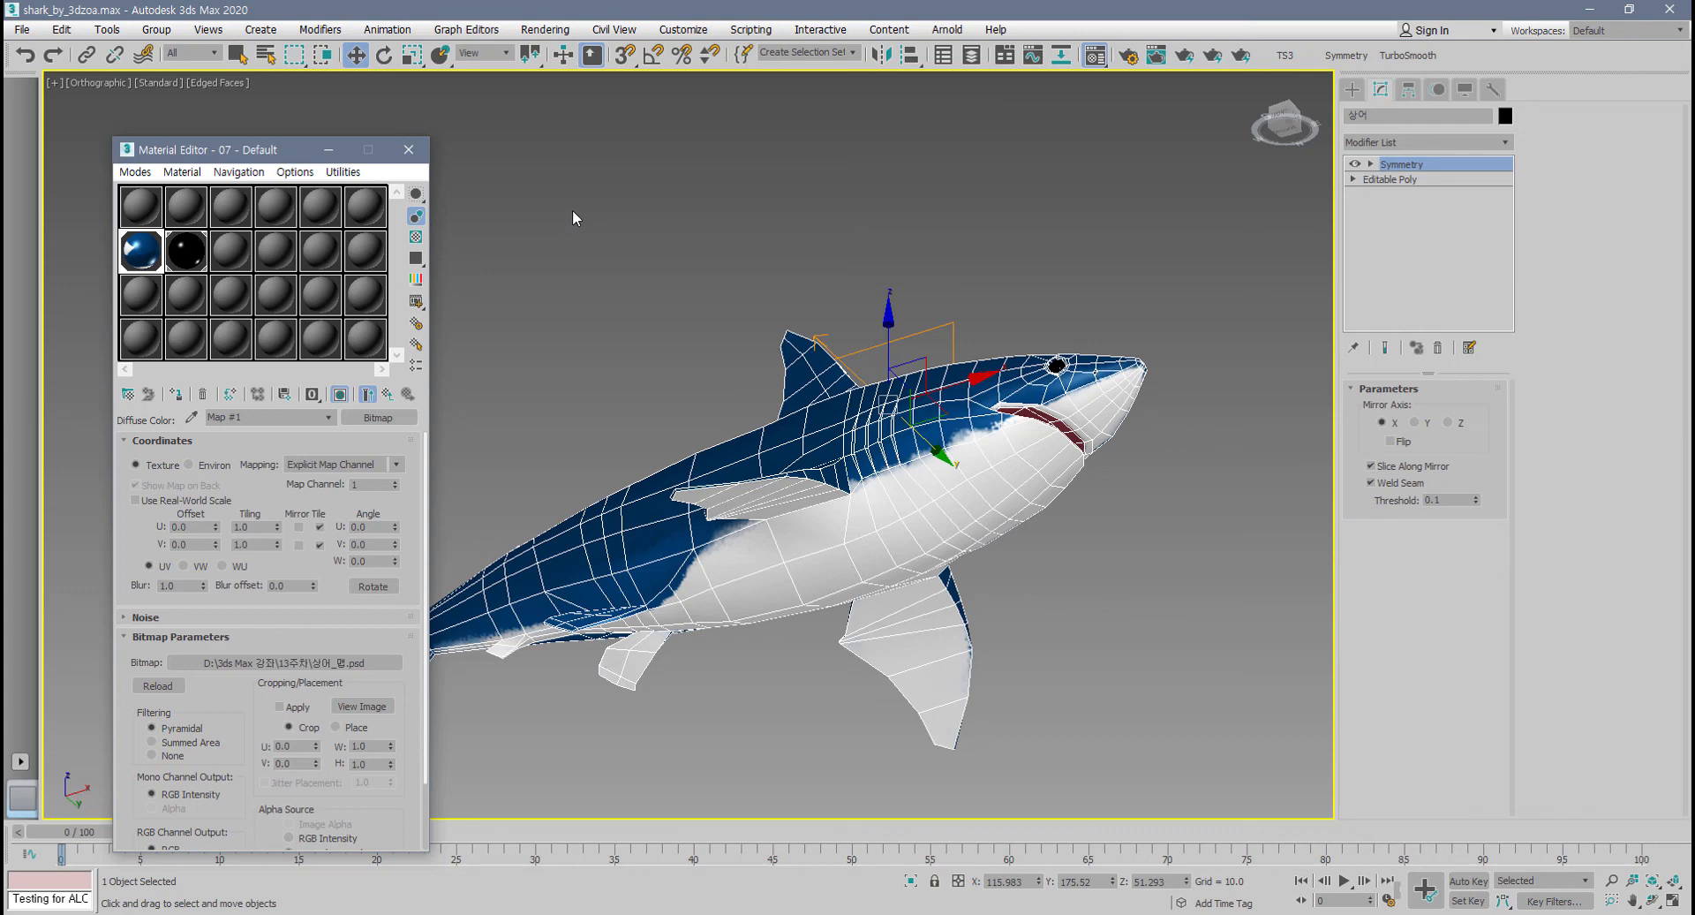
pyautogui.click(1063, 570)
pyautogui.scroll(3, 944, 474)
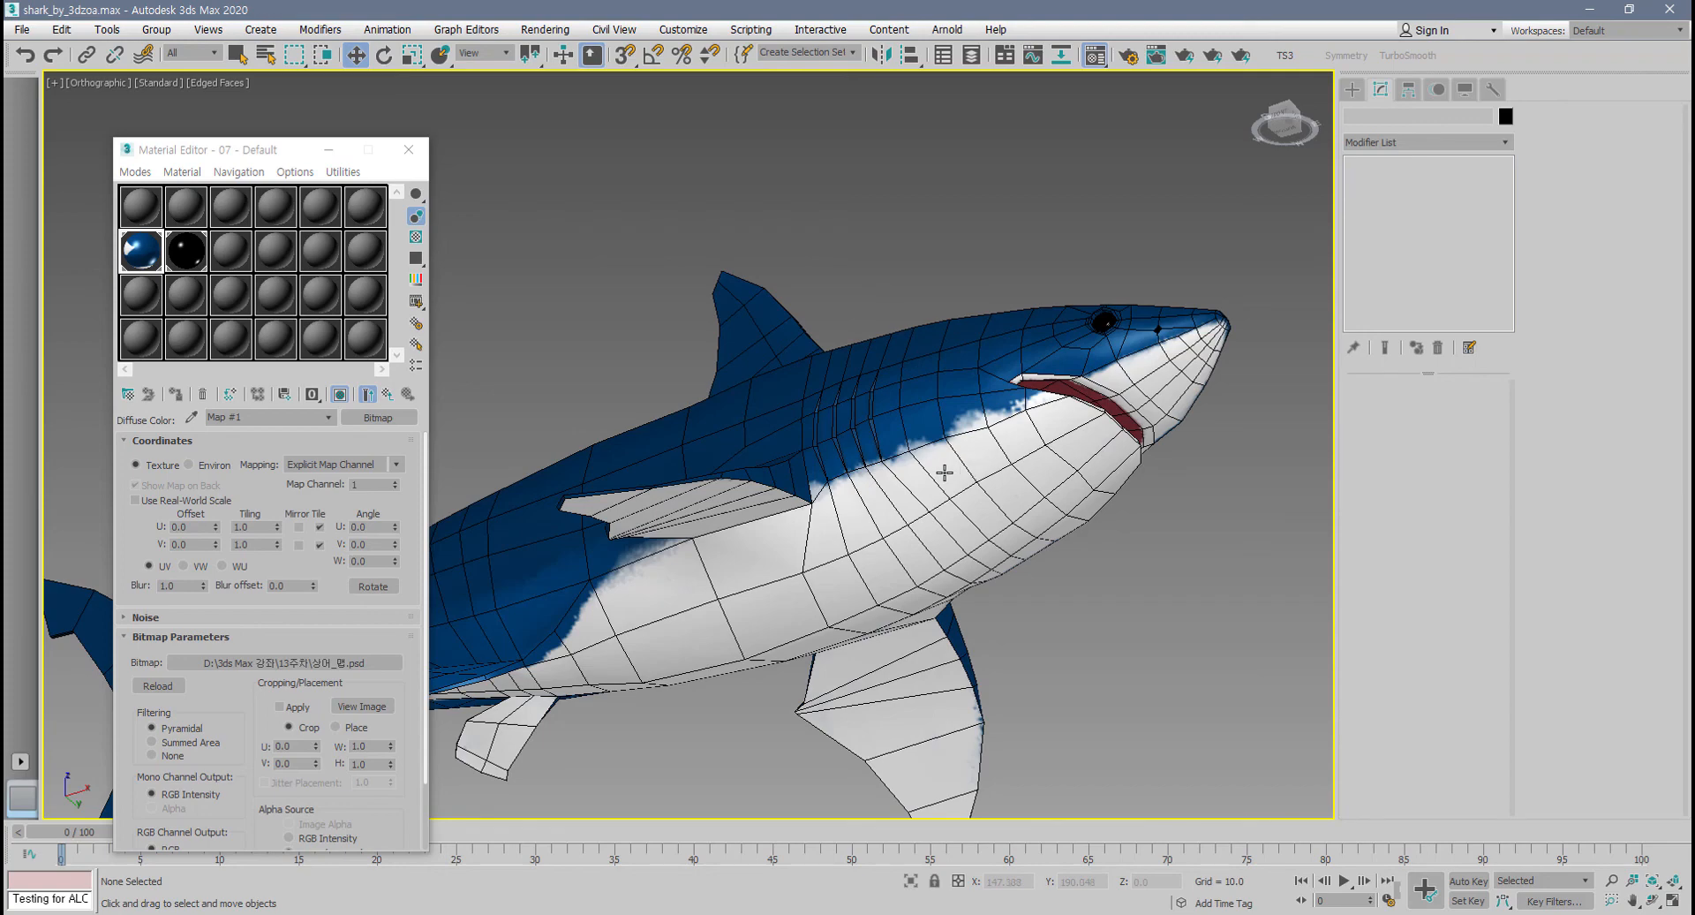
pyautogui.click(893, 497)
pyautogui.keyDown('alt'); pyautogui.moveTo(856, 588); pyautogui.dragTo(894, 613, button='middle'); pyautogui.keyUp('alt')
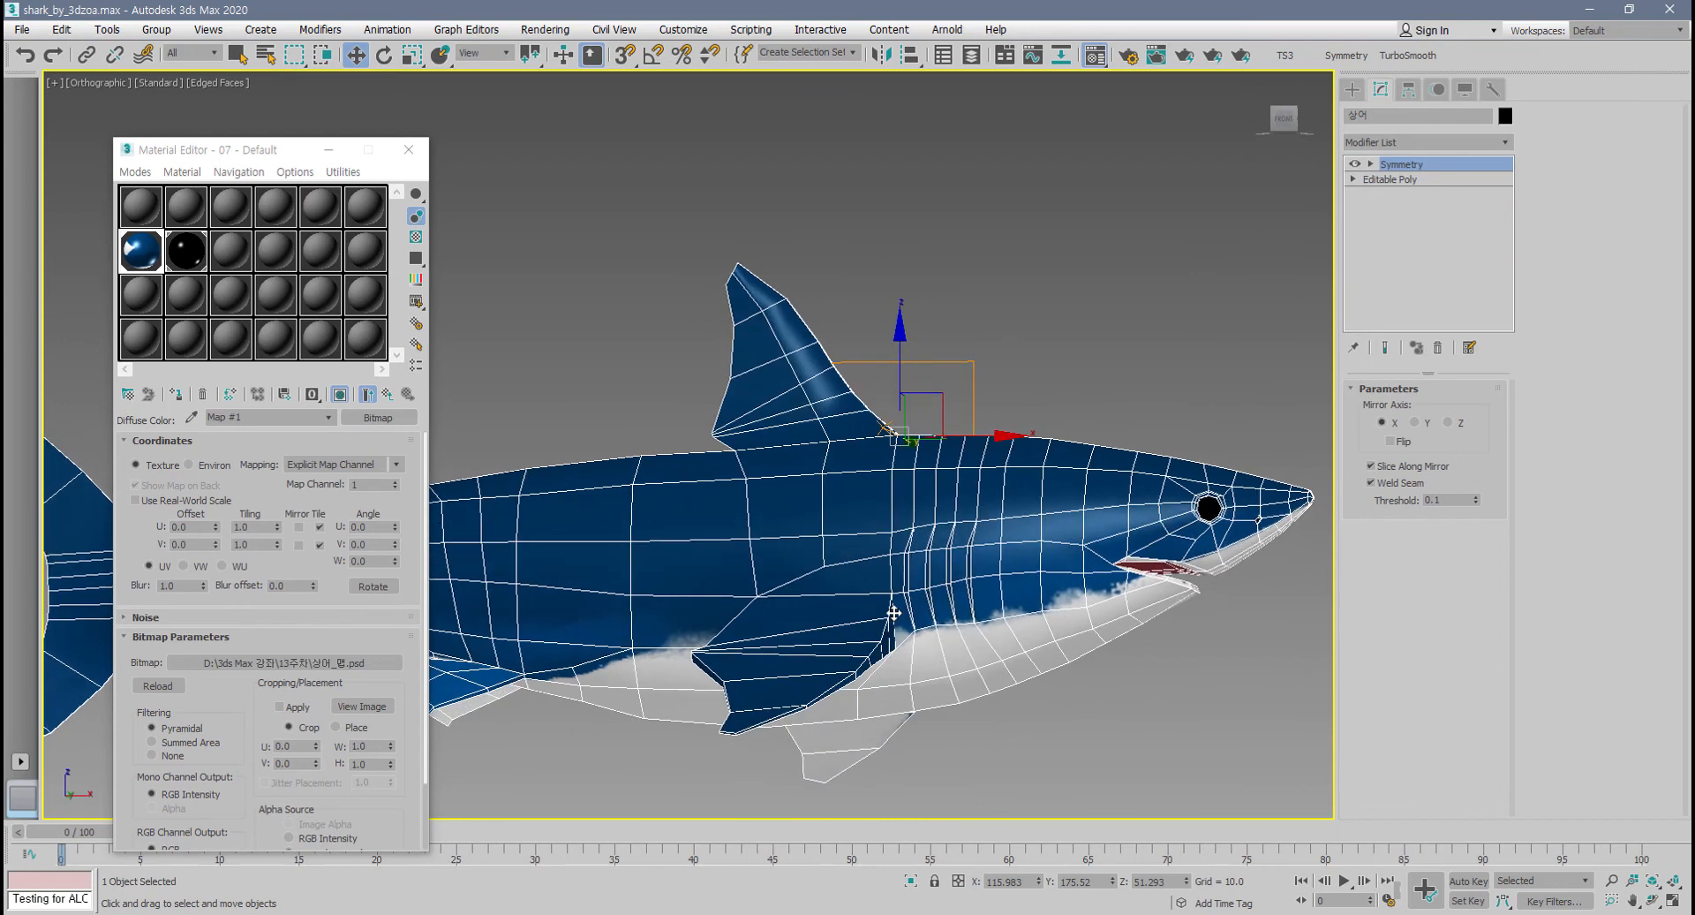
pyautogui.keyDown('alt'); pyautogui.moveTo(600, 746); pyautogui.dragTo(601, 720, button='middle'); pyautogui.keyUp('alt')
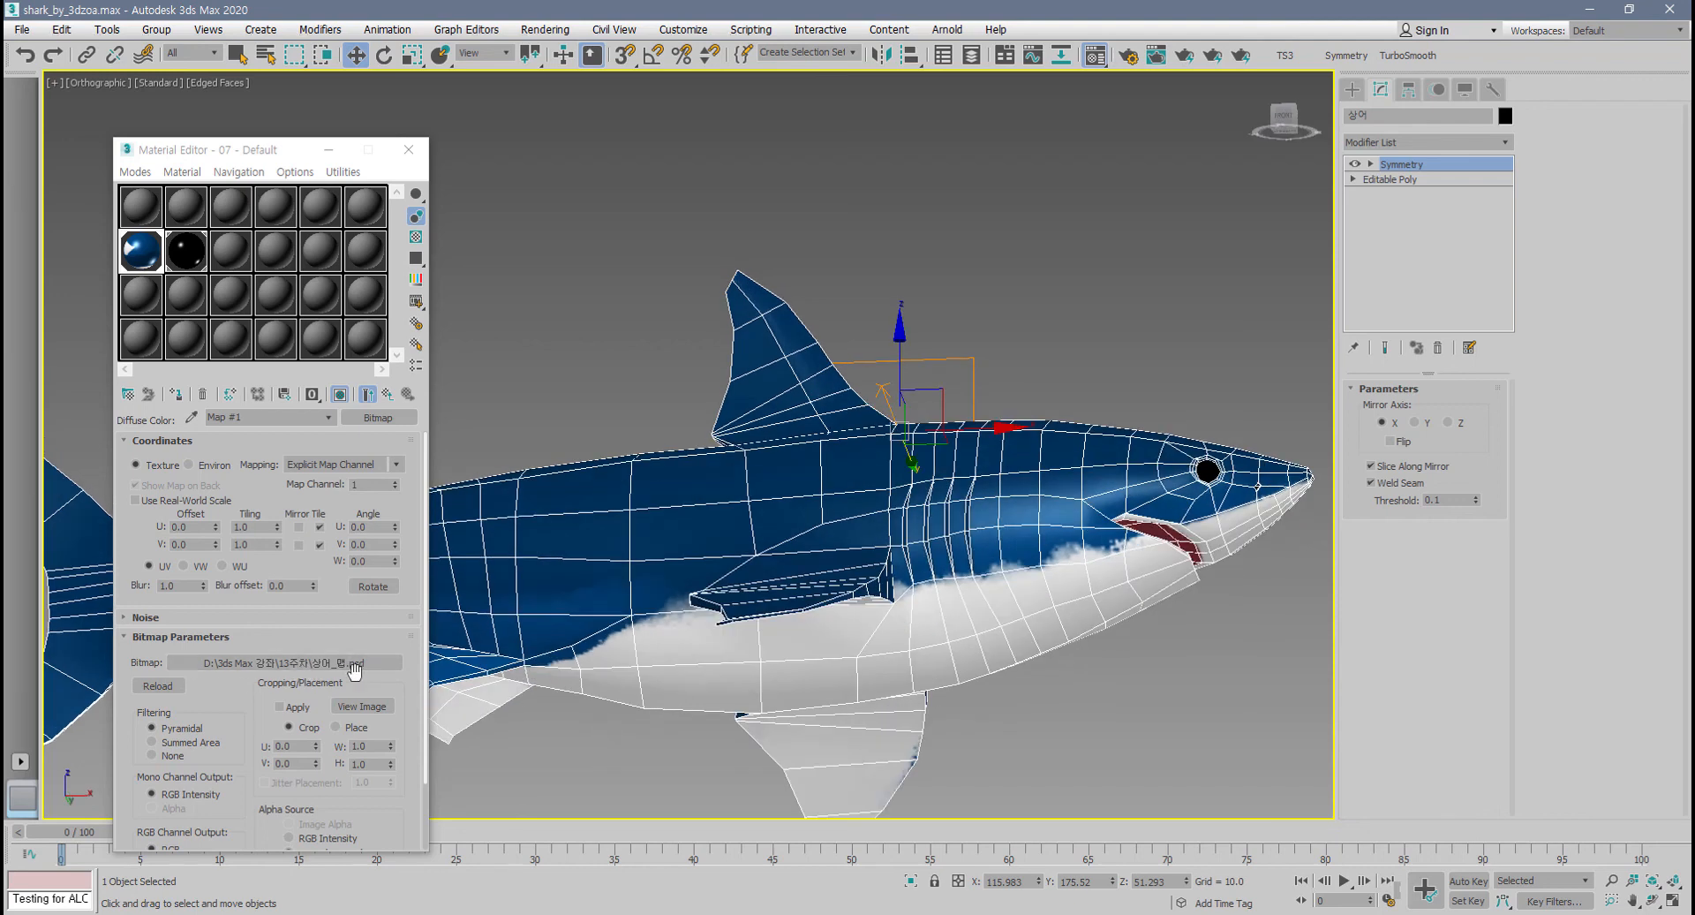
pyautogui.keyDown('alt'); pyautogui.moveTo(634, 713); pyautogui.dragTo(662, 671, button='middle'); pyautogui.keyUp('alt')
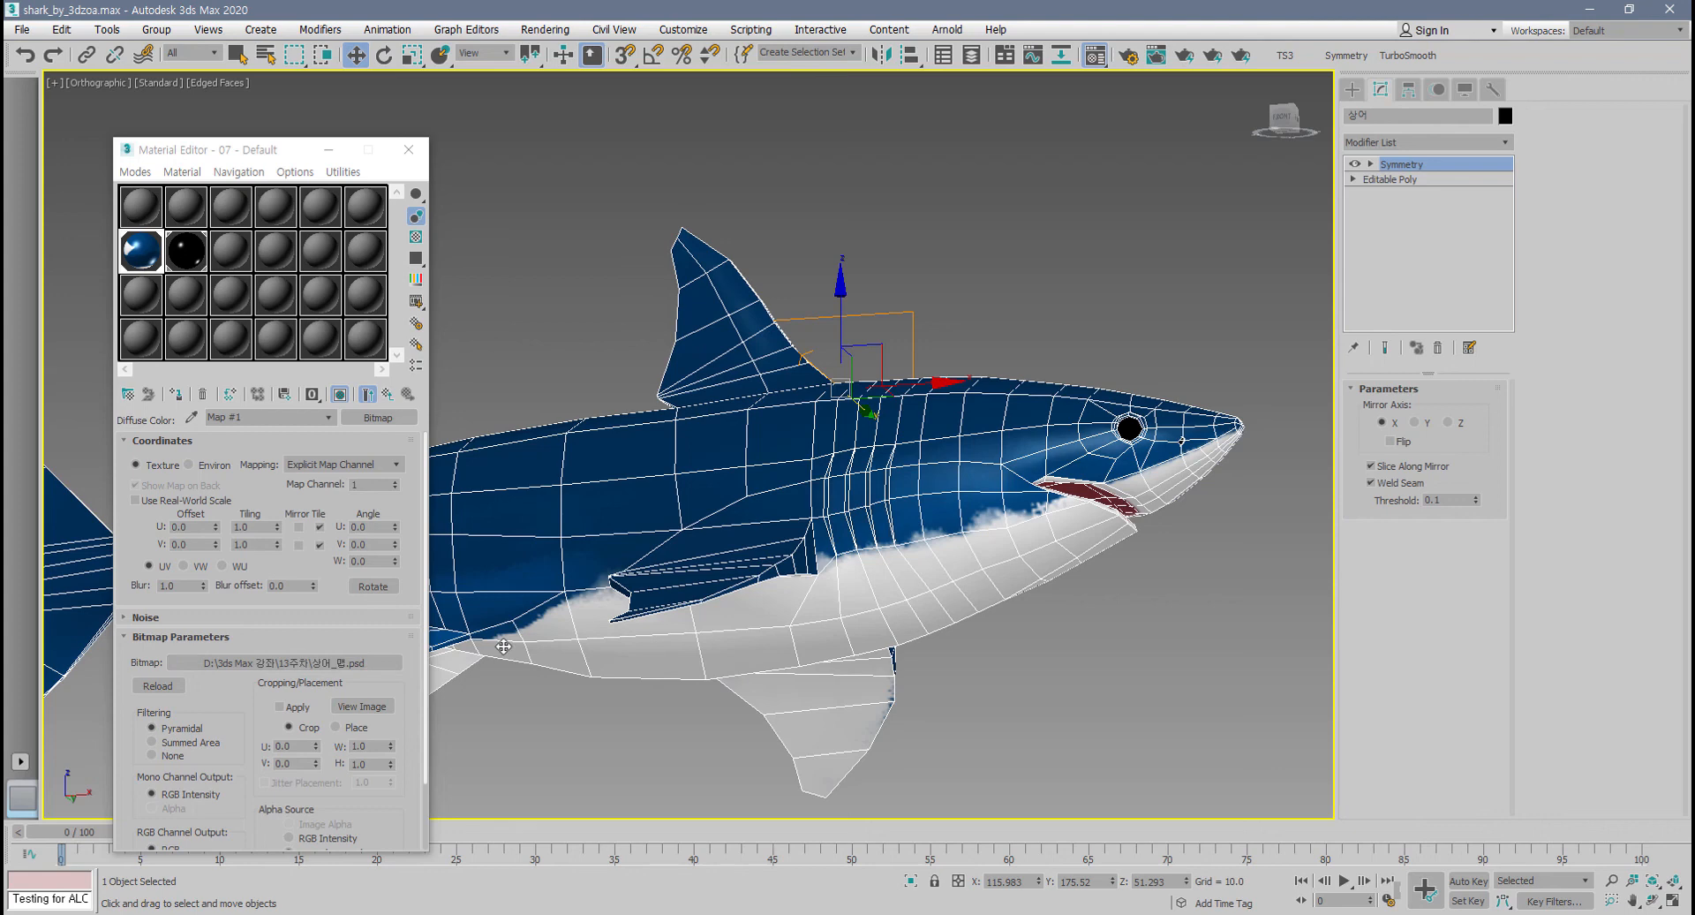
# - Clear the shark material's diffuse map and load 상어_디퓨즈.jpg as its bitmap
pyautogui.click(388, 395)
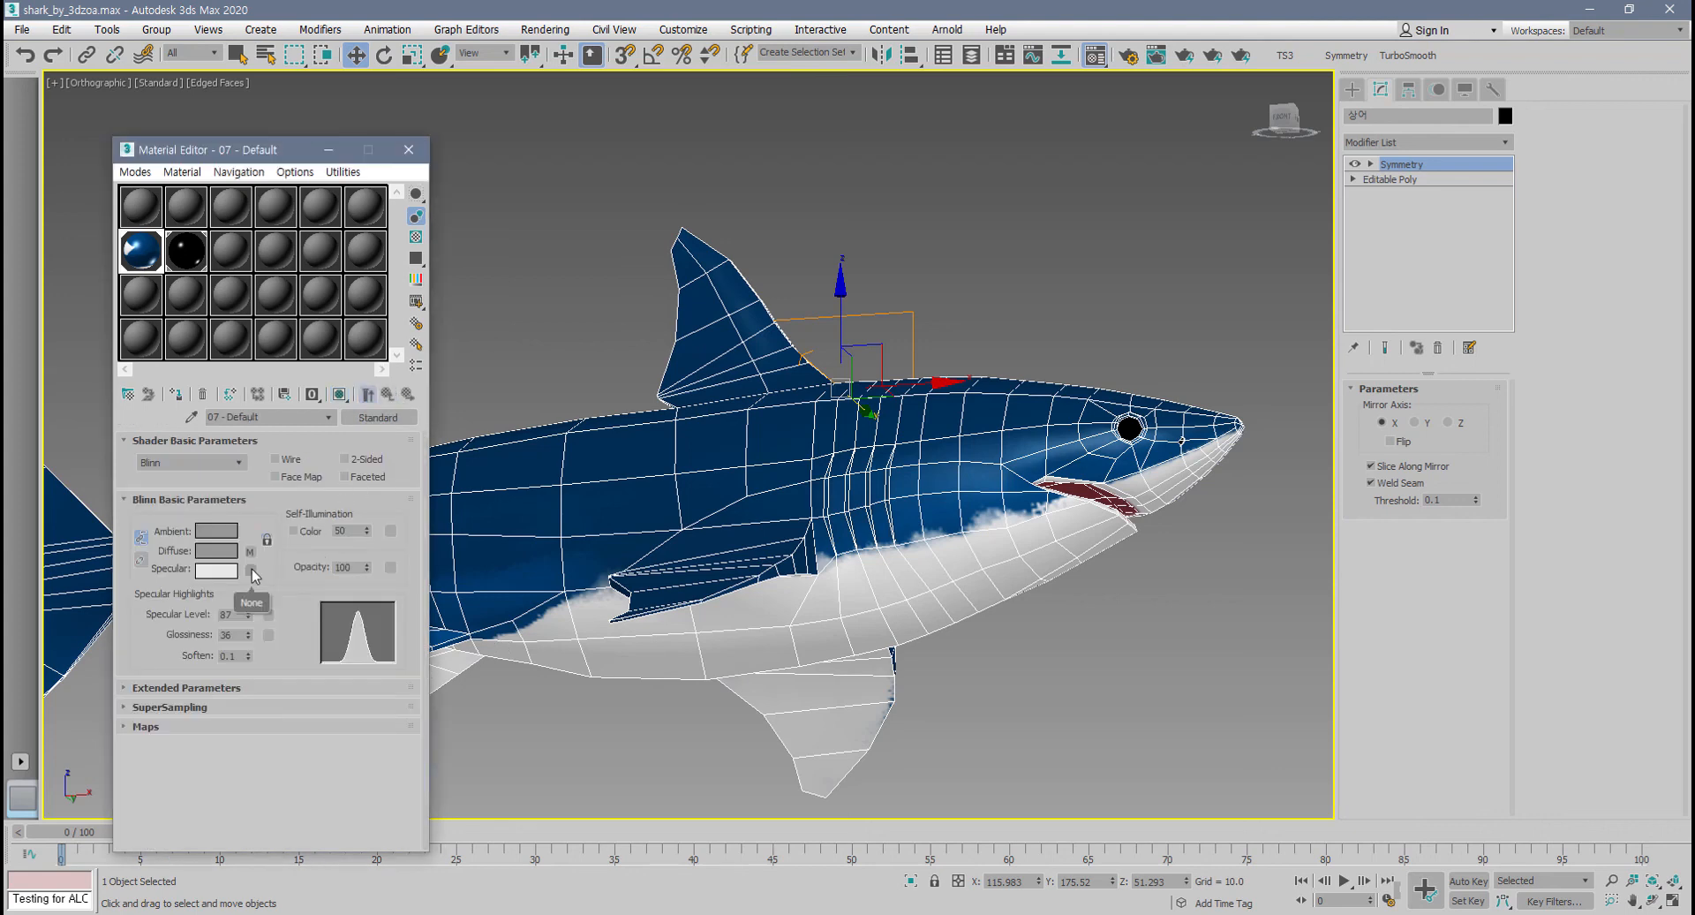
pyautogui.moveTo(251, 570); pyautogui.dragTo(251, 553)
pyautogui.click(252, 553)
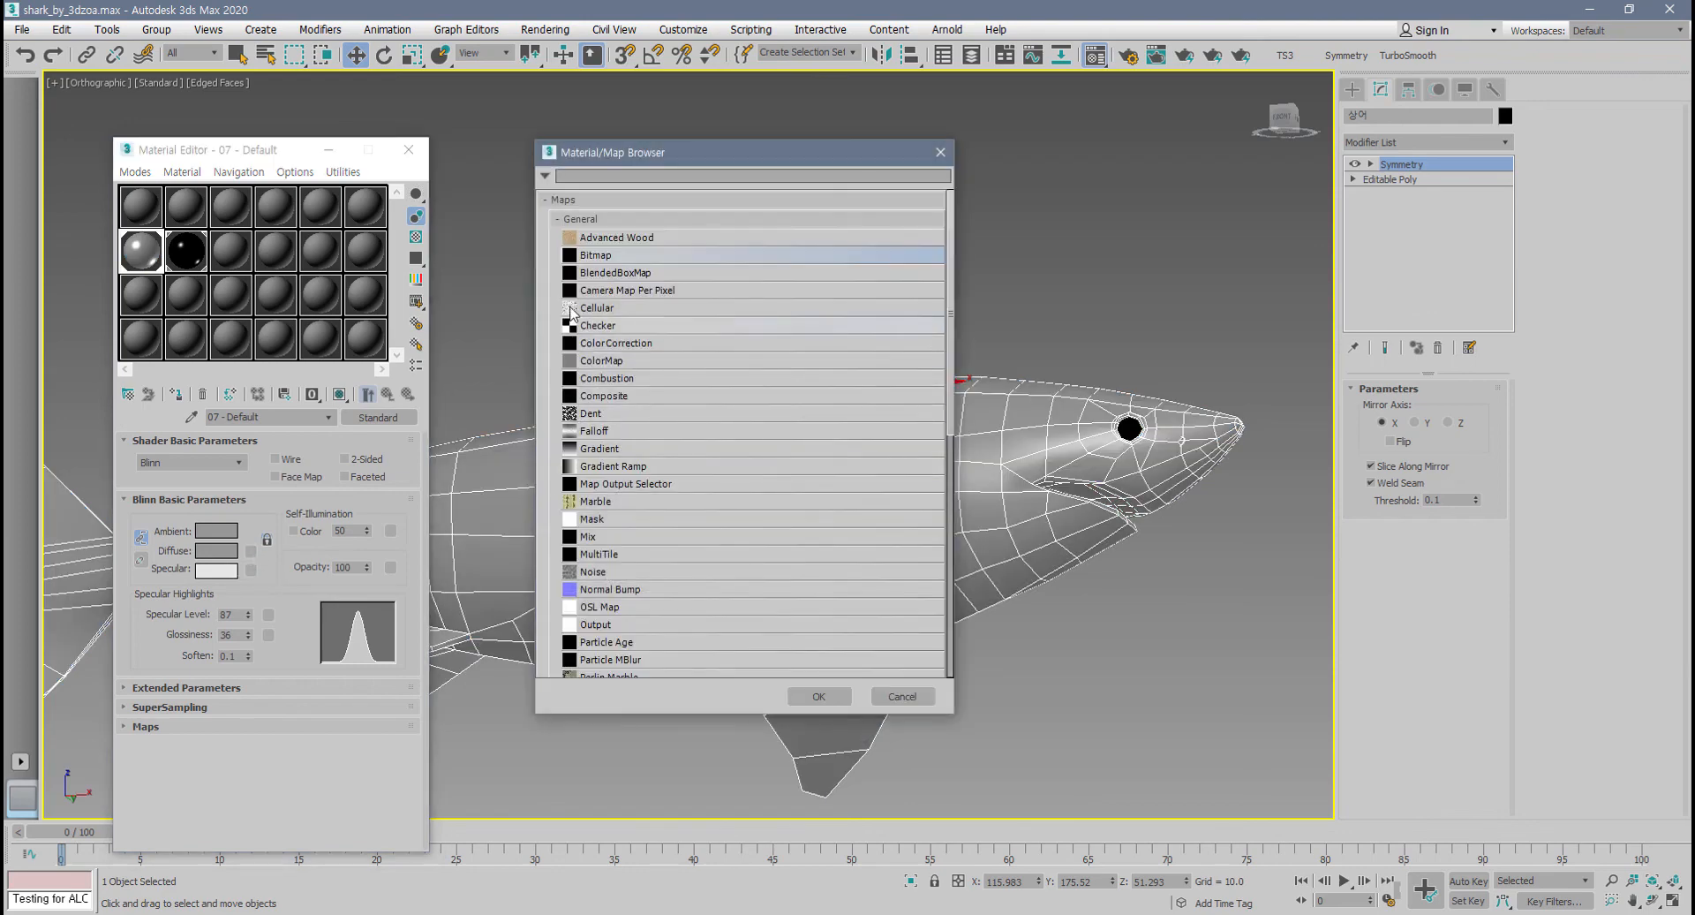
pyautogui.doubleClick(579, 265)
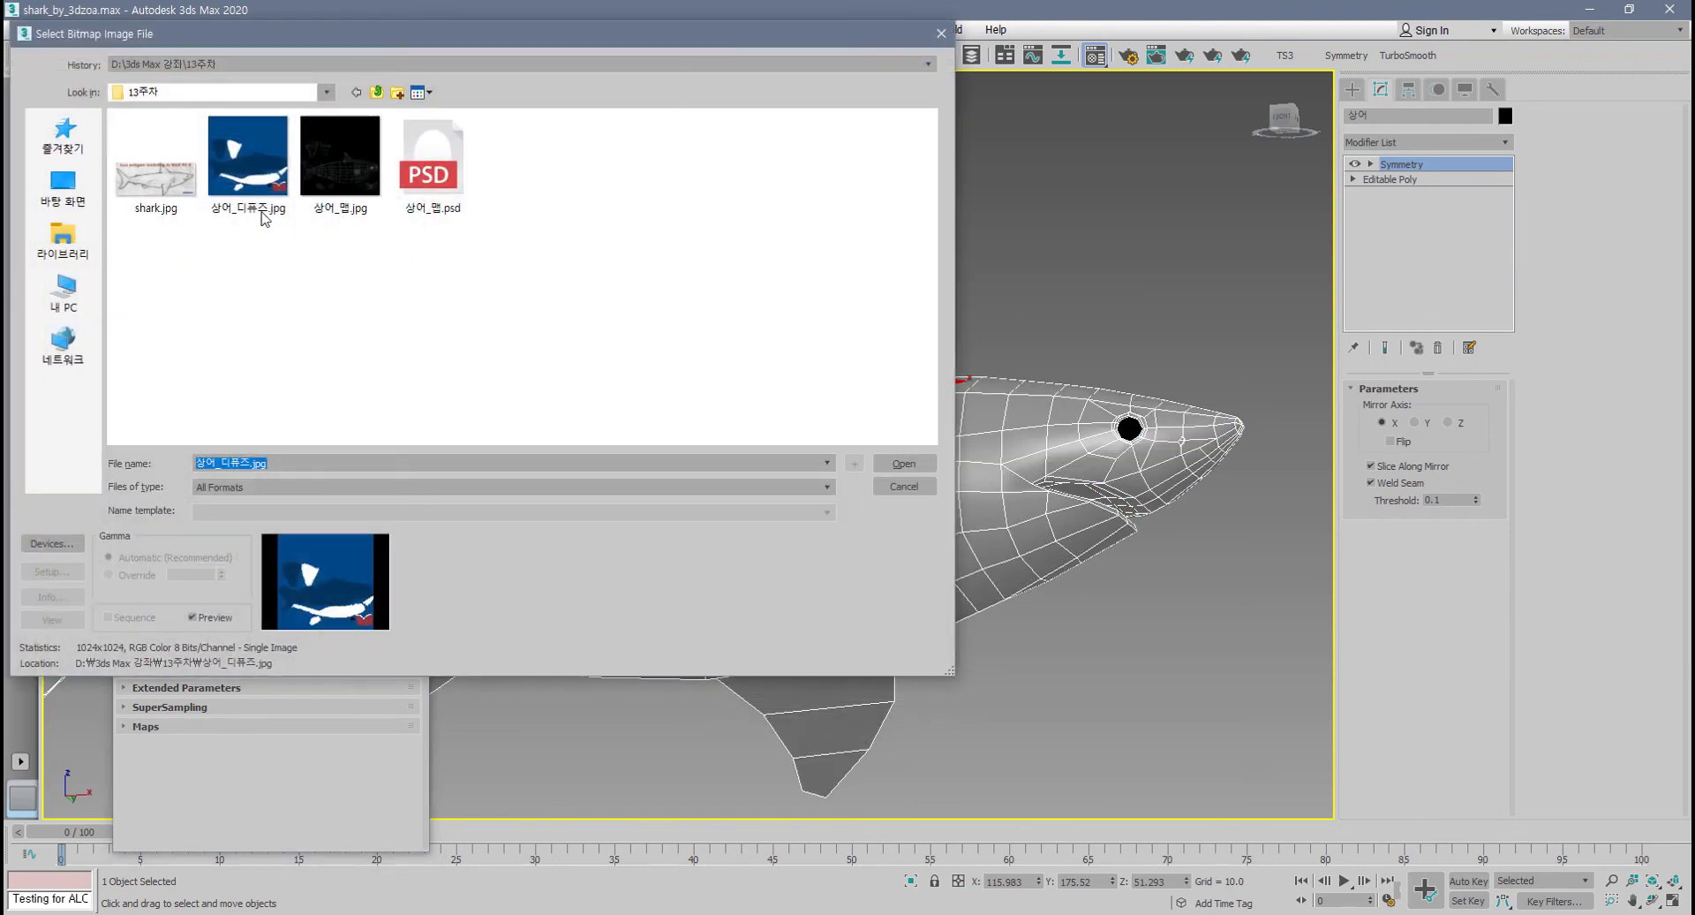
pyautogui.doubleClick(264, 218)
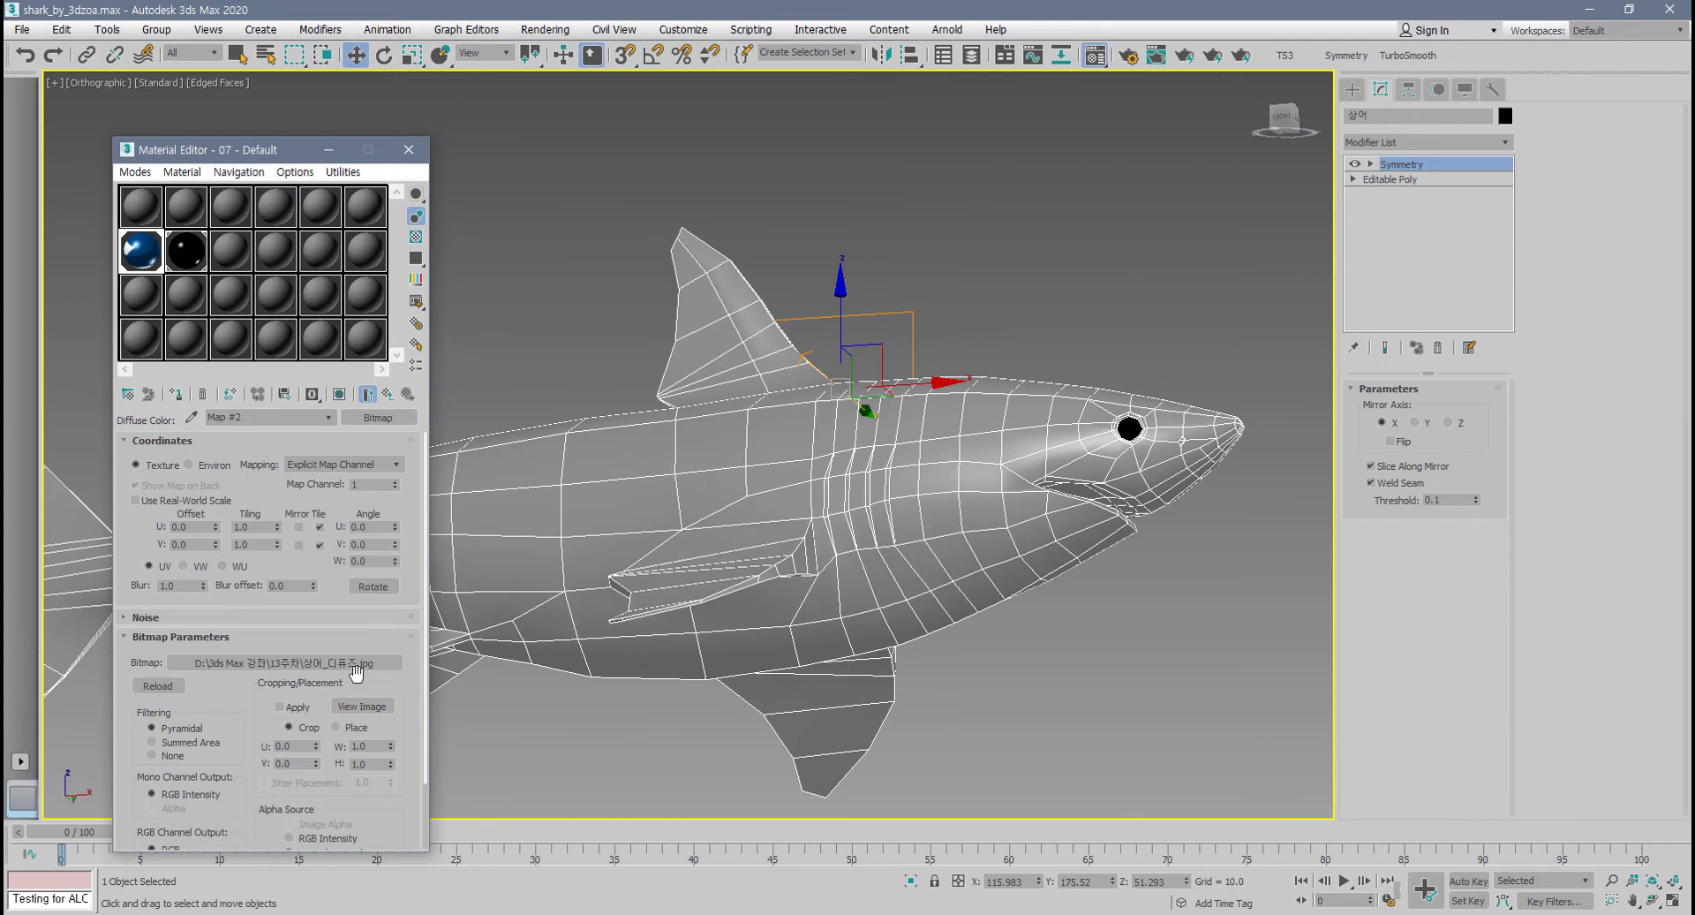
# - Replace the material's diffuse map with the bitmap 상어_맵.psd, using Collapsed Layers, and show it shaded in the viewport
pyautogui.click(368, 393)
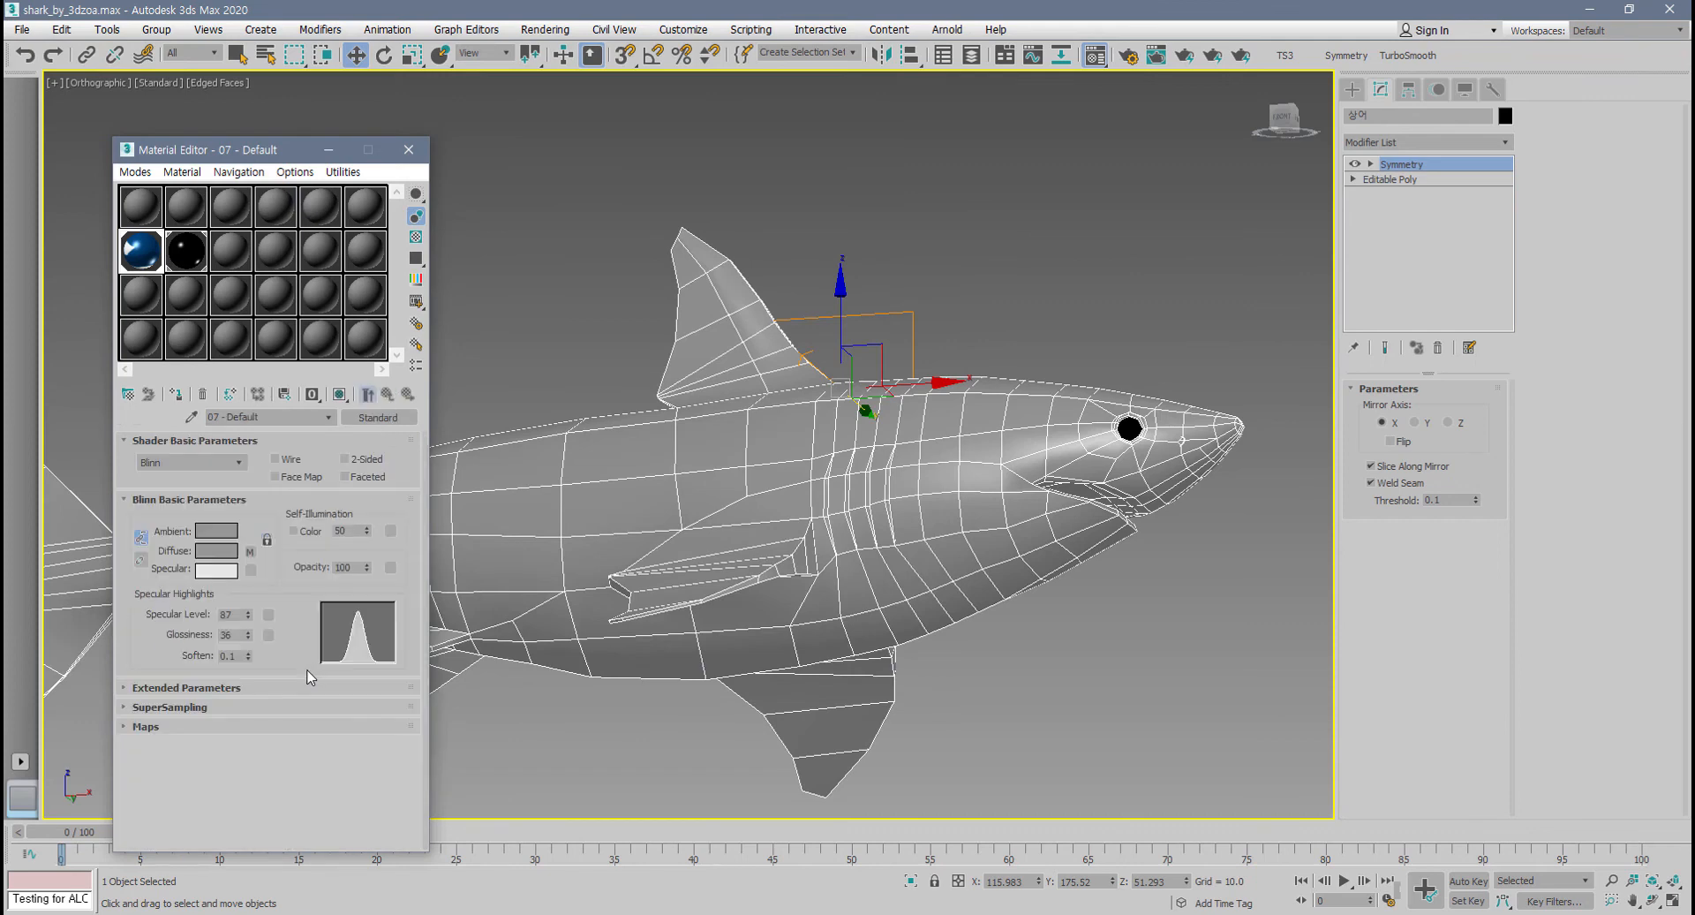
pyautogui.click(252, 571)
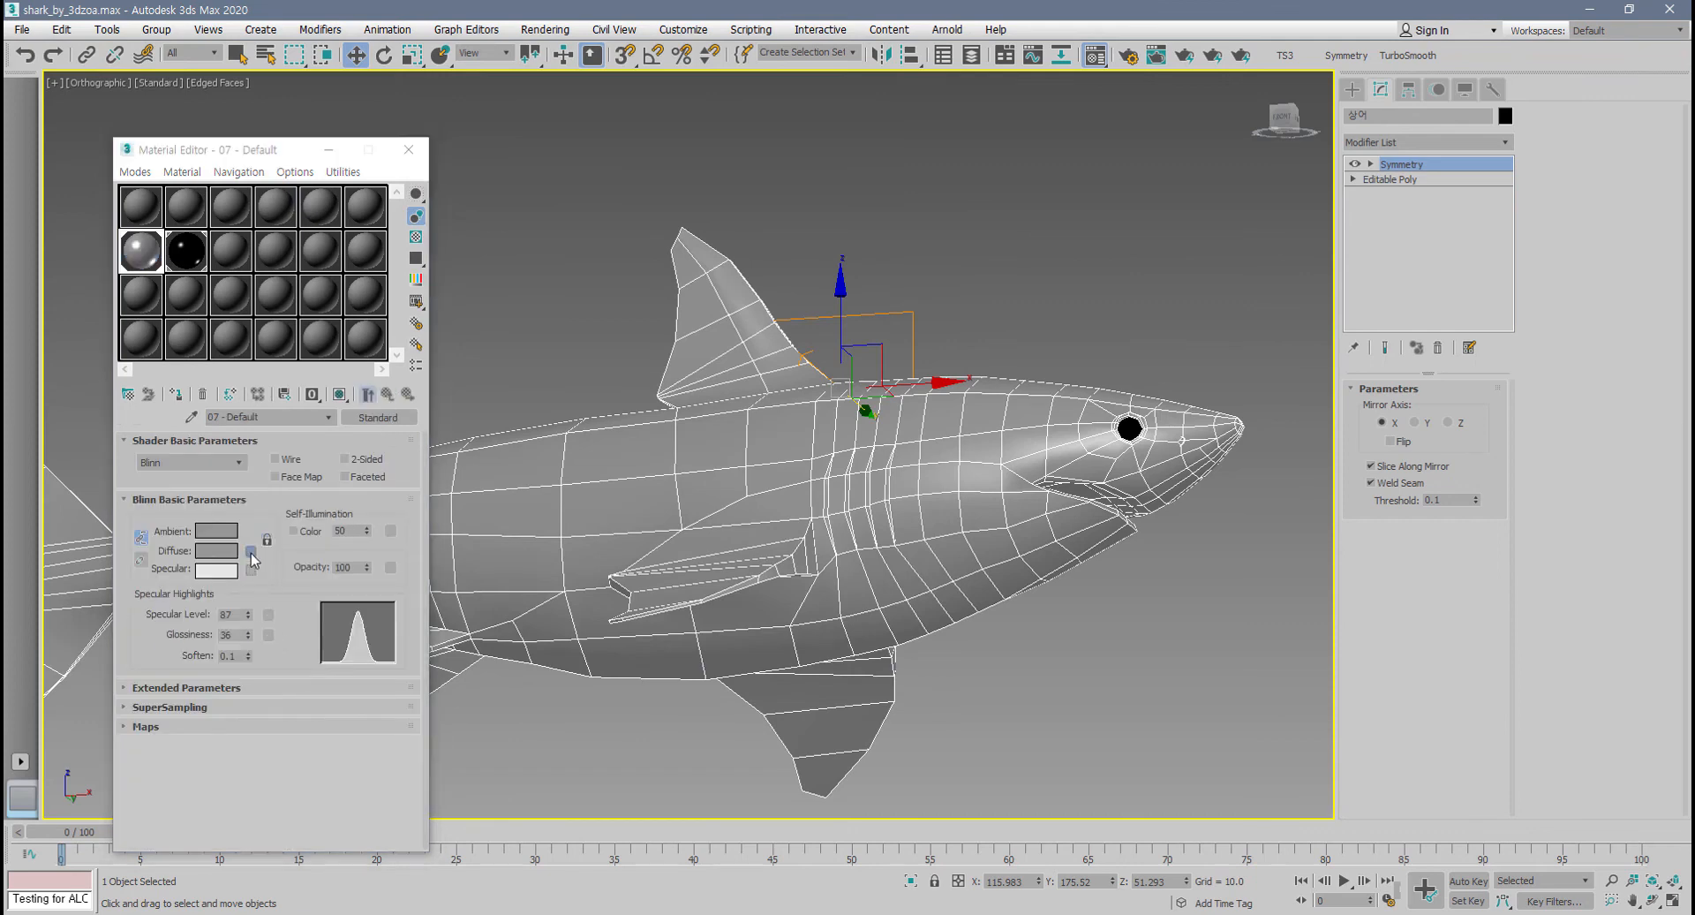
pyautogui.doubleClick(611, 255)
pyautogui.doubleClick(427, 182)
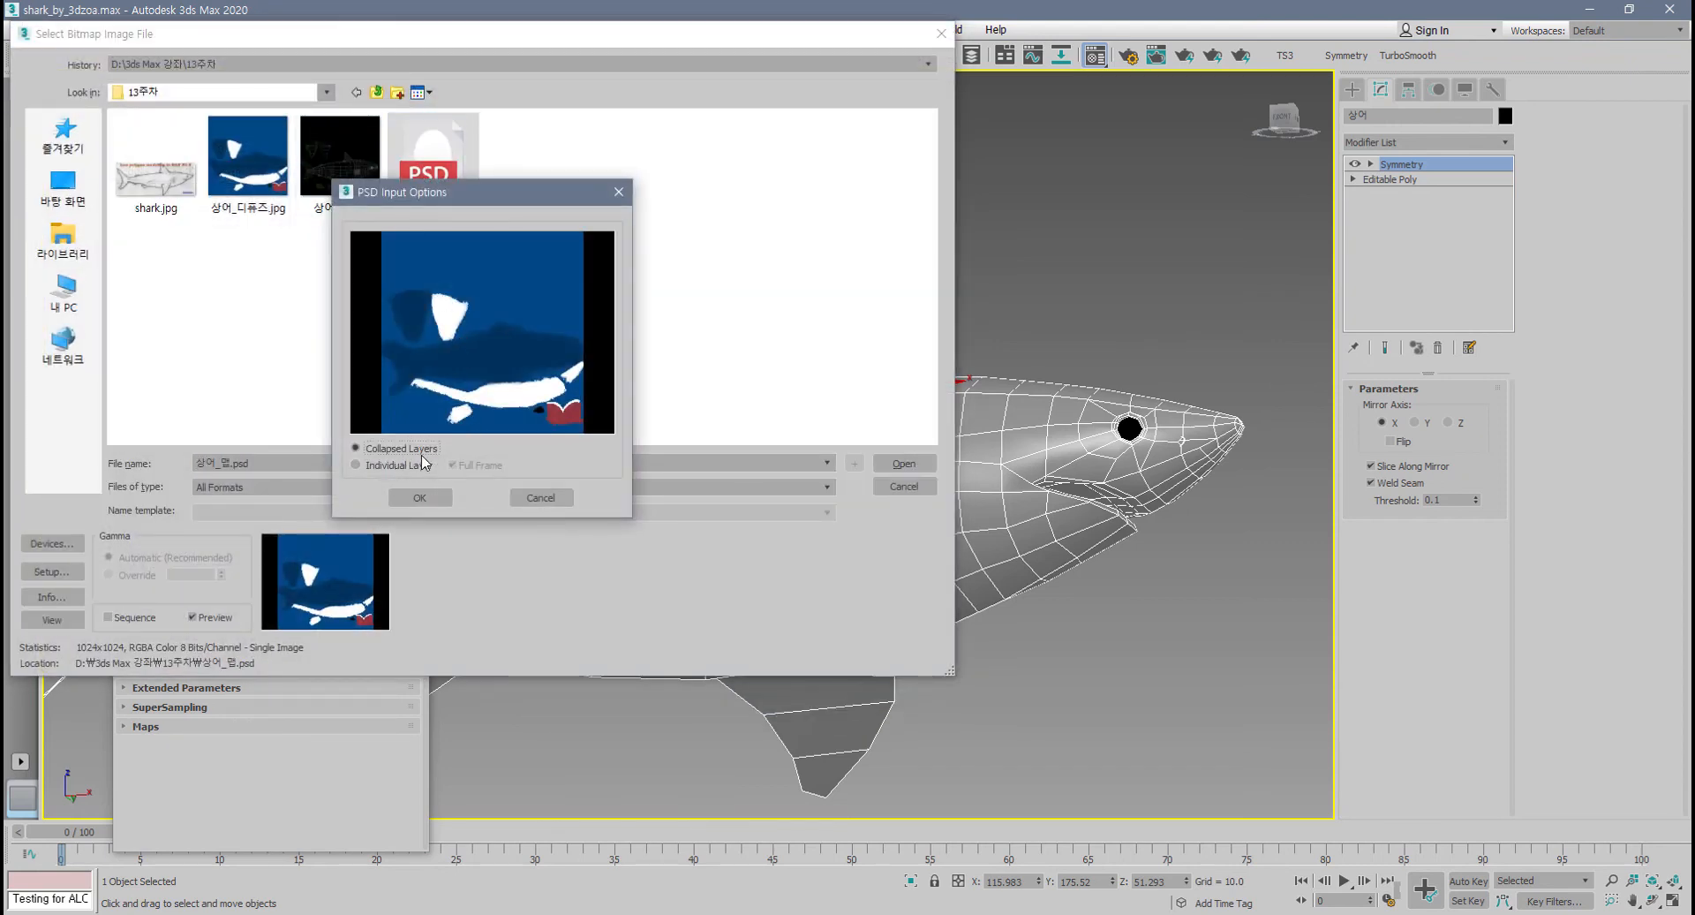
pyautogui.click(379, 466)
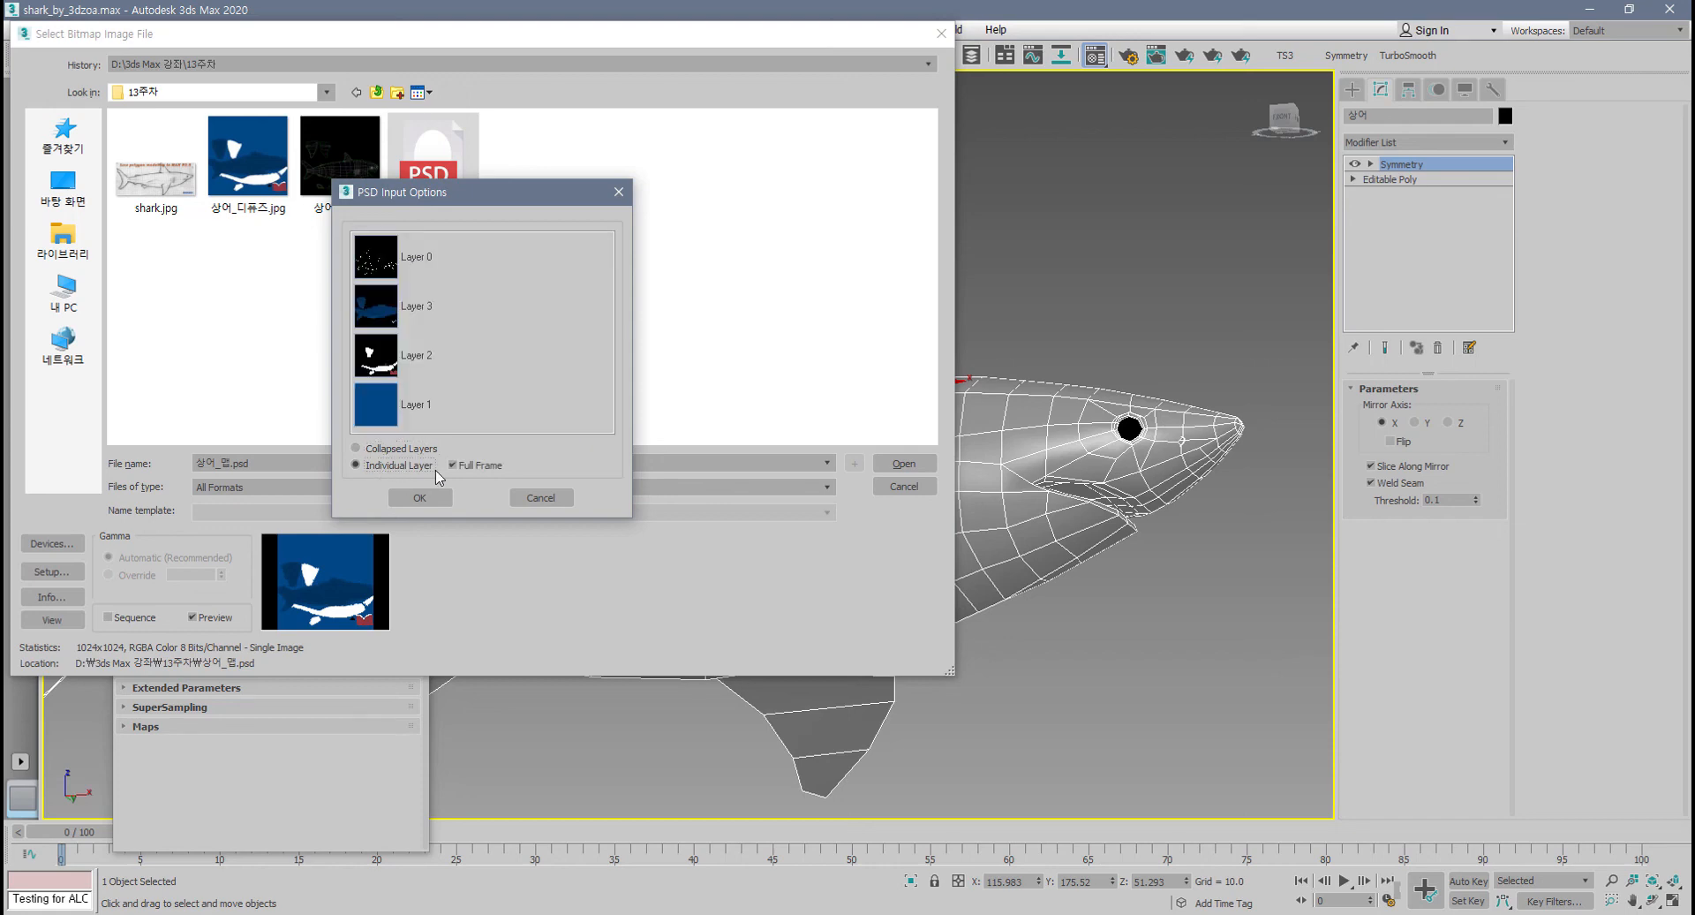
pyautogui.click(370, 450)
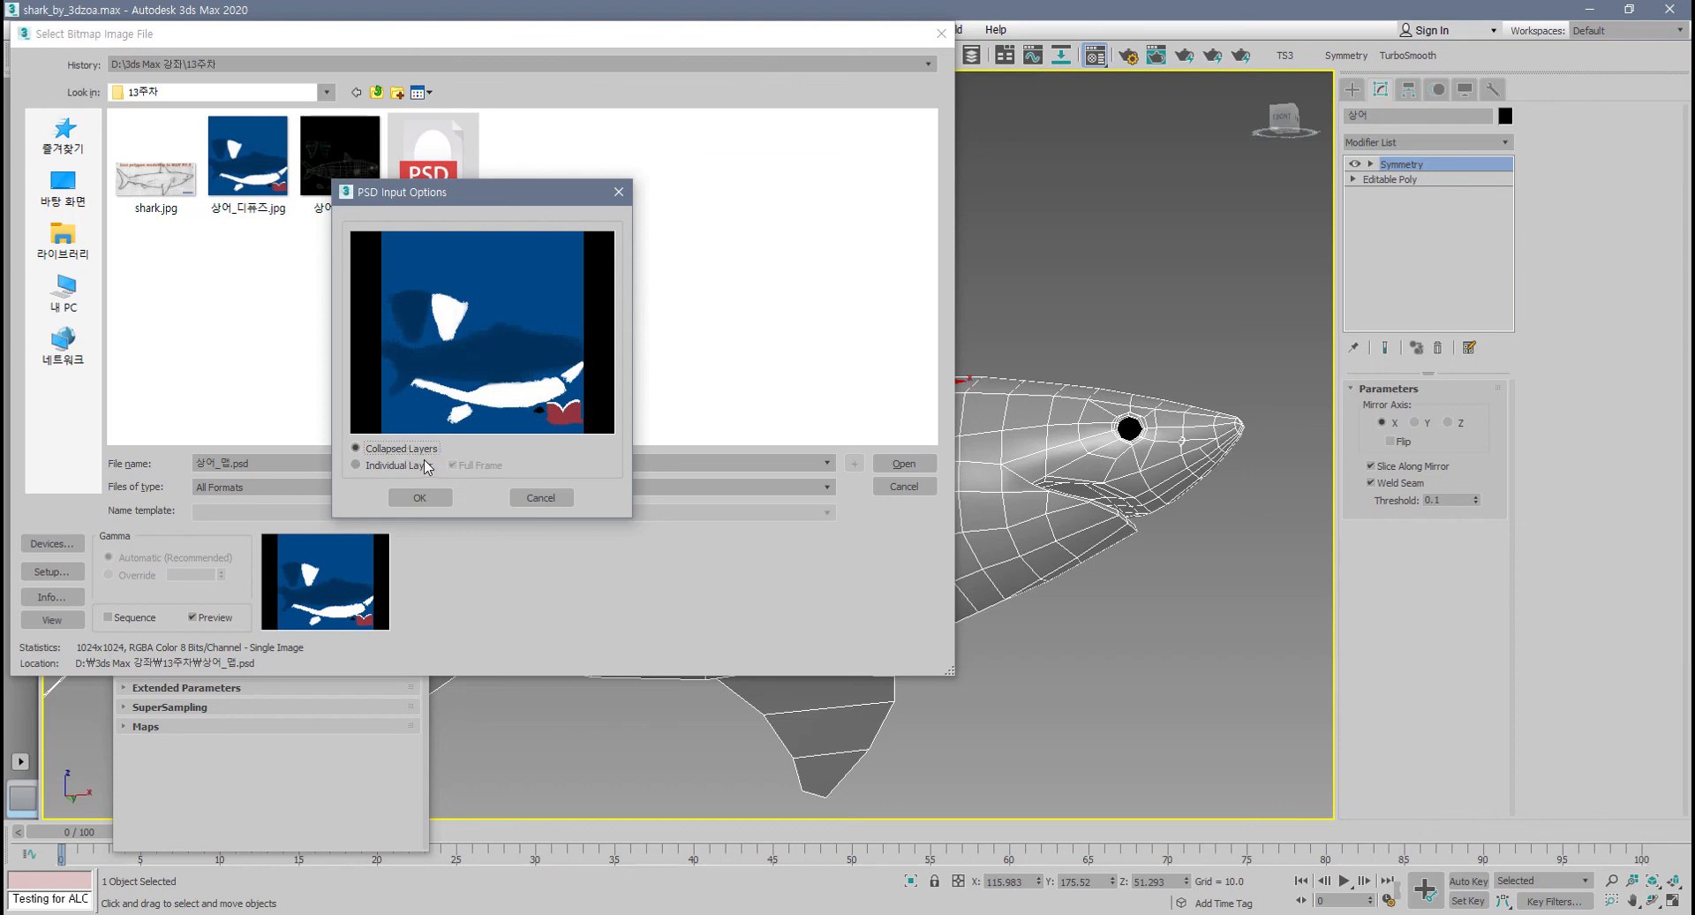
pyautogui.click(420, 497)
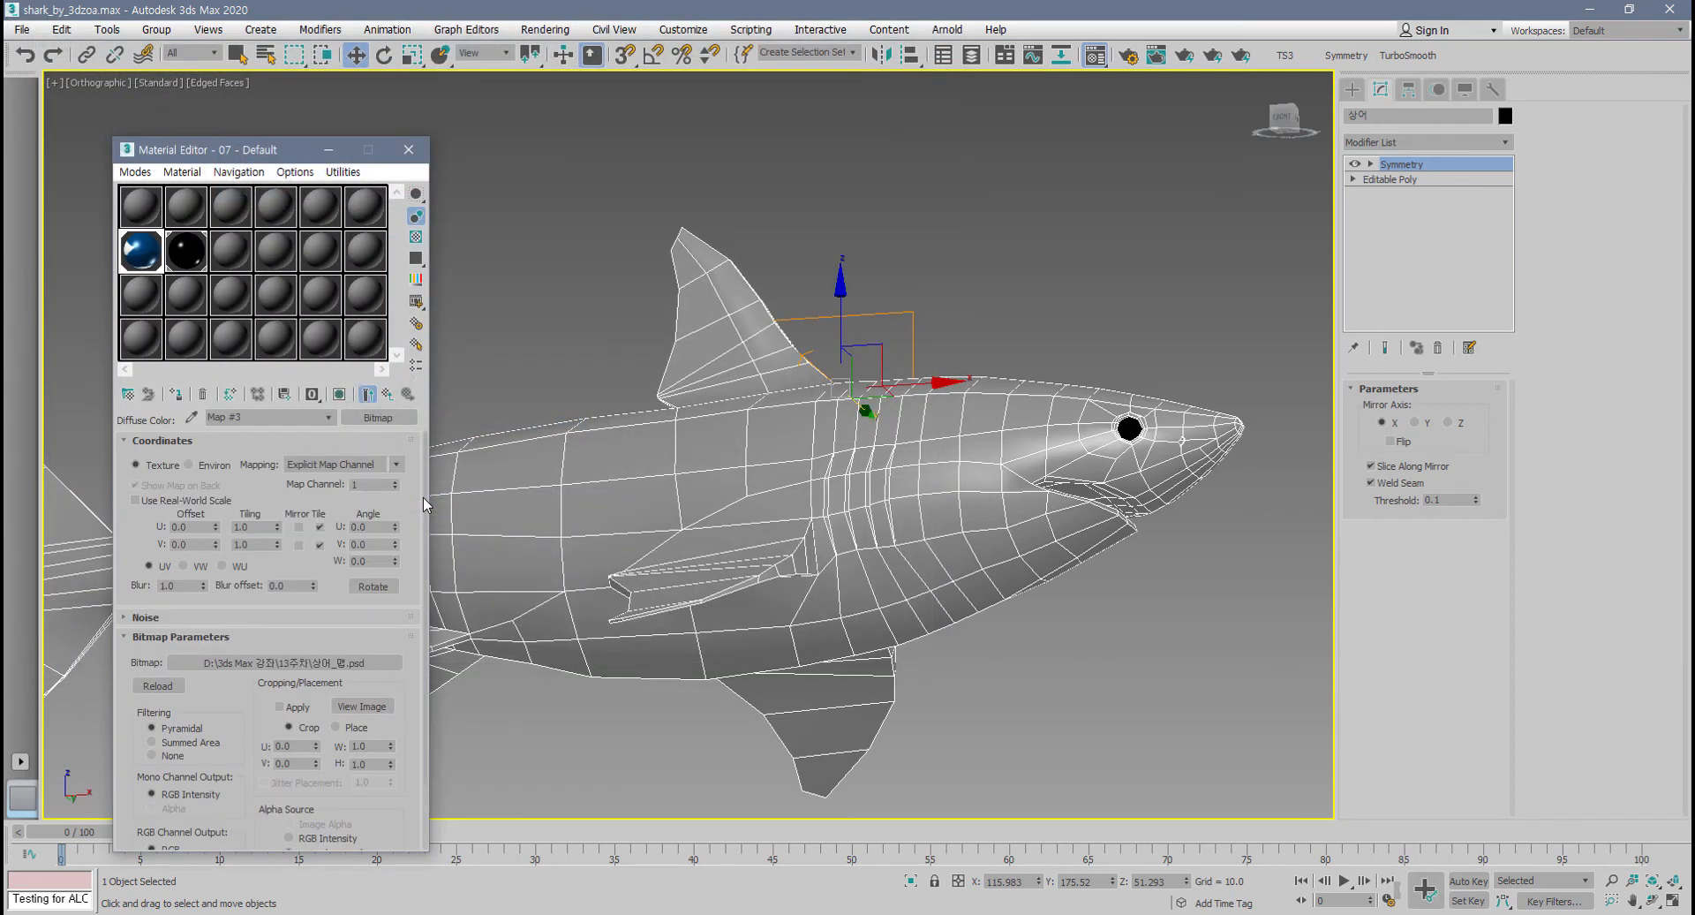
pyautogui.click(339, 394)
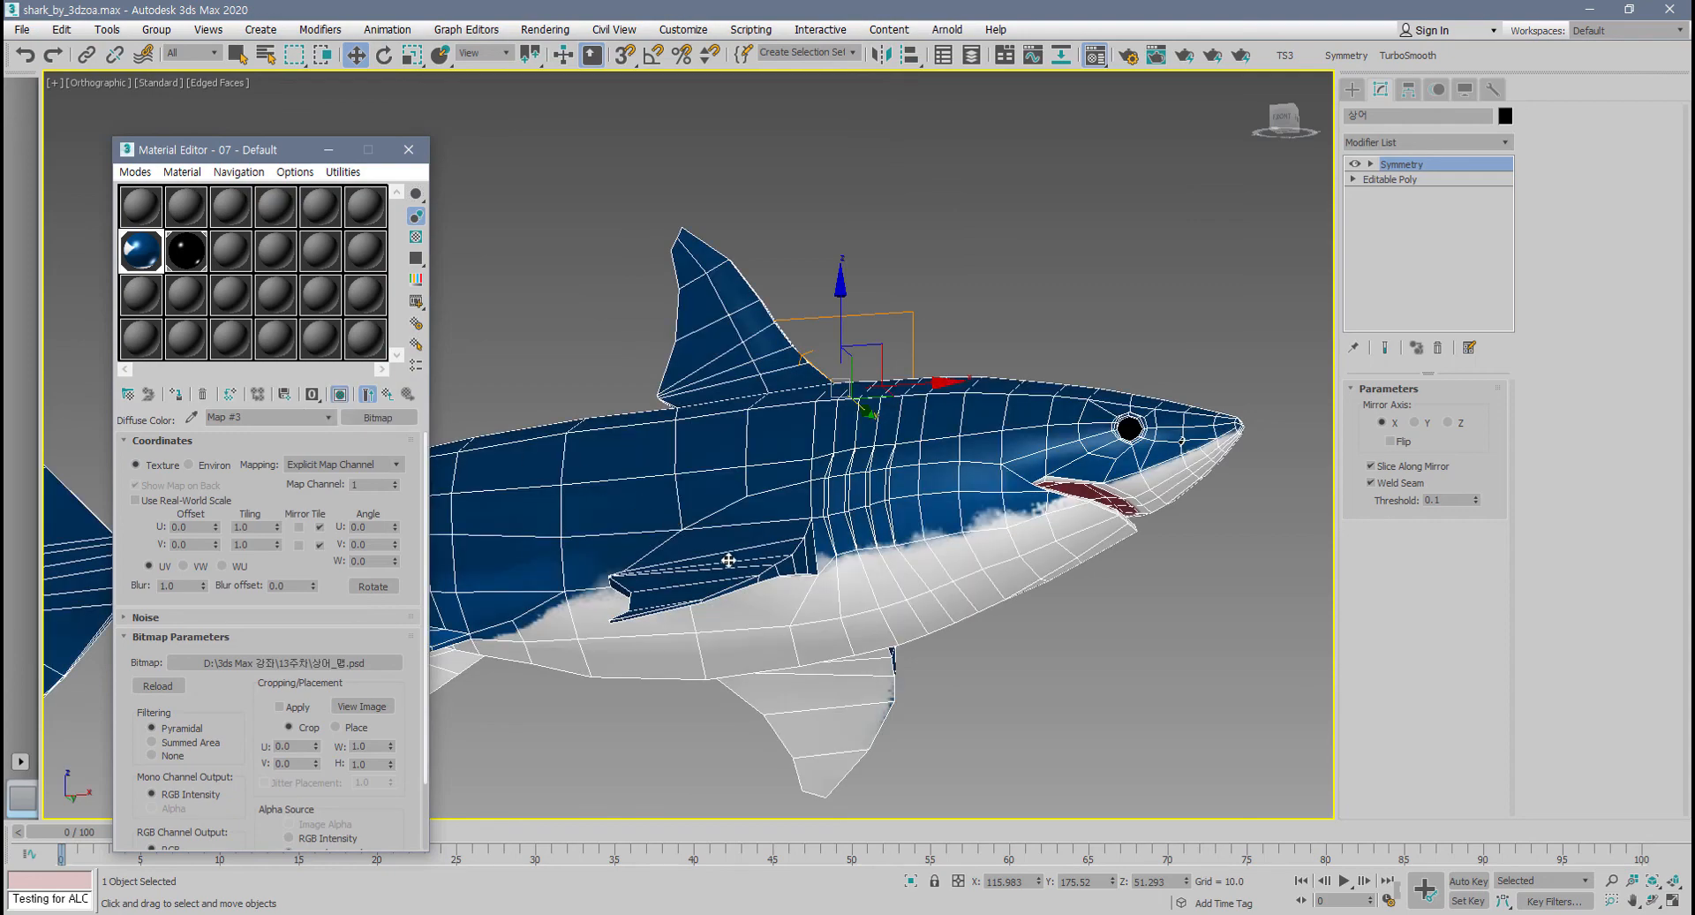
# - Examine the texture around the shark's gill slits, eye and mouth corner up close
pyautogui.moveTo(724, 558)
pyautogui.keyDown('alt'); pyautogui.mouseDown(button='middle')
pyautogui.moveTo(753, 503)
pyautogui.moveTo(720, 502)
pyautogui.moveTo(693, 543)
pyautogui.mouseUp(button='middle'); pyautogui.keyUp('alt')
pyautogui.scroll(3, 845, 300)
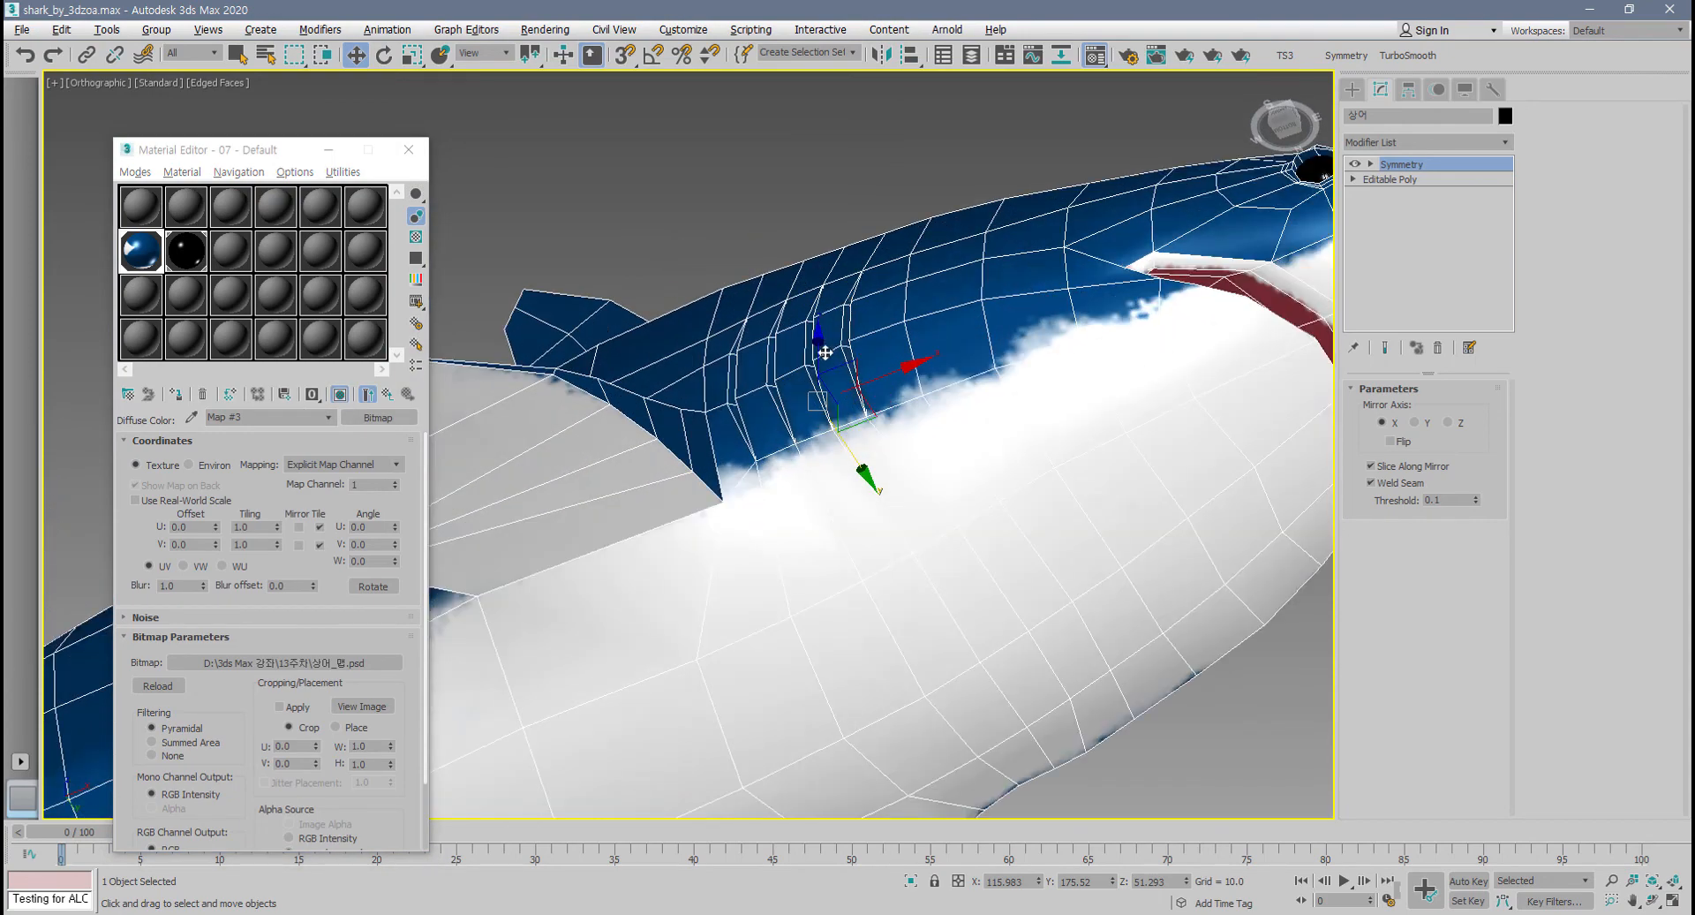
pyautogui.keyDown('alt'); pyautogui.moveTo(824, 352); pyautogui.dragTo(795, 517, button='middle'); pyautogui.keyUp('alt')
pyautogui.scroll(-3, 780, 541)
pyautogui.scroll(-2, 781, 541)
pyautogui.scroll(8, 881, 477)
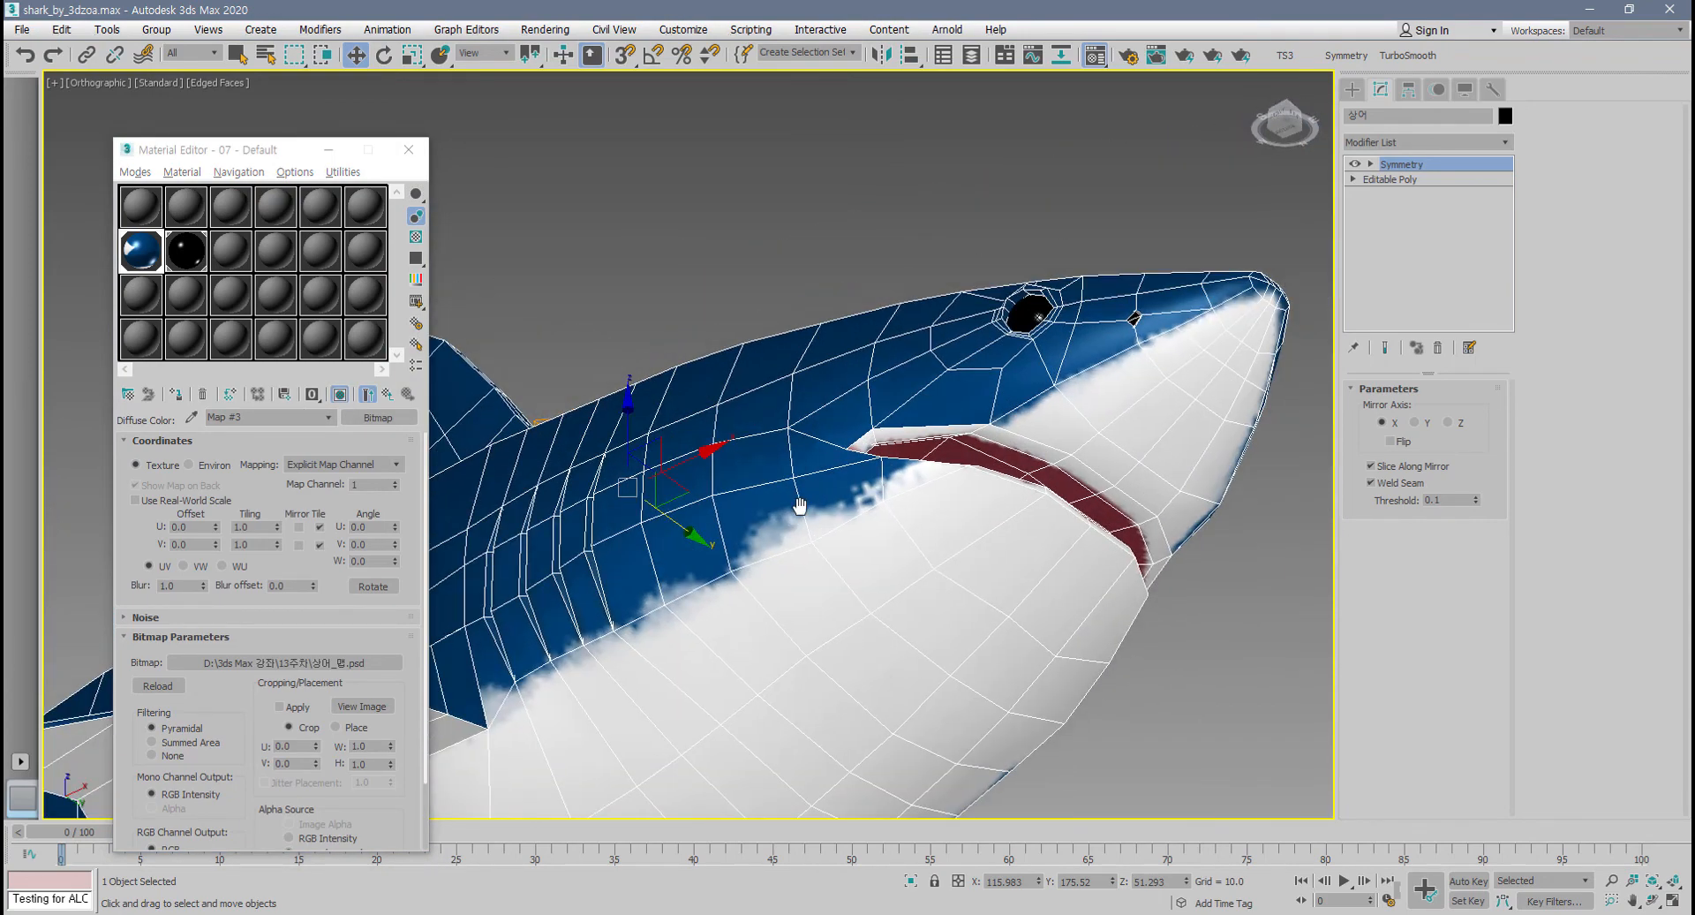
pyautogui.moveTo(903, 475)
pyautogui.keyDown('alt'); pyautogui.mouseDown(button='middle')
pyautogui.moveTo(814, 485)
pyautogui.moveTo(883, 473)
pyautogui.mouseUp(button='middle'); pyautogui.keyUp('alt')
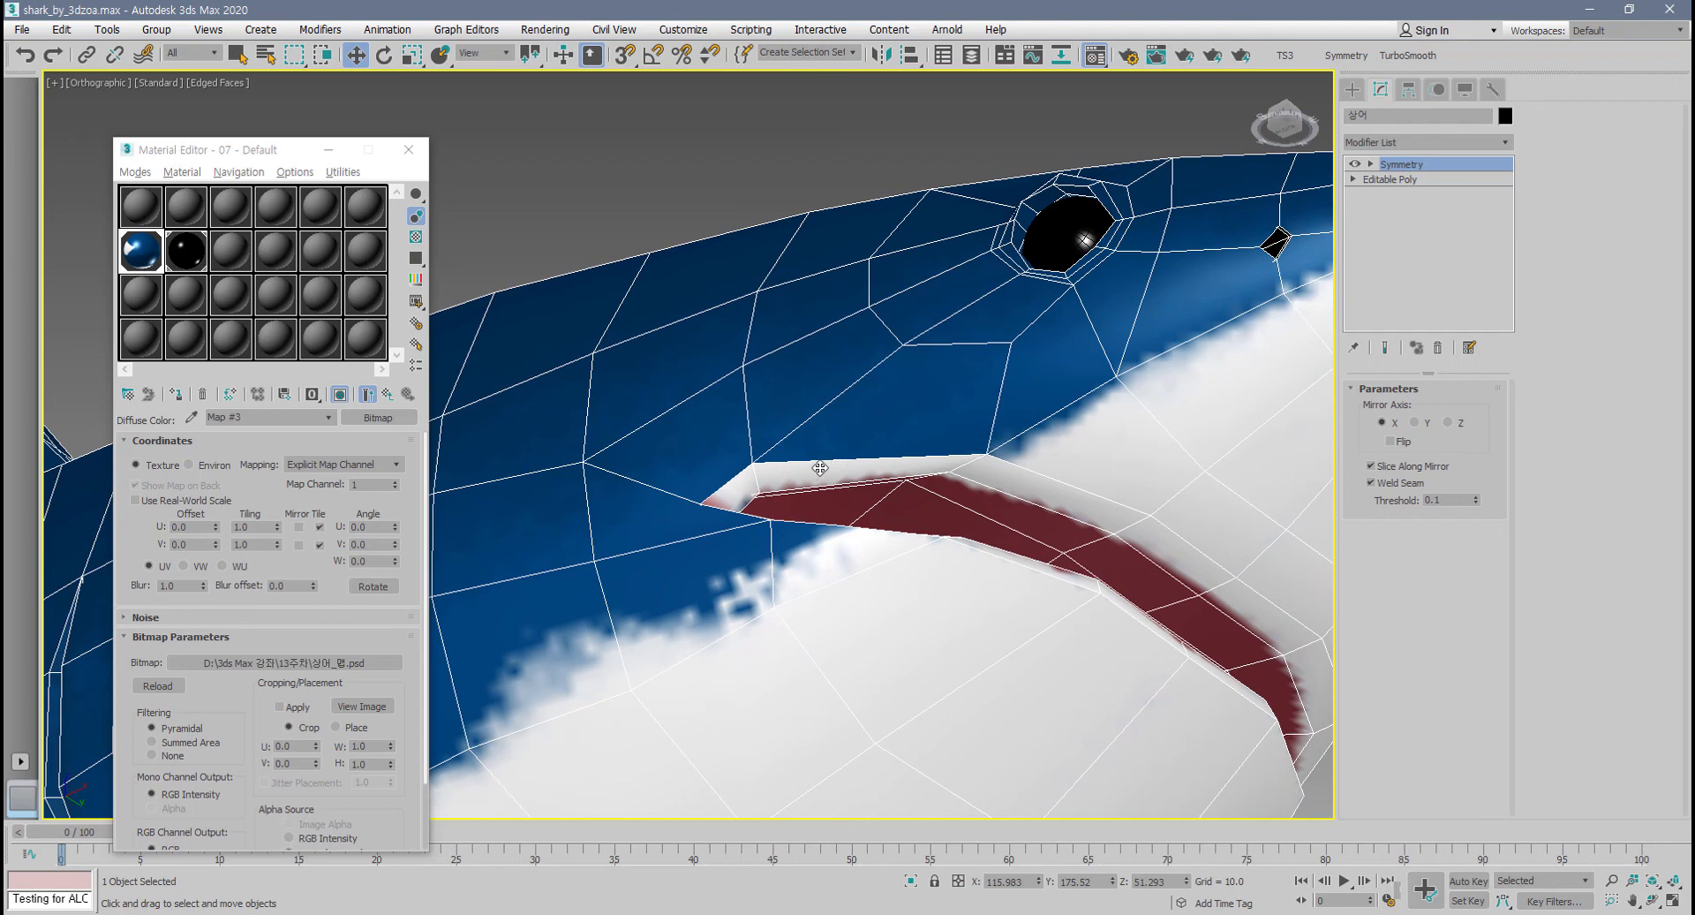
pyautogui.moveTo(828, 473); pyautogui.dragTo(841, 475, button='middle')
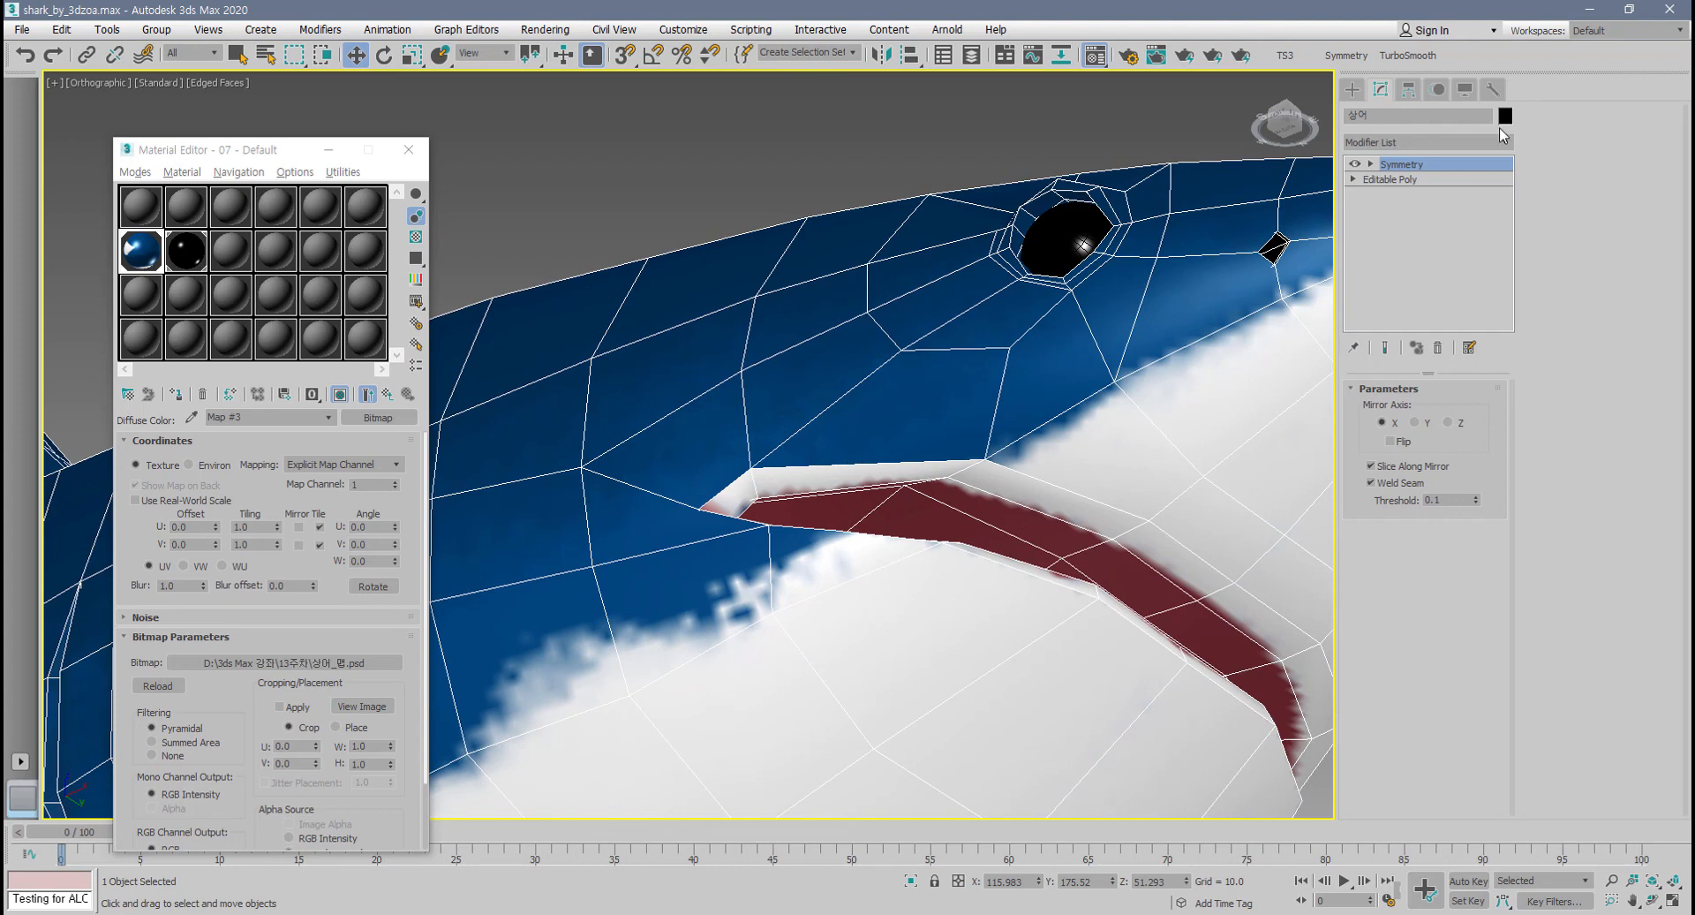
# - Remove the Symmetry modifier from the shark and apply an Unwrap UVW modifier
pyautogui.click(1437, 347)
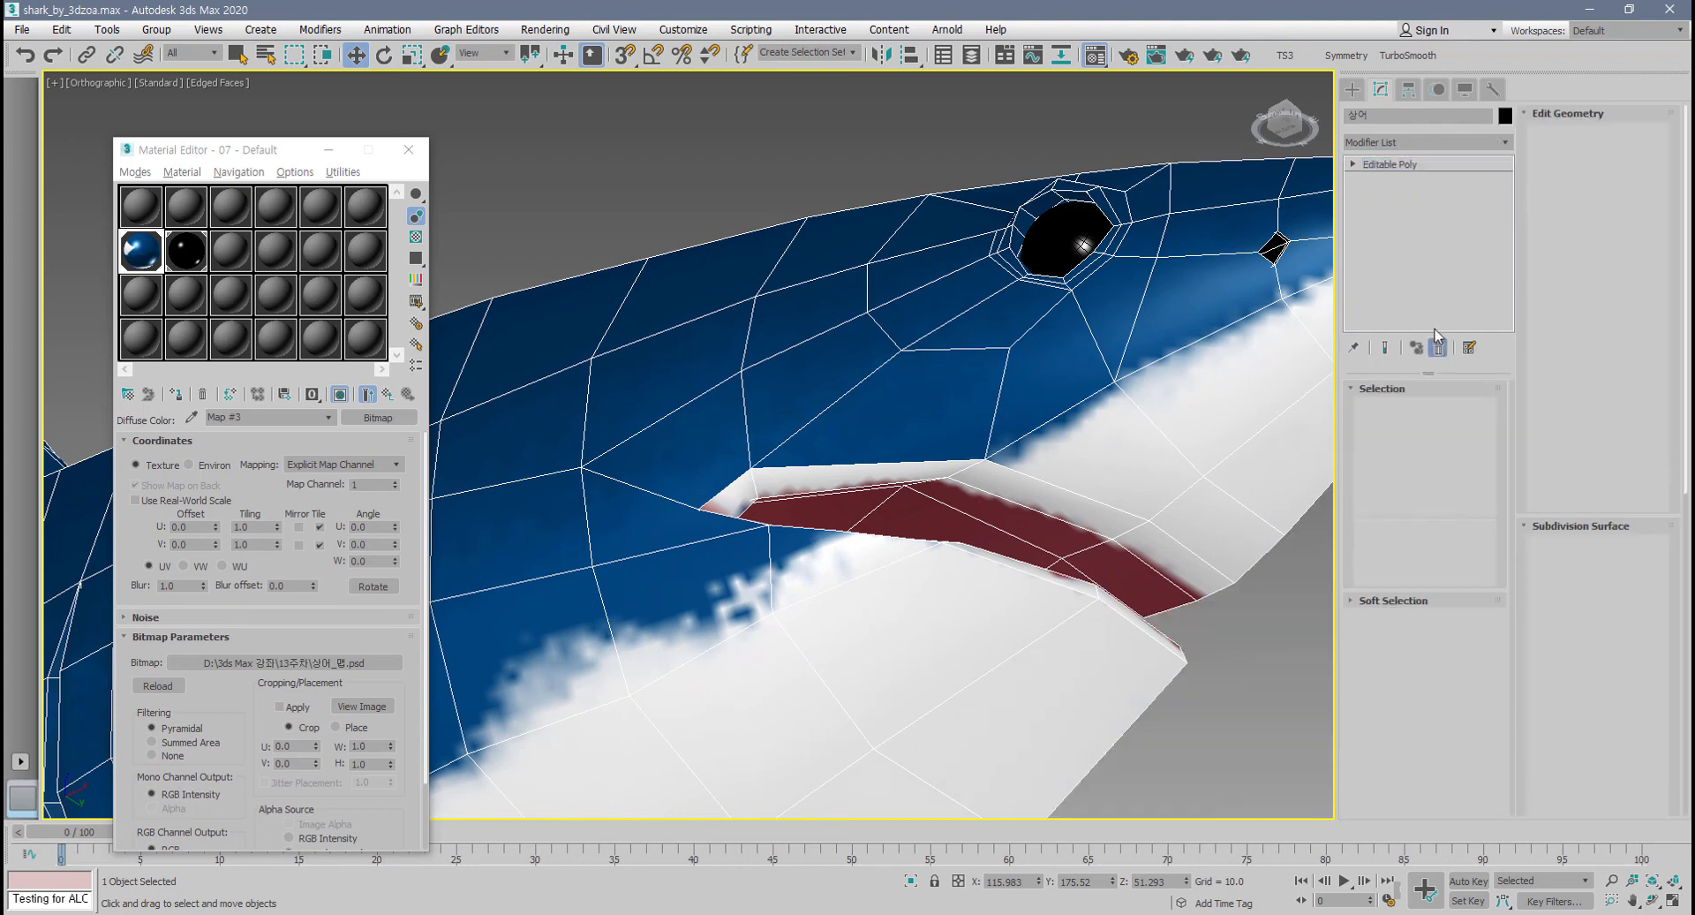
pyautogui.click(1507, 143)
pyautogui.moveTo(1508, 216); pyautogui.dragTo(1527, 668)
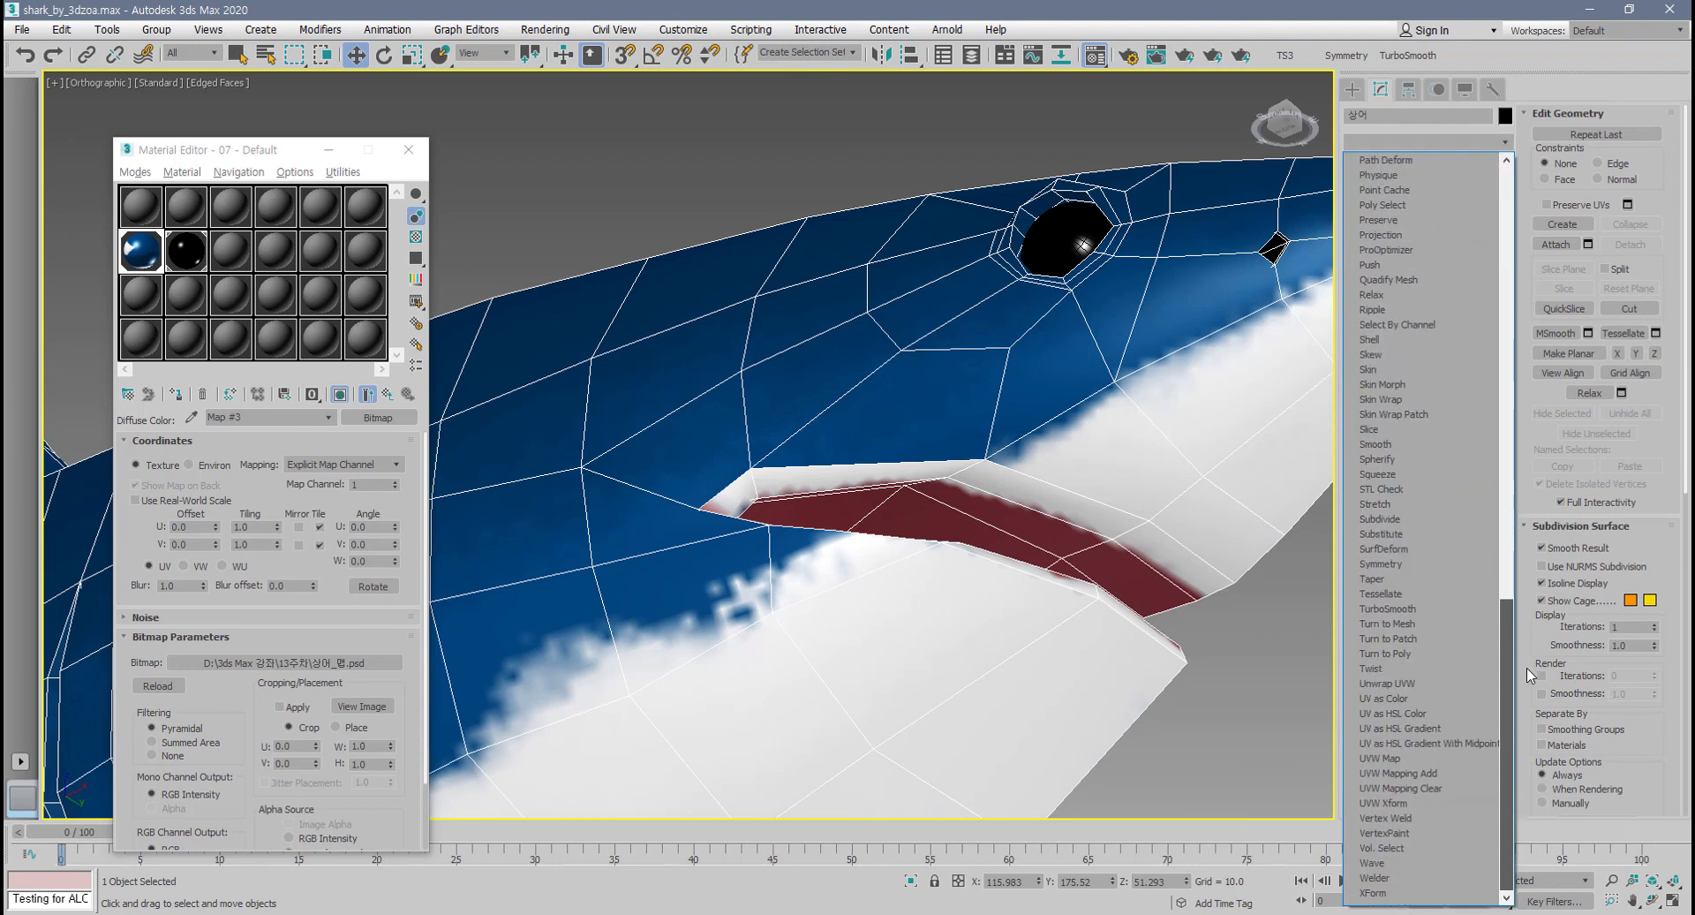
pyautogui.click(1437, 683)
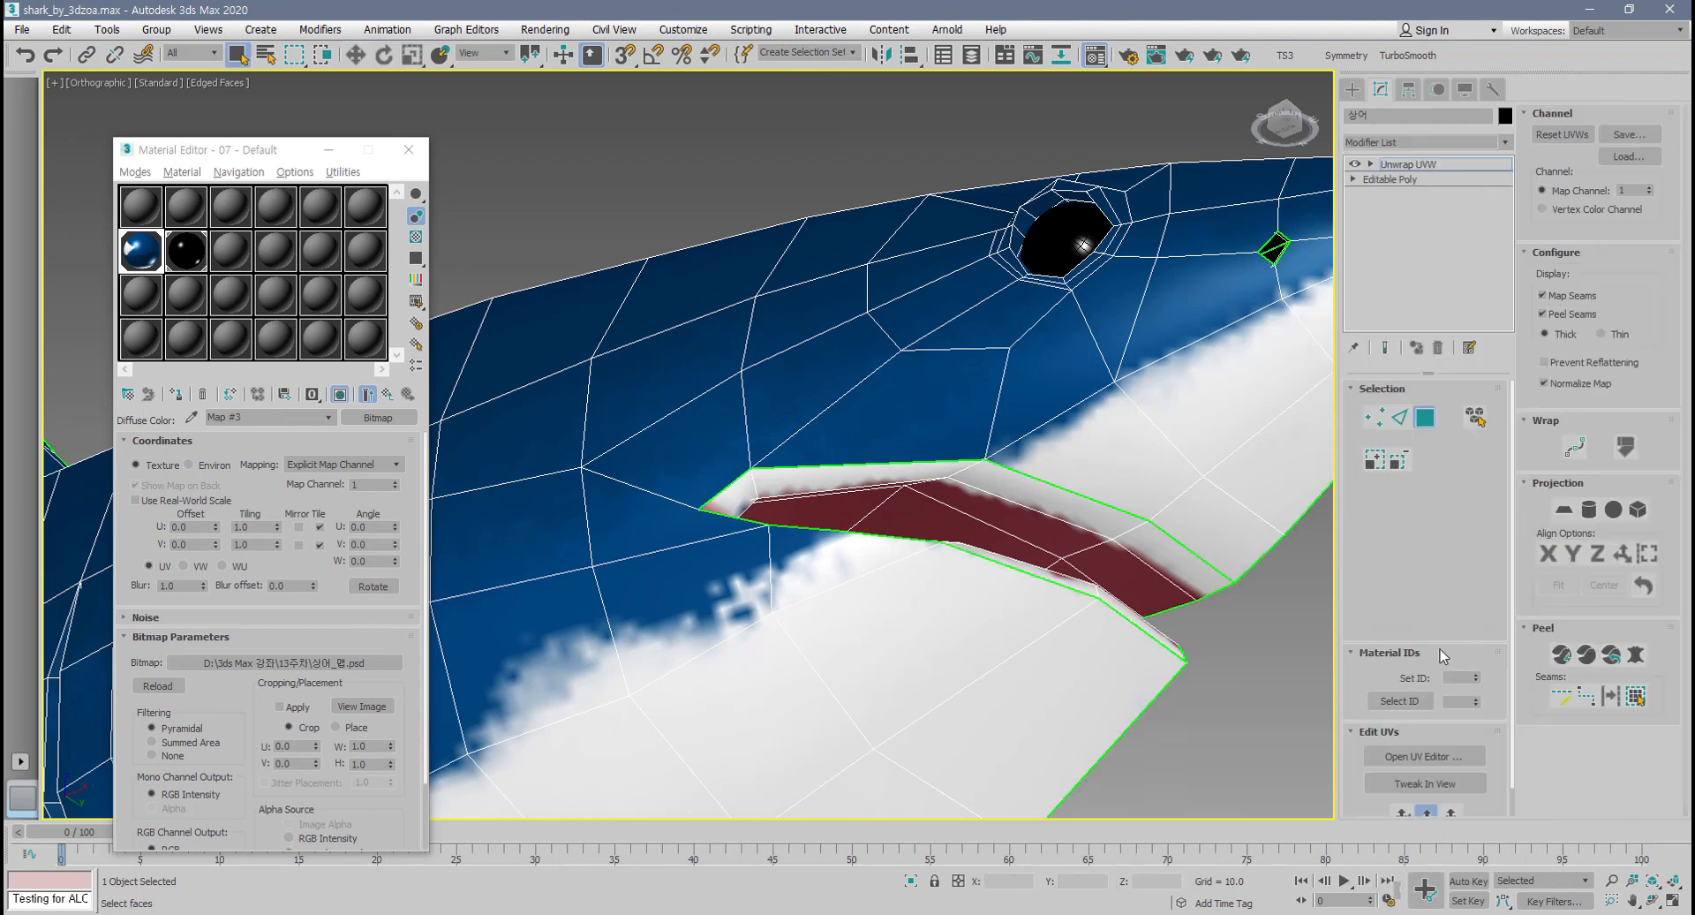
# - Open the shark's UV layout in the UV editor and display Map #3 (상어_맵.psd) as its background
pyautogui.click(1424, 757)
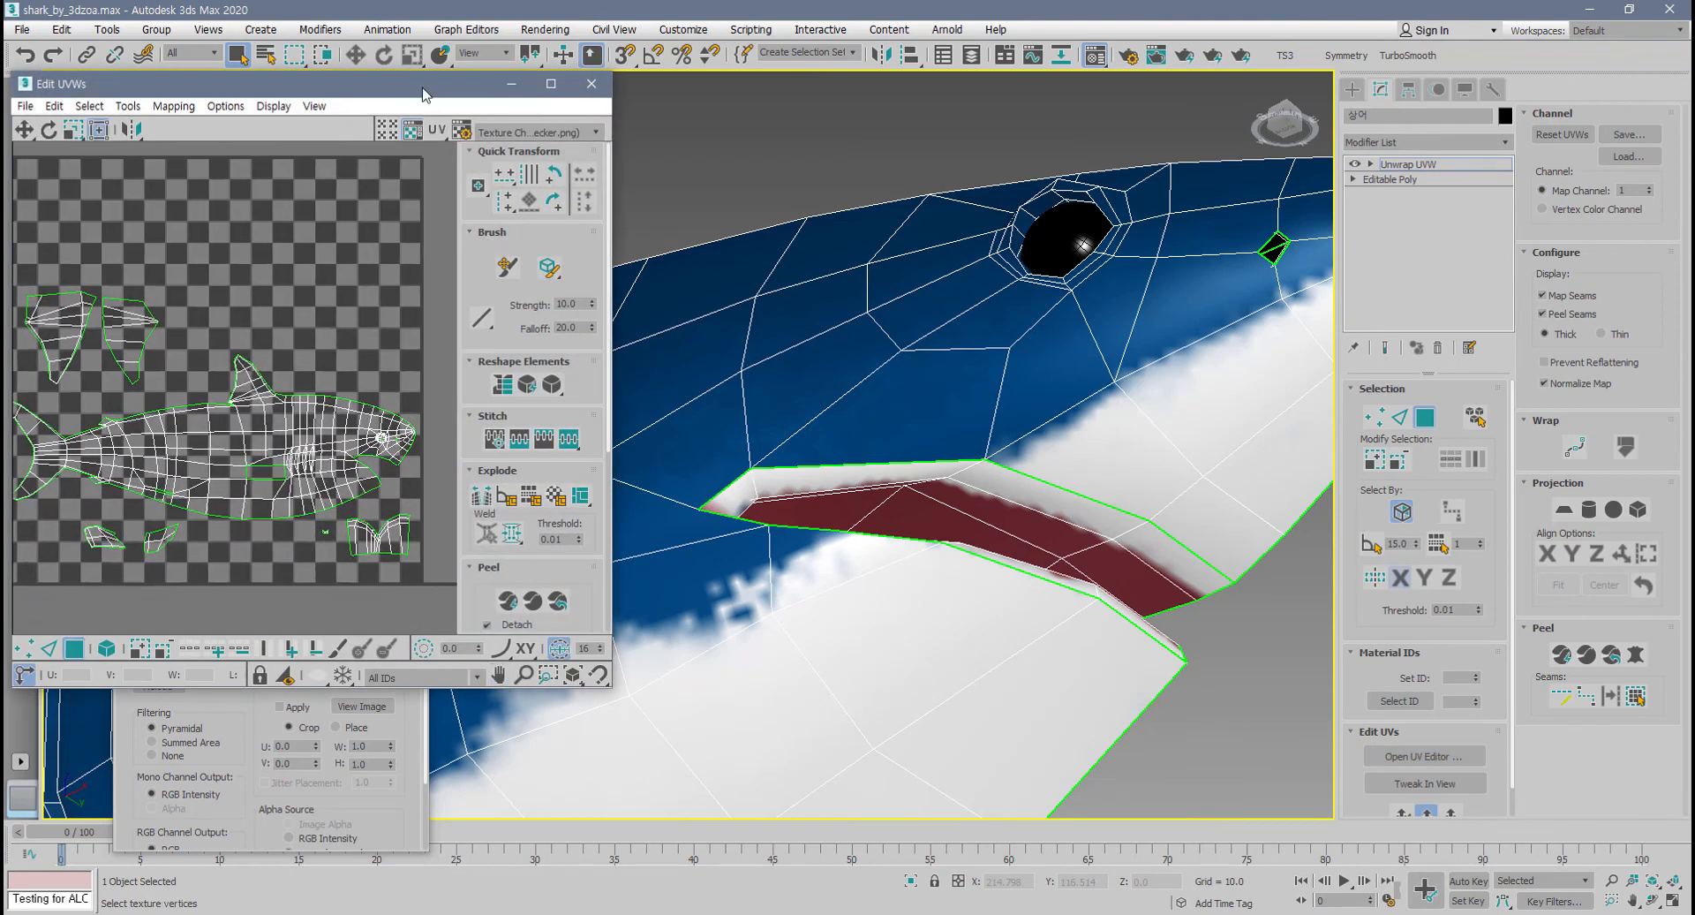
pyautogui.moveTo(433, 88); pyautogui.dragTo(682, 135)
pyautogui.moveTo(546, 417); pyautogui.dragTo(568, 382, button='middle')
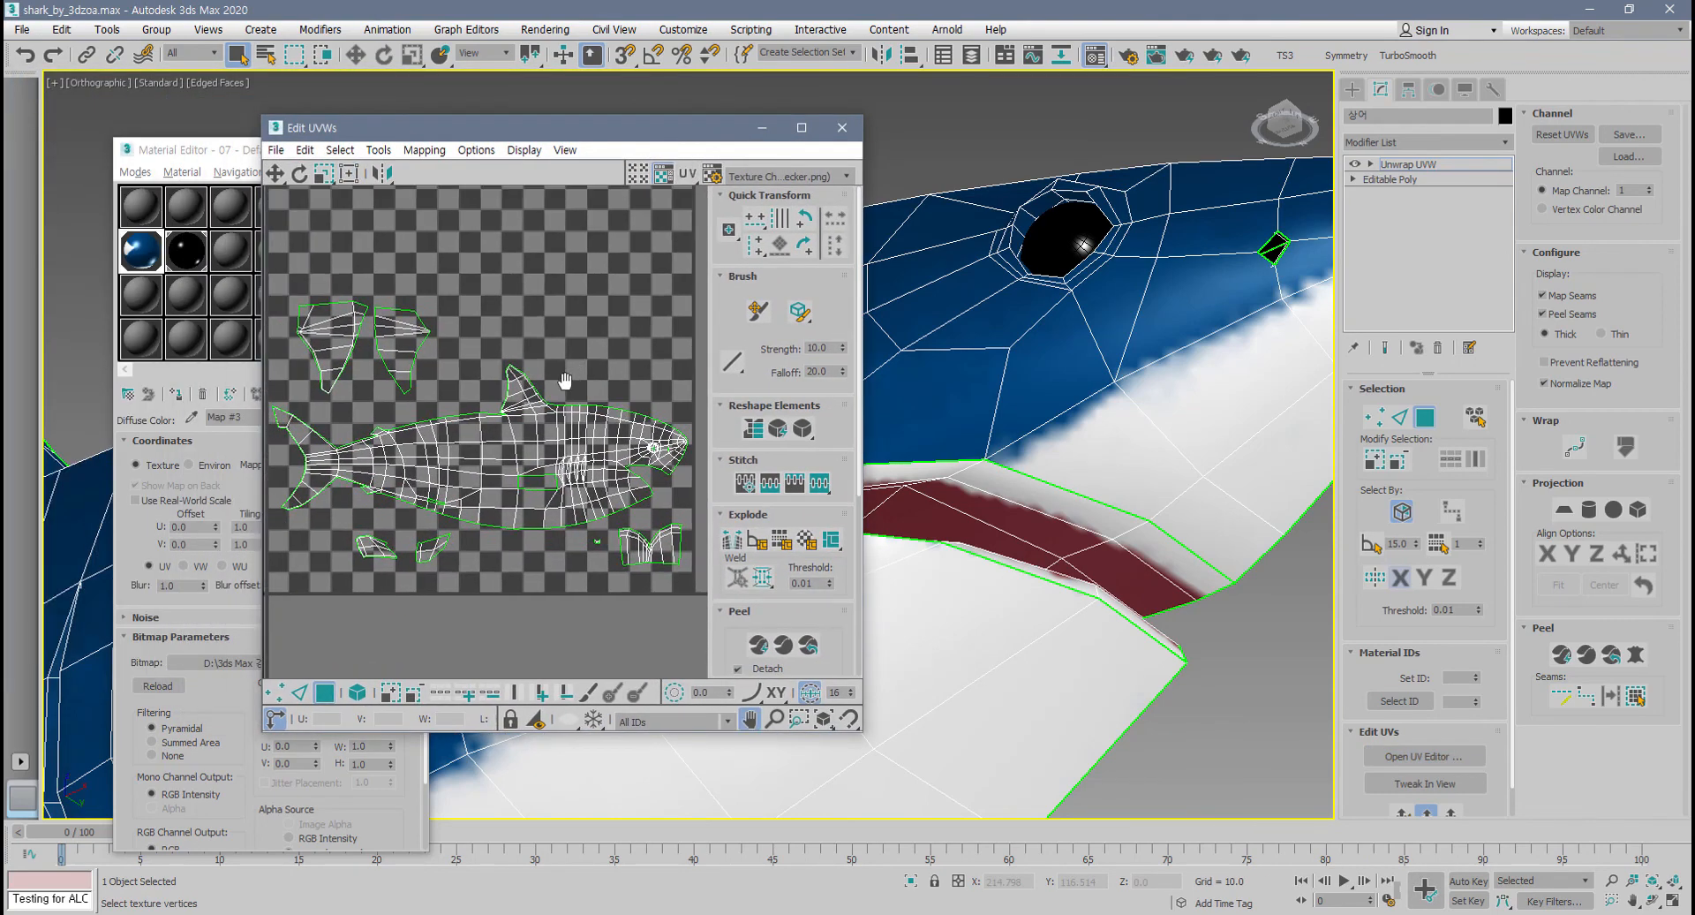
pyautogui.moveTo(864, 735); pyautogui.dragTo(977, 784)
pyautogui.moveTo(771, 131); pyautogui.dragTo(552, 128)
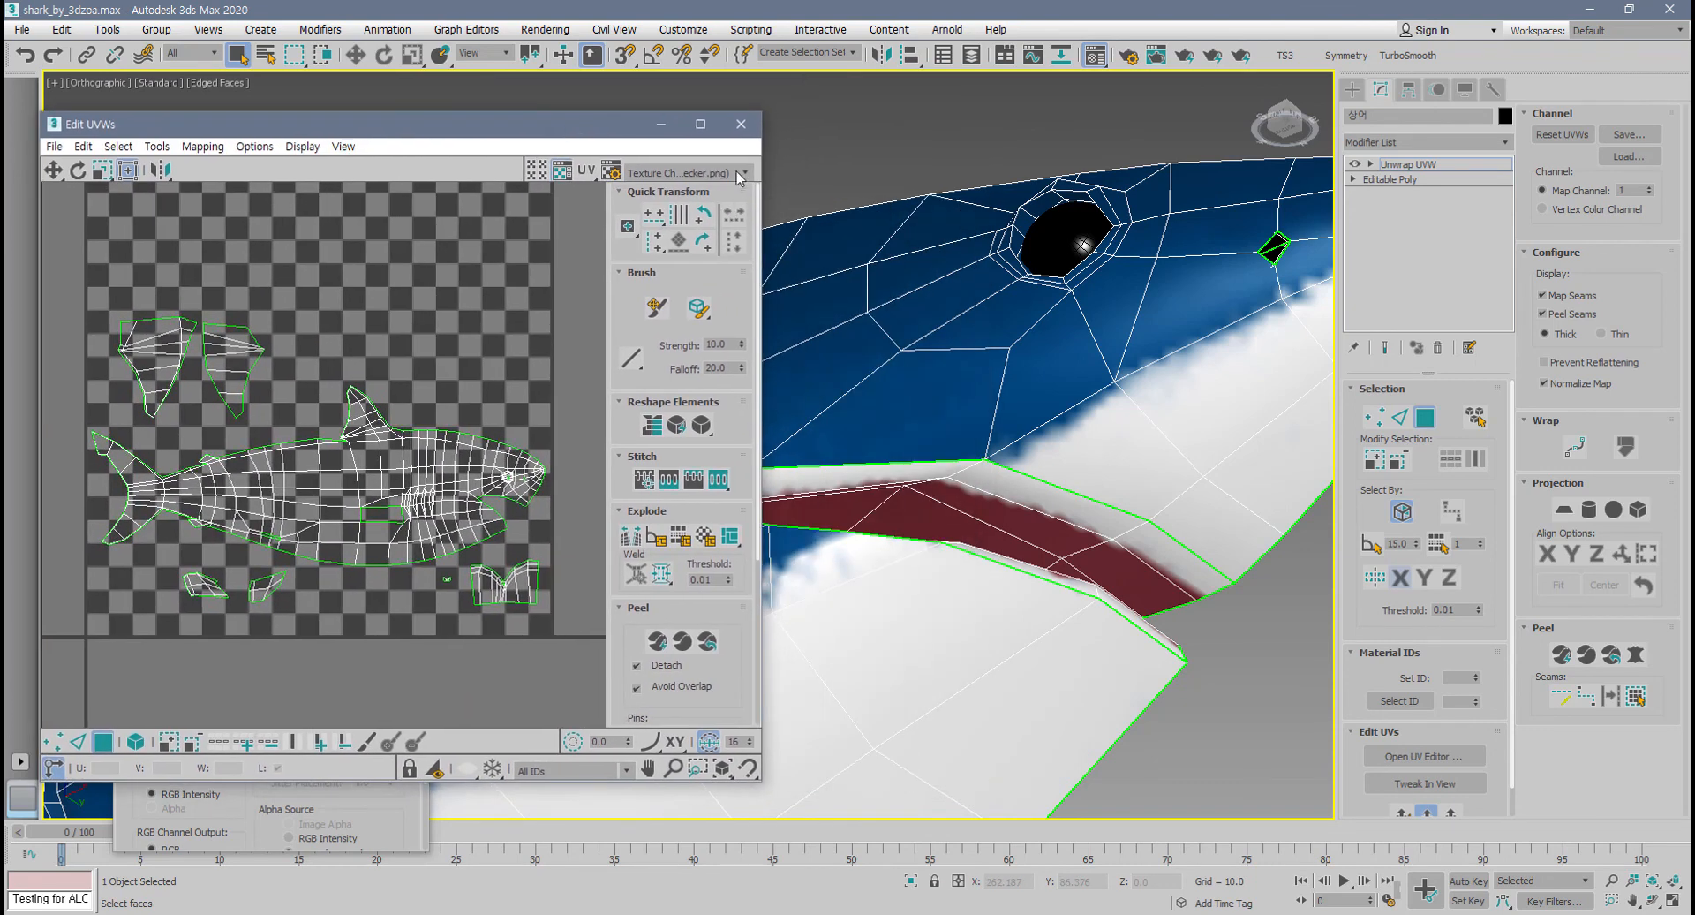
pyautogui.click(689, 172)
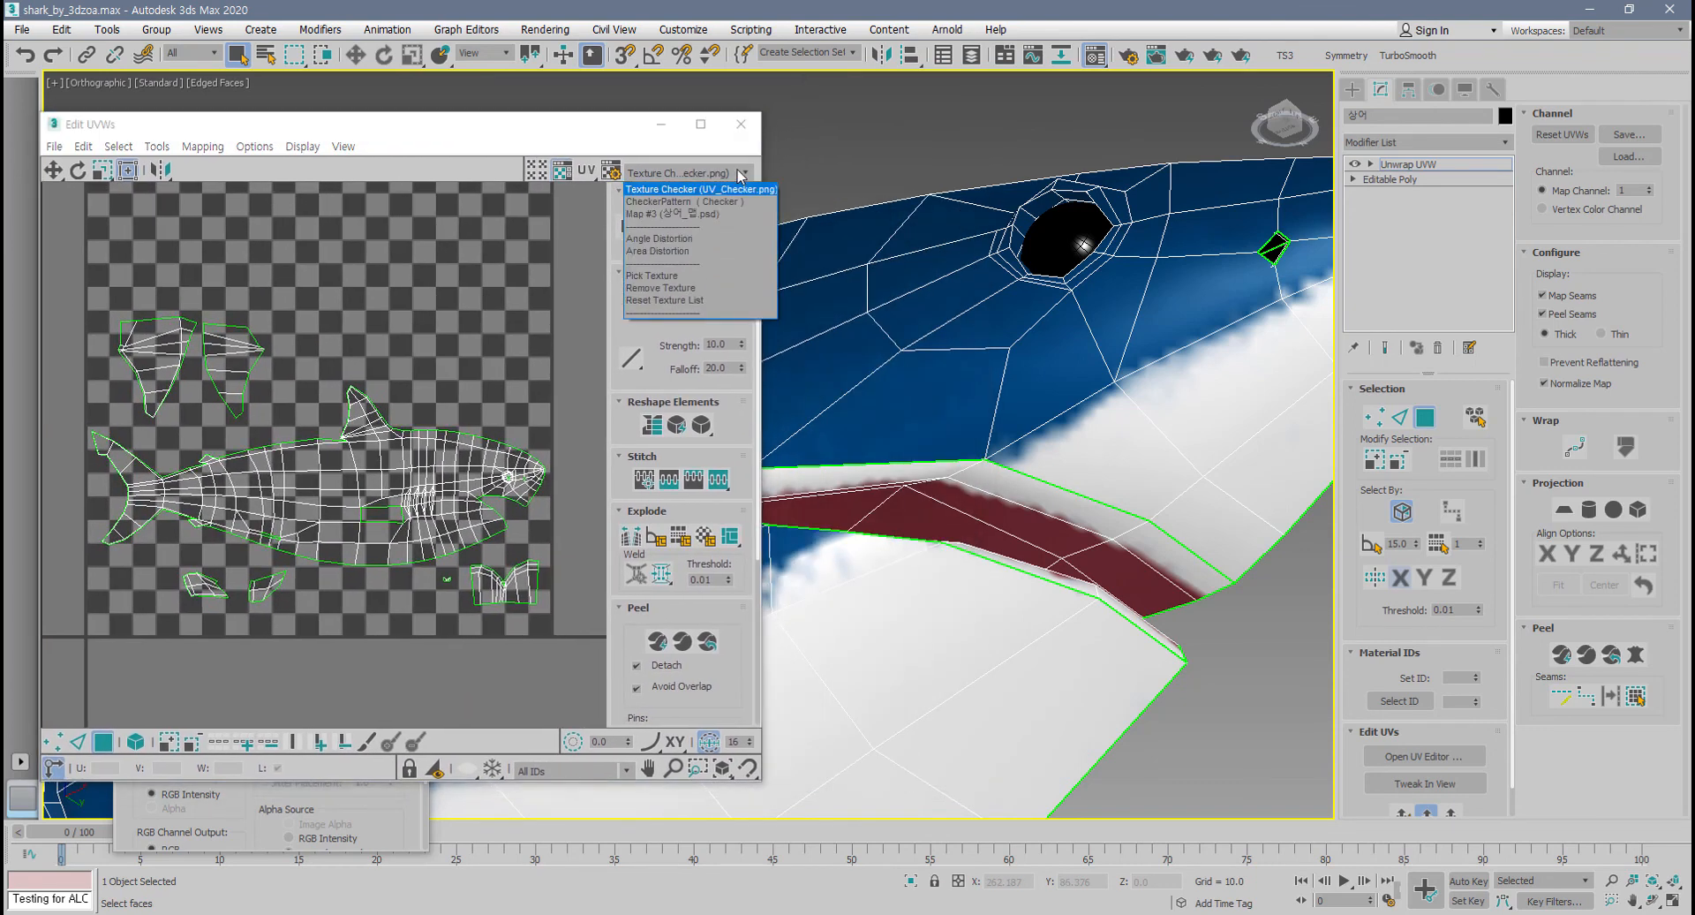
pyautogui.click(716, 217)
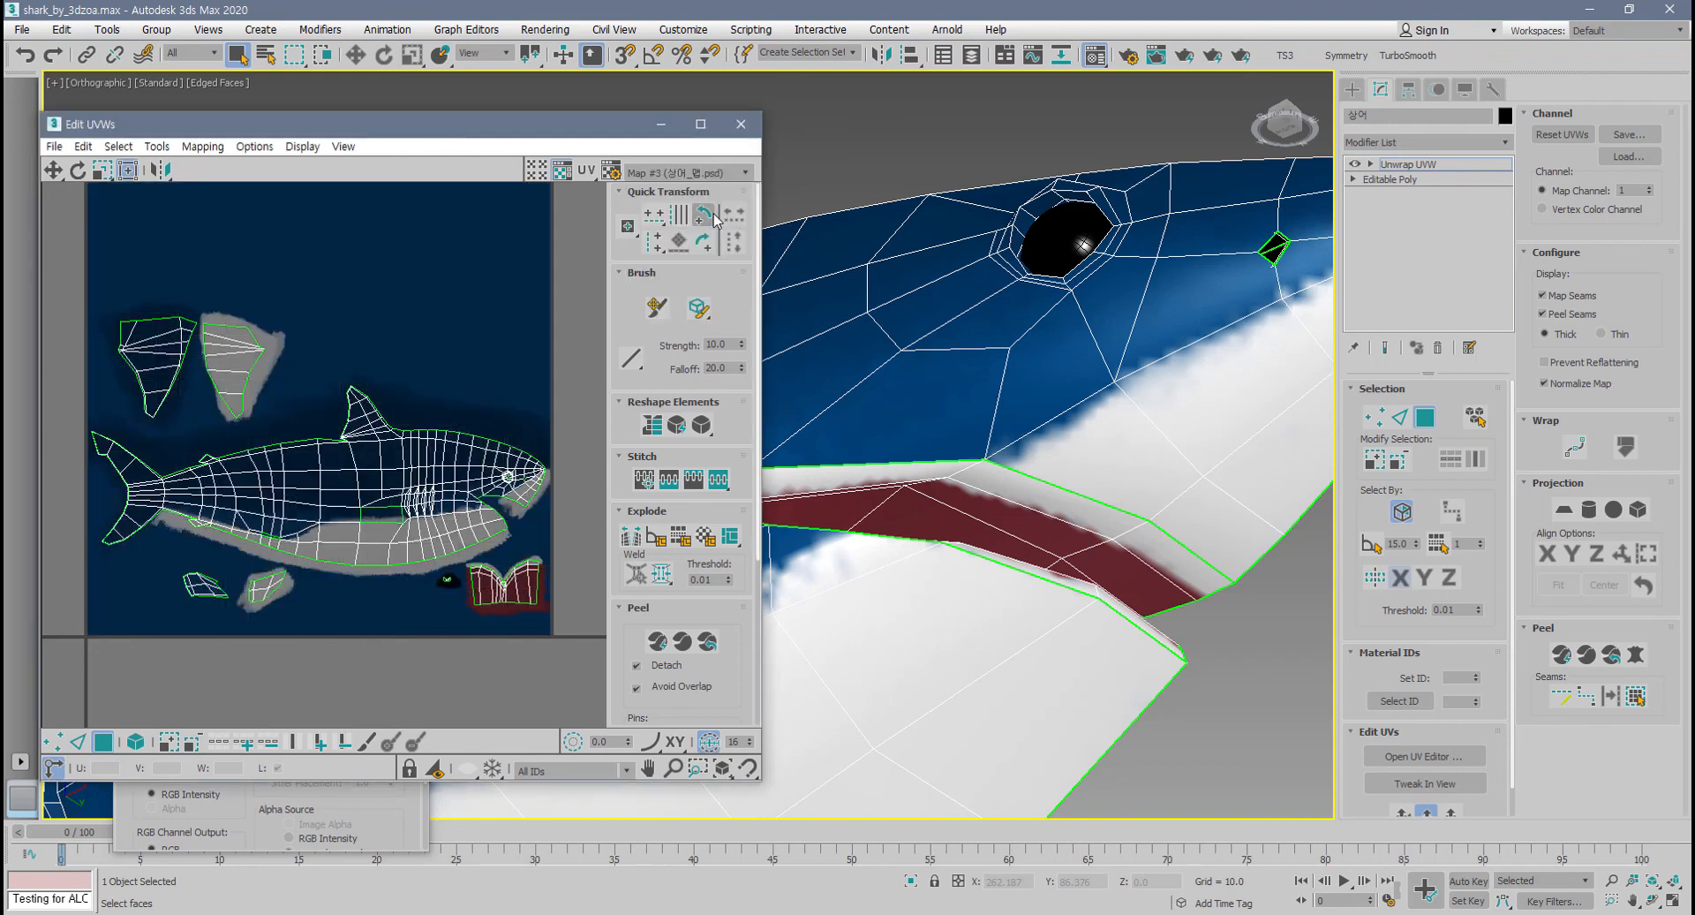
# - Select the upper lip faces at the mouth corner and locate them on the texture in the UV layout
pyautogui.scroll(3, 494, 477)
pyautogui.scroll(5, 482, 468)
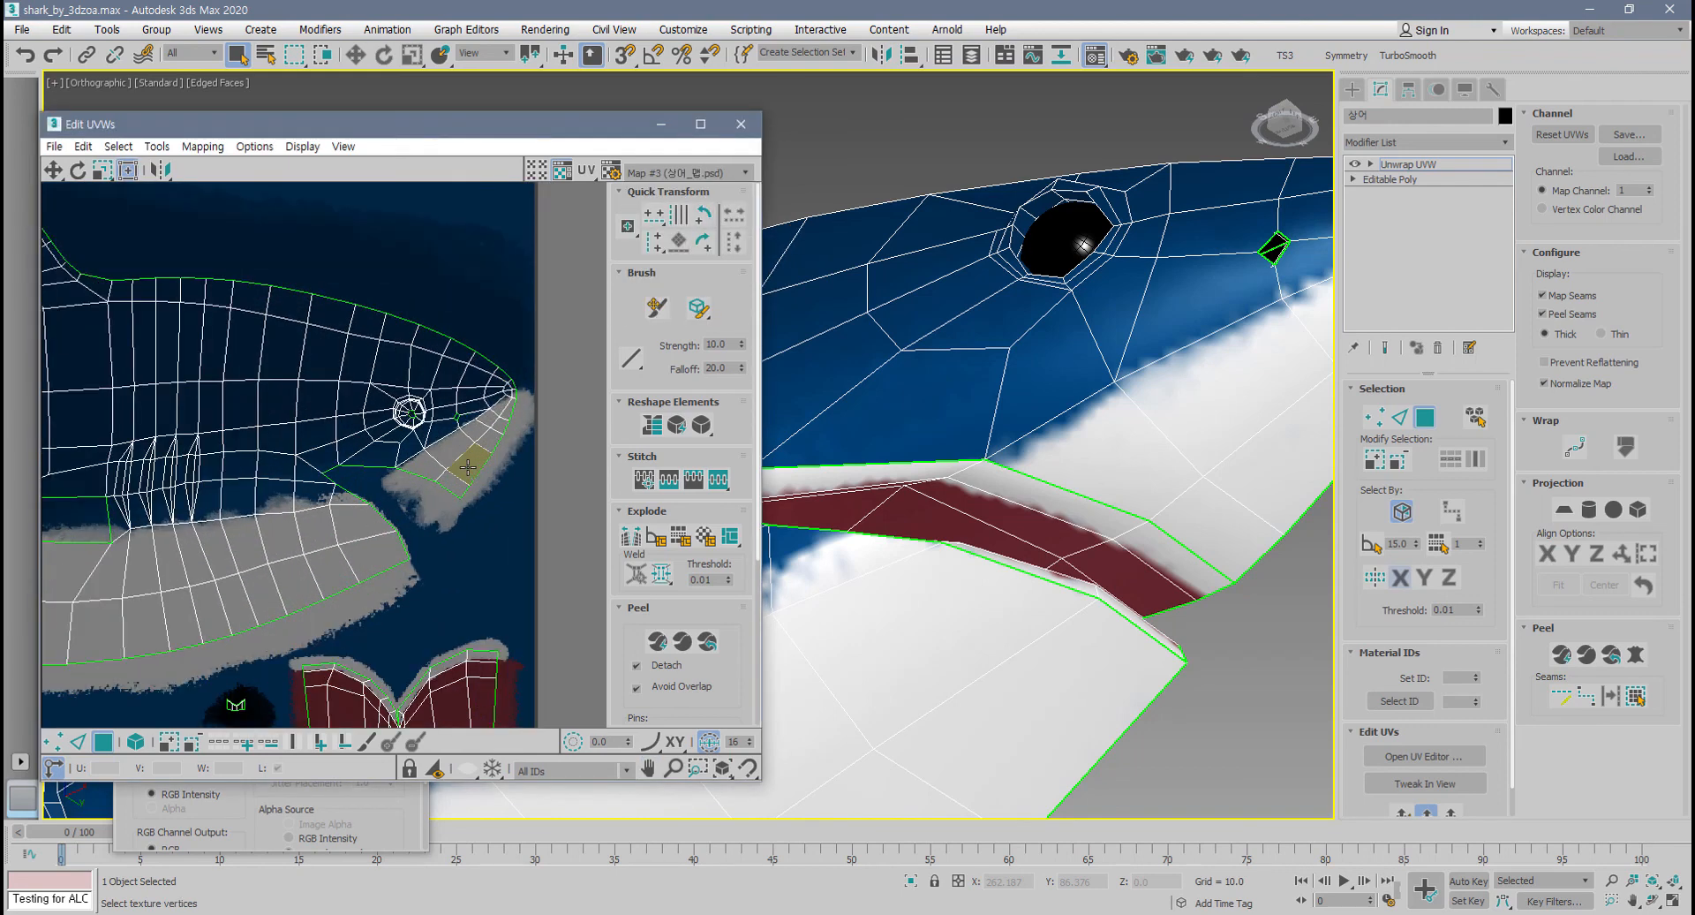
pyautogui.click(796, 479)
pyautogui.moveTo(796, 480); pyautogui.dragTo(905, 490, button='middle')
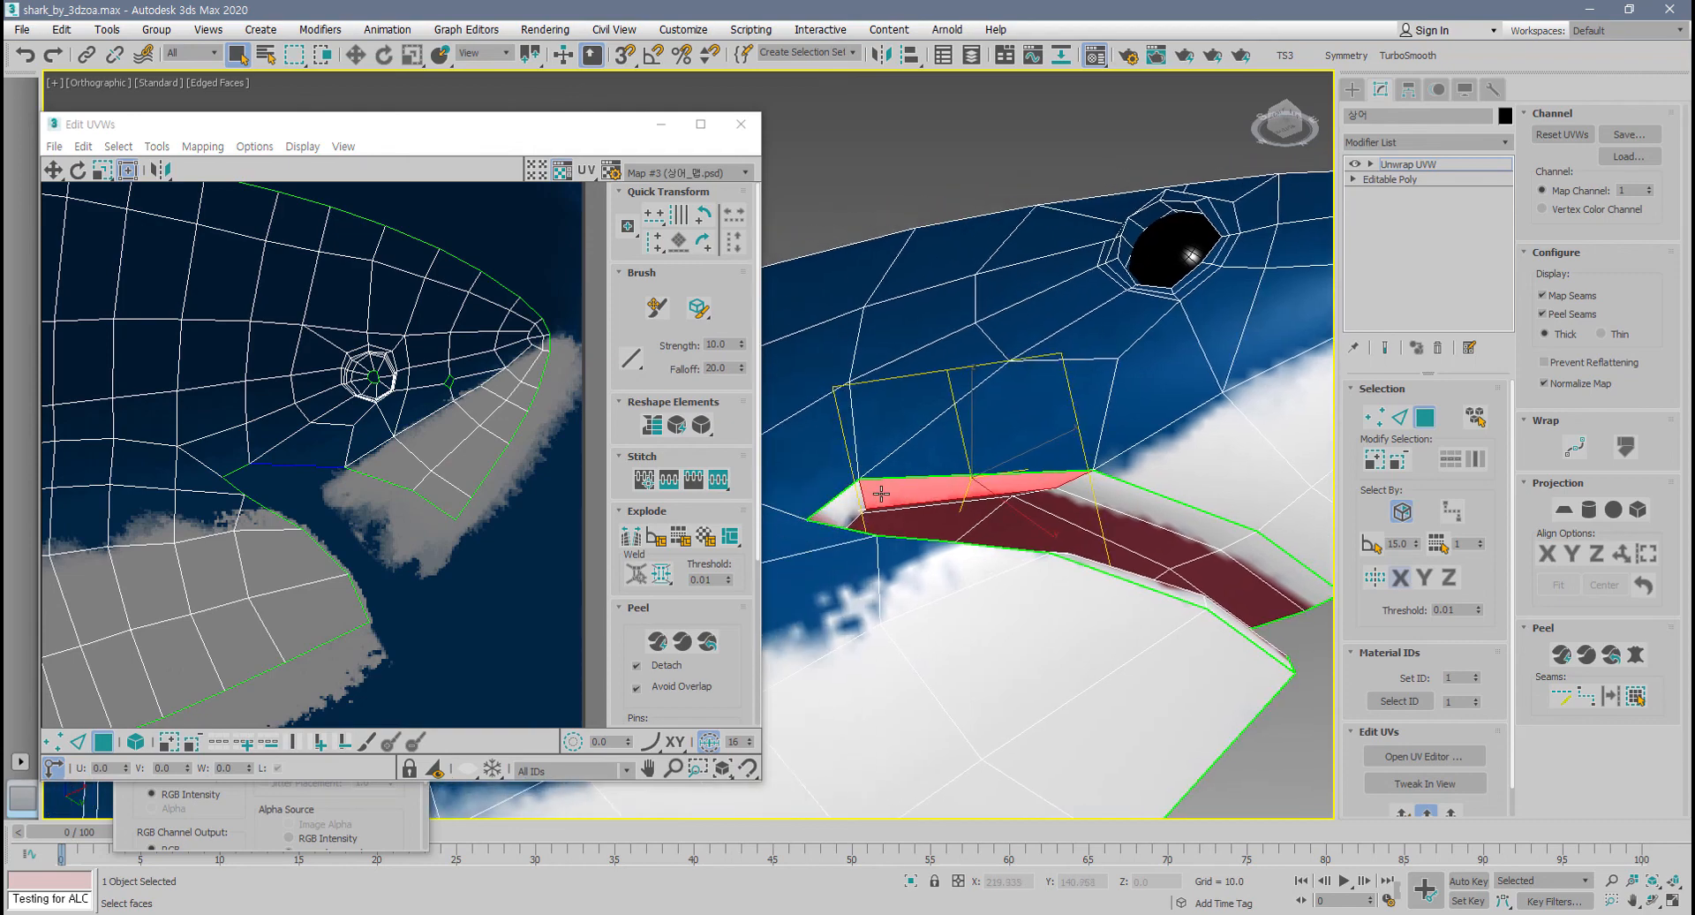
pyautogui.click(851, 508)
pyautogui.scroll(-5, 263, 439)
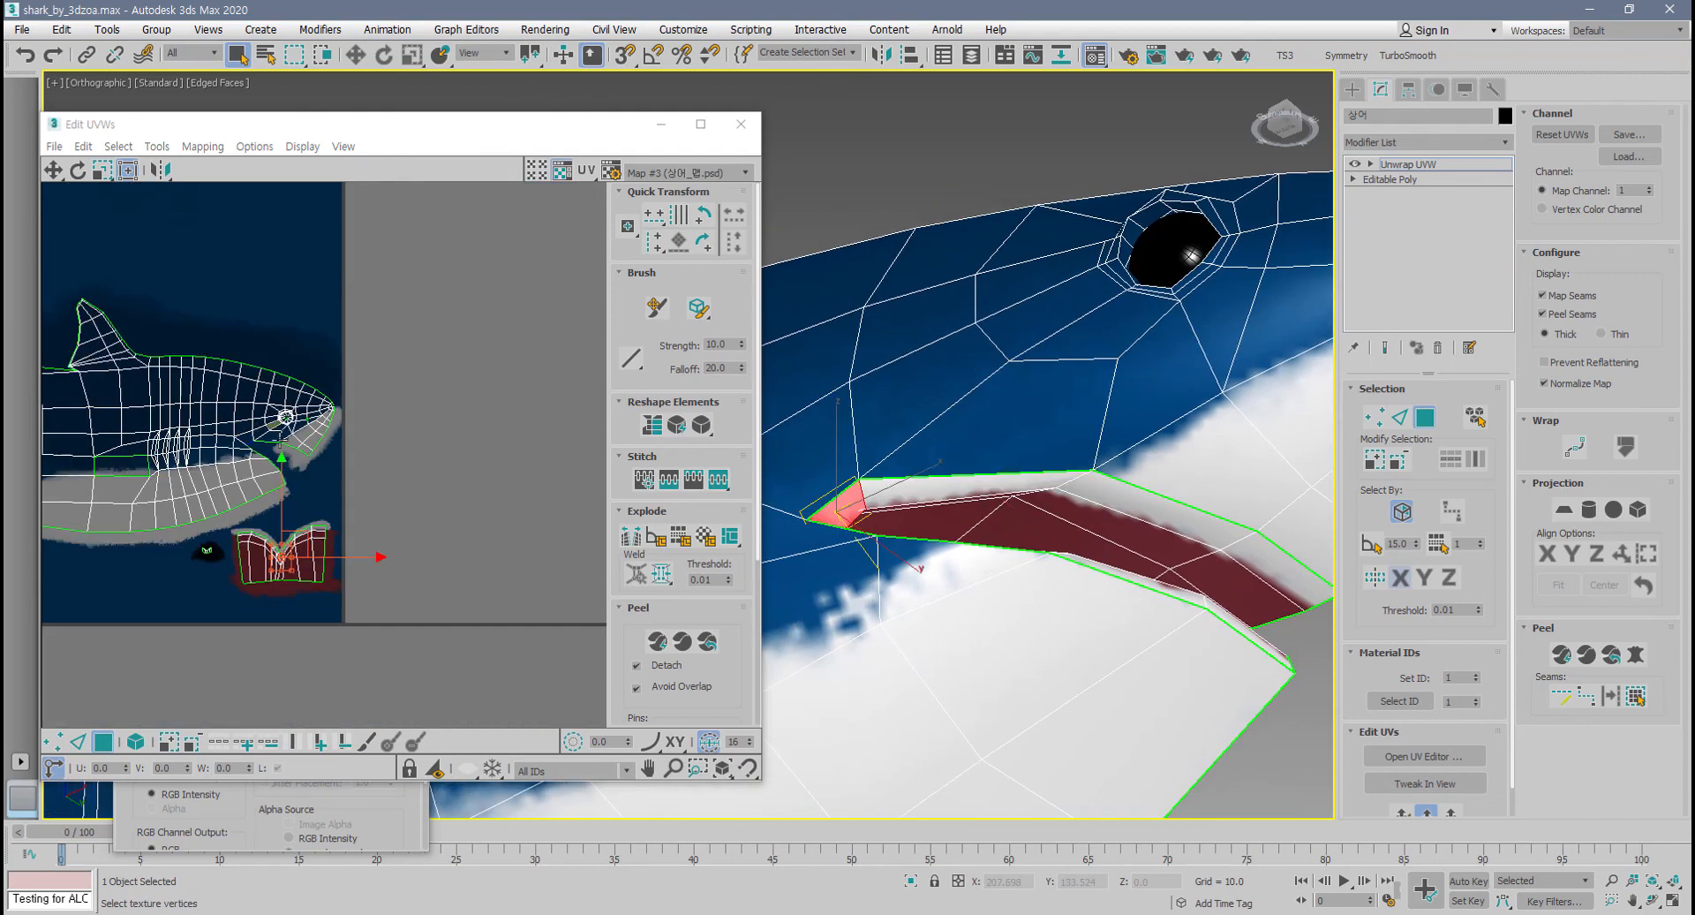
pyautogui.scroll(8, 371, 543)
pyautogui.scroll(6, 318, 528)
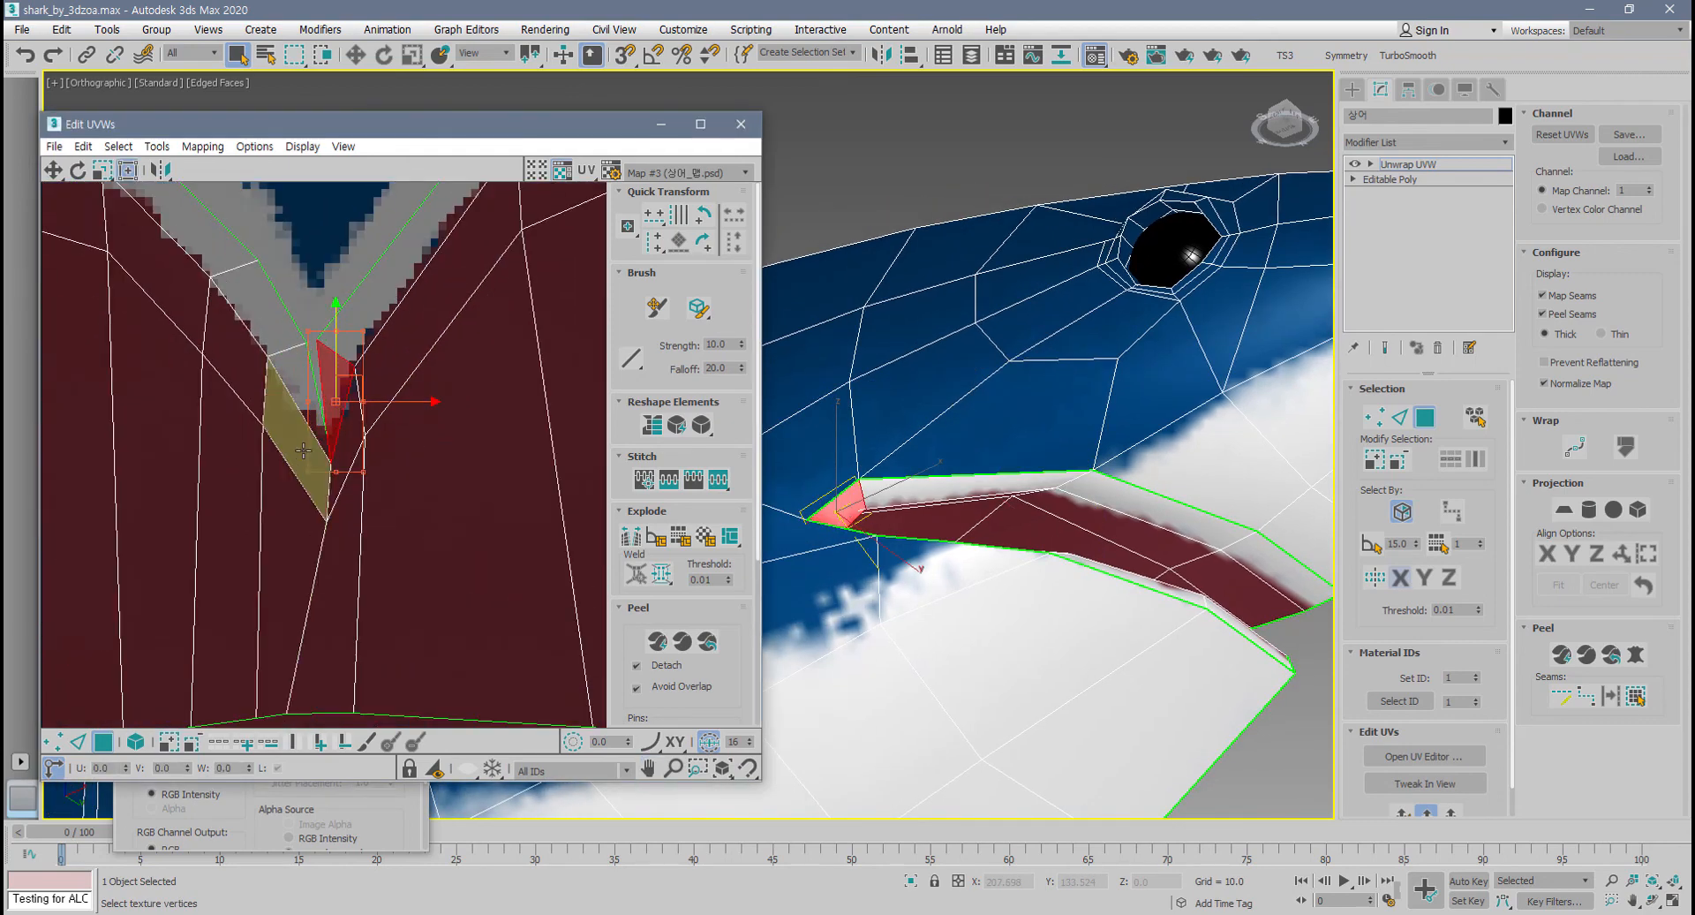
pyautogui.keyDown('alt'); pyautogui.moveTo(931, 499); pyautogui.dragTo(1119, 464, button='middle'); pyautogui.keyUp('alt')
pyautogui.keyDown('ctrl'); pyautogui.click(881, 508); pyautogui.keyUp('ctrl')
pyautogui.keyDown('ctrl'); pyautogui.click(882, 507); pyautogui.keyUp('ctrl')
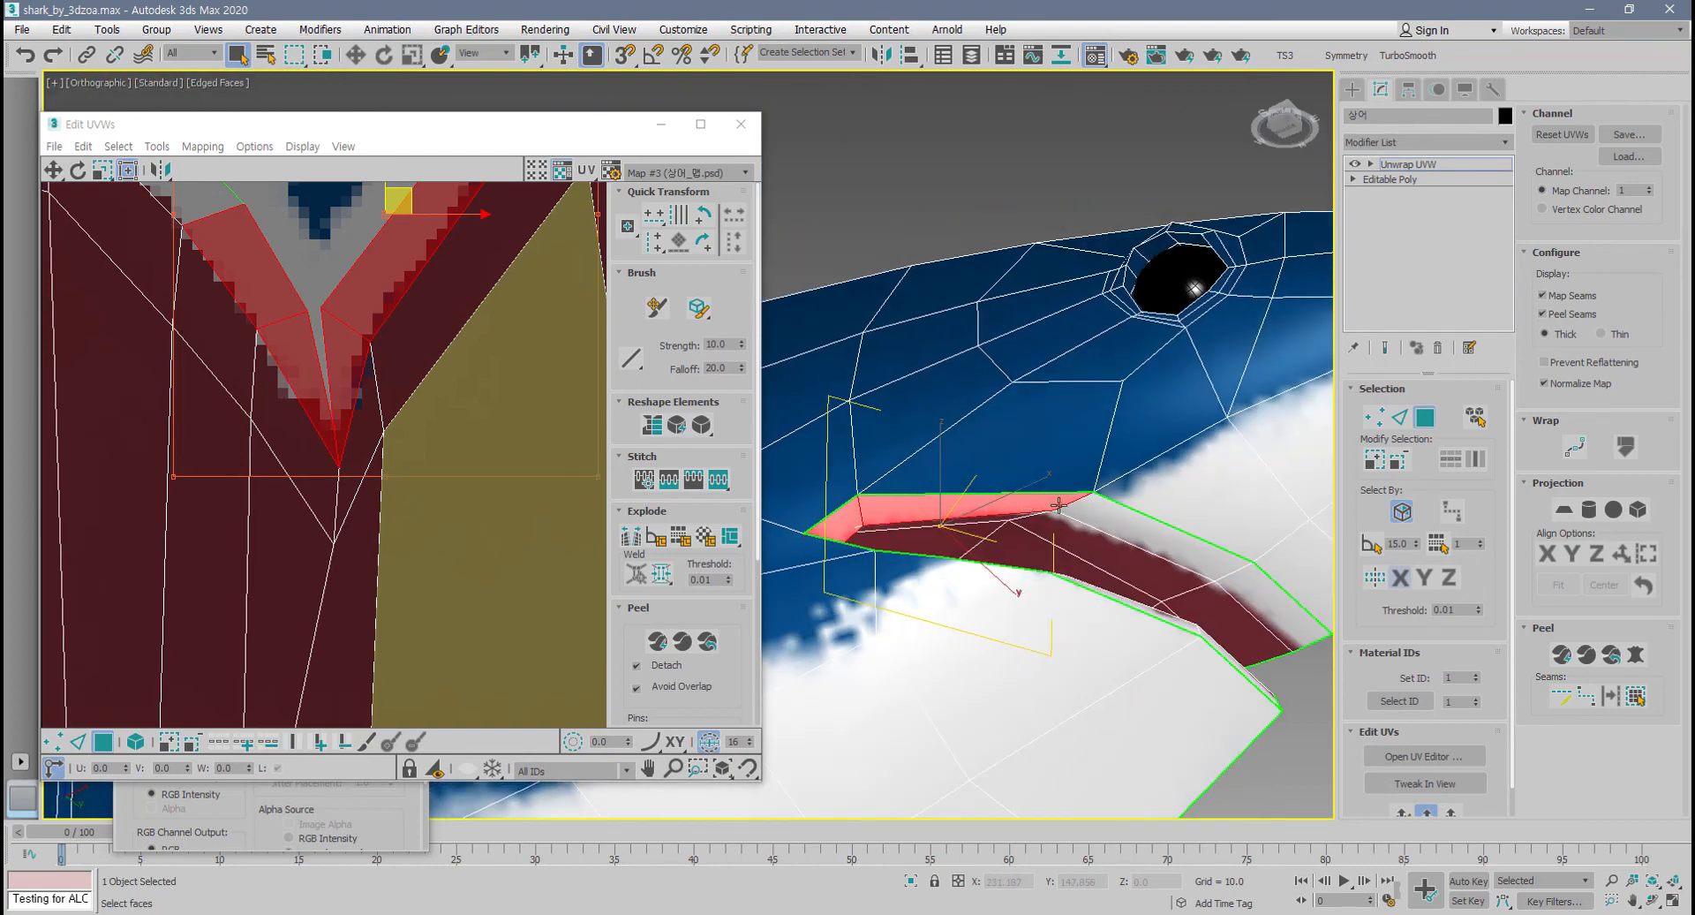
# - Compare the faces on both sides of the mouth corner with the grey and red texture areas, and clear the selection
pyautogui.keyDown('alt'); pyautogui.moveTo(1029, 505); pyautogui.dragTo(907, 507, button='middle'); pyautogui.keyUp('alt')
pyautogui.click(1087, 512)
pyautogui.click(1015, 502)
pyautogui.scroll(3, 938, 534)
pyautogui.keyDown('ctrl'); pyautogui.click(349, 363); pyautogui.keyUp('ctrl')
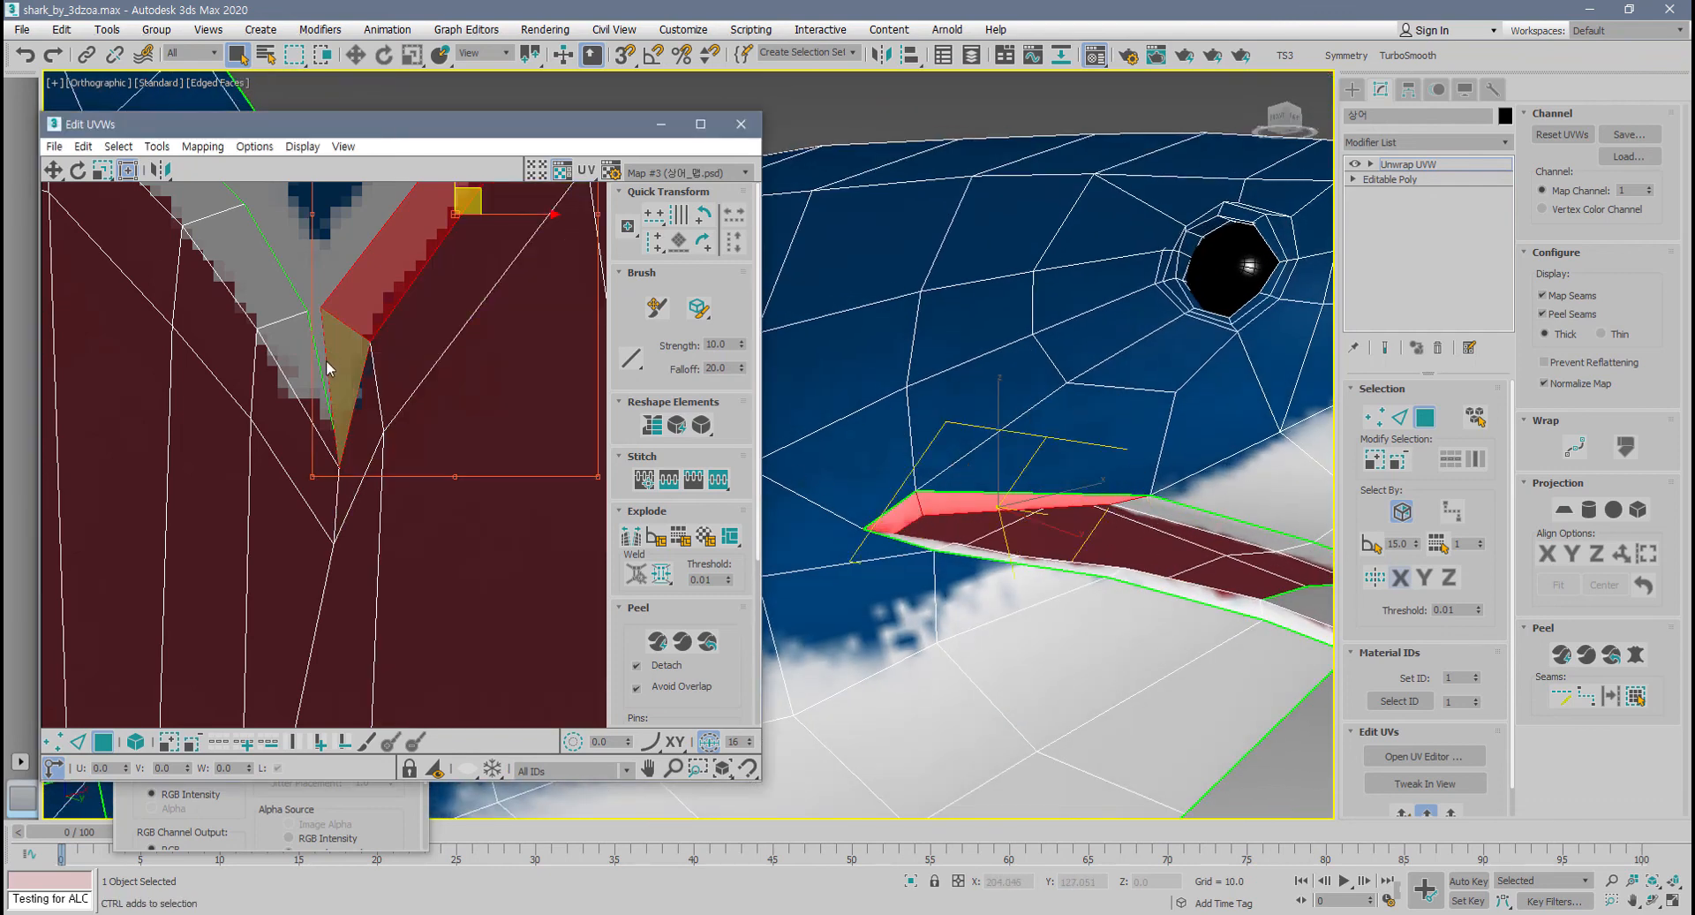
pyautogui.keyDown('ctrl'); pyautogui.click(286, 371); pyautogui.keyUp('ctrl')
pyautogui.keyDown('ctrl'); pyautogui.click(281, 296); pyautogui.keyUp('ctrl')
pyautogui.scroll(-3, 314, 367)
pyautogui.moveTo(314, 367); pyautogui.dragTo(308, 547, button='middle')
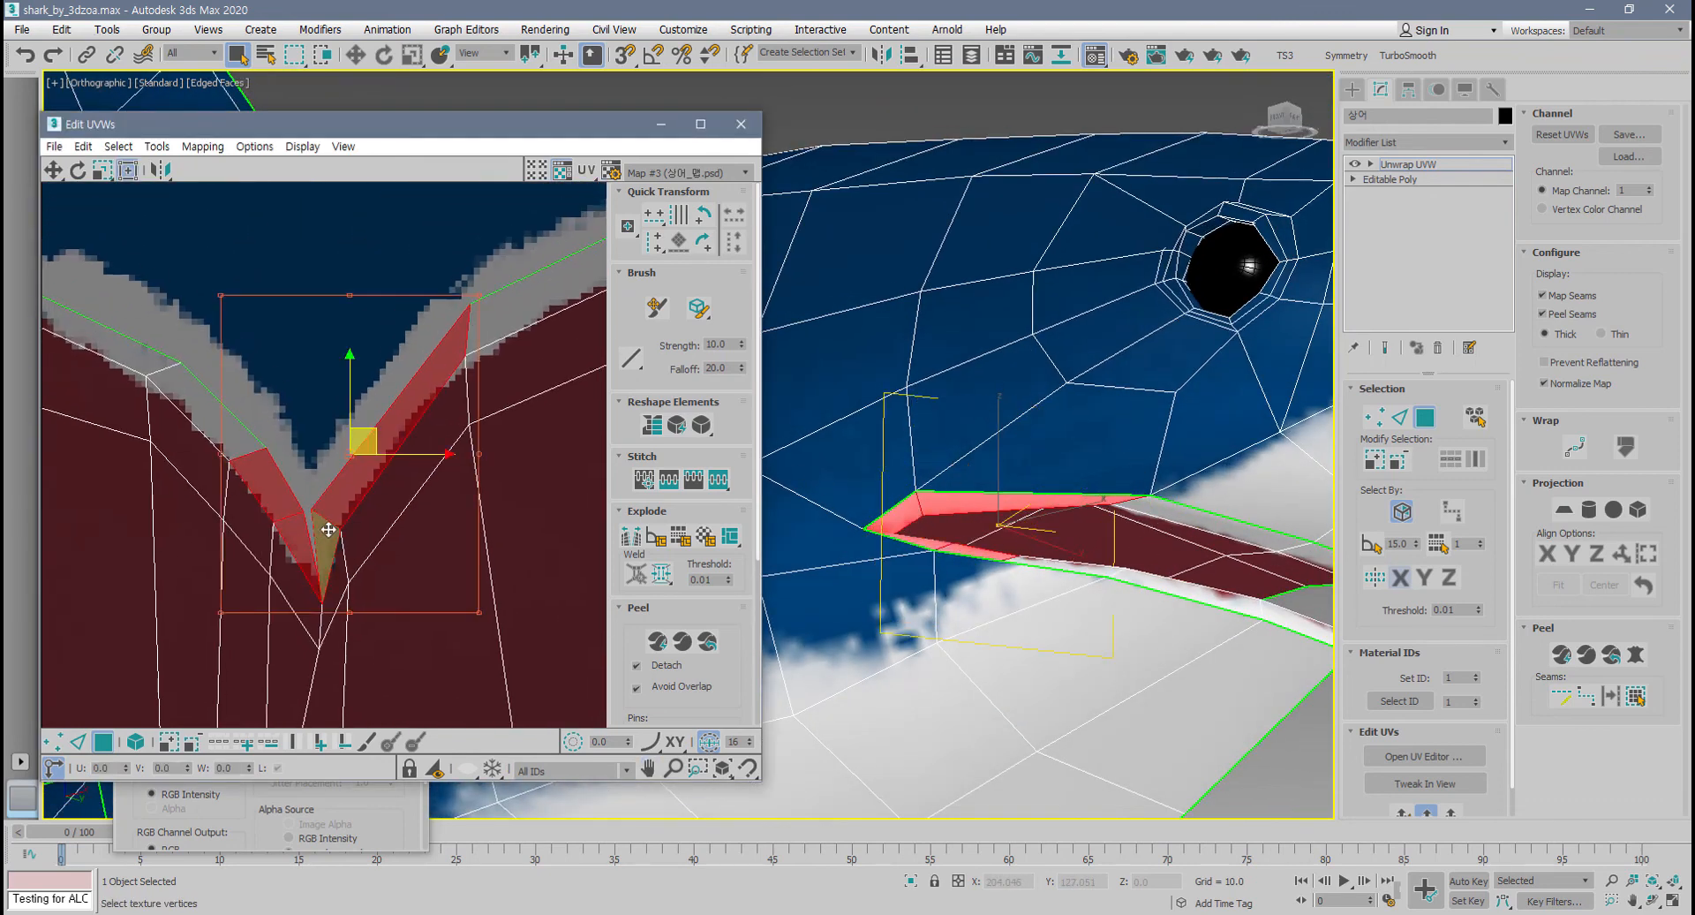
pyautogui.moveTo(1161, 628); pyautogui.dragTo(919, 585, button='middle')
pyautogui.scroll(-3, 1160, 673)
pyautogui.click(1161, 673)
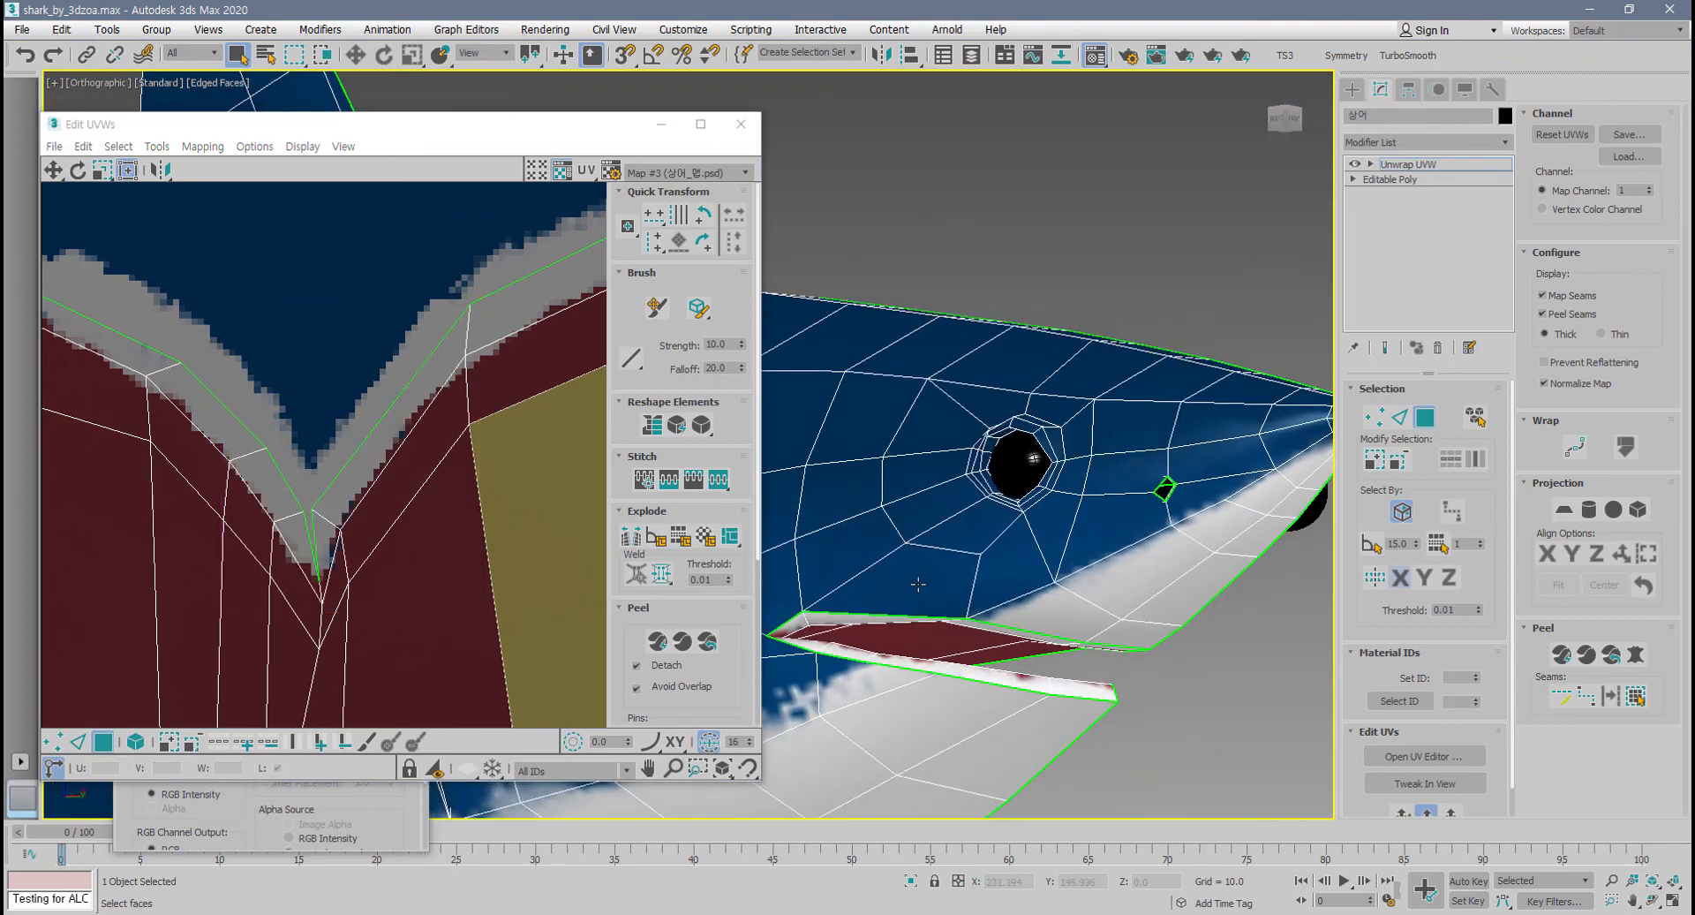
# - Check the shark's head and mouth UVs as a whole, and close the UV editor and the Material Editor
pyautogui.scroll(-2, 918, 584)
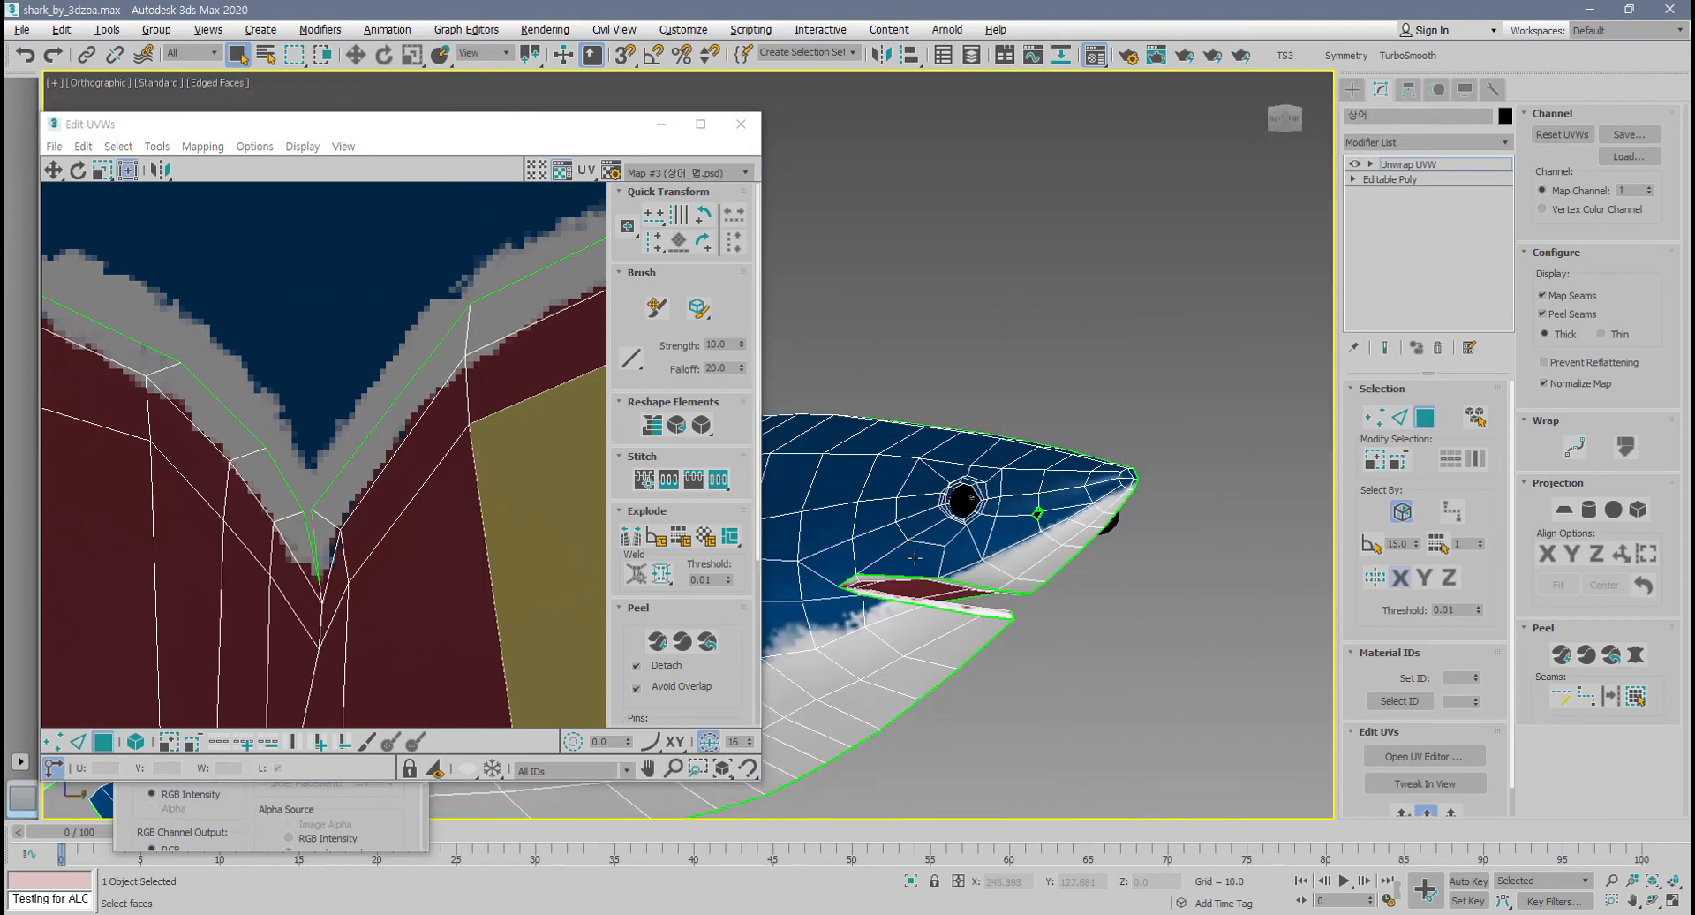
pyautogui.keyDown('alt'); pyautogui.moveTo(914, 555); pyautogui.dragTo(1042, 574, button='middle'); pyautogui.keyUp('alt')
pyautogui.scroll(-1, 955, 612)
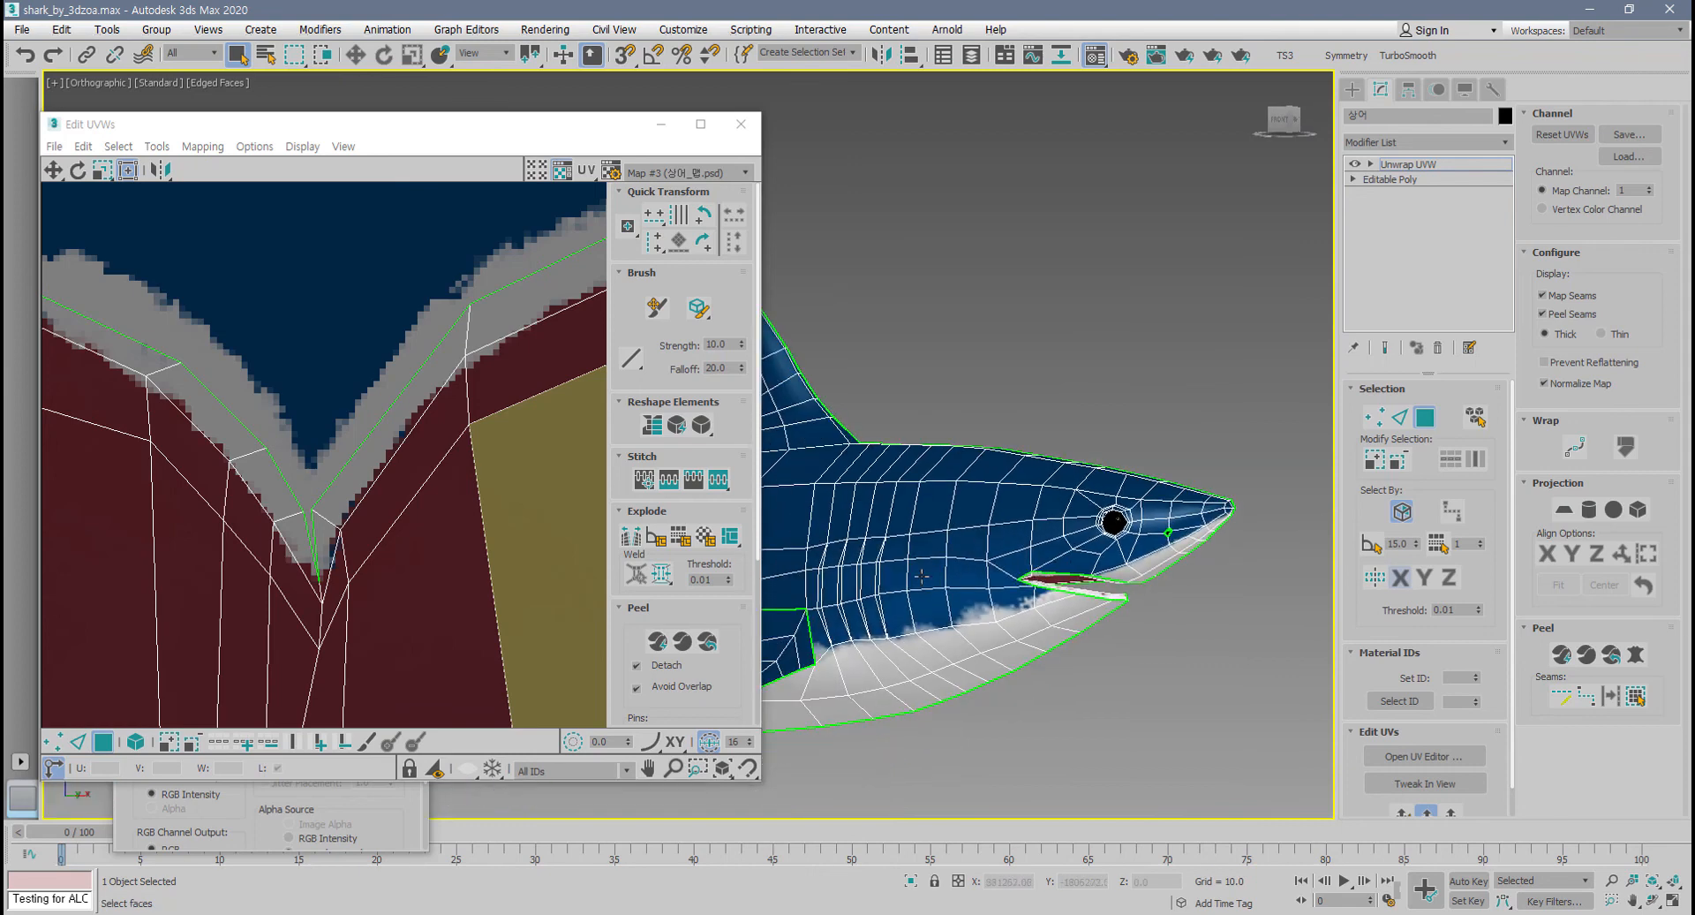
pyautogui.scroll(-5, 450, 495)
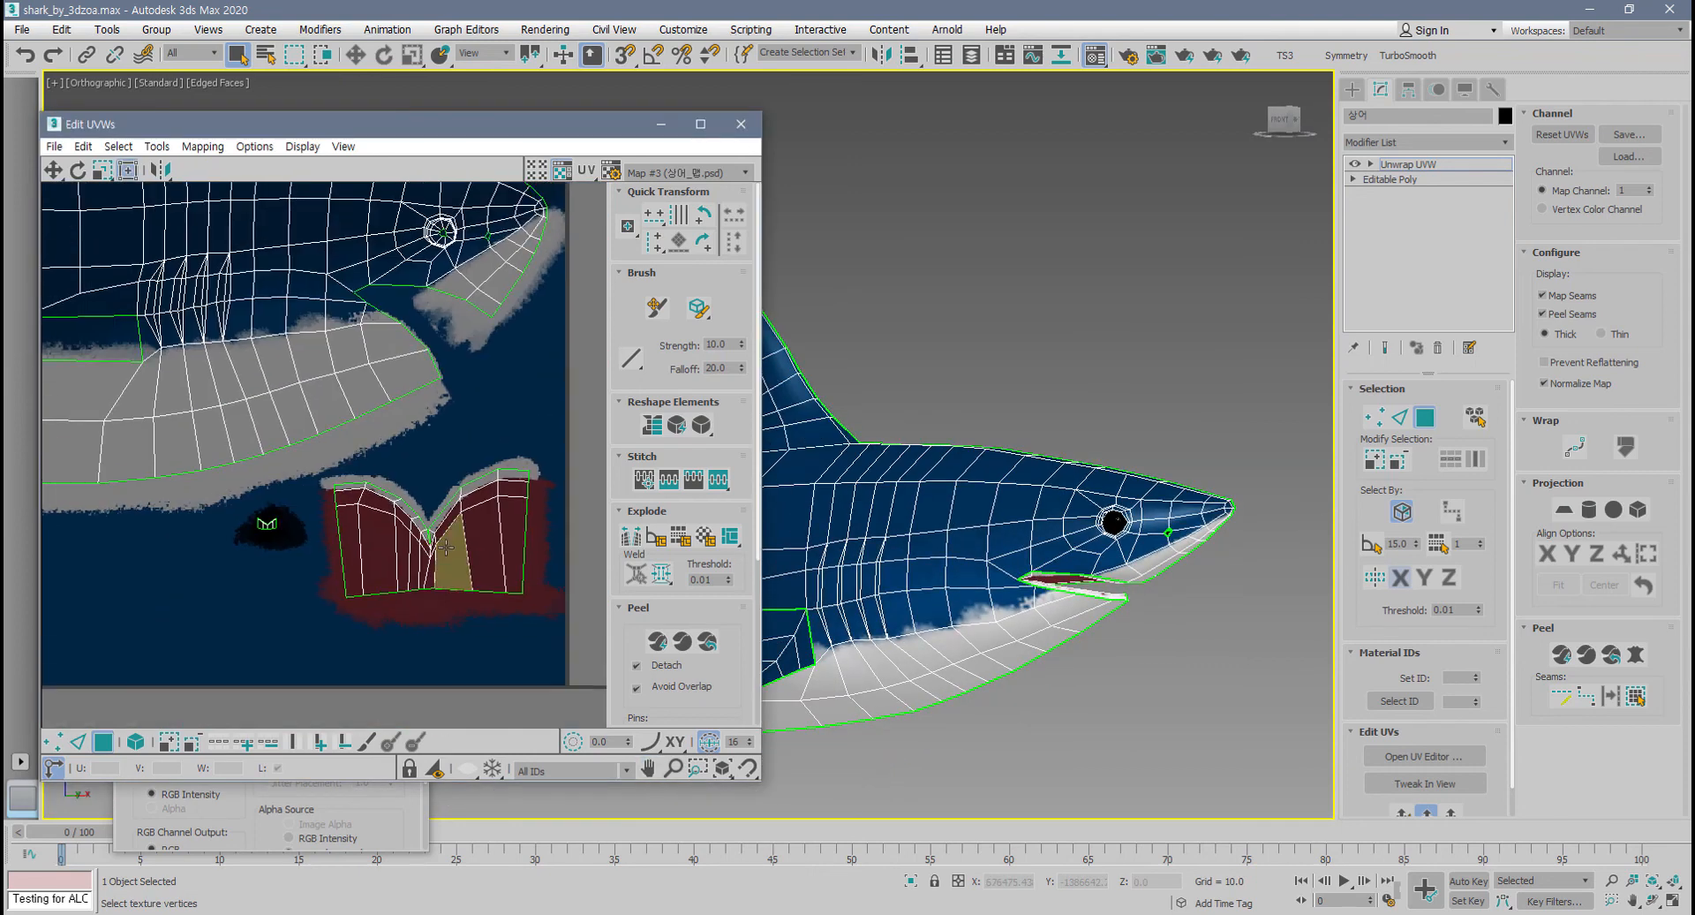
pyautogui.scroll(-2, 446, 547)
pyautogui.moveTo(586, 139); pyautogui.dragTo(702, 149)
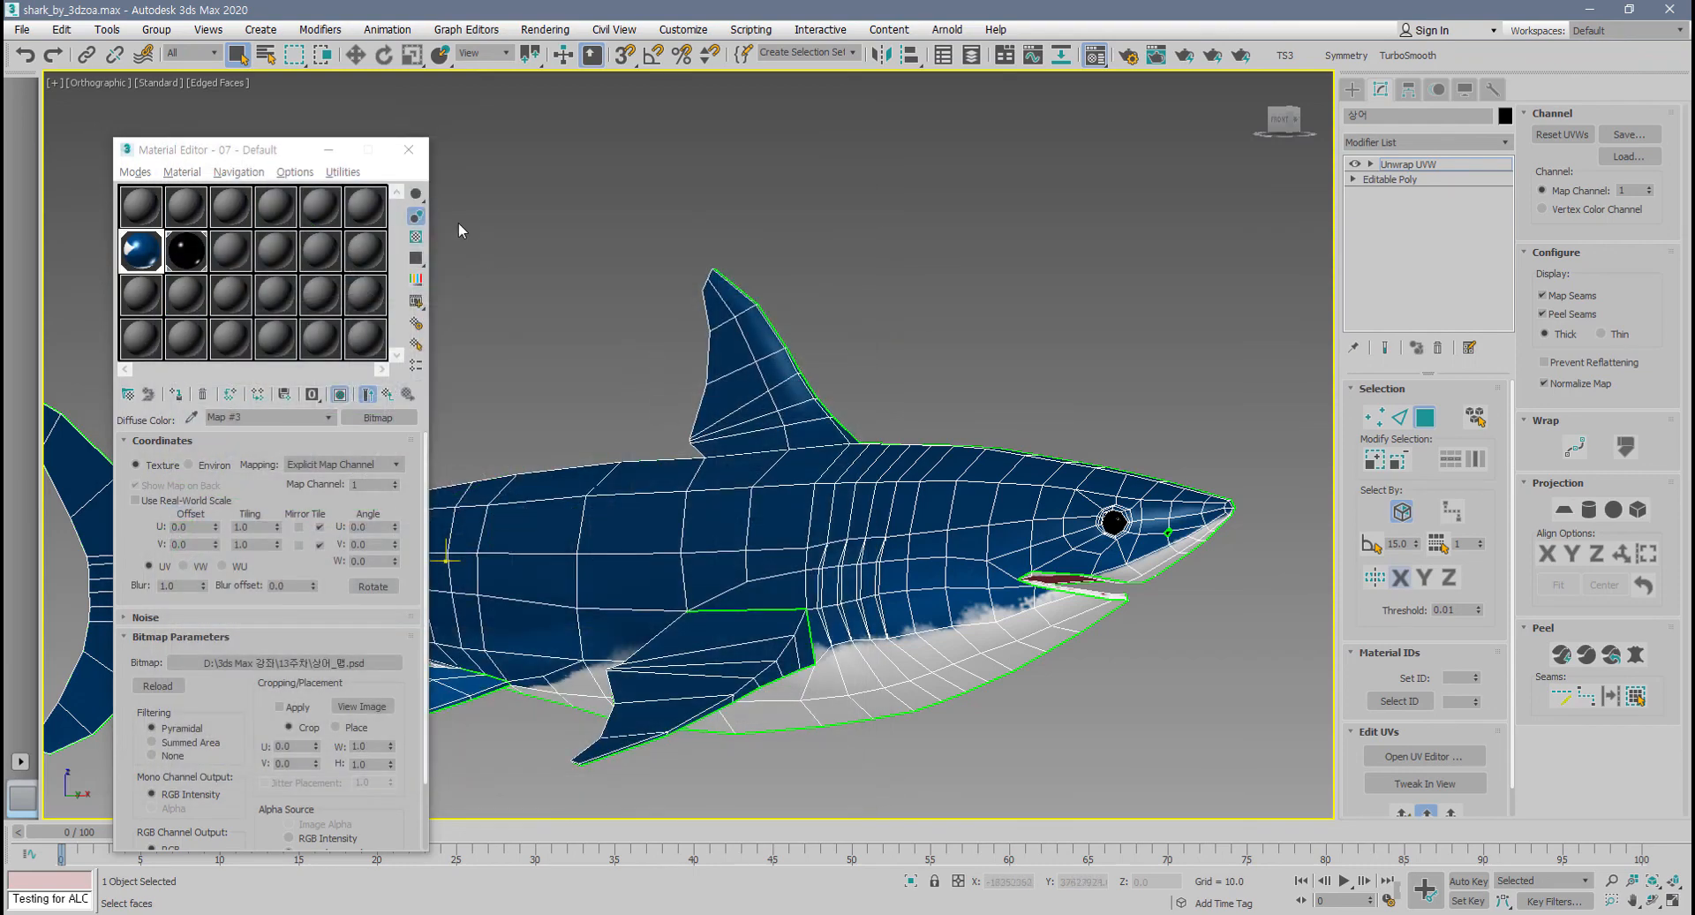
pyautogui.click(409, 150)
# - Convert the unwrapped shark half to an Editable Poly
pyautogui.keyDown('alt'); pyautogui.moveTo(729, 535); pyautogui.dragTo(1068, 416, button='middle'); pyautogui.keyUp('alt')
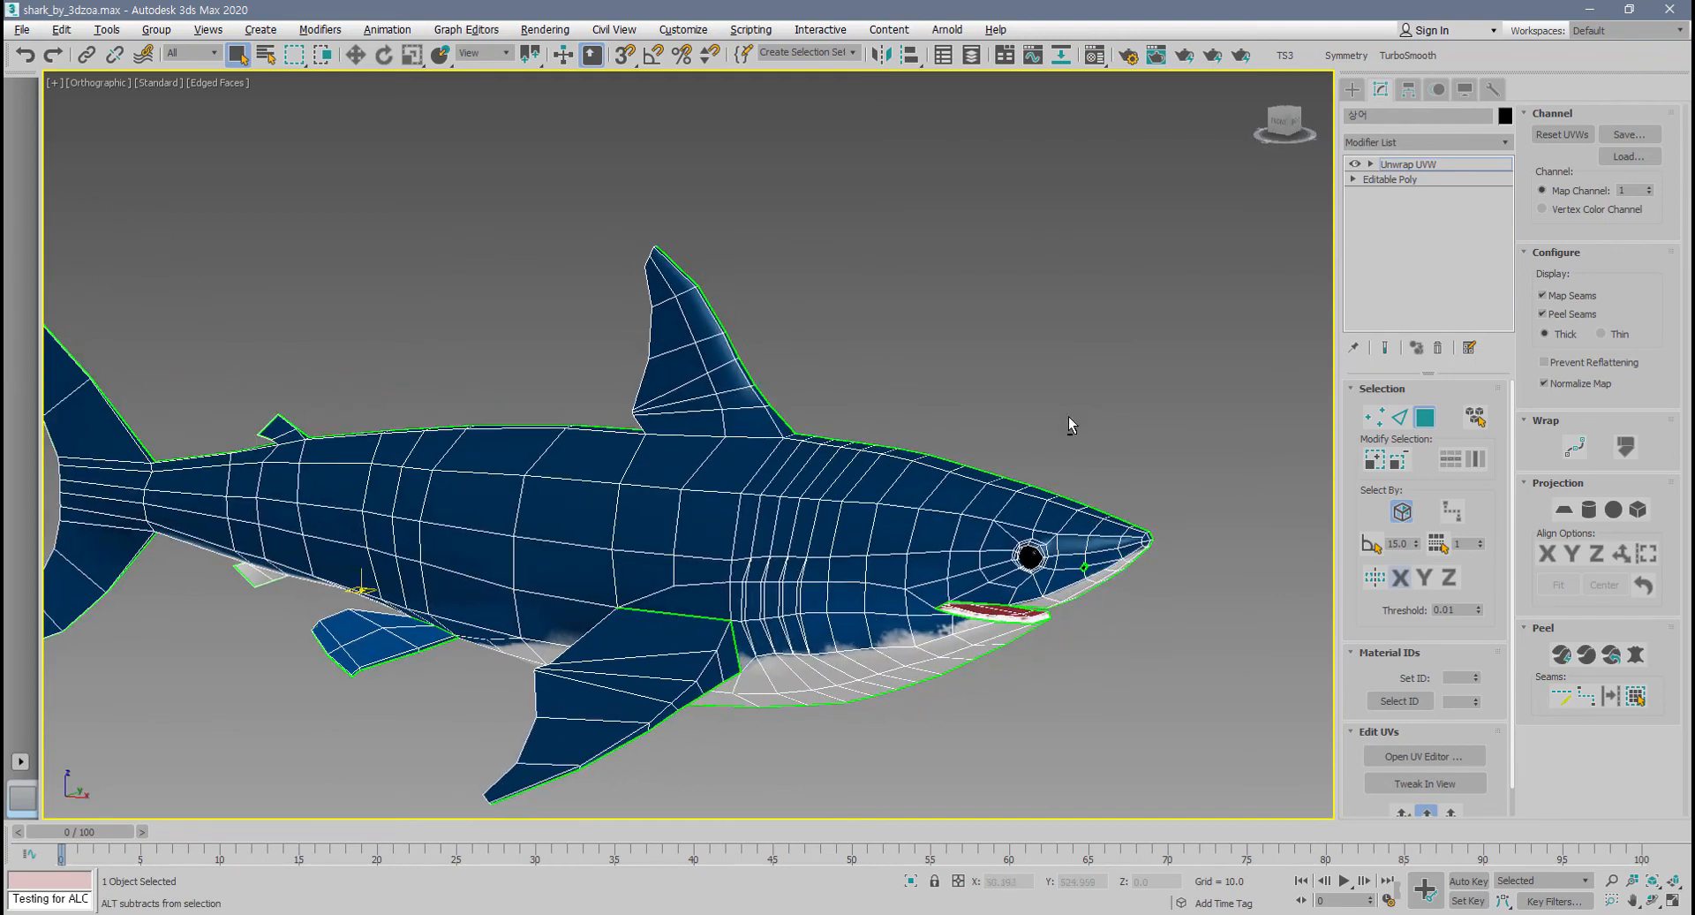
pyautogui.moveTo(920, 578); pyautogui.dragTo(922, 481, button='middle')
pyautogui.scroll(3, 1010, 480)
pyautogui.rightClick(912, 423)
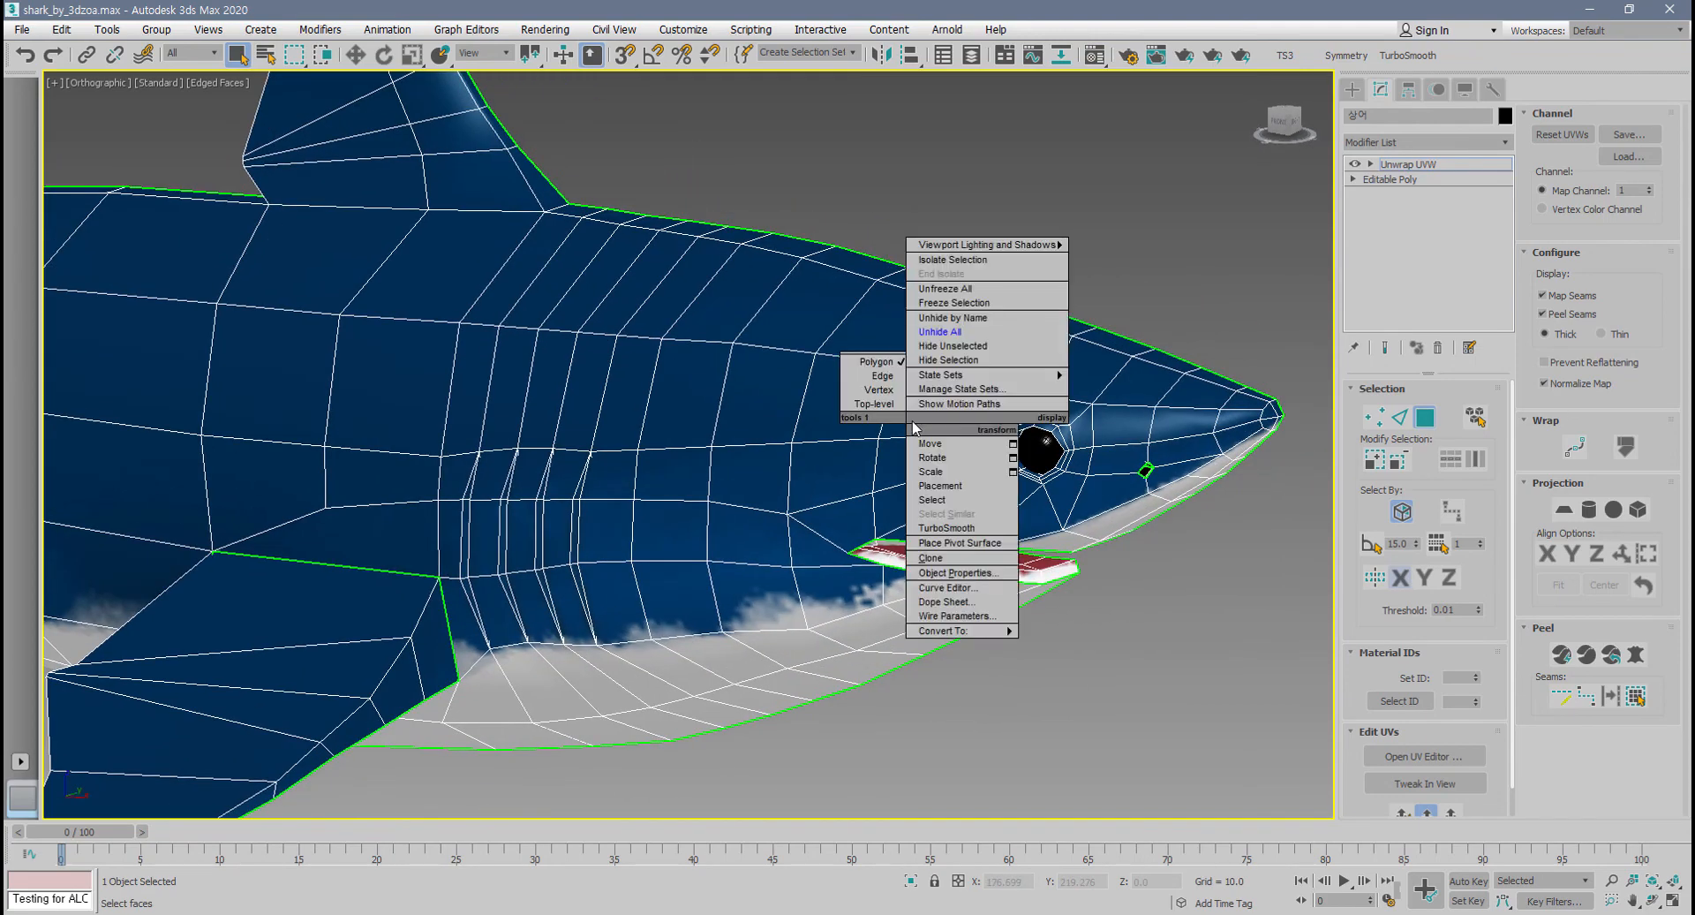
pyautogui.click(1077, 642)
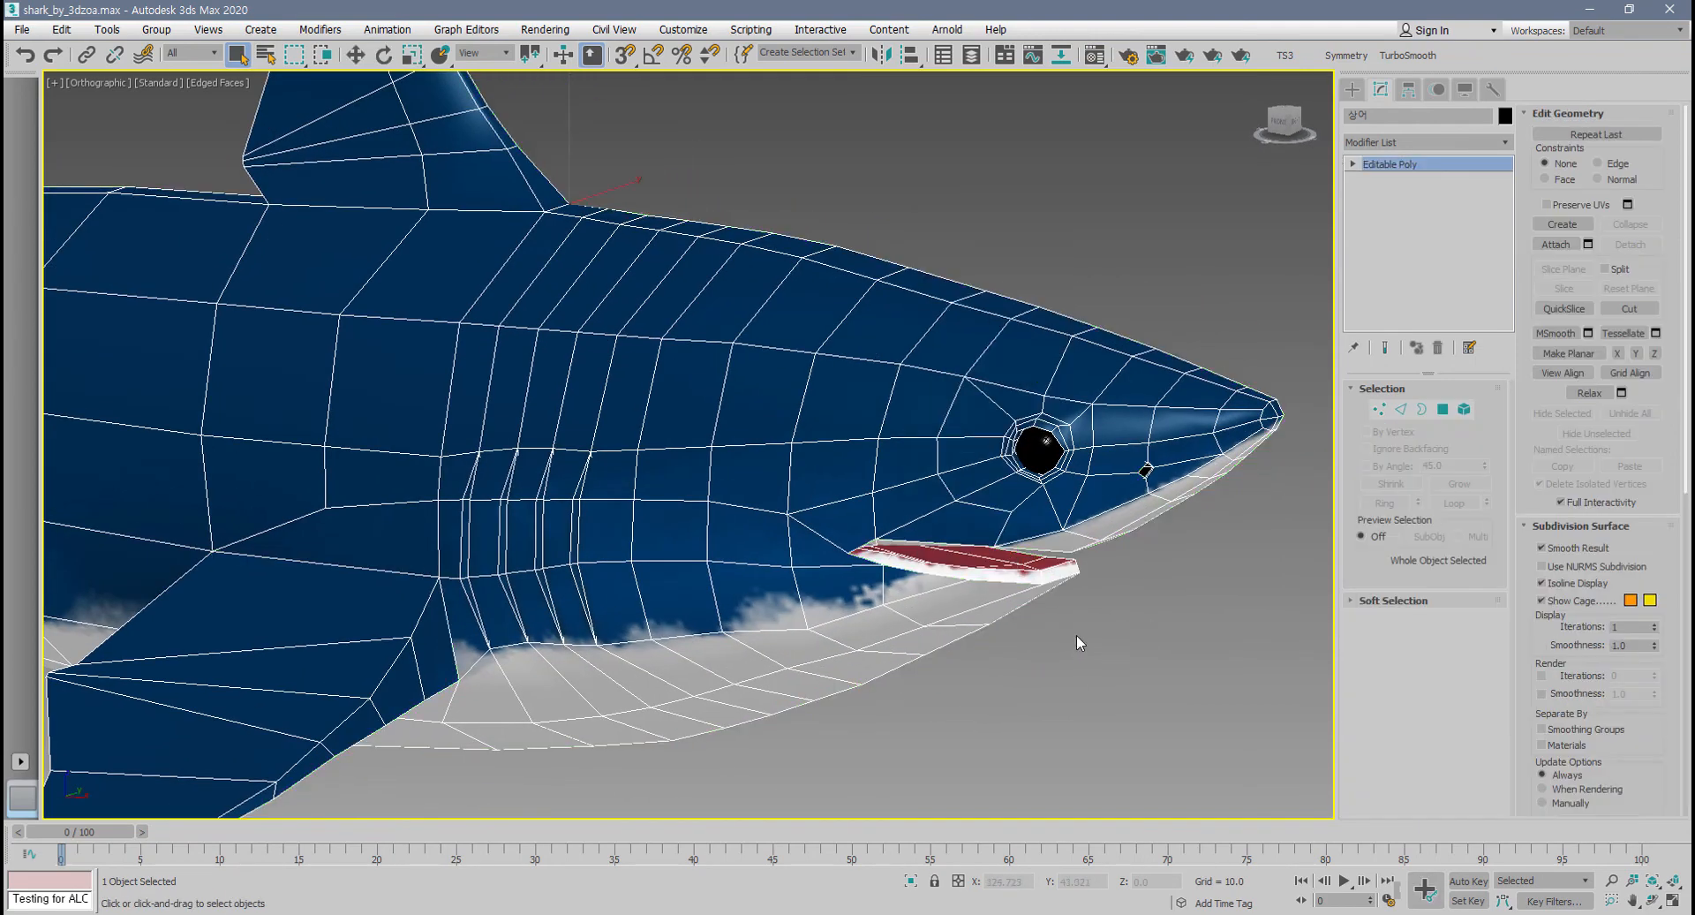
# - Apply a Symmetry modifier to the shark, mirrored on X with Slice Along Mirror and Weld Seam
pyautogui.click(1338, 59)
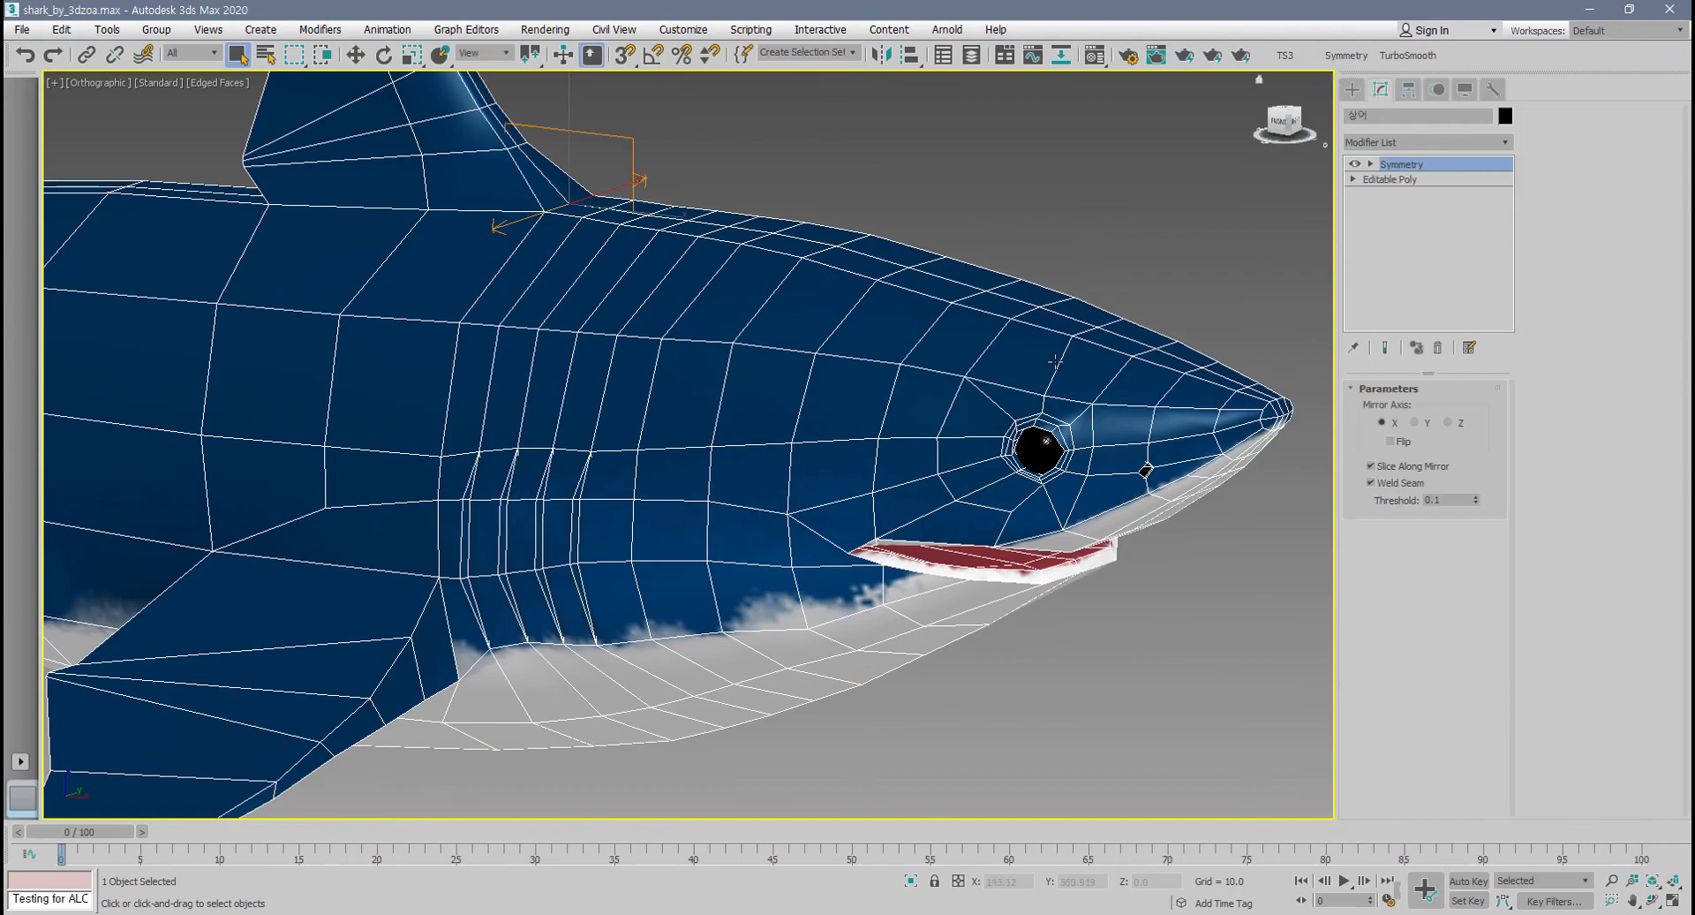
pyautogui.scroll(-2, 1048, 401)
pyautogui.keyDown('alt'); pyautogui.moveTo(1048, 401); pyautogui.dragTo(767, 470, button='middle'); pyautogui.keyUp('alt')
pyautogui.scroll(-3, 789, 440)
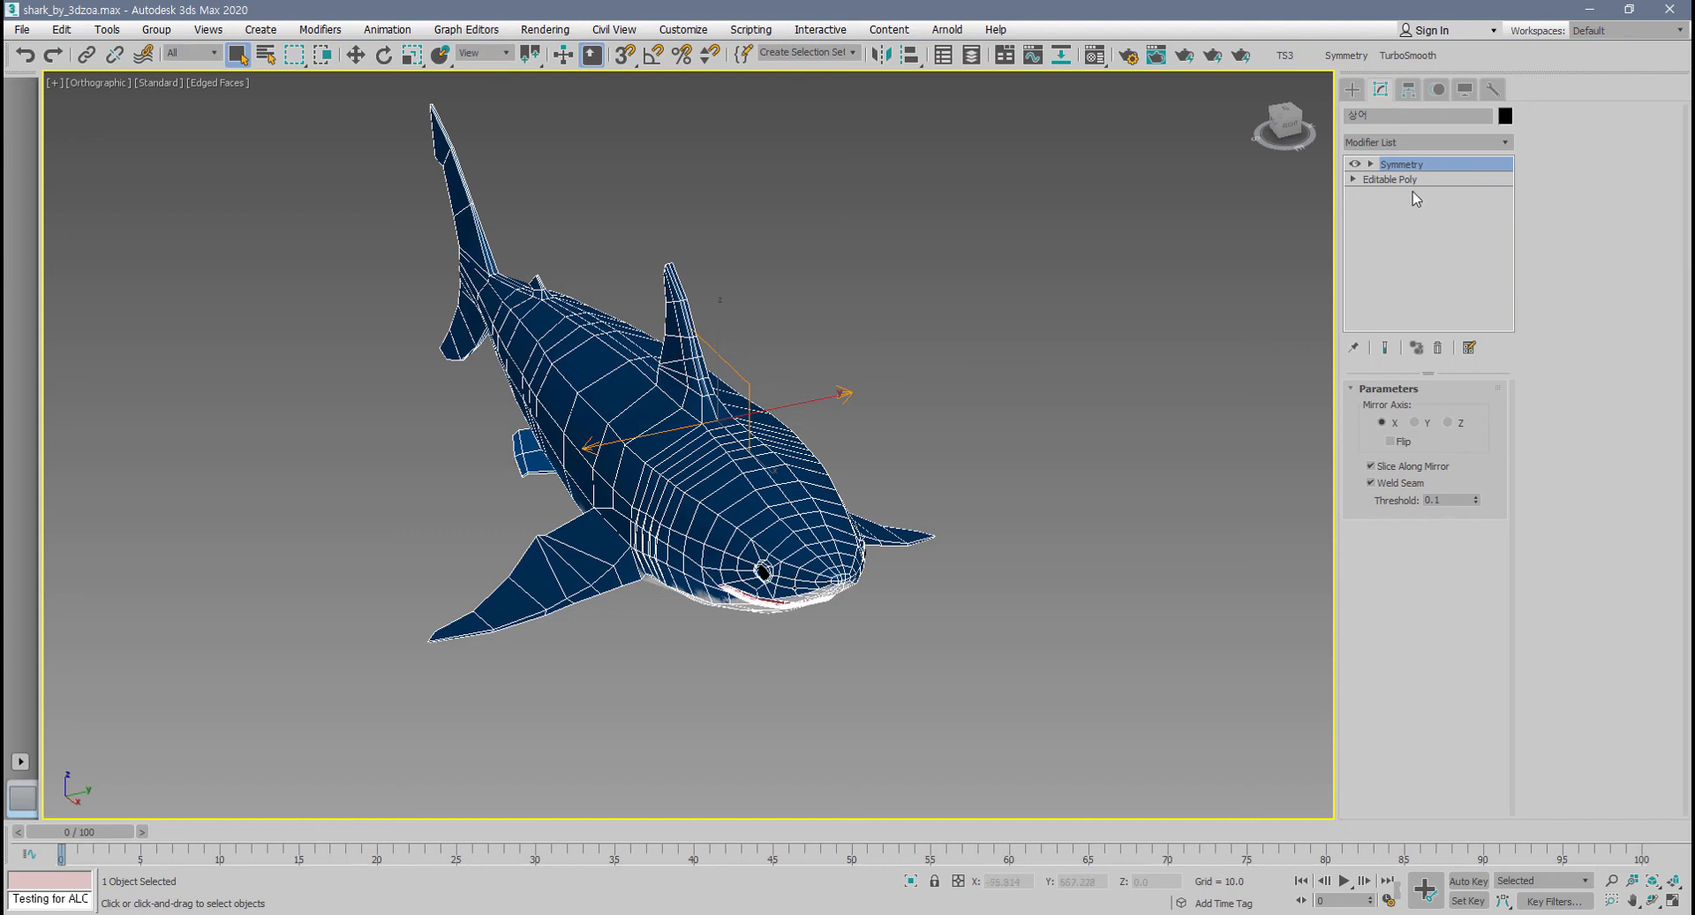
# - Select the shark body with both eyes and clone them along the Y axis beside the original
pyautogui.keyDown('alt'); pyautogui.moveTo(974, 354); pyautogui.dragTo(789, 430, button='middle'); pyautogui.keyUp('alt')
pyautogui.press('w')
pyautogui.hotkey('ctrl', 'a')
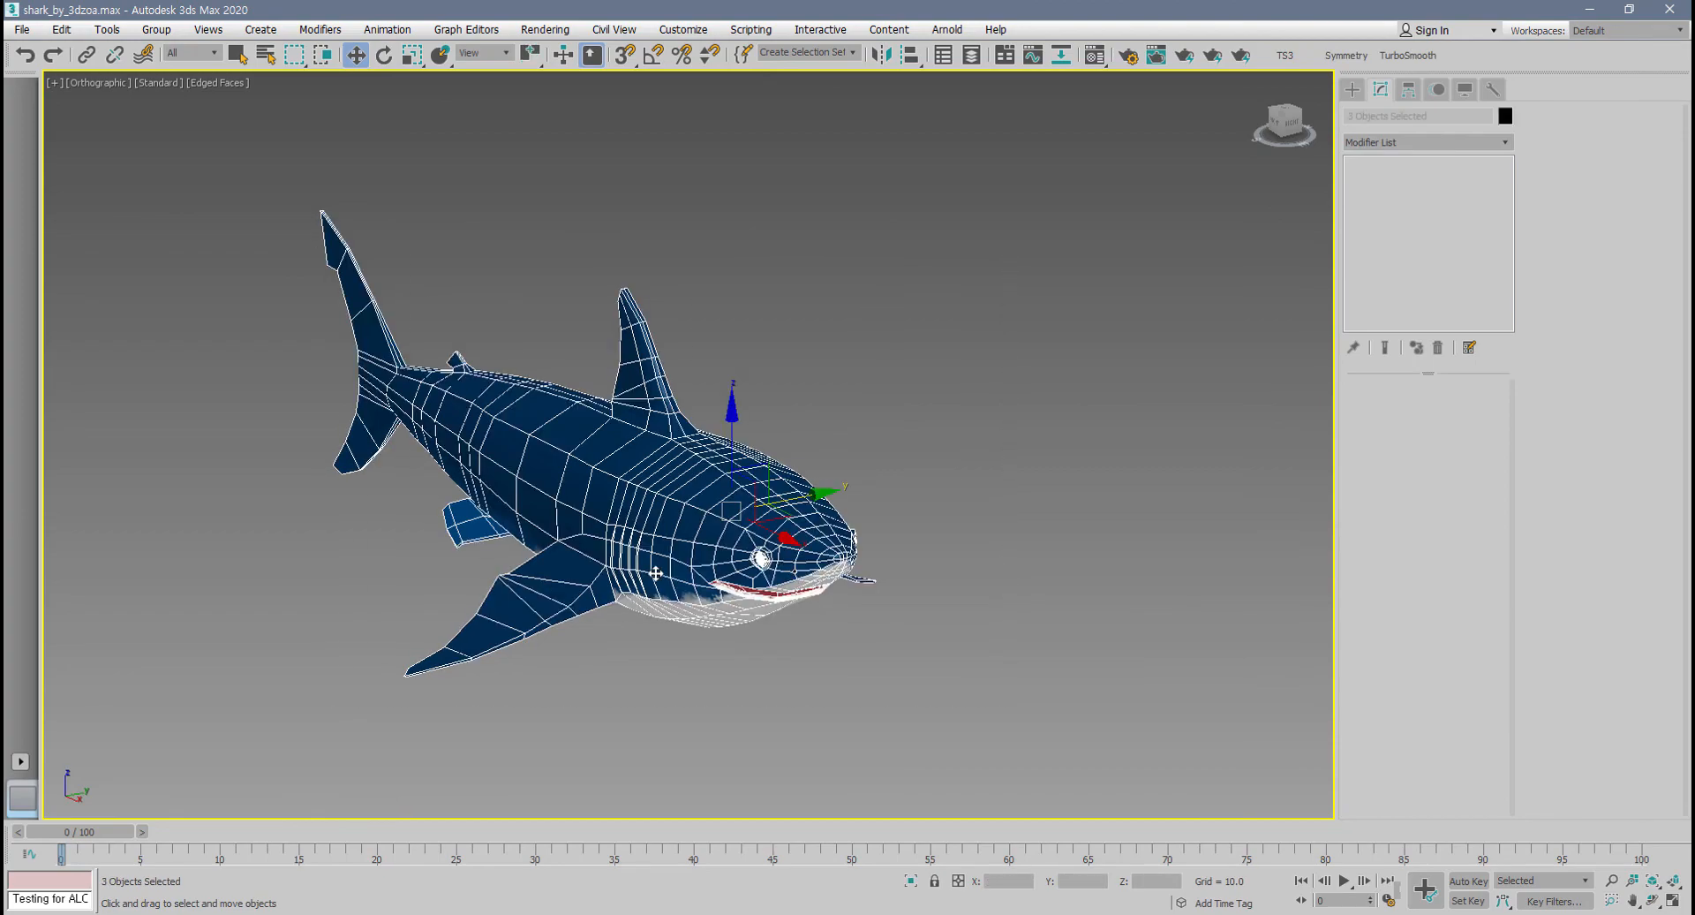
pyautogui.keyDown('alt'); pyautogui.moveTo(657, 572); pyautogui.dragTo(712, 562, button='middle'); pyautogui.keyUp('alt')
pyautogui.keyDown('shift'); pyautogui.moveTo(822, 500); pyautogui.dragTo(1370, 412); pyautogui.keyUp('shift')
pyautogui.click(849, 541)
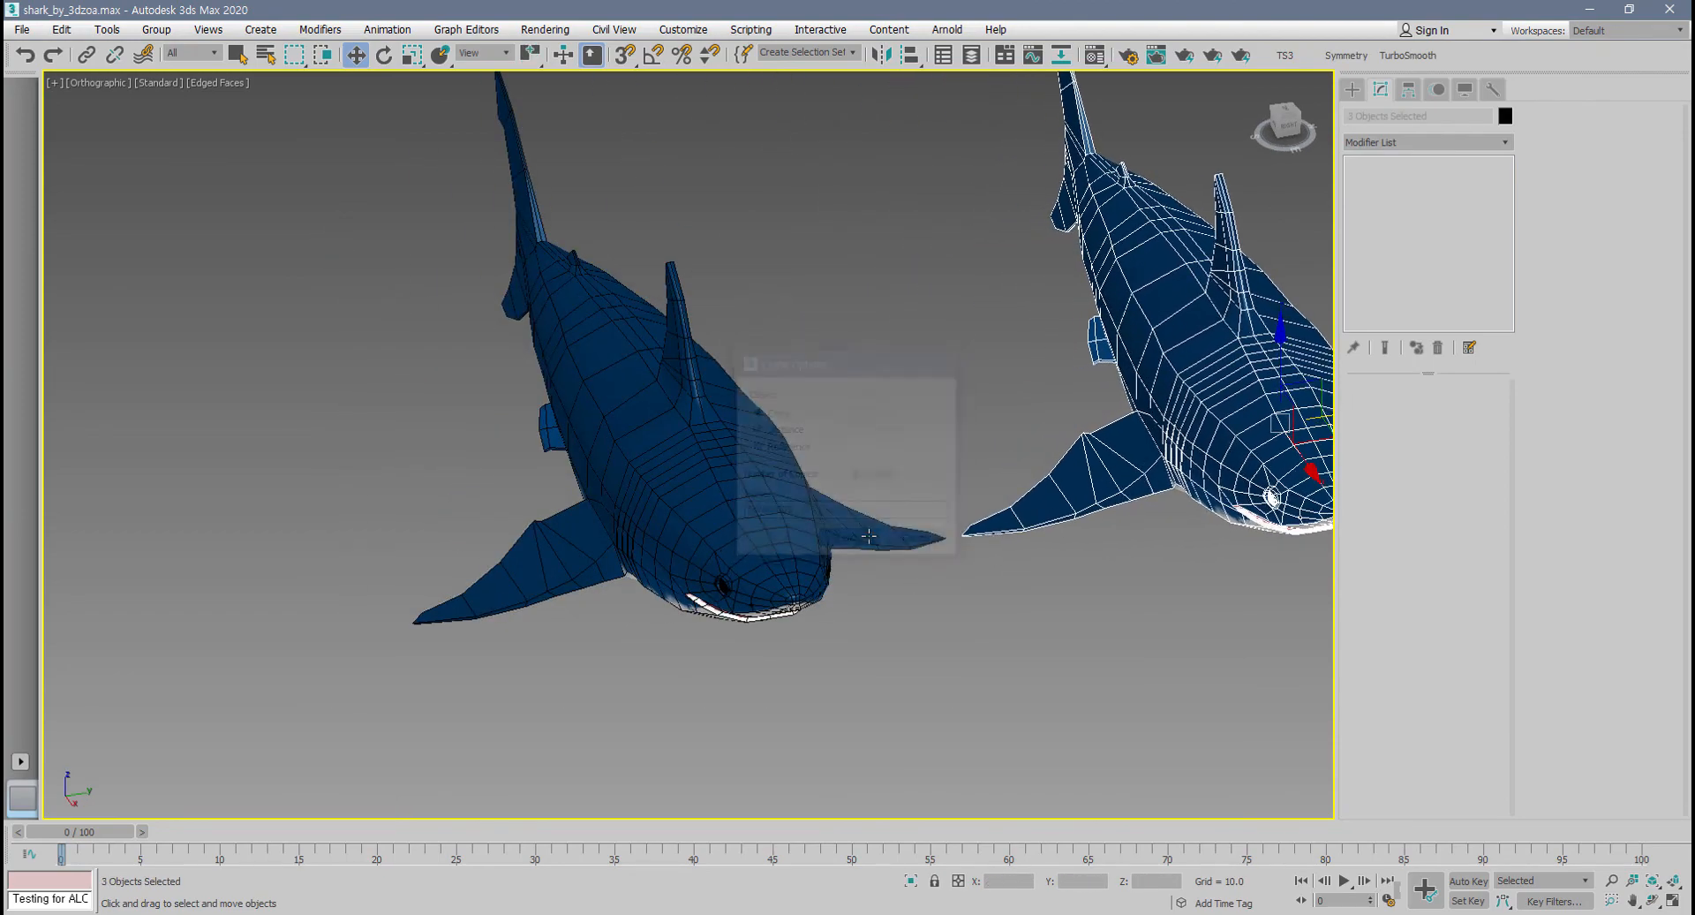
pyautogui.moveTo(849, 540)
pyautogui.keyDown('alt'); pyautogui.mouseDown(button='middle')
pyautogui.moveTo(989, 476)
pyautogui.moveTo(998, 360)
pyautogui.mouseUp(button='middle'); pyautogui.keyUp('alt')
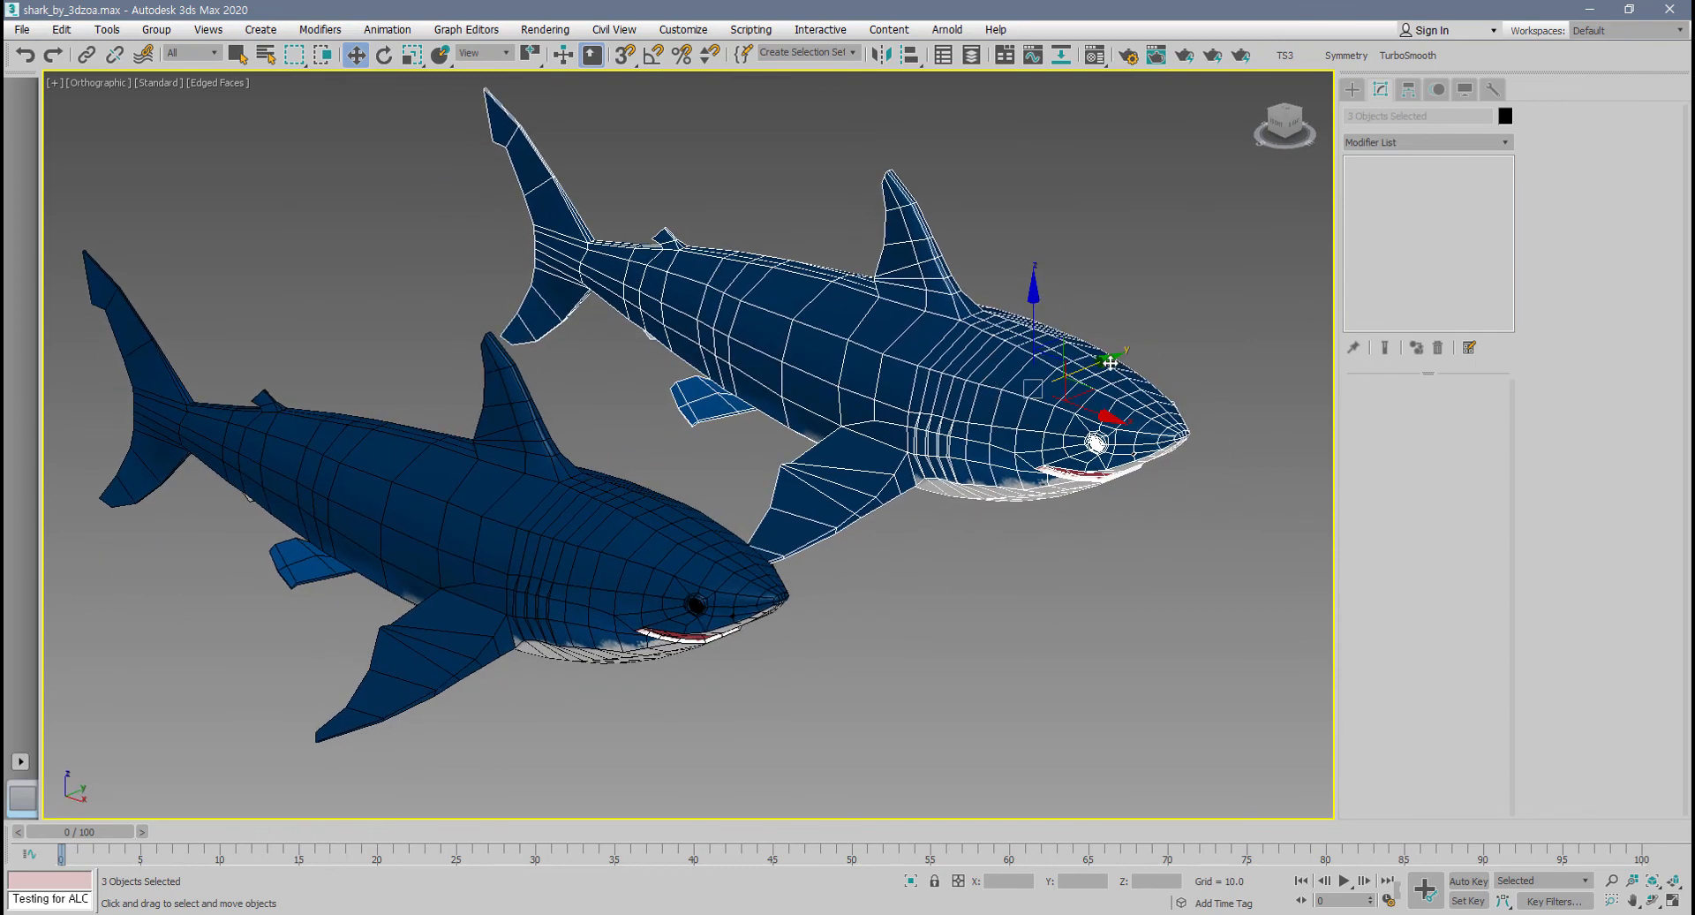
pyautogui.moveTo(1110, 362); pyautogui.dragTo(1154, 338)
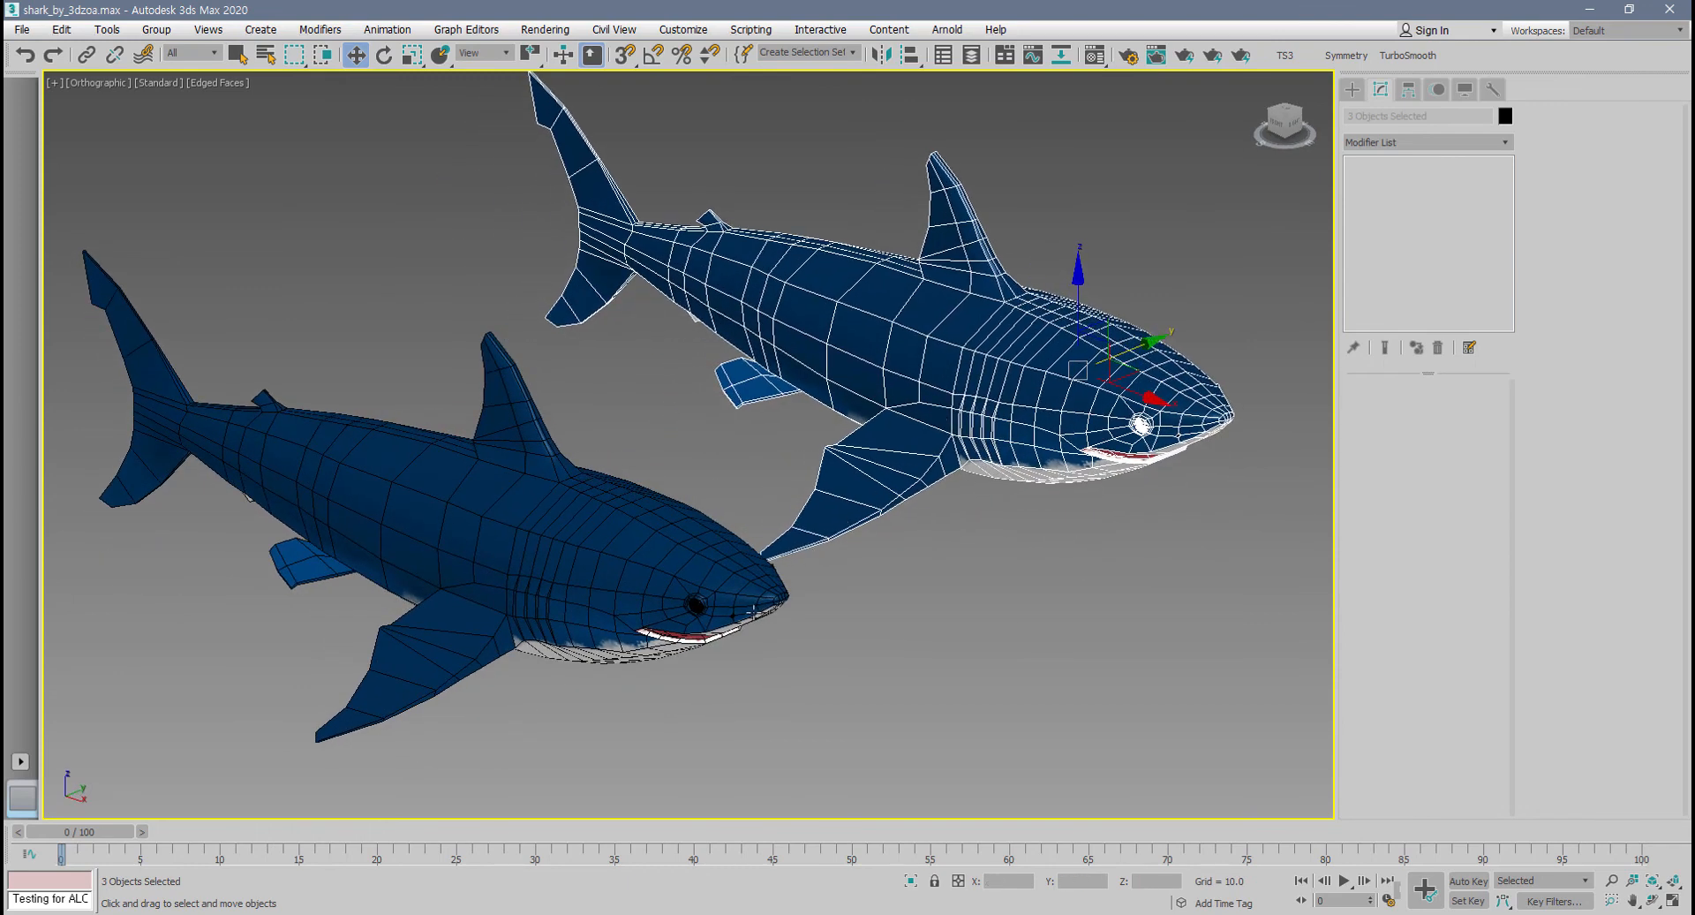
# - Collapse the original shark body with its Symmetry modifier into an Editable Poly
pyautogui.click(614, 558)
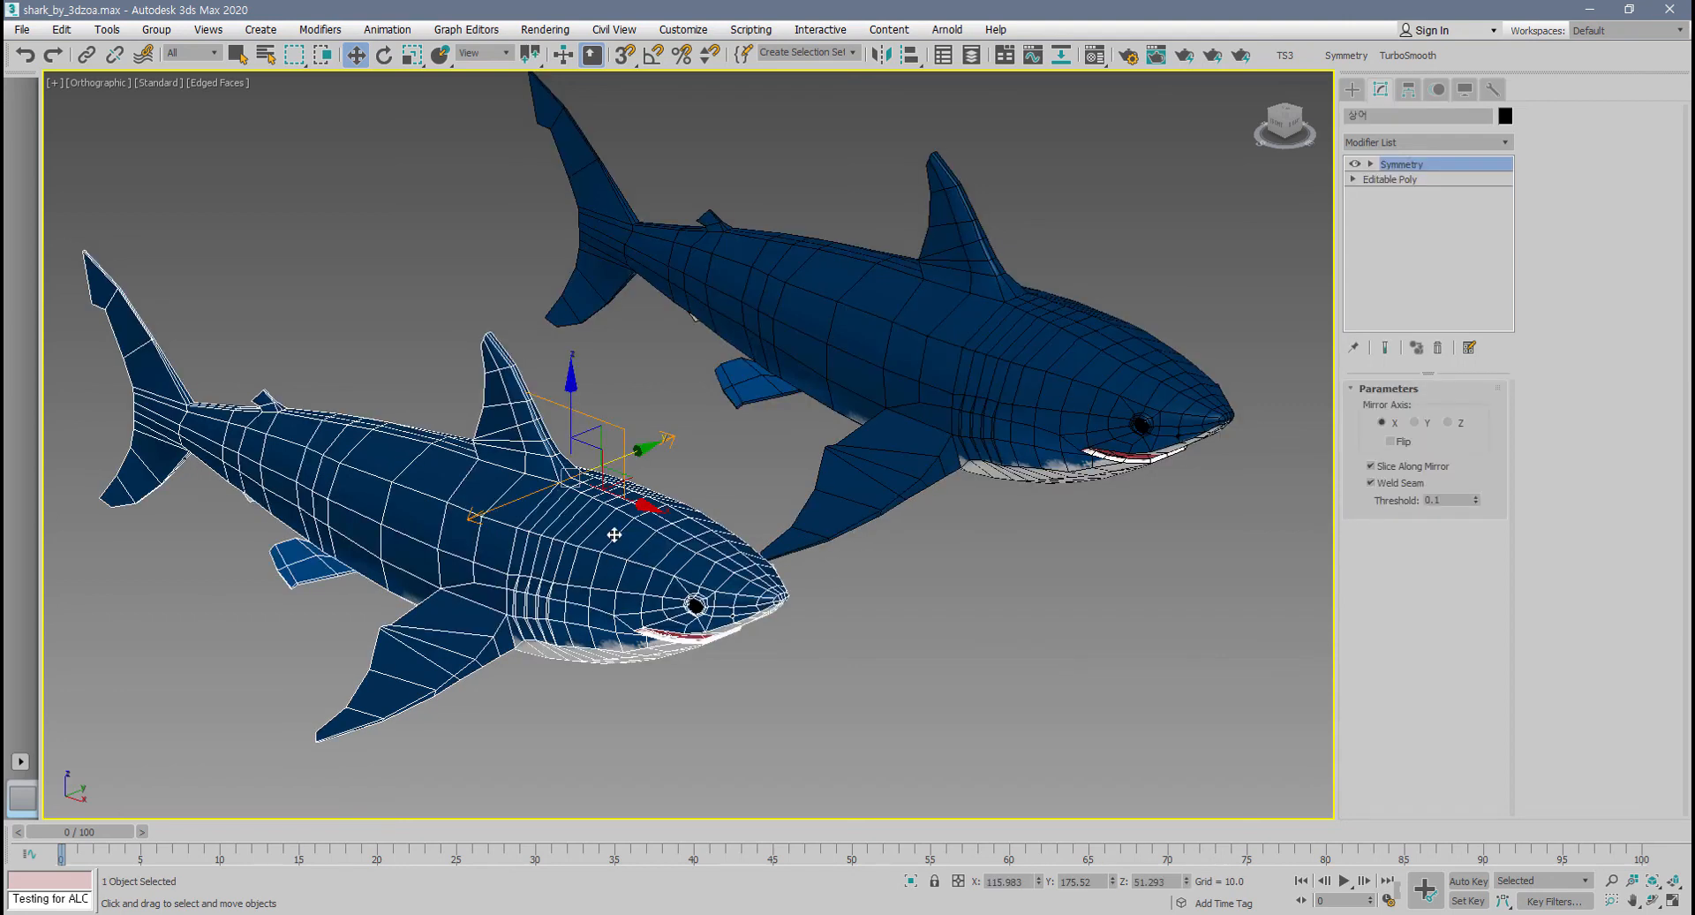
pyautogui.rightClick(609, 529)
pyautogui.moveTo(680, 735)
pyautogui.click(783, 751)
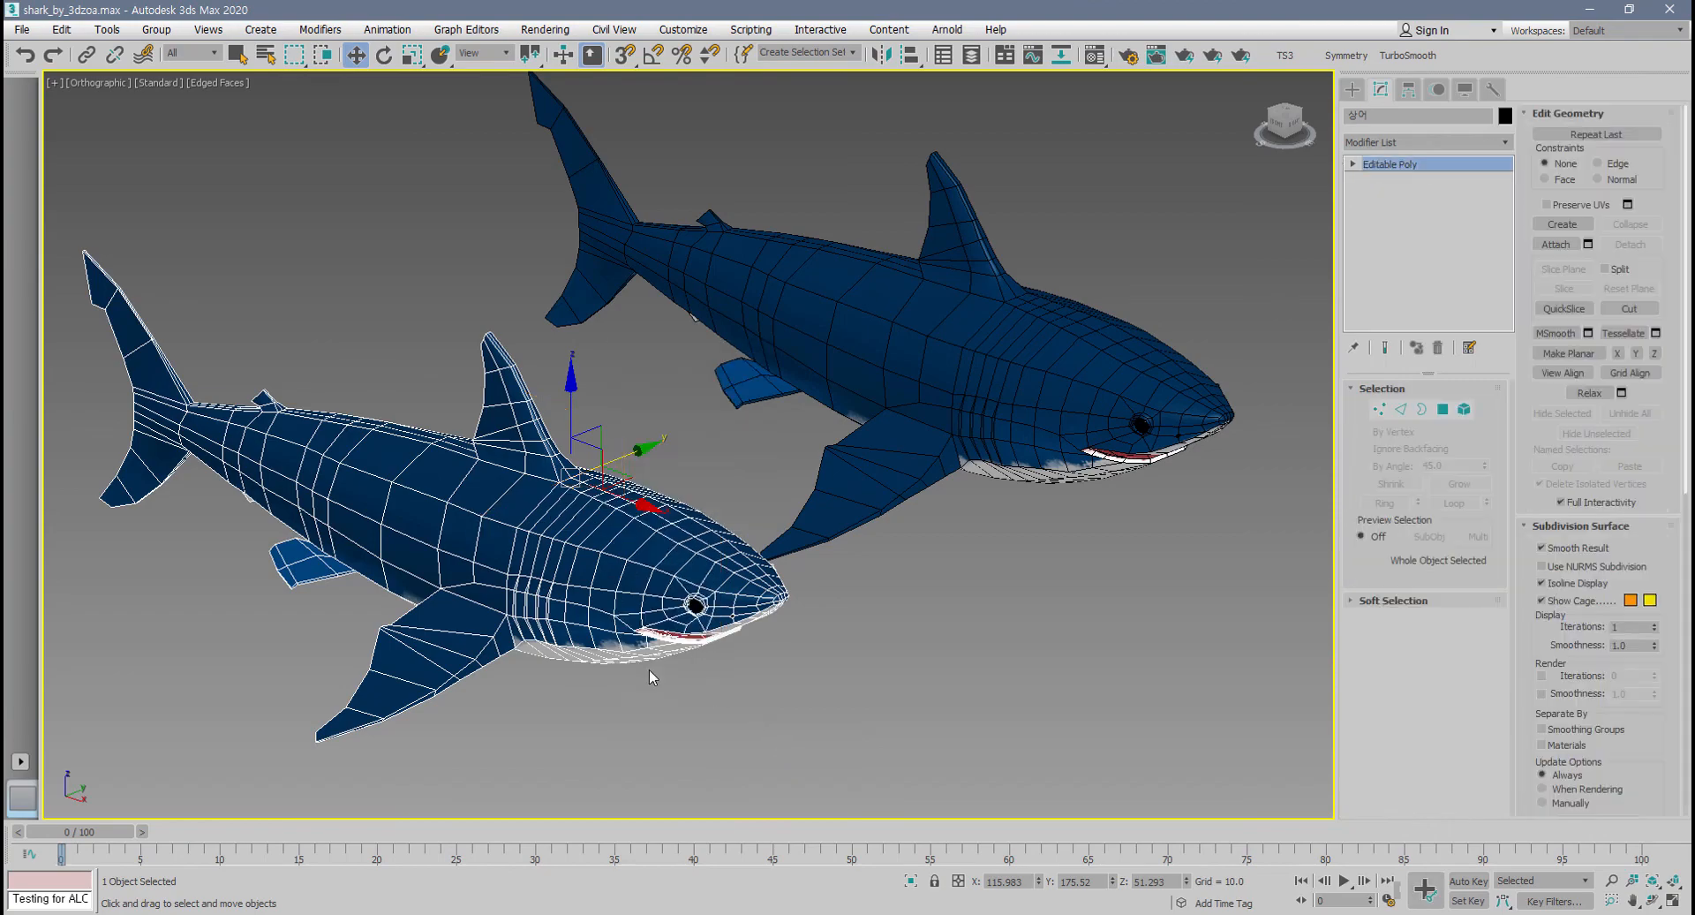
# - Apply TurboSmooth to the original shark with 2 iterations and Isoline Display enabled, and inspect its belly and fins
pyautogui.keyDown('alt'); pyautogui.moveTo(608, 587); pyautogui.dragTo(698, 551, button='middle'); pyautogui.keyUp('alt')
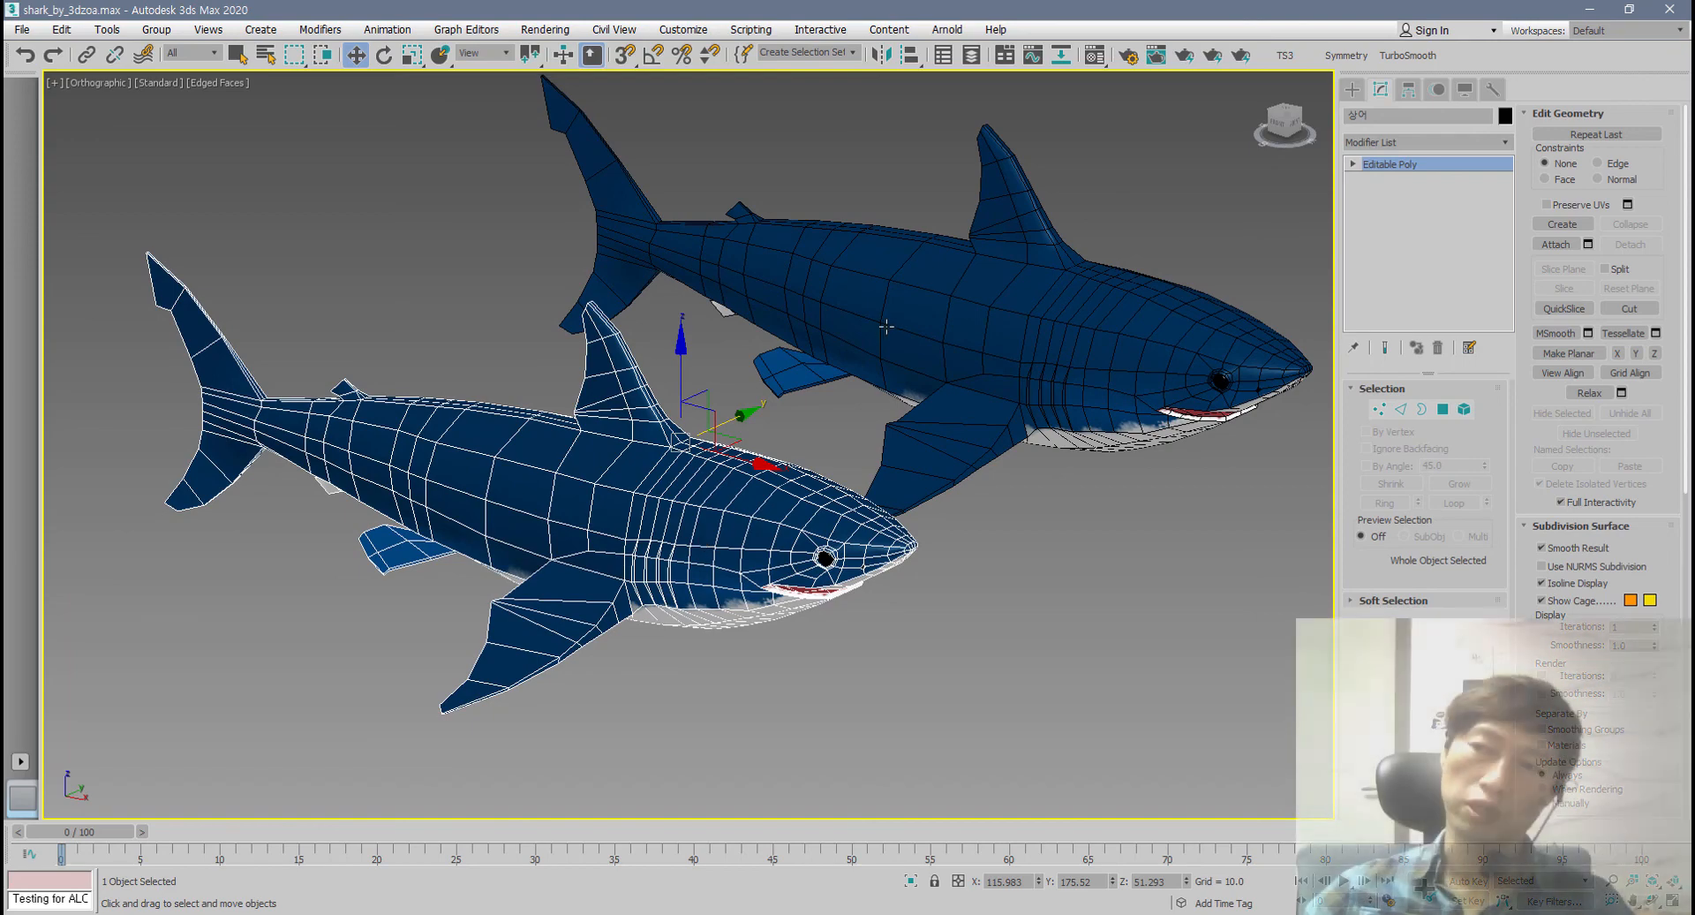
pyautogui.click(1407, 55)
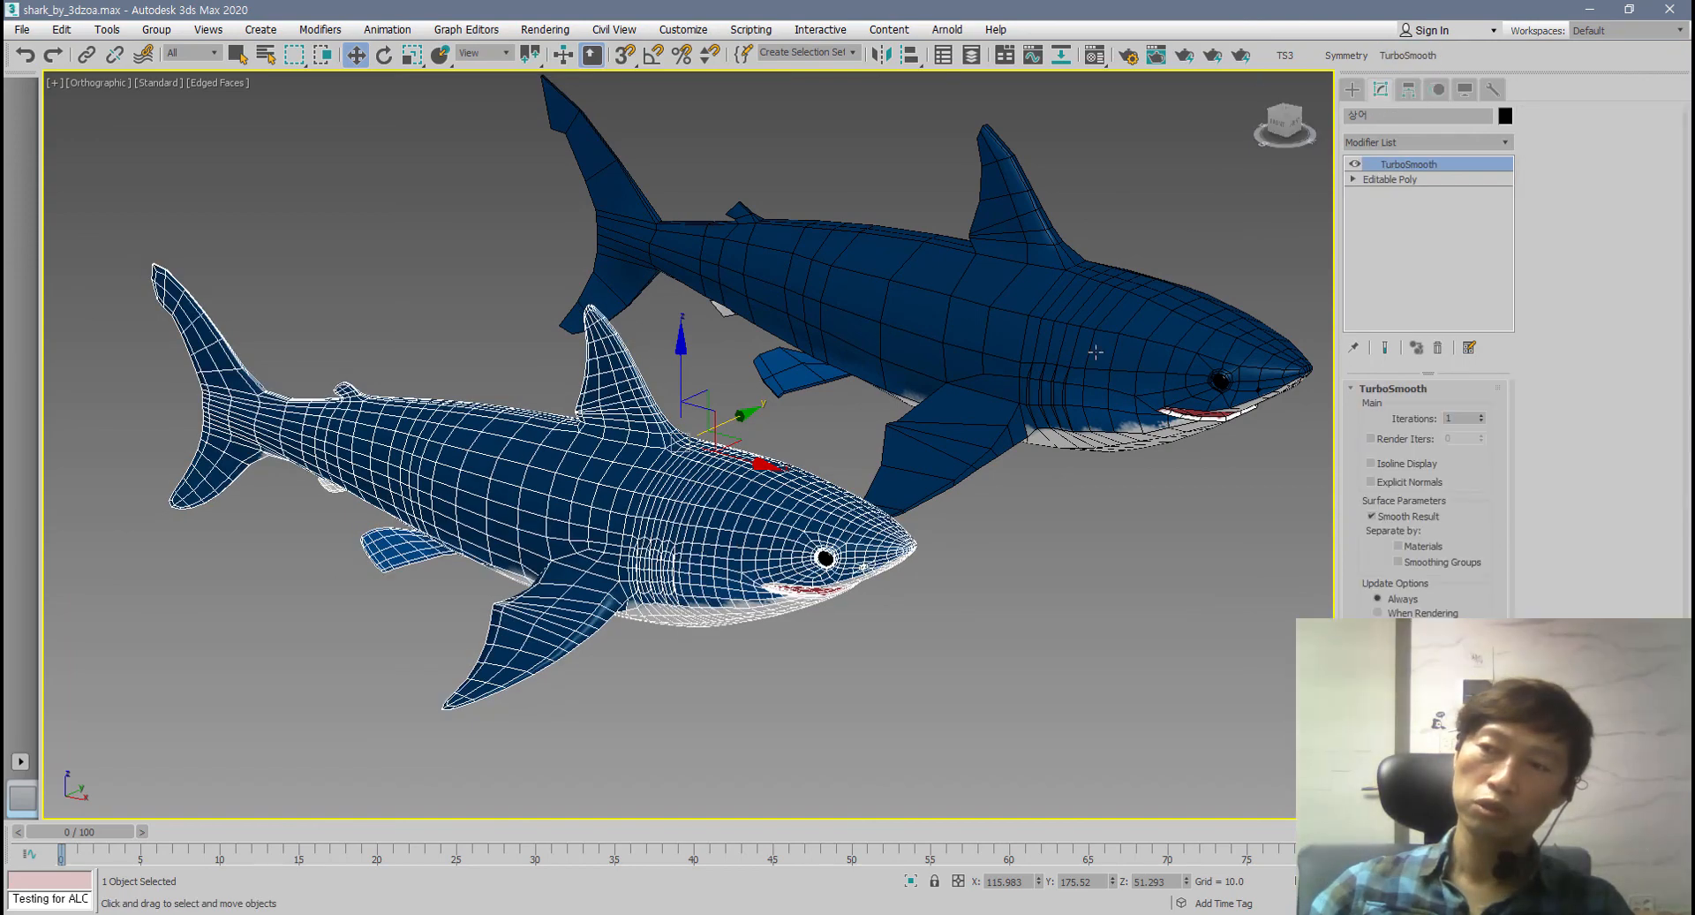
pyautogui.keyDown('alt'); pyautogui.moveTo(876, 506); pyautogui.dragTo(945, 383, button='middle'); pyautogui.keyUp('alt')
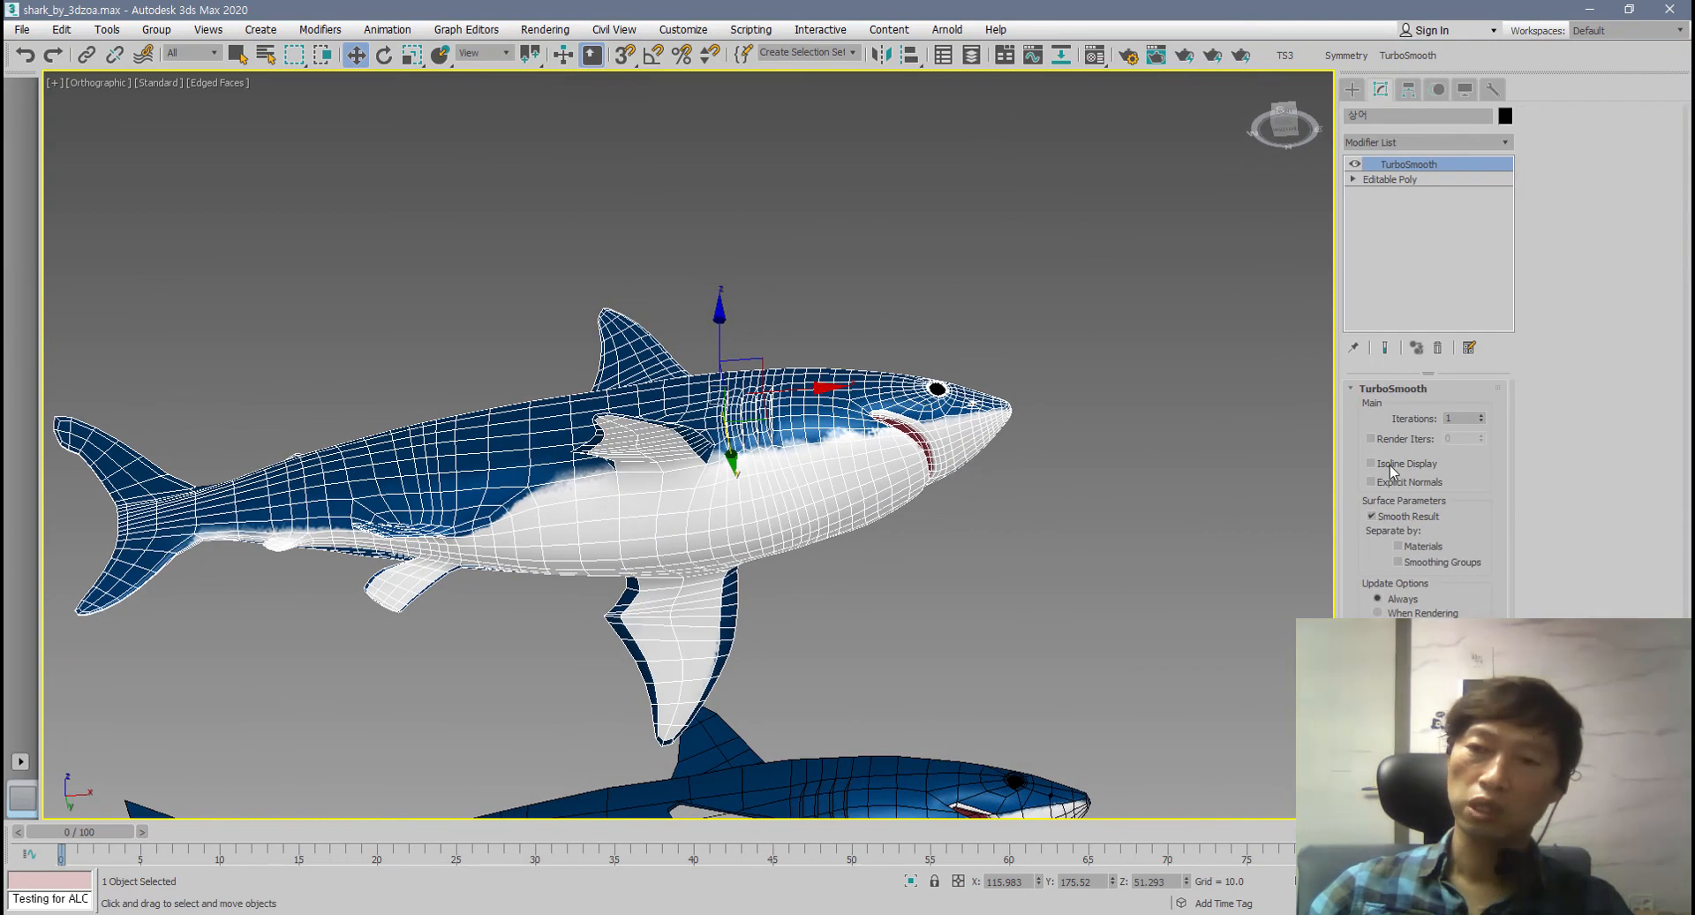
pyautogui.click(1481, 415)
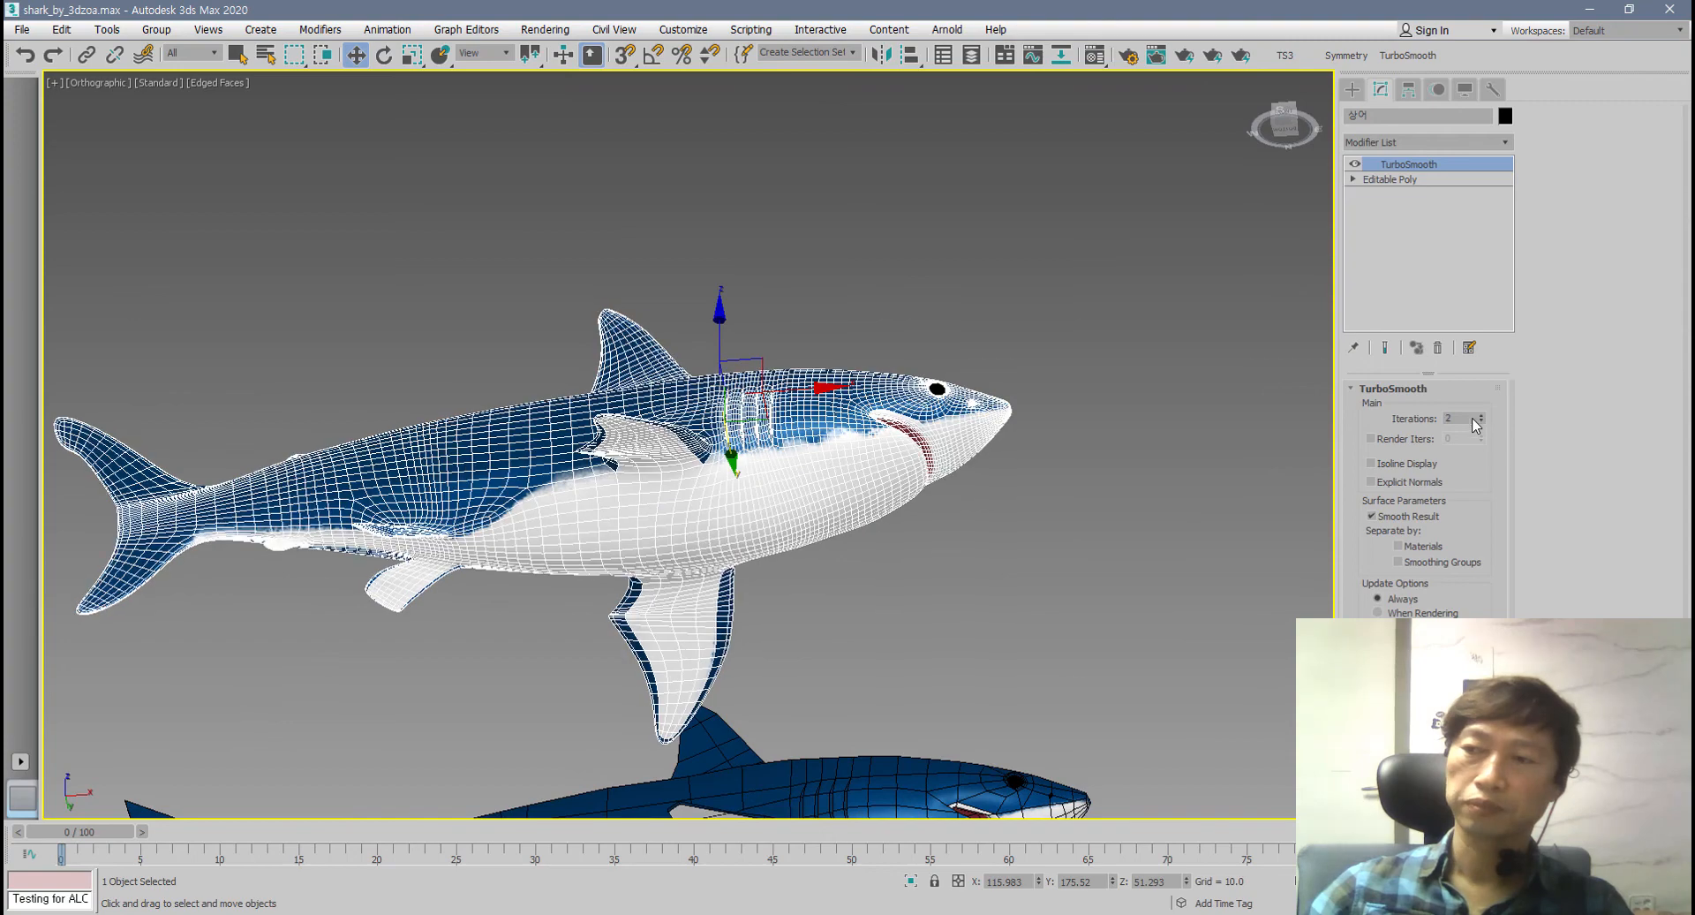
pyautogui.click(1374, 462)
pyautogui.scroll(6, 690, 420)
pyautogui.keyDown('alt'); pyautogui.moveTo(690, 420); pyautogui.dragTo(675, 431, button='middle'); pyautogui.keyUp('alt')
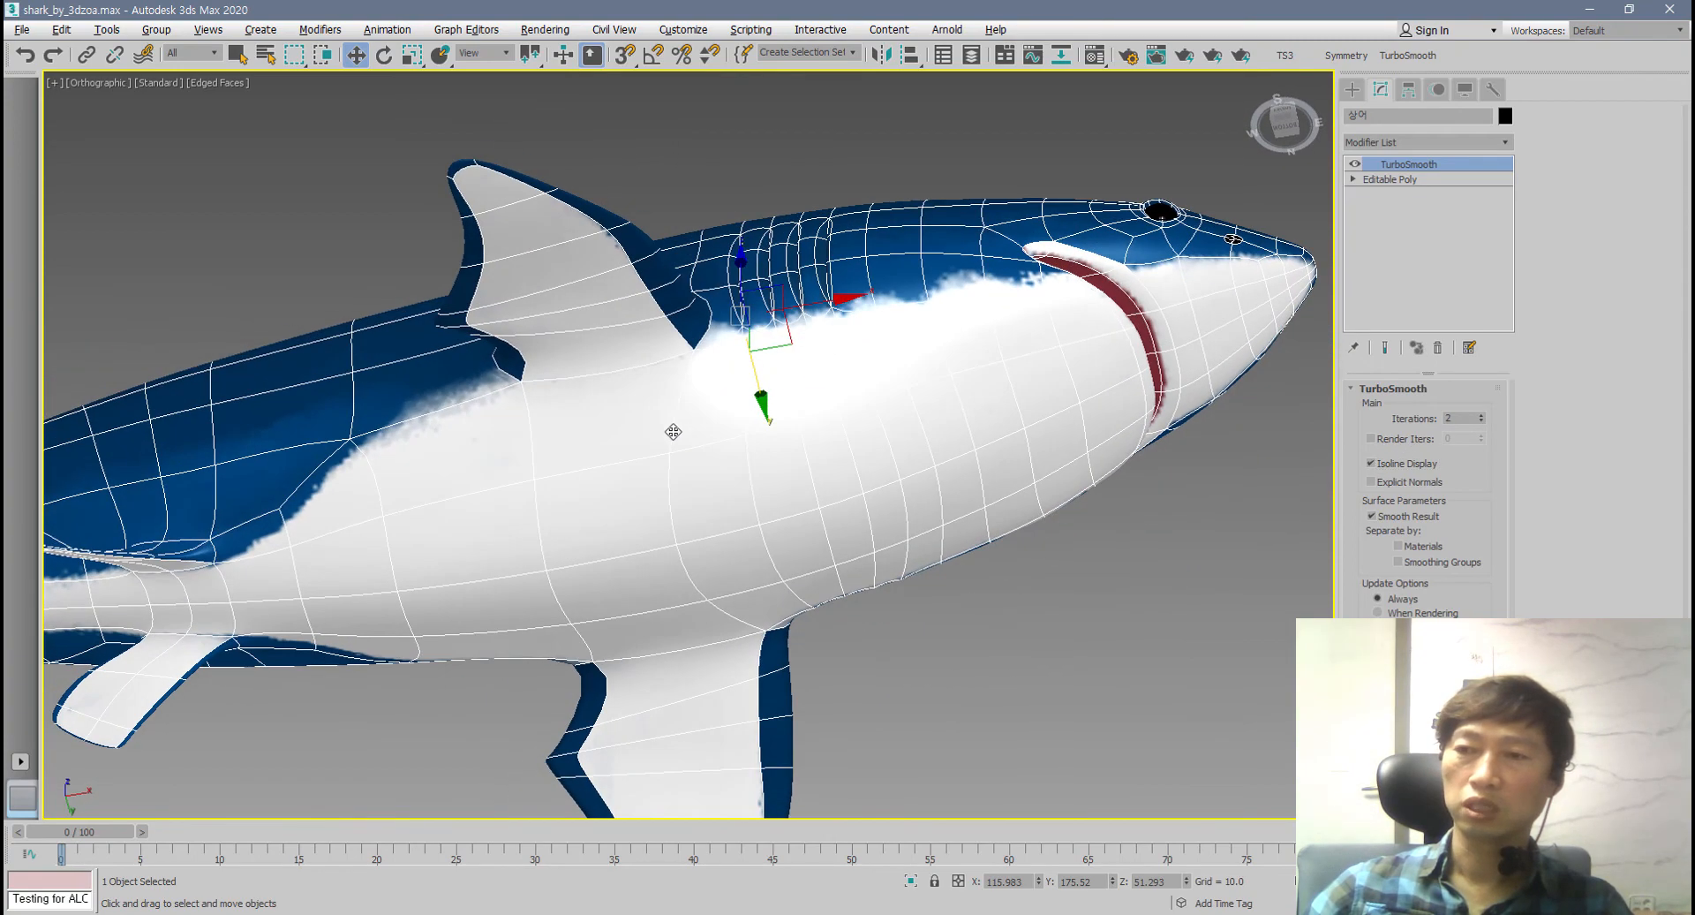
pyautogui.scroll(3, 626, 350)
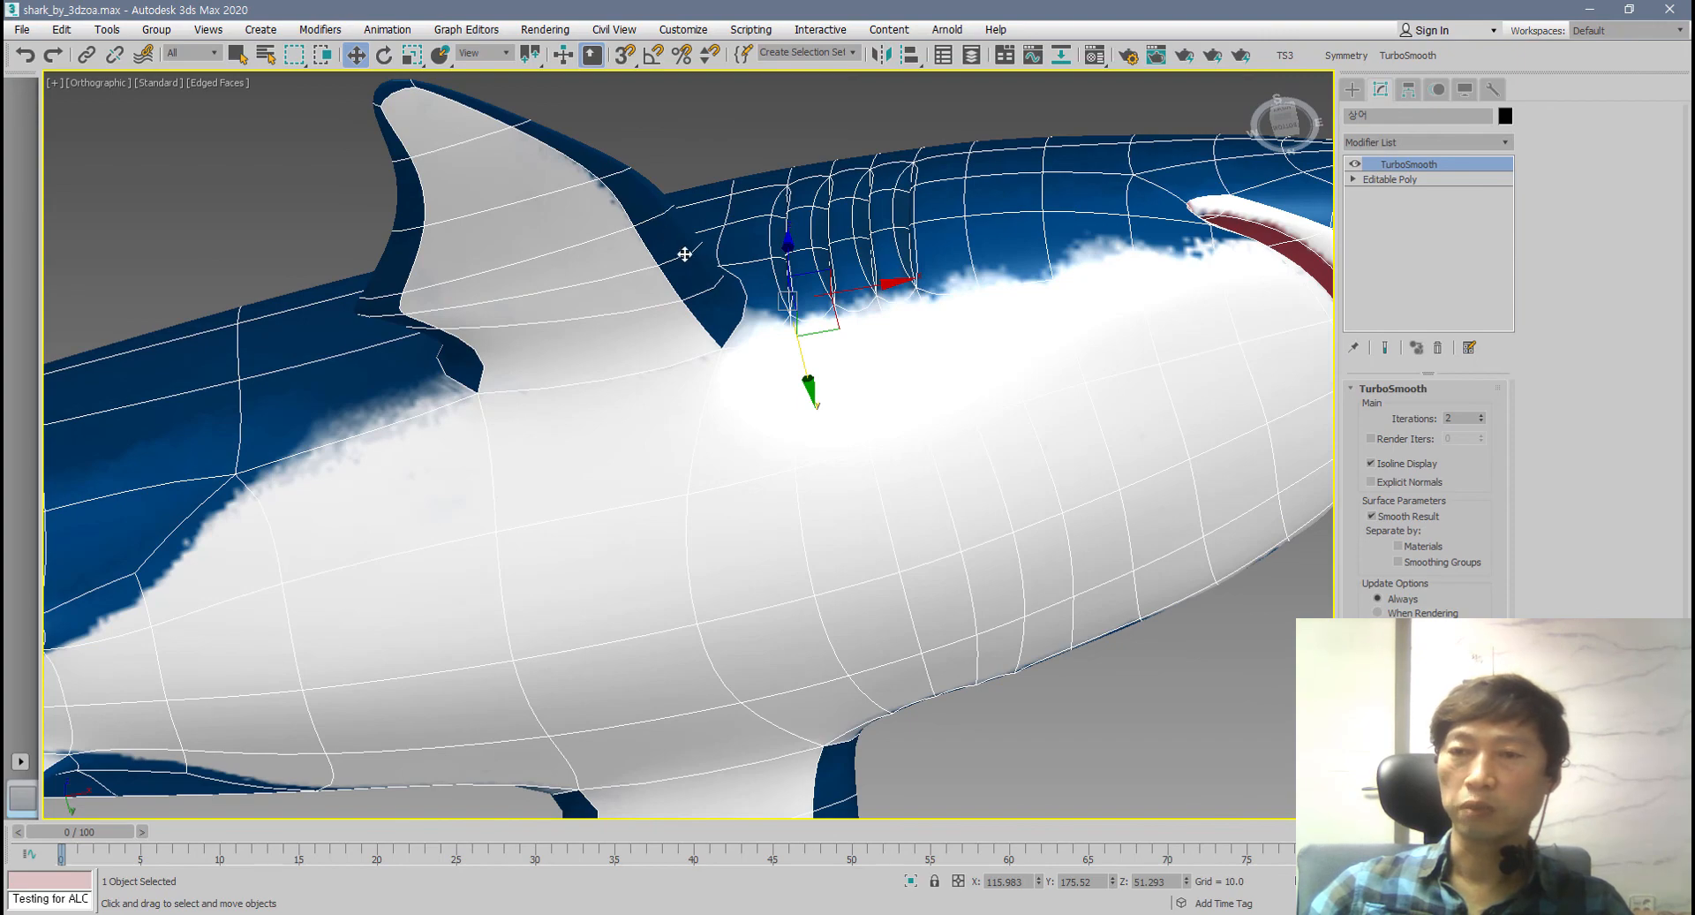
pyautogui.scroll(-4, 672, 385)
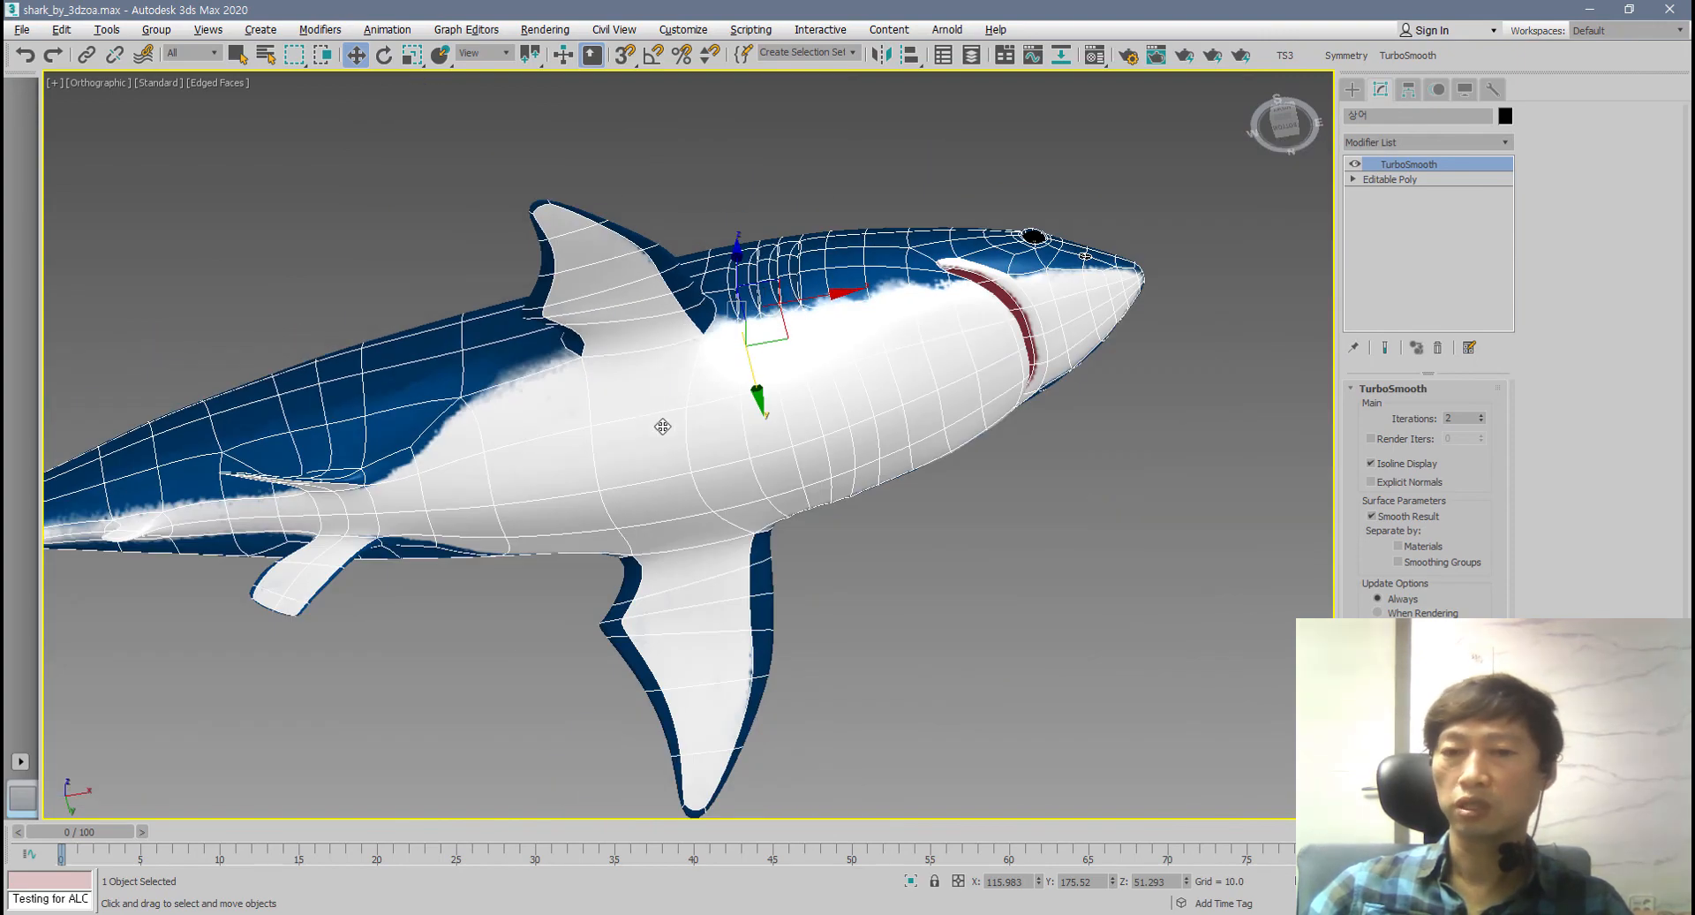
# - Remove the TurboSmooth modifier from the original shark, keeping only its Editable Poly base
pyautogui.keyDown('alt'); pyautogui.moveTo(662, 426); pyautogui.dragTo(671, 366, button='middle'); pyautogui.keyUp('alt')
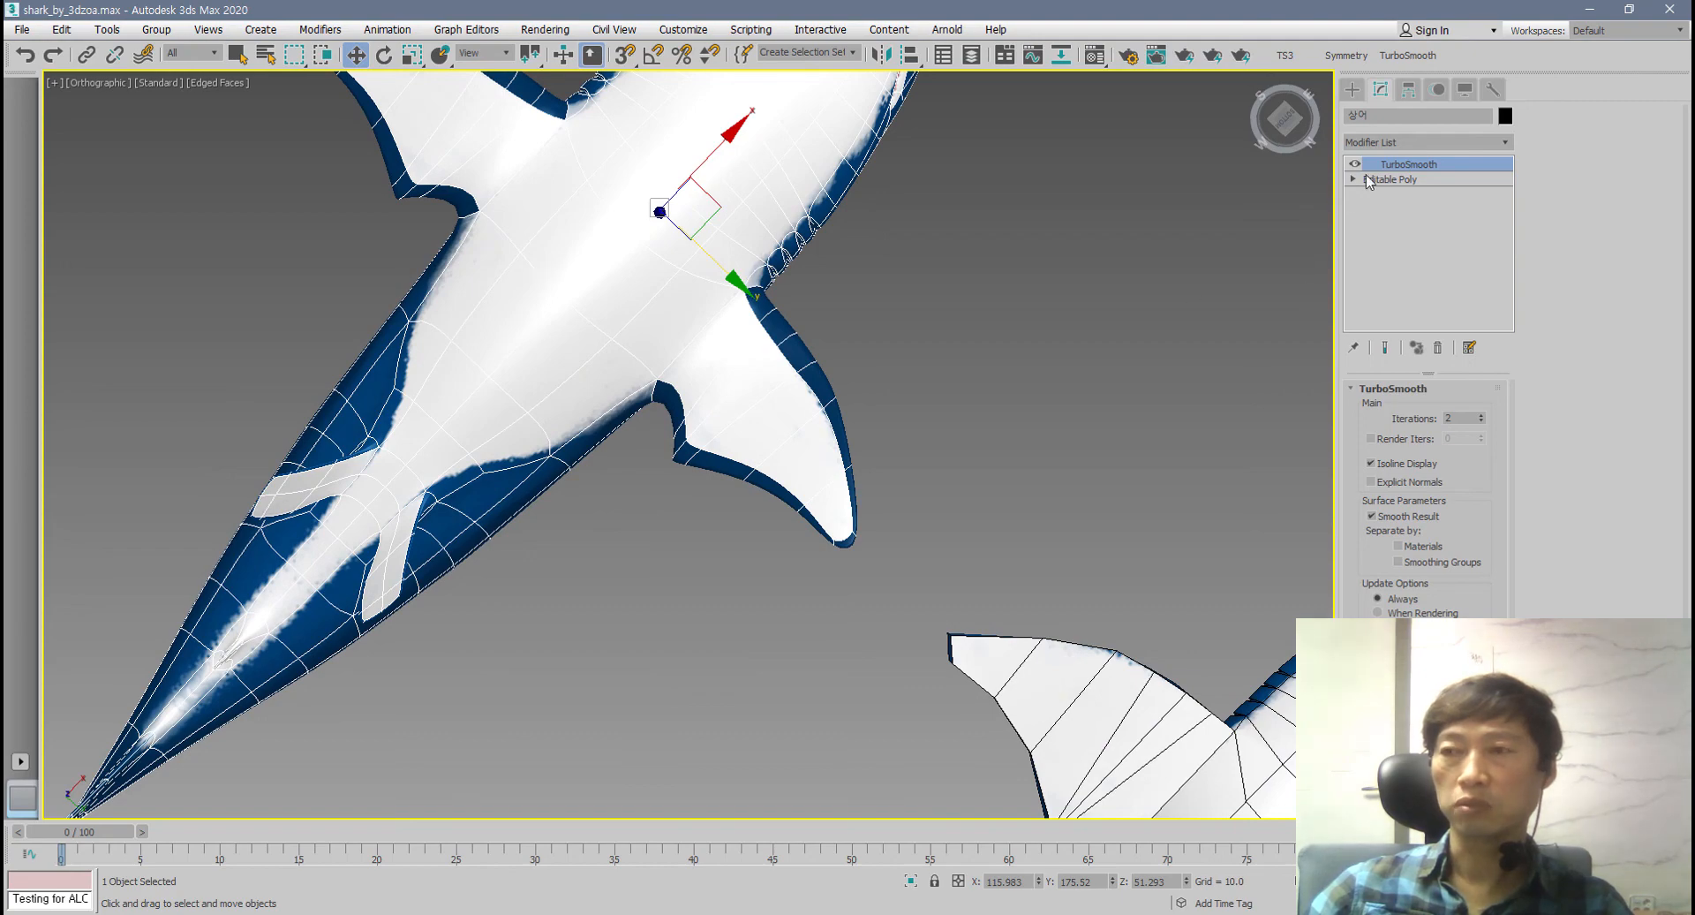
pyautogui.click(1439, 348)
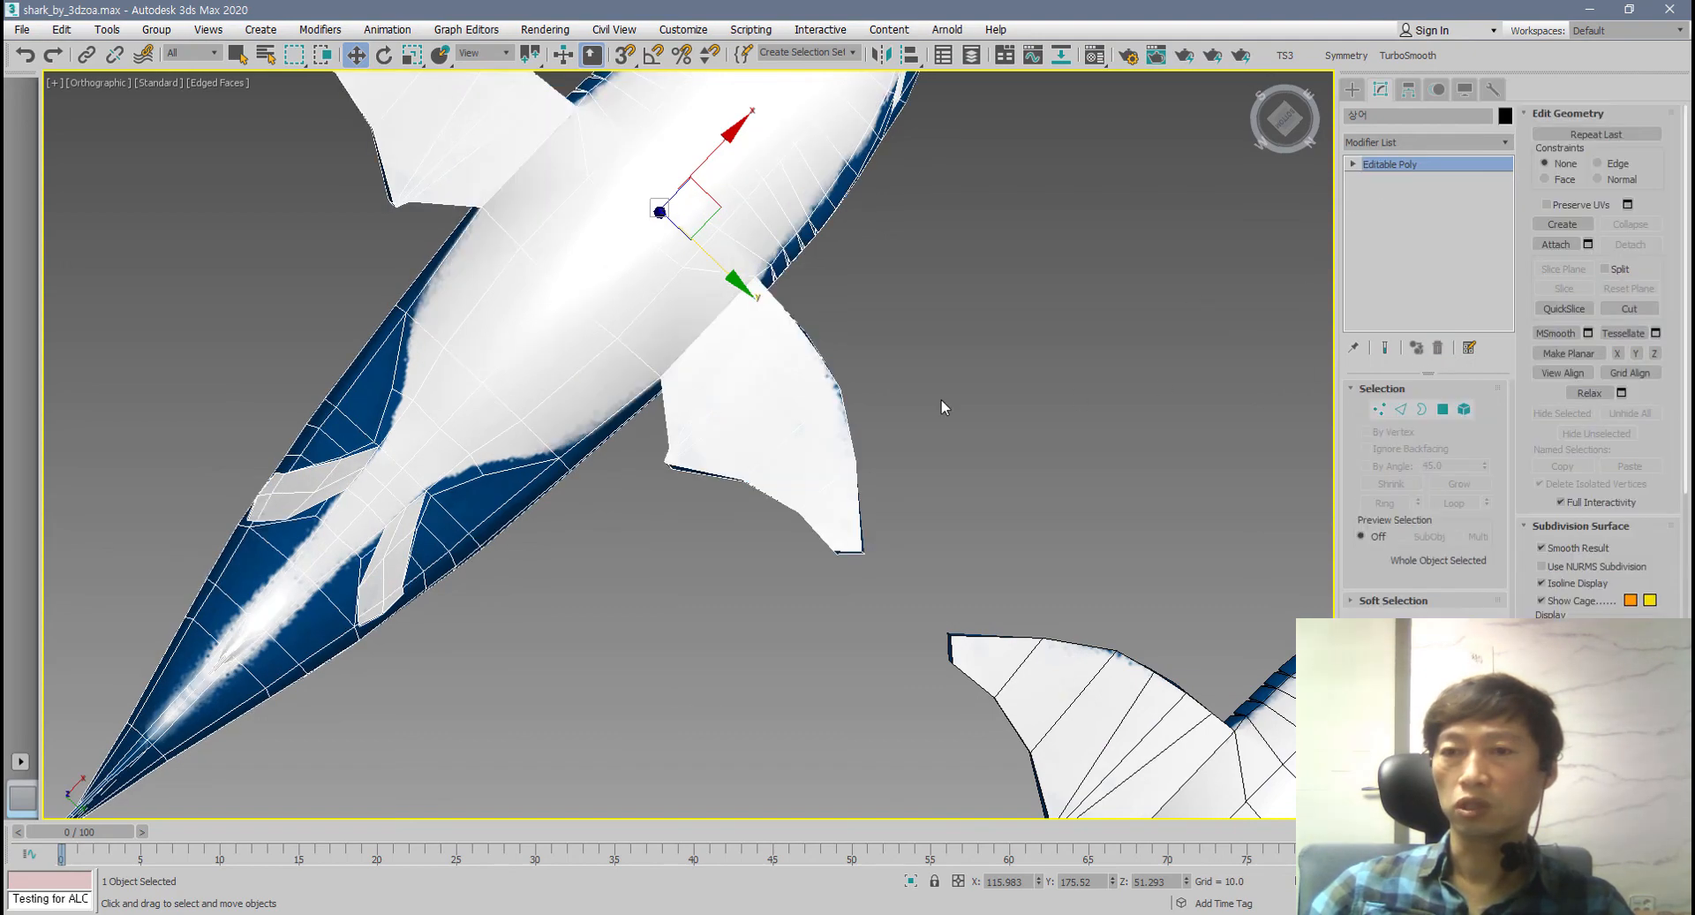
# - Examine the original shark and its copy side by side from several angles, with edged faces off and on
pyautogui.scroll(-3, 944, 404)
pyautogui.keyDown('alt'); pyautogui.moveTo(942, 405); pyautogui.dragTo(897, 616, button='middle'); pyautogui.keyUp('alt')
pyautogui.press('F4')
pyautogui.scroll(3, 897, 608)
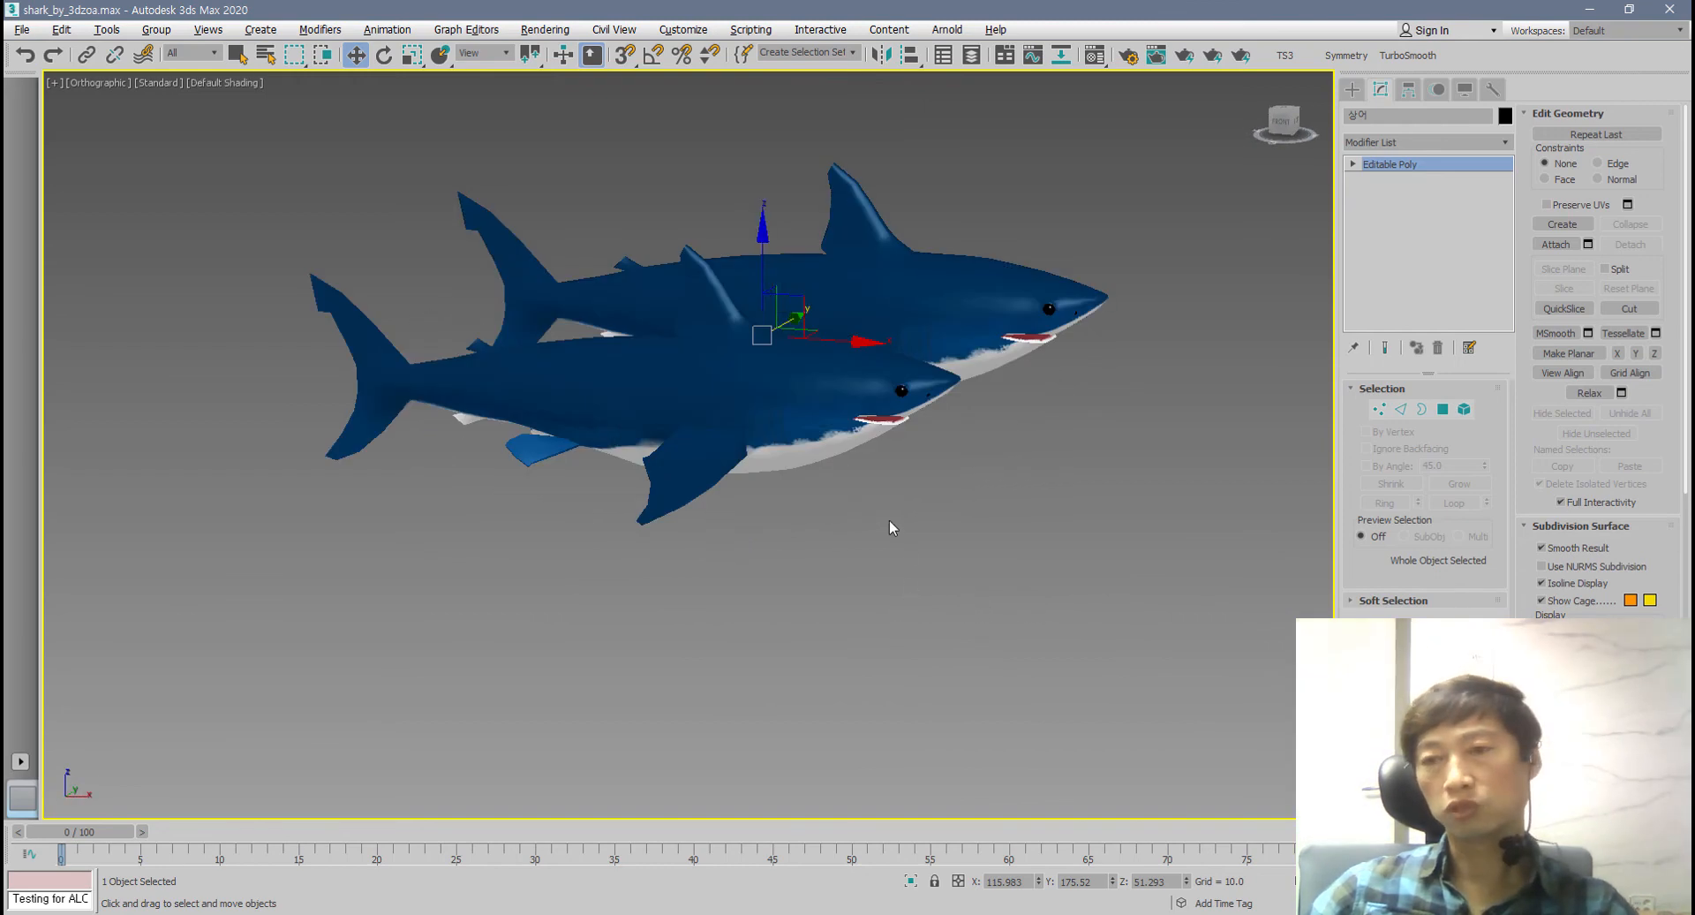
pyautogui.moveTo(892, 526)
pyautogui.keyDown('alt'); pyautogui.mouseDown(button='middle')
pyautogui.moveTo(786, 537)
pyautogui.moveTo(664, 506)
pyautogui.moveTo(830, 482)
pyautogui.moveTo(834, 546)
pyautogui.moveTo(786, 586)
pyautogui.moveTo(782, 554)
pyautogui.moveTo(833, 627)
pyautogui.moveTo(827, 571)
pyautogui.mouseUp(button='middle'); pyautogui.keyUp('alt')
pyautogui.press('F4')
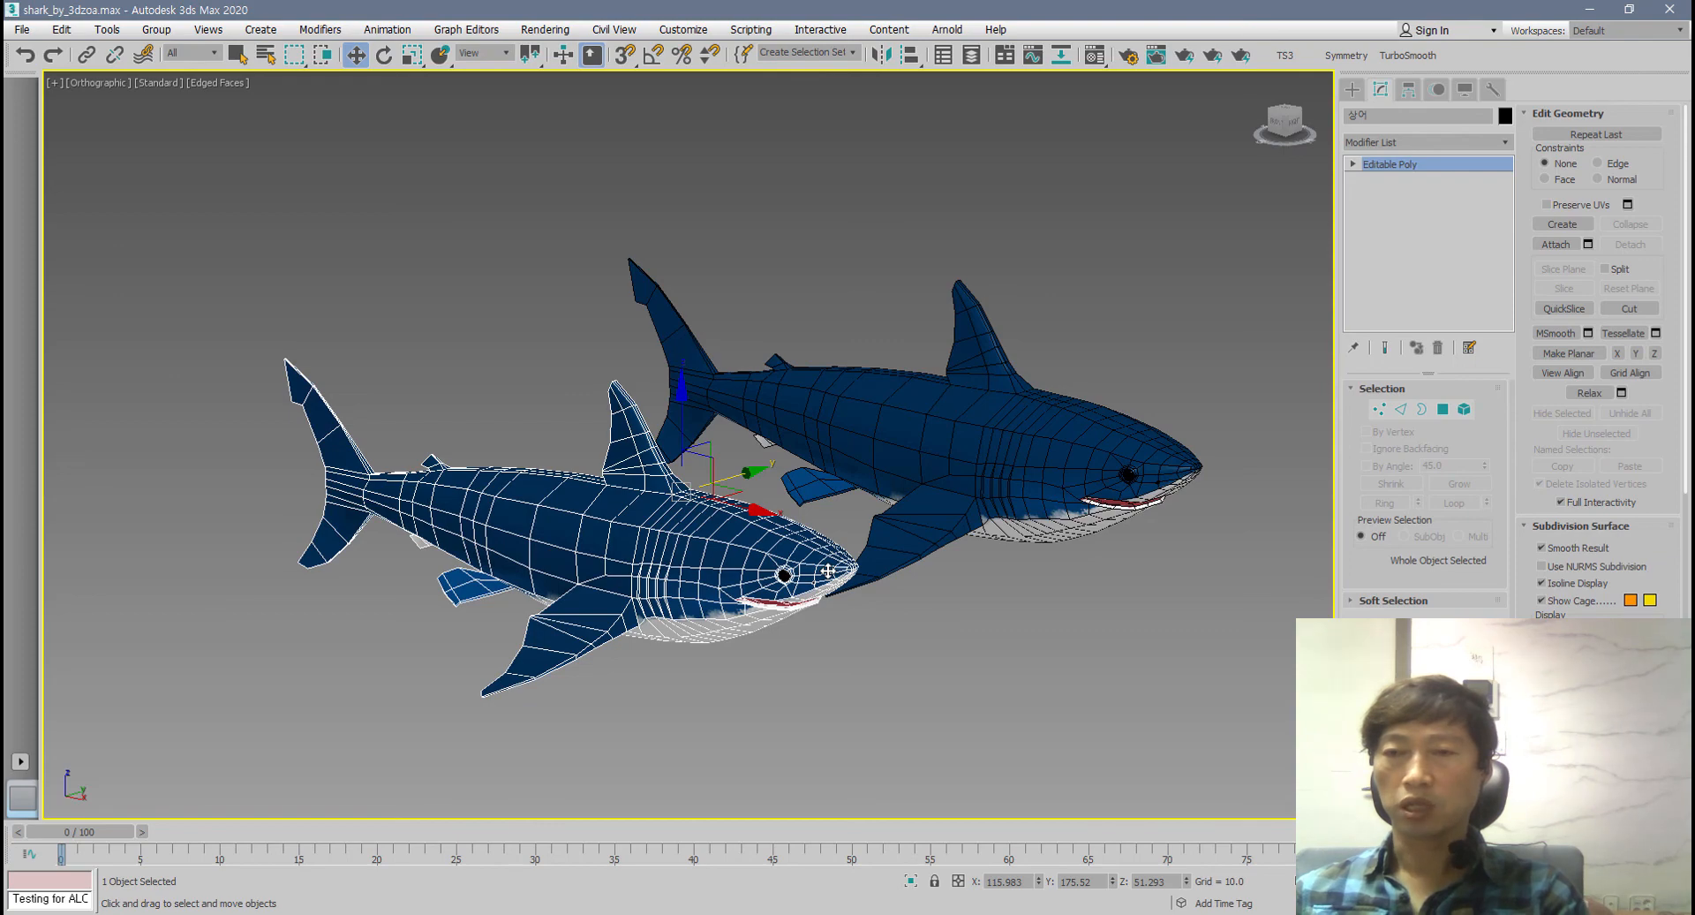
pyautogui.keyDown('alt'); pyautogui.moveTo(819, 507); pyautogui.dragTo(685, 591, button='middle'); pyautogui.keyUp('alt')
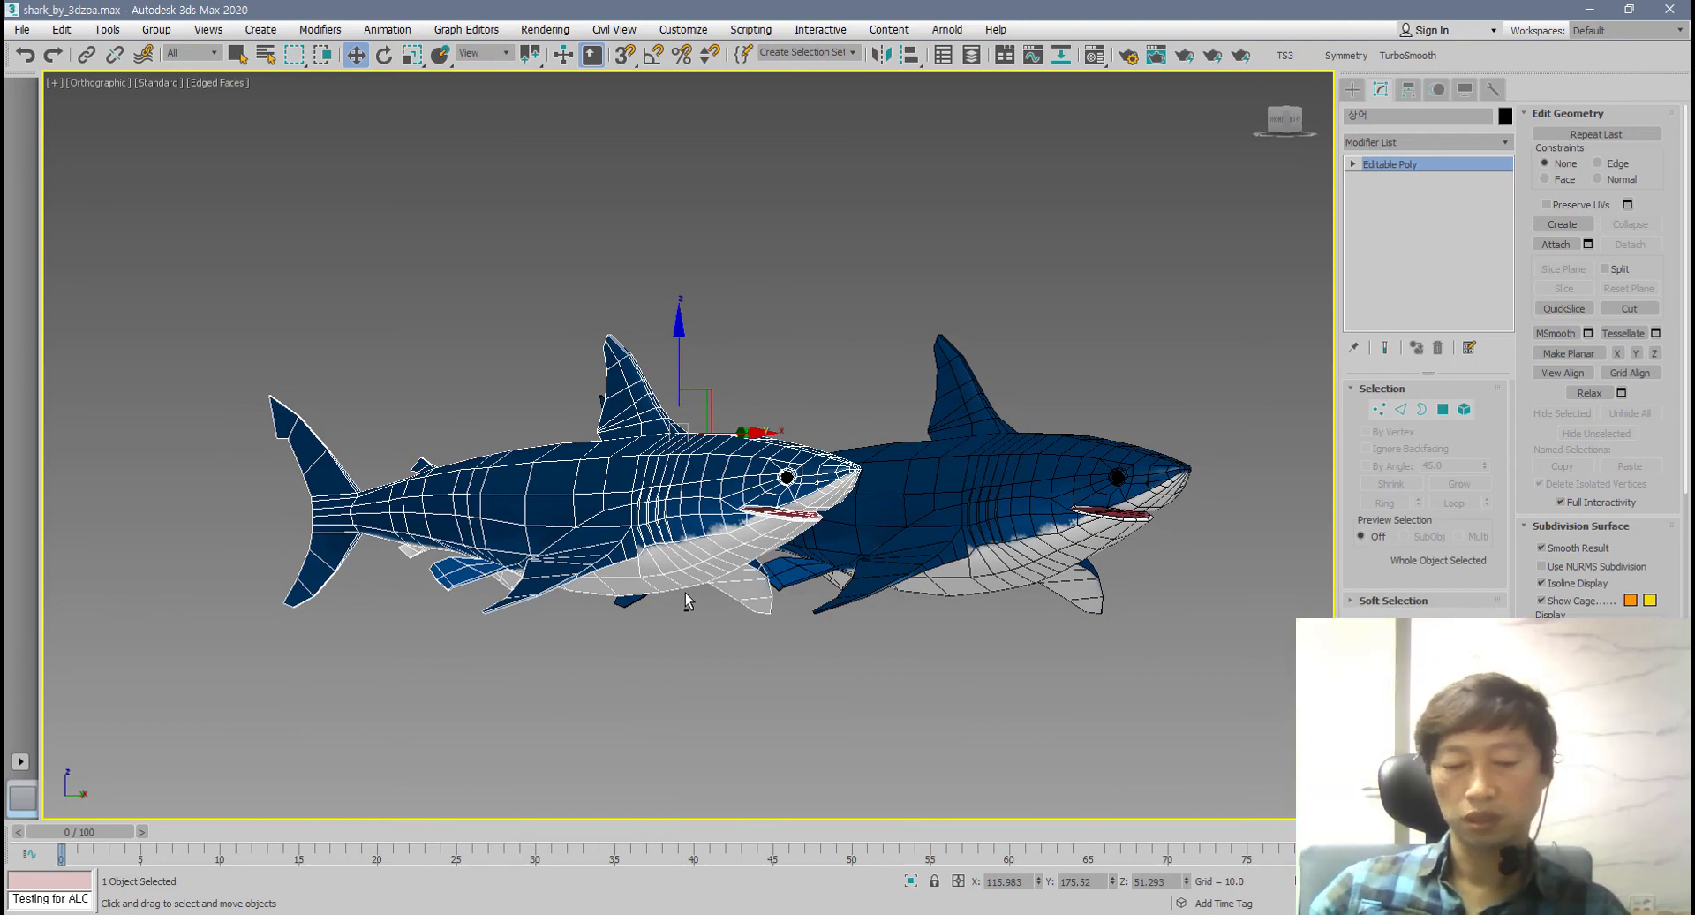
pyautogui.moveTo(685, 592)
pyautogui.keyDown('alt'); pyautogui.mouseDown(button='middle')
pyautogui.moveTo(549, 614)
pyautogui.moveTo(768, 536)
pyautogui.moveTo(749, 628)
pyautogui.moveTo(698, 622)
pyautogui.moveTo(707, 612)
pyautogui.mouseUp(button='middle'); pyautogui.keyUp('alt')
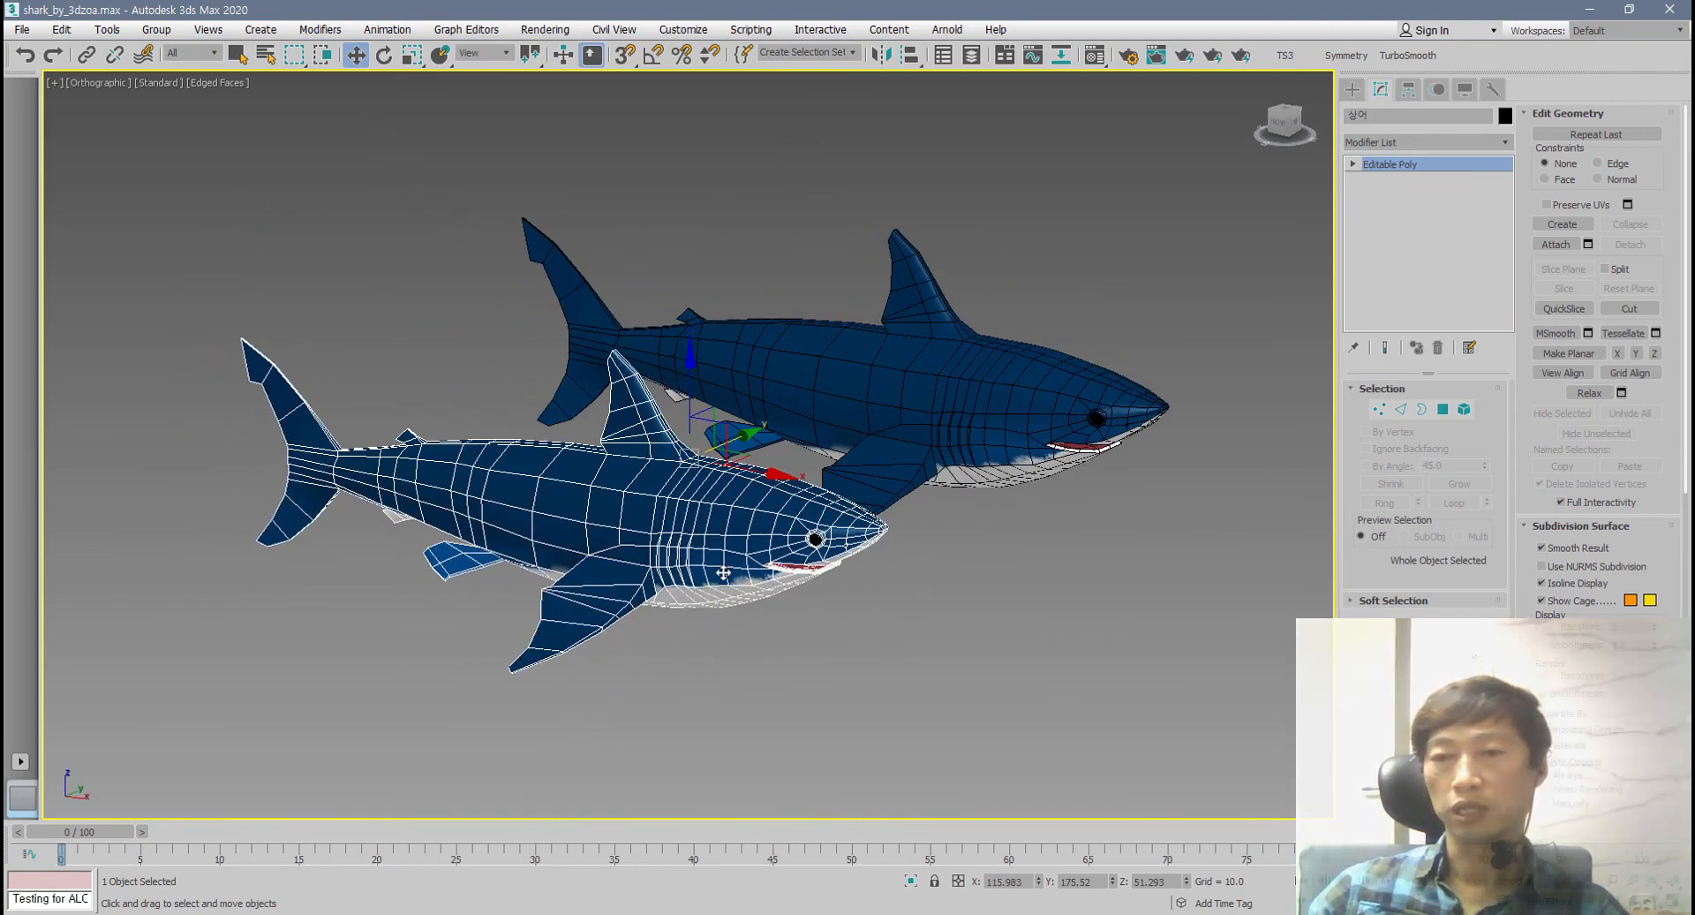